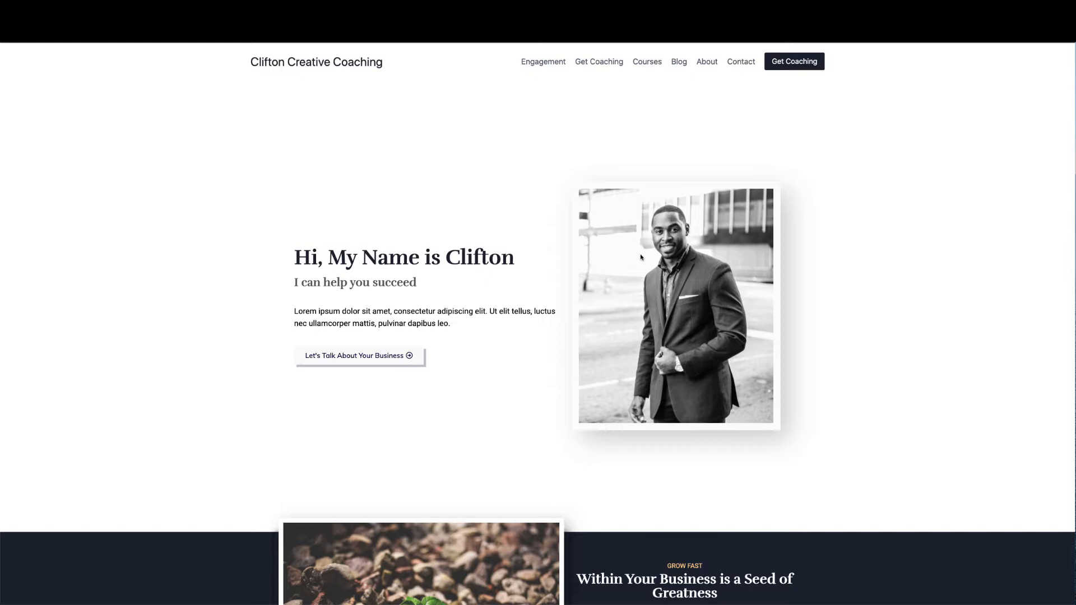
Scroll down and back up through the Clifton Creative Coaching page
scroll(629, 278, "down", 5)
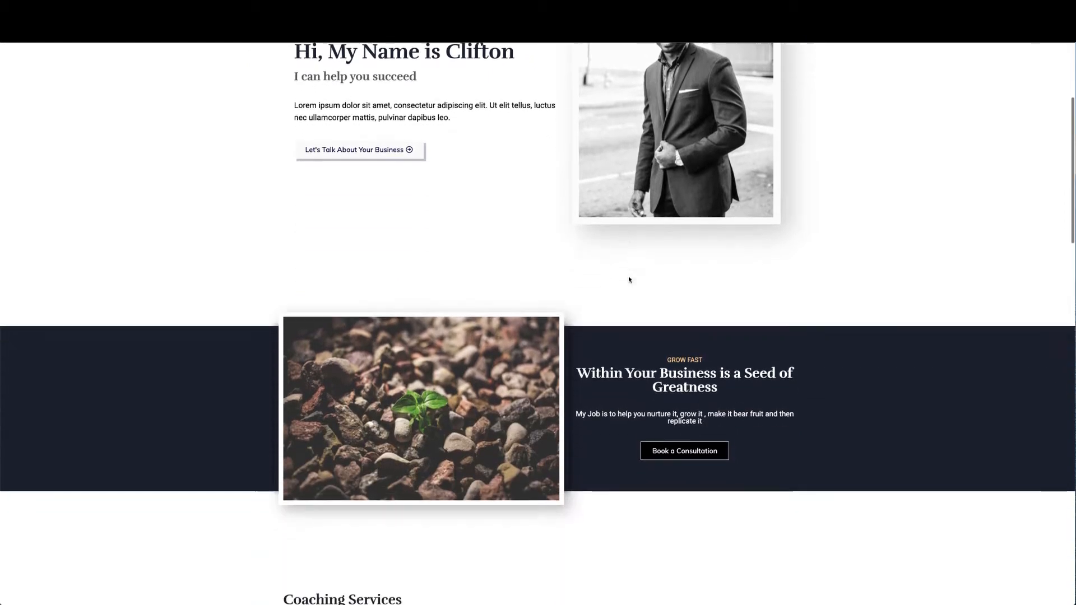
scroll(656, 352, "down", 8)
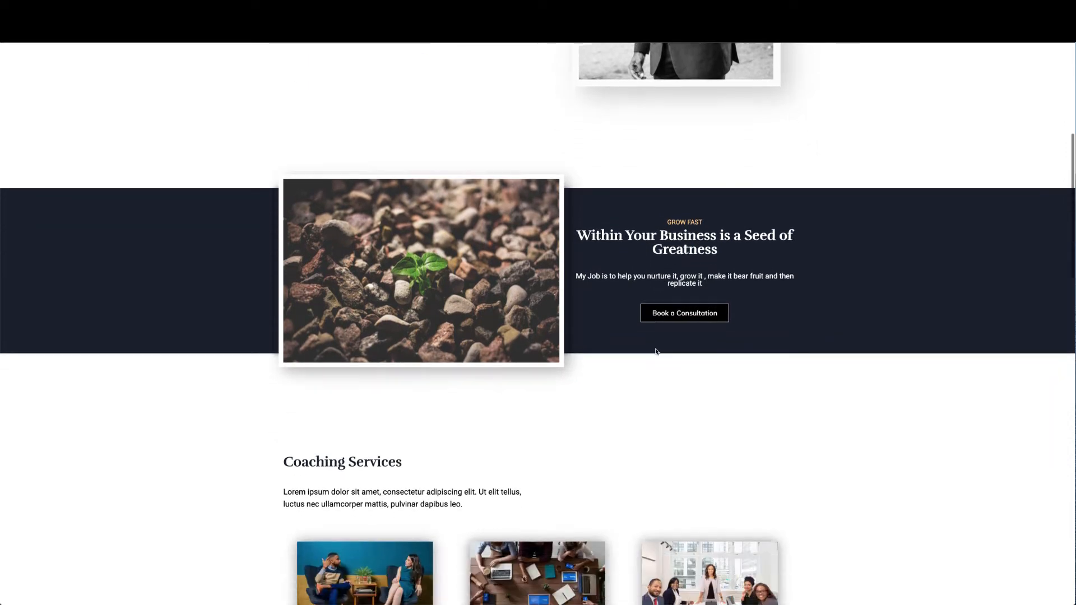
scroll(655, 352, "down", 4)
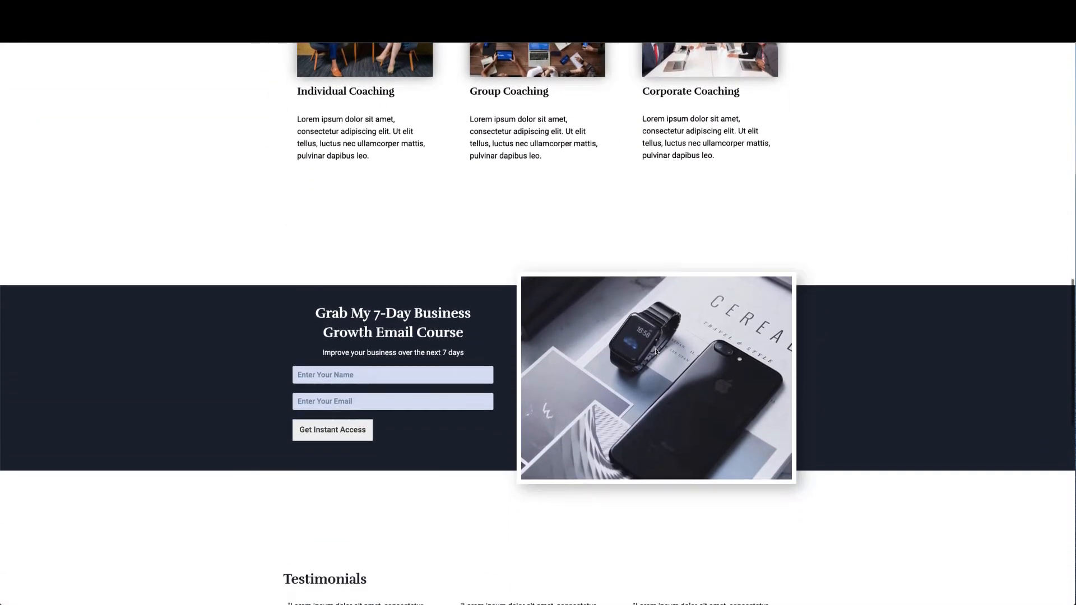
scroll(476, 394, "down", 3)
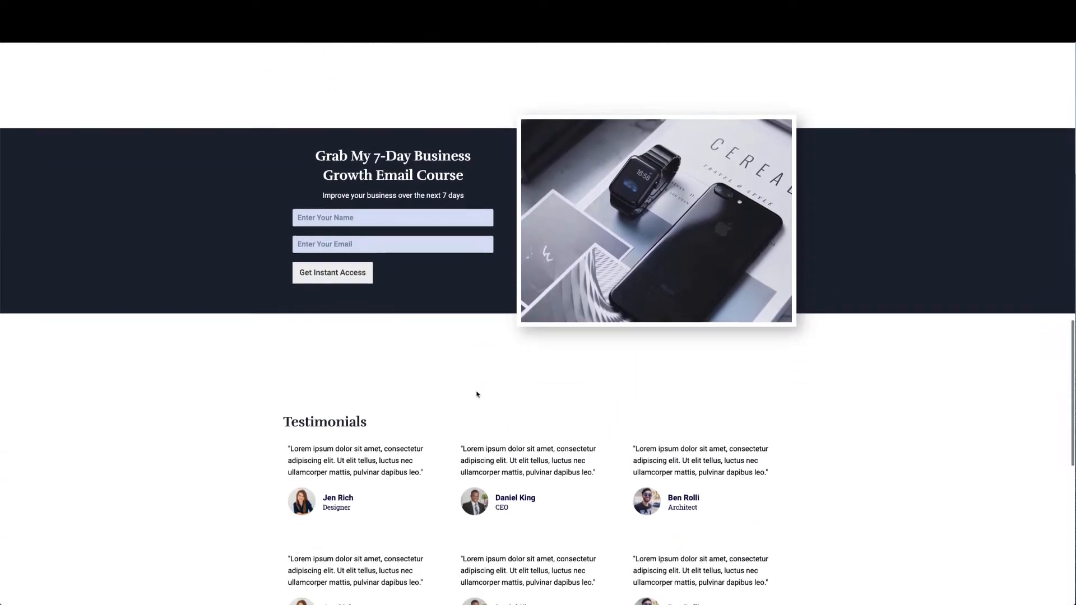
scroll(457, 343, "down", 7)
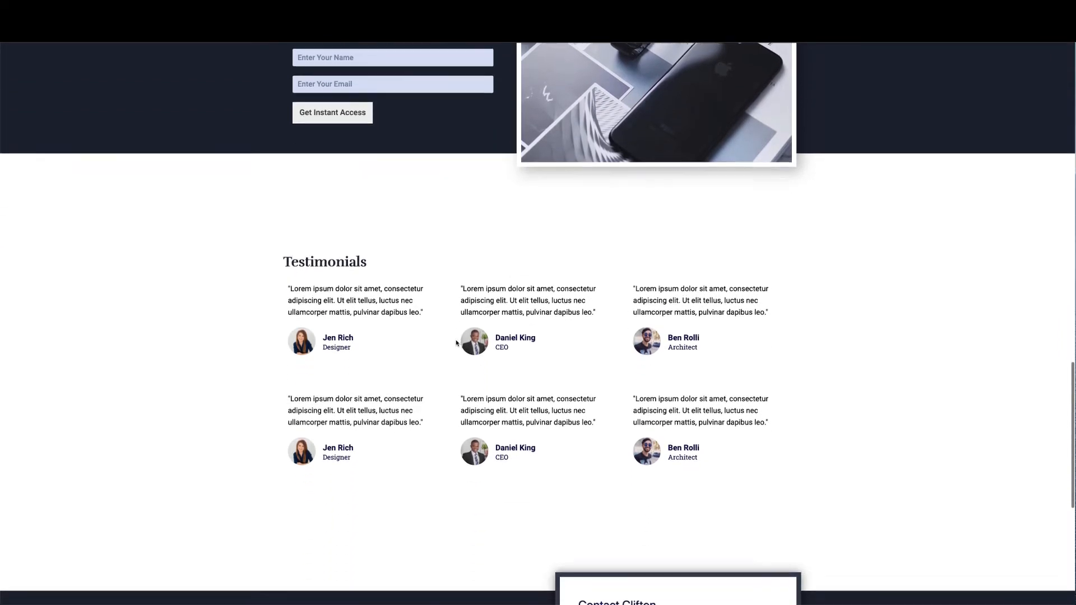
scroll(456, 343, "down", 2)
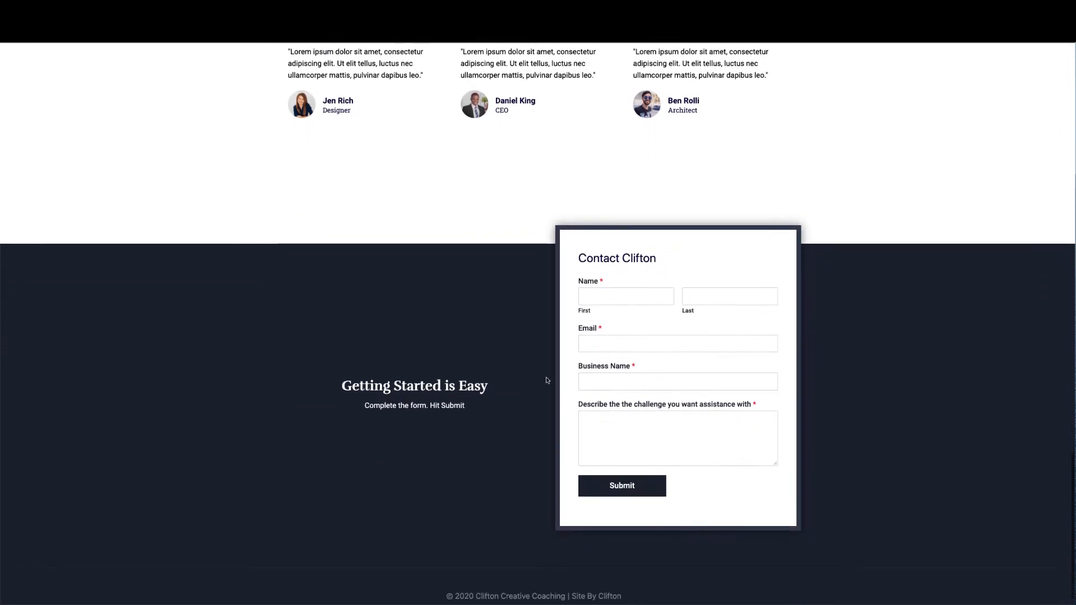
scroll(626, 355, "up", 20)
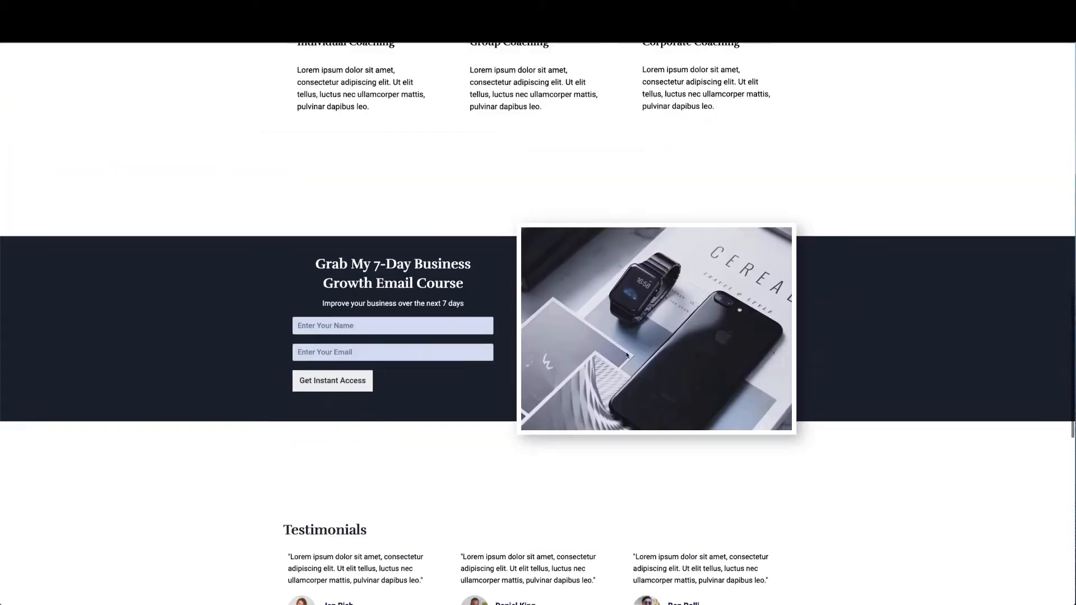
scroll(627, 356, "up", 3)
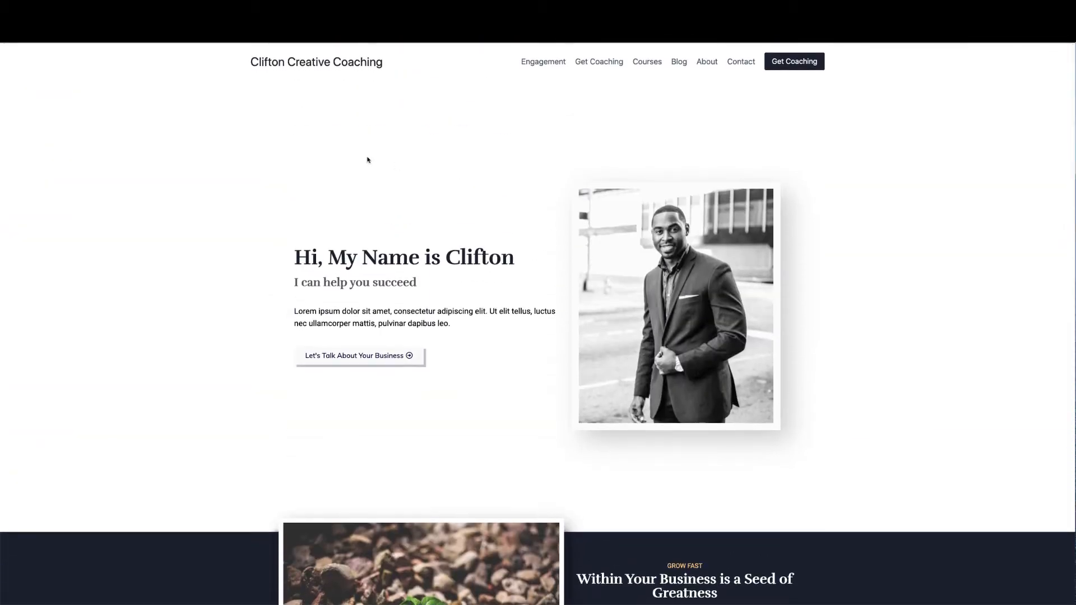
Reload the Clifton Creative Coaching page, review it again, then exit the full-screen slideshow
left_click(38, 35)
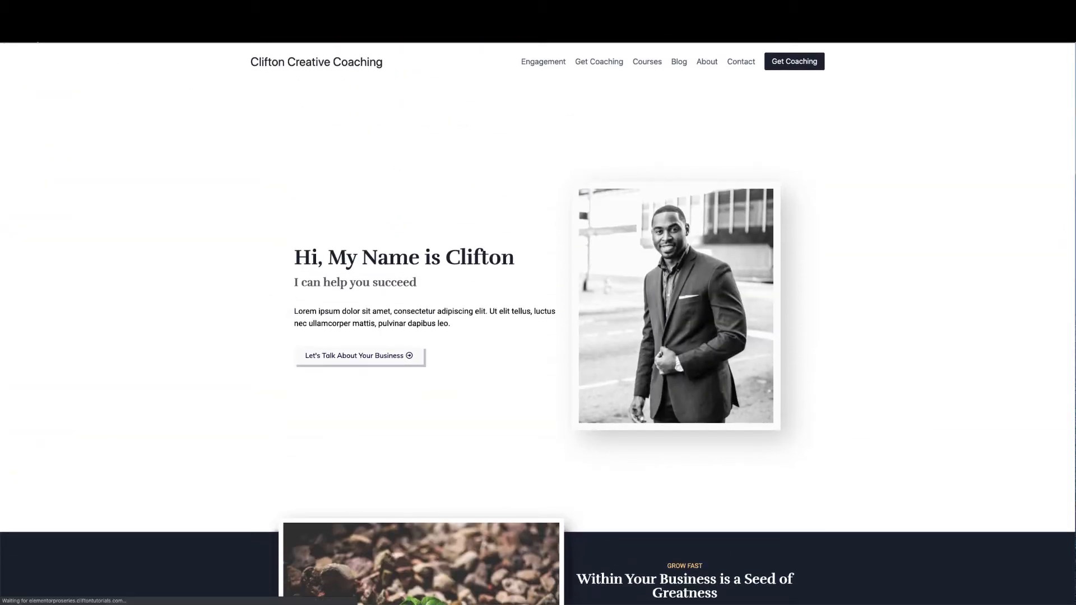
scroll(480, 381, "down", 10)
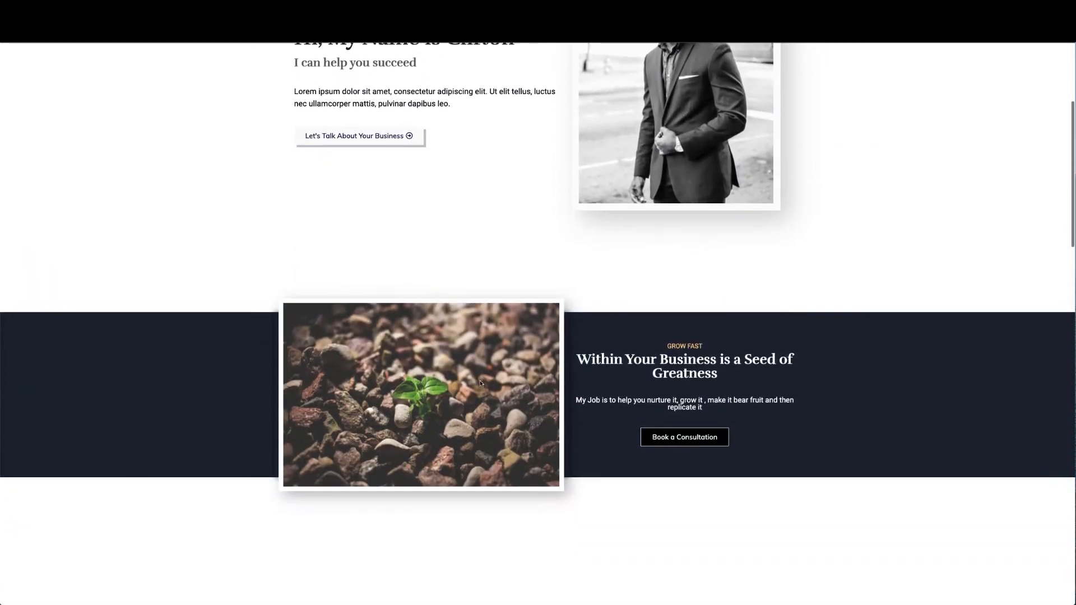
scroll(480, 383, "down", 15)
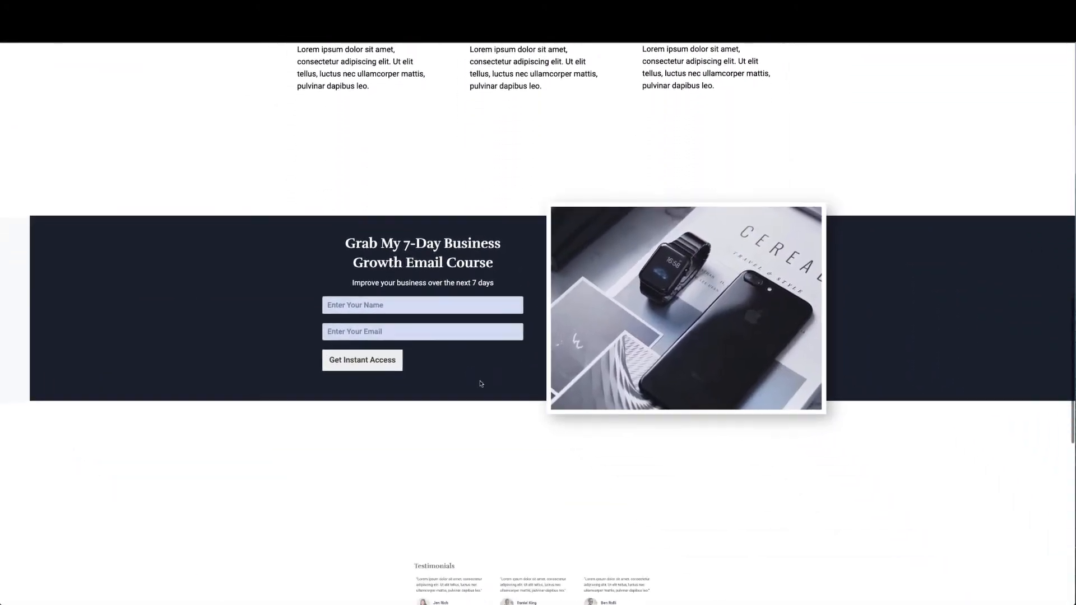
scroll(480, 383, "up", 18)
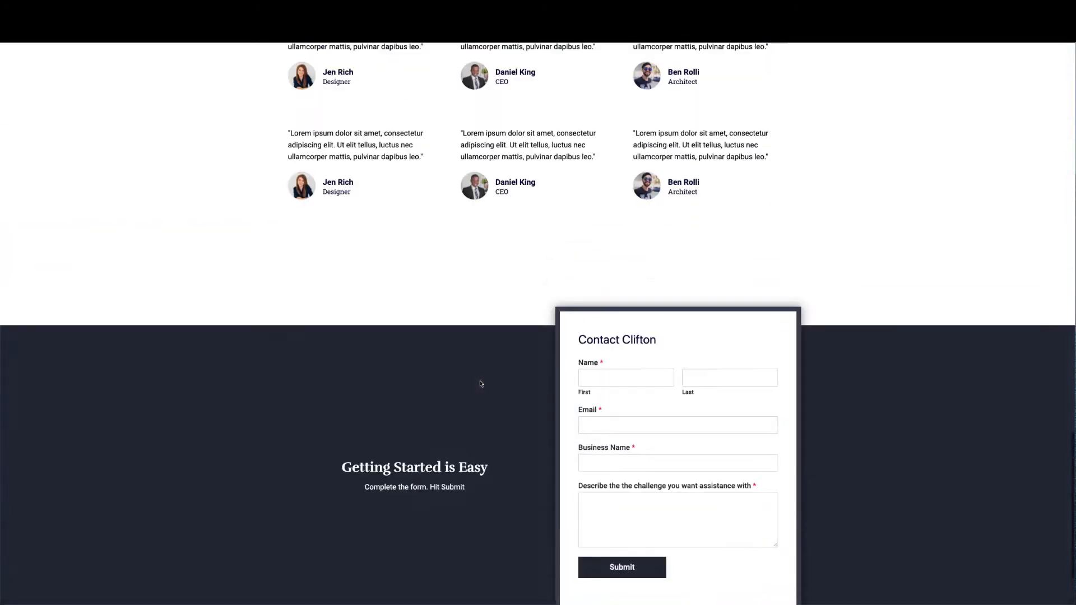
scroll(480, 383, "up", 10)
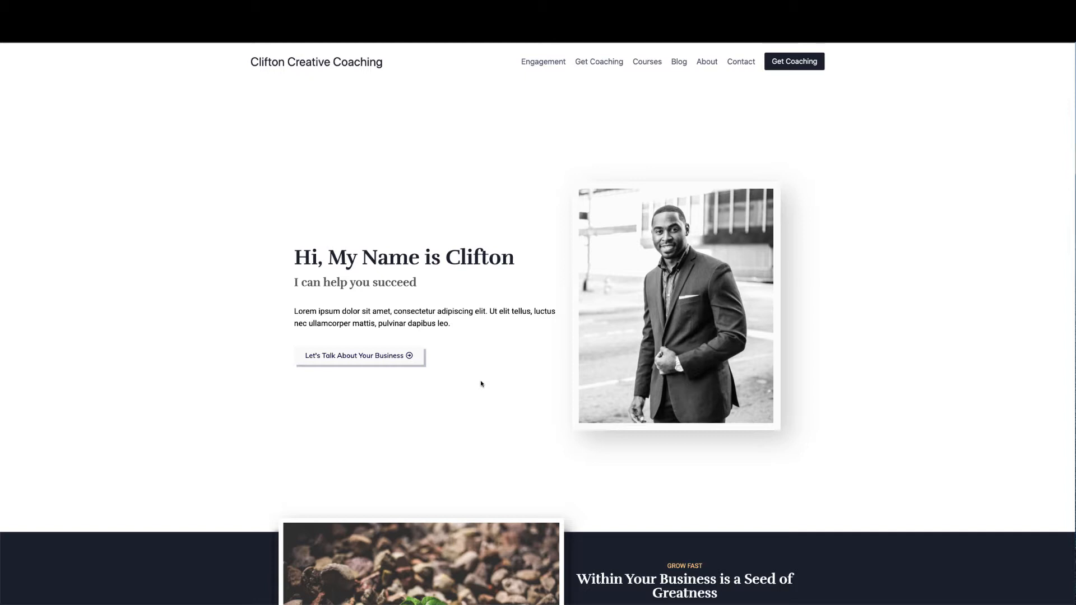
scroll(487, 413, "down", 1)
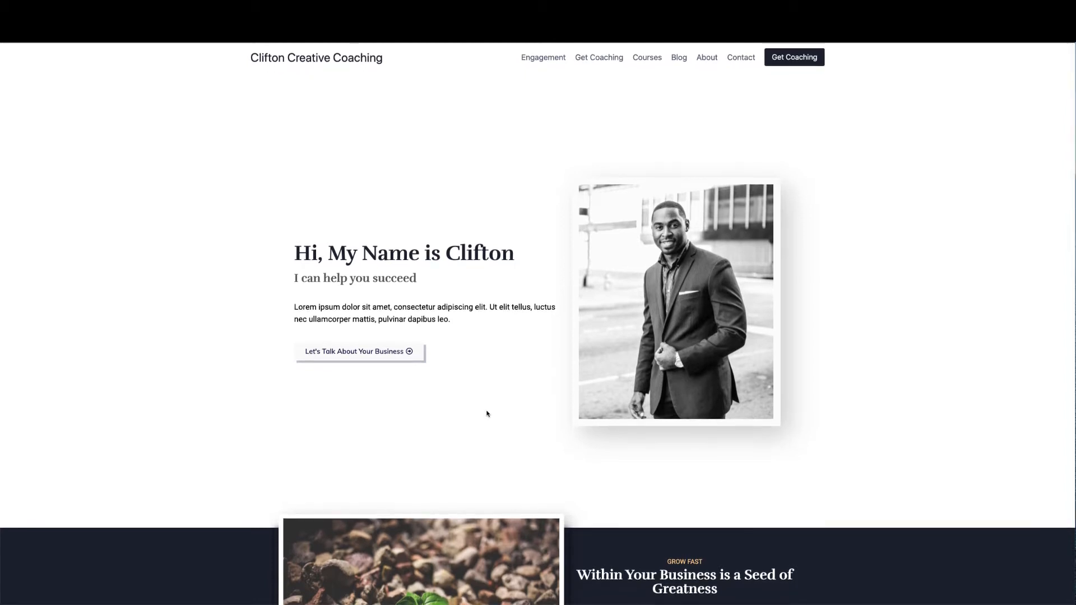
scroll(487, 413, "down", 5)
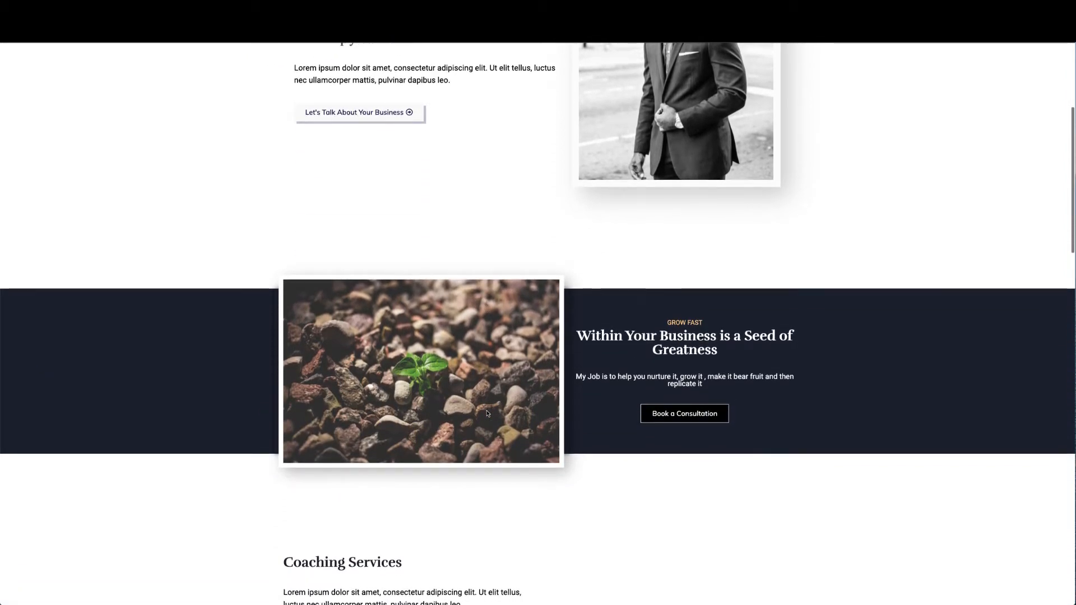
scroll(486, 413, "down", 5)
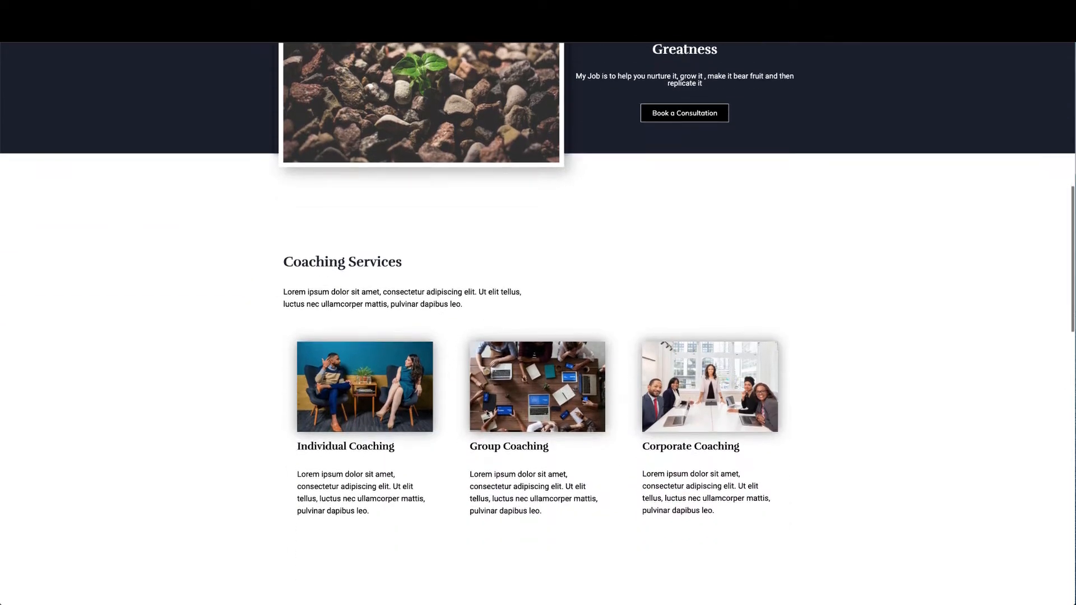
scroll(486, 413, "up", 8)
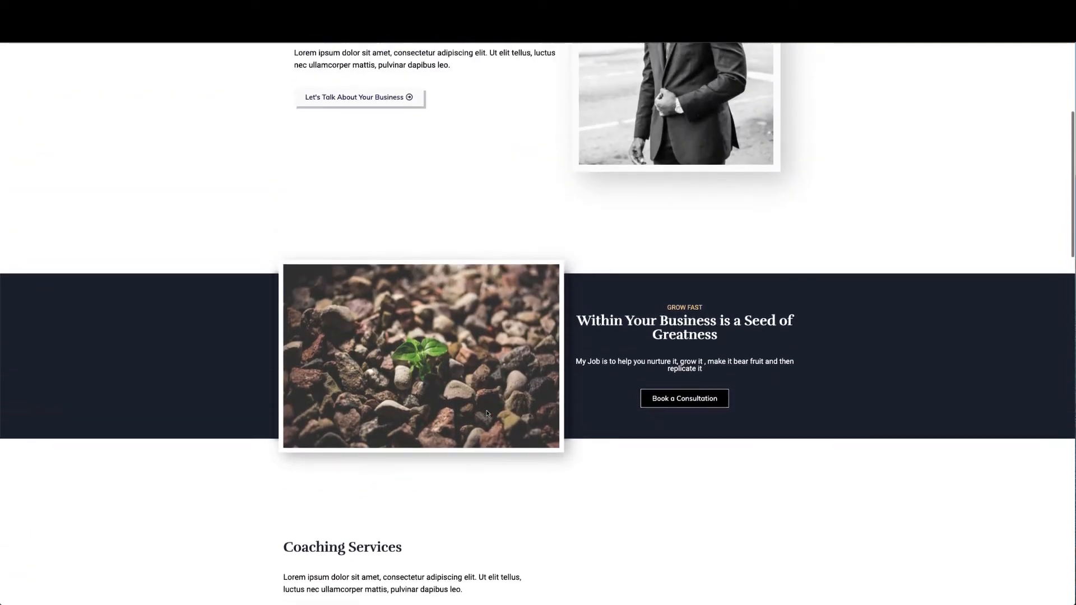
scroll(487, 414, "up", 3)
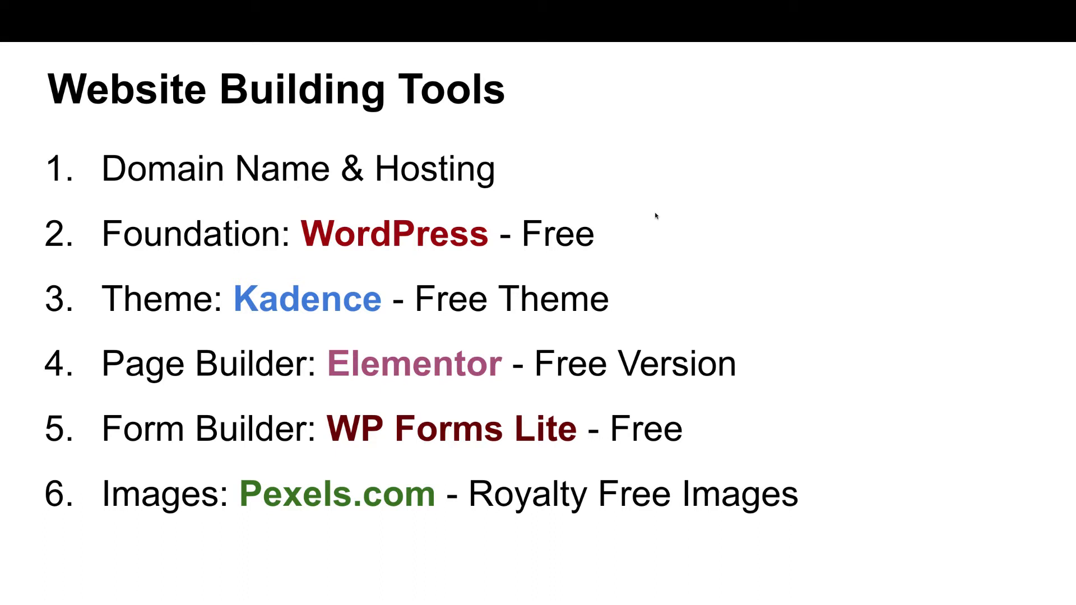
key("Escape")
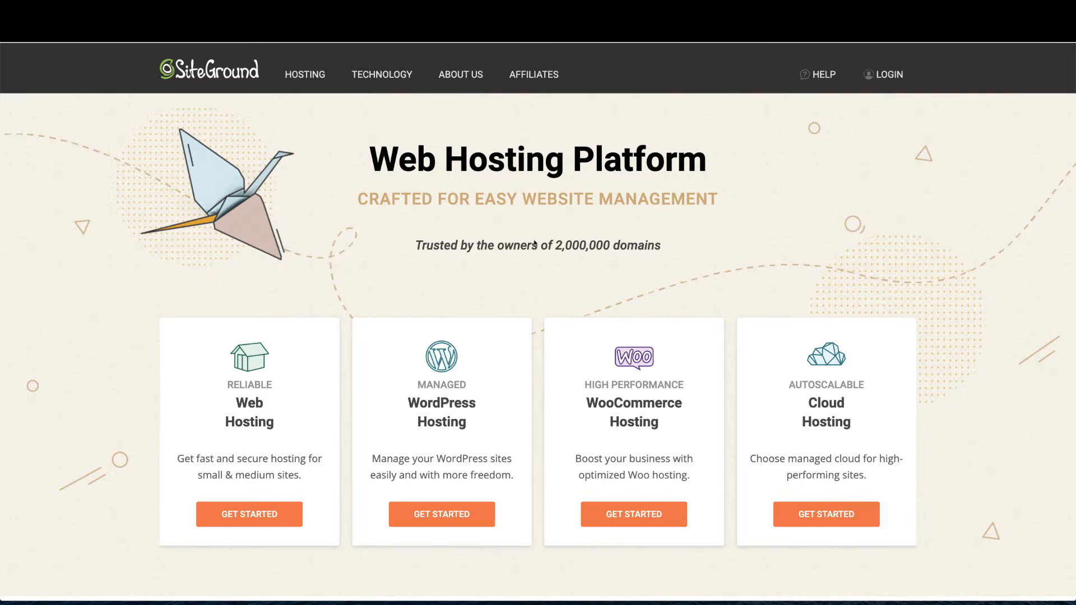
Open SiteGround's Managed WordPress Hosting offer and scroll to the StartUp, GrowBig and GoGeek plans
scroll(534, 243, "down", 15)
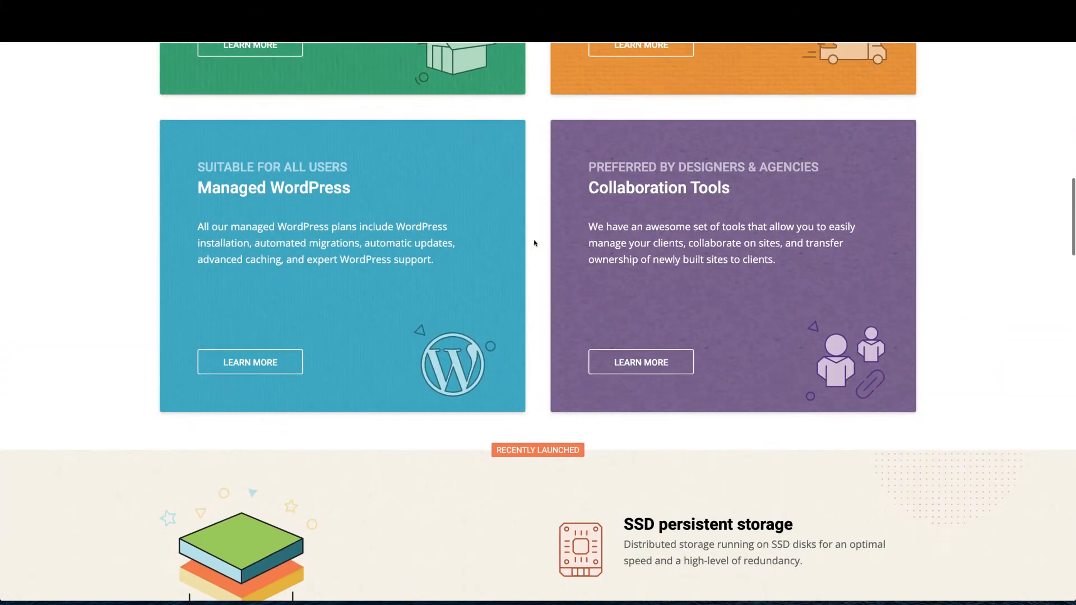
scroll(534, 243, "down", 5)
scroll(534, 243, "up", 5)
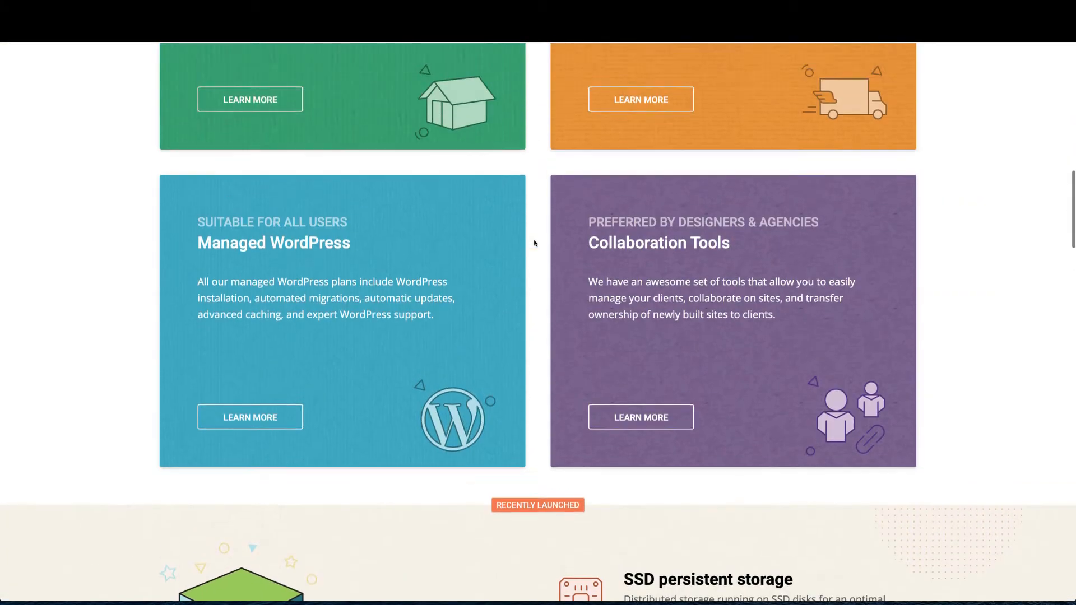
scroll(534, 244, "up", 14)
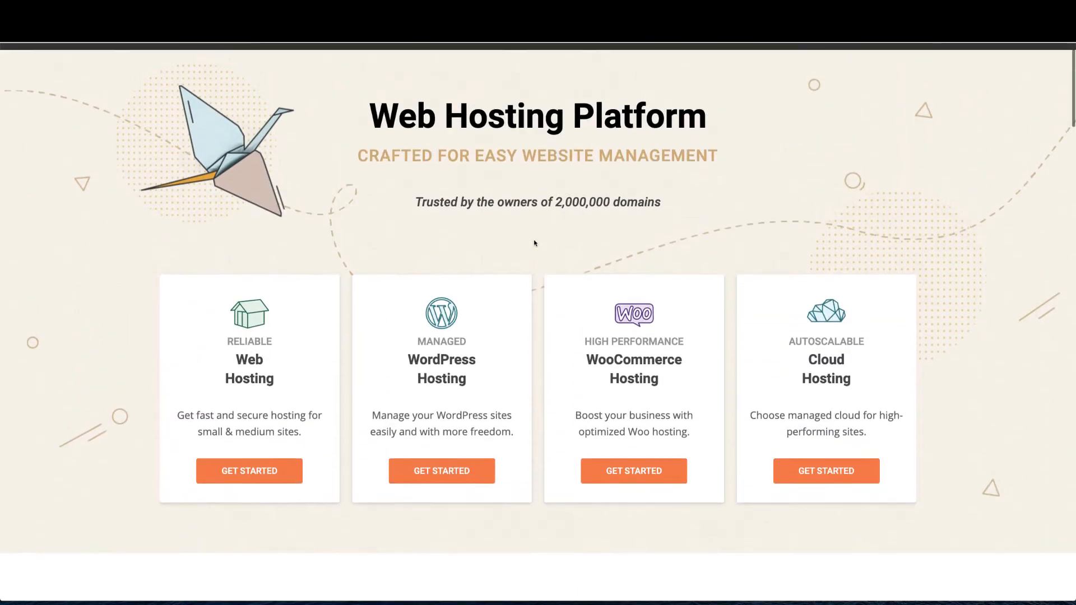
scroll(534, 243, "up", 1)
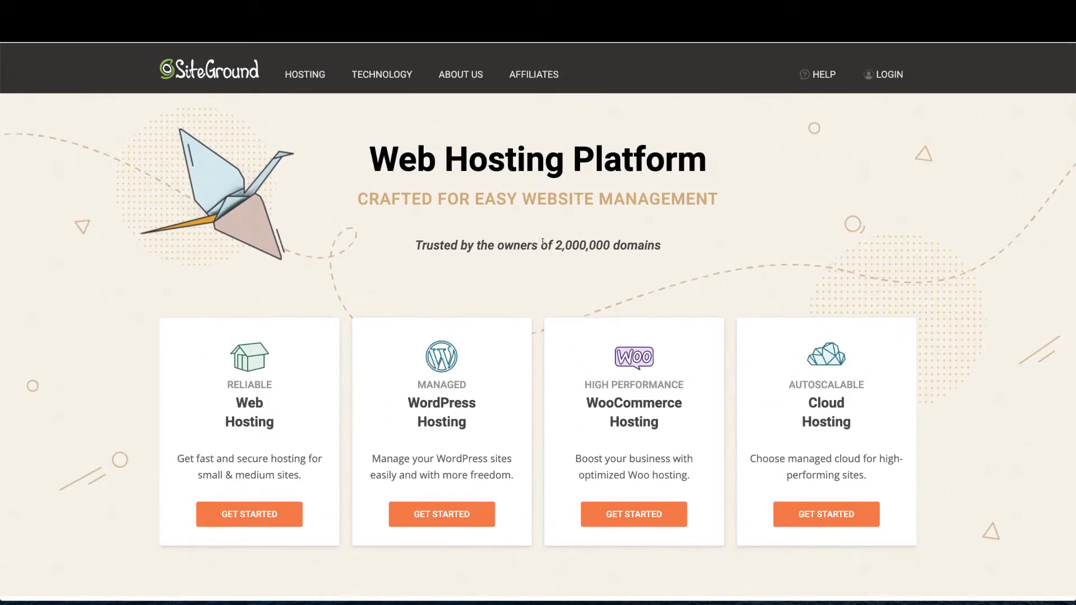
left_click(438, 515)
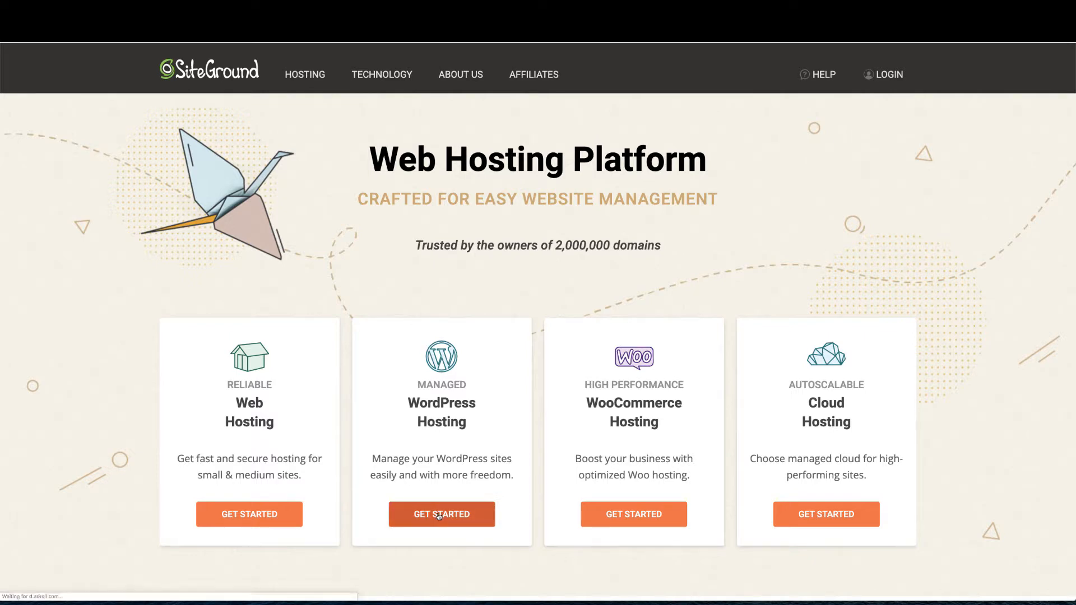
scroll(463, 492, "down", 3)
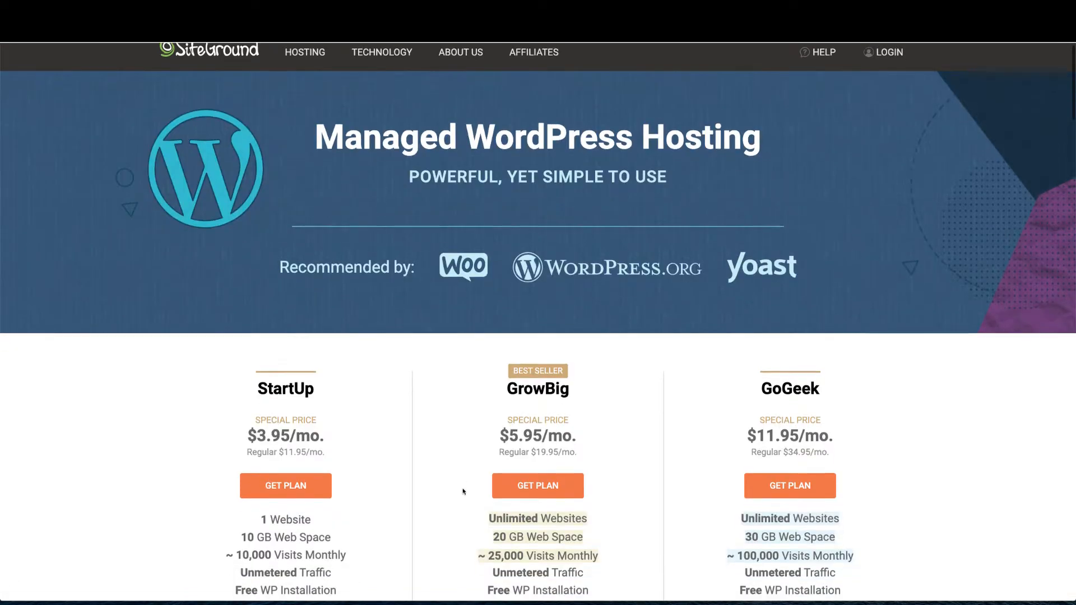
scroll(462, 491, "down", 5)
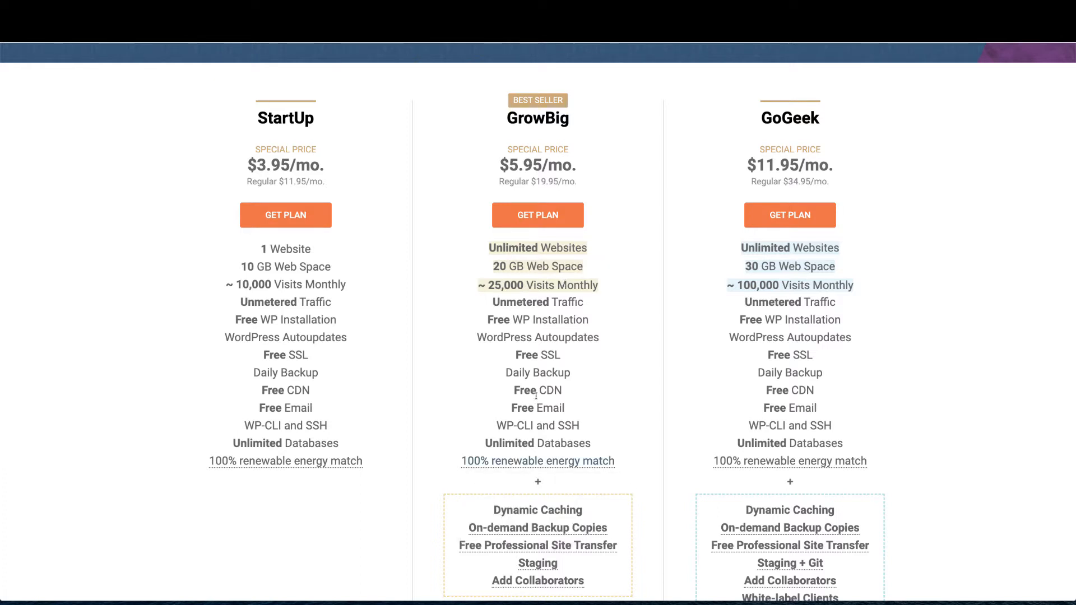
Choose the GrowBig plan and register cliftoncreativecoaching.com as a new domain
left_click(543, 224)
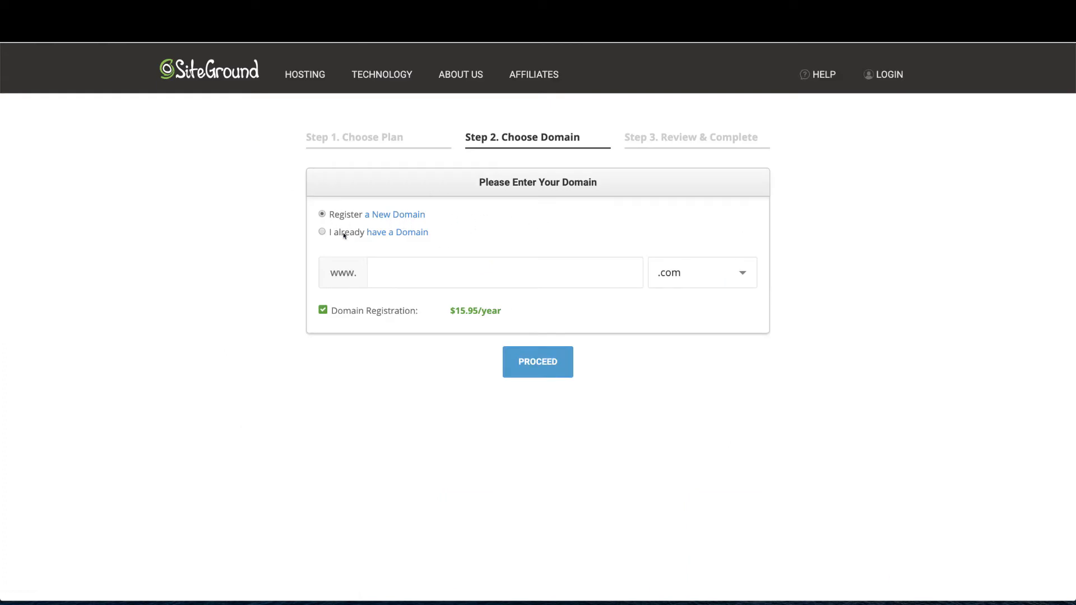
left_click(322, 233)
left_click(321, 214)
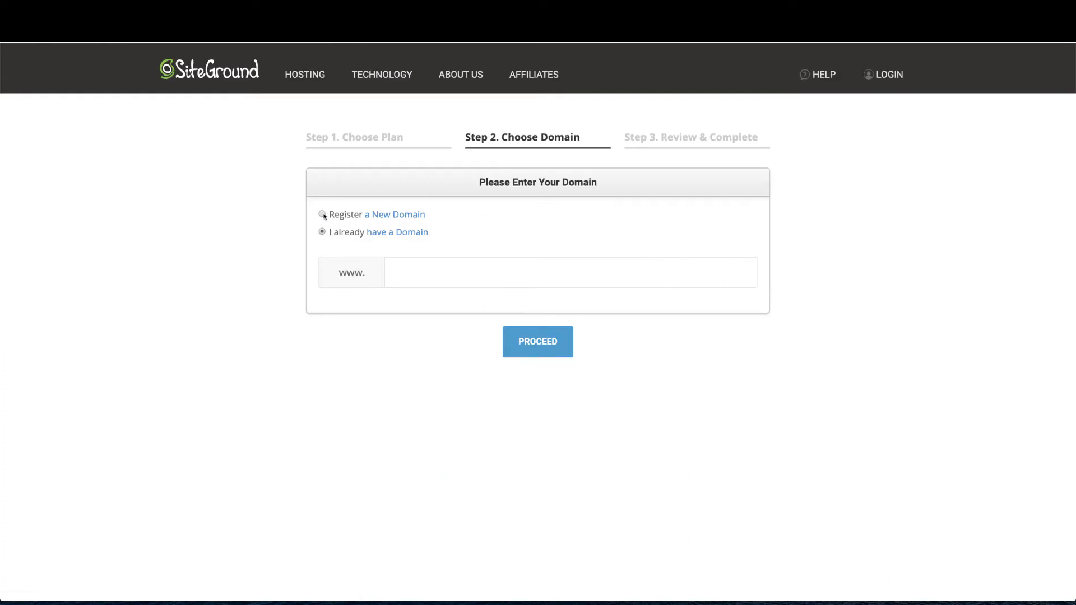
left_click(415, 279)
type("clifton")
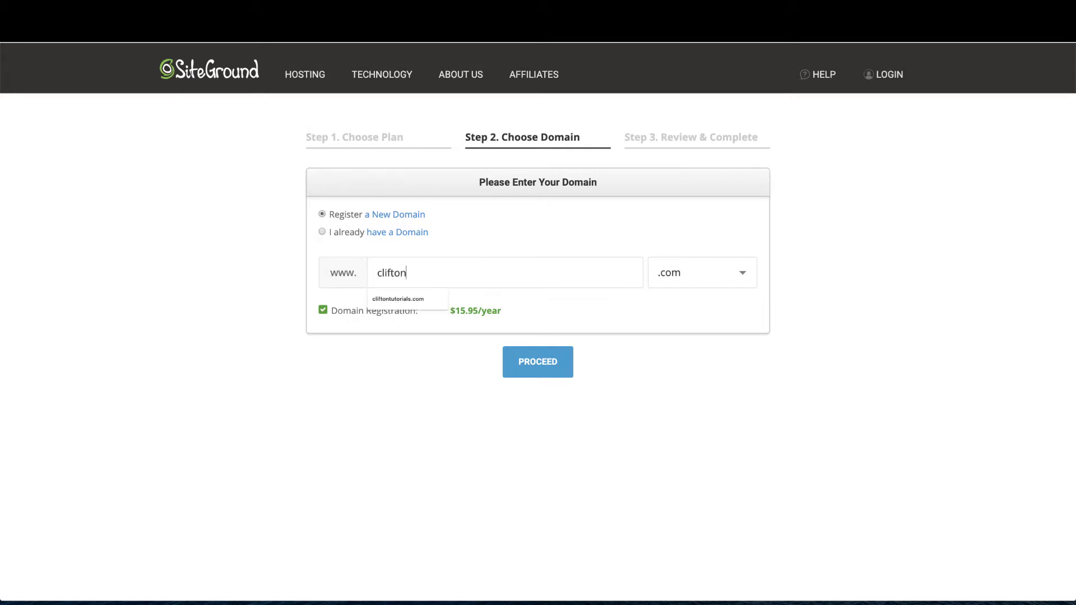
key("BackSpace")
type("ncreativecoaching")
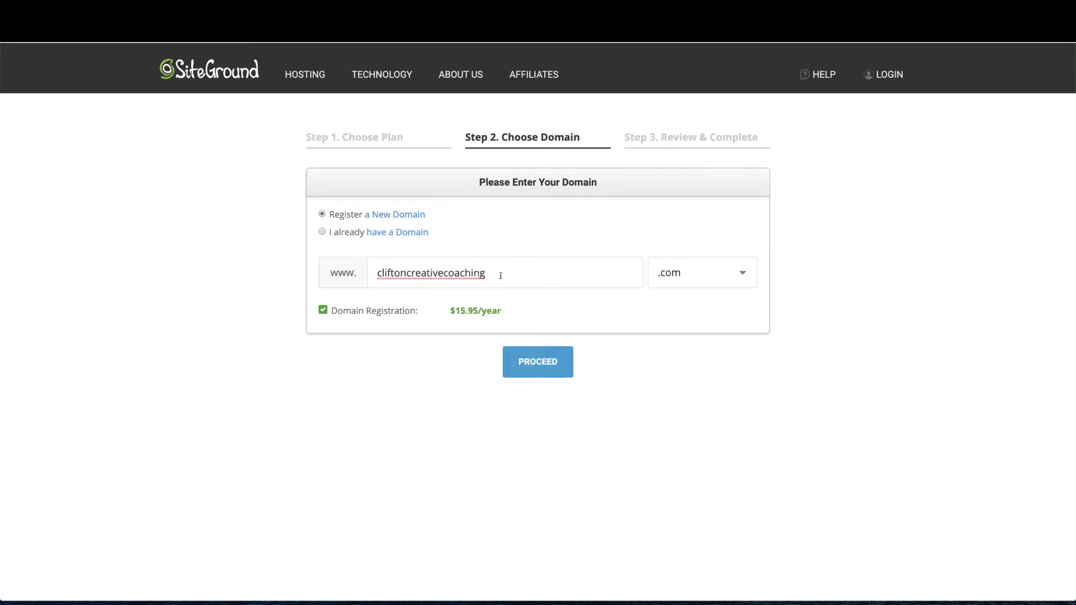
left_click(521, 365)
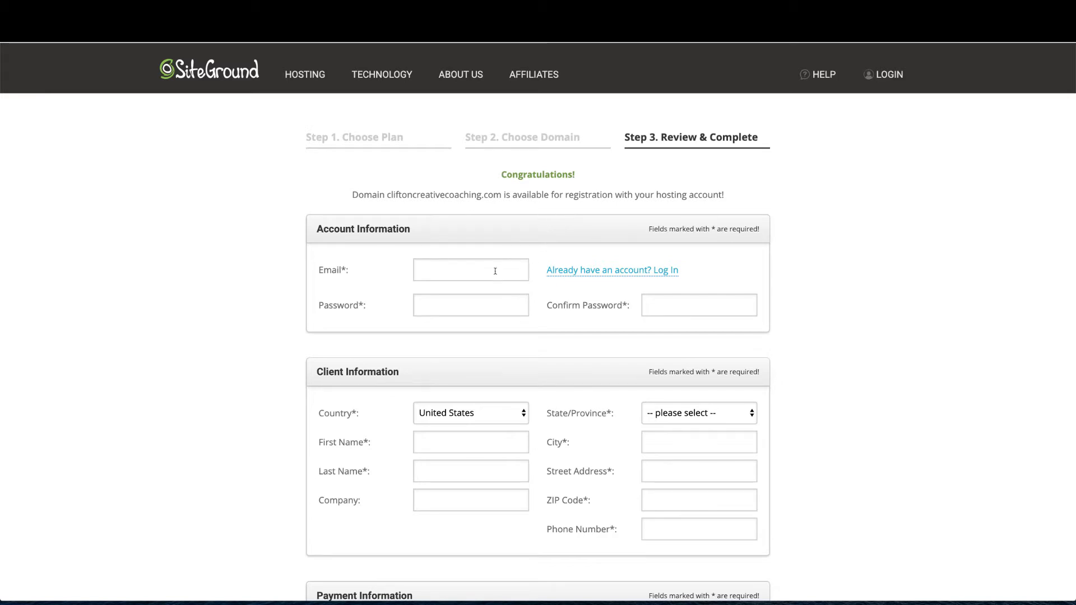
Keep the hosting period at 12 months after previewing the 36-month price
scroll(503, 338, "down", 3)
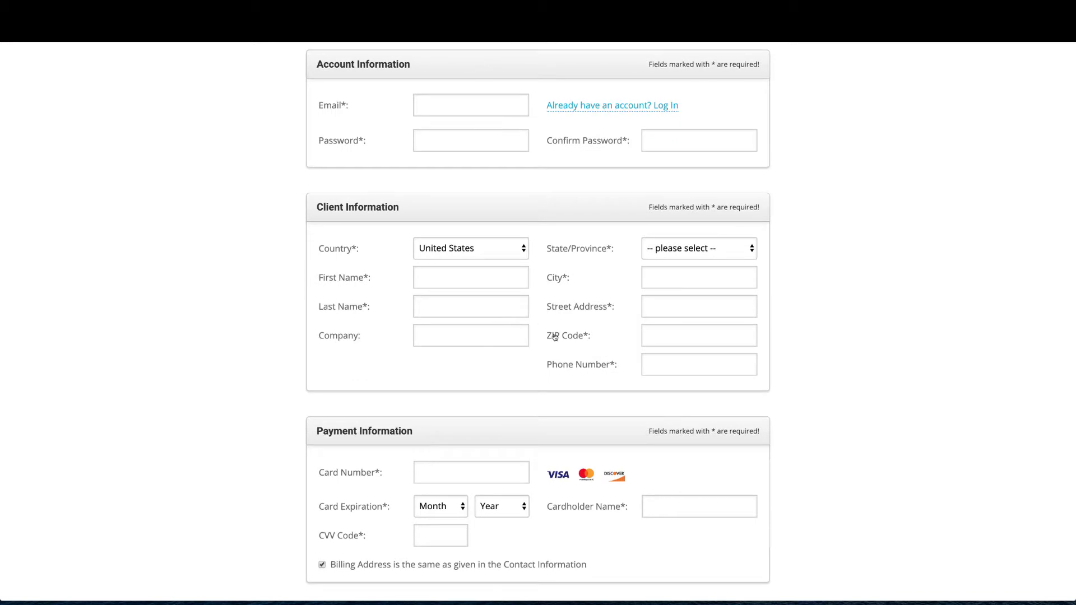
scroll(560, 347, "down", 3)
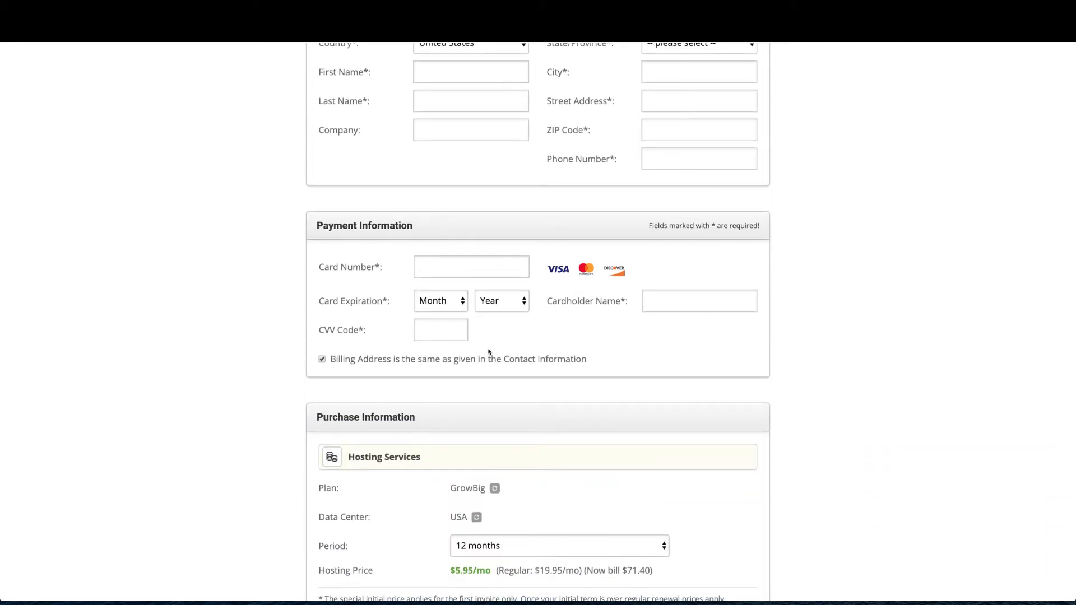
scroll(488, 352, "down", 5)
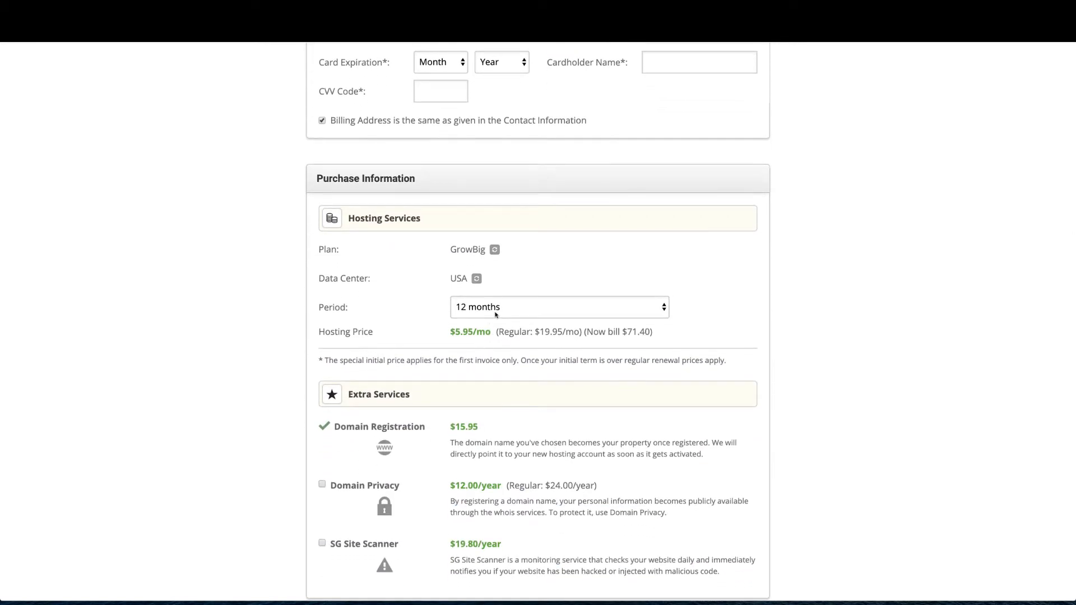
left_click(495, 315)
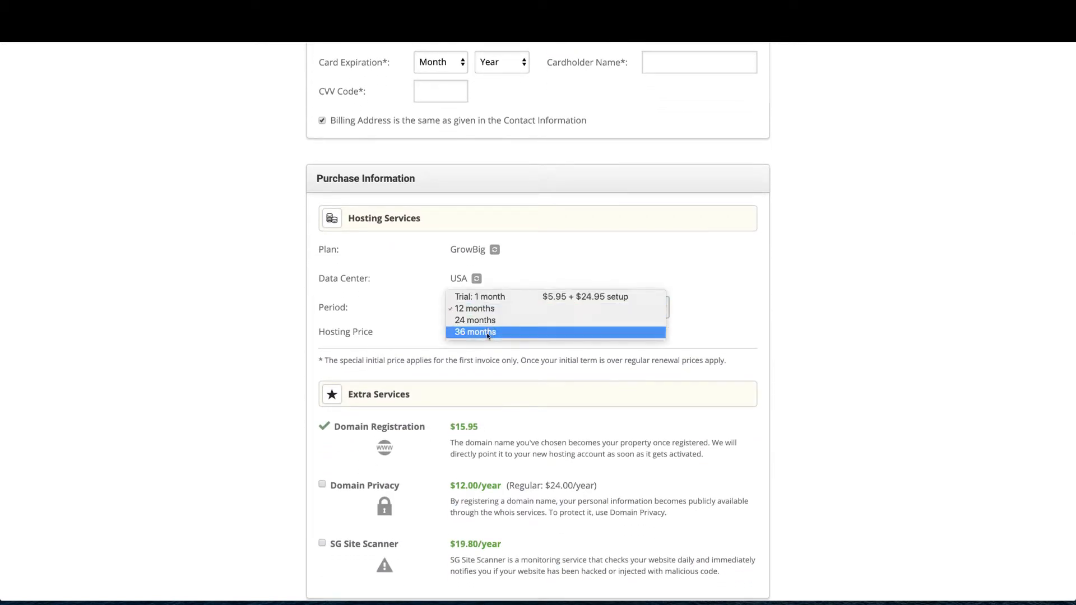
left_click(414, 322)
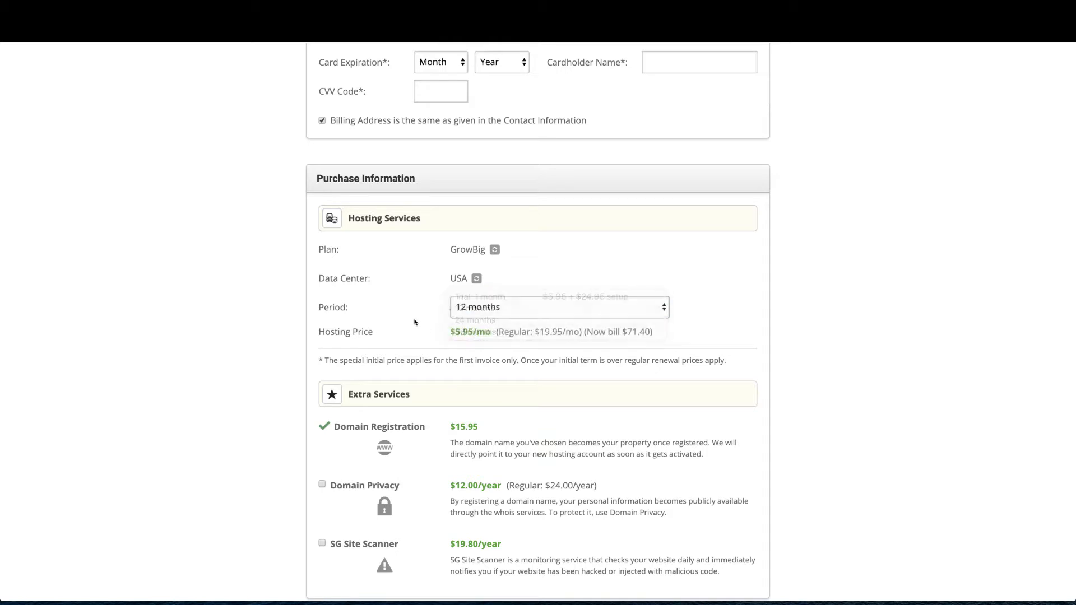
left_click(489, 312)
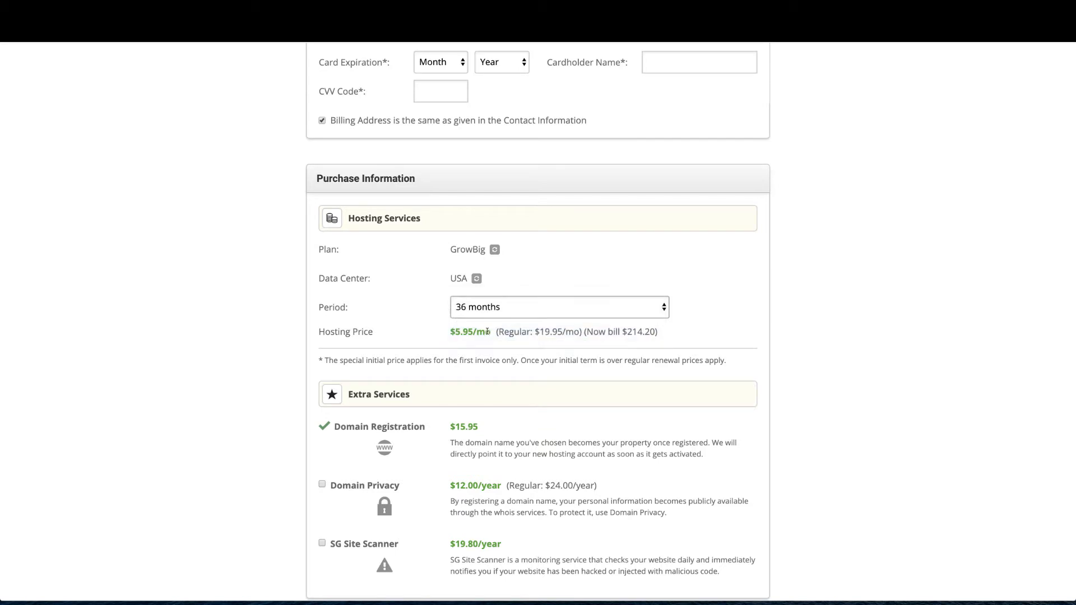
left_click(512, 311)
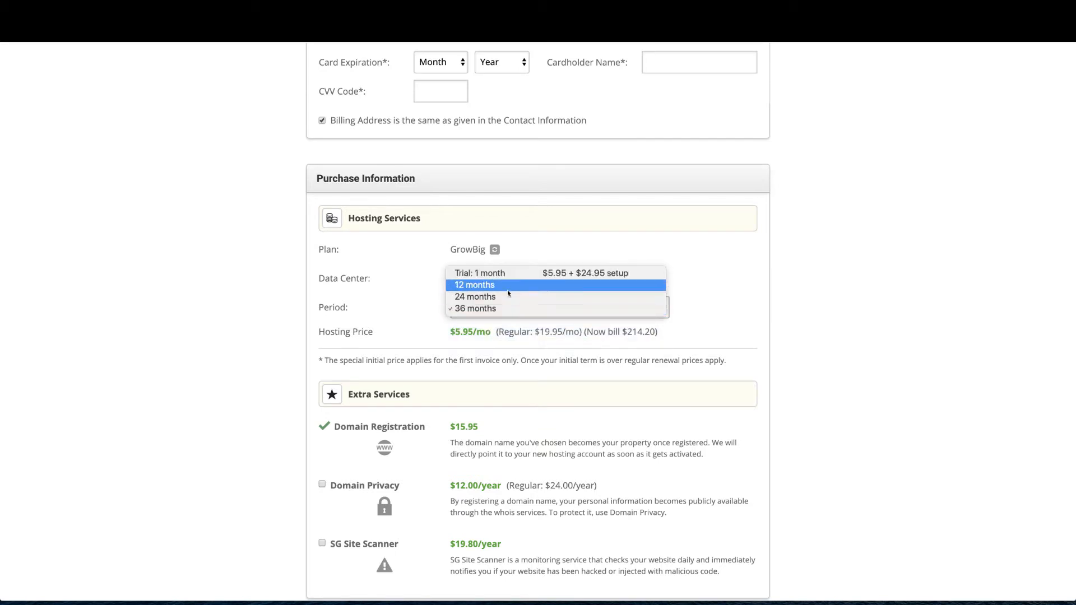
left_click(506, 286)
scroll(466, 343, "down", 1)
scroll(466, 343, "down", 4)
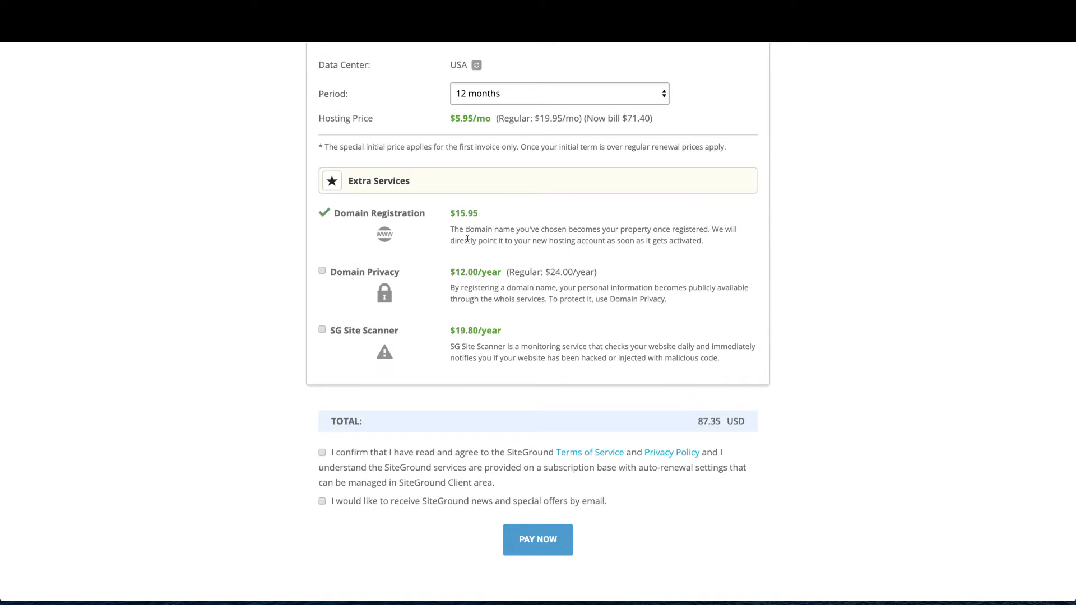
Add Domain Privacy and SG Site Scanner, accept the terms, and opt into news and offers
left_click(322, 271)
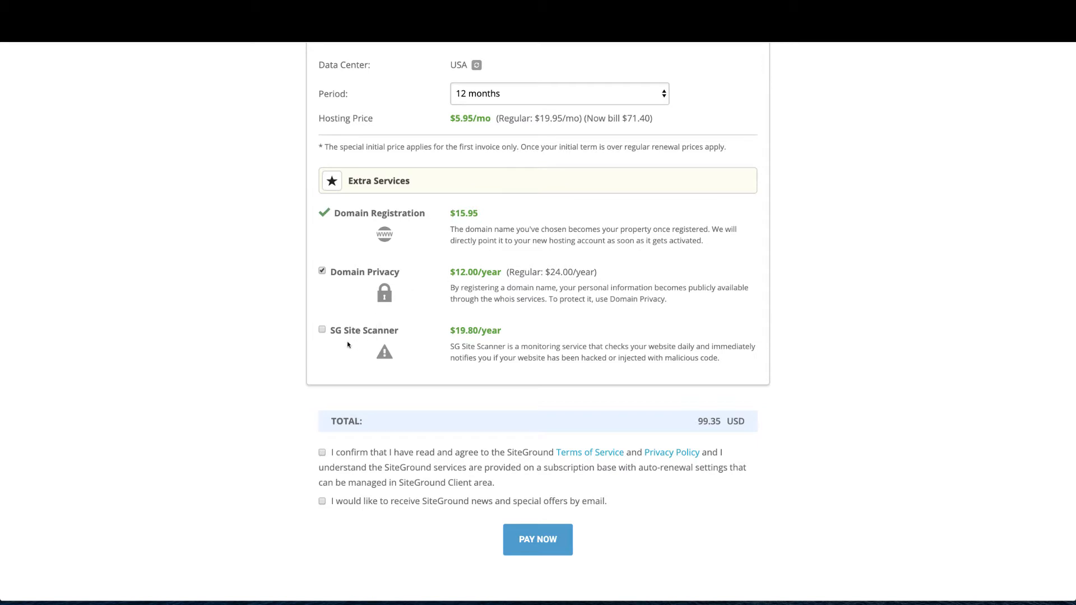
left_click(323, 331)
scroll(470, 330, "down", 2)
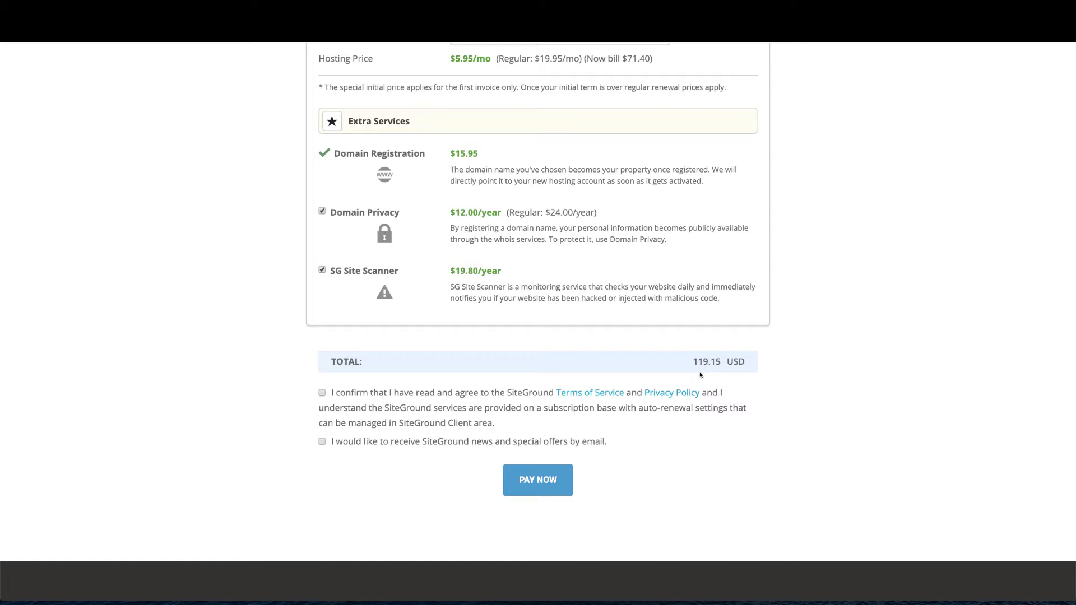
scroll(678, 345, "up", 1)
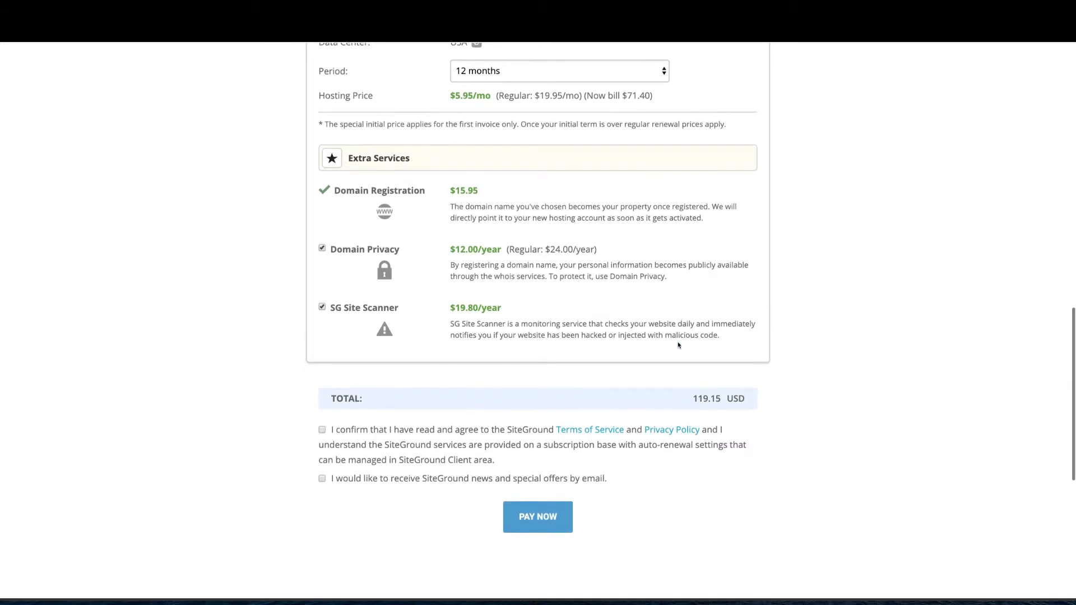
scroll(678, 346, "down", 3)
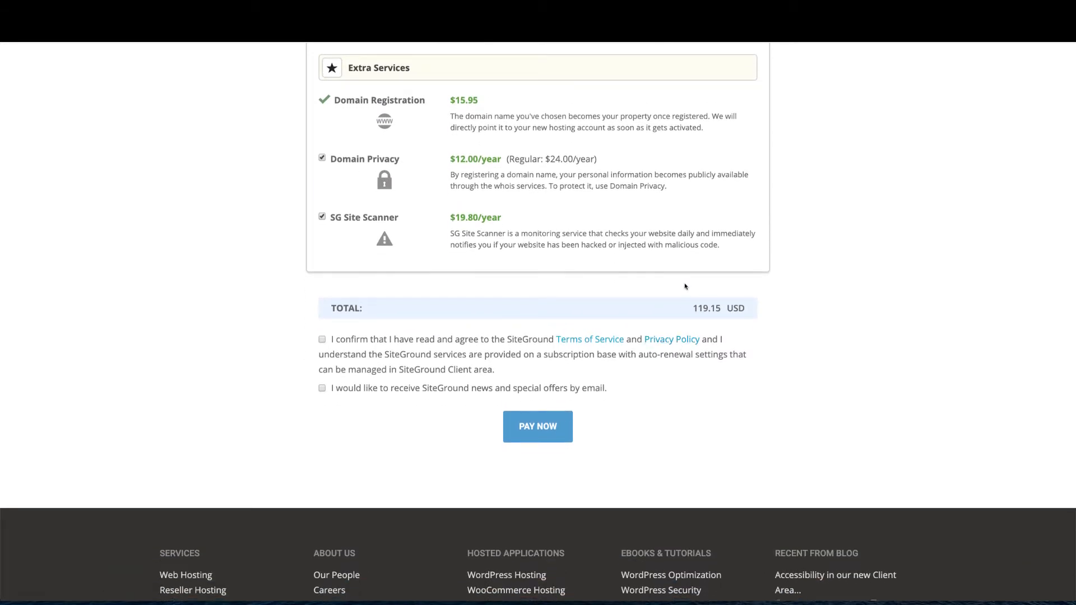
left_click(322, 340)
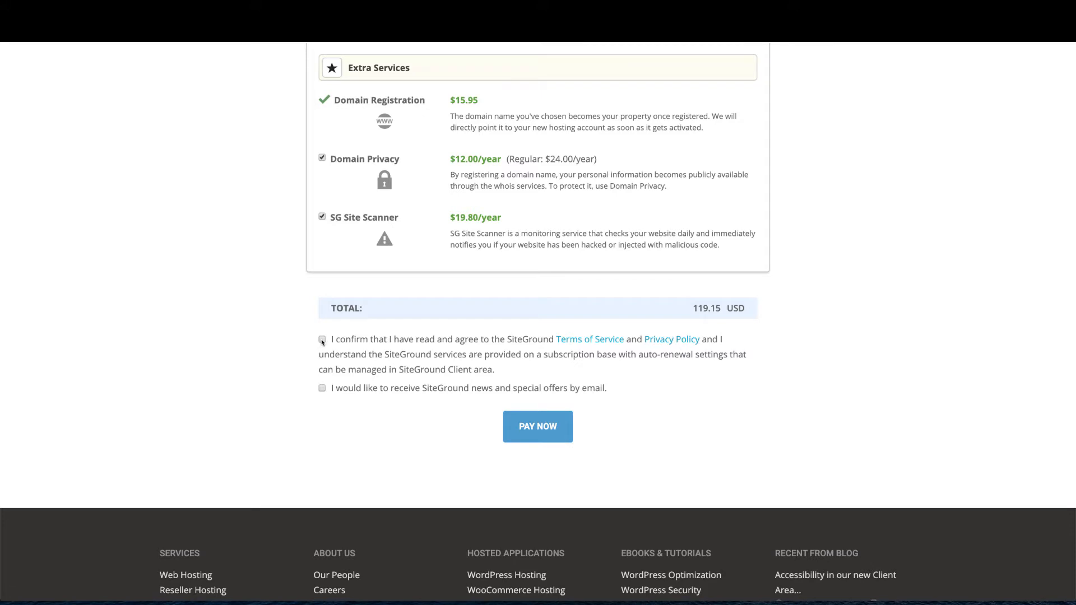
left_click(322, 388)
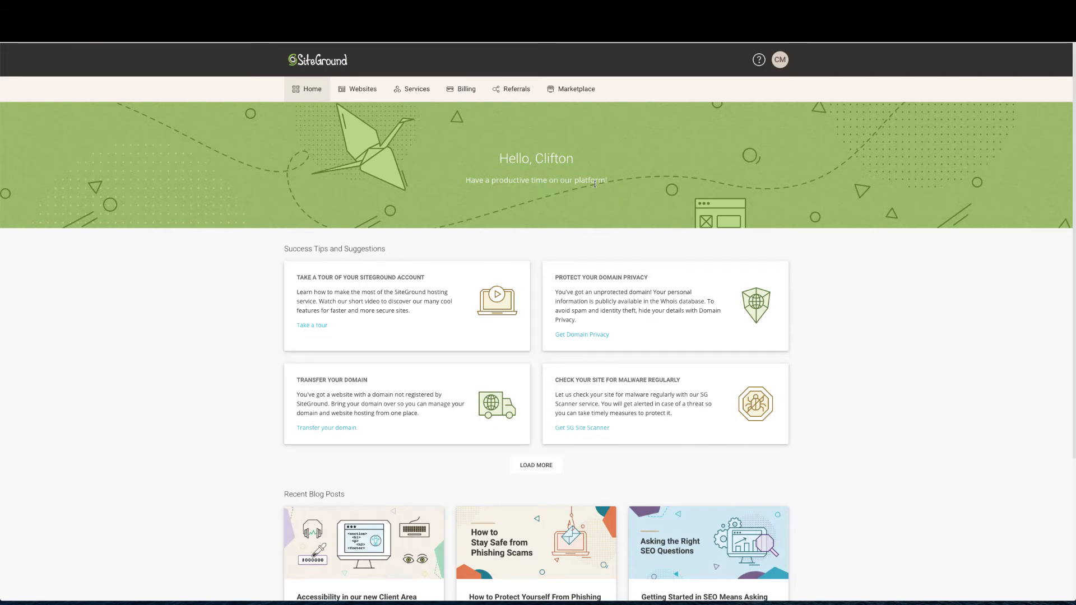
From the Websites list, open the cPanel for workwithclifton.com
left_click(362, 96)
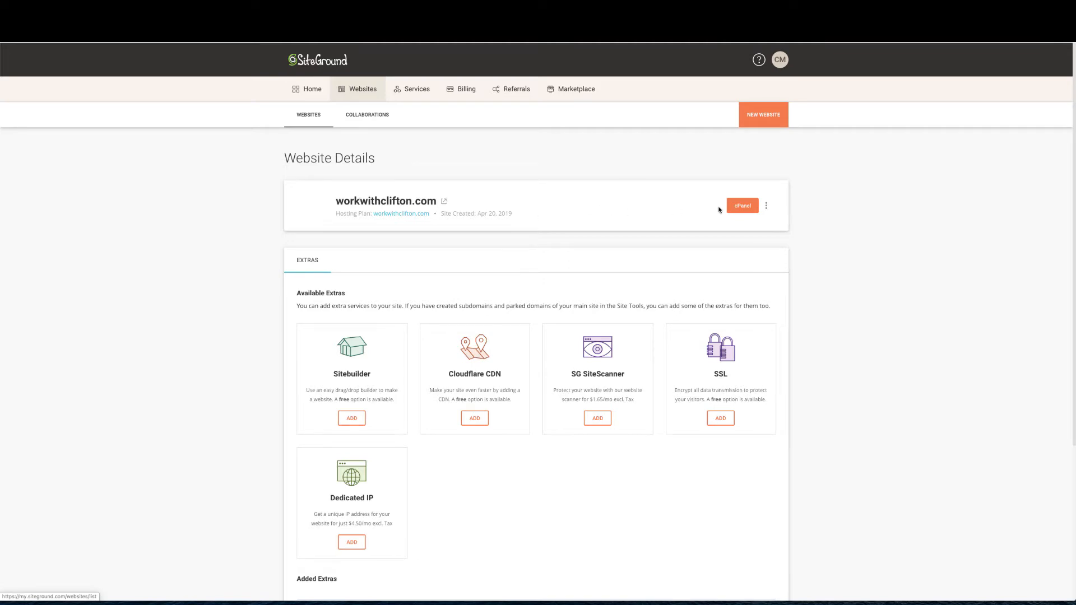
left_click(744, 207)
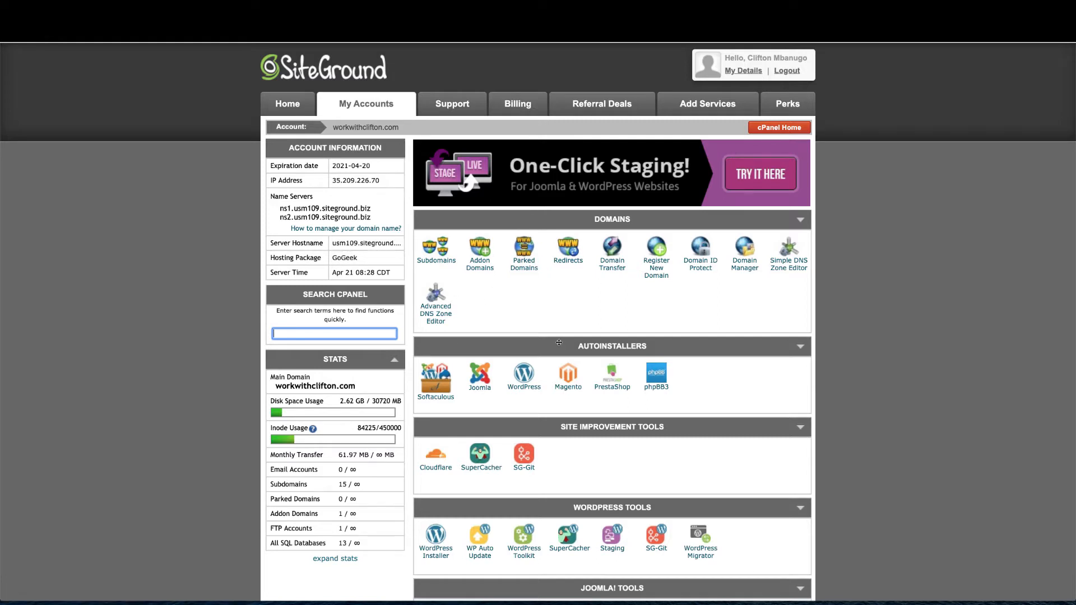
scroll(559, 343, "down", 3)
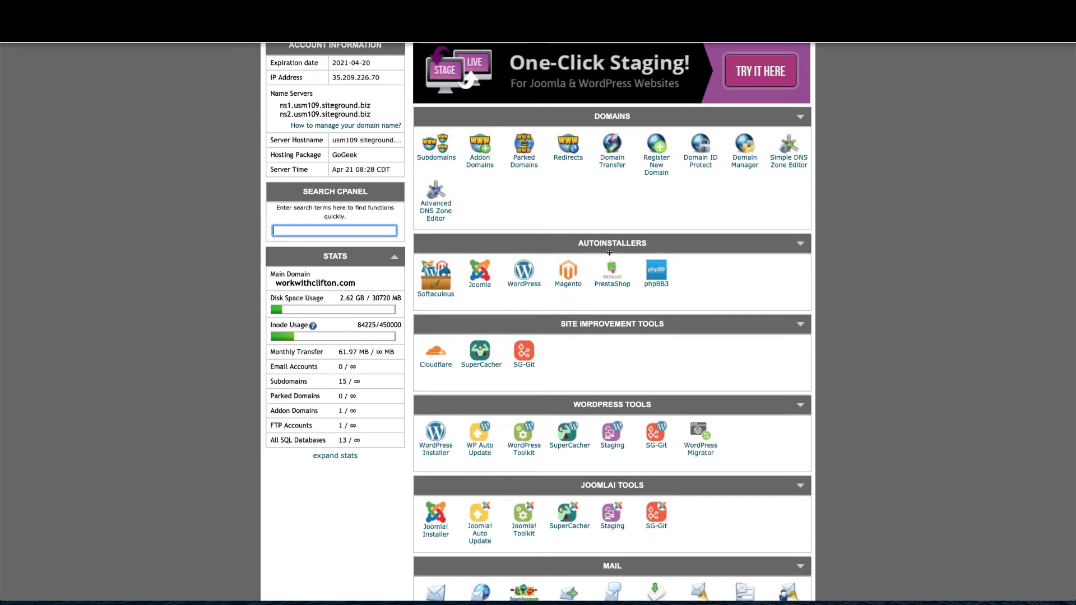
Open the Softaculous WordPress installer and set the domain to cliftoncreativecoaching.cliftontutorials.com
left_click(533, 288)
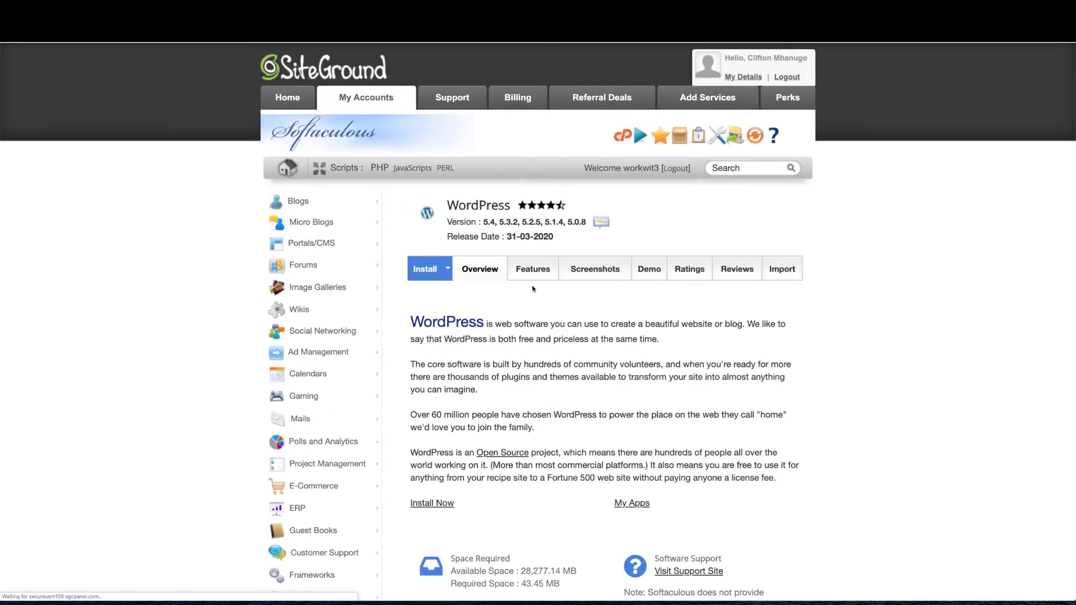
scroll(501, 306, "down", 2)
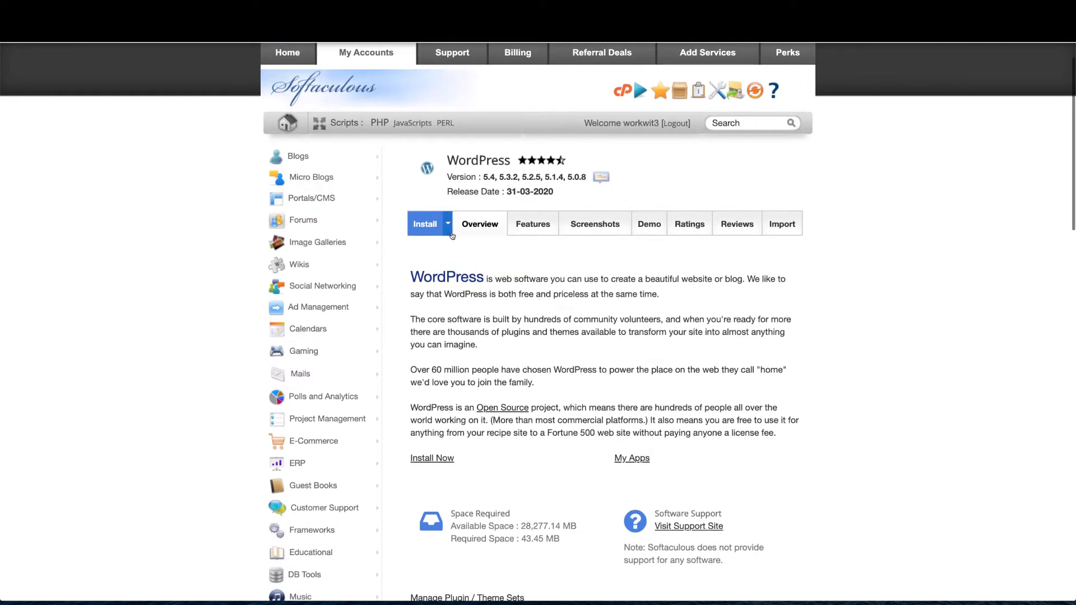
left_click(449, 229)
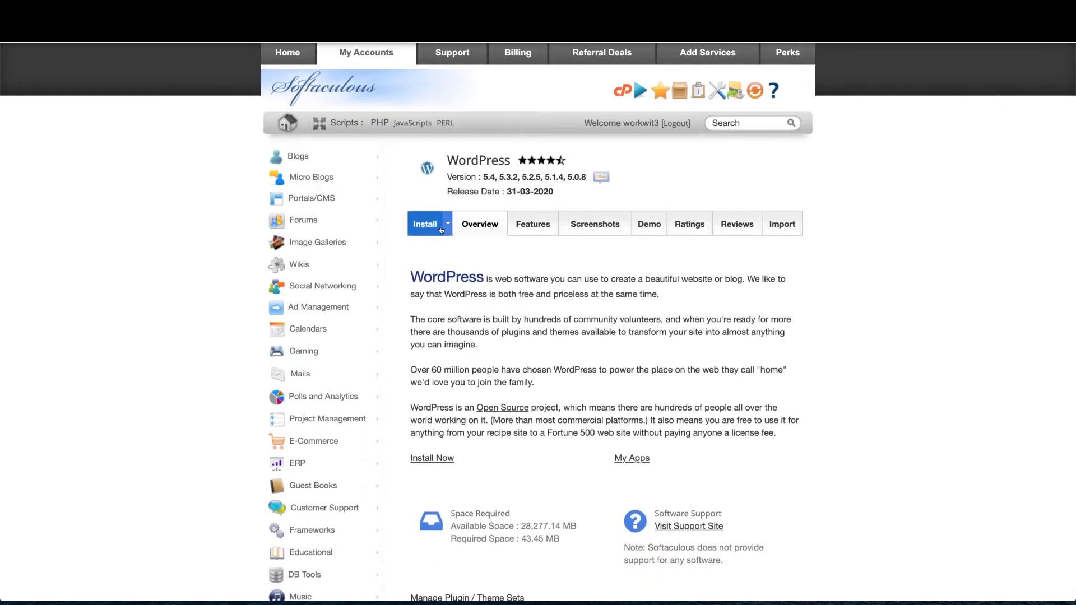
left_click(427, 230)
scroll(630, 330, "down", 2)
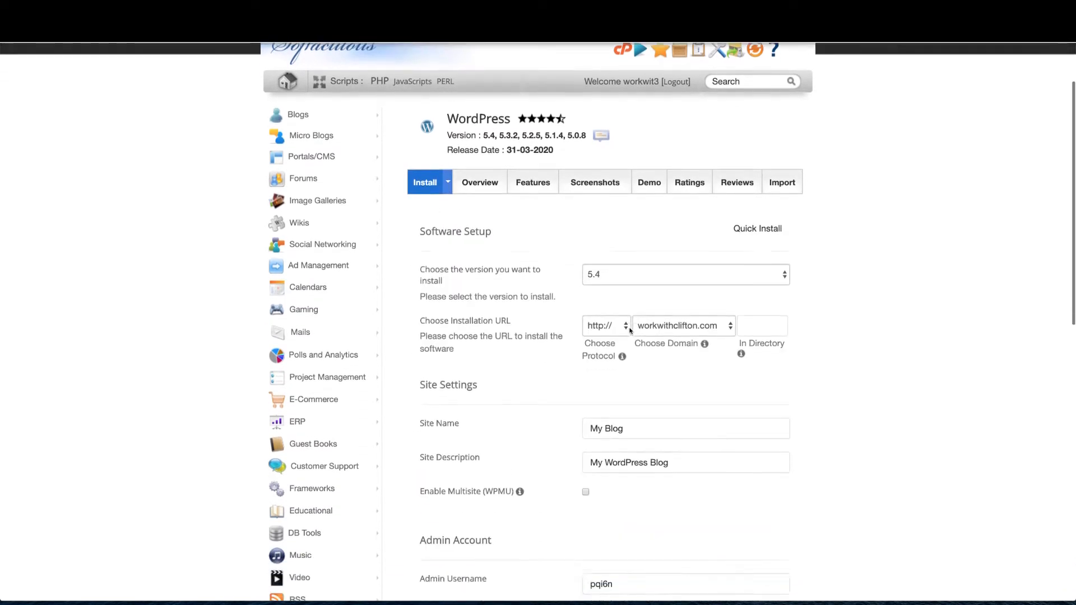
left_click(679, 286)
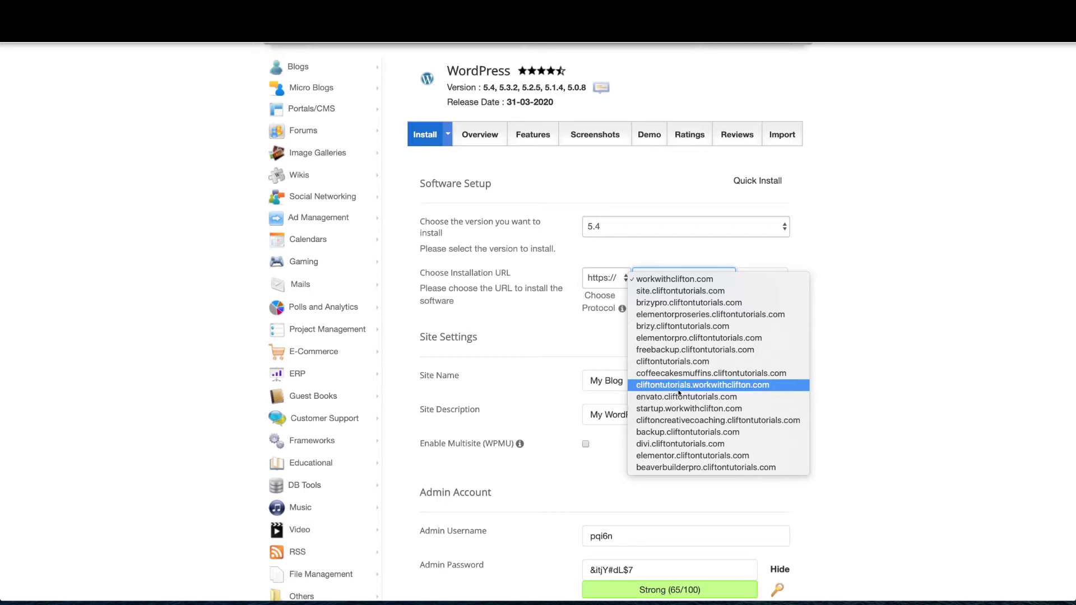
left_click(678, 419)
left_click(759, 279)
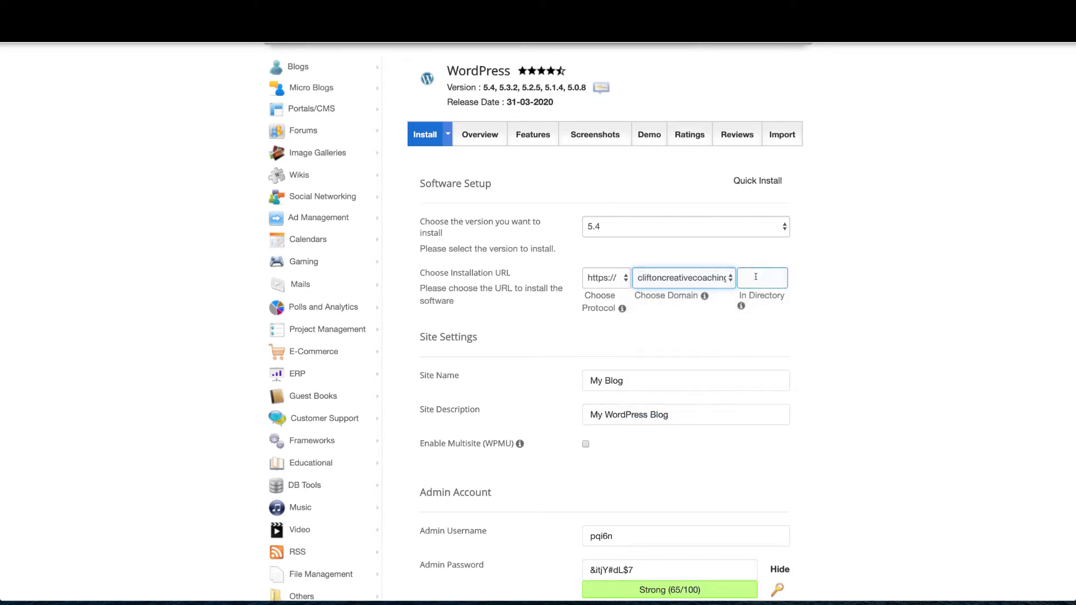
scroll(672, 303, "down", 2)
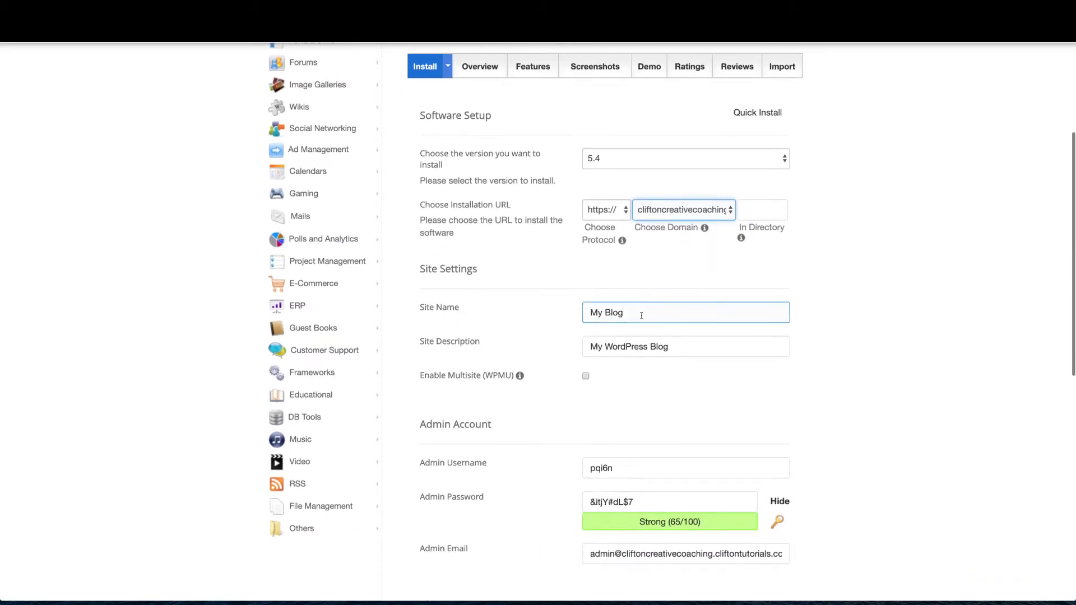
Name the site 'Clifton Creative Coaching' with the description 'A Business Coach Website'
left_click(639, 313)
triple_click(619, 306)
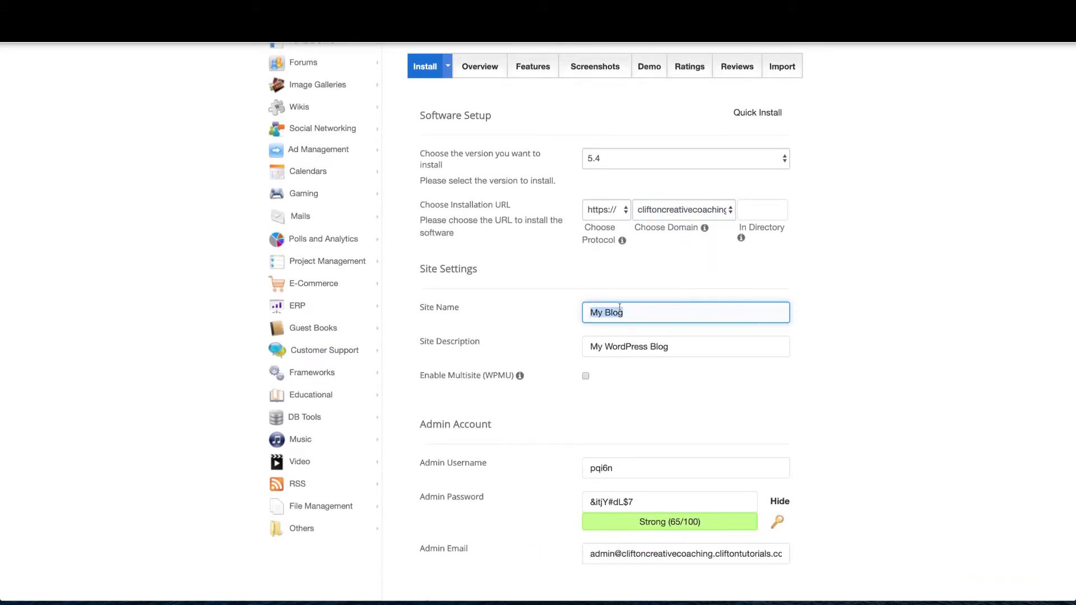
type("Cl")
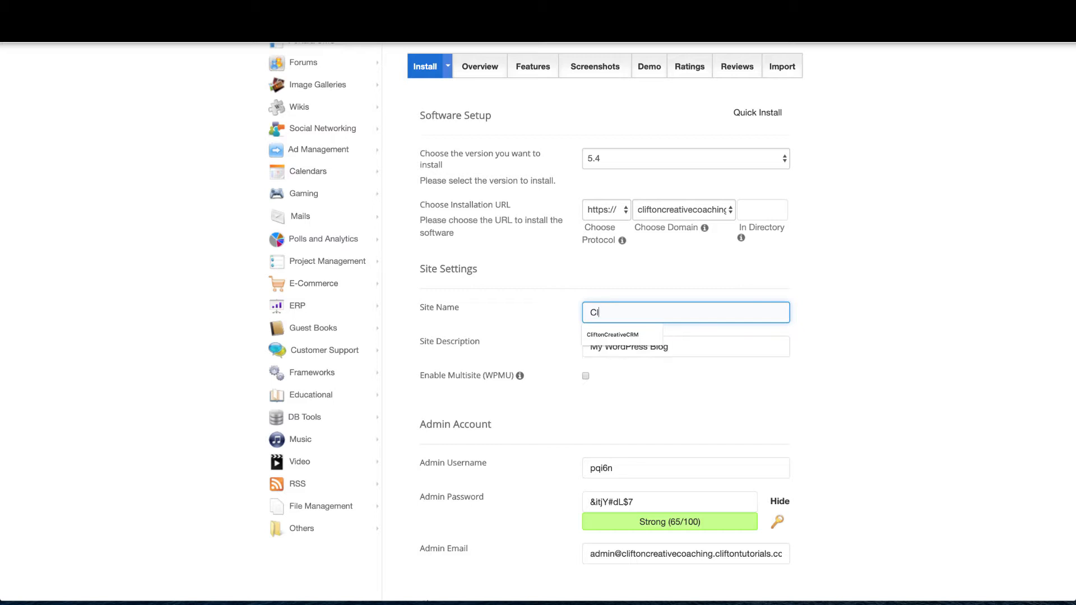
type("ifton Crea")
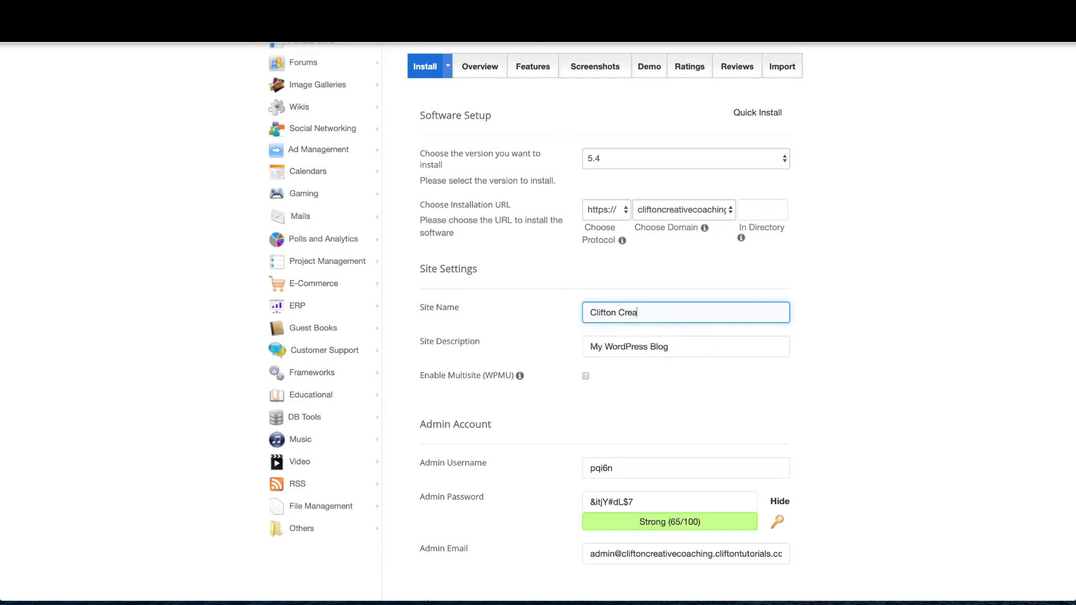
type("tive Coaching")
left_click_drag(680, 347, 571, 349)
type("A ")
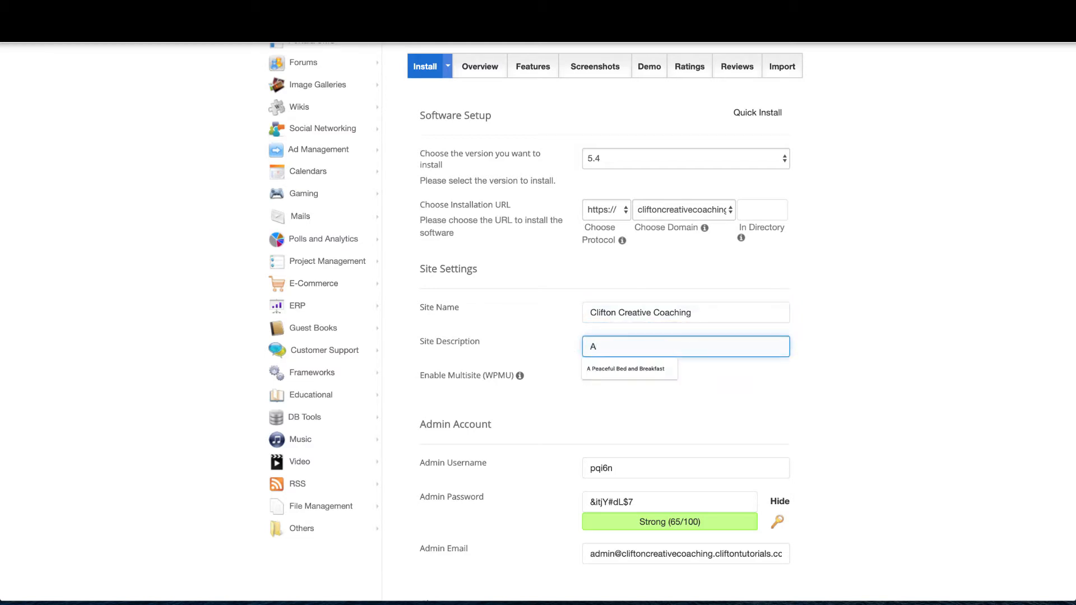
type("Business Coa")
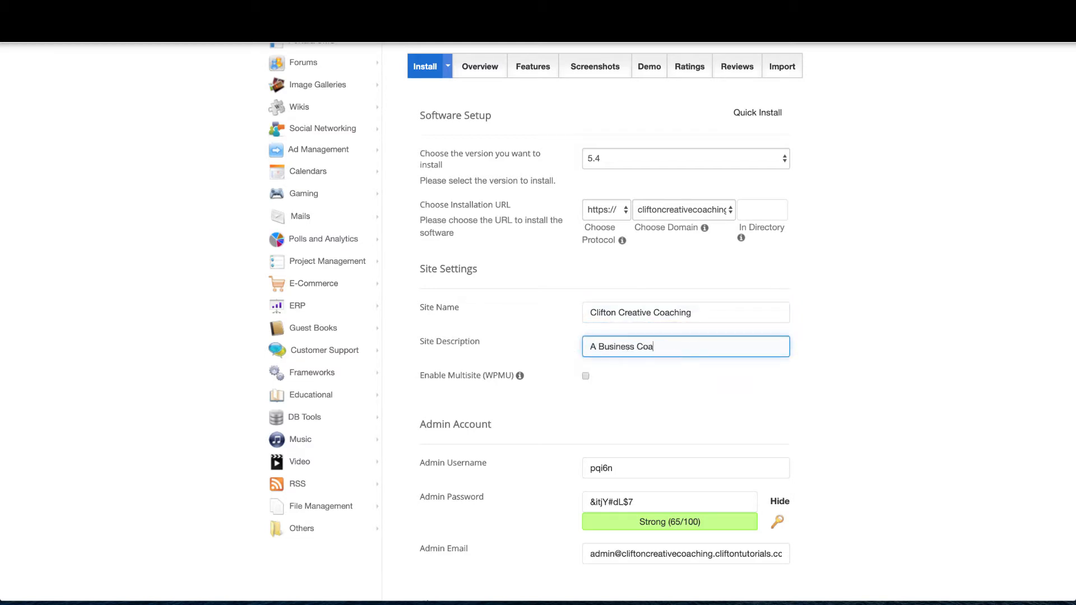
type("ch Website")
Replace the auto-generated admin username with a custom admin username
scroll(597, 389, "down", 2)
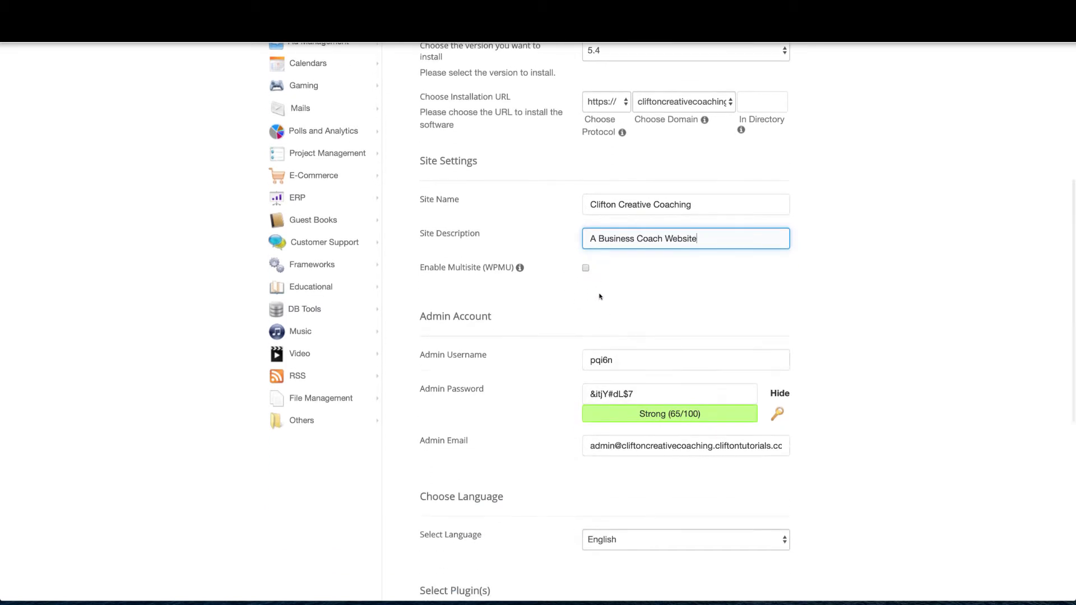
scroll(599, 300, "down", 1)
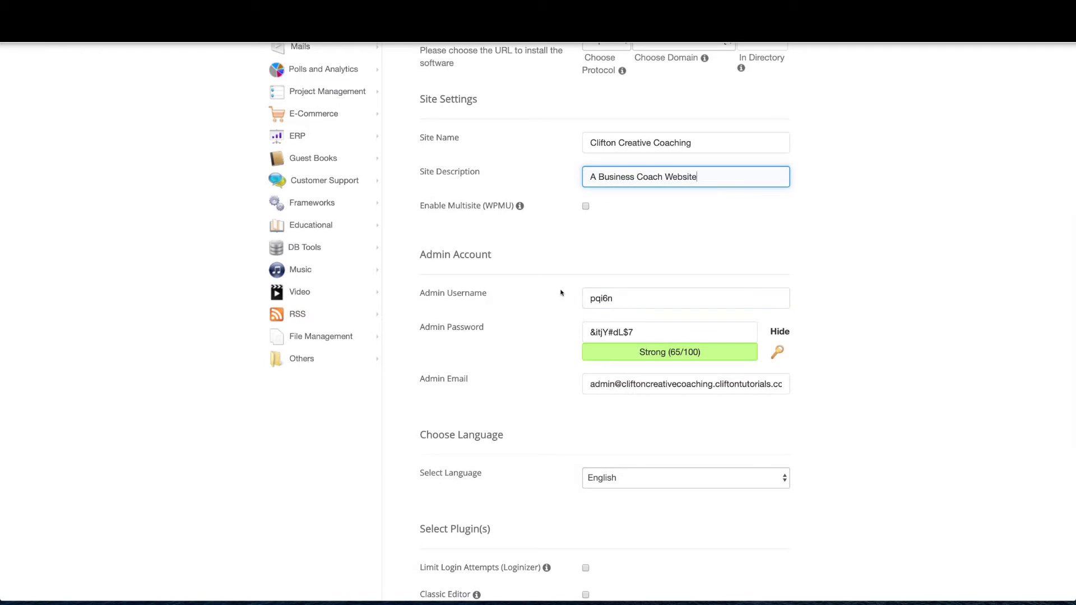
scroll(561, 292, "down", 1)
left_click(643, 243)
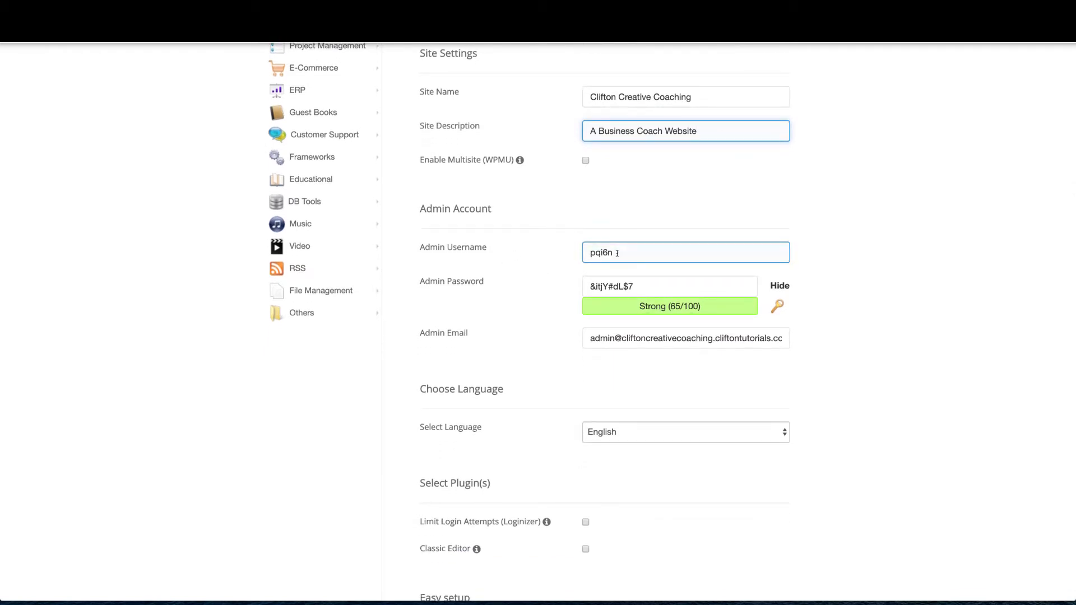
left_click(617, 254)
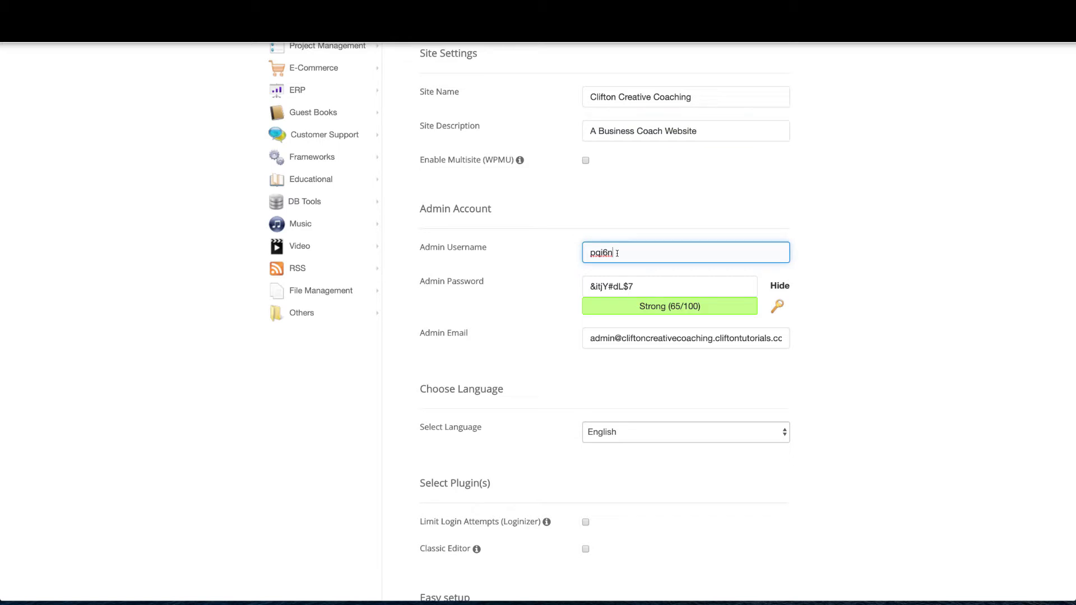
left_click_drag(617, 254, 583, 252)
type("coachingadmin")
scroll(607, 281, "down", 3)
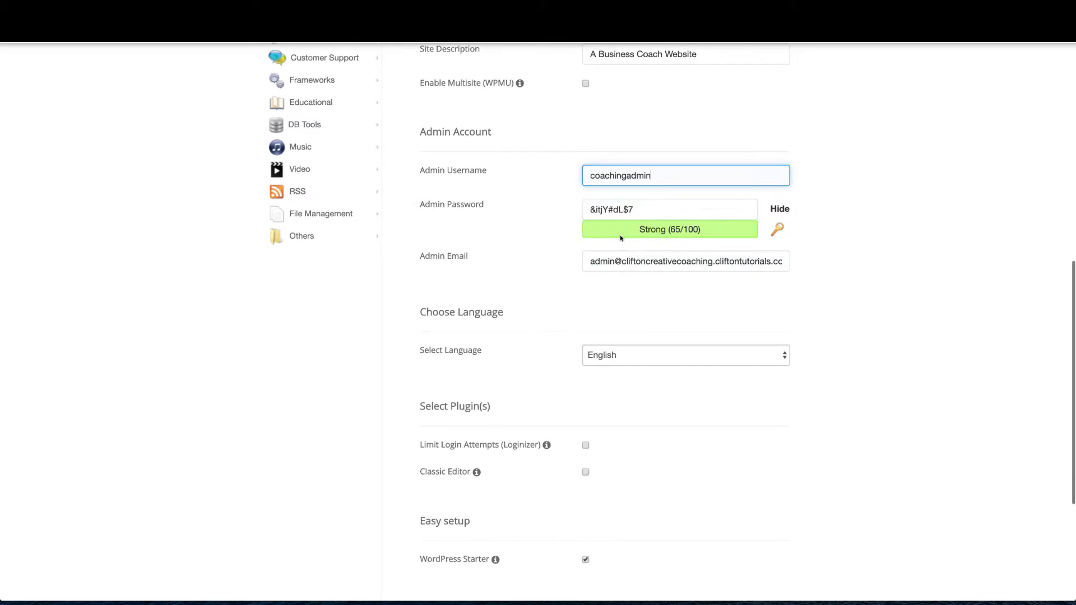
scroll(639, 210, "down", 2)
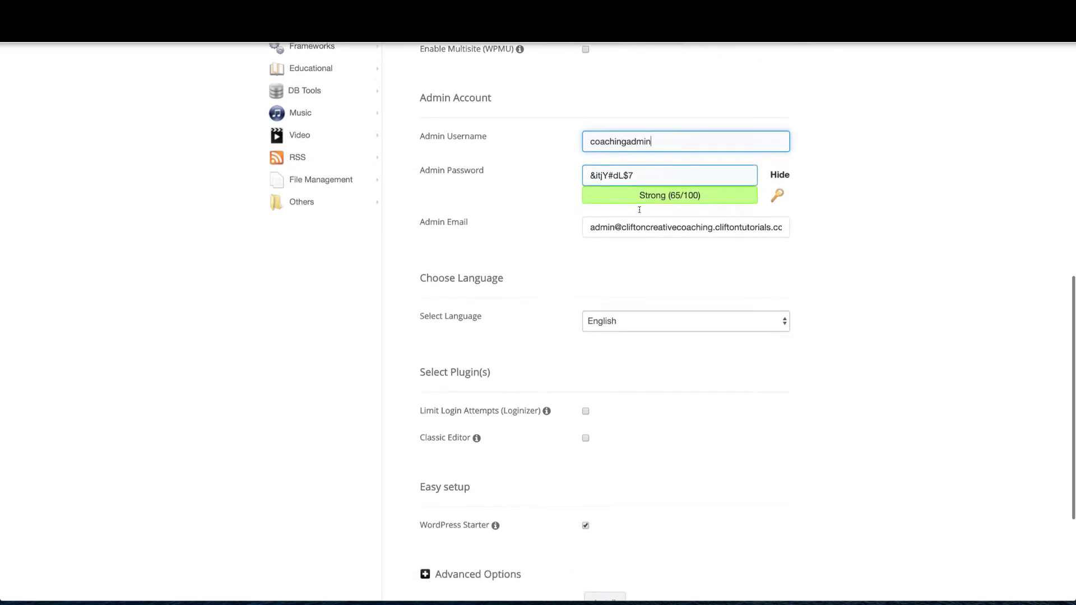
left_click(642, 169)
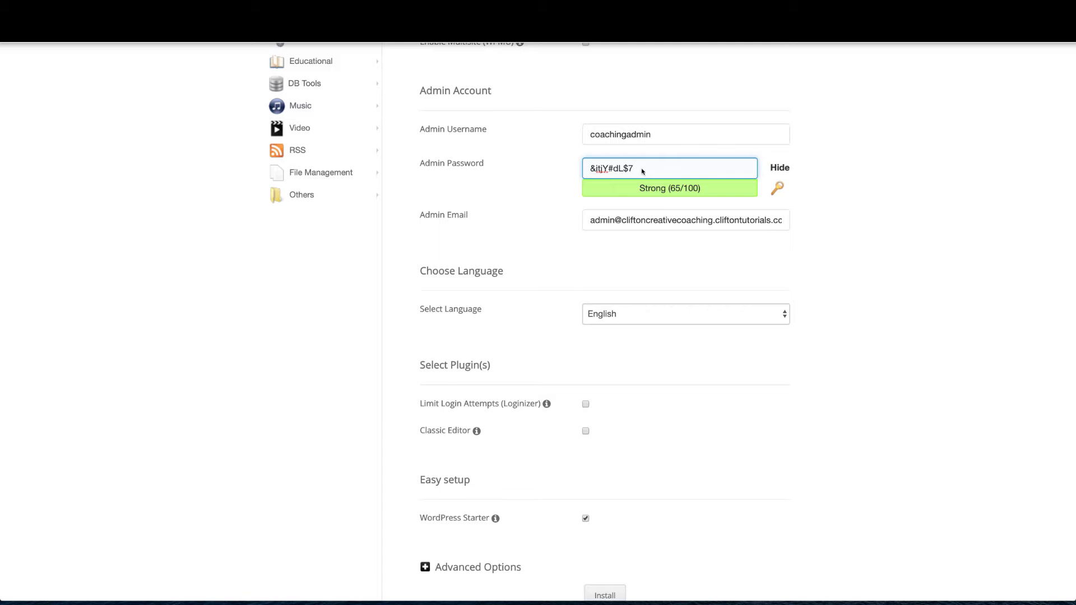
Replace the admin e-mail with the owner's own address
scroll(642, 170, "down", 3)
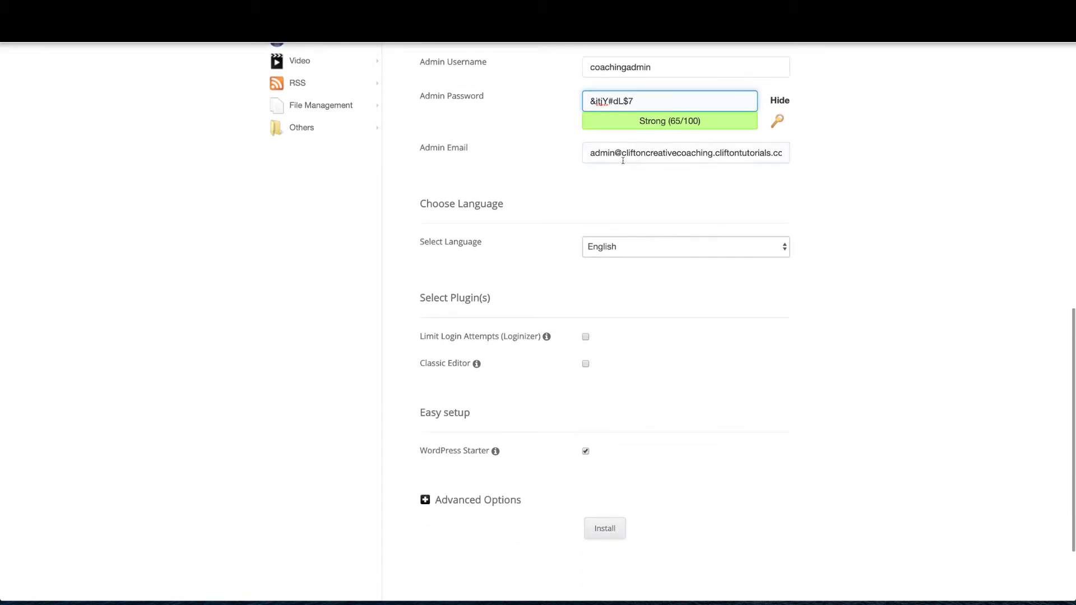
double_click(625, 153)
left_click(625, 152)
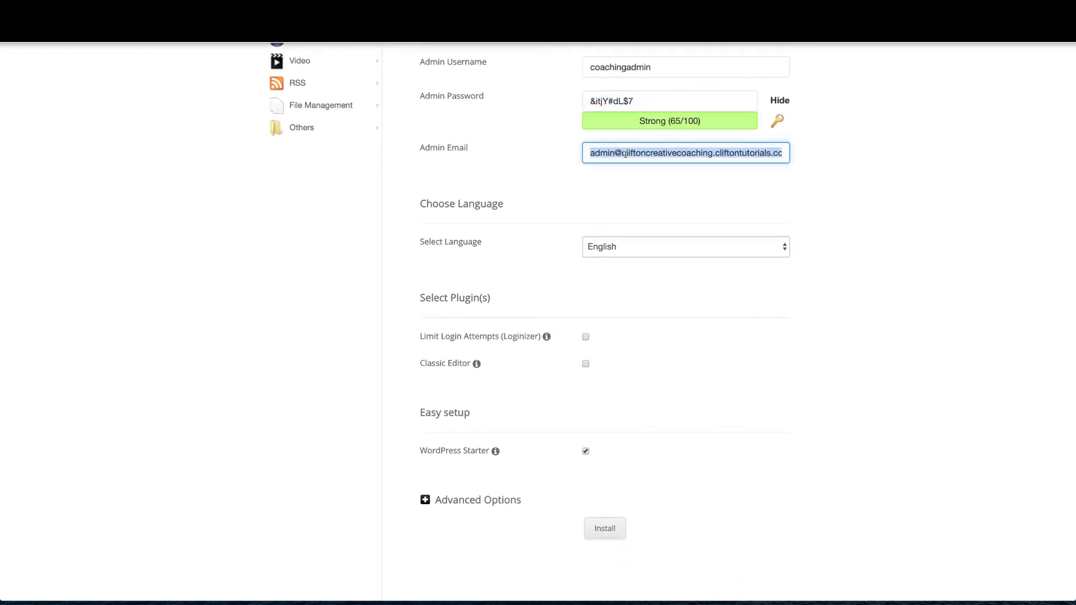
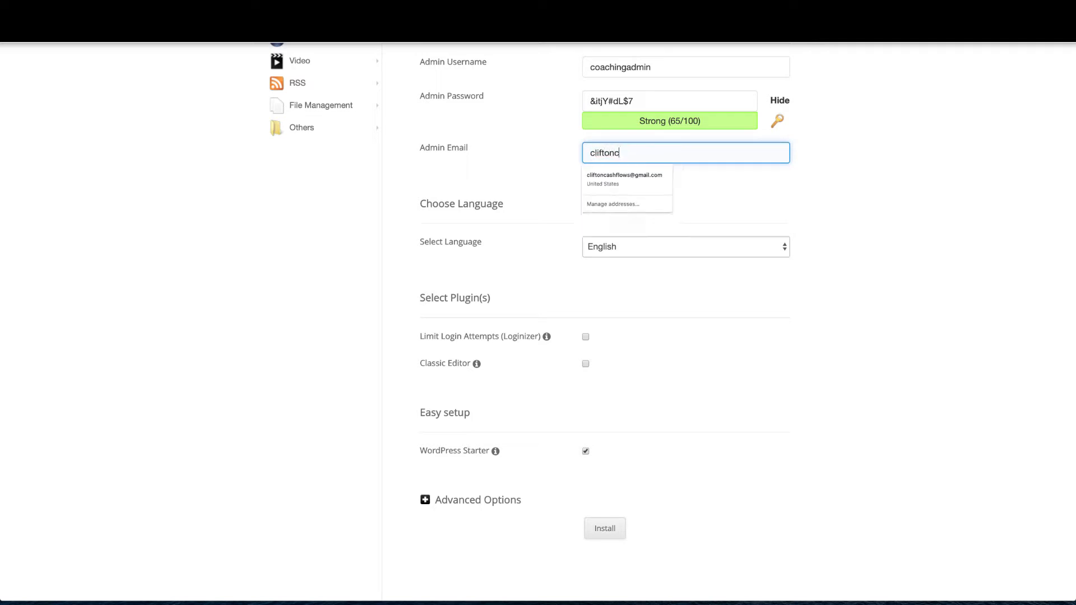
left_click(726, 195)
scroll(725, 194, "down", 3)
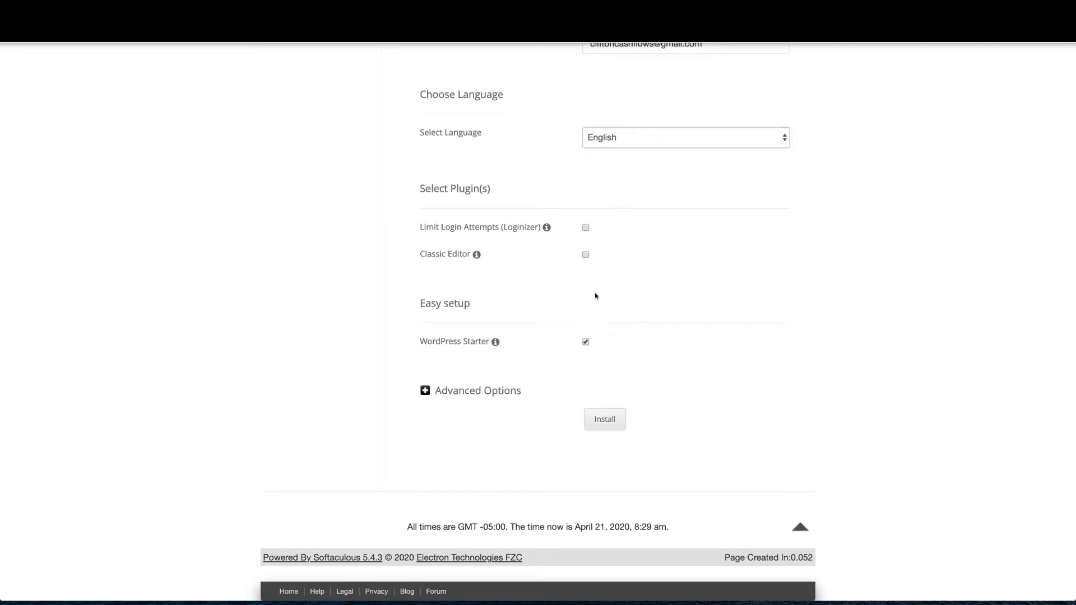
Select the generated strong admin password to copy it
mouse_move(496, 342)
scroll(604, 421, "up", 4)
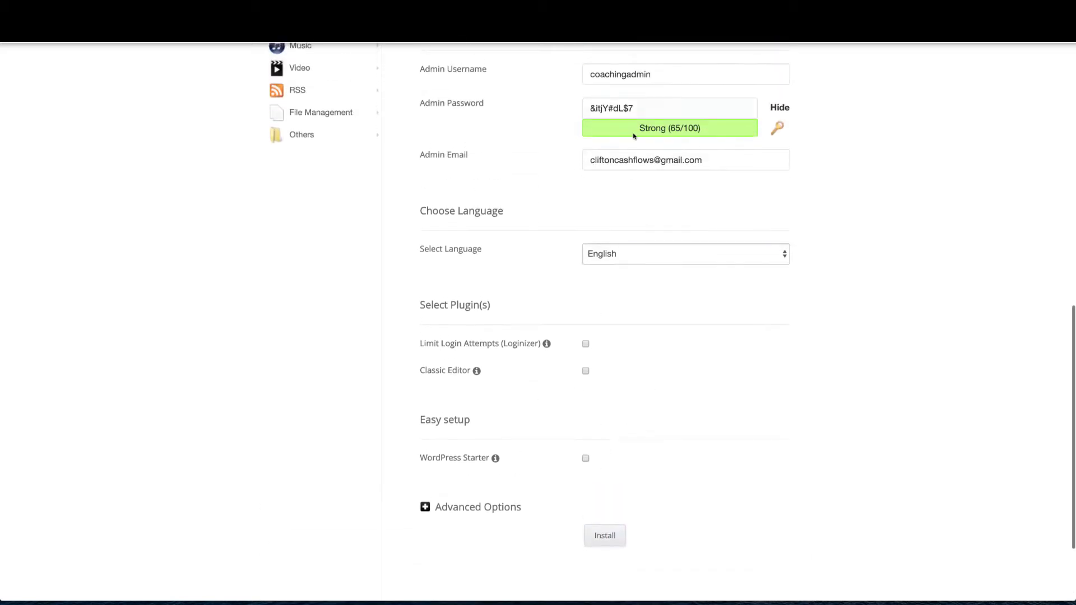
left_click_drag(640, 108, 589, 104)
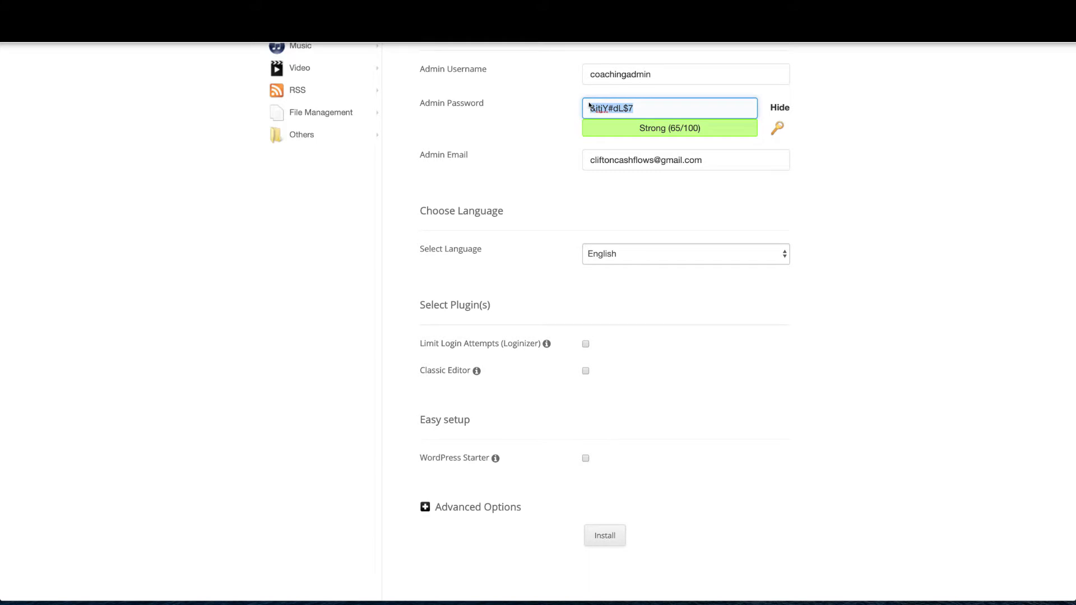
scroll(648, 300, "down", 4)
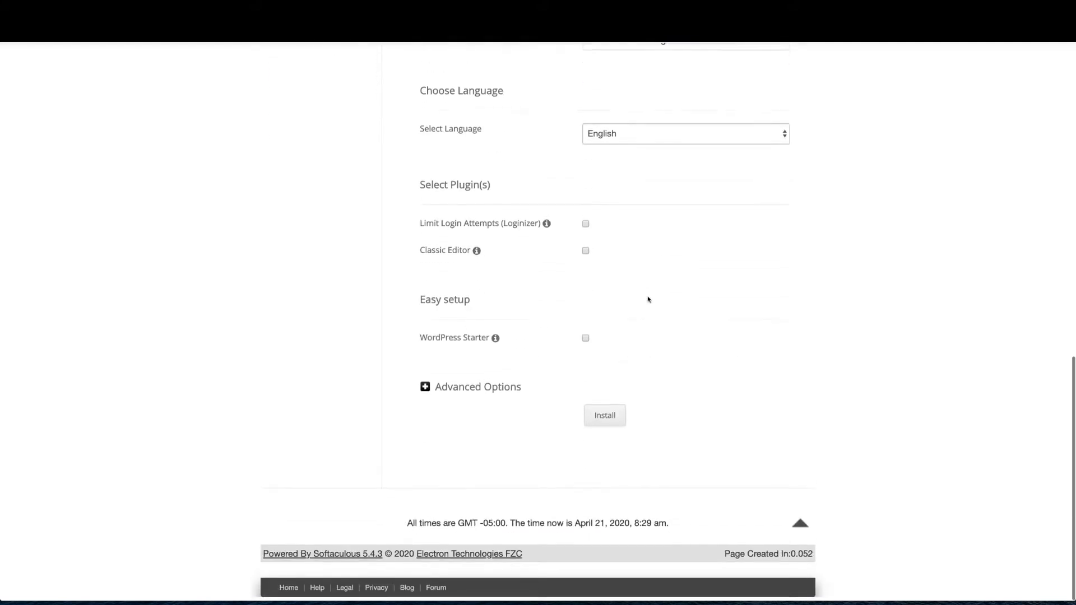
Run the WordPress install and log into the new site's dashboard via the Administrative URL
left_click(603, 418)
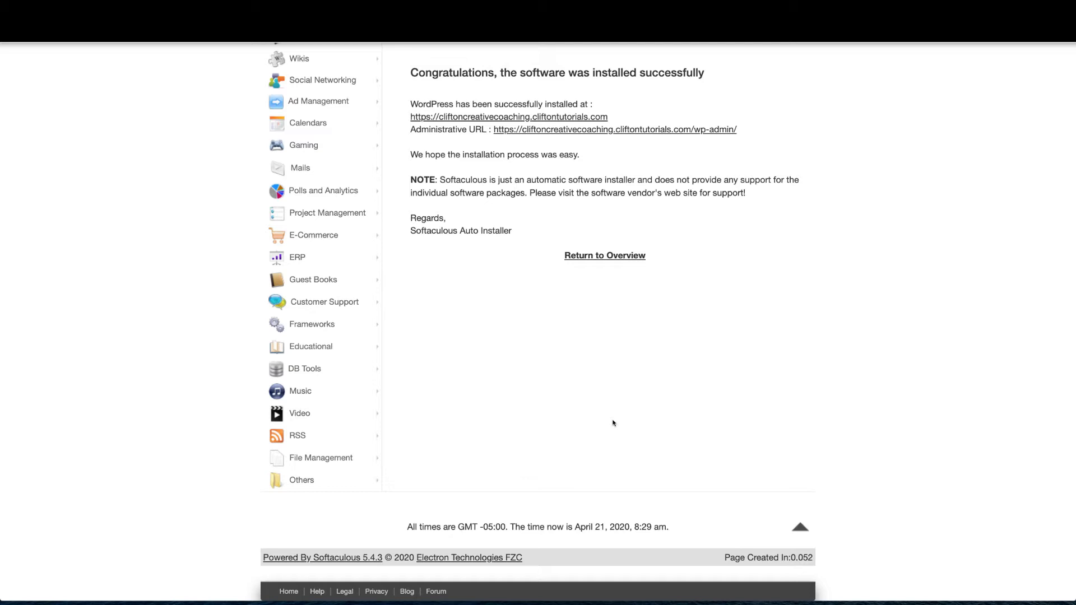
left_click(626, 130)
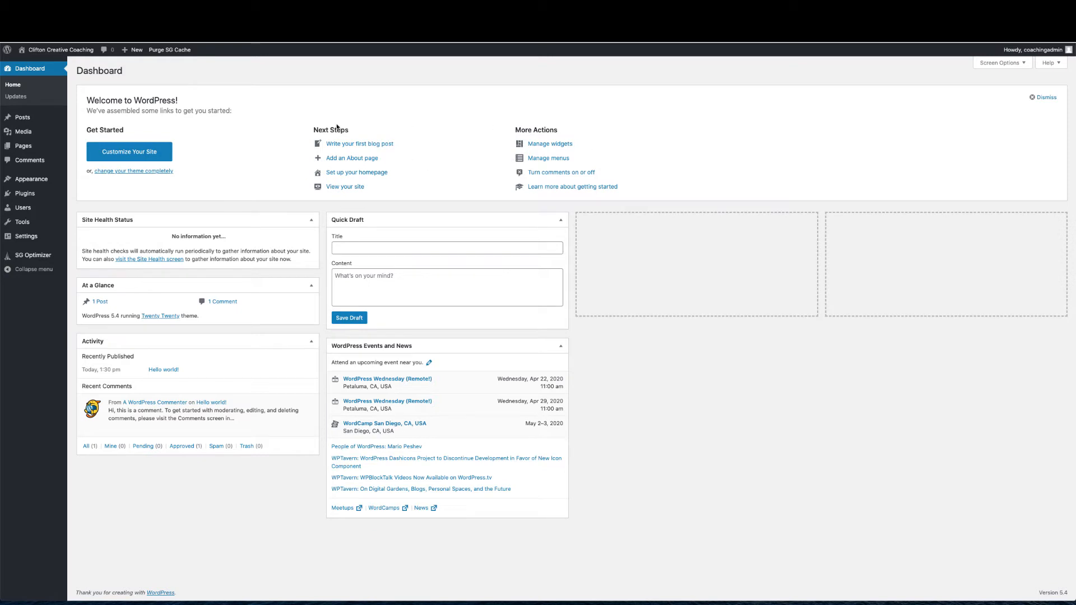
left_click(69, 51)
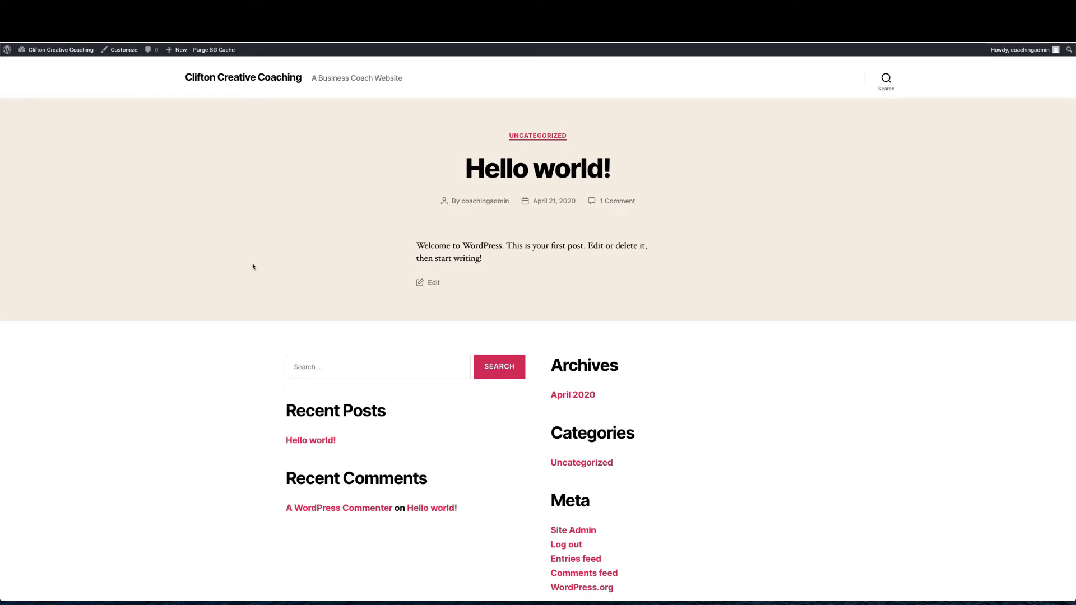
scroll(252, 264, "down", 2)
scroll(252, 264, "up", 2)
scroll(253, 264, "down", 2)
scroll(252, 264, "up", 2)
mouse_move(56, 49)
left_click(38, 65)
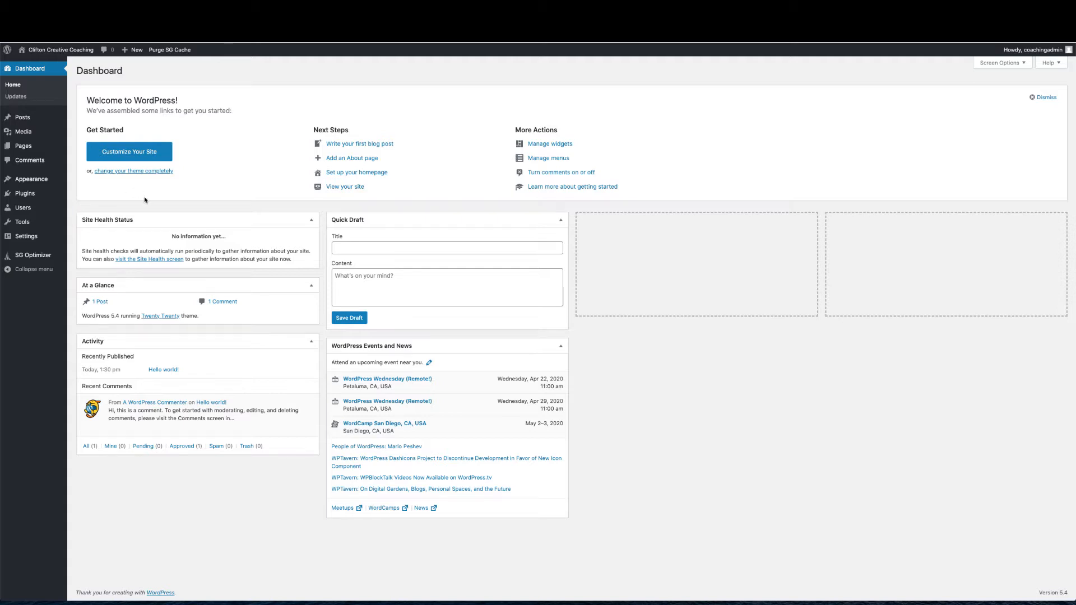
mouse_move(32, 195)
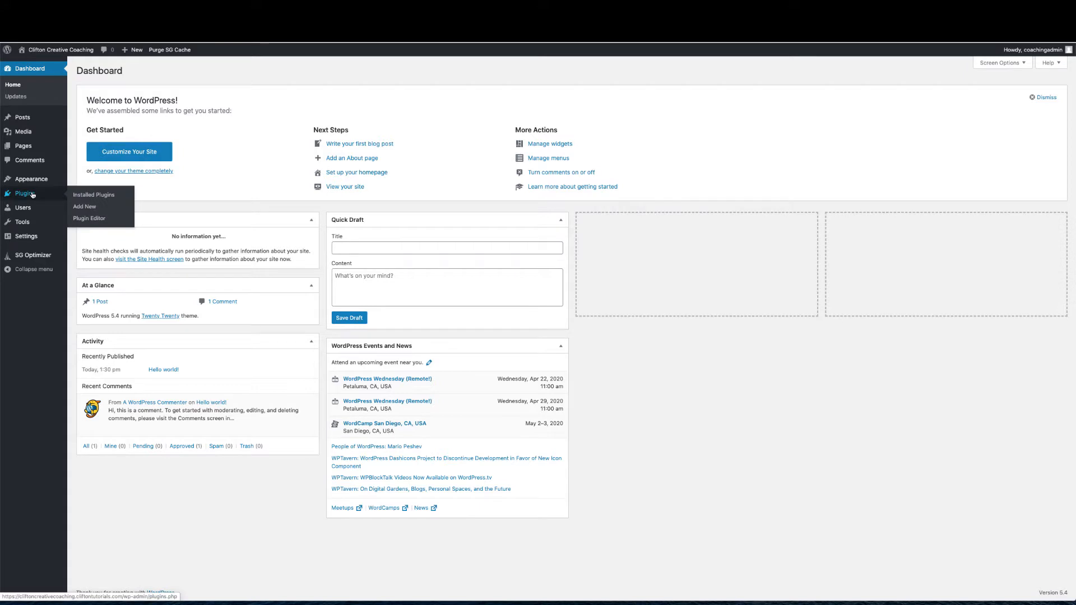
Deactivate and delete the SG Optimizer plugin, then go to General Settings
left_click(77, 196)
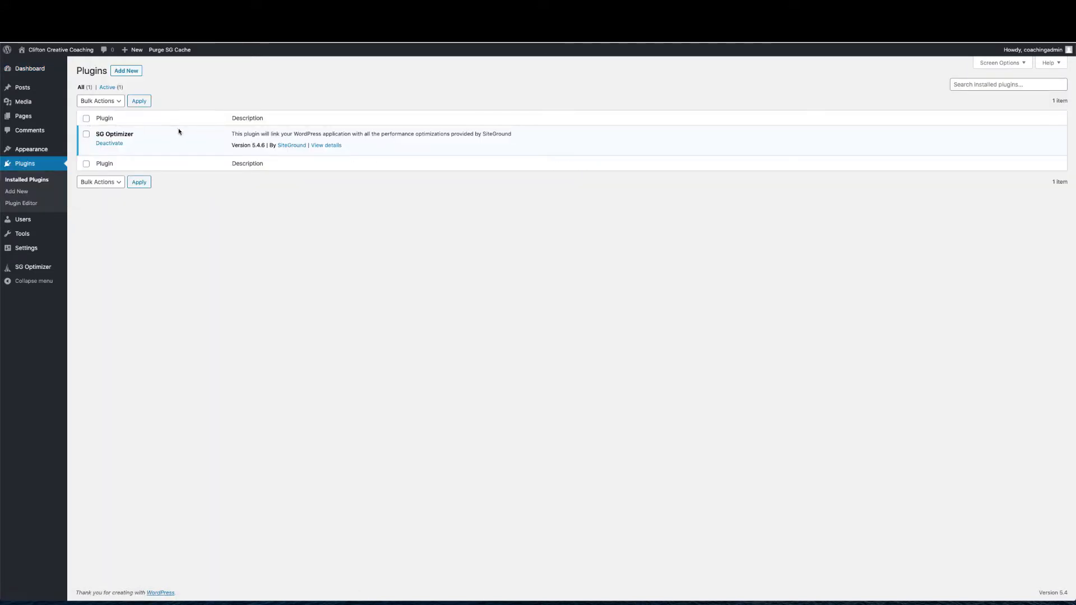
left_click(104, 144)
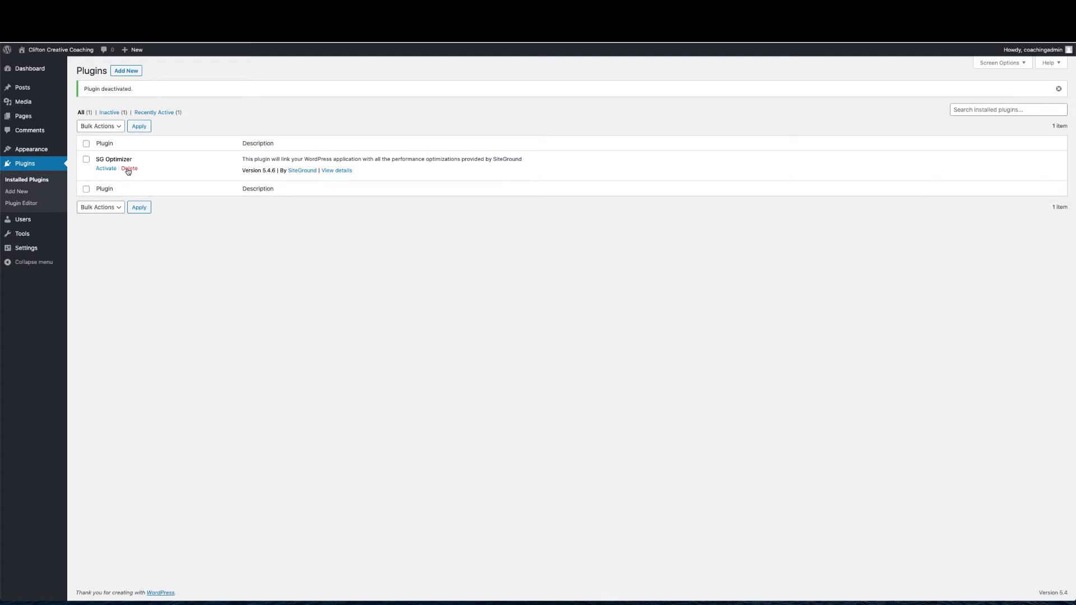
left_click(129, 169)
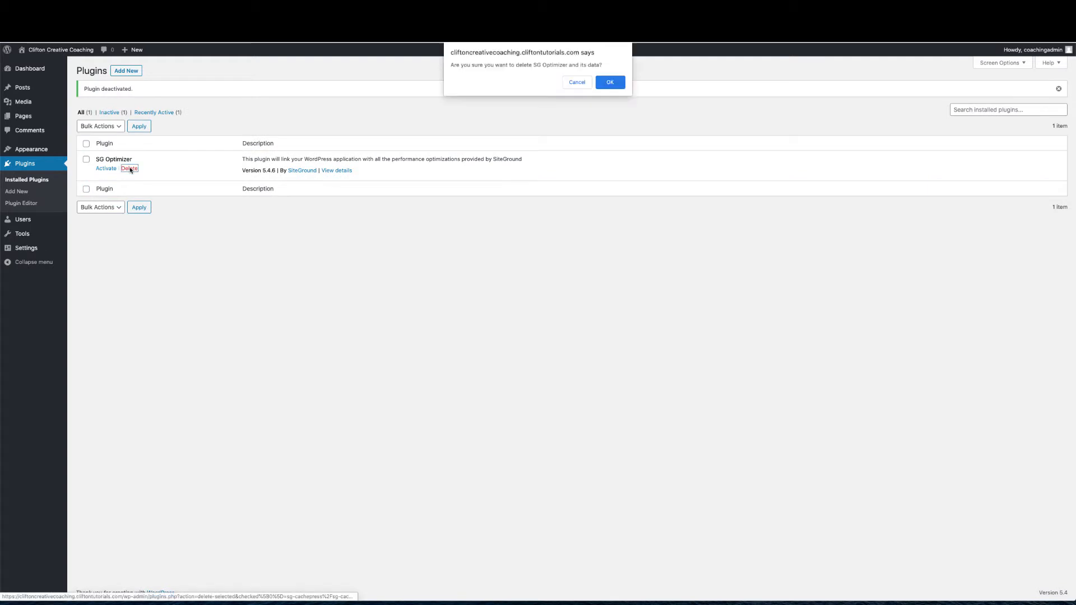
left_click(610, 81)
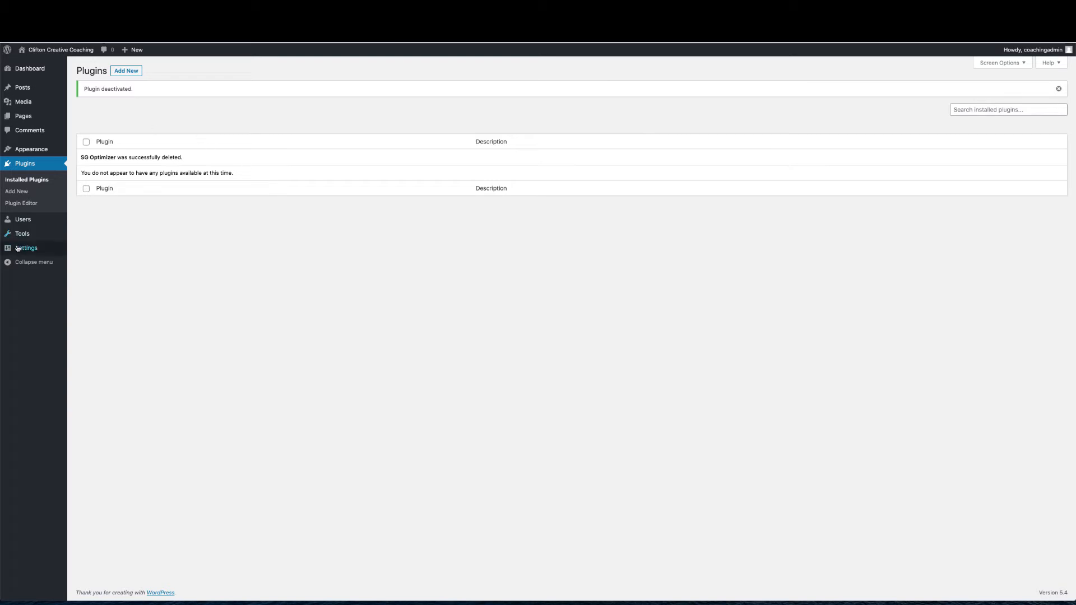
mouse_move(20, 250)
left_click(82, 250)
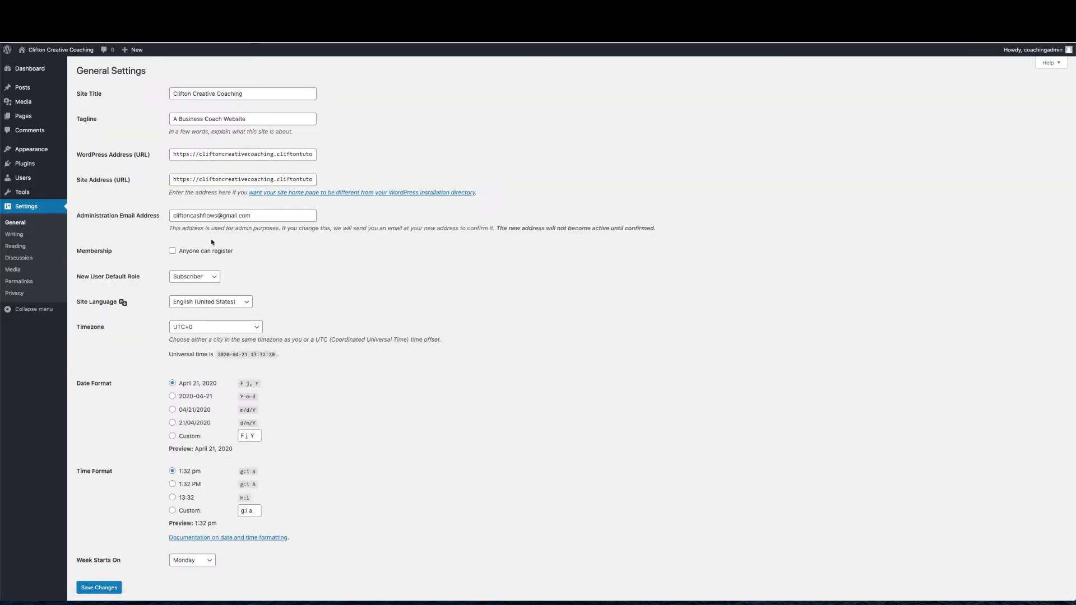
Search 'los' in the Timezone list, pick Los Angeles, and save General Settings
scroll(213, 242, "down", 1)
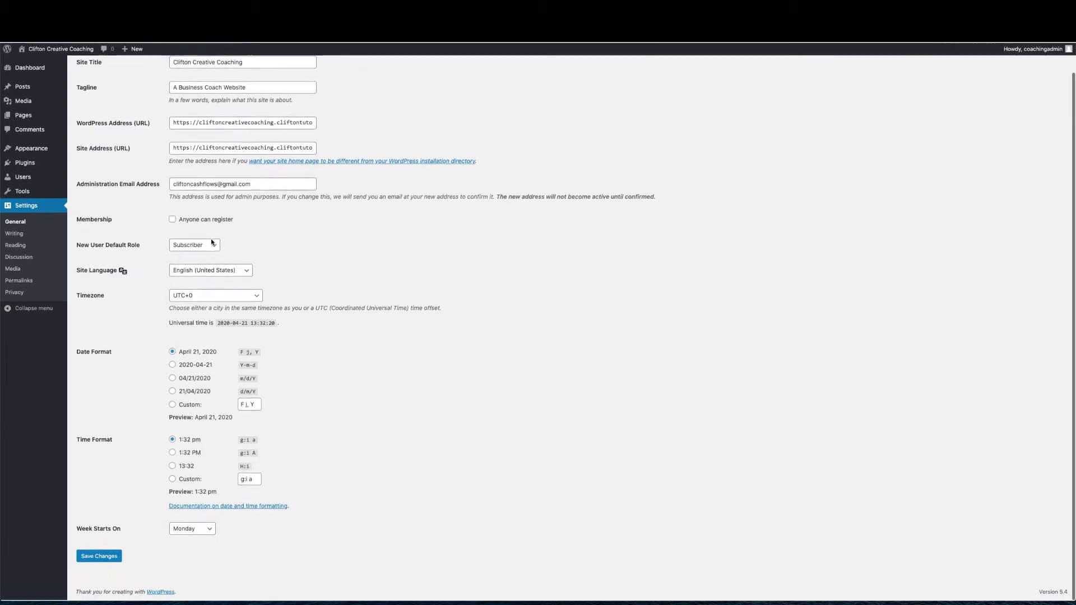
left_click(218, 296)
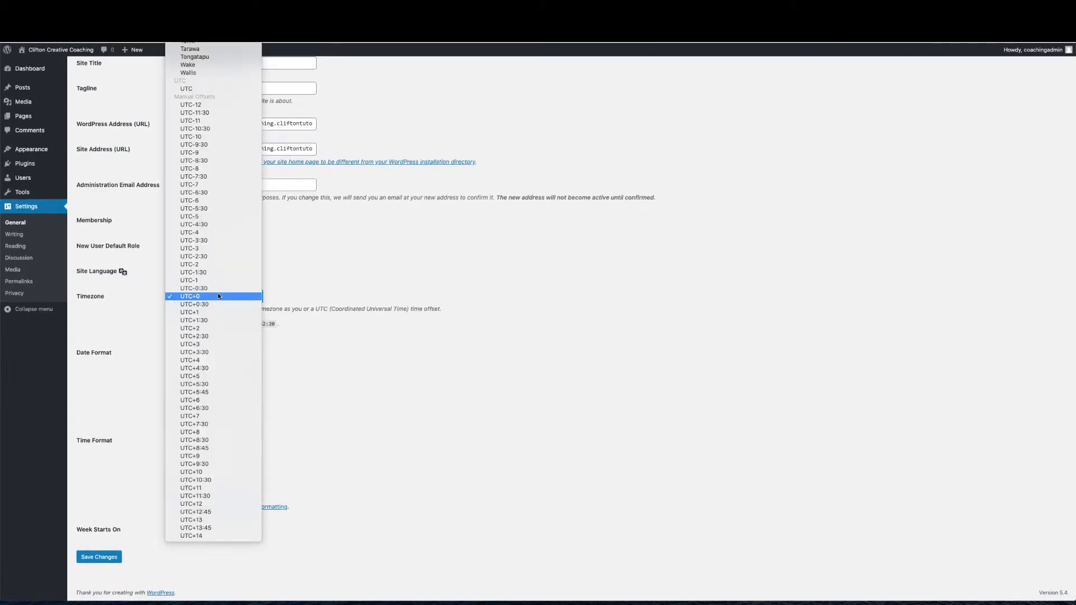
type("los")
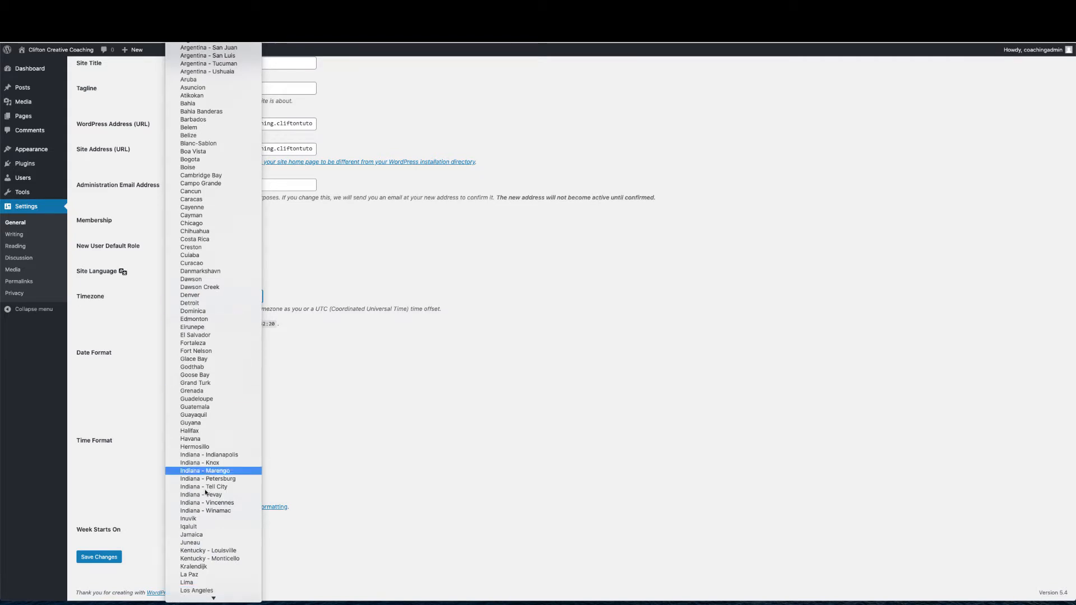
left_click(213, 593)
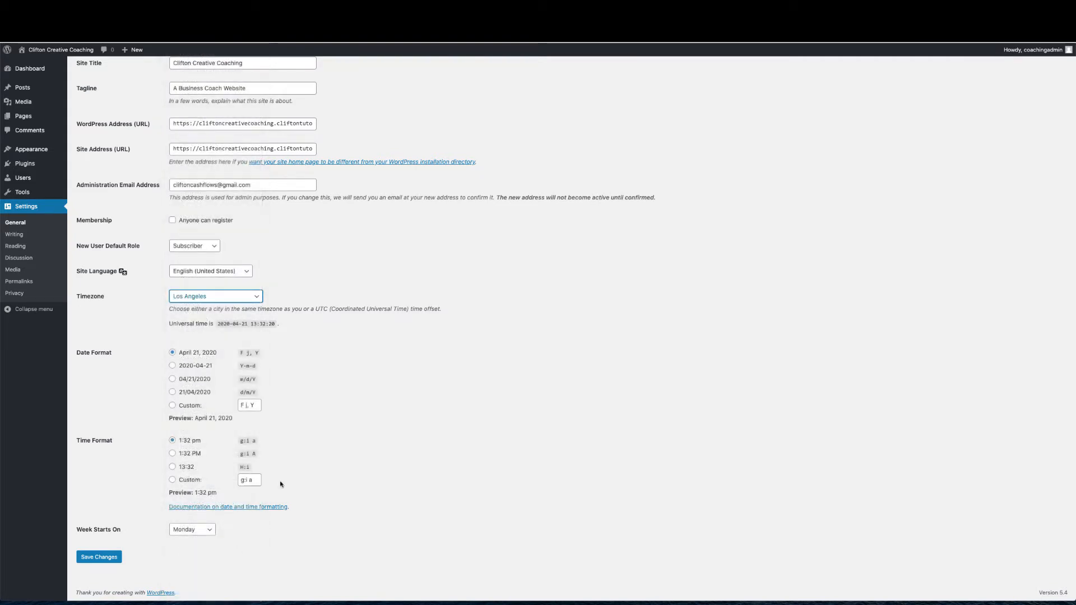
left_click(114, 556)
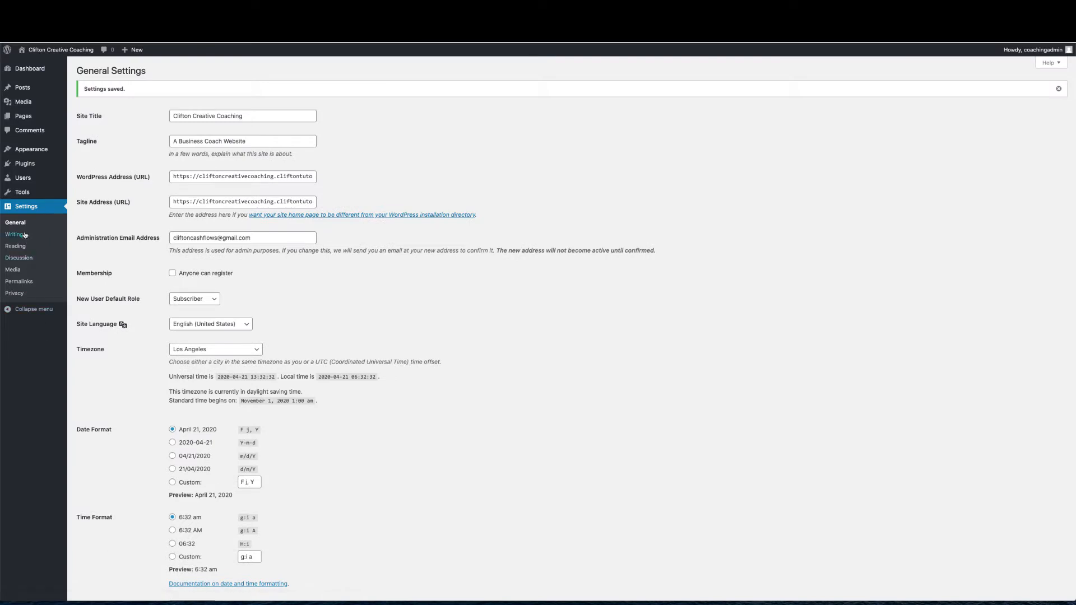
left_click(19, 282)
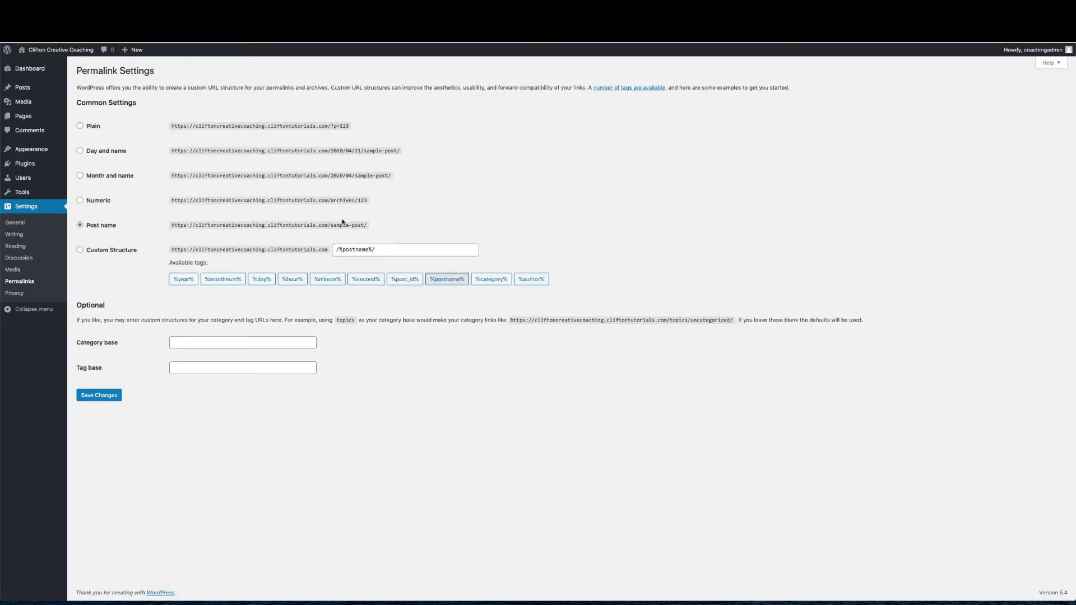
Choose the Post name permalink structure (/sample-post/) and save it
left_click_drag(330, 226, 369, 229)
left_click(88, 396)
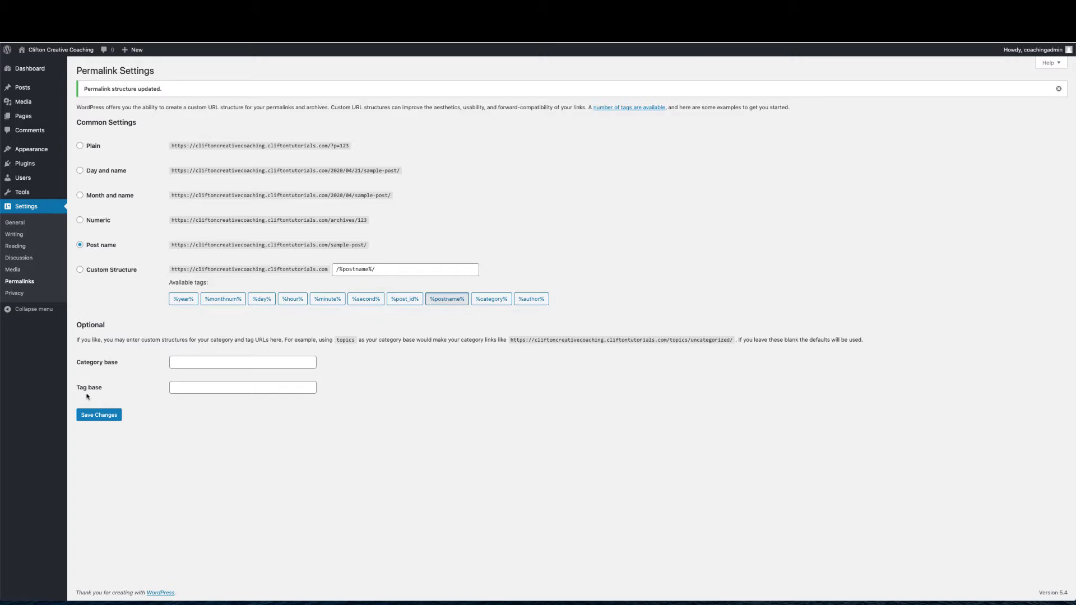
Visit the live Clifton Creative Coaching site and scroll through its Hello world! page
left_click(57, 50)
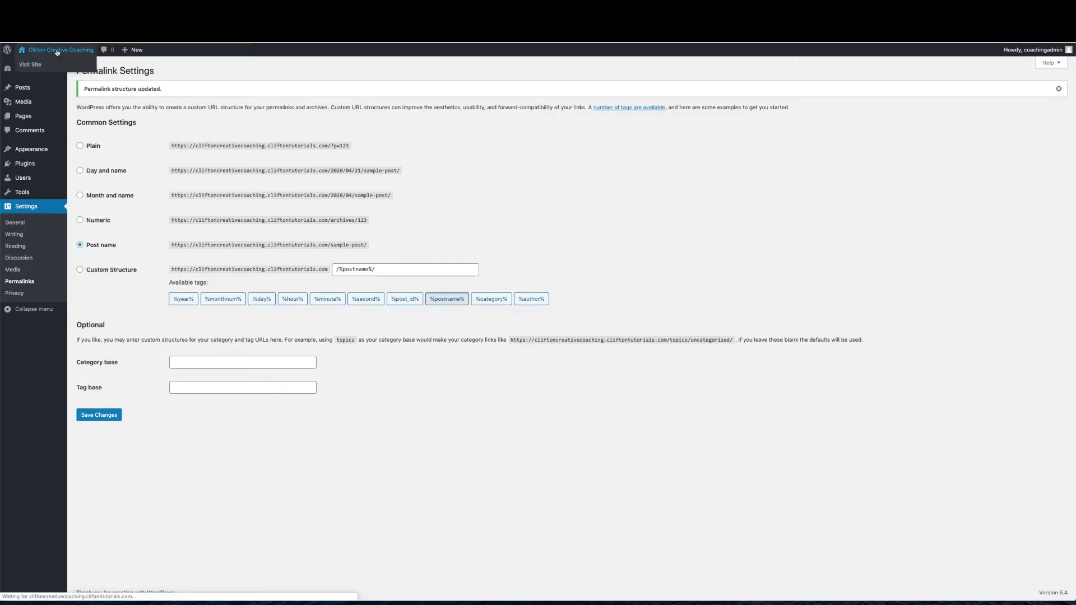
scroll(195, 289, "down", 2)
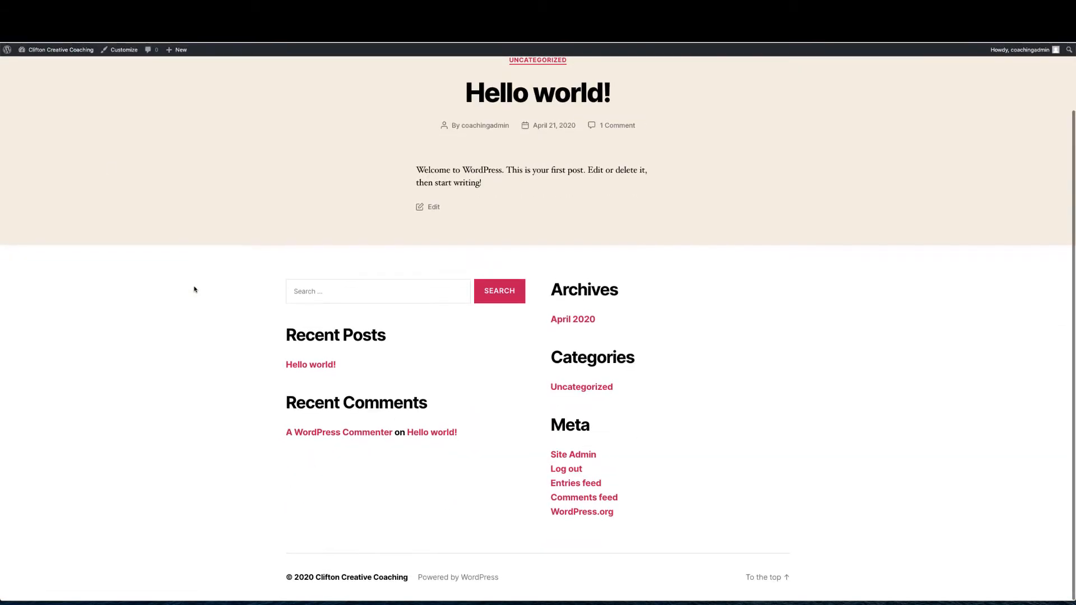
scroll(194, 288, "up", 2)
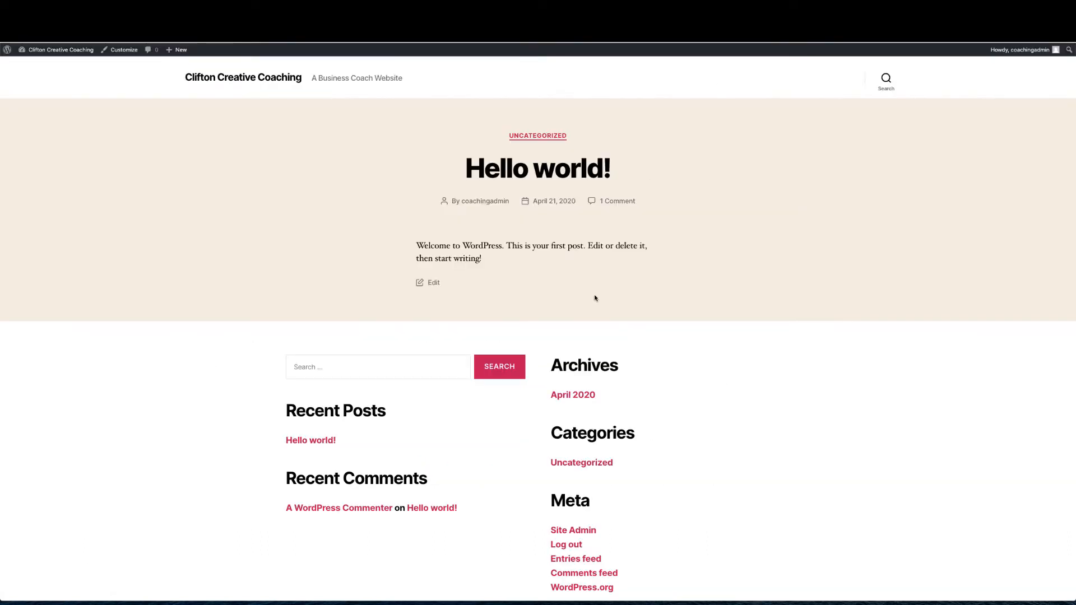
scroll(660, 285, "down", 1)
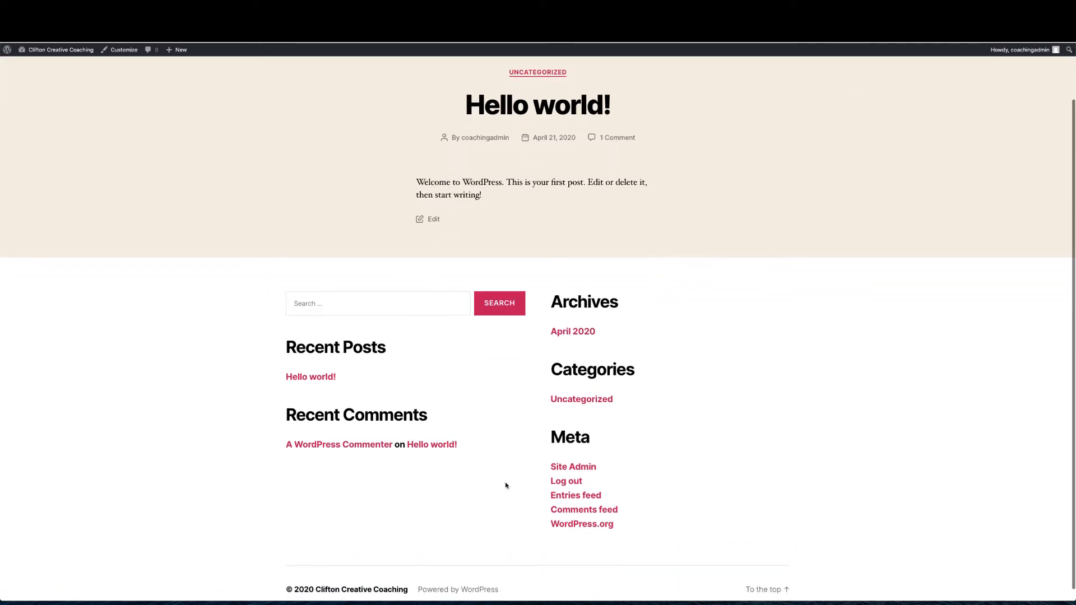
scroll(658, 377, "up", 1)
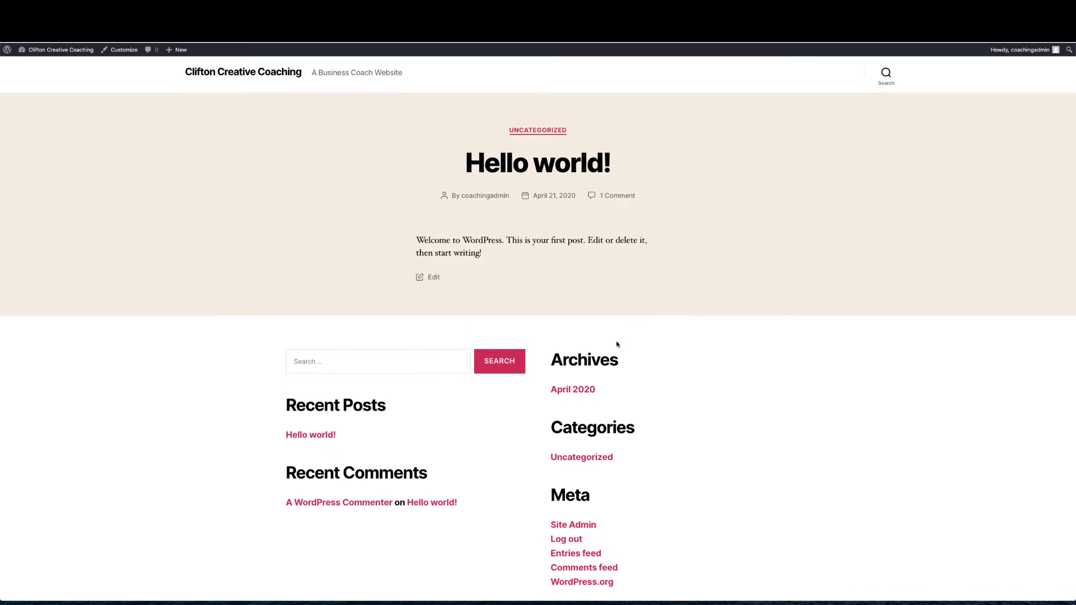
scroll(619, 342, "down", 3)
scroll(616, 341, "up", 1)
scroll(617, 341, "up", 1)
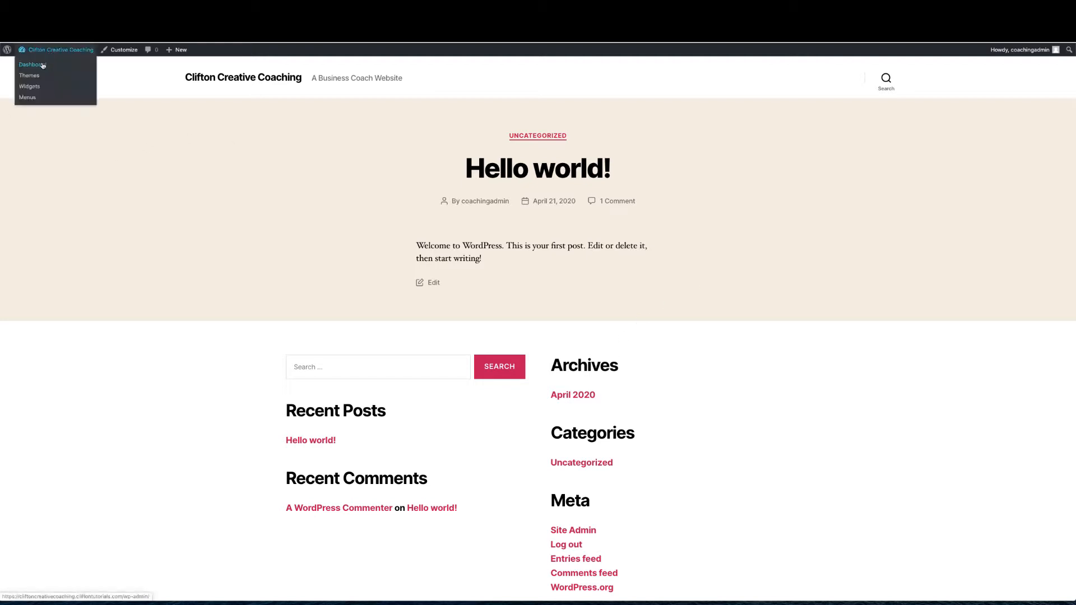
From the Dashboard go to Appearance > Themes > Add New and search 'Kadence Theme'
left_click(43, 65)
mouse_move(31, 184)
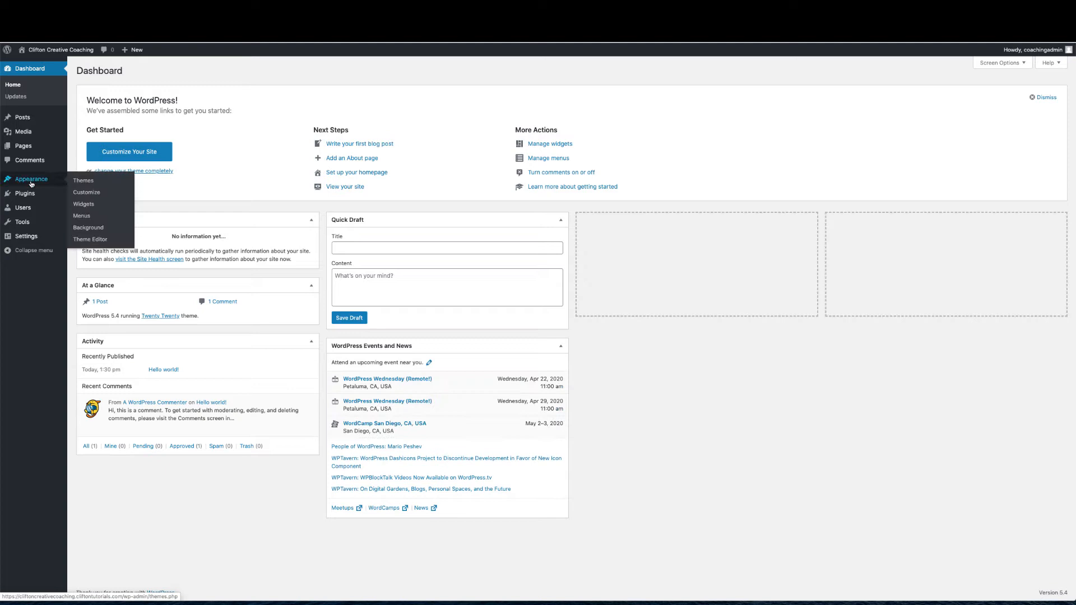
left_click(79, 182)
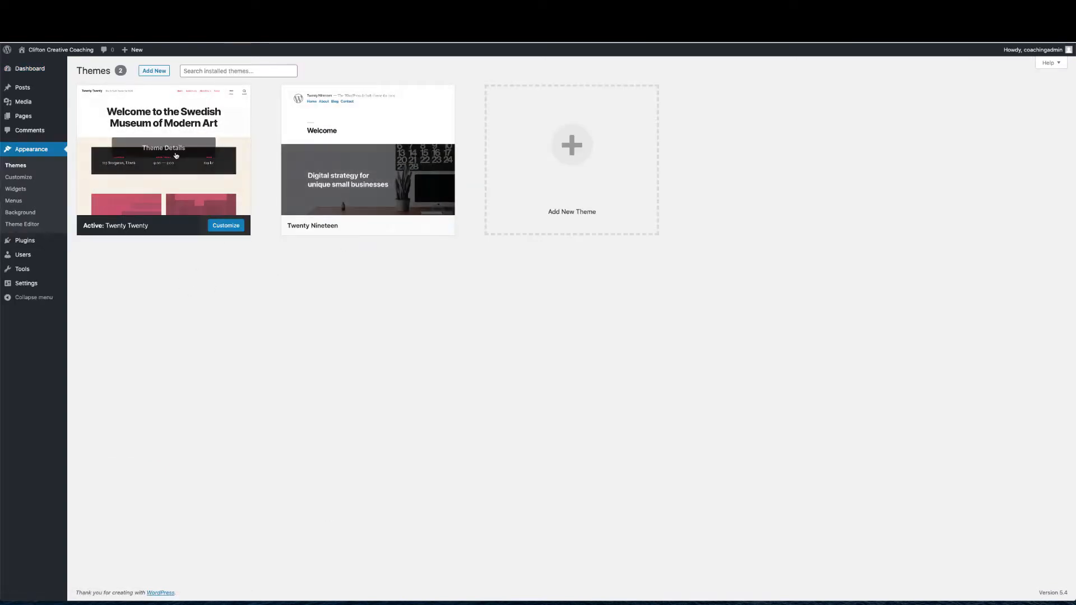
left_click(158, 71)
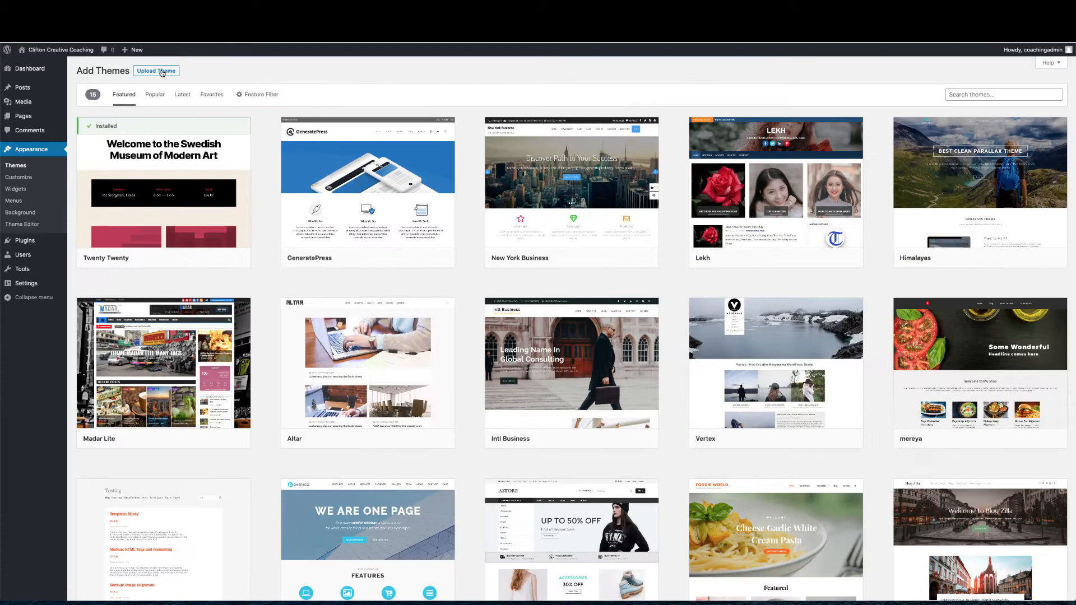
mouse_move(380, 253)
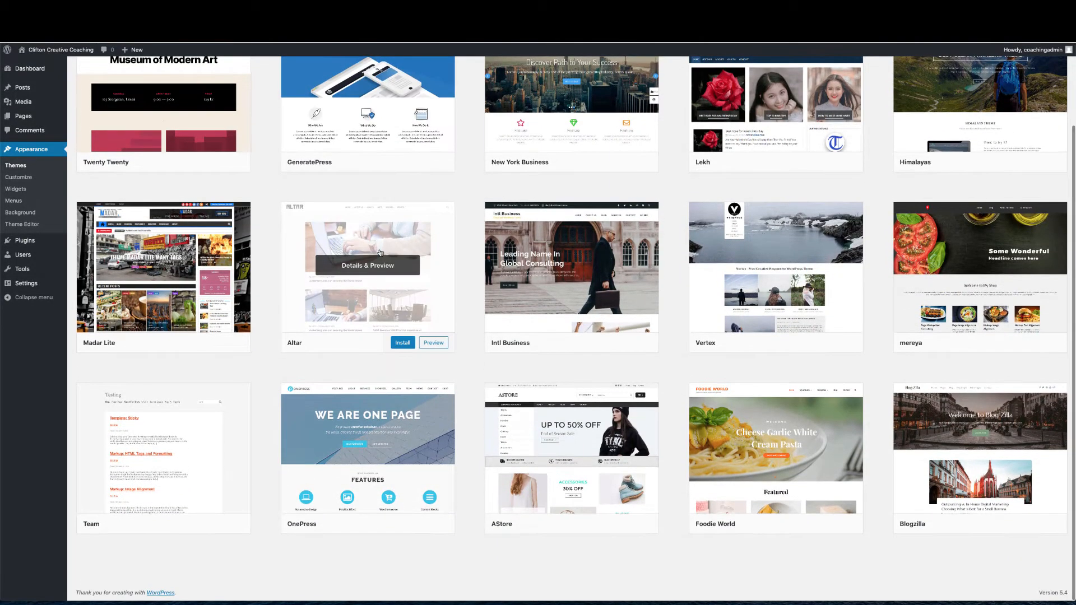
scroll(380, 253, "up", 3)
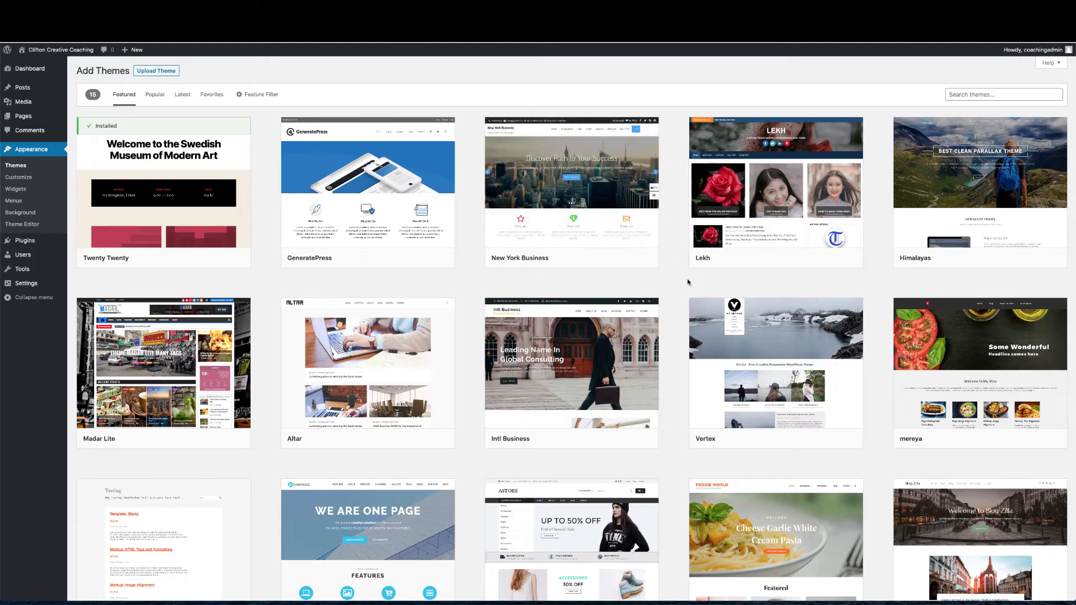
left_click(981, 96)
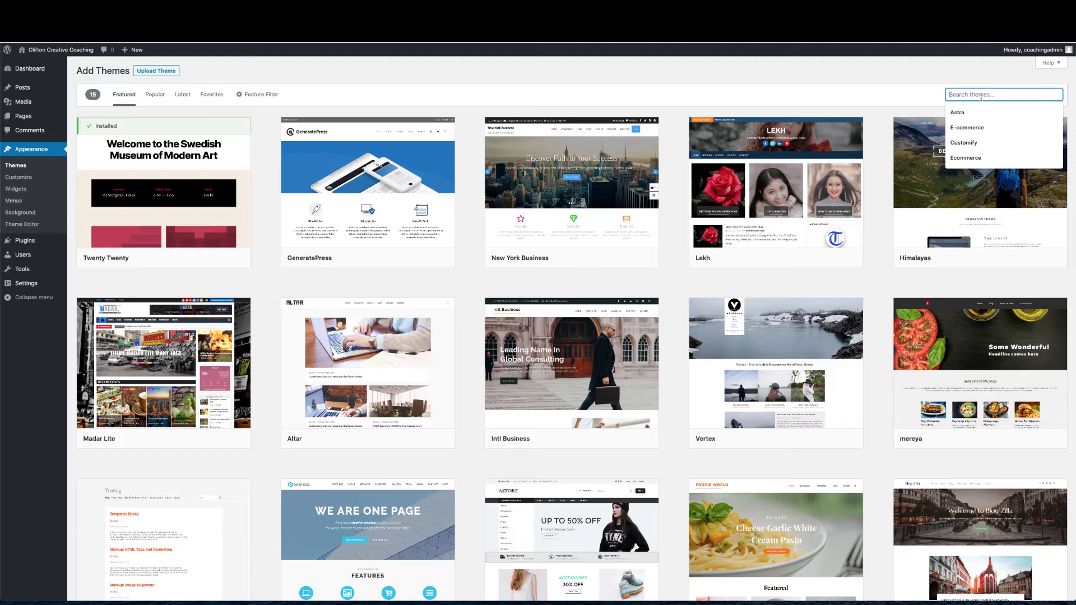
type("Kadence")
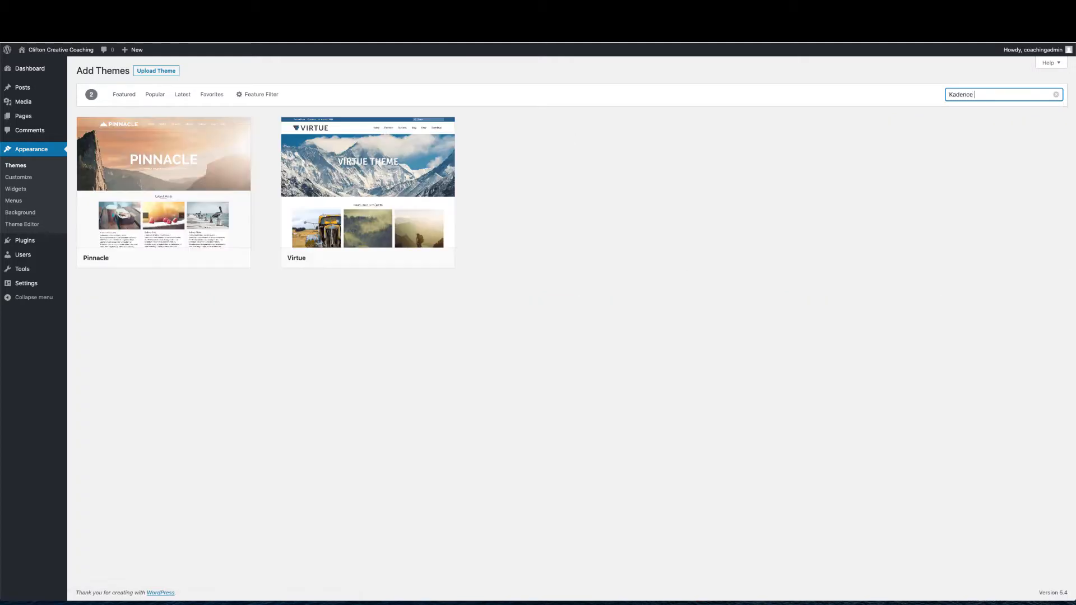
type(" Theme")
Clear the theme search and browse the full list of installable themes
left_click(1057, 95)
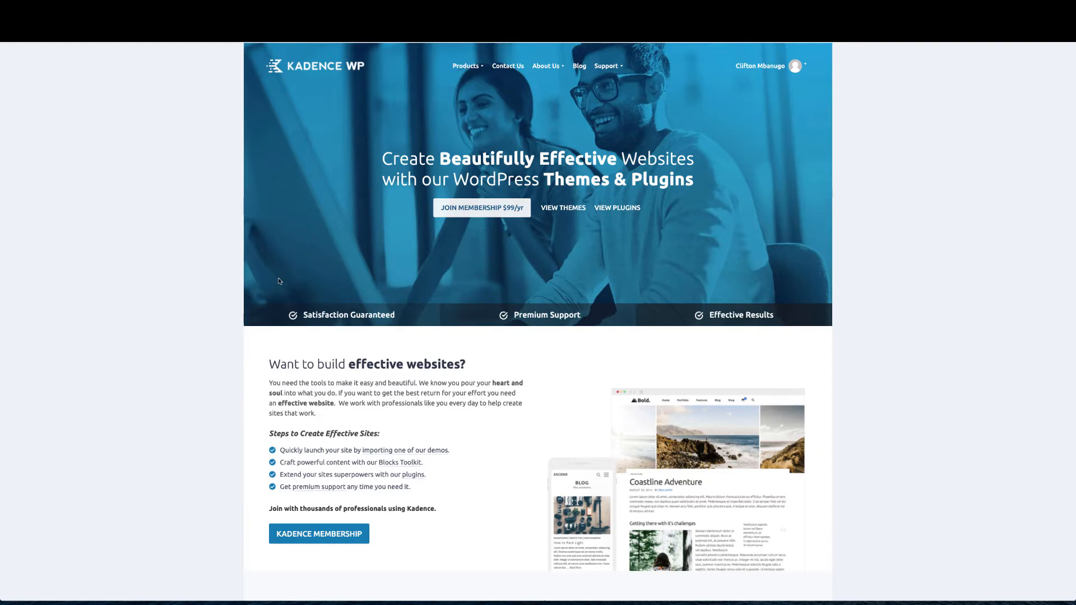
scroll(278, 278, "down", 3)
scroll(278, 280, "down", 3)
scroll(279, 280, "up", 5)
On kadencewp.com, download the free Kadence theme .zip to Downloads without subscribing, then return to WordPress
mouse_move(480, 67)
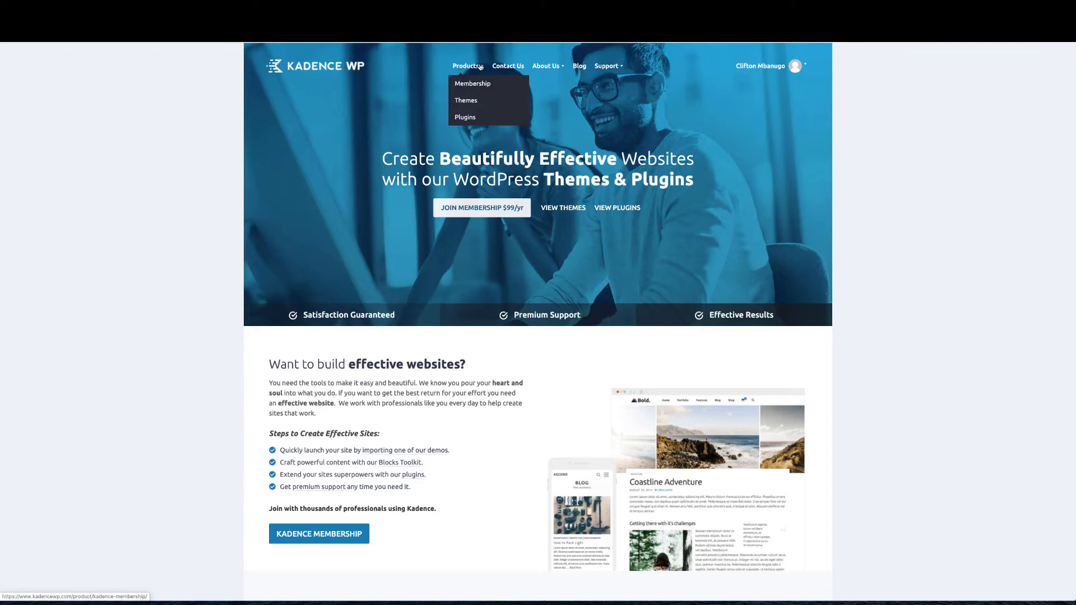
left_click(471, 102)
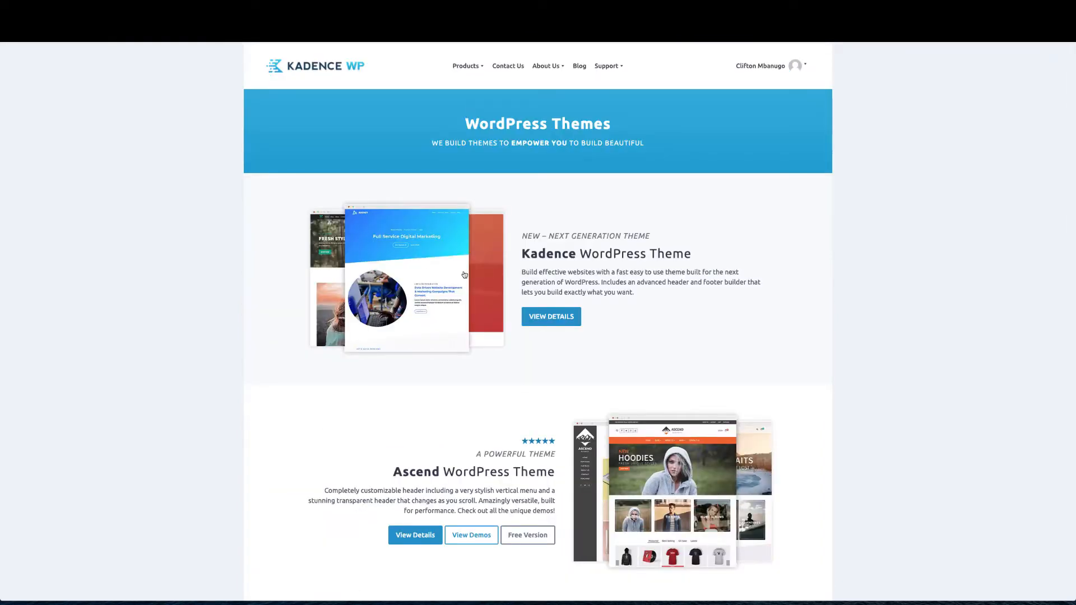
left_click(552, 321)
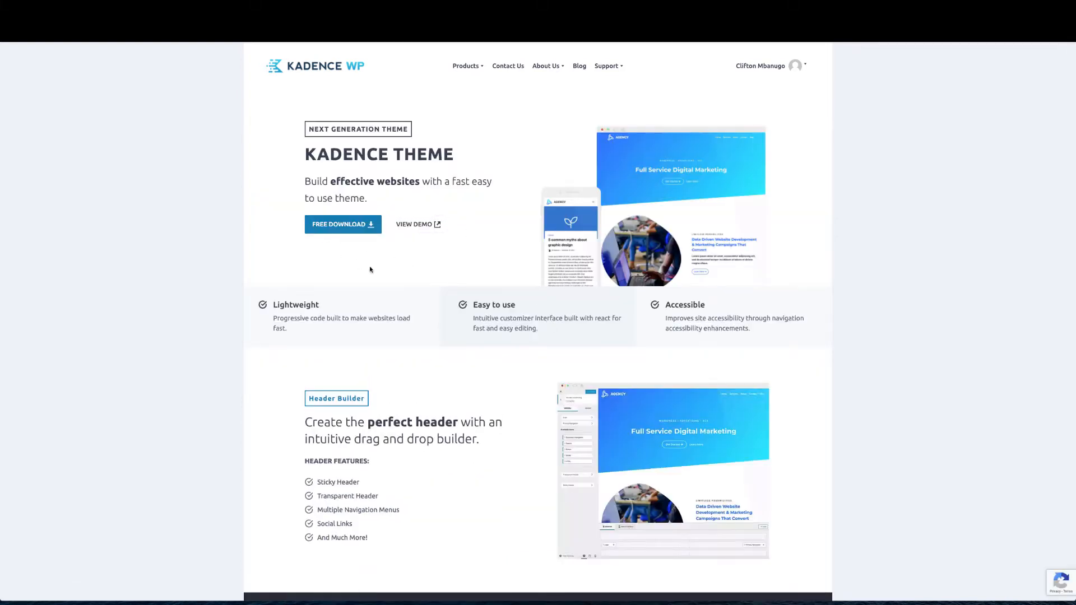
scroll(461, 337, "down", 2)
scroll(460, 338, "up", 2)
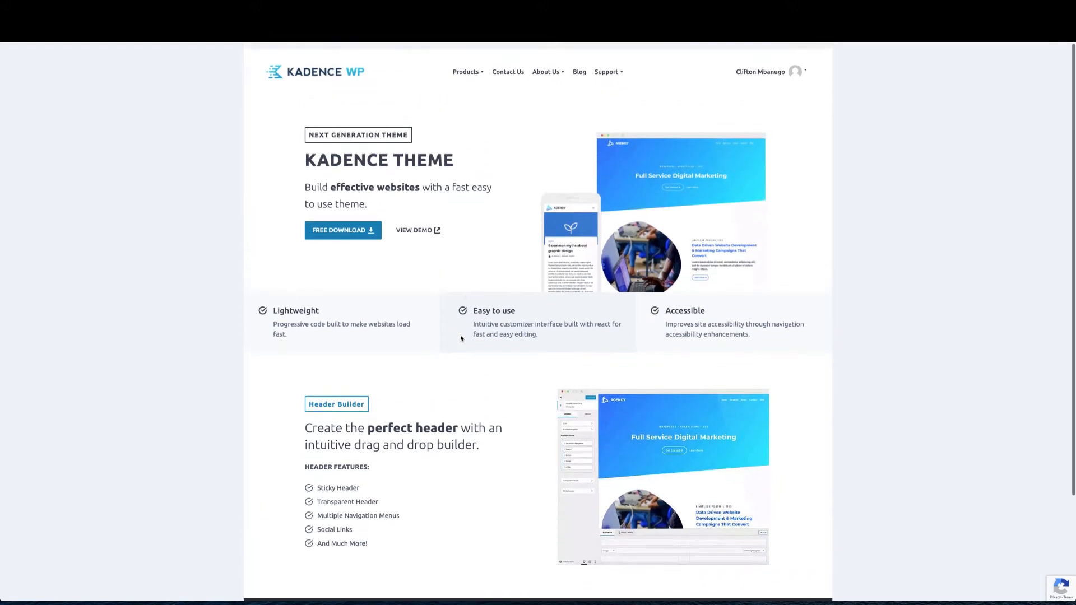
left_click(330, 227)
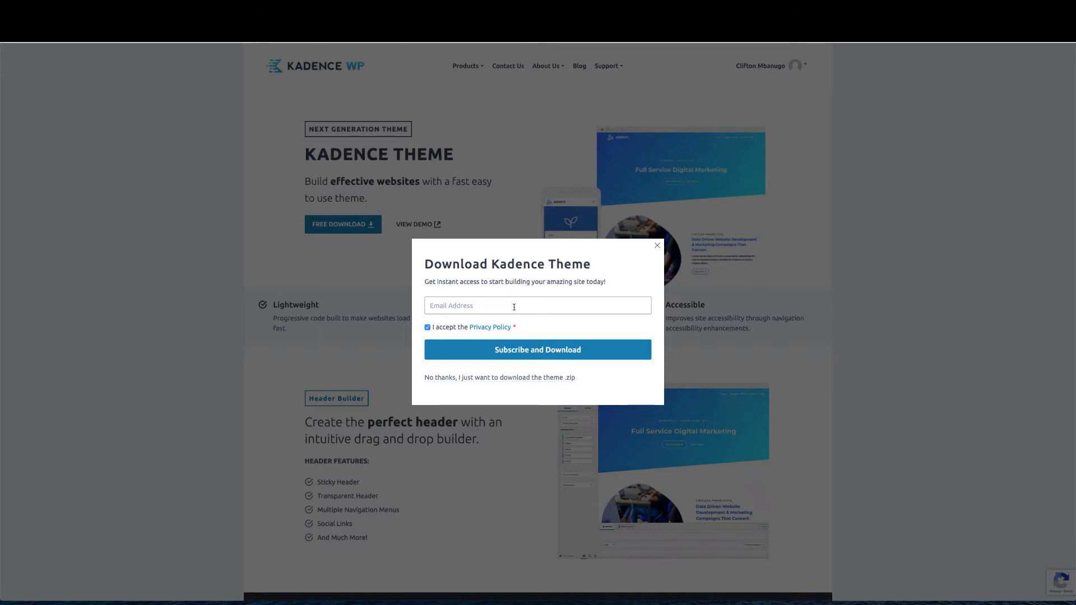
left_click(483, 378)
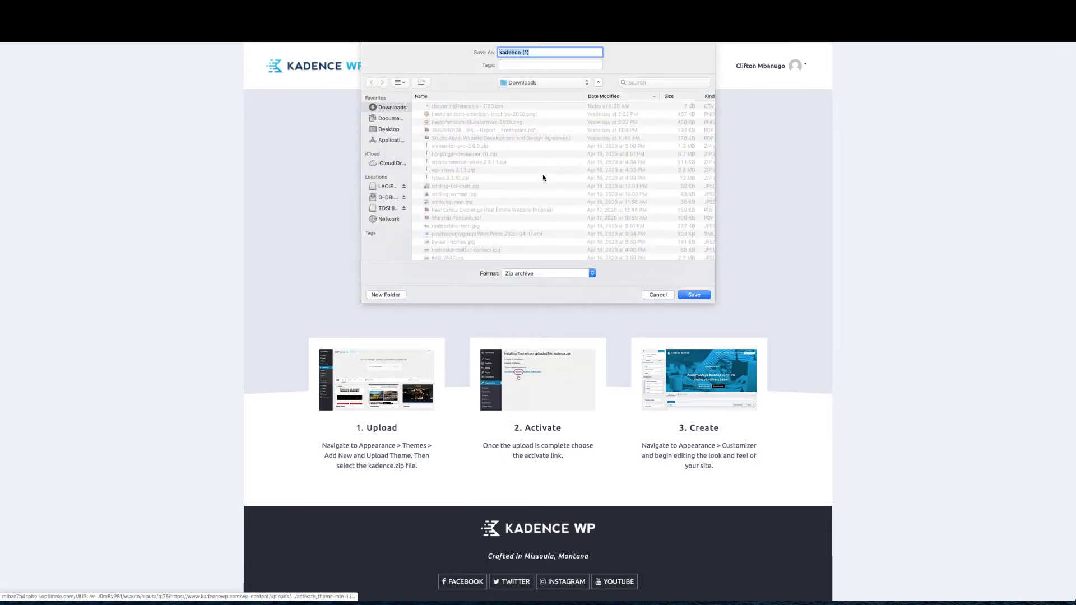
left_click(704, 298)
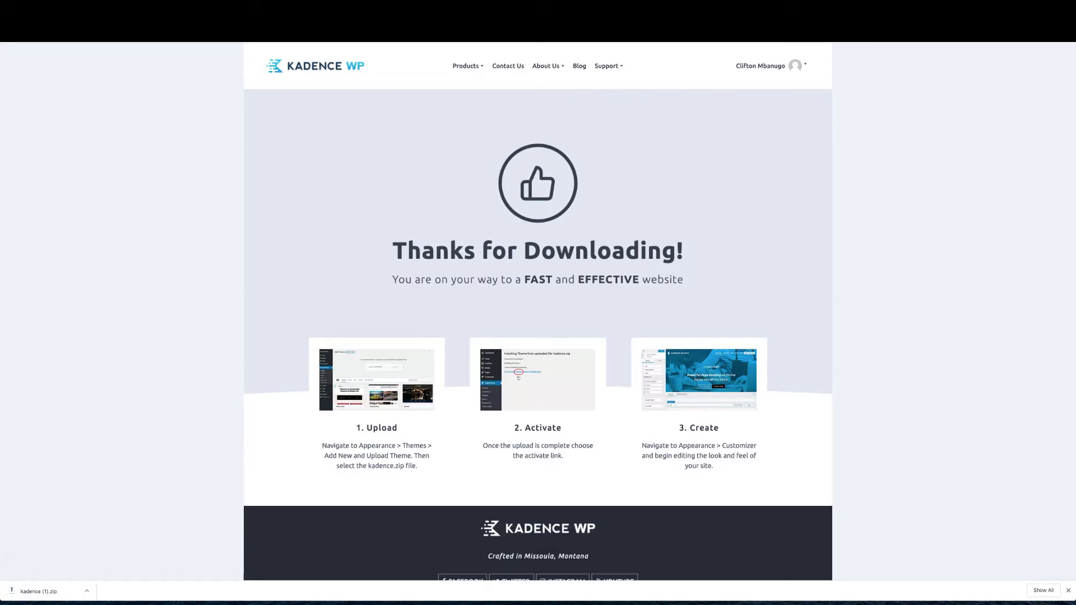
key("ctrl+shift+Tab")
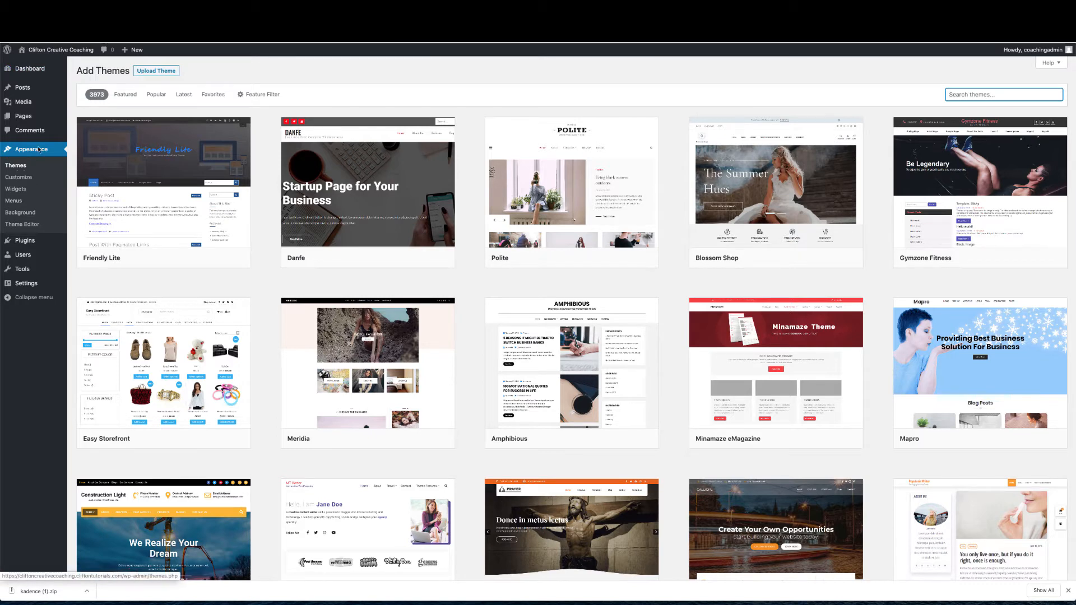
Upload kadence (1).zip through Upload Theme, install it, and activate Kadence
left_click(151, 71)
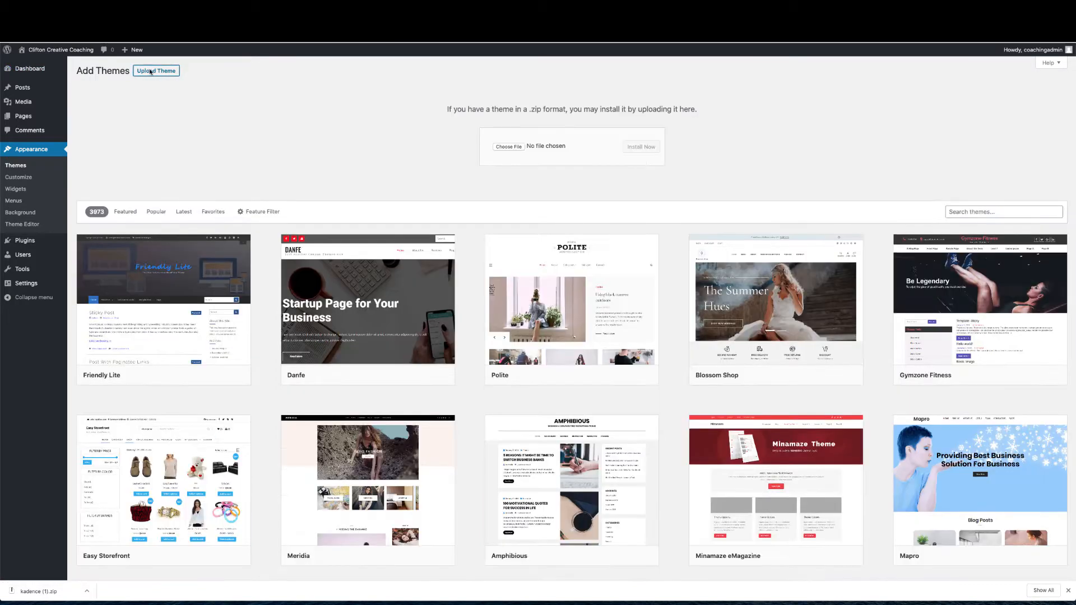
left_click(508, 146)
left_click(454, 73)
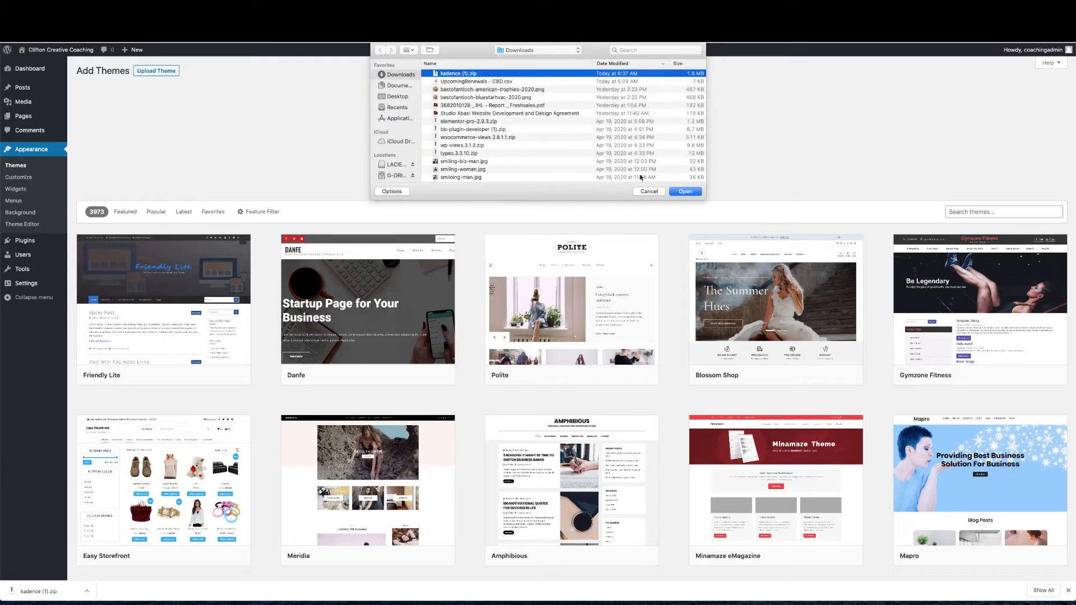
left_click(694, 191)
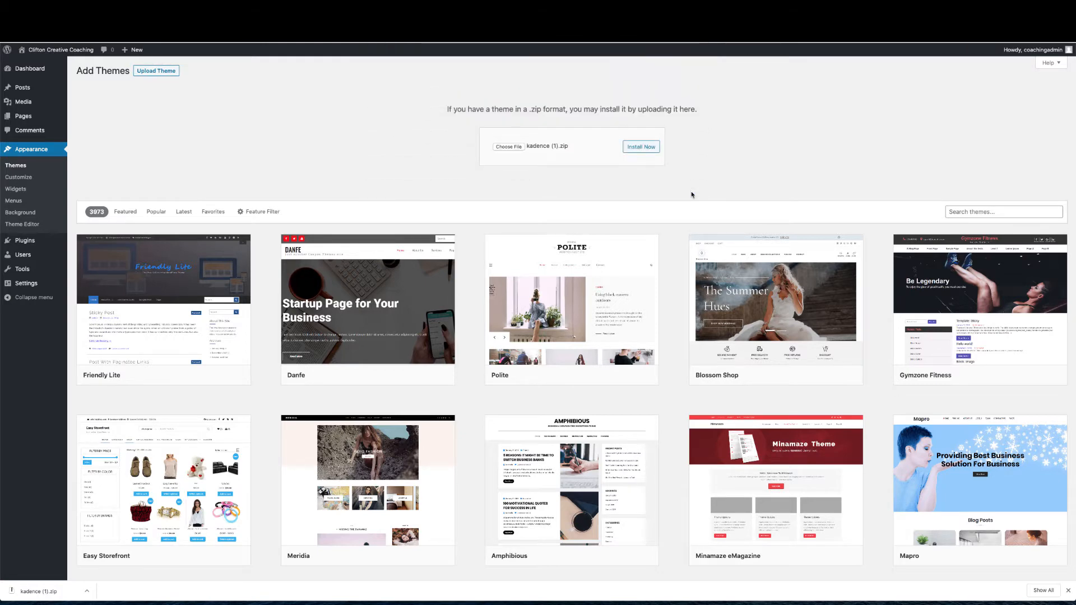
left_click(643, 147)
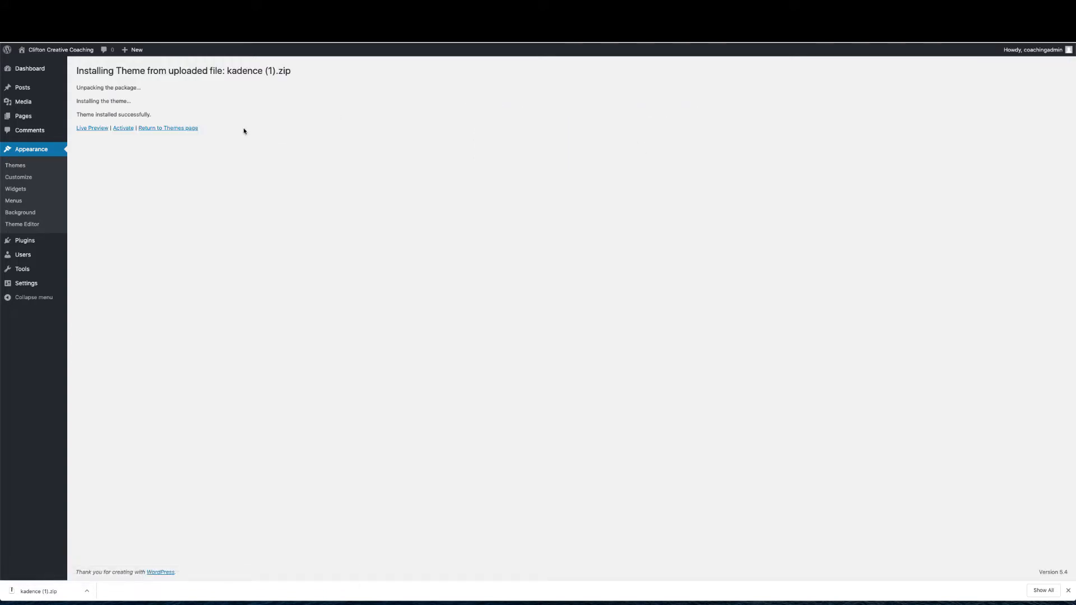
left_click(127, 129)
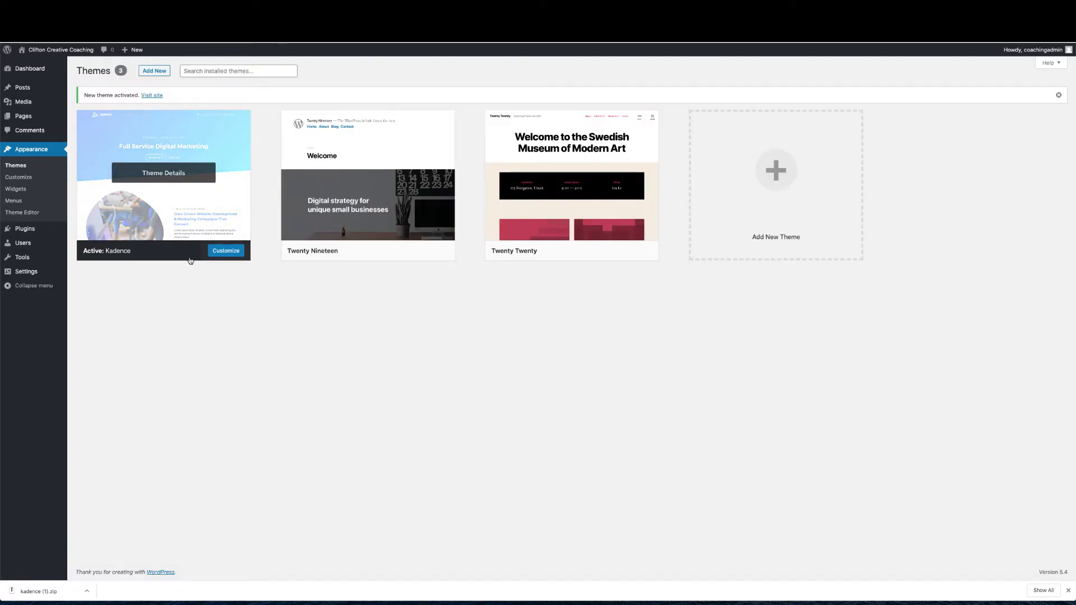
View the Kadence-styled live site, dismiss the download bar, and open the Customizer
left_click(50, 49)
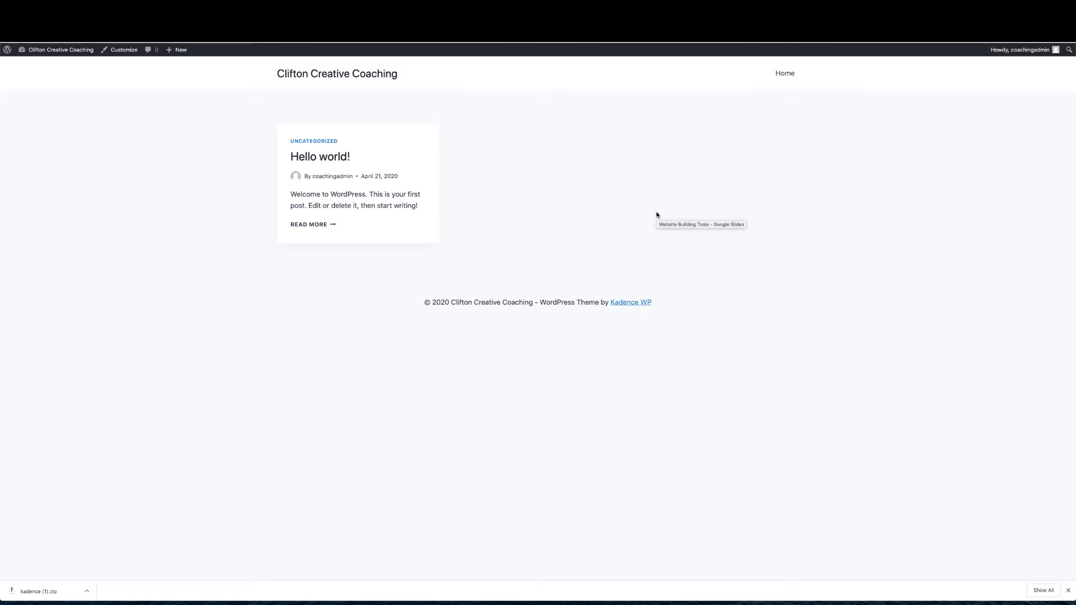
left_click(1068, 590)
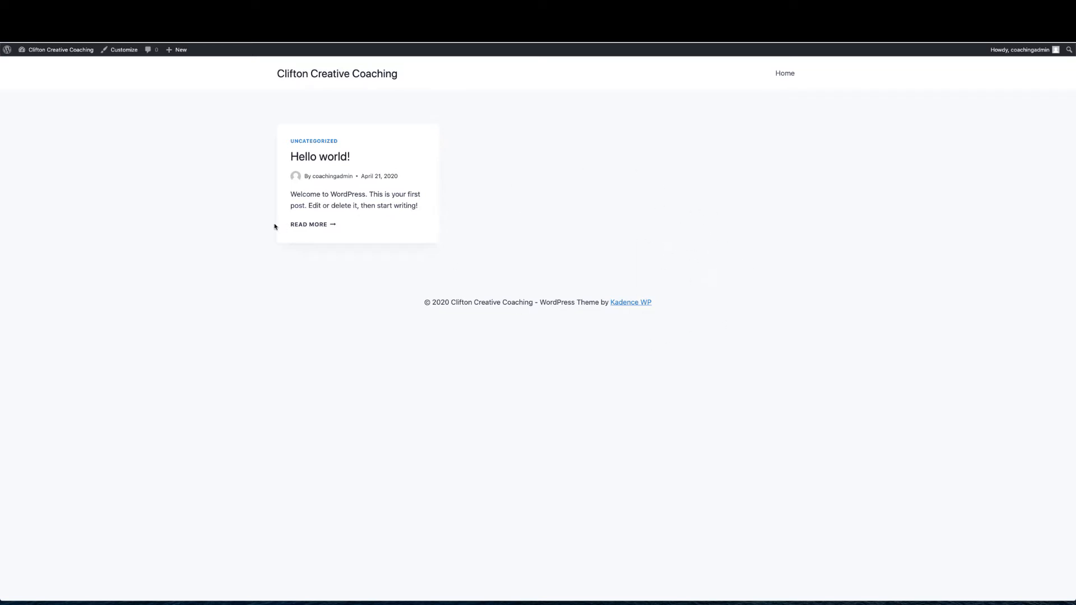
left_click(125, 55)
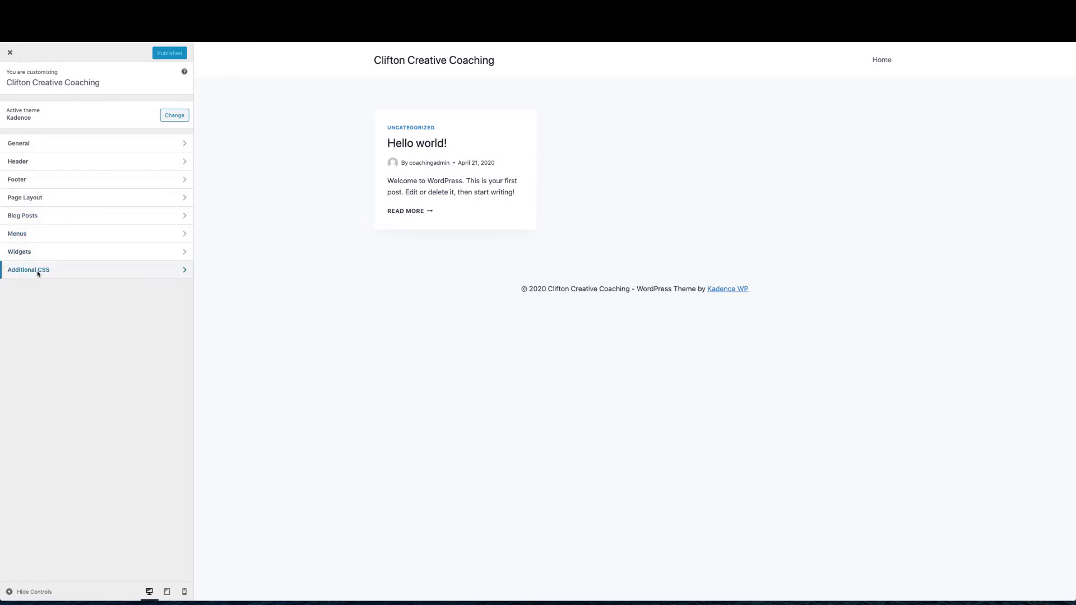
Open General > Layout to see Content Max Width 1290 px and 5 rem spacing
left_click(43, 147)
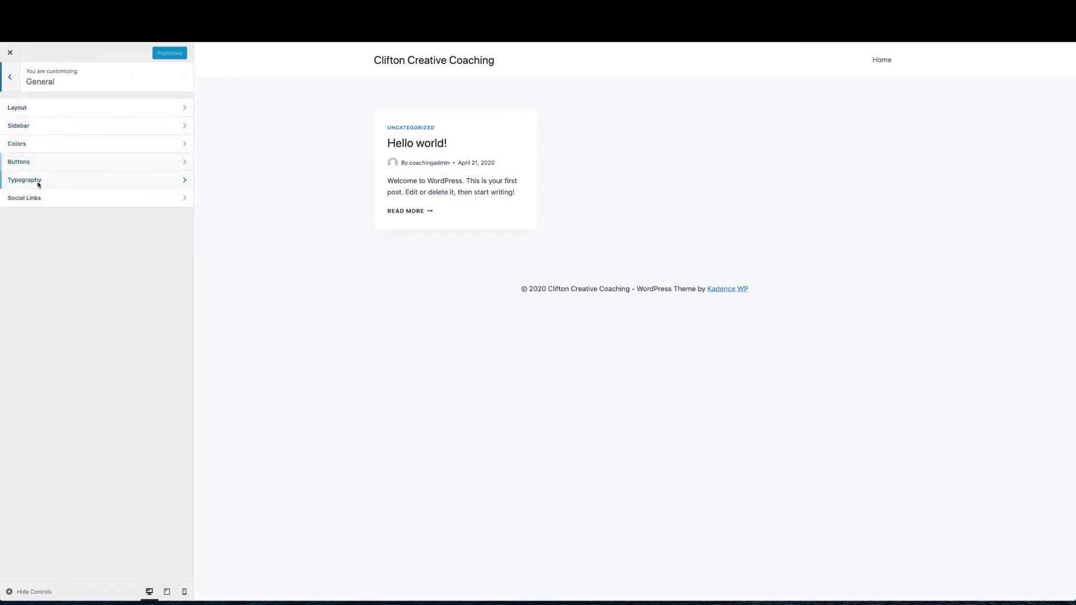
left_click(52, 110)
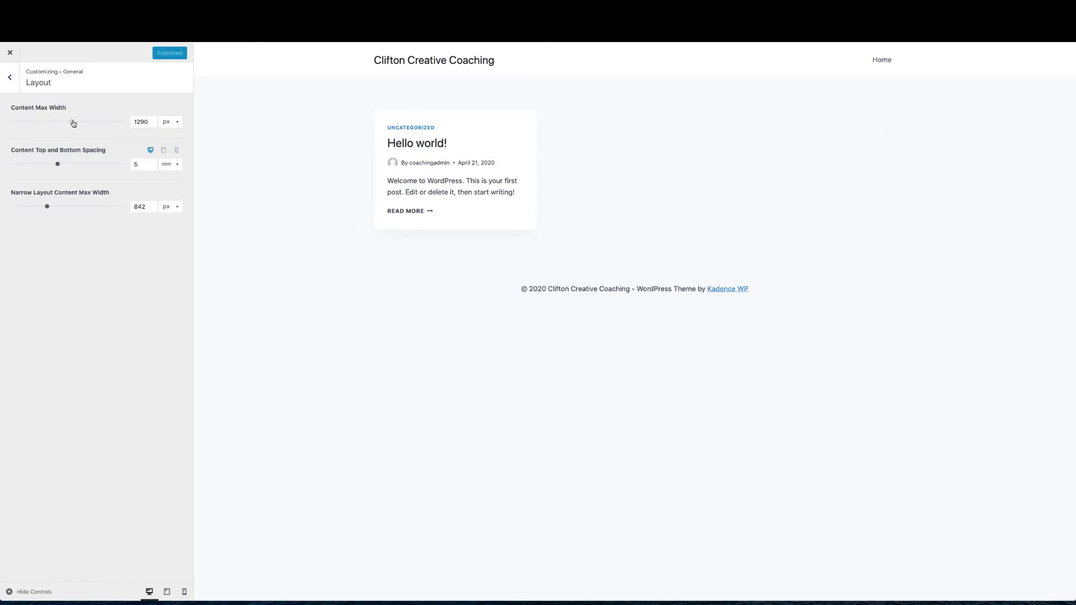
Try a wider Content Max Width, then retype it as 1290 px and go back to General
mouse_move(72, 122)
left_mouse_down()
mouse_move(96, 122)
mouse_move(39, 123)
mouse_move(70, 124)
left_mouse_up()
left_click(148, 122)
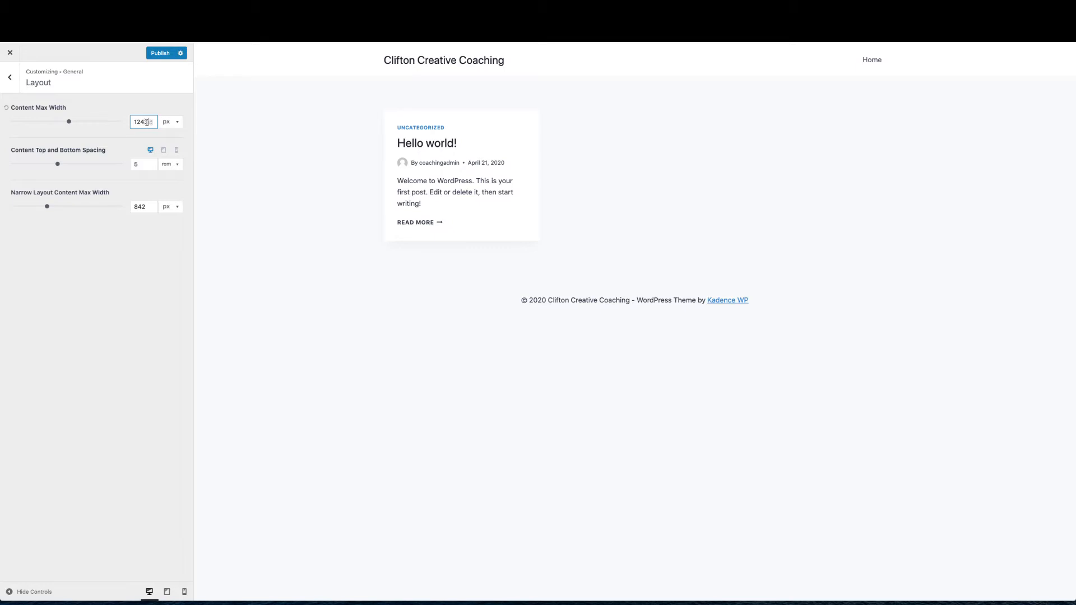
type("90")
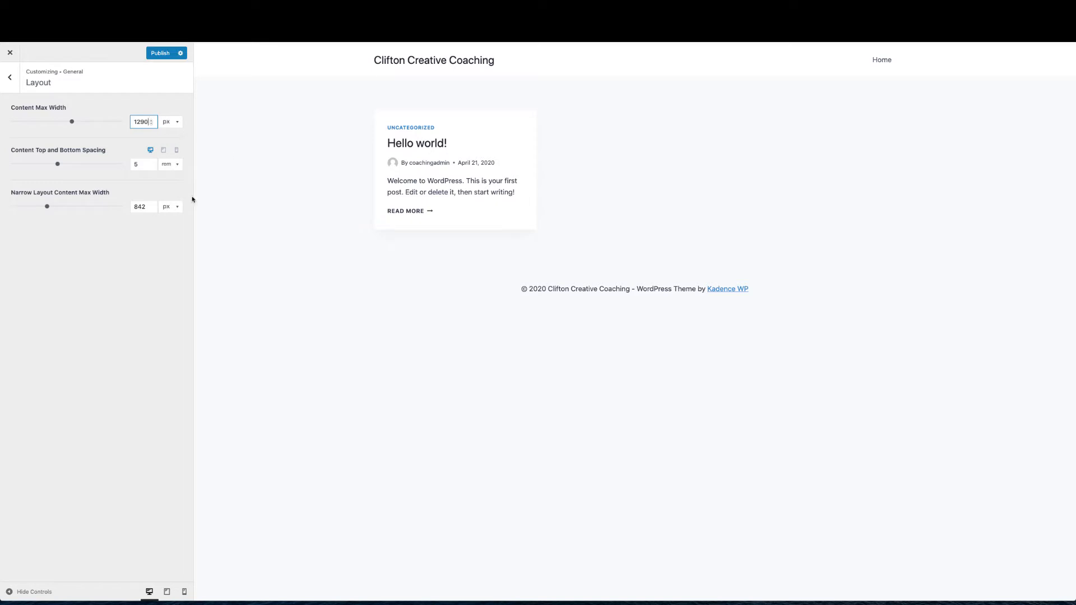
left_click(10, 78)
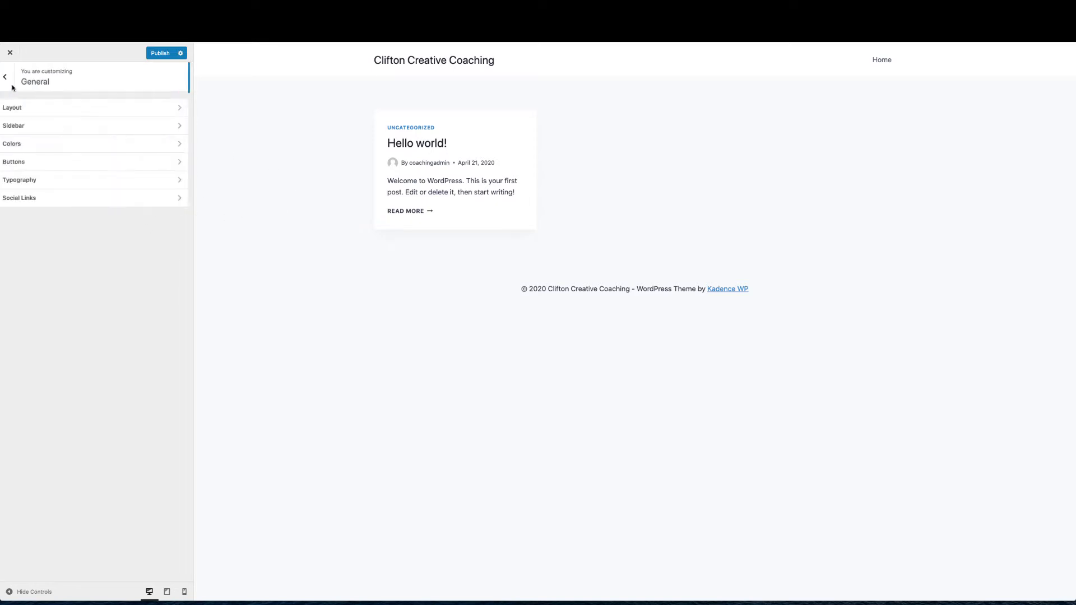
Check Sidebar settings, then in Colors compare Palettes 1, 2 and 3, keeping Palette 1
left_click(42, 128)
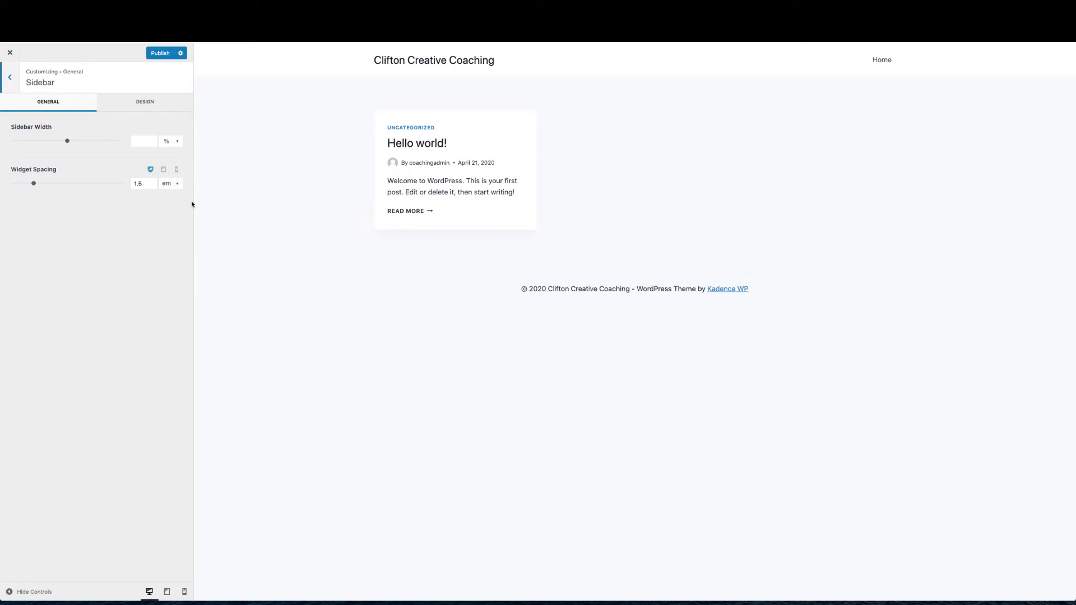
left_click(9, 77)
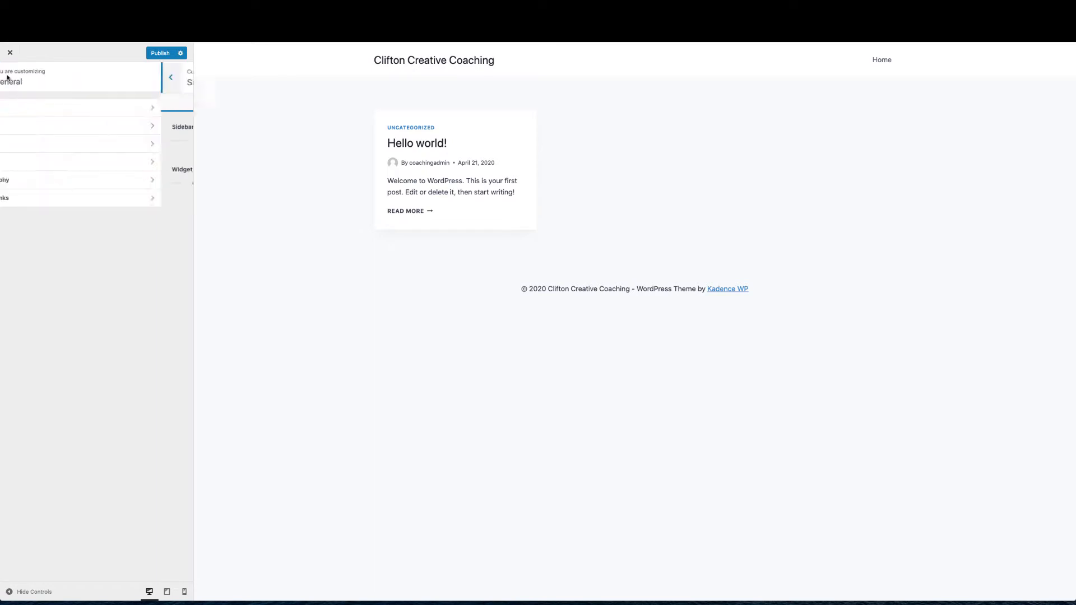
left_click(22, 145)
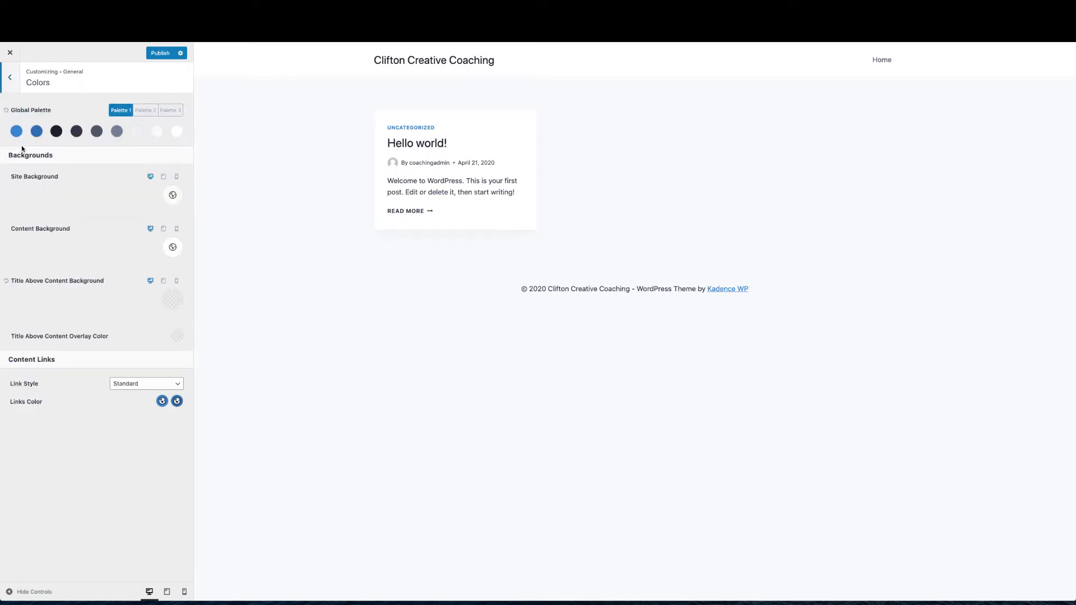
left_click(145, 111)
left_click(170, 110)
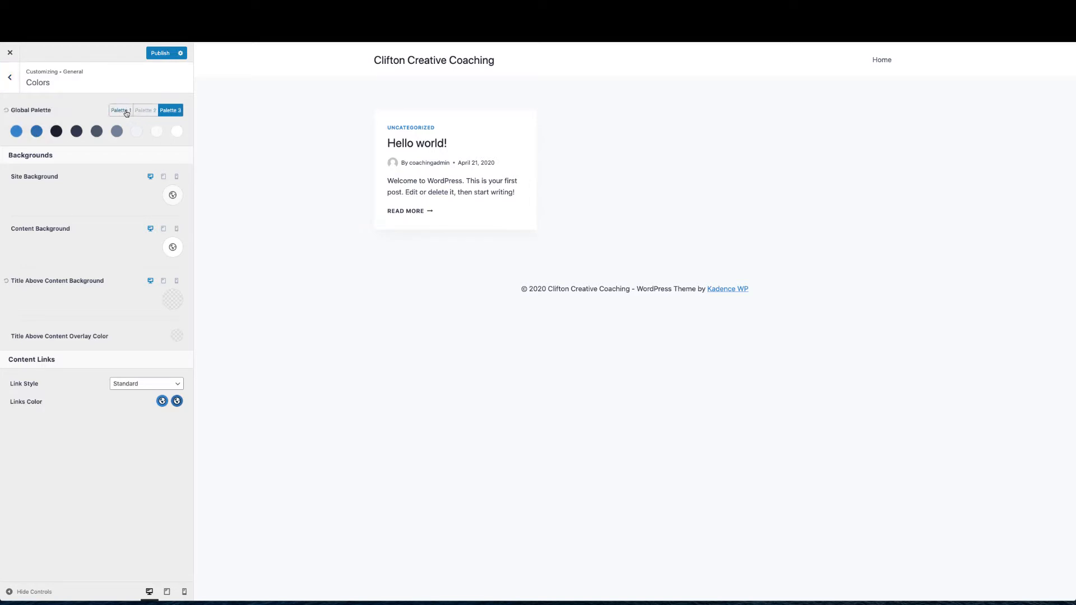
left_click(126, 111)
left_click(145, 111)
left_click(171, 111)
left_click(127, 112)
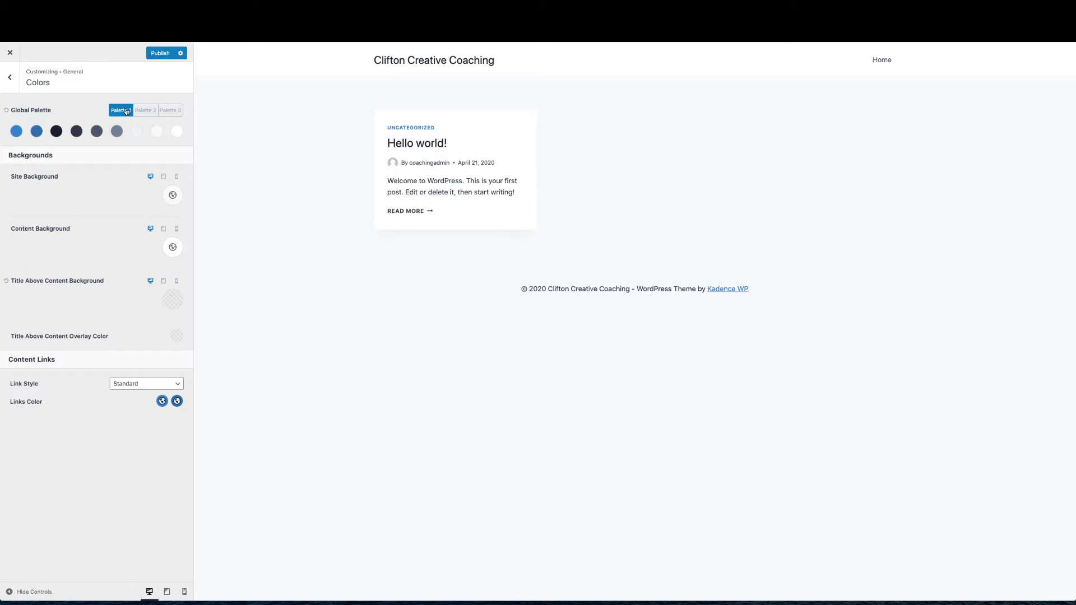
Try dark navy for the Content Background, then set it back to white
left_click(172, 247)
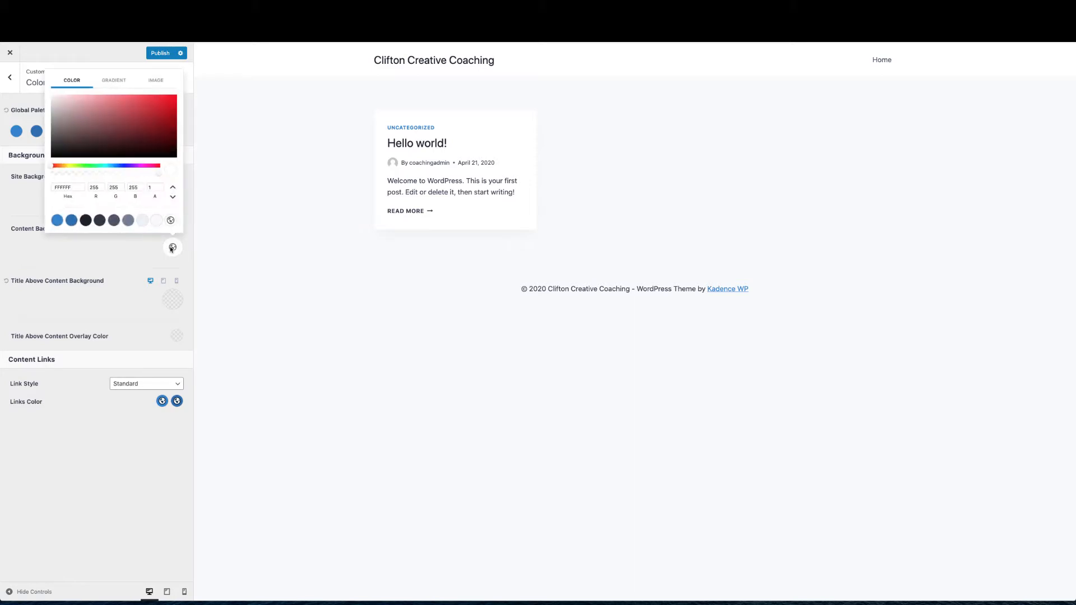
left_click(85, 221)
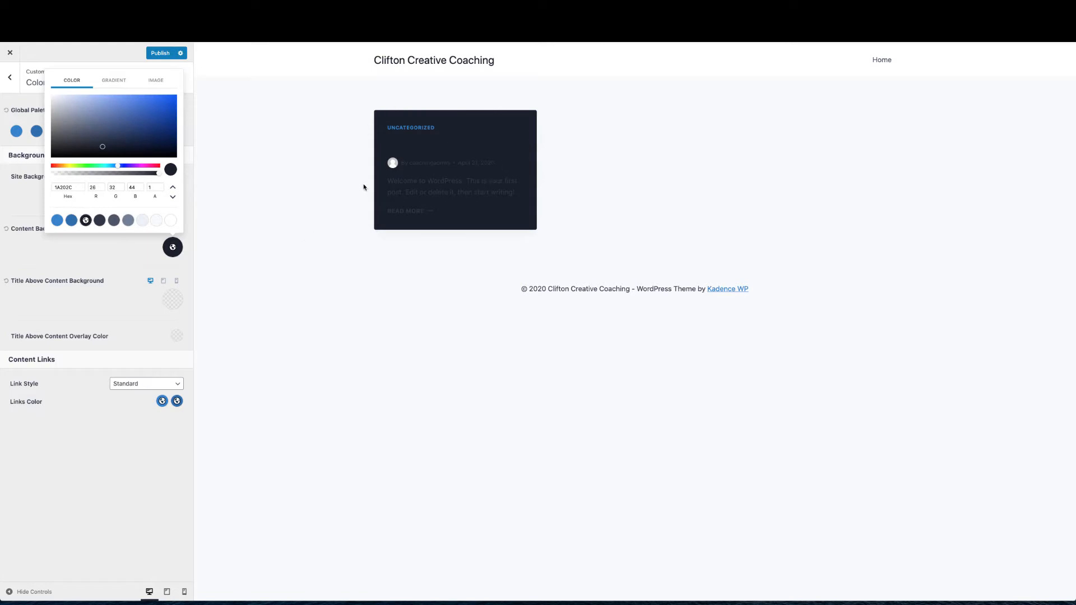
left_click(170, 222)
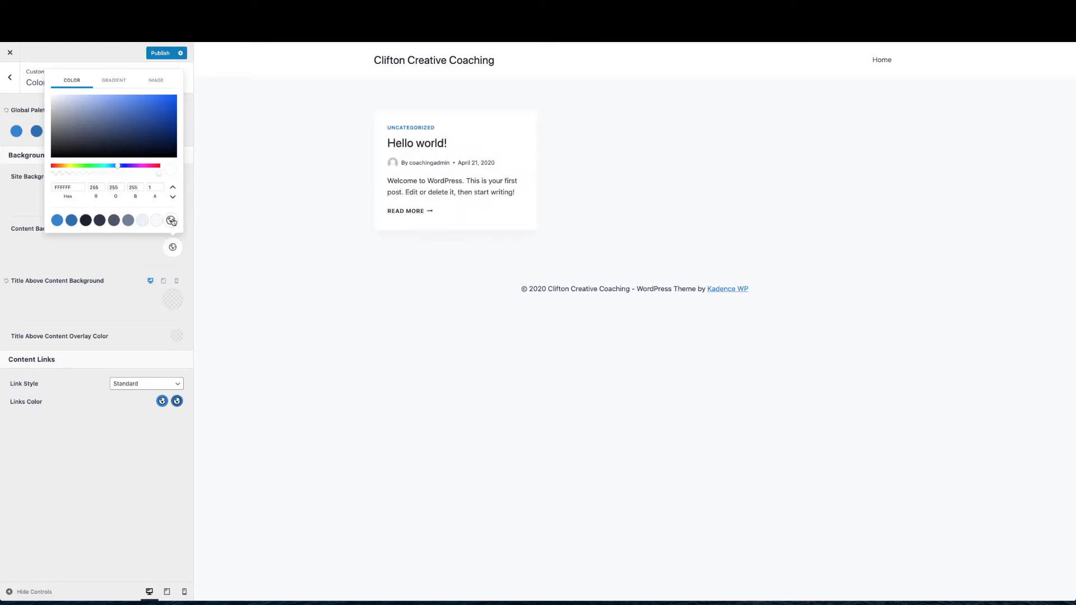
left_click(119, 249)
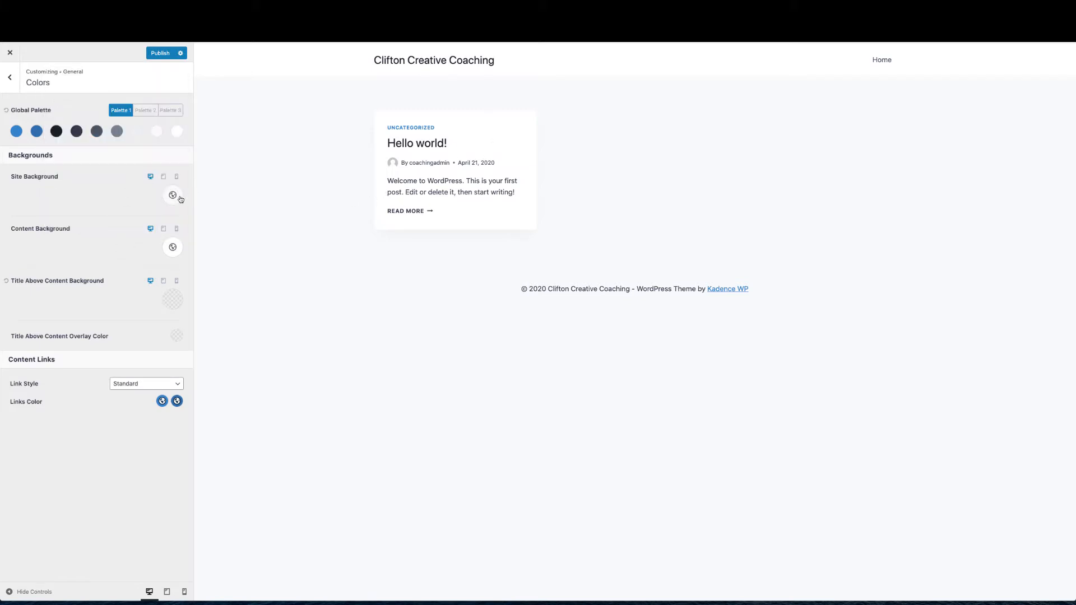
Set the Site Background to the white swatch after trying navy, blue-grey and slate
left_click(173, 196)
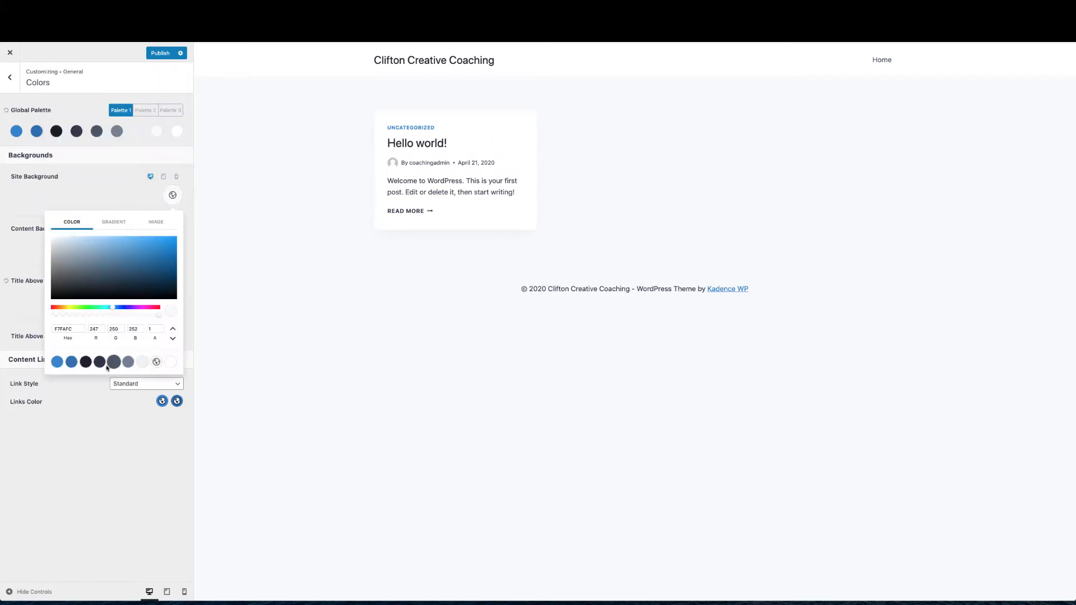
left_click(100, 363)
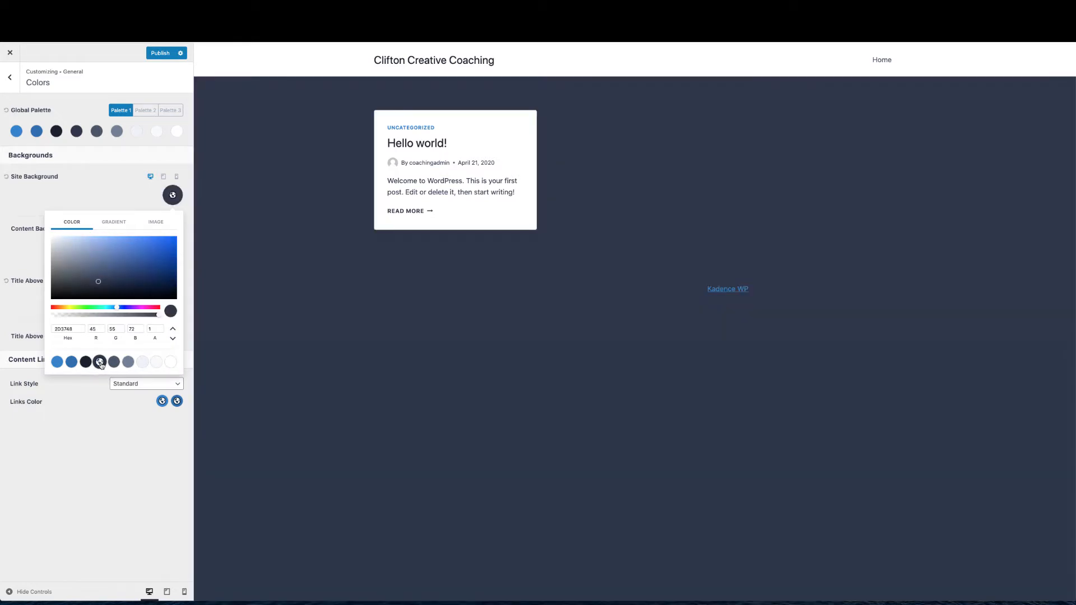
left_click(114, 362)
left_click(128, 362)
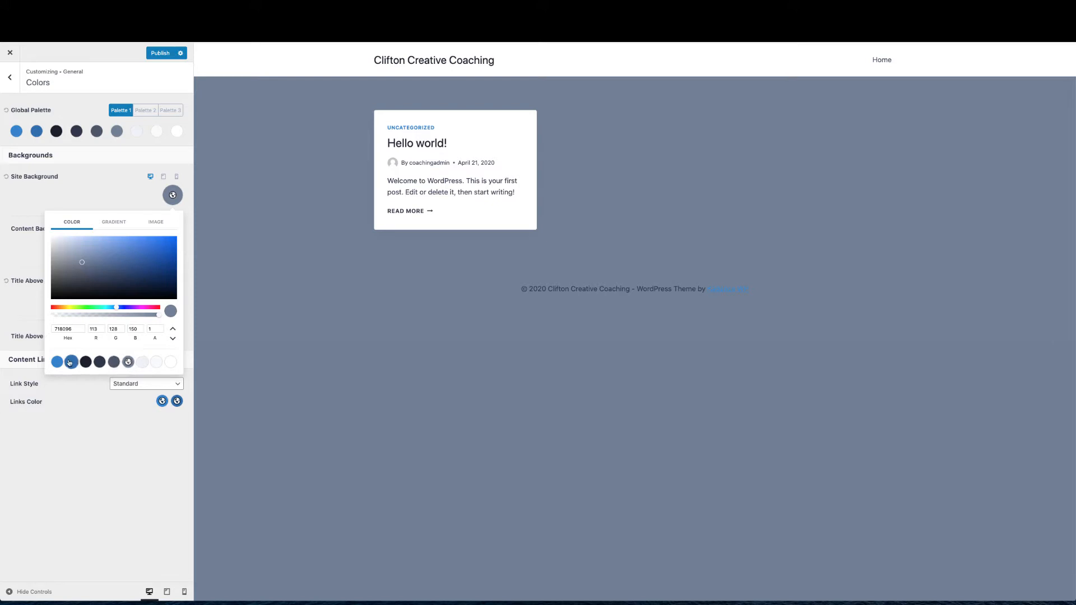
left_click(170, 362)
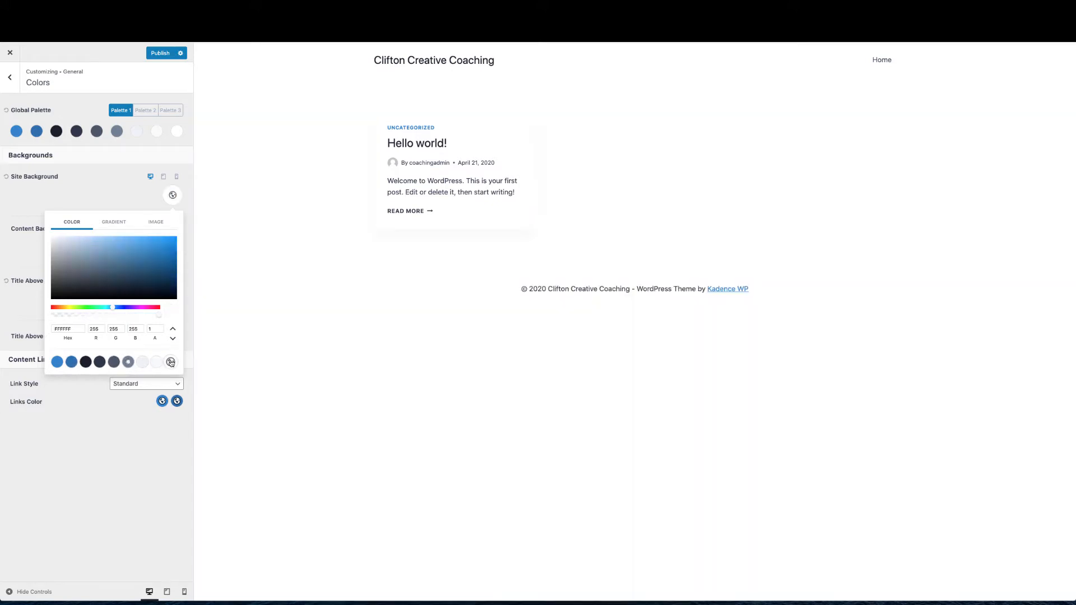
left_click(89, 196)
left_click(10, 77)
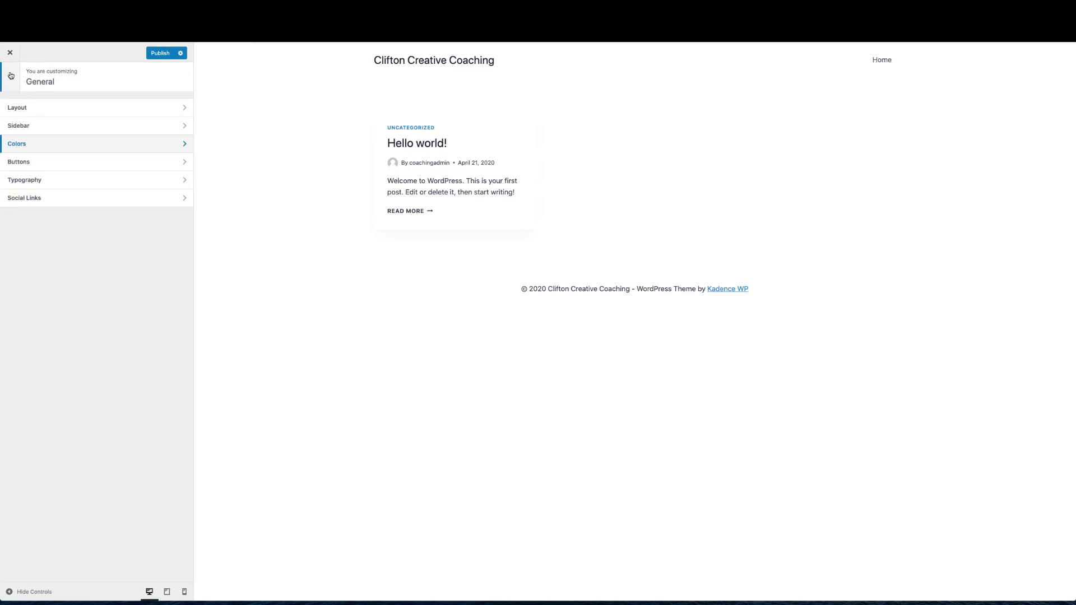
Open the Header settings with the header builder
left_click(11, 79)
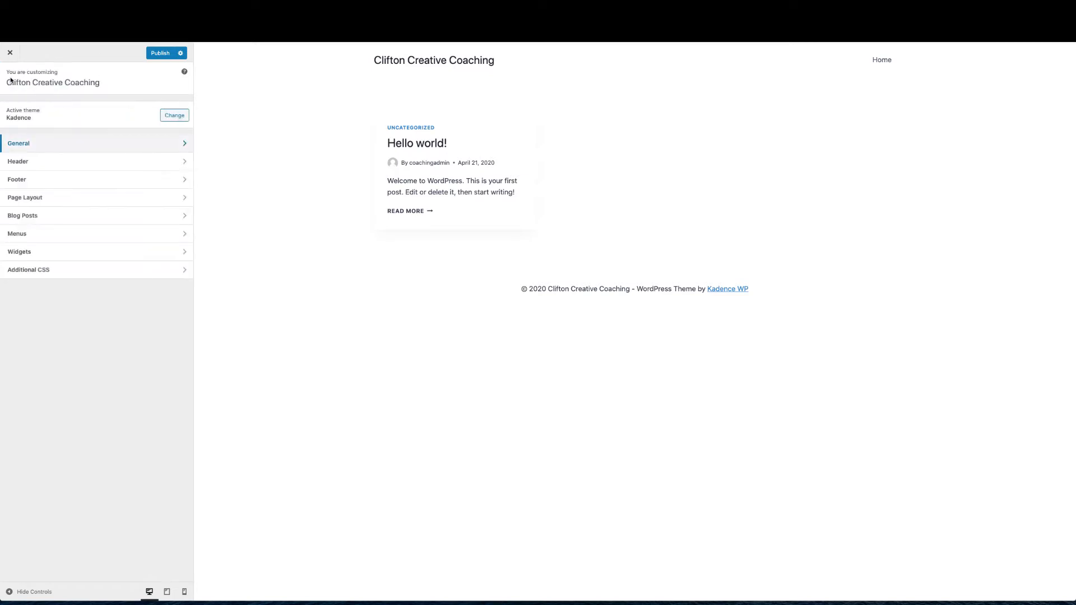
left_click(65, 161)
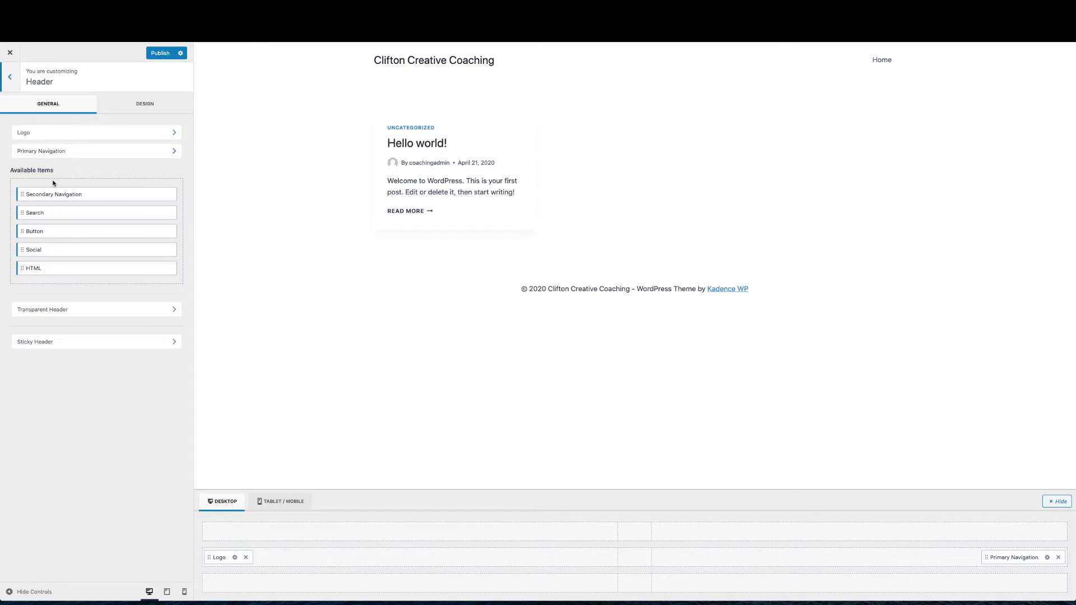
left_click_drag(53, 196, 53, 210)
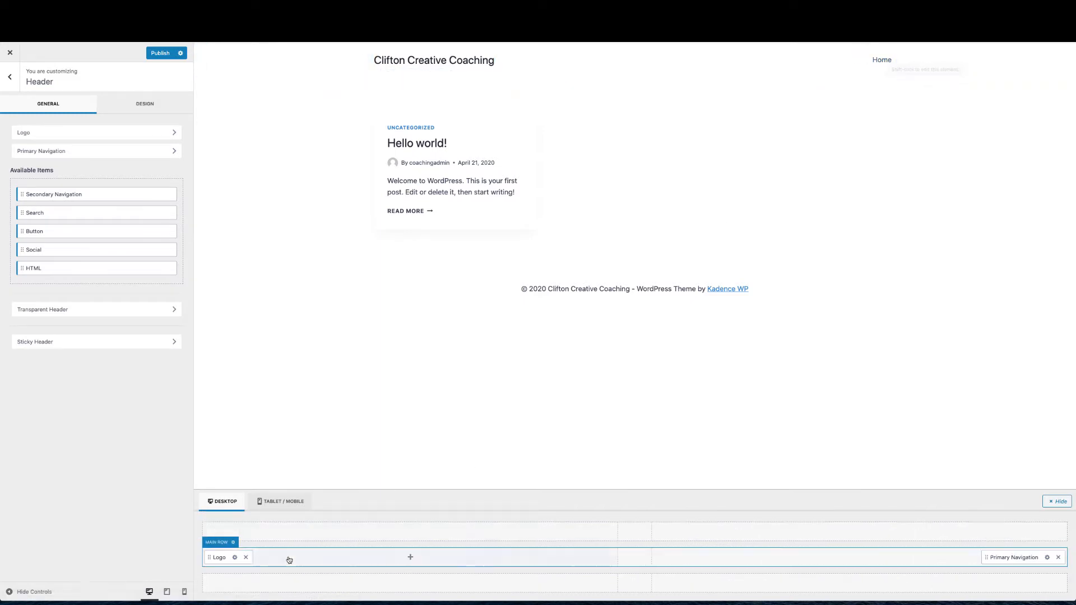
Move Logo and Primary Navigation between header rows, ending with logo left and navigation right
left_click_drag(220, 557, 628, 561)
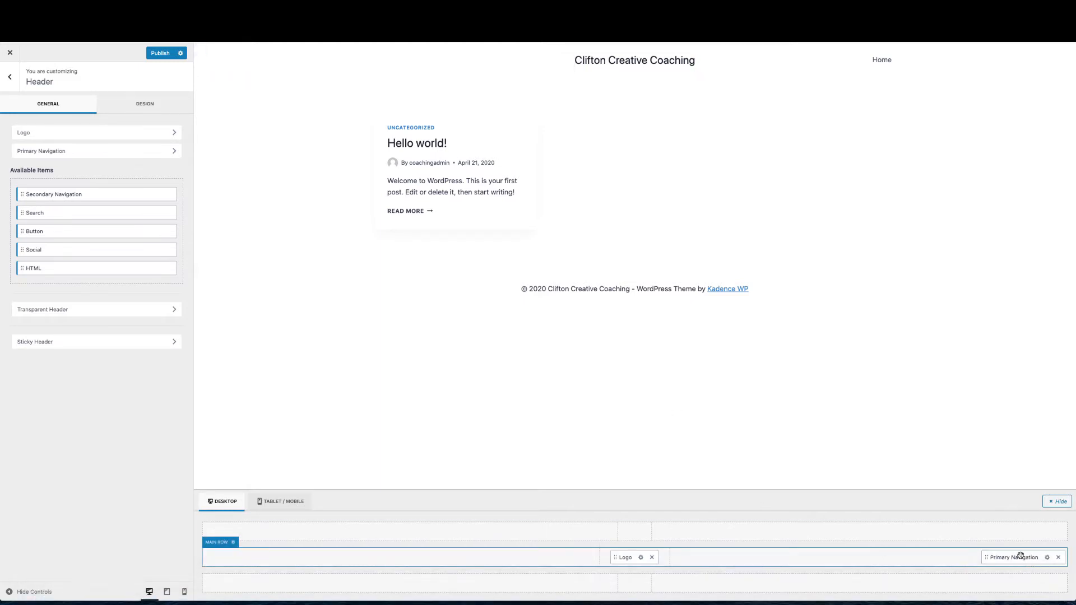
left_click_drag(1020, 557, 639, 583)
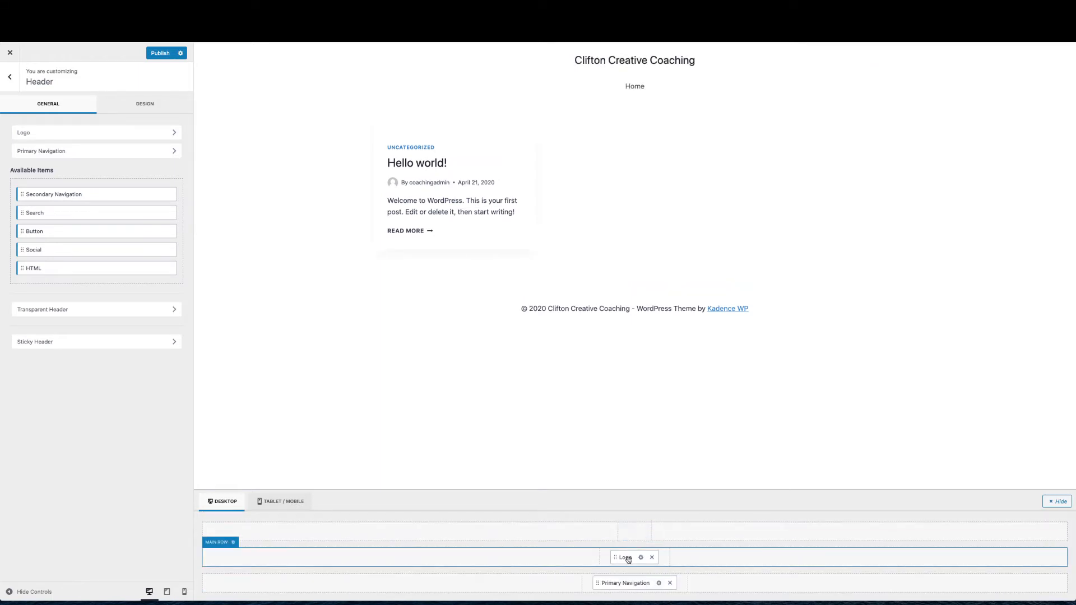
left_click_drag(624, 556, 632, 540)
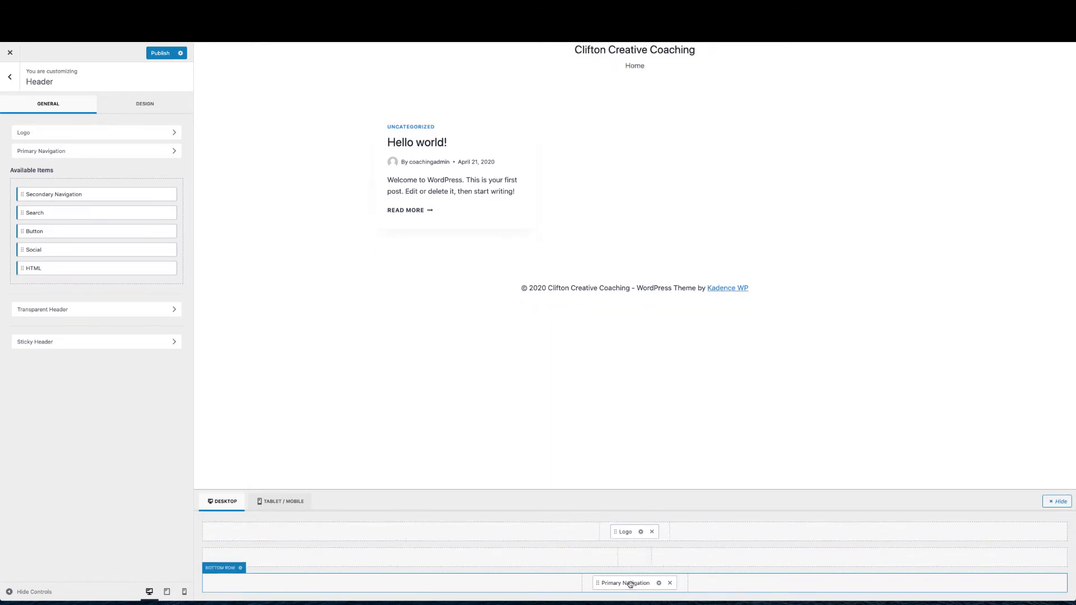
left_click_drag(629, 583, 634, 566)
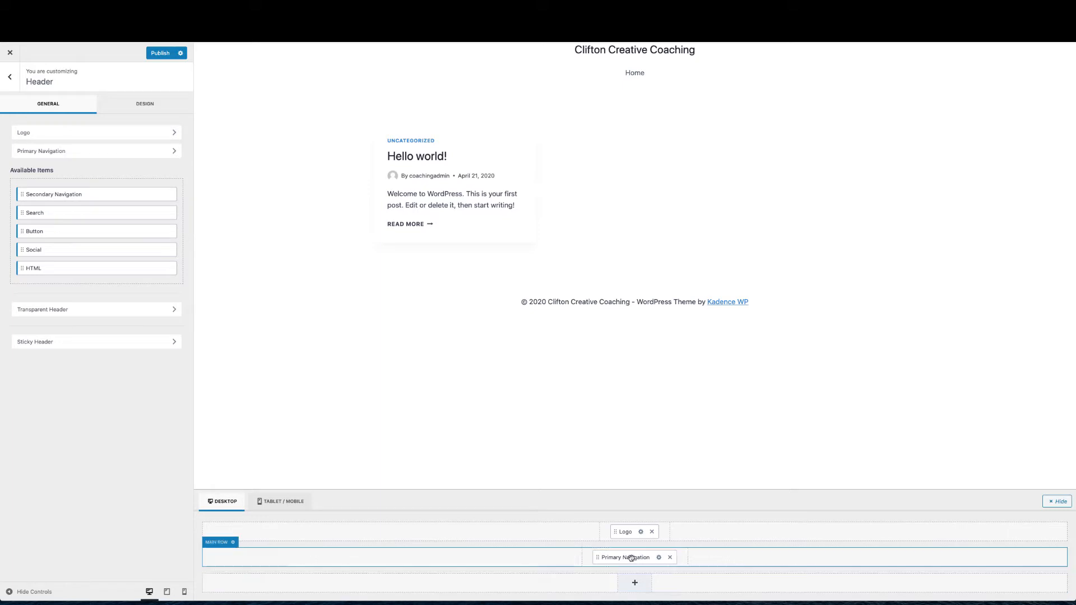
left_click_drag(623, 532, 340, 554)
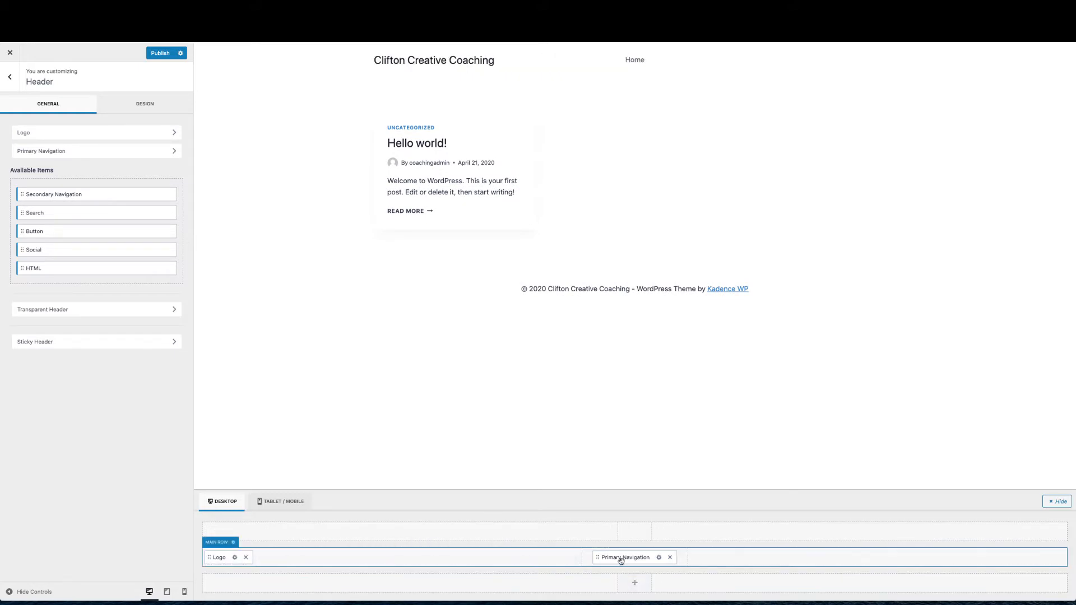
left_click_drag(621, 559, 927, 562)
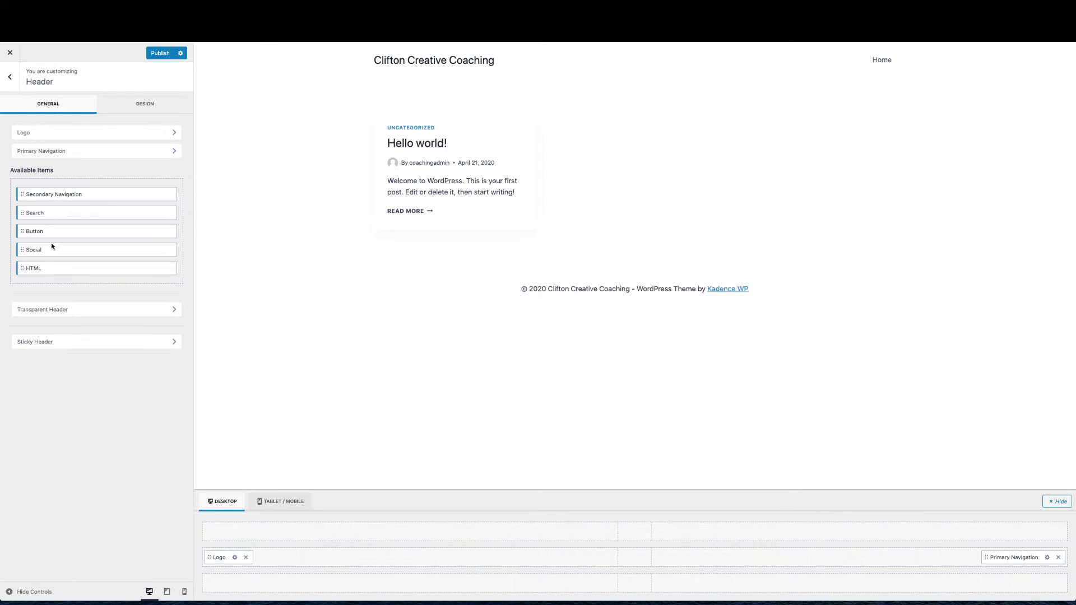
left_click_drag(55, 232, 1049, 558)
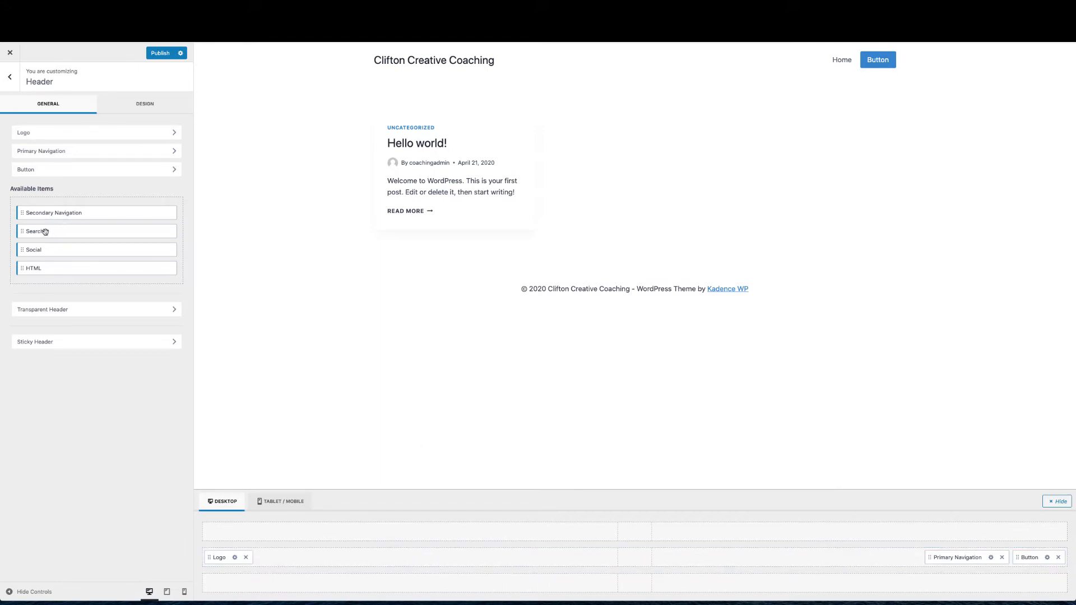
left_click_drag(48, 230, 989, 559)
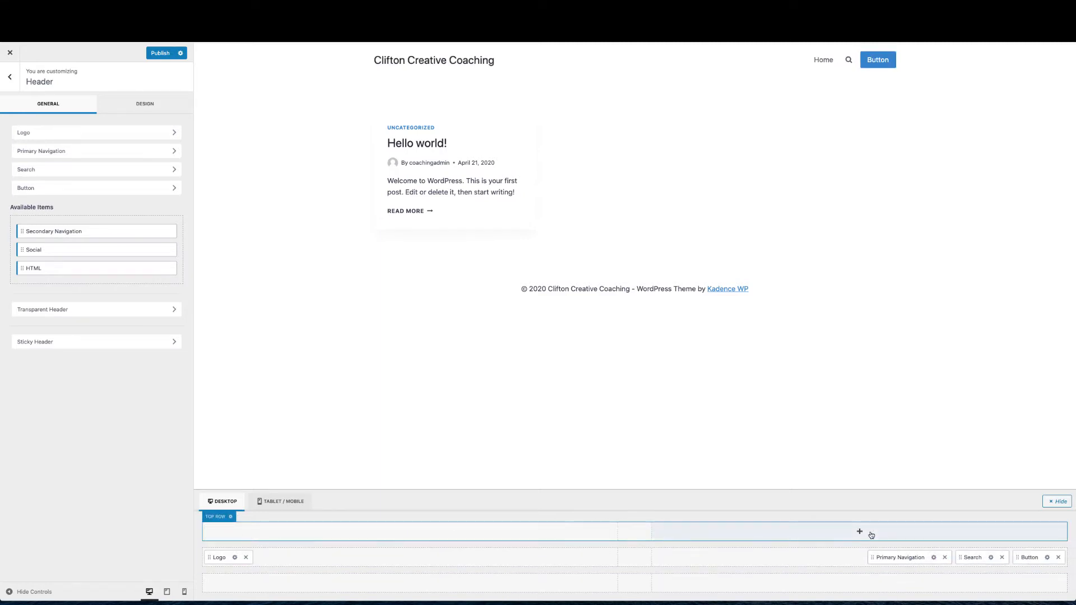
Try 'Contact Me' as the header button label, revert to 'Button', and view Design options
left_click(1047, 558)
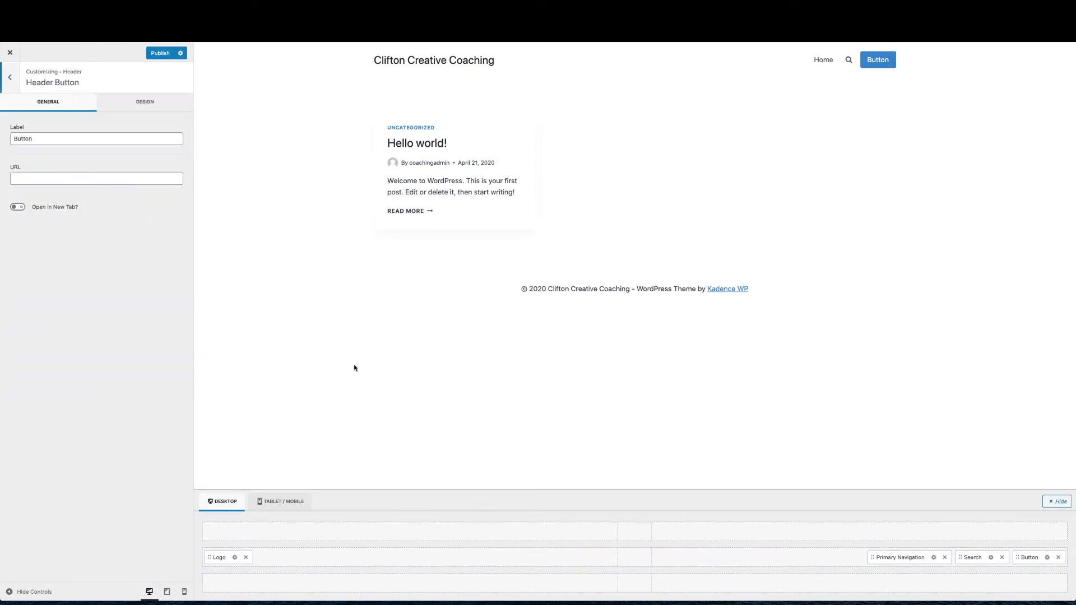
left_click_drag(47, 142, 14, 128)
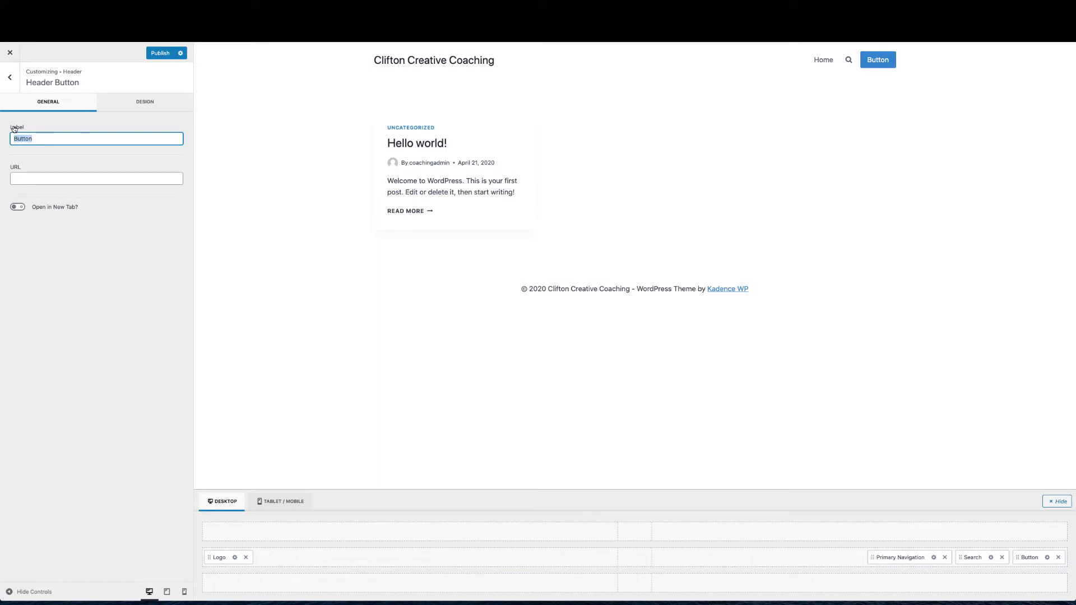
type("Cont")
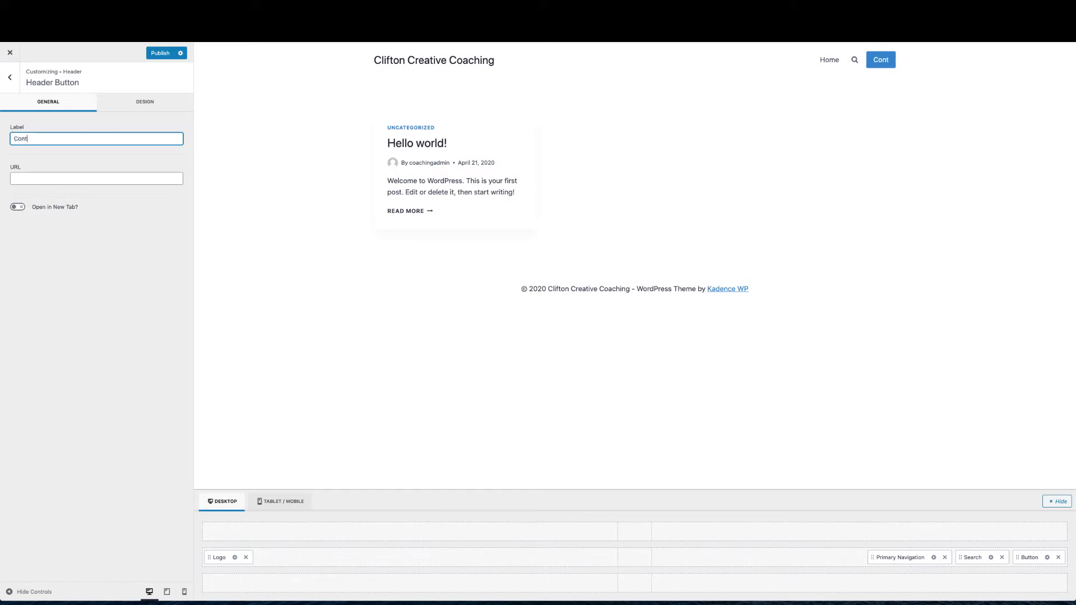
type("act Me")
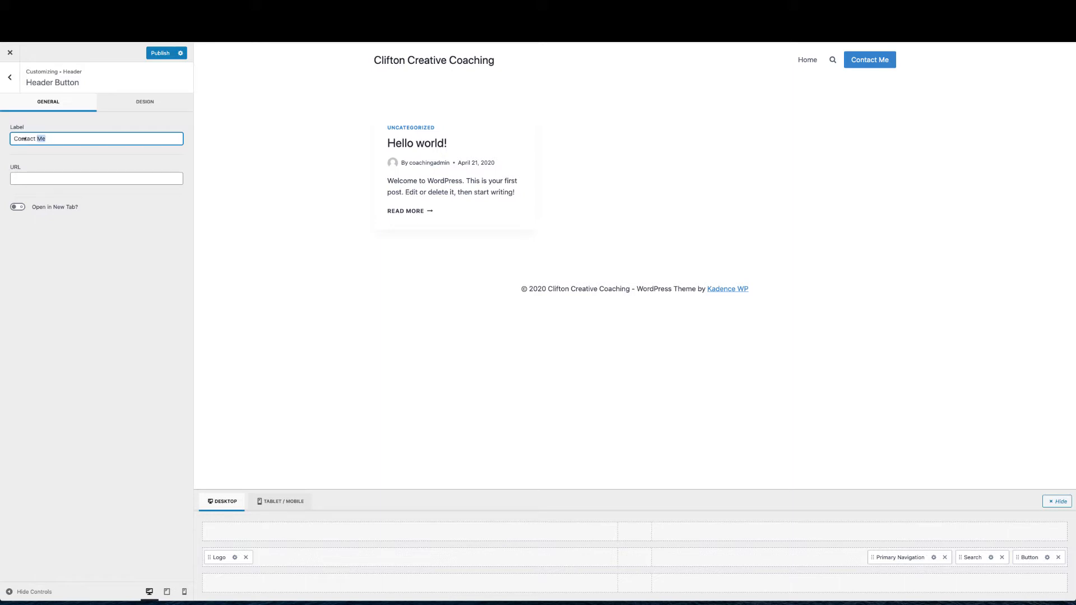
triple_click(42, 138)
type("Button")
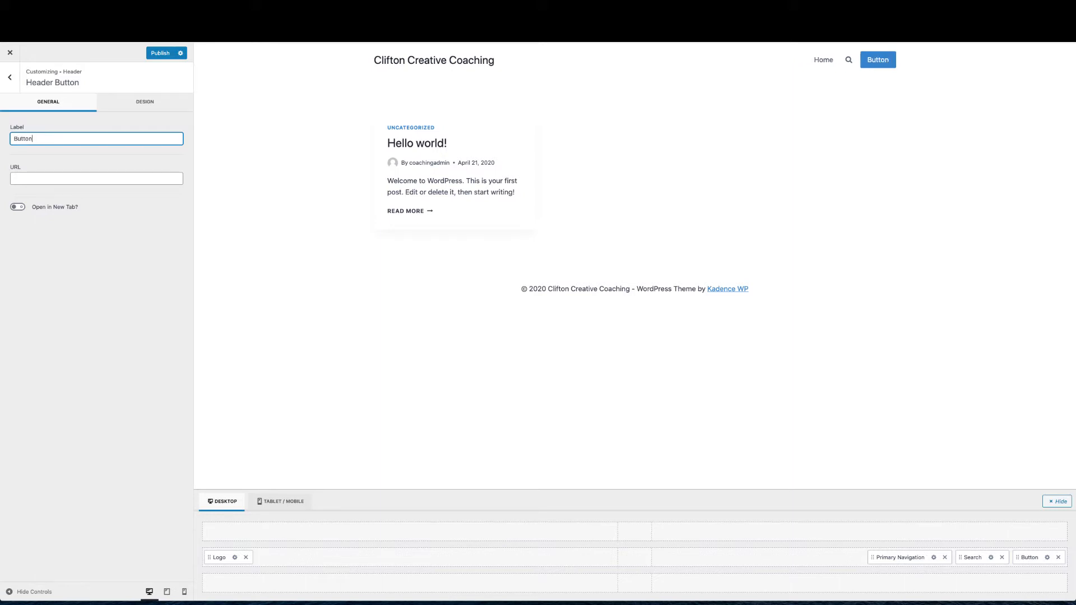
left_click(134, 100)
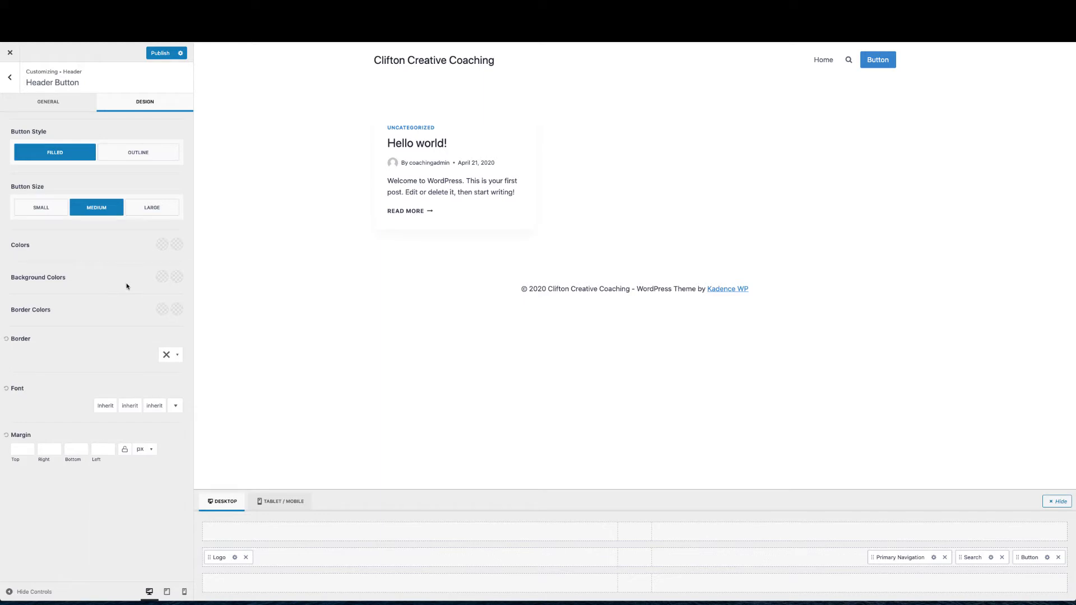
left_click(162, 277)
left_click(89, 254)
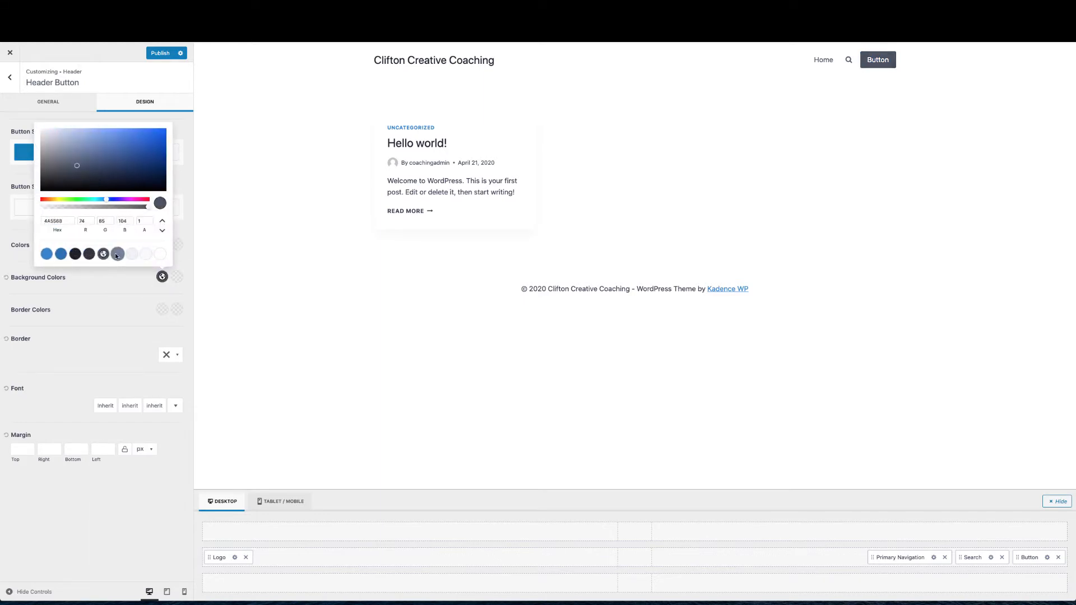
left_click(117, 254)
left_click_drag(106, 200, 129, 169)
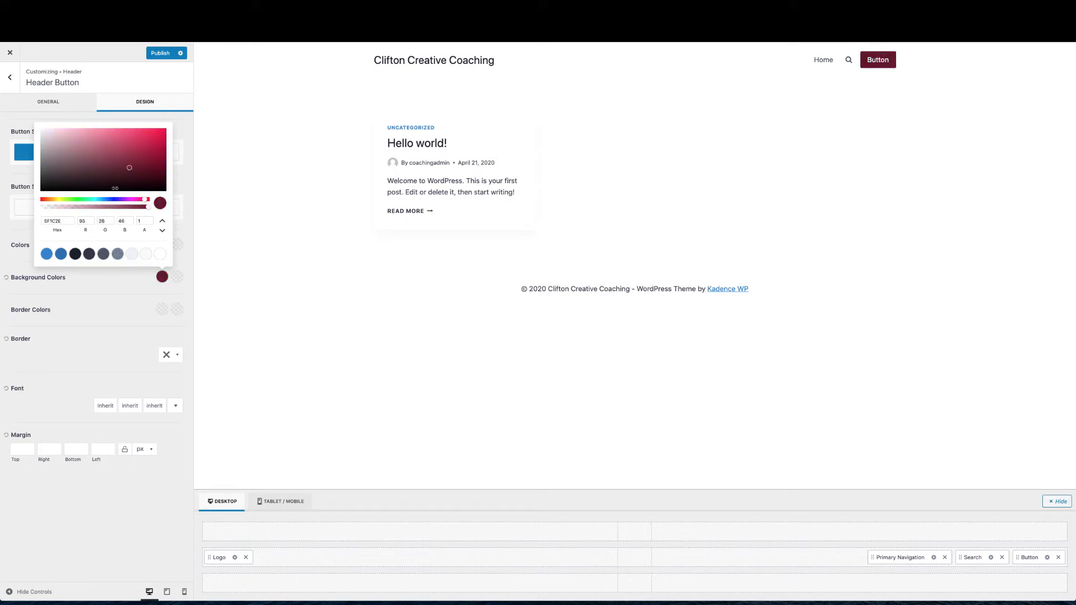
left_click(88, 286)
left_click(5, 277)
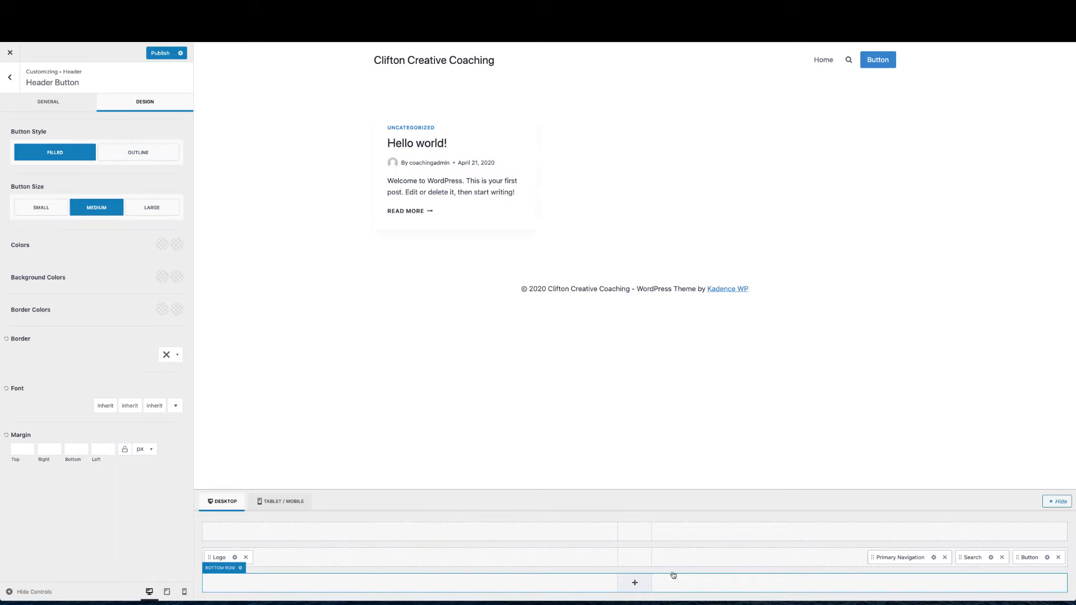
Remove Primary Navigation, Search and Button from the main header row
left_click(945, 557)
left_click(1001, 557)
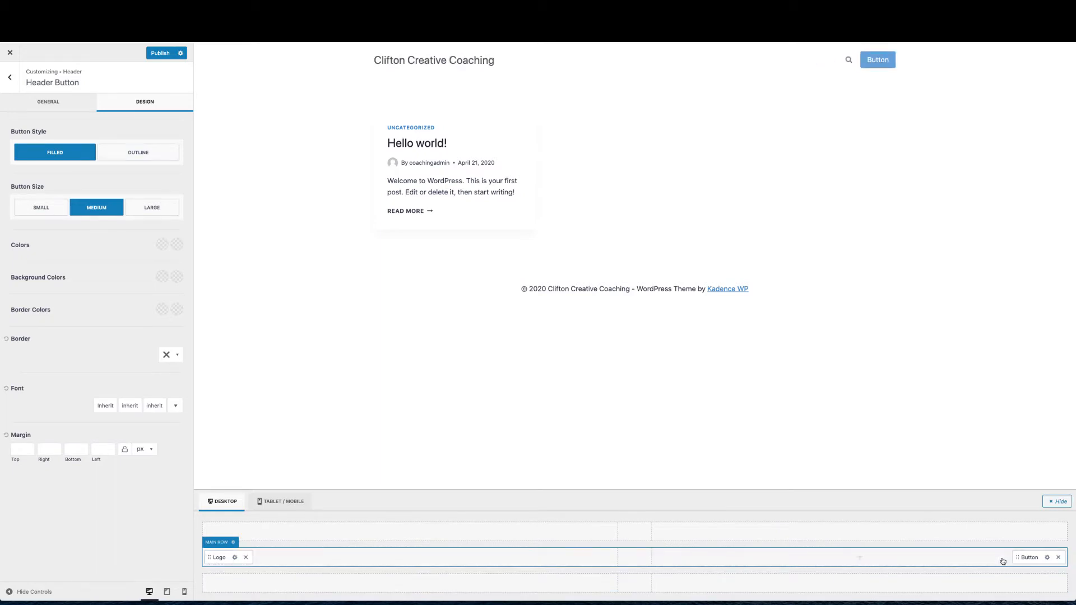
left_click(1057, 557)
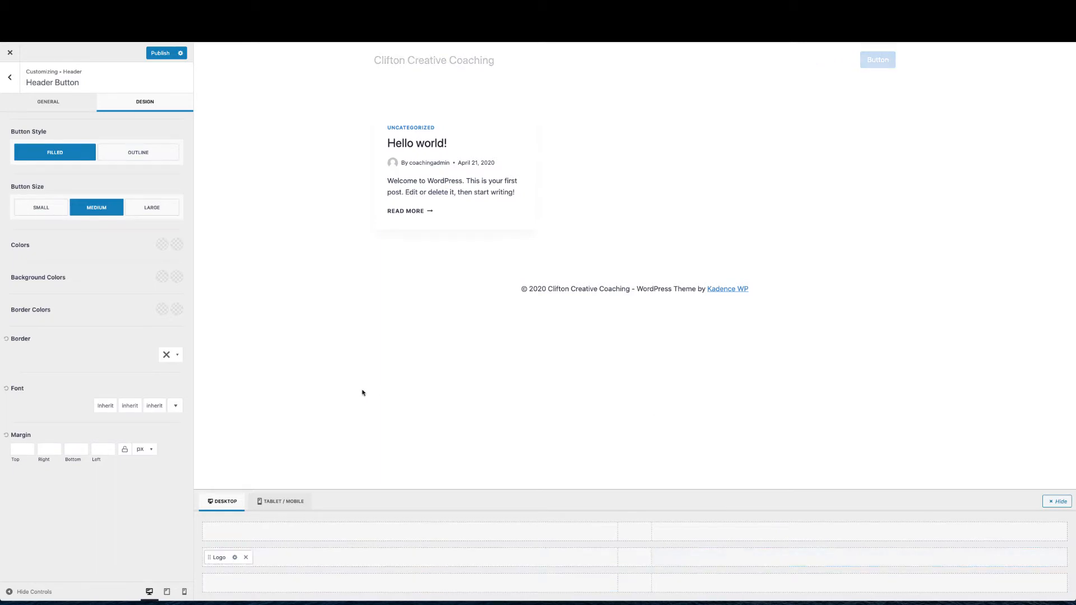
left_click(10, 83)
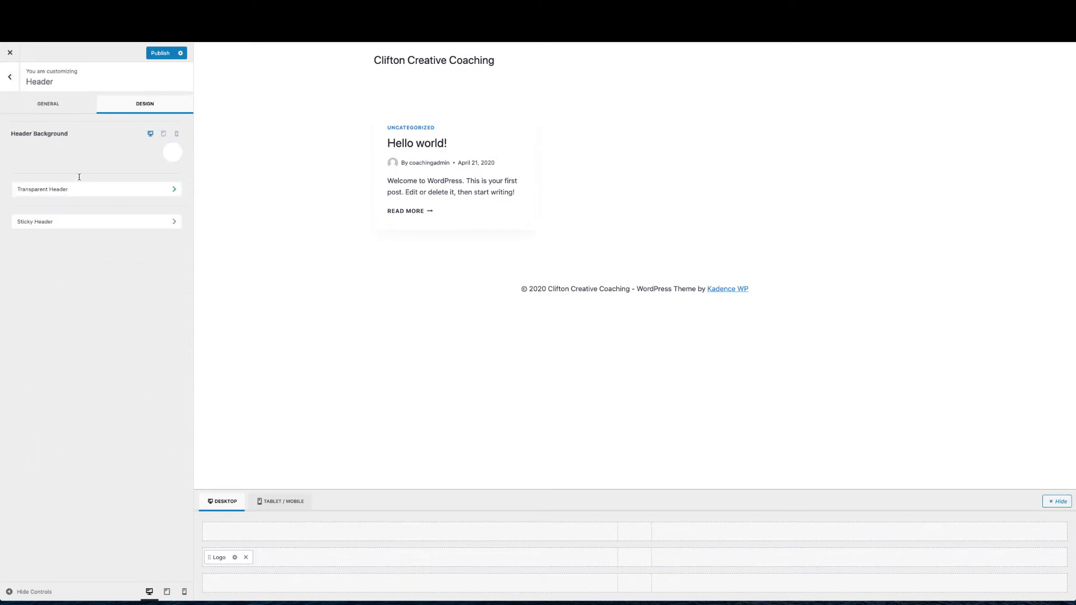
left_click(11, 78)
Place Primary Navigation back at the right of the main header row
left_click(49, 161)
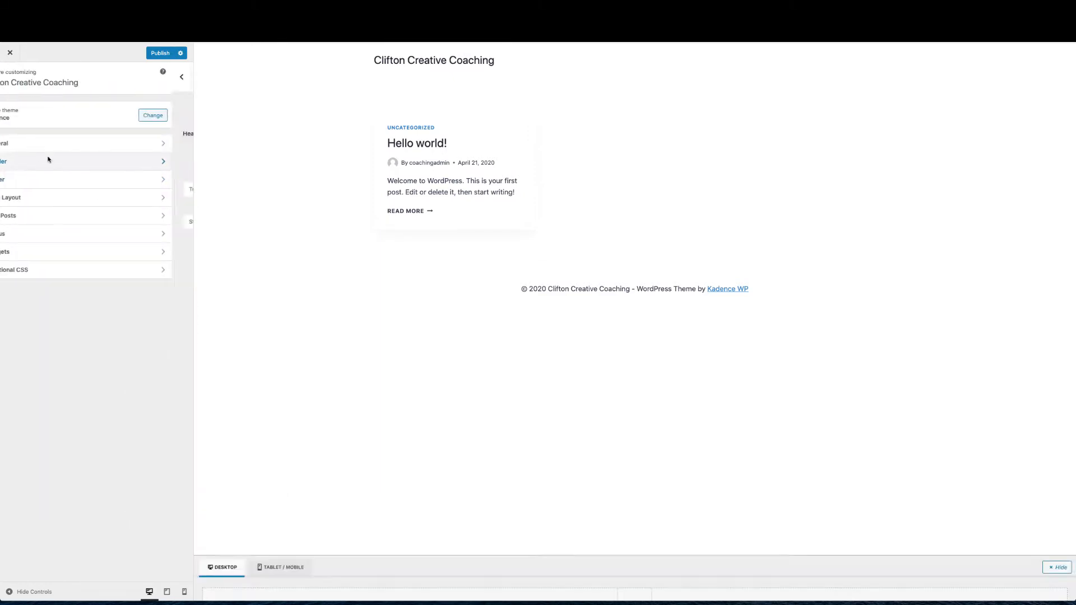
left_click(49, 105)
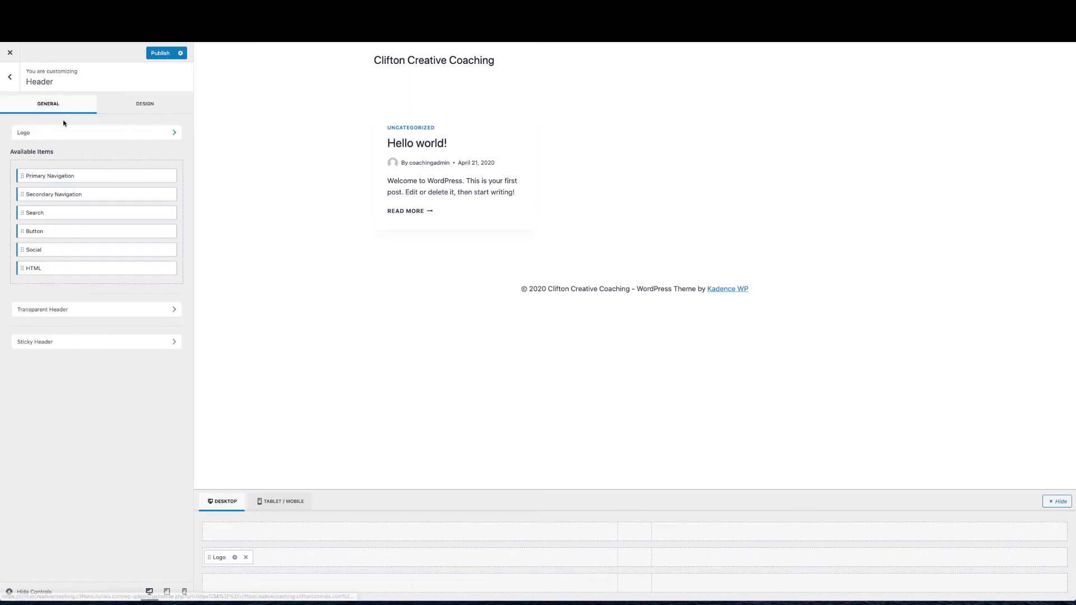
left_click_drag(45, 176, 853, 554)
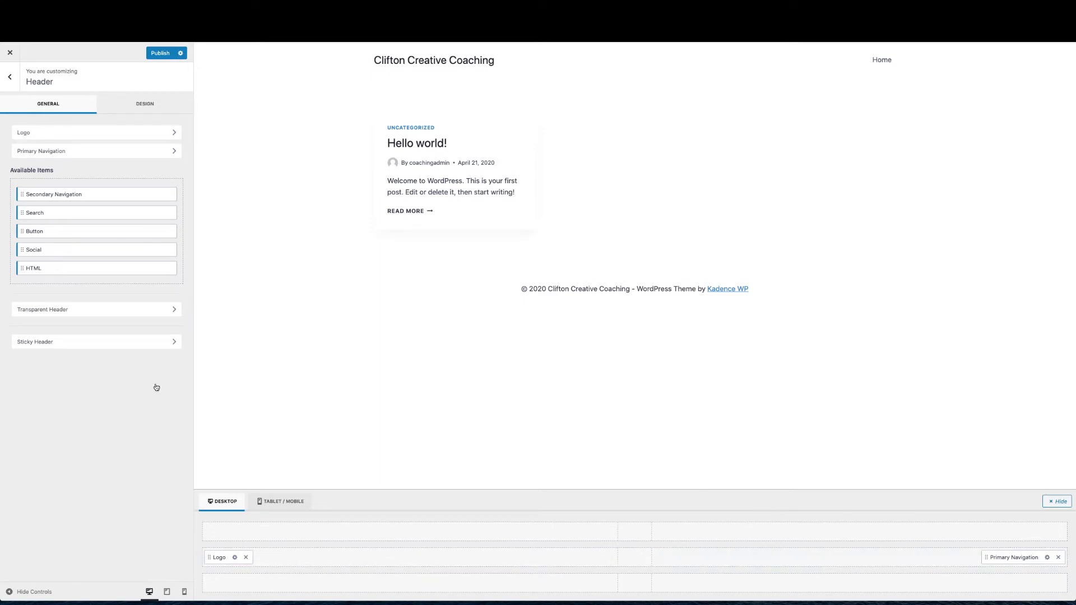
left_click(11, 81)
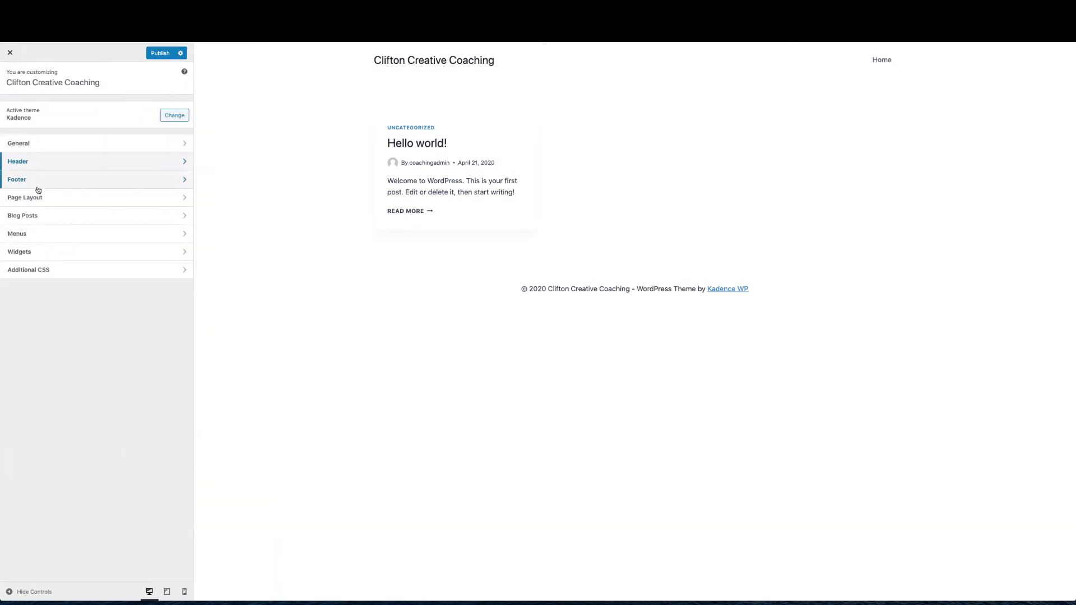
Set the footer Bottom Row to 1 column with the single full-width layout, after trying 4
left_click(38, 182)
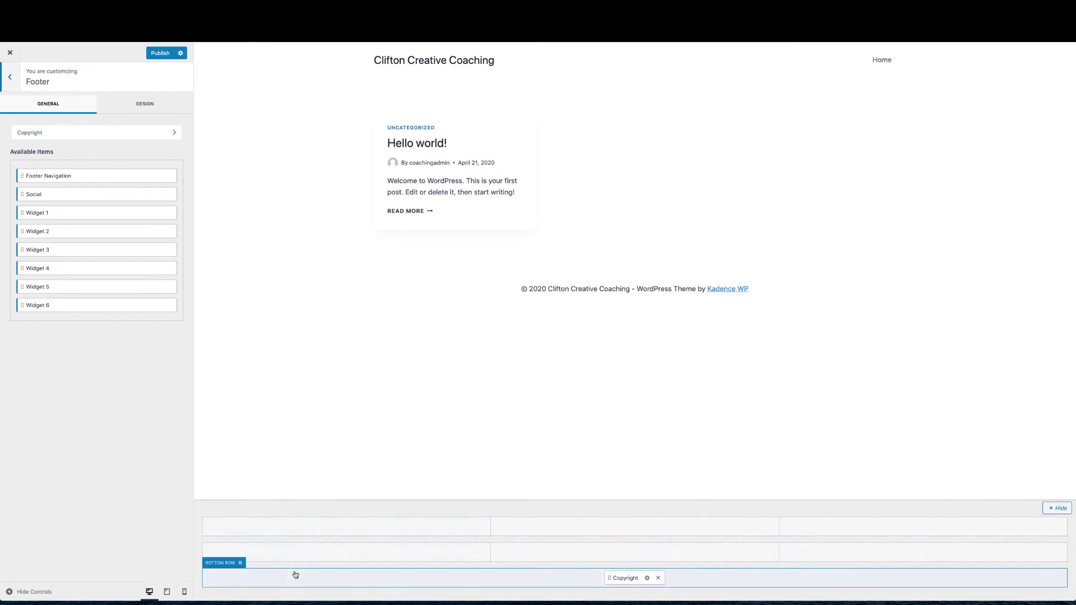
left_click(241, 564)
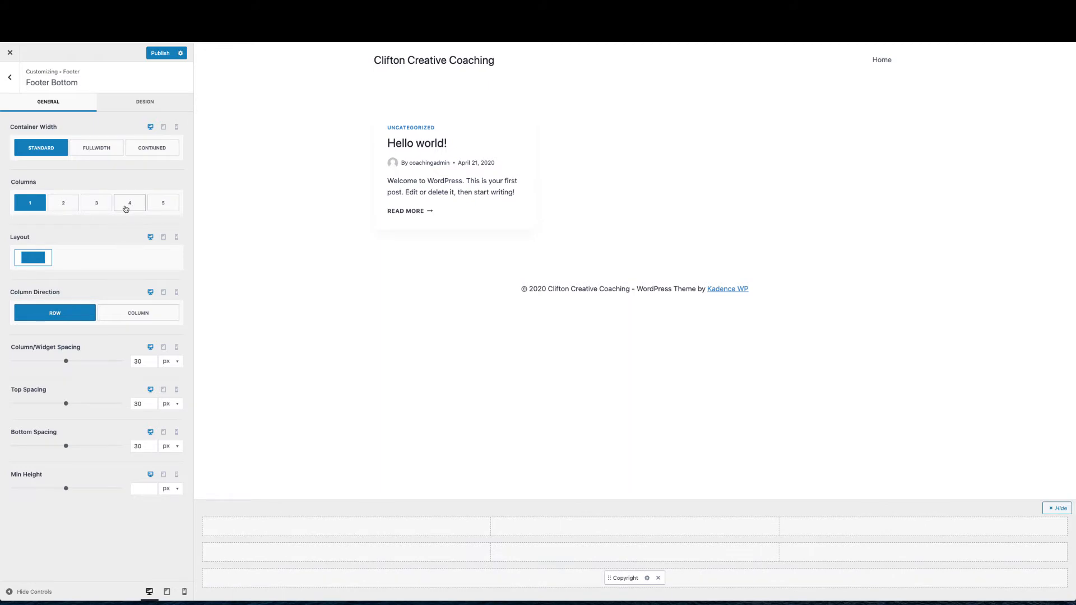
left_click(125, 207)
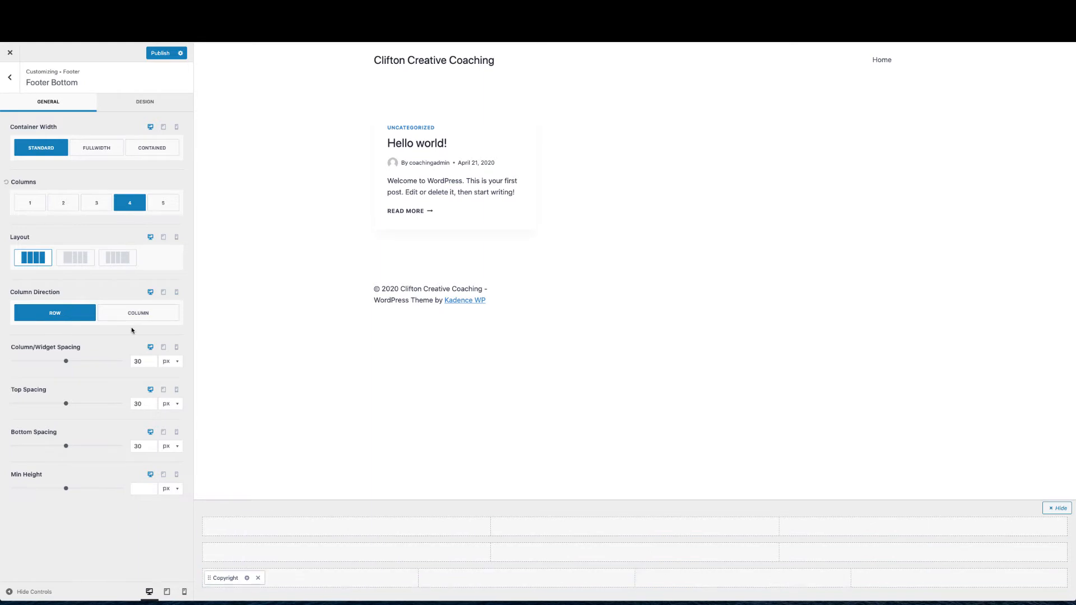
left_click(26, 203)
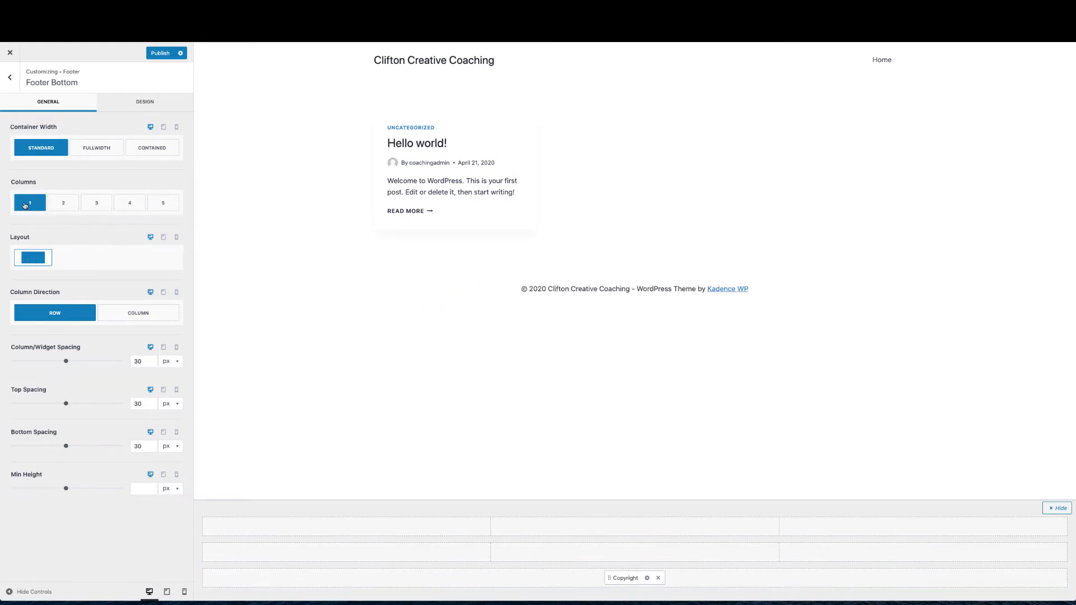
left_click(33, 264)
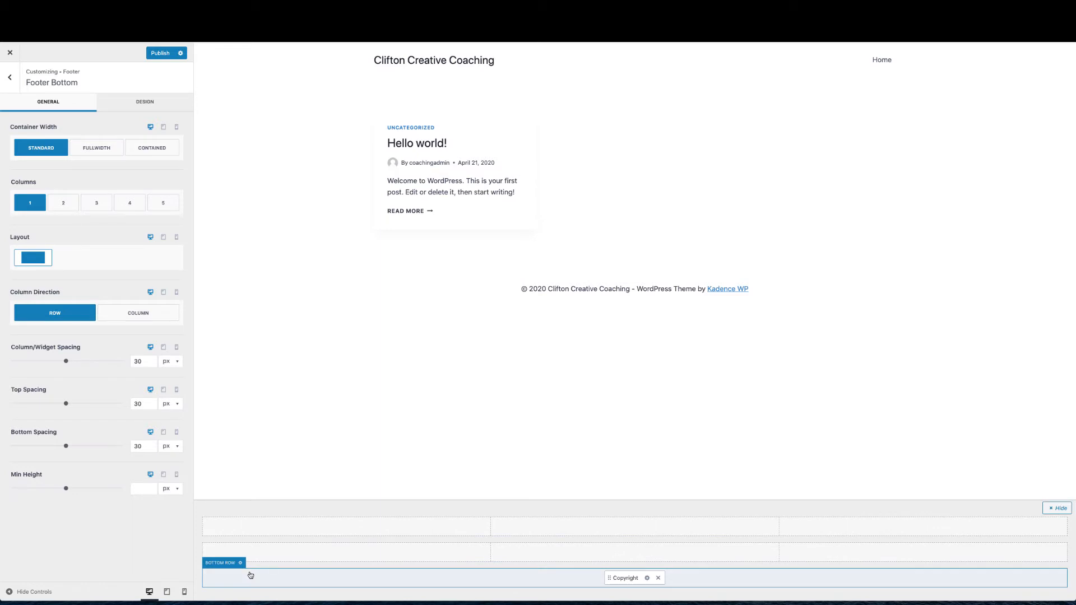
Set the footer Bottom Row background to white (FFFFFF) after trying dark slate
left_click(141, 107)
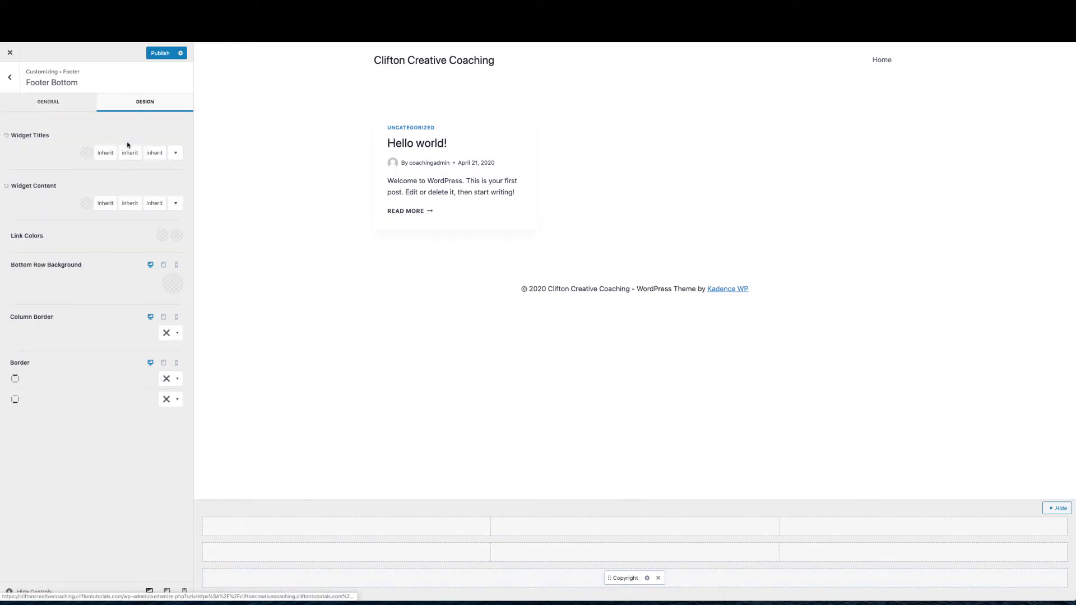
left_click(169, 286)
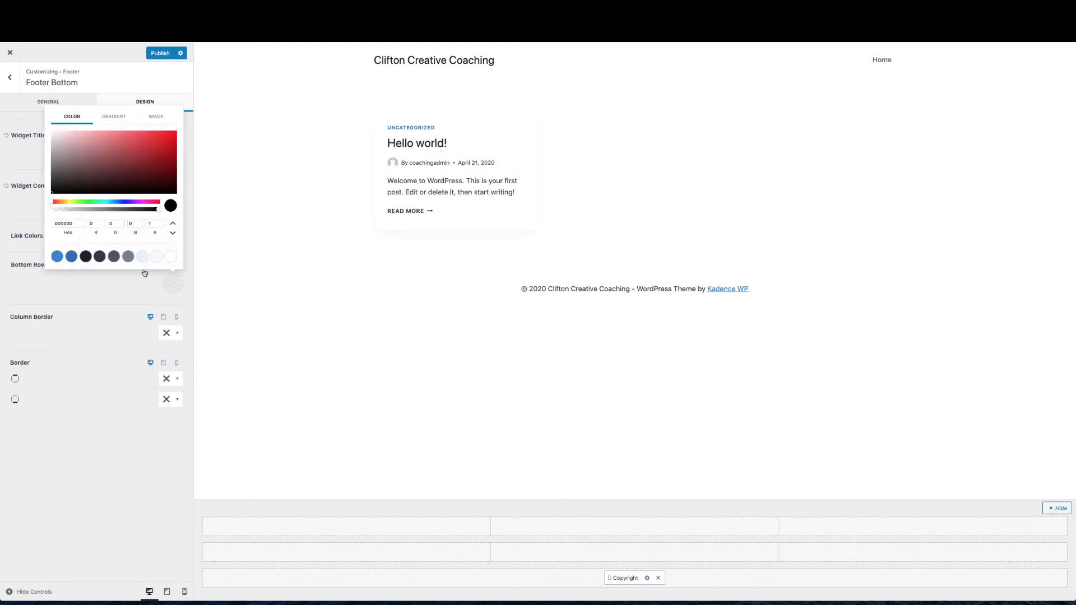
left_click(114, 256)
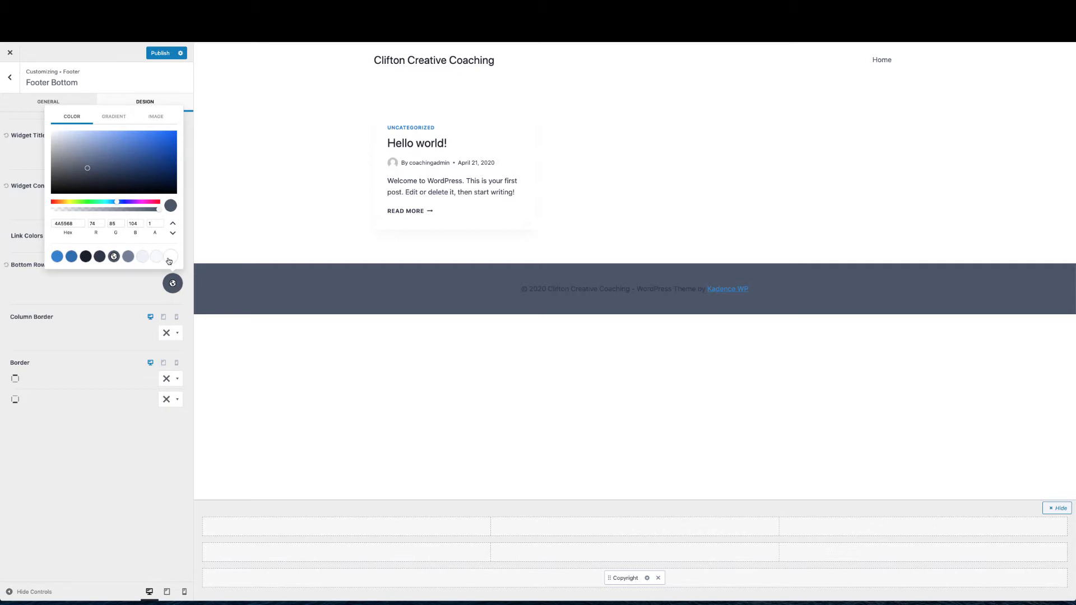
left_click(170, 257)
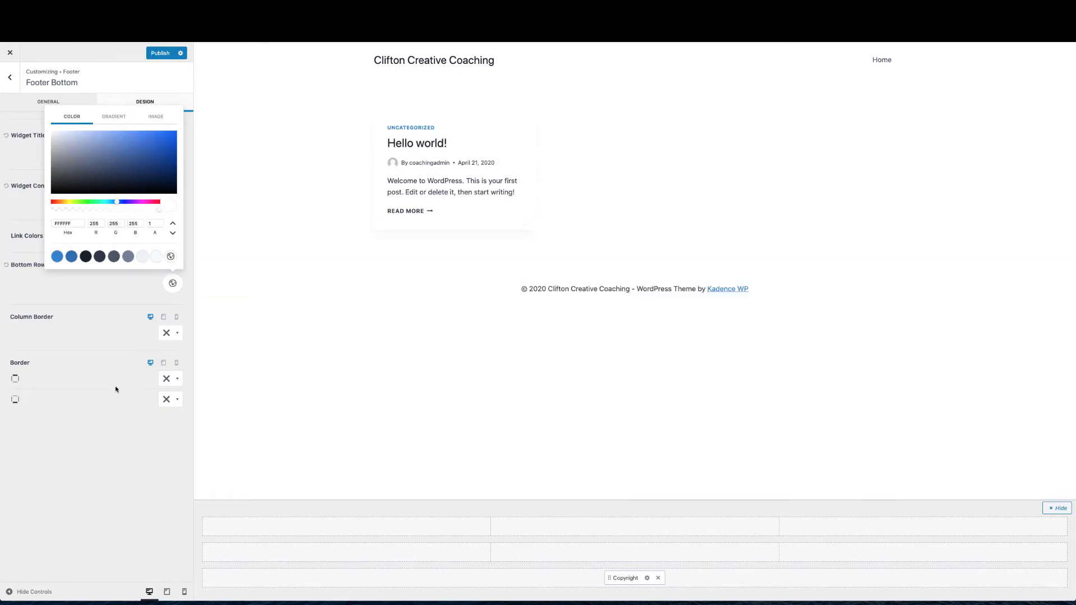
left_click(106, 446)
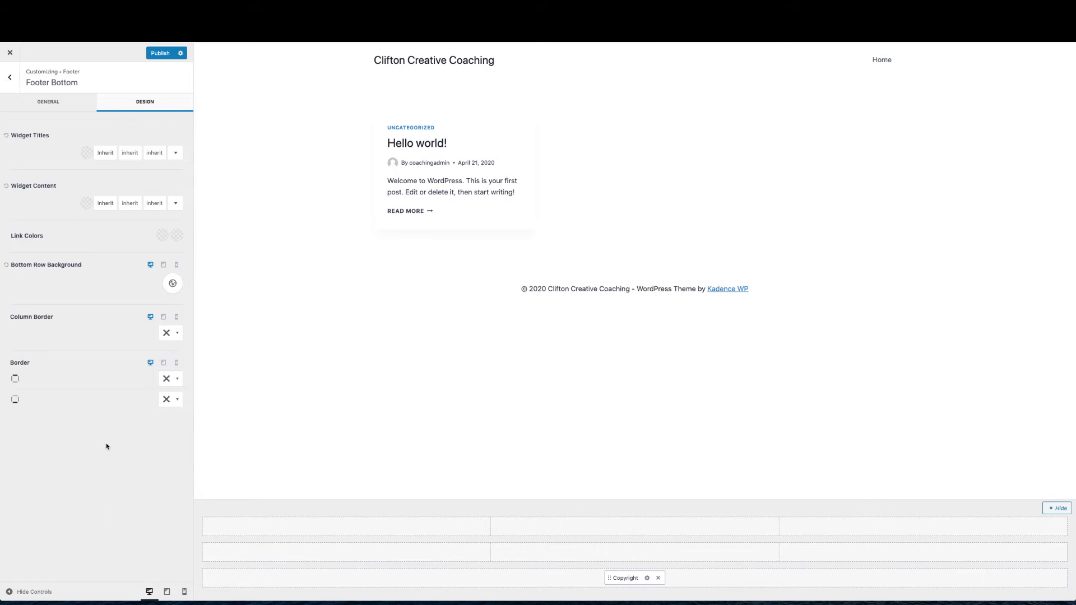
left_click(10, 78)
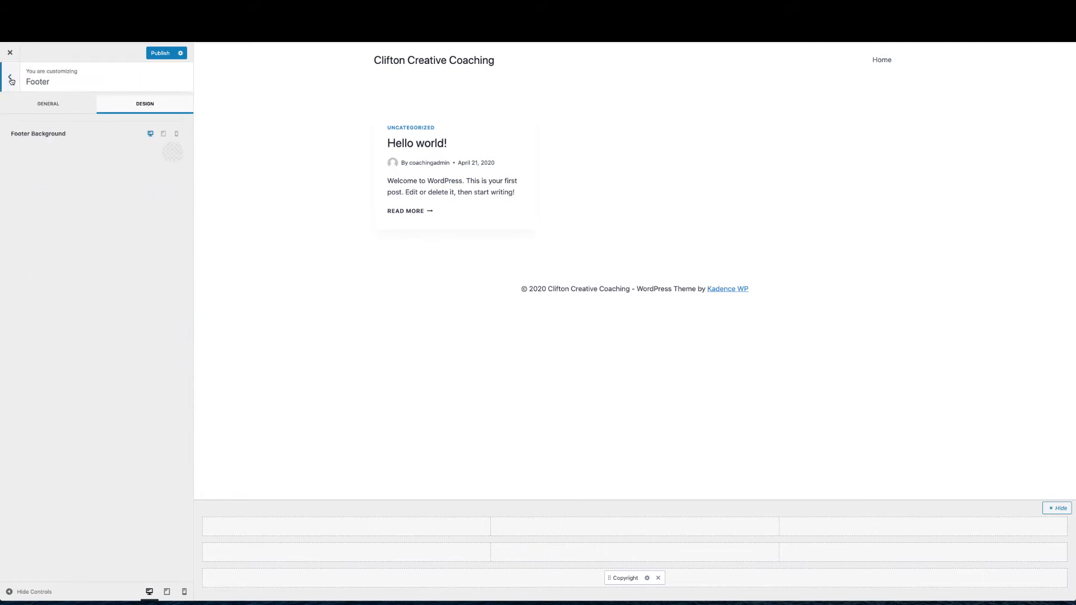
left_click(11, 79)
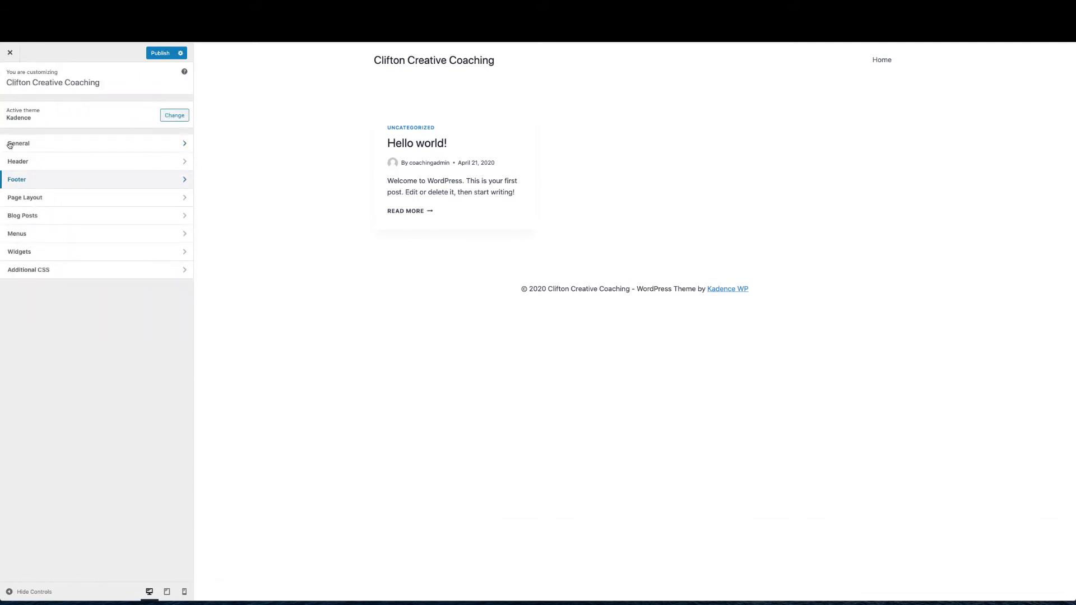
left_click(29, 199)
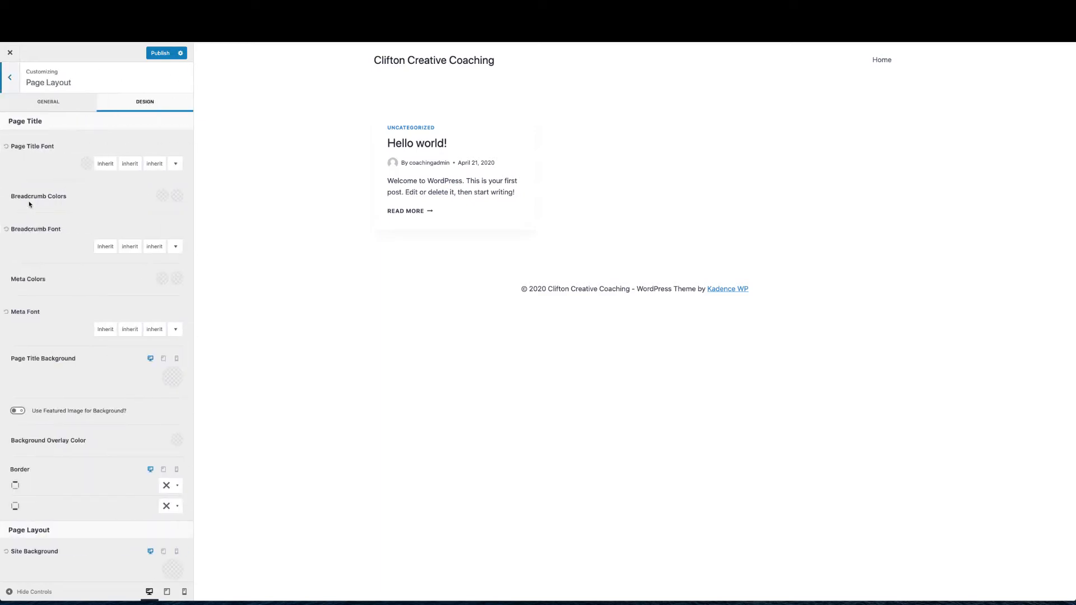
left_click(10, 81)
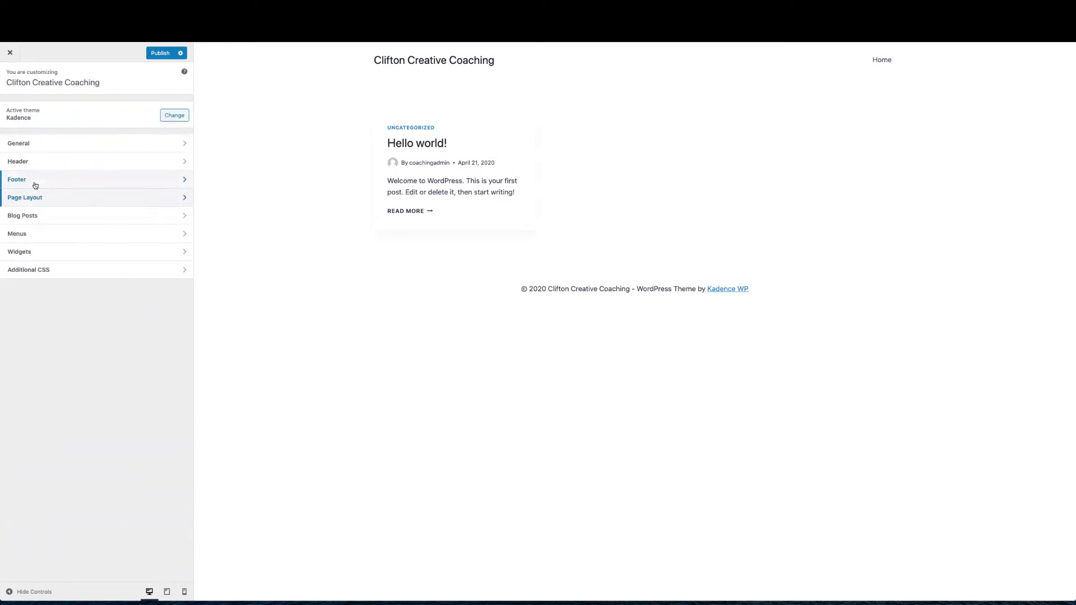
left_click(37, 218)
left_click(82, 108)
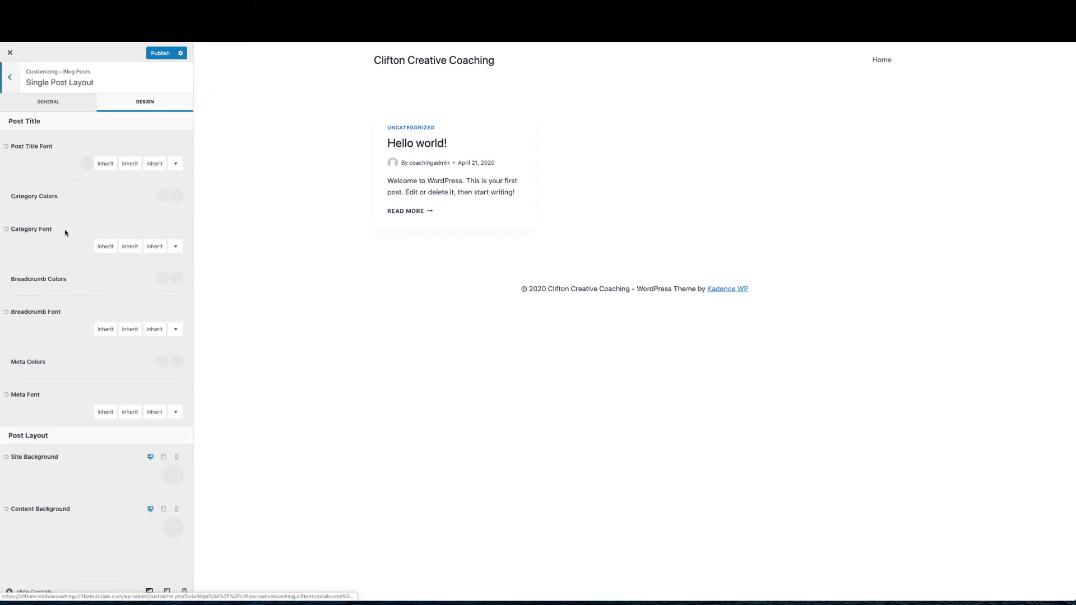
left_click(65, 106)
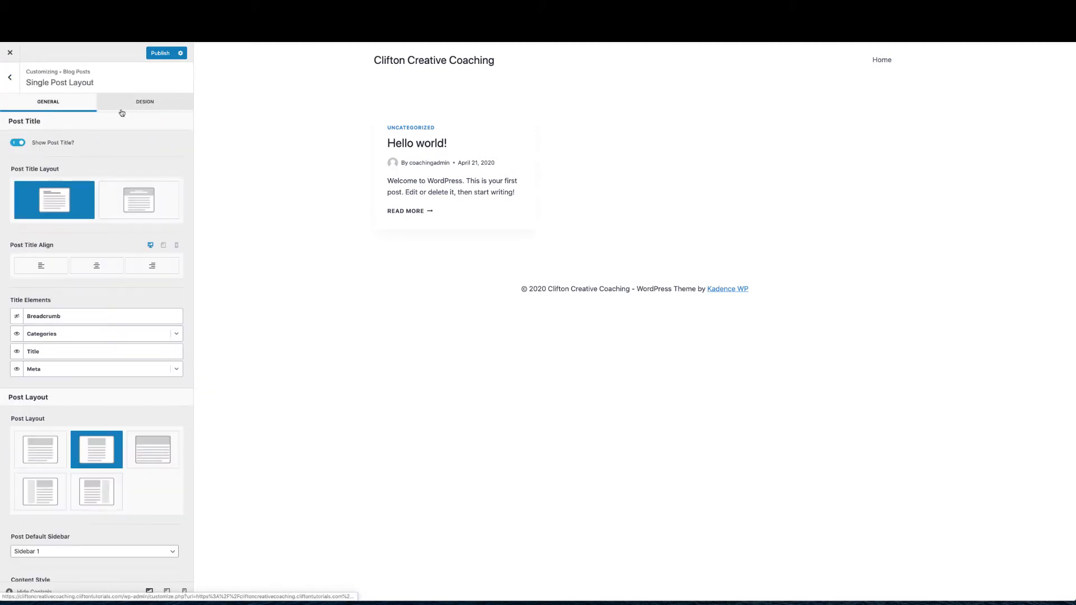
left_click(121, 109)
left_click(71, 108)
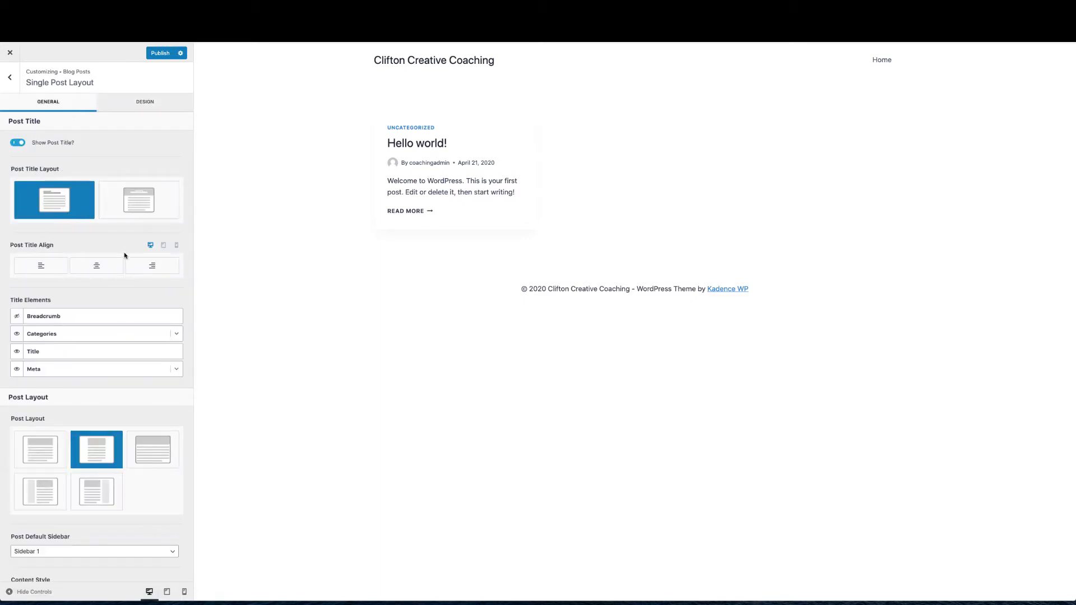
scroll(101, 392, "down", 1)
scroll(84, 443, "down", 5)
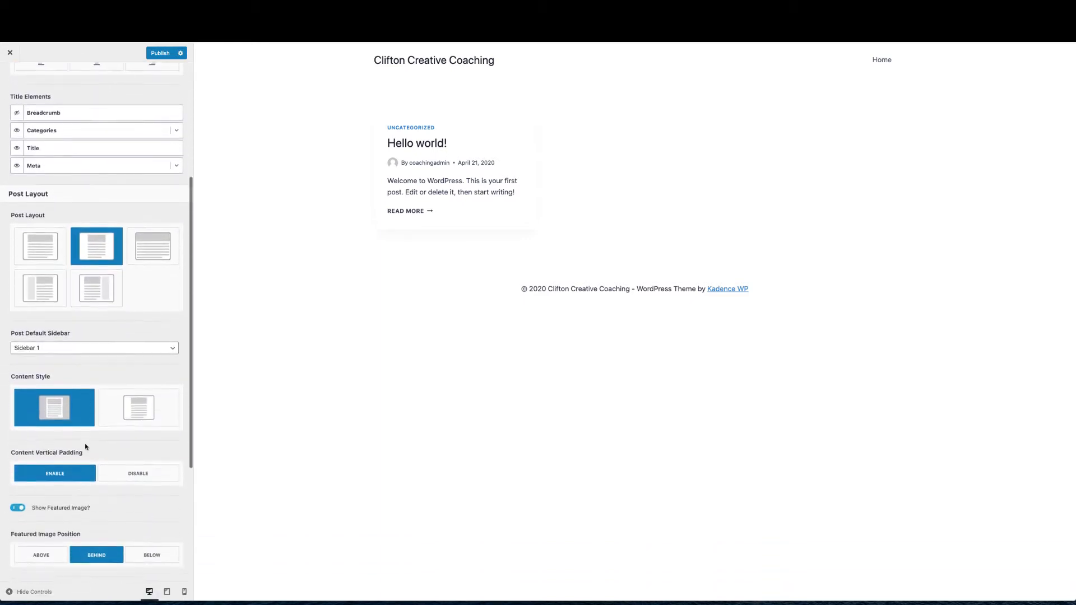
scroll(86, 447, "up", 6)
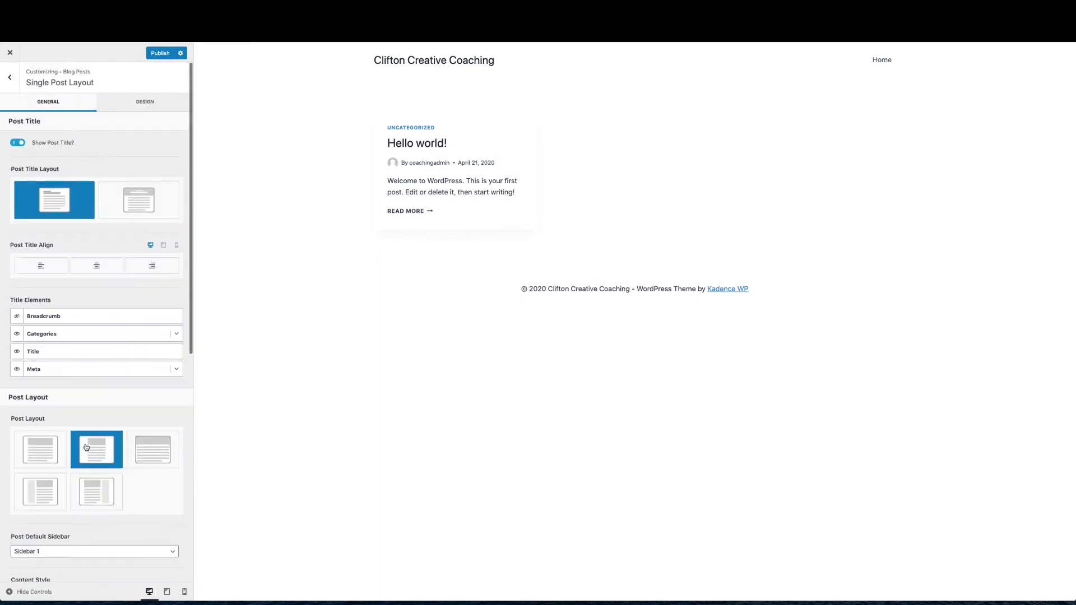
left_click(11, 79)
left_click(10, 77)
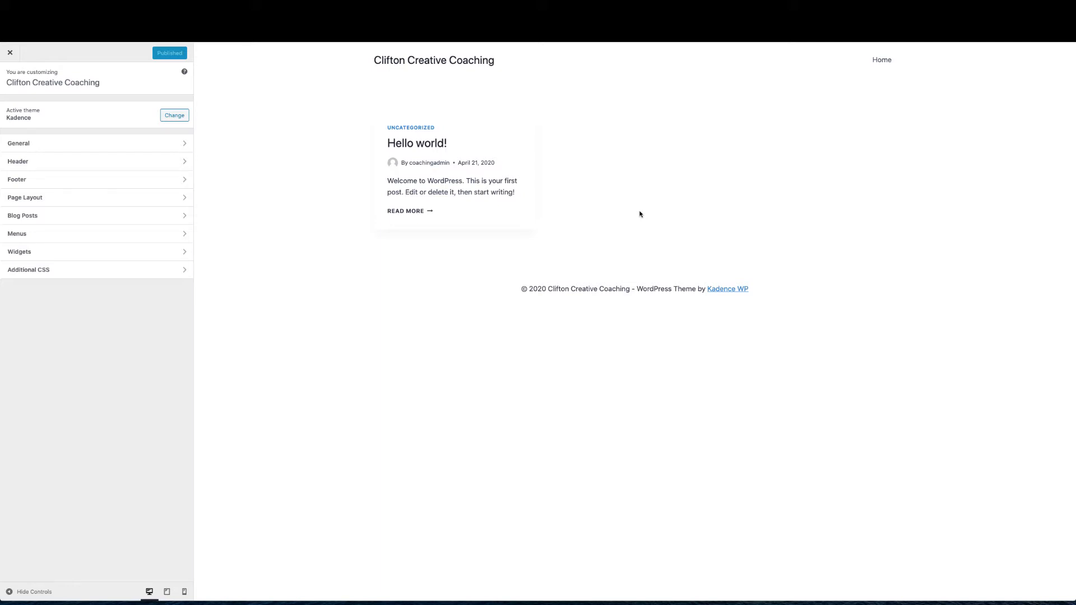
Close the Customizer to view the live Clifton Creative Coaching front page
left_click(9, 54)
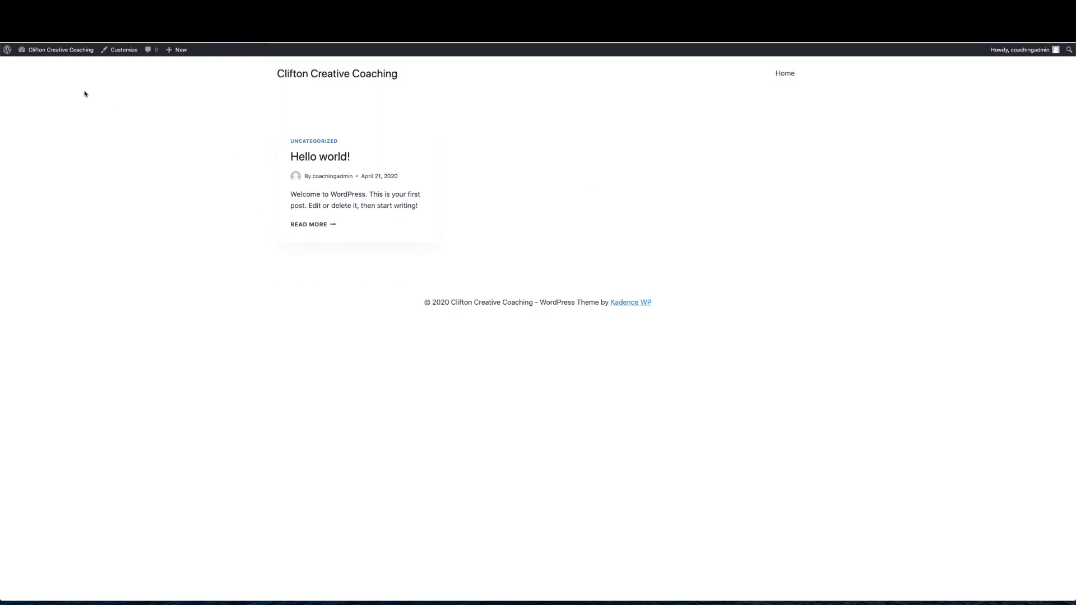
mouse_move(71, 57)
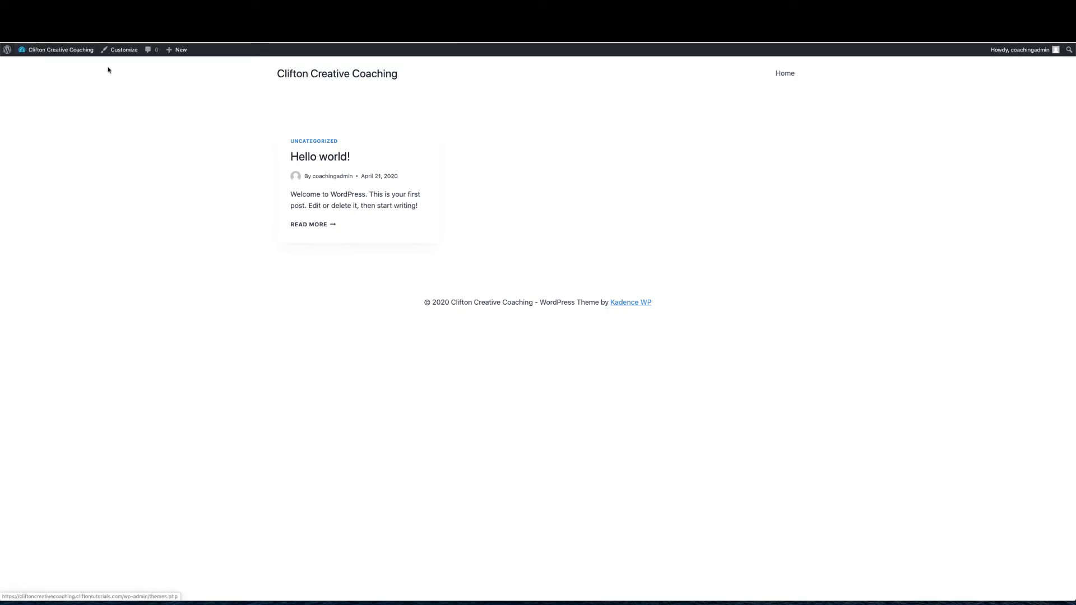
Search 'elementor' under Plugins > Add New, then install and activate Elementor Page Builder
left_click(33, 67)
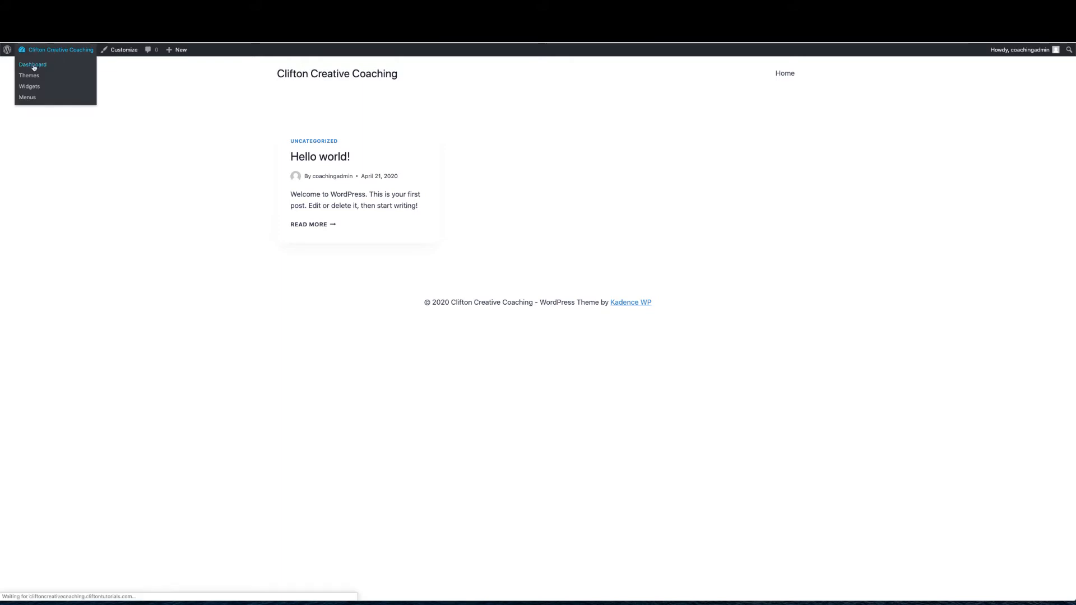
mouse_move(30, 196)
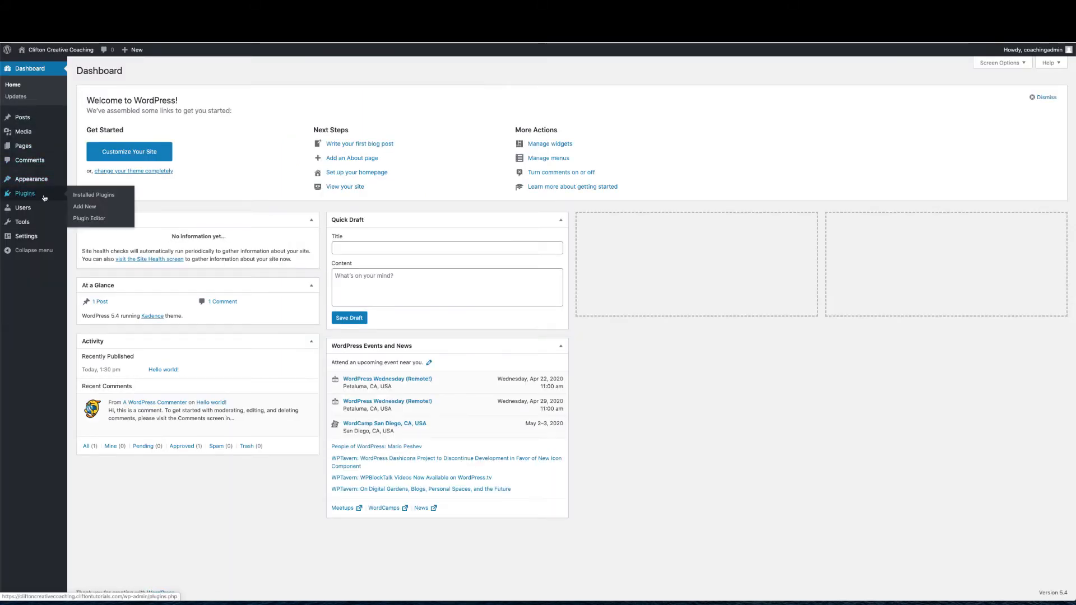
left_click(87, 209)
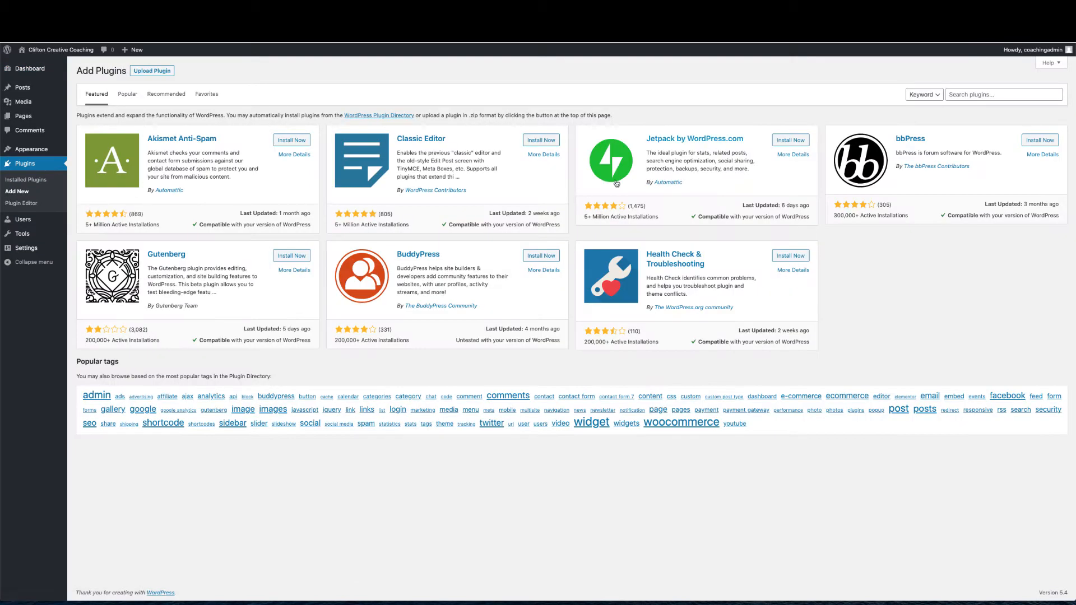
left_click(971, 94)
type("elemento")
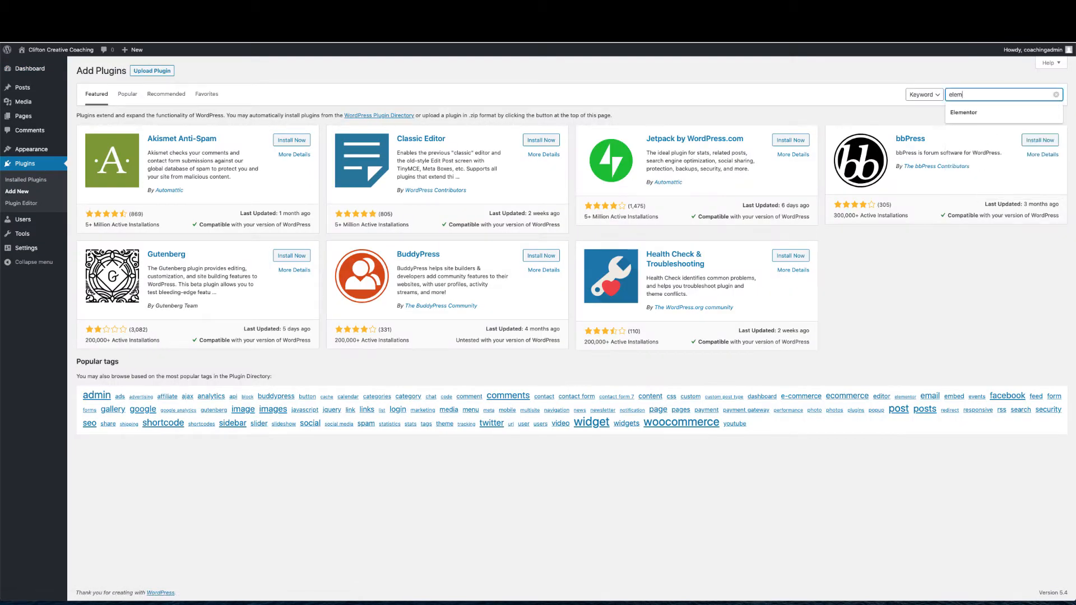
type("r")
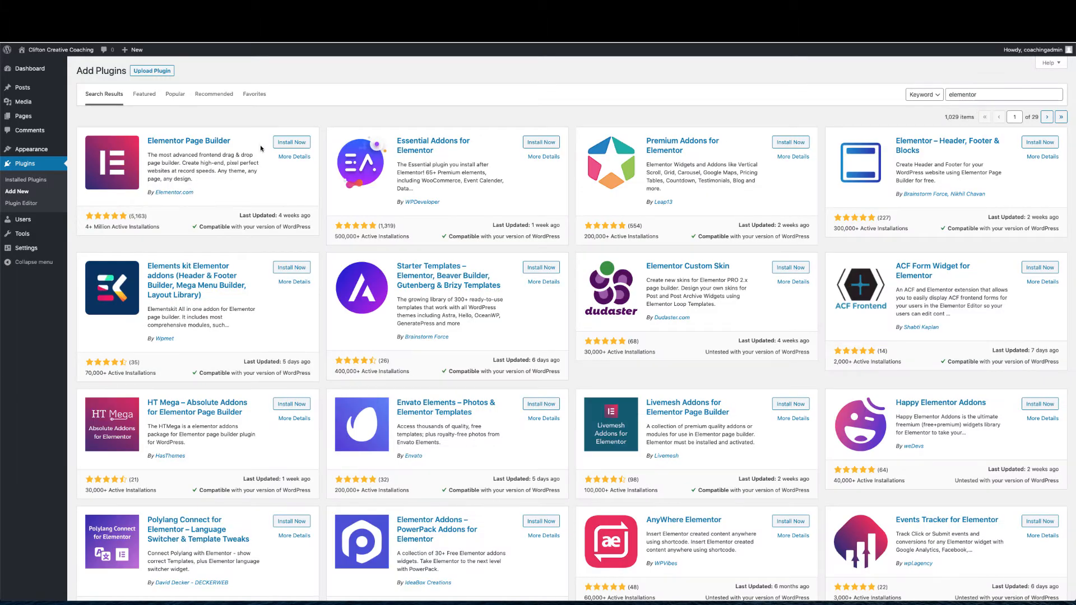
left_click(283, 144)
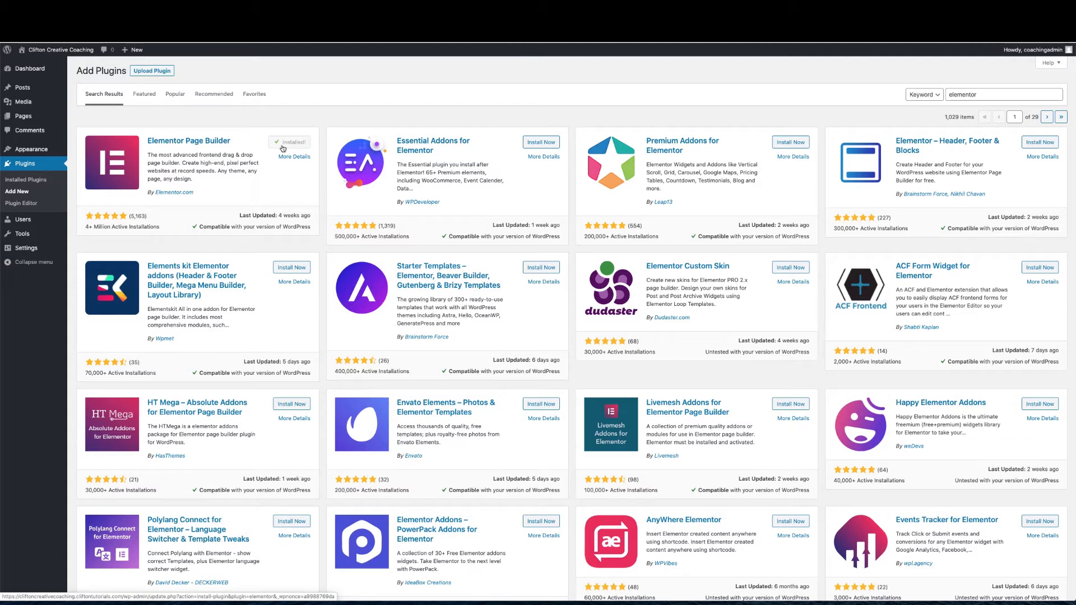
left_click(285, 145)
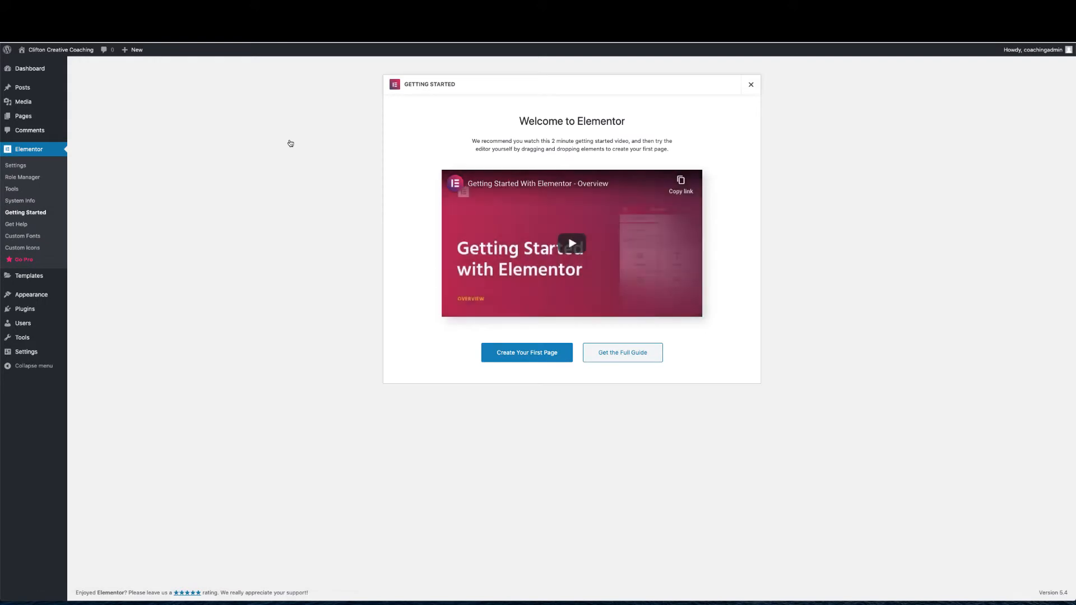
Dismiss the Elementor welcome screen and start a new page via Pages > Add New
left_click(753, 86)
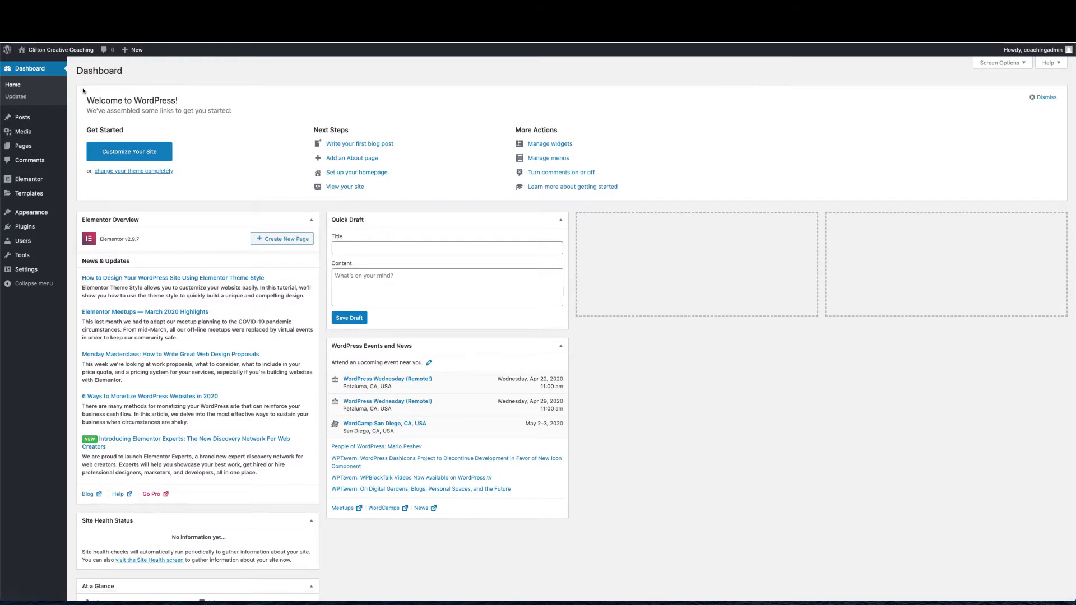
mouse_move(53, 53)
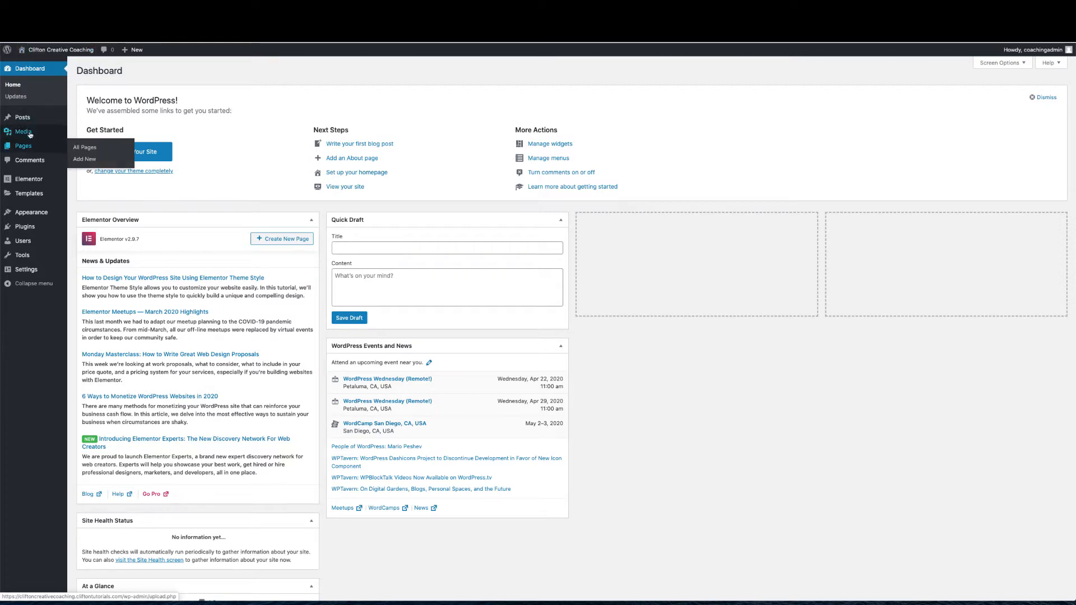
left_click(75, 149)
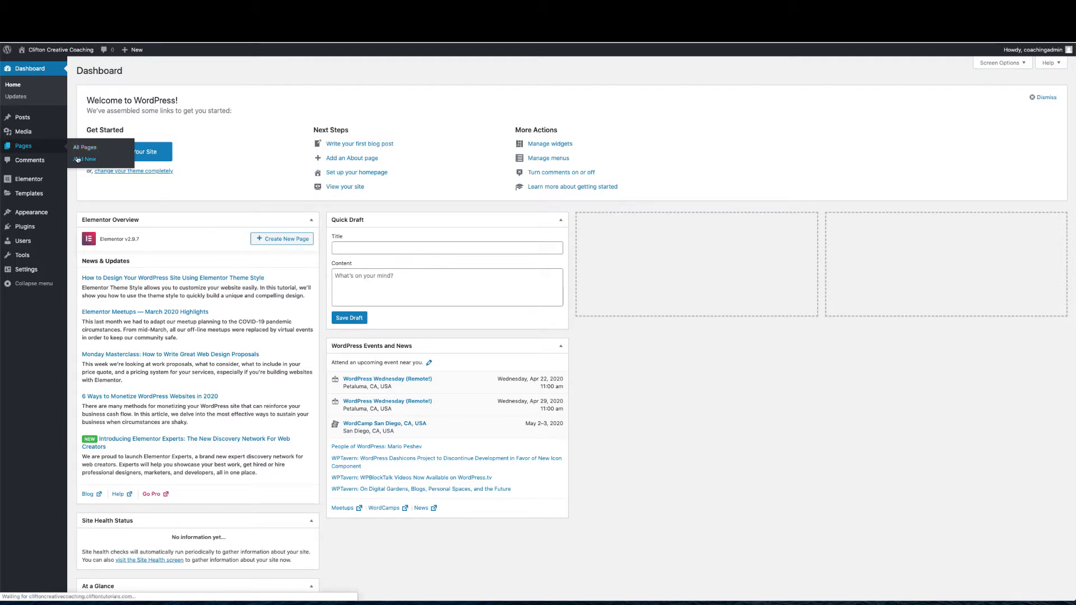
left_click(79, 159)
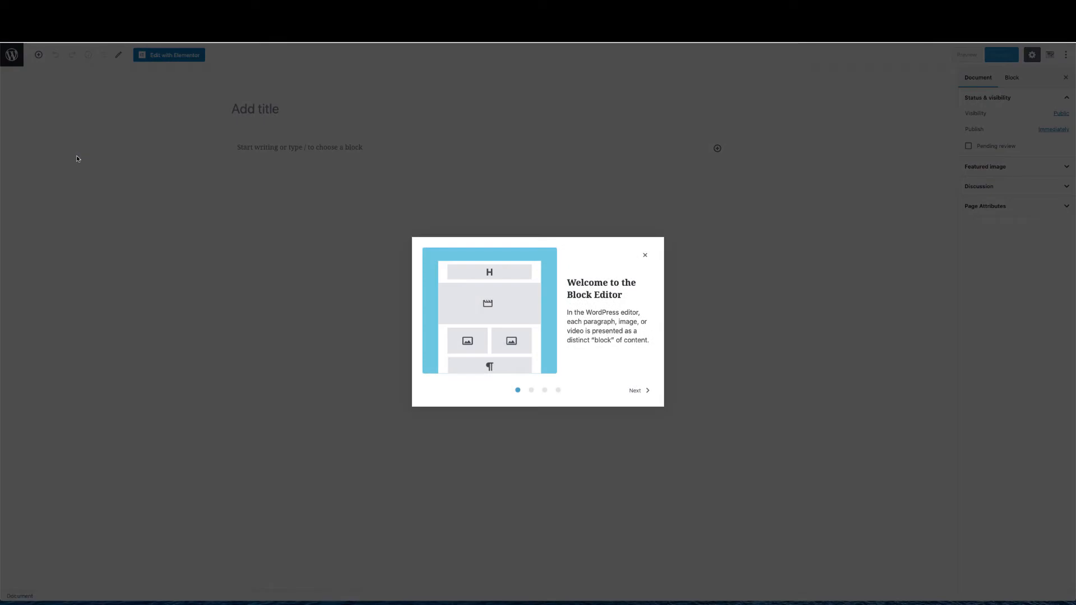
Title the new page 'Home Page' and set its template to Elementor Full Width
left_click(644, 256)
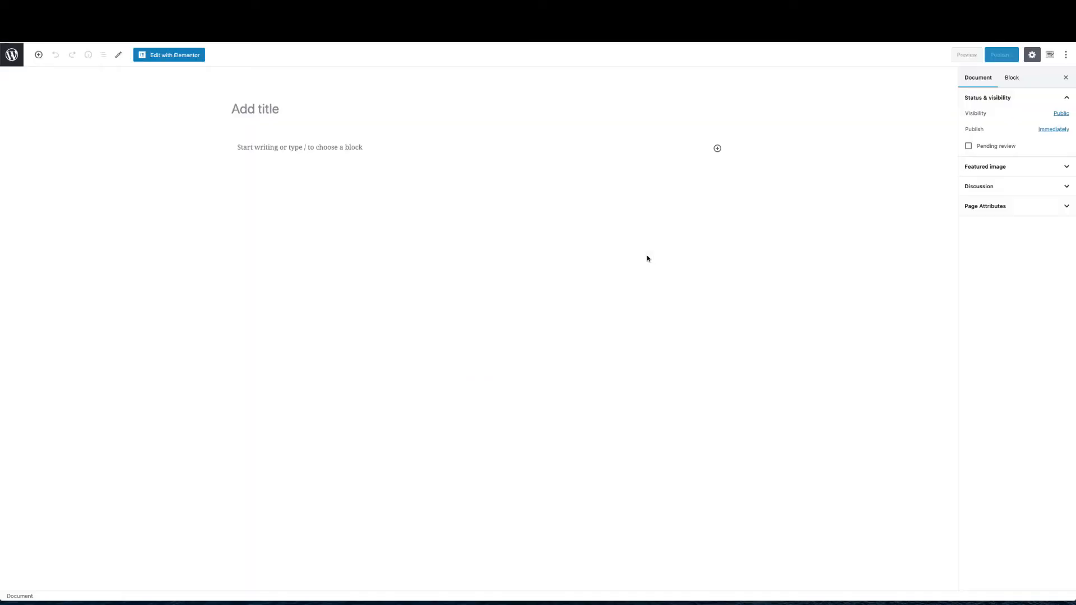
left_click(311, 104)
type("Home Page")
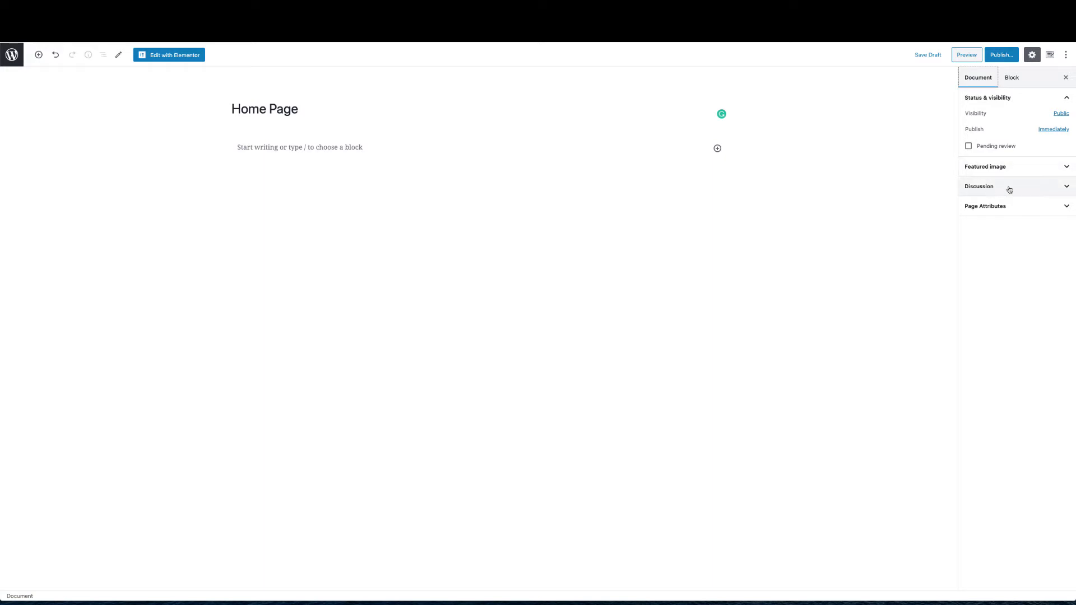
left_click(1006, 207)
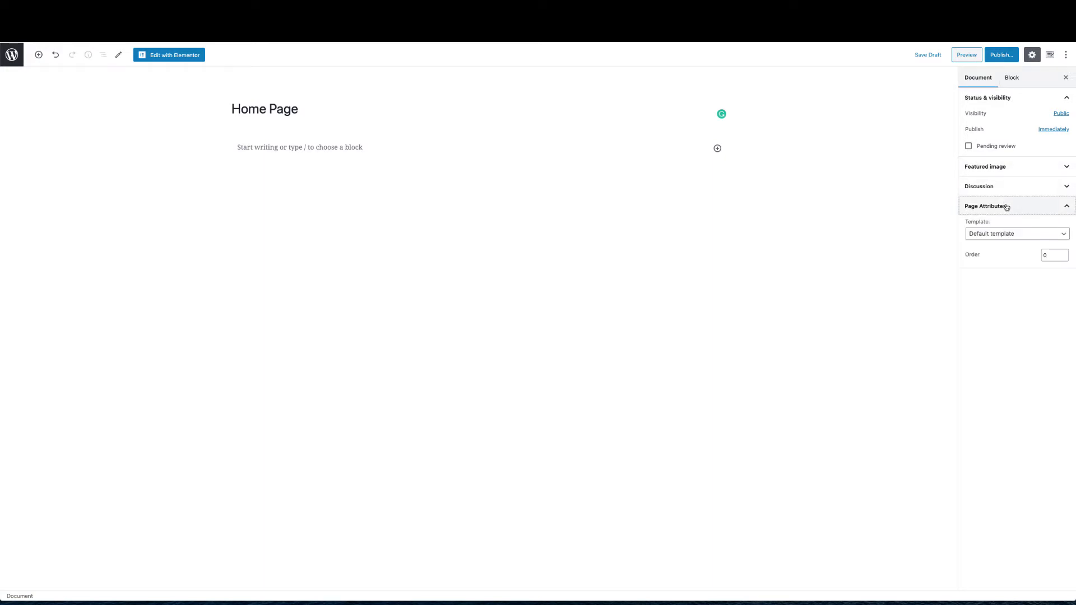
left_click(1004, 232)
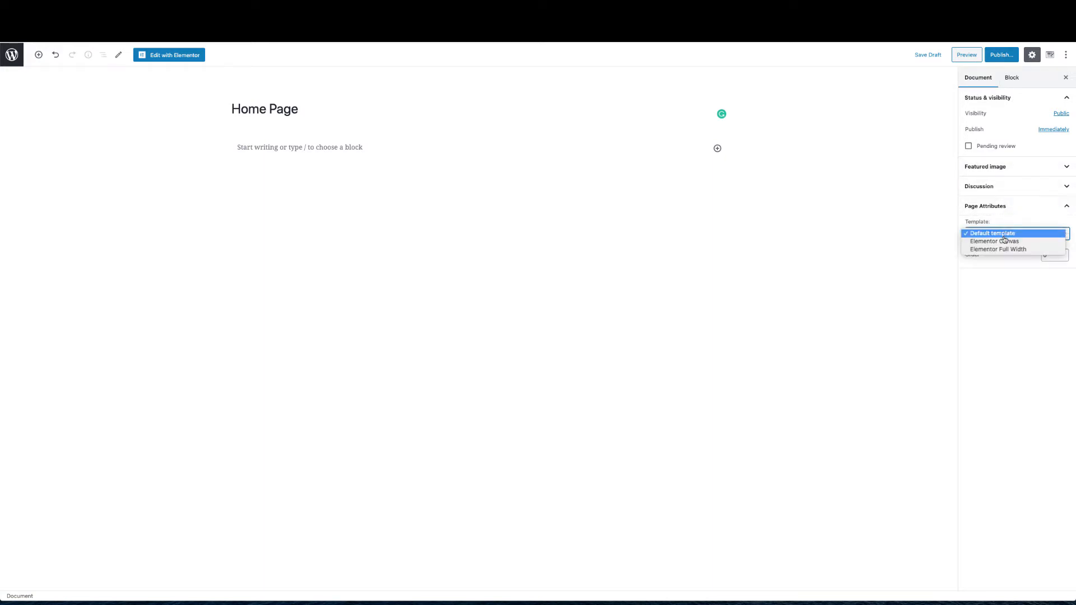
left_click(1004, 250)
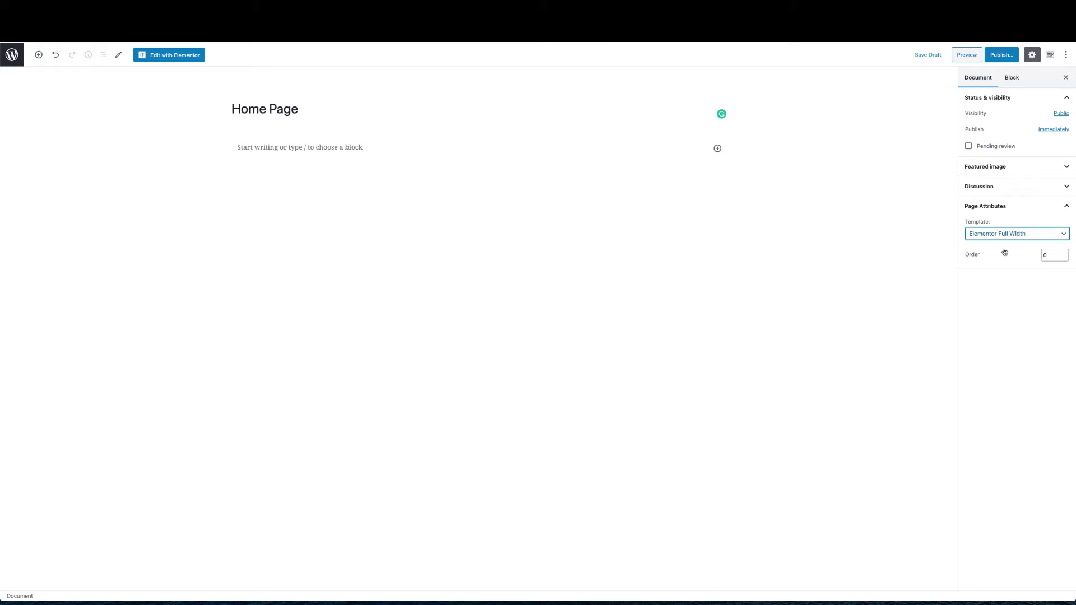
Publish the Home Page and open it in Elementor
left_click(998, 55)
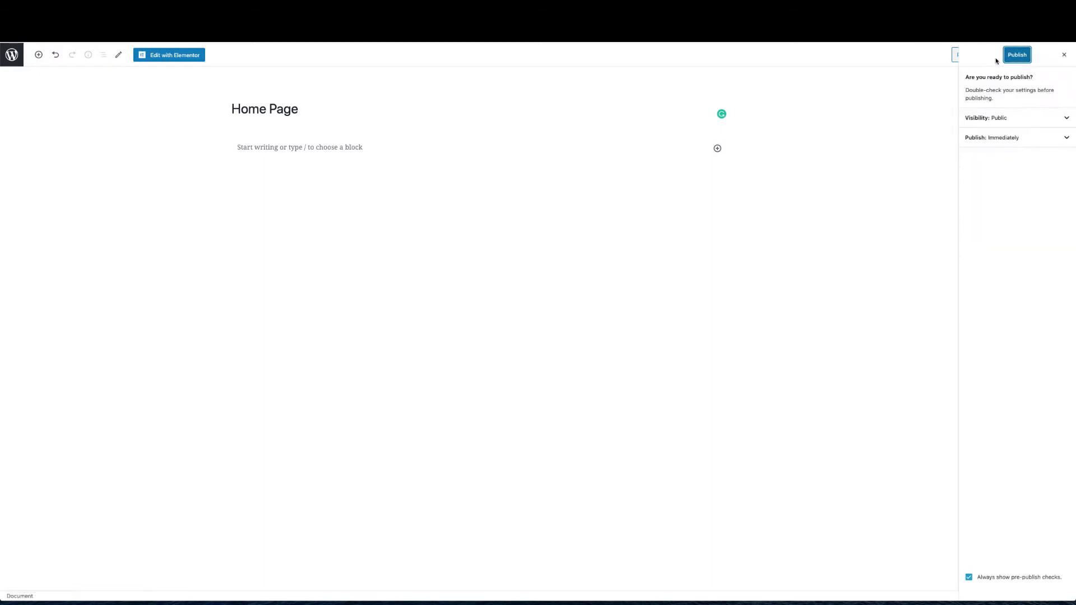
left_click(1007, 56)
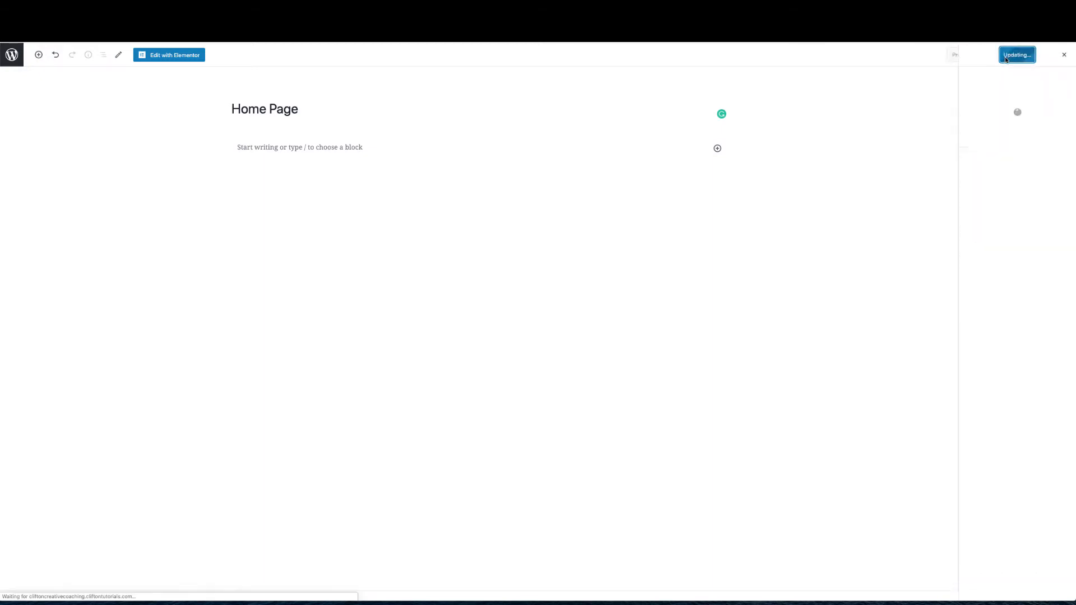
left_click(177, 60)
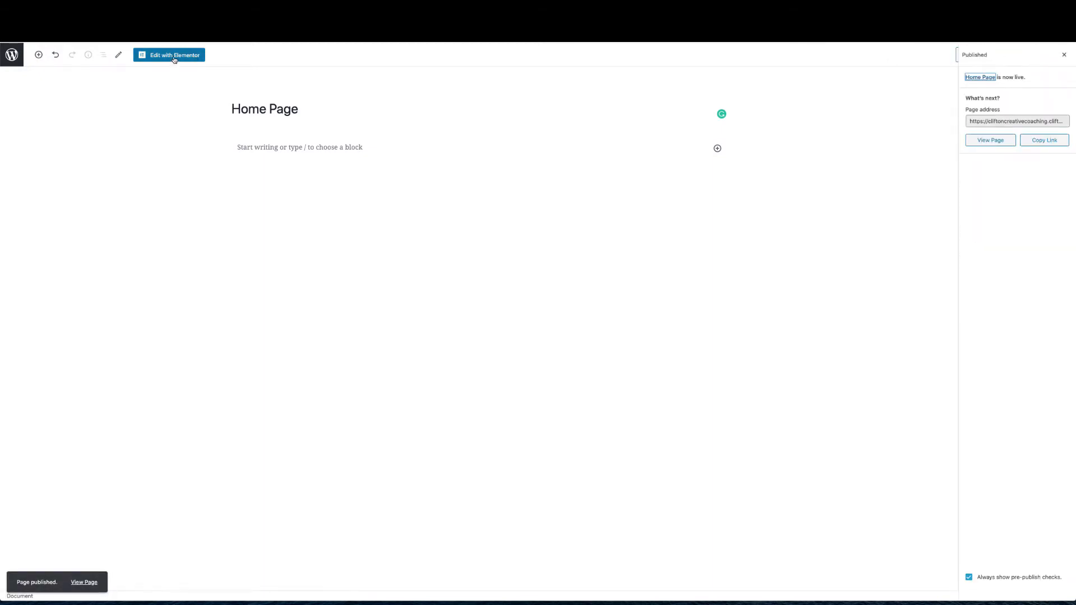
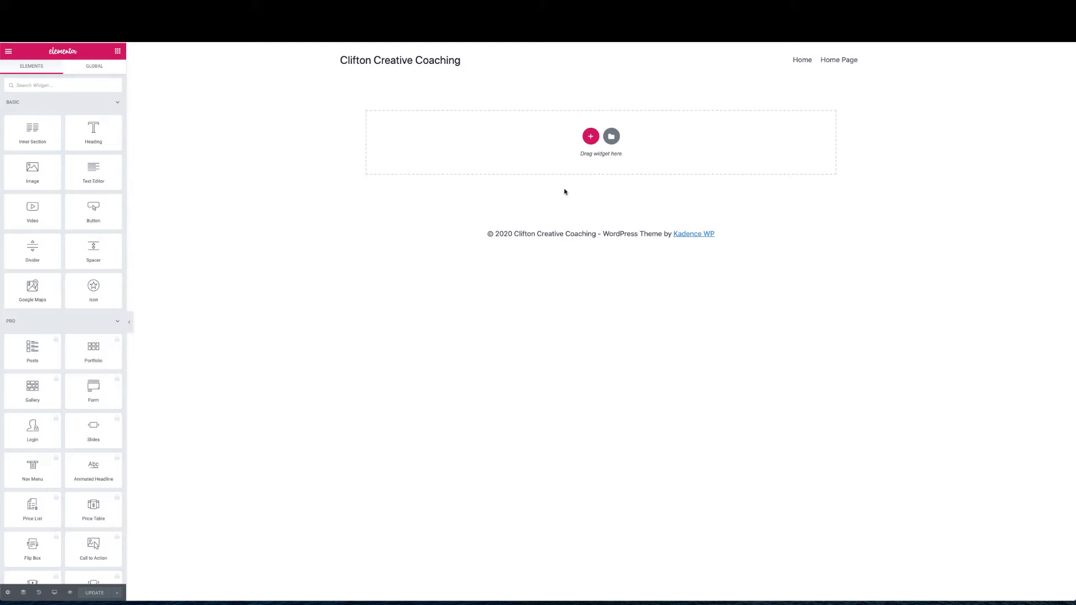
Start a column section, cancel the layout chooser, and toggle the Basic and Pro widget categories
left_click(590, 136)
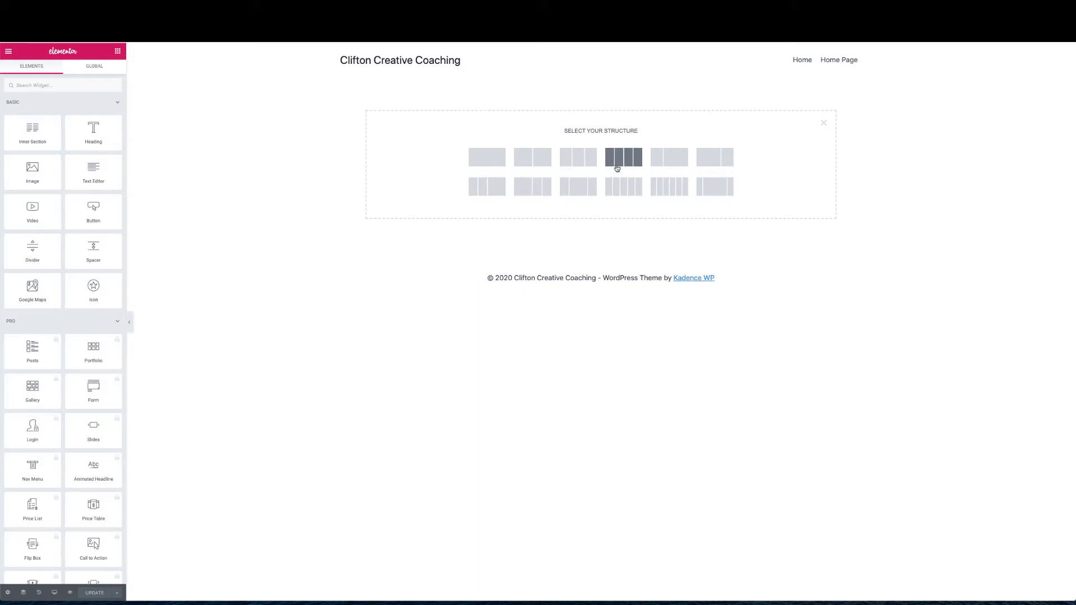
left_click(826, 123)
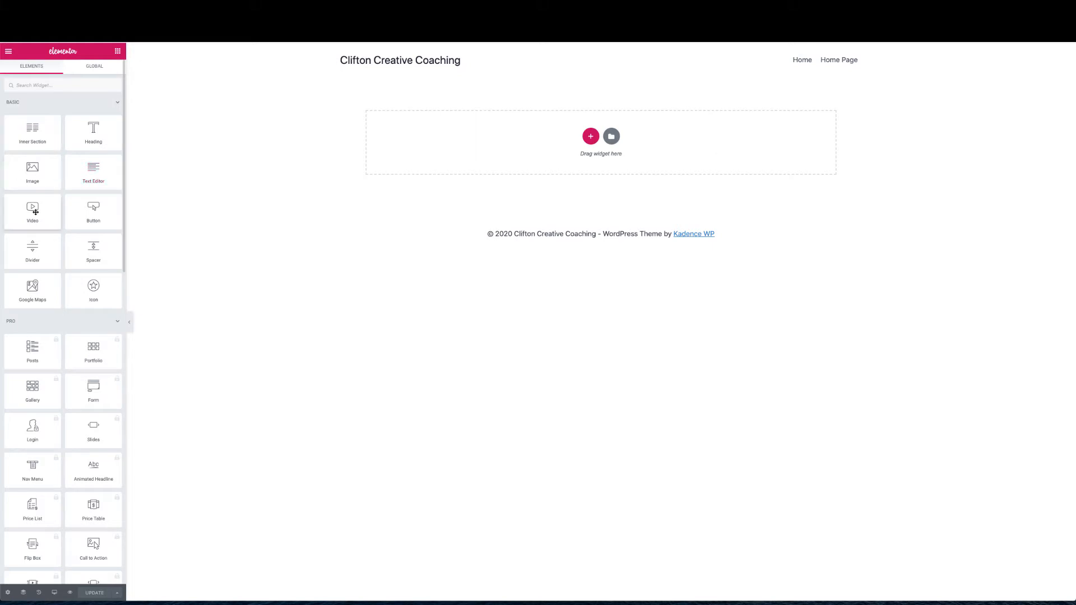
left_click(116, 102)
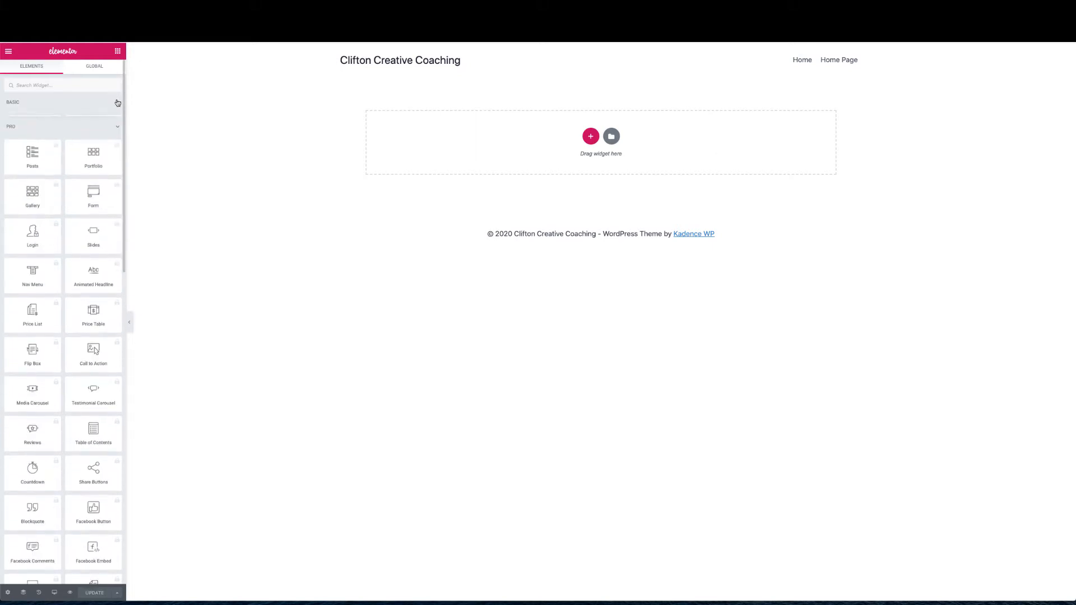
left_click(115, 124)
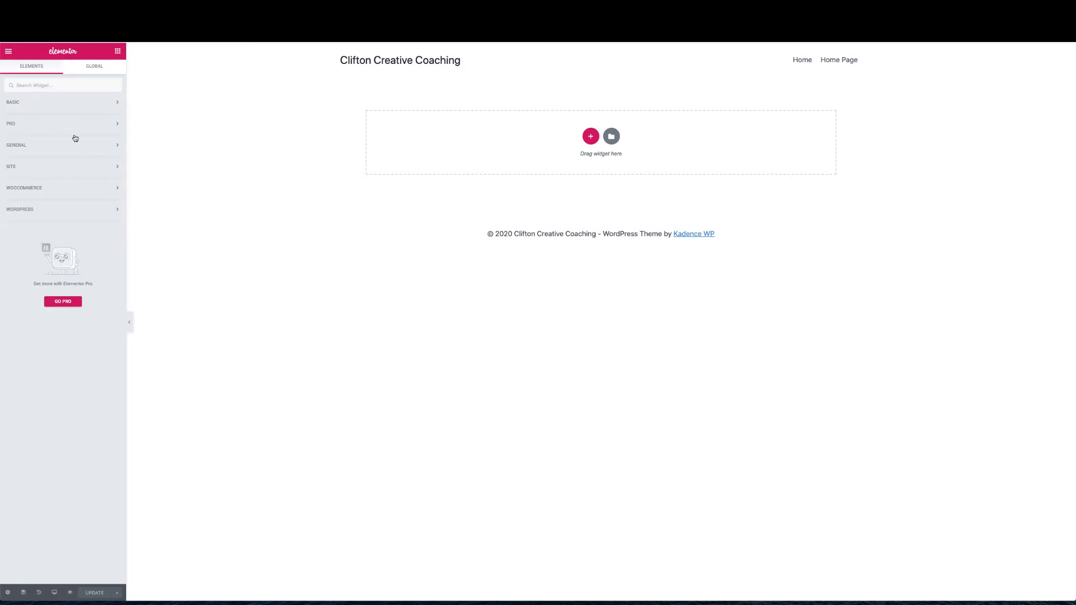
left_click(60, 104)
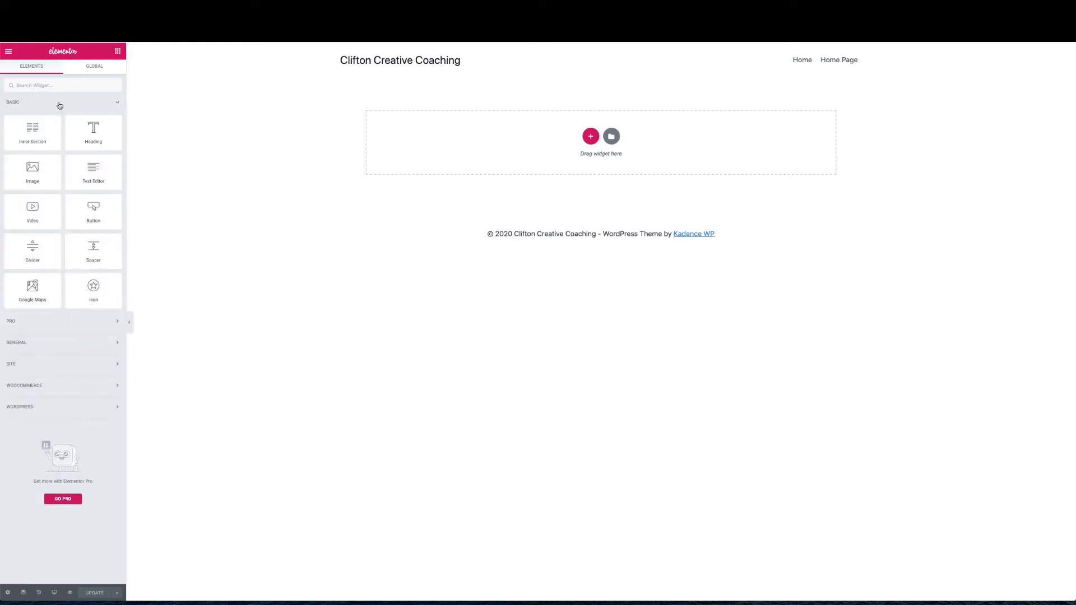
left_click(117, 105)
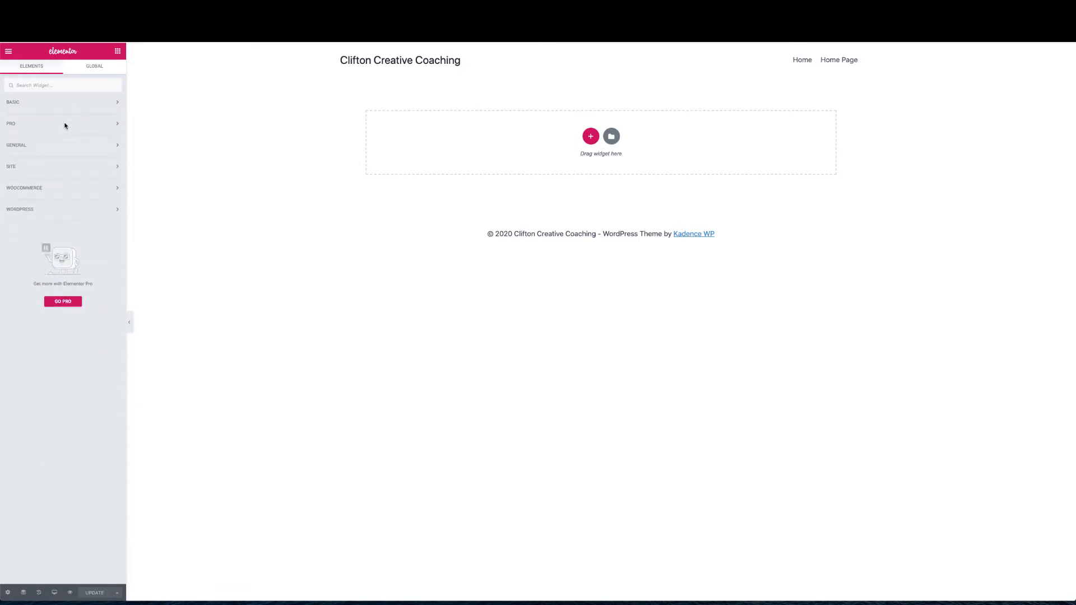
left_click(116, 123)
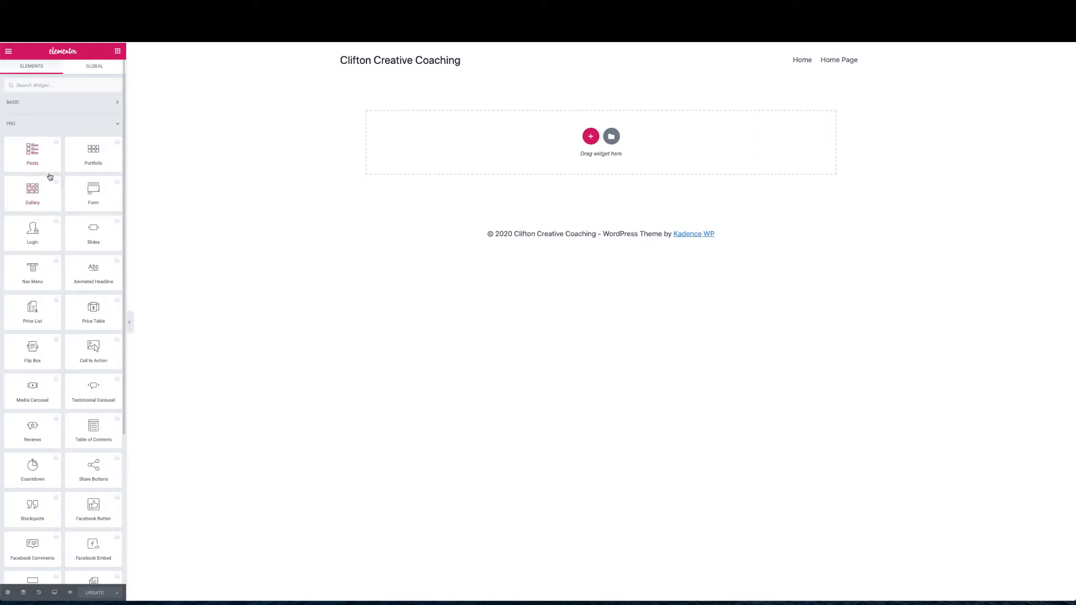
Browse the Pro, General and WordPress widget categories, collapsing each afterwards
scroll(20, 322, "down", 3)
scroll(20, 323, "up", 2)
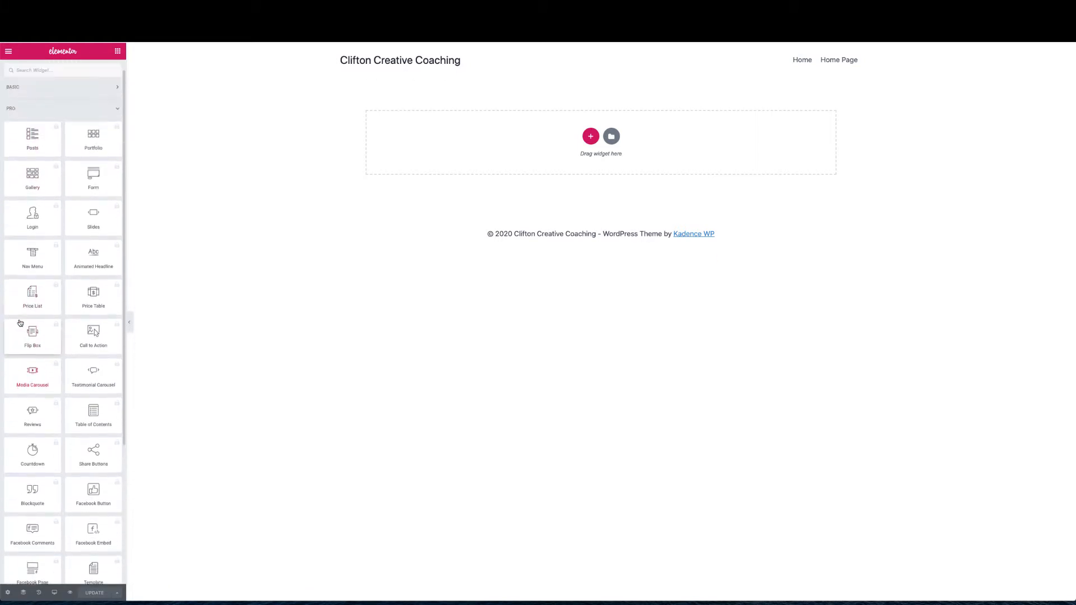
scroll(19, 323, "up", 1)
left_click(115, 128)
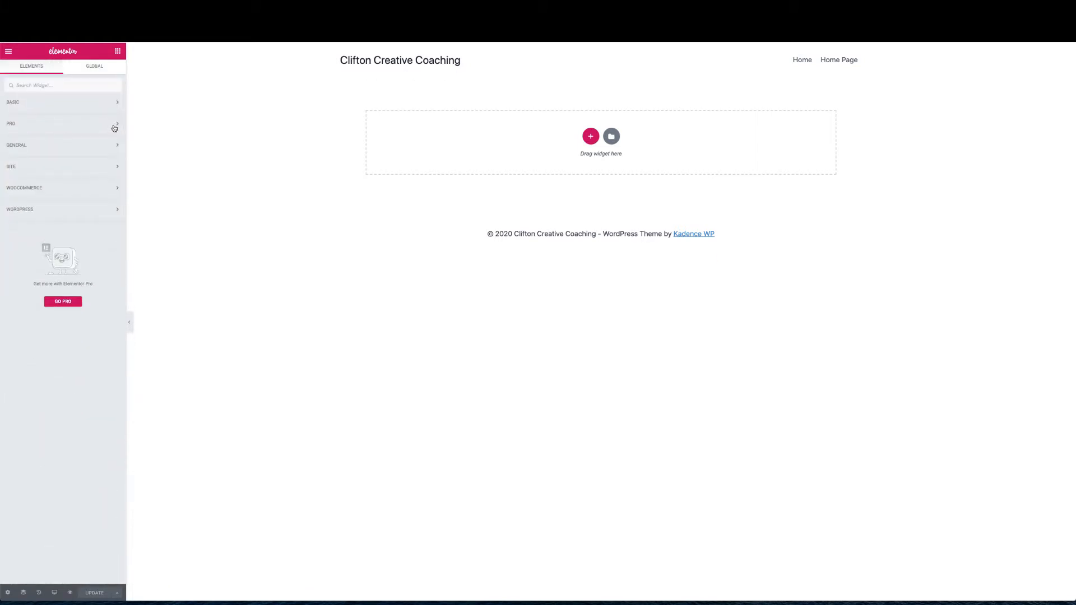
left_click(117, 145)
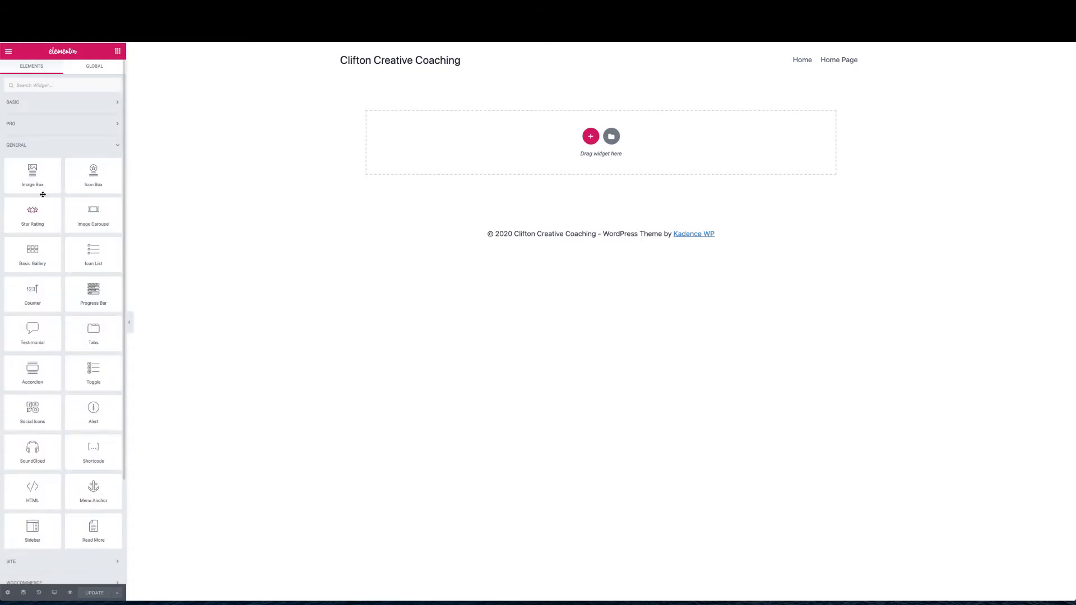
scroll(50, 390, "down", 1)
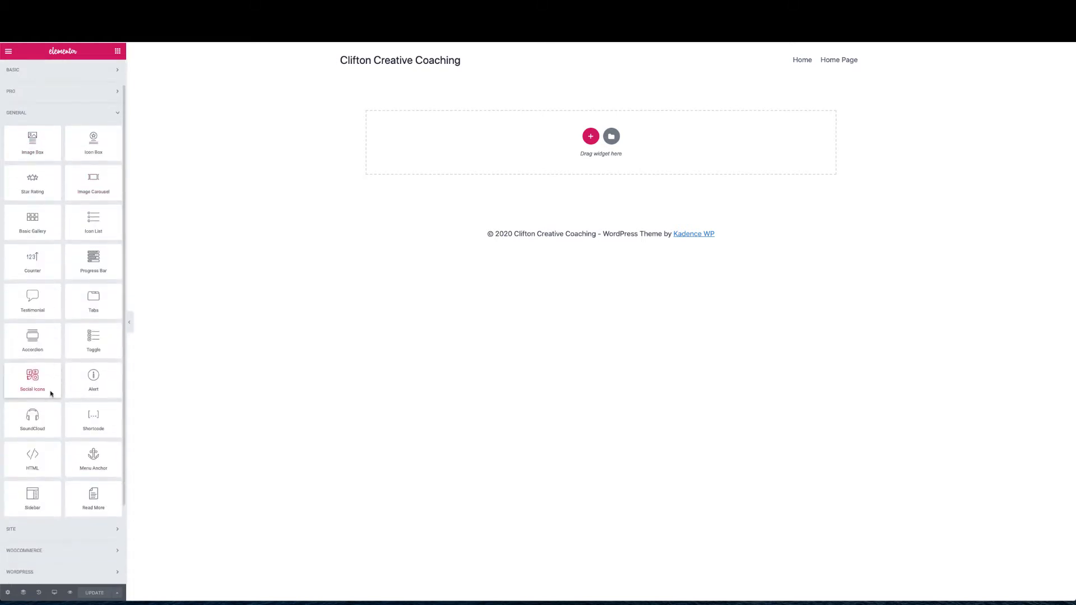
scroll(50, 393, "down", 1)
scroll(49, 393, "up", 2)
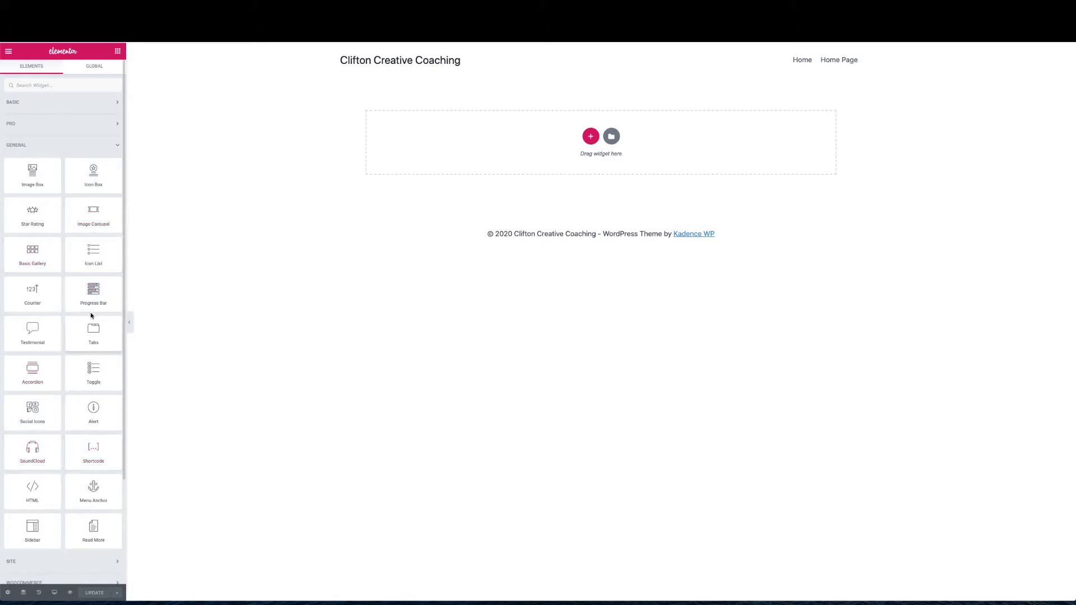
left_click(116, 147)
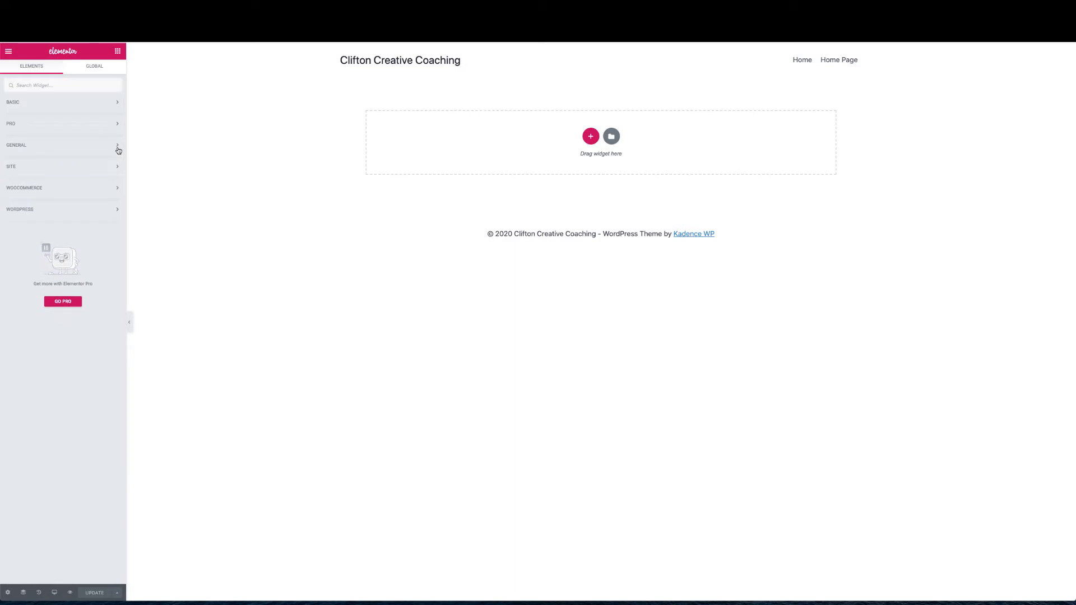
left_click(113, 211)
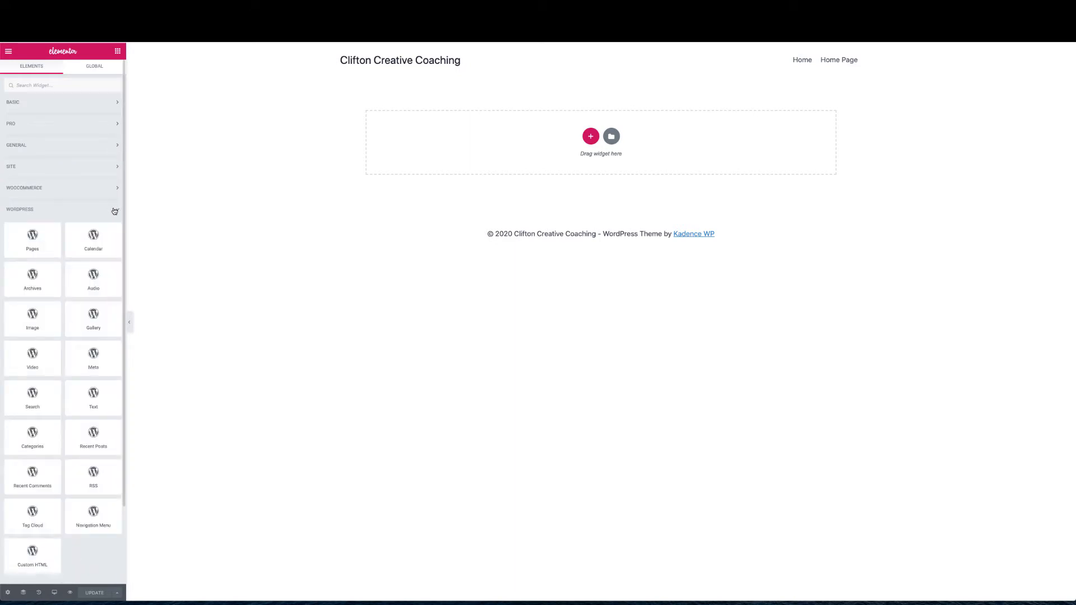
left_click(114, 210)
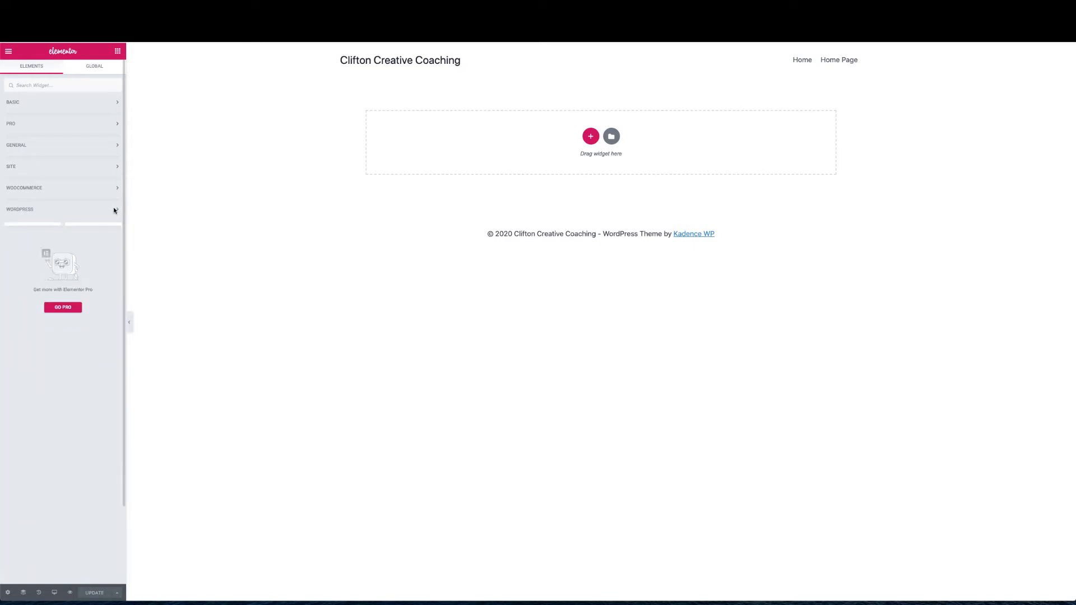
Browse the Site, WooCommerce, Basic and General categories, leaving every category collapsed
left_click(117, 166)
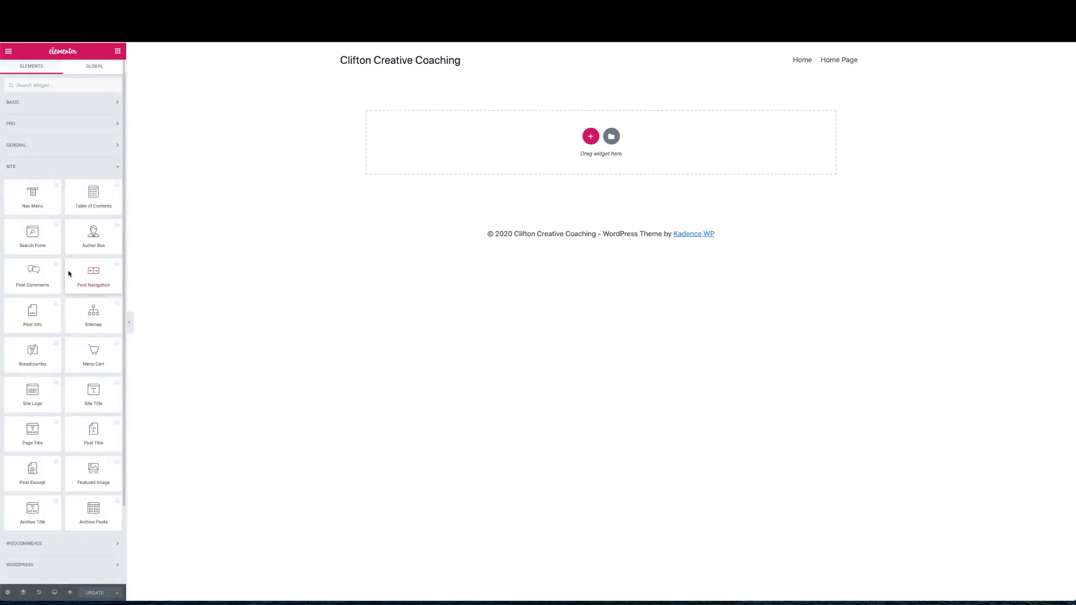
left_click(112, 170)
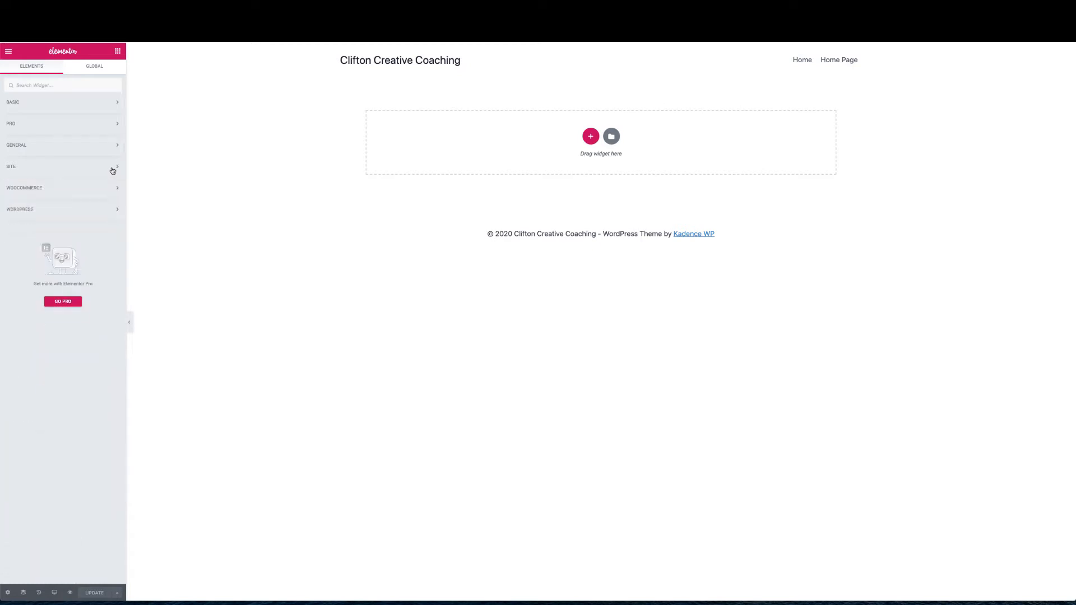
left_click(114, 188)
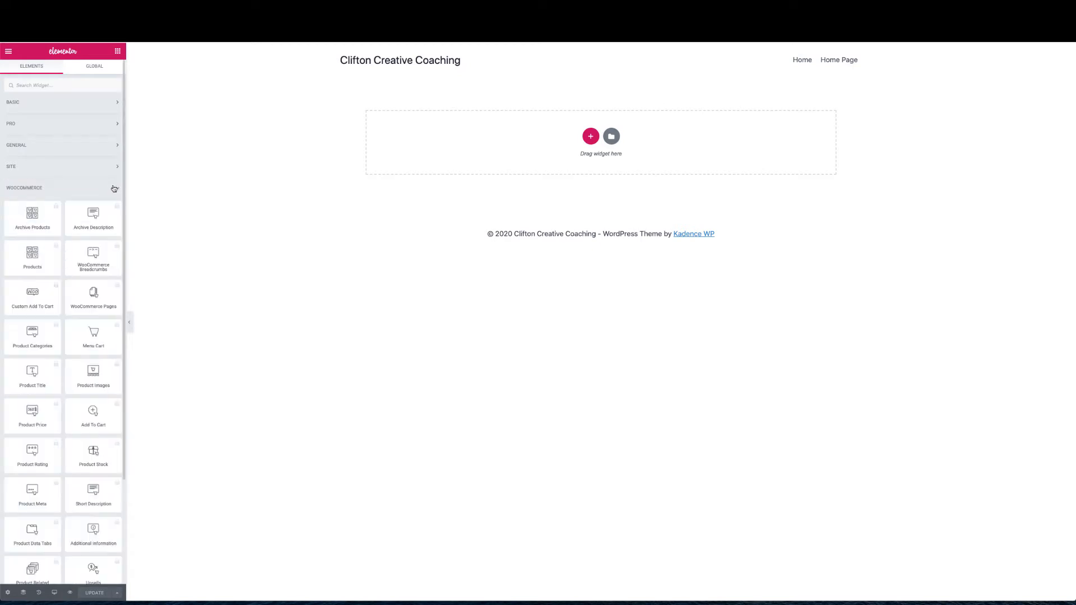
scroll(77, 307, "down", 3)
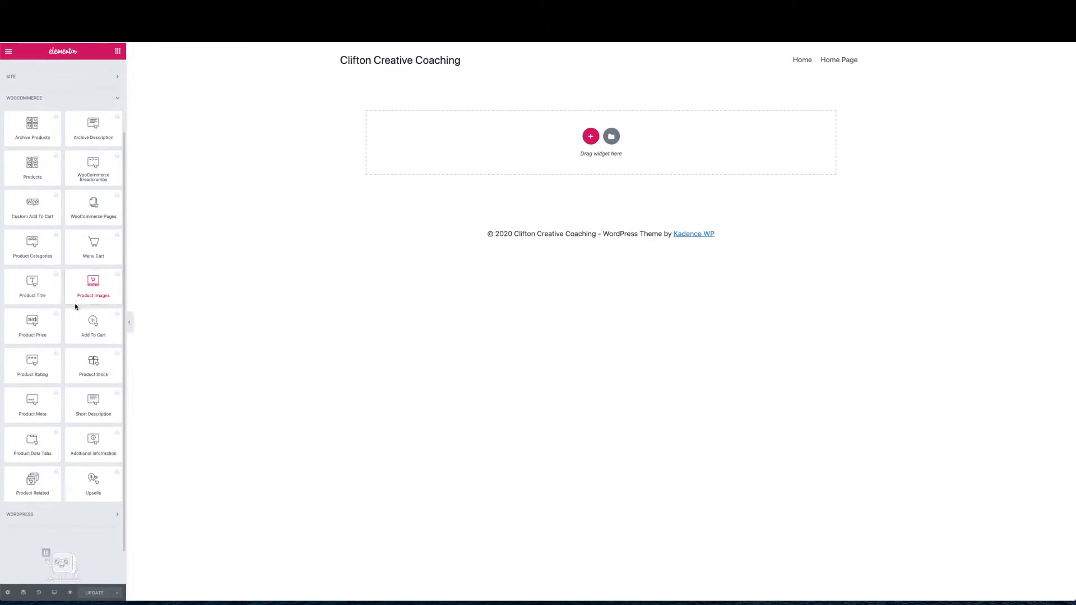
scroll(76, 306, "up", 3)
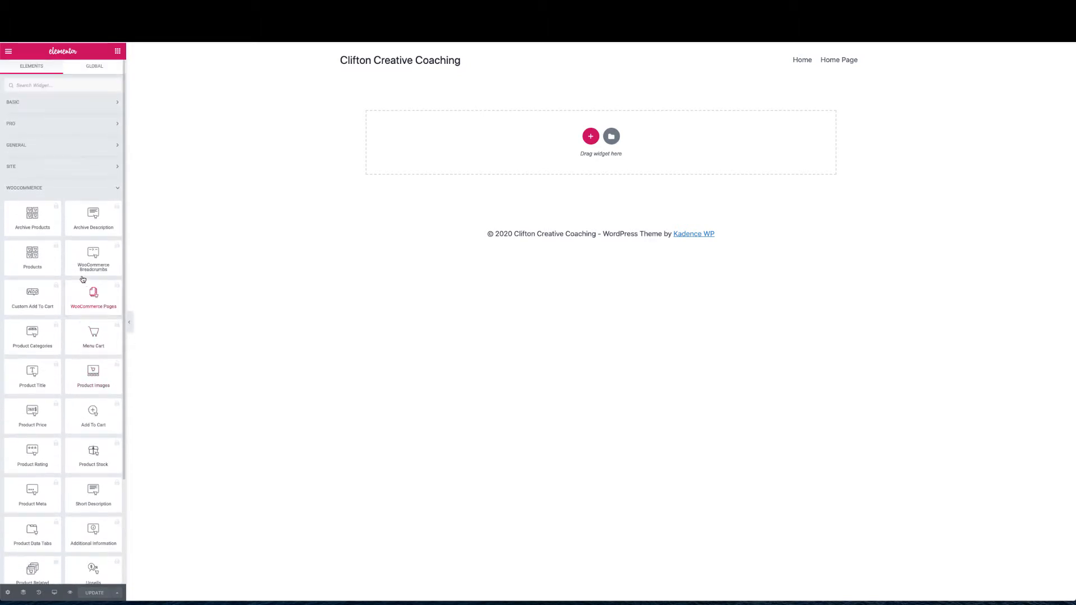
left_click(117, 191)
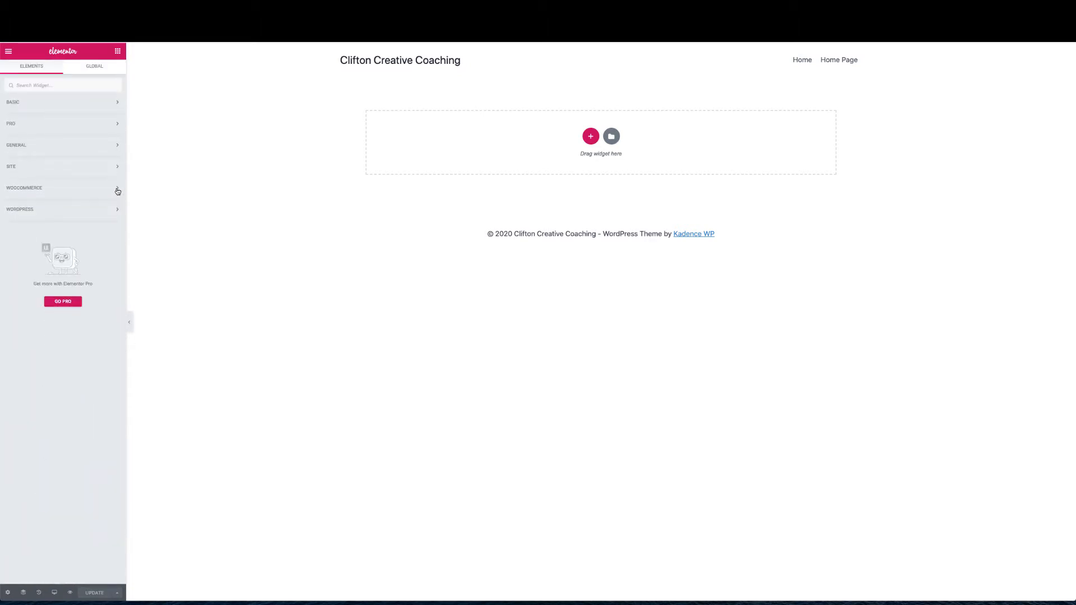
left_click(118, 106)
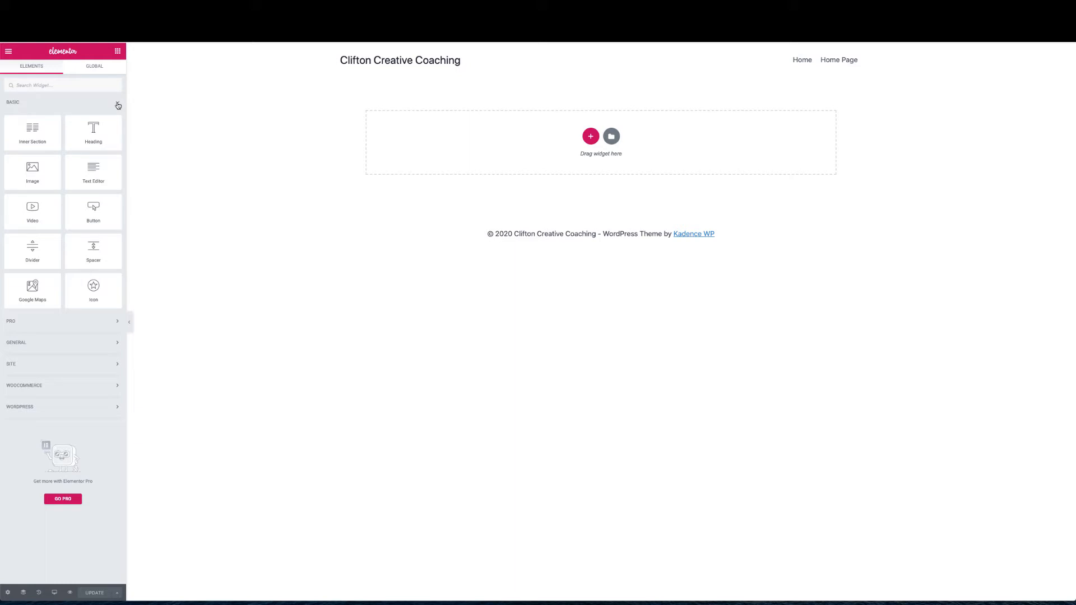
left_click(118, 106)
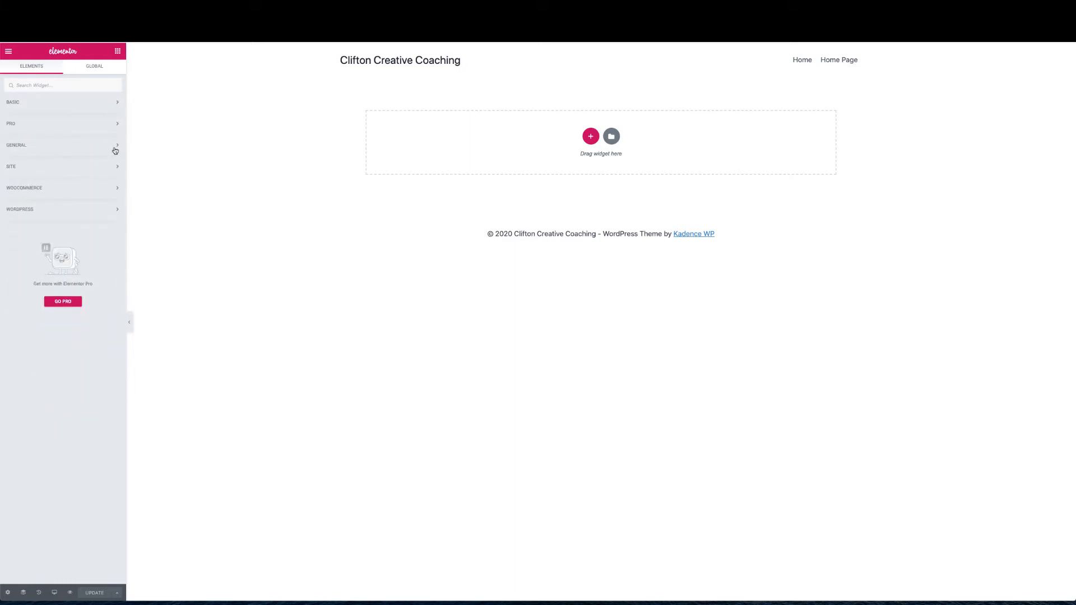
left_click(116, 146)
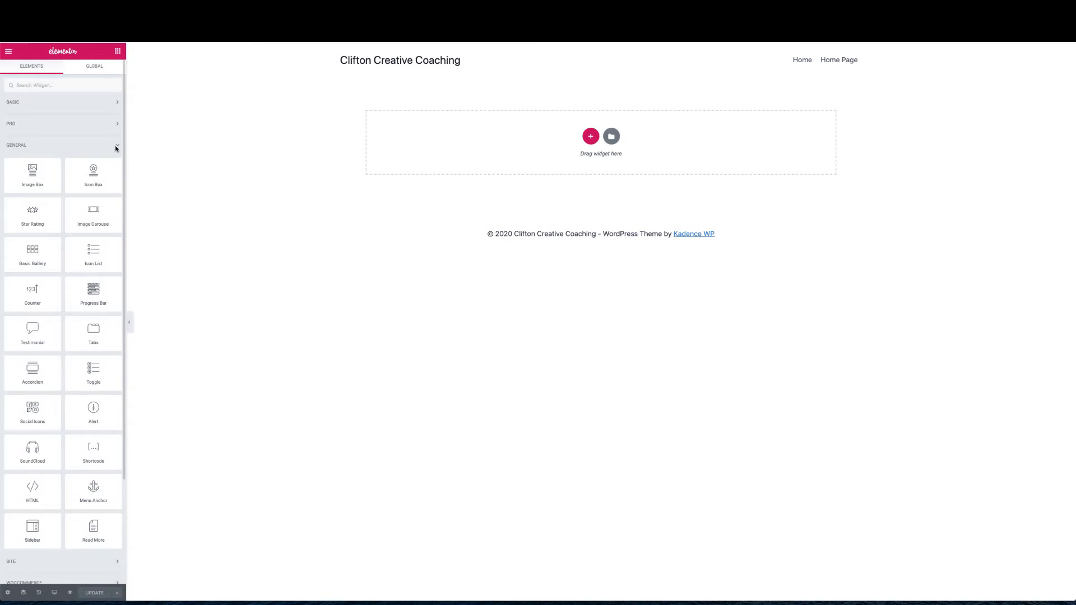
left_click(116, 146)
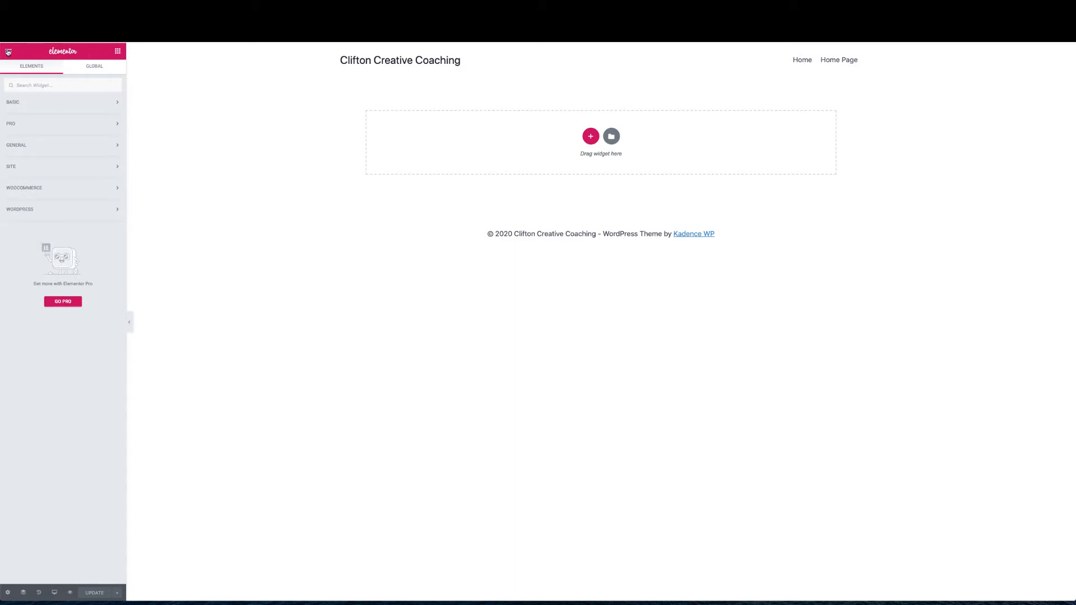
Exit Elementor to the dashboard and return to the Pages list showing Home Page
left_click(8, 52)
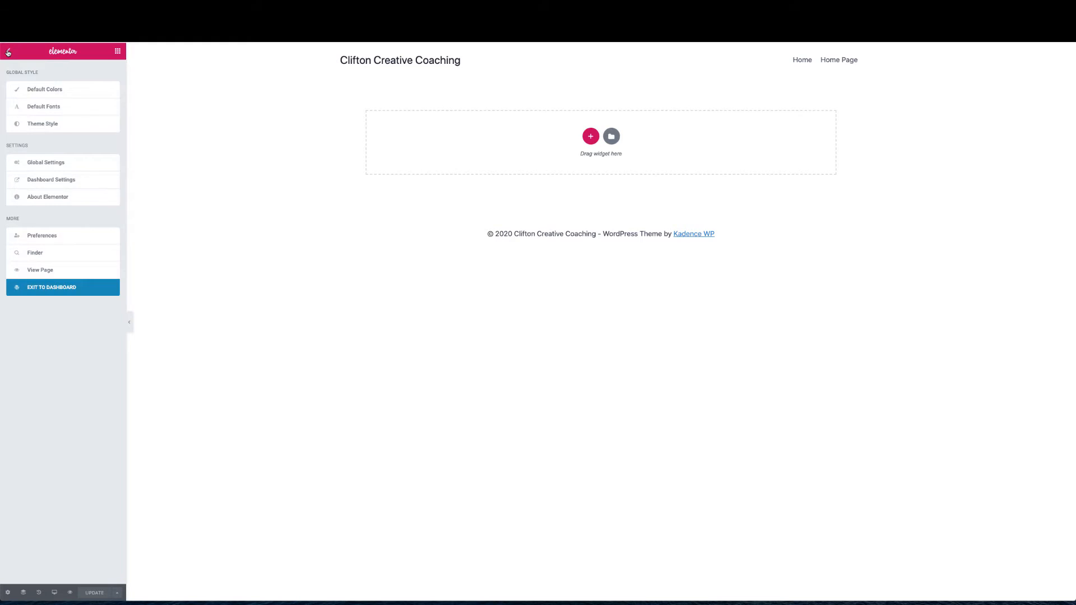
left_click(47, 291)
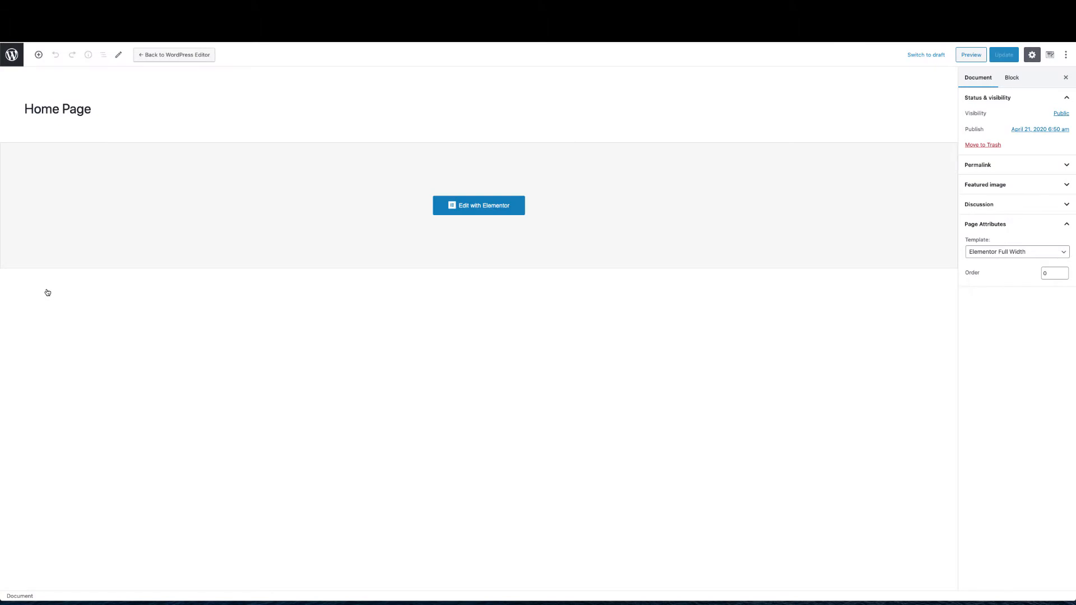
left_click(16, 58)
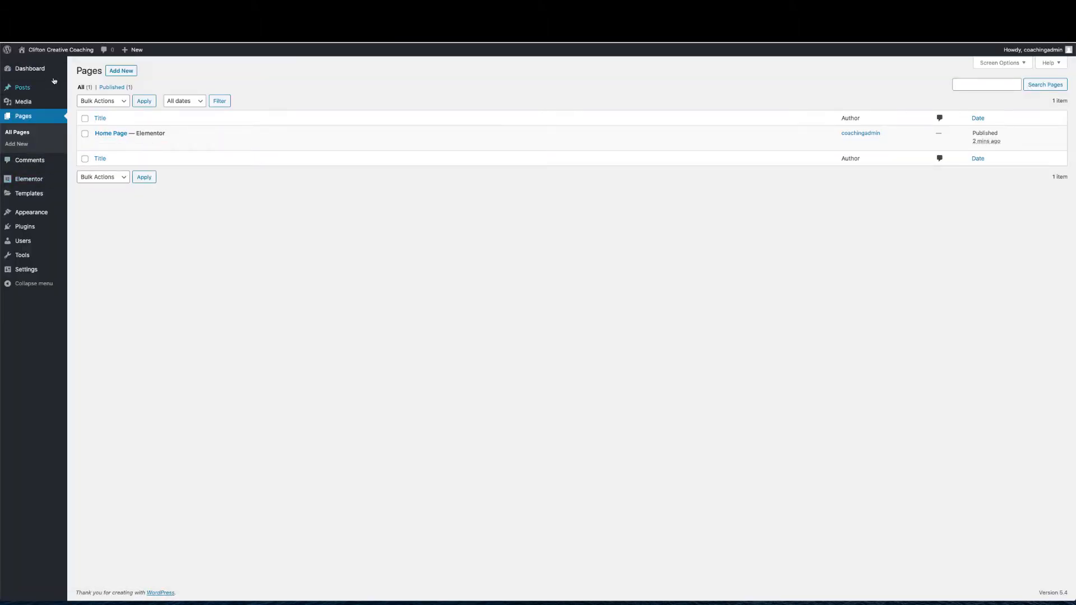
mouse_move(26, 189)
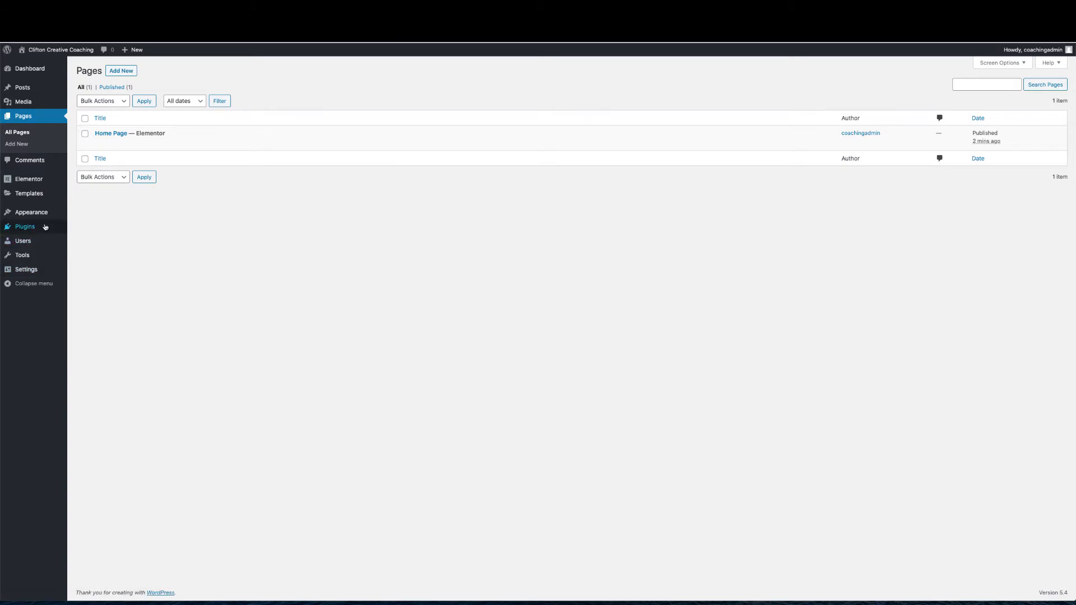
mouse_move(54, 226)
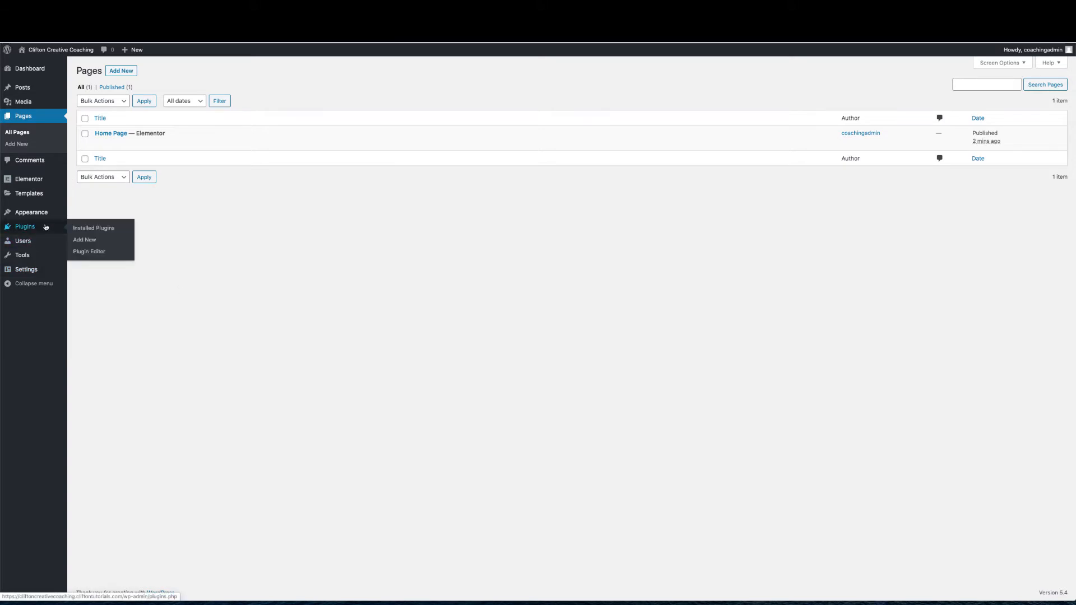
Search Plugins > Add New for 'Elementor' and scroll through the results
left_click(94, 228)
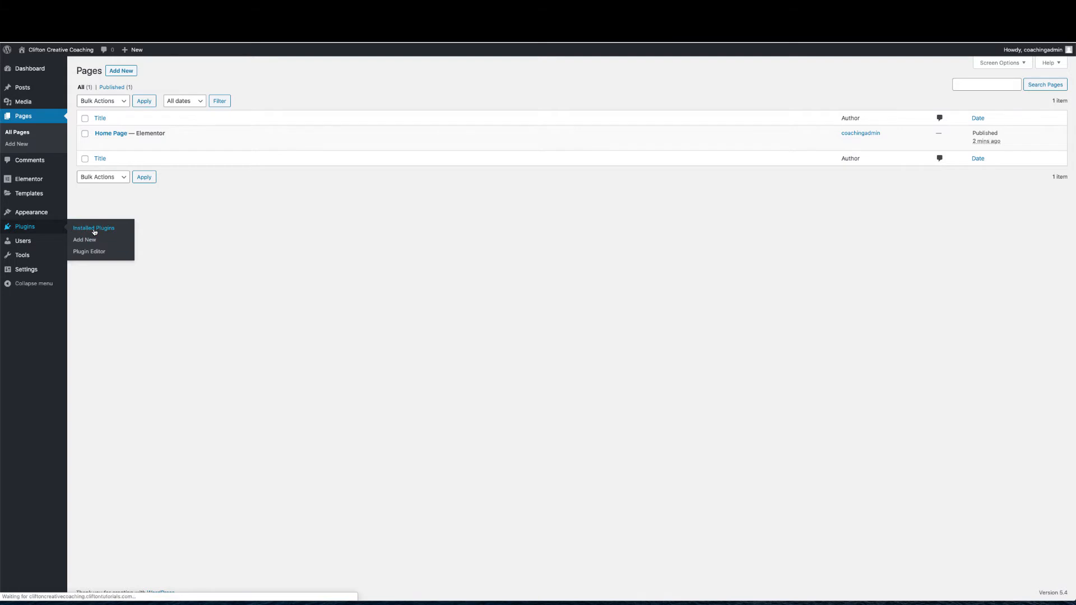
left_click(131, 72)
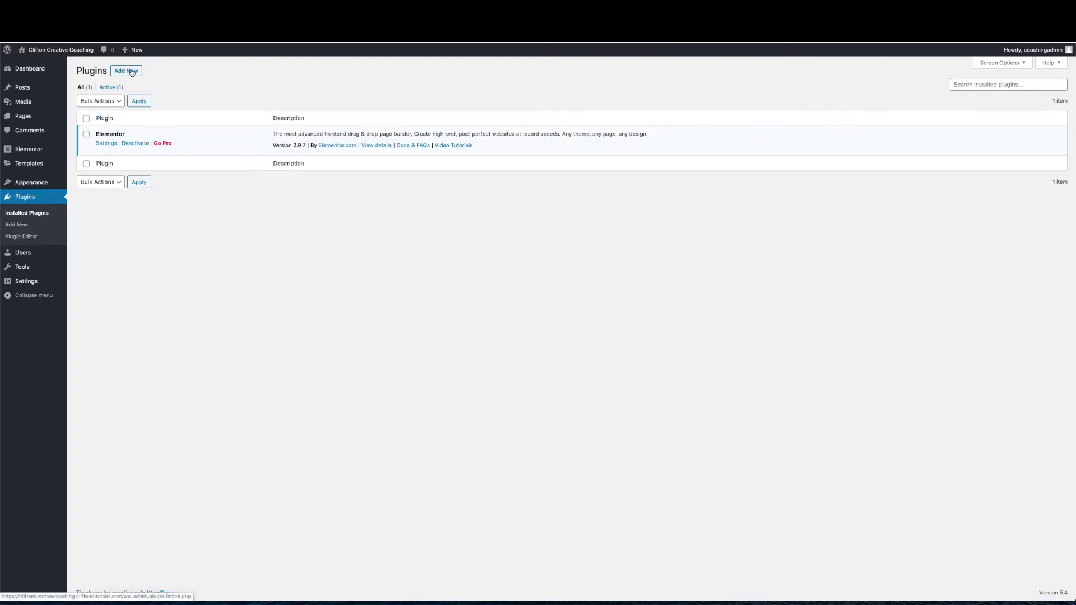
left_click(988, 96)
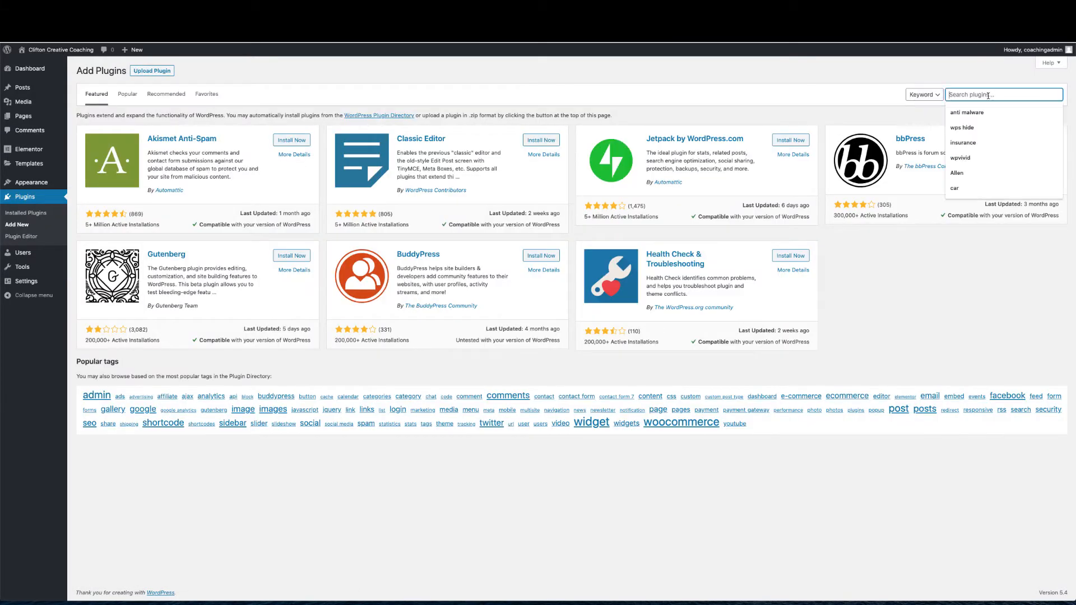
type("Elemen")
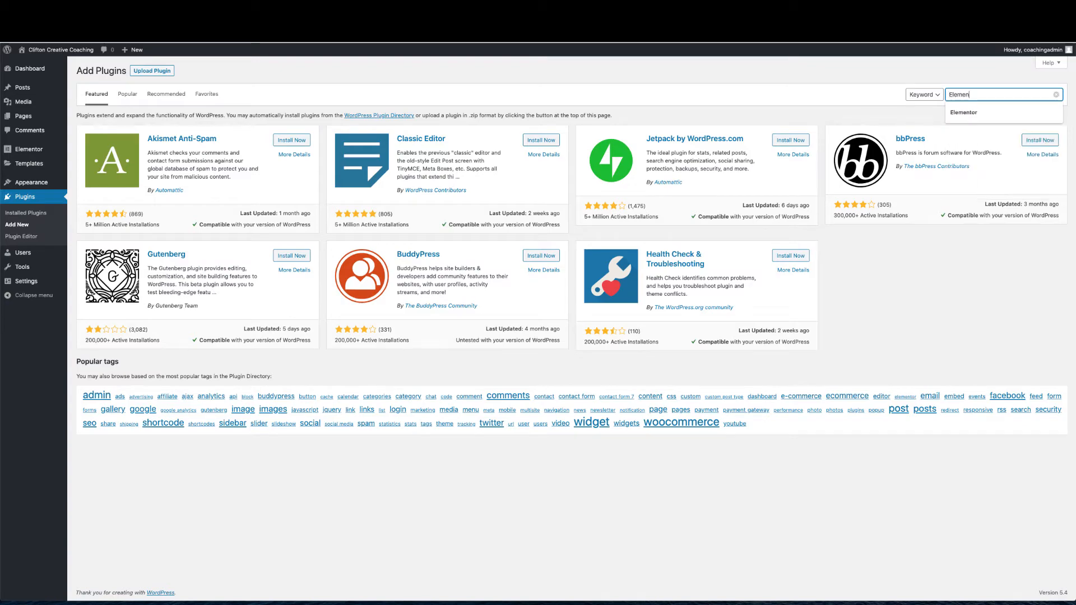
type("tor")
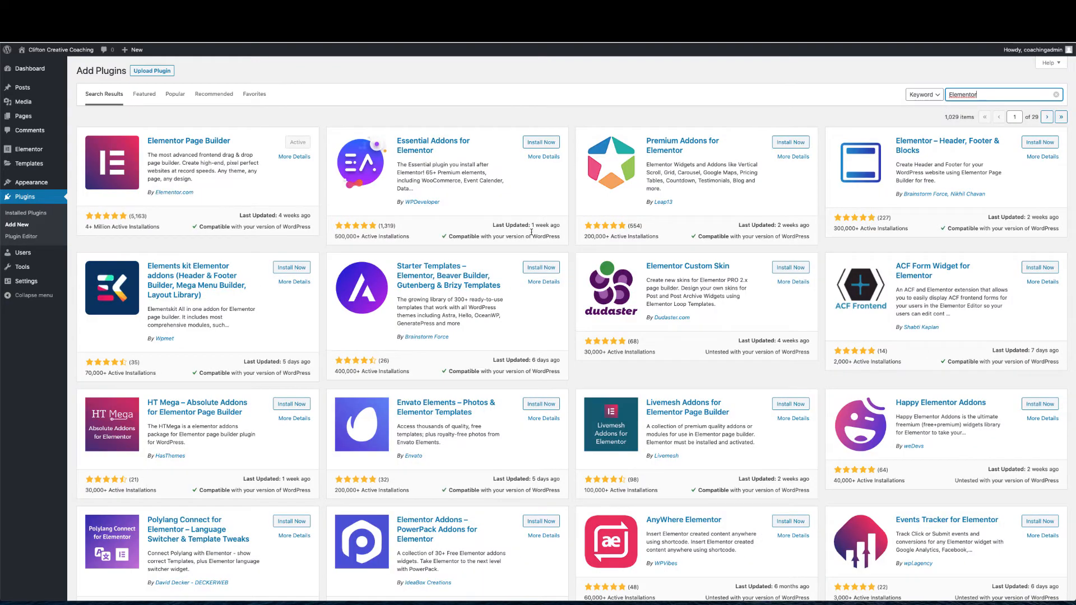
scroll(501, 238, "down", 9)
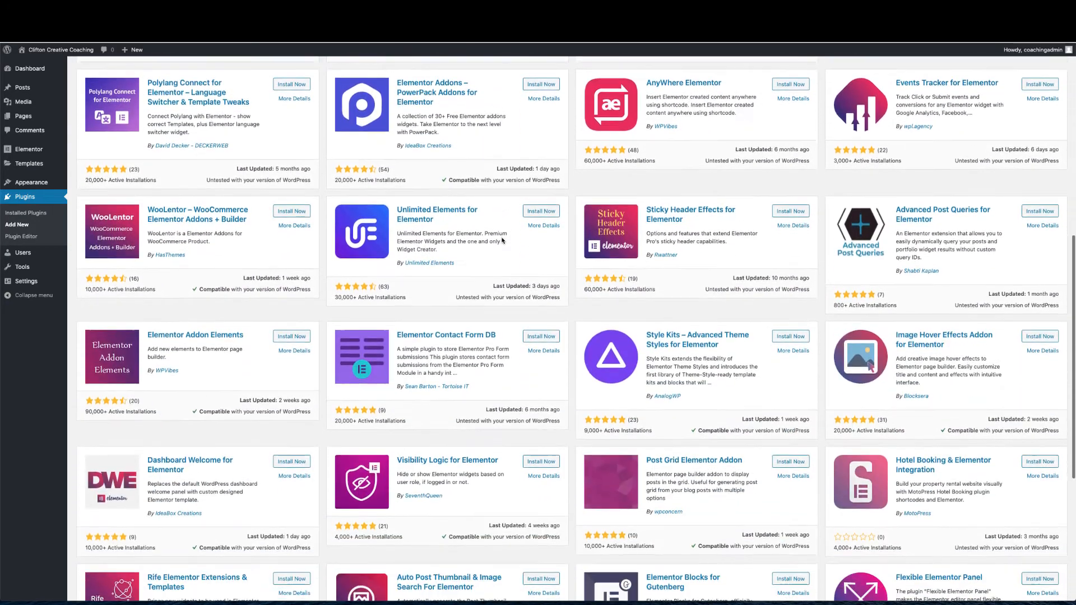
scroll(502, 240, "down", 3)
scroll(501, 240, "up", 8)
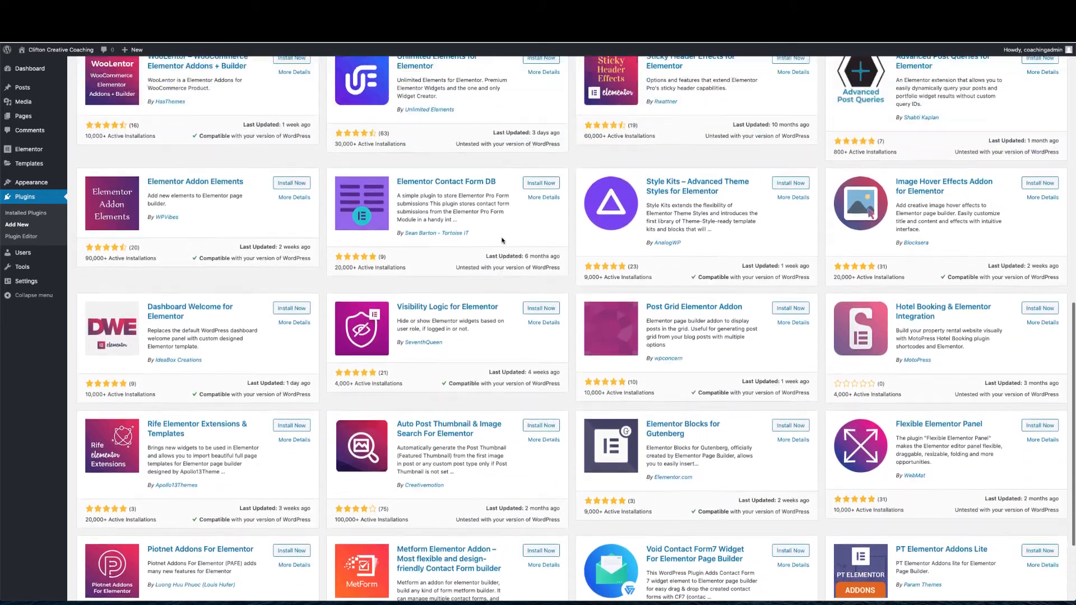
scroll(502, 240, "up", 5)
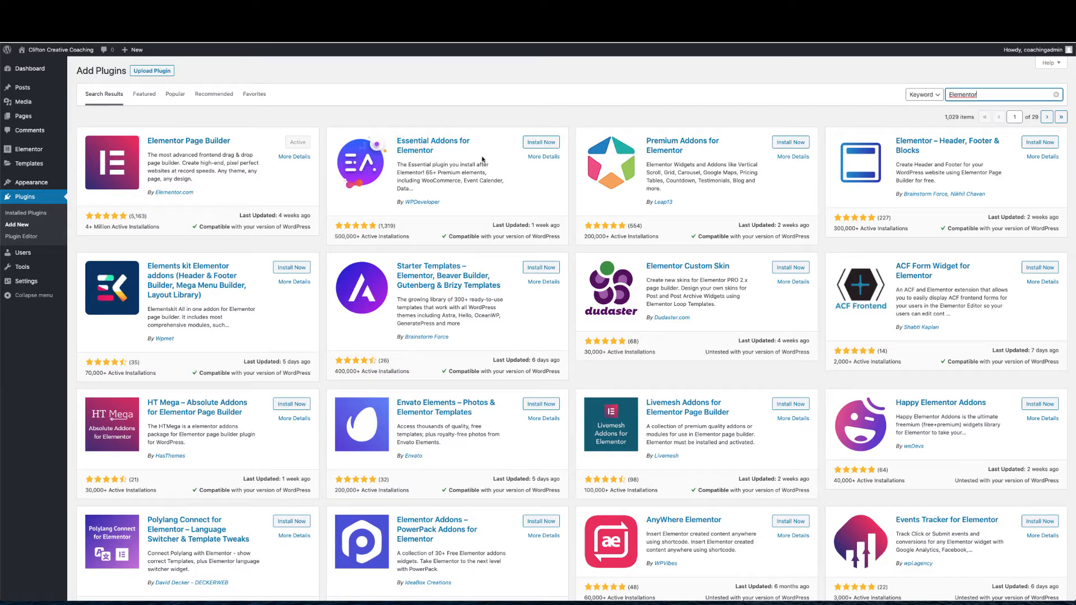
Install and activate Essential Addons for Elementor, then go to All Pages
left_click(542, 142)
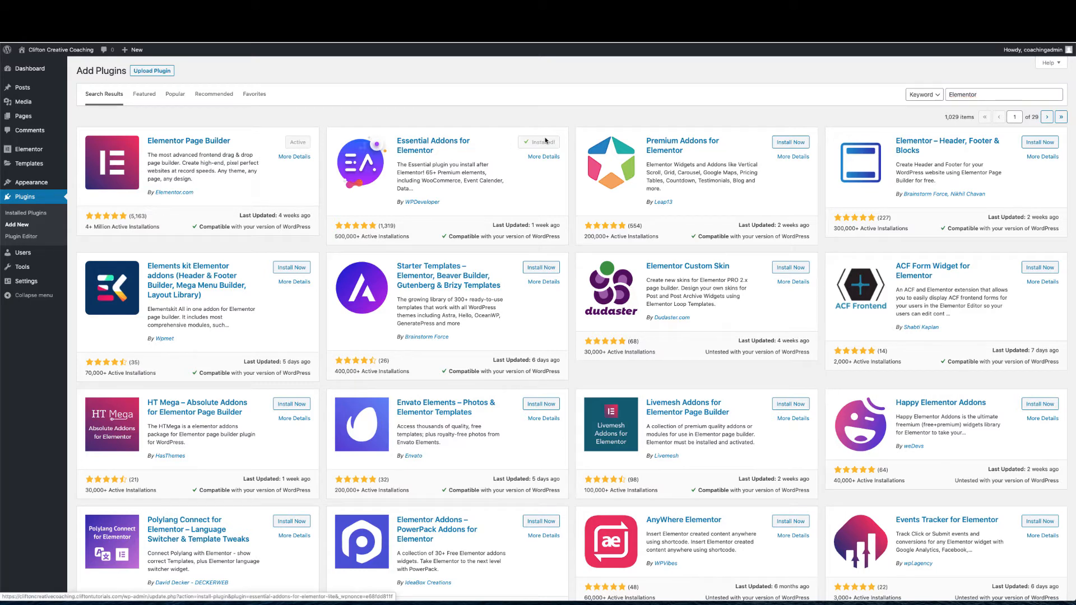
left_click(544, 147)
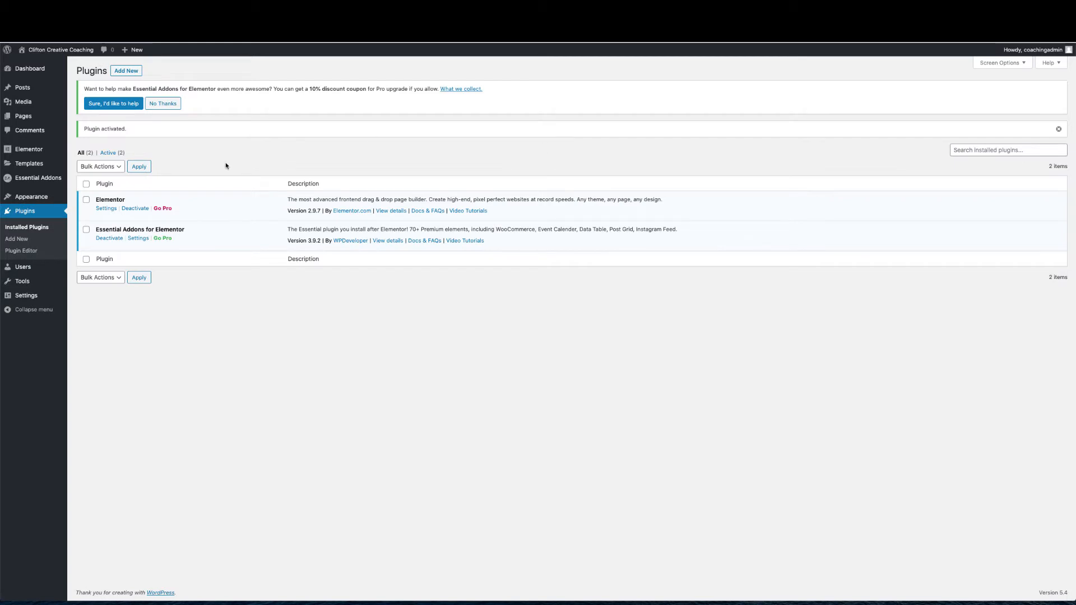
mouse_move(56, 116)
left_click(98, 120)
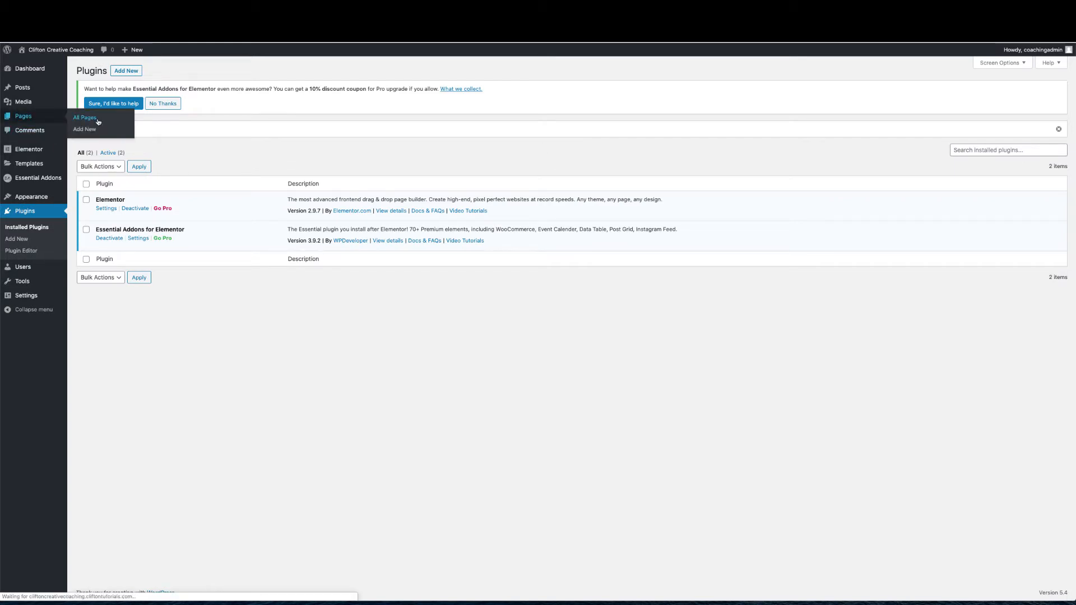
Open Home Page in Elementor and collapse the Basic, Pro, General and Essential Addons groups
mouse_move(115, 185)
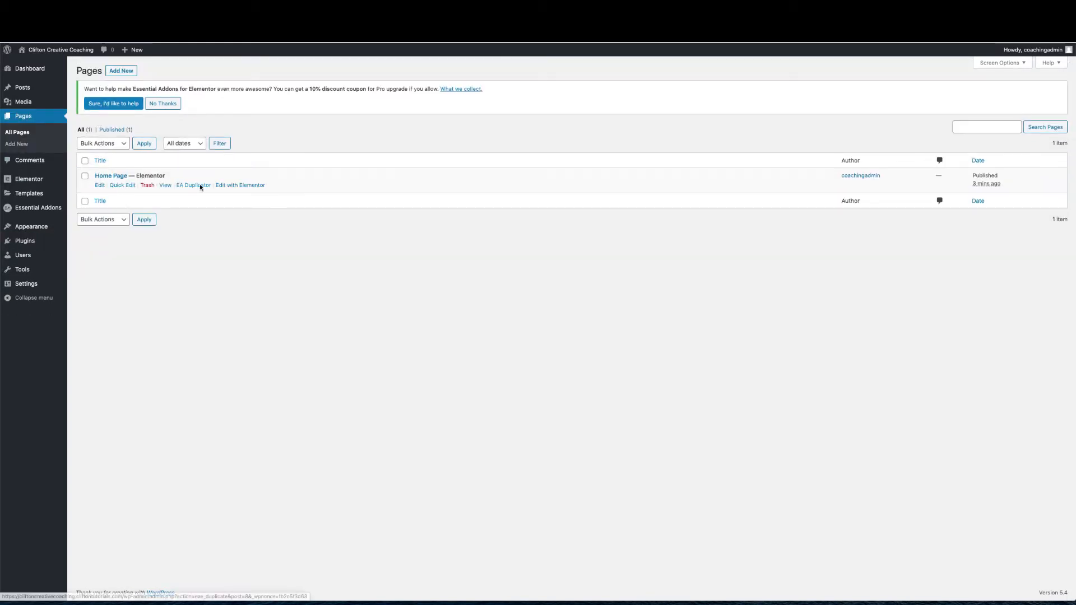
left_click(250, 186)
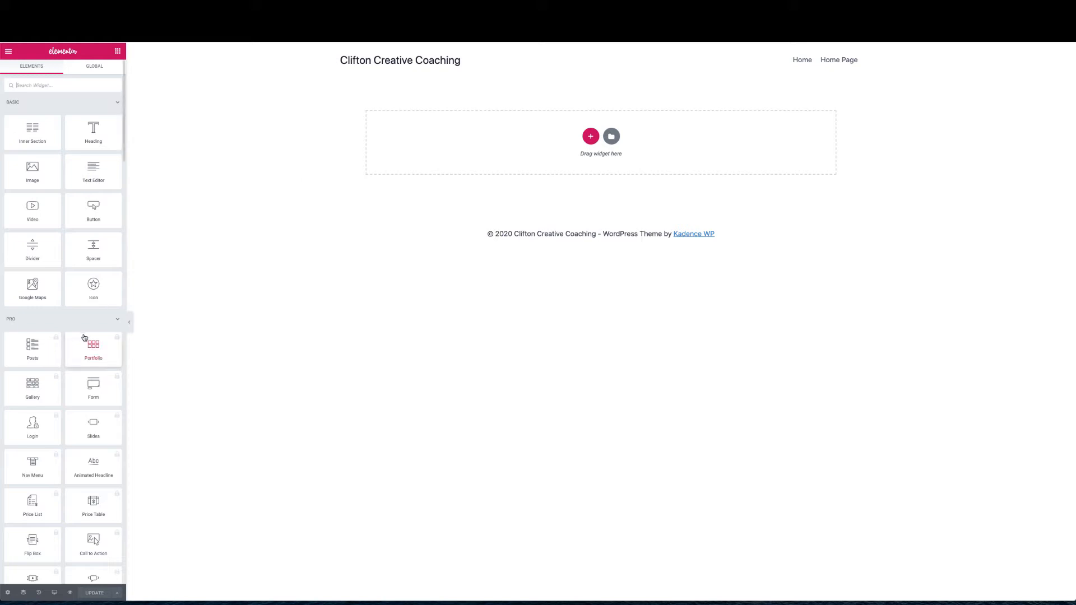
left_click(117, 101)
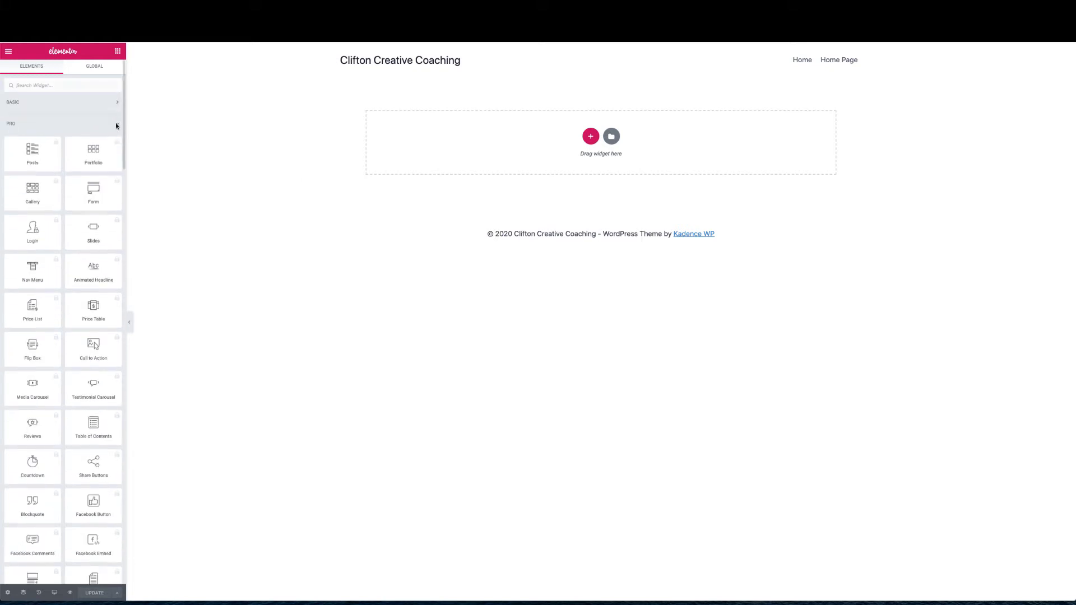
left_click(117, 124)
left_click(114, 146)
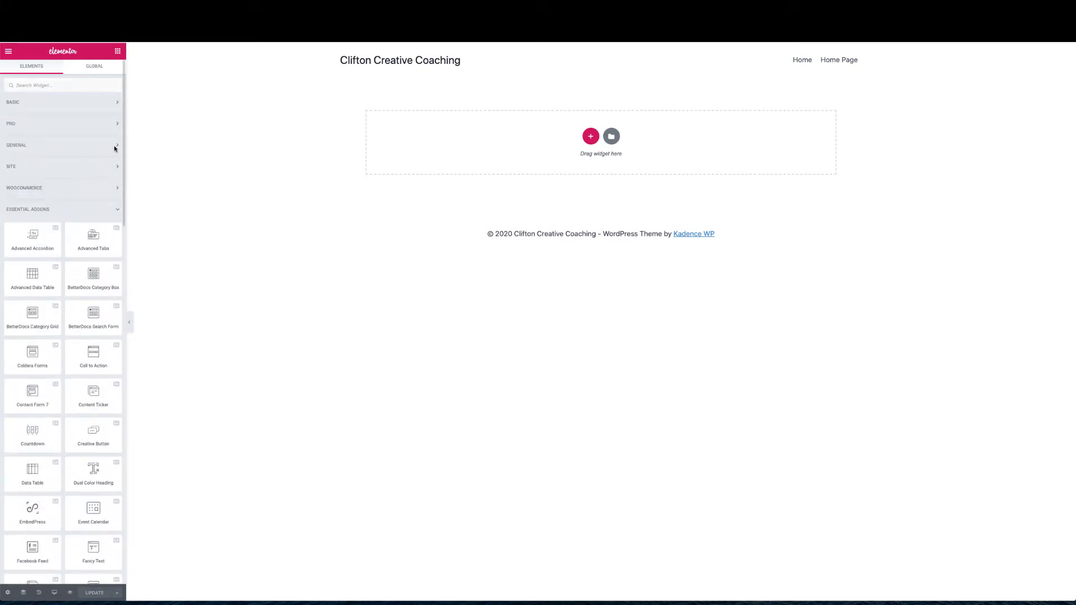
left_click(116, 217)
Expand Essential Addons, scroll through its widgets, then collapse the group again
left_click(115, 213)
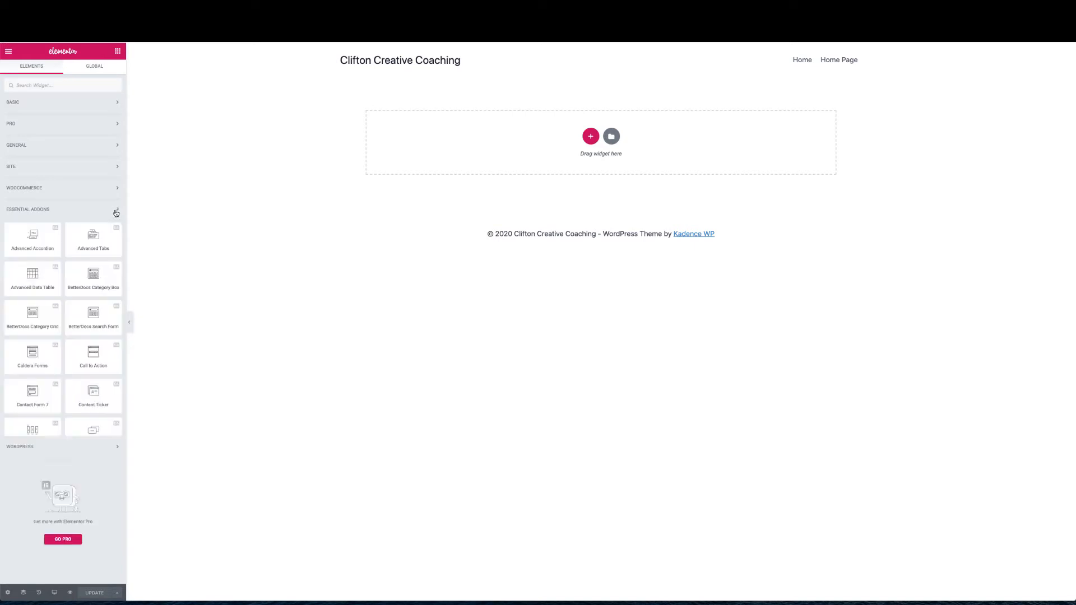
scroll(80, 249, "down", 2)
scroll(81, 254, "down", 5)
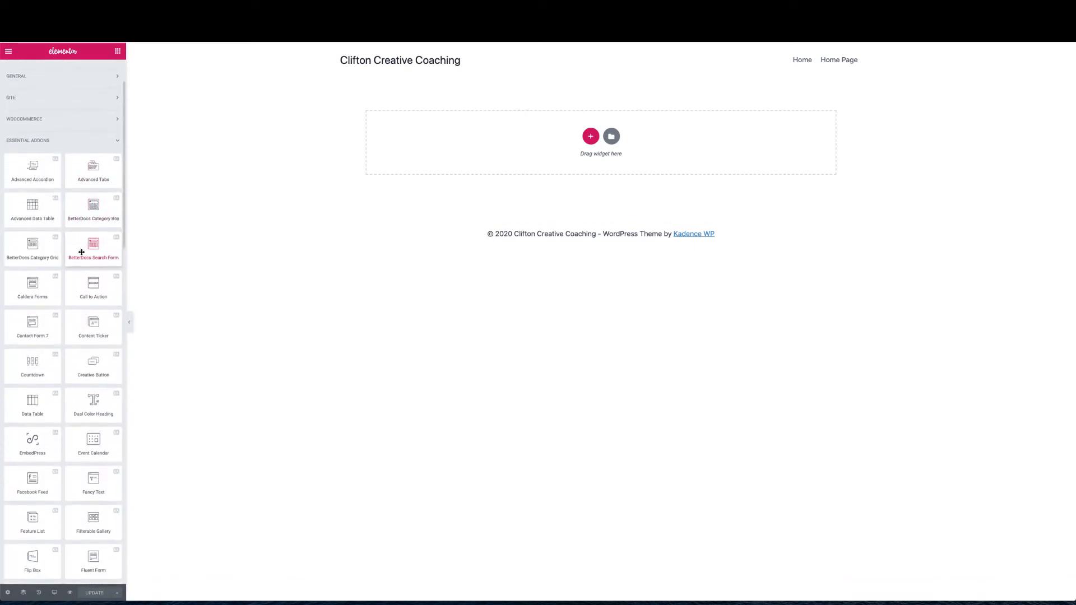
scroll(81, 252, "down", 14)
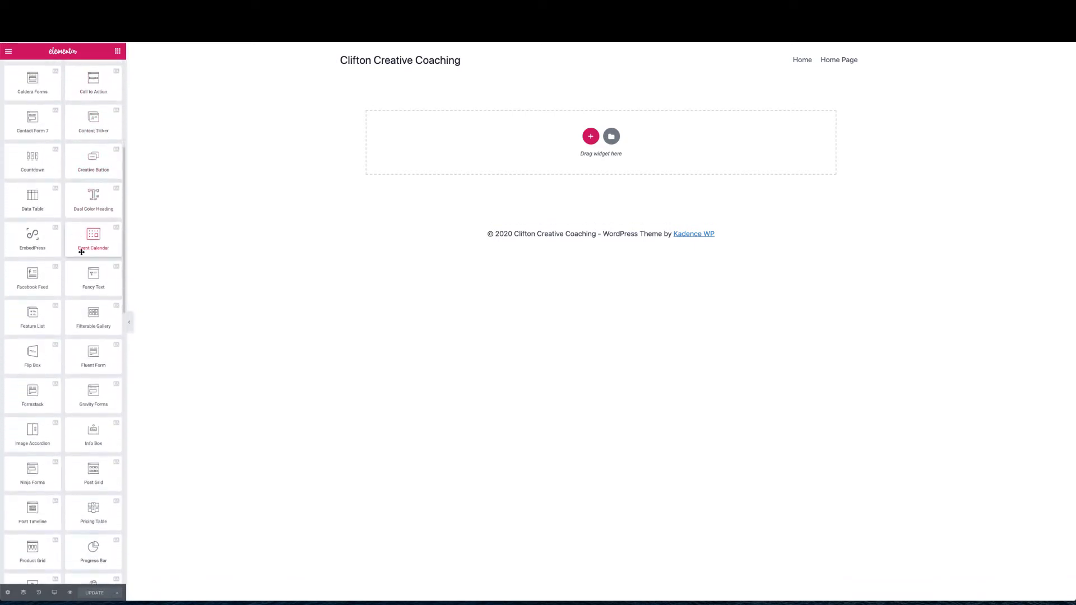
scroll(81, 254, "down", 17)
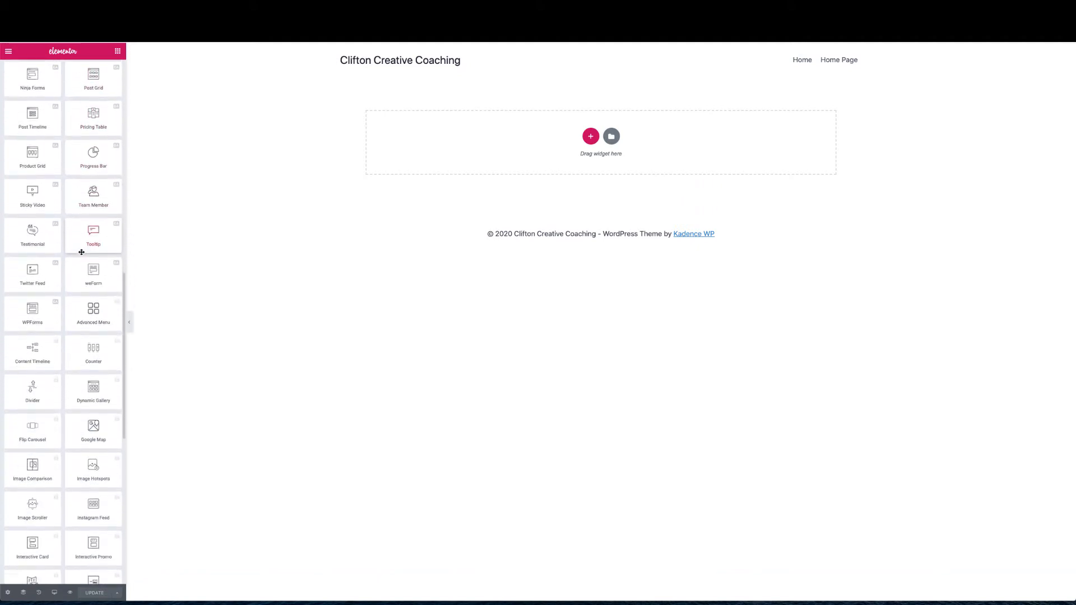
scroll(82, 254, "up", 3)
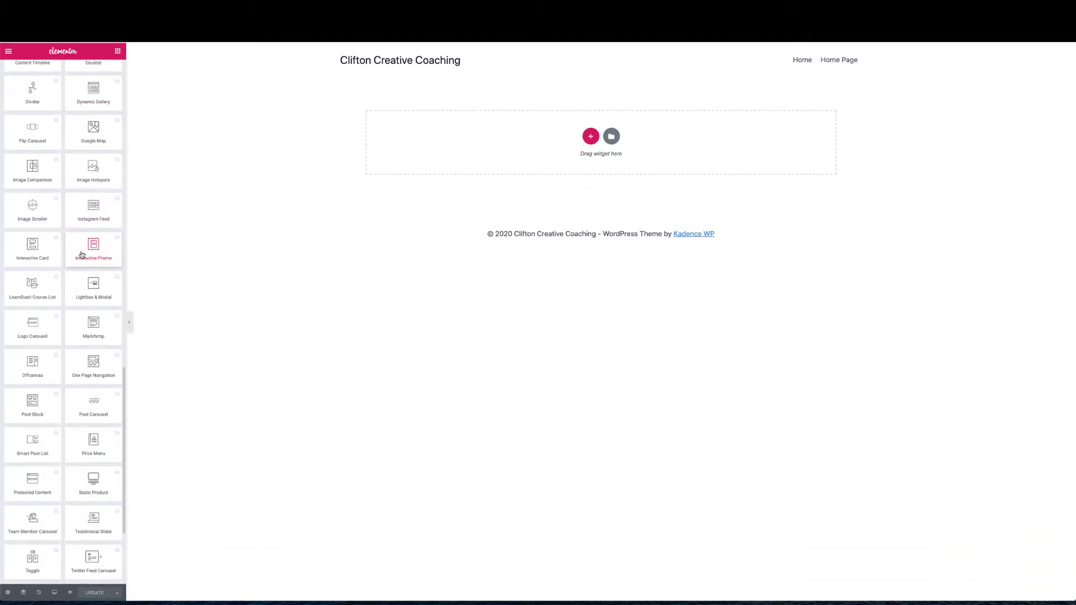
scroll(100, 192, "up", 2)
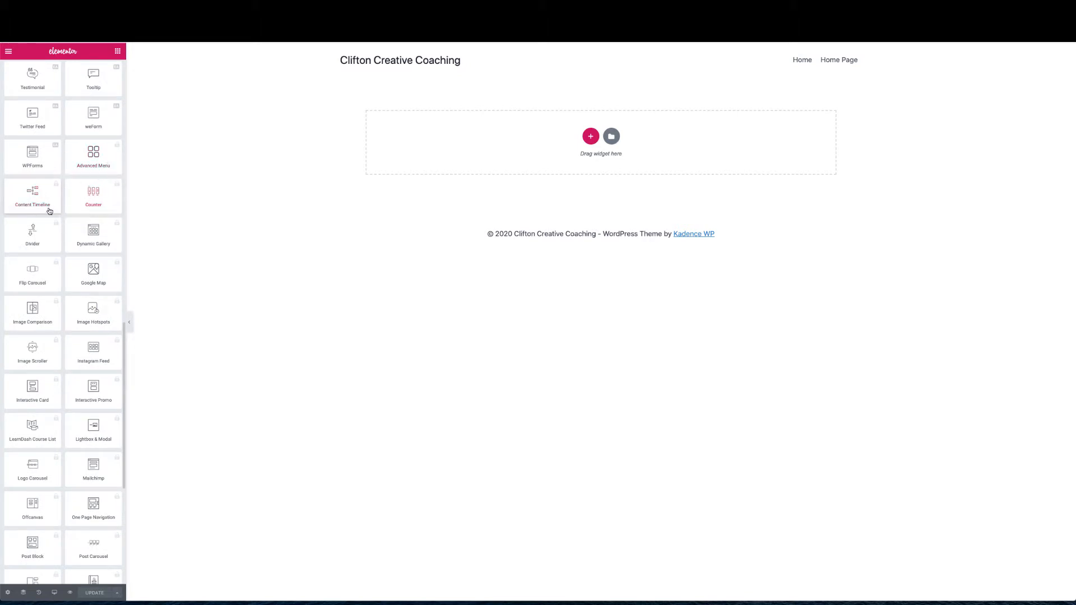
scroll(63, 234, "down", 1)
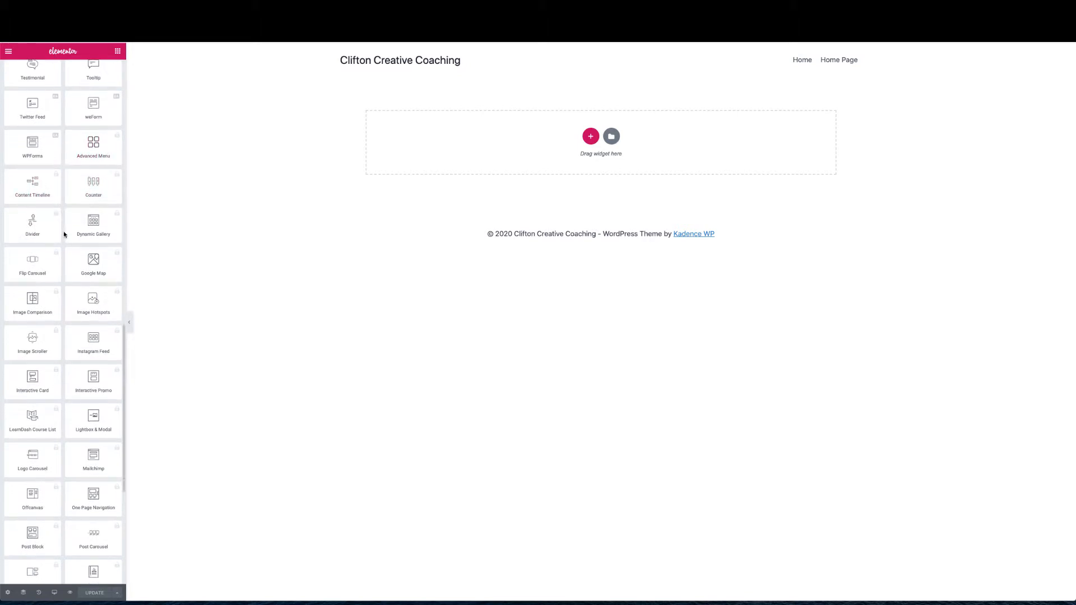
scroll(79, 241, "down", 8)
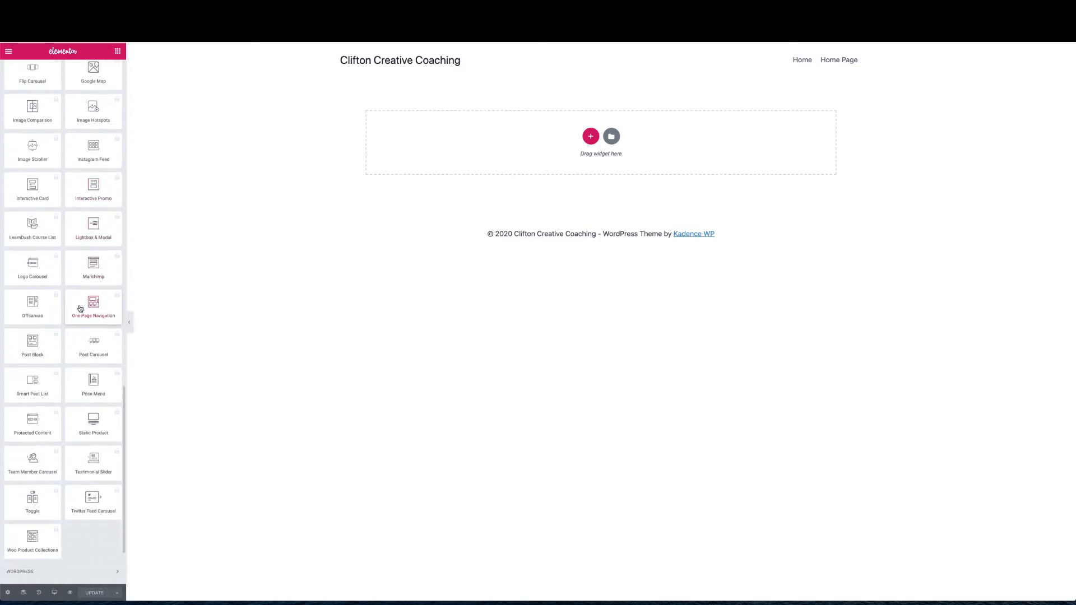
scroll(80, 308, "down", 4)
scroll(80, 309, "up", 9)
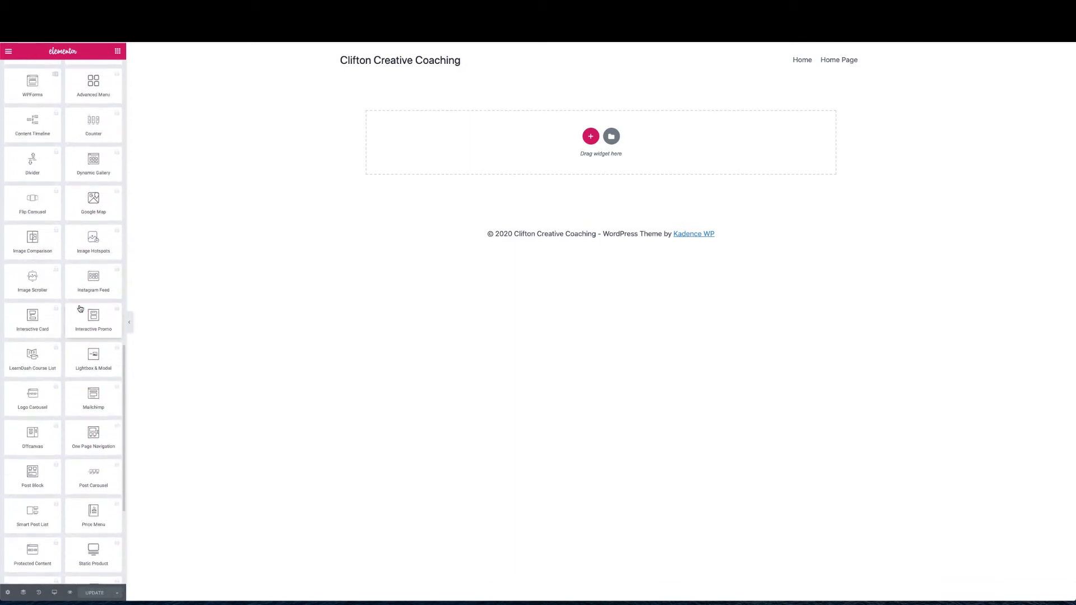
scroll(80, 308, "up", 4)
scroll(80, 309, "up", 16)
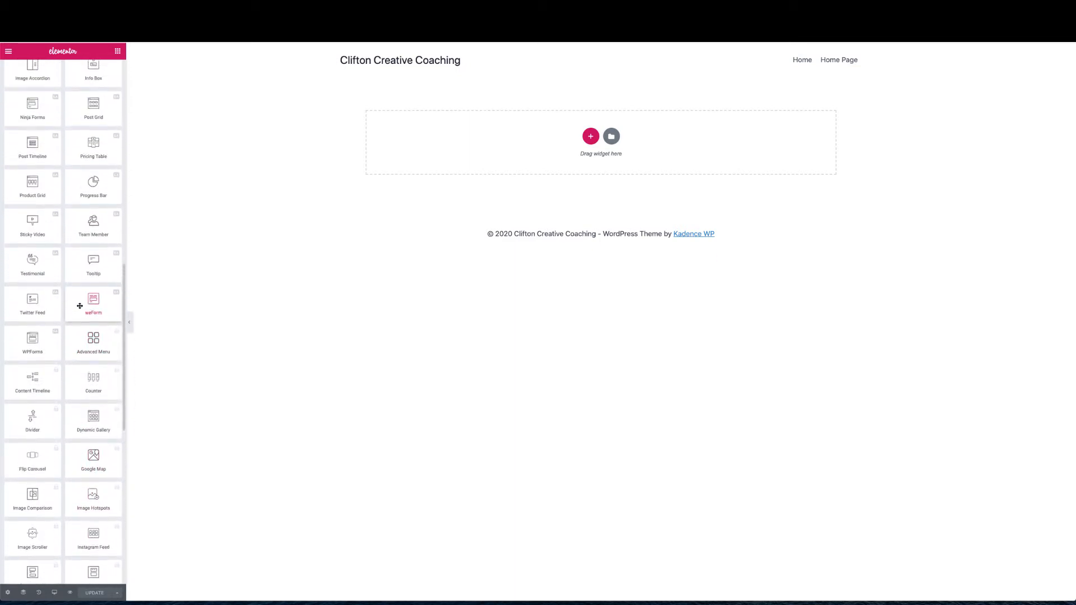
scroll(80, 309, "up", 17)
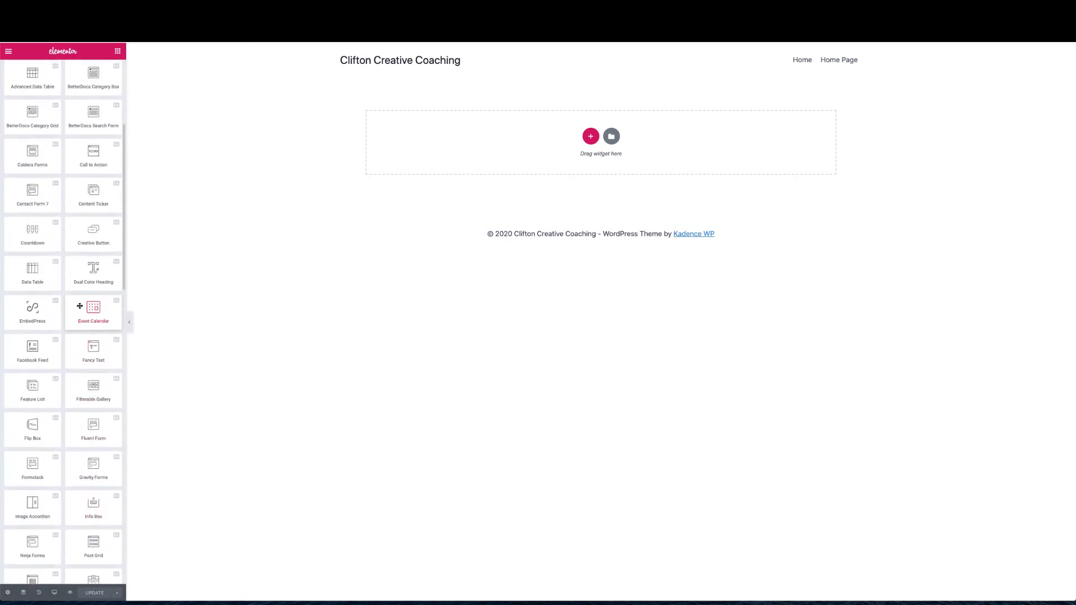
scroll(80, 306, "up", 1)
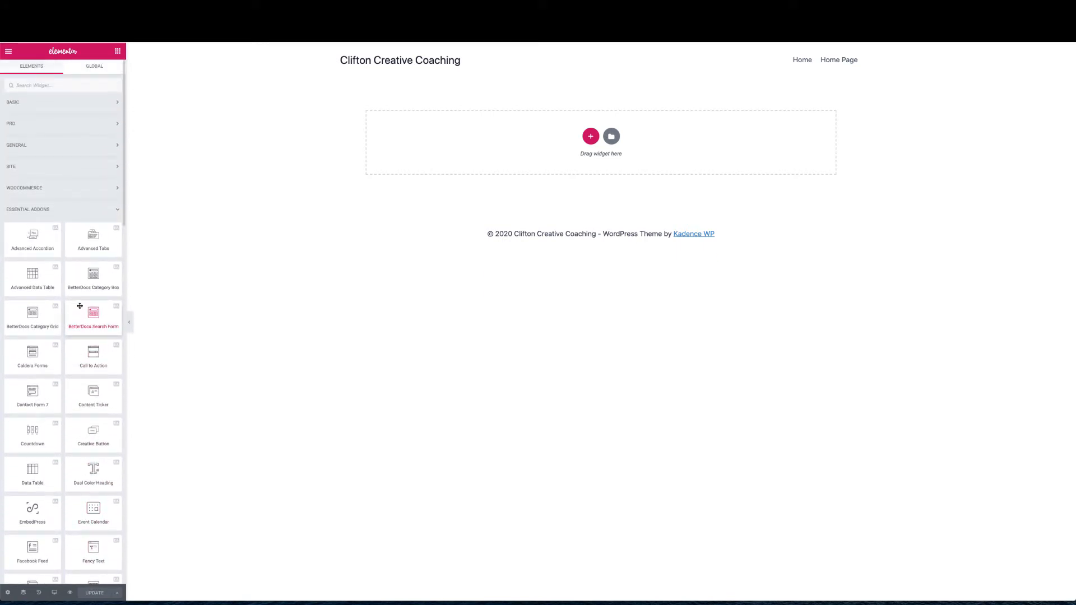
left_click(118, 211)
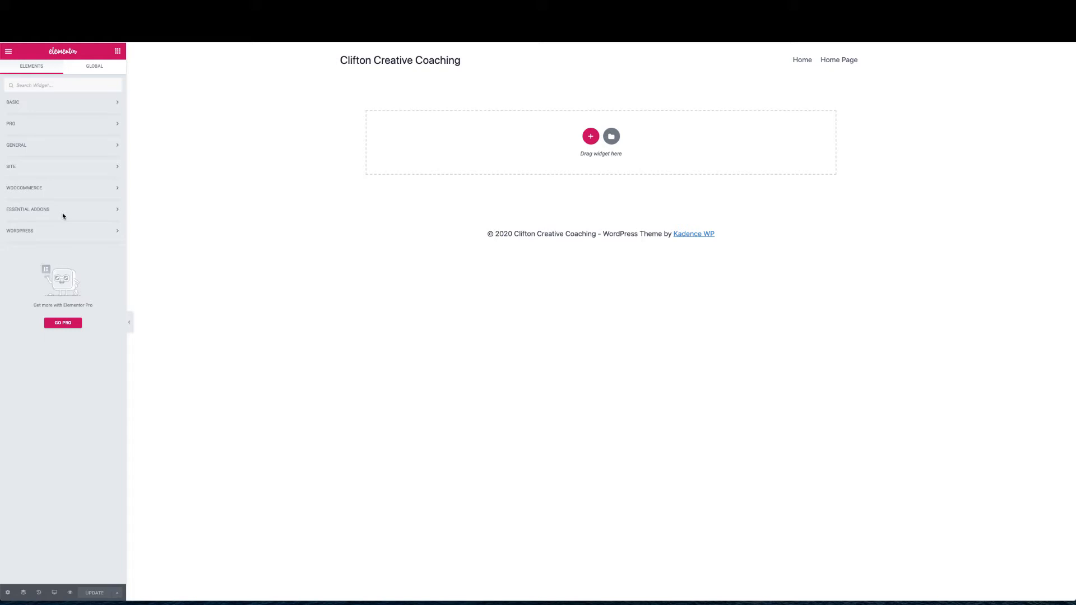
Exit the Elementor editor back to the WordPress admin area
left_click(9, 51)
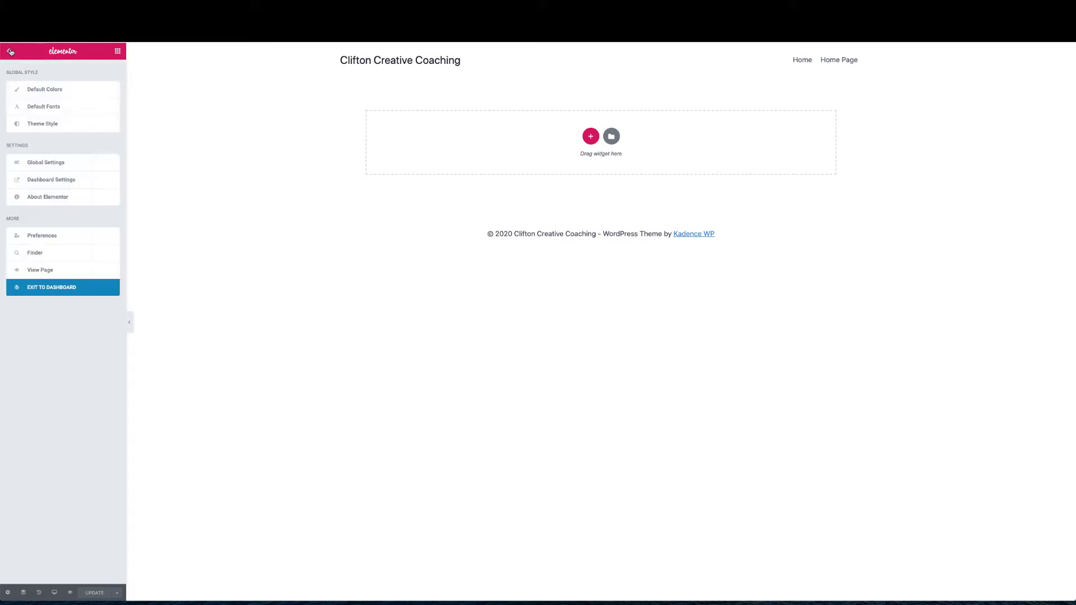
left_click(39, 293)
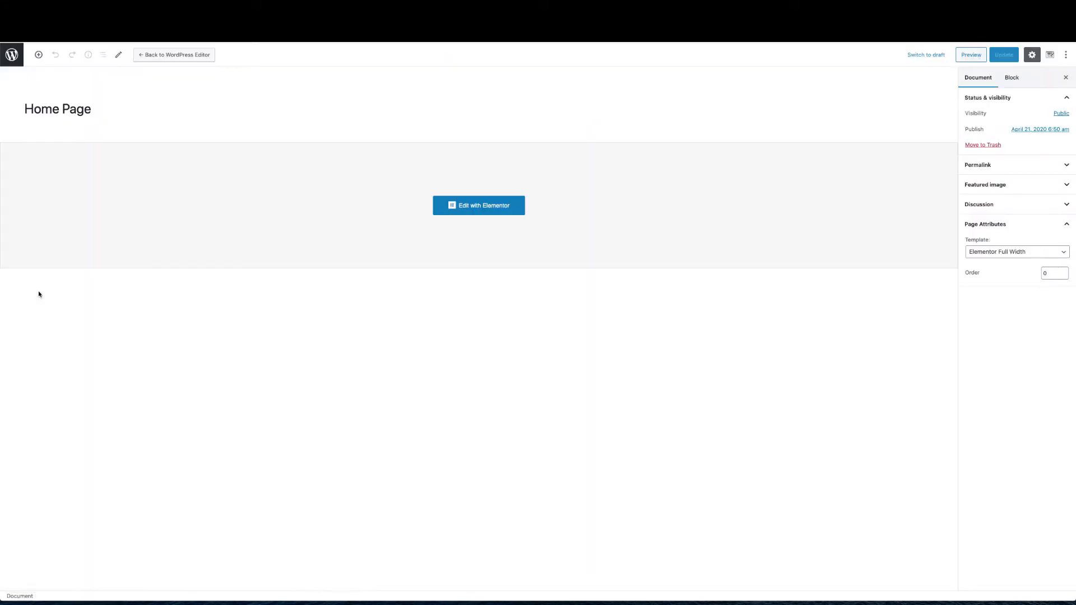
left_click(13, 57)
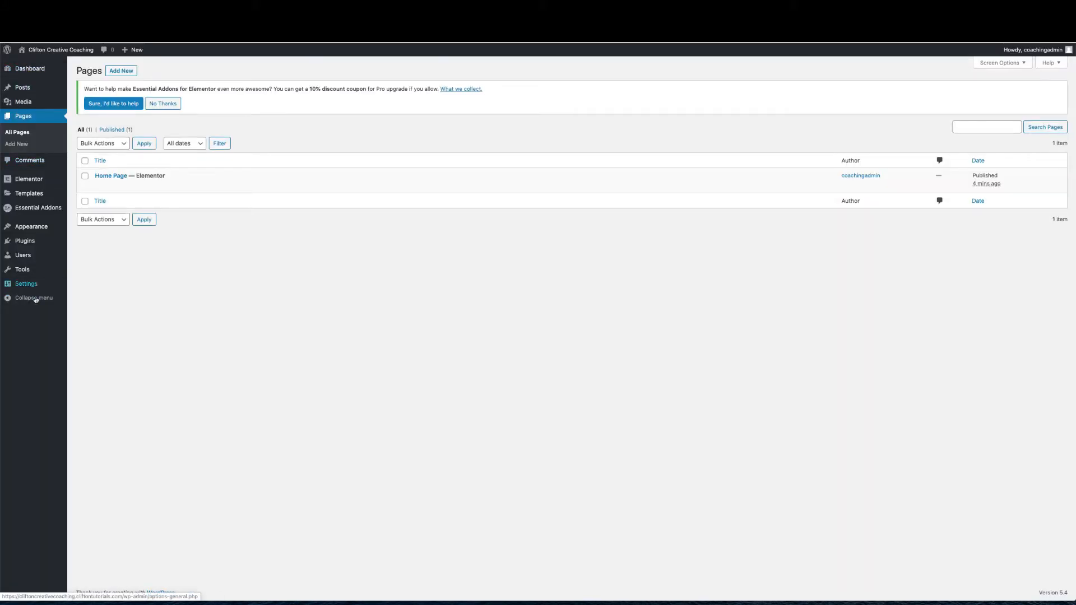
Search plugins for 'wpforms', then install and activate Contact Form by WPForms
mouse_move(25, 242)
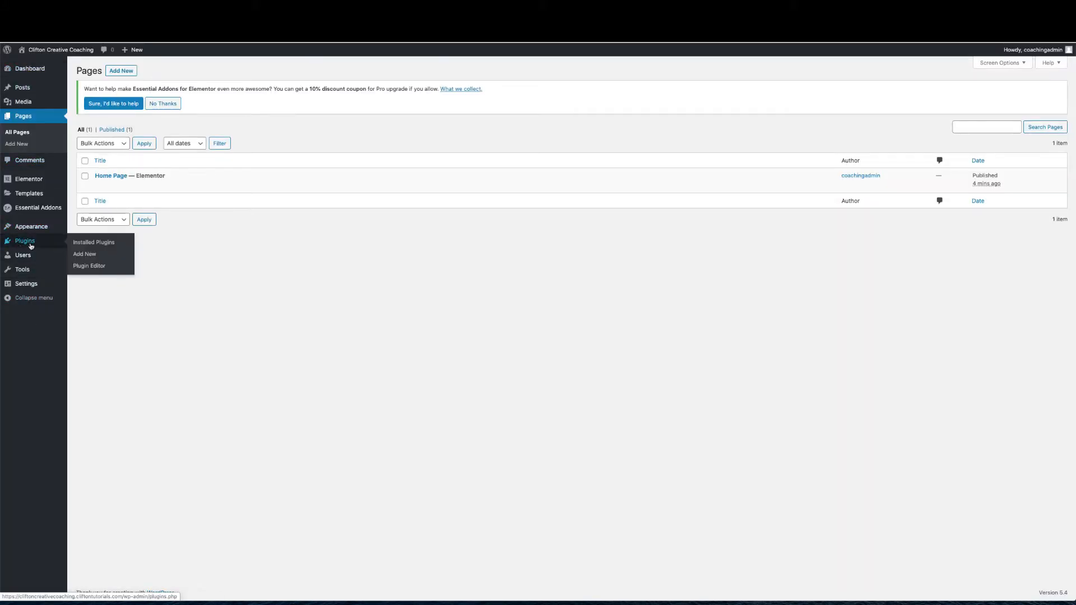
left_click(76, 255)
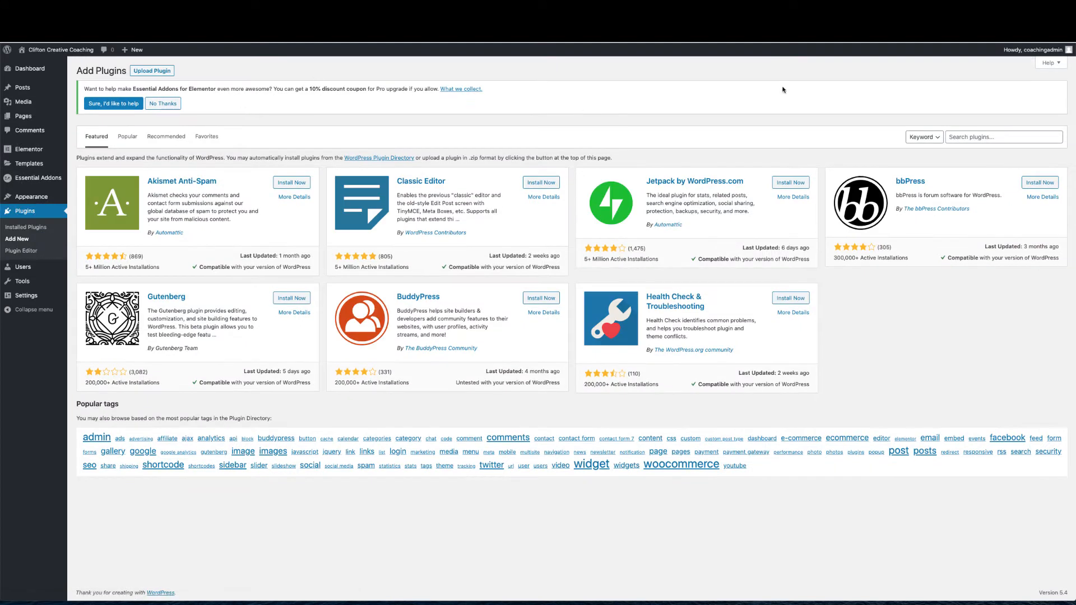
left_click(955, 136)
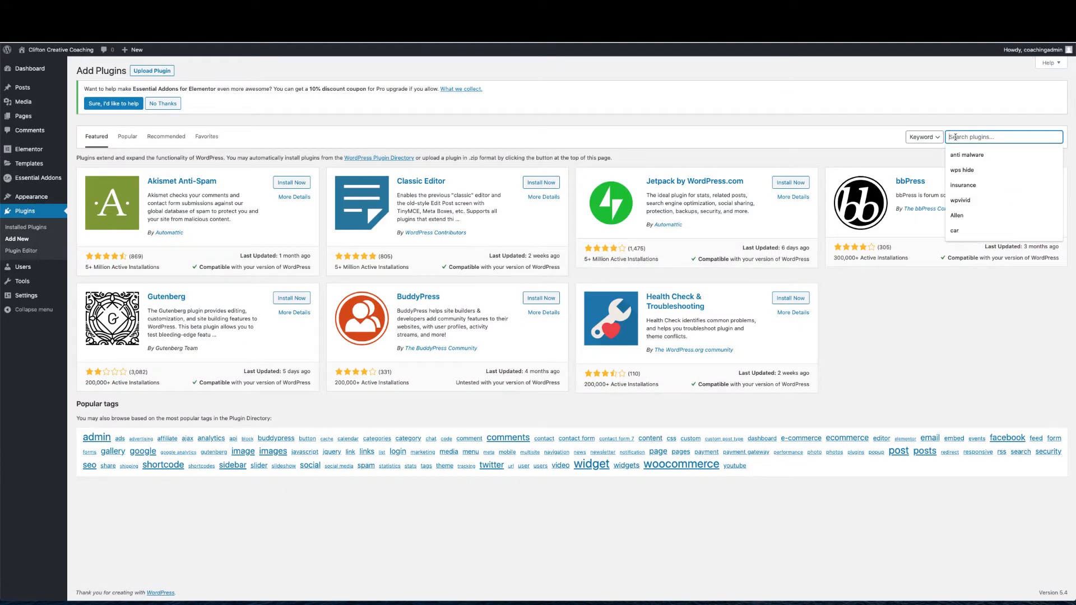
type("wpforms")
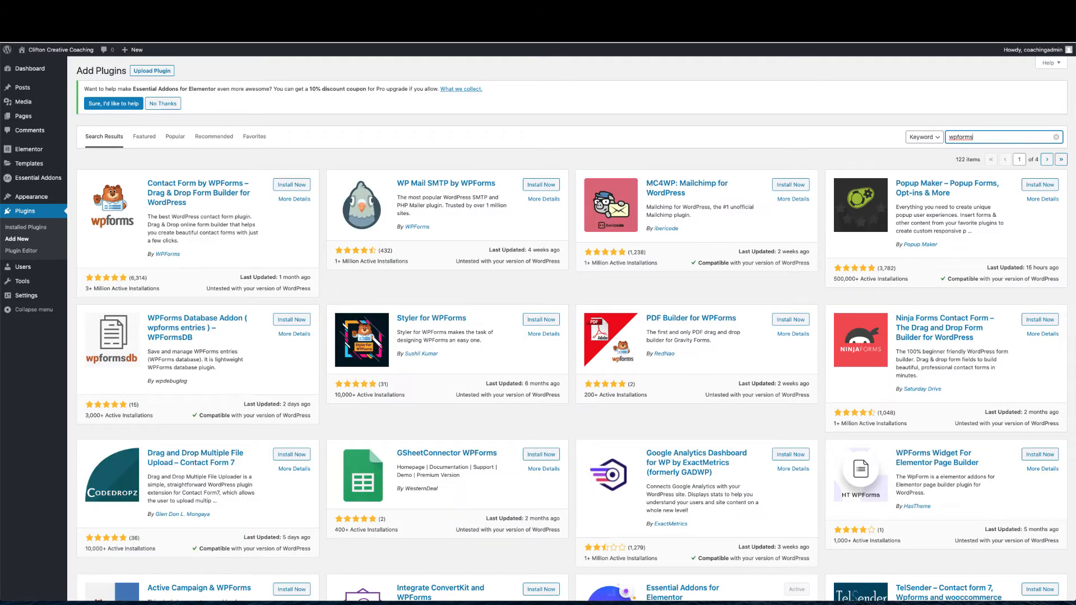
left_click(296, 185)
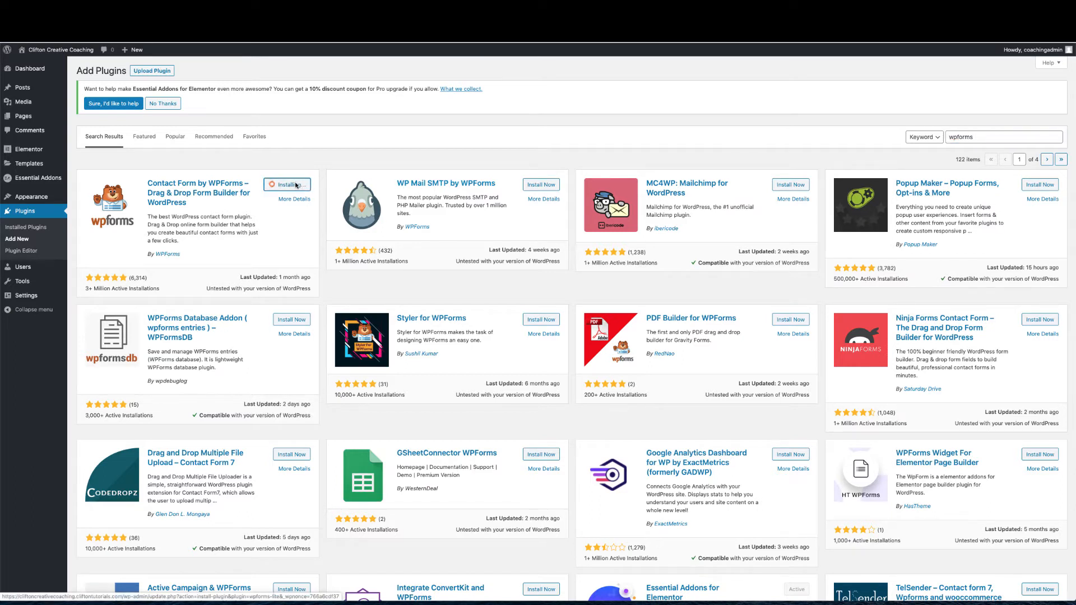
left_click(297, 189)
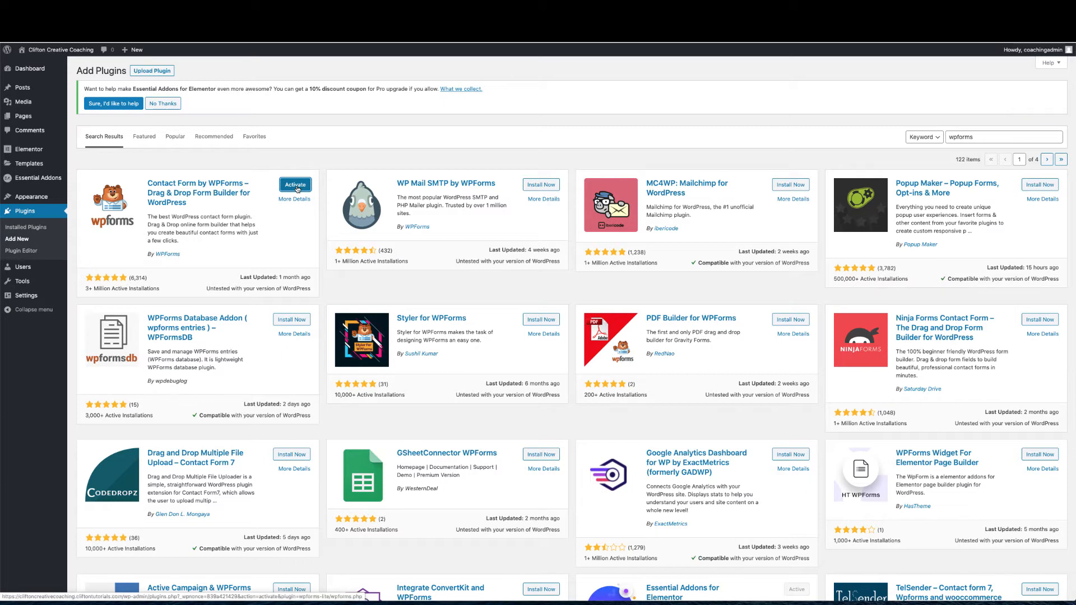
left_click(297, 188)
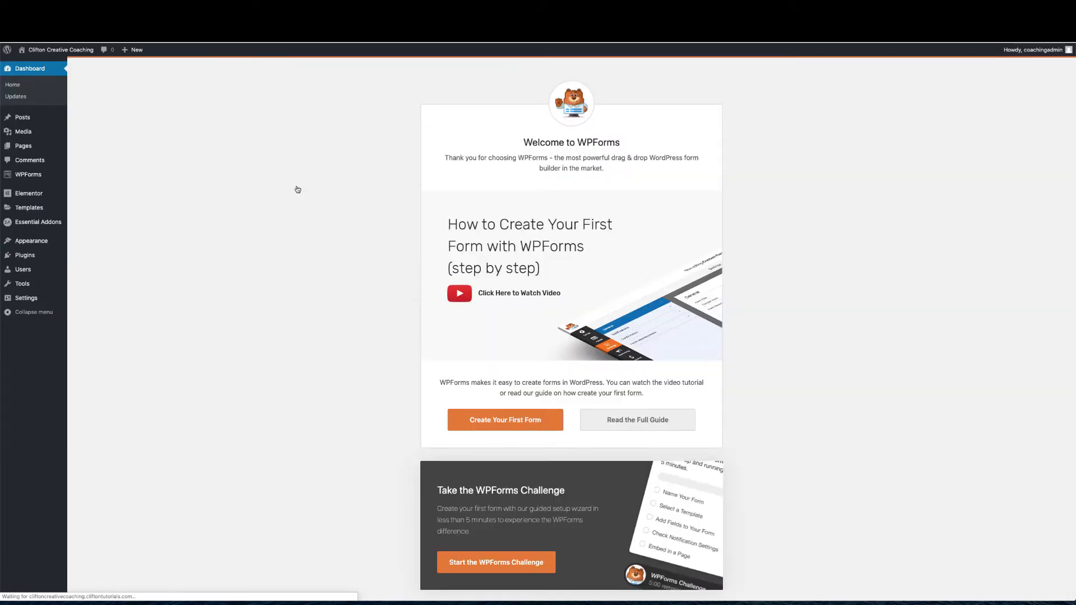
Scroll the WPForms welcome page, then return to the Dashboard Home
scroll(527, 327, "down", 4)
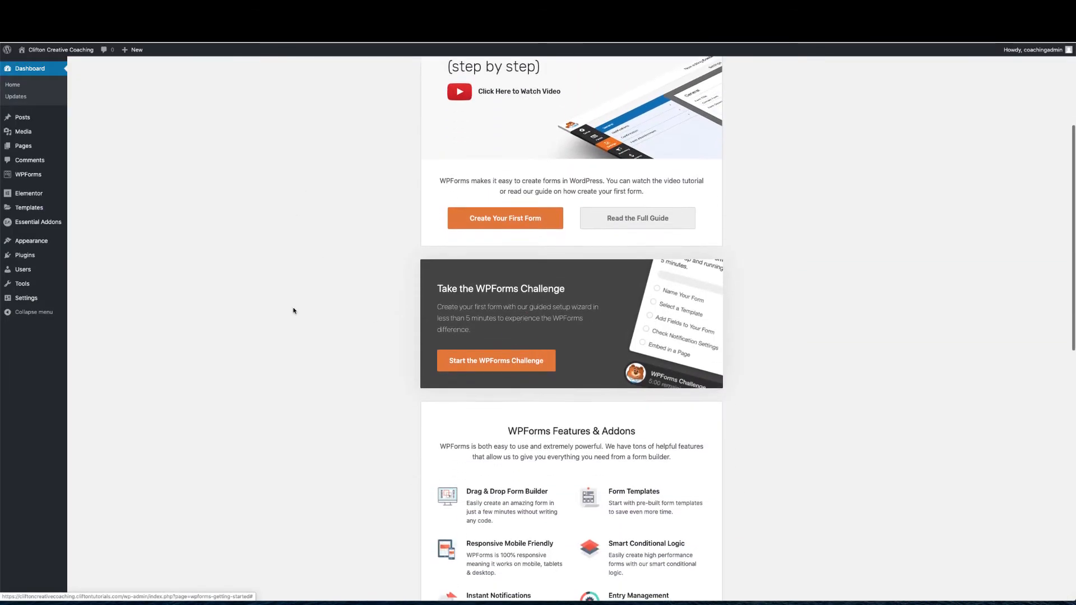
left_click(17, 86)
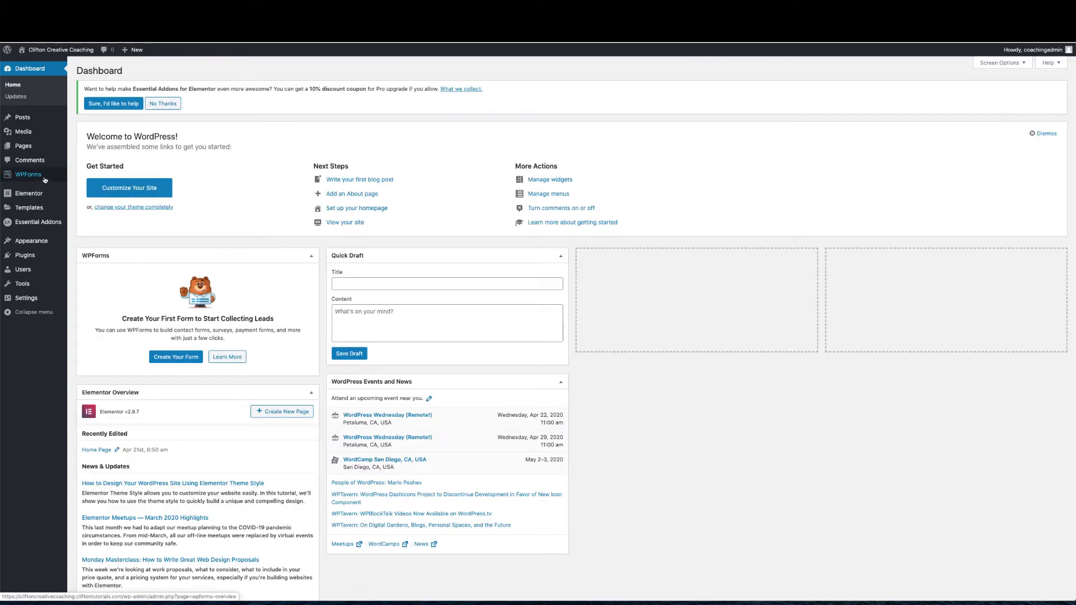
mouse_move(58, 182)
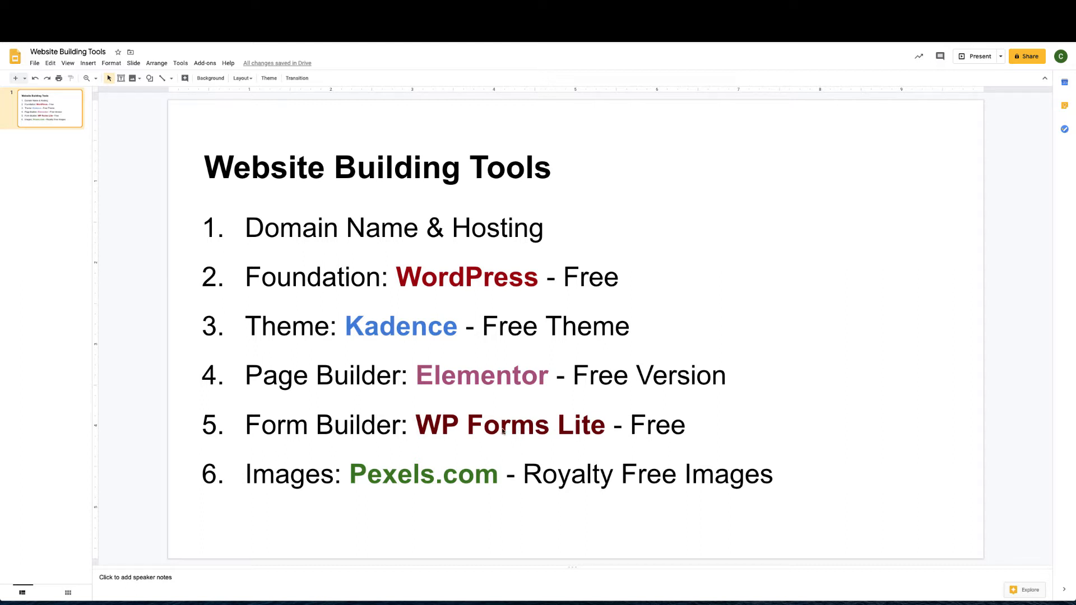
Copy 'Pexels.com' from item 6 of the slide and paste it into a new tab
left_click(352, 478)
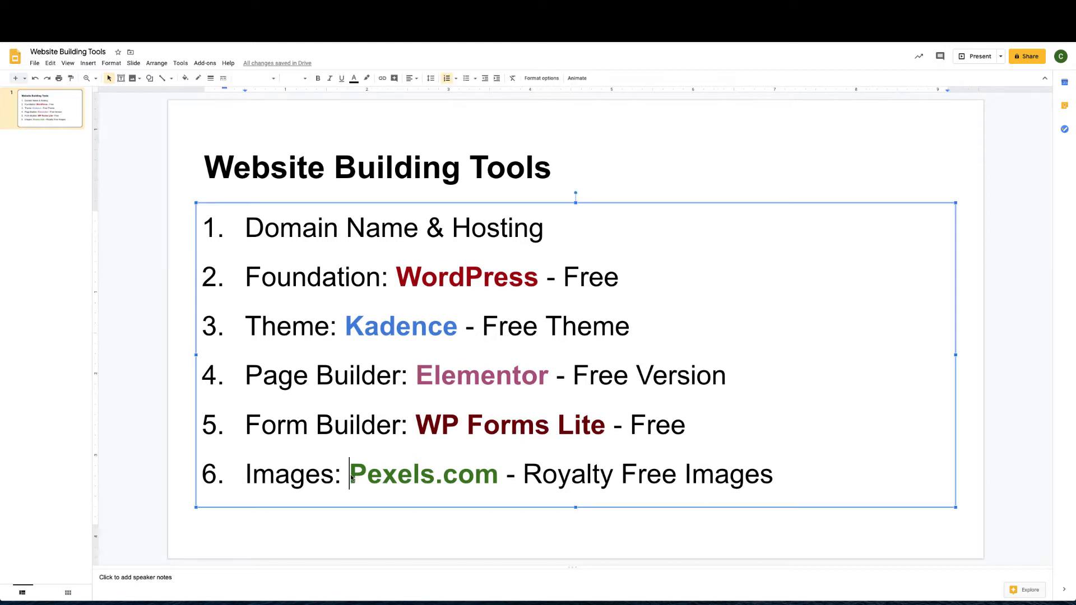
left_click_drag(351, 478, 488, 473)
key("super+c")
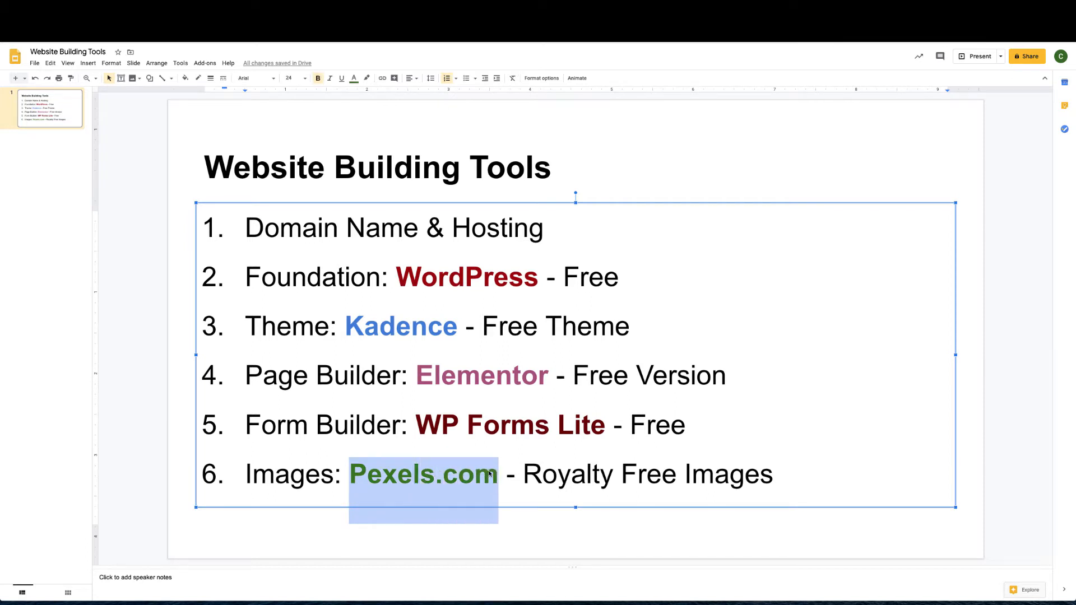
left_click(506, 474)
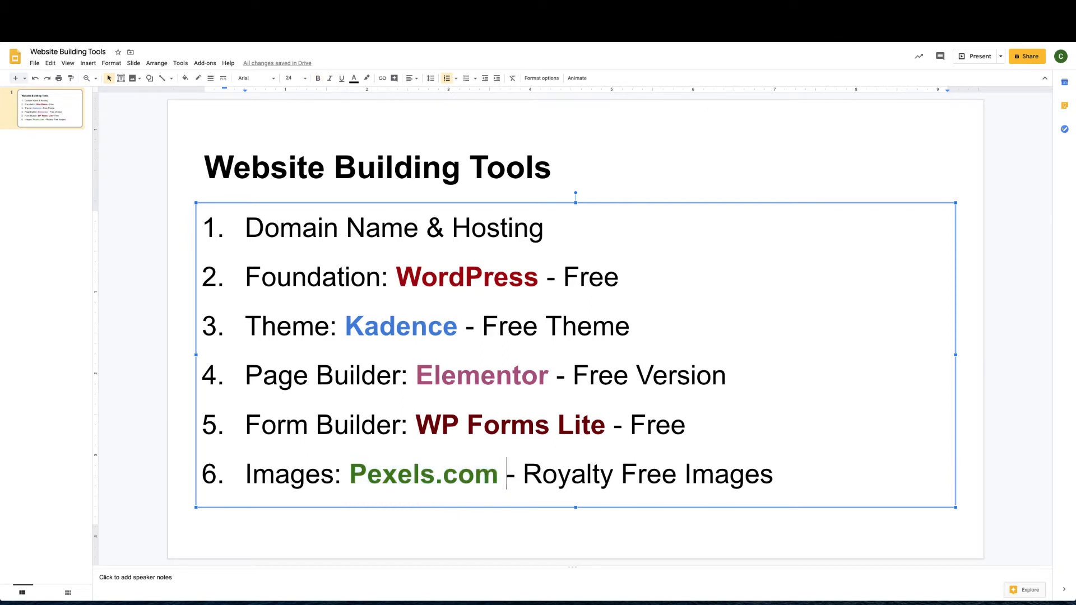
key("super+t")
key("super+v")
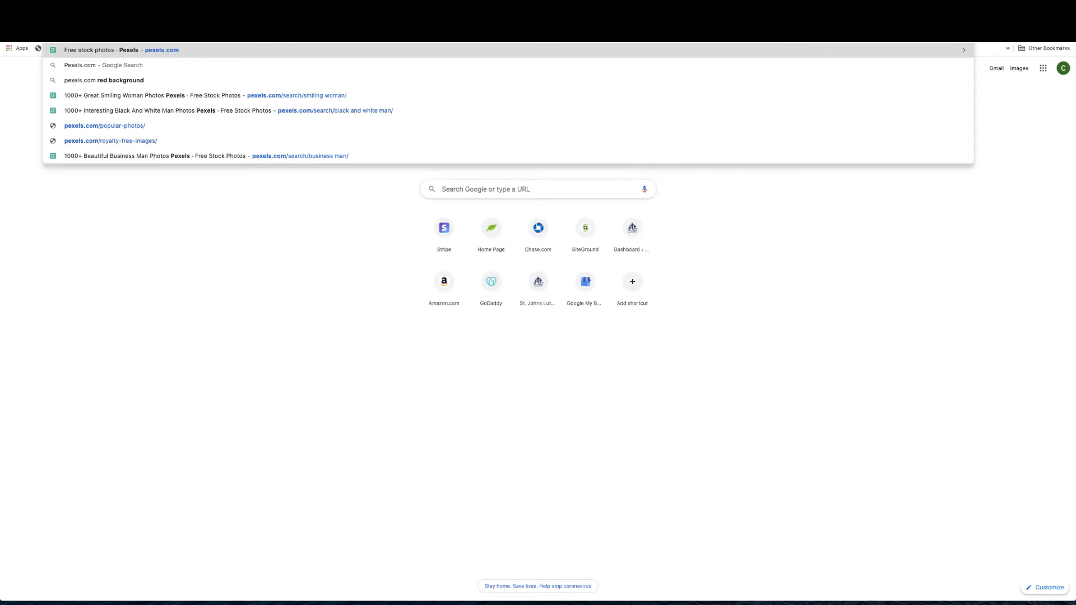
Load pexels.com, search for 'Professional Man' photos, and scroll through the results
key("Return")
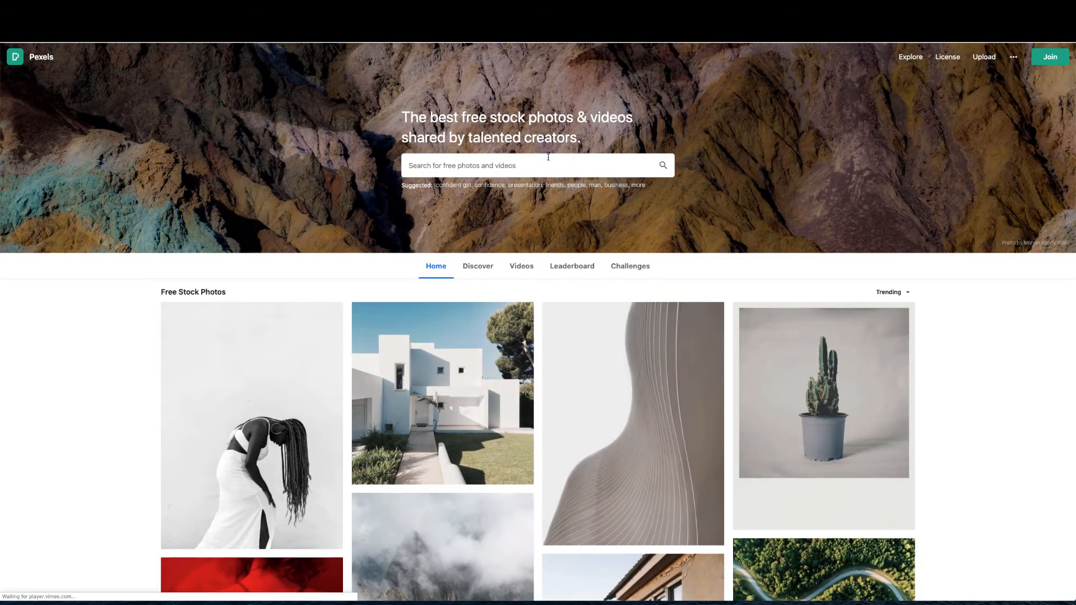
left_click(534, 168)
type("Pr")
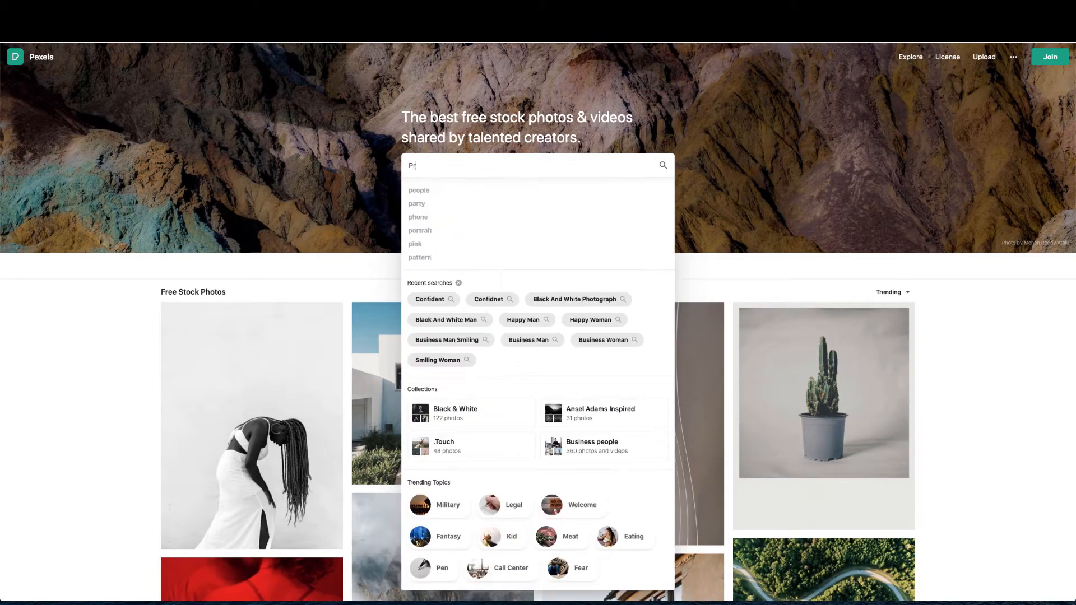
type("ofessional")
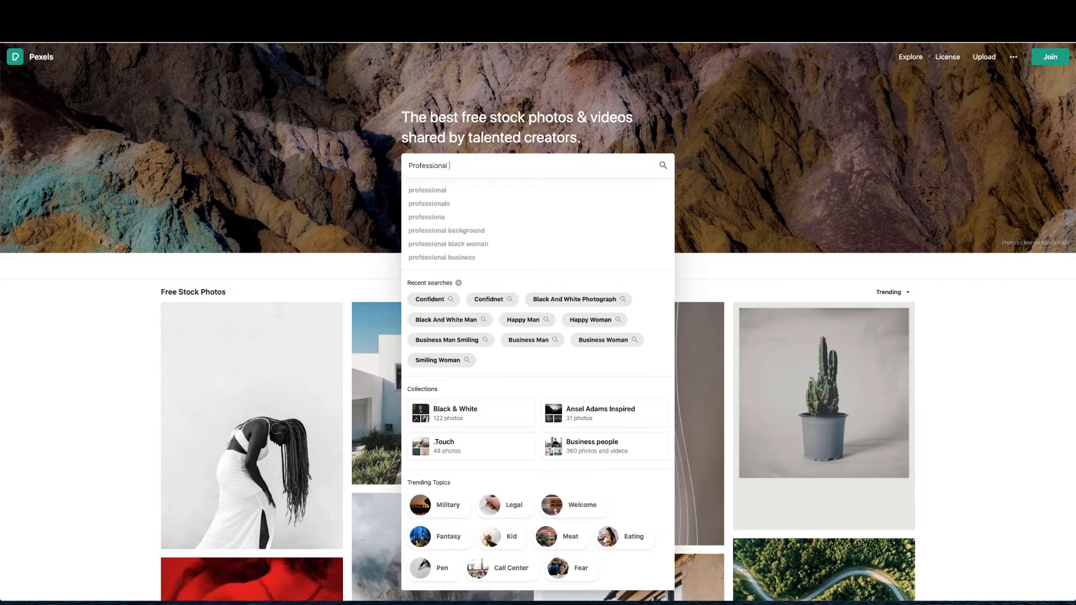
type(" Man")
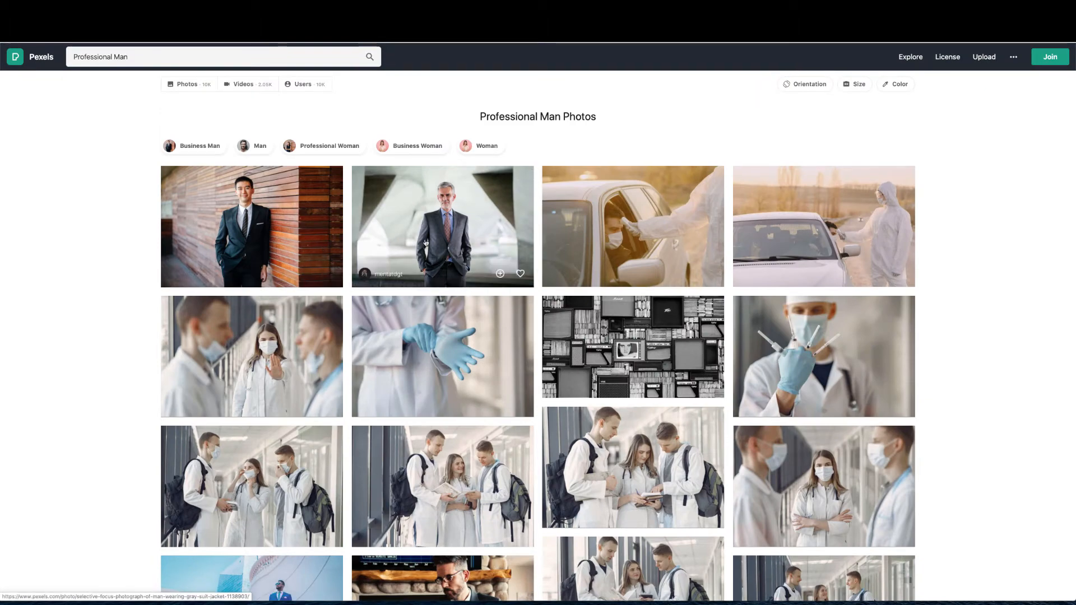
scroll(386, 257, "down", 3)
scroll(386, 258, "down", 15)
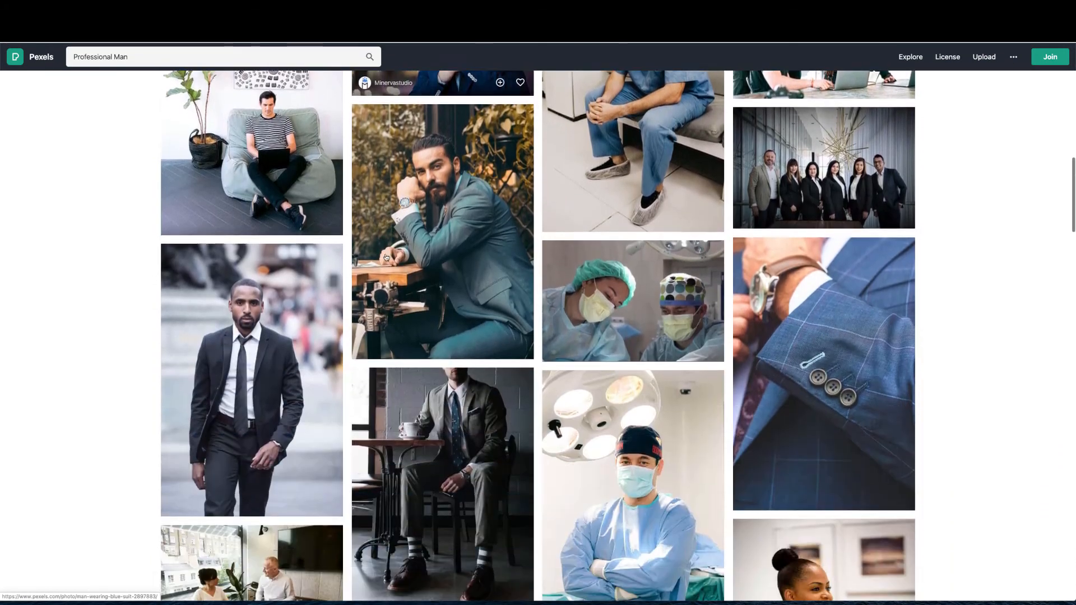
scroll(386, 257, "down", 12)
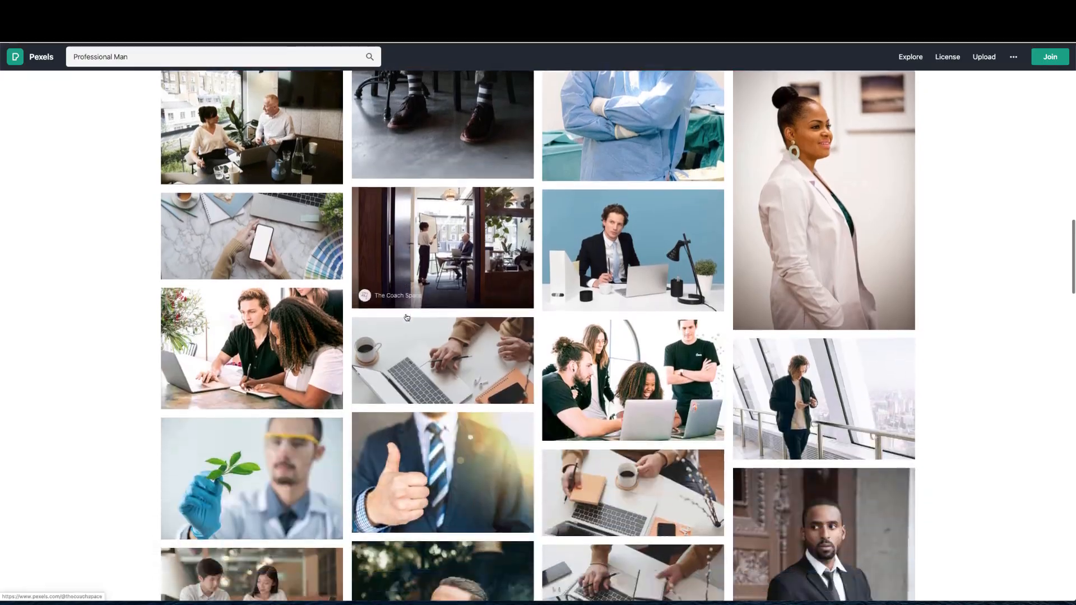
scroll(406, 317, "down", 12)
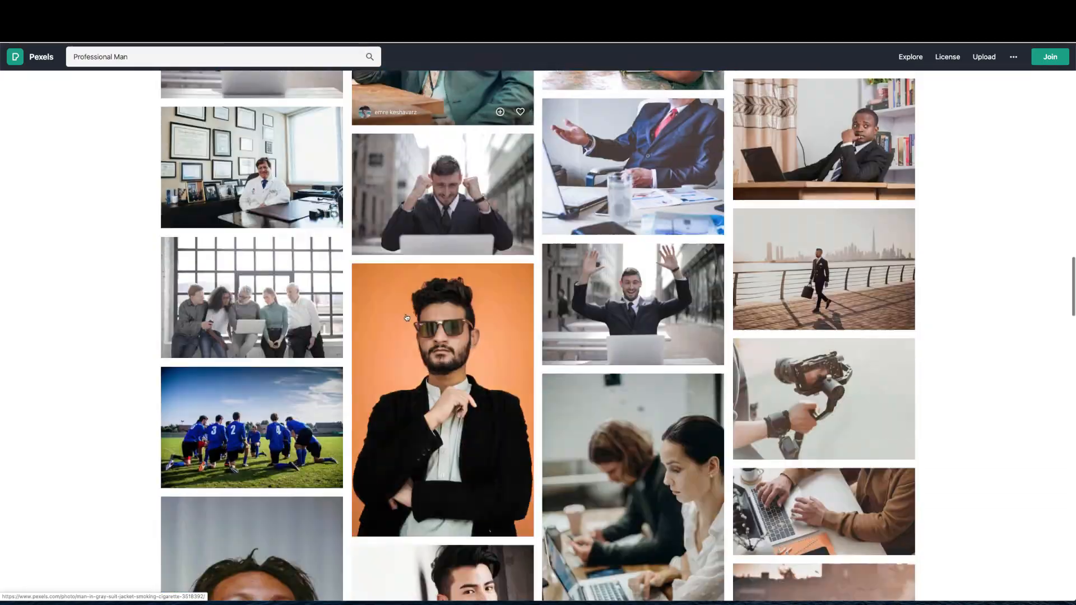
scroll(406, 318, "up", 20)
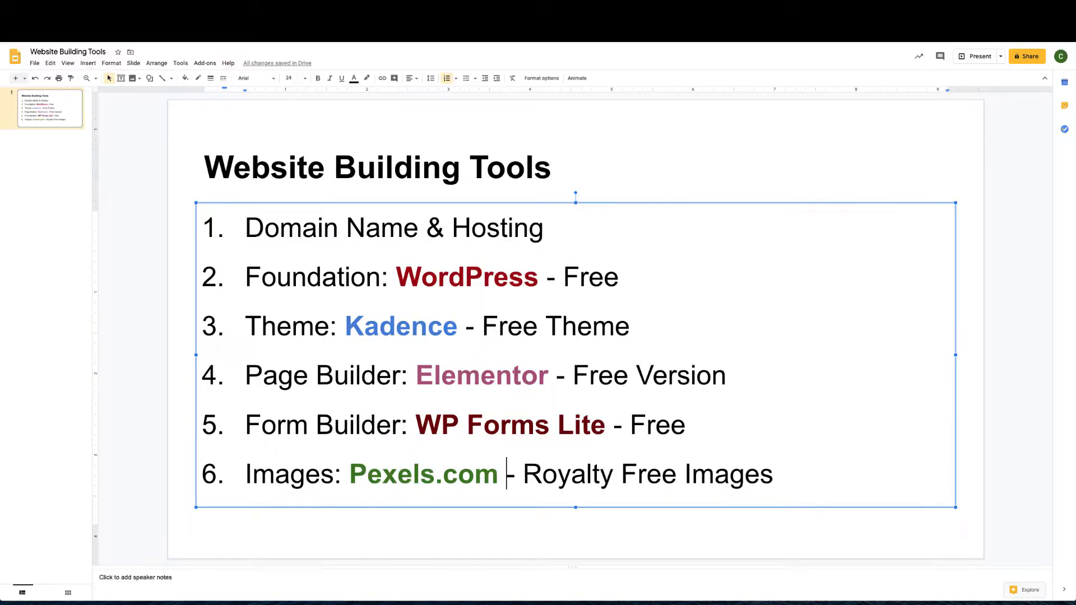
Deselect the tools list text box on the Website Building Tools slide
left_click(864, 117)
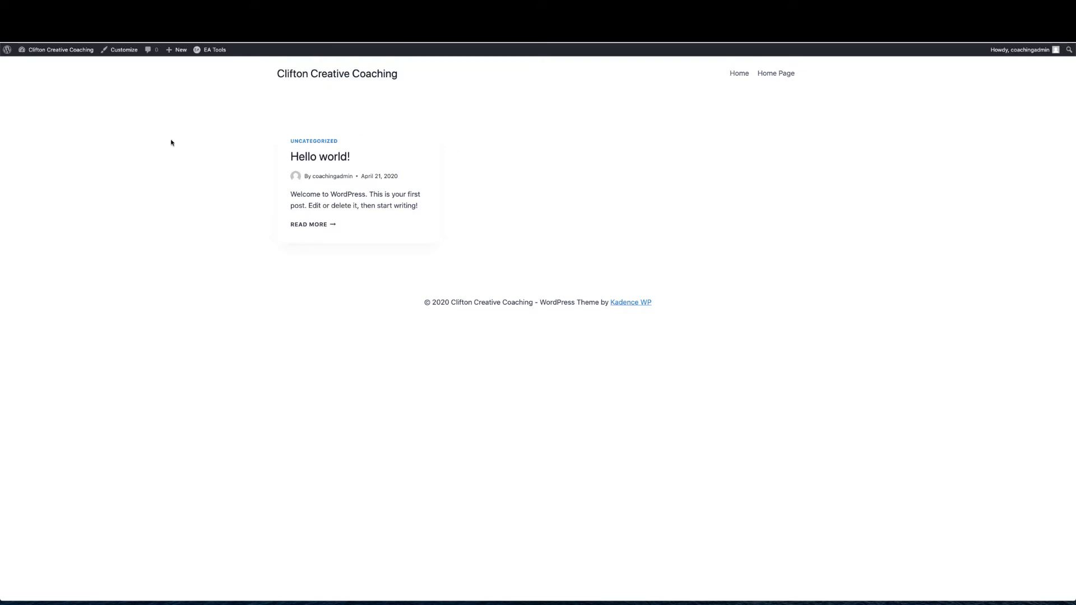
In Settings > Reading, make 'Home Page' the static homepage, save, and view the front page
mouse_move(53, 53)
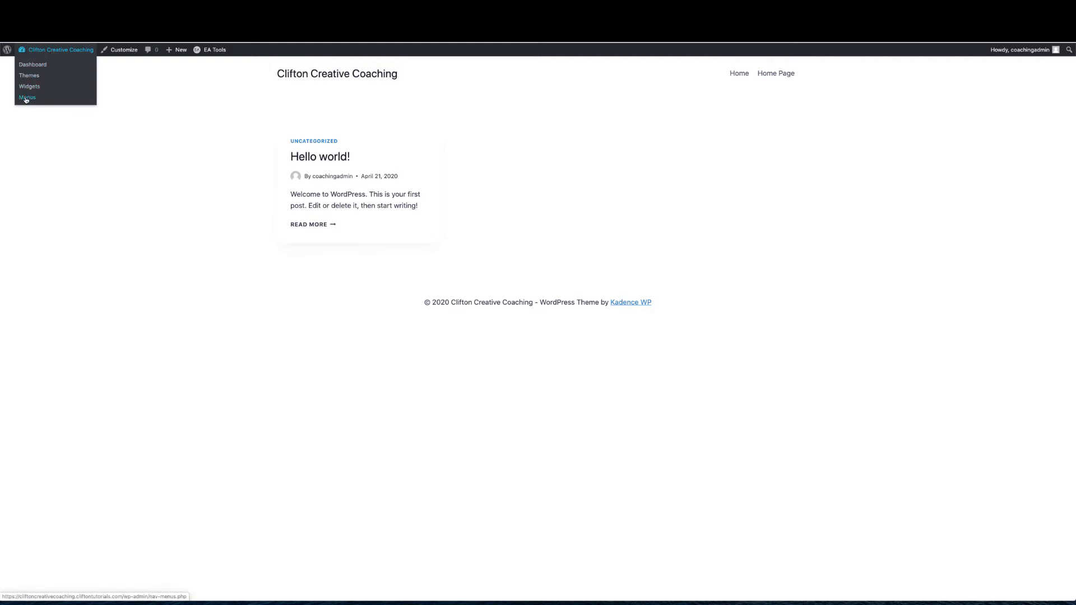
left_click(35, 65)
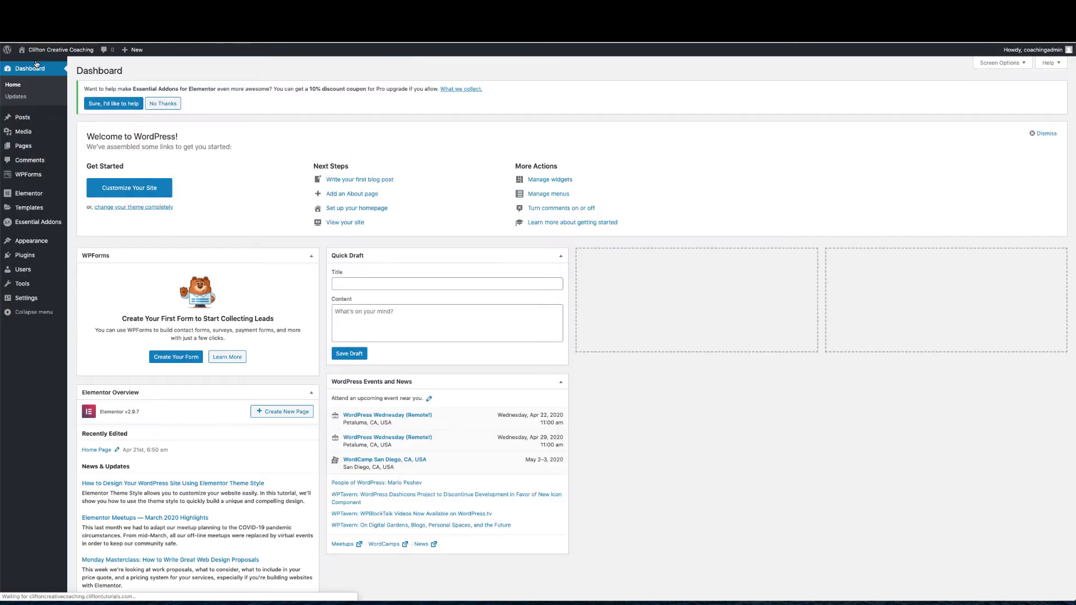
mouse_move(23, 297)
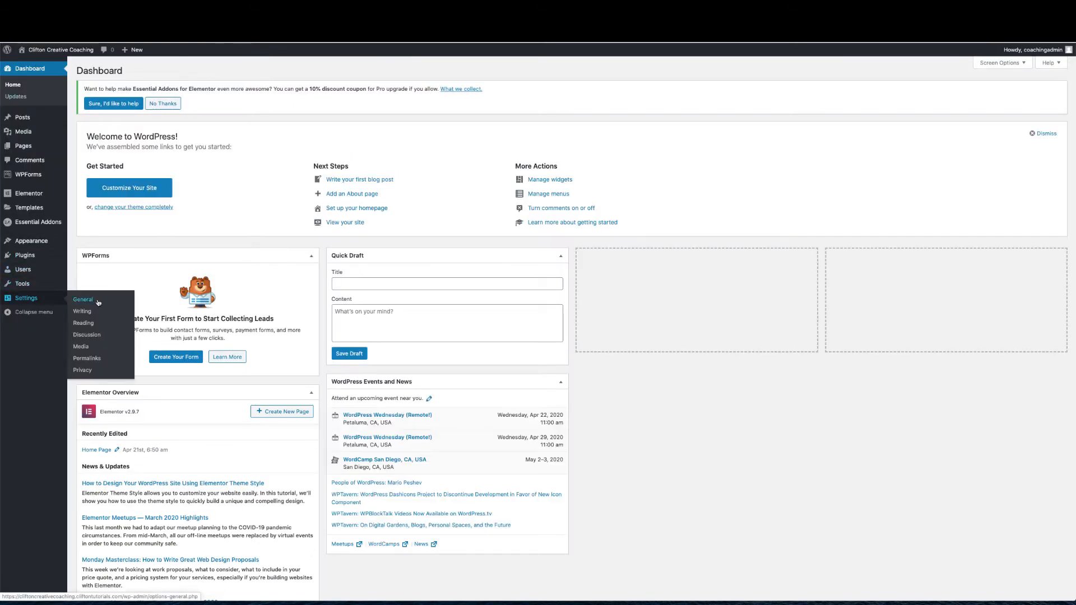
left_click(83, 324)
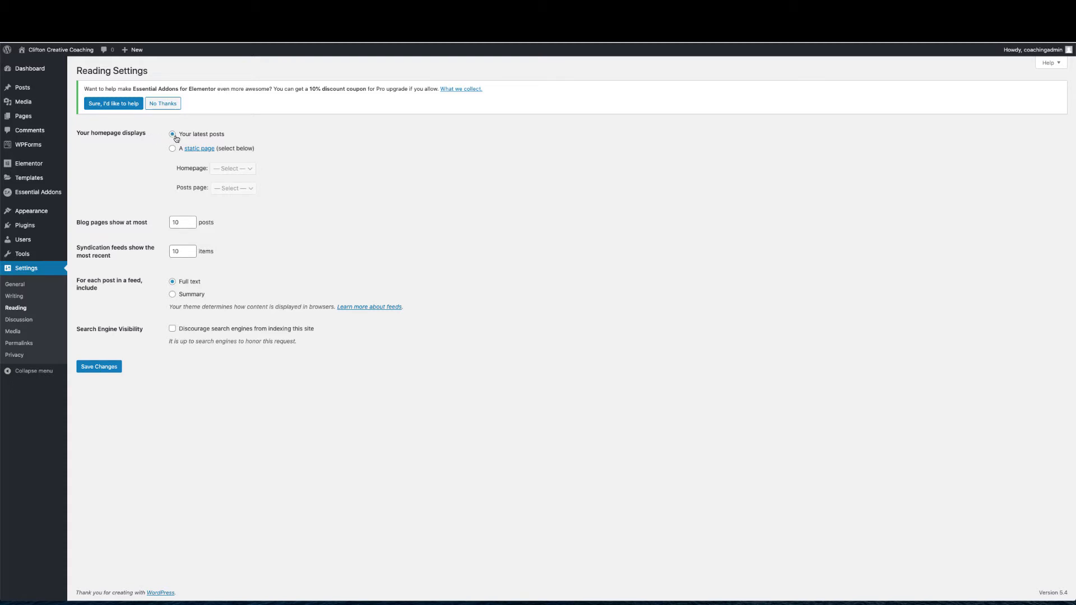
left_click(172, 149)
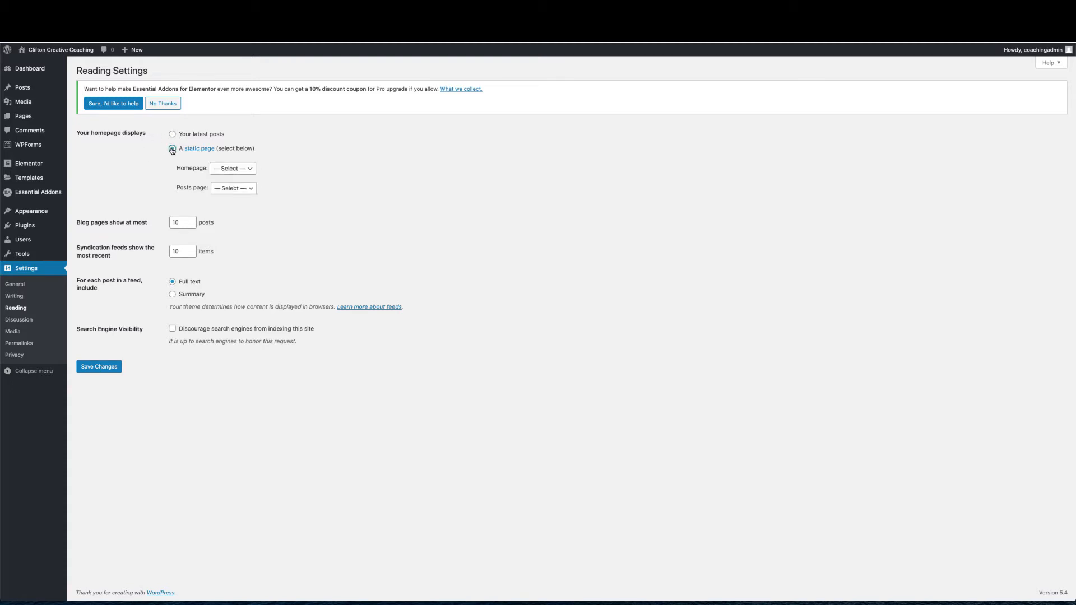
left_click(227, 169)
left_click(227, 177)
left_click(93, 370)
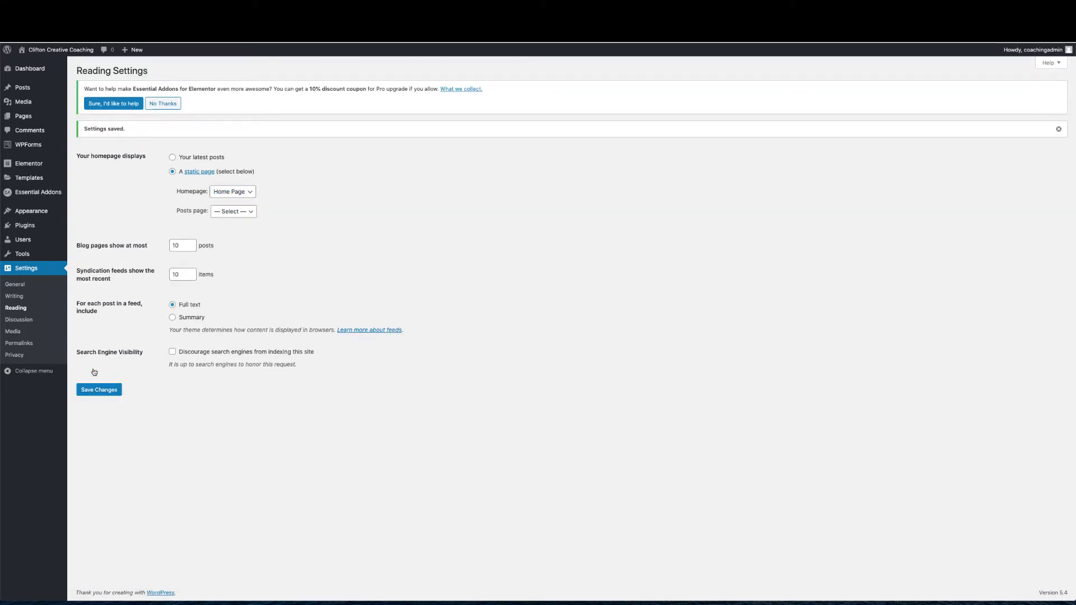
left_click(75, 54)
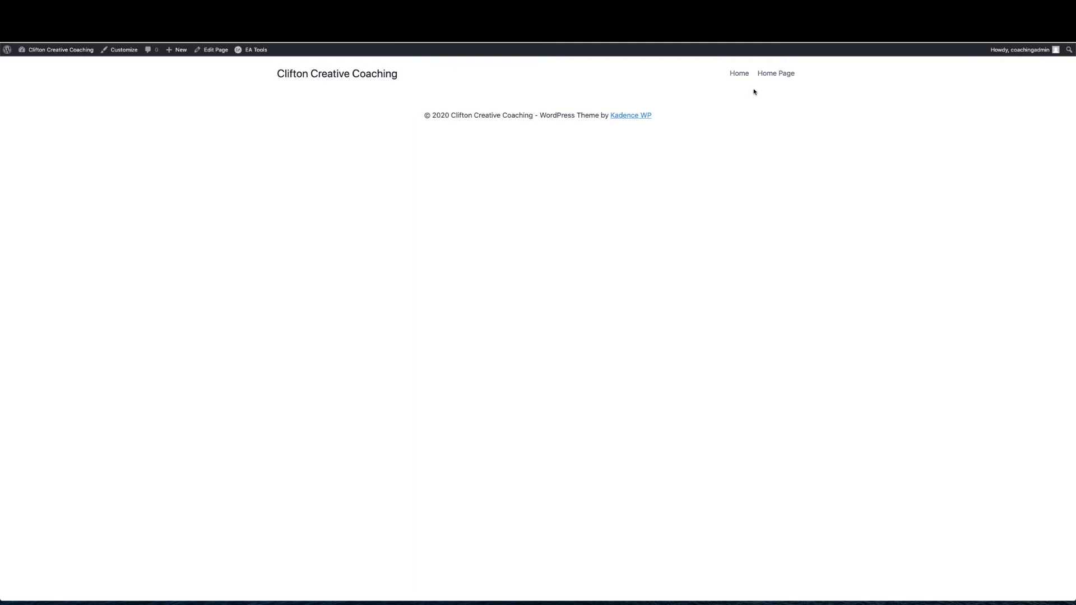
Start a new page from the Pages list and title it 'About'
mouse_move(49, 58)
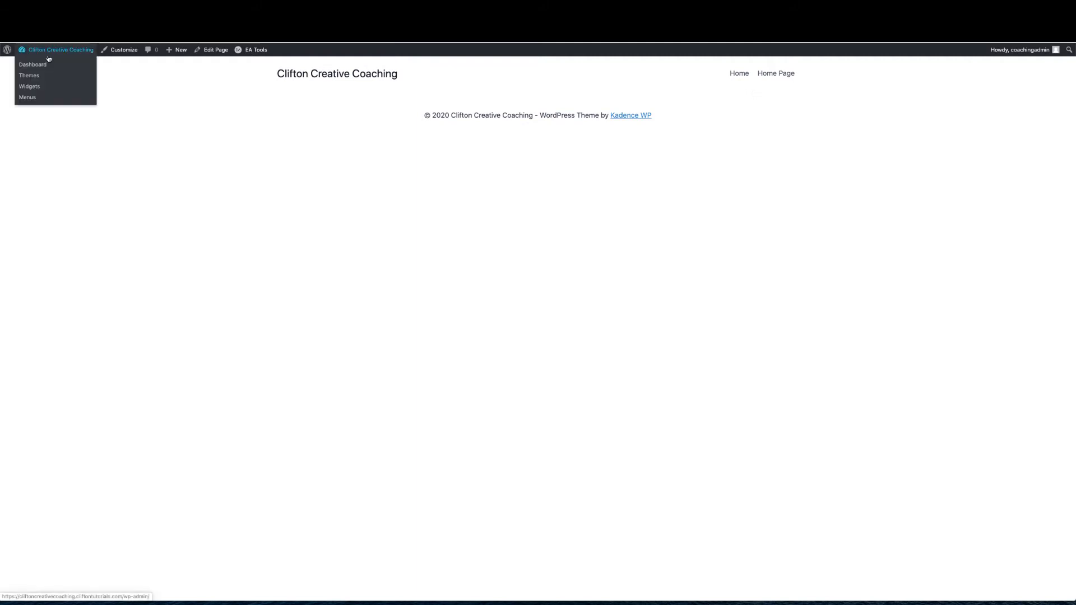
left_click(41, 67)
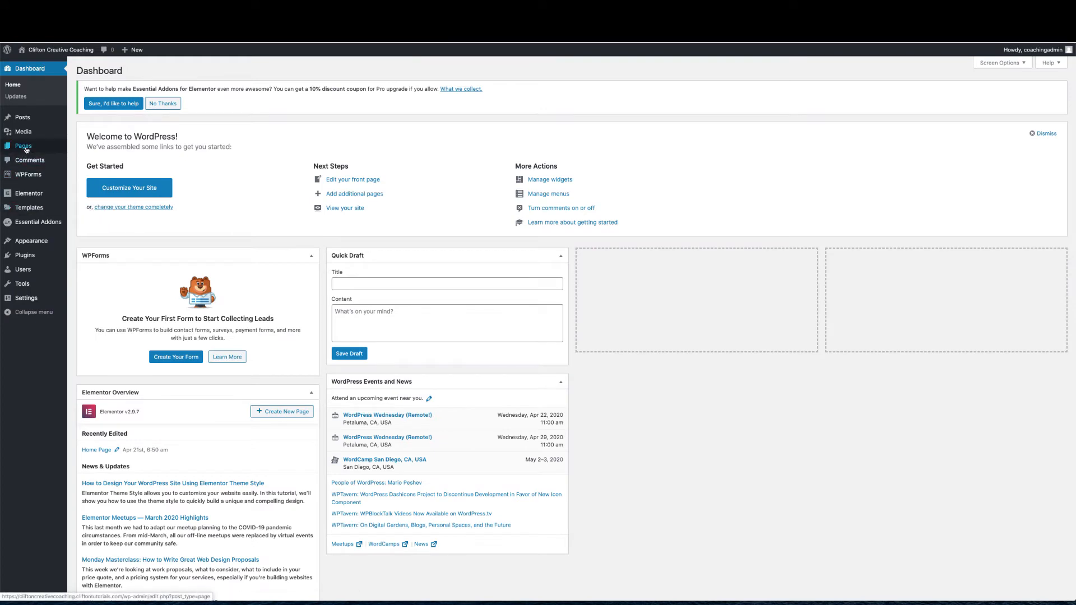
mouse_move(25, 148)
left_click(83, 148)
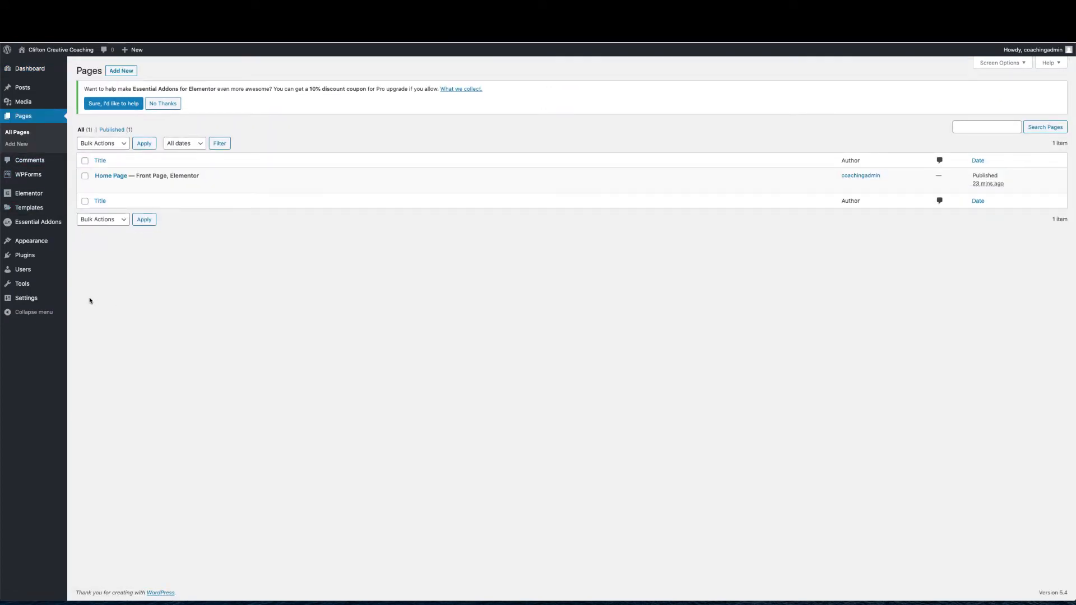
mouse_move(157, 182)
left_click(127, 71)
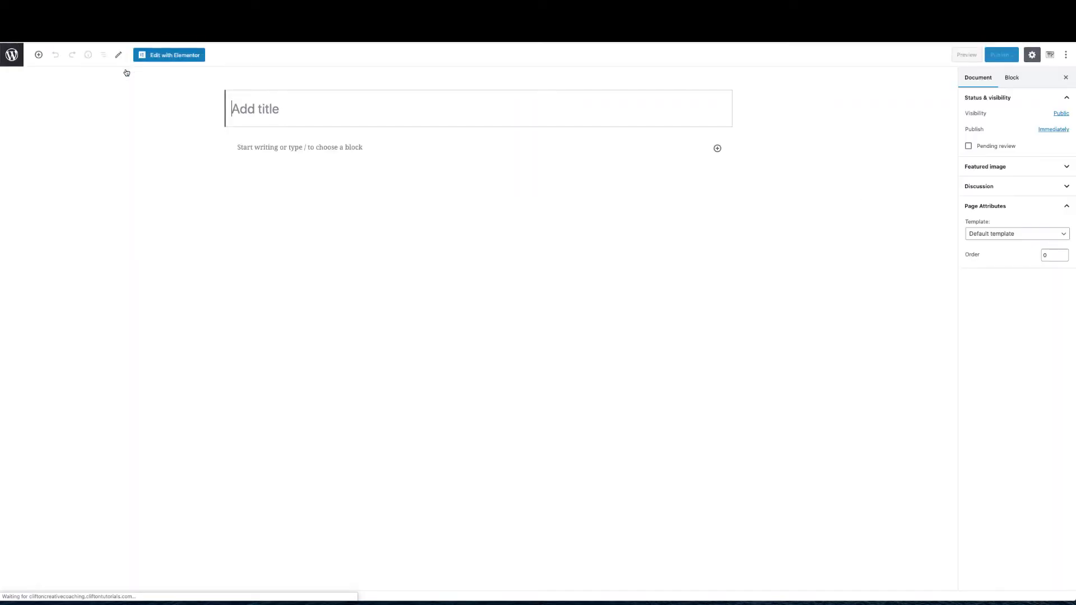
type("About")
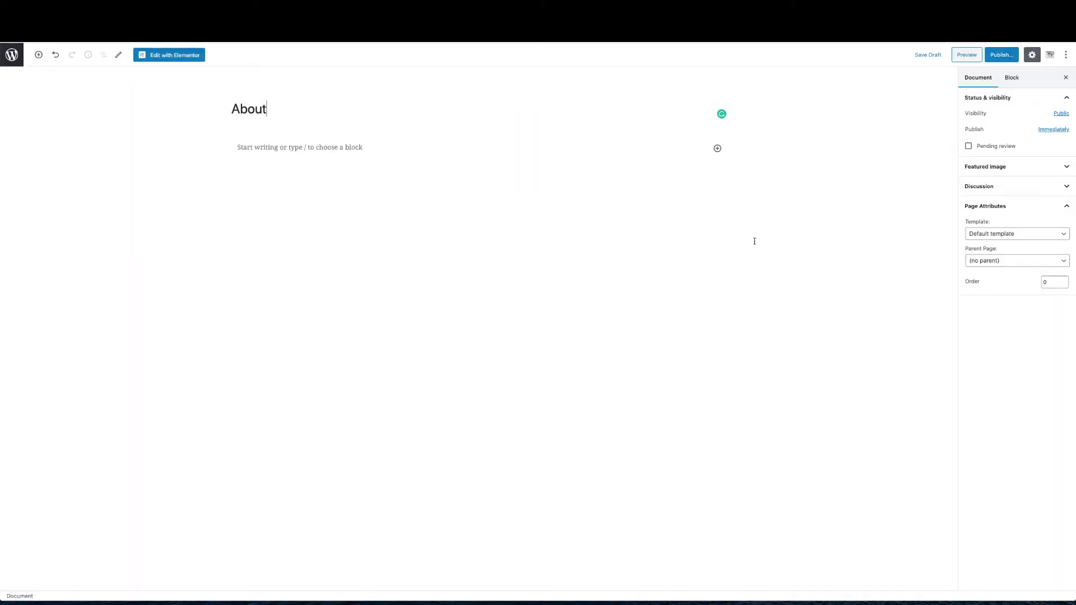
Give About the Elementor Full Width template, publish it, and return to Pages
left_click(996, 235)
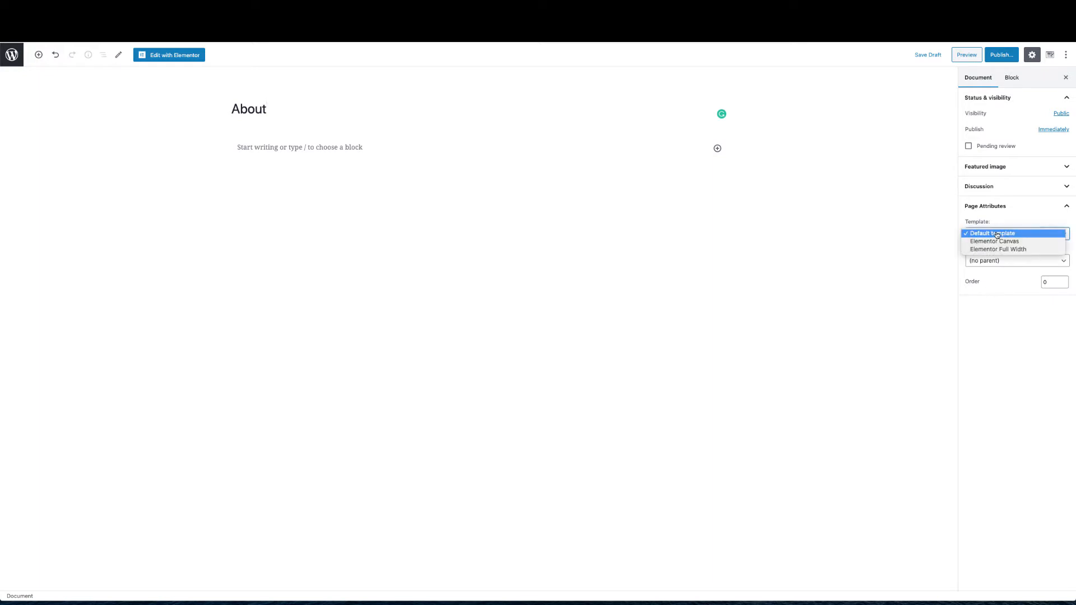
left_click(998, 250)
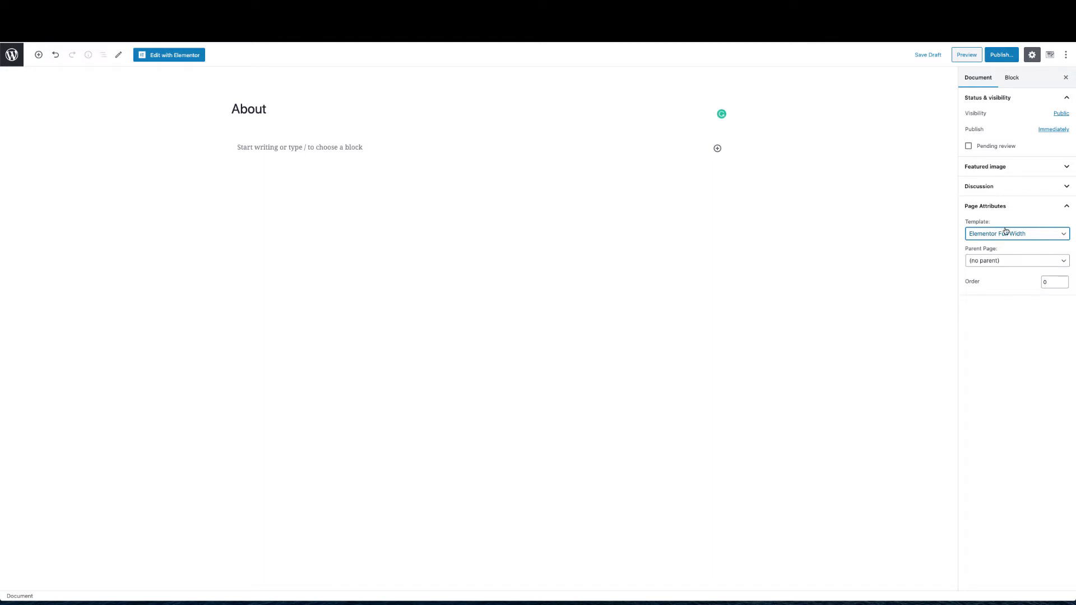
left_click(1001, 55)
left_click(1015, 55)
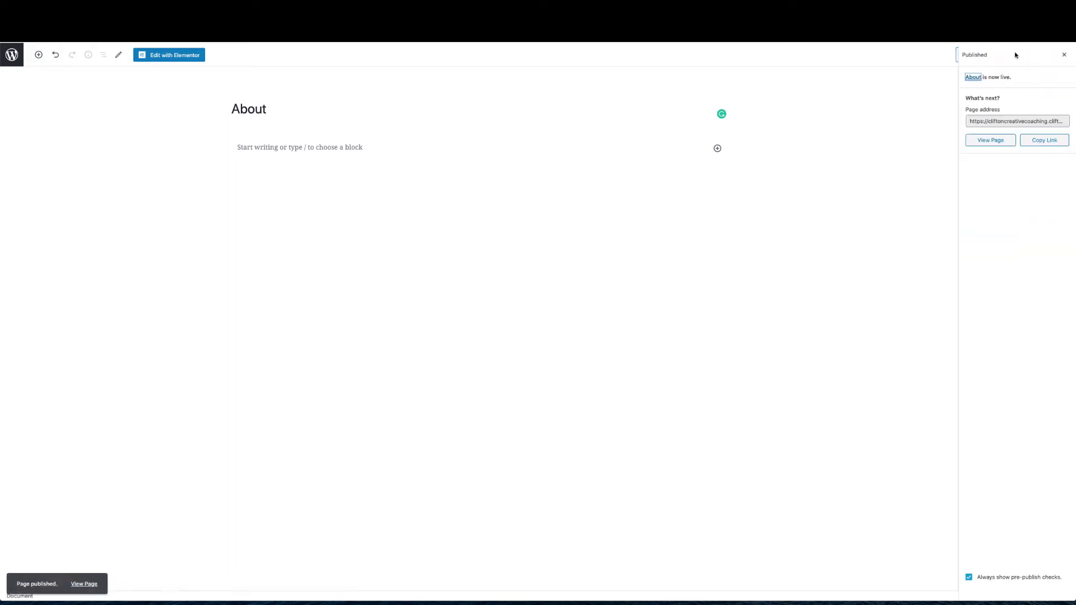
left_click(1064, 58)
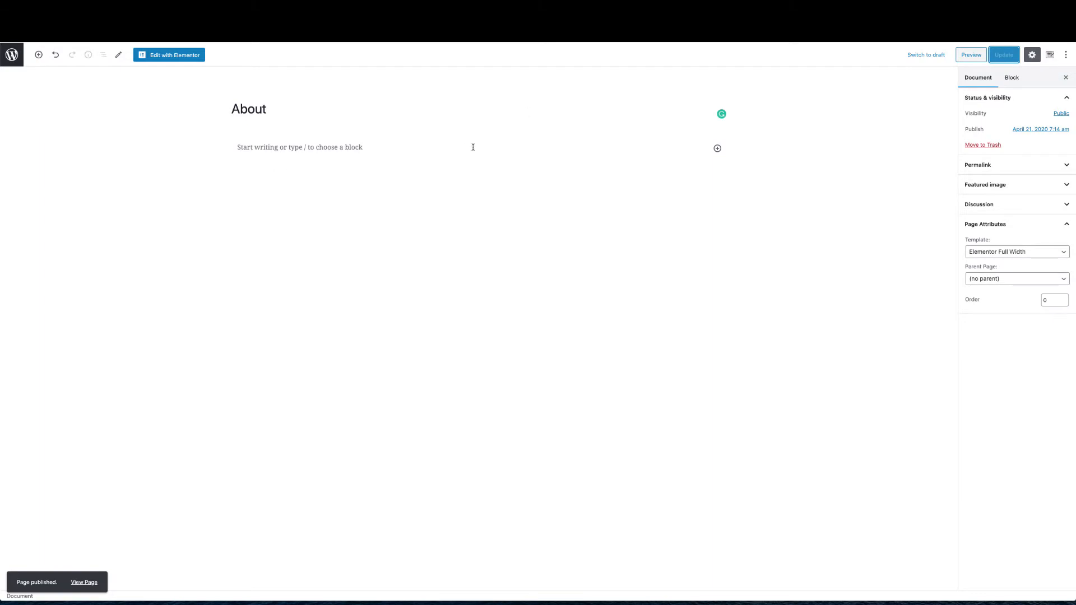
left_click(13, 57)
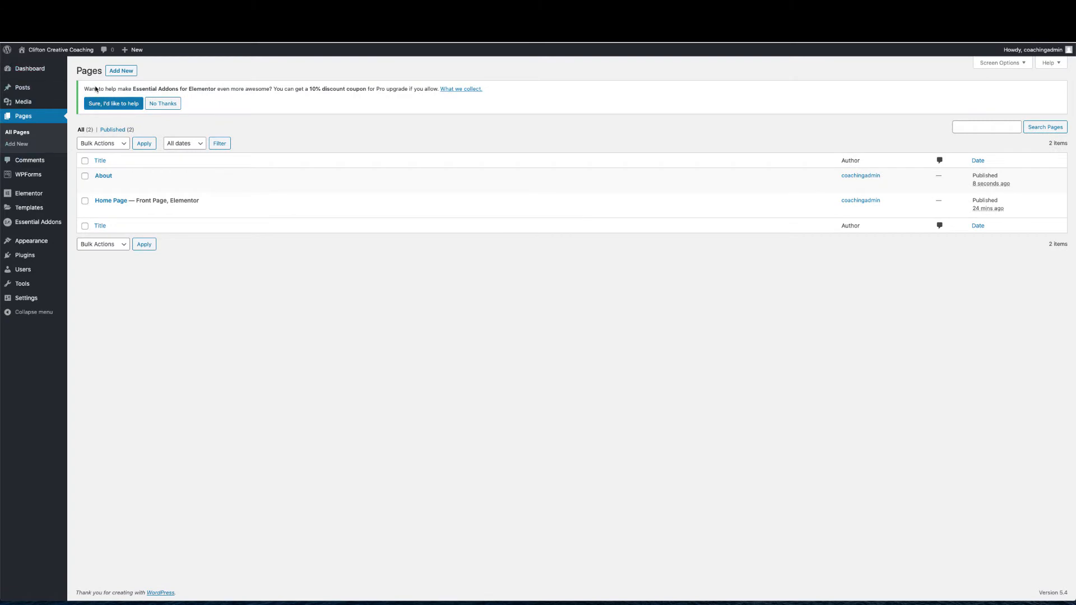
Publish a new 'Contact' page with the default template and go back to Pages
left_click(122, 72)
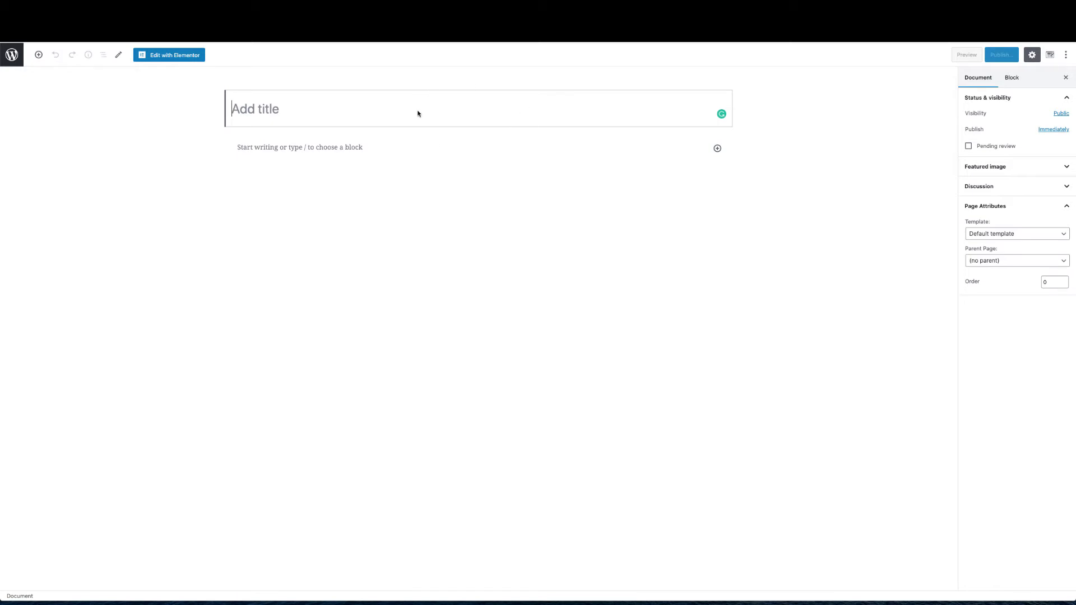
type("Cont")
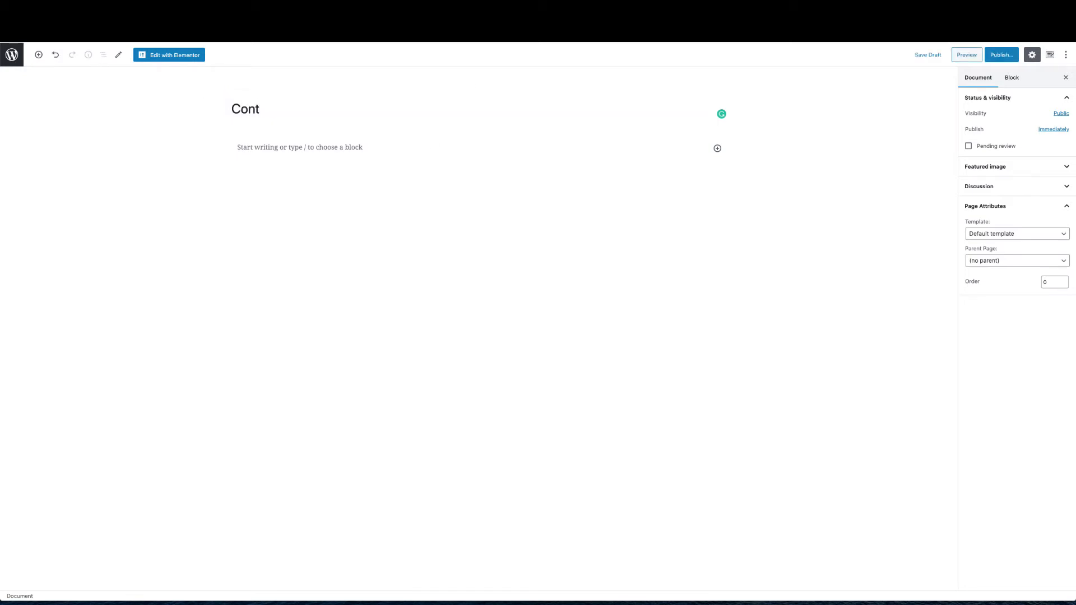
type("act")
left_click(1002, 54)
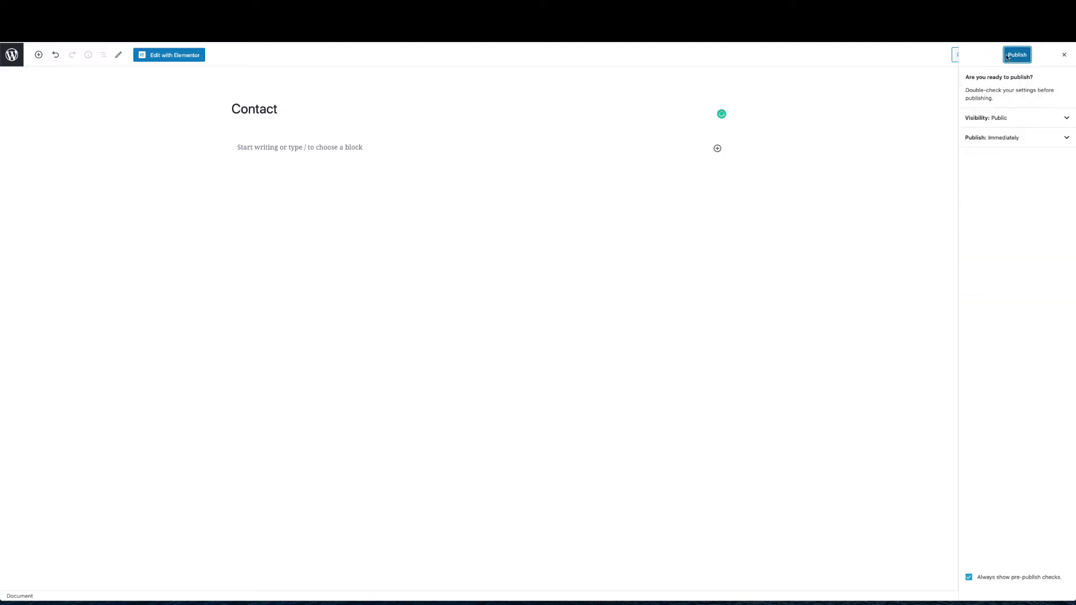
left_click(1017, 55)
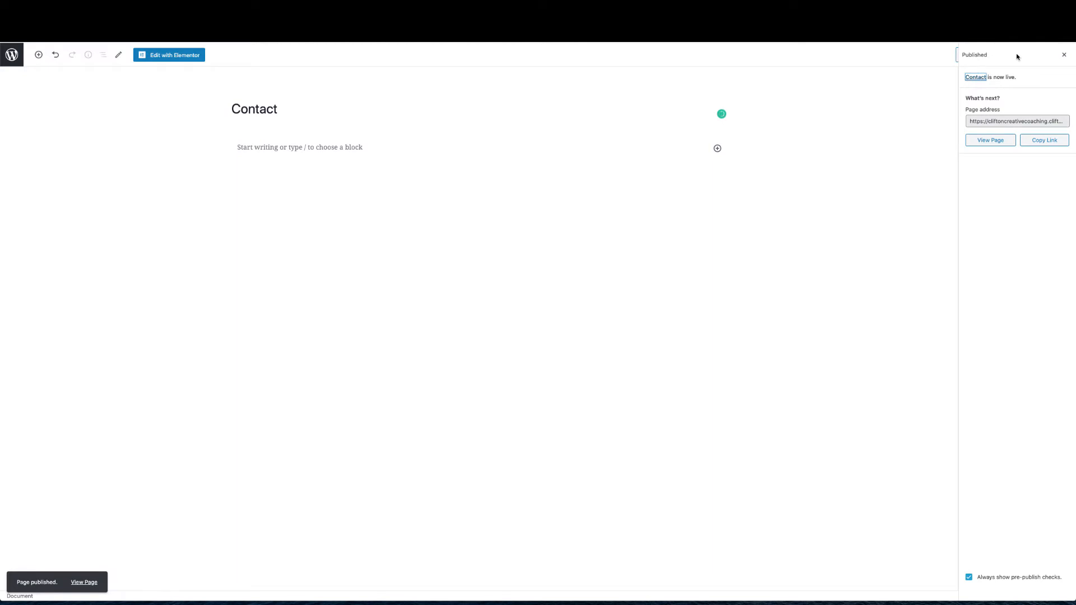
left_click(1064, 55)
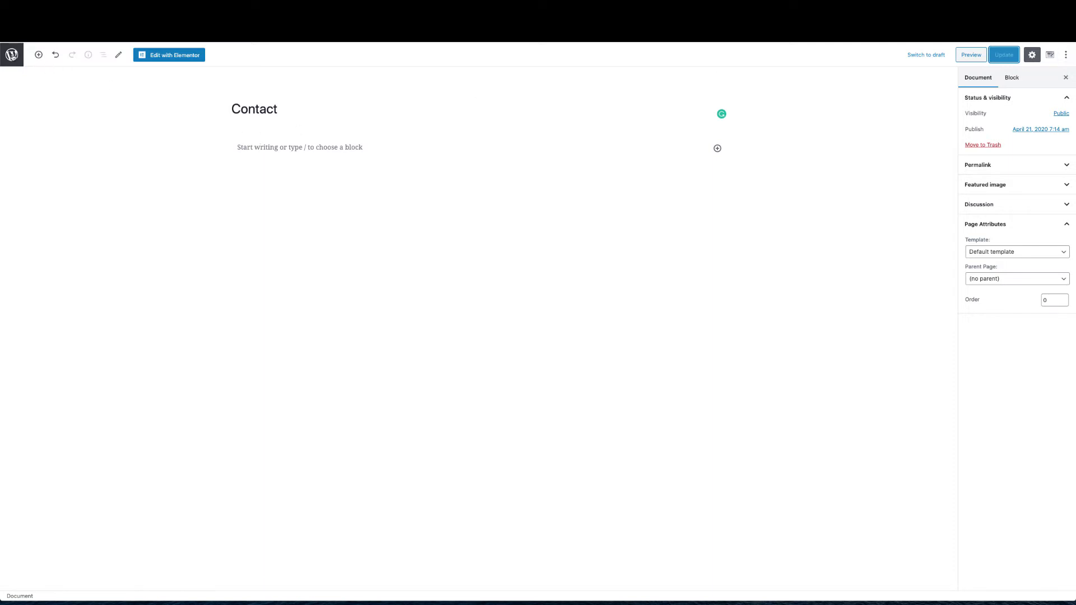
left_click(12, 54)
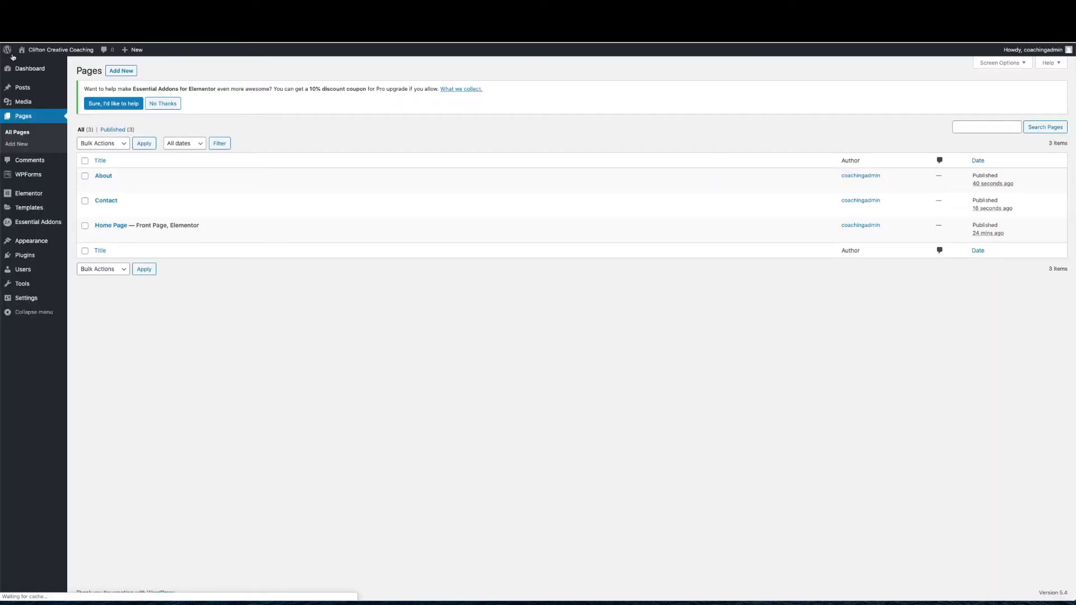
Publish a new 'Engagement' page using the Elementor Full Width template, then return to Pages
left_click(124, 72)
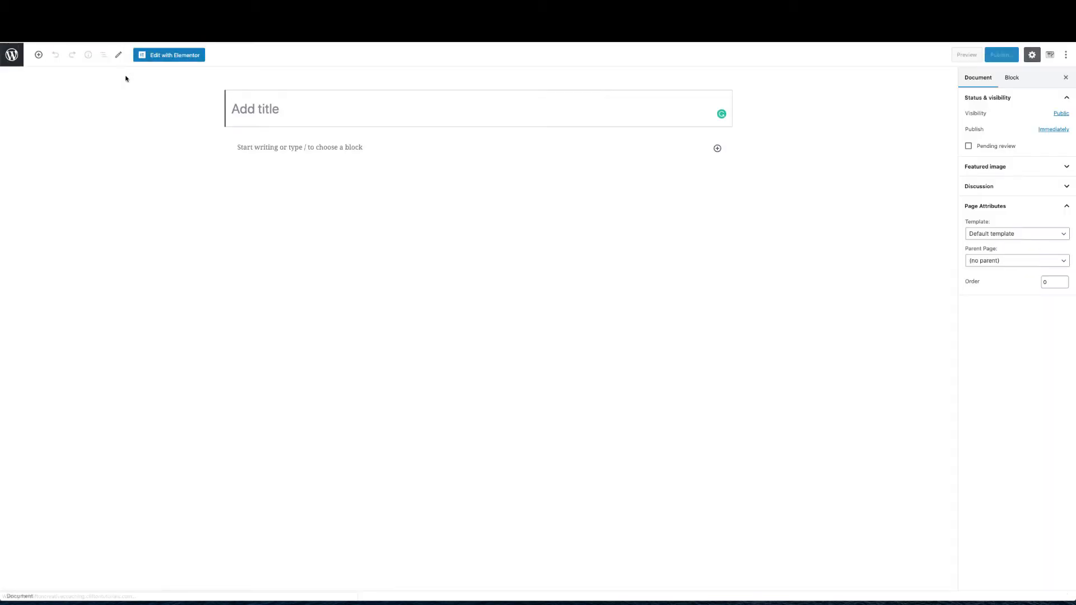
type("Engagem")
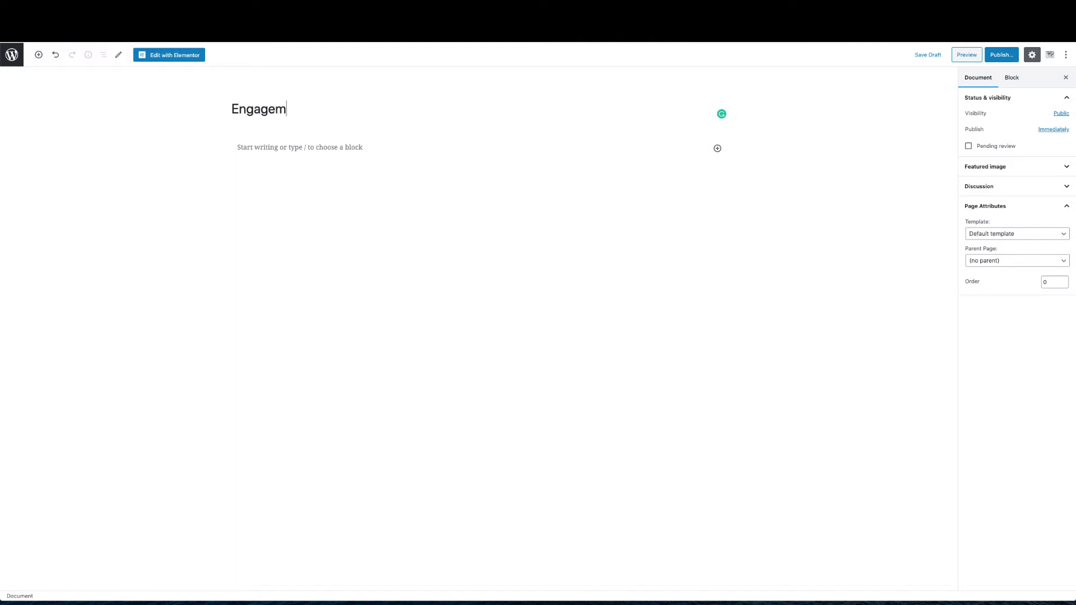
type("ent")
left_click(973, 238)
left_click(979, 250)
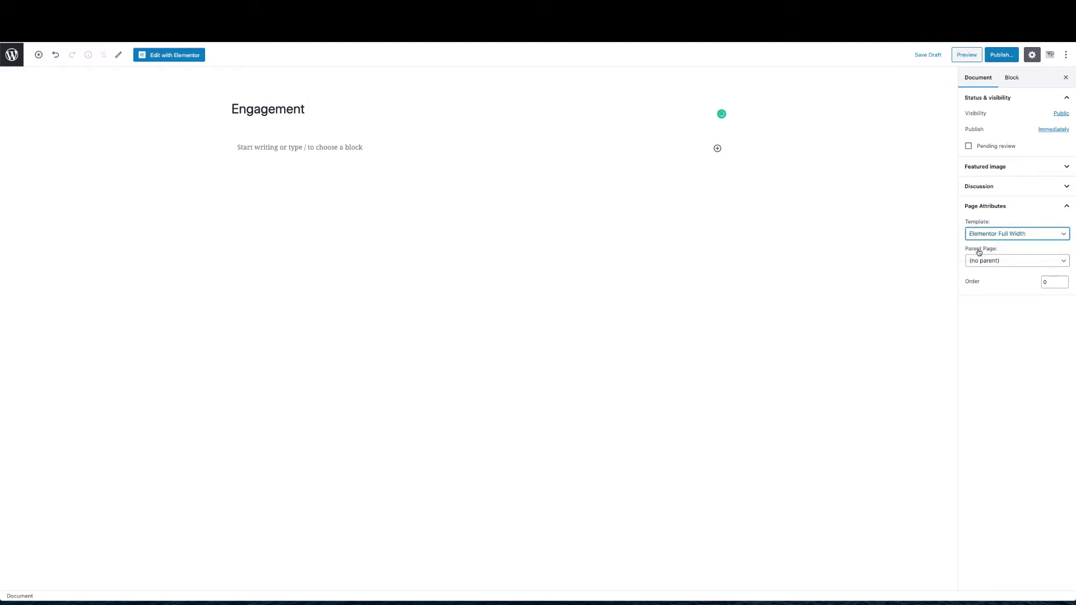
left_click(999, 54)
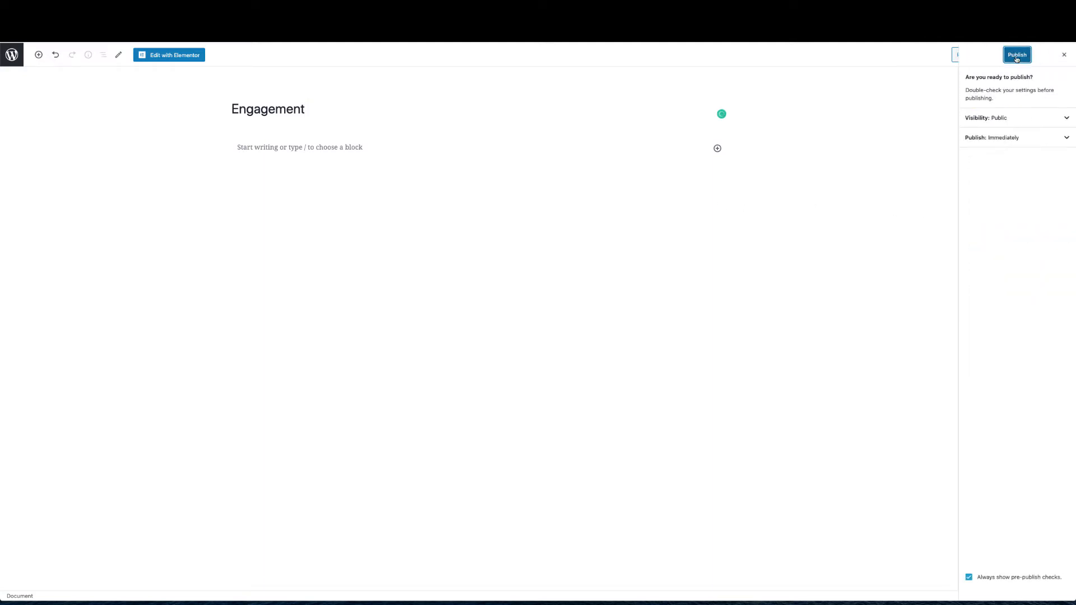
left_click(1016, 55)
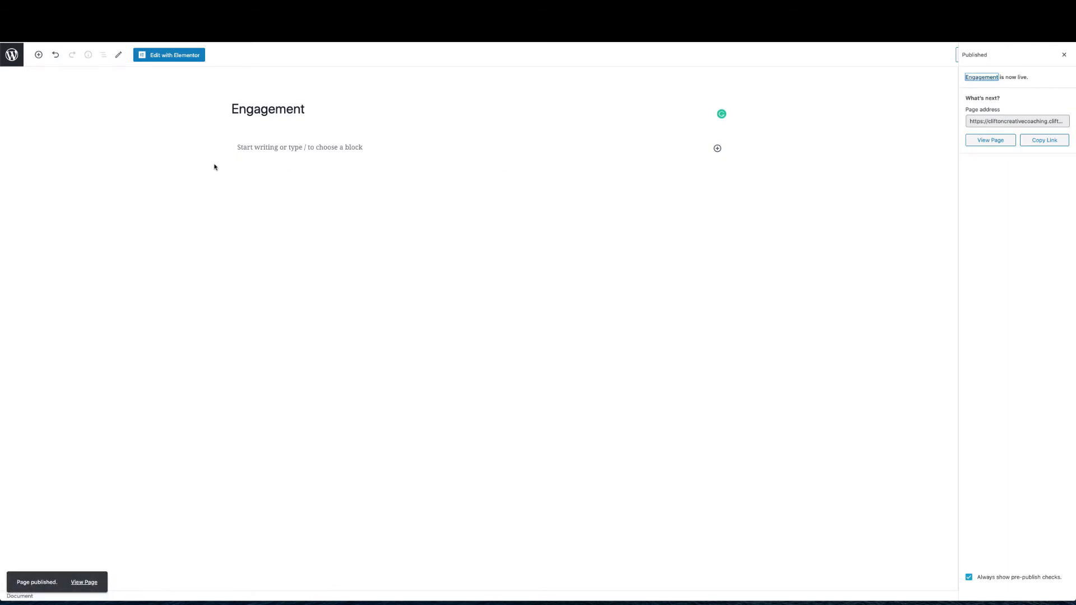
left_click(18, 60)
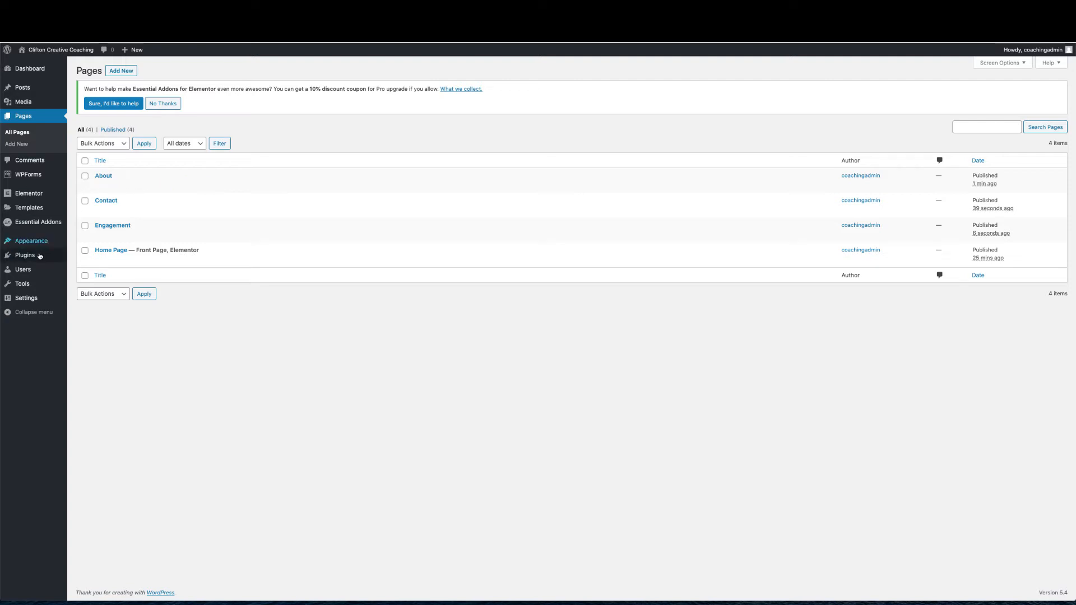
In Appearance > Menus, create a new menu named 'Main Menu'
mouse_move(34, 241)
left_click(81, 279)
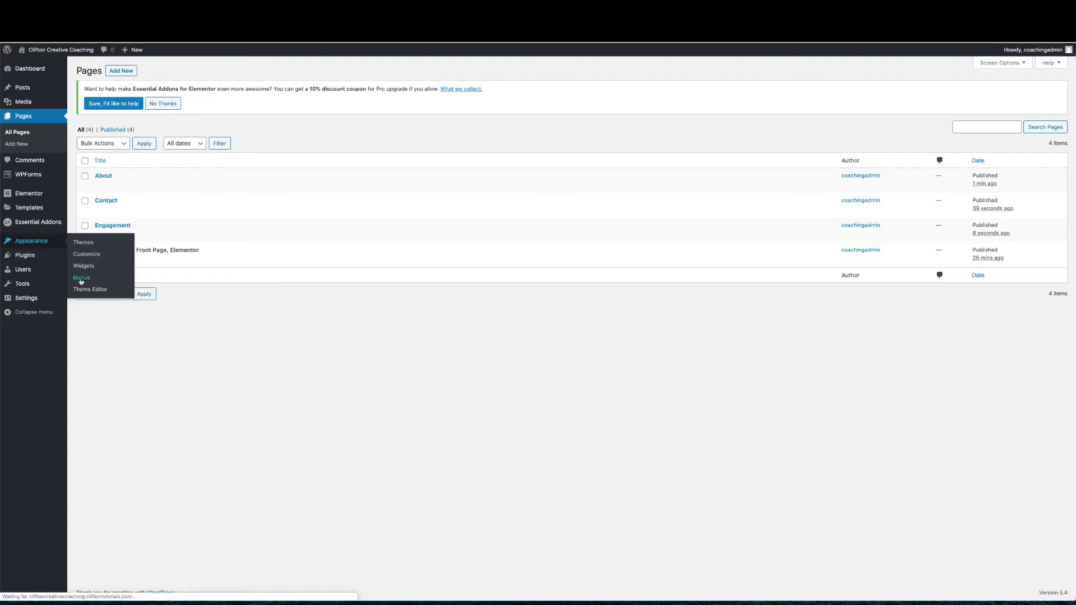
left_click(271, 206)
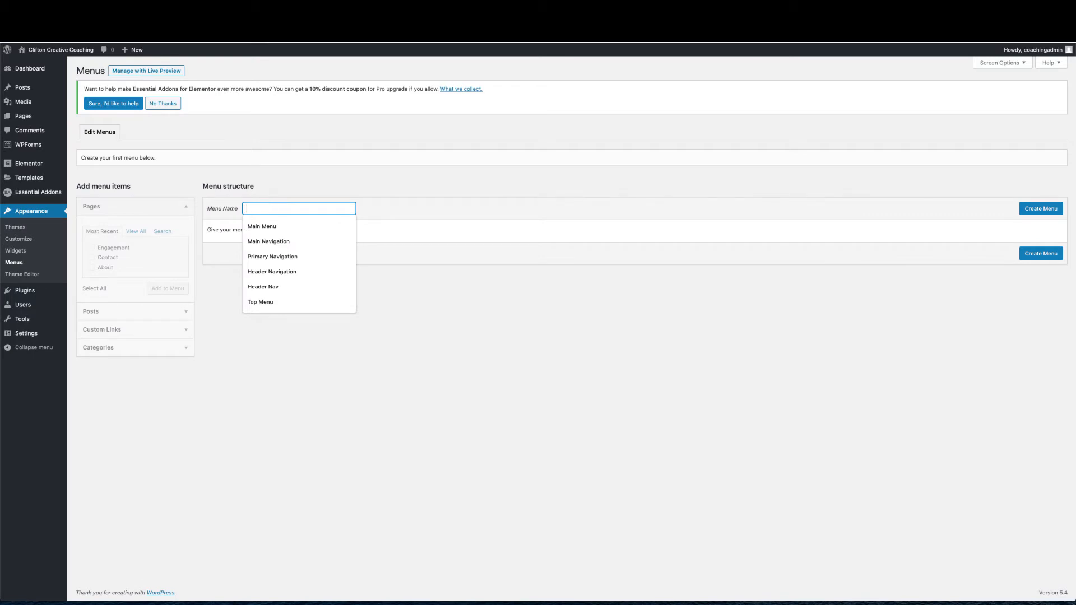
type("Main ")
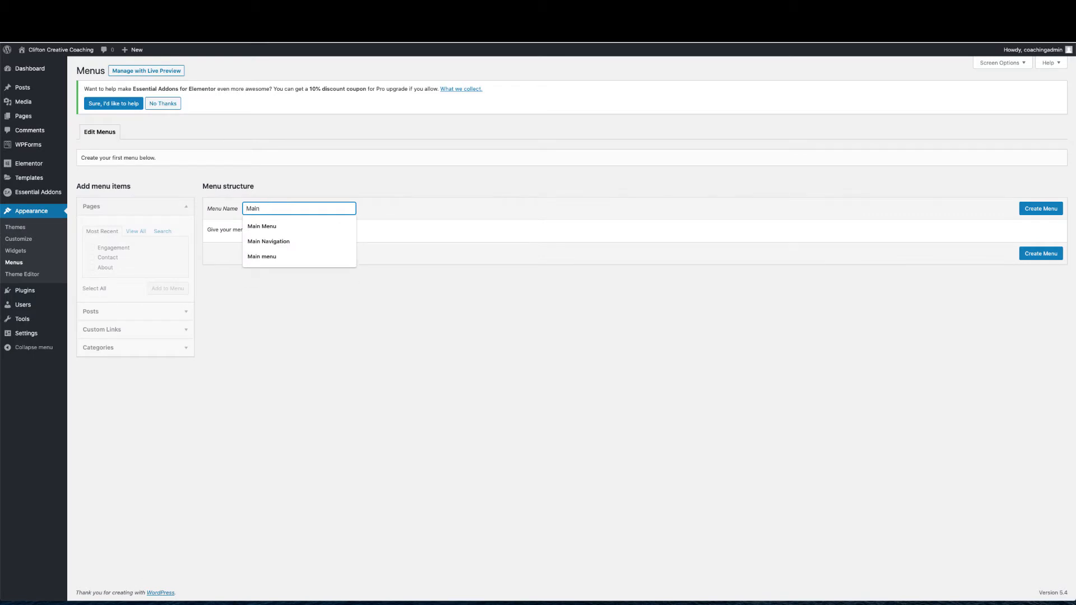
type("Menu")
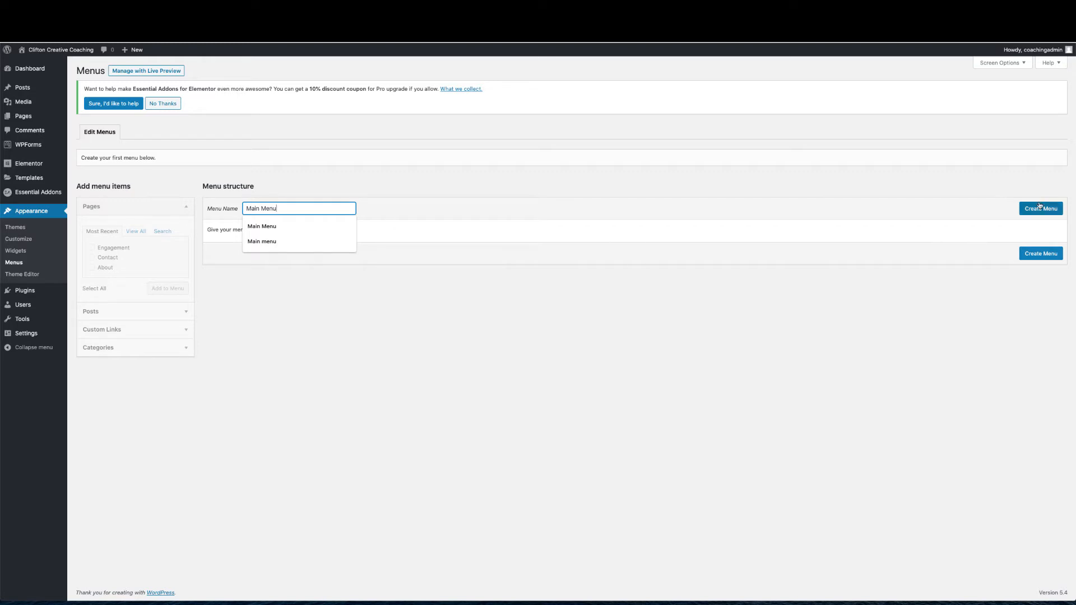
left_click(1040, 207)
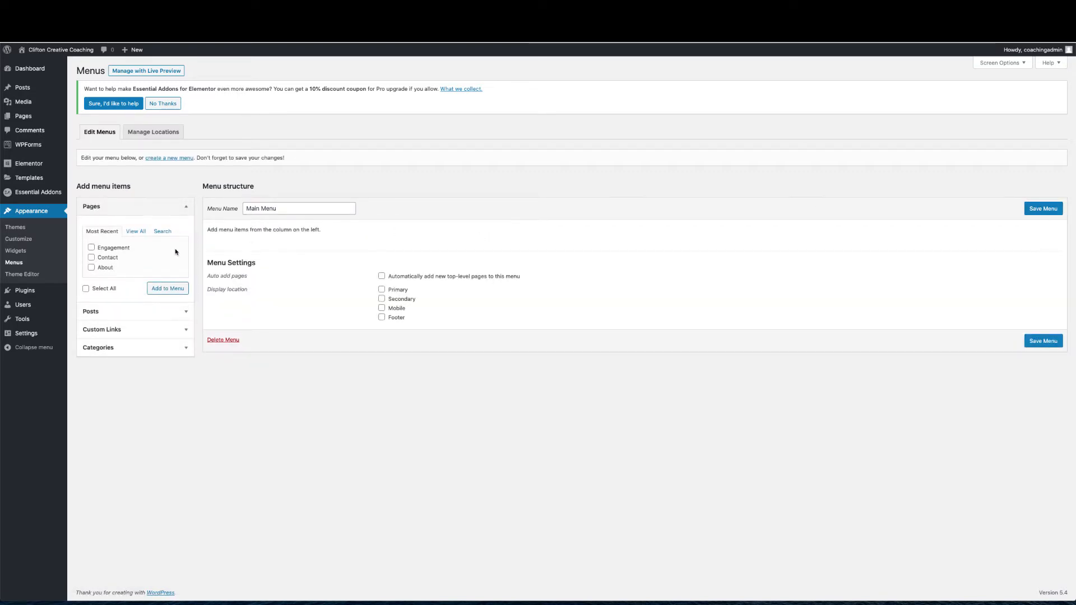
Add the Home Page, About, Contact and Engagement pages to Main Menu
left_click(136, 232)
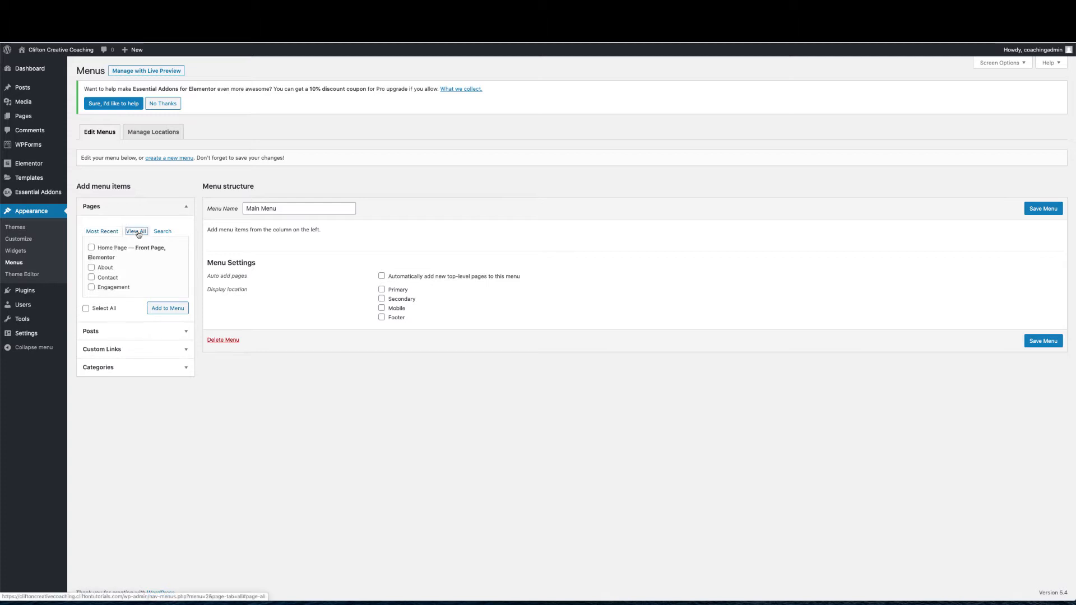
left_click(92, 247)
left_click(91, 268)
left_click(92, 277)
left_click(91, 287)
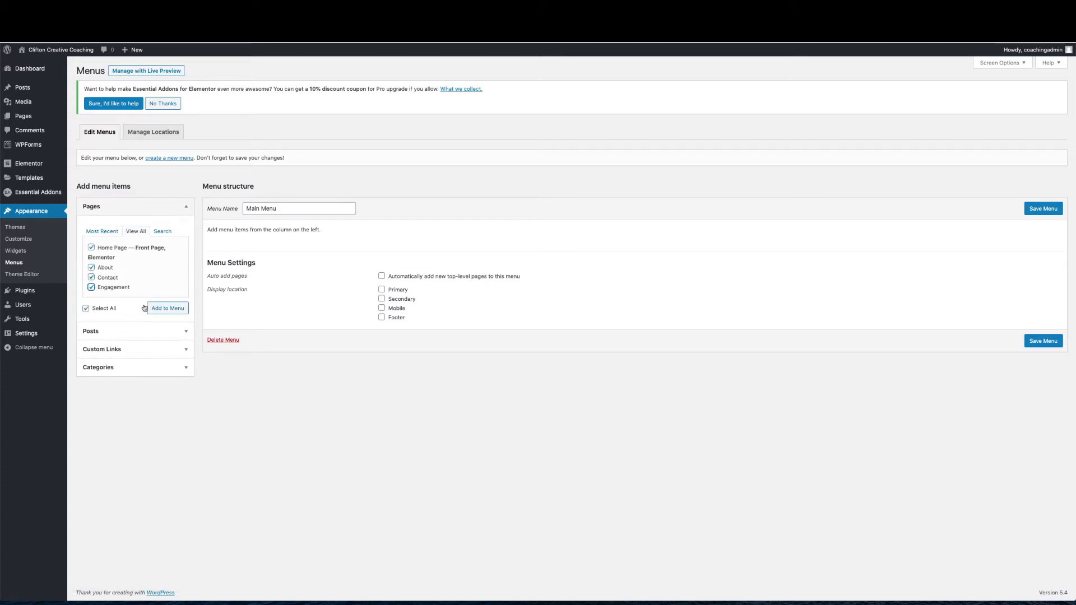
left_click(168, 308)
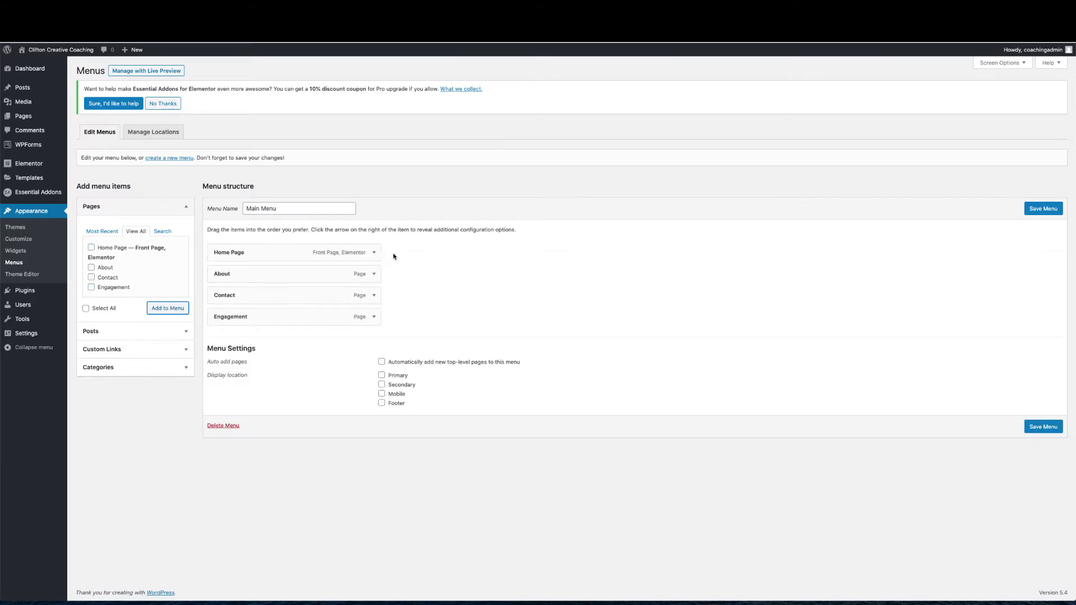
Shorten the Home Page menu item's label to 'Home'
left_click(375, 253)
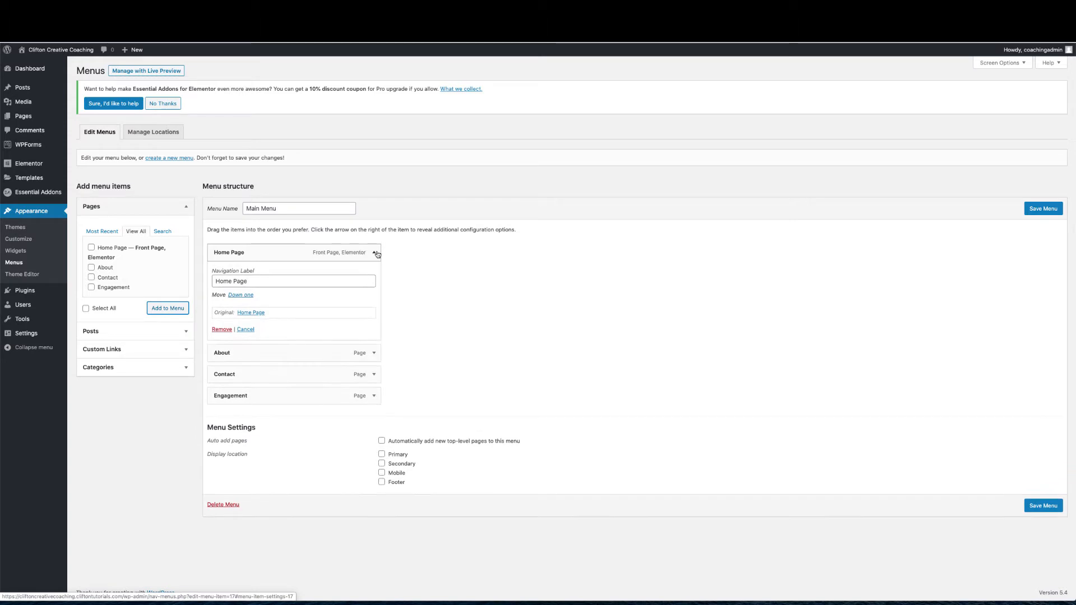
left_click_drag(233, 280, 275, 279)
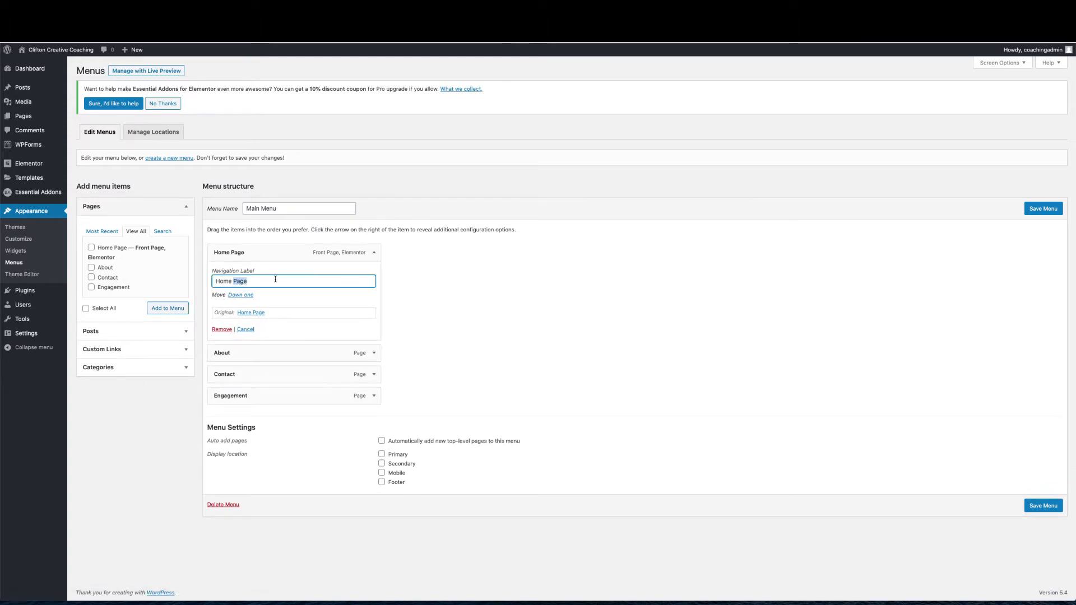
key("BackSpace")
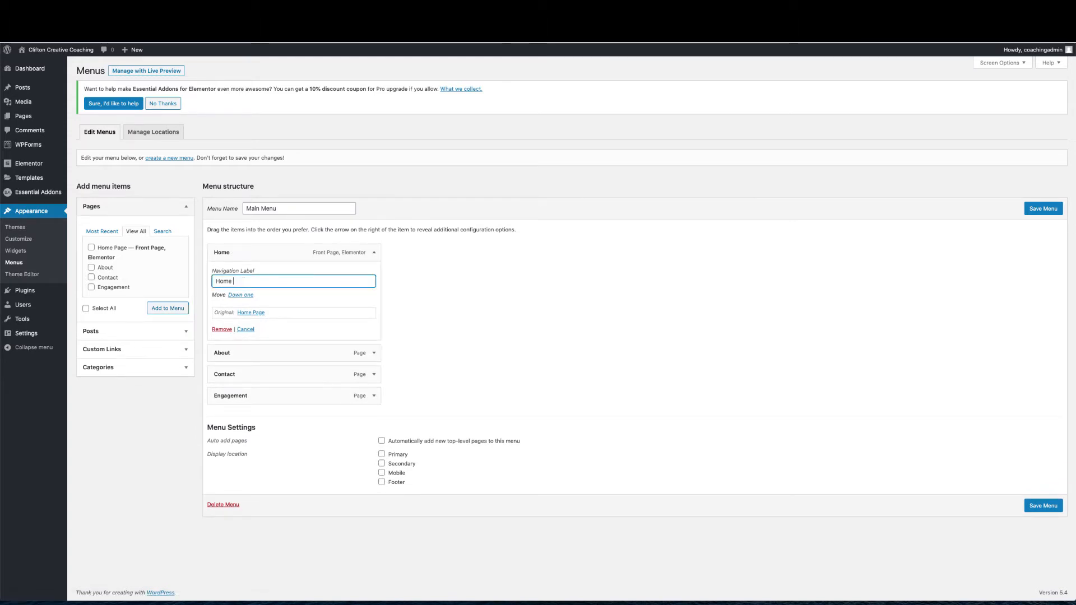
left_click(377, 253)
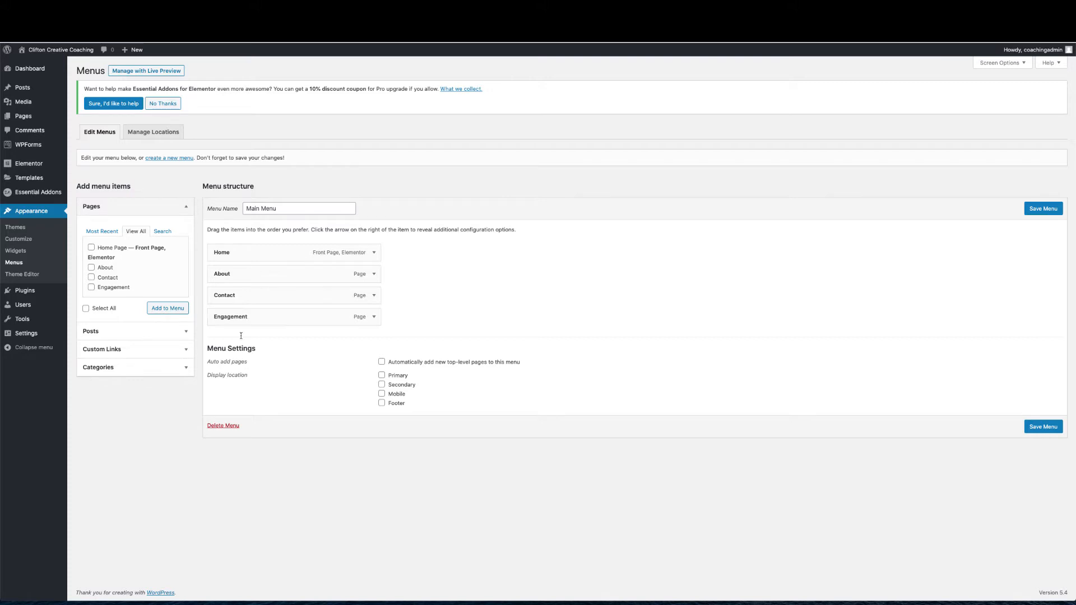
Assign Main Menu to the Primary location, save, and view the site
left_click(382, 375)
left_click(1047, 209)
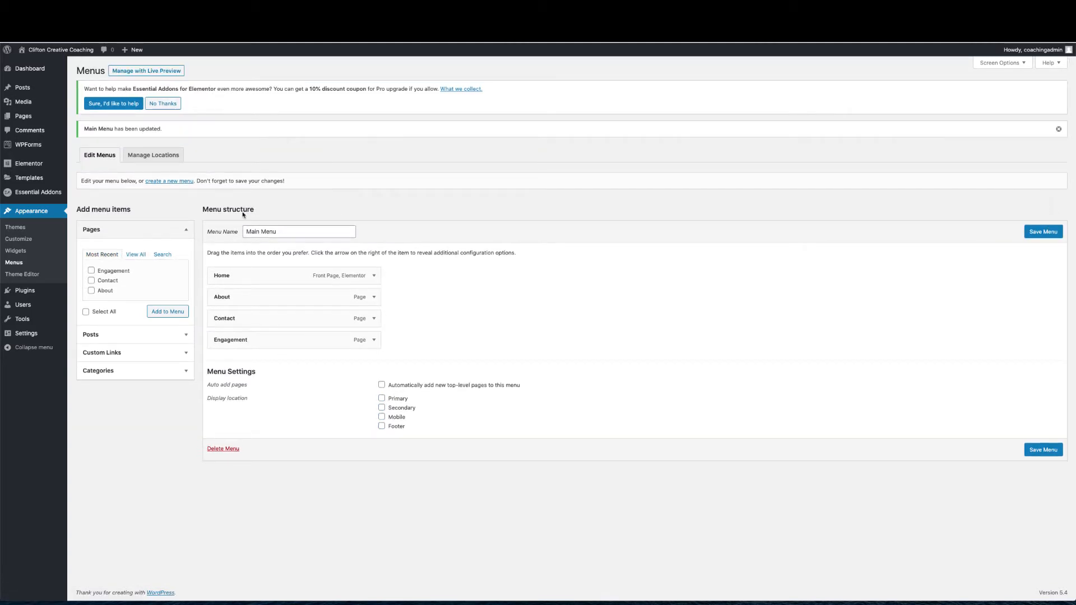
left_click(57, 52)
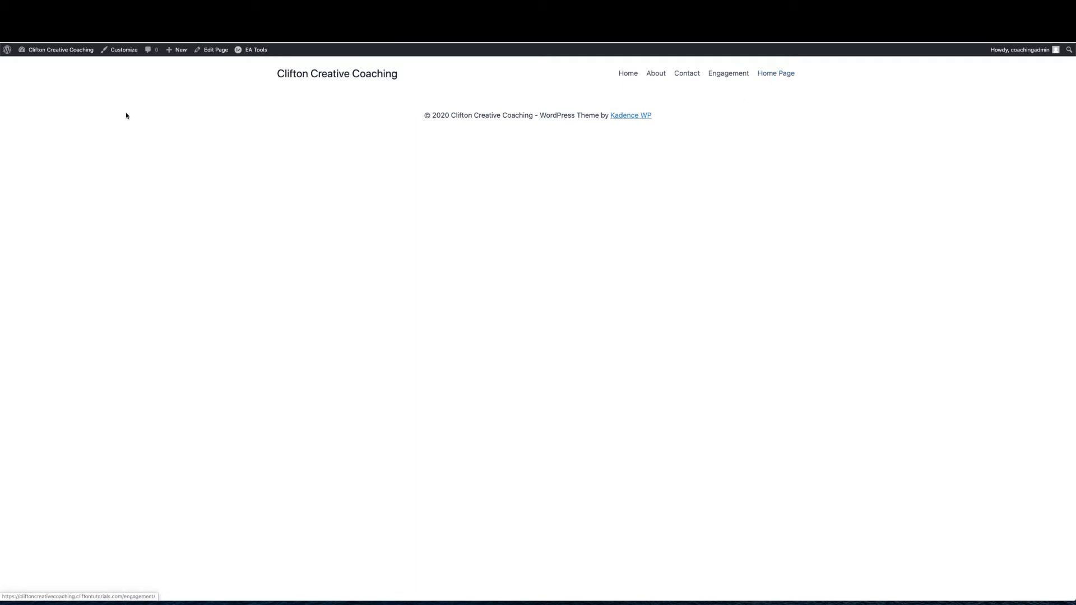
Return to Menus, tick the Primary display location again, save, and revisit the site
mouse_move(26, 51)
left_click(26, 96)
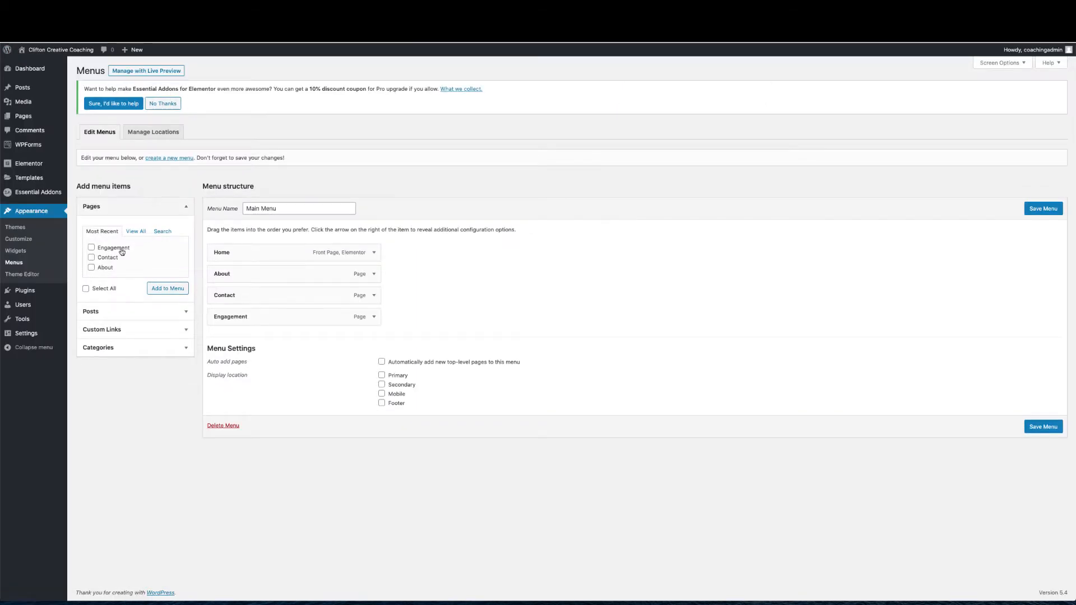
left_click(133, 232)
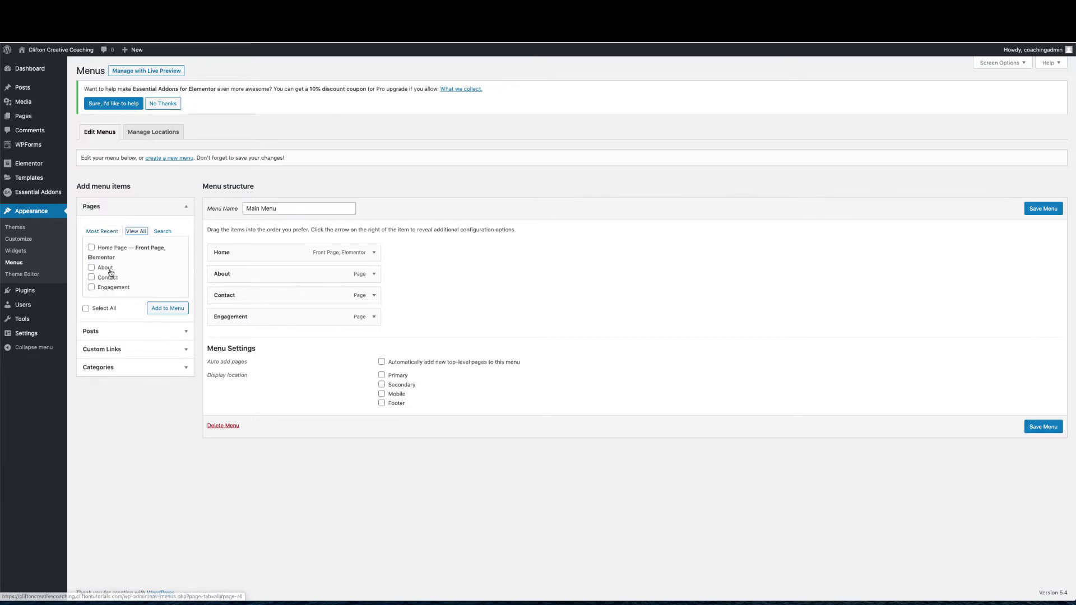
left_click(382, 376)
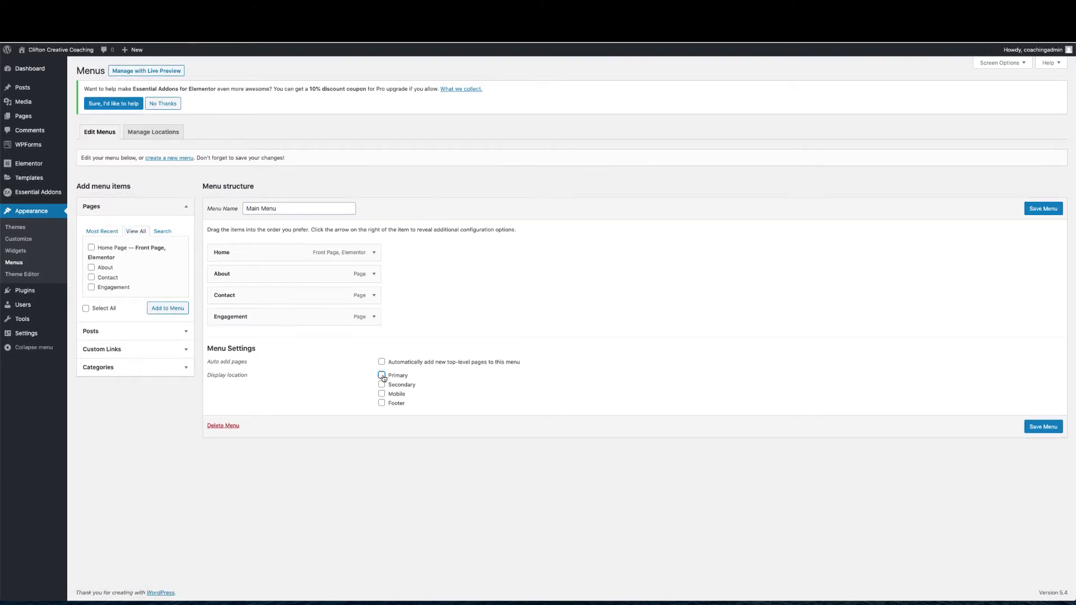
left_click(1037, 428)
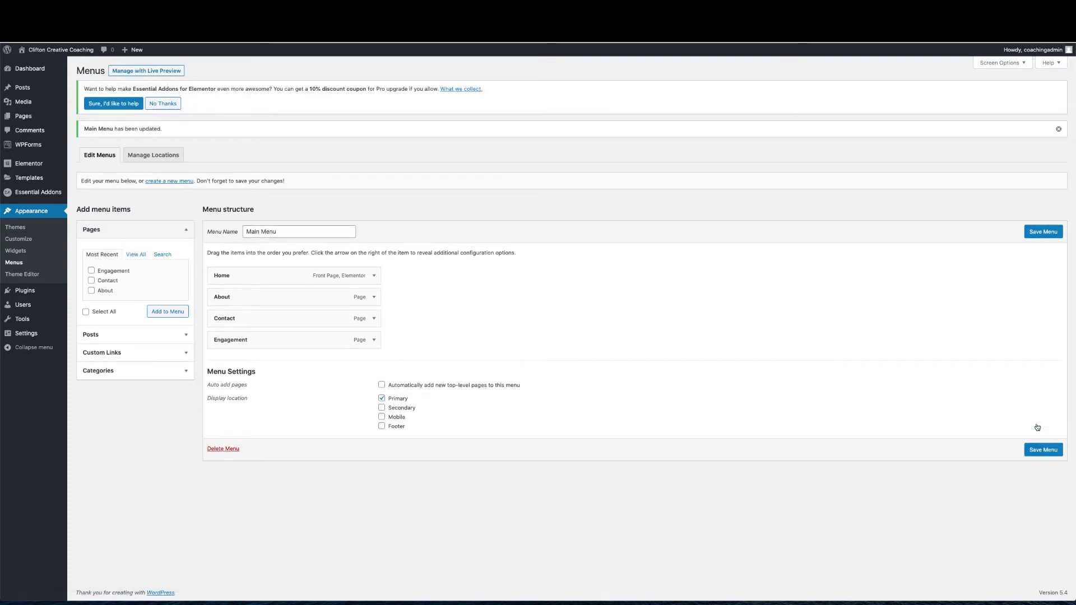
left_click(84, 54)
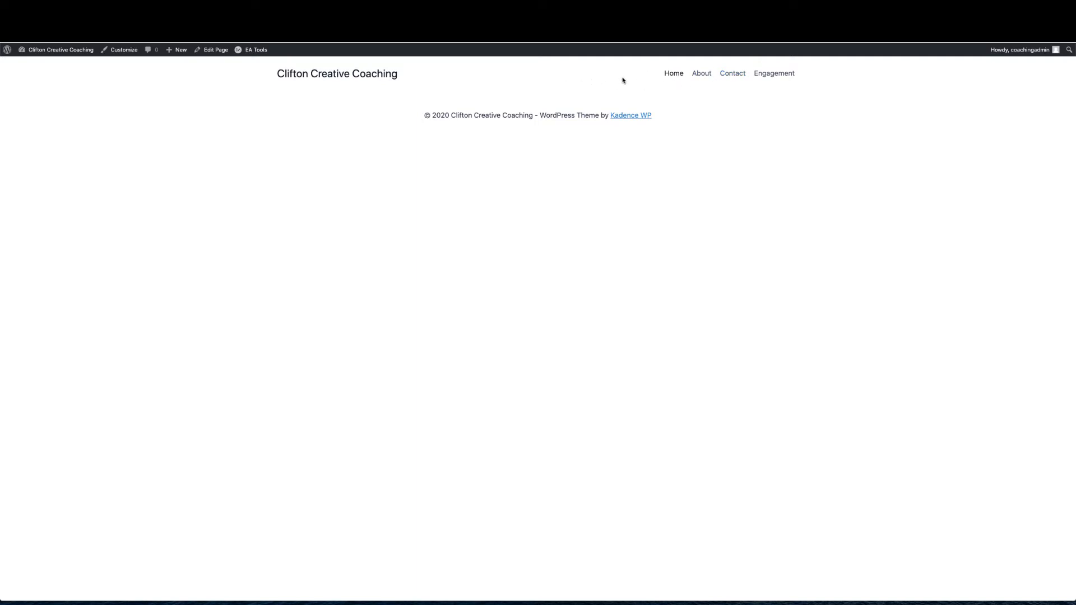
Open the Customizer from the front-end admin bar
left_click(122, 52)
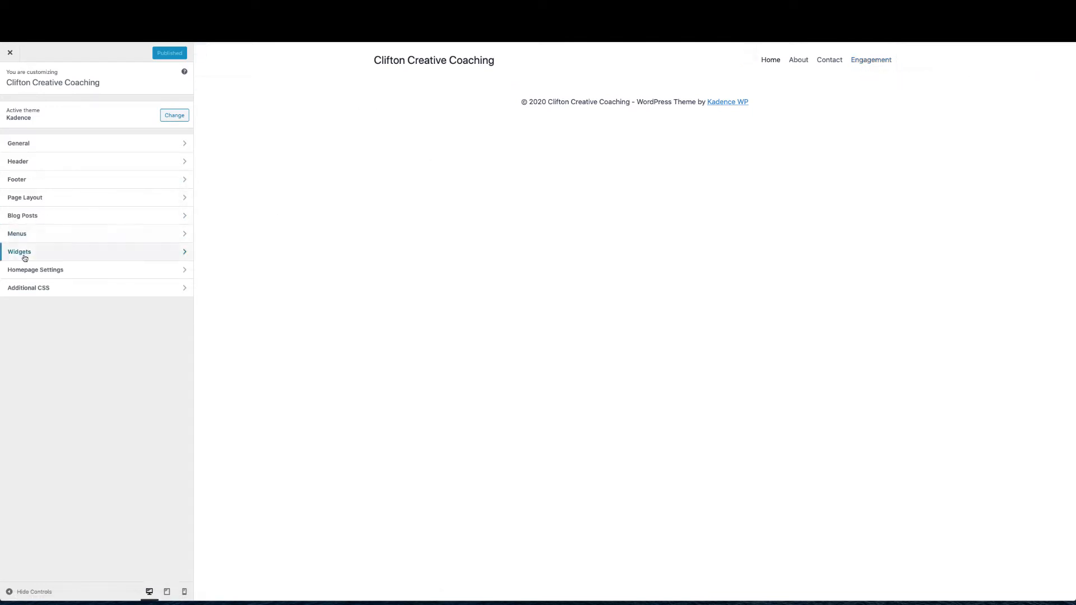
In the Customizer's Main Menu, drag Engagement above About and publish the new order
left_click(31, 237)
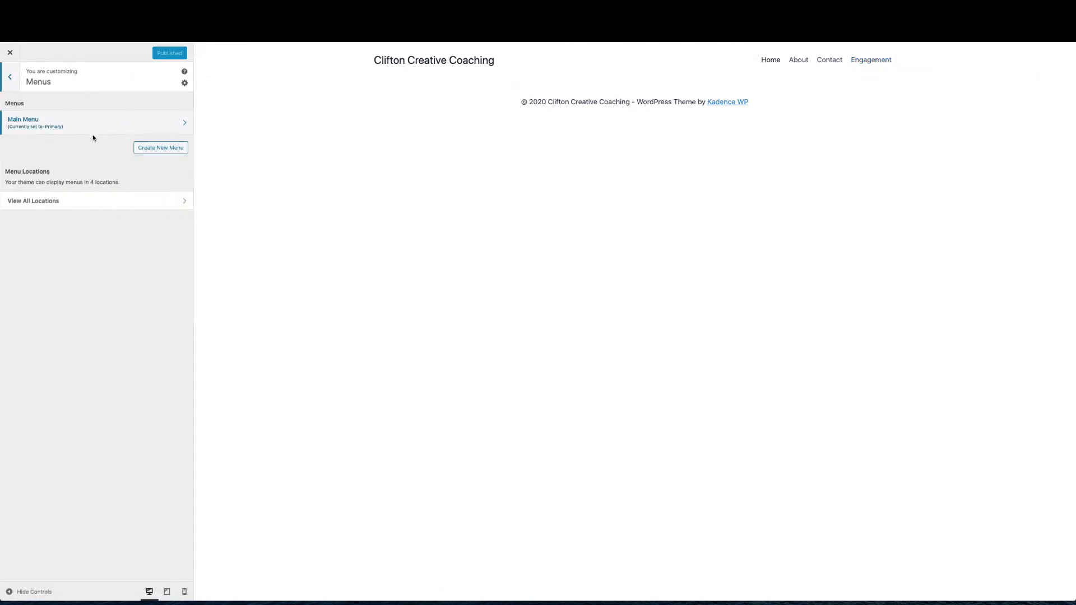
left_click(122, 127)
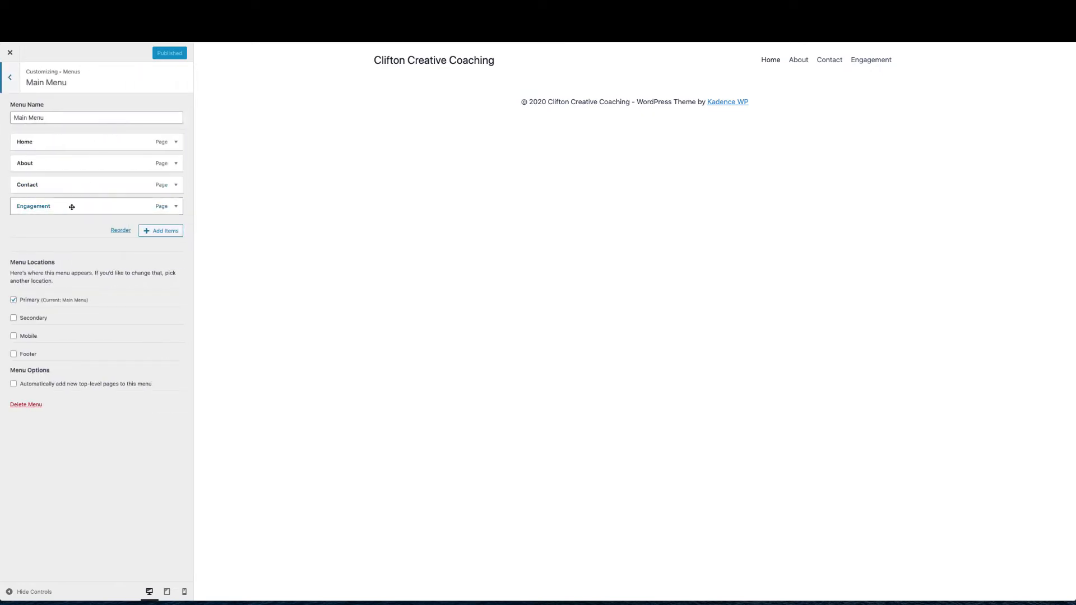
left_click_drag(71, 206, 58, 162)
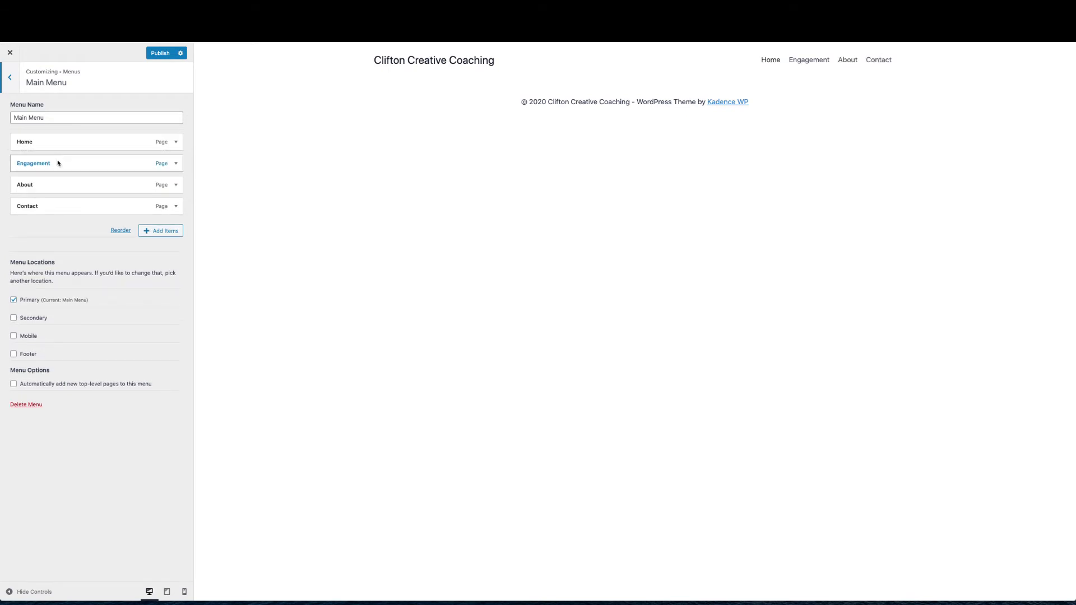
left_click(159, 54)
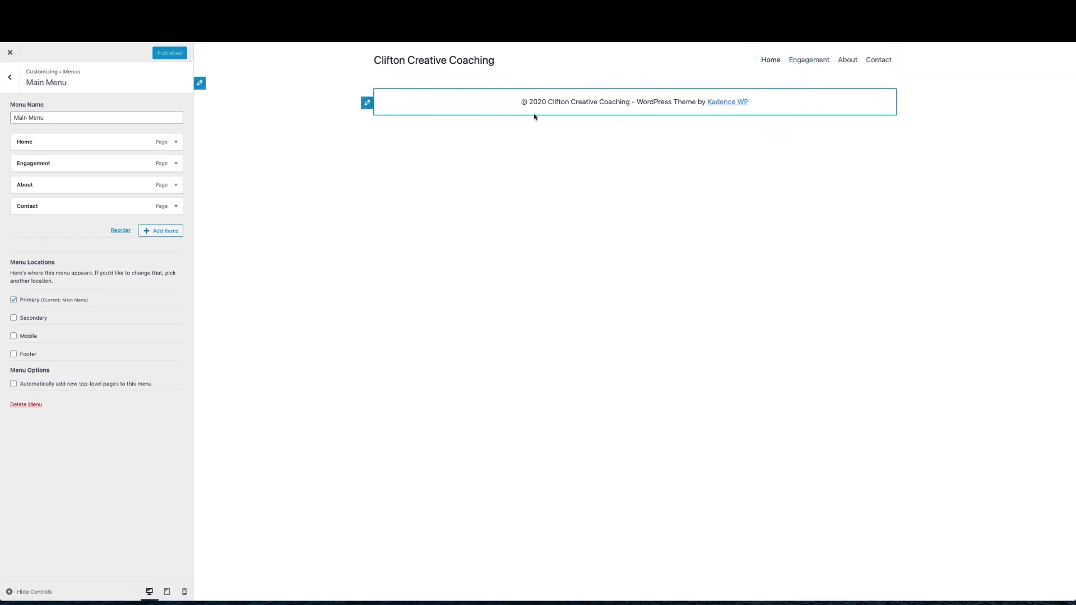
left_click(12, 74)
left_click(12, 83)
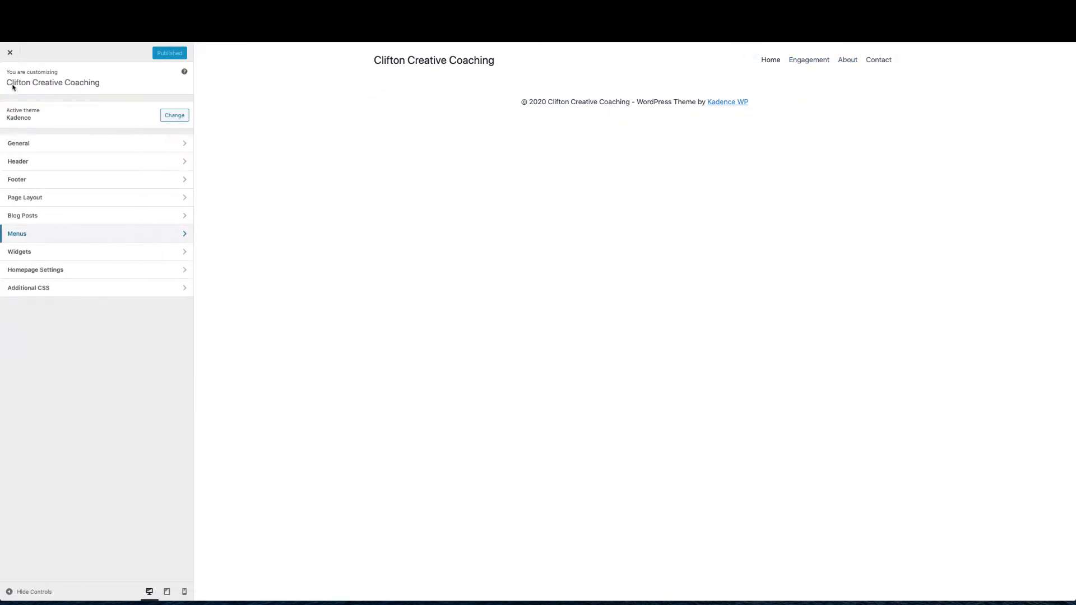
Drag a Button into the header's main row and relabel it 'Get Coaching'
left_click(19, 161)
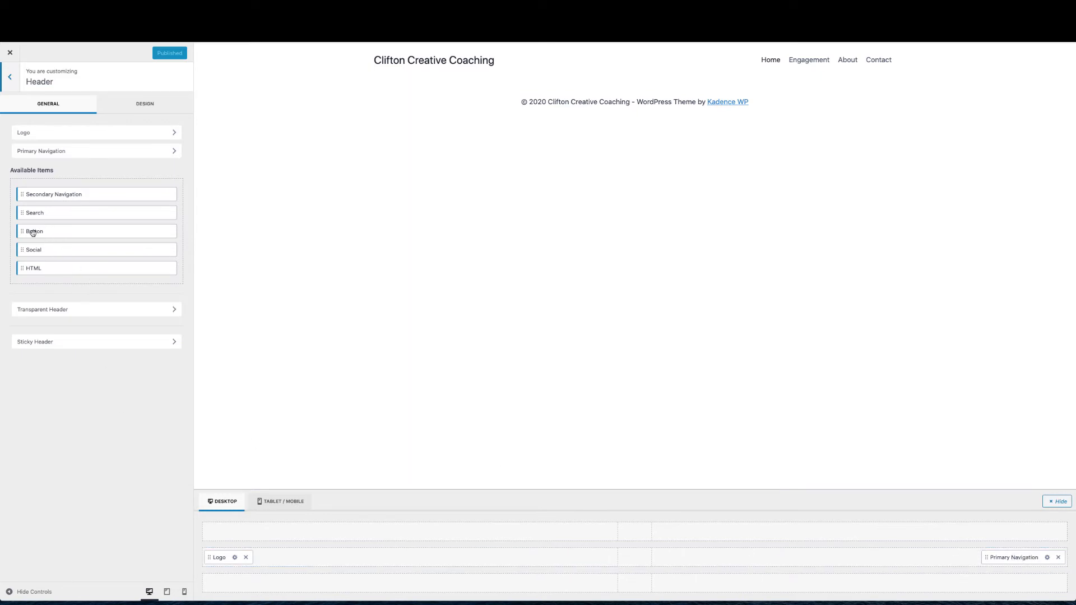
left_click_drag(32, 233, 1065, 559)
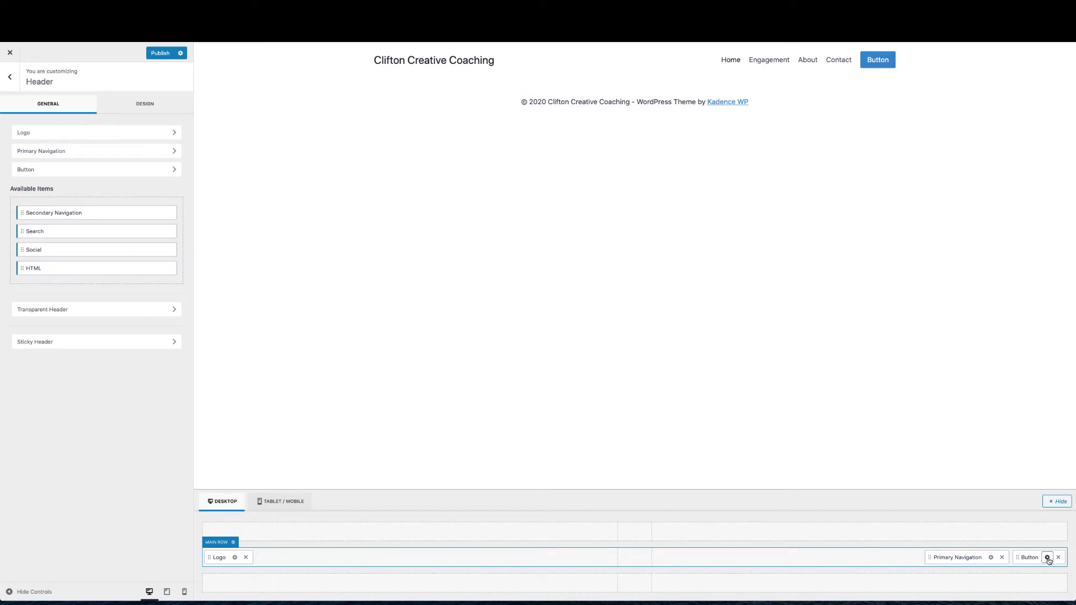
left_click(1047, 557)
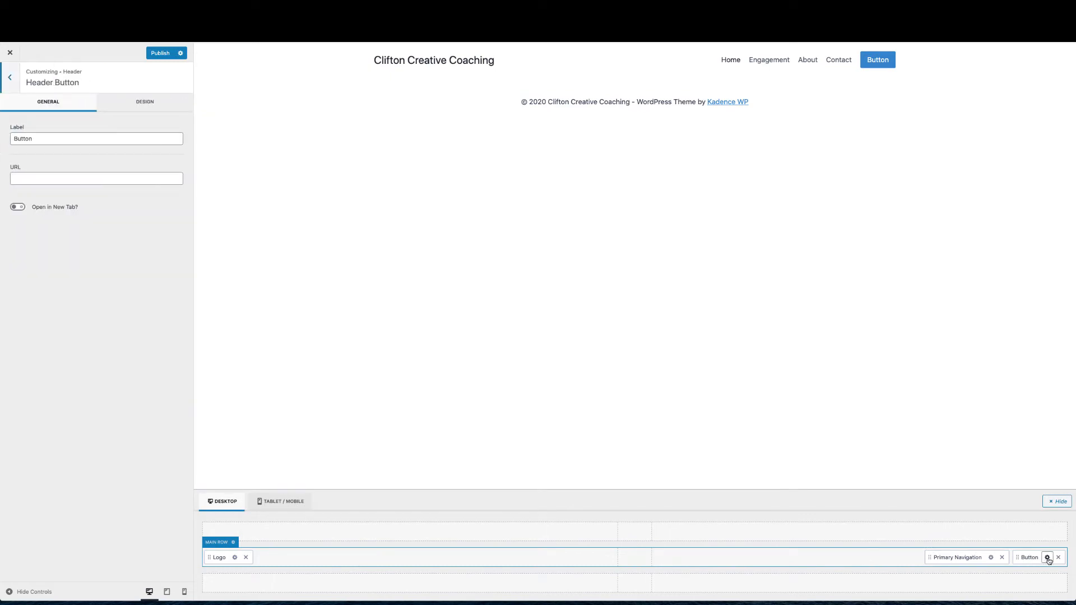
double_click(36, 137)
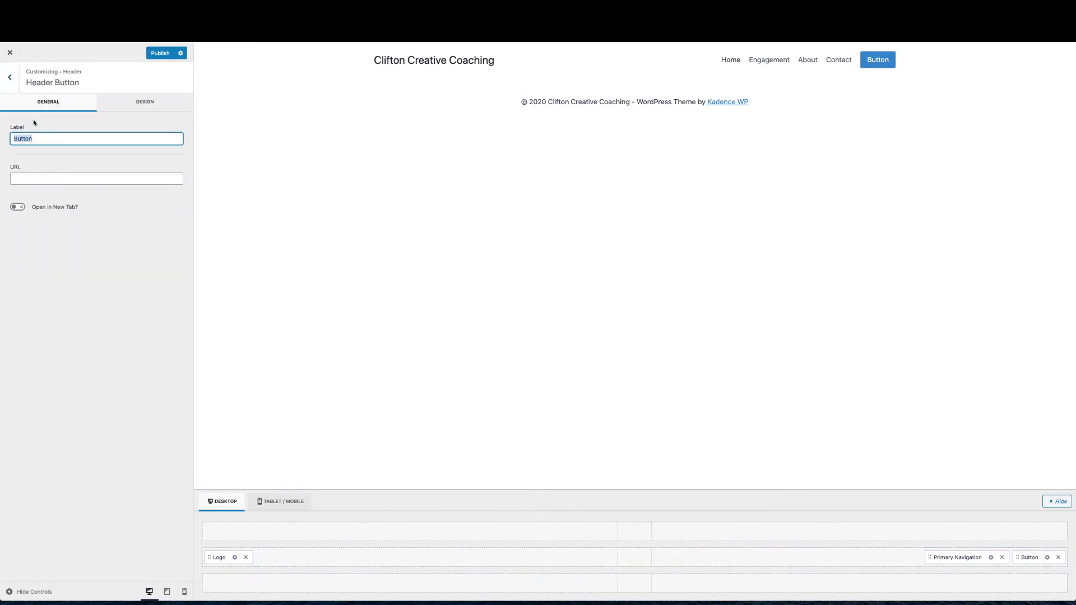
type("Get Coachi")
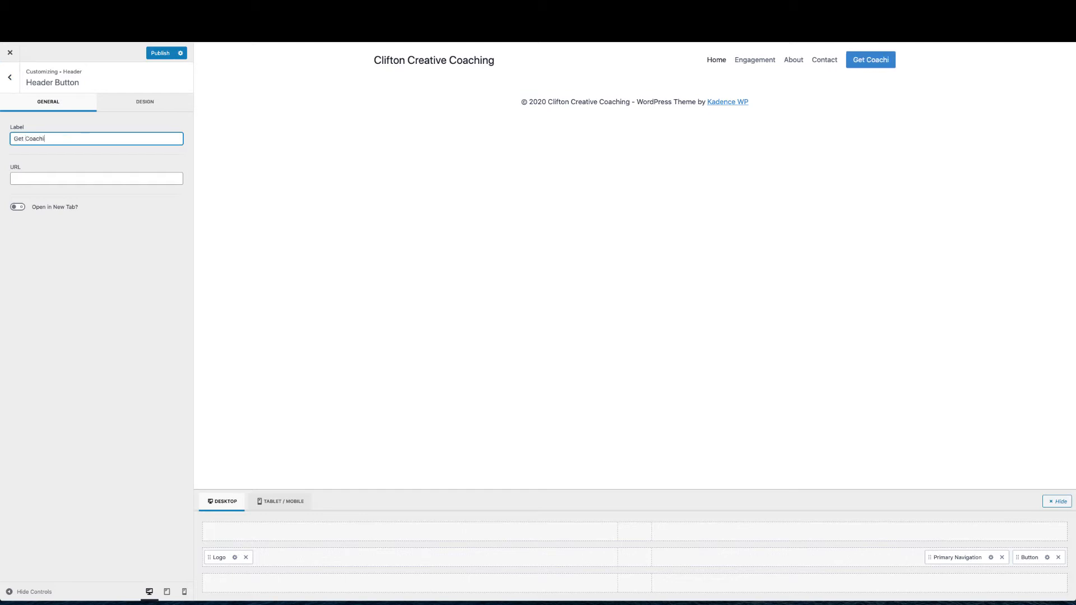
type("ng")
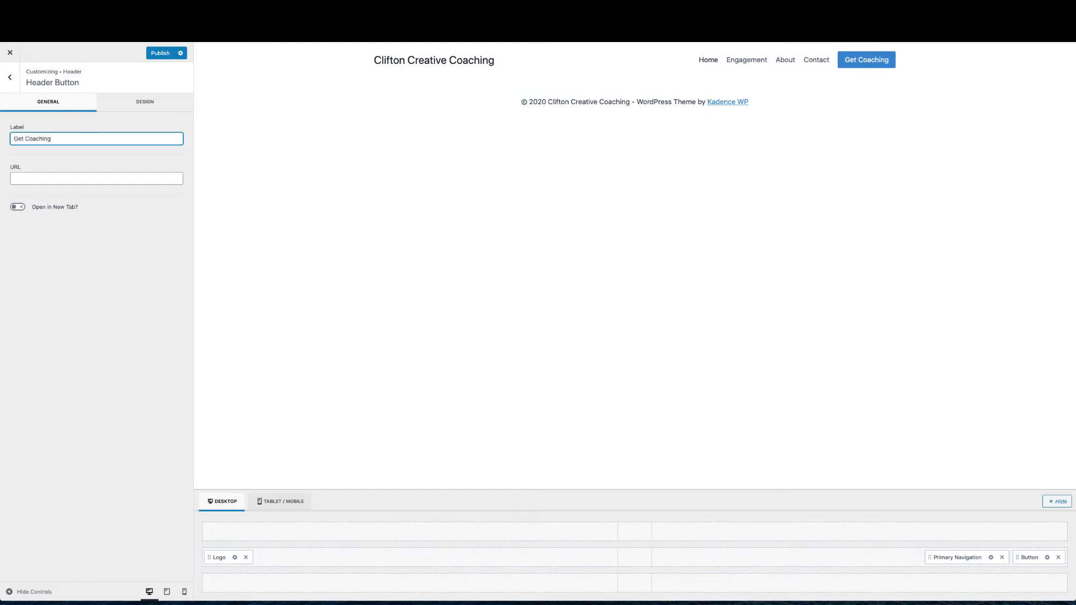
left_click(130, 103)
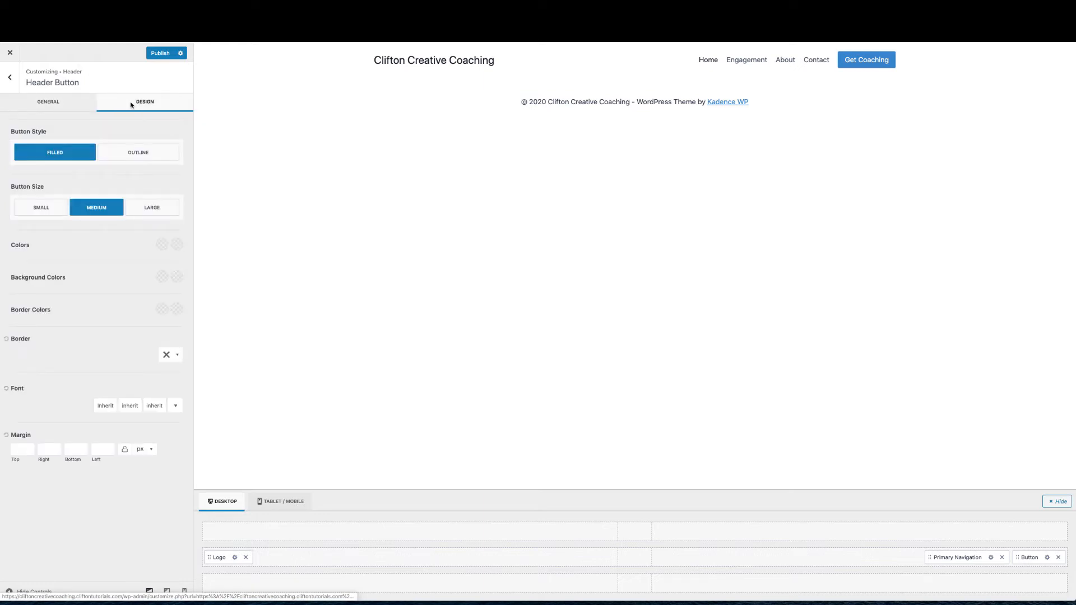
Keep the button Filled and set its background colour to dark slate 2D3748
left_click(127, 153)
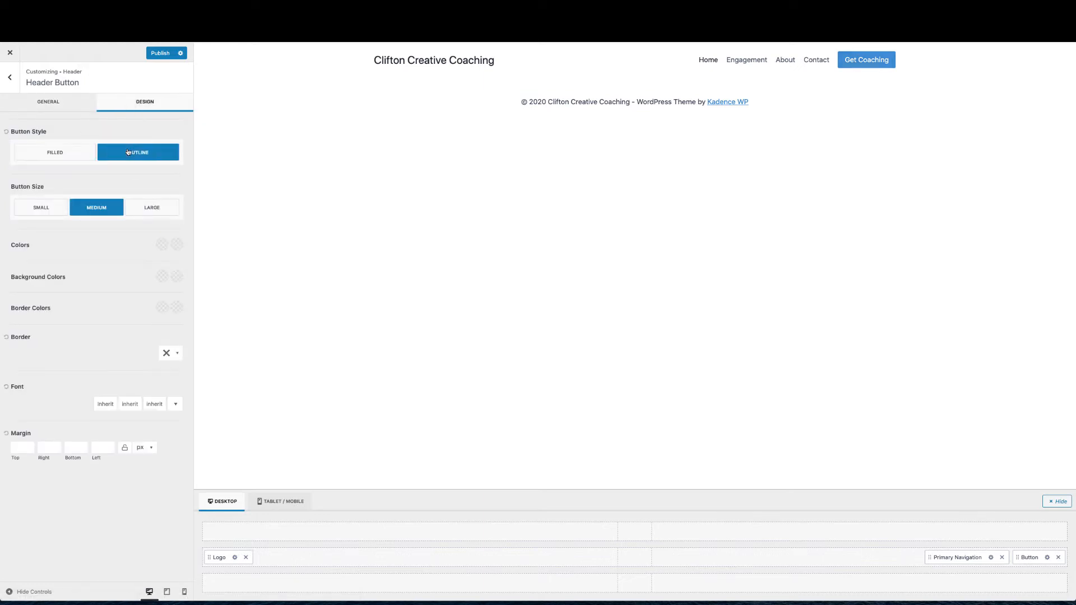
left_click(74, 152)
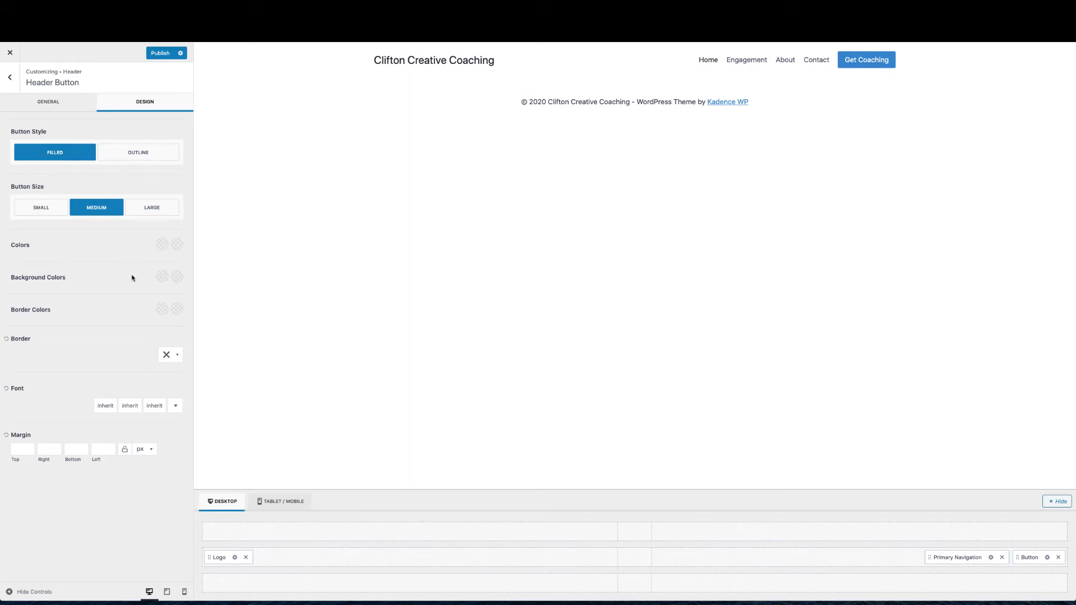
left_click(161, 277)
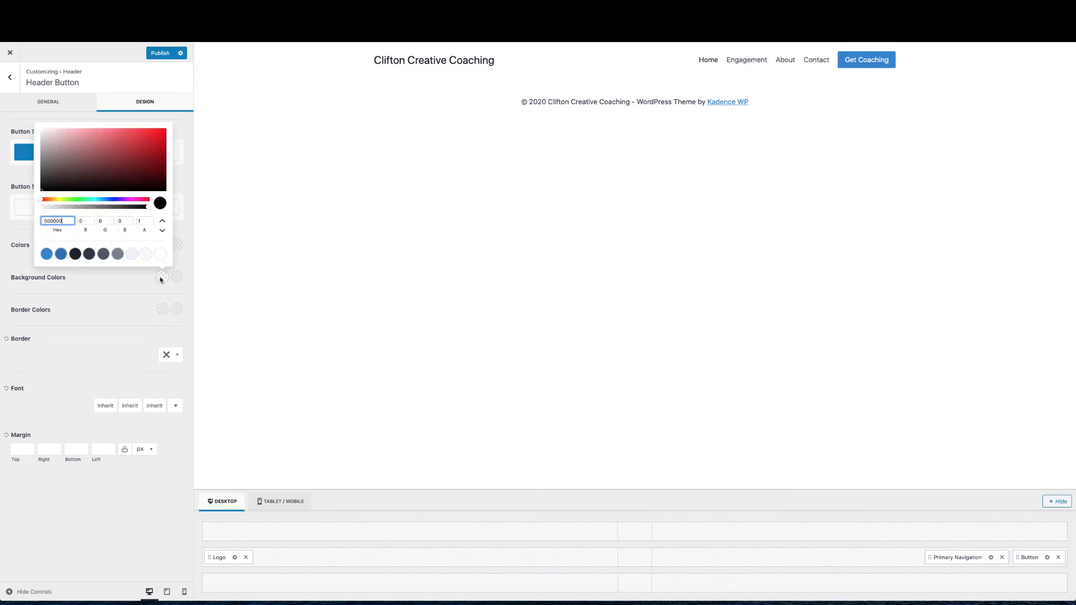
left_click(89, 254)
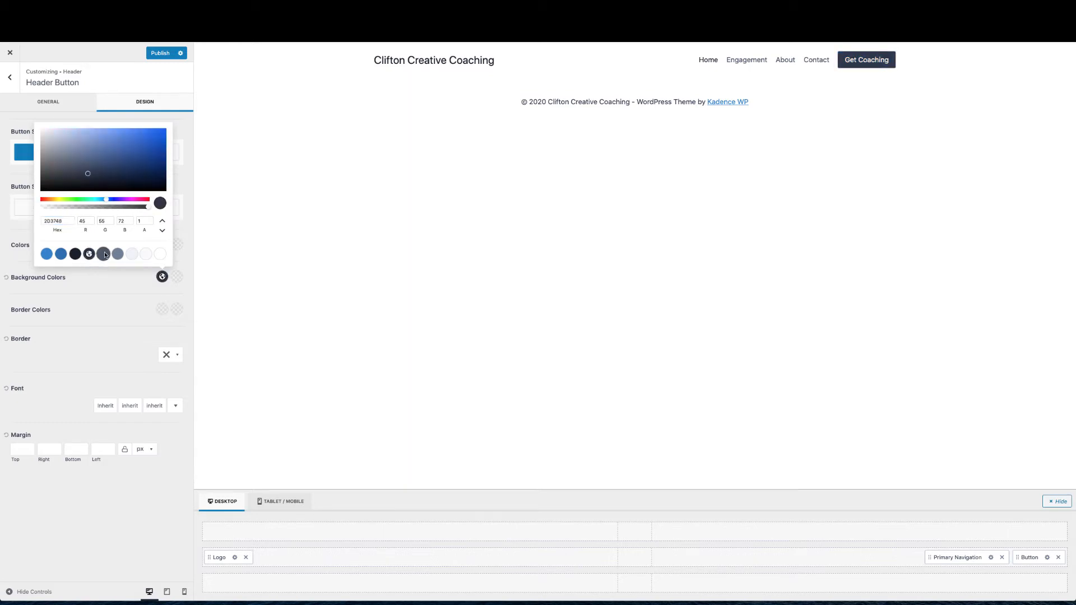
left_click(104, 254)
left_click(75, 254)
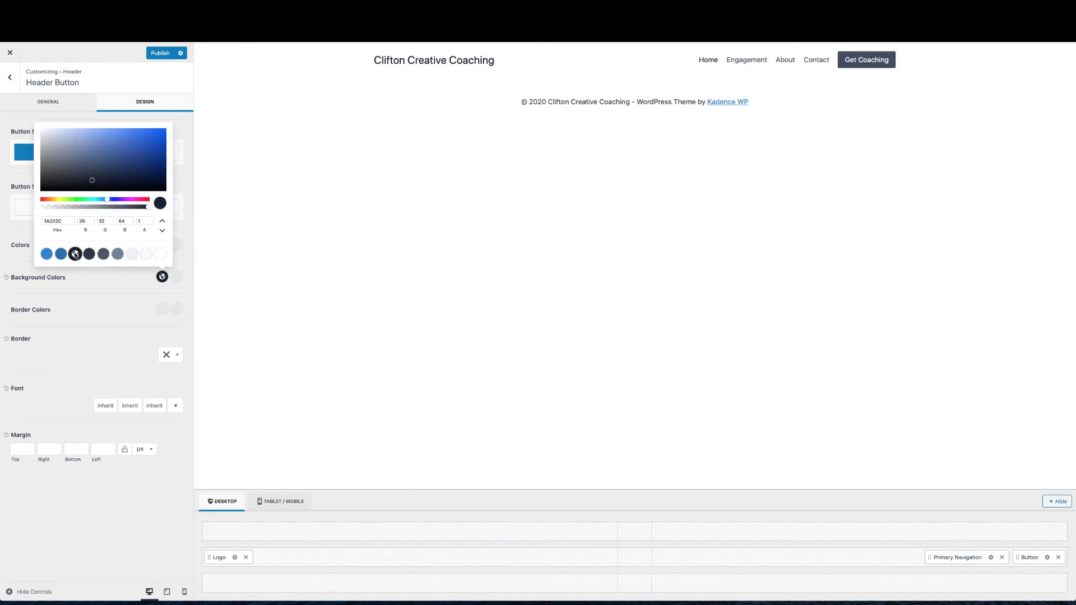
left_click(88, 255)
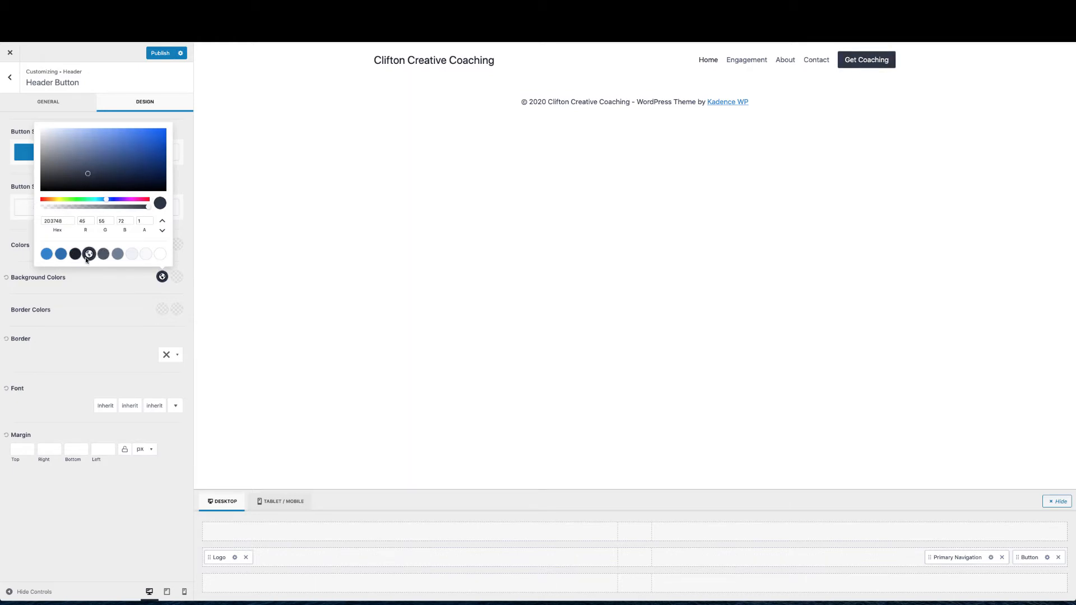
left_click(88, 304)
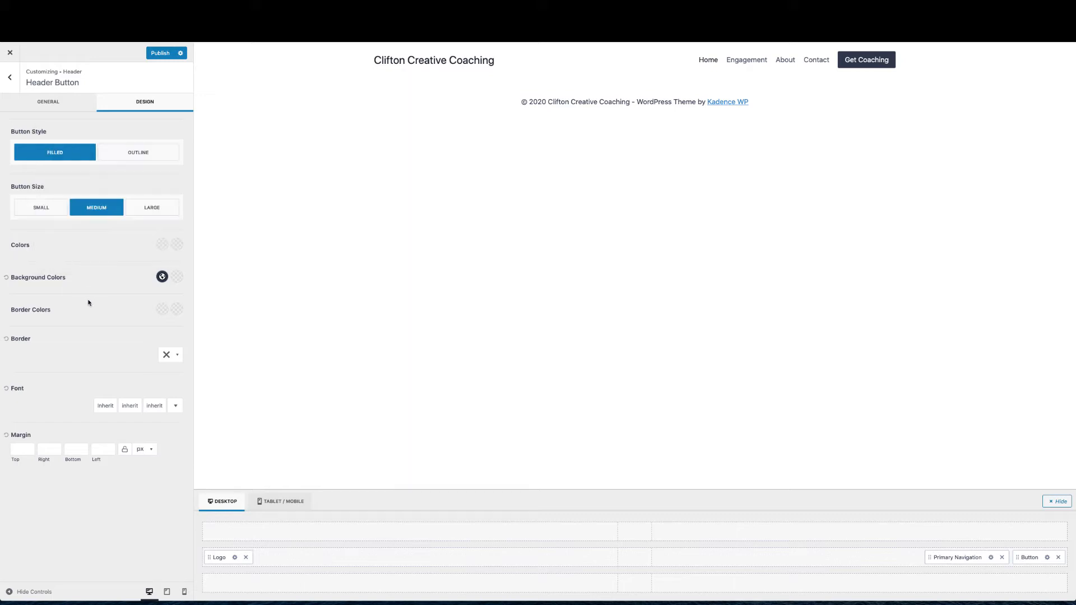
Set the button's font size to 16px, publish the changes, and close the Customizer
left_click(104, 406)
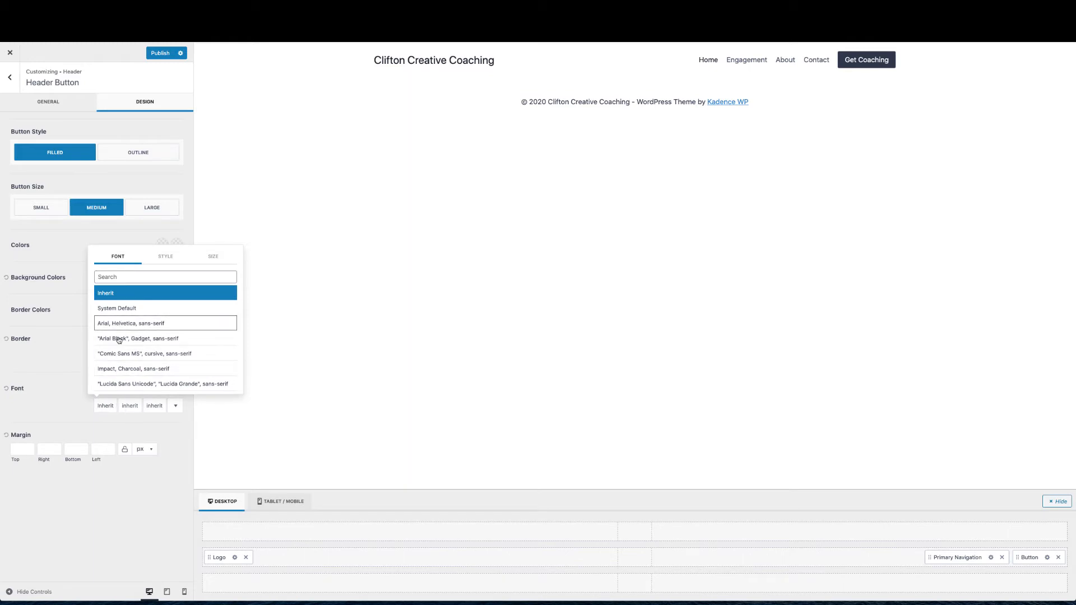
left_click(76, 404)
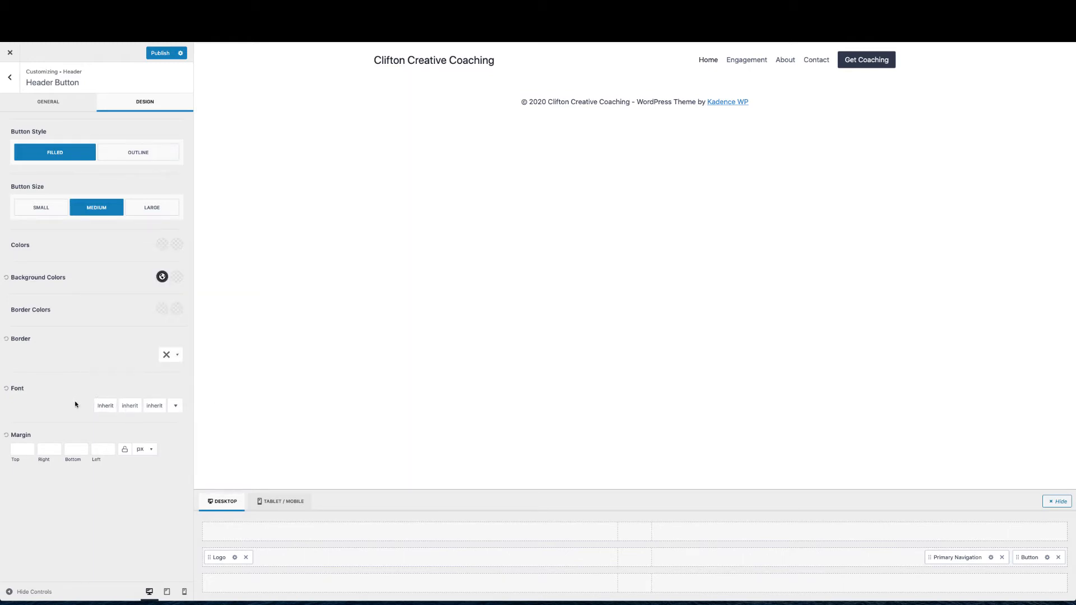
left_click(136, 408)
left_click(136, 408)
left_click(136, 409)
left_click(174, 406)
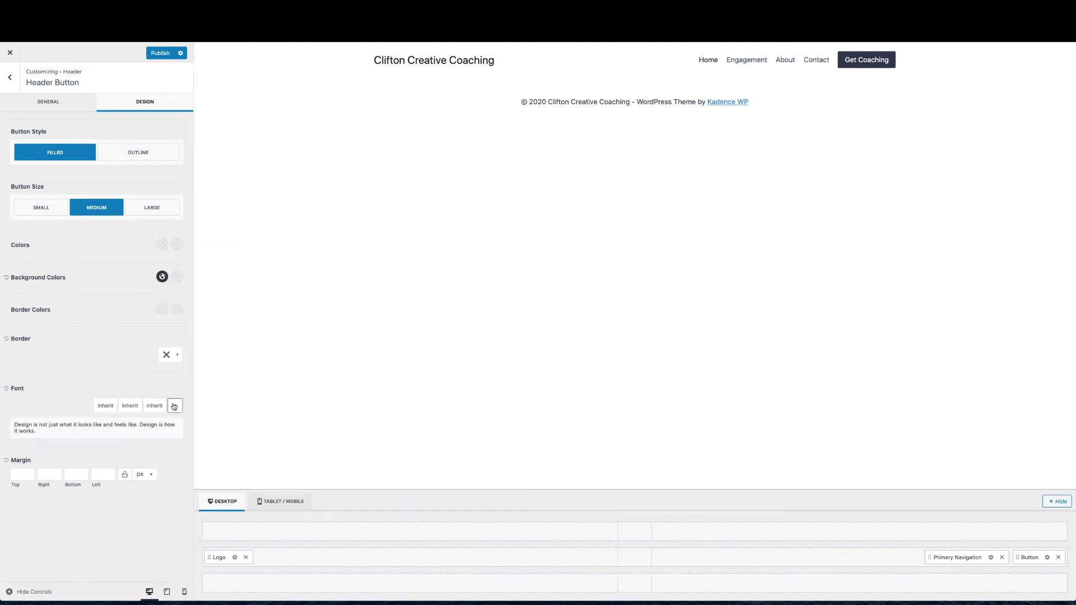
left_click(159, 406)
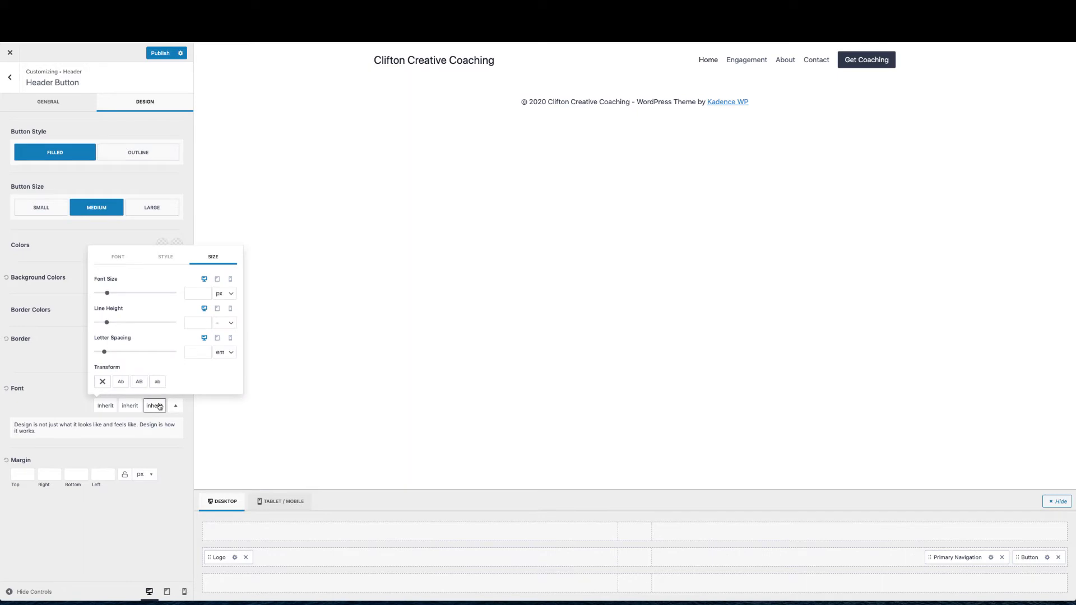
left_click_drag(107, 292, 116, 295)
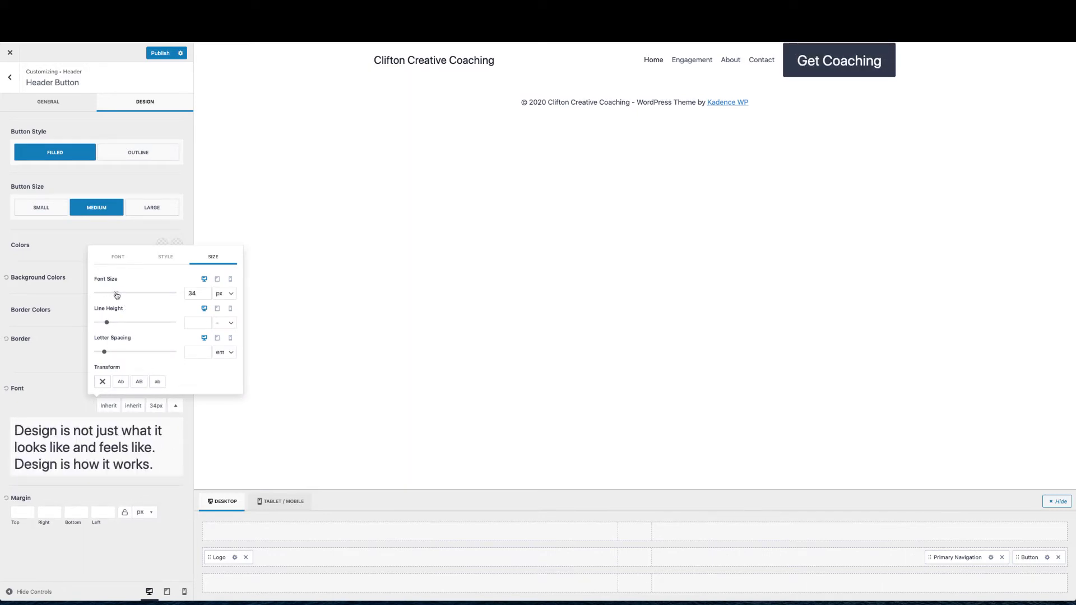
left_click_drag(198, 293, 187, 292)
type("16")
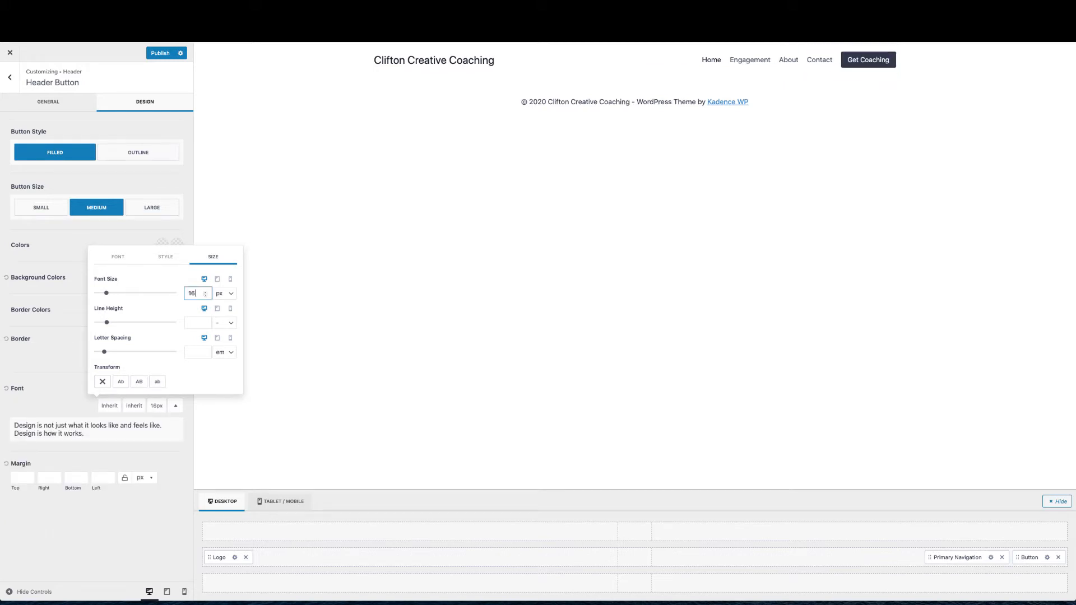
left_click(66, 368)
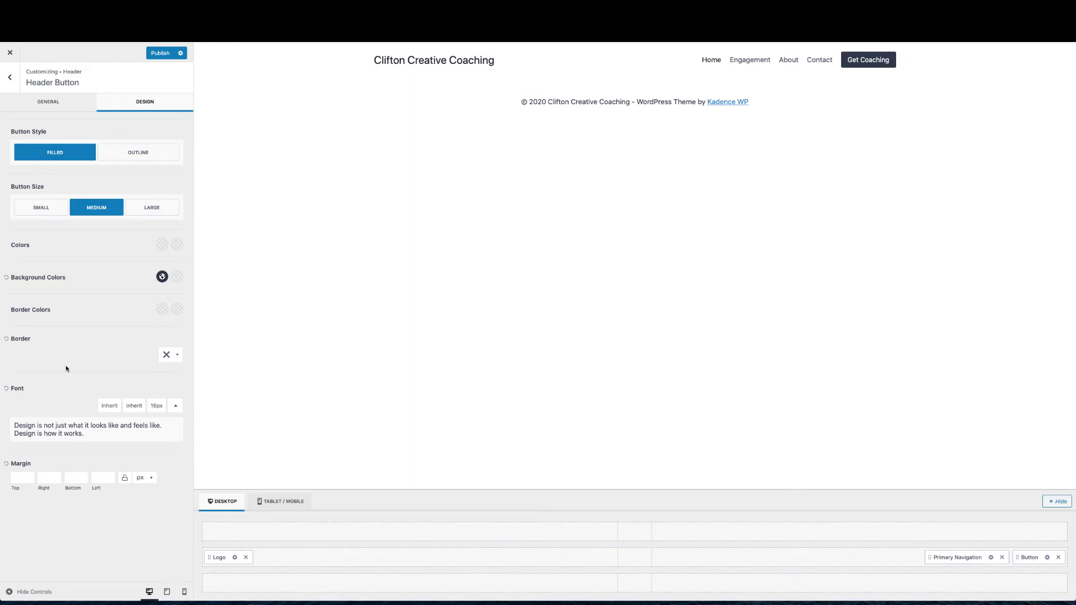
left_click(152, 54)
left_click(11, 53)
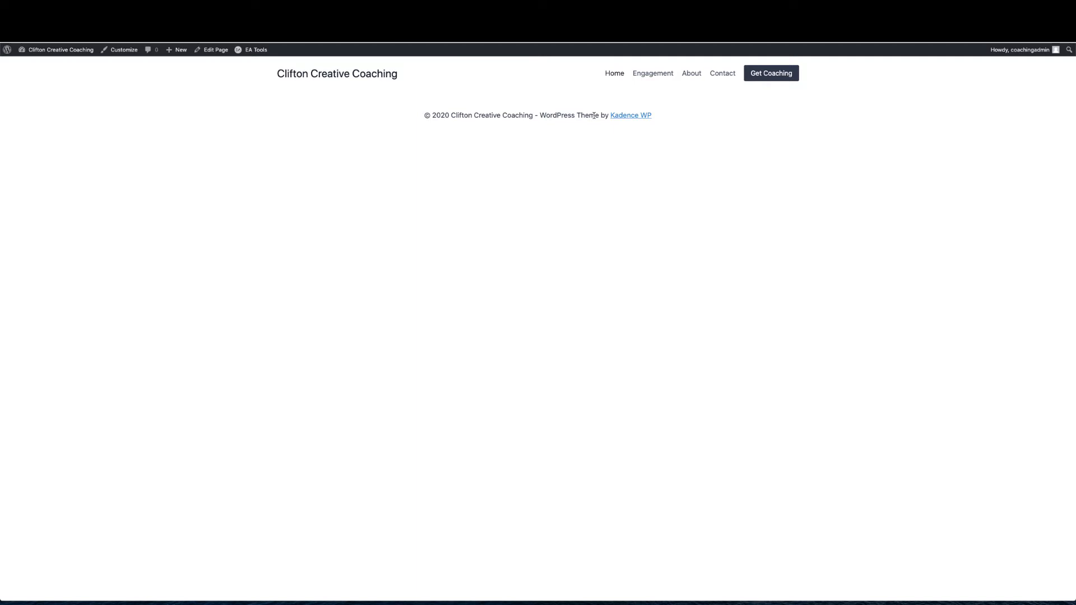
Open the Home Page in the block editor via Edit Page in the admin bar
left_click(218, 52)
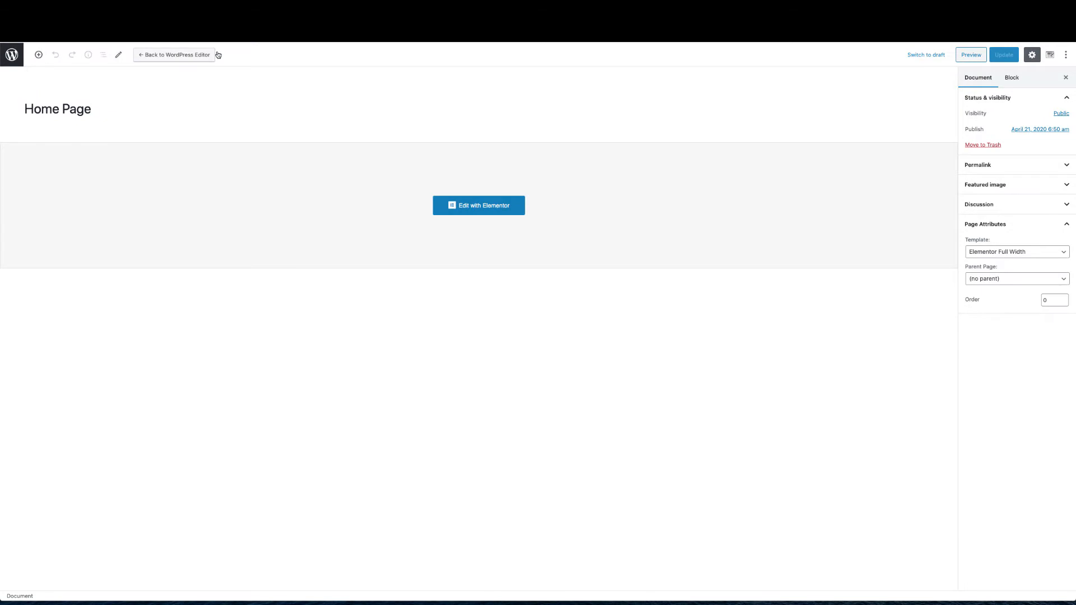
Open the Home Page in Elementor and start a new section to reveal the structure choices
left_click(502, 212)
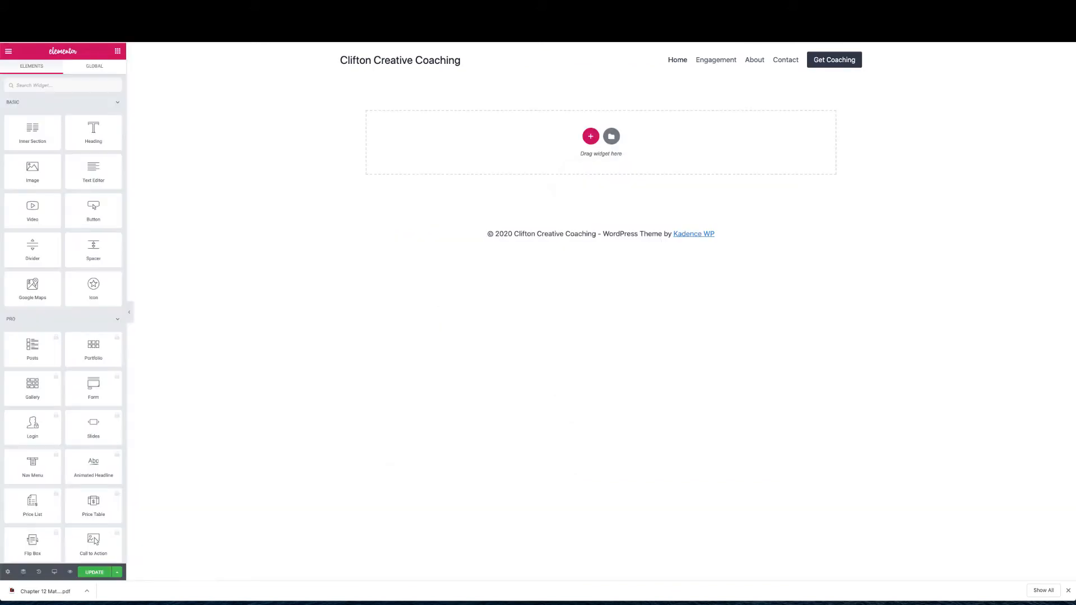
left_click(590, 136)
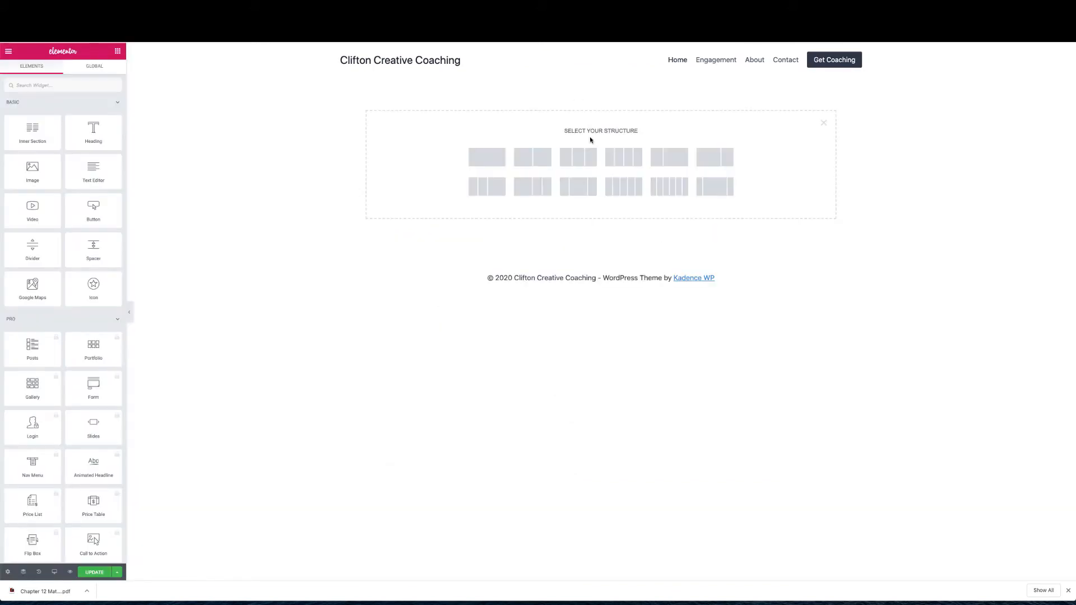
Add a single-column section with 1300 px content width and an 800 px minimum height
left_click(496, 163)
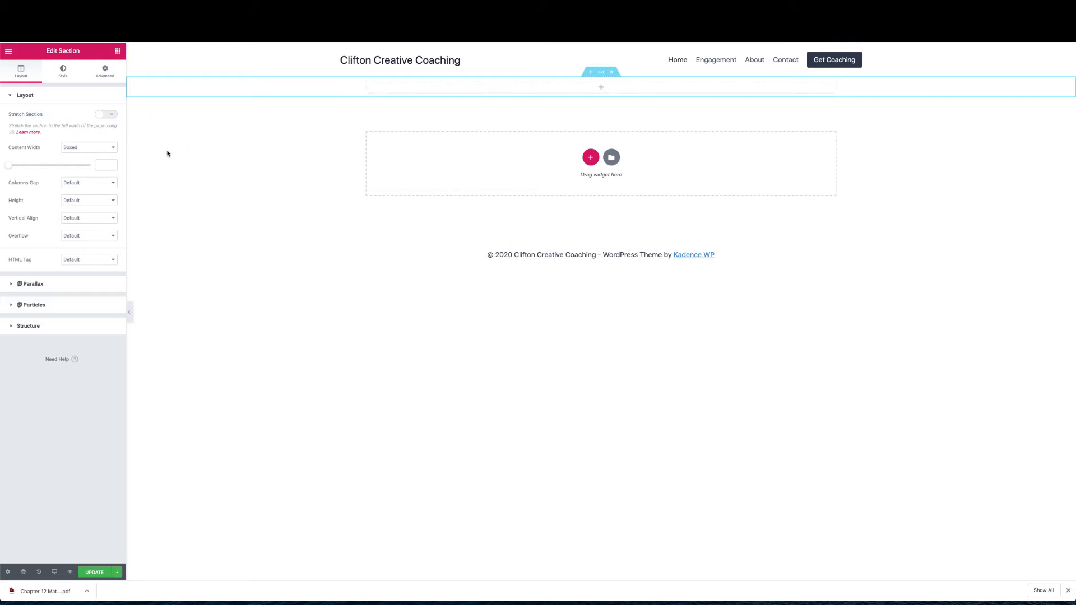
left_click(103, 166)
type("1300")
left_click(70, 200)
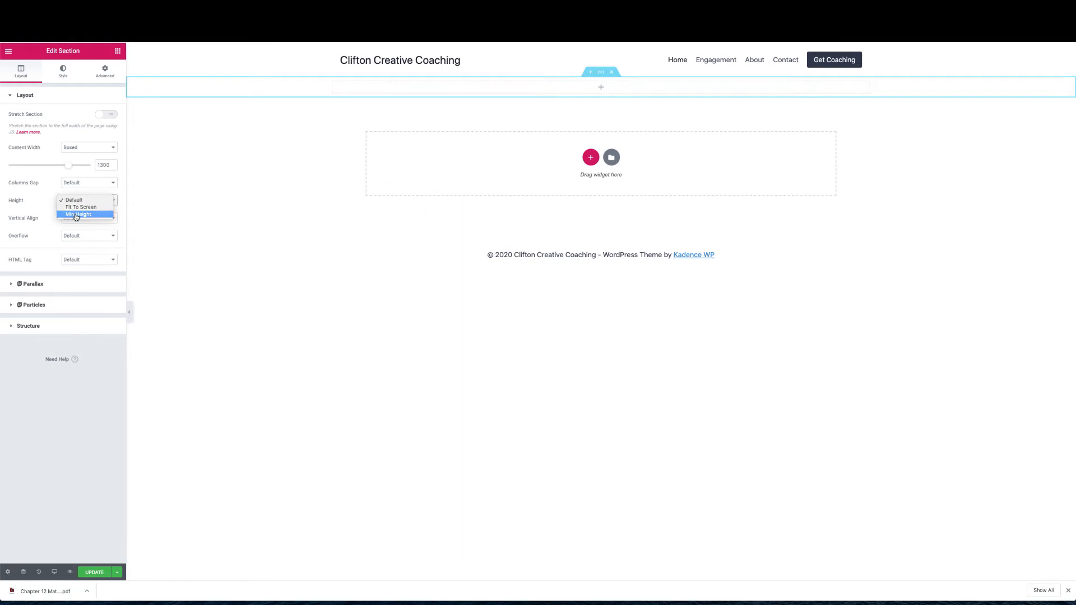
left_click(78, 214)
left_click_drag(102, 233, 99, 233)
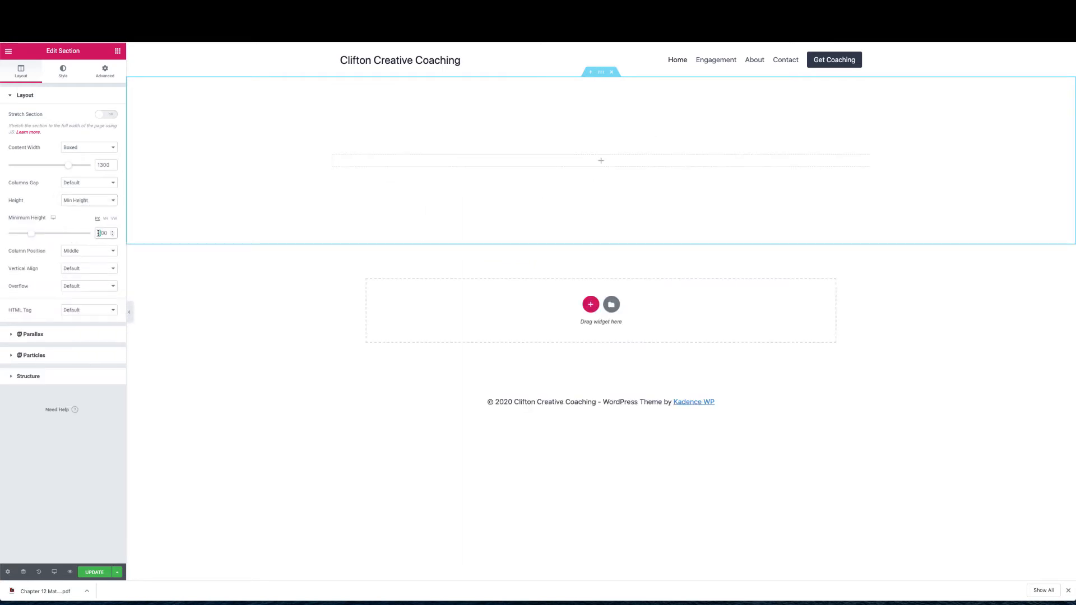
type("8")
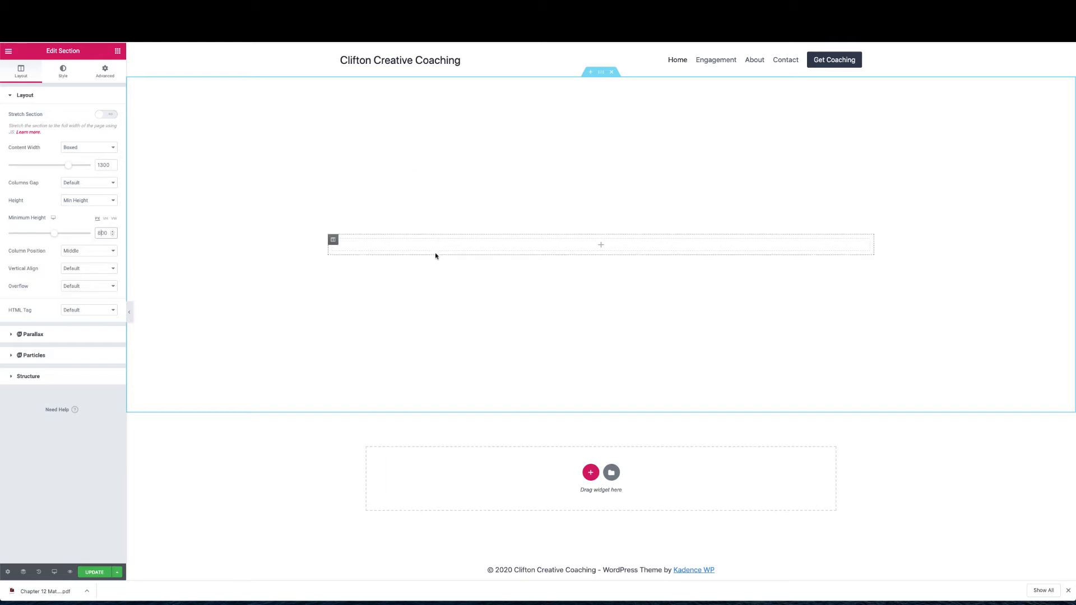
left_click(117, 52)
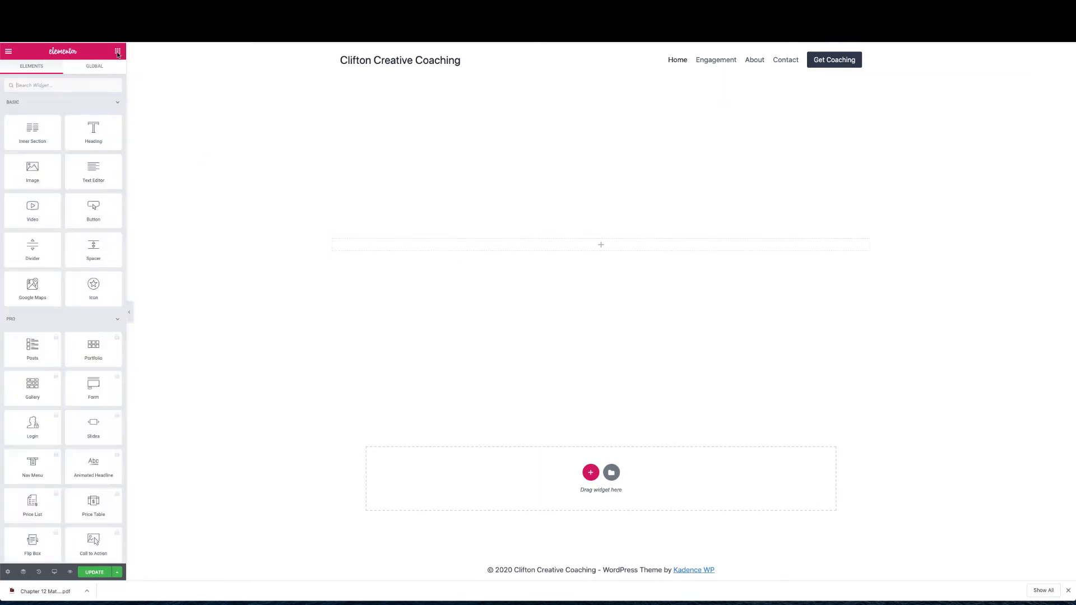
Drop a two-column inner section into the hero section and make it Full Width
left_click_drag(30, 134, 565, 241)
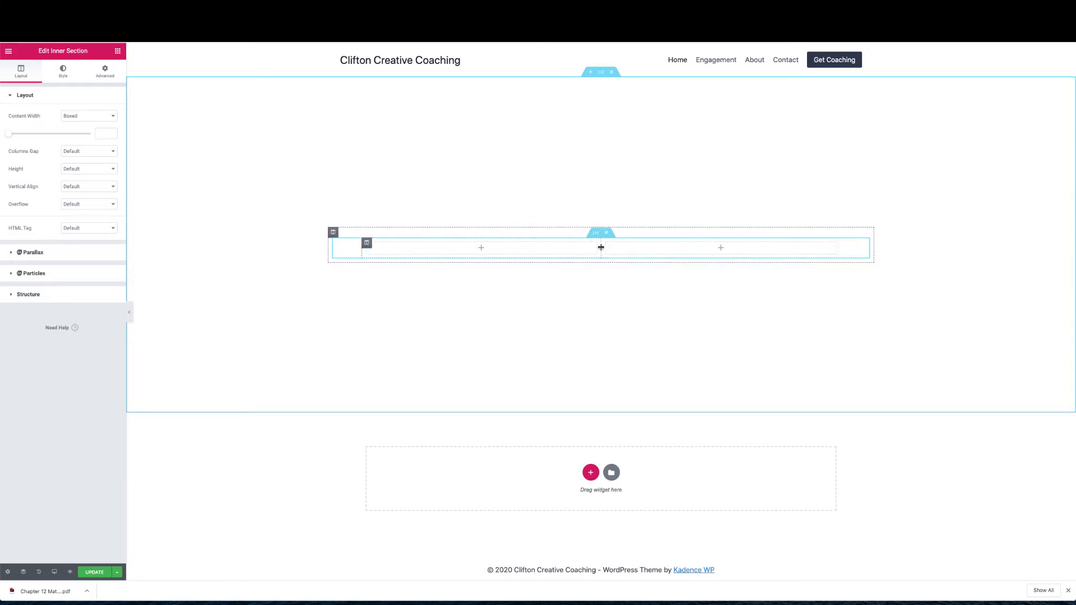
left_click(87, 120)
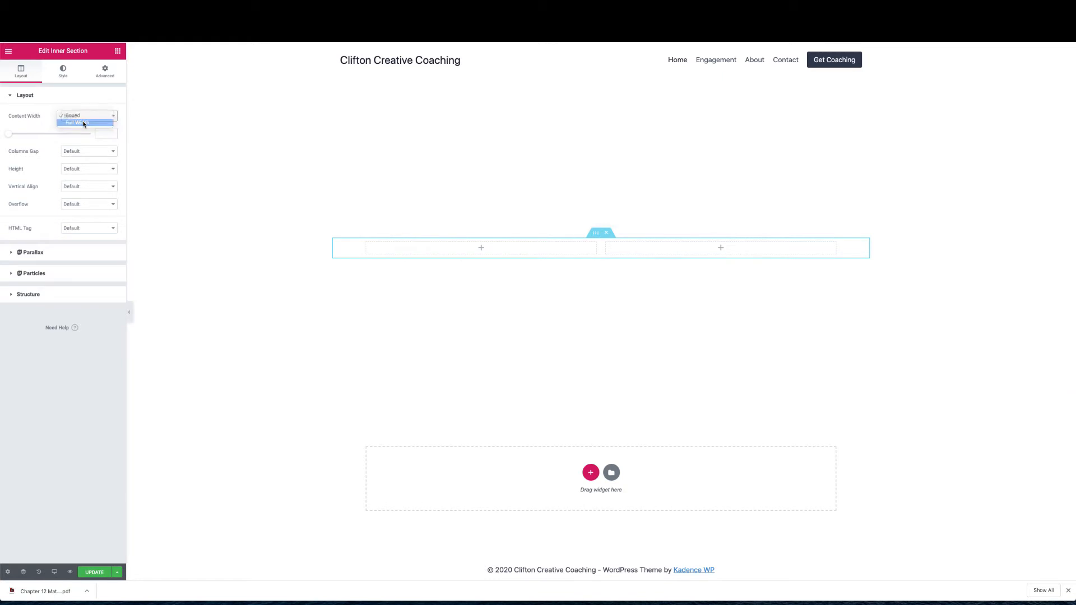
left_click(85, 124)
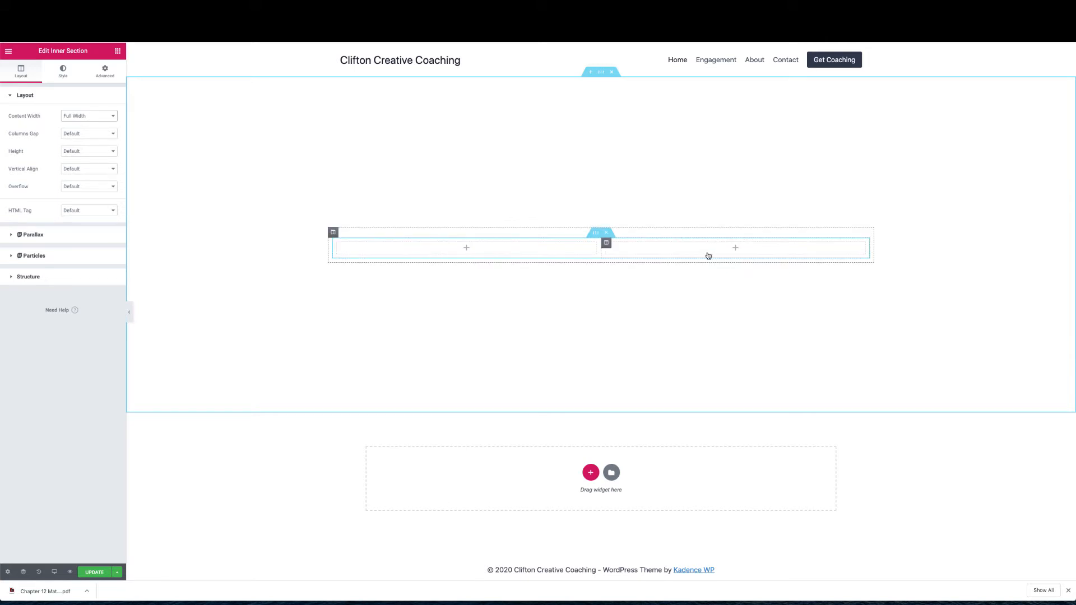
Place an Image widget placeholder in the inner section's right column
left_click(736, 250)
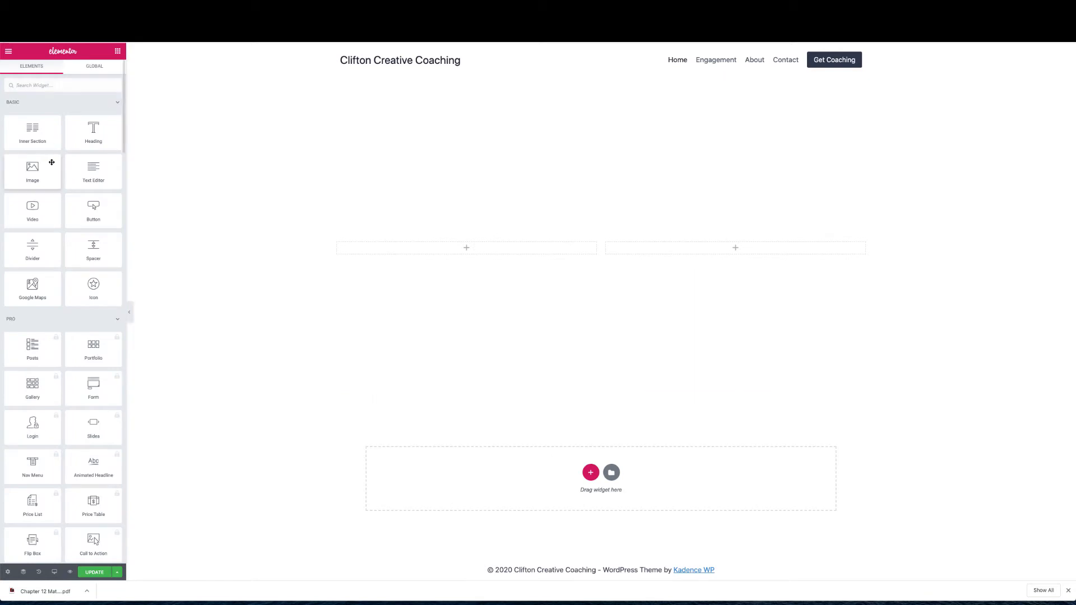
left_click_drag(34, 171, 706, 250)
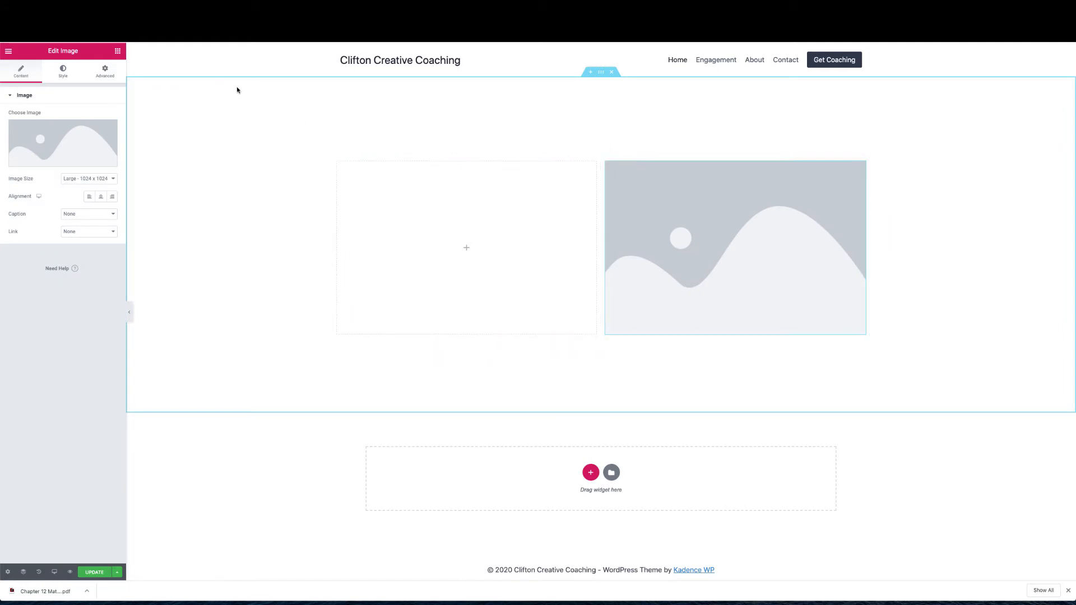
left_click(117, 52)
Add a Heading widget to the left column reading 'Hi, My Name is Clifton'
left_click_drag(94, 134, 463, 259)
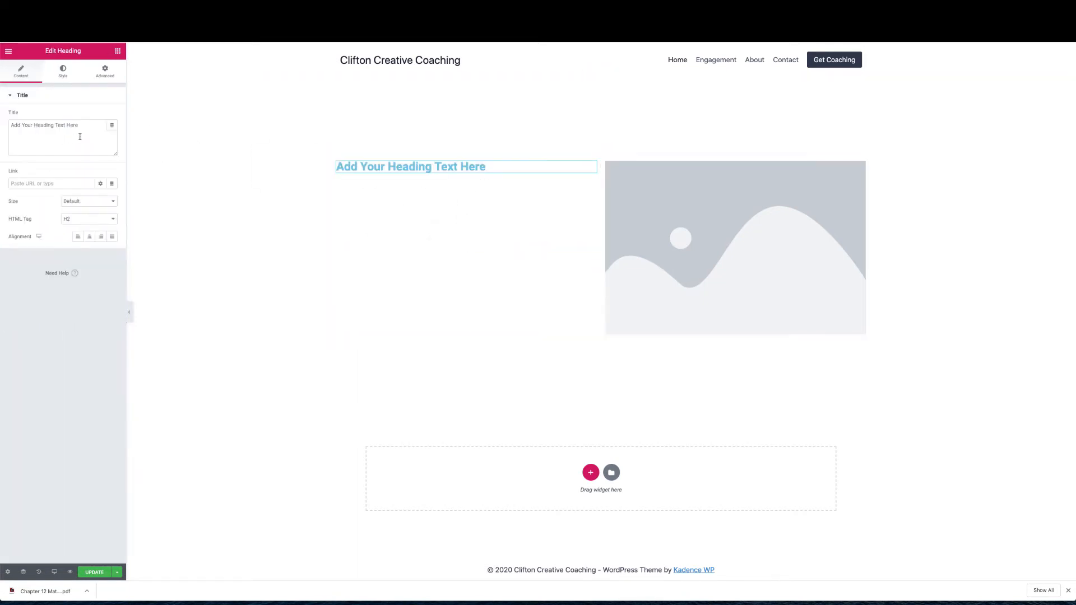
left_click_drag(80, 137, 70, 104)
type("Hi")
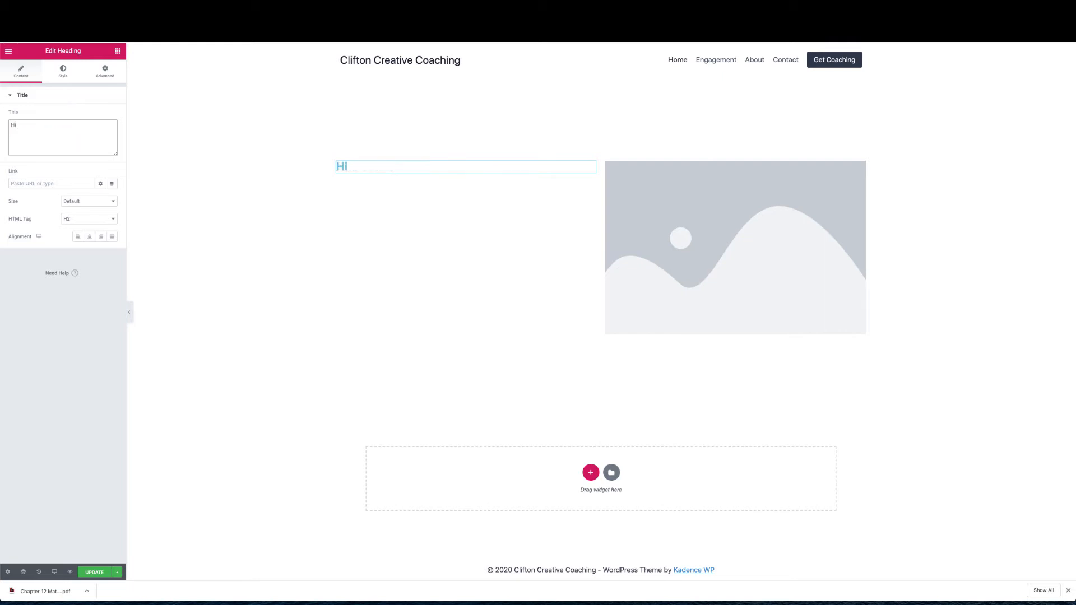
type(", My Name is Clifton")
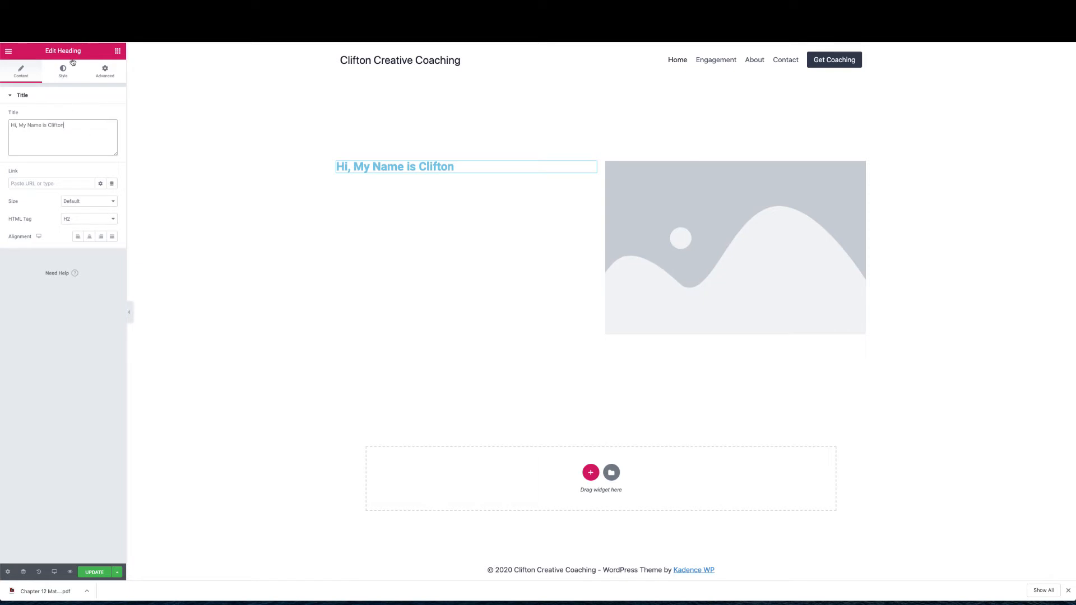
Style the heading with black text, Rufina font family and size 40
left_click(63, 74)
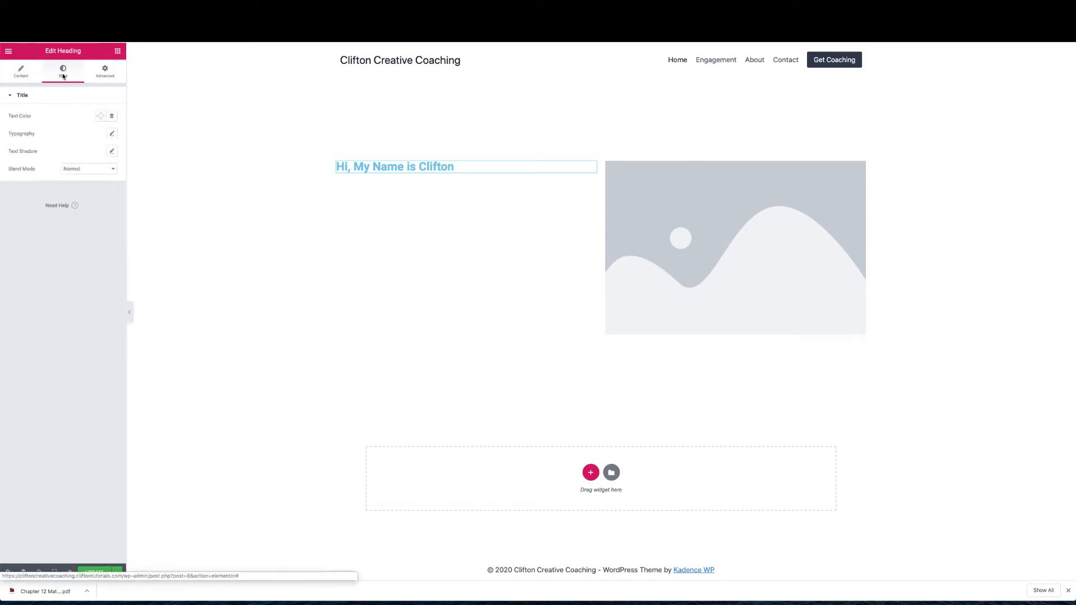
left_click(100, 116)
left_click(128, 136)
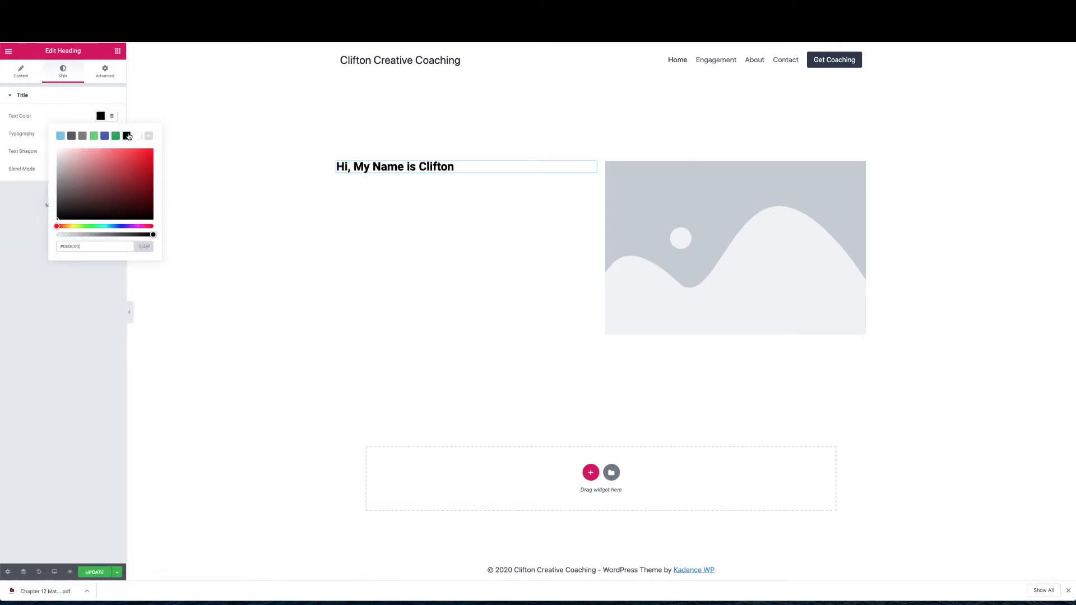
left_click(73, 111)
left_click(112, 135)
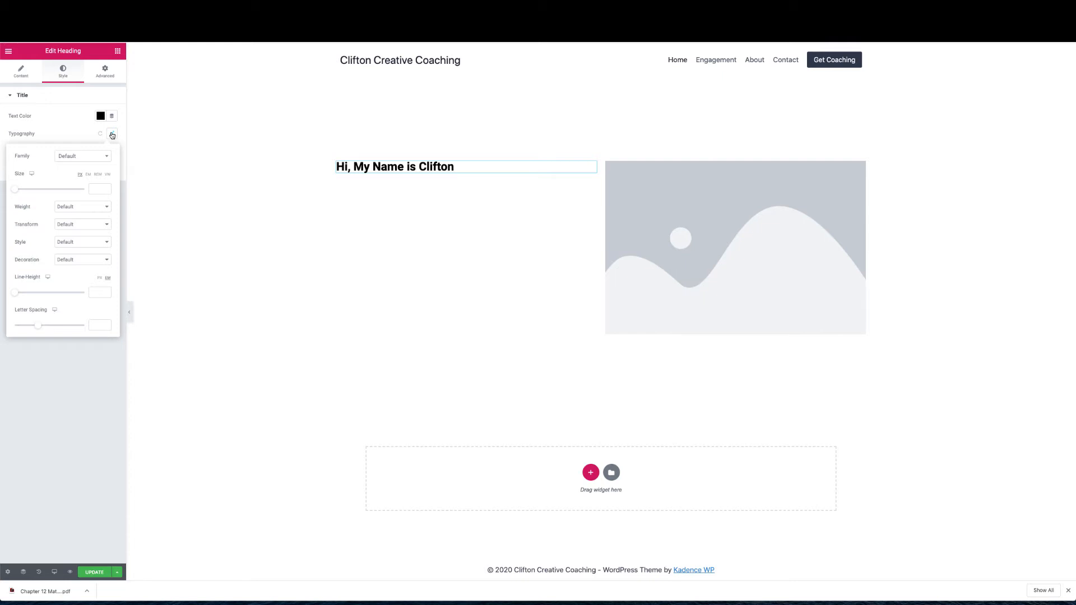
left_click(96, 158)
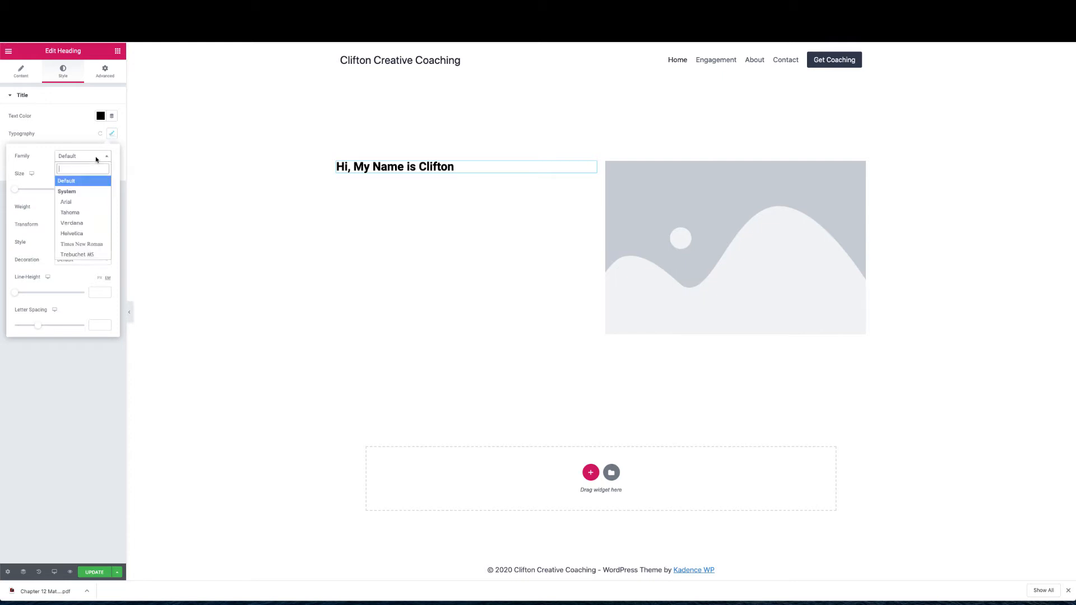
type("Rufina")
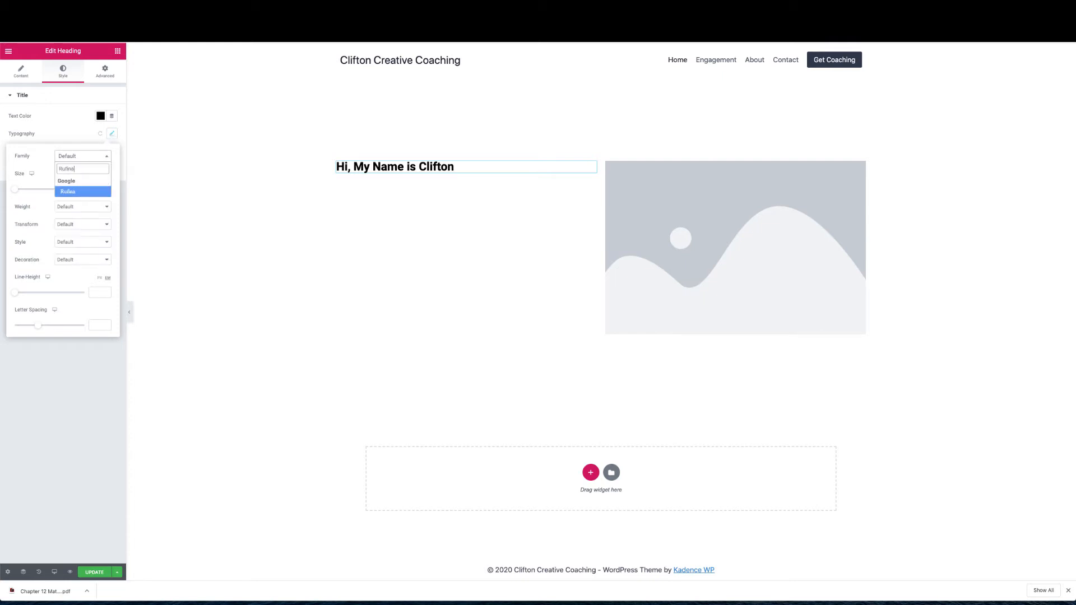
left_click(70, 193)
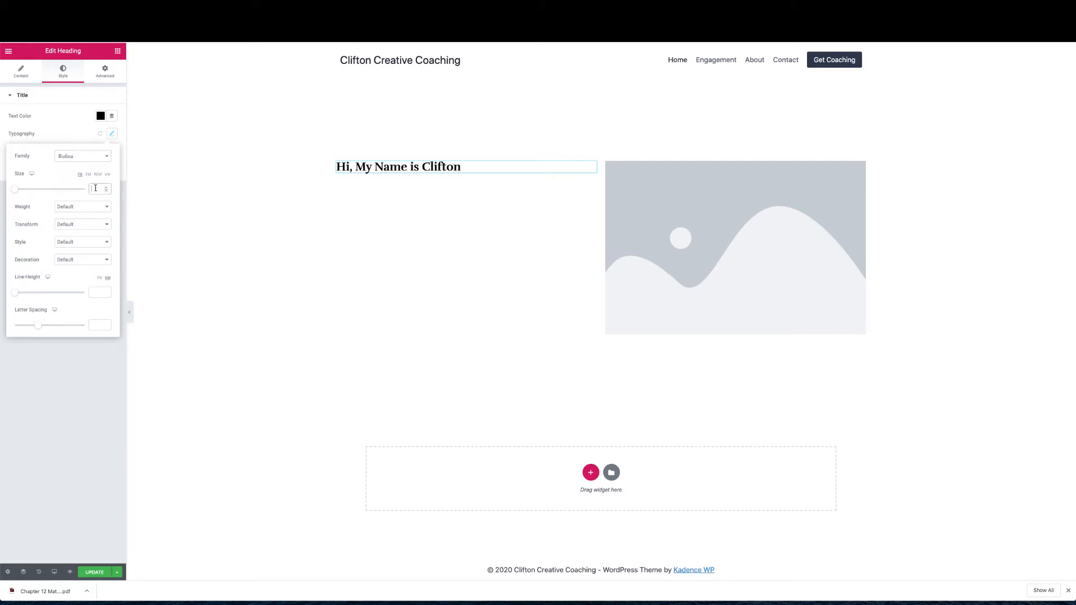
type("40")
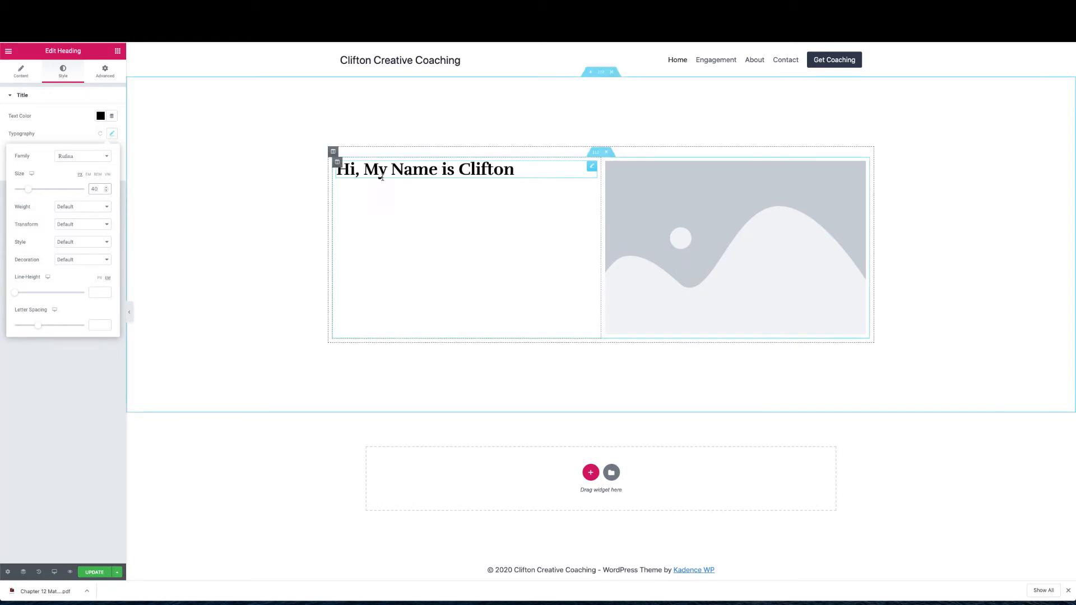
left_click(118, 52)
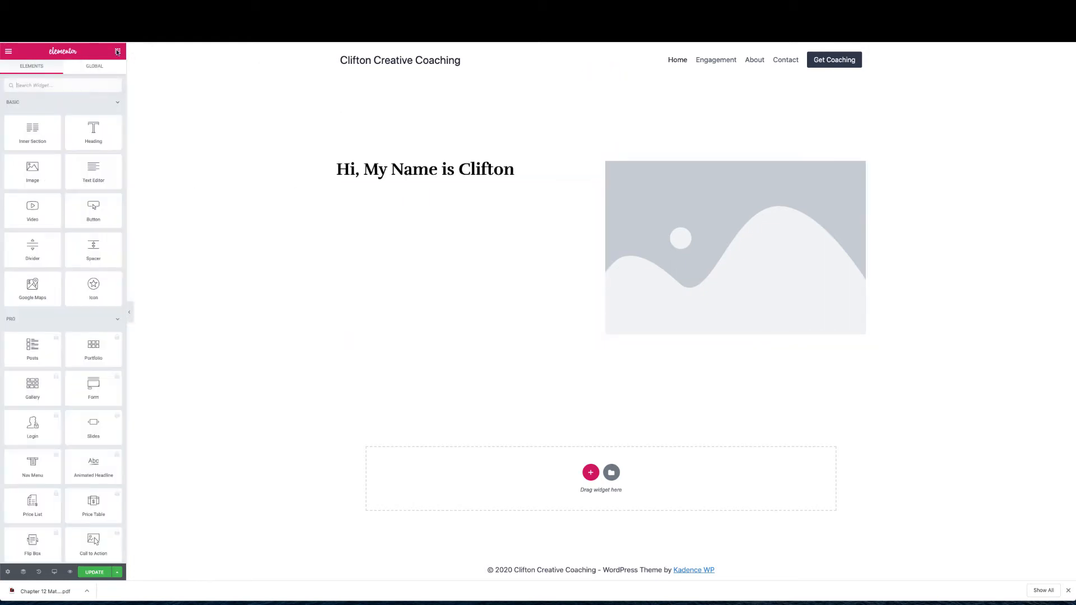
Add an H3 subheading 'I can help you succeed' below the greeting
left_click_drag(92, 132, 354, 179)
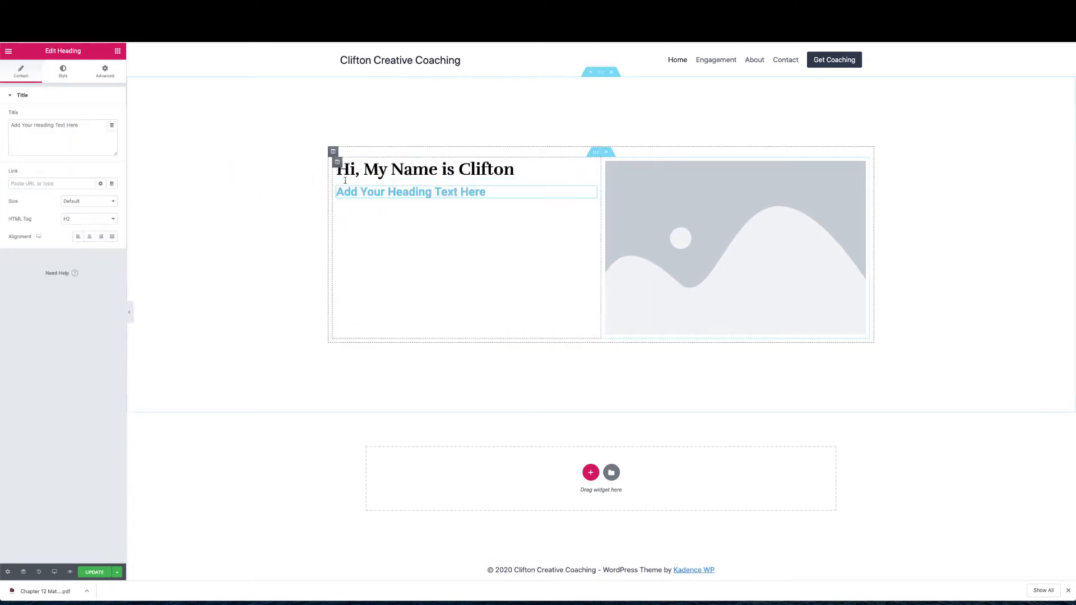
triple_click(94, 121)
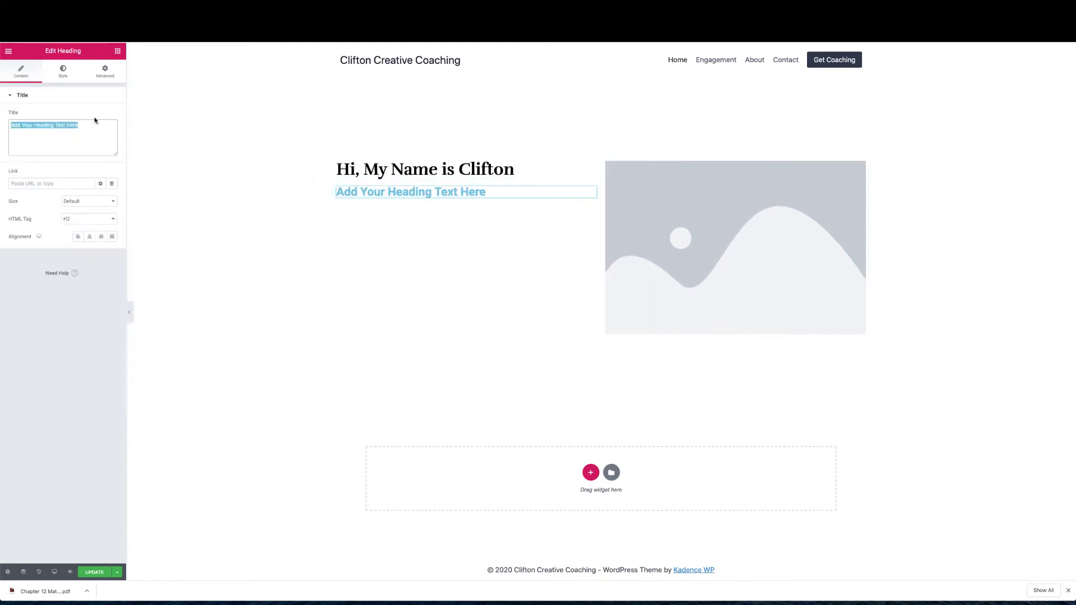
type("I c")
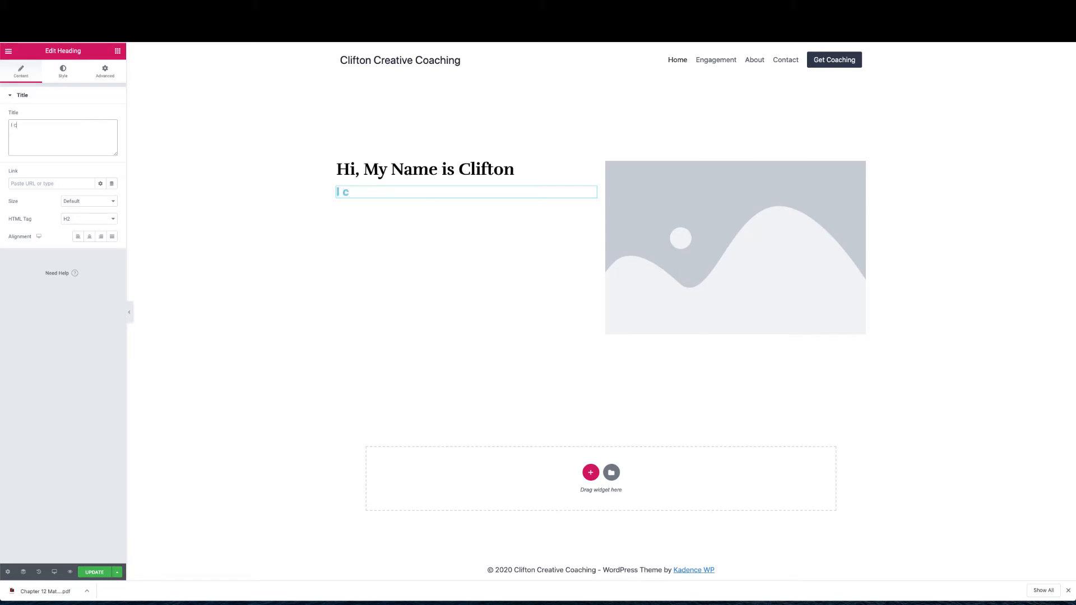
type("an help you succeed")
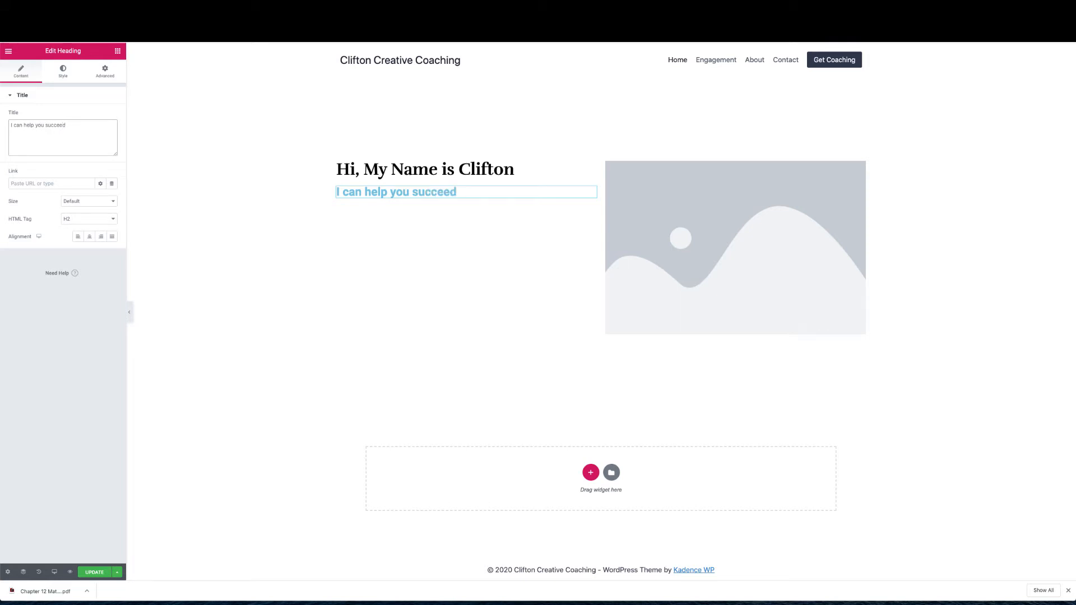
left_click(84, 218)
left_click(82, 225)
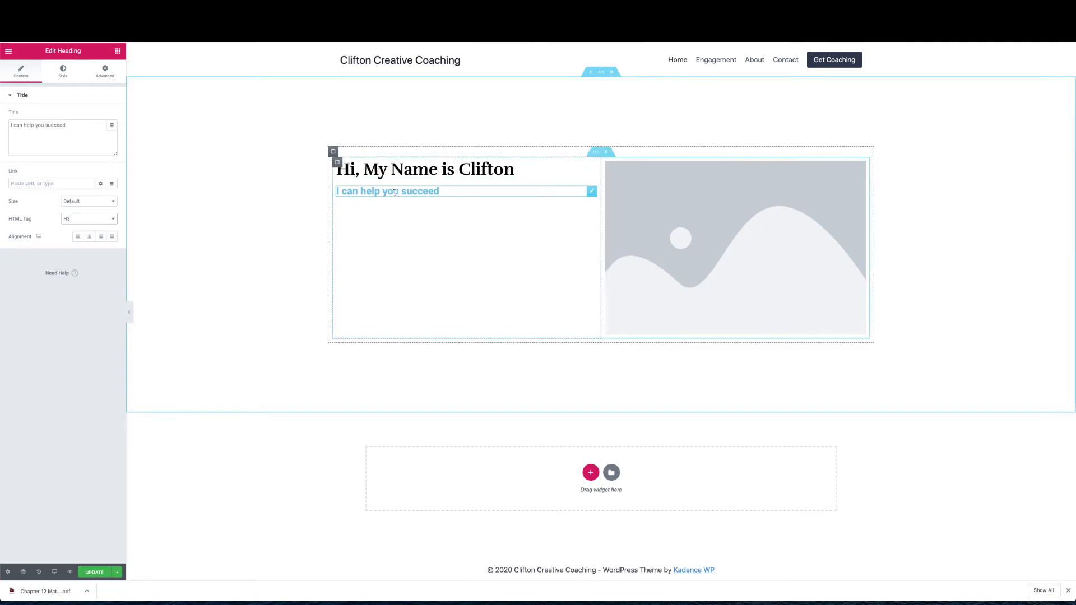
Give the subheading a grey text colour from the presets
left_click(66, 78)
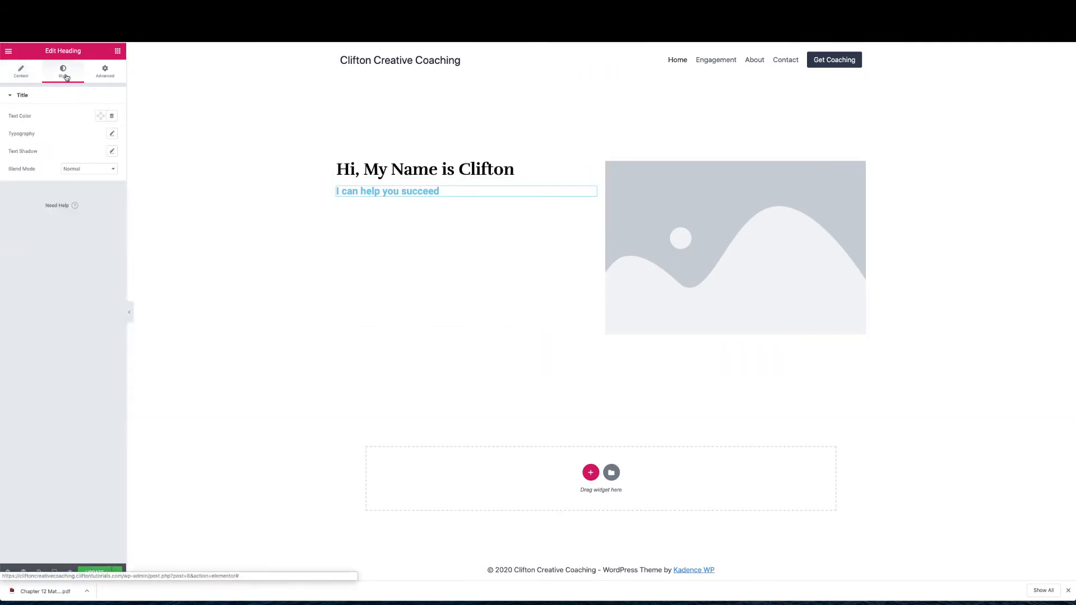
left_click(101, 116)
left_click(82, 135)
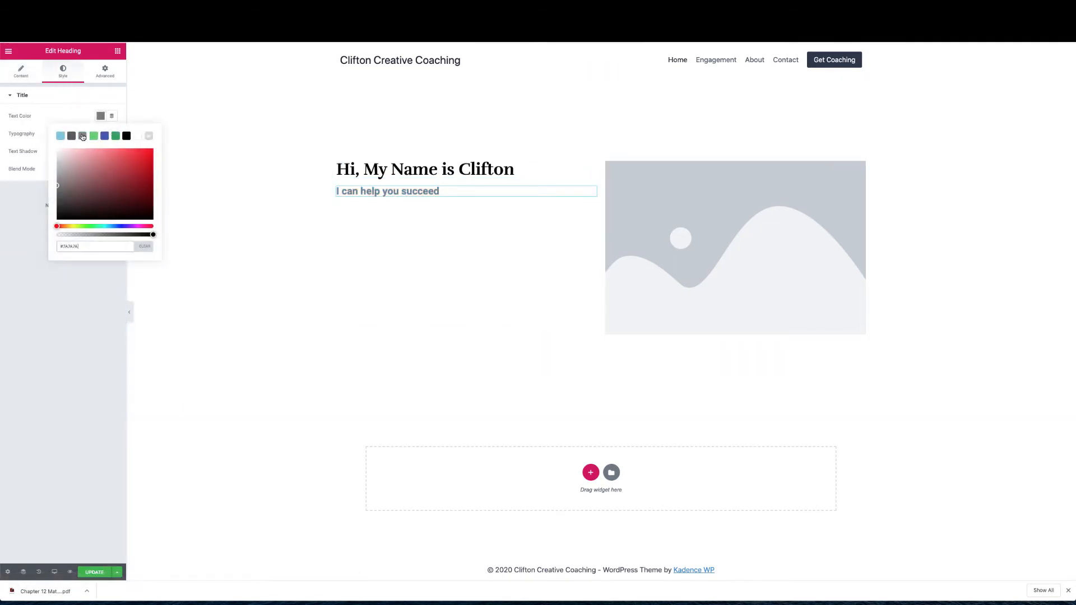
left_click(59, 192)
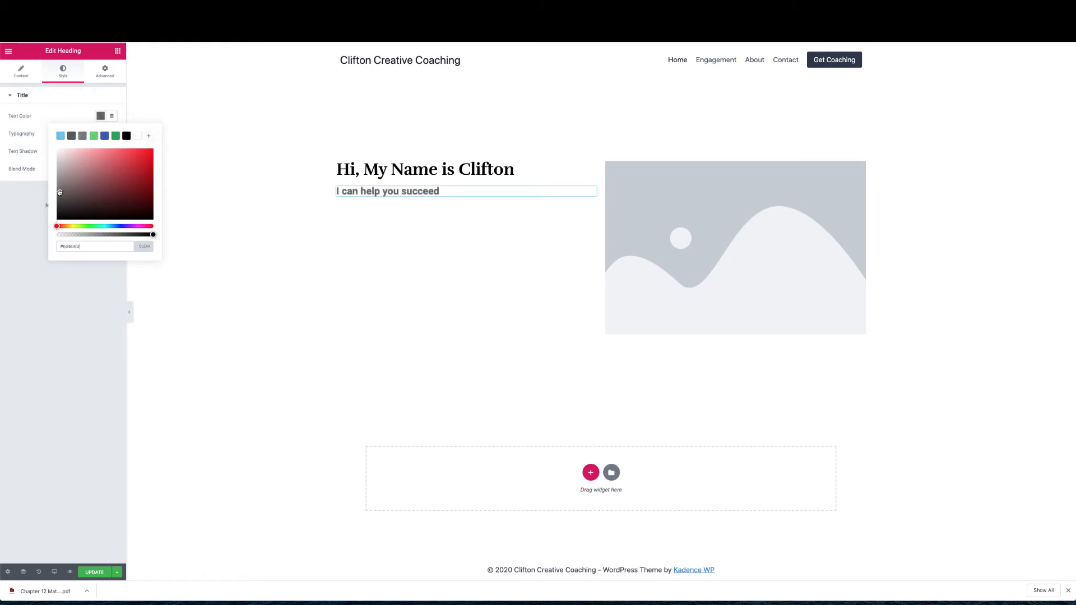
left_click_drag(59, 193, 60, 176)
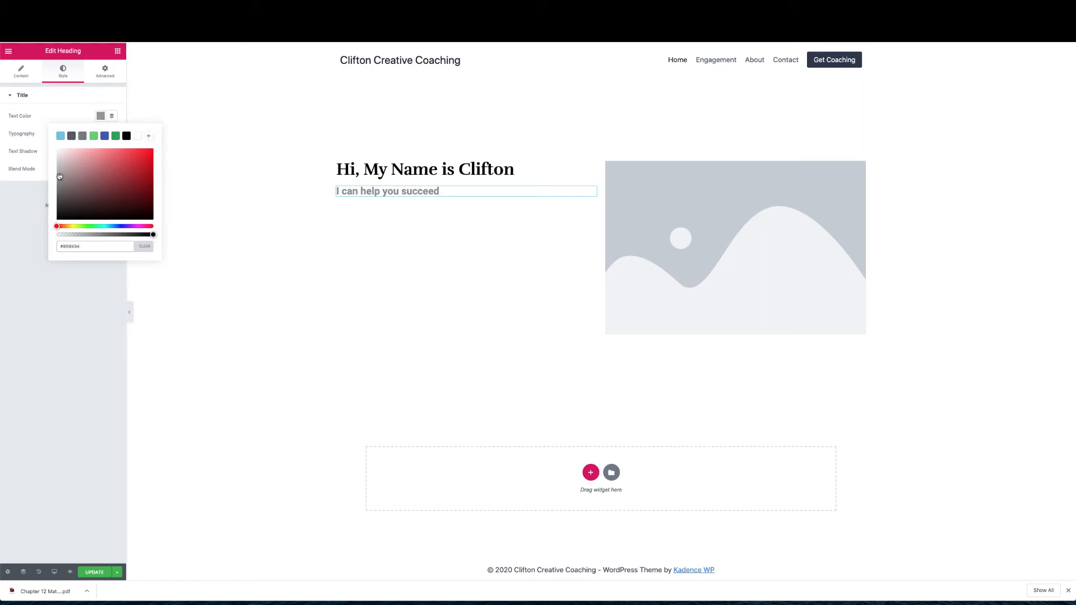
left_click(59, 115)
Set the subheading font to Rufina and darken its colour to #696666
left_click(112, 135)
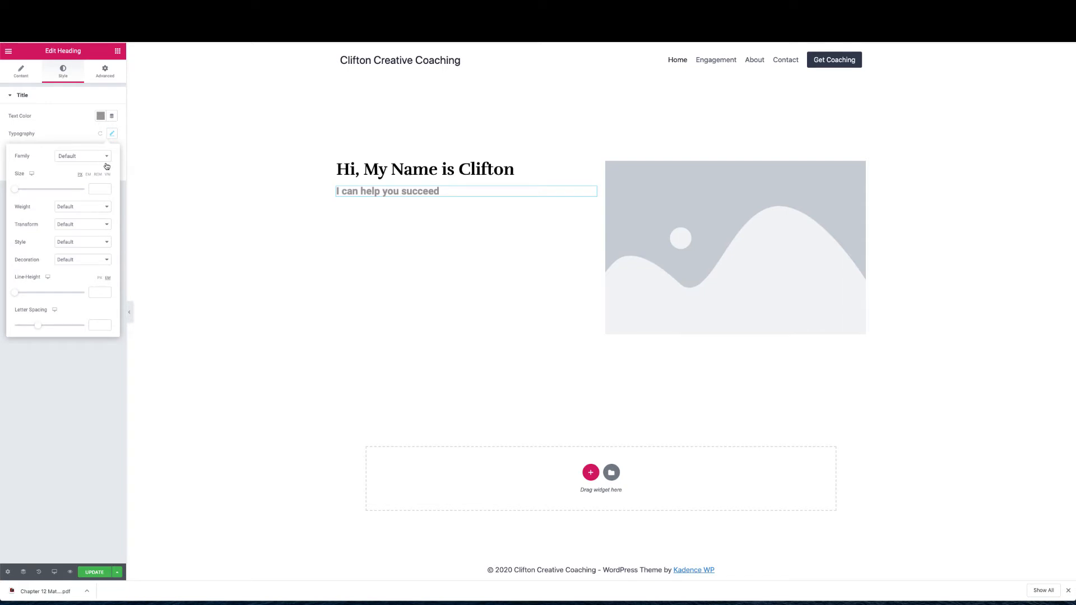
left_click(107, 159)
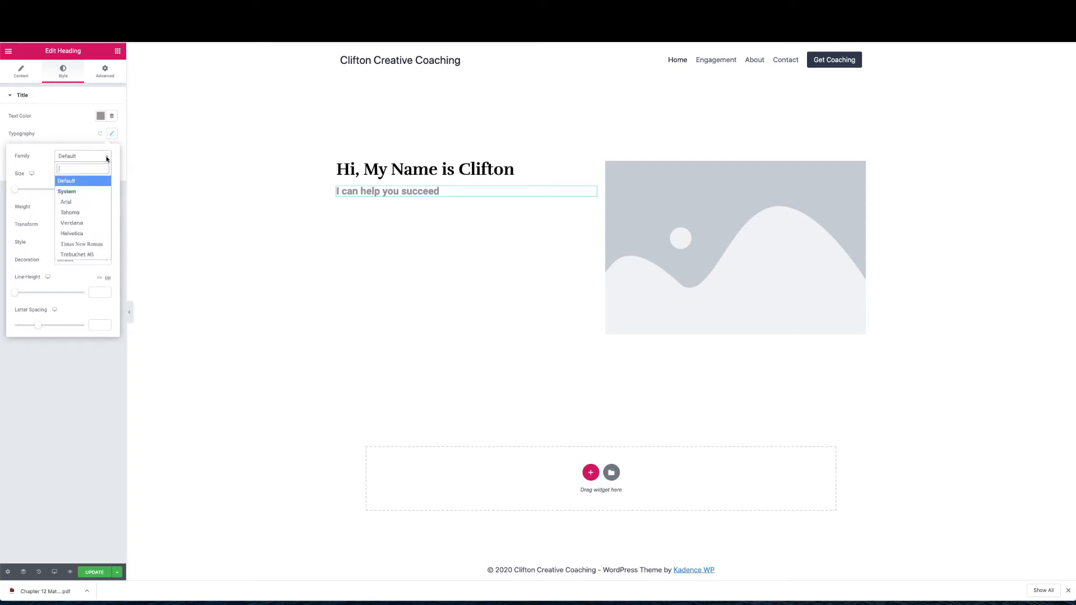
type("Muli")
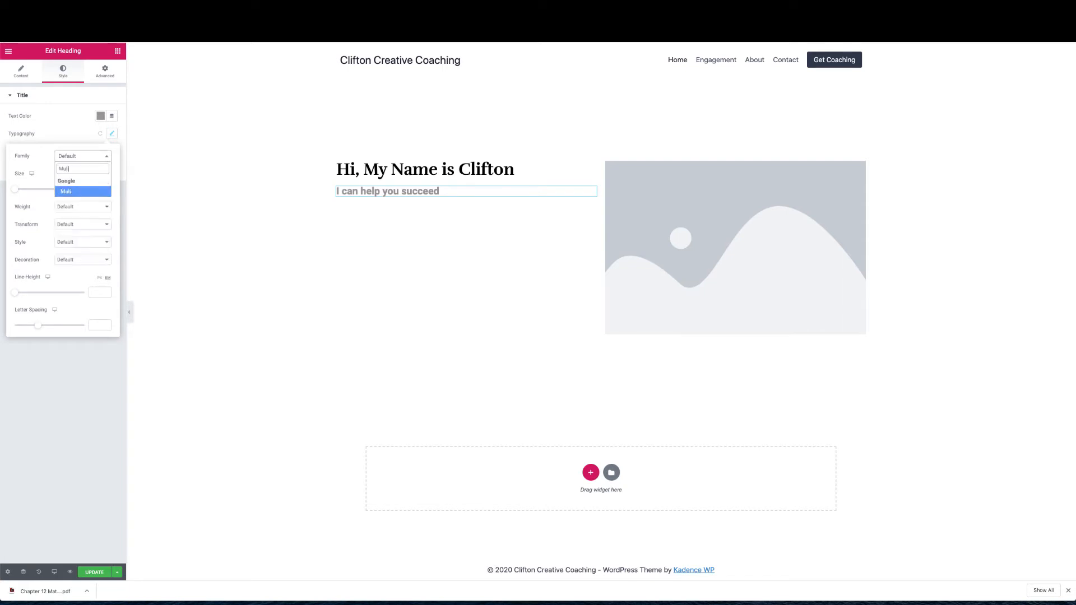
left_click(78, 192)
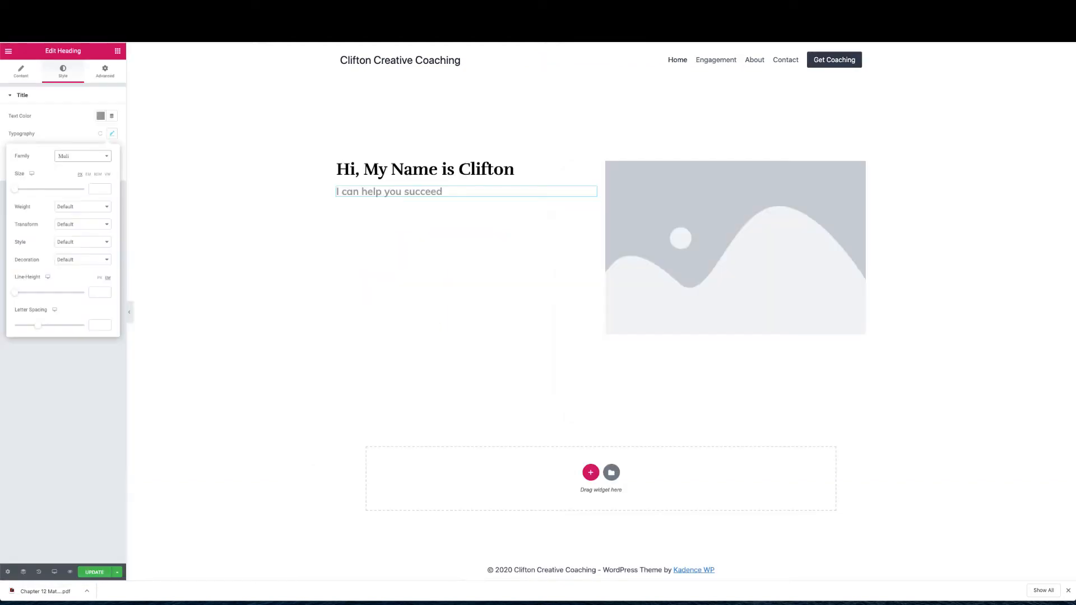
left_click(99, 157)
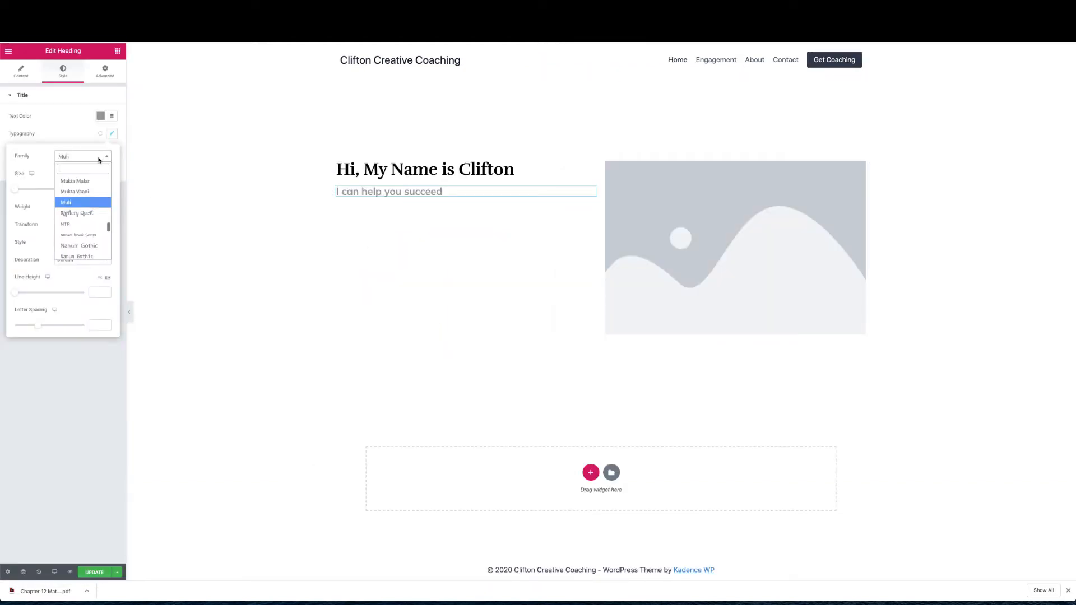
type("Rufina")
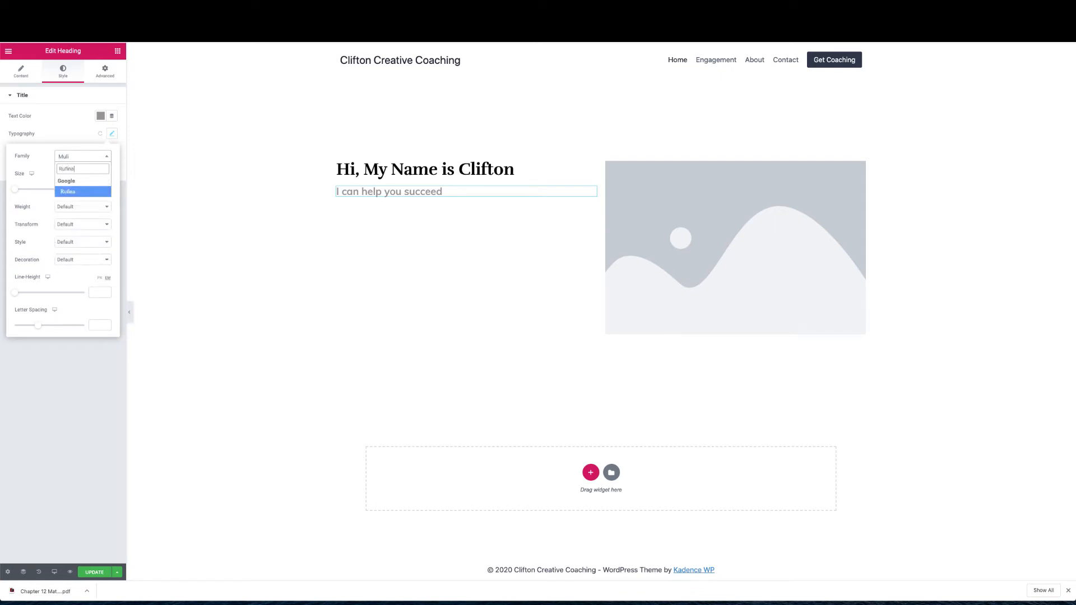
left_click(72, 193)
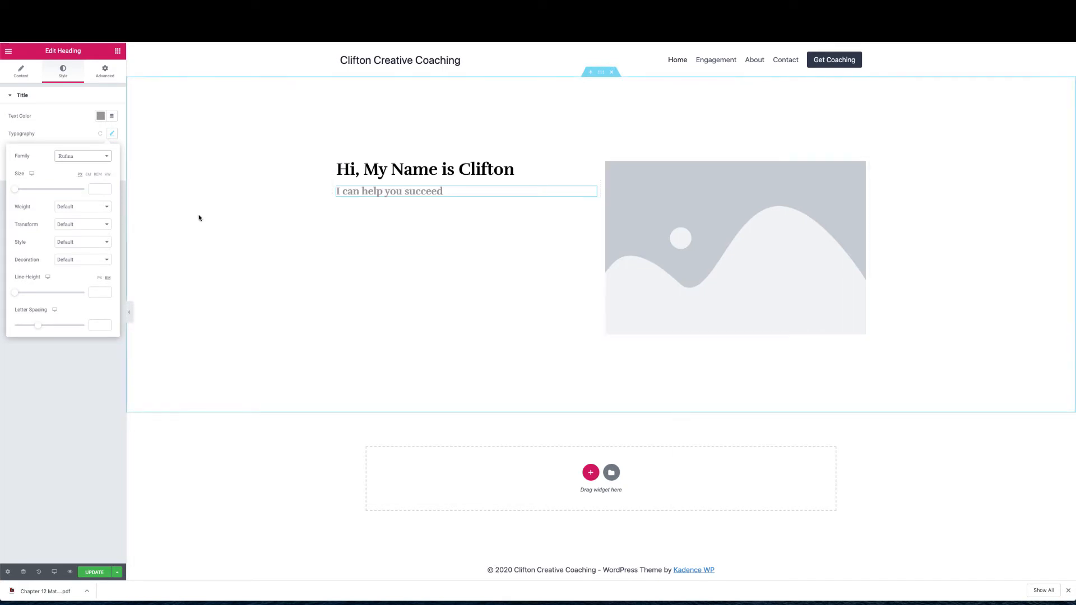
left_click(100, 116)
left_click_drag(59, 177, 59, 196)
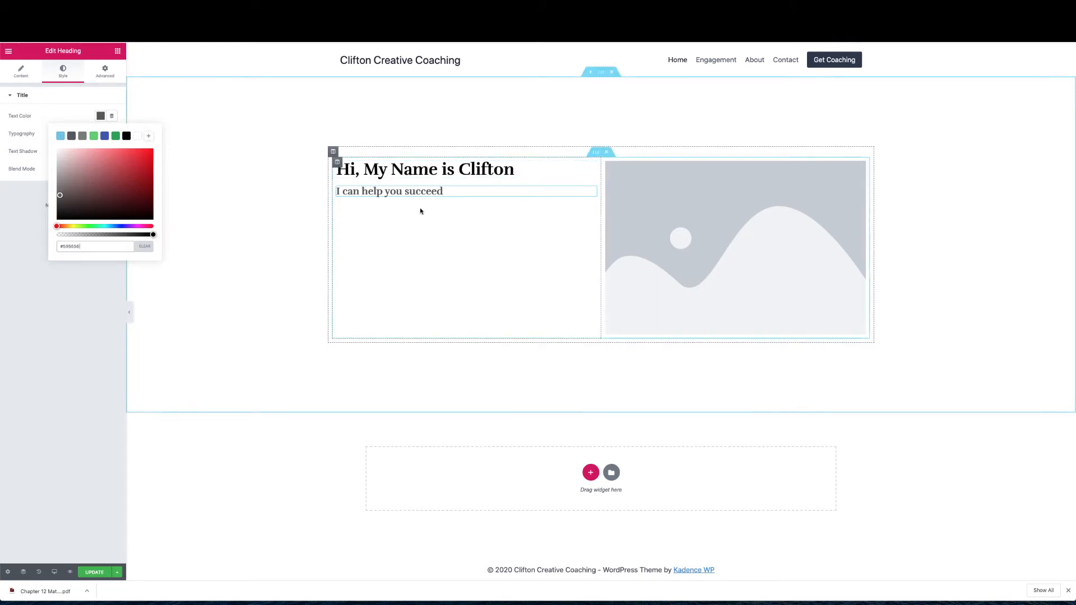
left_click(118, 53)
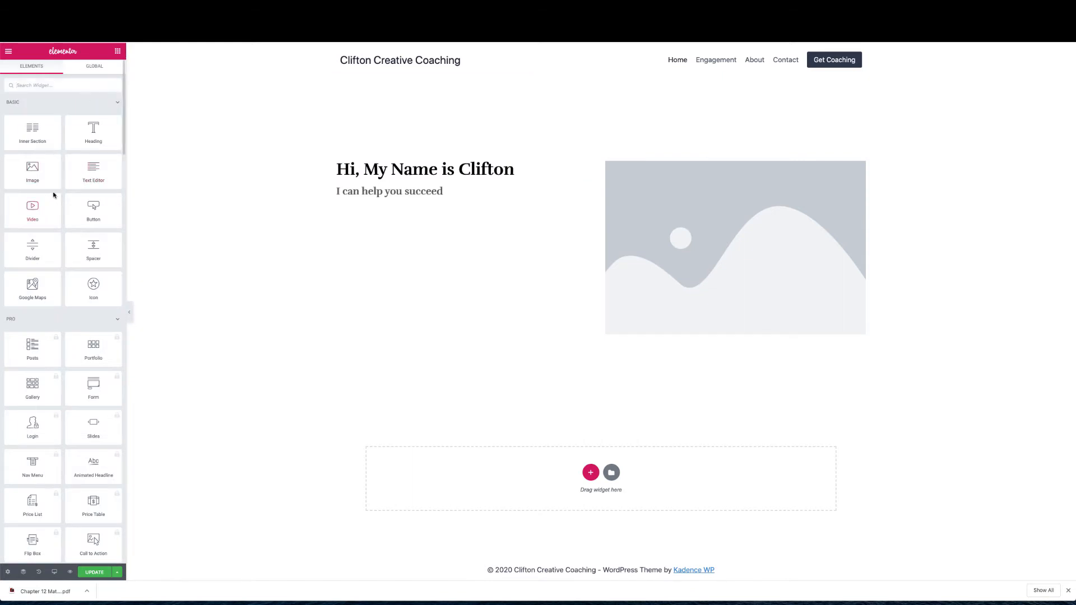
Place a Lorem ipsum Text Editor paragraph below the subheading and make its text black
left_click_drag(87, 171, 348, 202)
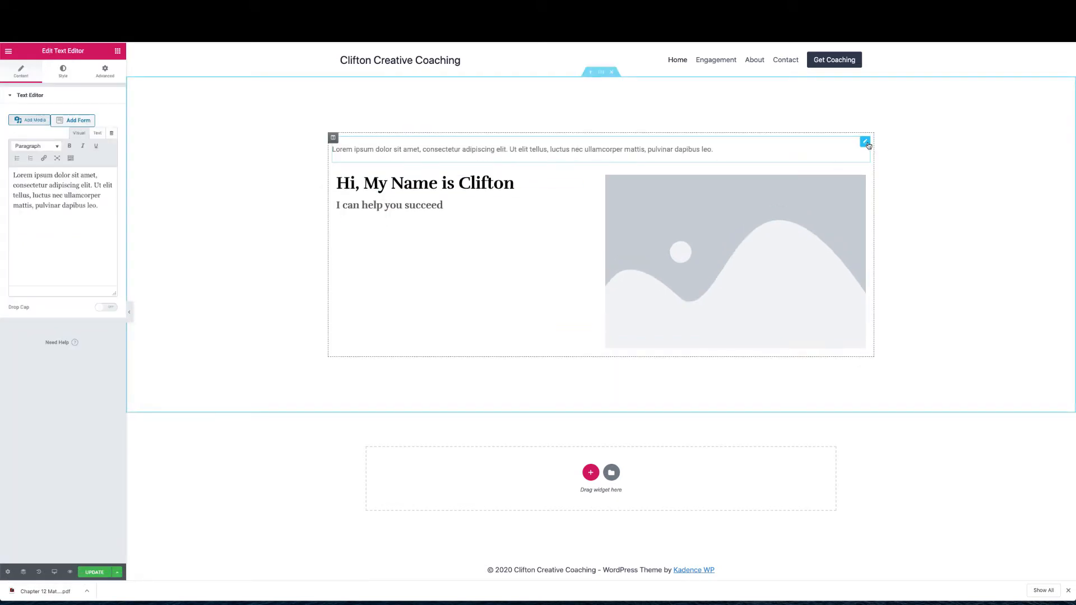
left_click_drag(864, 141, 472, 196)
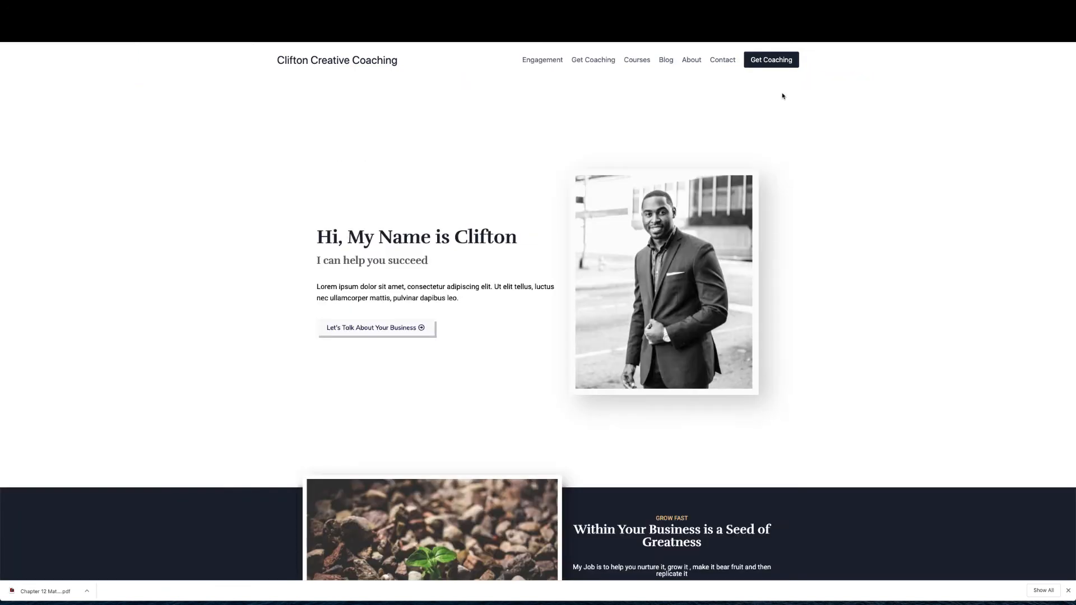
left_click_drag(317, 289, 476, 301)
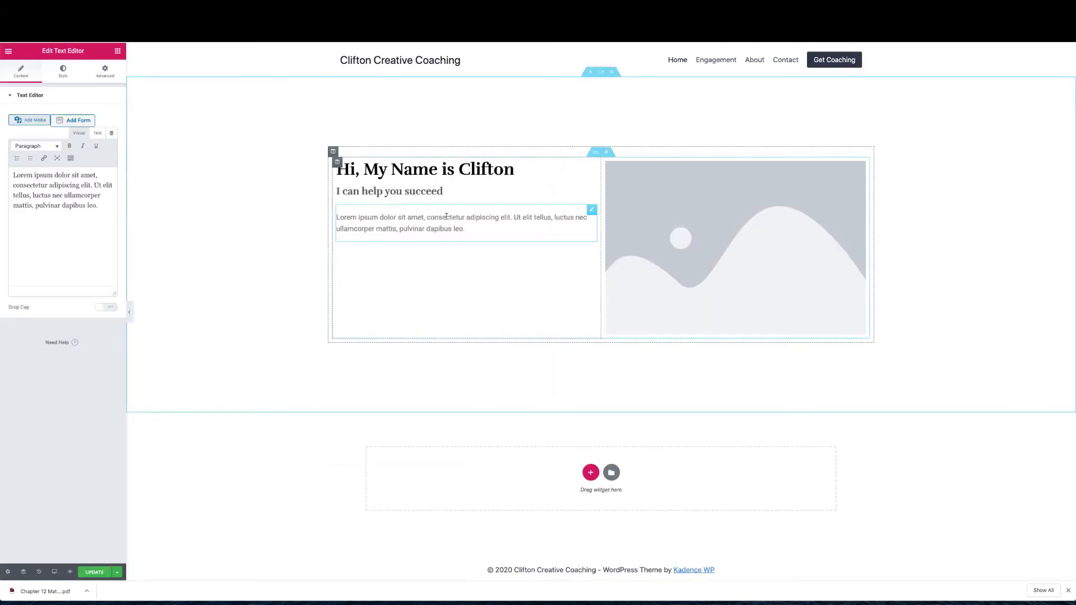
left_click(465, 230)
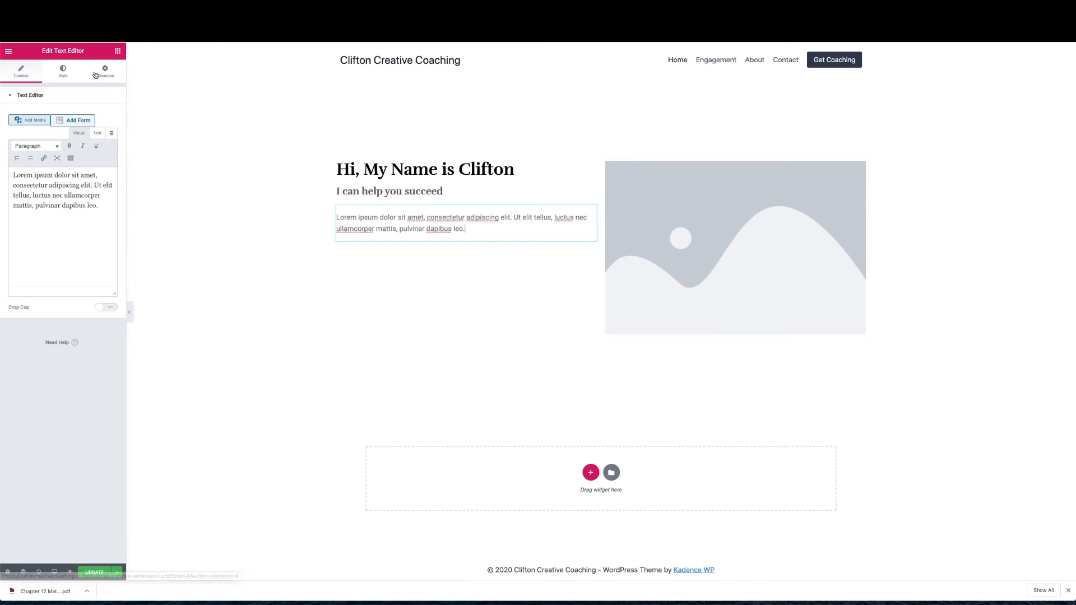
left_click(63, 71)
left_click(97, 133)
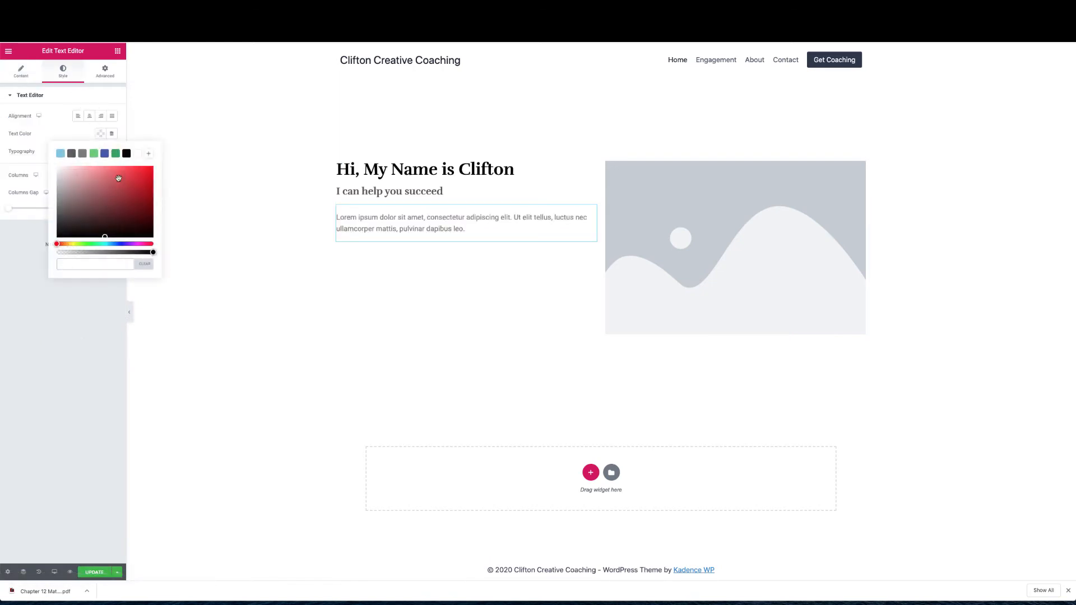
left_click(126, 156)
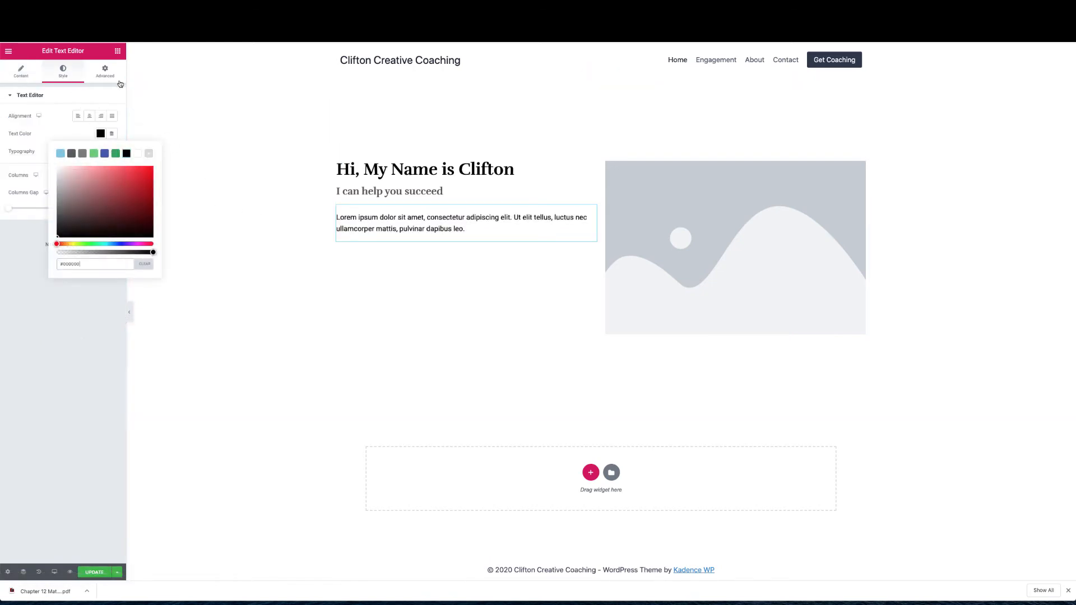
left_click(118, 51)
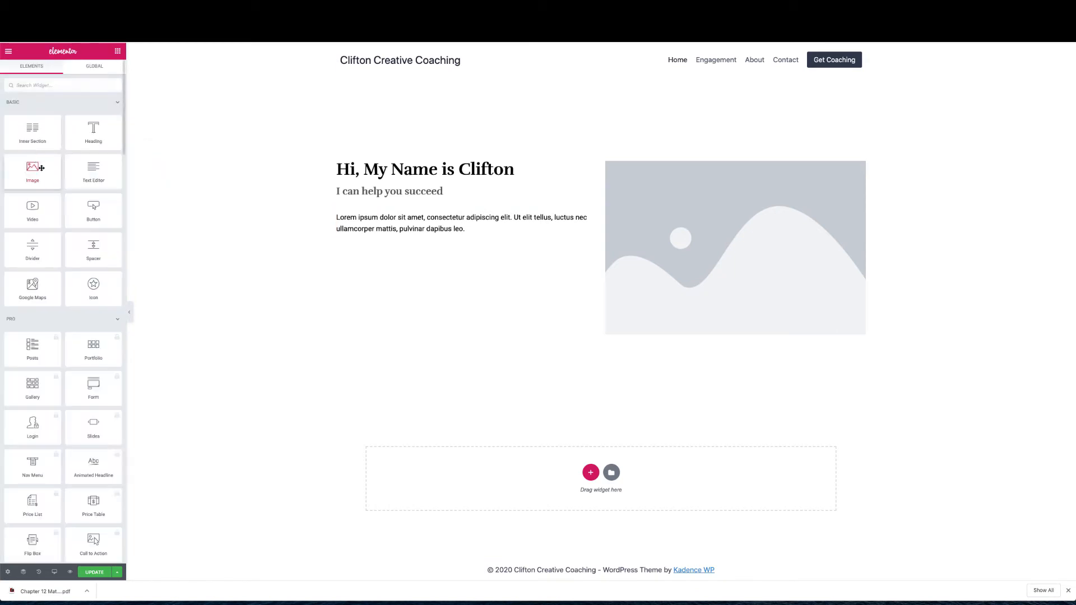
Add a Button widget below the paragraph labelled 'Let's Talk about Your Business'
left_click_drag(91, 218, 369, 243)
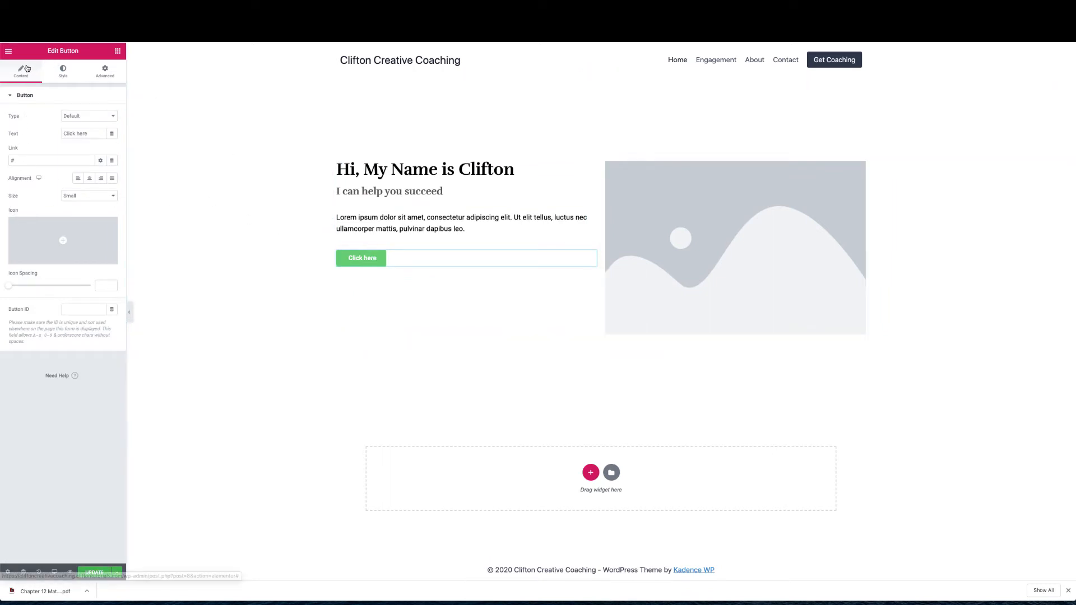
triple_click(93, 129)
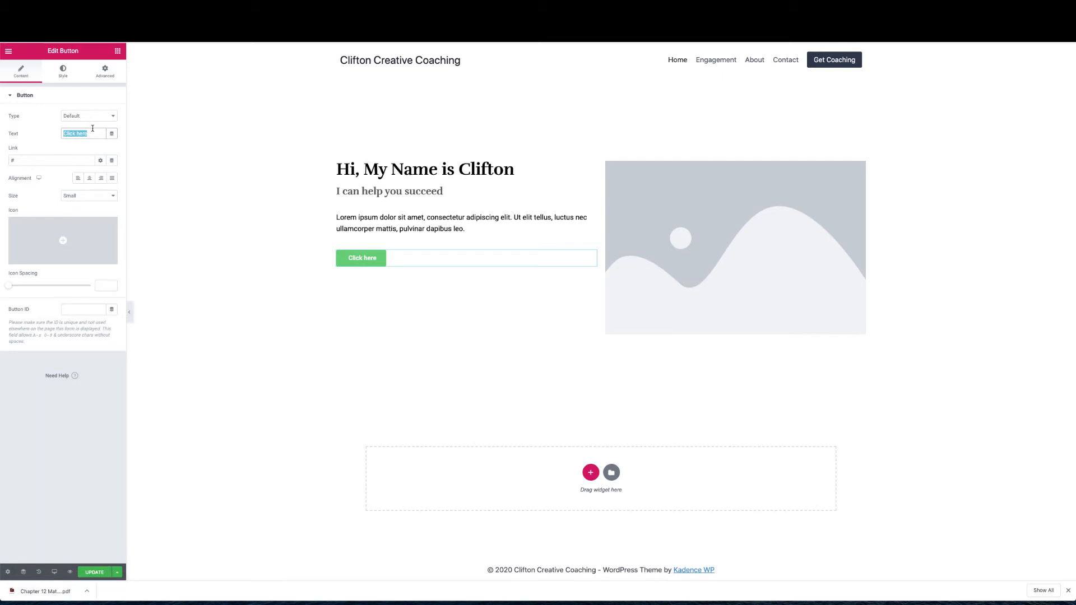
type("Le")
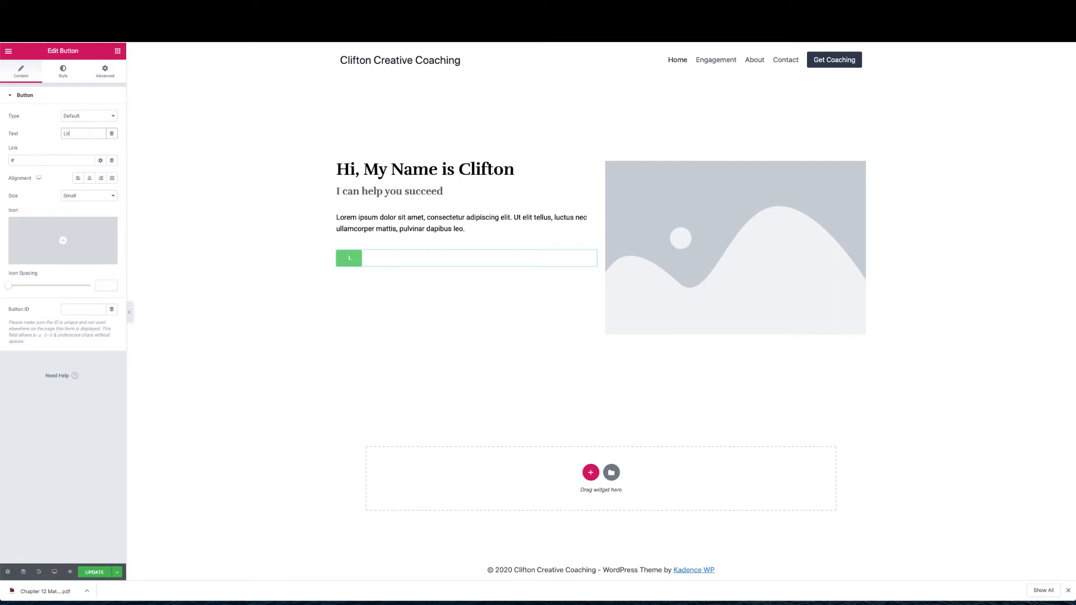
type("t's Talk about")
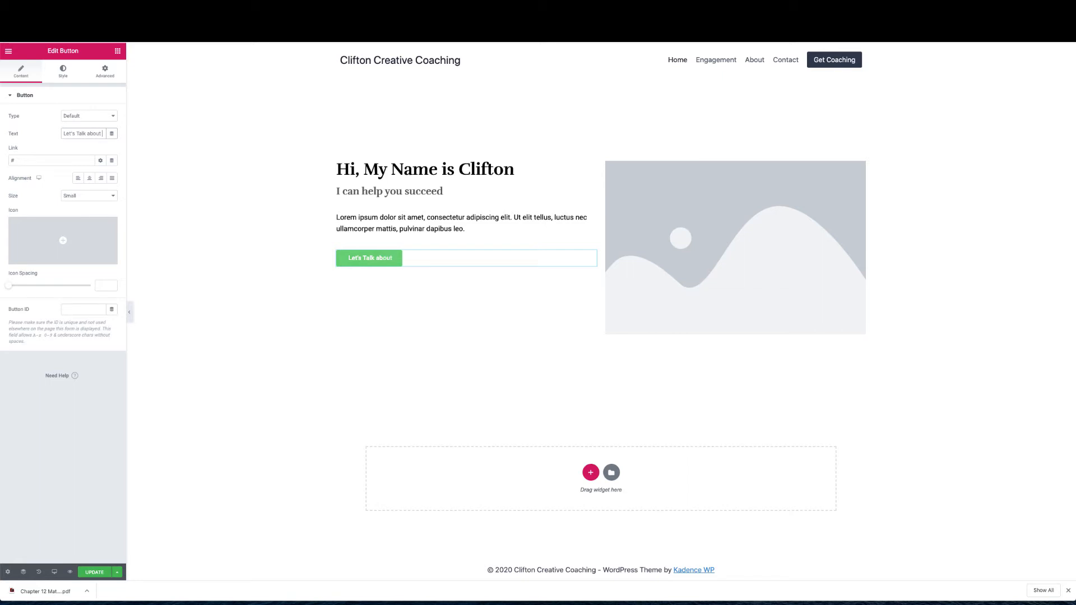
type(" Your busi")
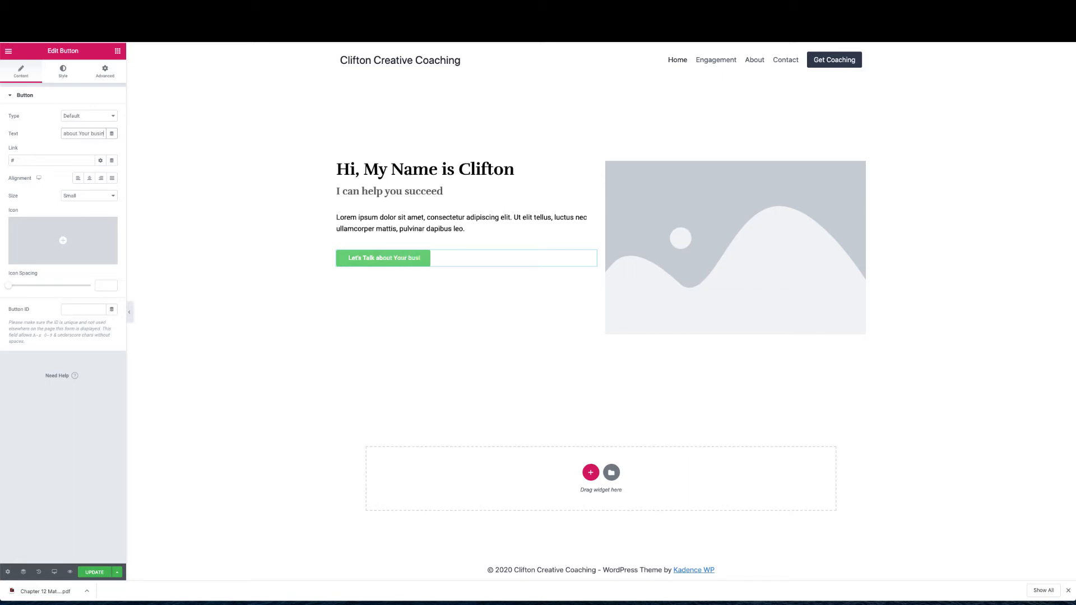
type("ness")
left_click(87, 135)
key("BackSpace")
type("B")
Insert the circled right-arrow icon from the icon library and set Icon Position to After
left_click(58, 238)
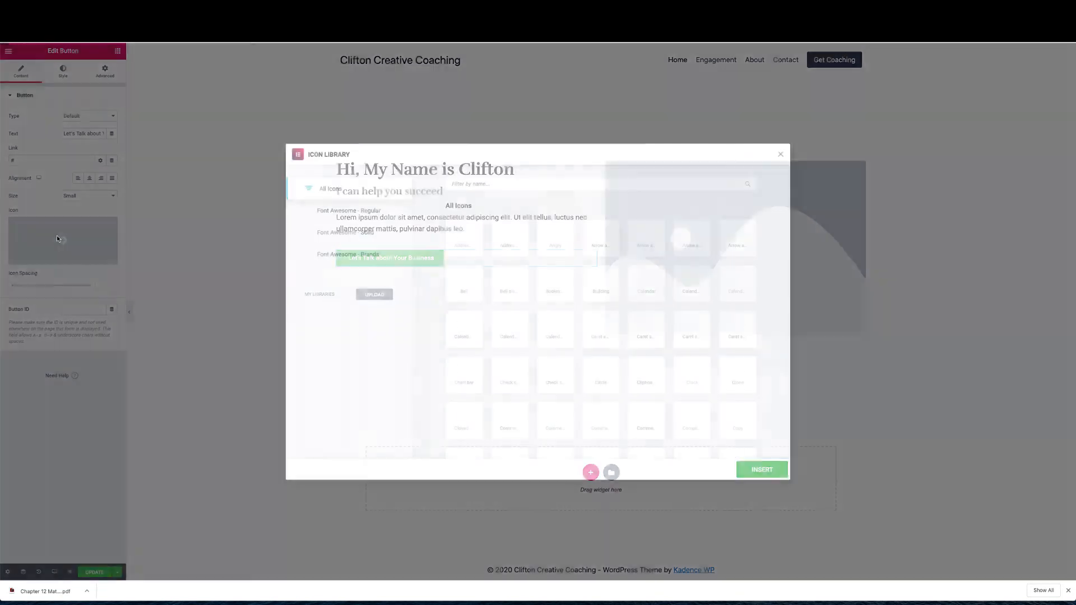
left_click(689, 185)
type("arrow")
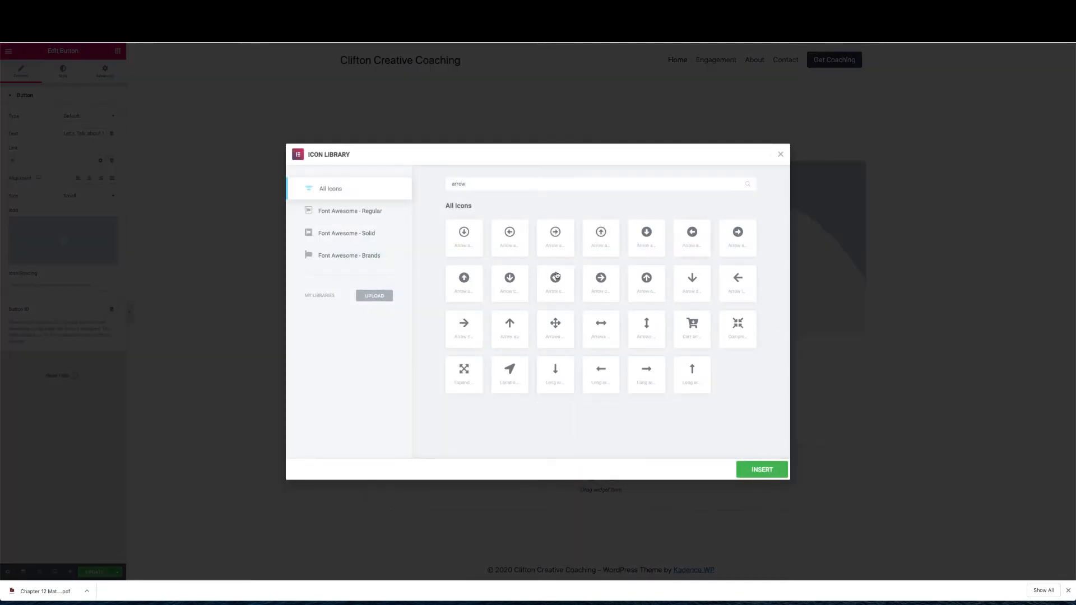
left_click(550, 241)
left_click(761, 470)
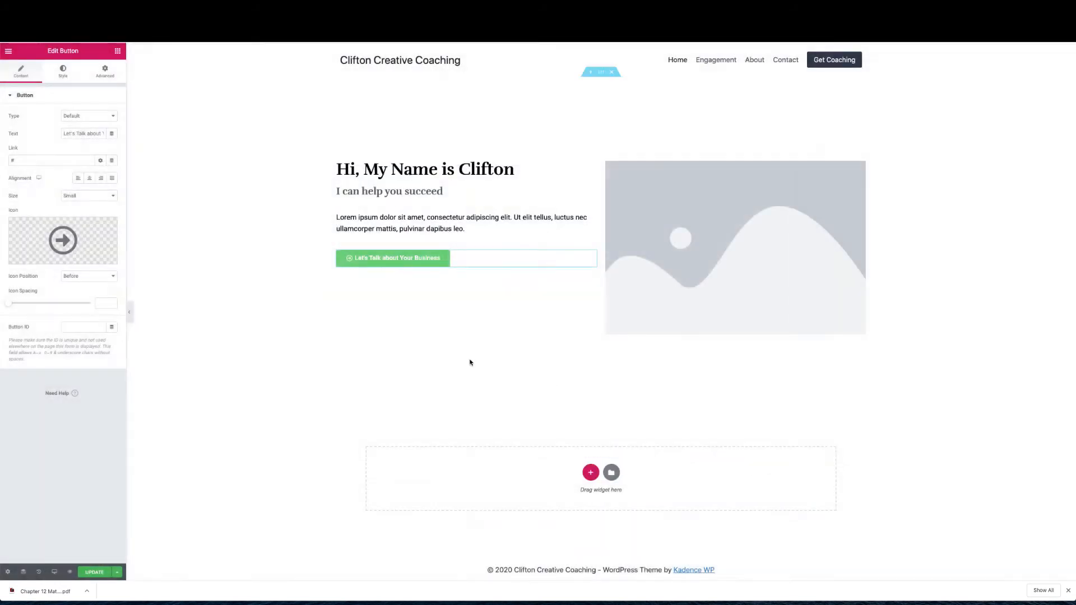
left_click(105, 277)
left_click(104, 284)
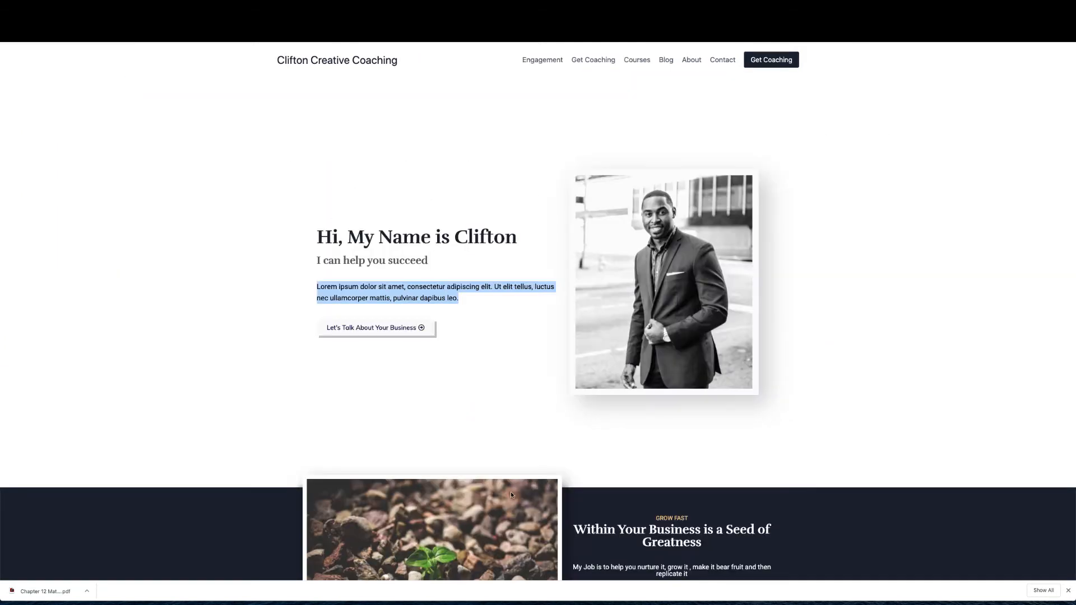
left_click(511, 444)
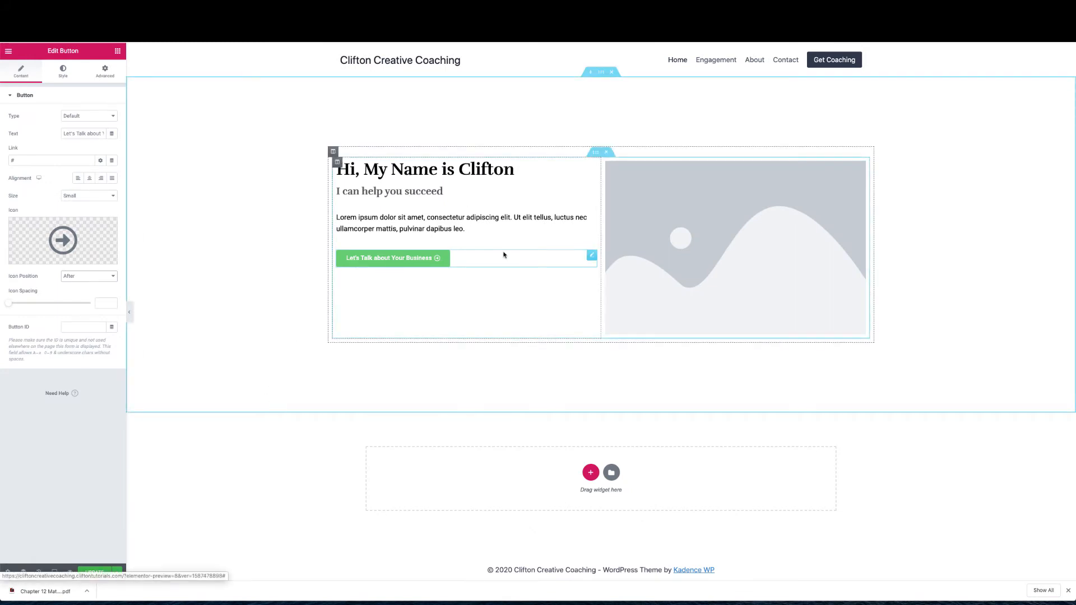
left_click(63, 72)
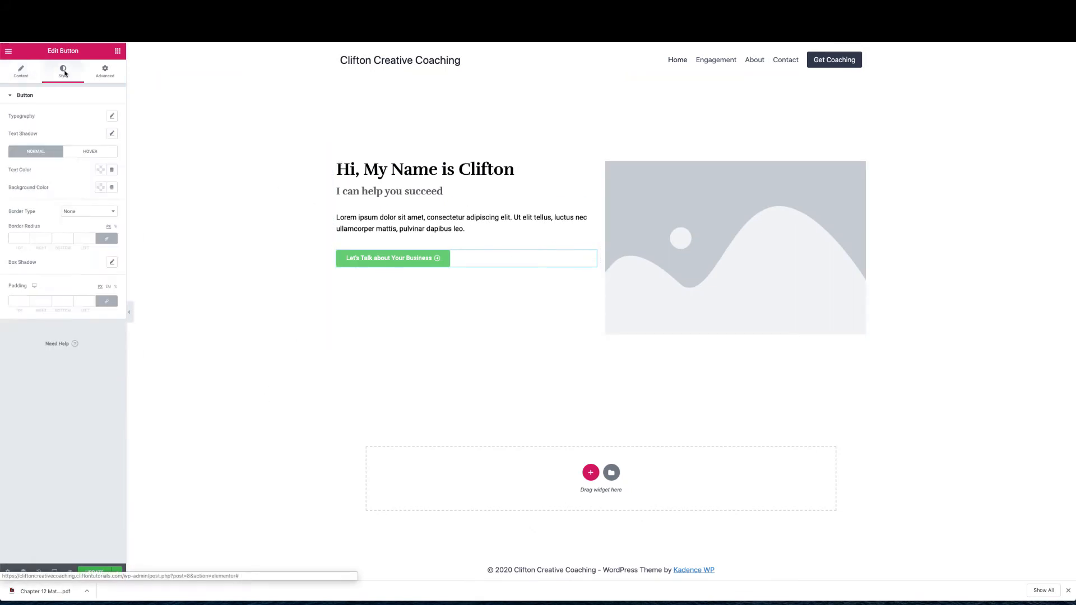
Set the button's typography size to 16
left_click(112, 116)
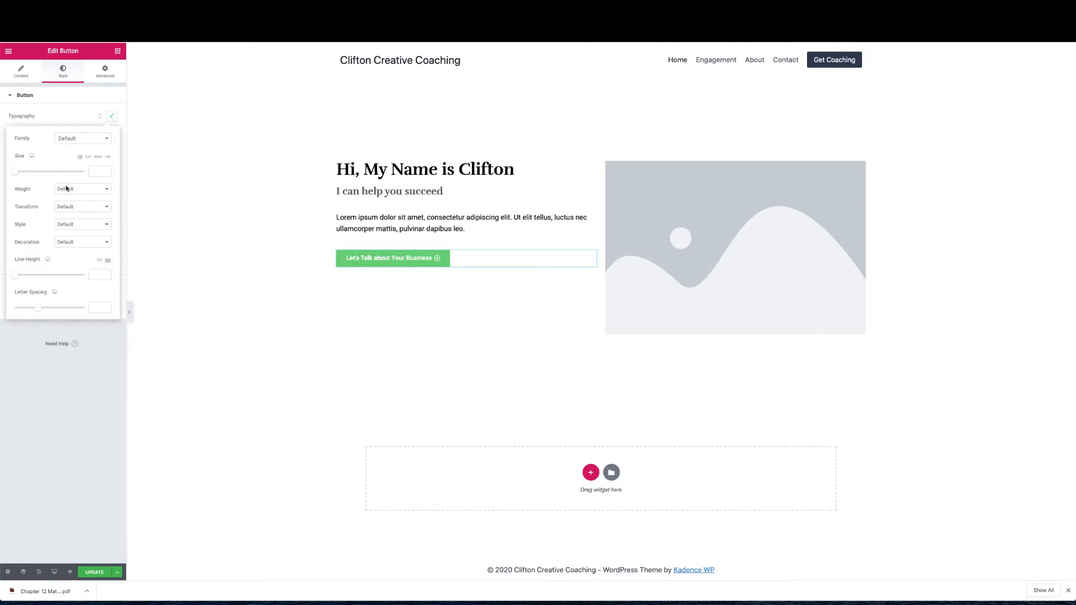
left_click(93, 172)
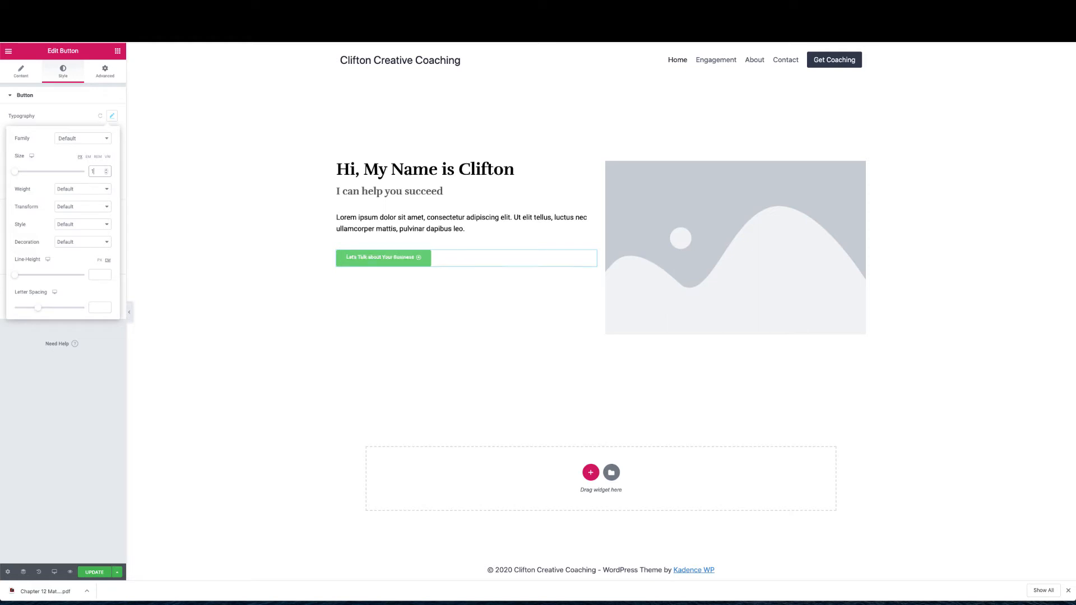
type("16")
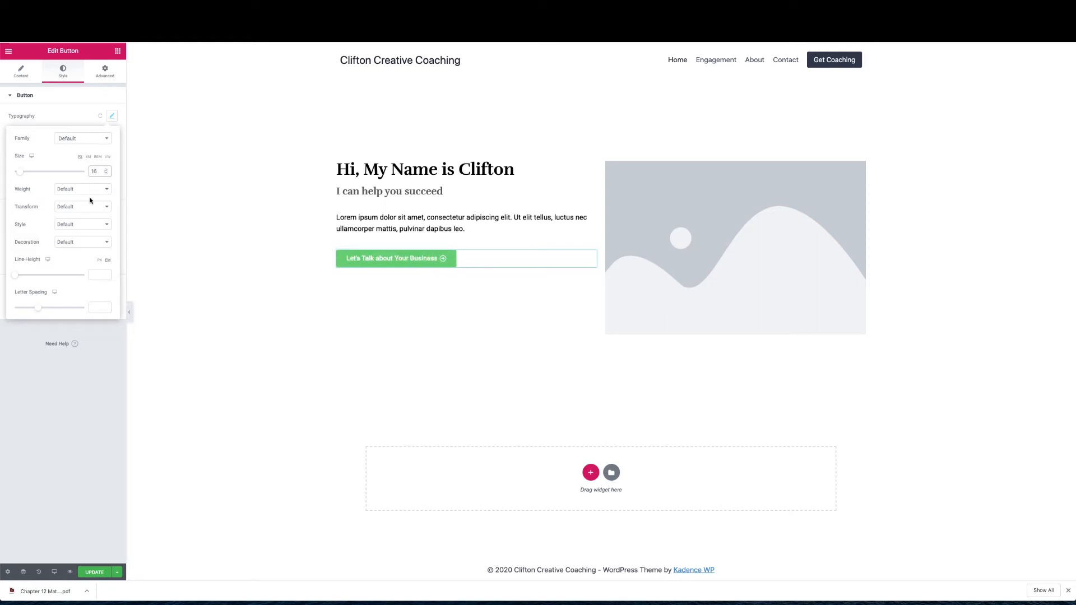
left_click(70, 115)
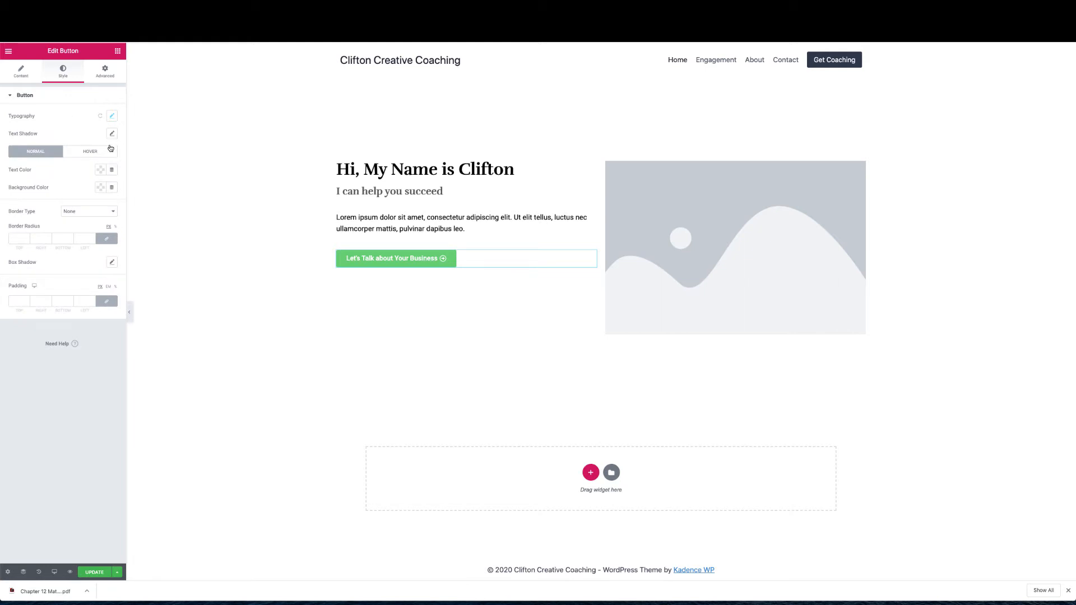
Make the button text dark navy and its background near-white #f9f9f9
left_click(101, 170)
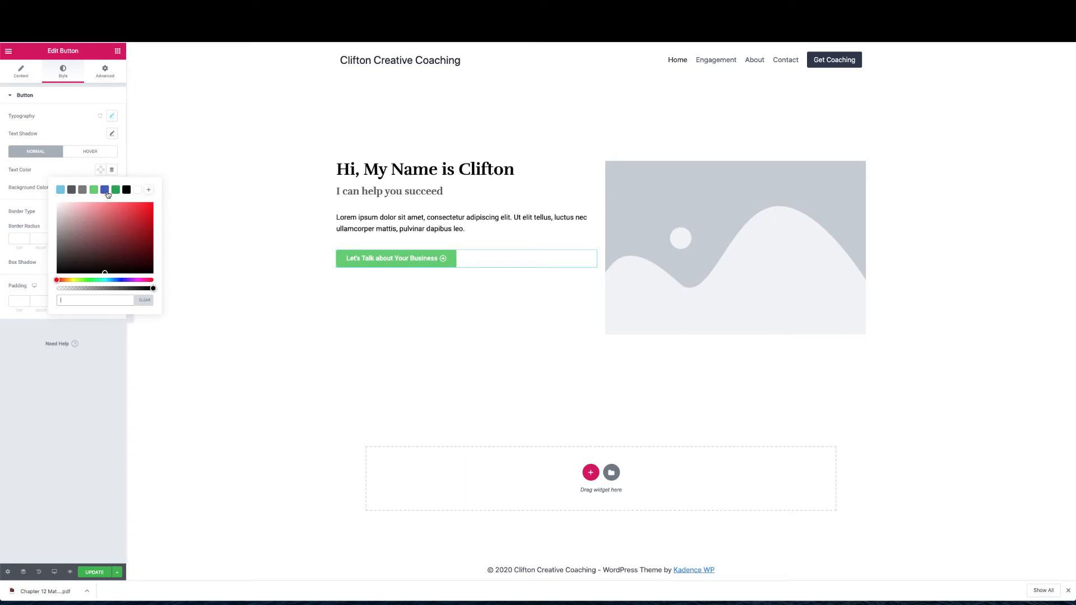
left_click(108, 194)
left_click(116, 255)
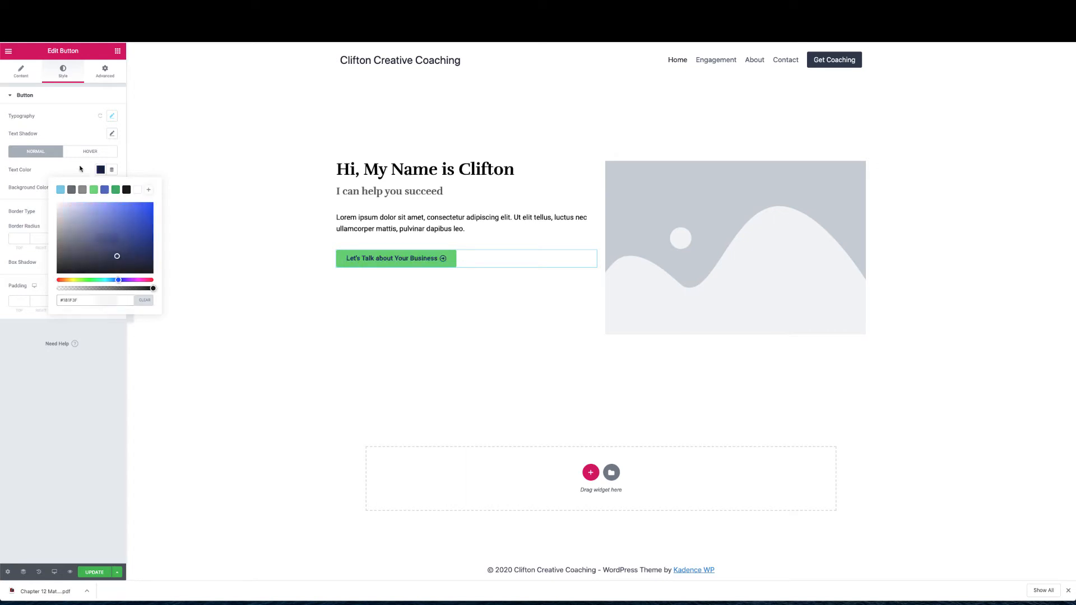
left_click(79, 168)
left_click(100, 187)
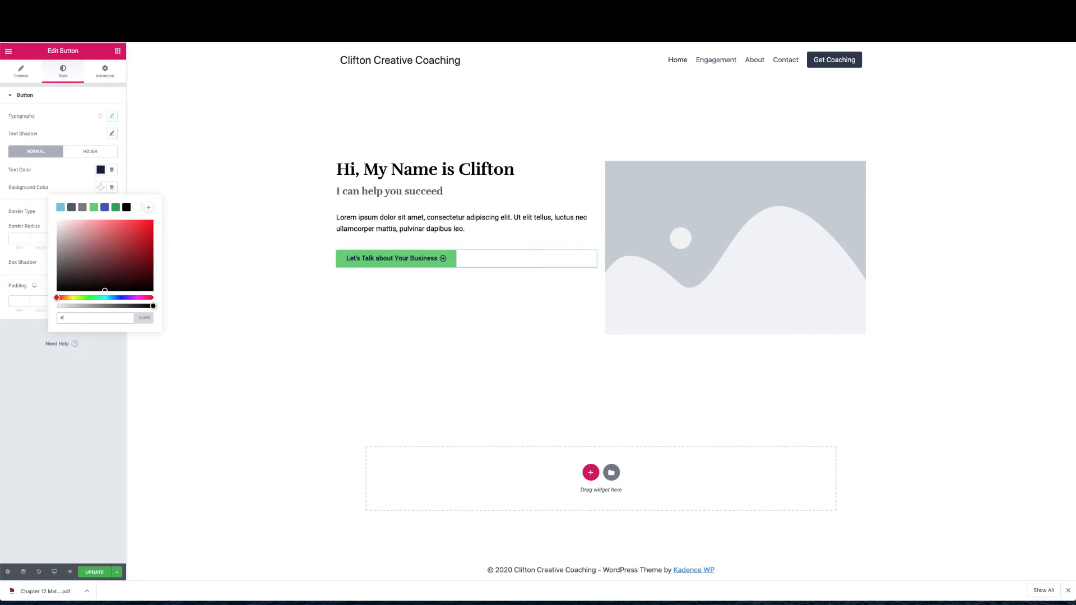
type("f9f9f9")
left_click(68, 181)
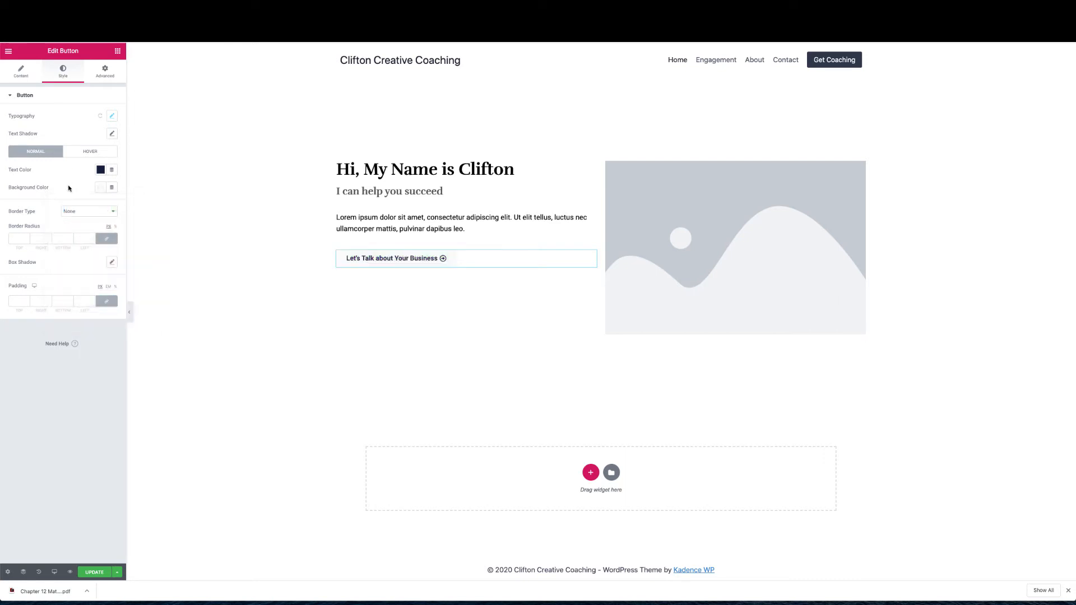
left_click(113, 263)
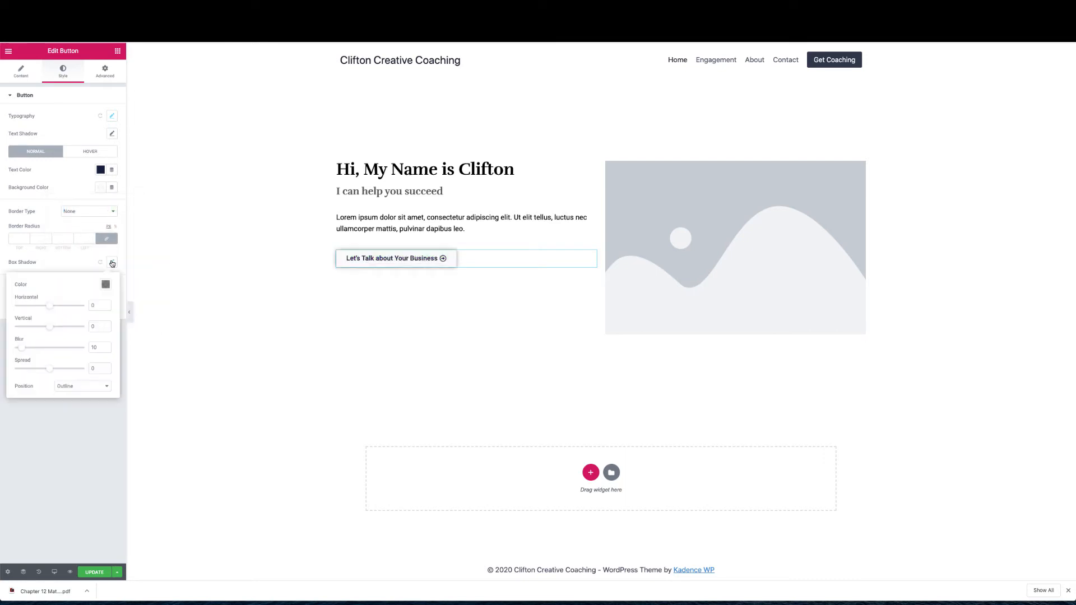
Give the button a dark-blue box shadow with horizontal 5, vertical 5 and blur cleared
double_click(95, 306)
type("5")
double_click(94, 326)
type("5")
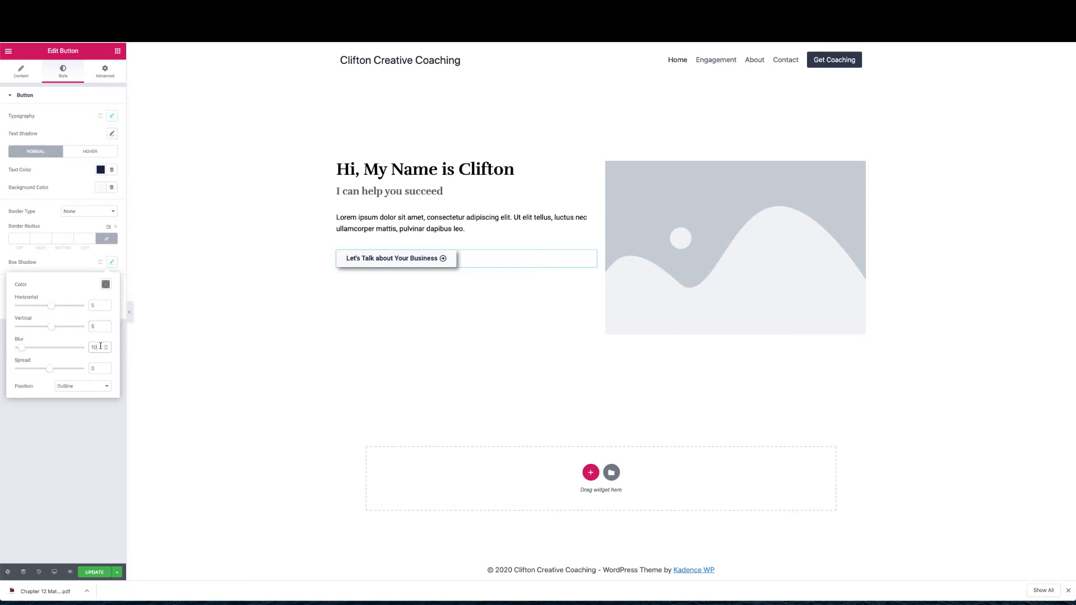
left_click_drag(100, 347, 88, 347)
key("BackSpace")
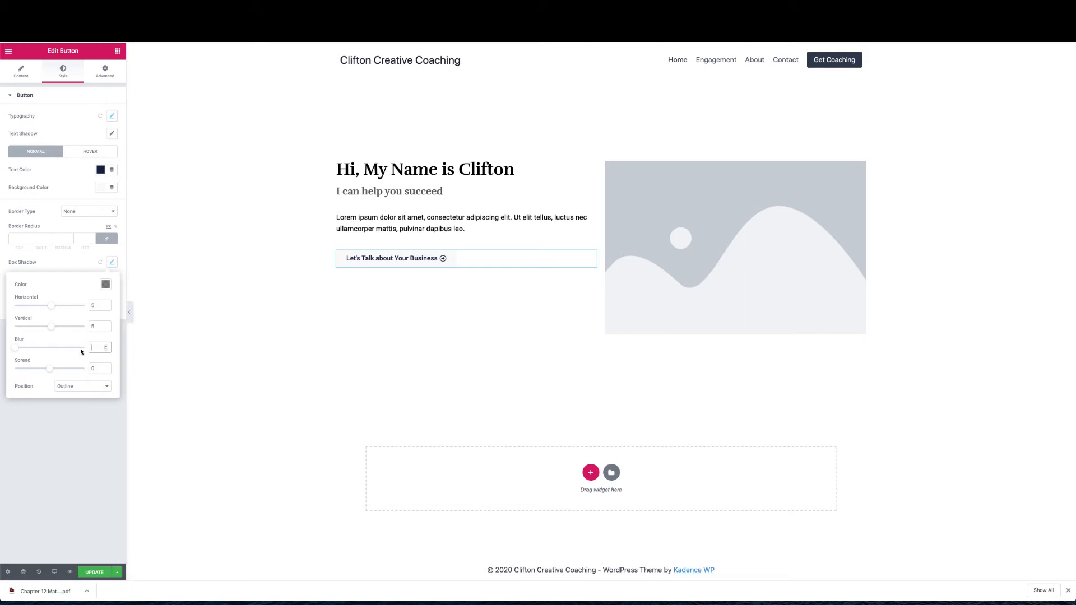
left_click(106, 285)
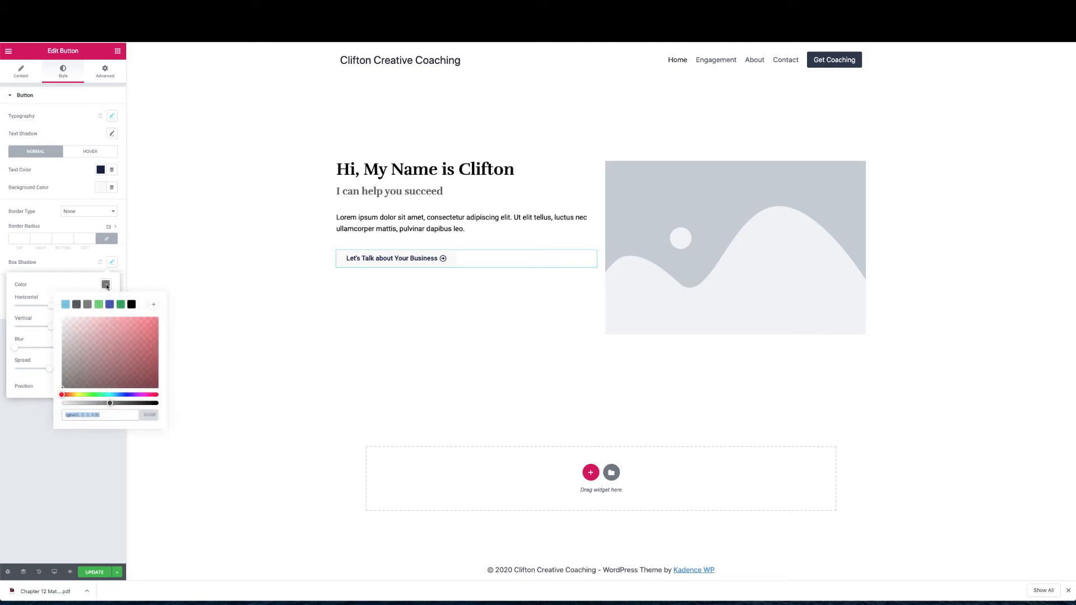
left_click(109, 306)
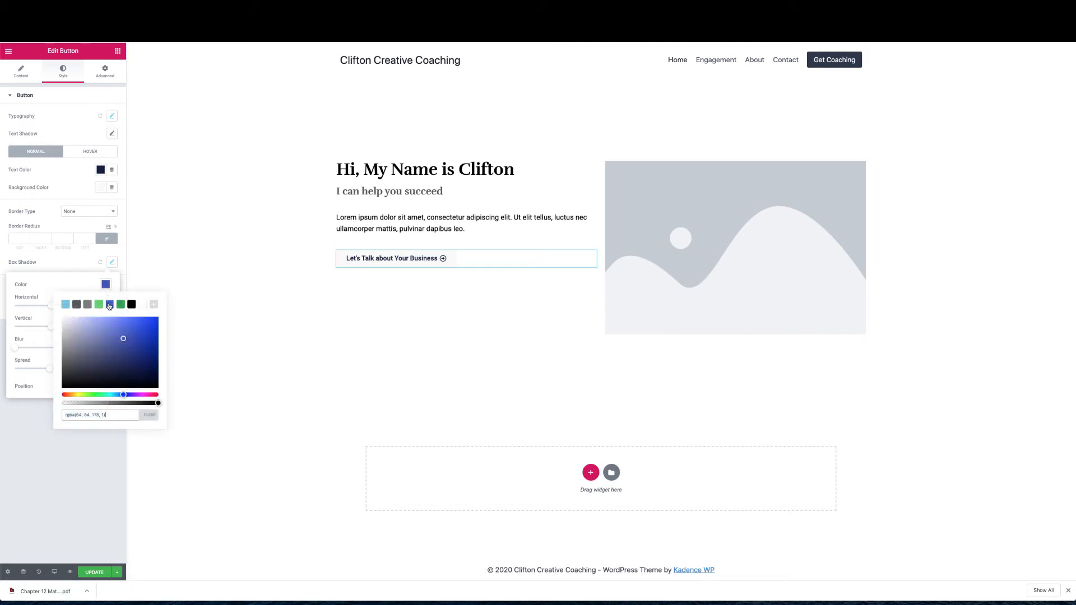
left_click_drag(115, 336, 98, 345)
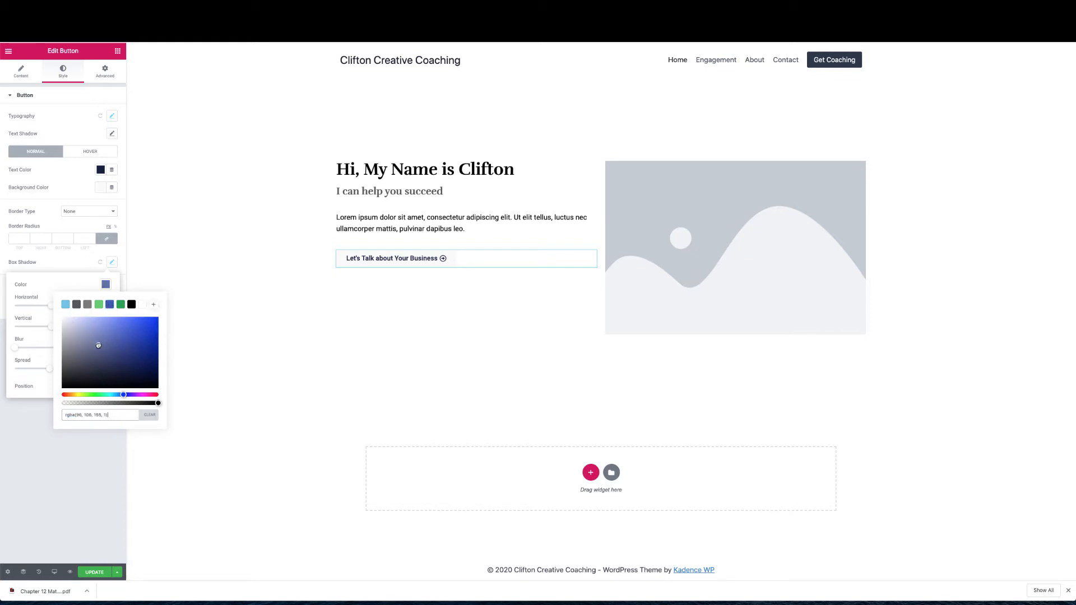
left_click(80, 262)
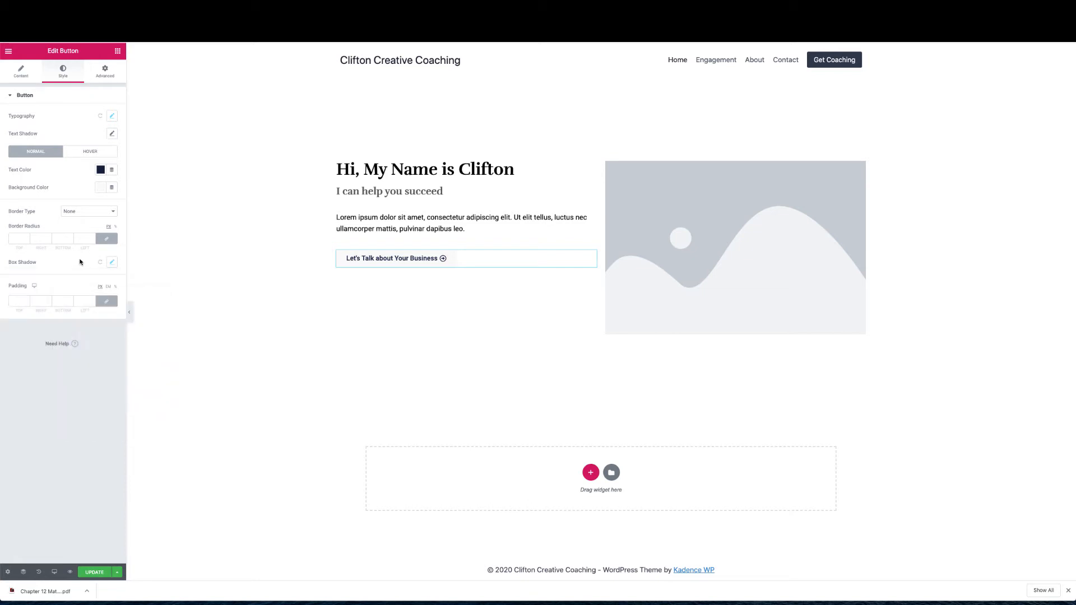
left_click(112, 262)
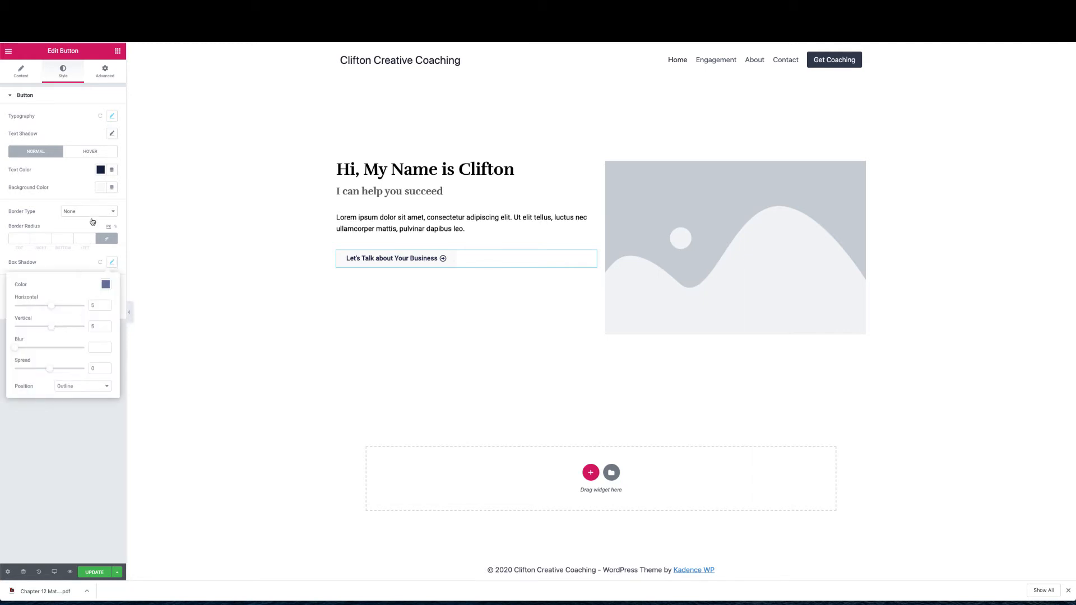
left_click(68, 192)
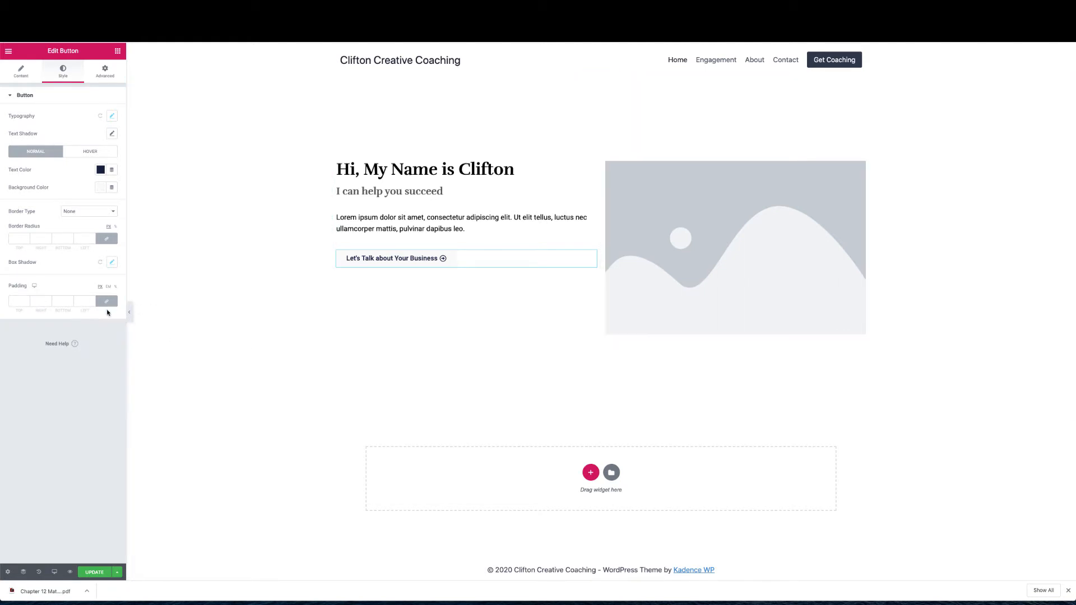
Rework the shadow to a 5 px offset with 0 blur, set border radius 0, and Update
left_click(129, 313)
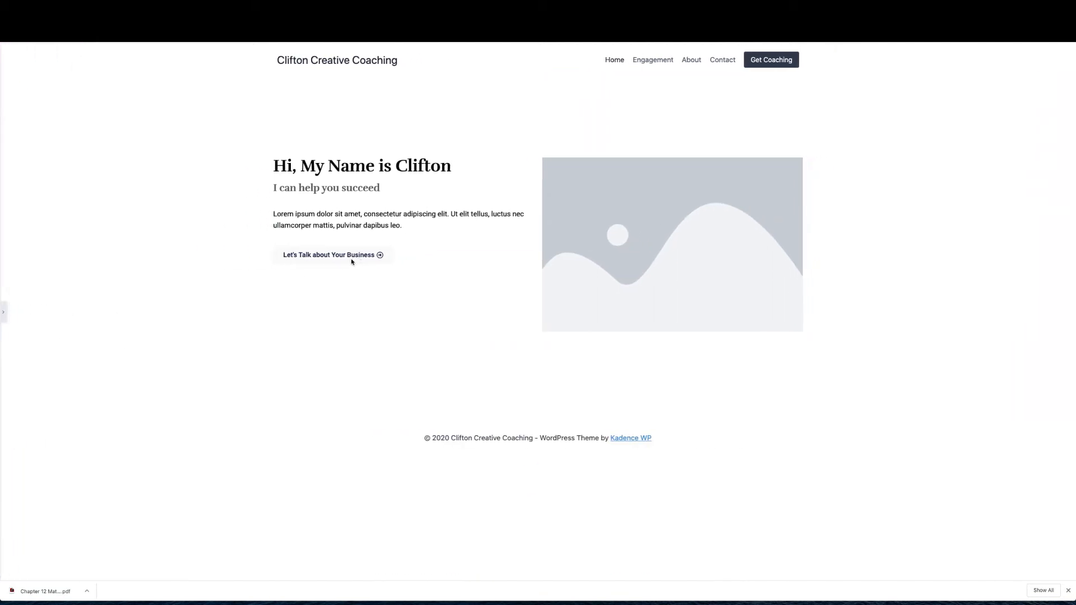
left_click(3, 312)
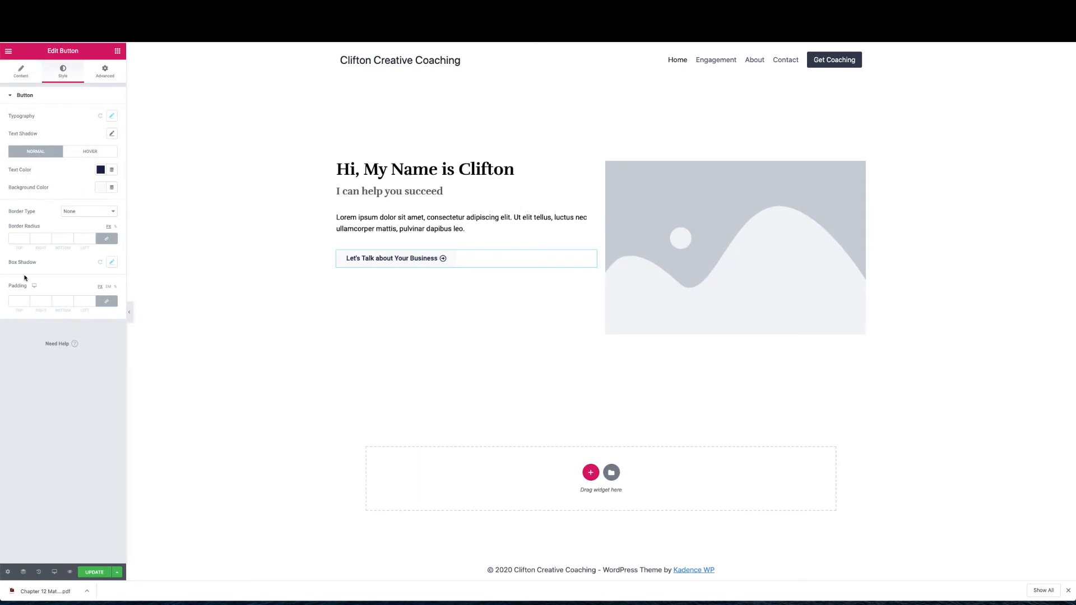
left_click(100, 262)
left_click(112, 262)
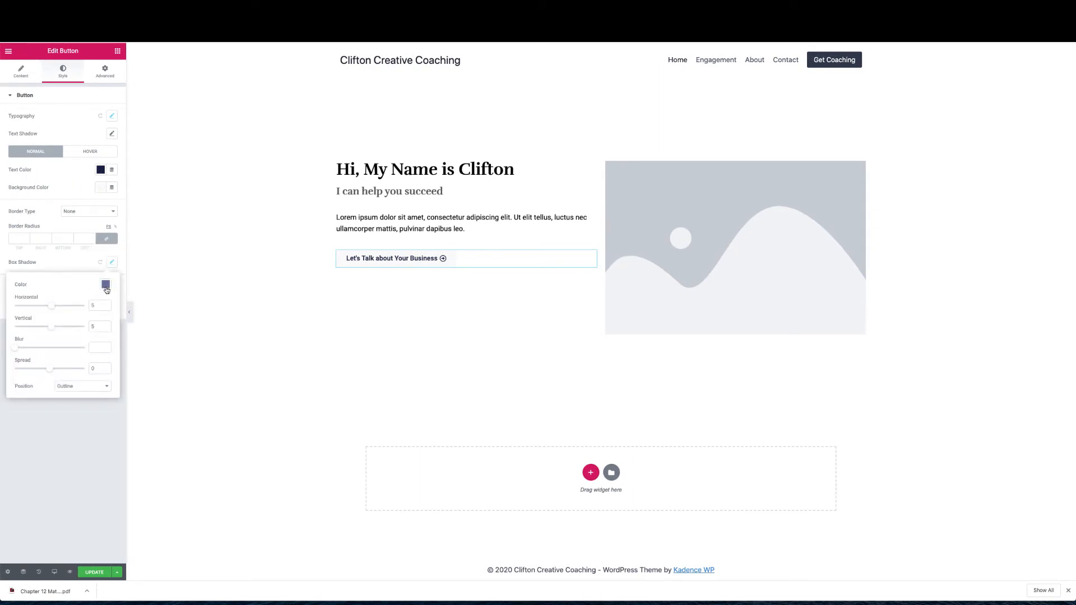
left_click_drag(55, 310, 52, 309)
left_click_drag(17, 348, 26, 348)
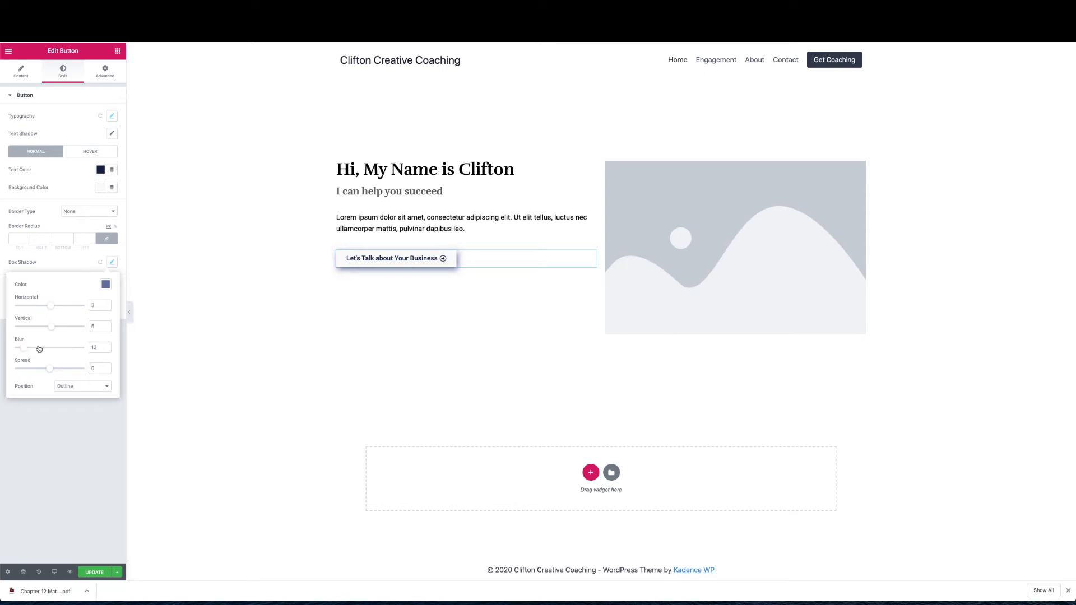
double_click(93, 348)
type("5")
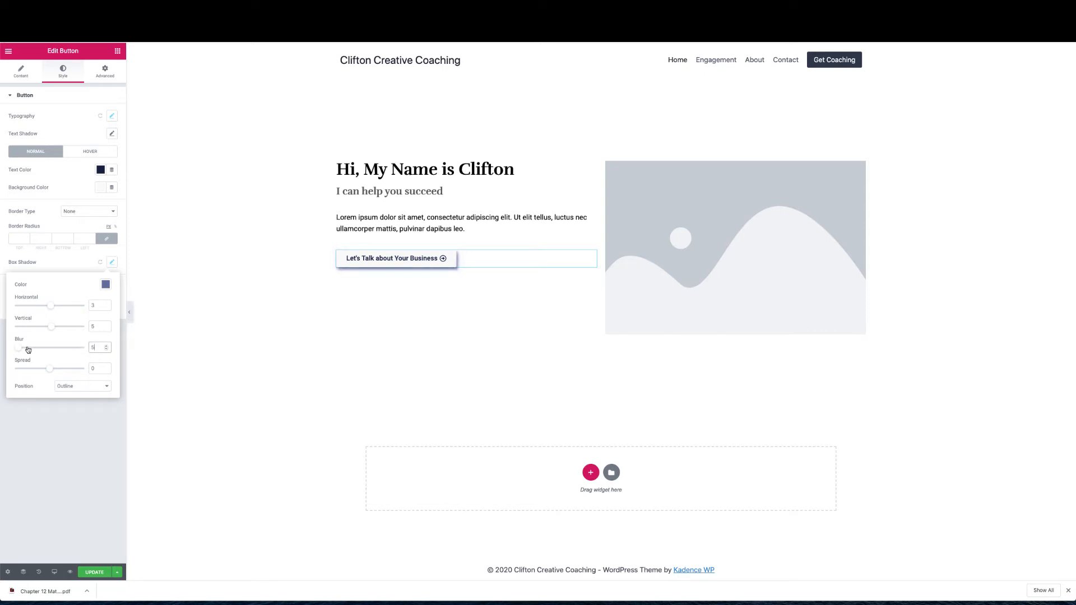
left_click_drag(18, 347, 16, 347)
double_click(94, 305)
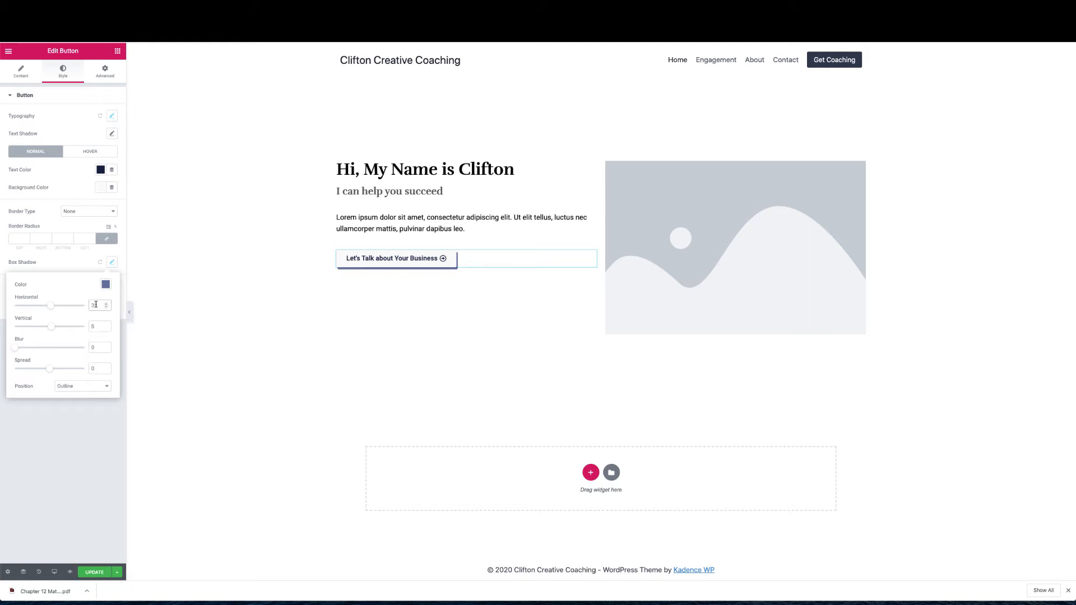
type("5")
left_click(76, 406)
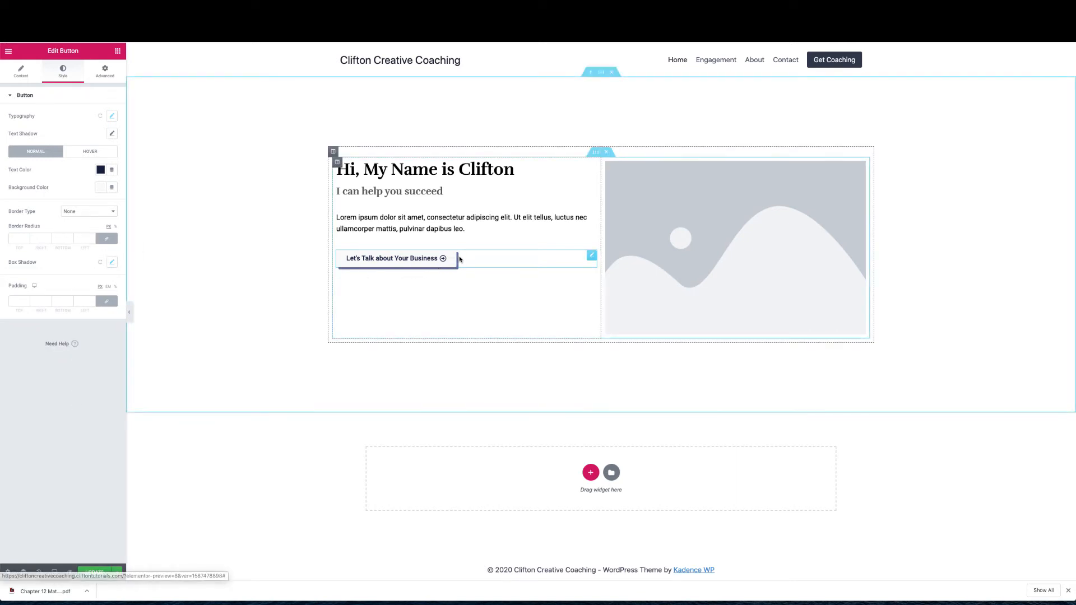
left_click(15, 239)
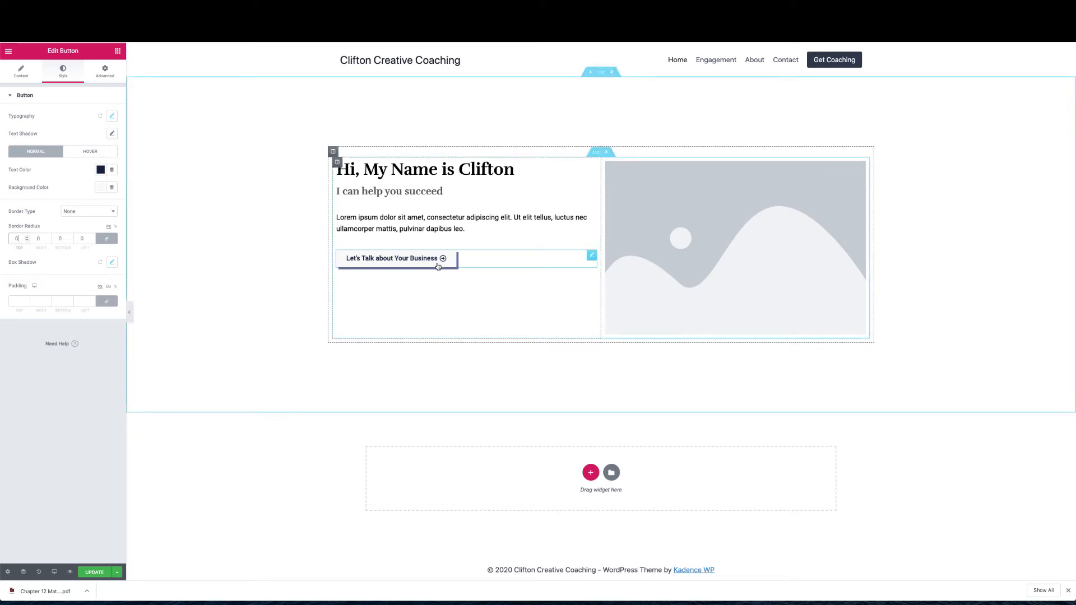
left_click(94, 572)
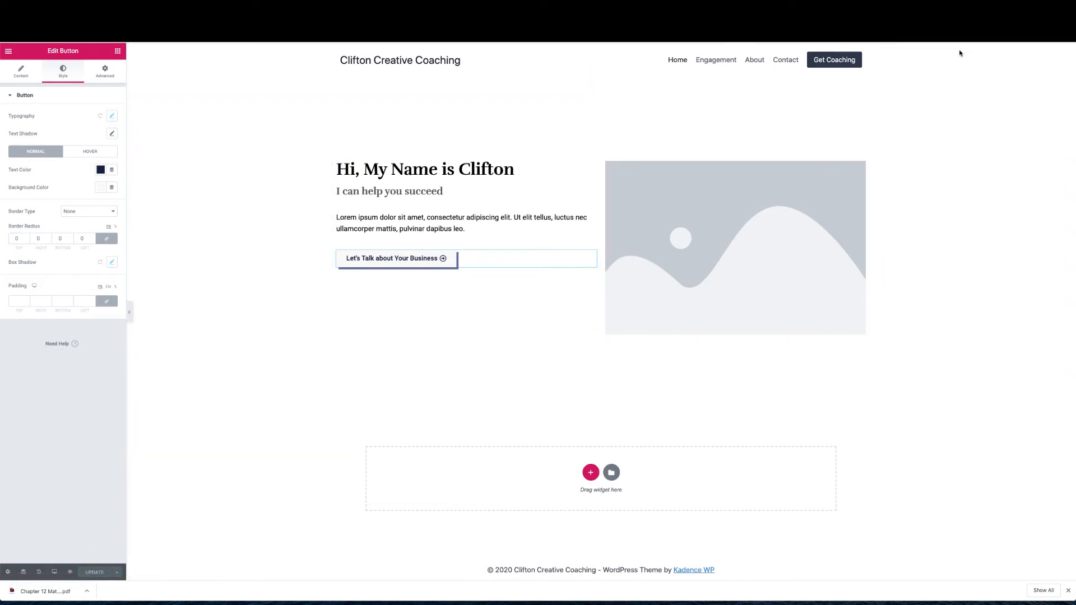
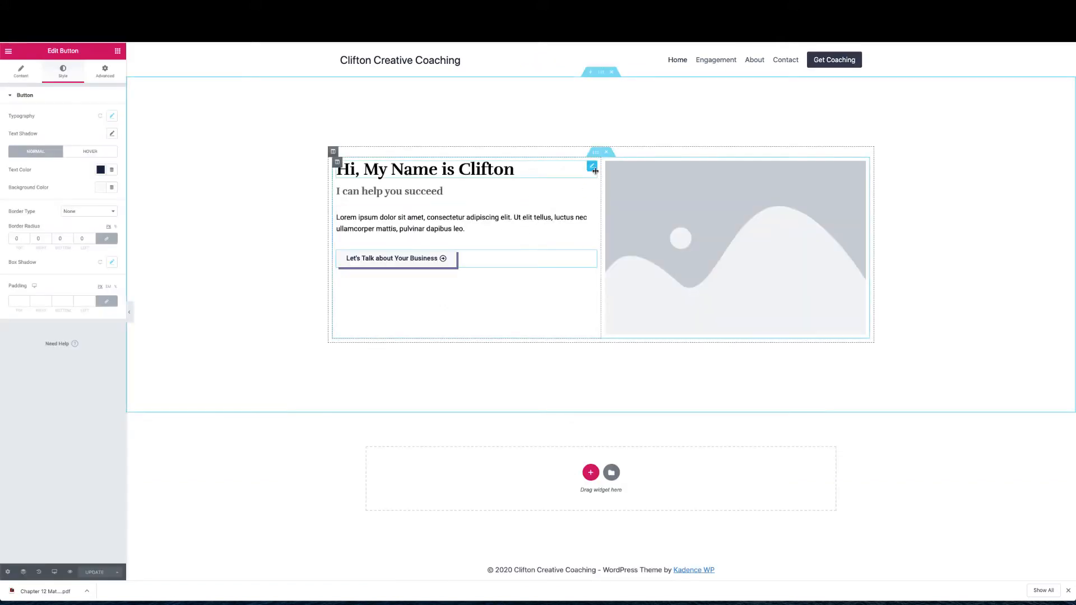
Set the hero inner section's vertical alignment to Middle so its heading, text and button sit centred
left_click(598, 155)
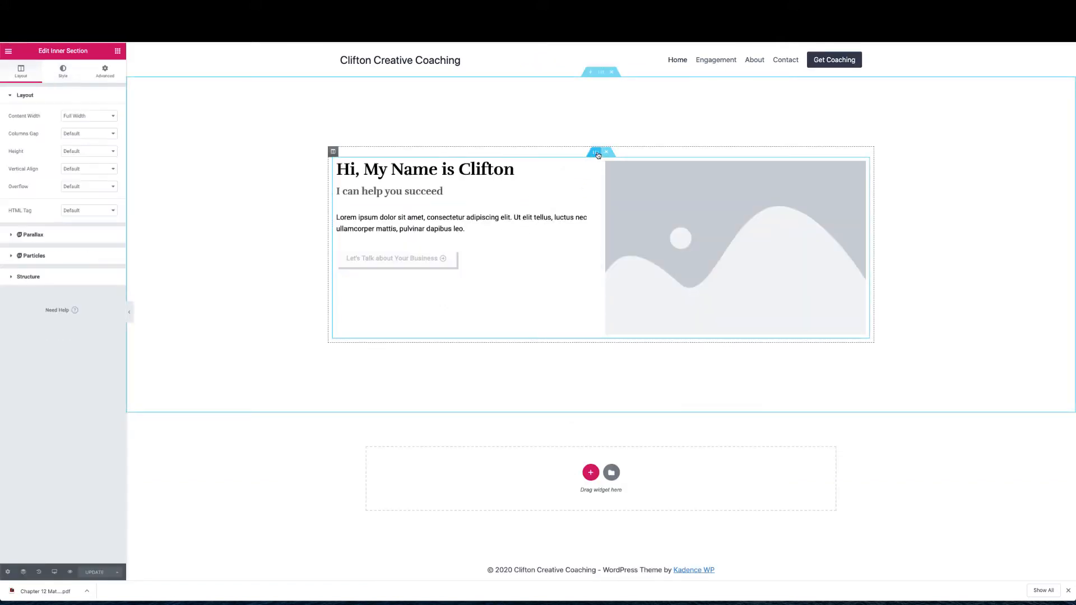
left_click(85, 169)
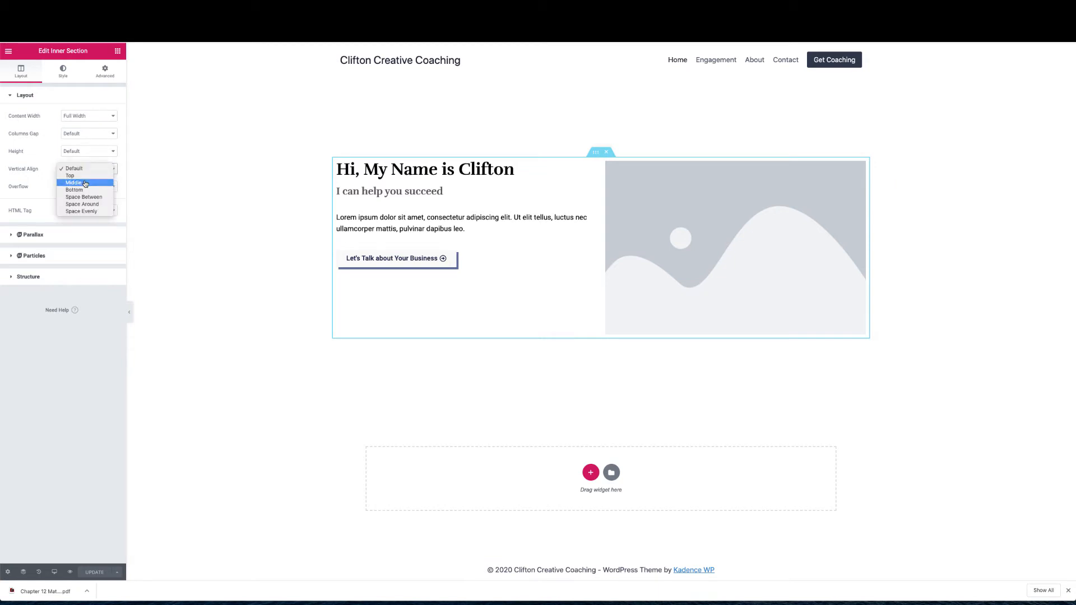
left_click(86, 183)
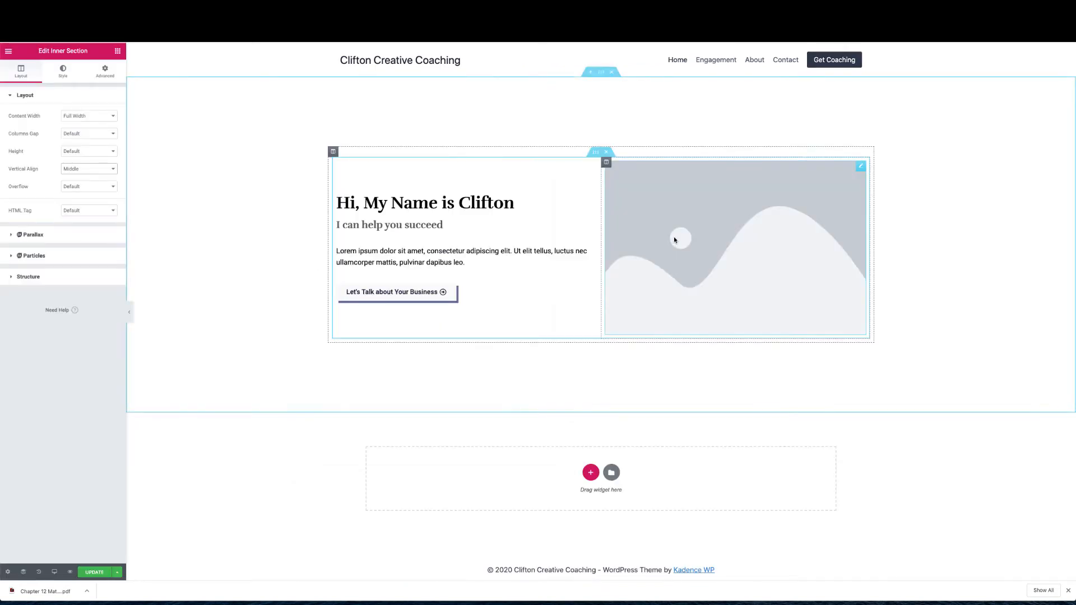
Replace the hero placeholder image by uploading business-coach.jpg
left_click(695, 249)
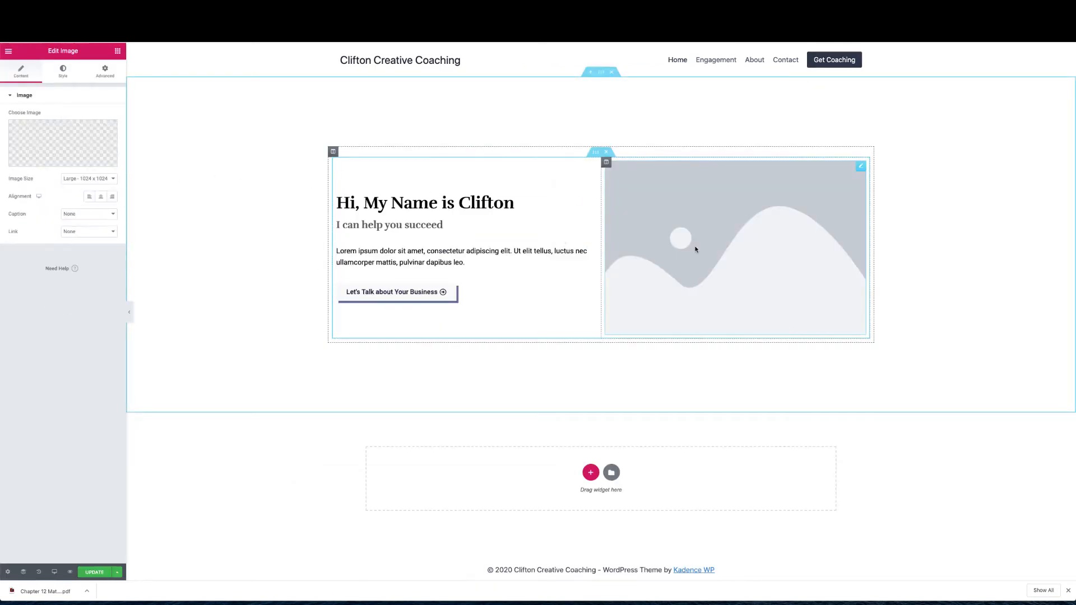
left_click(65, 143)
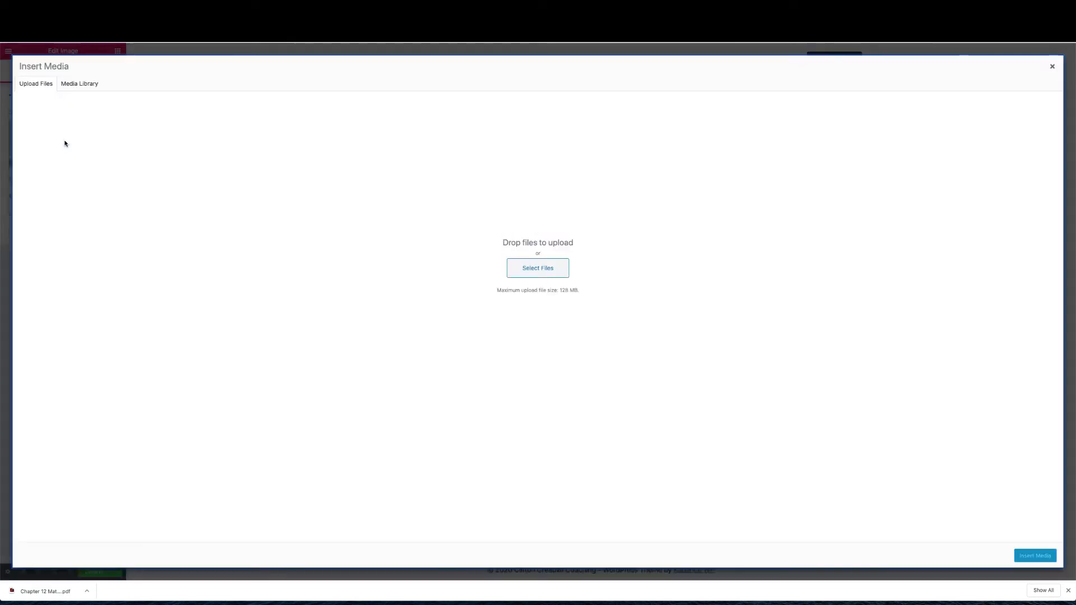
left_click(557, 270)
left_click(639, 50)
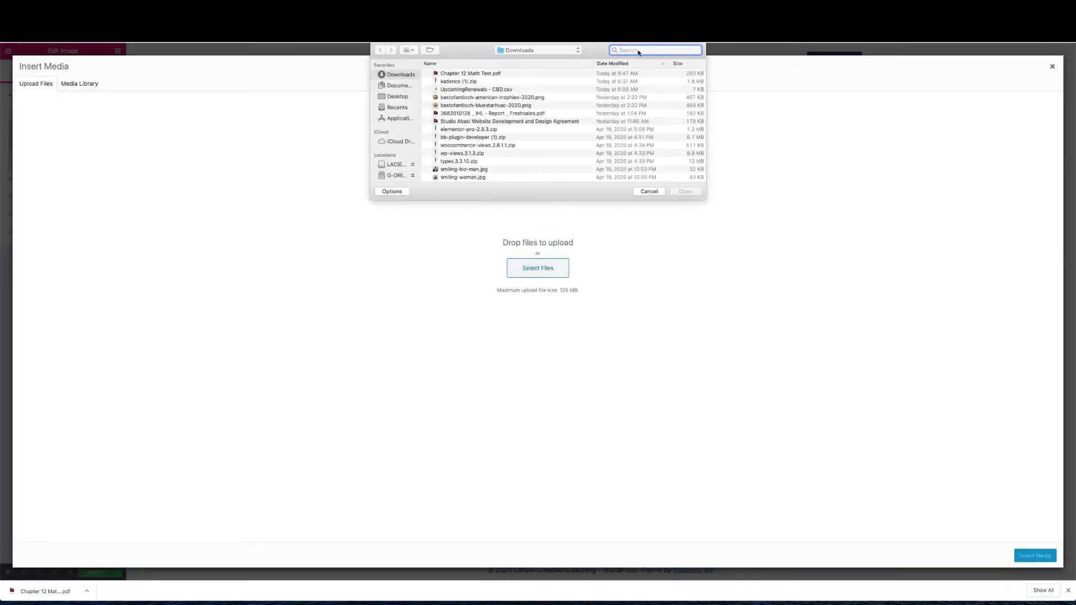
type("bus")
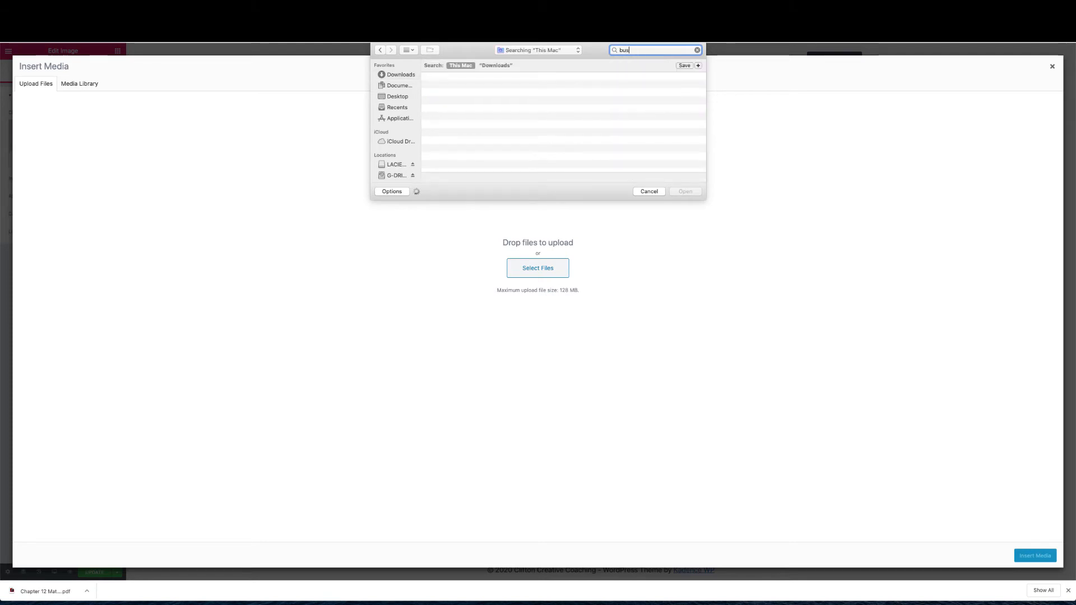
type("iness-coach")
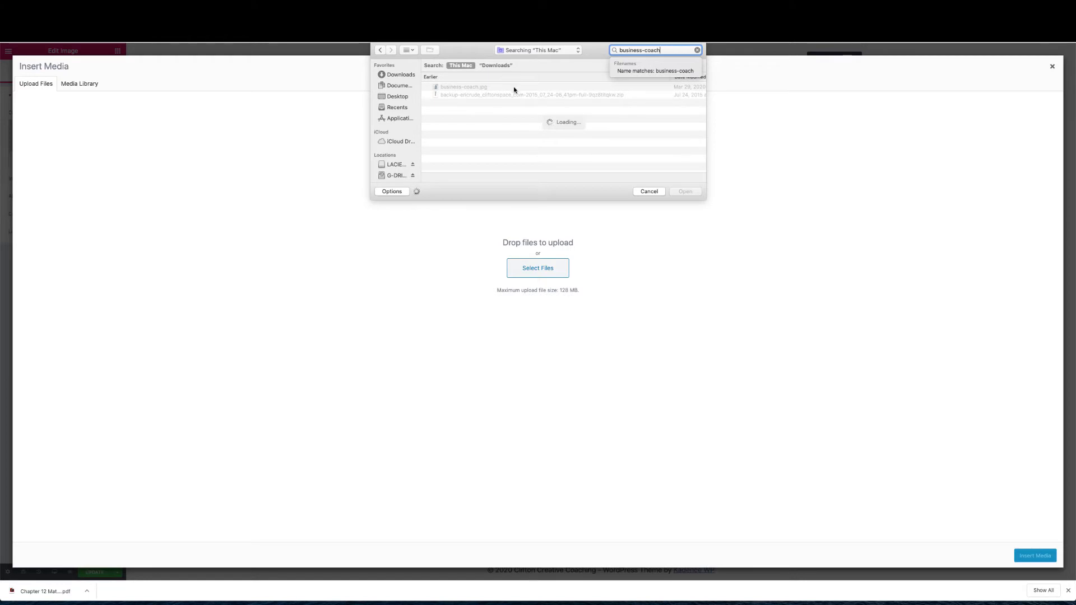
left_click(514, 88)
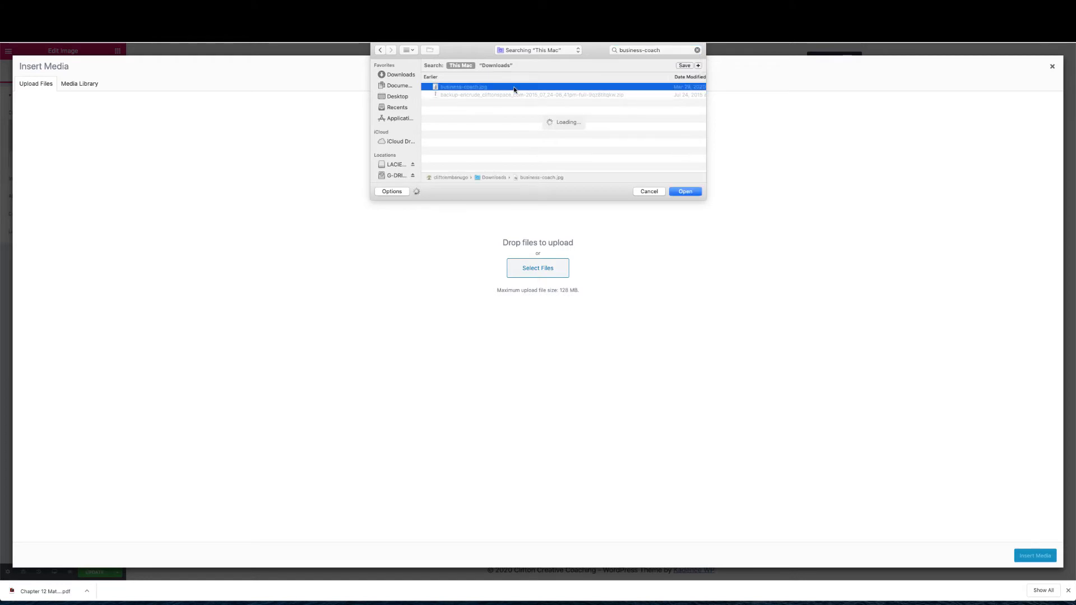
left_click(693, 193)
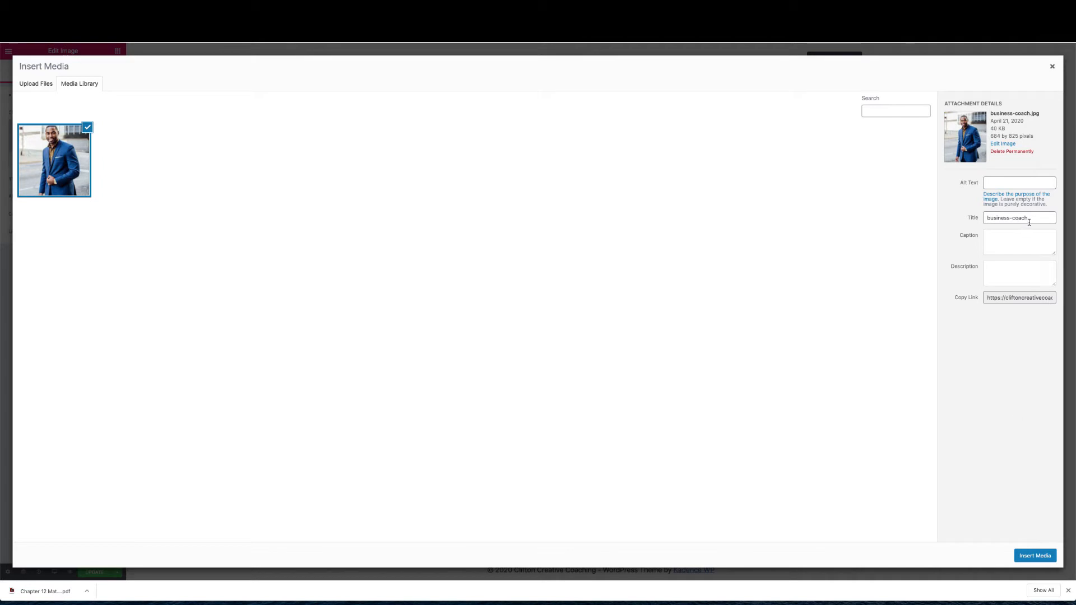
Copy the photo's title into its alt text and insert it into the hero
left_click_drag(1029, 222, 947, 218)
key("ctrl+c")
left_click(986, 183)
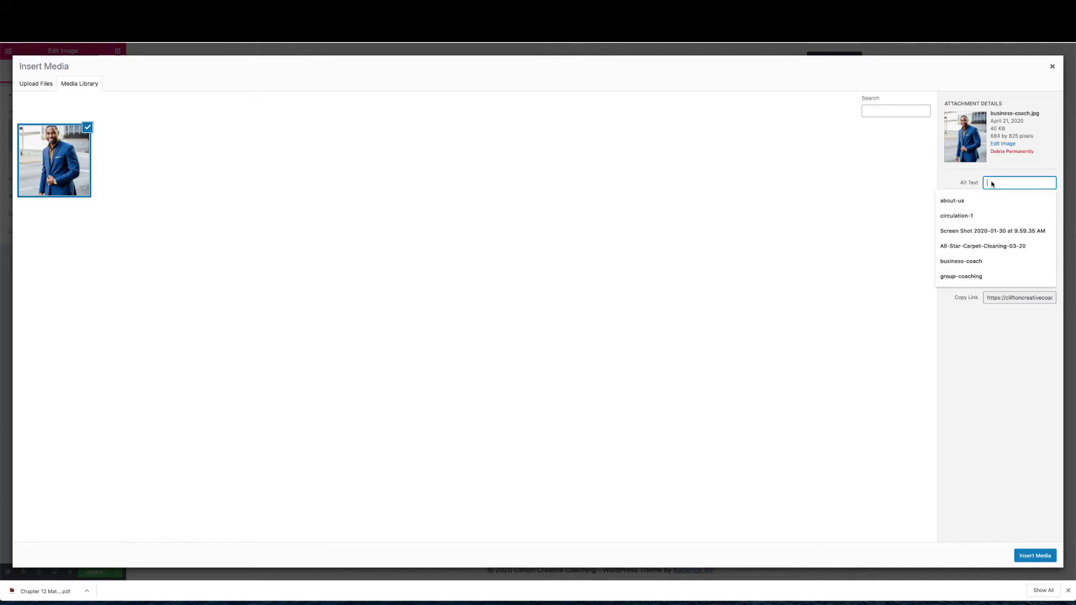
key("ctrl+v")
left_click(1033, 556)
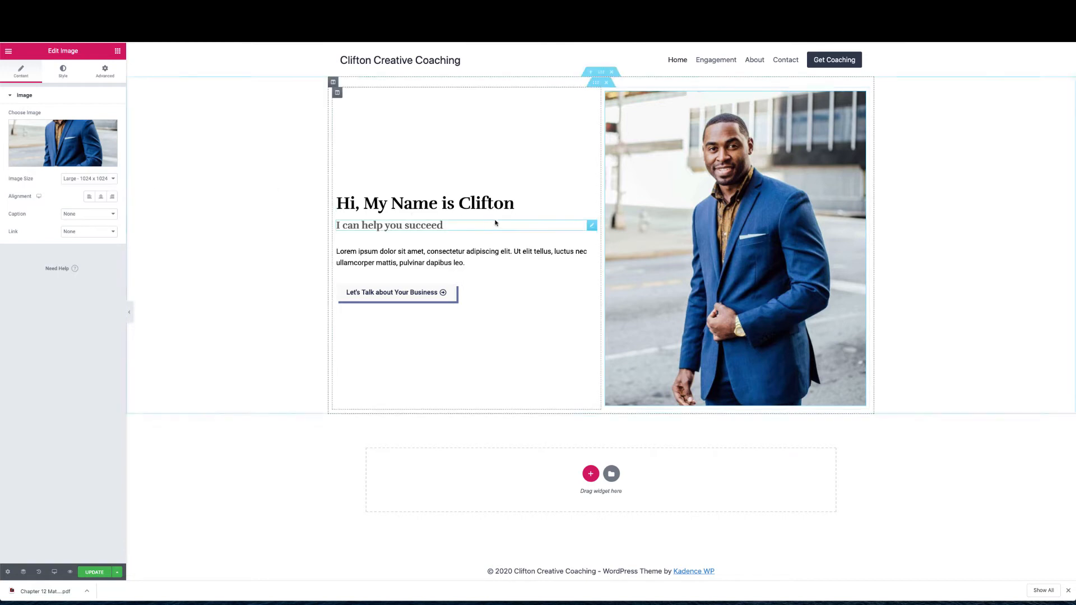
left_click(105, 180)
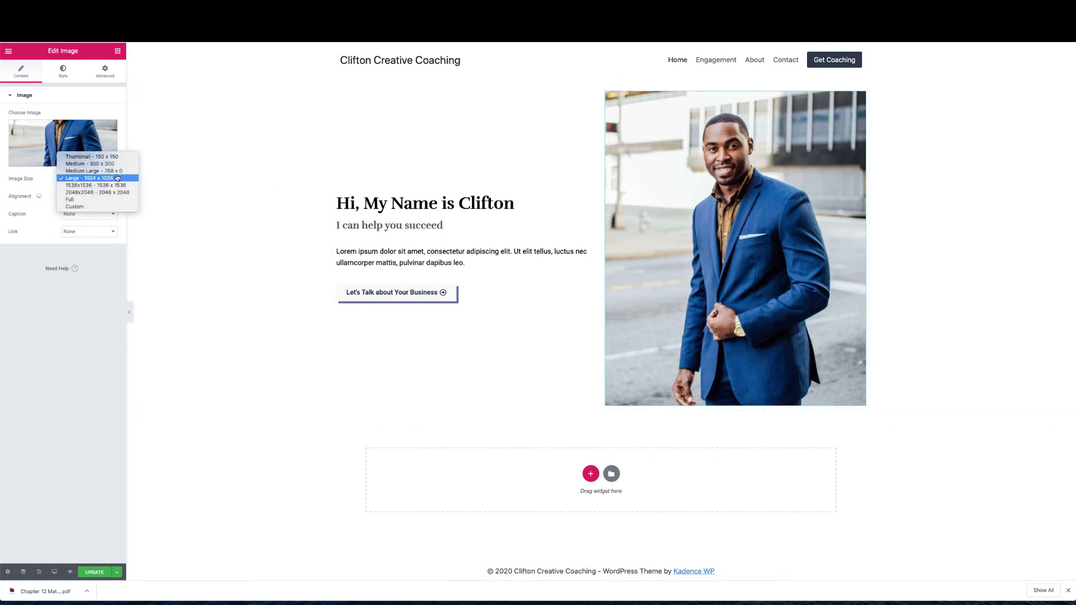
Keep the Large 1024 x 1024 image size and set the coach photo's width to 75%
left_click(119, 170)
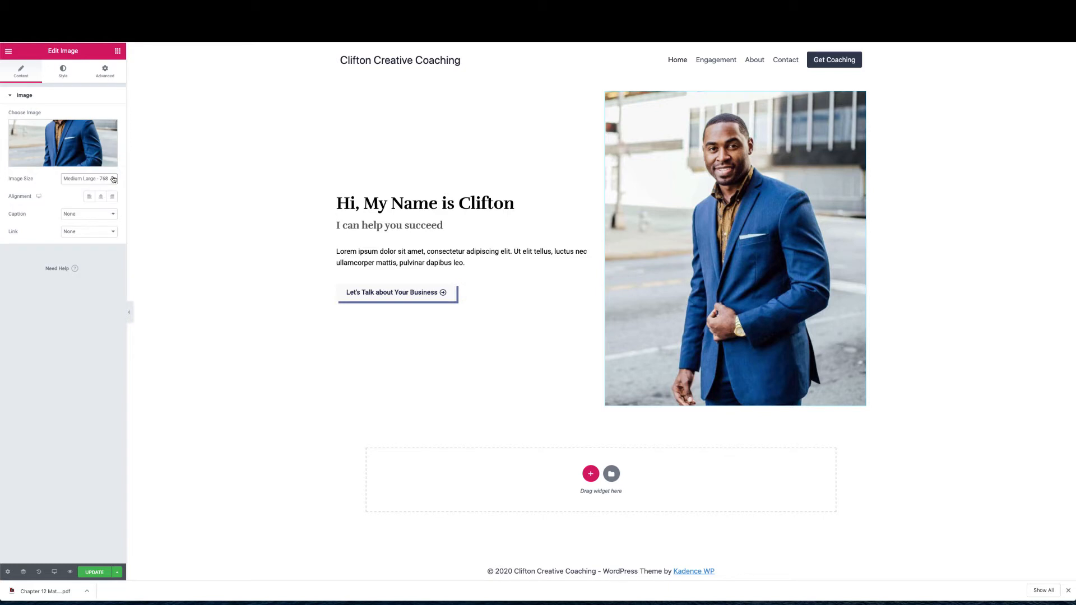
left_click(112, 179)
left_click(111, 186)
left_click(62, 75)
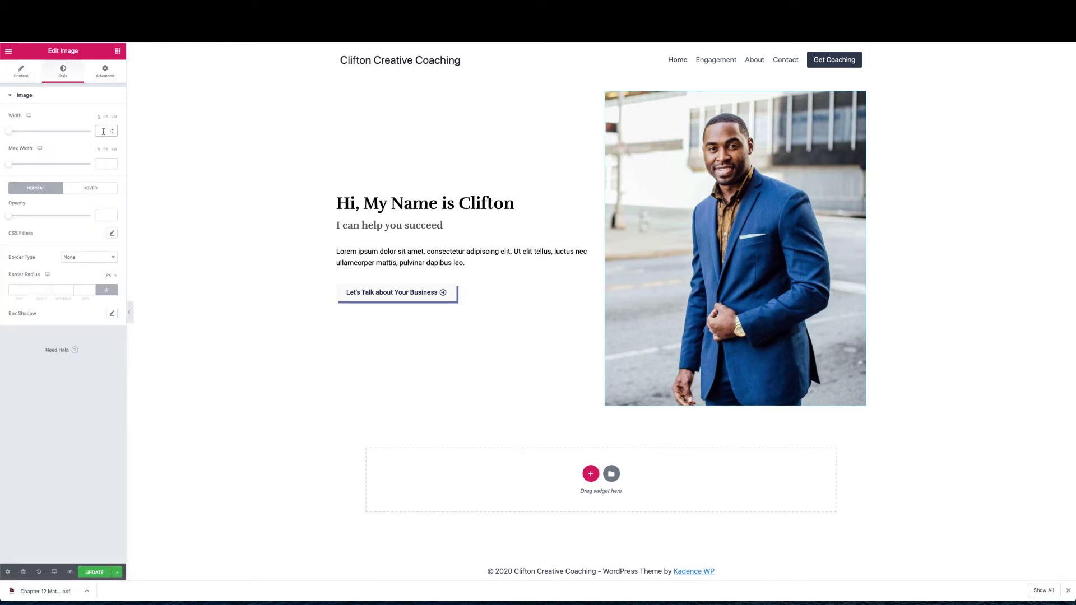
left_click_drag(8, 131, 71, 135)
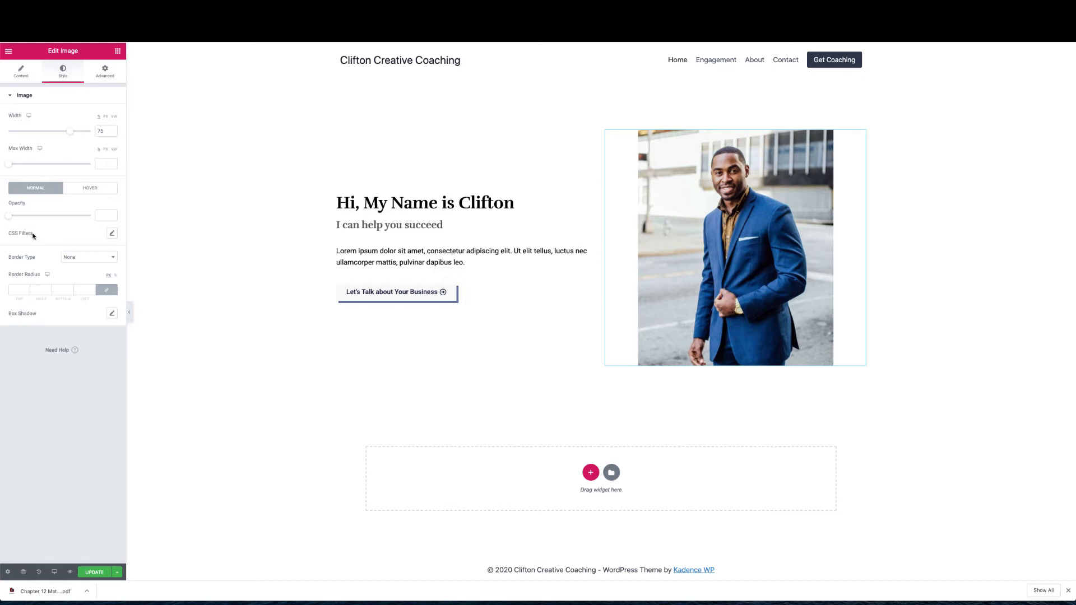
Set the photo's CSS filter saturation to 0 to make it greyscale
left_click(112, 233)
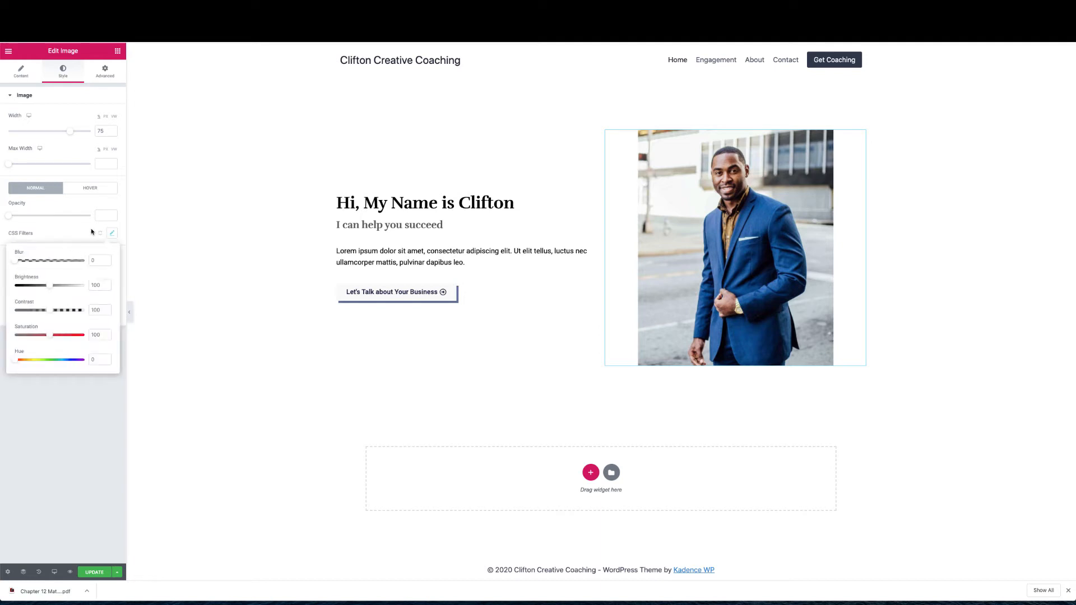
left_click(78, 231)
left_click(112, 234)
left_click_drag(47, 336, 1, 334)
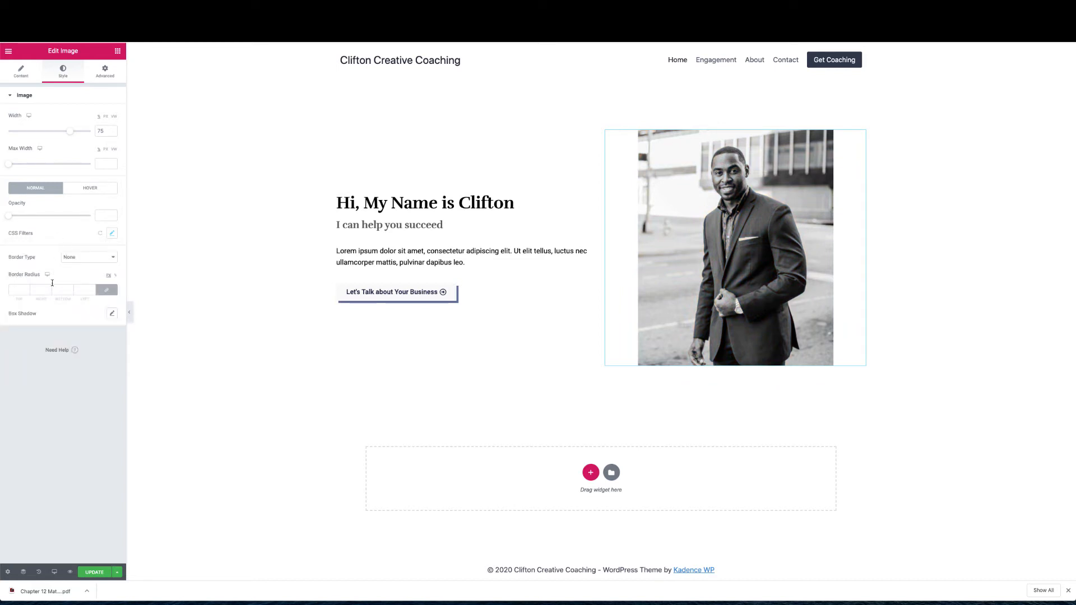
Give the photo a solid border of width 15 in a near-white hex colour
left_click(106, 259)
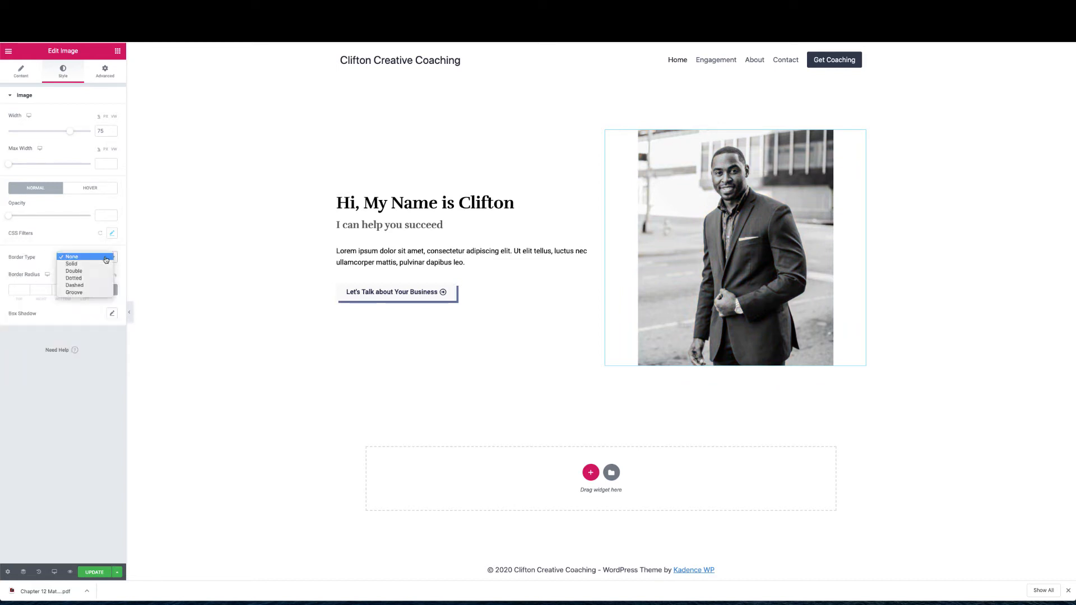
left_click(71, 263)
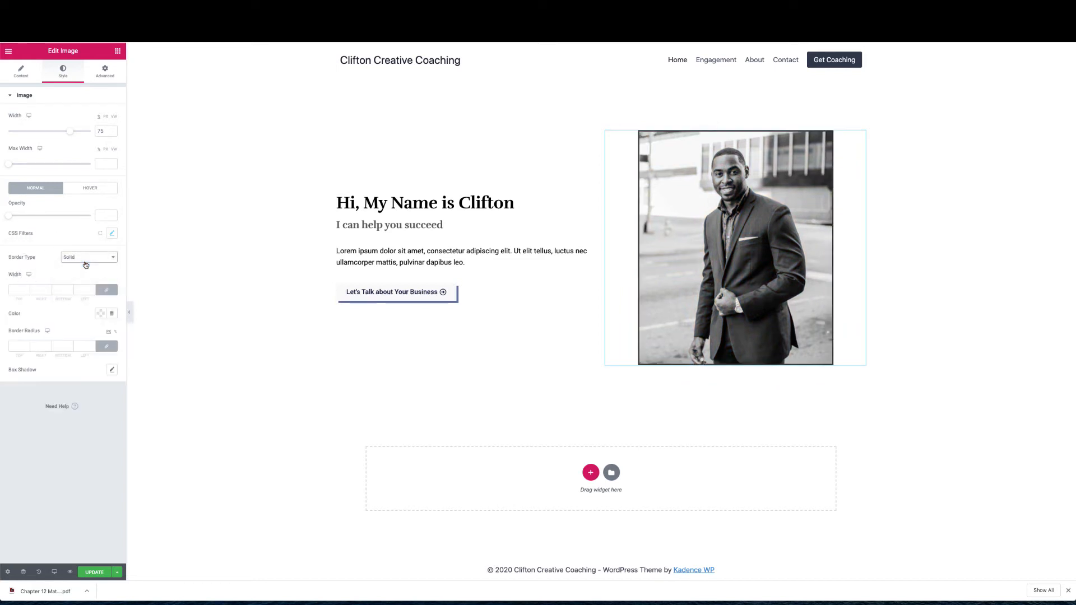
left_click(17, 291)
type("10")
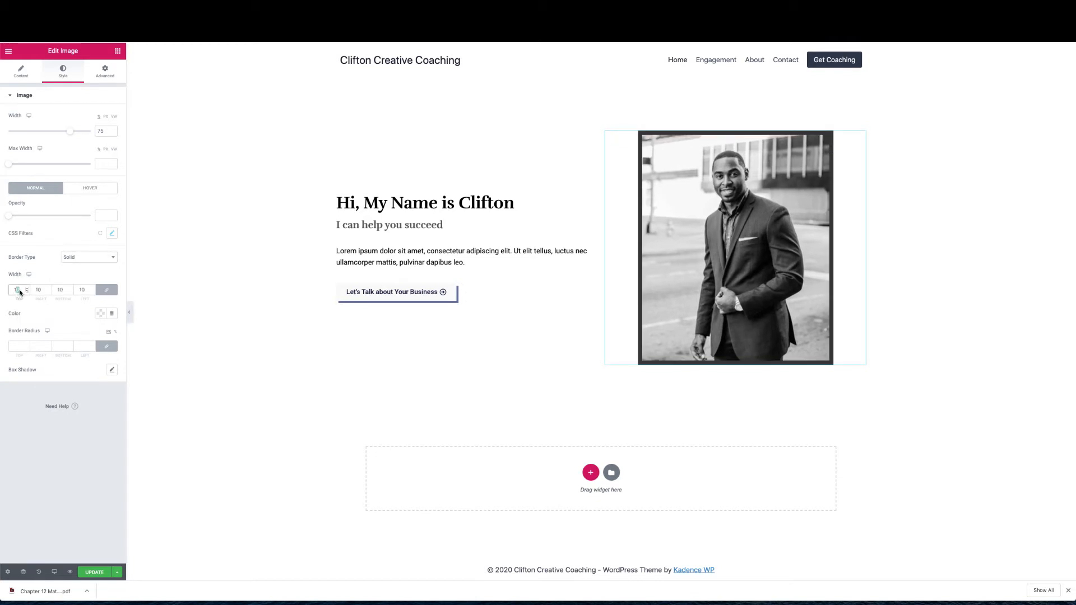
type("5")
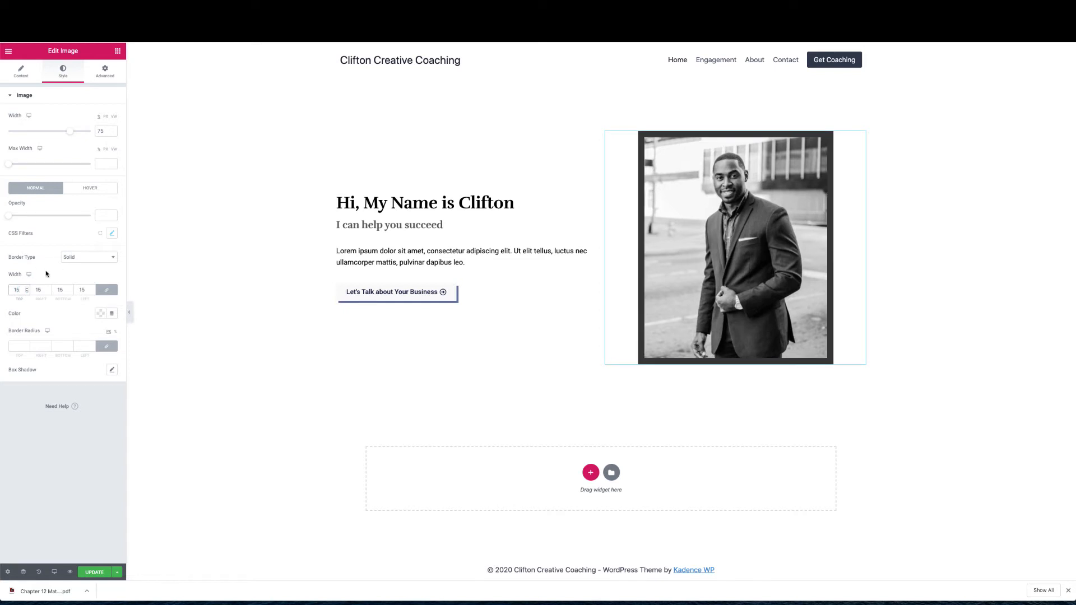
left_click(104, 317)
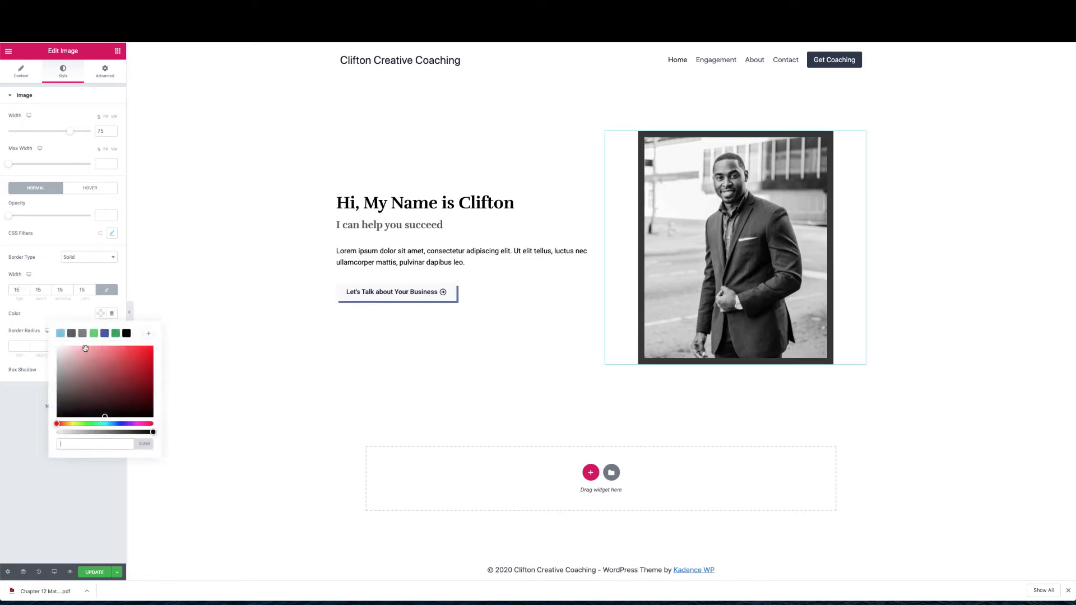
left_click(67, 442)
type("#f9f9f0")
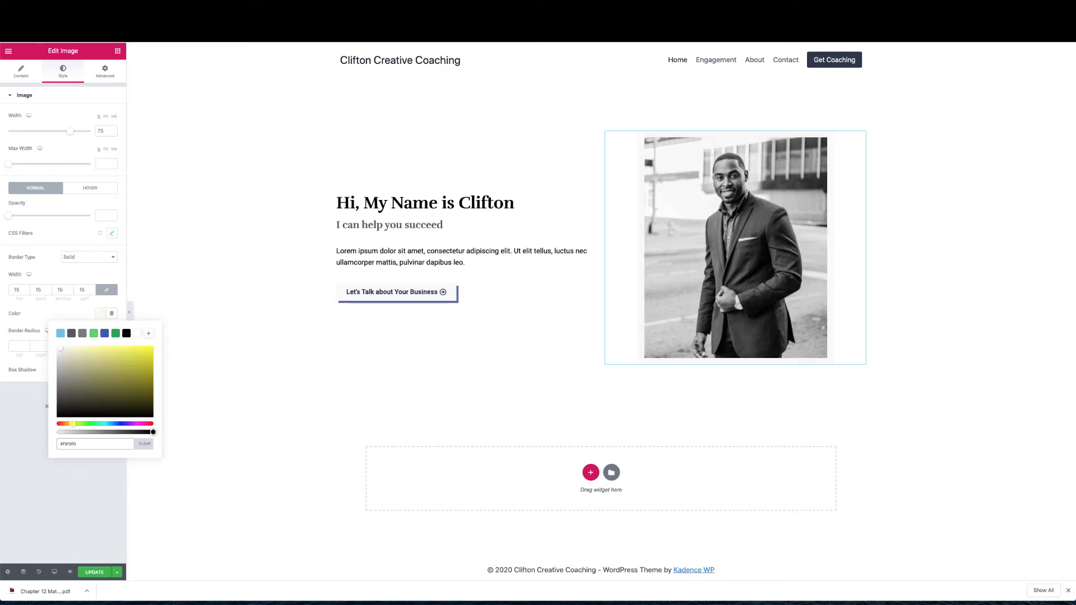
key("BackSpace")
type("9")
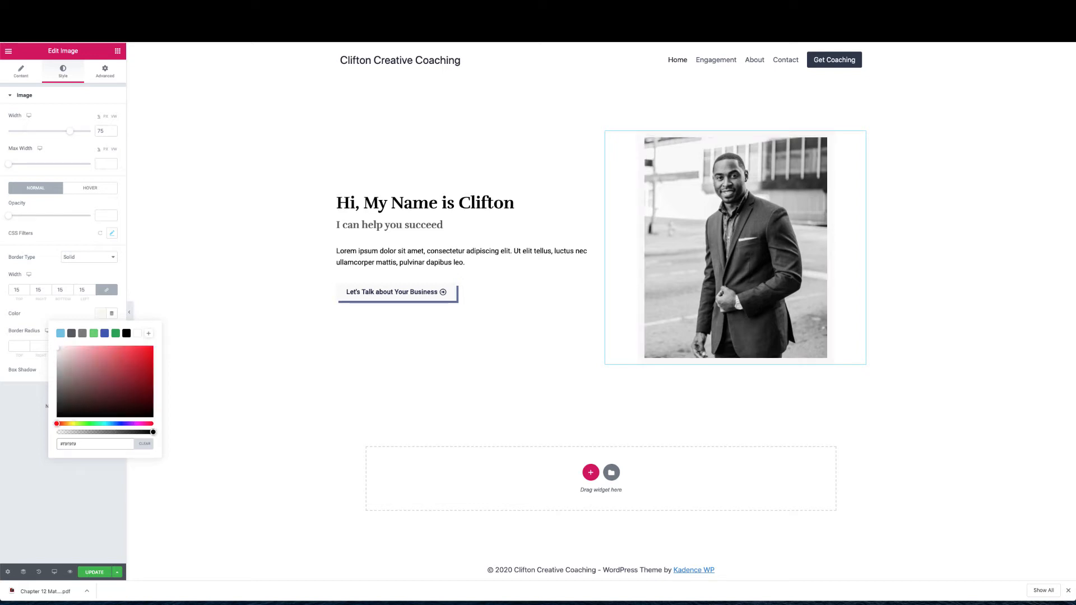
left_click(73, 311)
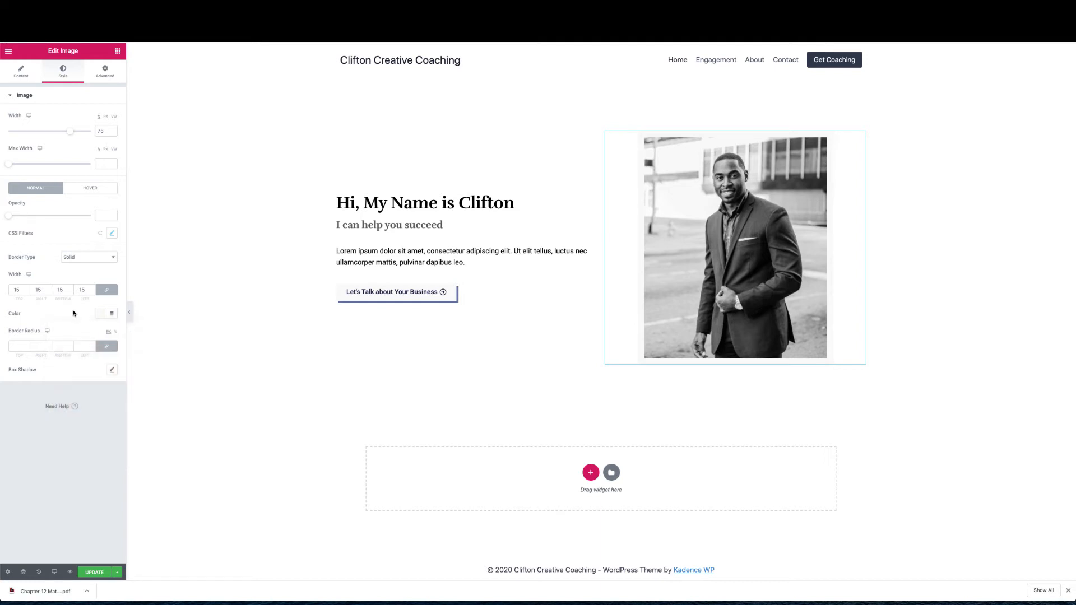
Add a soft, slightly transparent drop shadow to the framed photo and Update the page
left_click(110, 369)
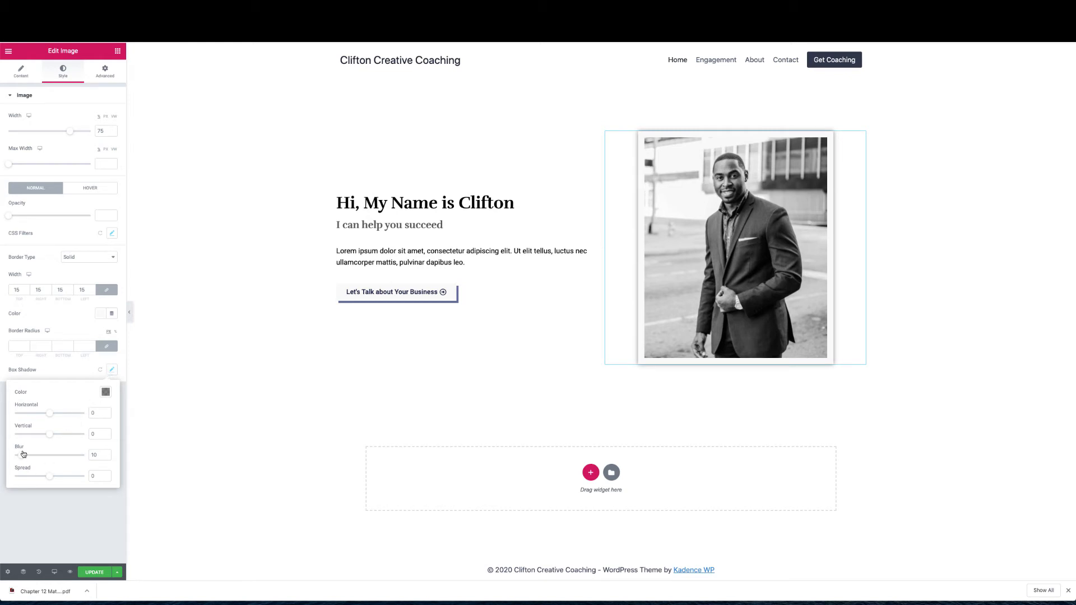
left_click_drag(21, 455, 50, 458)
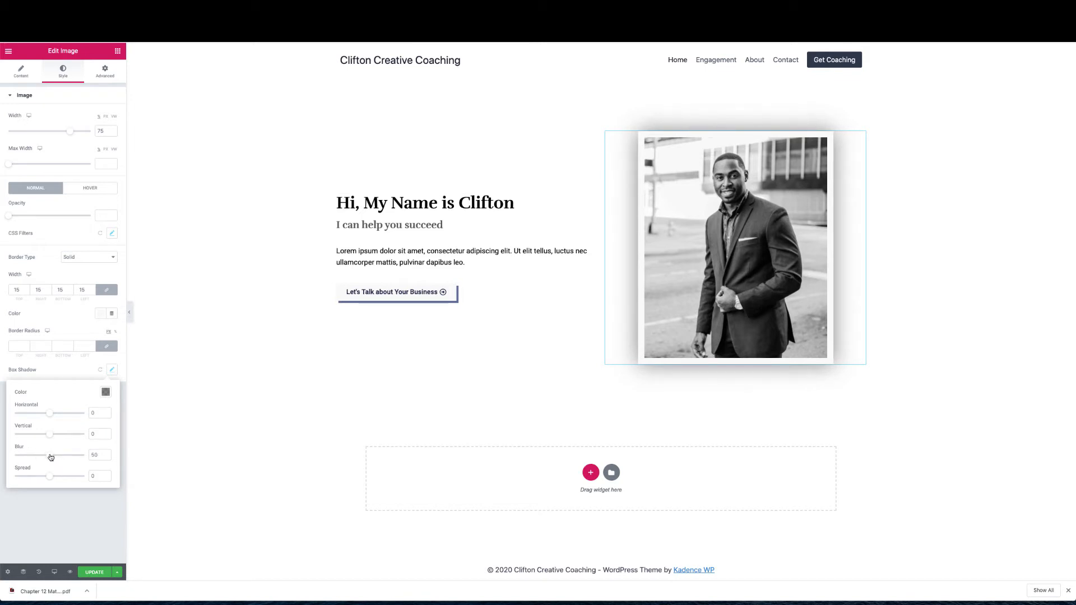
left_click(106, 392)
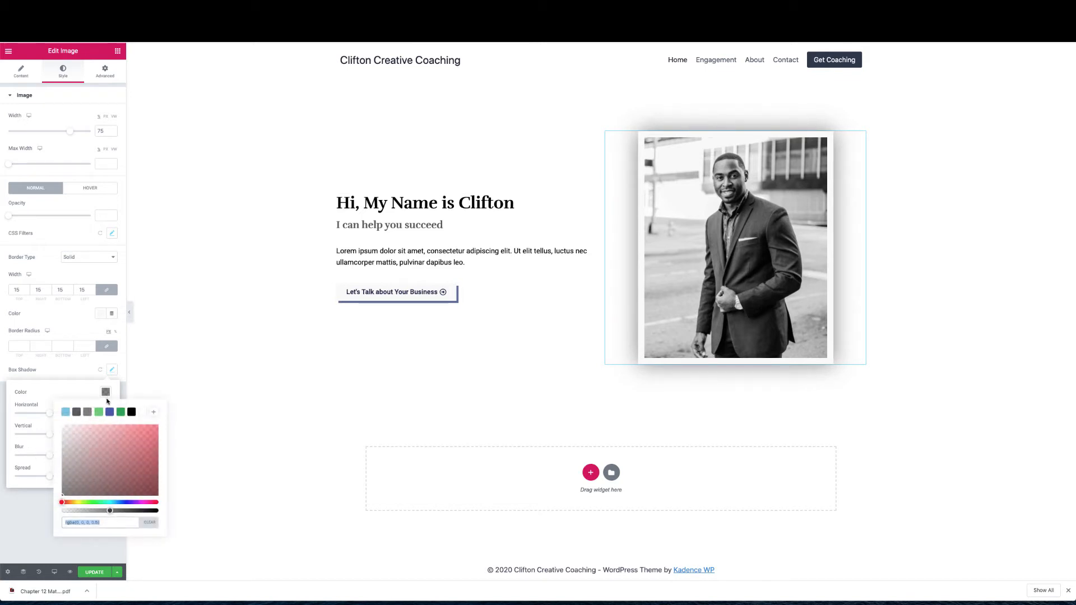
left_click_drag(110, 510, 87, 511)
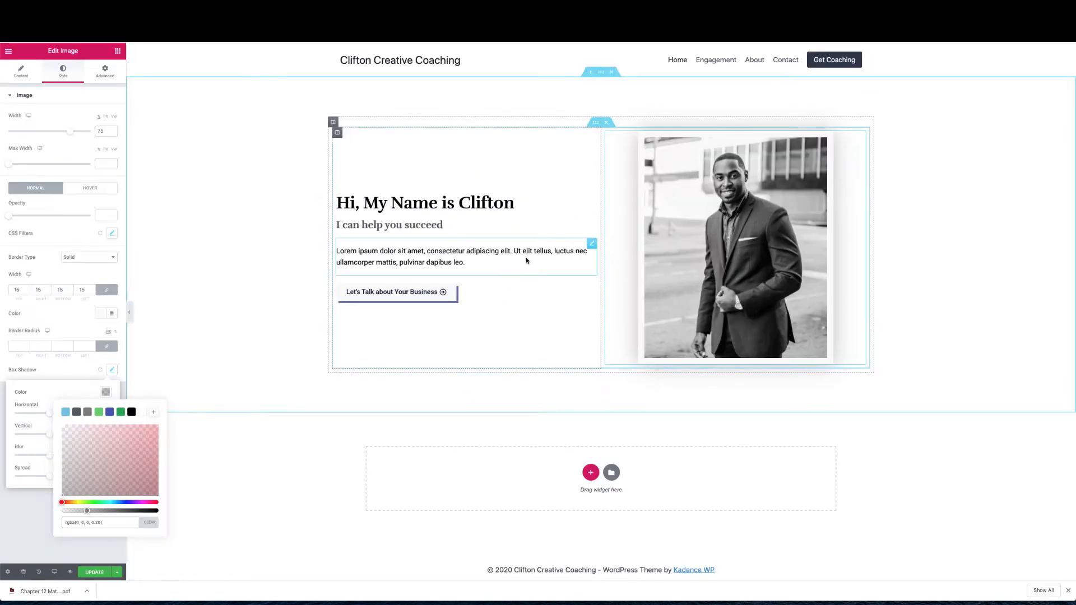
left_click(168, 558)
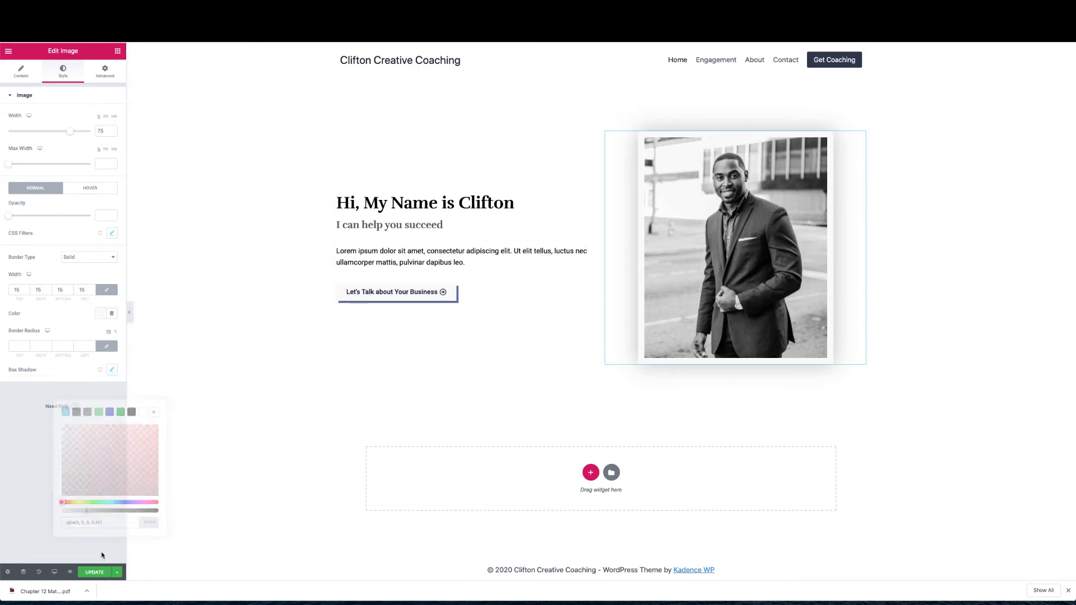
left_click(100, 572)
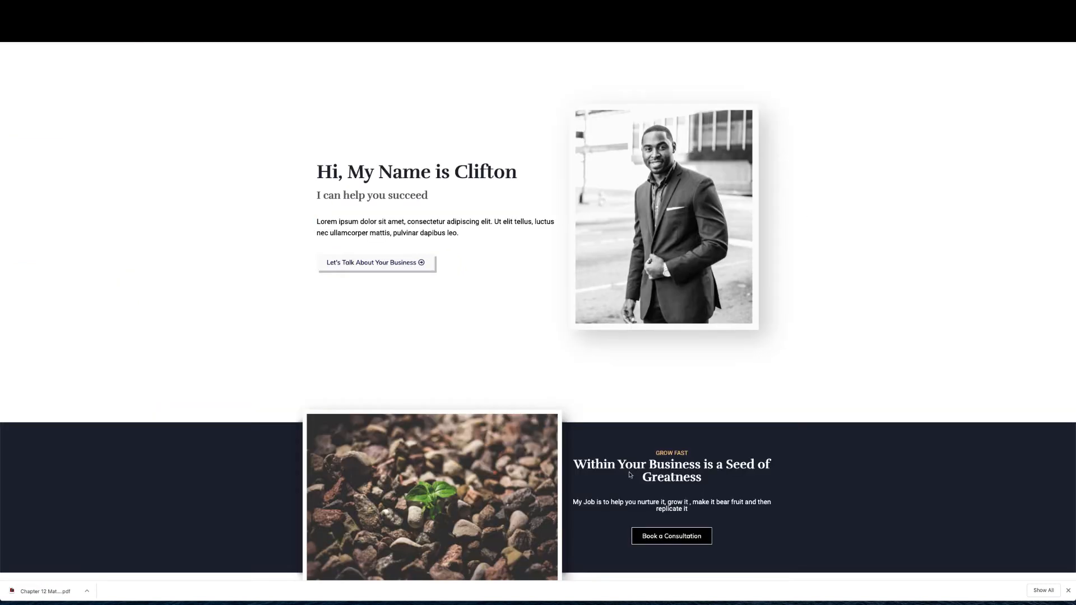
scroll(628, 474, "down", 1)
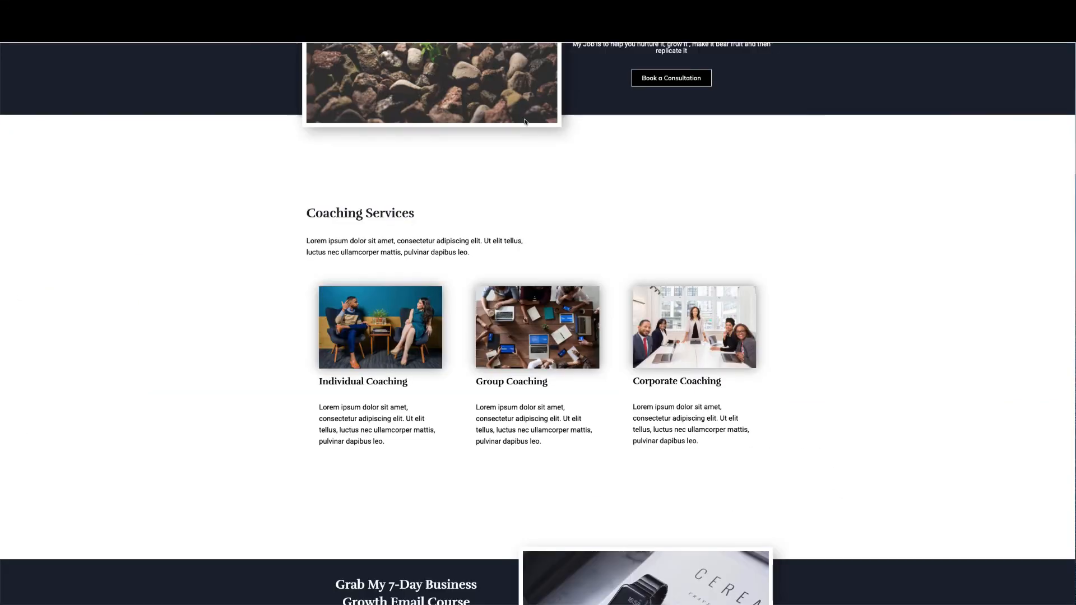
scroll(526, 157, "up", 10)
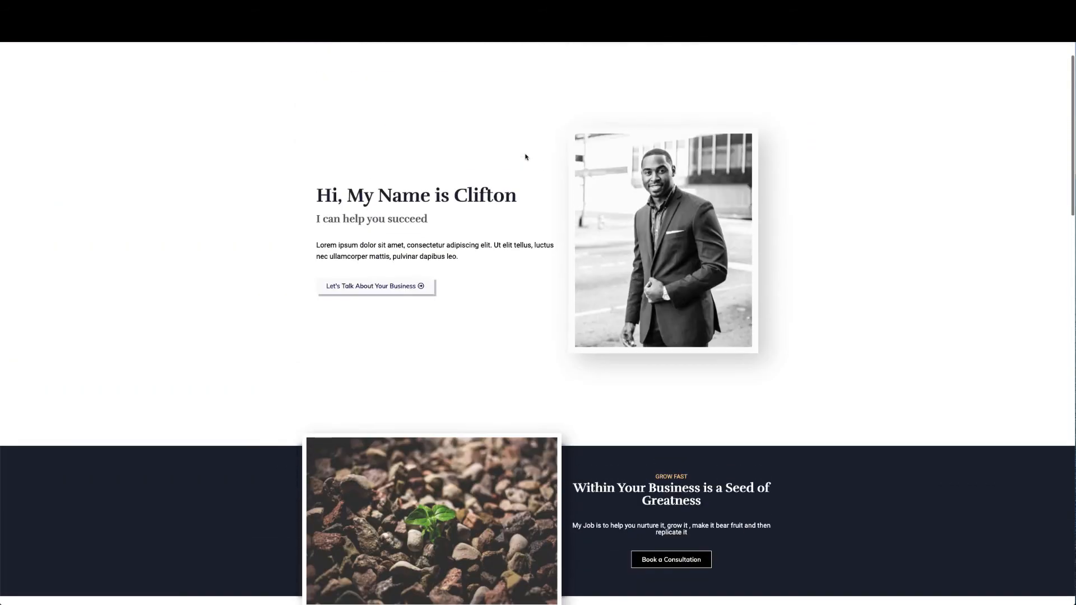
scroll(525, 156, "down", 4)
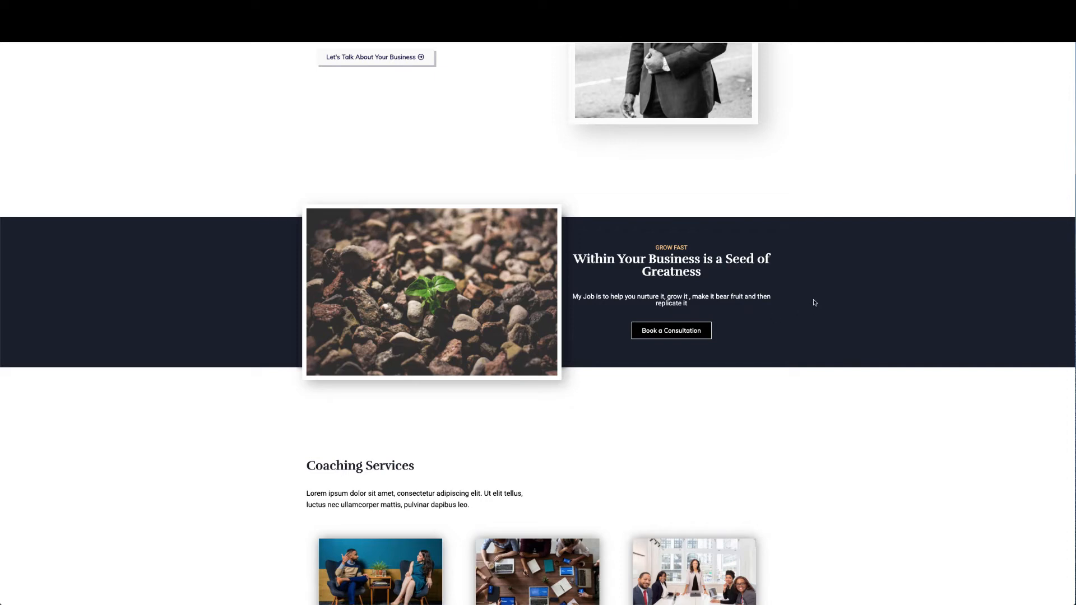
scroll(818, 286, "up", 1)
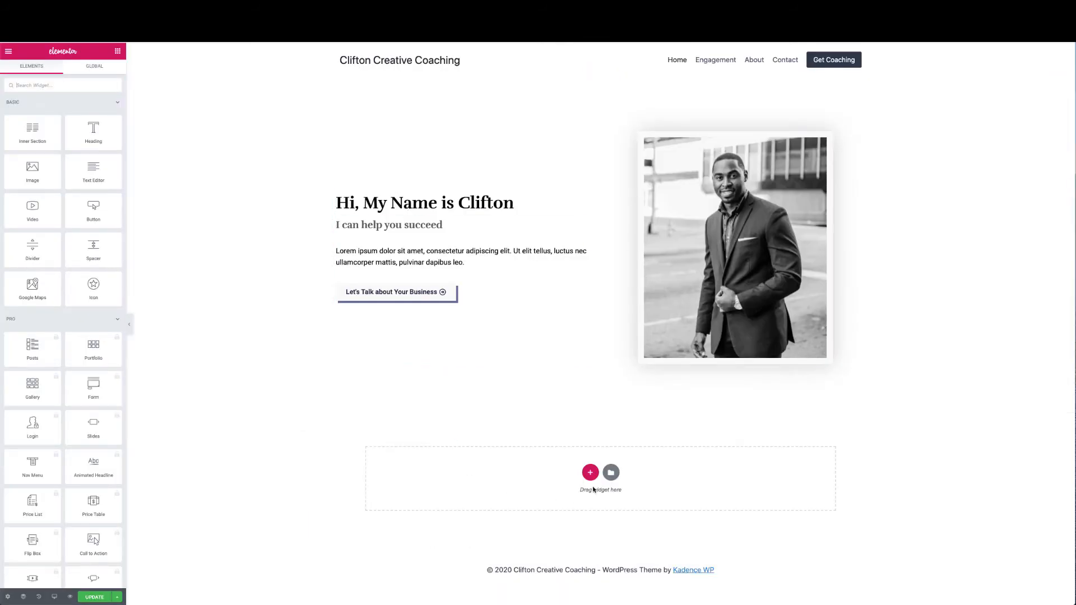
Add a stretched one-column section below the hero with content width 1300
left_click(594, 475)
left_click(487, 493)
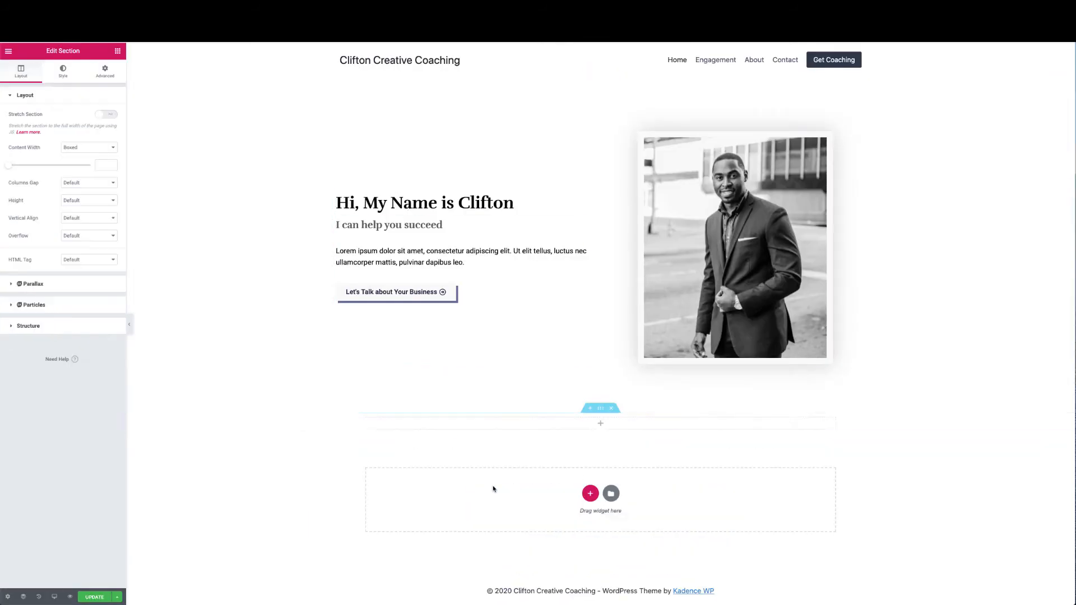
left_click(106, 114)
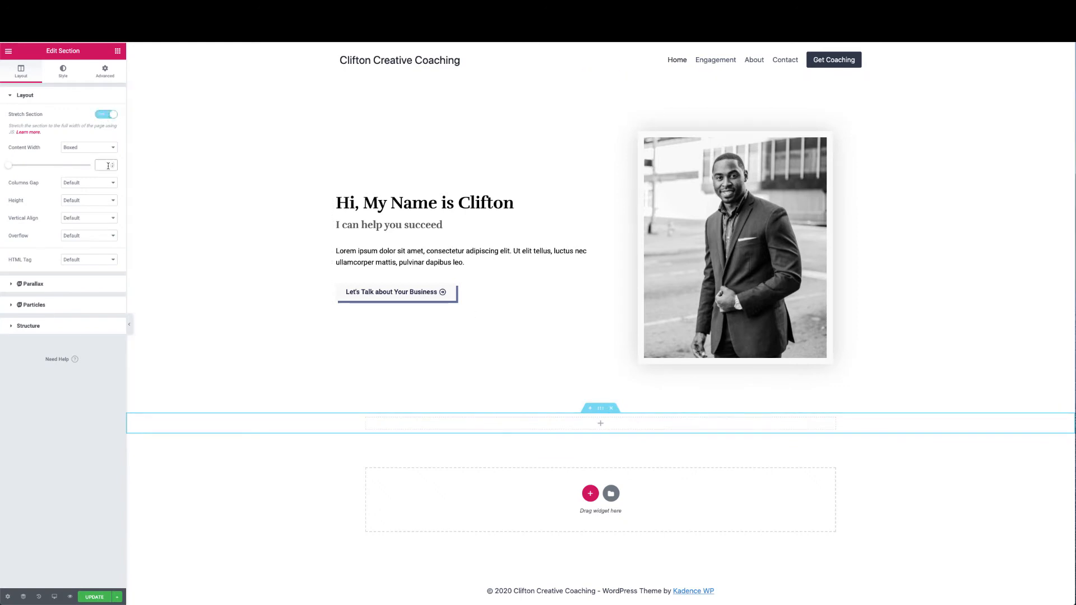
type("1300")
Drag an inner section into it and make the inner section full width
left_click(118, 51)
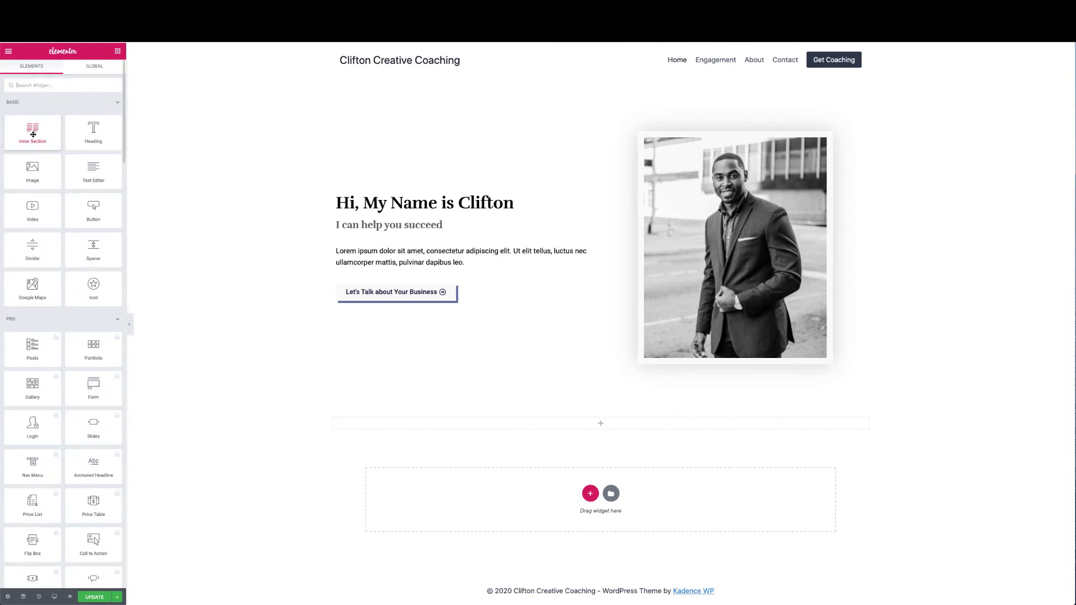
left_click_drag(33, 134, 575, 426)
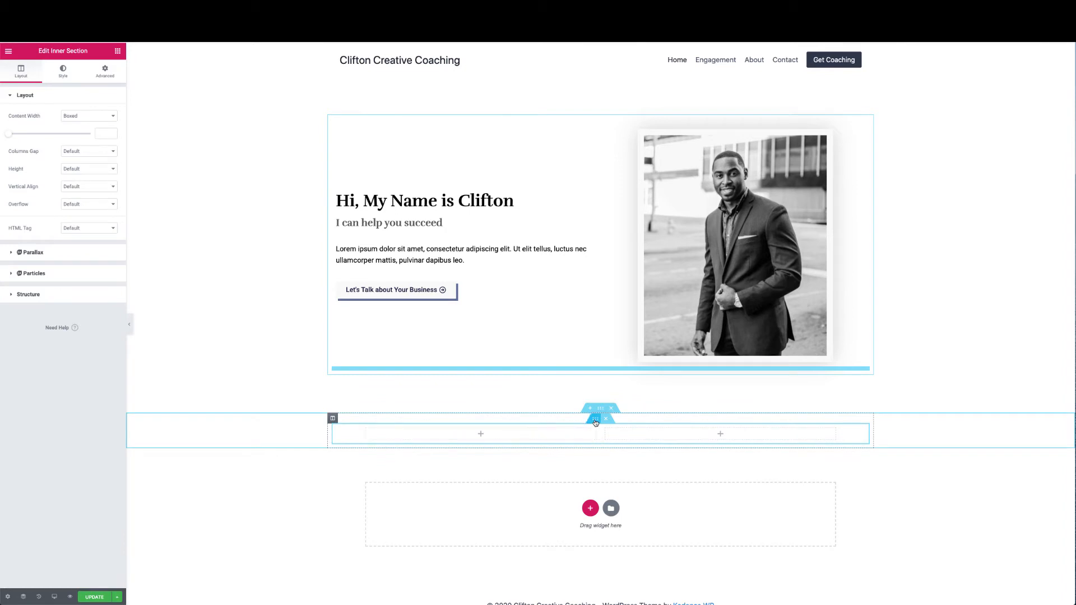
left_click(107, 117)
left_click(107, 123)
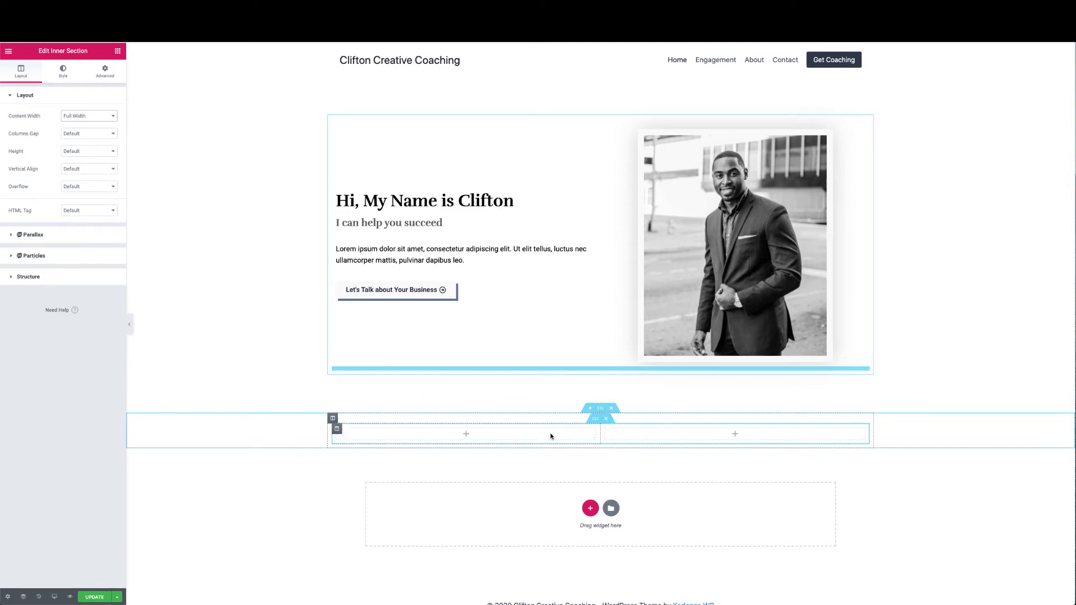
Give the outer section a Classic background in its style settings
left_click(600, 409)
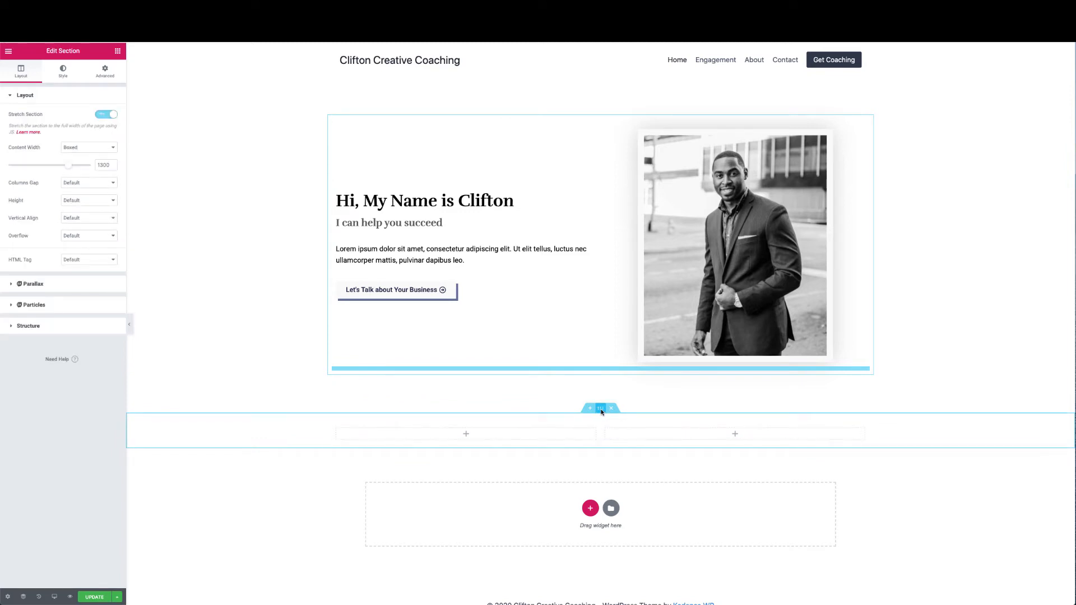
left_click(63, 72)
left_click(78, 134)
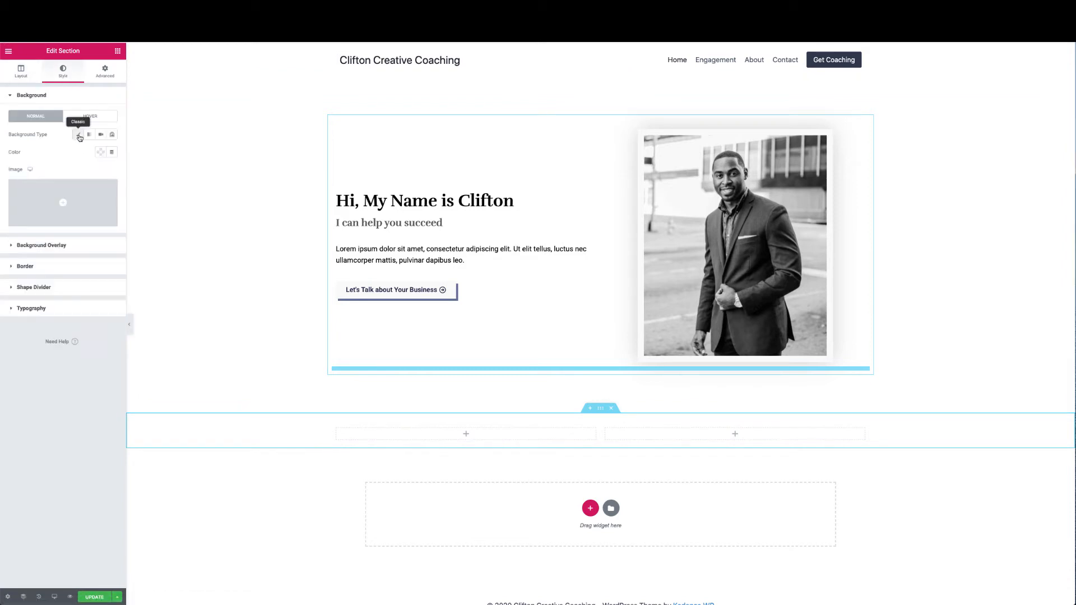
Choose a dark navy background colour for the section and save it to the palette
left_click(101, 152)
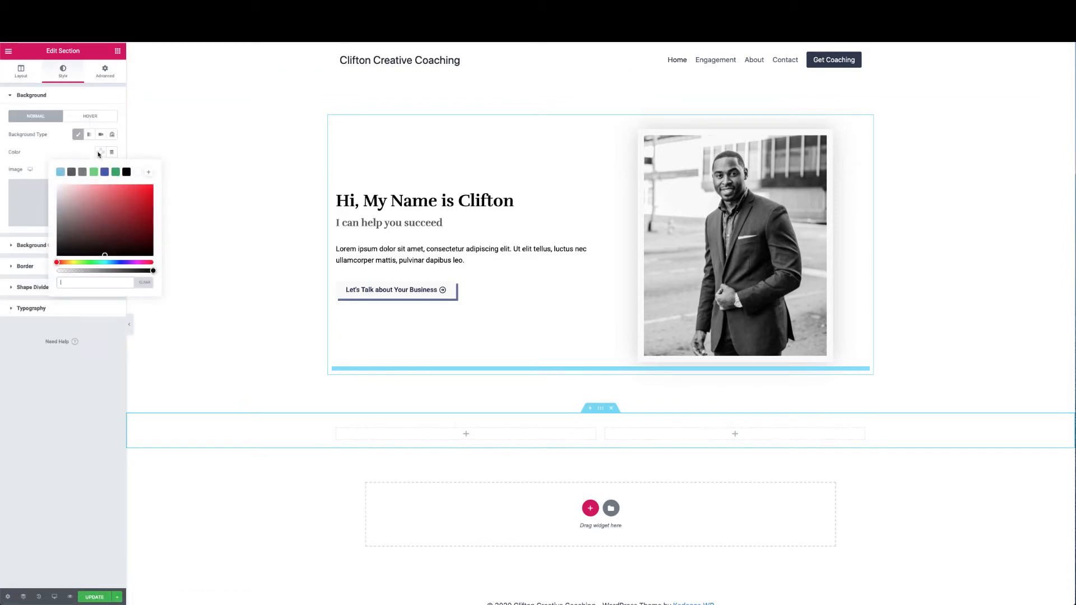
left_click(115, 262)
left_click(114, 241)
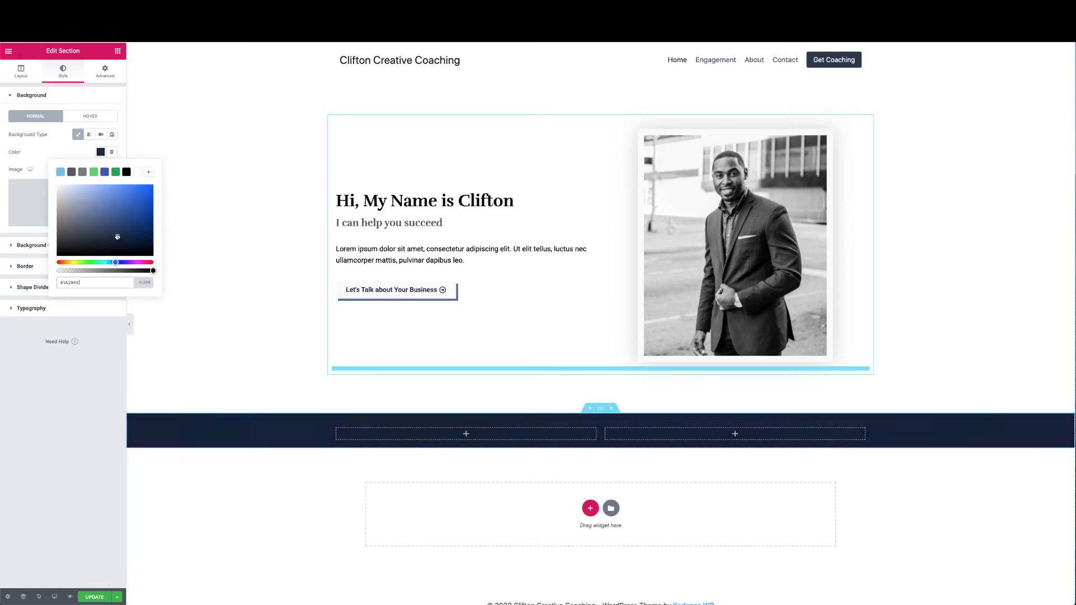
left_click_drag(114, 241, 104, 244)
left_click(149, 174)
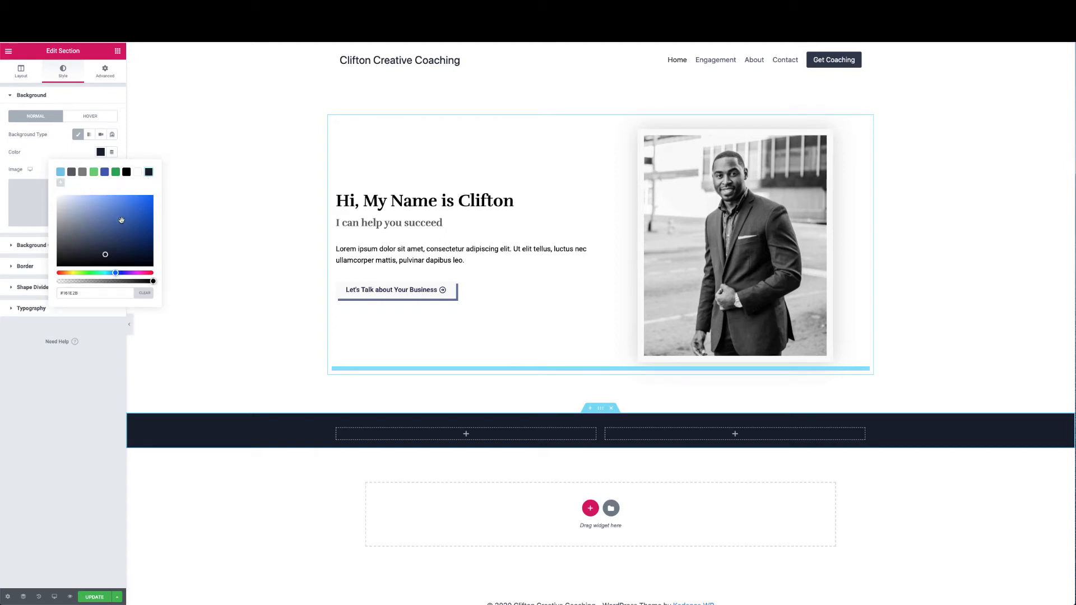
left_click(79, 149)
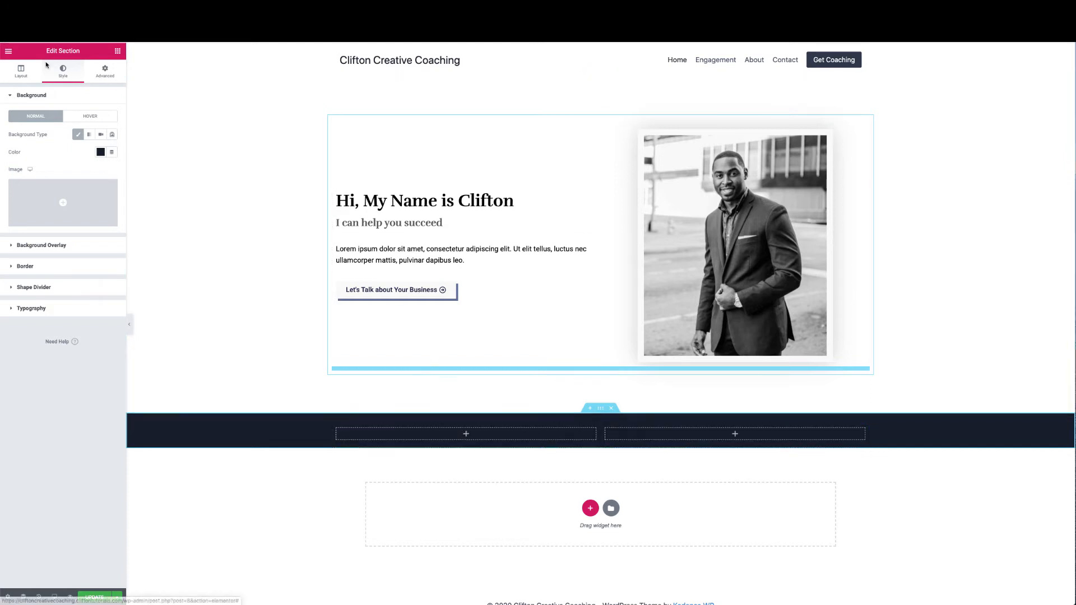
left_click(119, 51)
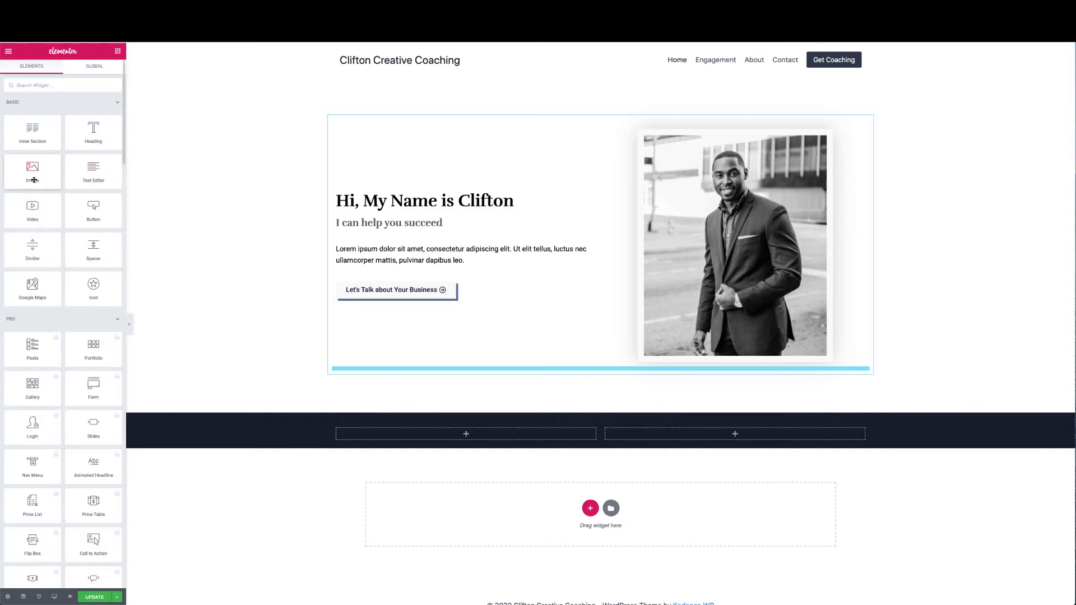
Insert the plant-on-stones photo from the Media Library into the navy section's left column
left_click_drag(34, 180, 443, 433)
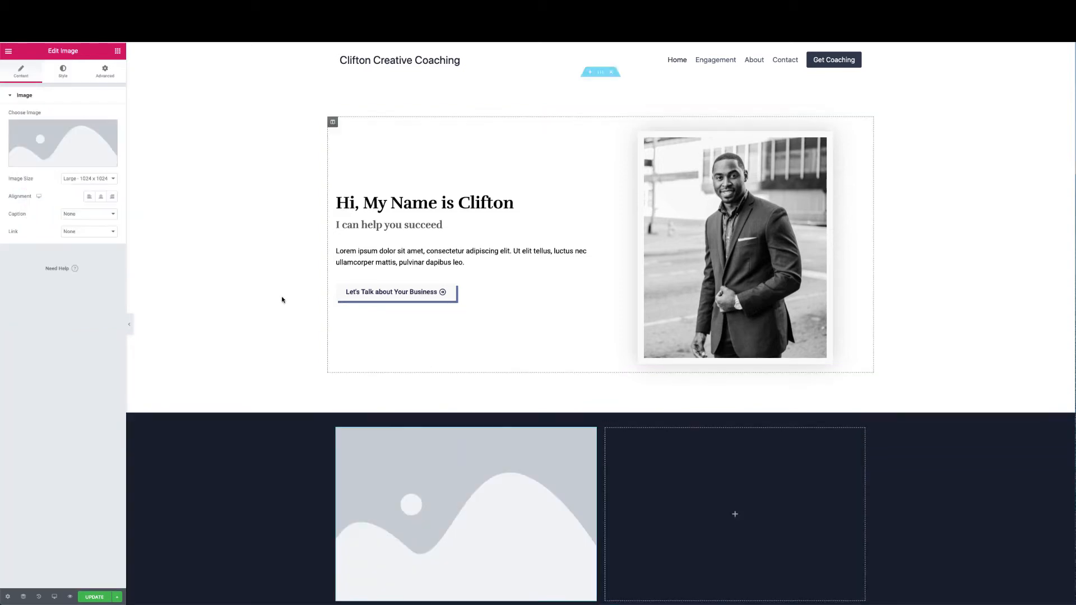
left_click(62, 143)
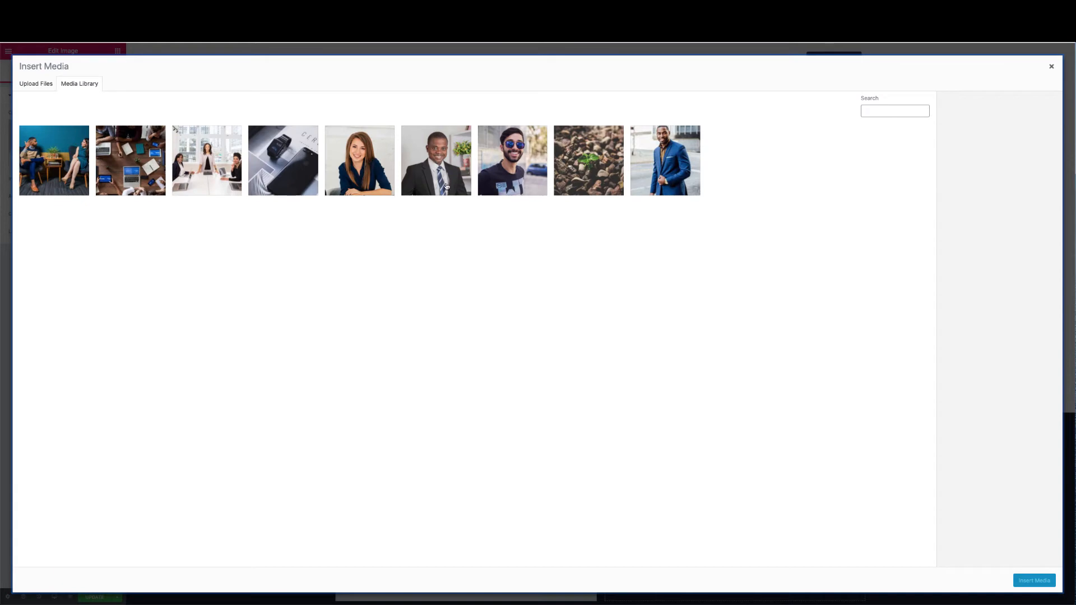
left_click(572, 166)
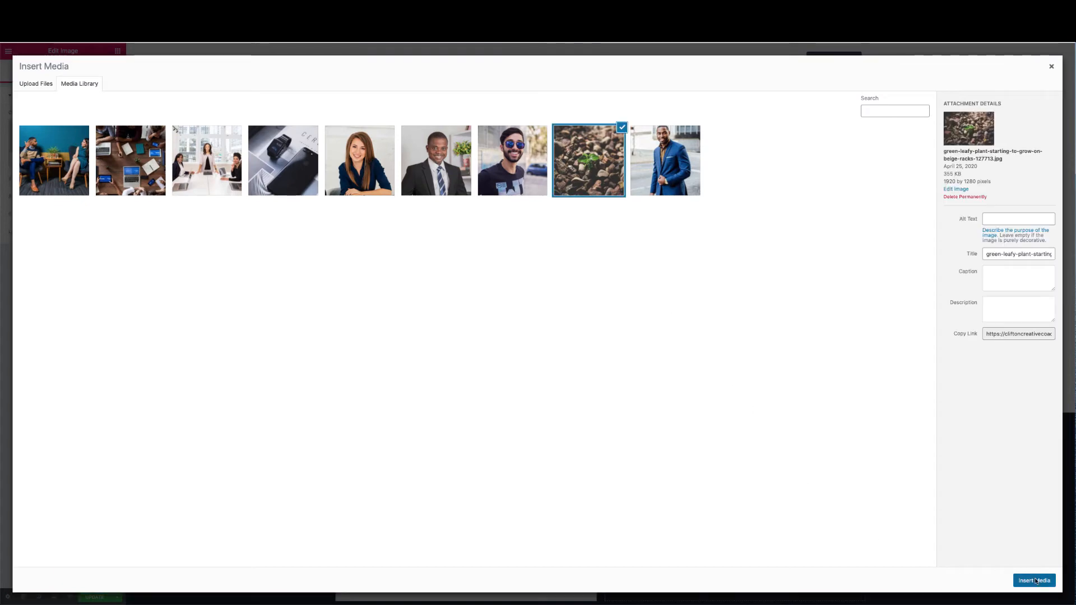
left_click(1034, 581)
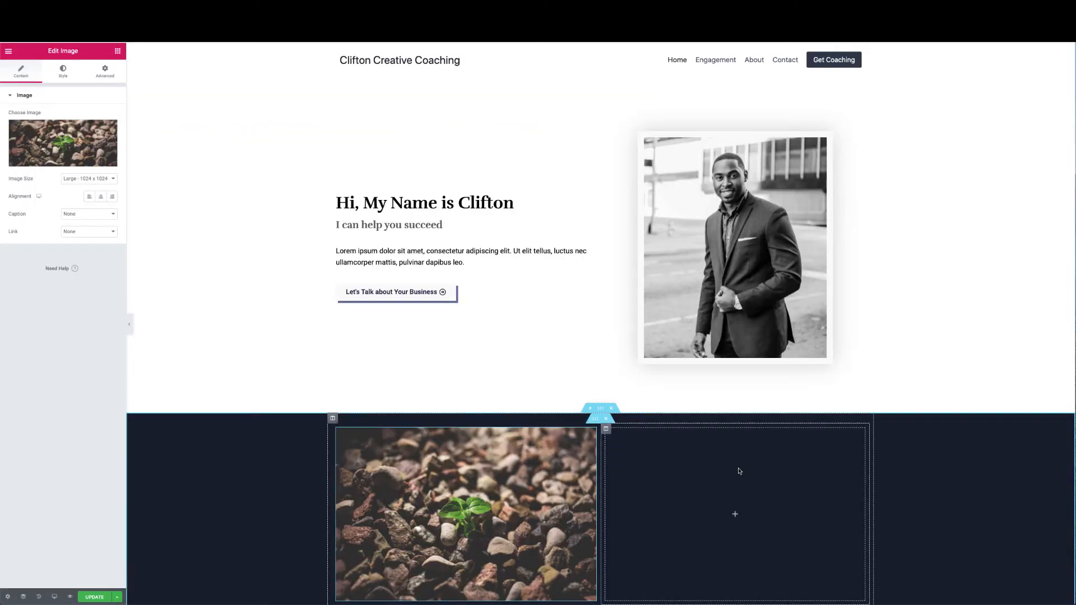
scroll(738, 471, "down", 3)
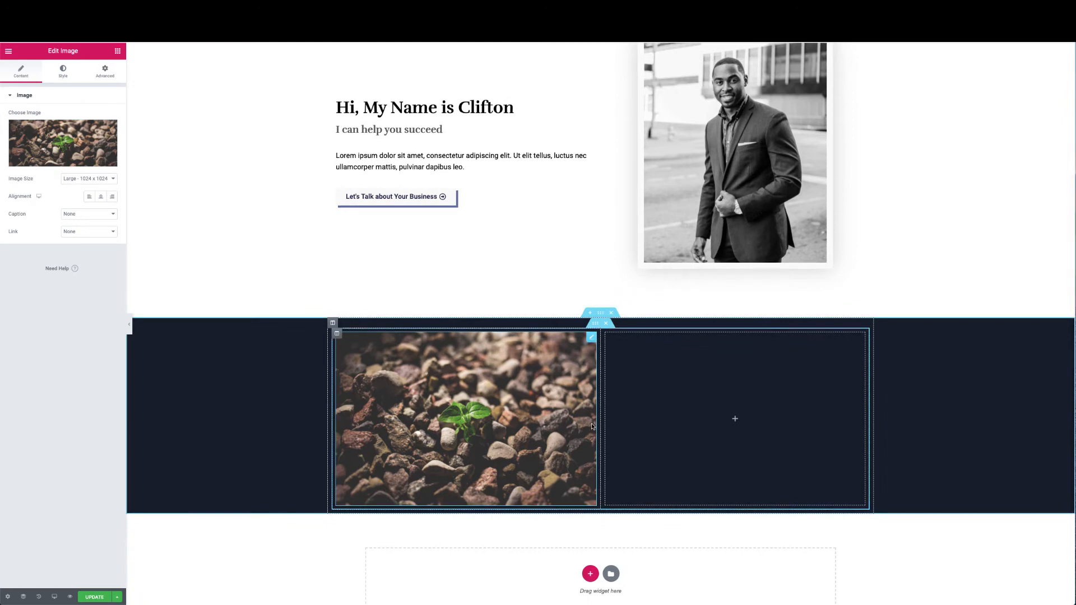
scroll(622, 149, "up", 1)
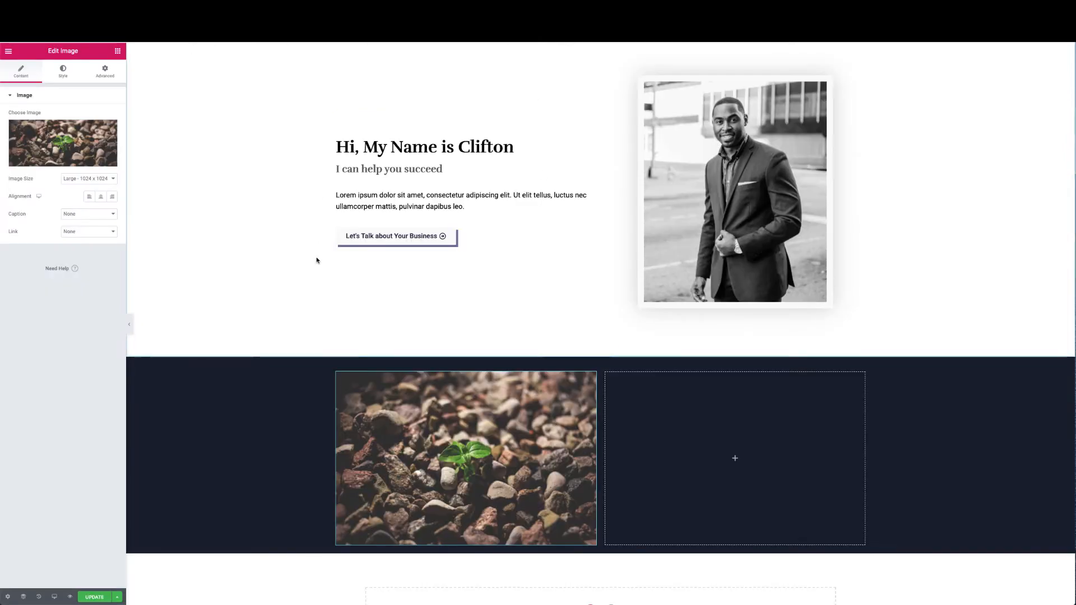
scroll(480, 367, "down", 1)
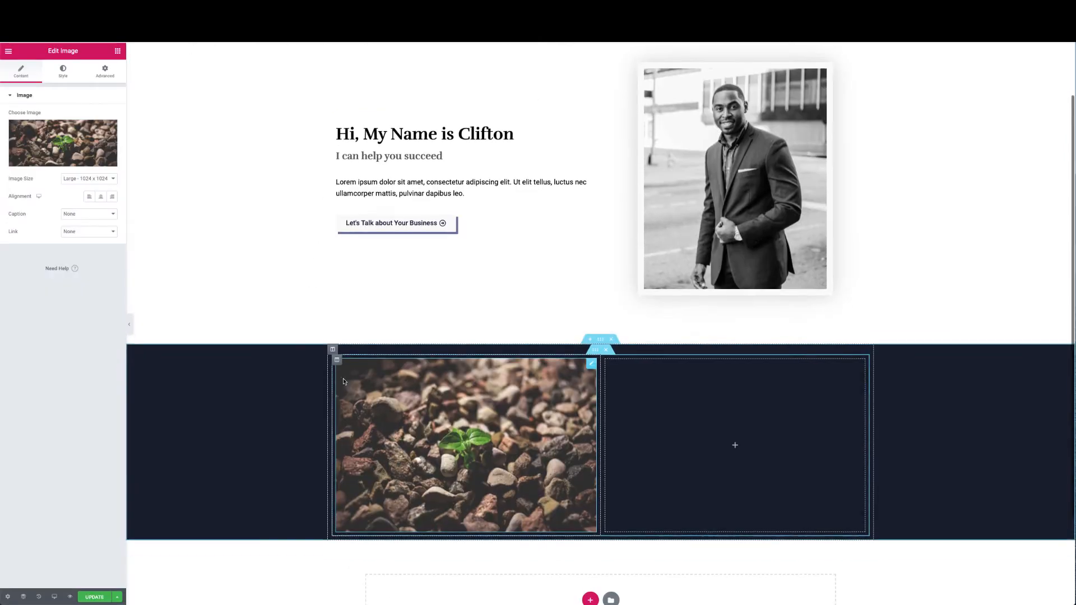
left_click_drag(591, 350, 595, 355)
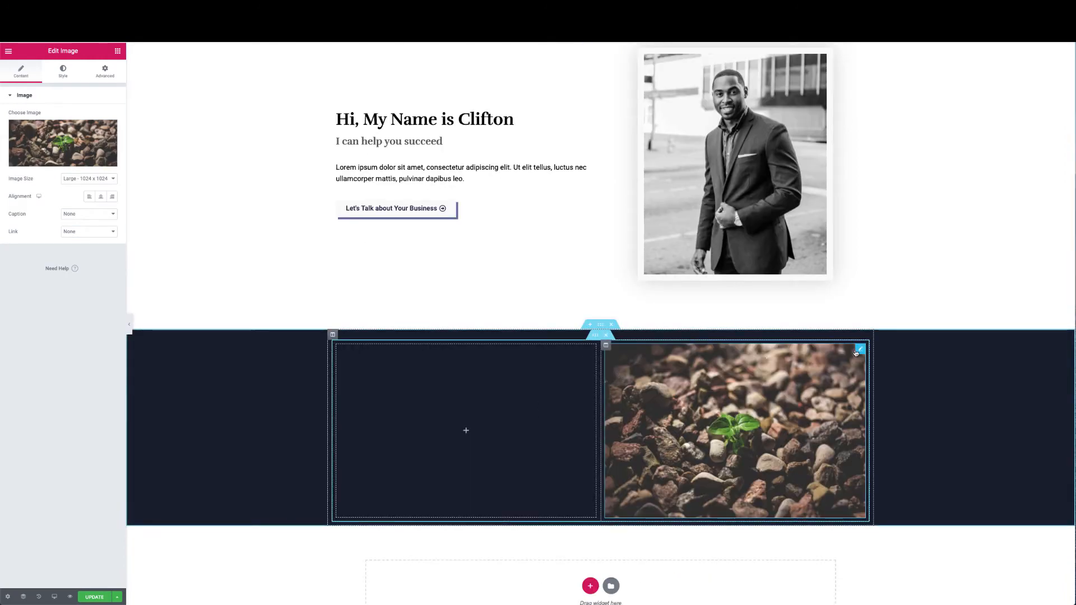
left_click_drag(766, 357, 553, 406)
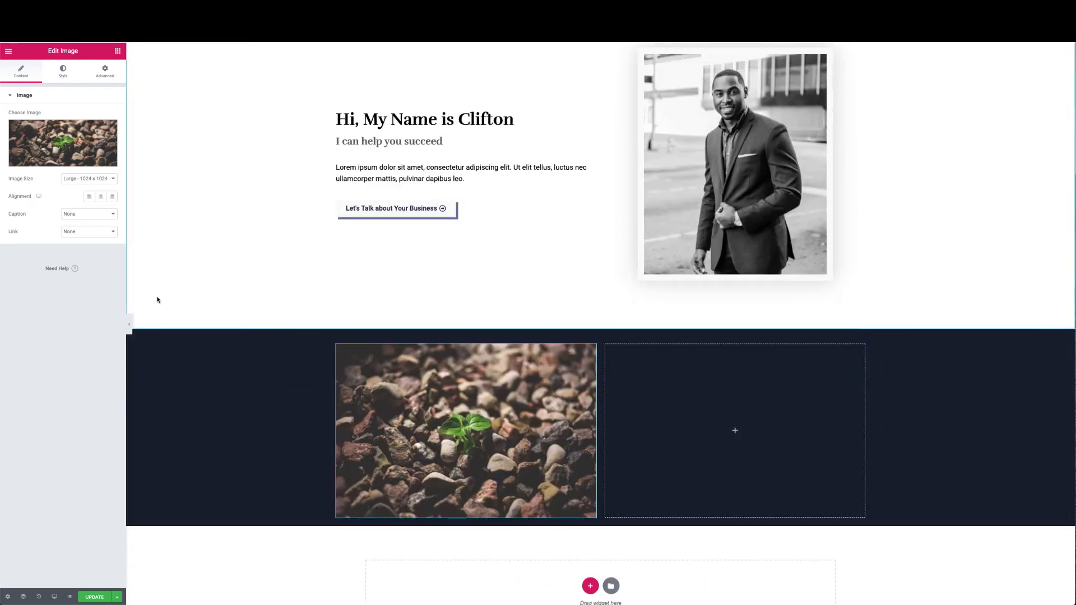
Give the plant image a solid 10-pixel white border
left_click(64, 78)
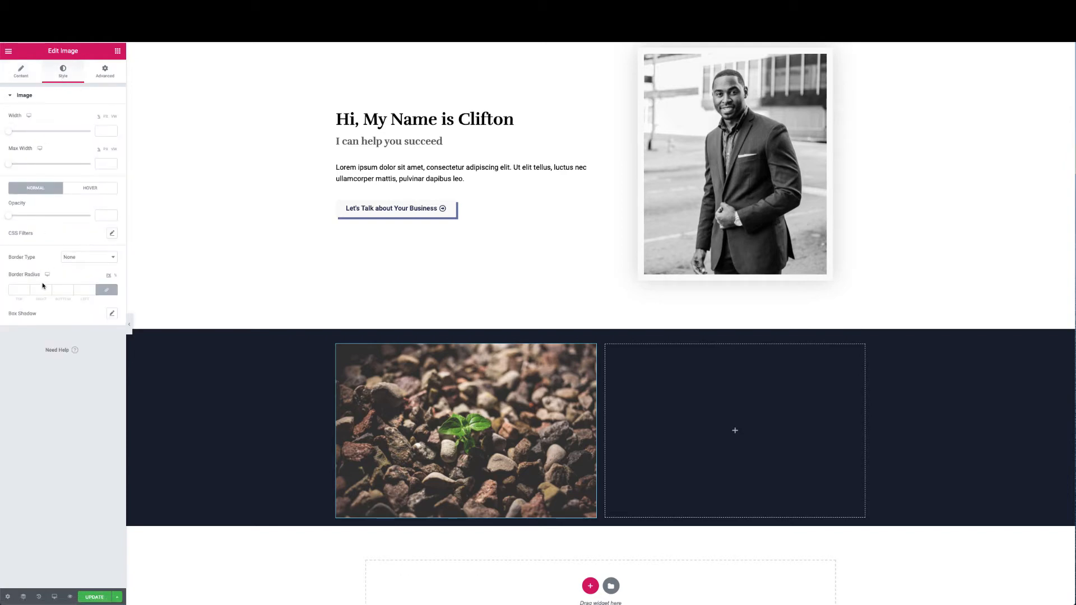
left_click(83, 261)
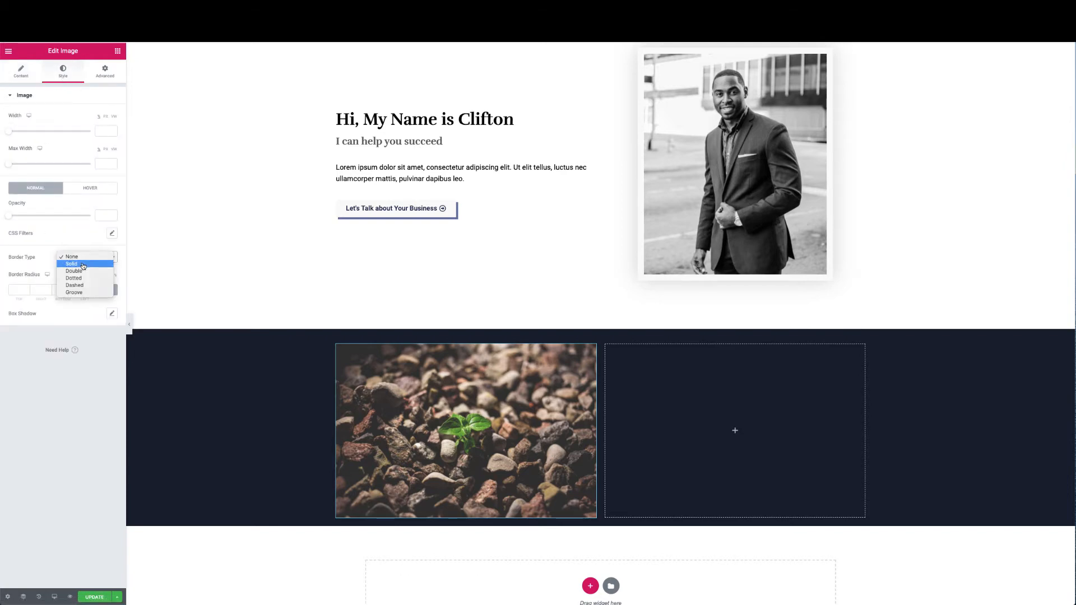
left_click(82, 265)
left_click(21, 290)
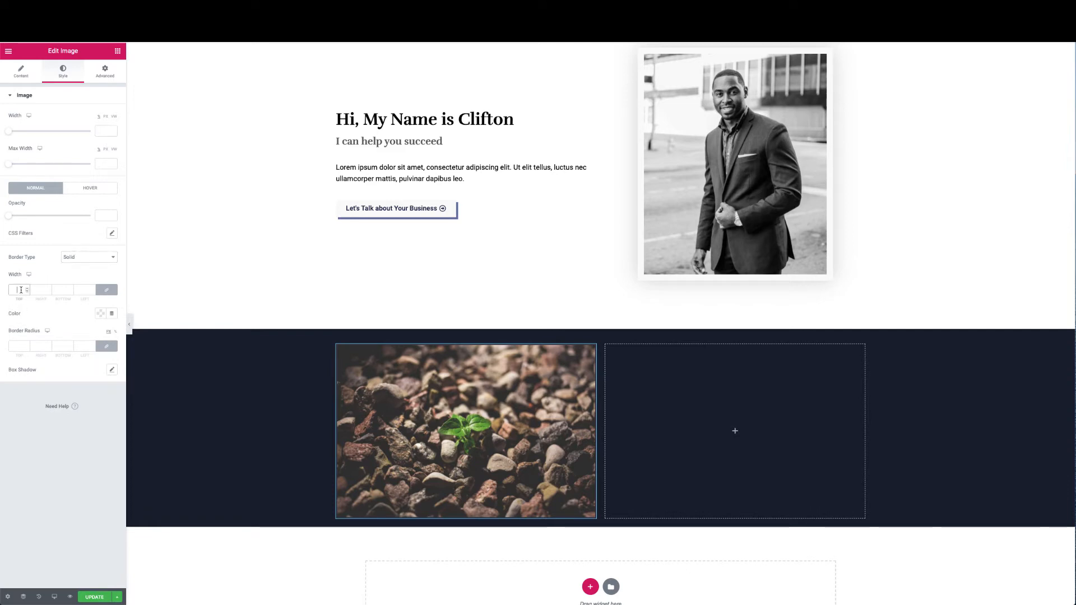
type("10")
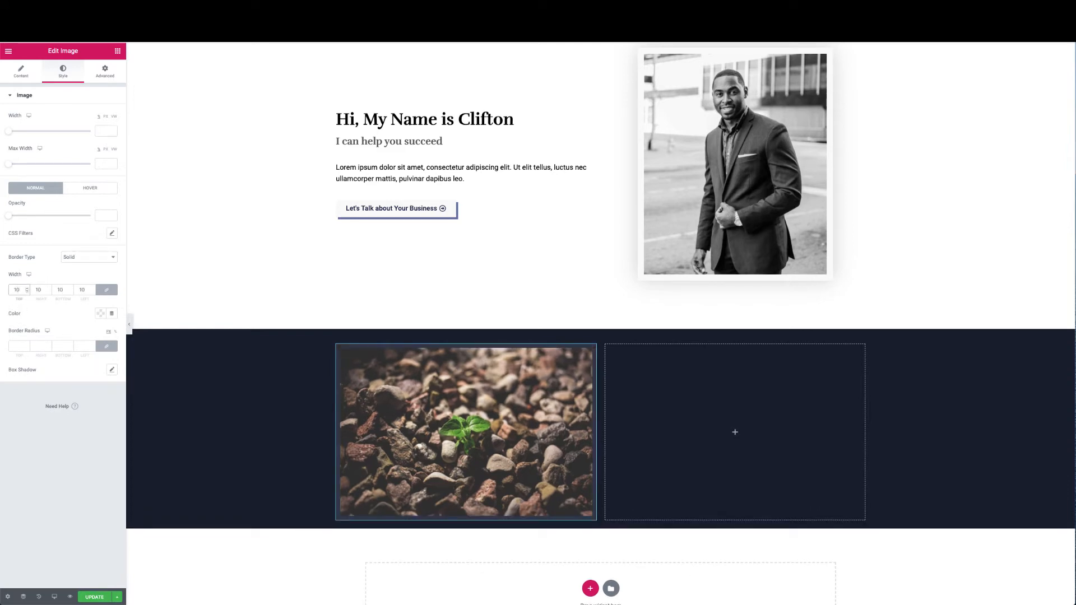
left_click(101, 315)
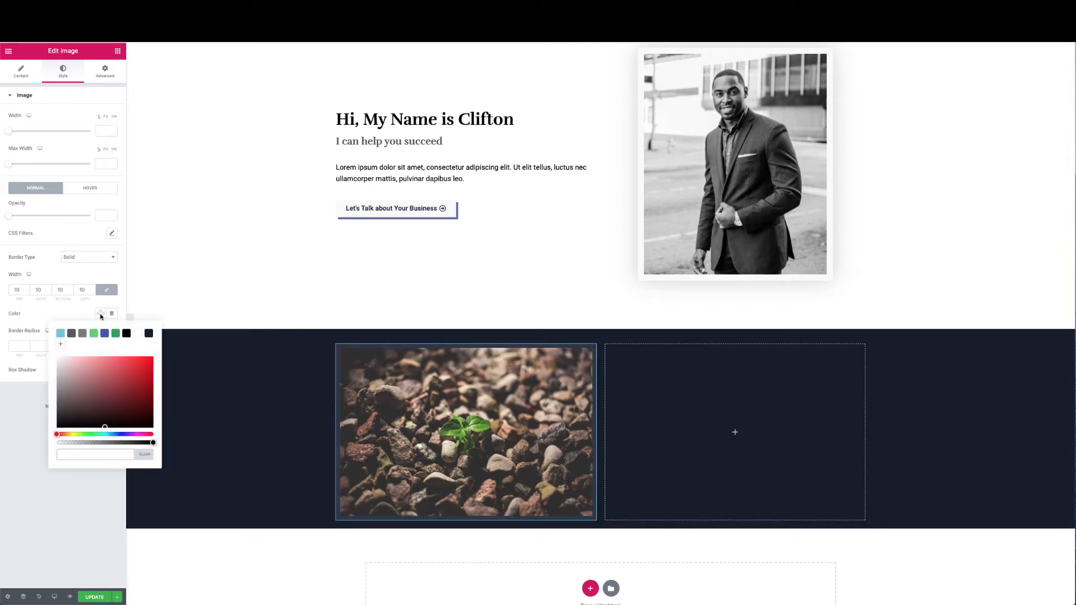
left_click(136, 334)
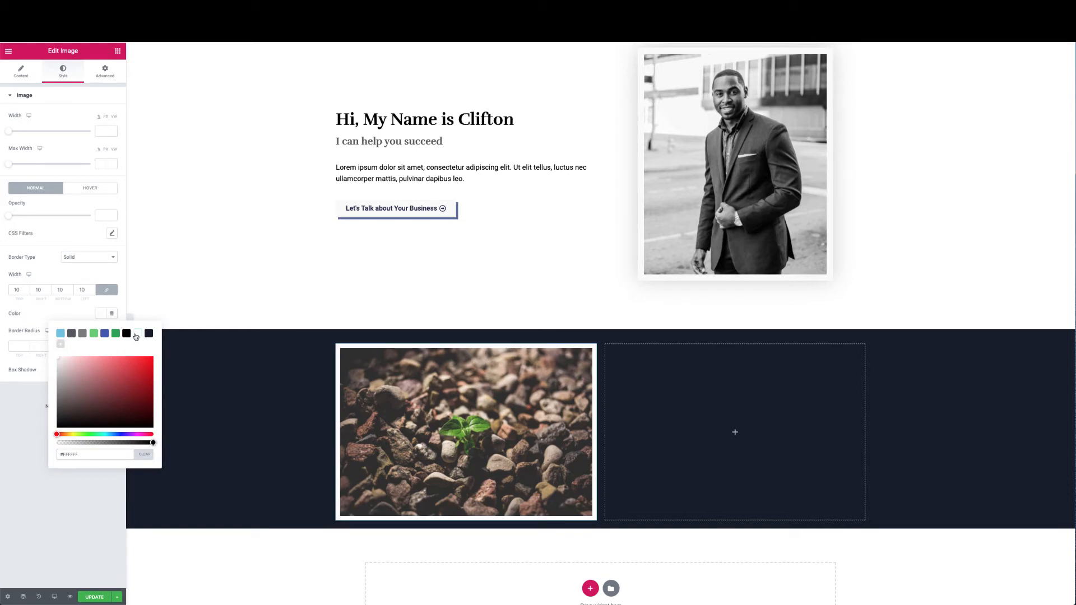
left_click(88, 277)
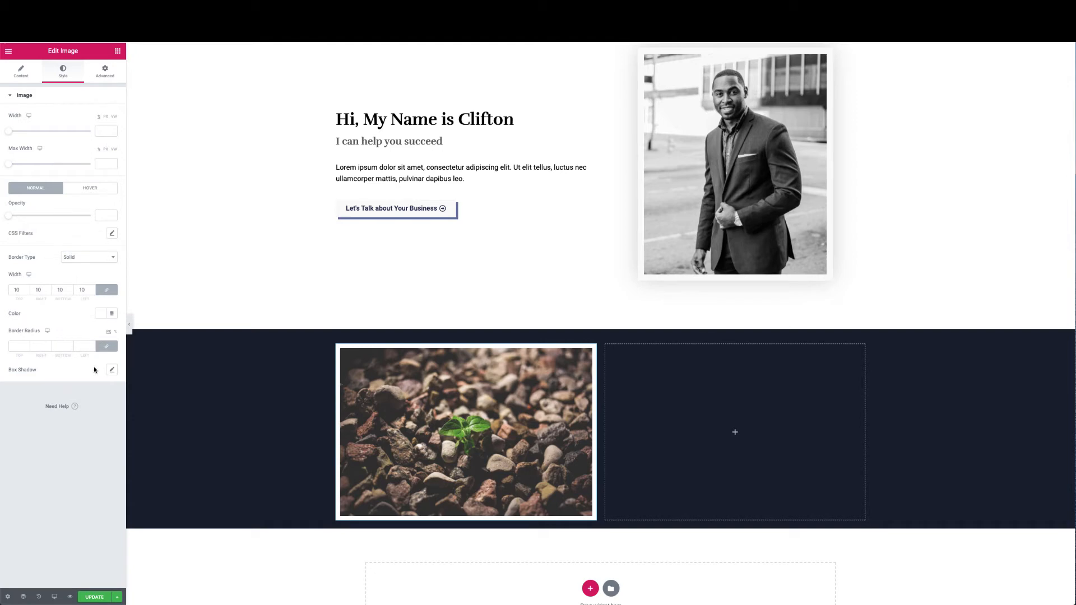
Add a box shadow to the plant image with blur raised to 16
left_click(111, 369)
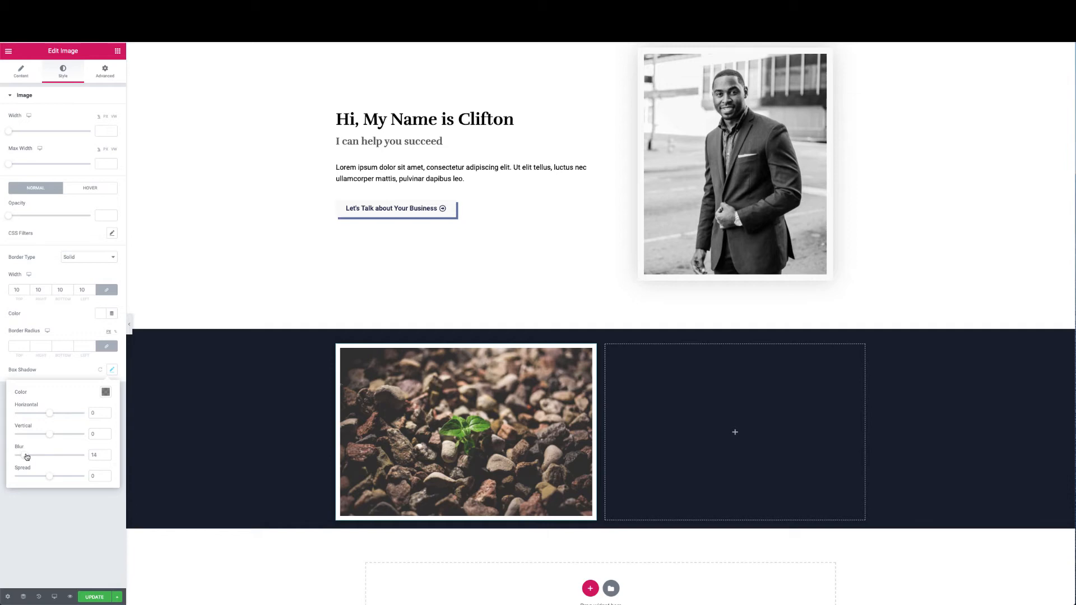
left_click_drag(27, 456, 28, 457)
left_click(70, 369)
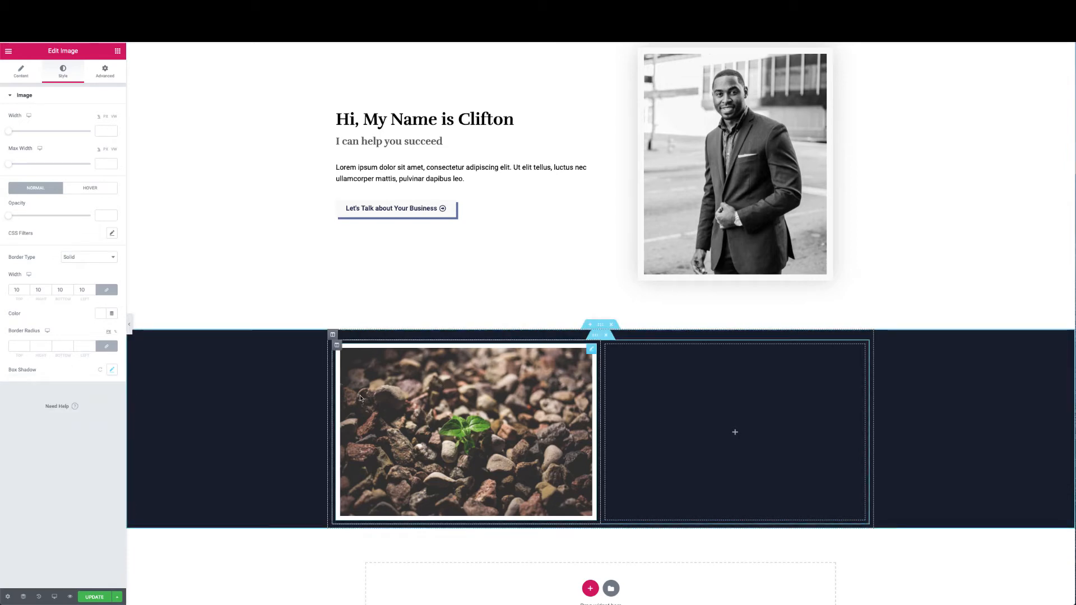
left_click(105, 72)
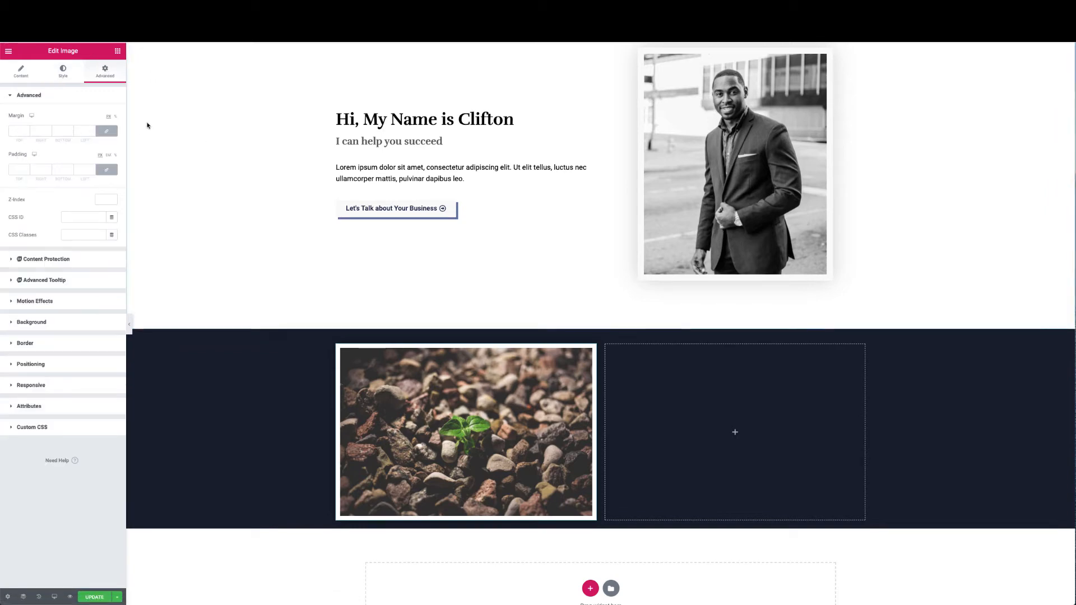
Unlink the image margins and enter negative top and bottom margins of about -40
left_click(108, 132)
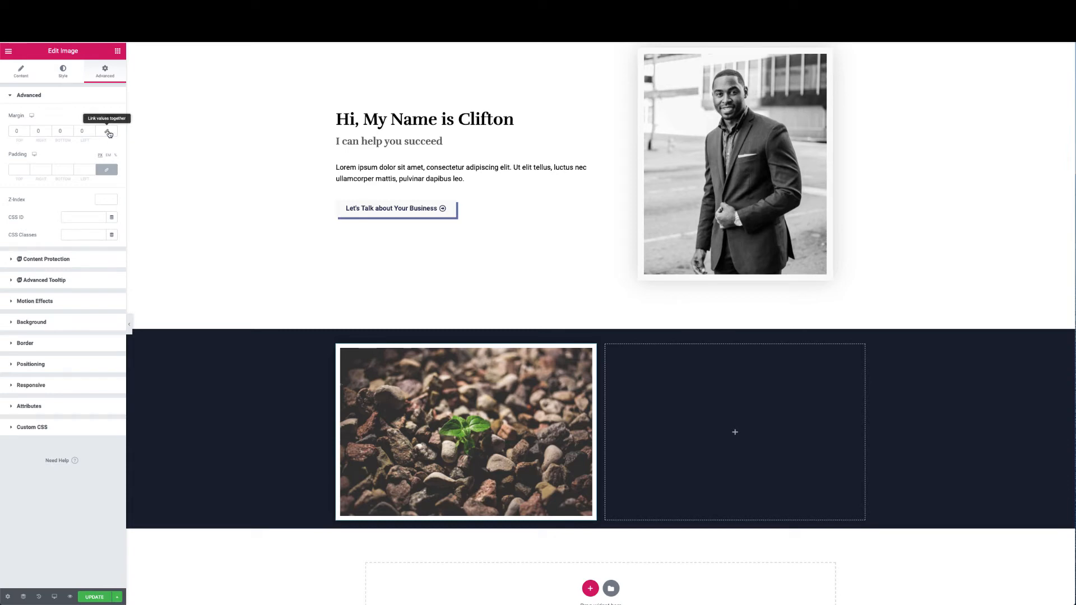
left_click(17, 130)
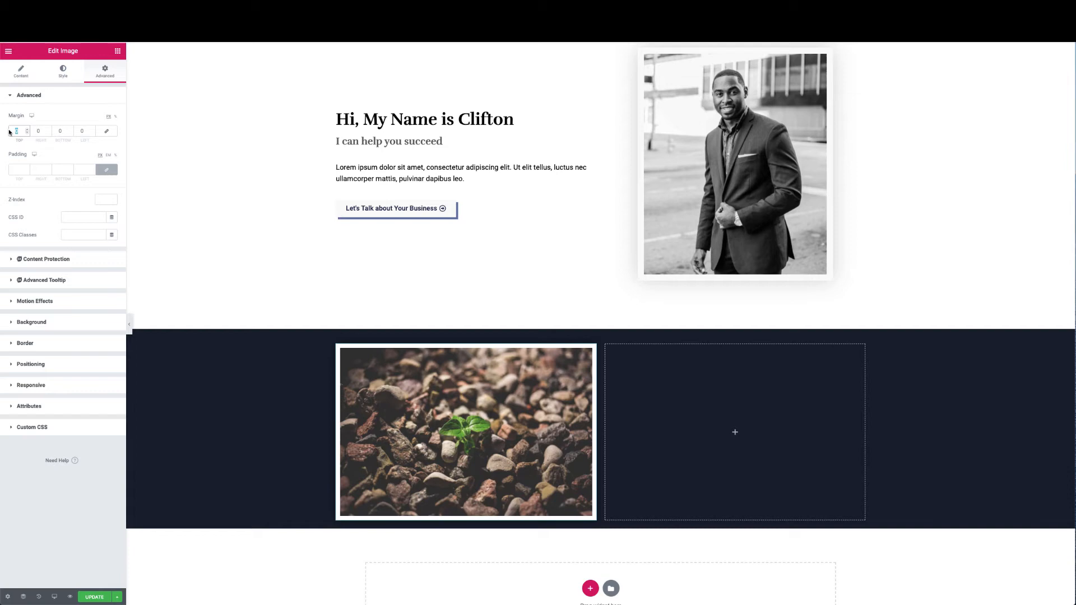
type("40")
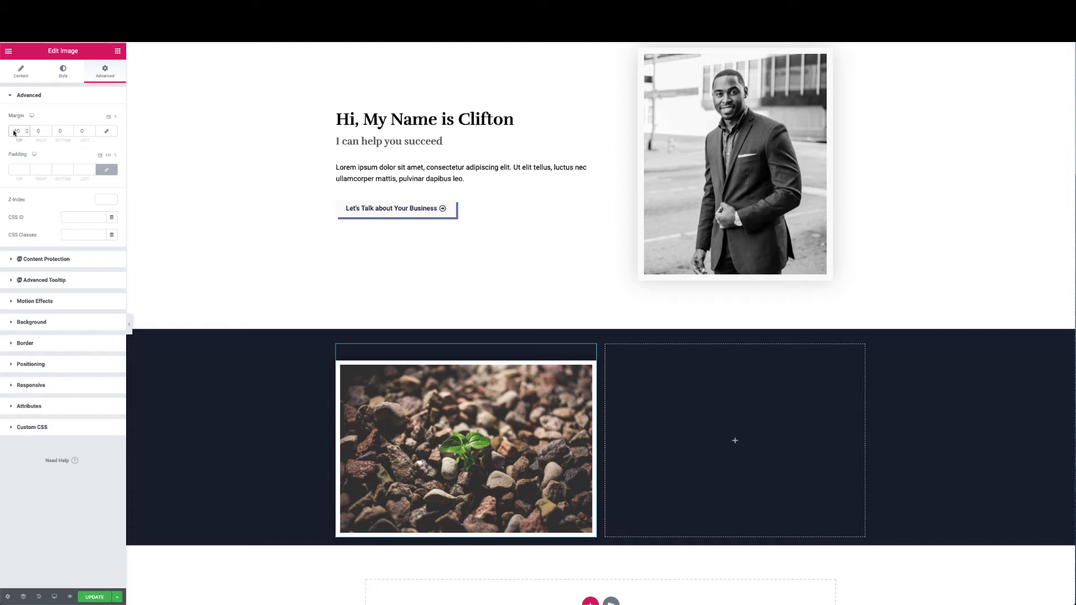
type("-")
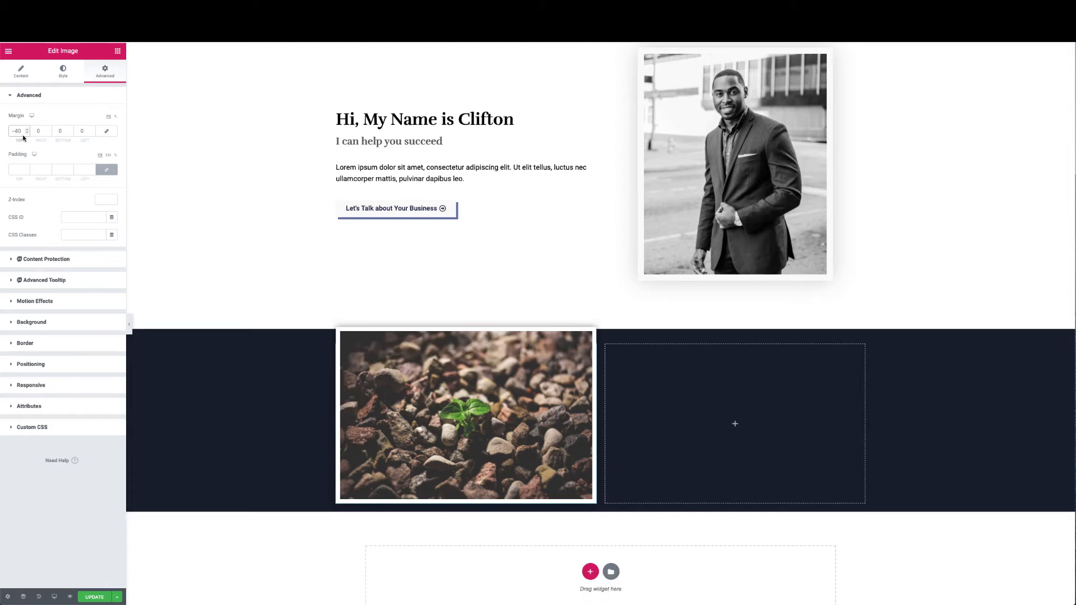
left_click(43, 129)
type("-")
double_click(41, 132)
double_click(58, 131)
type("40")
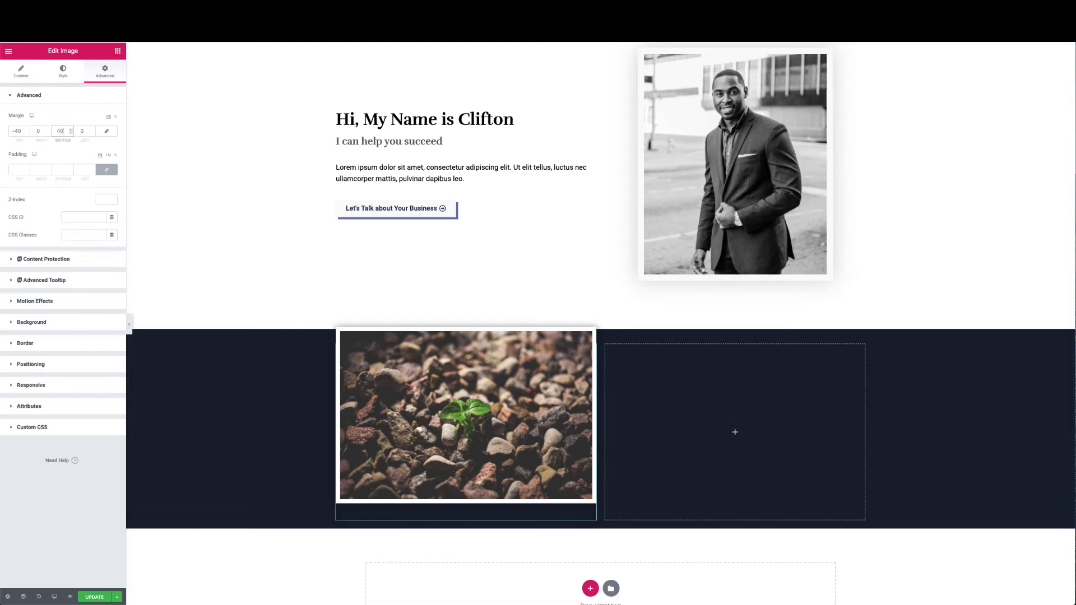
left_click(57, 131)
type("-")
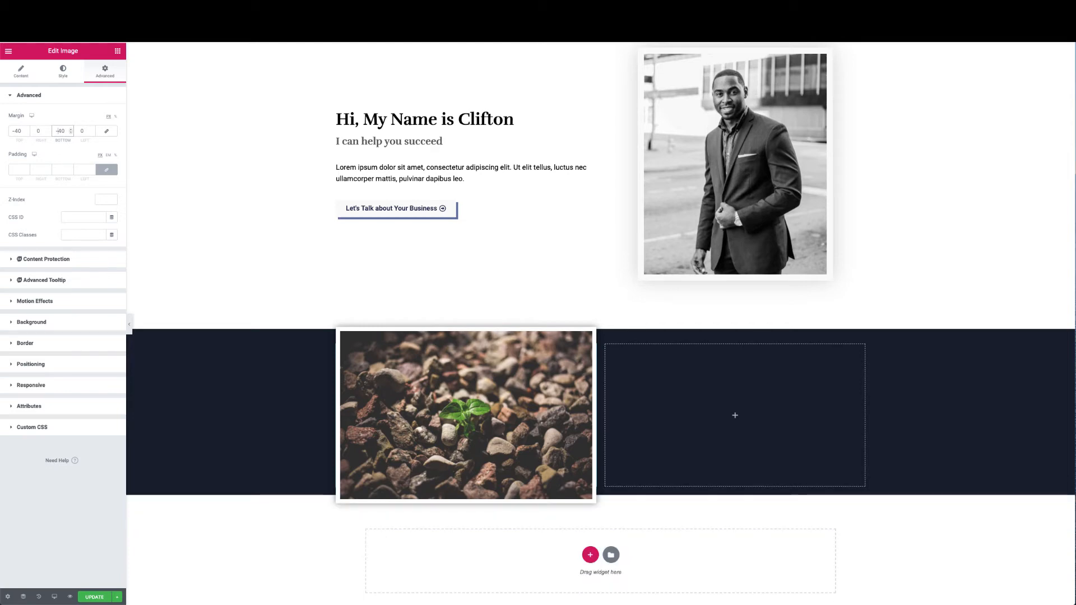
Step the top margin down to -65 so the image overhangs the navy section's top
left_click(26, 133)
left_click(27, 134)
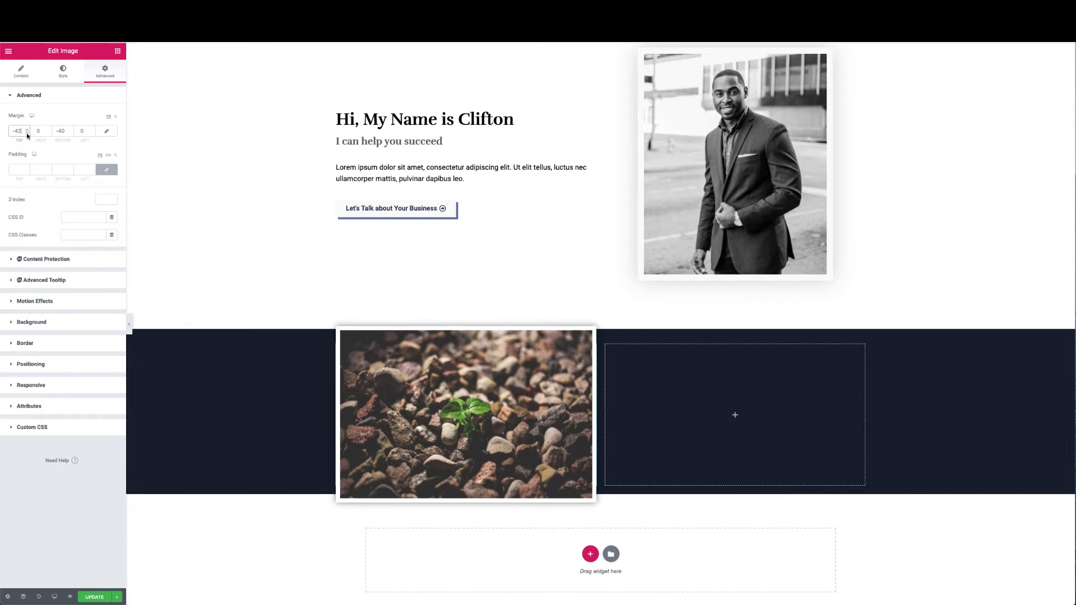
left_click(27, 134)
left_click(27, 133)
left_click(27, 134)
left_click(27, 133)
left_click(27, 134)
left_click(27, 134)
left_click(27, 134)
left_click(27, 133)
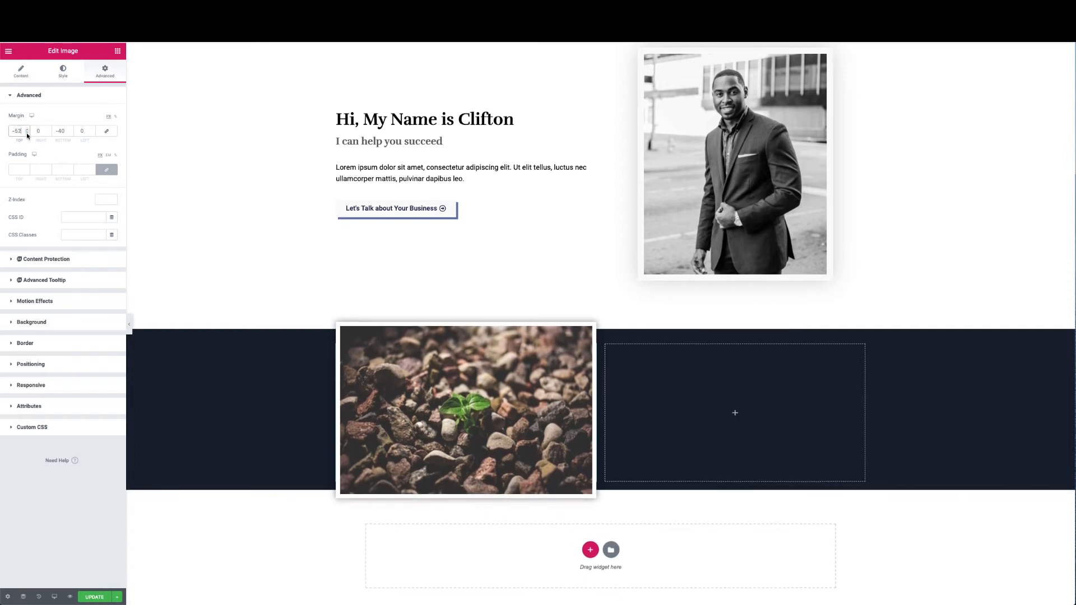
left_click(26, 134)
left_click(27, 134)
left_click(26, 134)
left_click(27, 134)
left_click(27, 134)
left_click(27, 133)
left_click(27, 134)
left_click(27, 134)
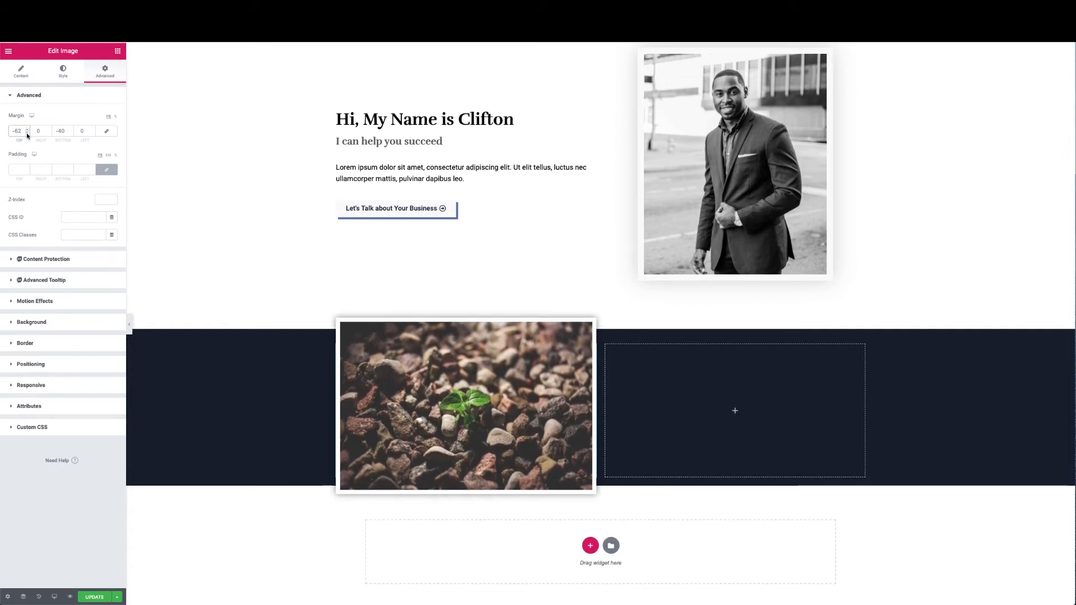
left_click(27, 134)
left_click(27, 134)
left_click(27, 134)
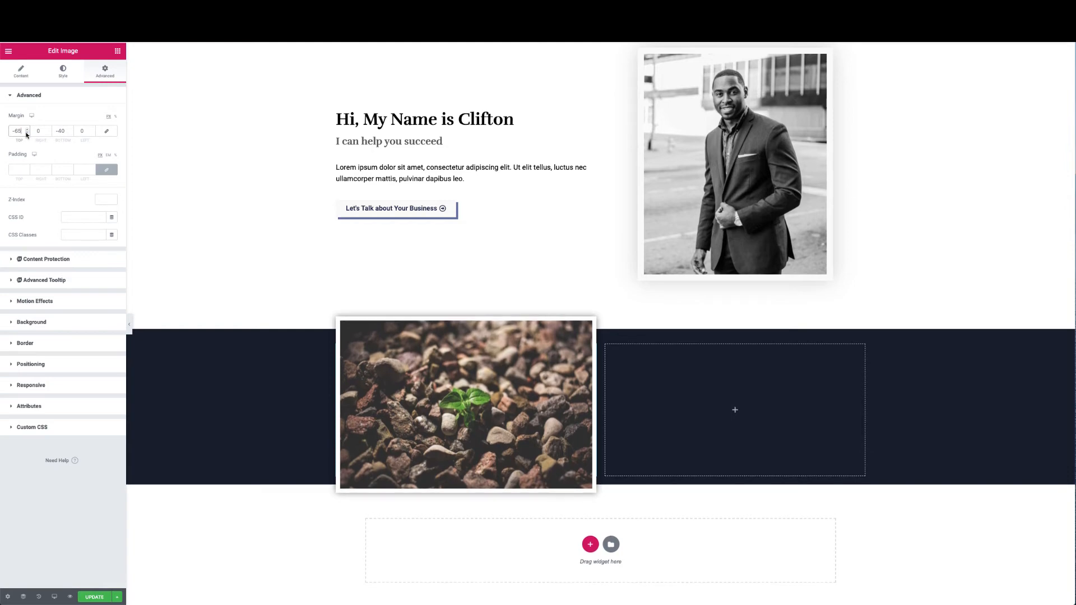
Set the bottom margin to -55 to shorten the navy section
left_click(71, 133)
left_click(70, 134)
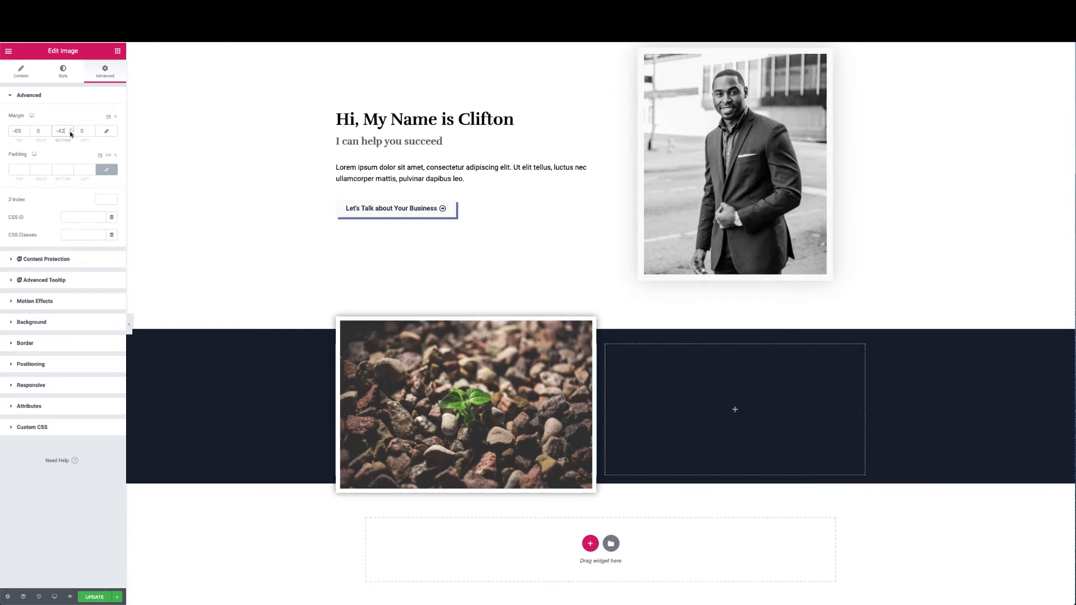
left_click(70, 133)
left_click(70, 133)
left_click(71, 133)
left_click(70, 133)
left_click(71, 133)
left_click(71, 134)
left_click(70, 133)
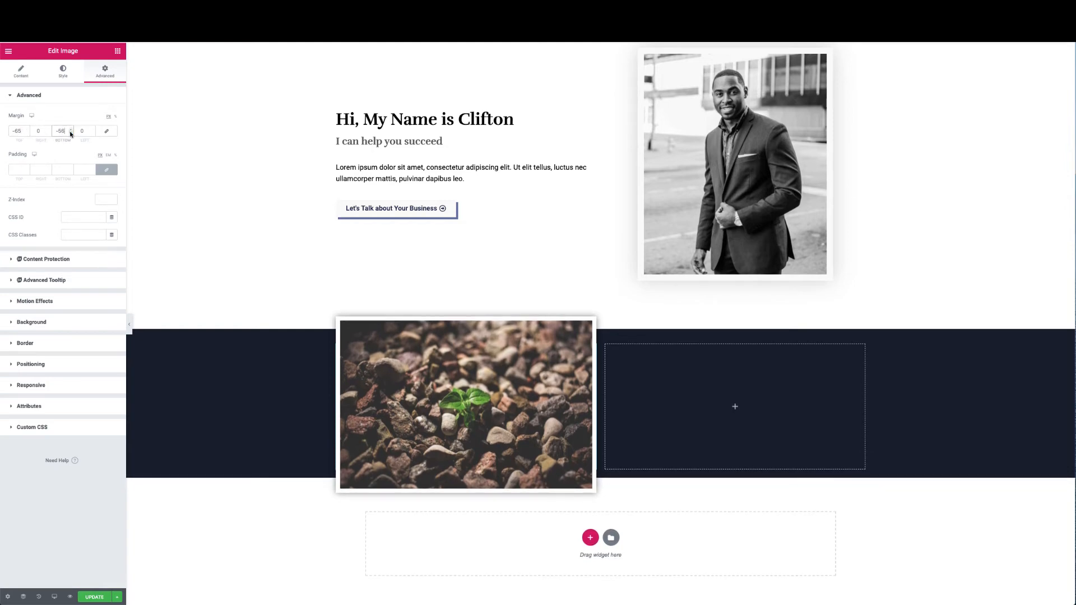
left_click(71, 134)
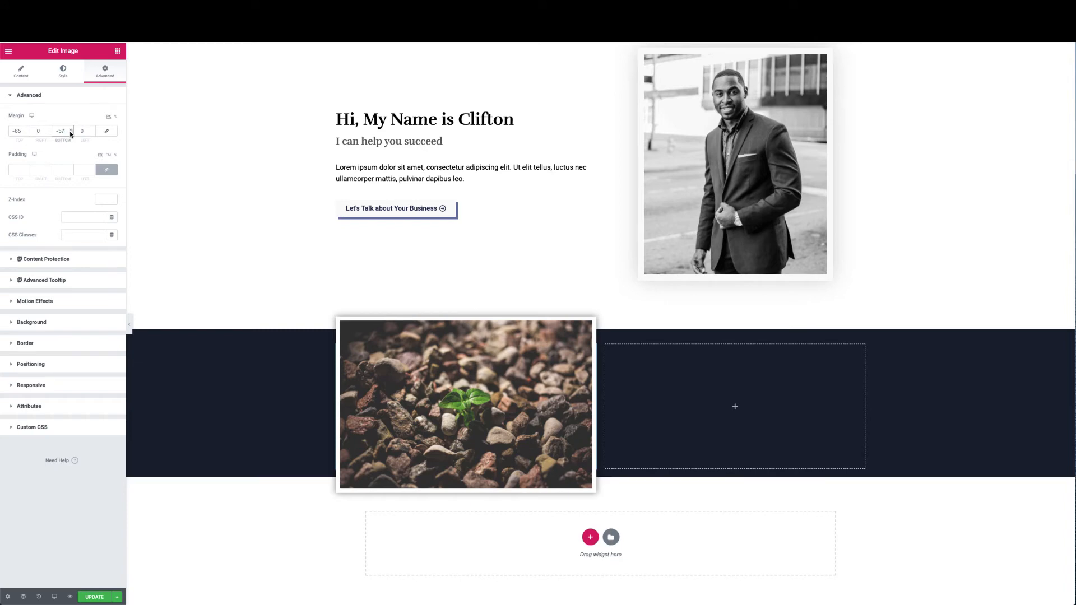
left_click(70, 133)
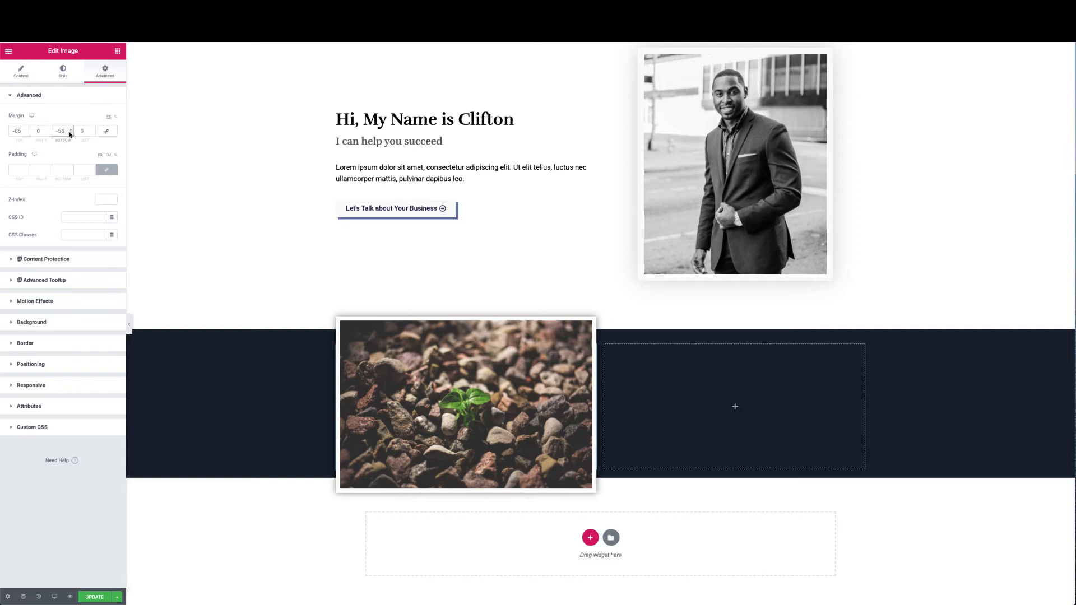
left_click(71, 130)
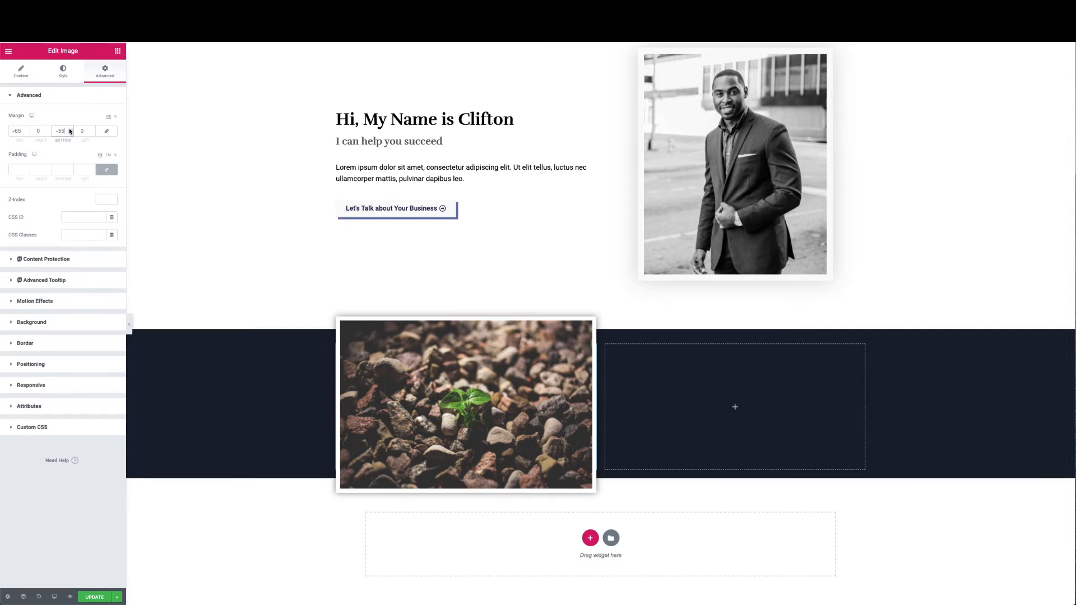
Drag two Heading widgets, a Text Editor and a Button into the navy section's right column
left_click(117, 50)
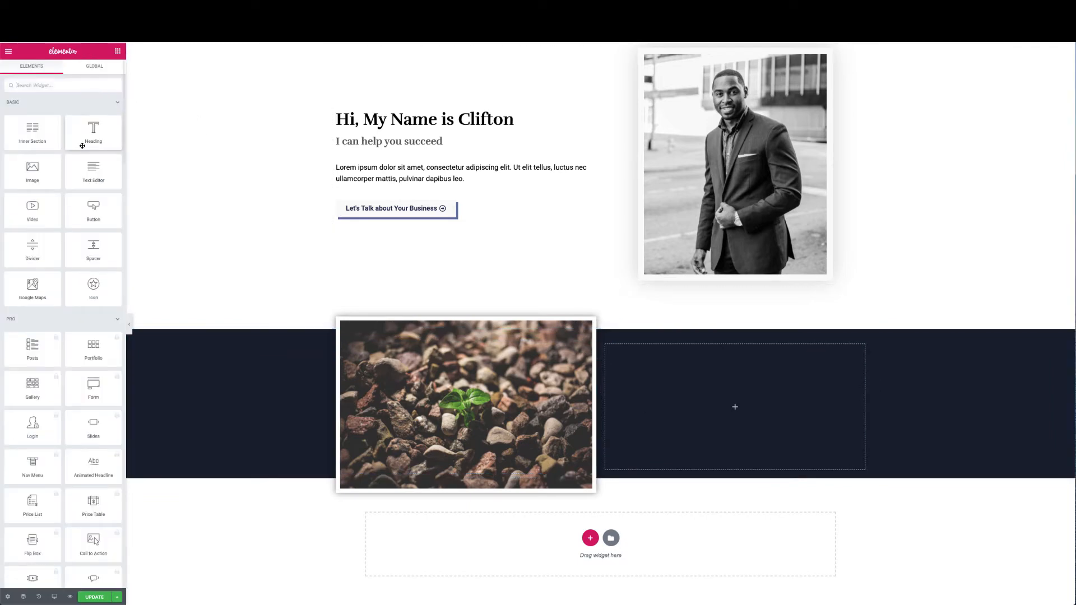
left_click_drag(90, 137, 701, 408)
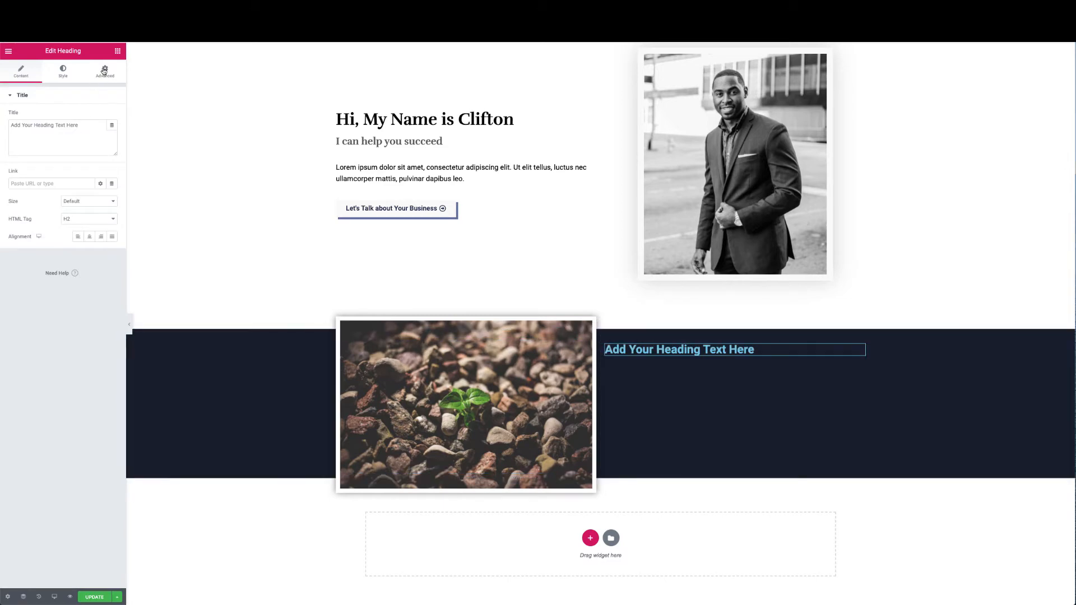
left_click(117, 50)
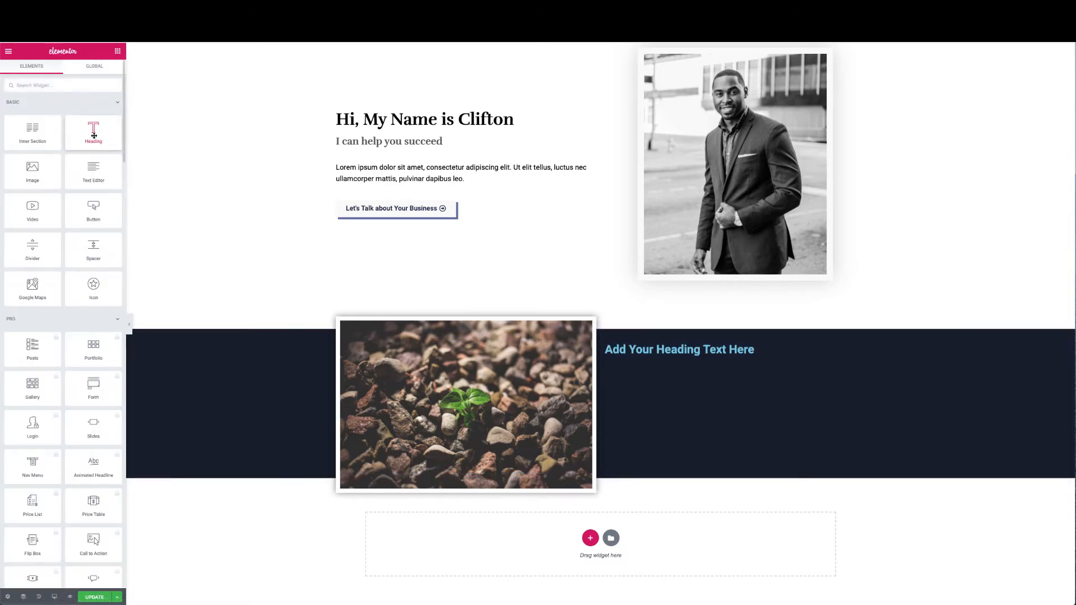
left_click_drag(94, 135, 680, 358)
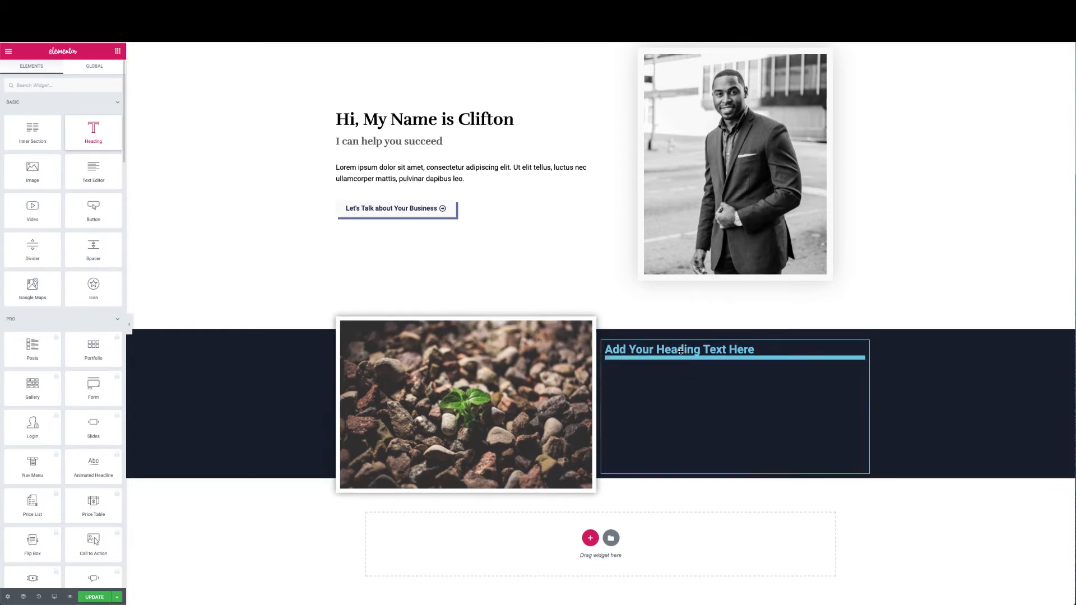
left_click(118, 51)
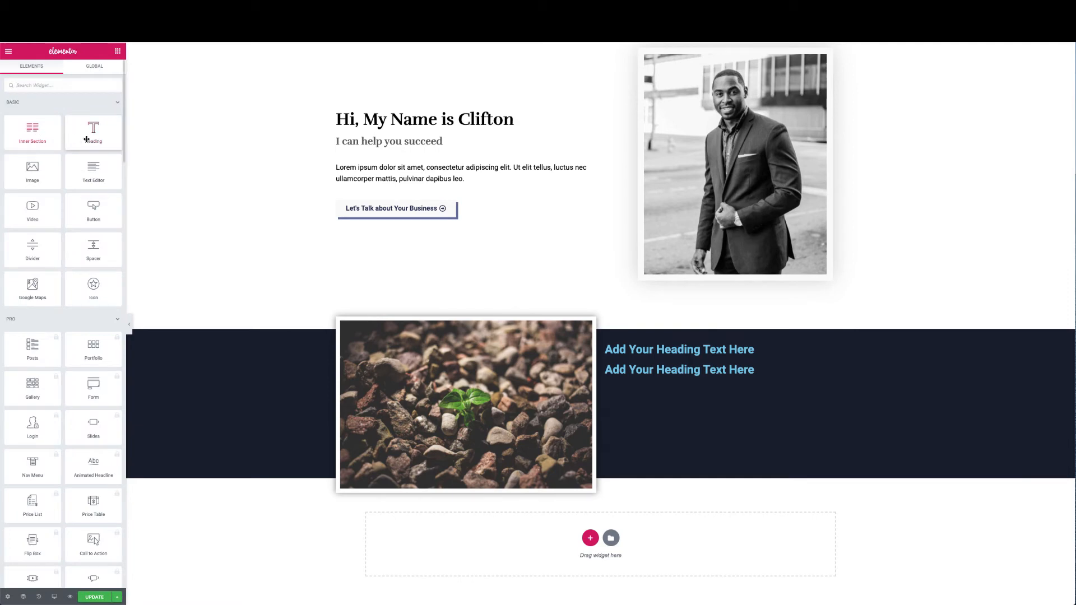
left_click_drag(94, 171, 629, 373)
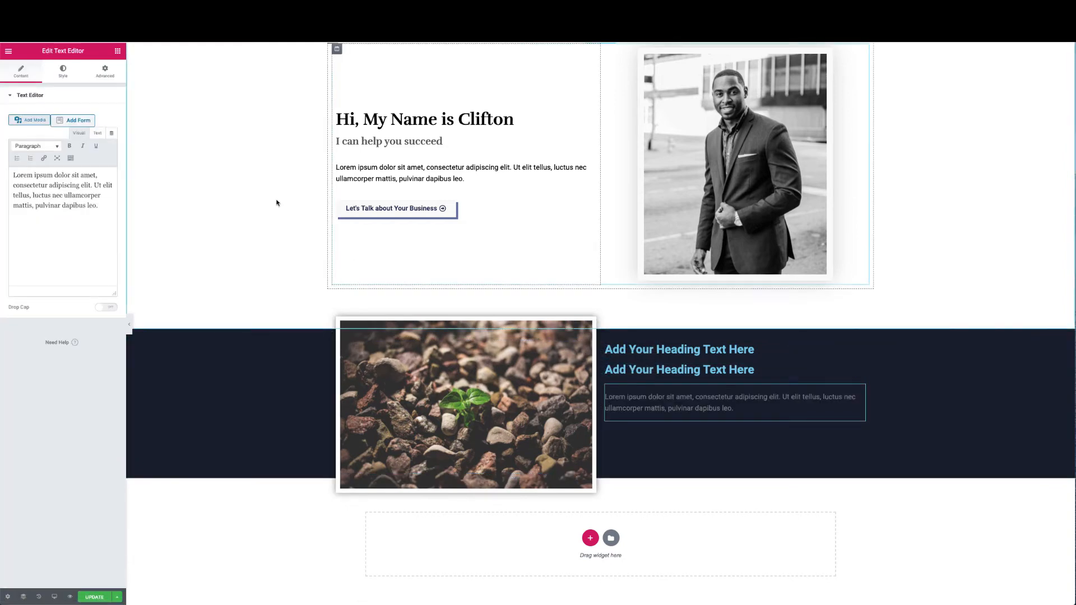
left_click(117, 52)
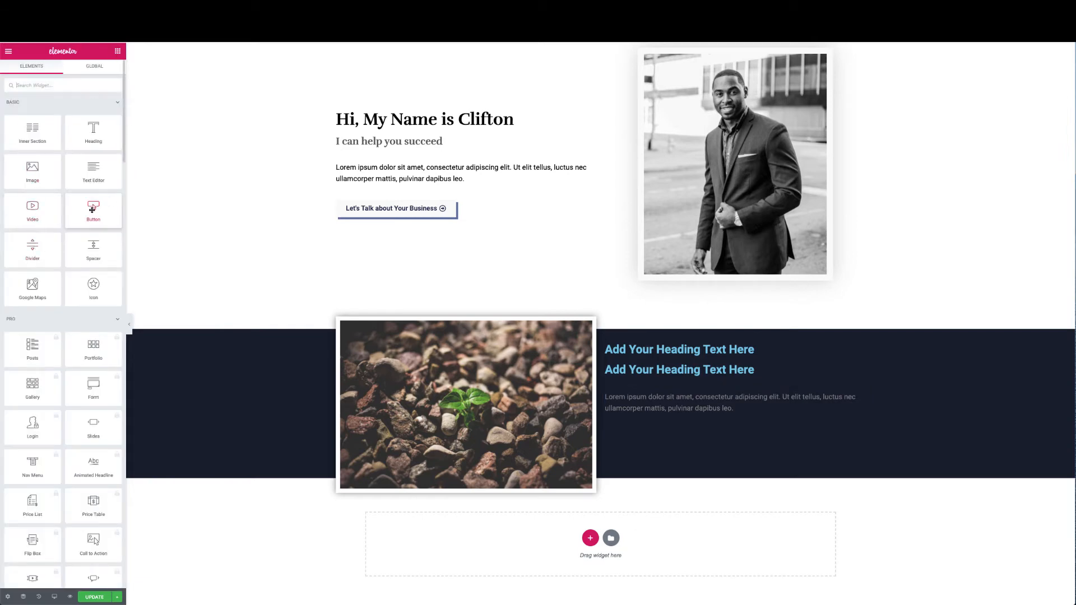
left_click_drag(93, 210, 676, 428)
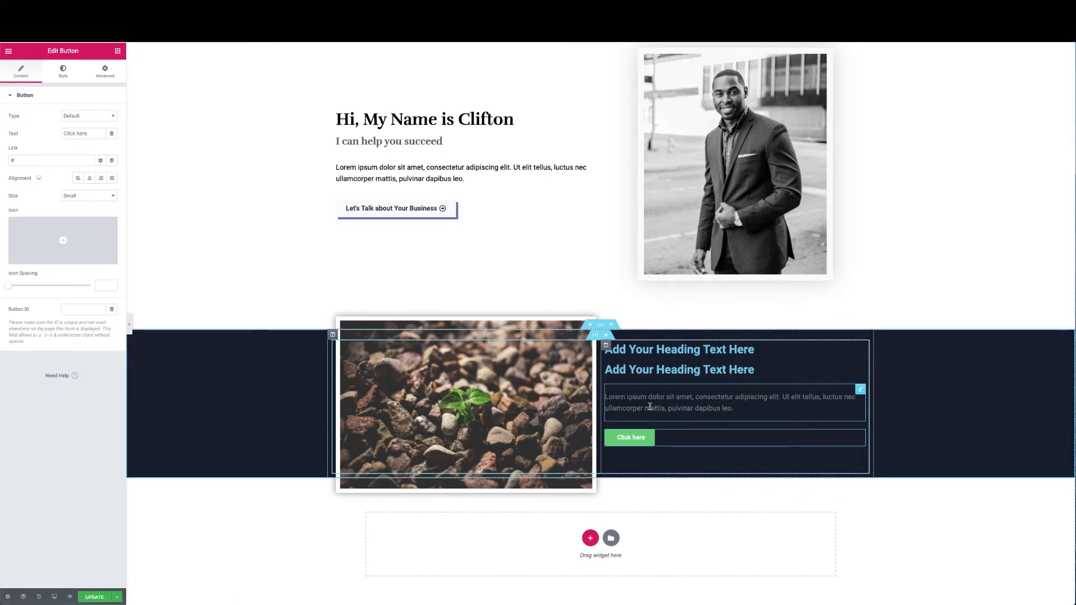
scroll(645, 404, "up", 3)
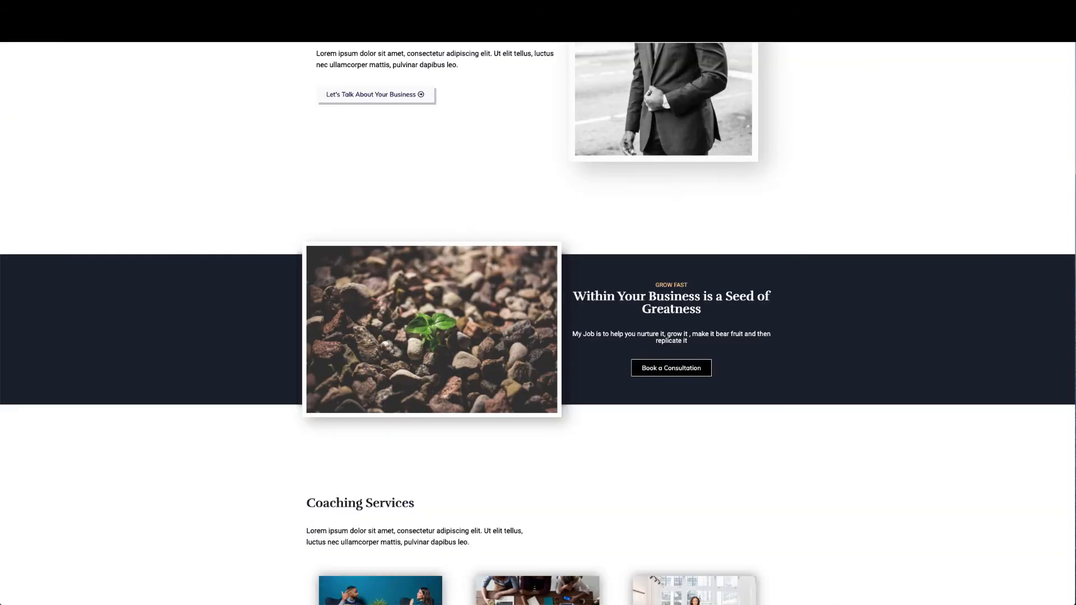
scroll(454, 145, "up", 4)
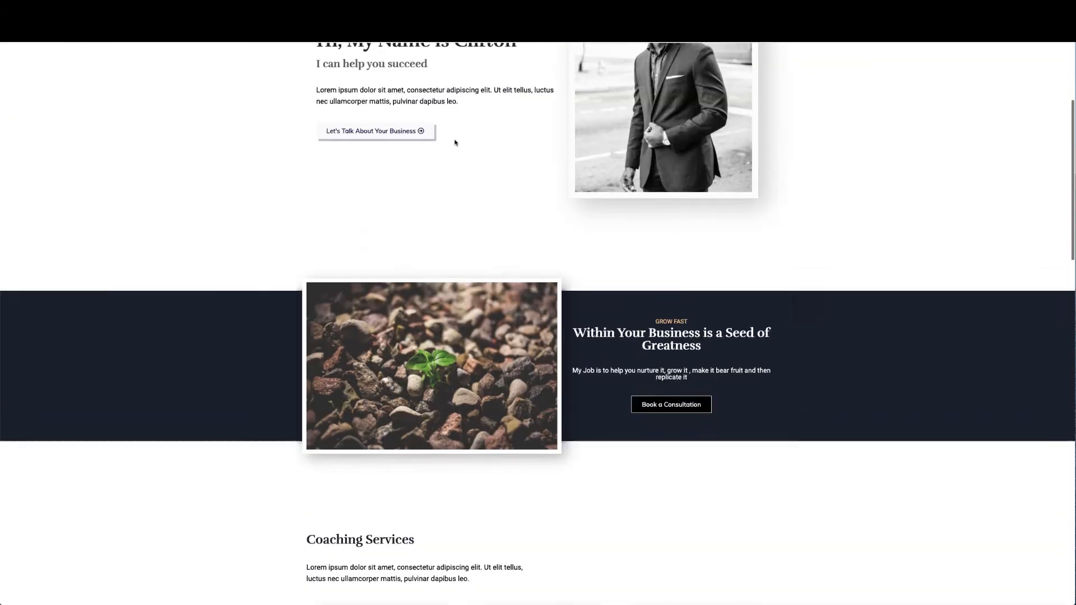
scroll(455, 147, "down", 1)
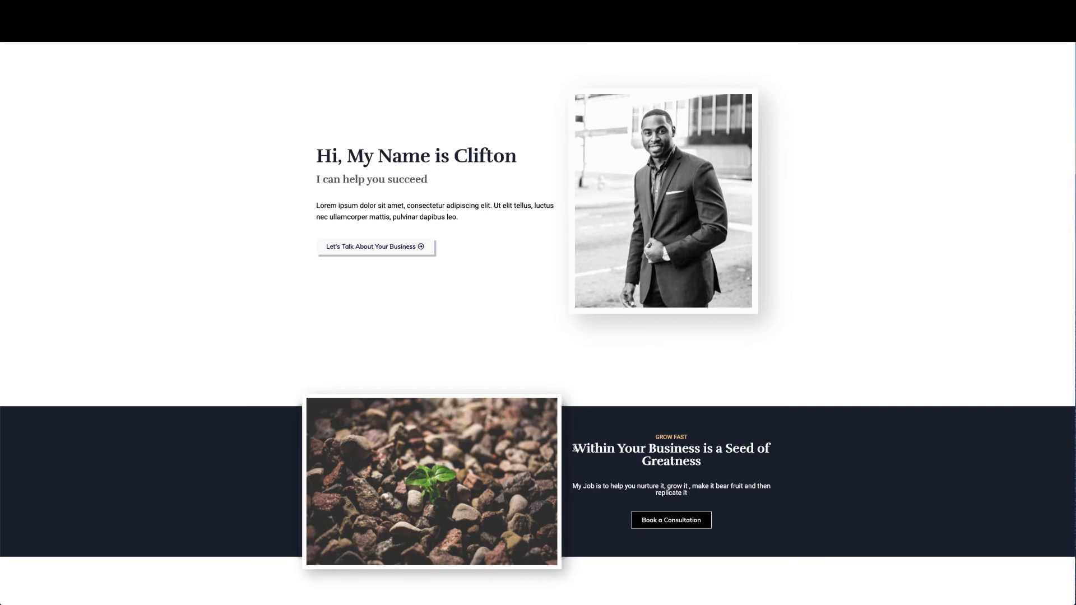
left_click_drag(574, 448, 707, 464)
key("super+c")
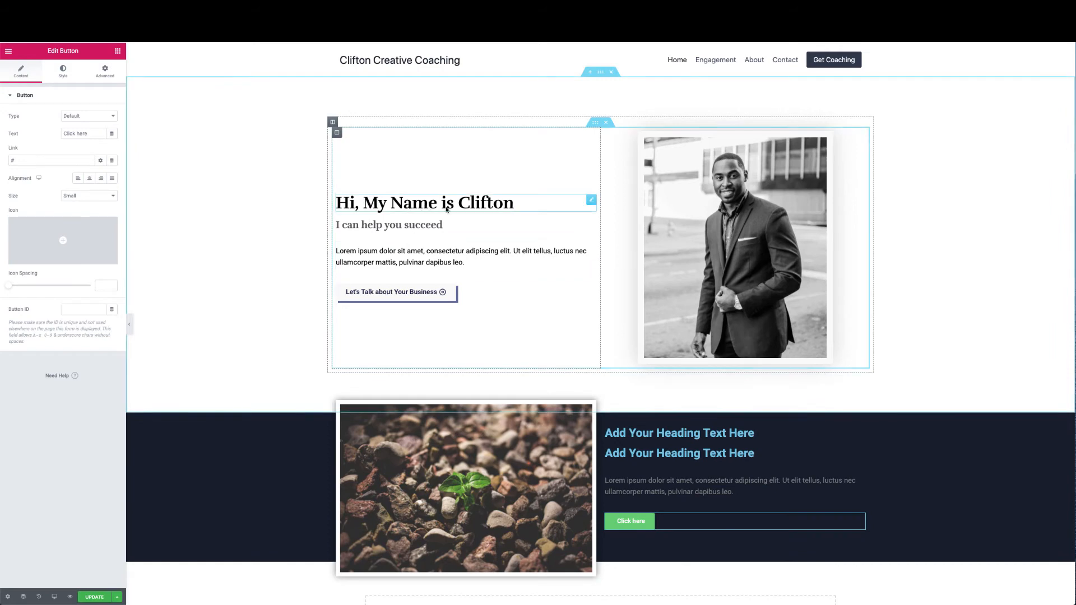
Paste 'Within Your Business is a Seed of Greatness' into the second heading and centre it
left_click(835, 458)
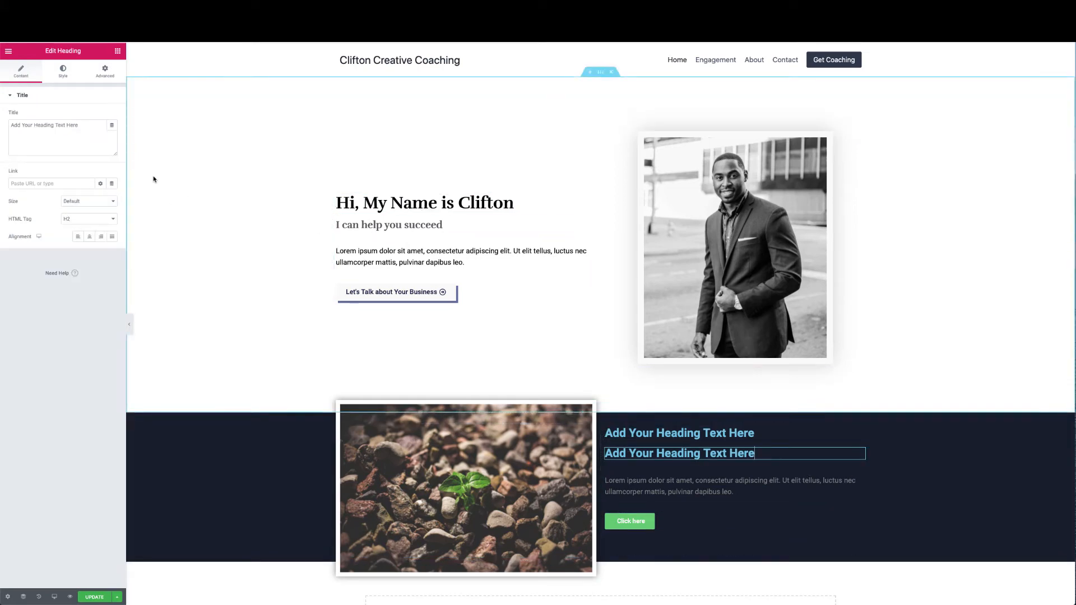
left_click_drag(88, 128, 82, 106)
key("super+v")
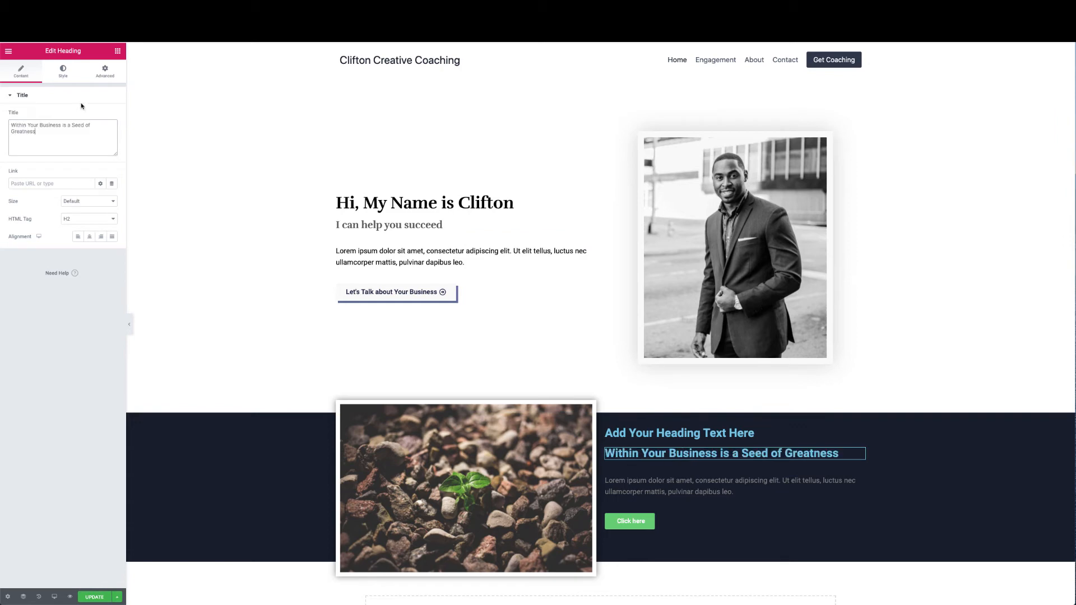
key("super+space")
key("Escape")
left_click(91, 237)
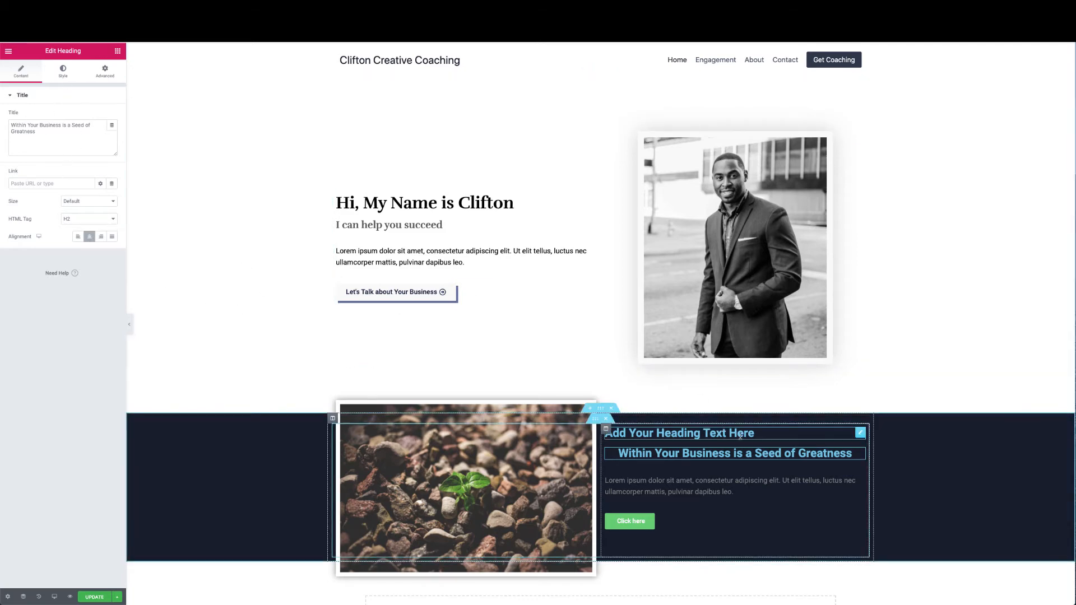
Retitle the first heading 'GROW FAST' and centre it
left_click(860, 433)
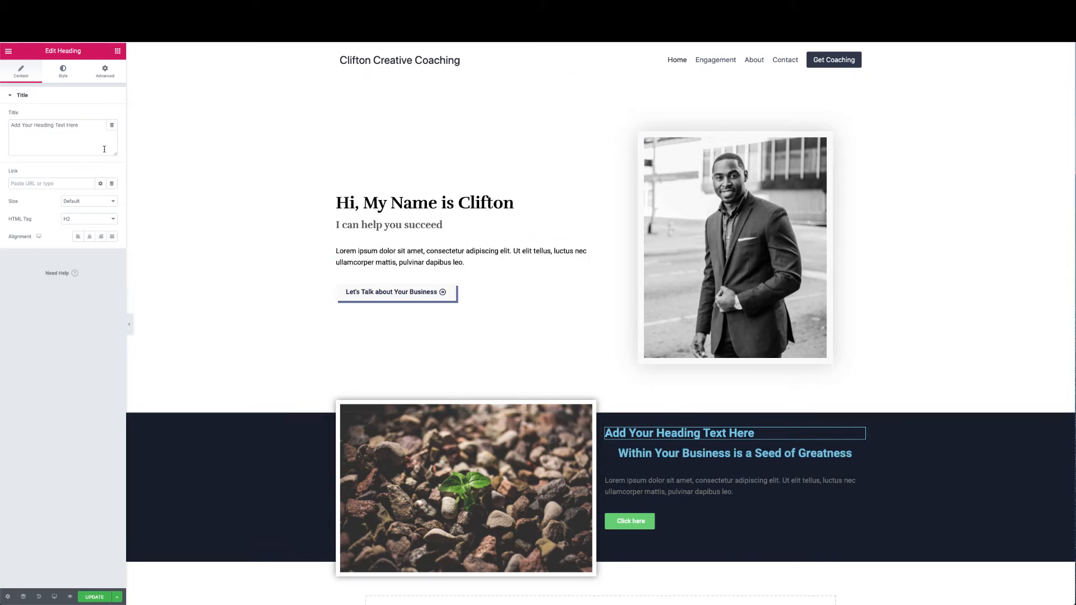
left_click_drag(104, 149, 94, 118)
type("GROW FAST")
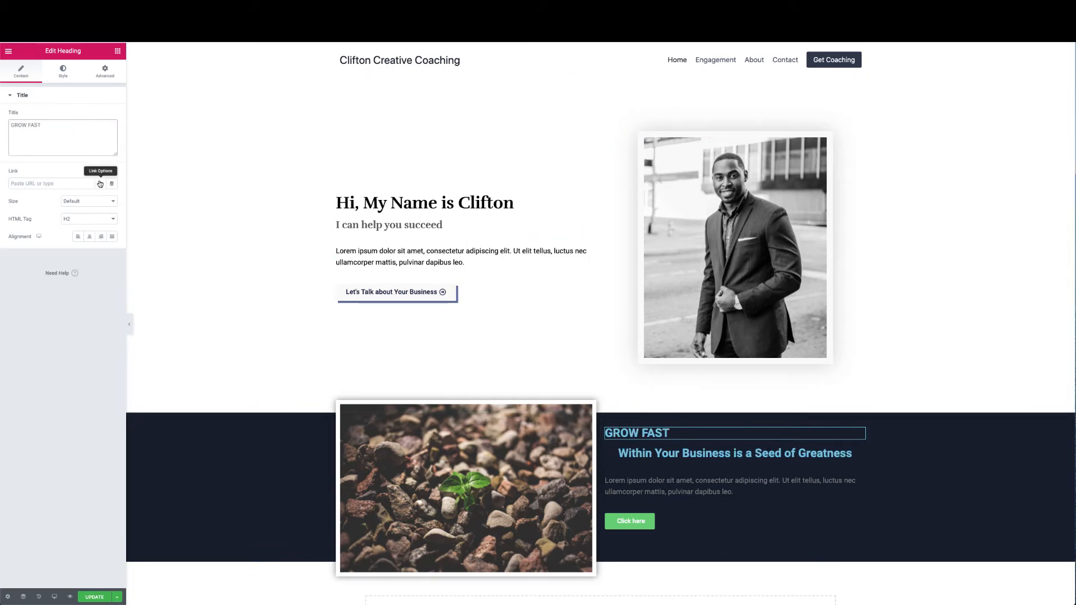
left_click(89, 236)
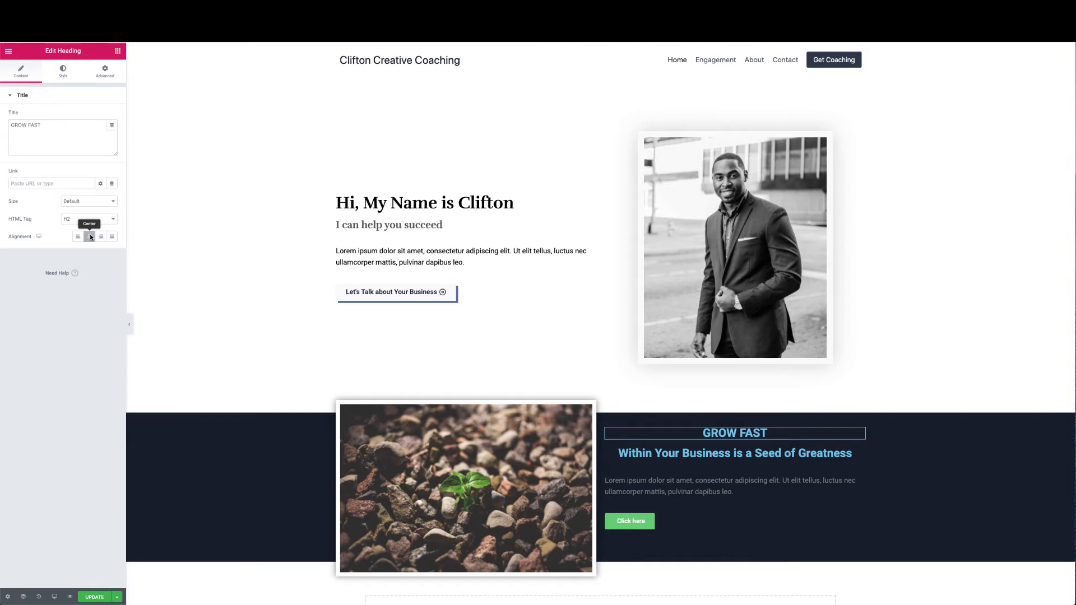
Colour the GROW FAST heading light orange and shrink its typography size to a small value
left_click(63, 71)
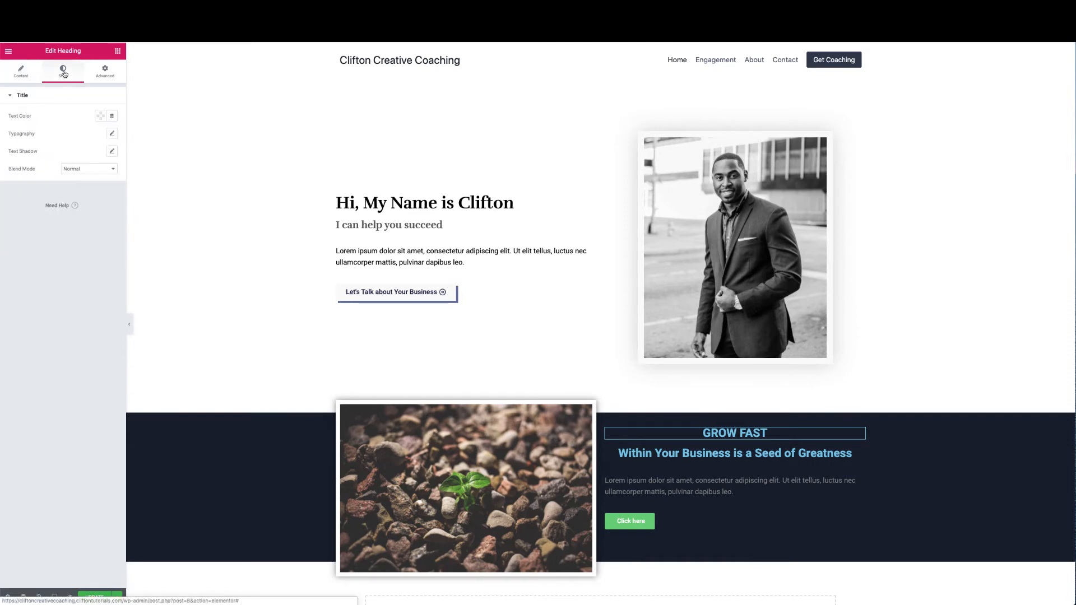
left_click(101, 115)
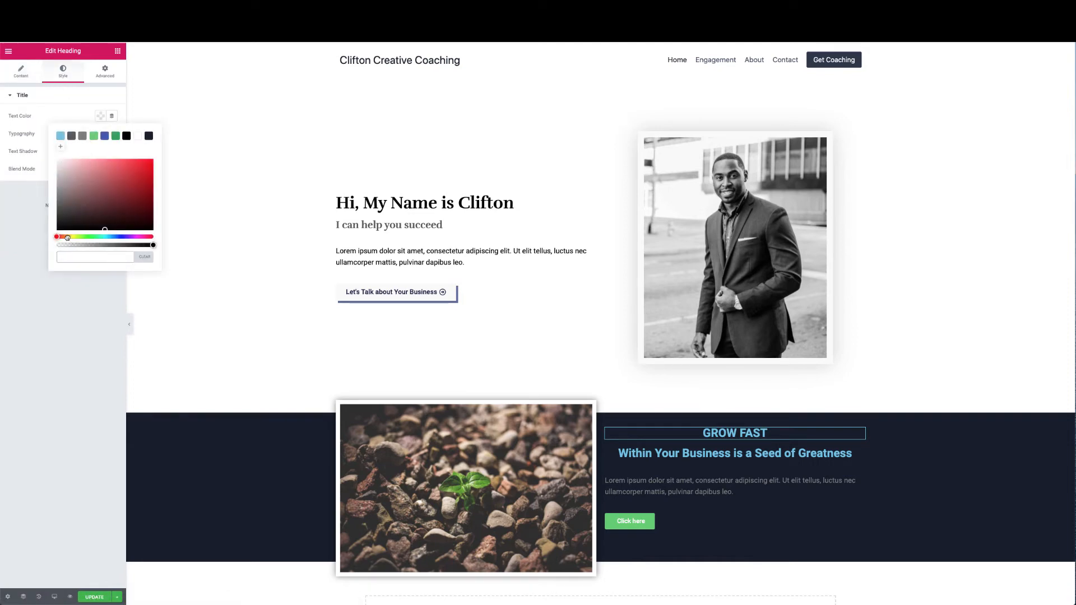
left_click(68, 237)
mouse_move(99, 175)
left_mouse_down()
mouse_move(100, 160)
mouse_move(116, 167)
left_mouse_up()
left_click(77, 113)
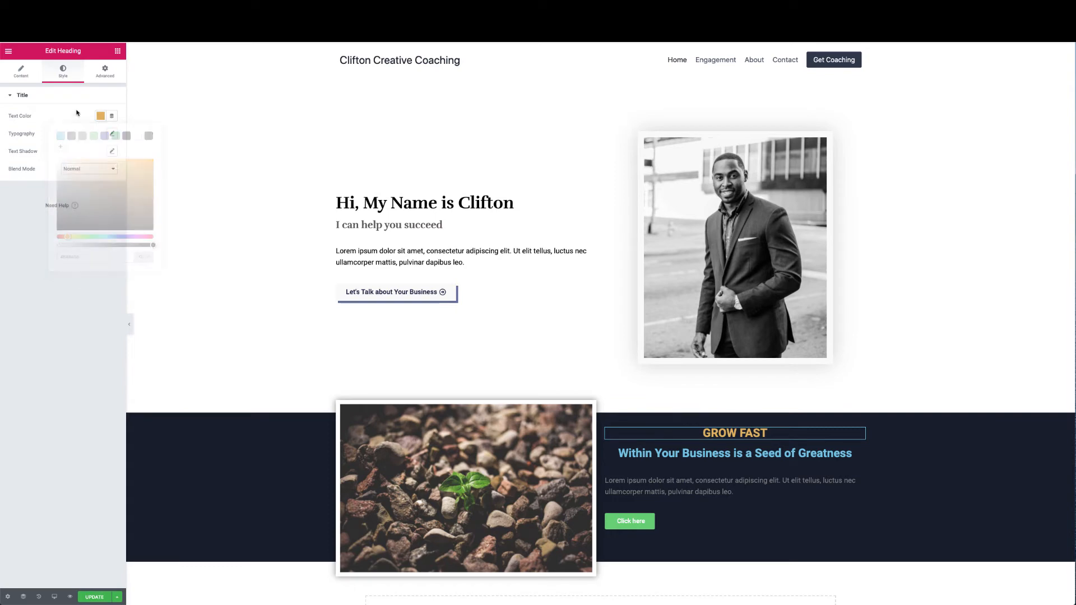
left_click(112, 134)
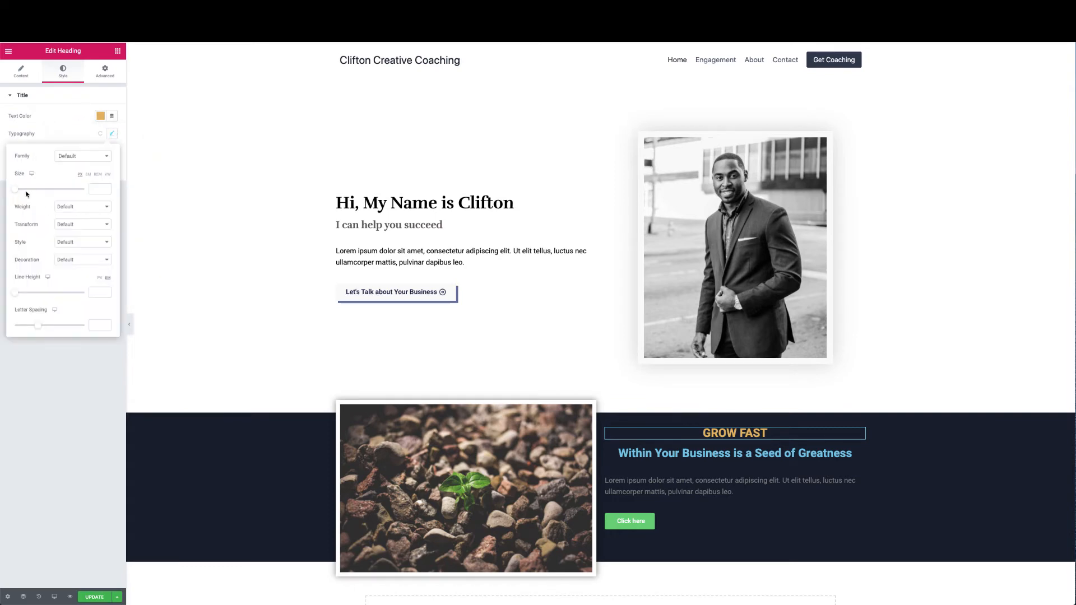
left_click_drag(16, 189, 22, 191)
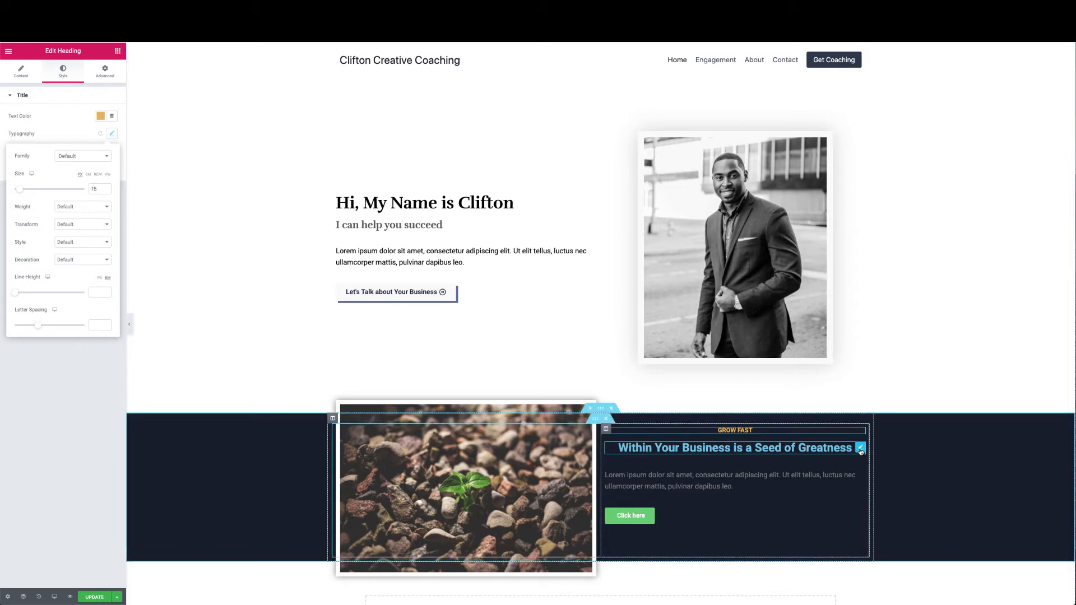
Select the Seed of Greatness heading and bring up its Style typography settings
left_click(784, 446)
left_click(63, 71)
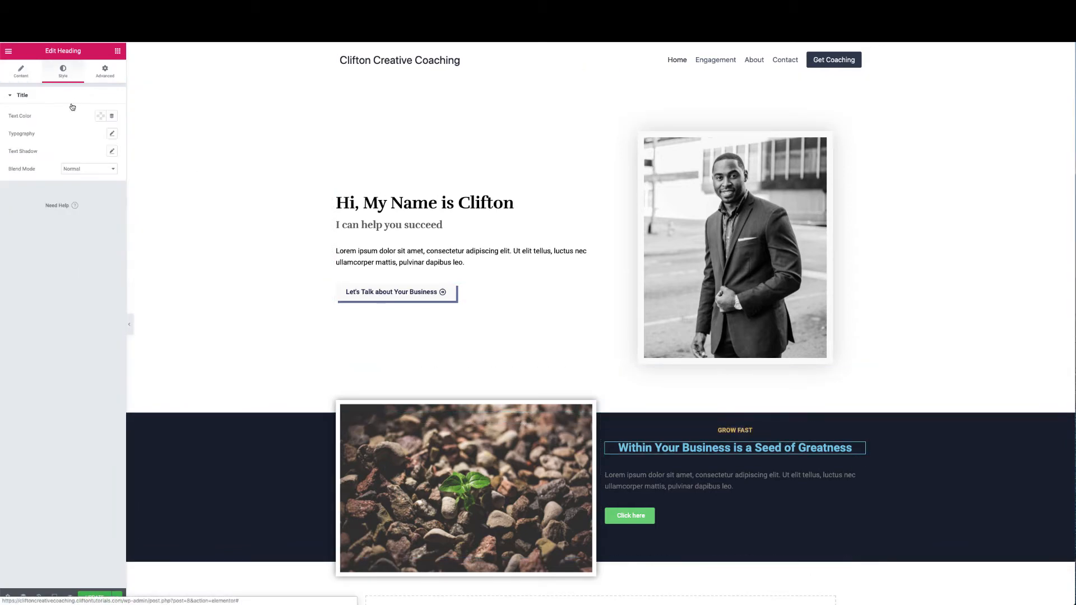
left_click(113, 134)
Make the Seed of Greatness heading text white
left_click(113, 134)
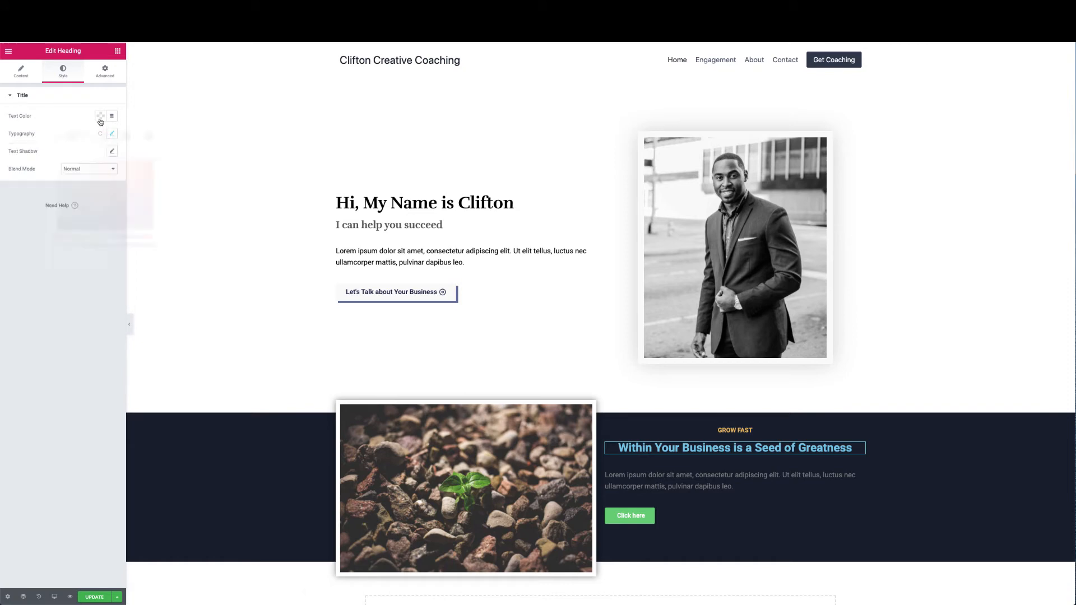
left_click(100, 116)
left_click(138, 136)
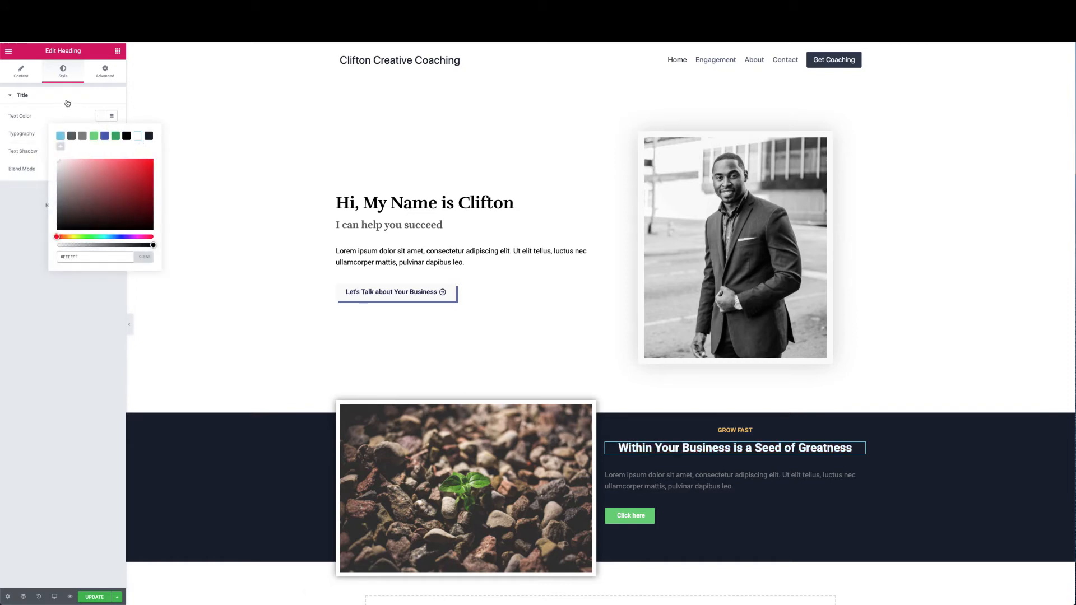
left_click(67, 102)
Set the heading font to Rufina and enlarge it so it wraps onto two lines
left_click(81, 94)
left_click(112, 133)
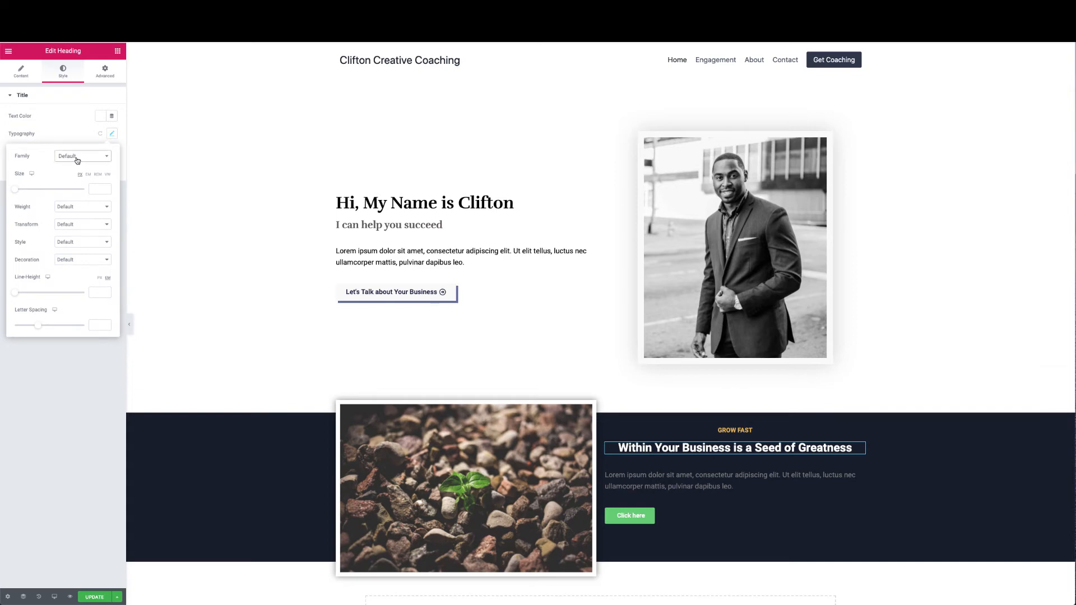
left_click(98, 161)
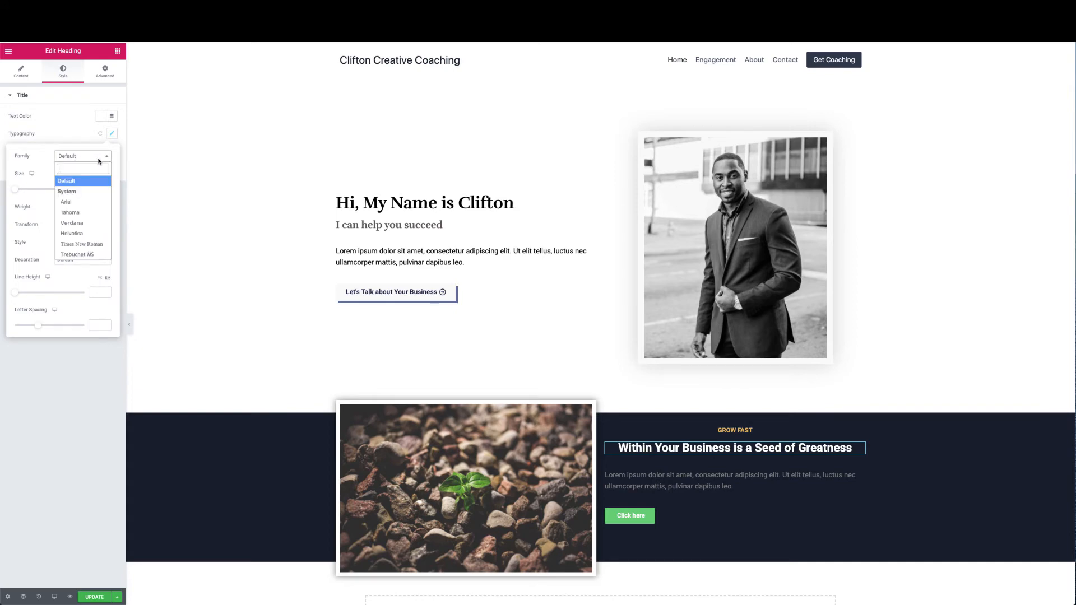
type("Rufina")
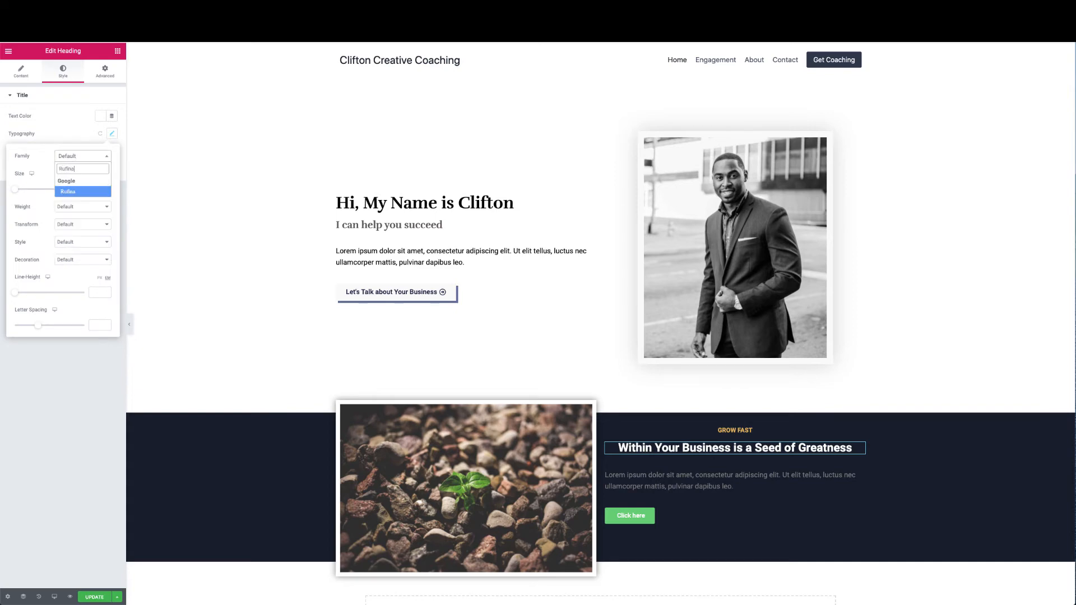
left_click(88, 192)
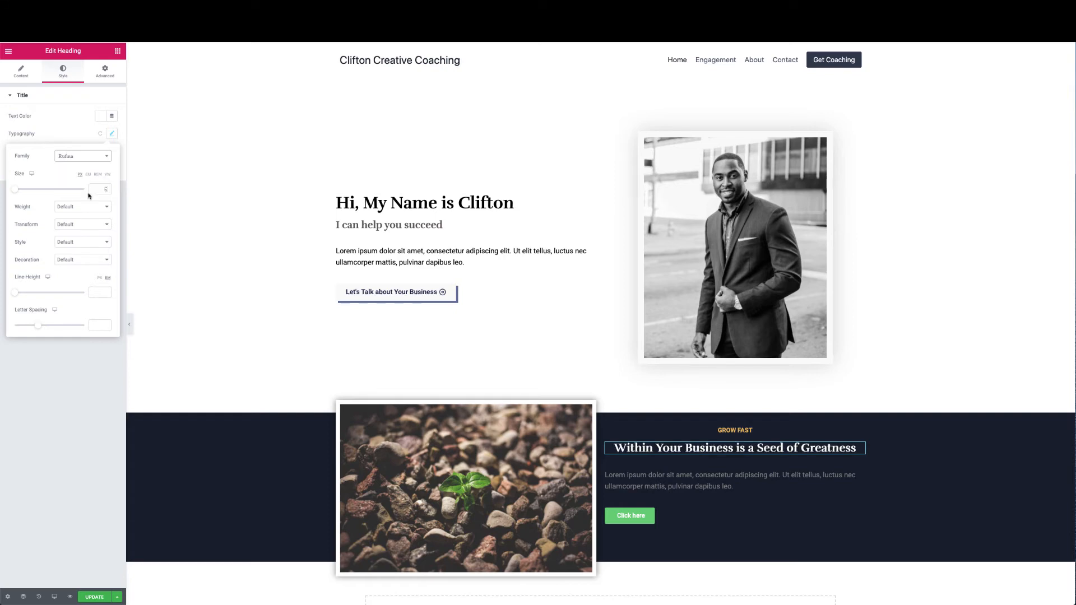
left_click_drag(19, 189, 28, 194)
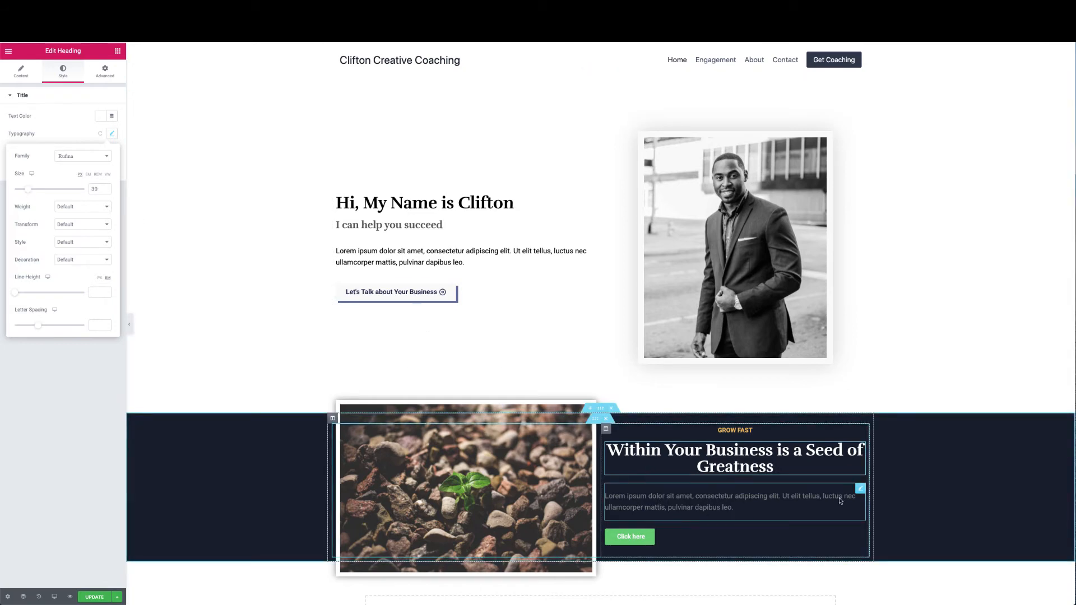
left_click(860, 488)
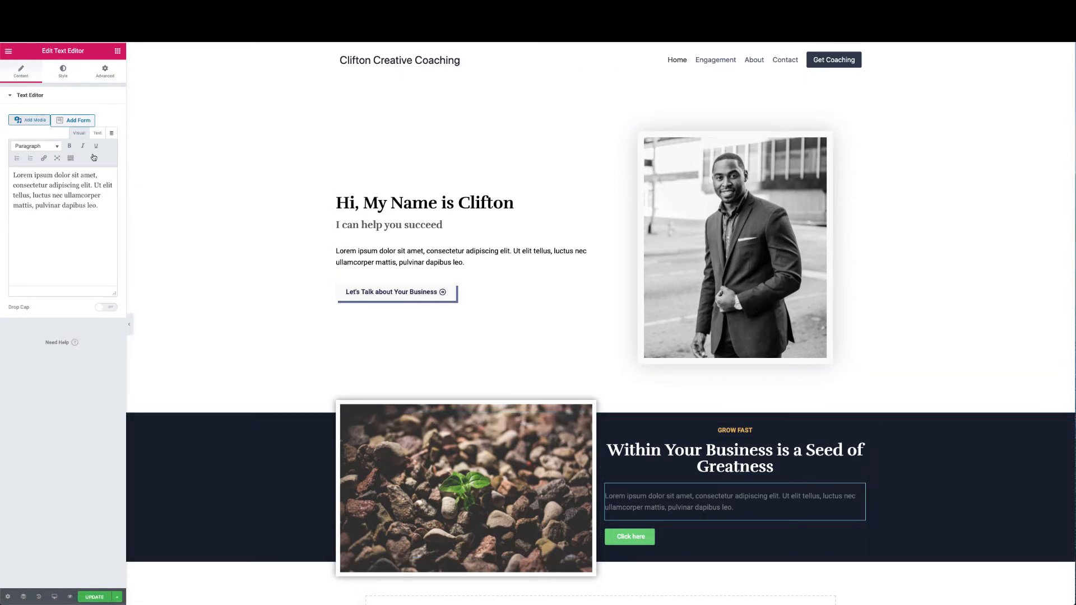
Make the navy section's paragraph text white and centred
left_click(65, 76)
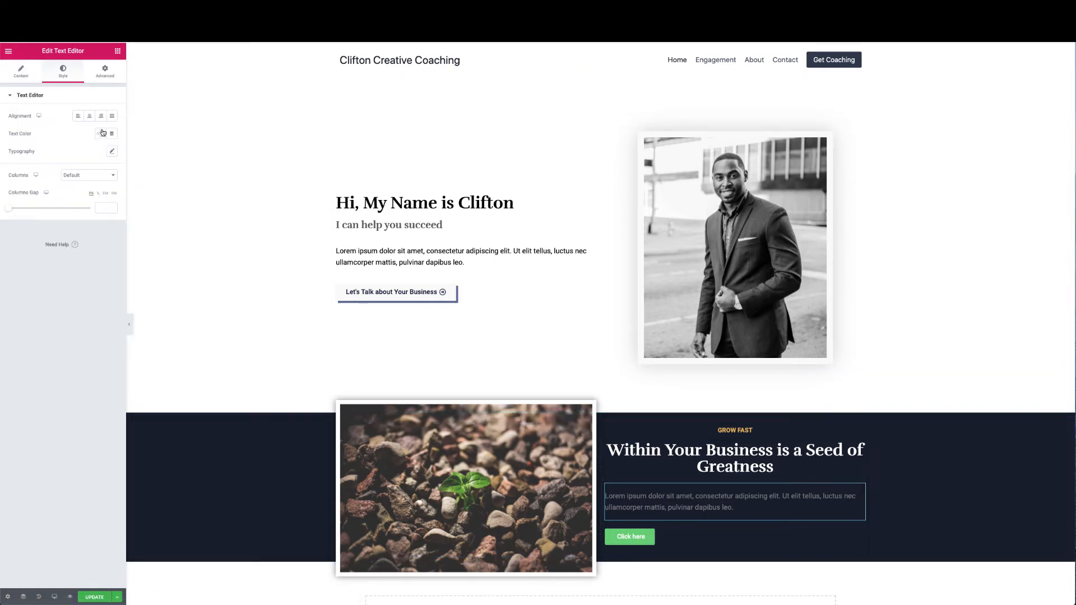
left_click(102, 133)
left_click(137, 153)
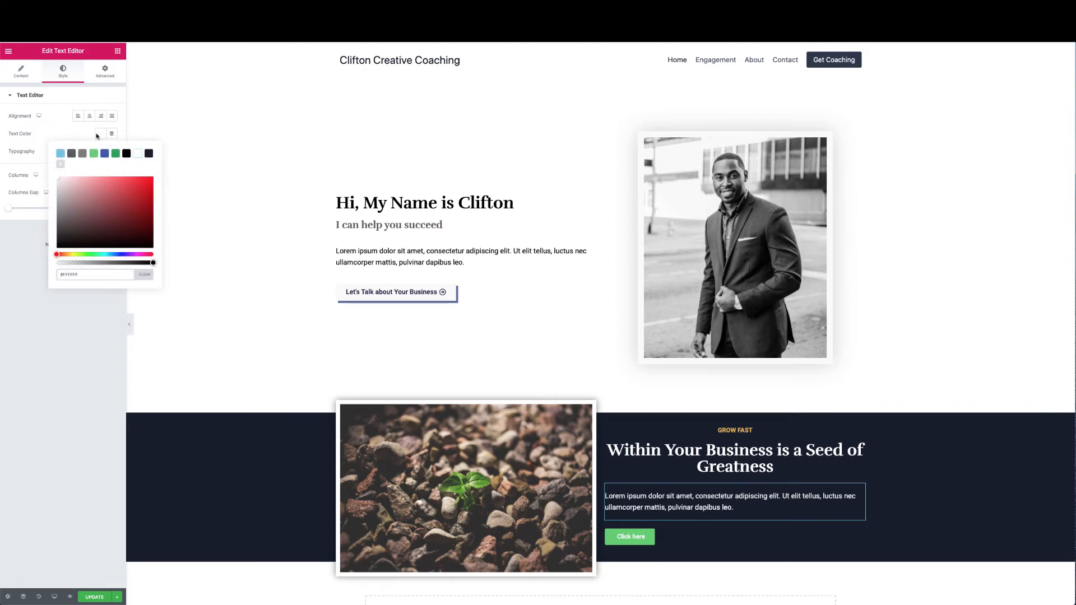
left_click(90, 116)
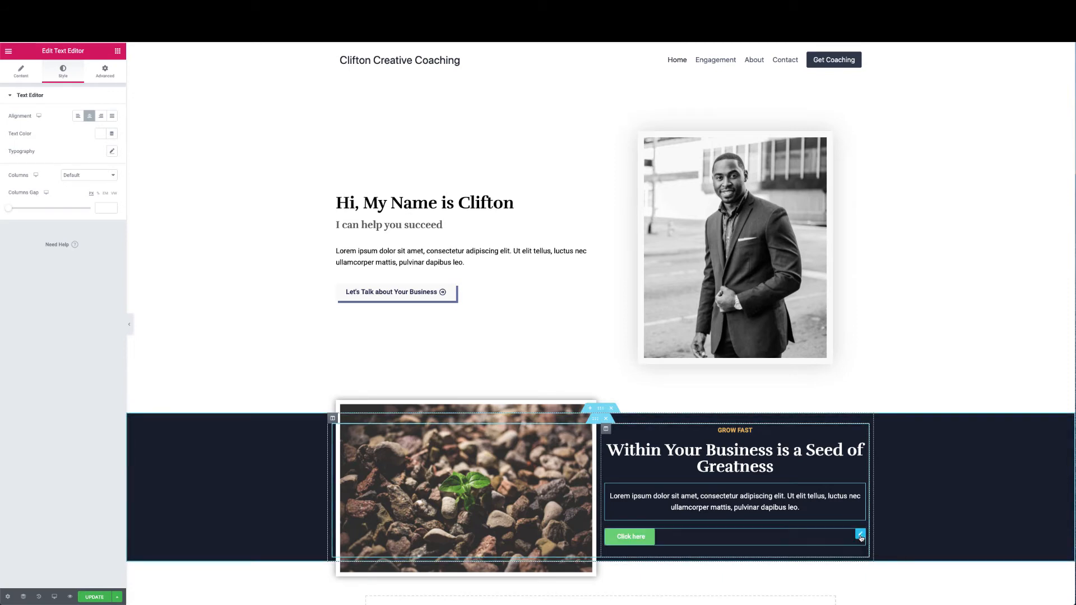
left_click(31, 73)
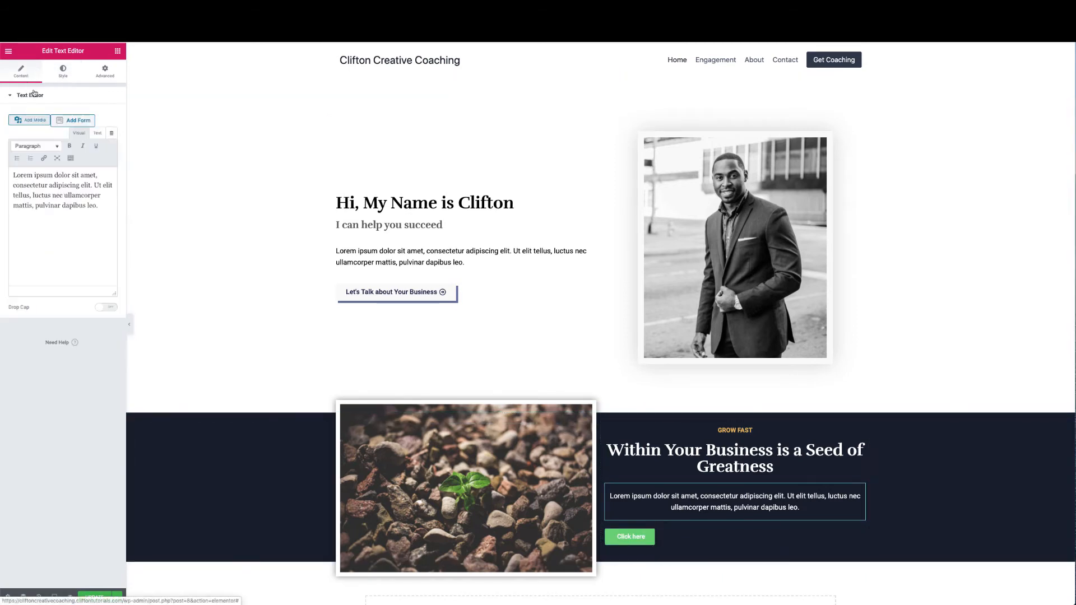
Relabel the Click here button 'Book a Consultation' and centre it
left_click(647, 544)
left_click_drag(94, 134, 40, 120)
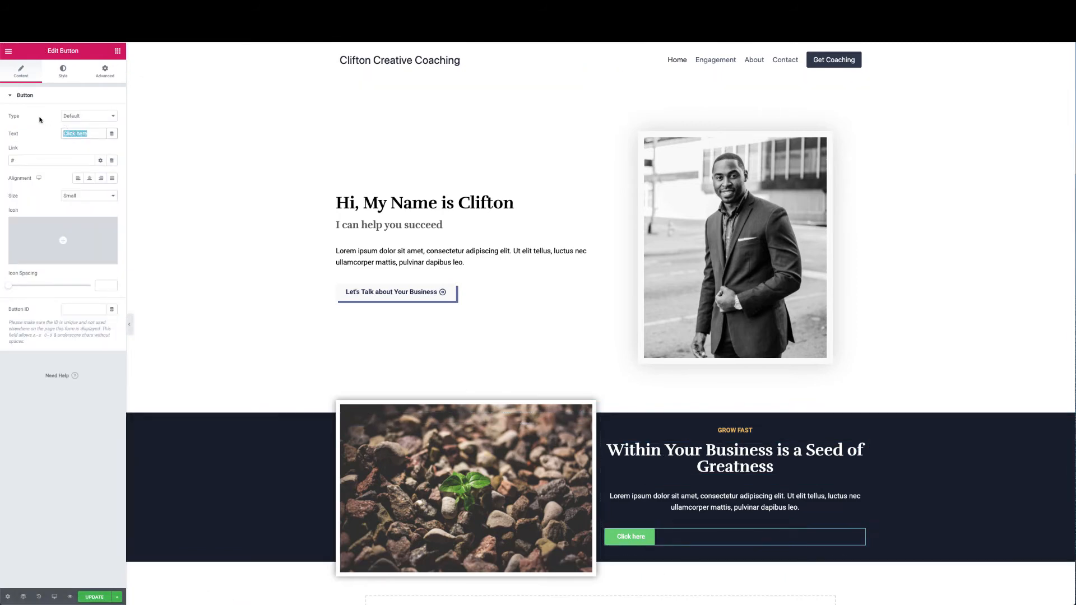
type("Book ")
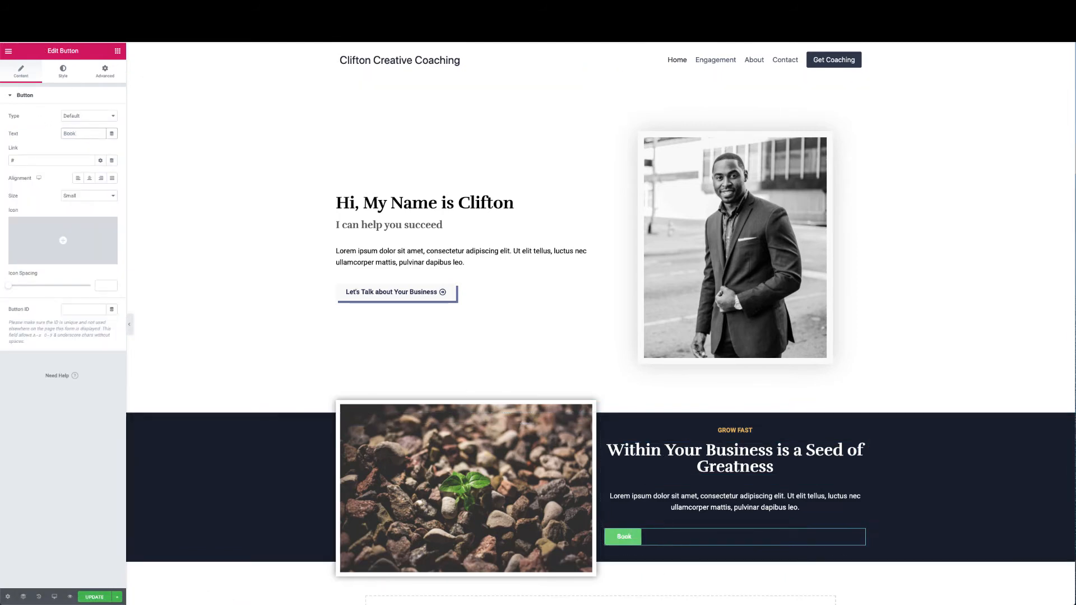
type("a Consultation")
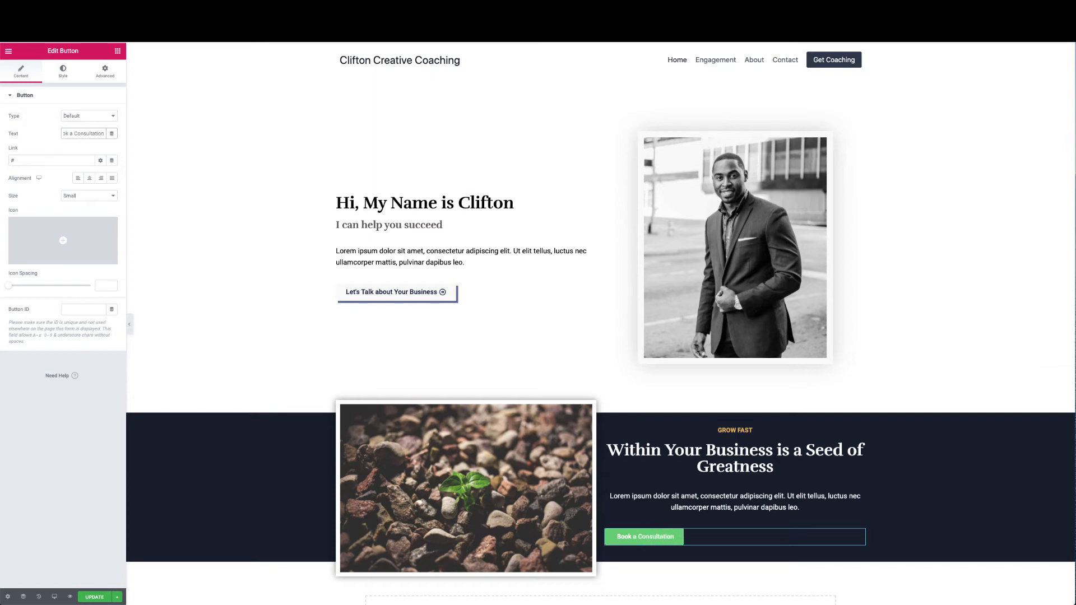
left_click(89, 177)
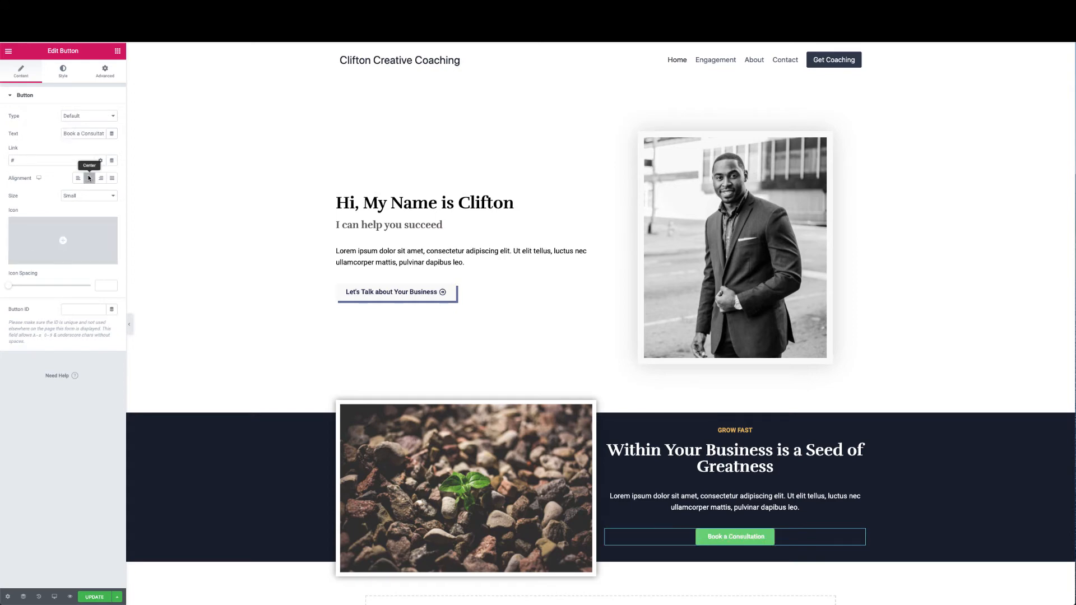
mouse_move(51, 265)
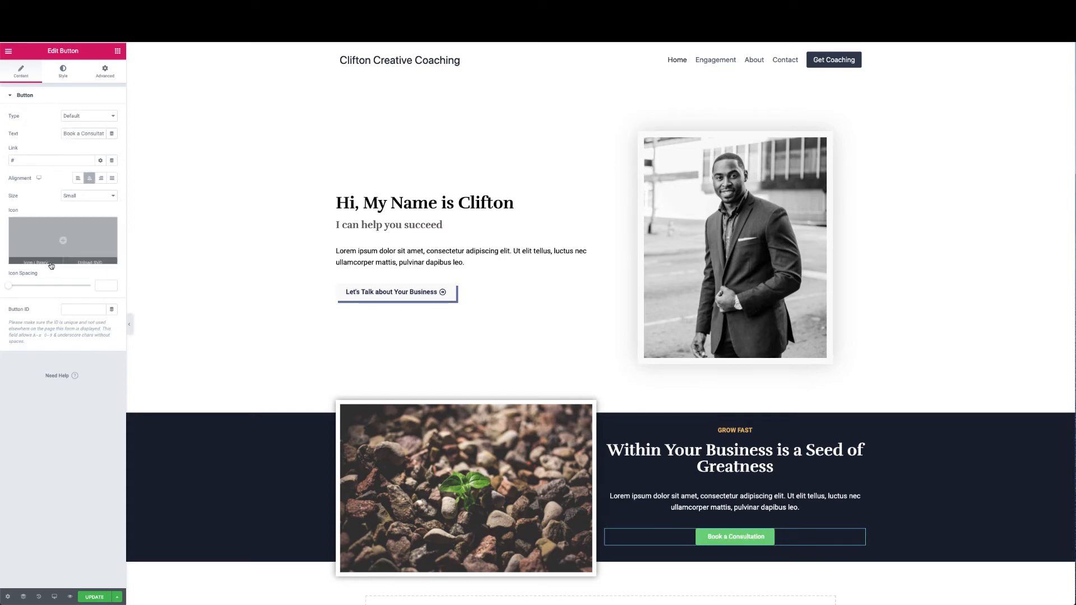
left_click(63, 72)
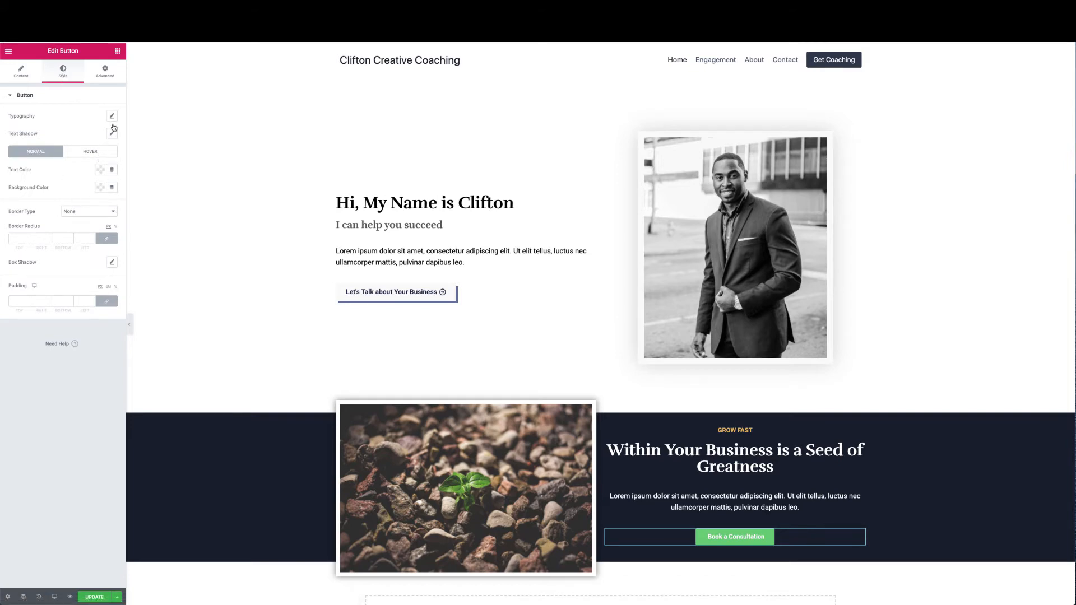
Give the button a black background and a solid 1px white border
left_click(100, 188)
left_click(128, 208)
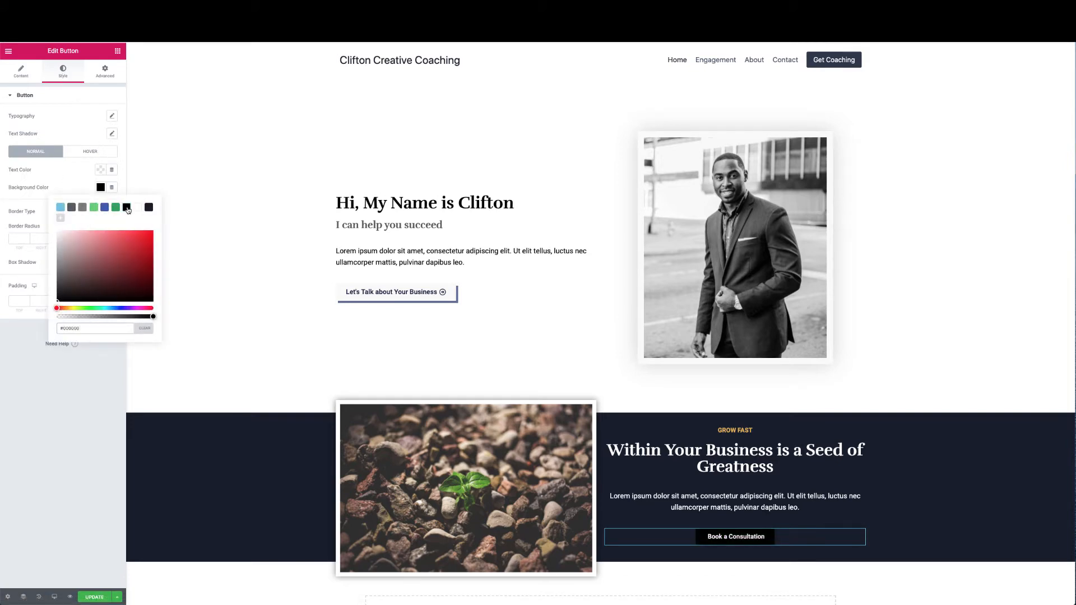
left_click(59, 173)
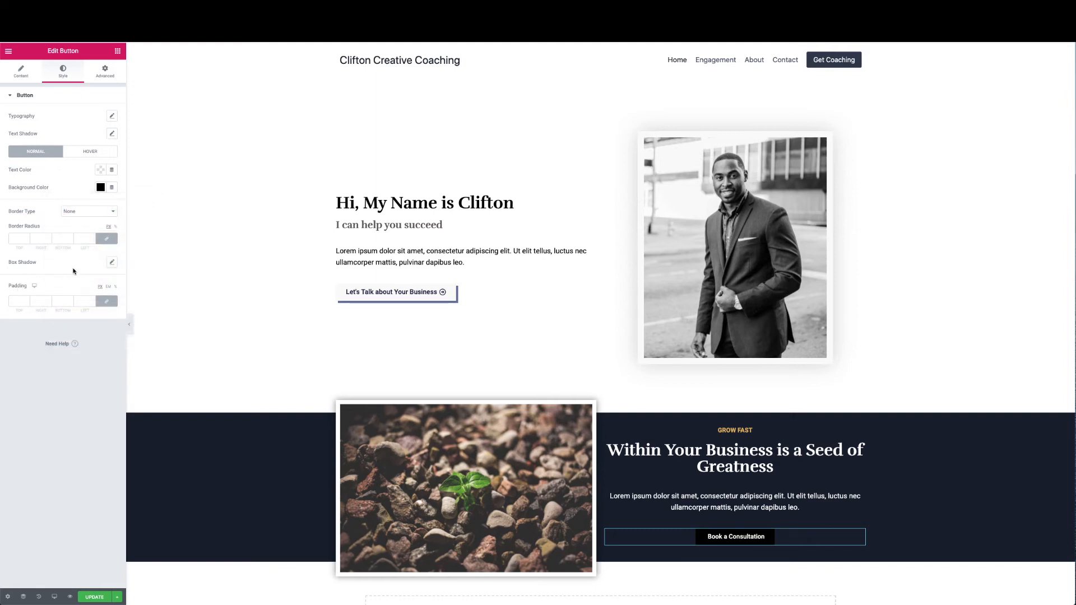
left_click(22, 238)
left_click(107, 210)
left_click(84, 219)
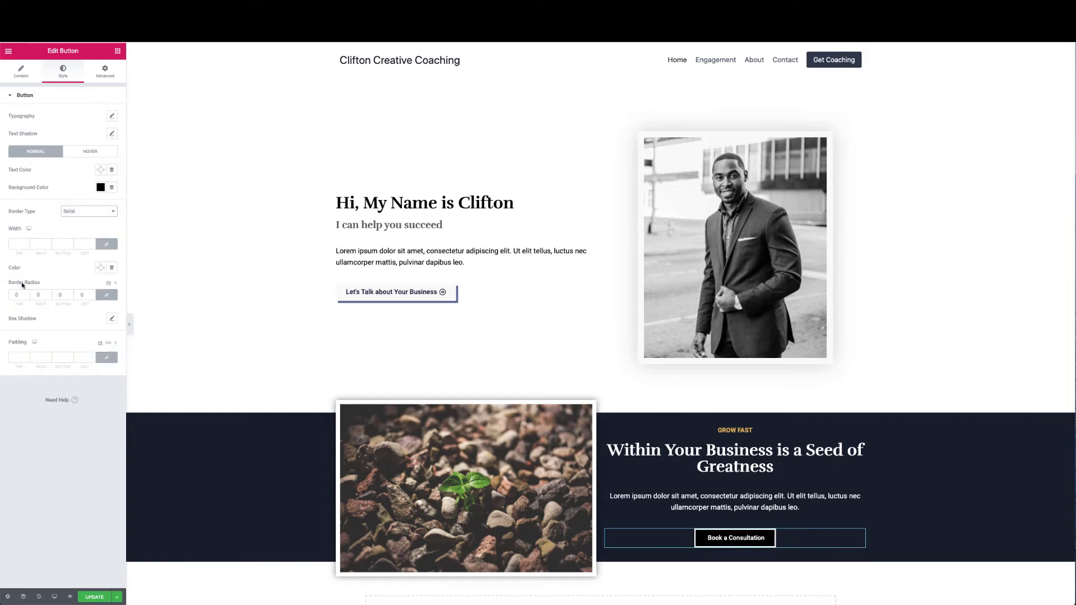
left_click(21, 243)
type("1")
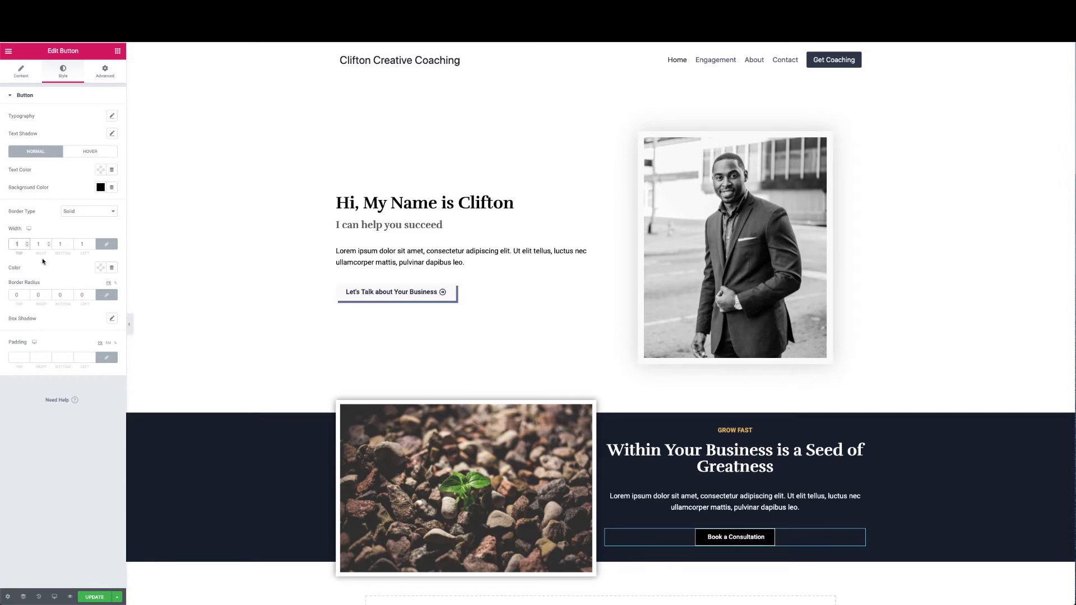
left_click(101, 267)
left_click(138, 288)
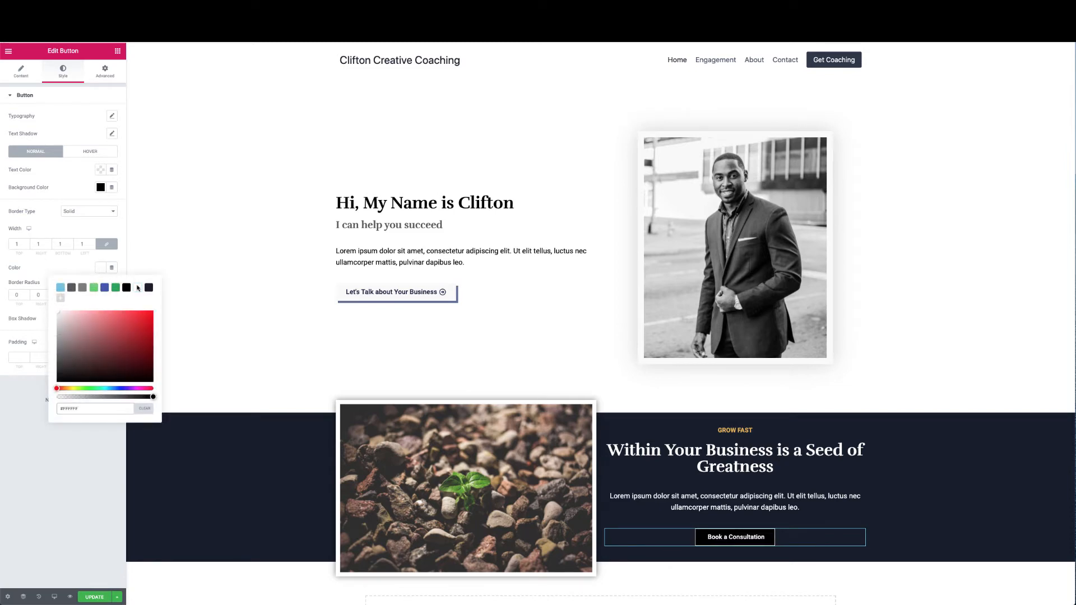
left_click(114, 120)
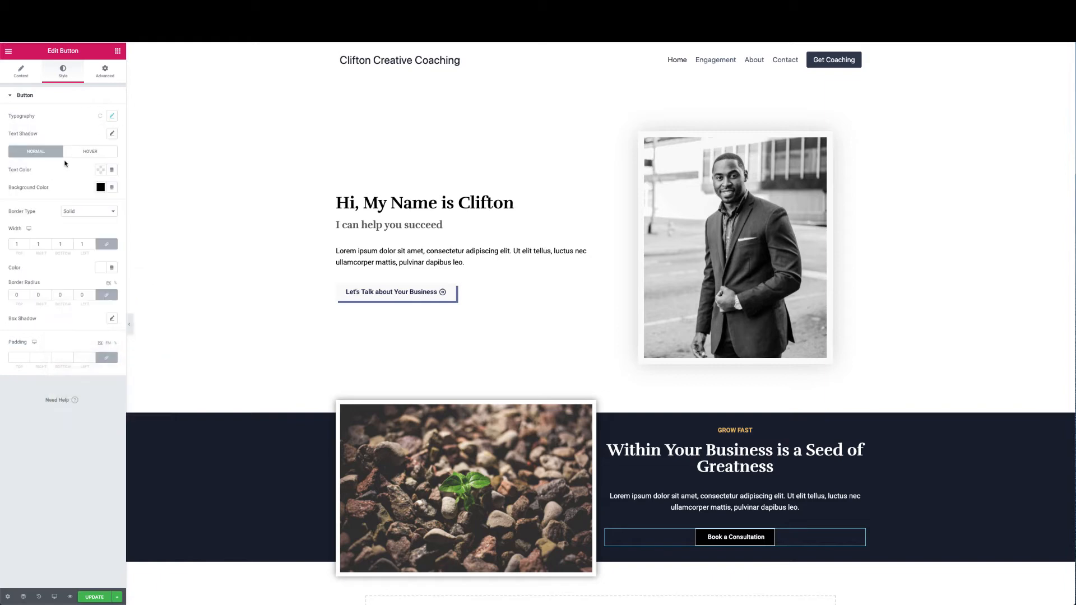
Set the button text size to 16 and switch to a full page preview
left_click(111, 119)
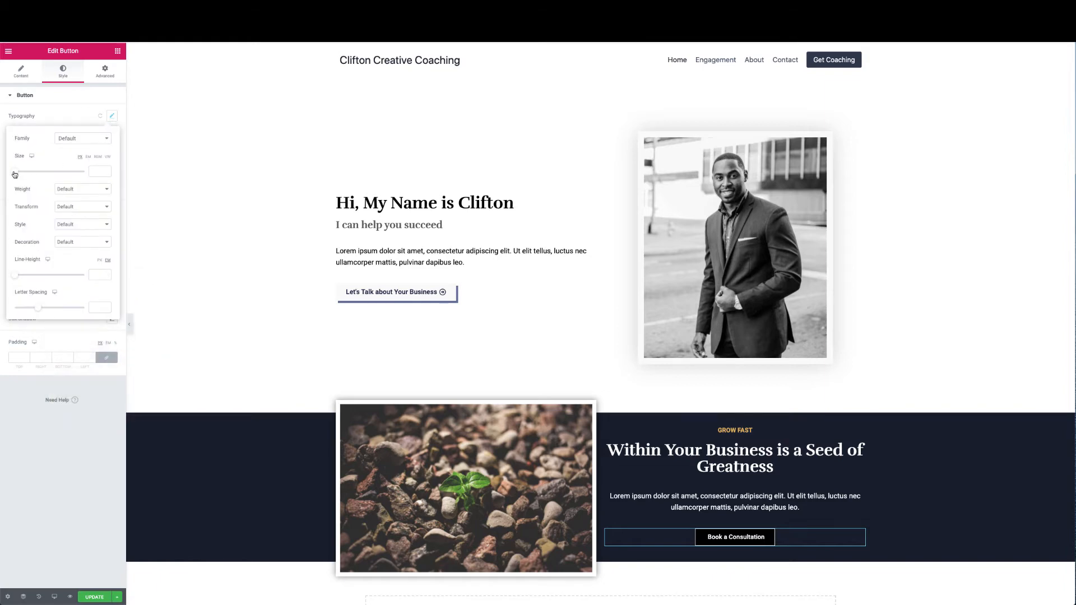
mouse_move(14, 174)
left_mouse_down()
mouse_move(35, 174)
mouse_move(19, 173)
left_mouse_up()
left_click(98, 173)
key("BackSpace")
type("6")
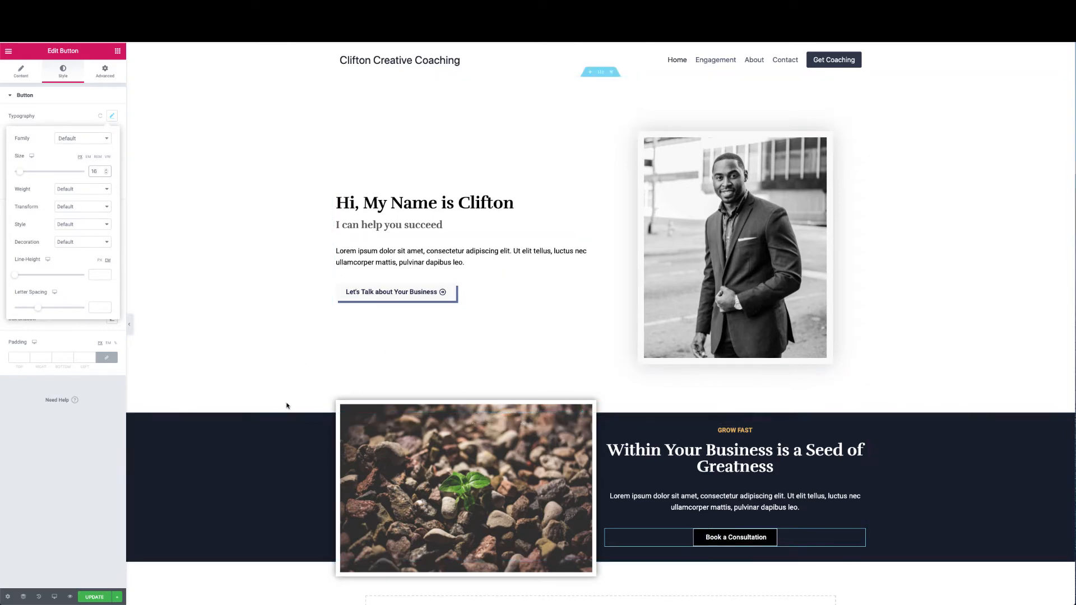
left_click(131, 323)
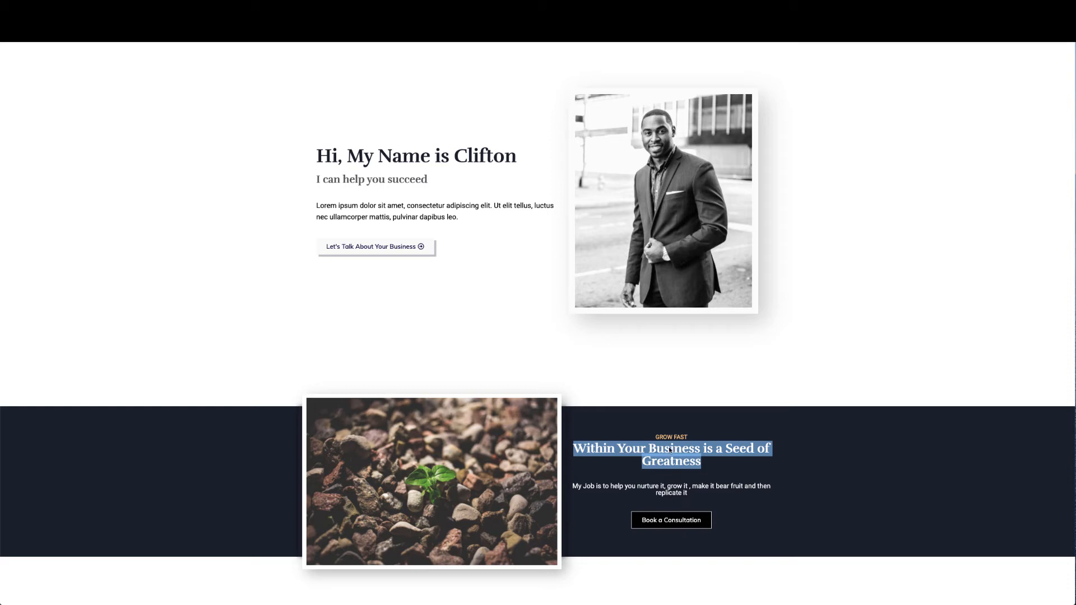
Deselect the text on the reference mock-up and reopen the Elementor panel
left_click(733, 474)
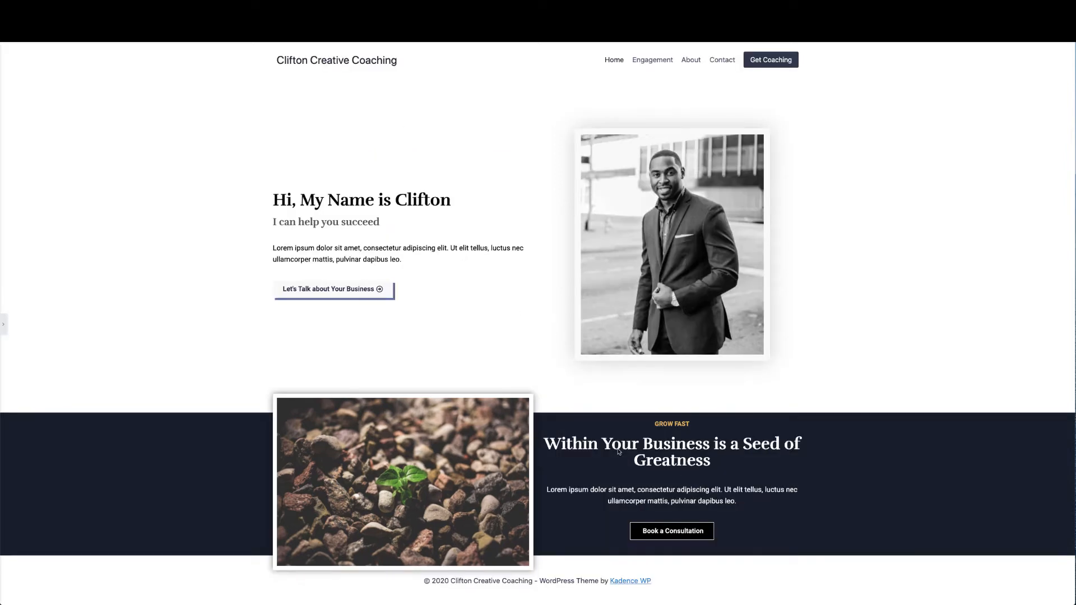
scroll(618, 451, "down", 1)
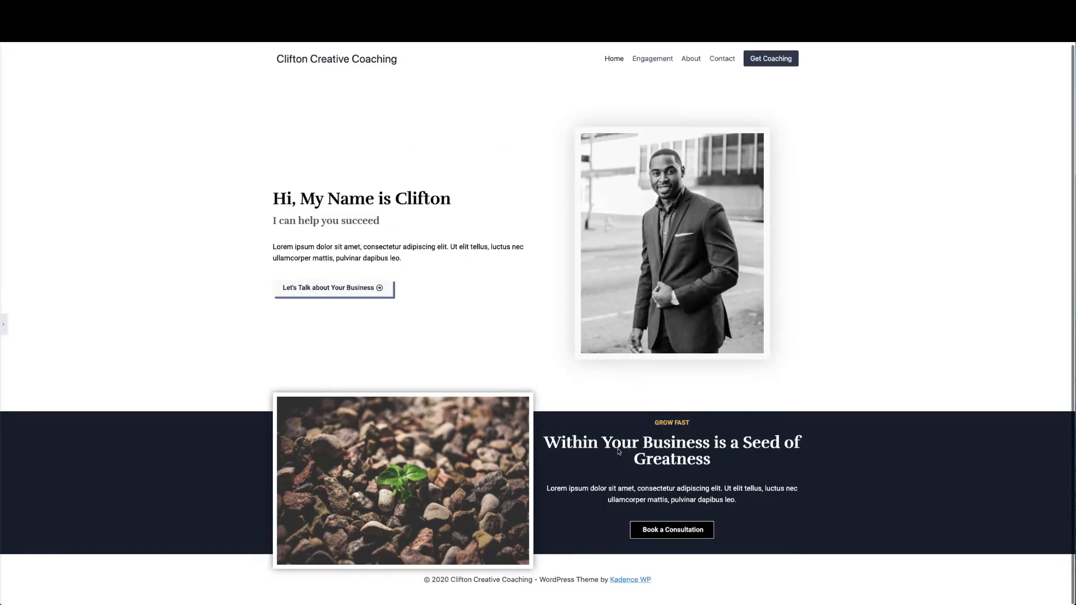
left_click(3, 328)
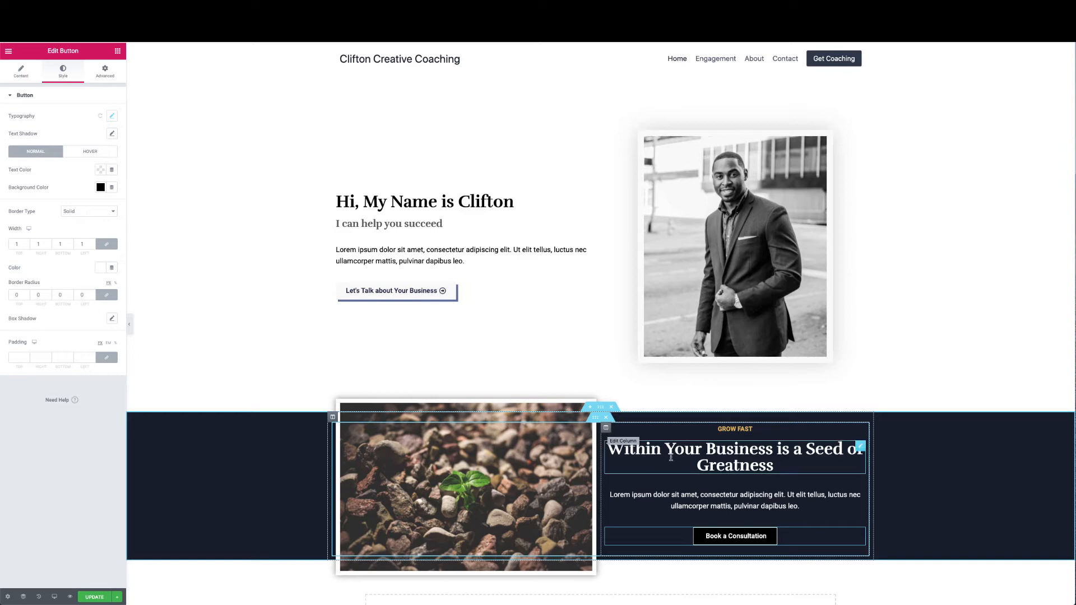
Enter 26 as the Seed of Greatness heading's typography size and nudge it up so it fits one line
left_click(860, 448)
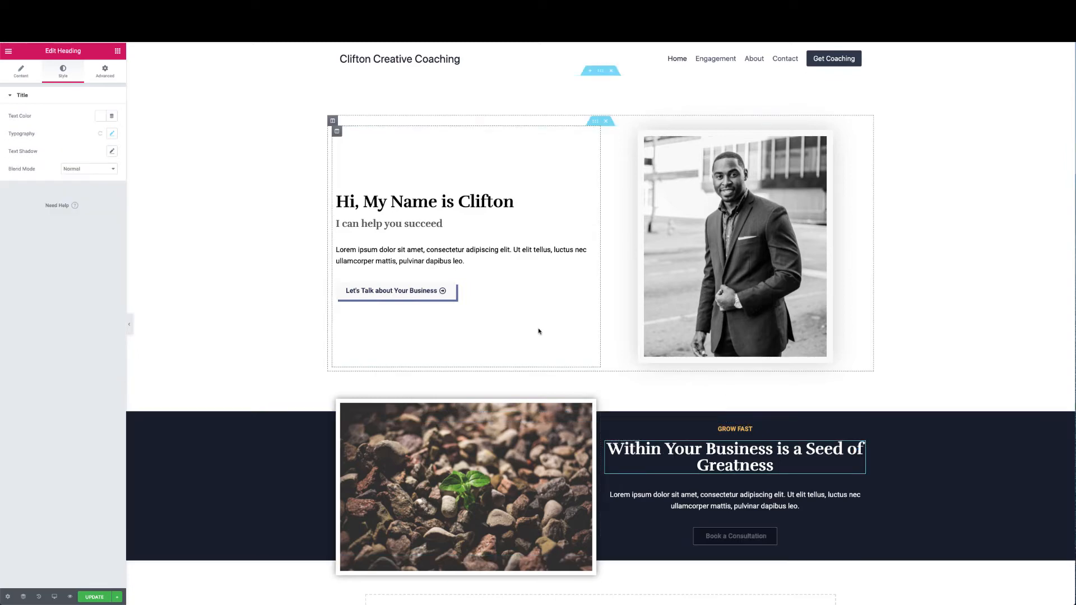
left_click(104, 71)
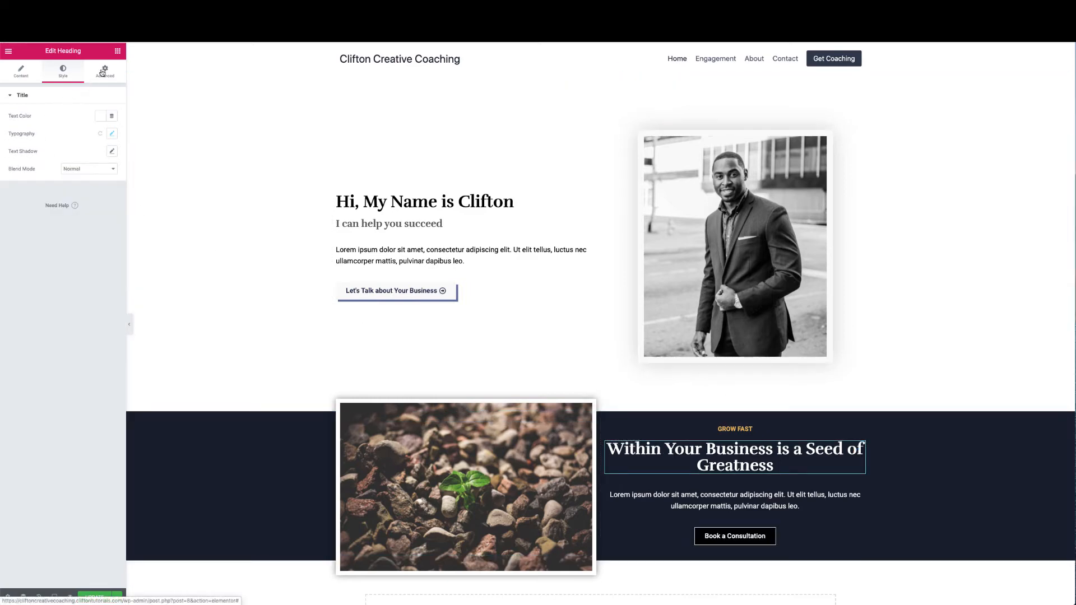
left_click(63, 72)
left_click(111, 133)
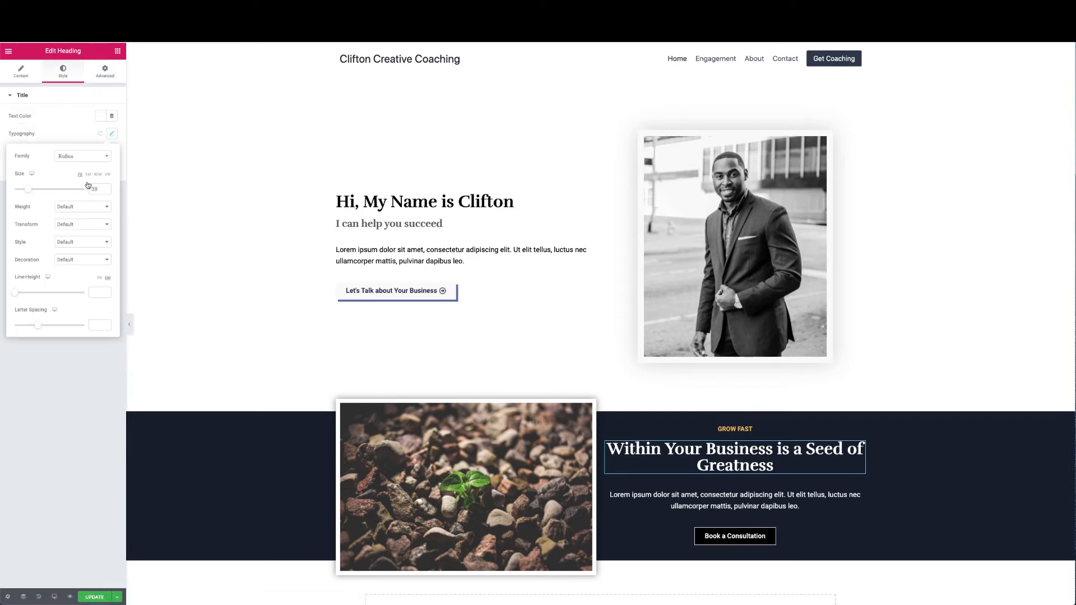
left_click_drag(101, 189, 86, 191)
type("26")
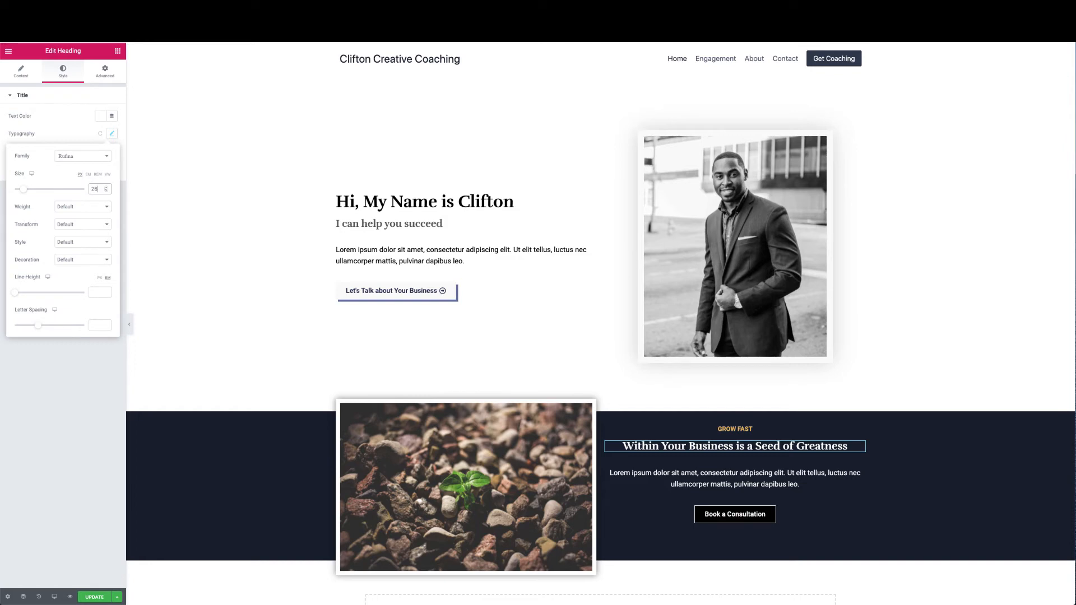
key("Up")
key("Up")
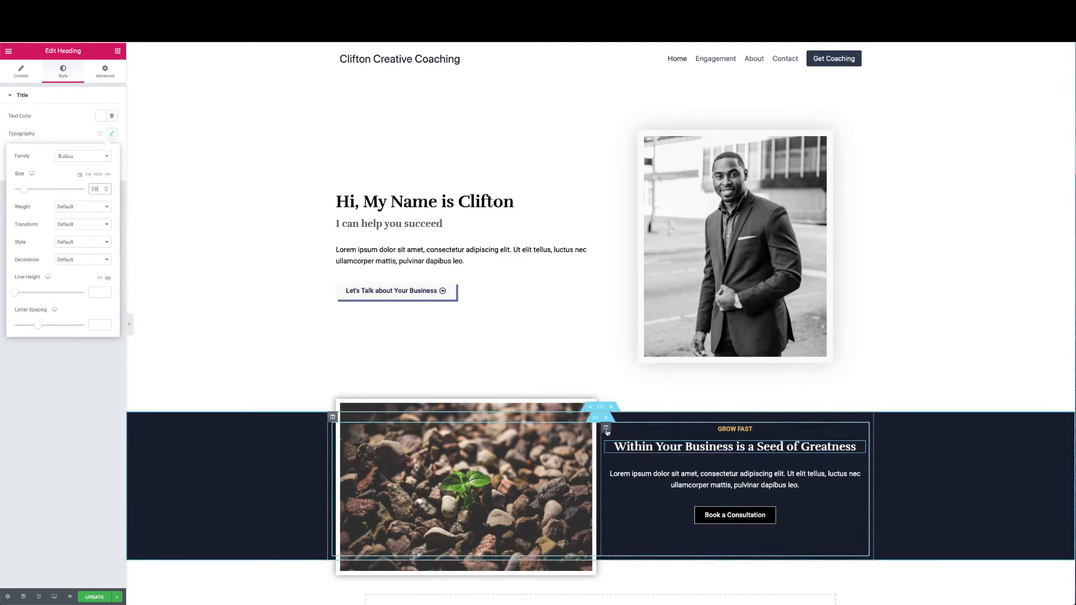
Give the dark section's text column 40 padding on all sides and save with UPDATE
left_click(606, 427)
left_click(104, 71)
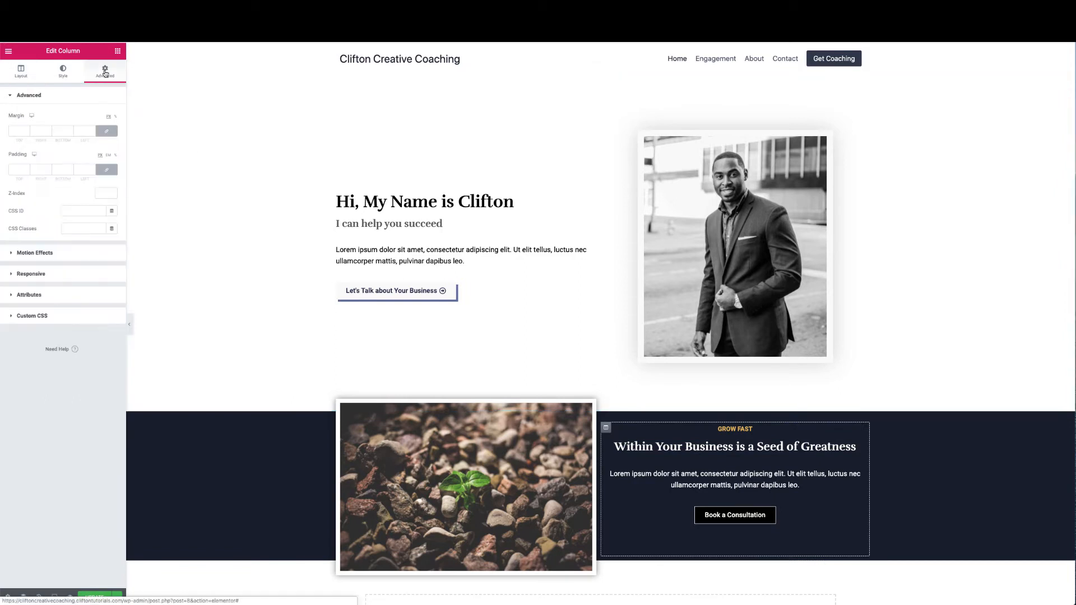
left_click(21, 169)
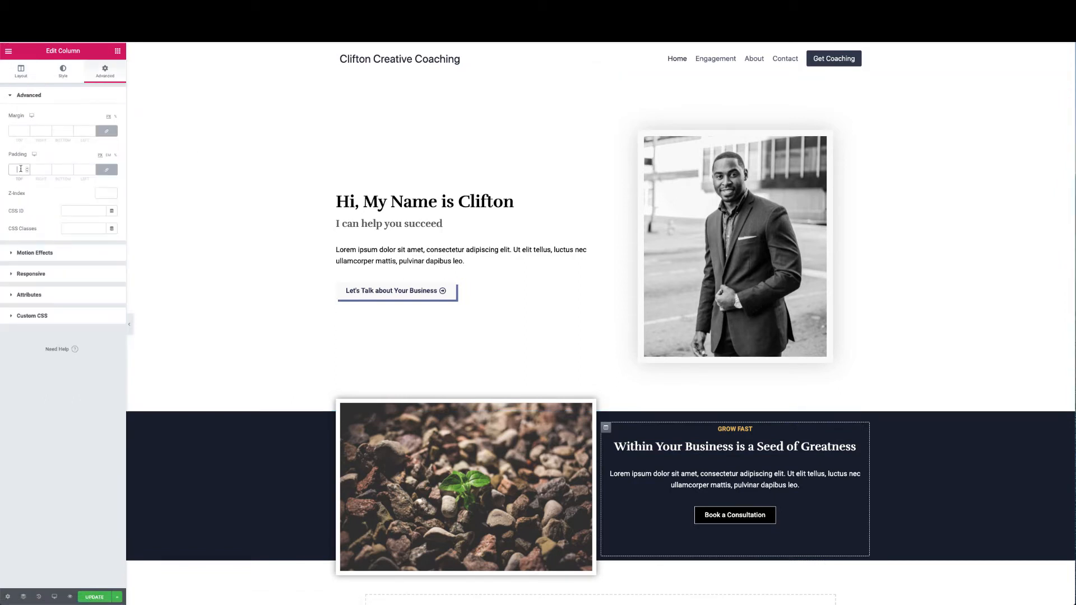
type("40")
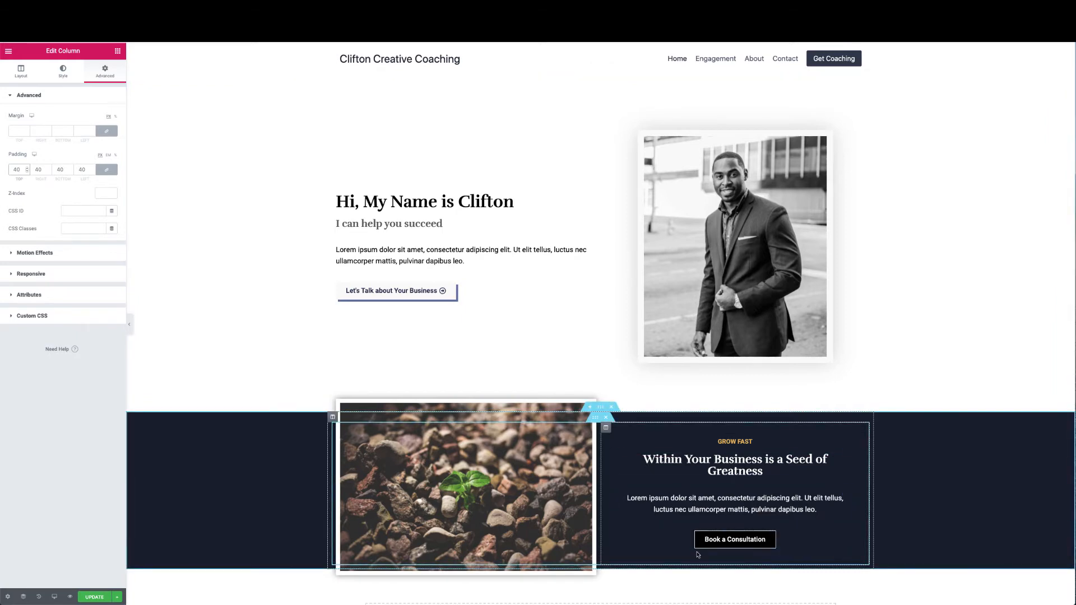
scroll(696, 553, "down", 1)
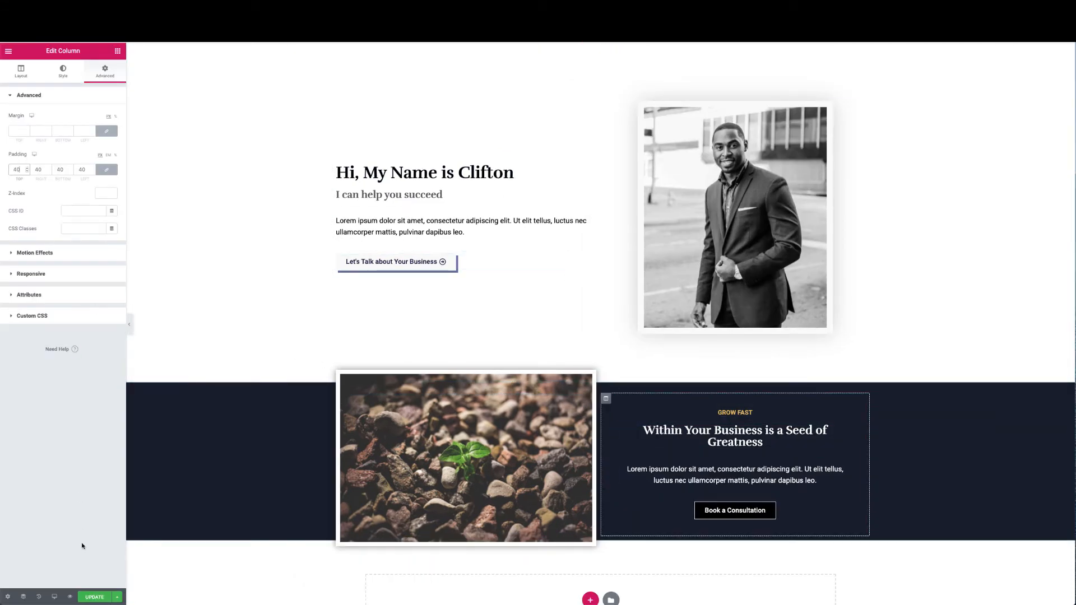
left_click(95, 596)
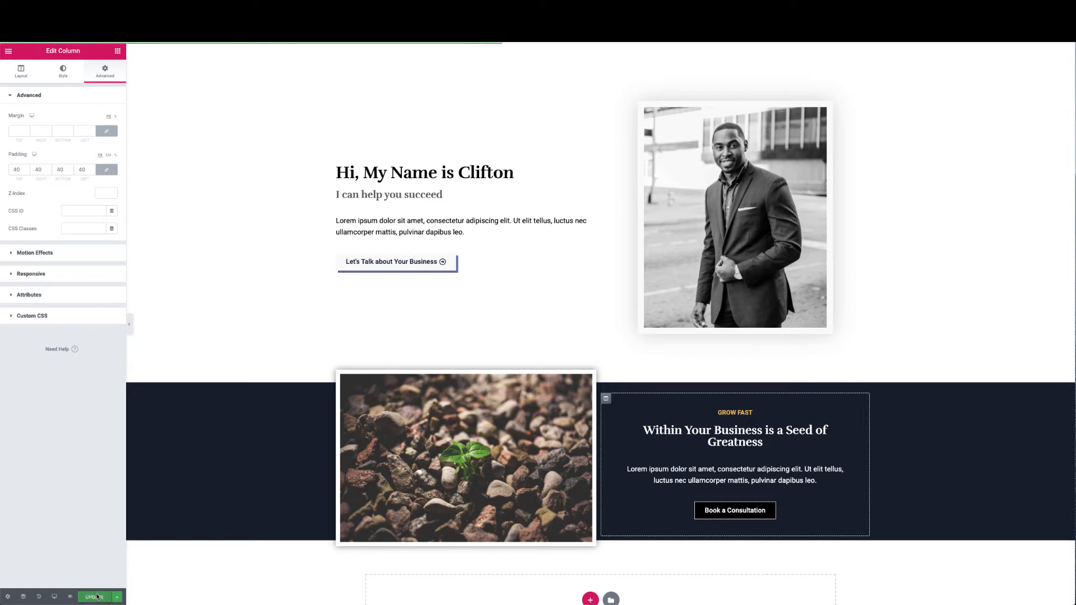
left_click(129, 324)
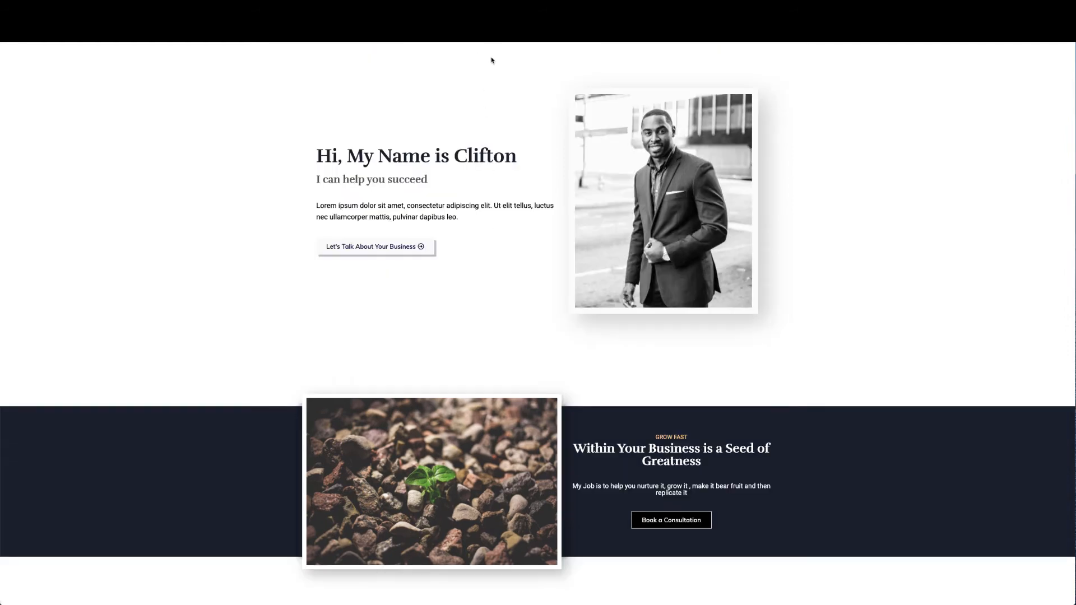
scroll(495, 344, "down", 1)
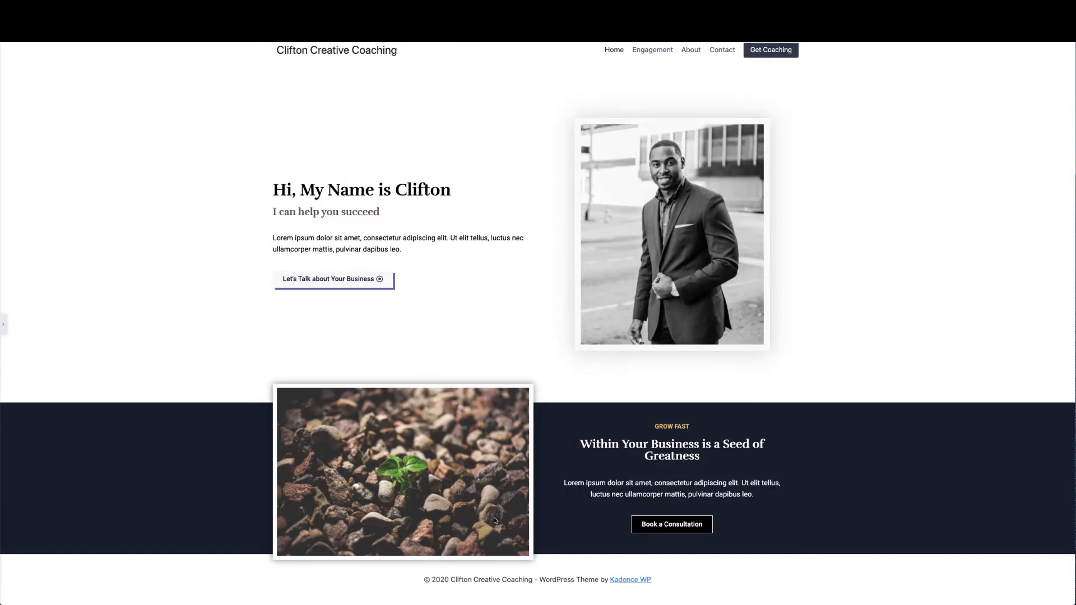
left_click(6, 324)
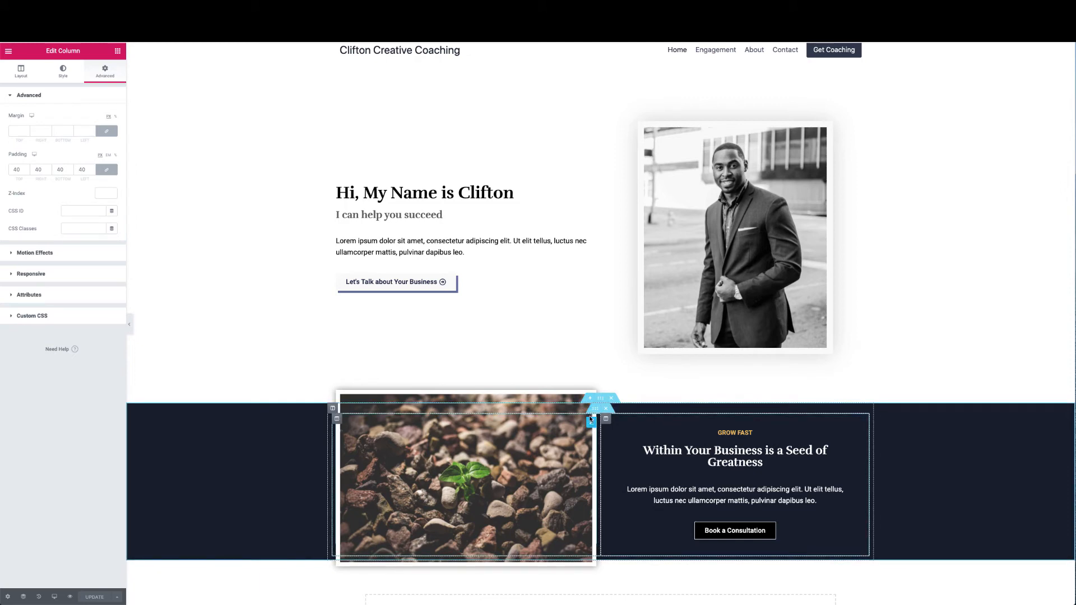
Adjust the seedling image's negative bottom margin in Advanced settings and preview the full page
left_click(586, 426)
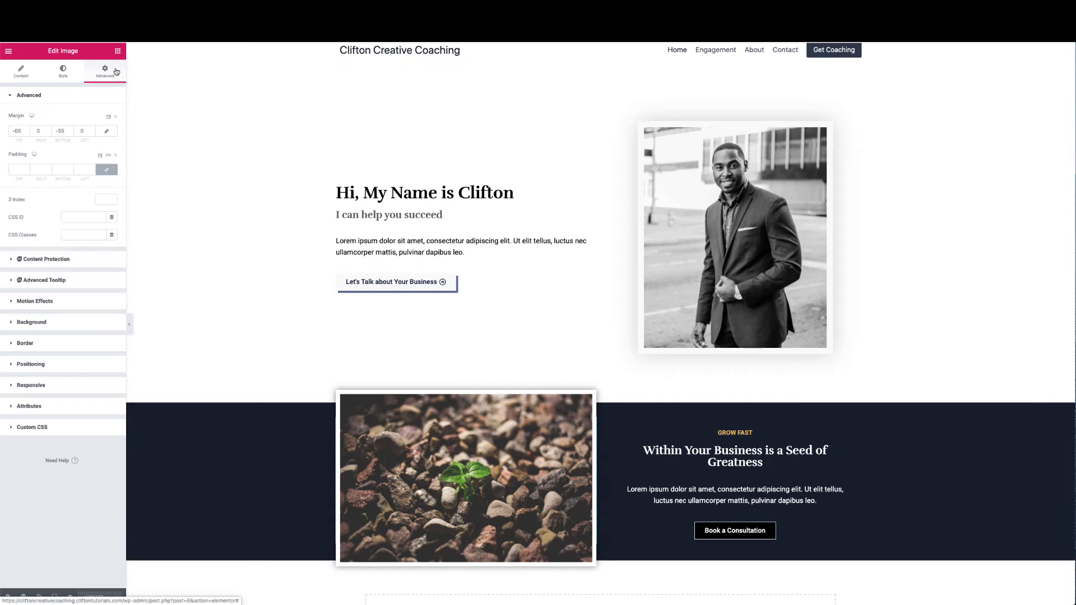
left_click(71, 134)
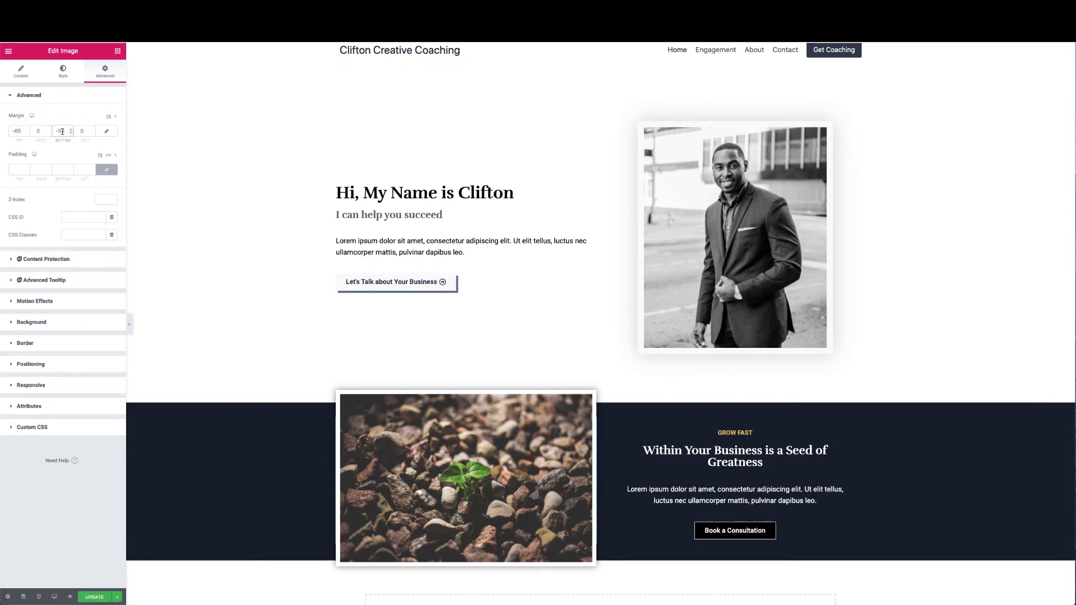
key("BackSpace")
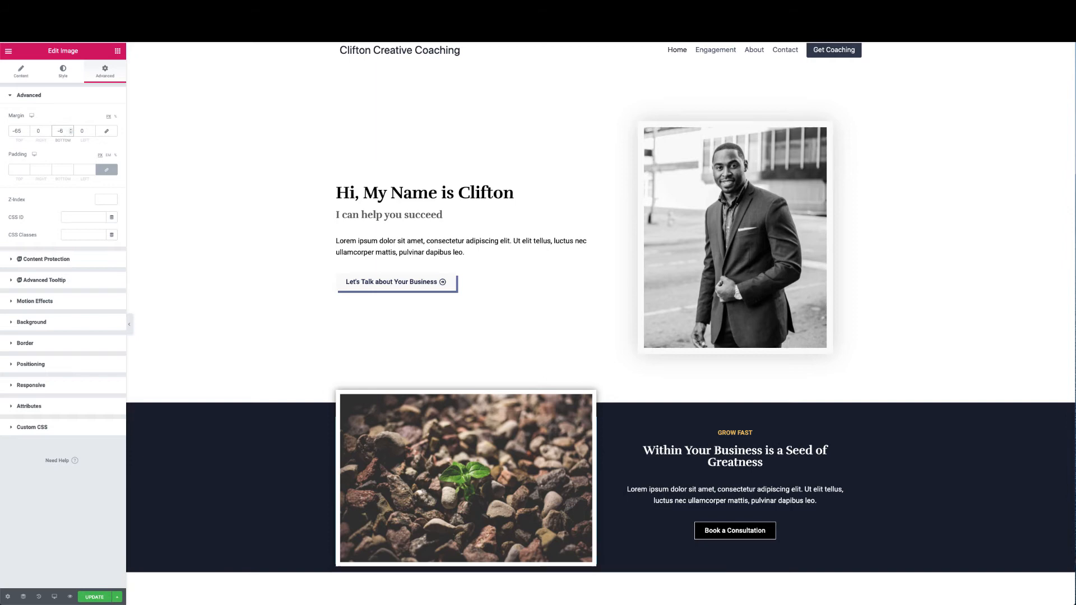
type("6")
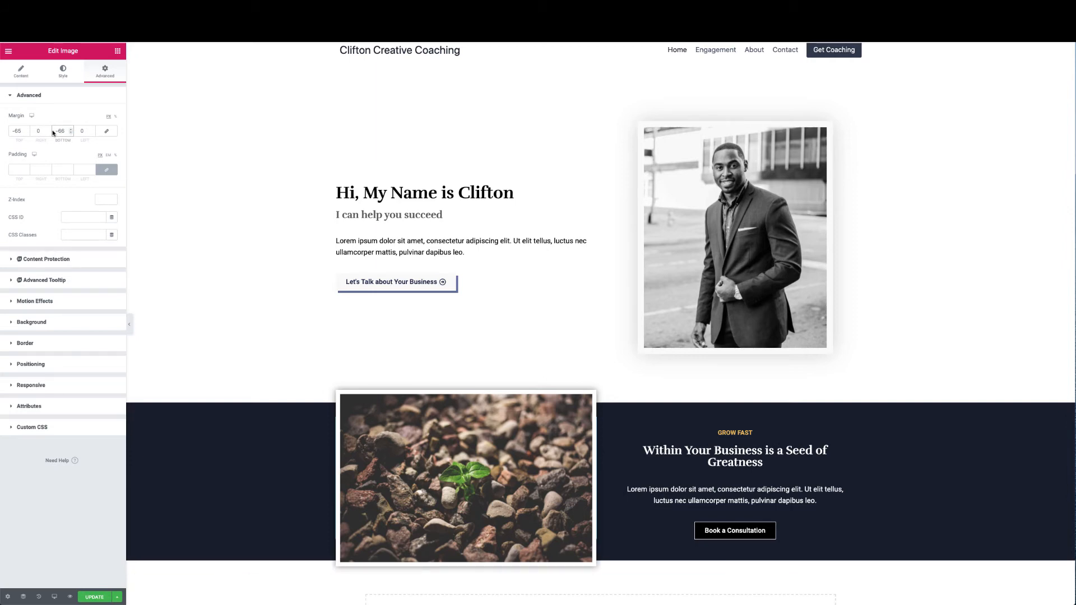
scroll(408, 350, "down", 3)
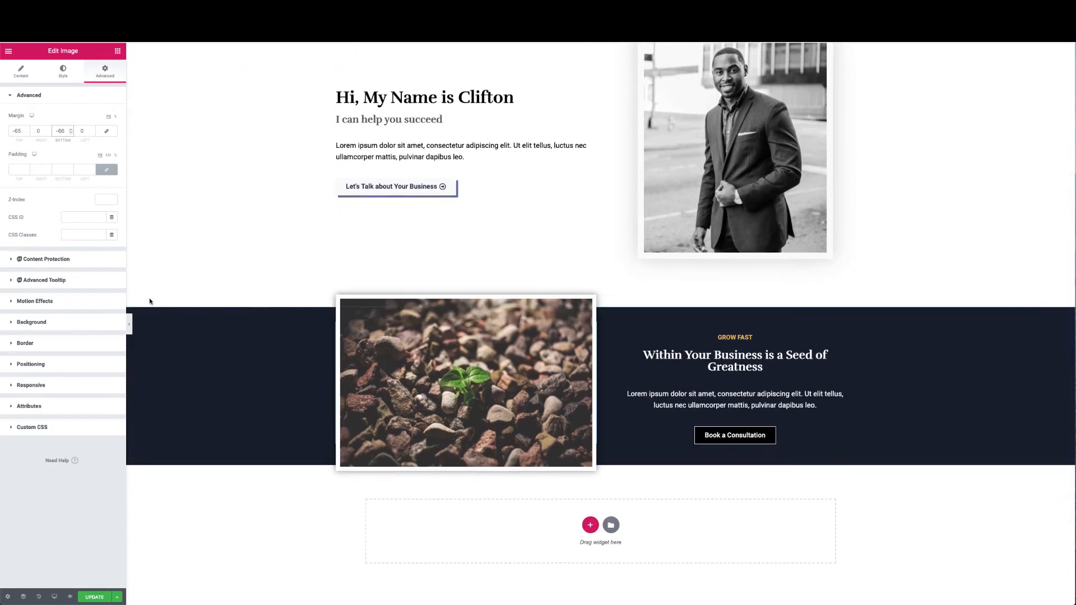
left_click(129, 324)
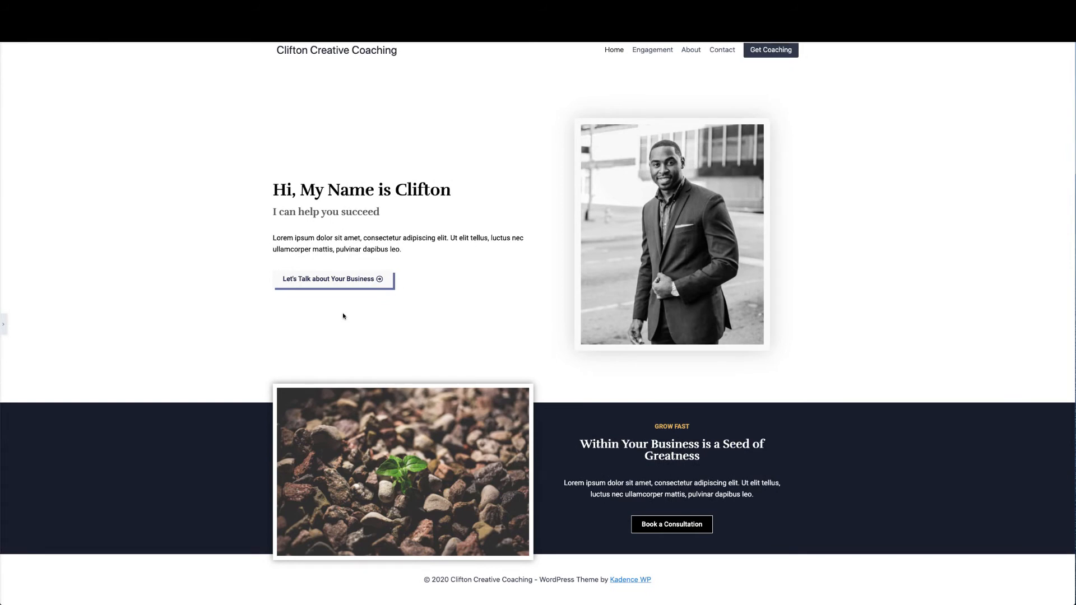
Review the reference page's Coaching Services heading and paragraph text
scroll(573, 330, "down", 10)
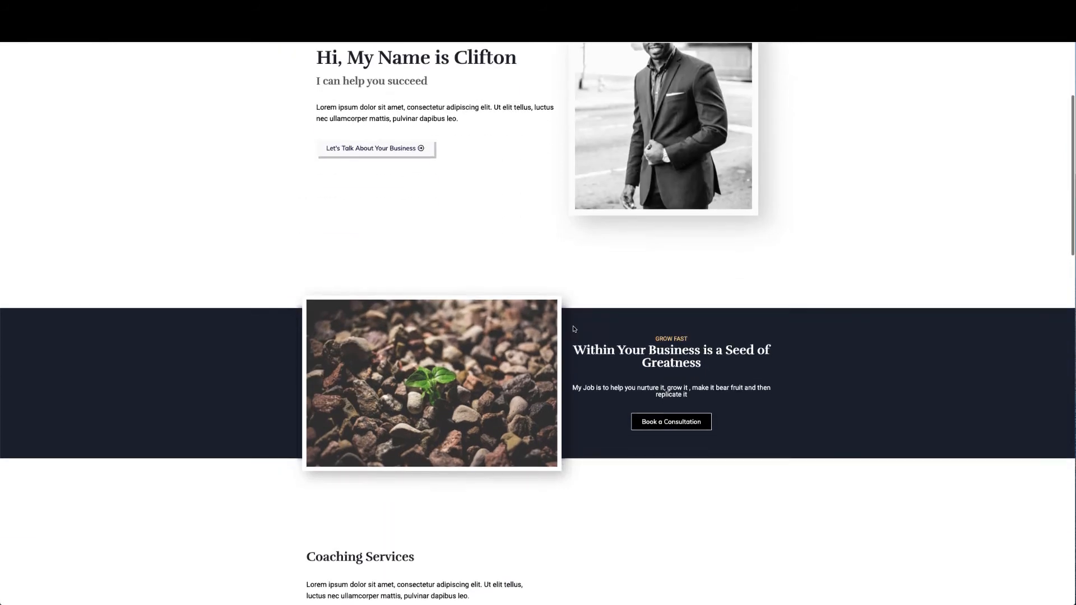
scroll(573, 330, "up", 1)
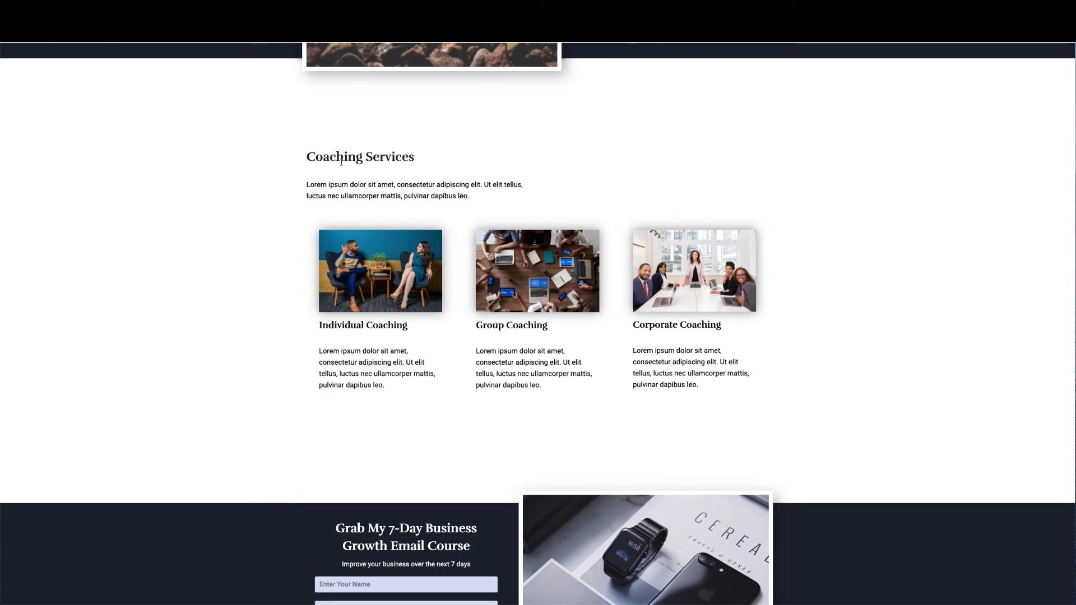
left_click_drag(307, 157, 447, 160)
left_click(445, 167)
left_click_drag(471, 197, 462, 199)
left_click(611, 208)
scroll(609, 325, "up", 1)
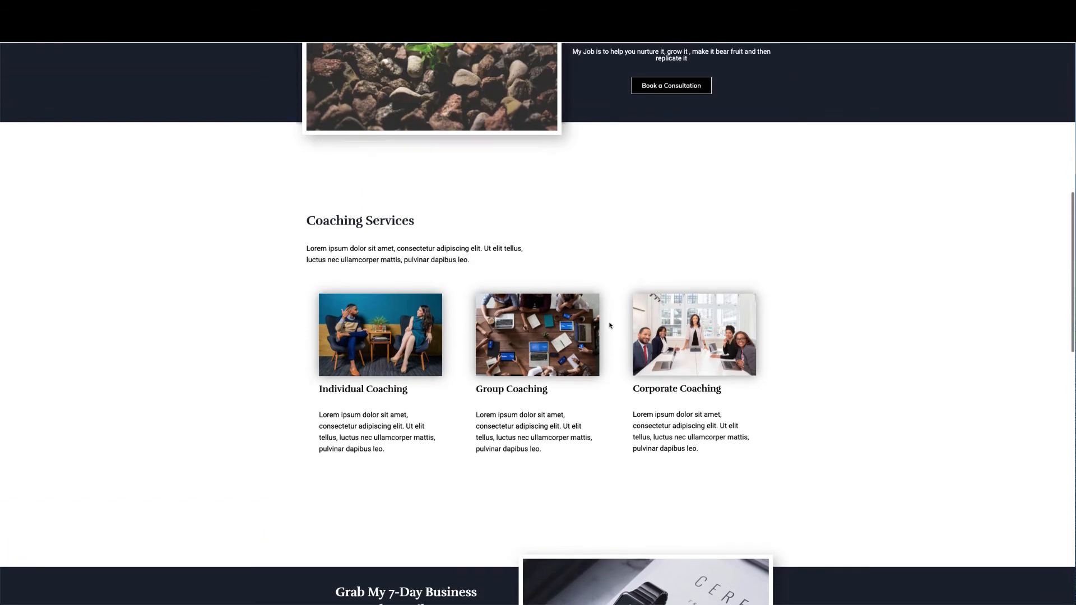
scroll(610, 326, "down", 1)
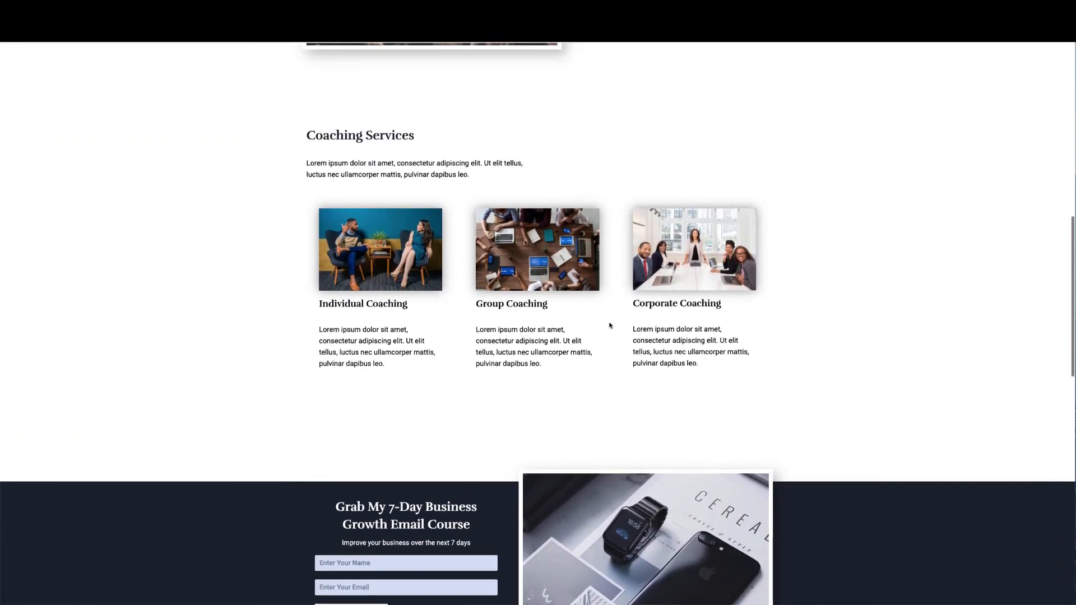
scroll(611, 324, "up", 1)
scroll(610, 323, "down", 4)
scroll(637, 288, "down", 3)
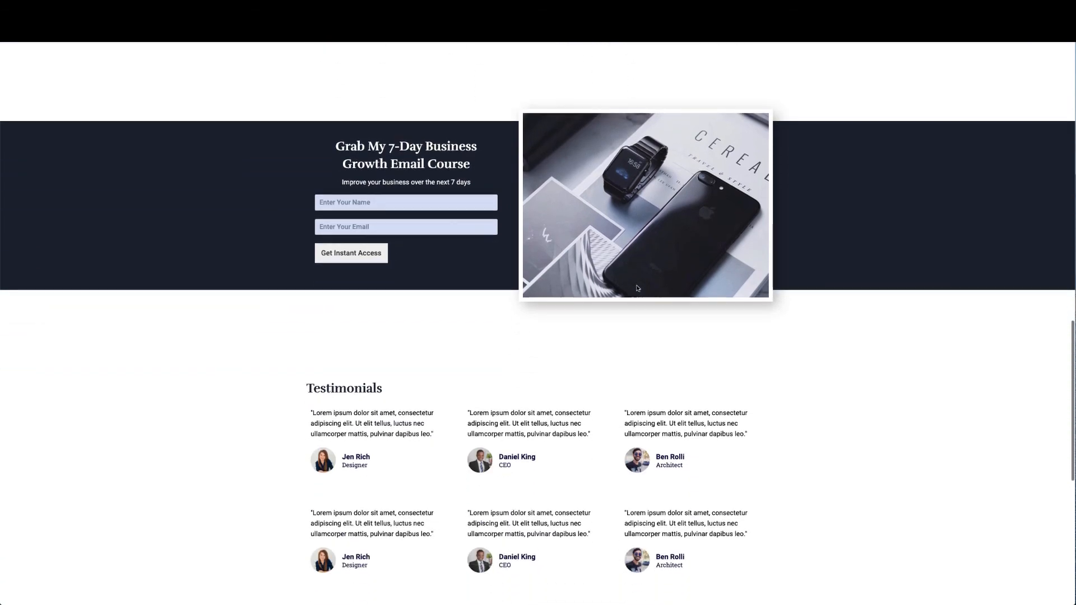
scroll(636, 288, "up", 10)
scroll(636, 288, "down", 5)
scroll(636, 288, "up", 10)
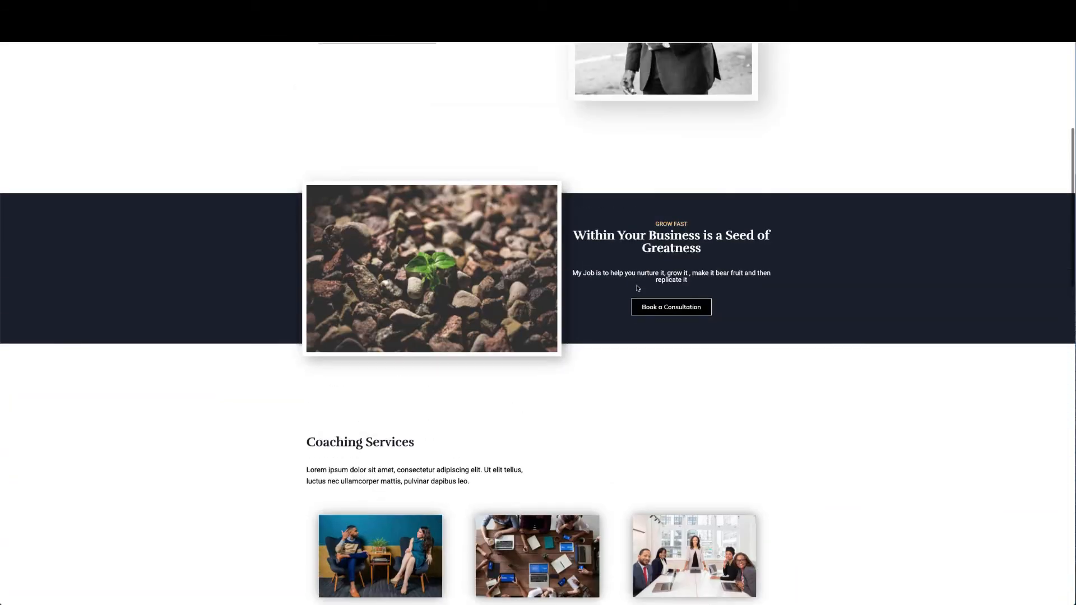
scroll(708, 242, "down", 1)
scroll(708, 242, "down", 1)
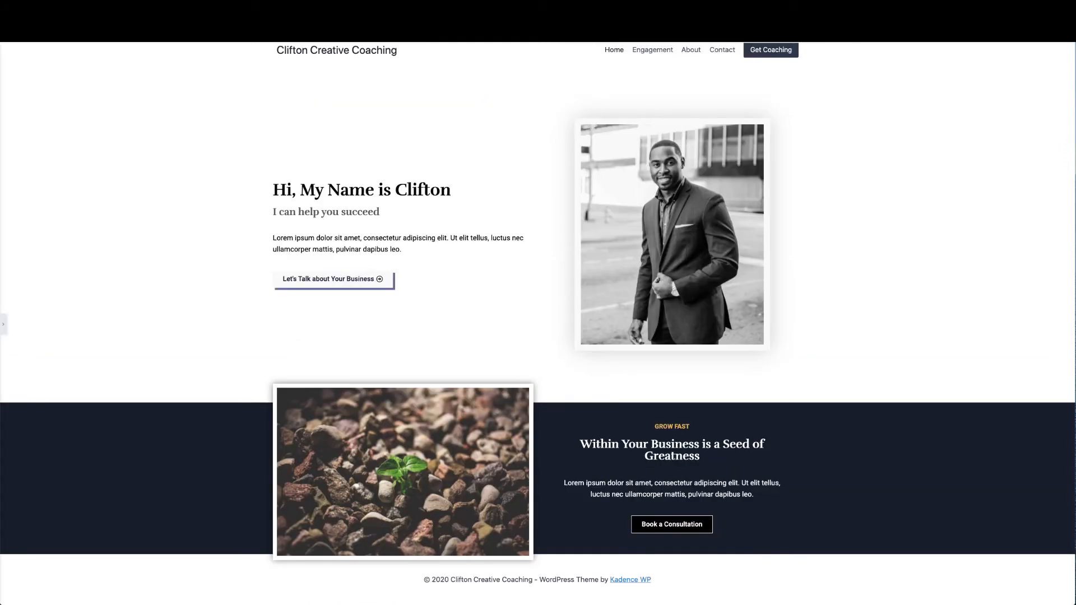
Return to the Elementor editor and reopen its editing panel beside the hero
left_click(882, 5)
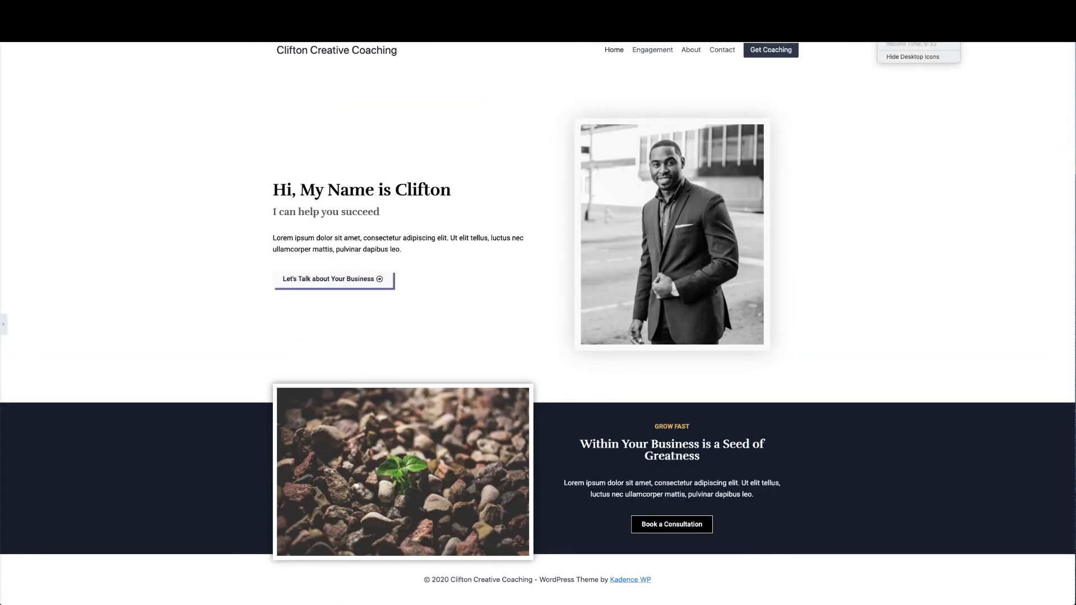
scroll(566, 286, "down", 8)
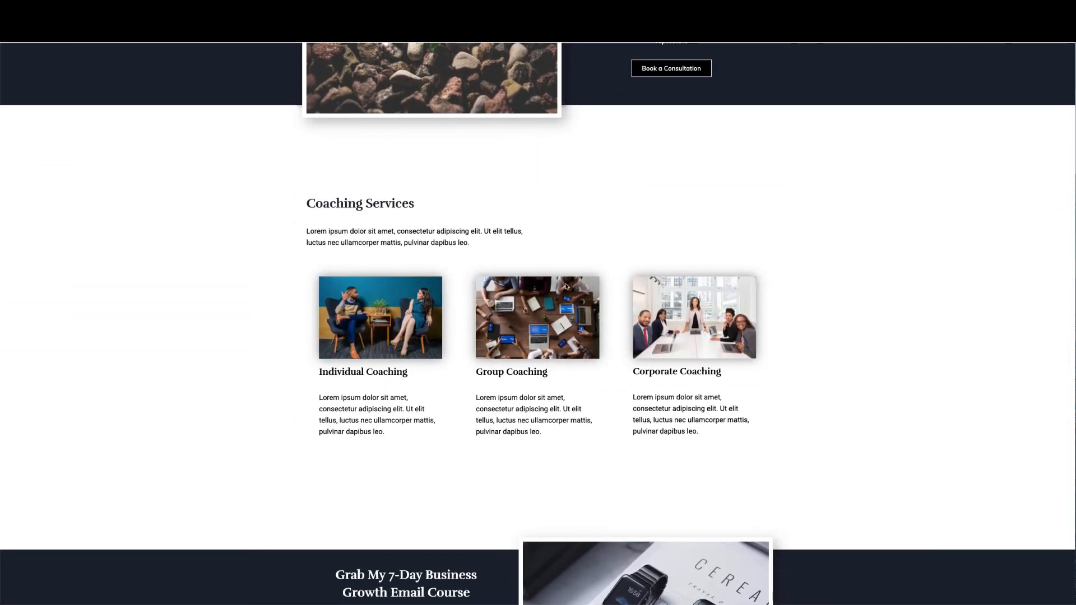
scroll(566, 286, "up", 10)
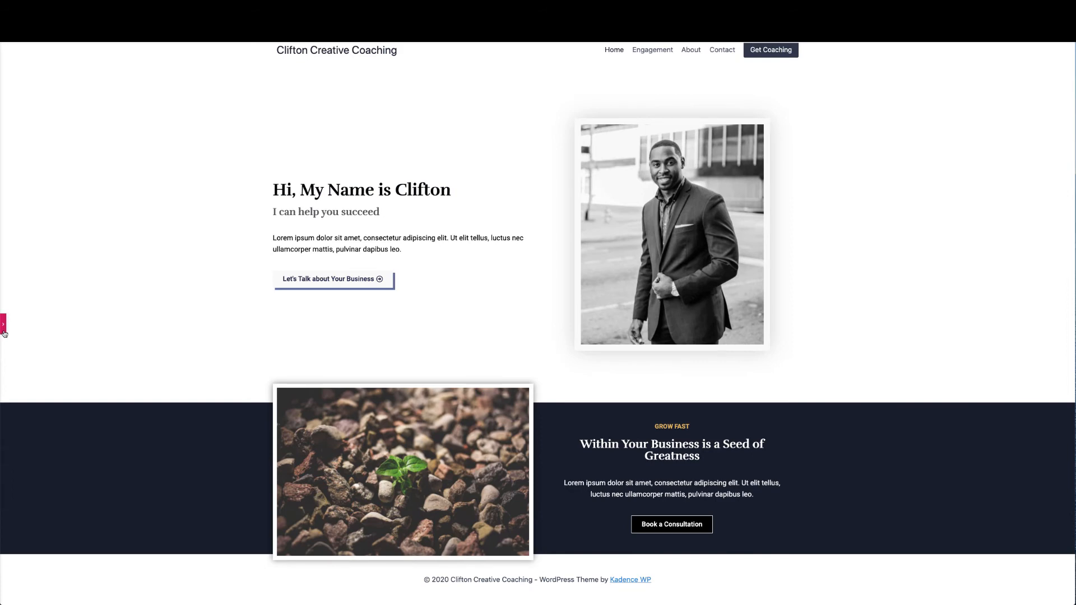
left_click(3, 325)
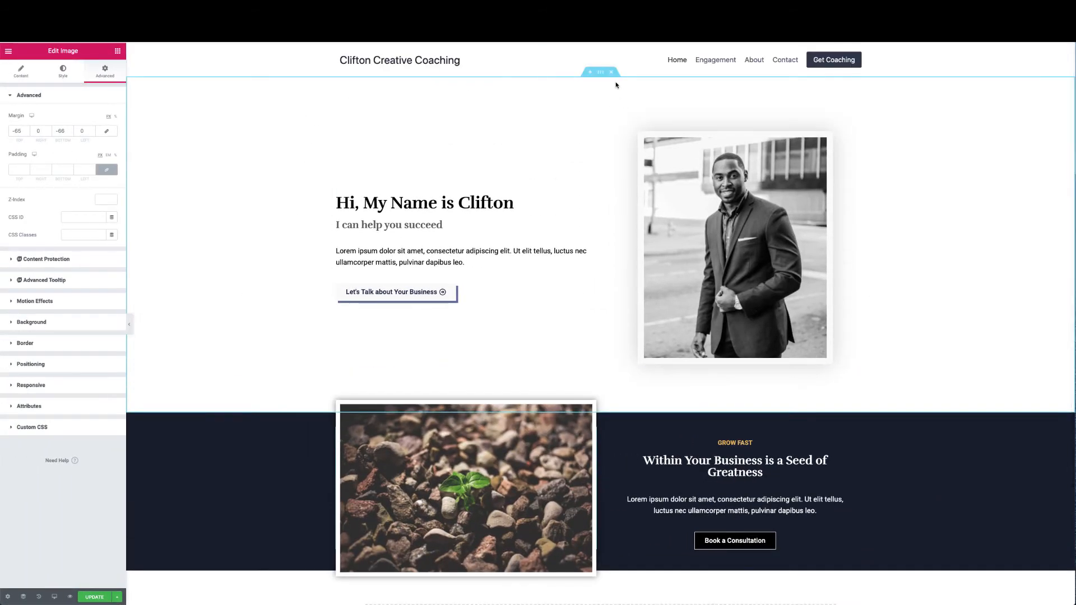
Set the hero section's unlinked padding to 120 top and 120 bottom
left_click(600, 73)
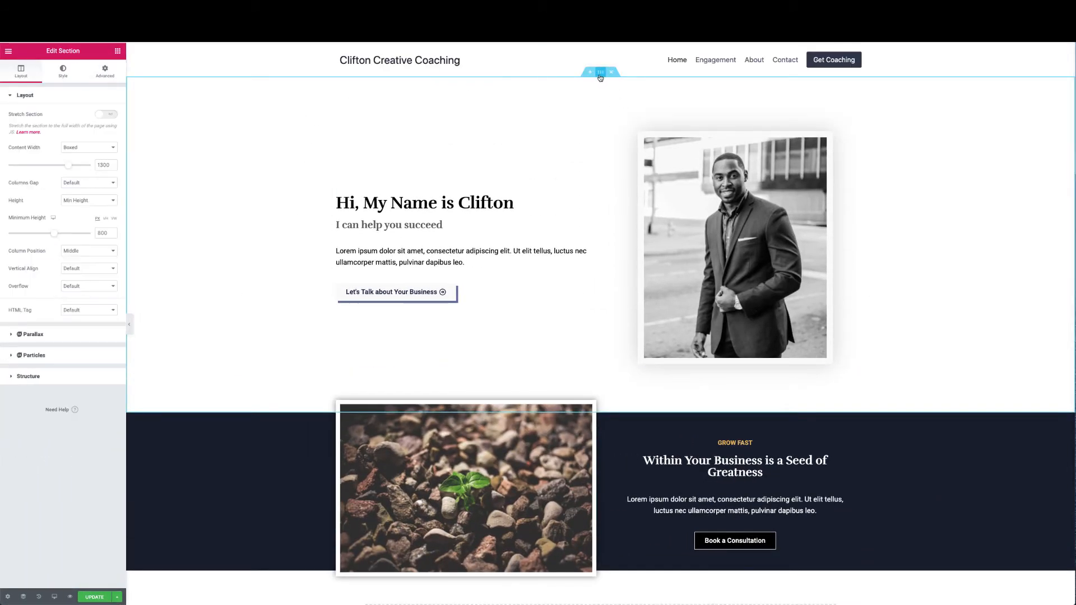
left_click(105, 71)
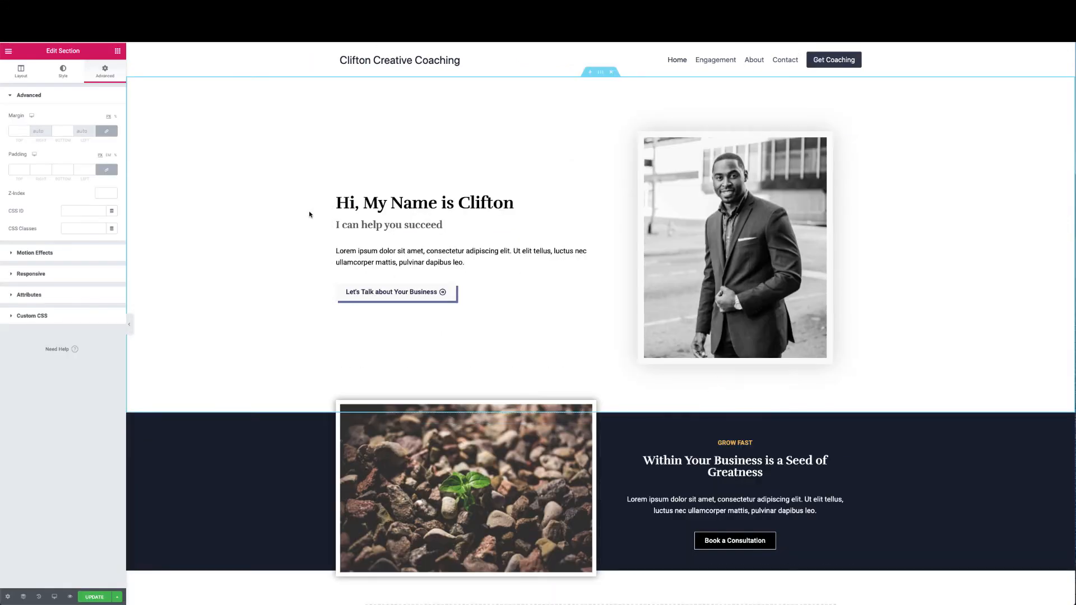
left_click(106, 170)
left_click(10, 168)
type("120")
key("Tab")
key("Tab")
type("12")
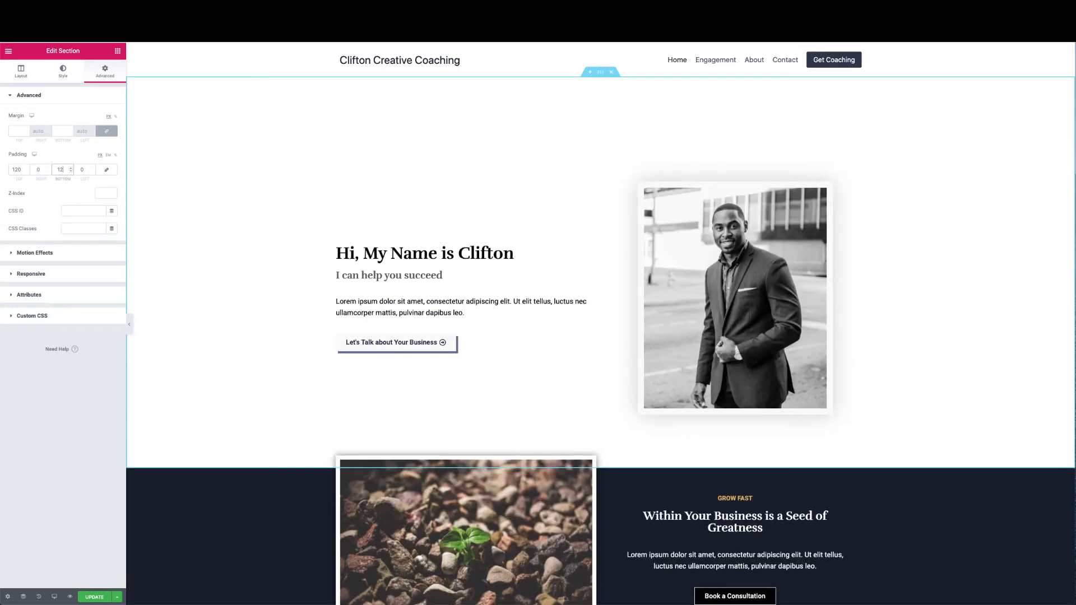
type("0")
scroll(367, 239, "down", 1)
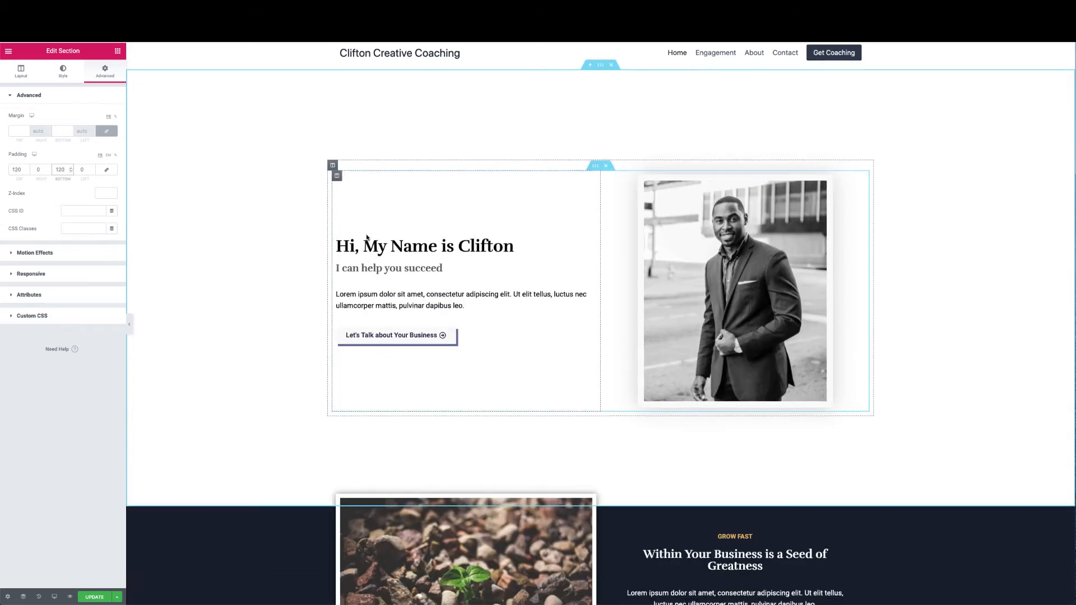
scroll(365, 235, "down", 3)
scroll(365, 235, "up", 3)
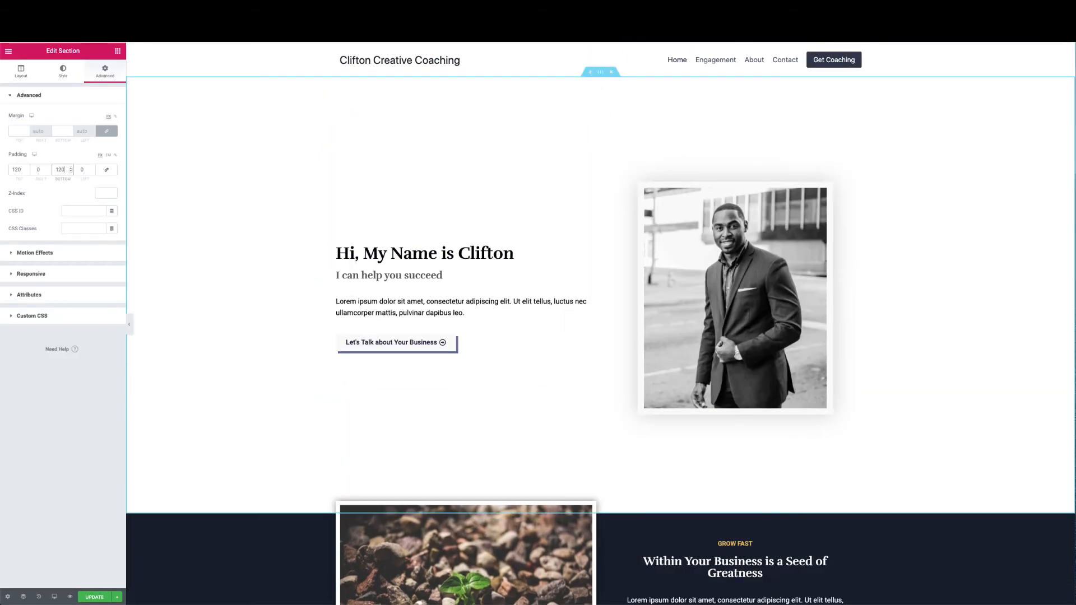
scroll(353, 186, "down", 5)
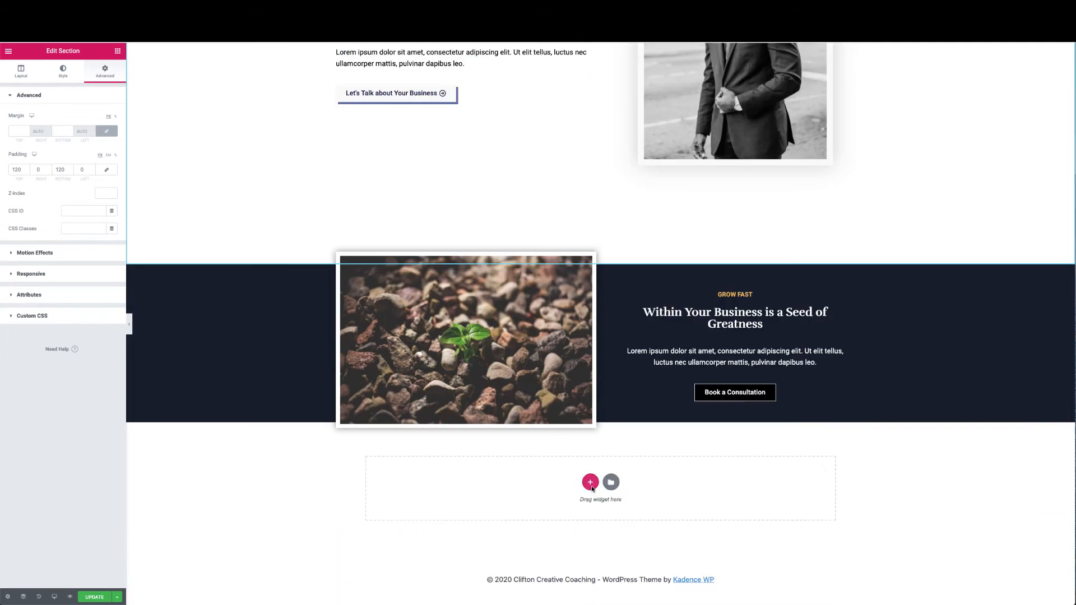
Add a stretched single-column section below the navy plant section
left_click(590, 483)
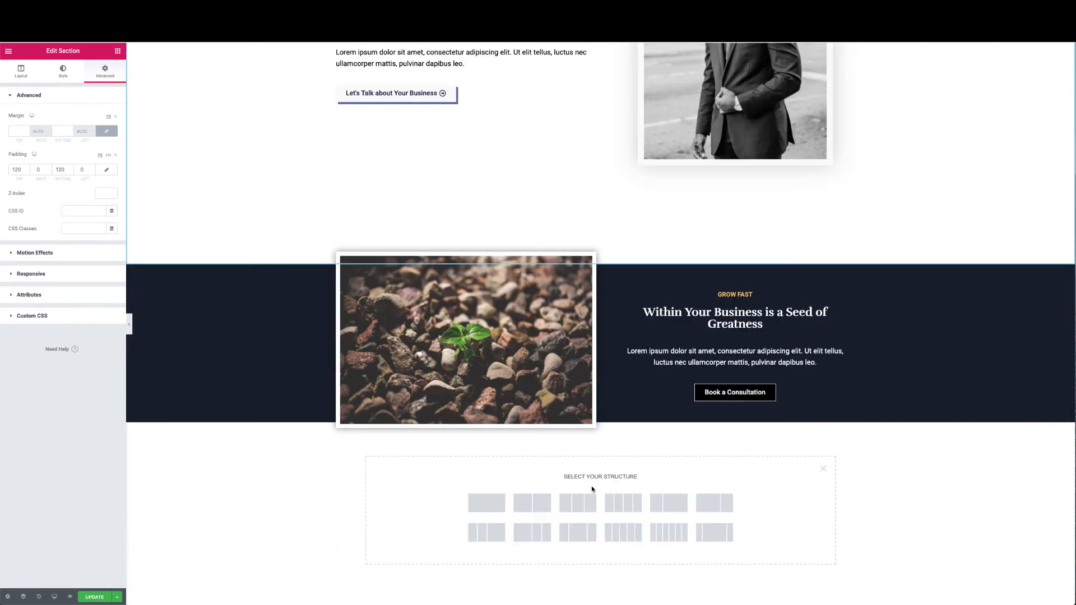
left_click(486, 502)
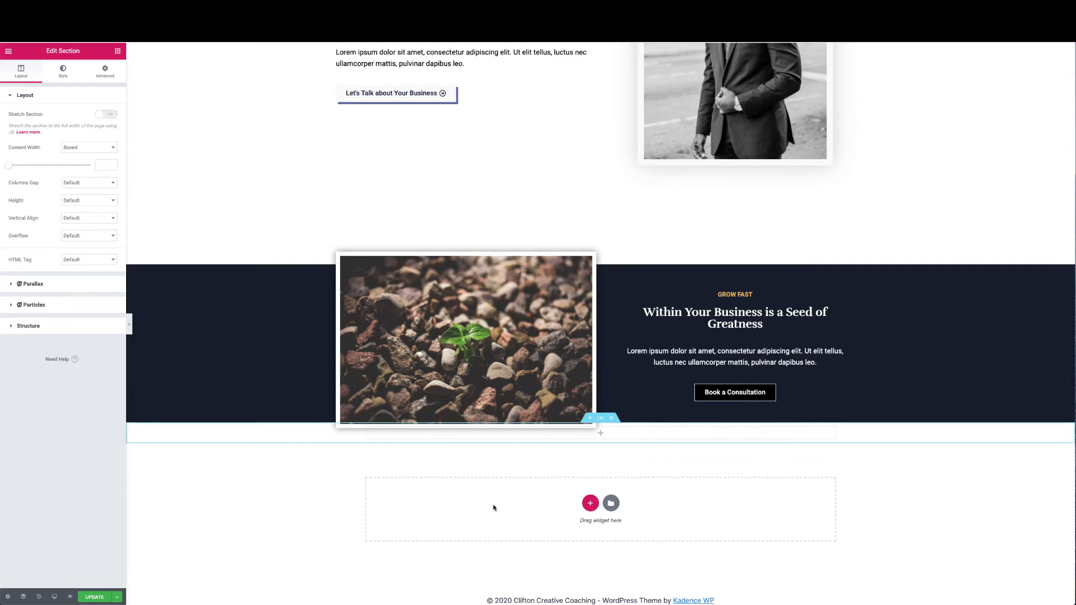
left_click(106, 115)
left_click(107, 164)
Give the new section unlinked padding of 120 top and 120 bottom
left_click(106, 70)
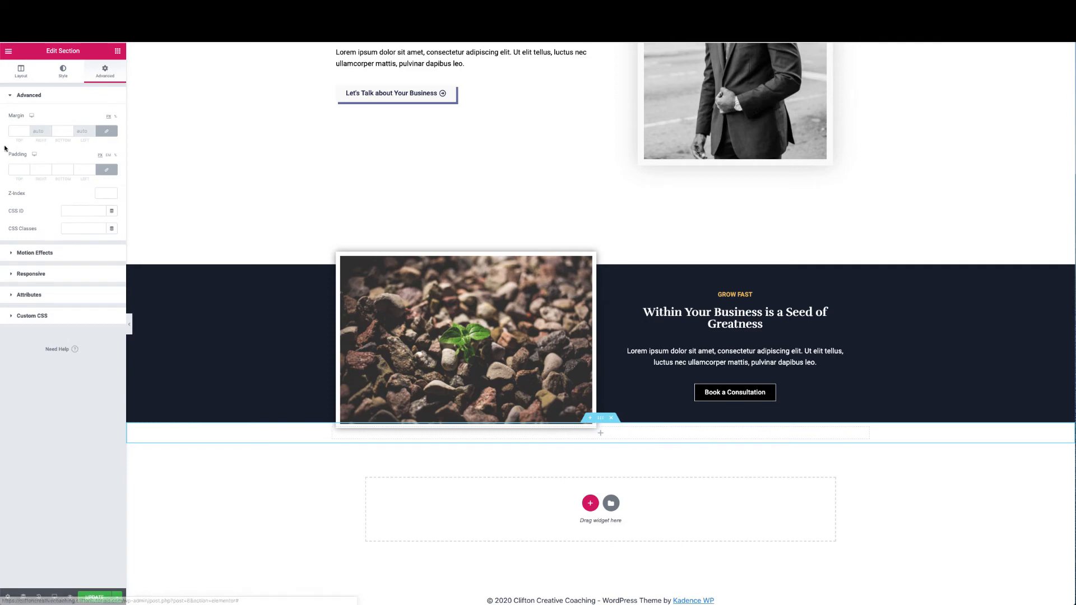
left_click(107, 170)
left_click(16, 169)
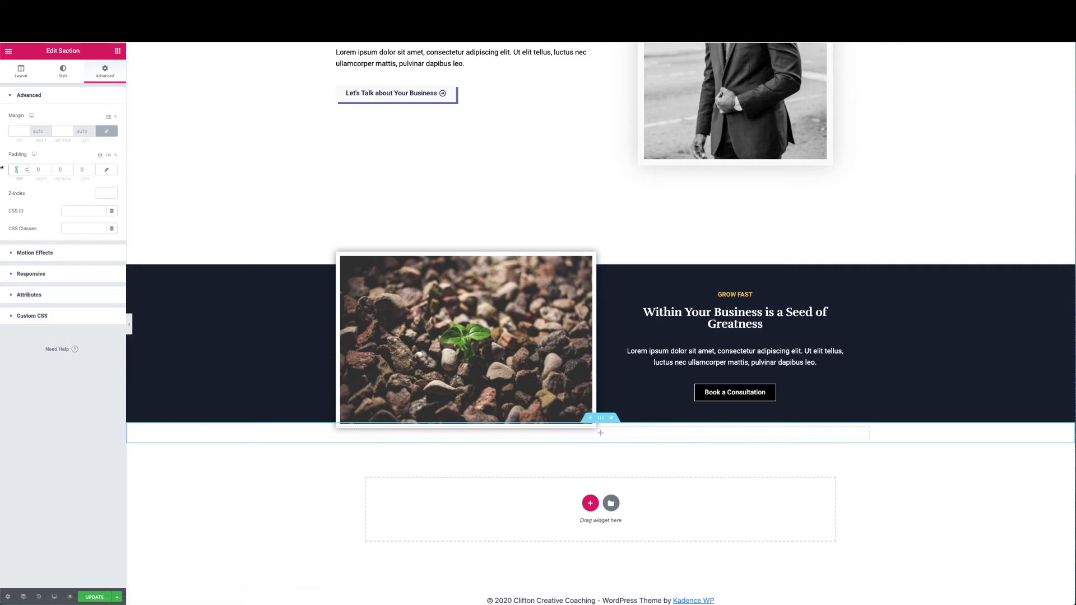
type("120")
key("Tab")
key("Tab")
type("120")
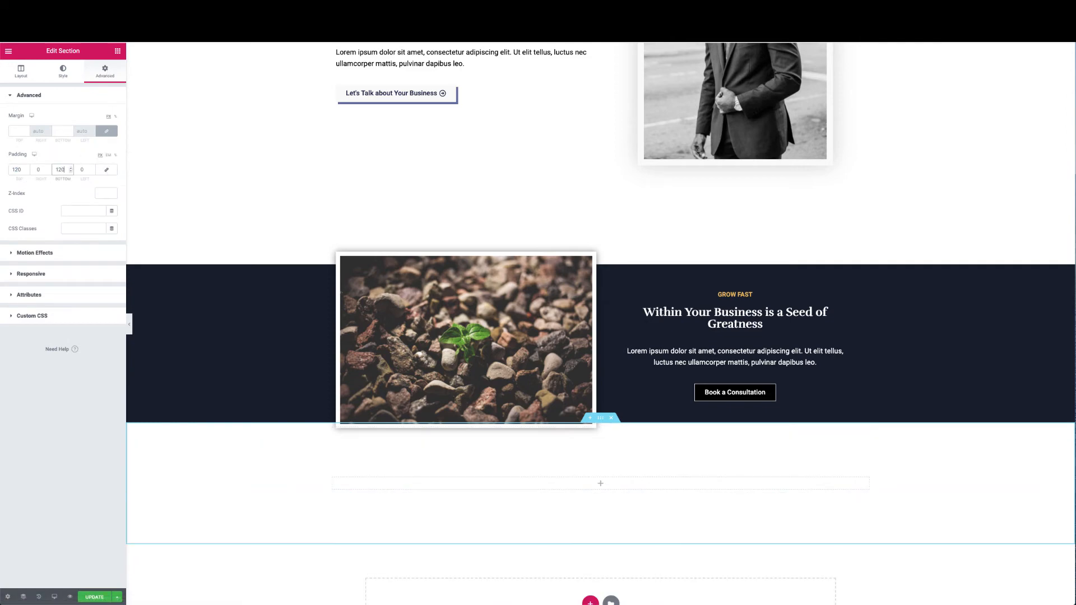
scroll(224, 308, "down", 2)
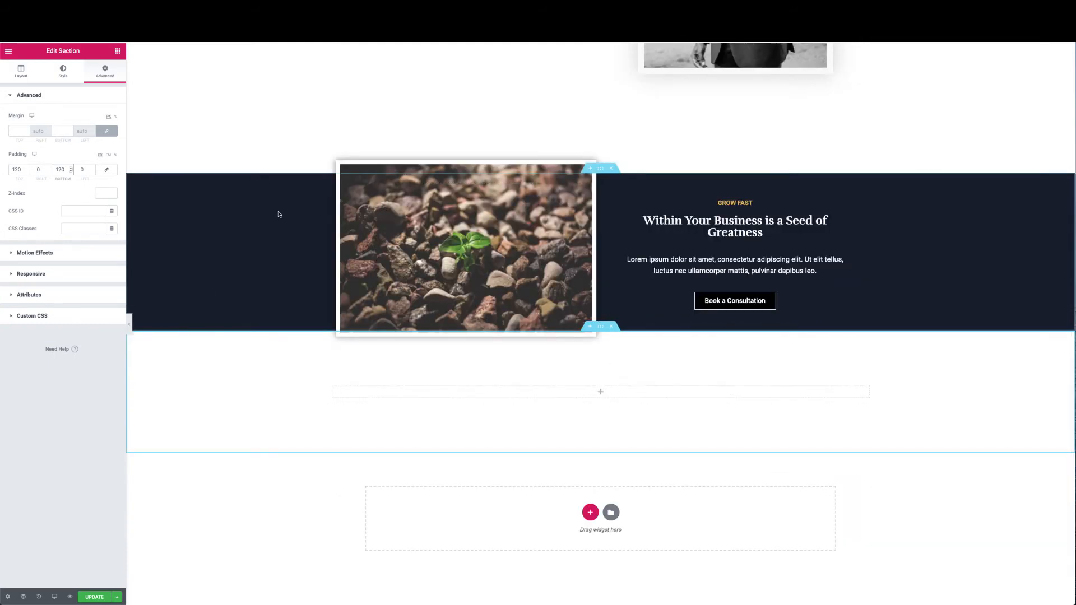
Drop a two-column Inner Section into the new section and set its content width to Full Width
left_click(118, 53)
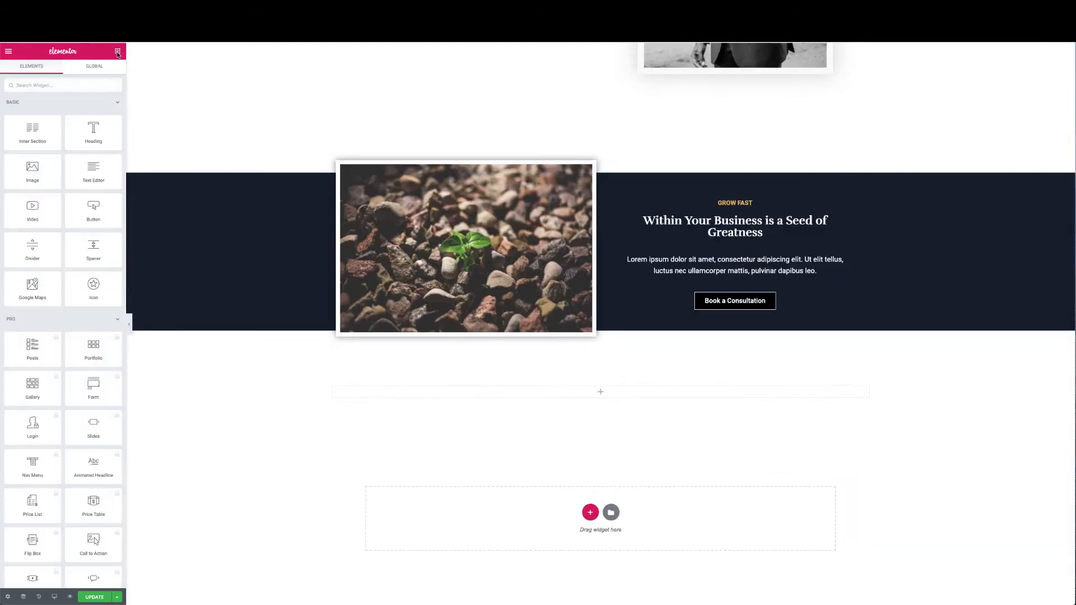
left_click_drag(33, 132, 602, 392)
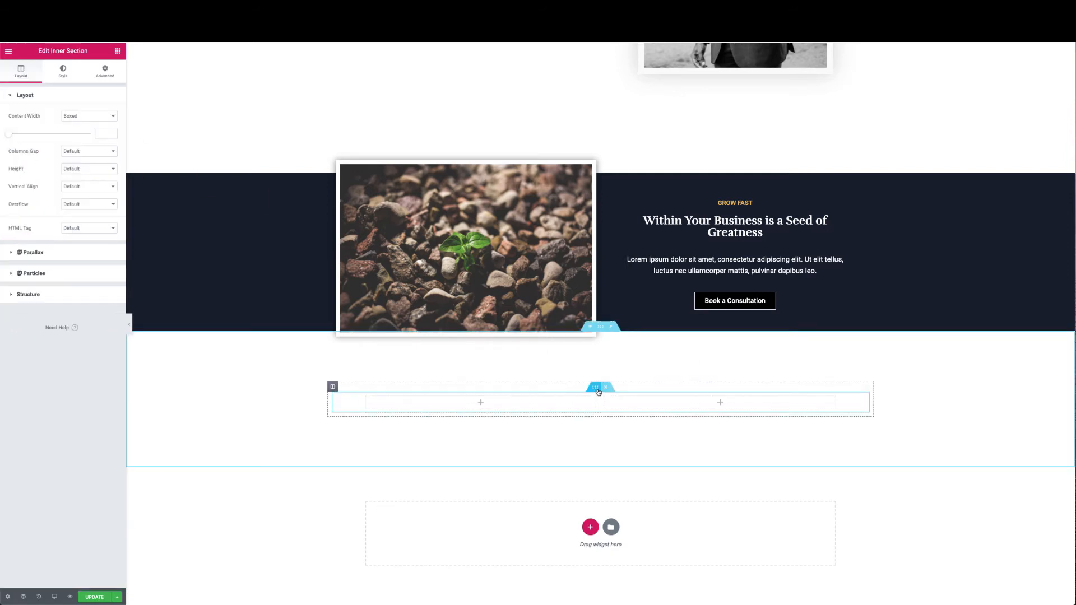
left_click(85, 115)
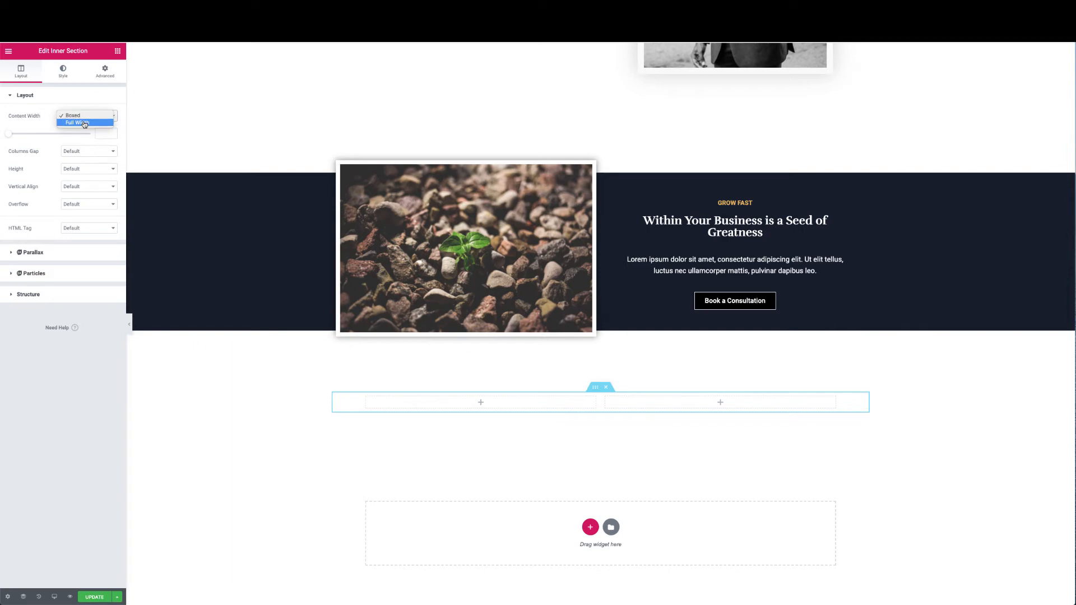
left_click(84, 123)
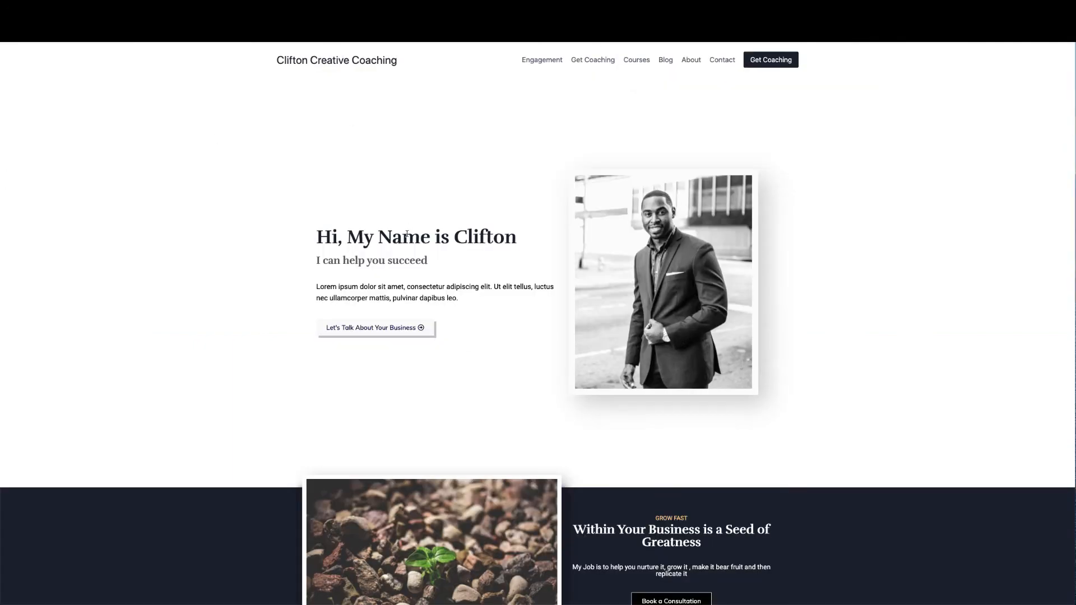
scroll(406, 233, "down", 5)
scroll(406, 233, "down", 8)
scroll(408, 233, "up", 2)
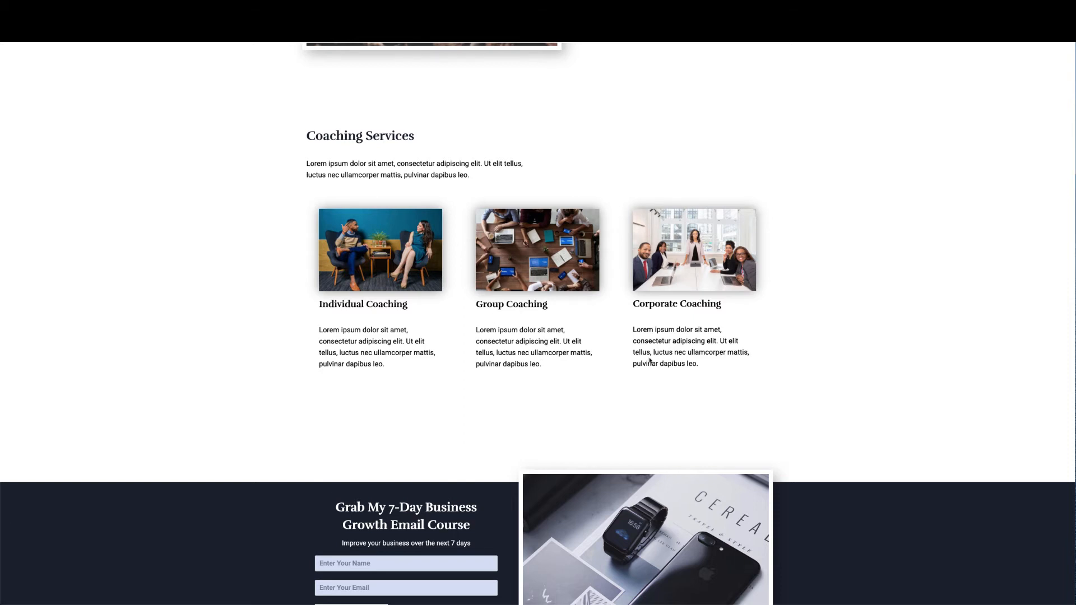
scroll(550, 303, "up", 2)
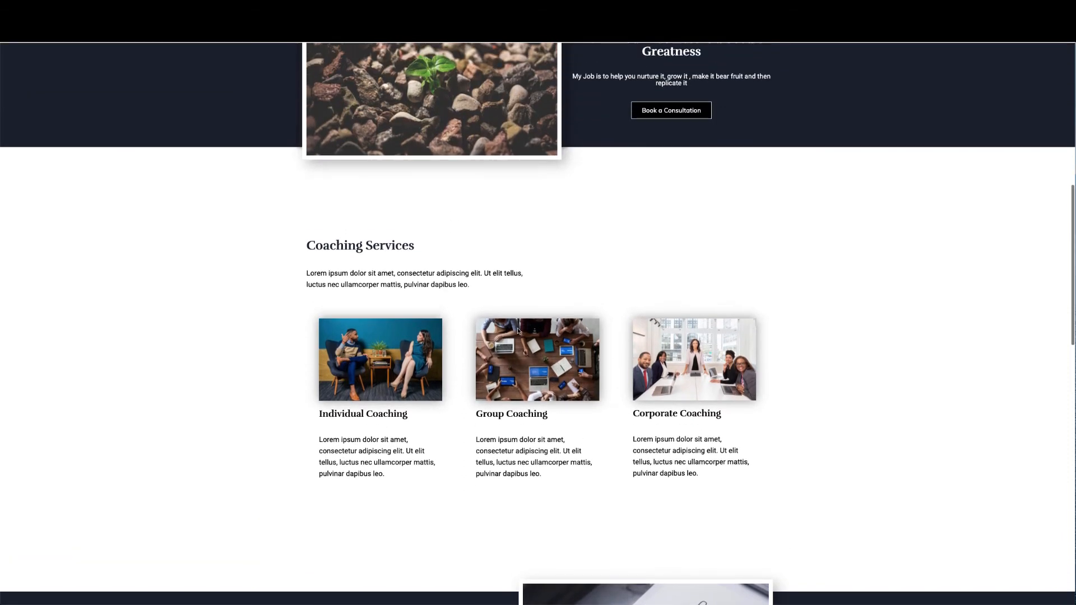
scroll(476, 261, "up", 3)
scroll(471, 247, "down", 2)
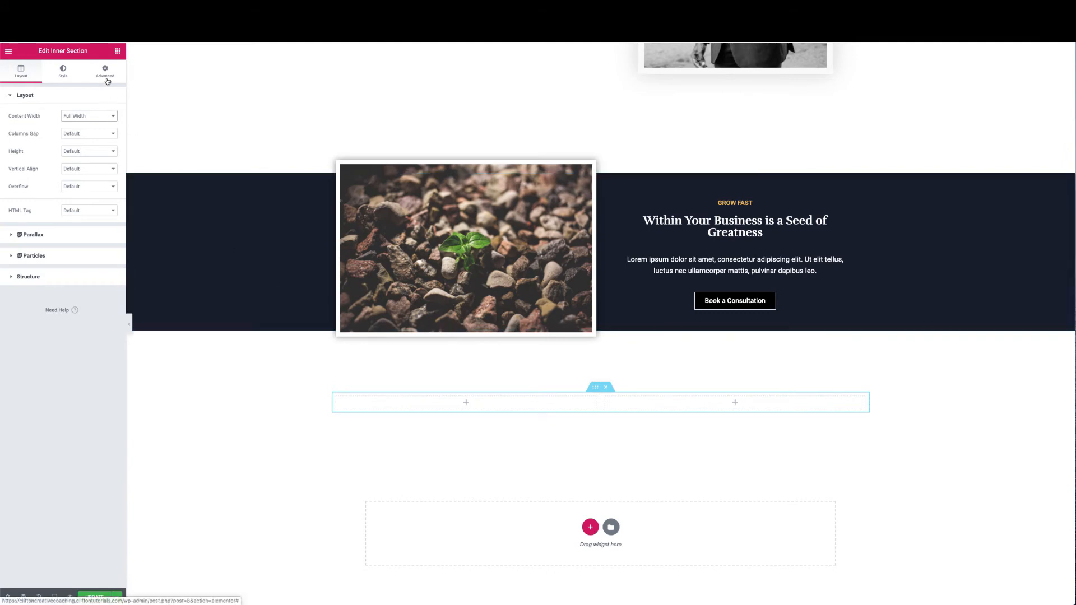
left_click(117, 52)
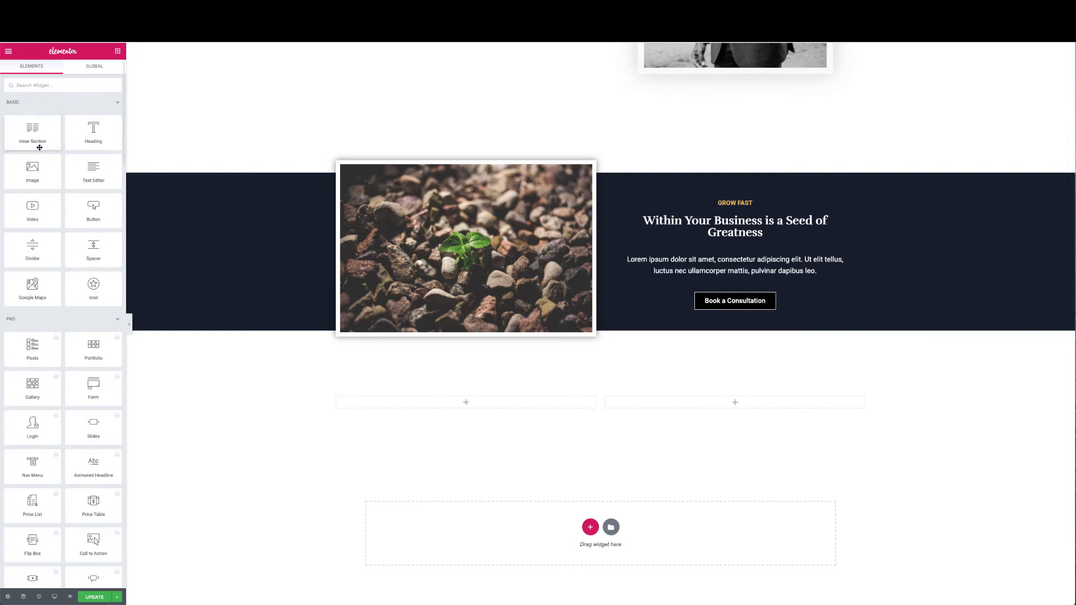
Place another Full Width inner section beneath the first and extend it to three columns
left_click_drag(33, 138, 544, 415)
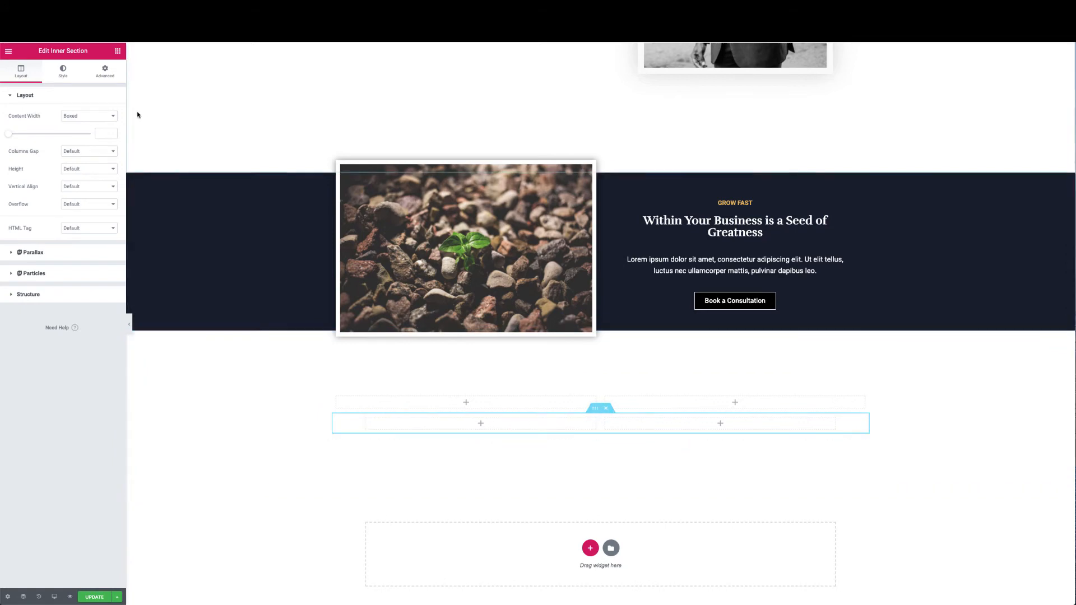
left_click(104, 117)
left_click(101, 122)
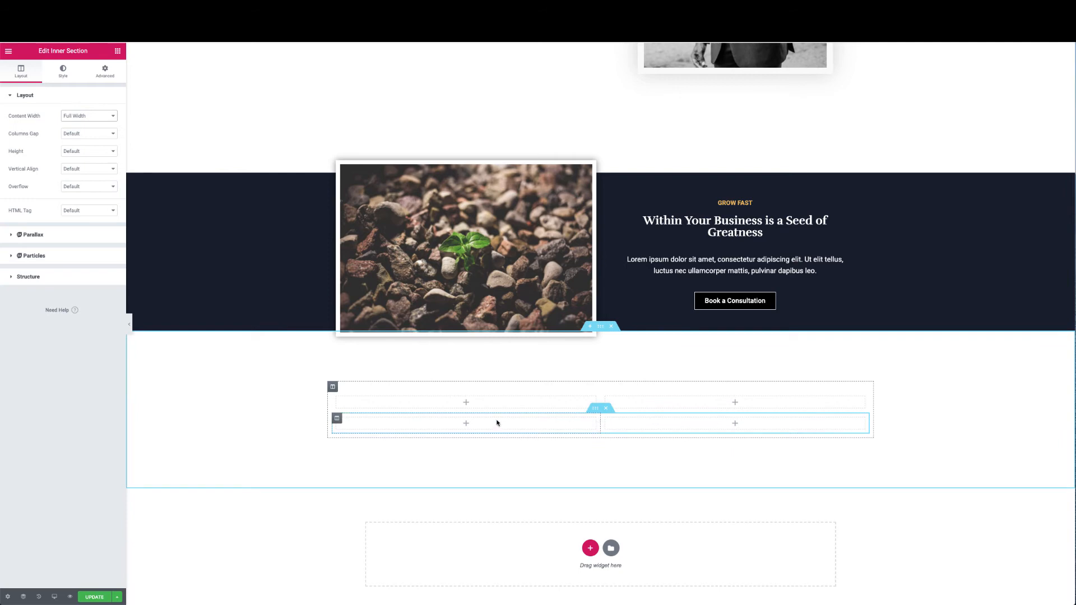
right_click(338, 422)
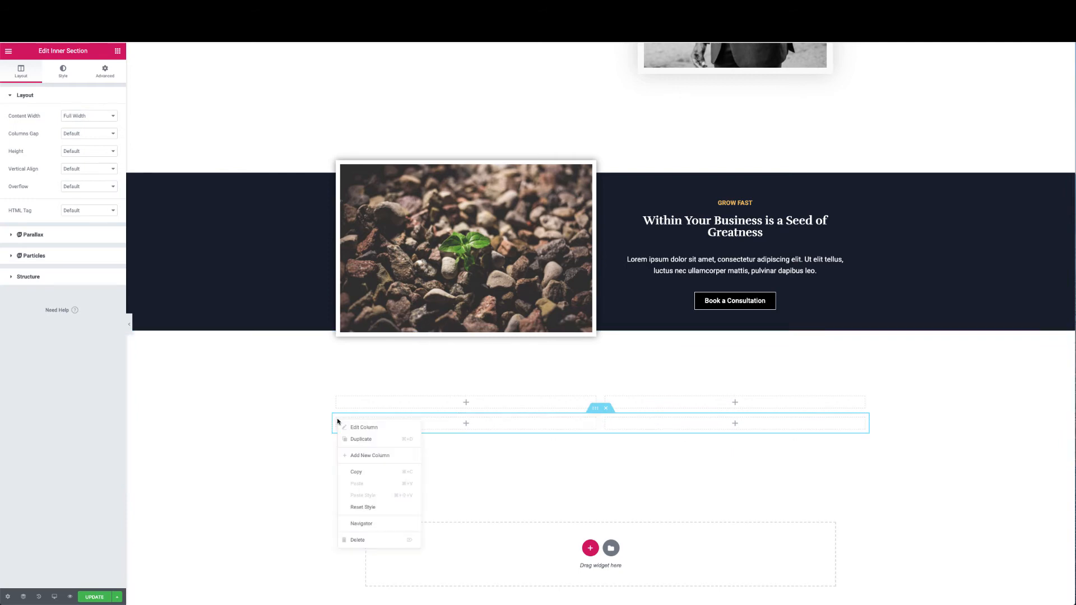
left_click(361, 438)
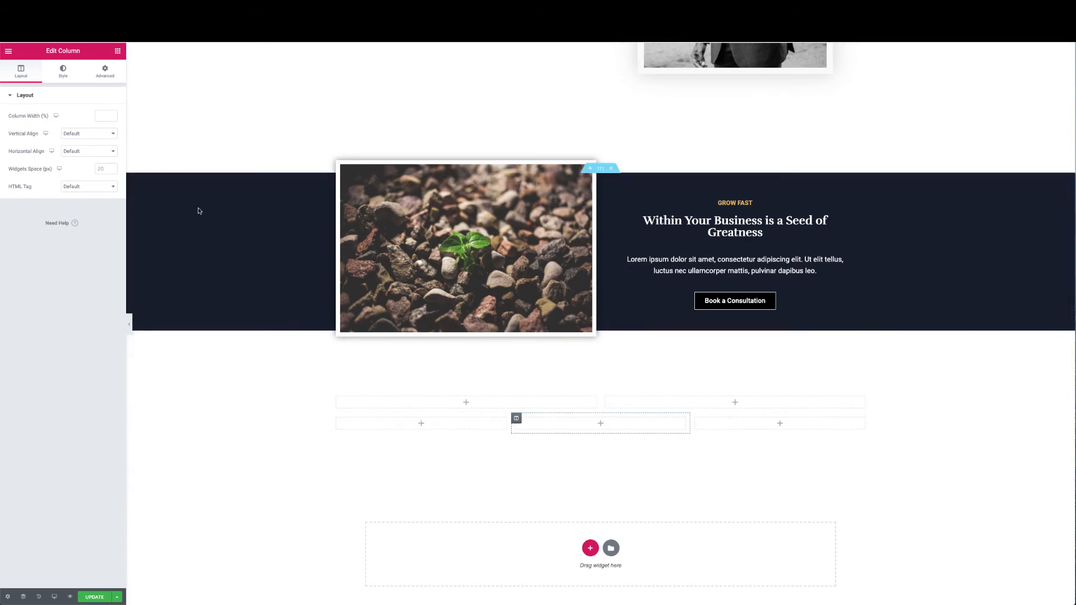
left_click(466, 403)
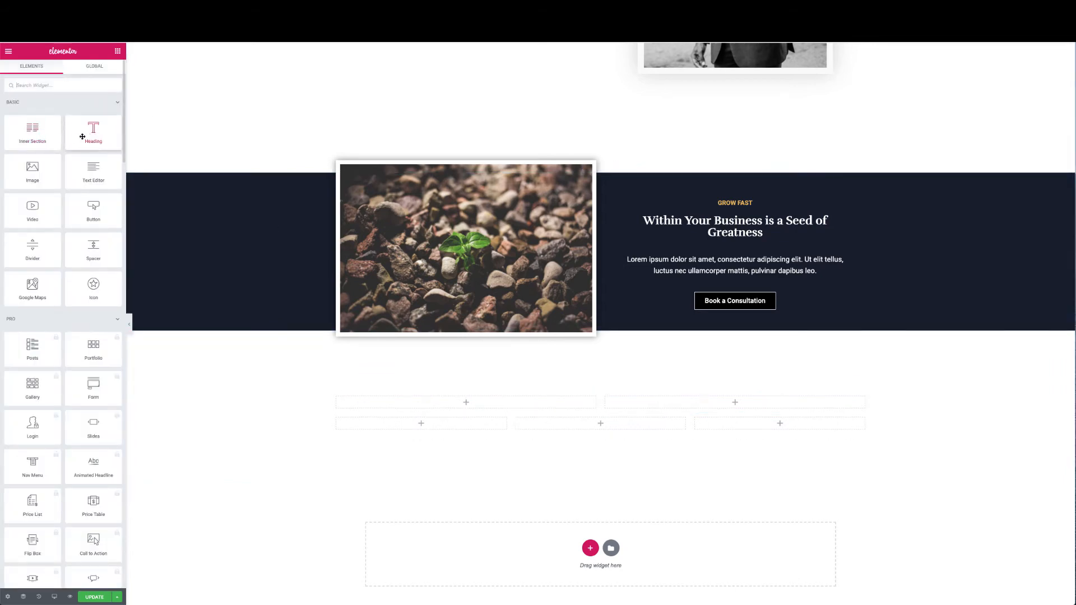
Add a Heading and Text Editor to the left column, titling the heading 'Coaching Services'
left_click_drag(96, 134, 443, 399)
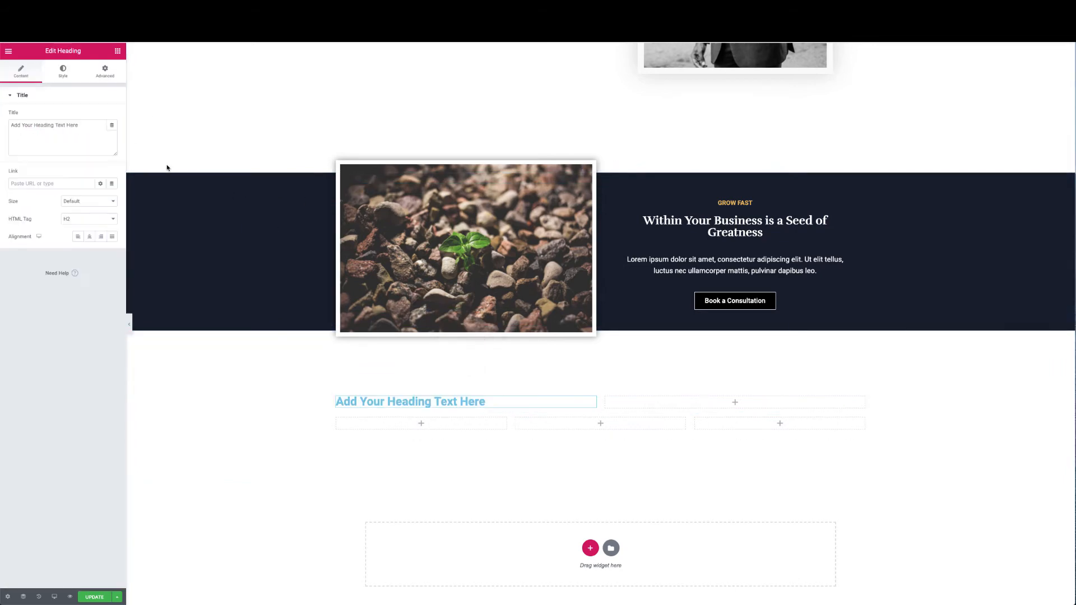
left_click(116, 52)
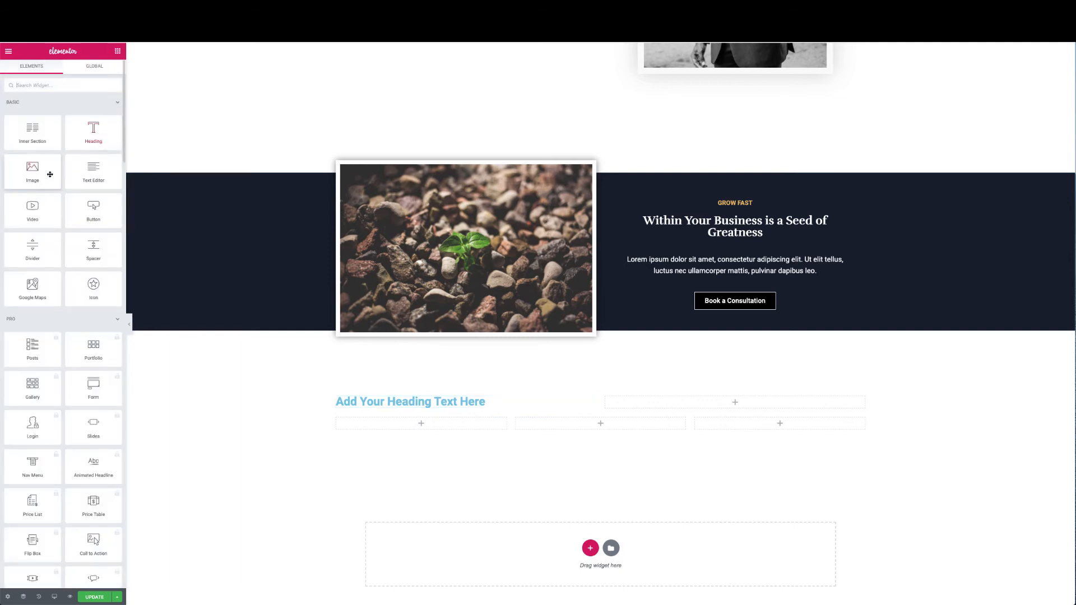
left_click_drag(94, 173, 376, 409)
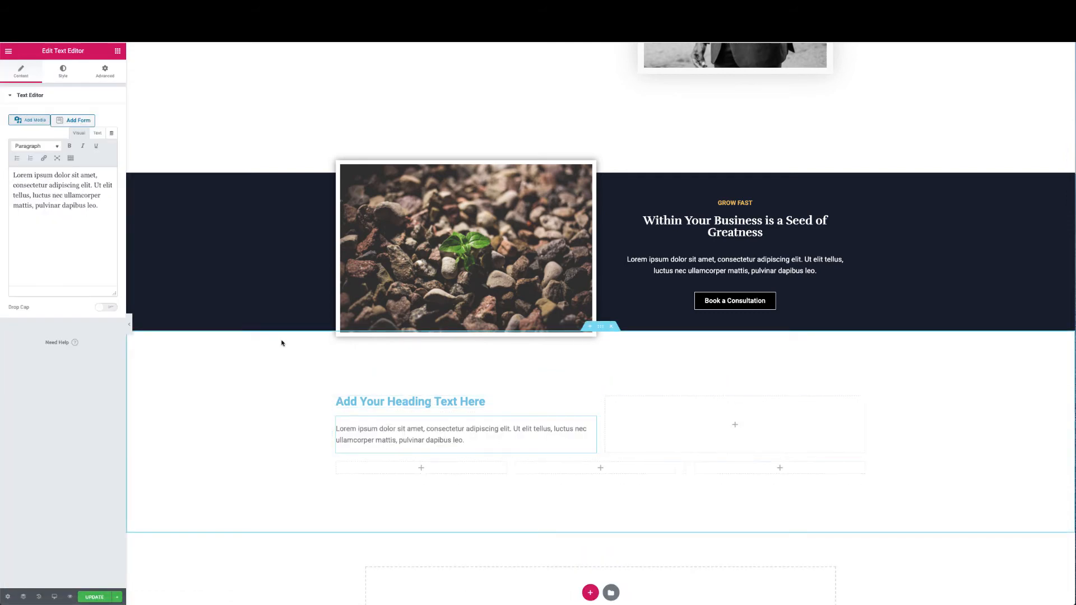
left_click(457, 407)
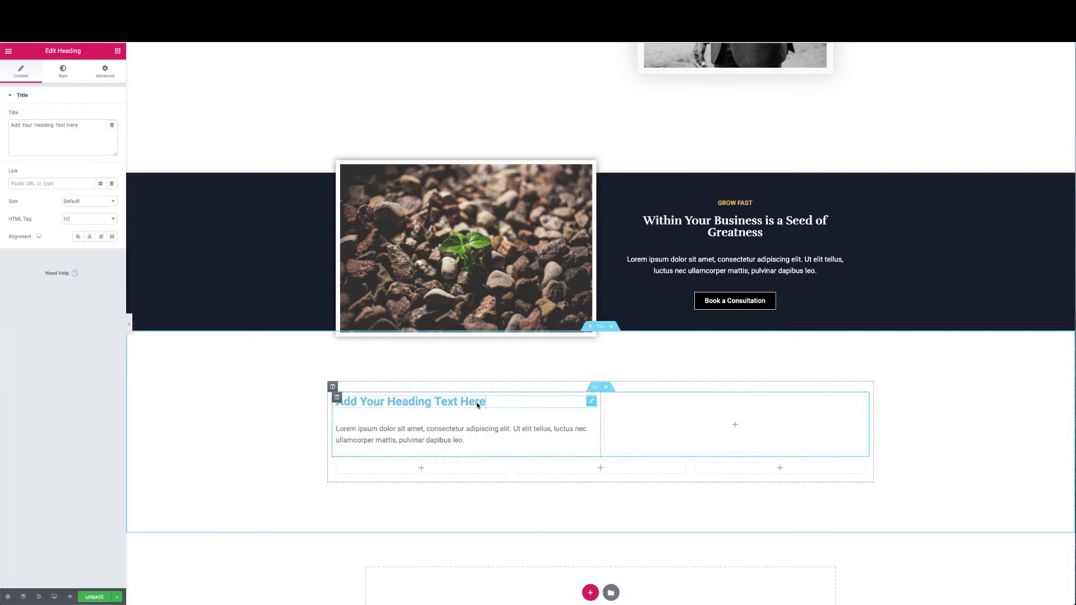
left_click(85, 130)
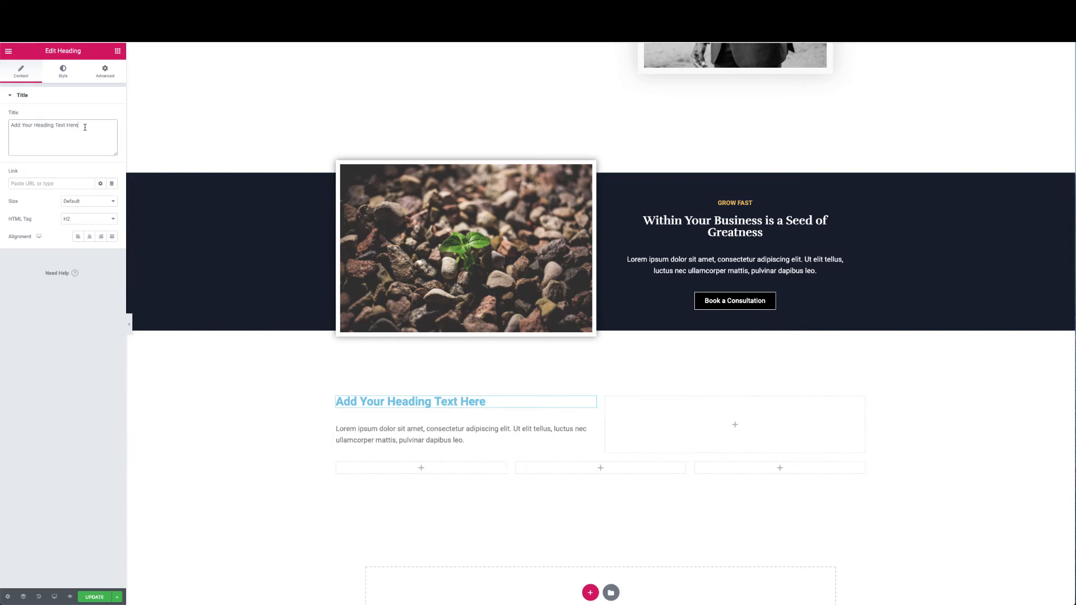
left_click_drag(85, 127, 85, 121)
type("Coach")
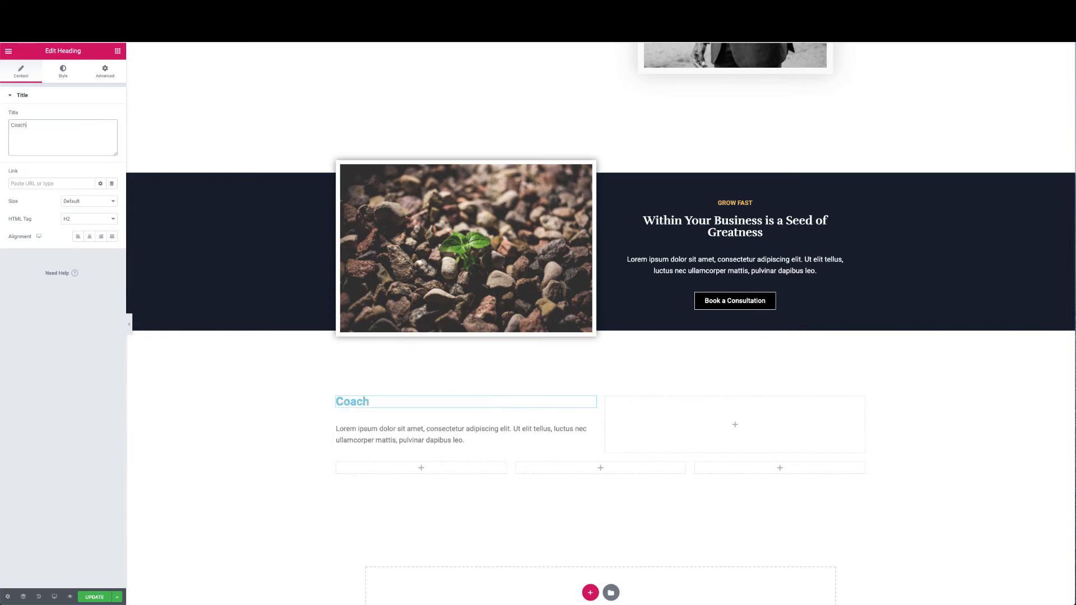
type("ing Serices")
left_click(41, 123)
type("v")
Colour the Coaching Services heading dark navy #161E2B
left_click(64, 71)
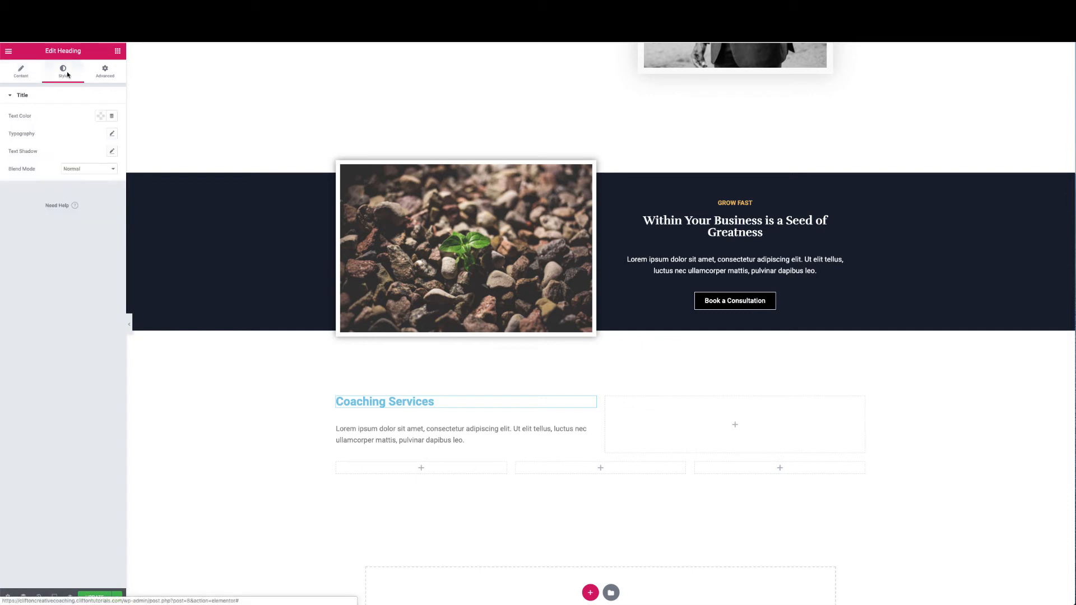
left_click(99, 115)
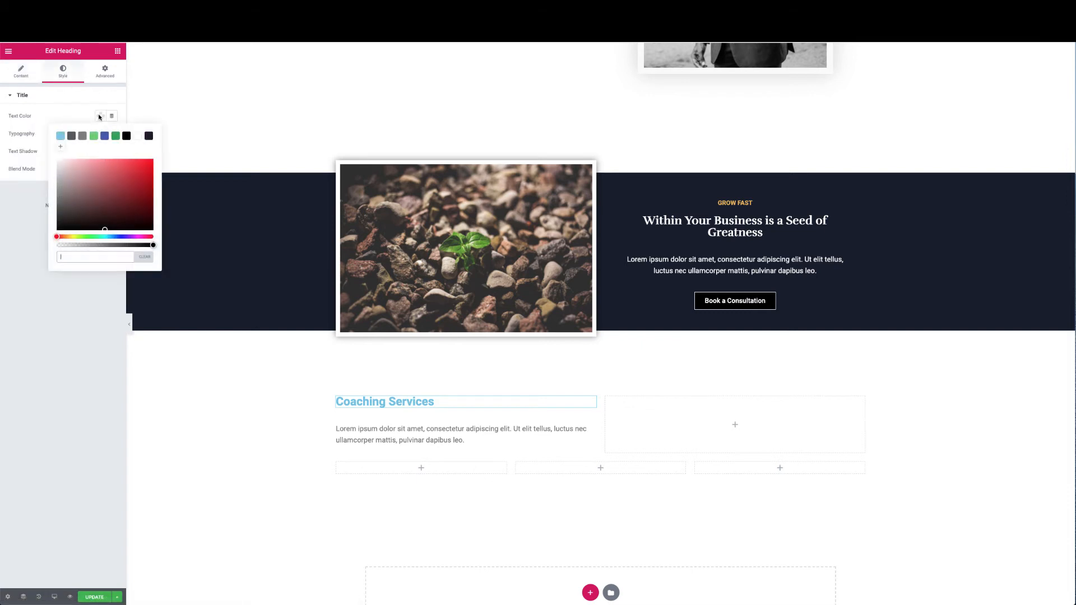
left_click(149, 137)
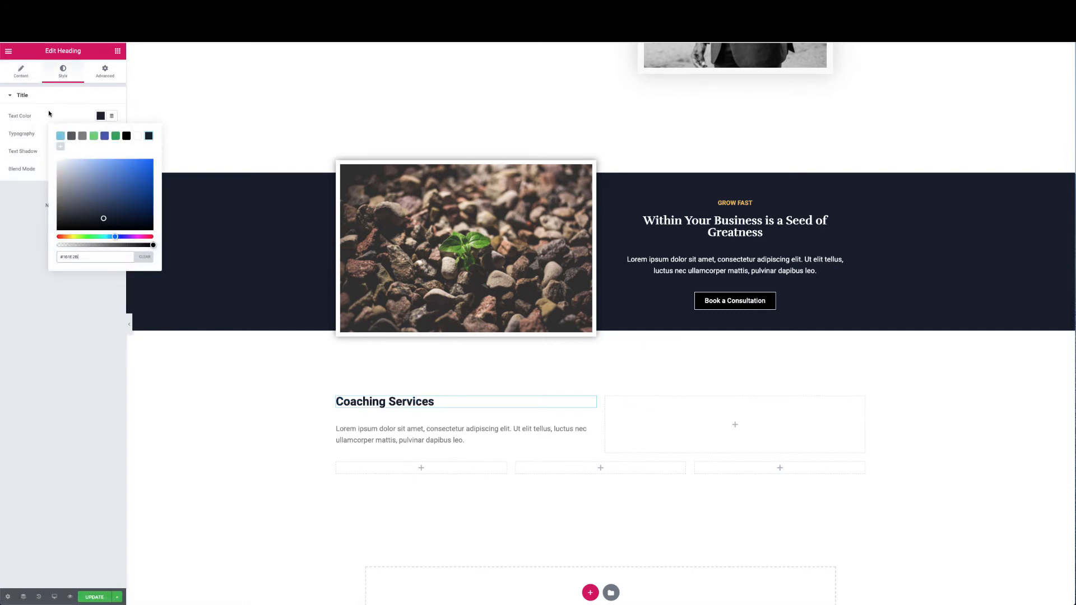
left_click(58, 109)
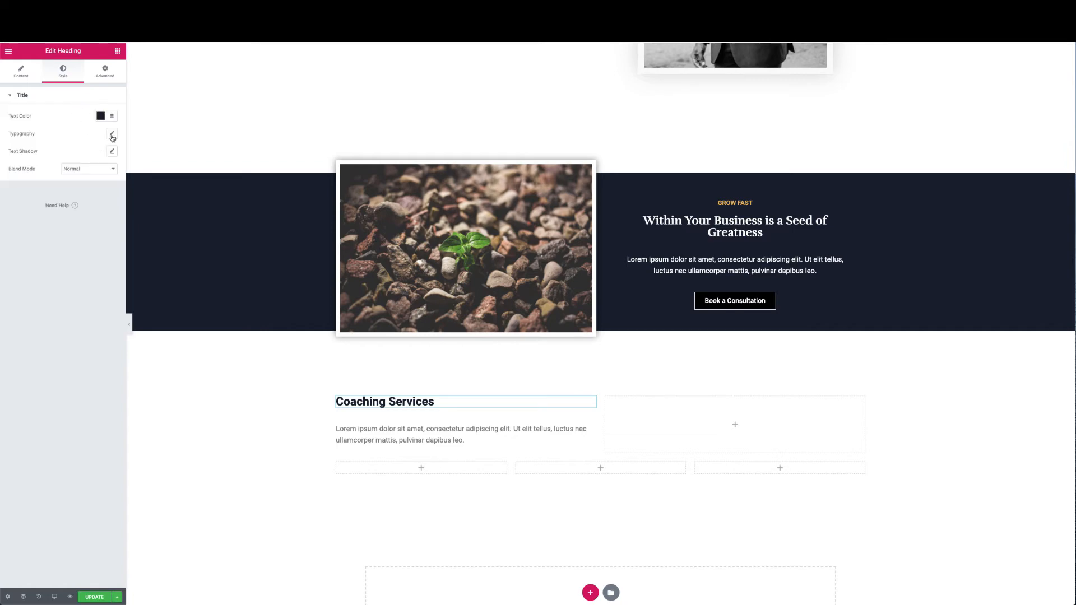
Set the heading typography to the Rufina font in Bold weight
left_click(112, 134)
left_click(95, 157)
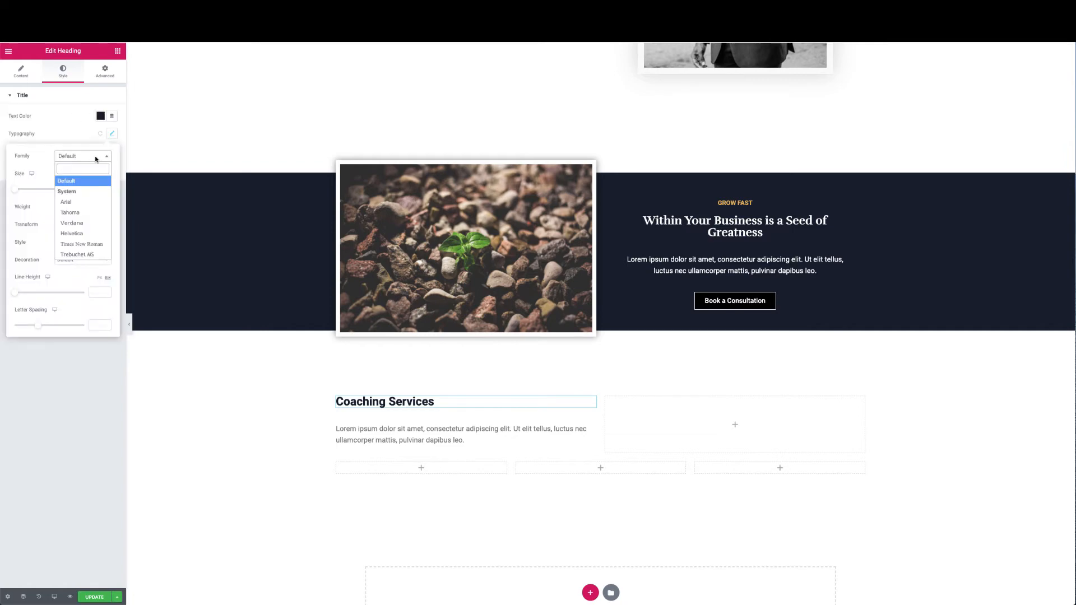
type("Rufina")
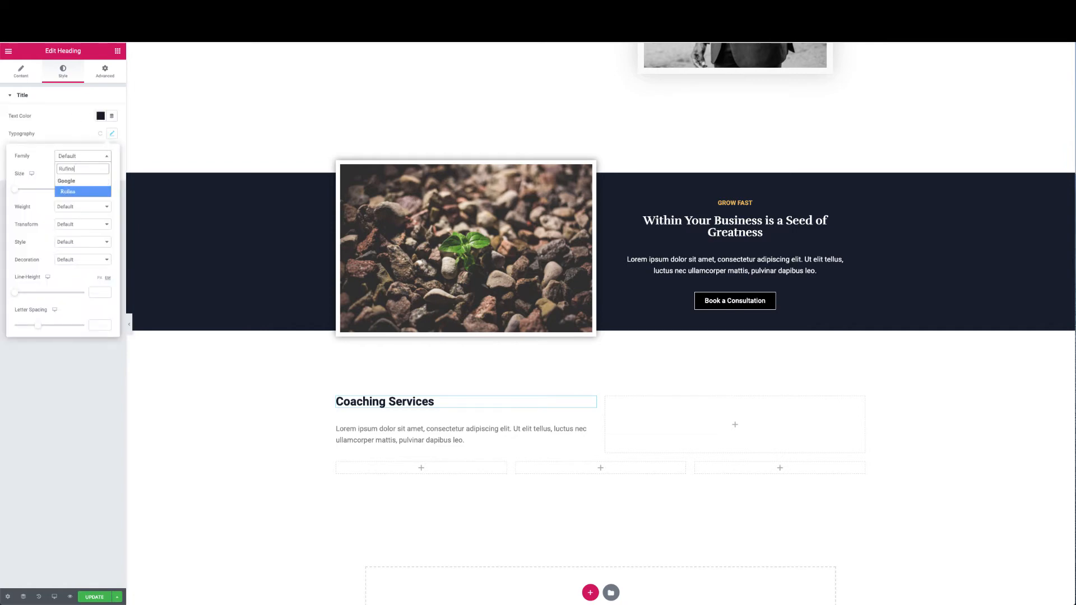
left_click(72, 192)
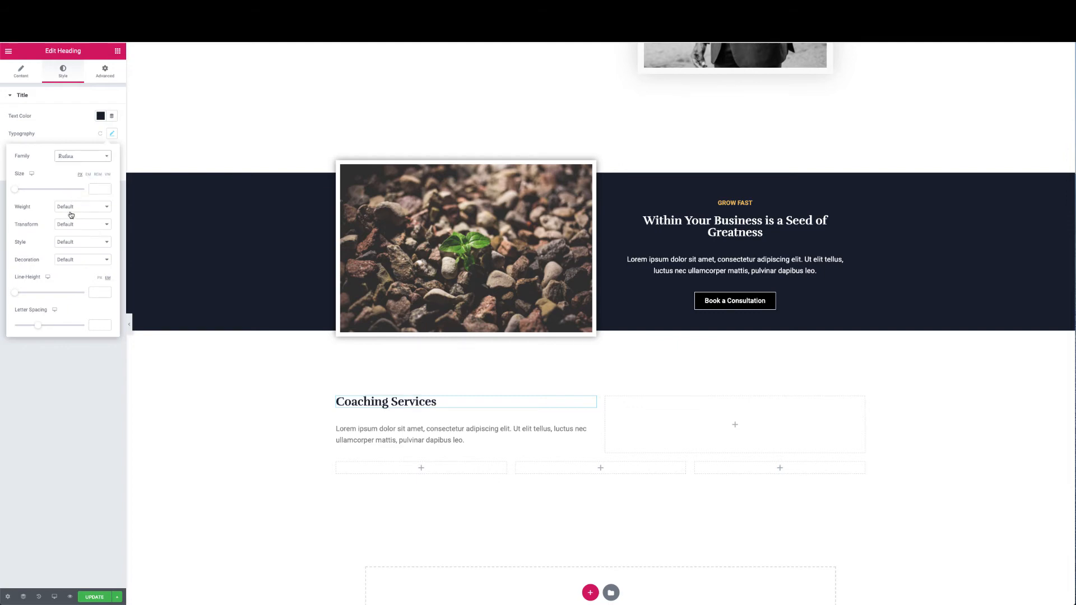
left_click(79, 209)
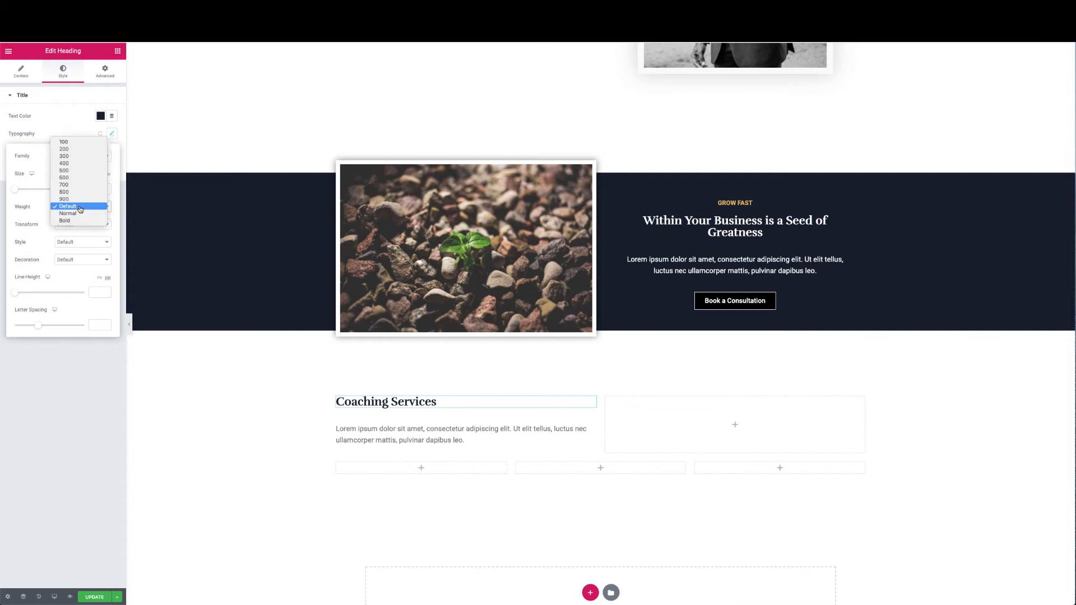
left_click(77, 221)
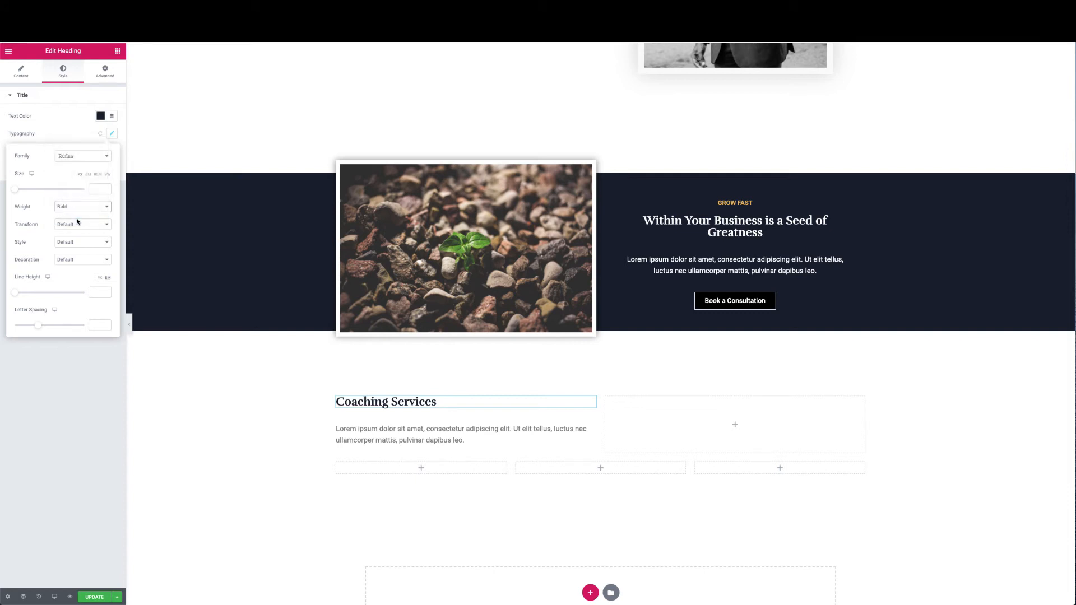
left_click(80, 208)
left_click(81, 207)
left_click(84, 205)
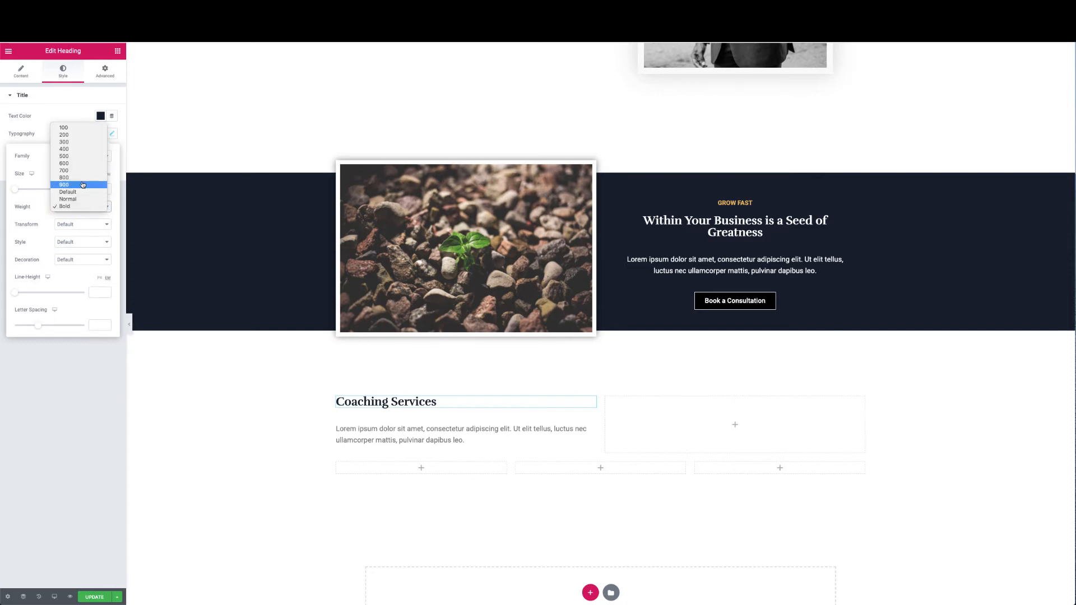
left_click(82, 185)
left_click(79, 209)
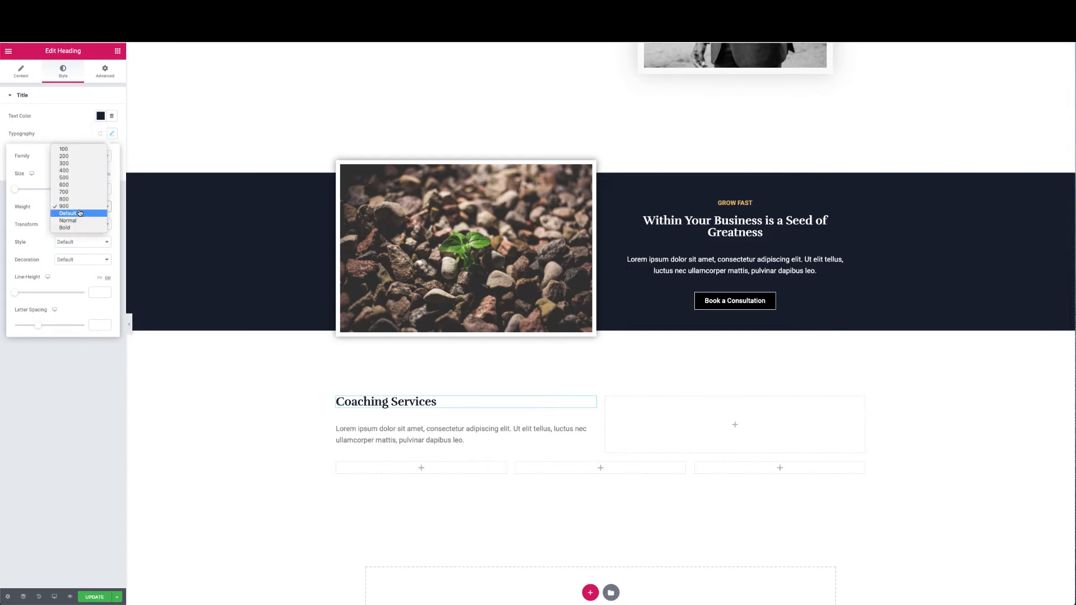
left_click(76, 229)
left_click(77, 226)
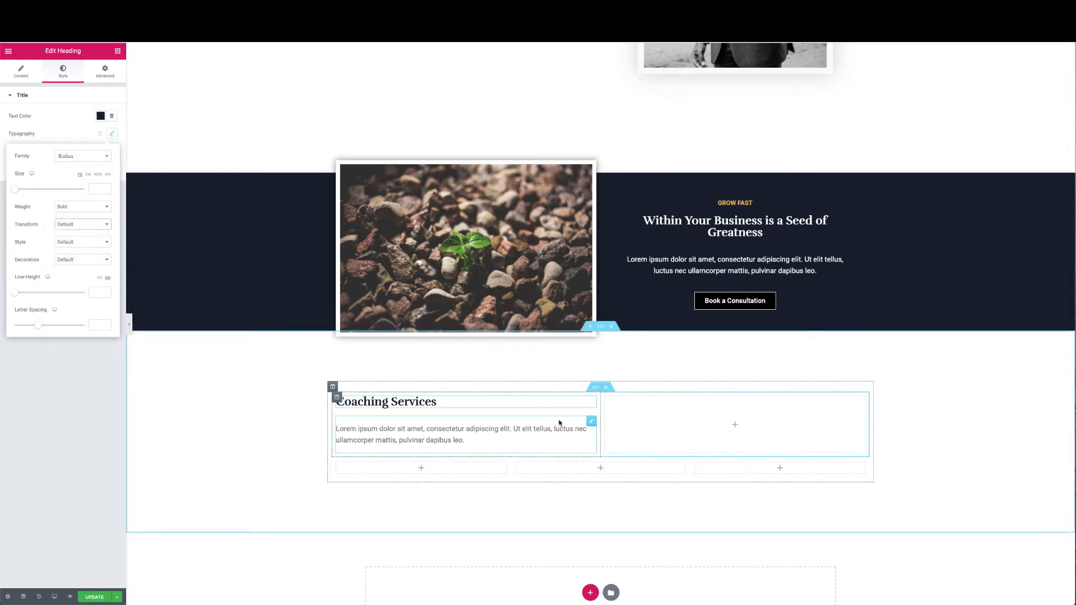
Make the paragraph text colour black #000000
left_click(590, 421)
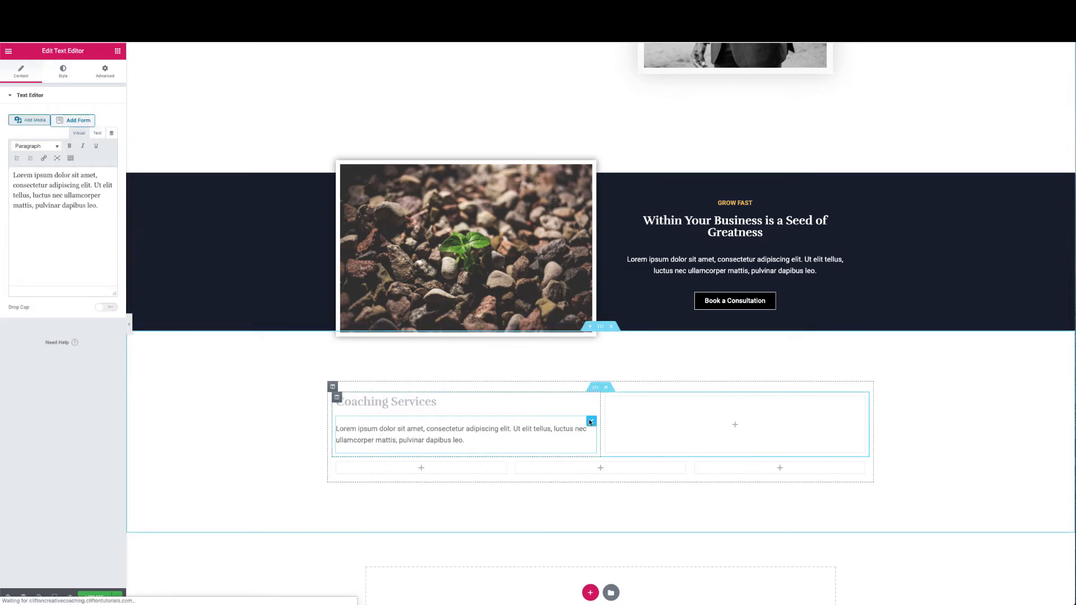
left_click(63, 72)
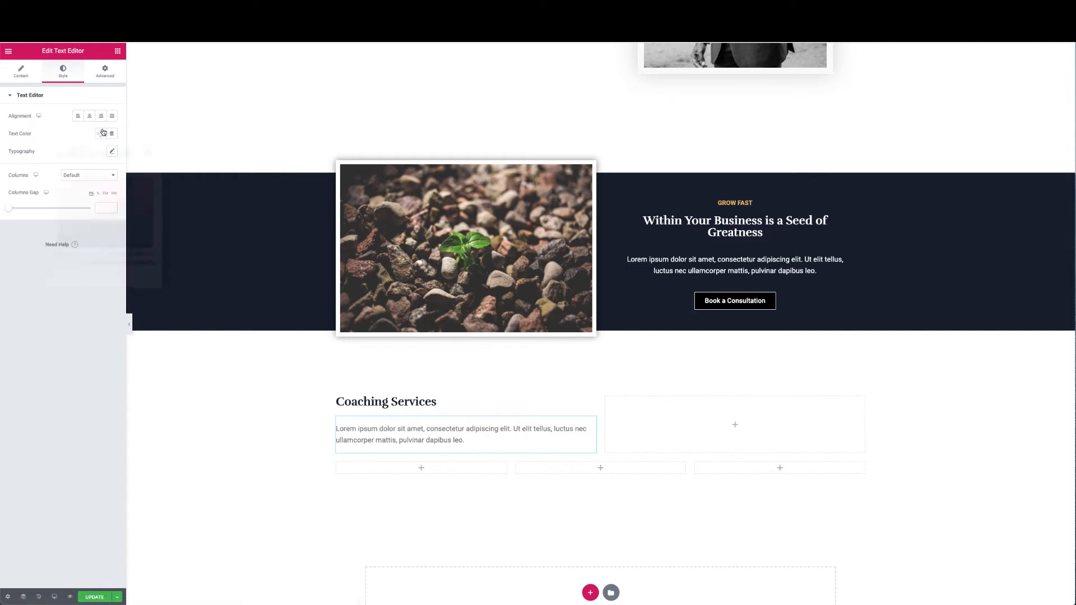
left_click(100, 134)
left_click(128, 155)
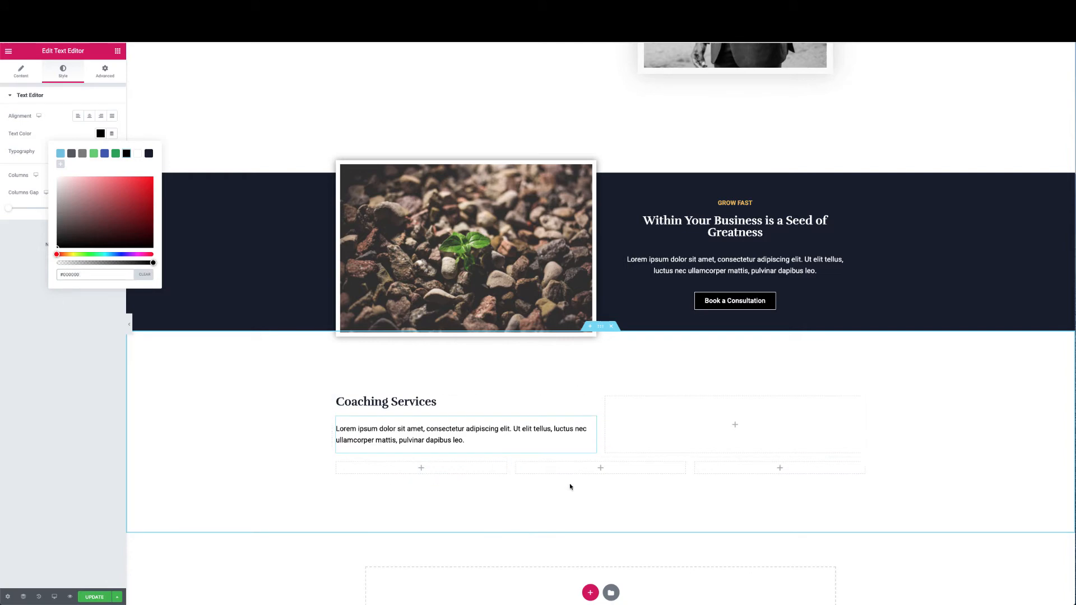
Try a 40 top padding on the three-column row, then clear it again
left_click(596, 454)
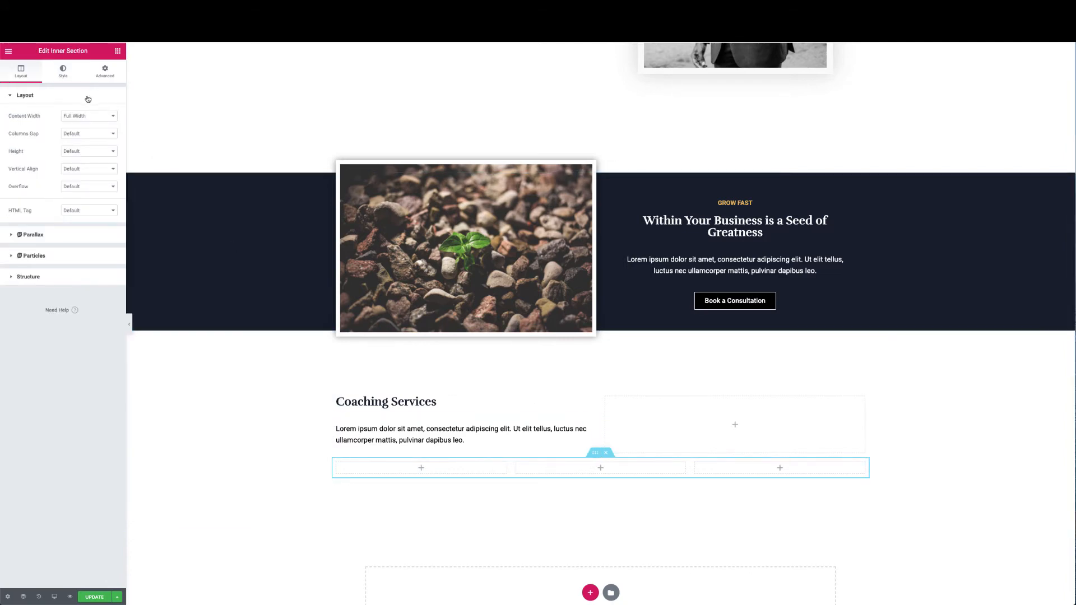
left_click(106, 72)
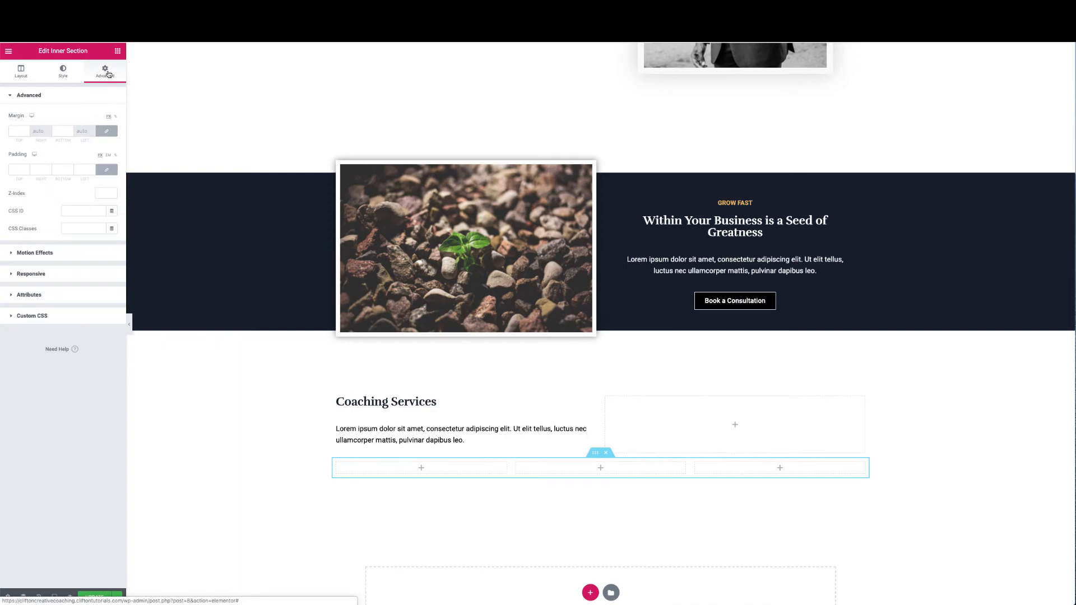
left_click(19, 170)
type("40")
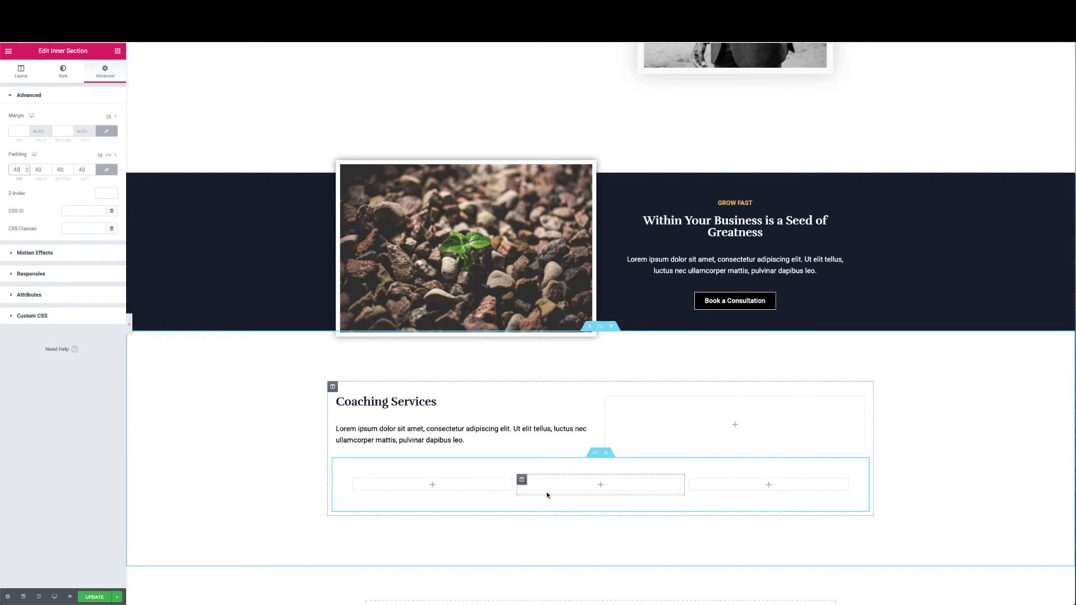
left_click_drag(21, 169, 3, 170)
key("BackSpace")
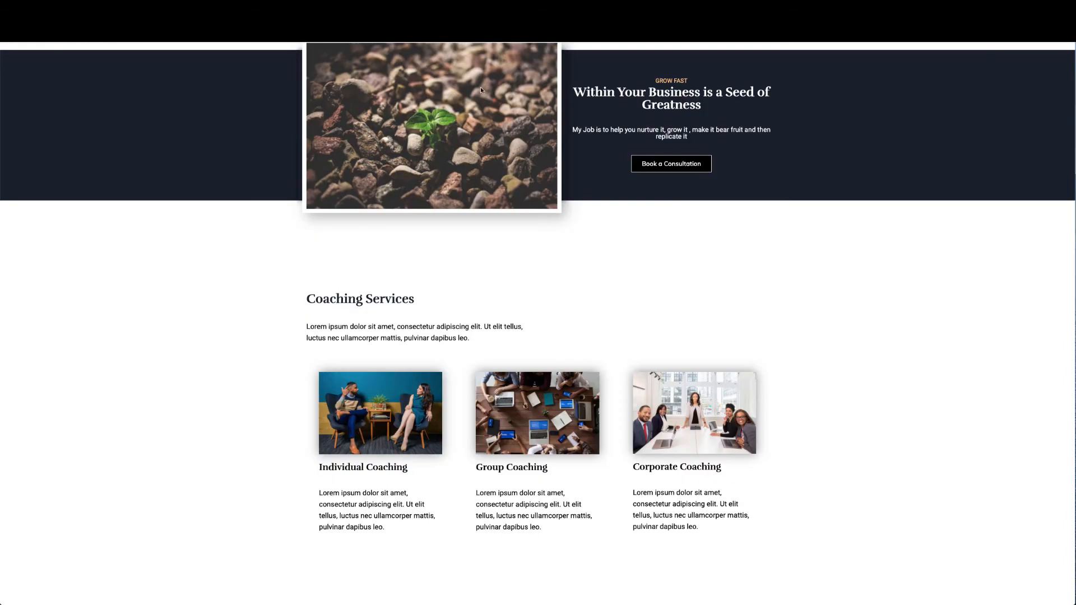
scroll(475, 351, "down", 1)
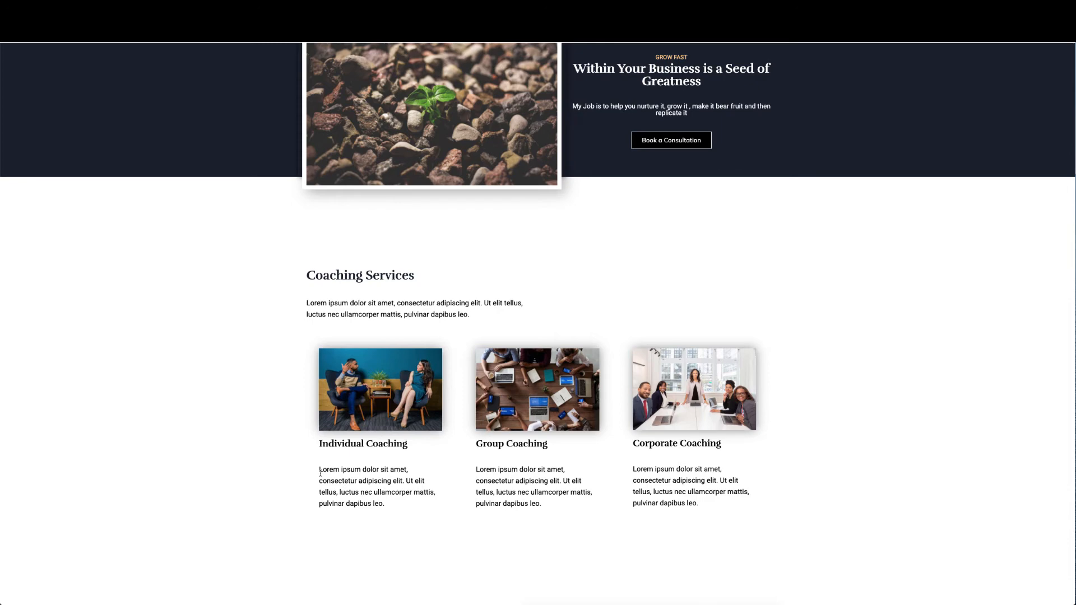
left_click_drag(320, 474, 399, 491)
left_click(382, 454)
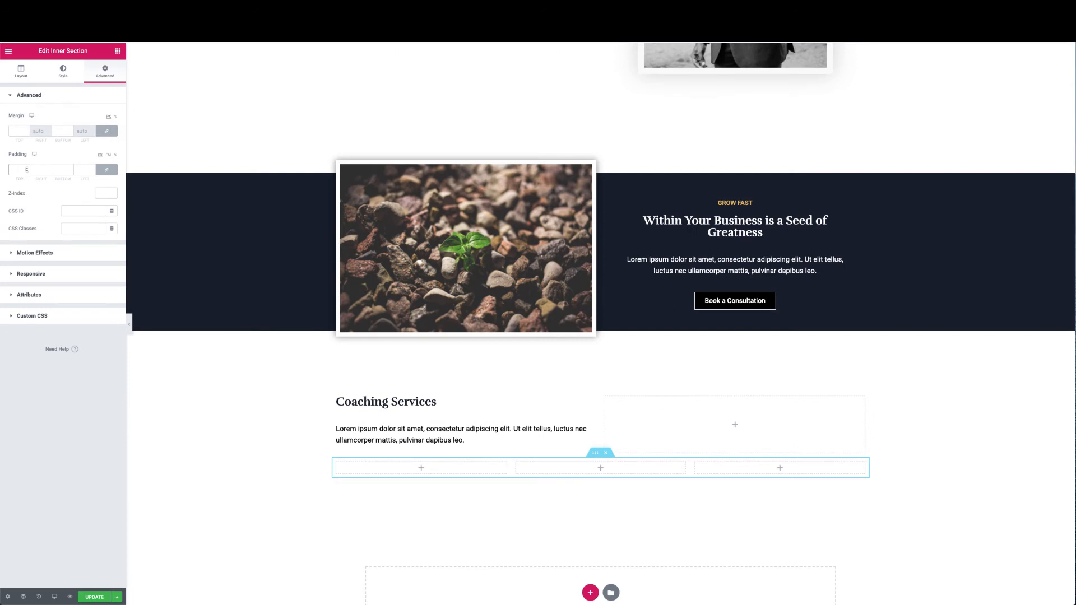
Search for the Image Box widget and drop it into the first lower column
left_click(118, 51)
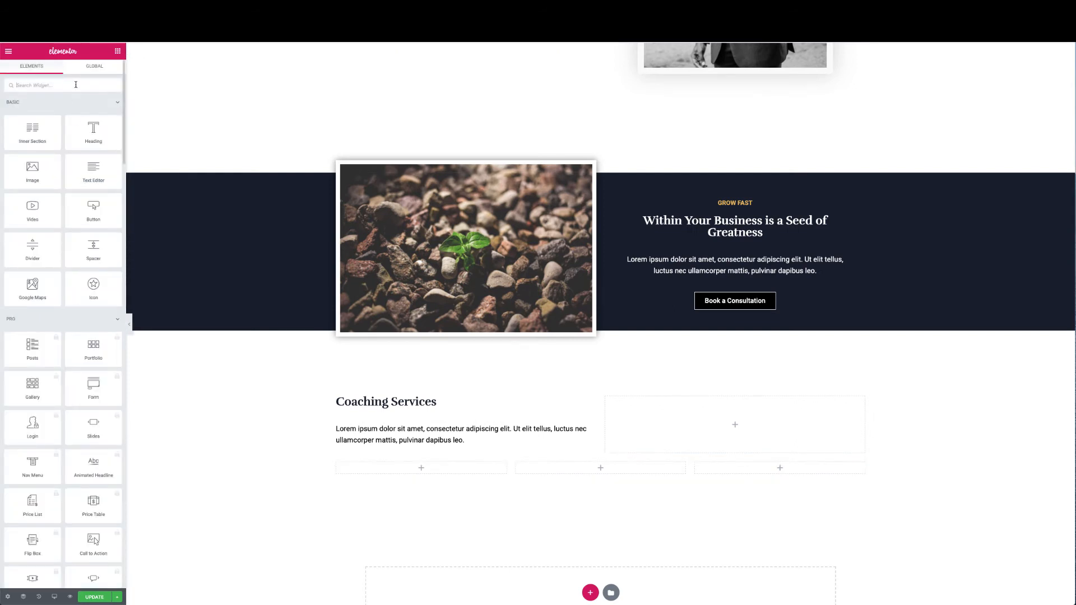
type("image")
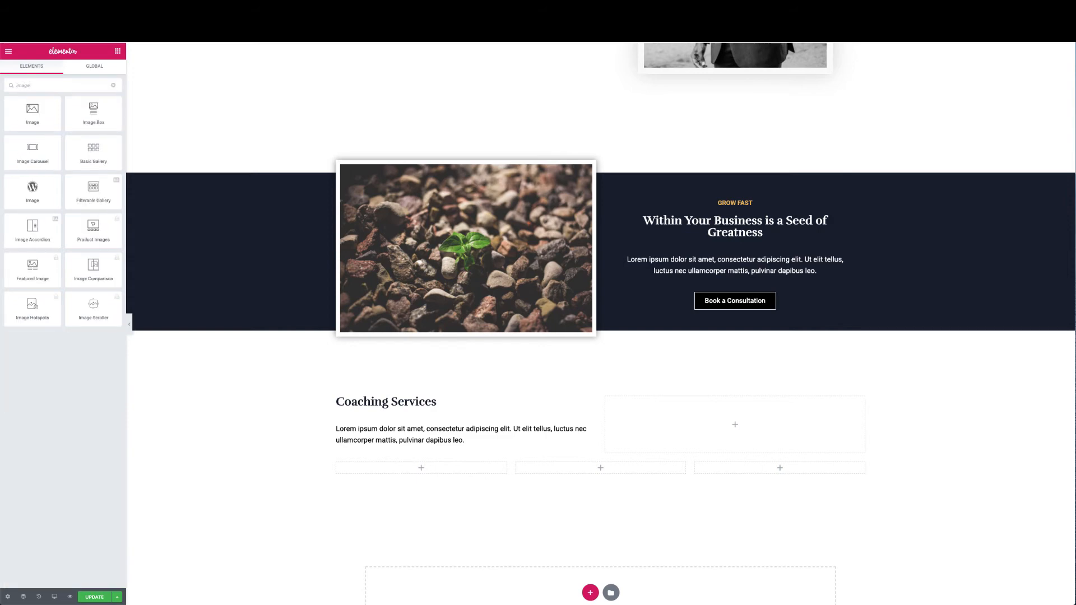
type(" box")
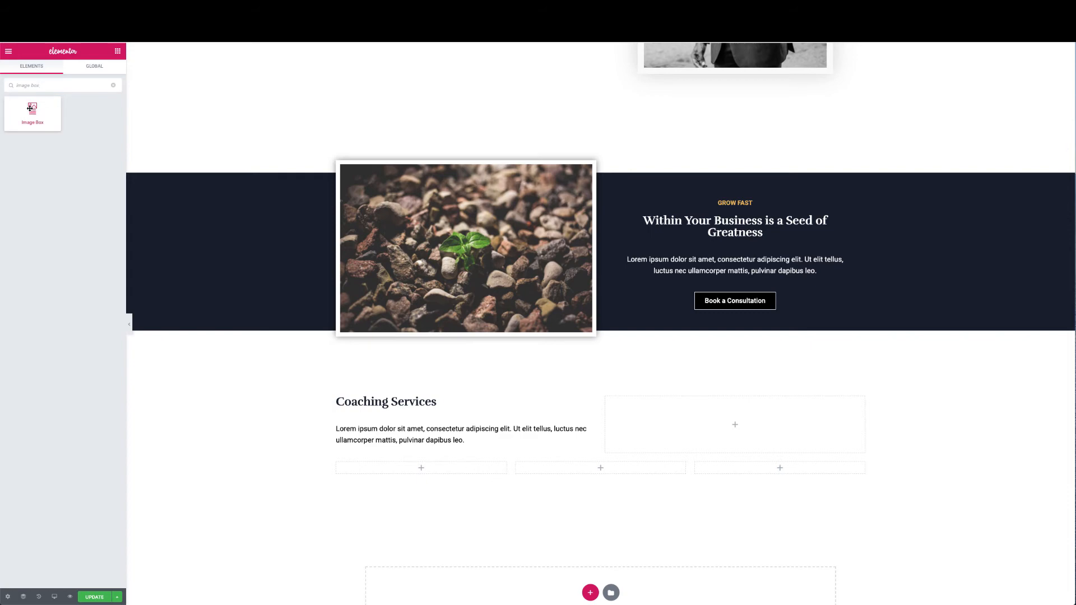
left_click_drag(30, 109, 399, 471)
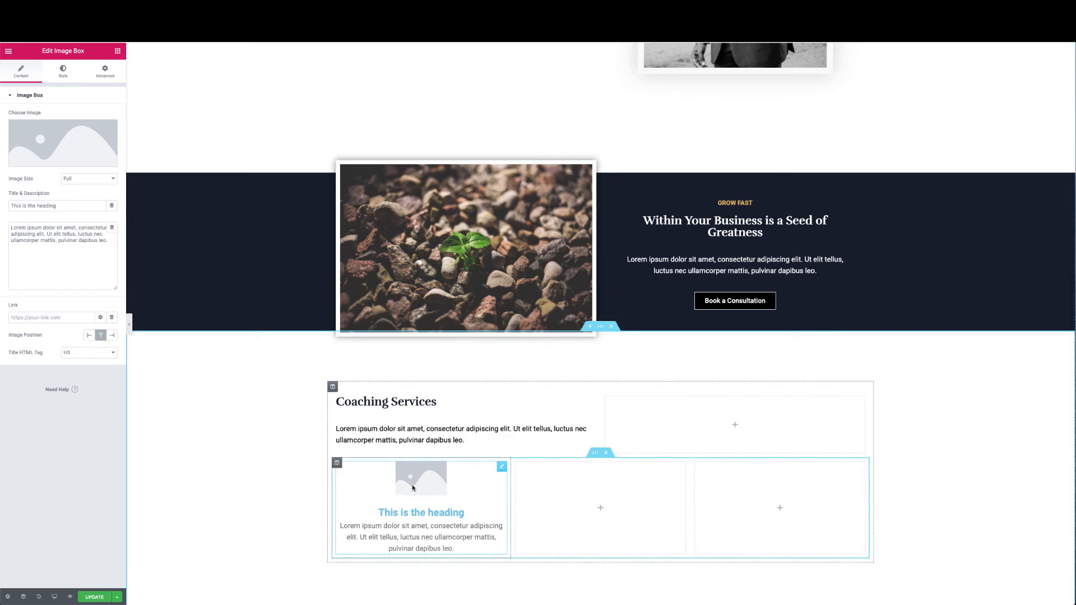
Search the widget library for 'image b', then trim the search back to 'image'
left_click(118, 51)
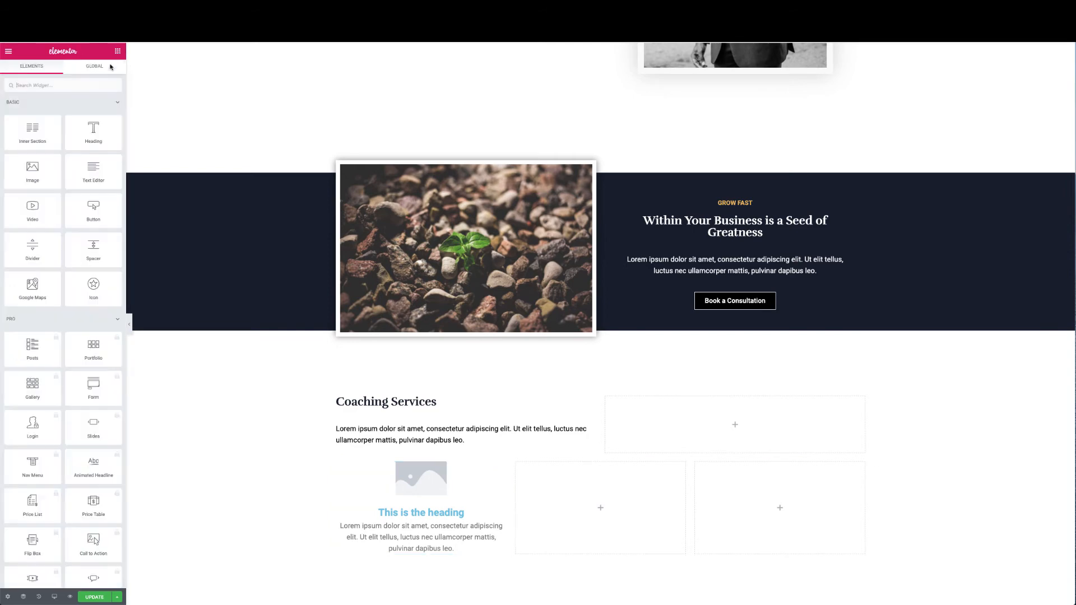
type("ima")
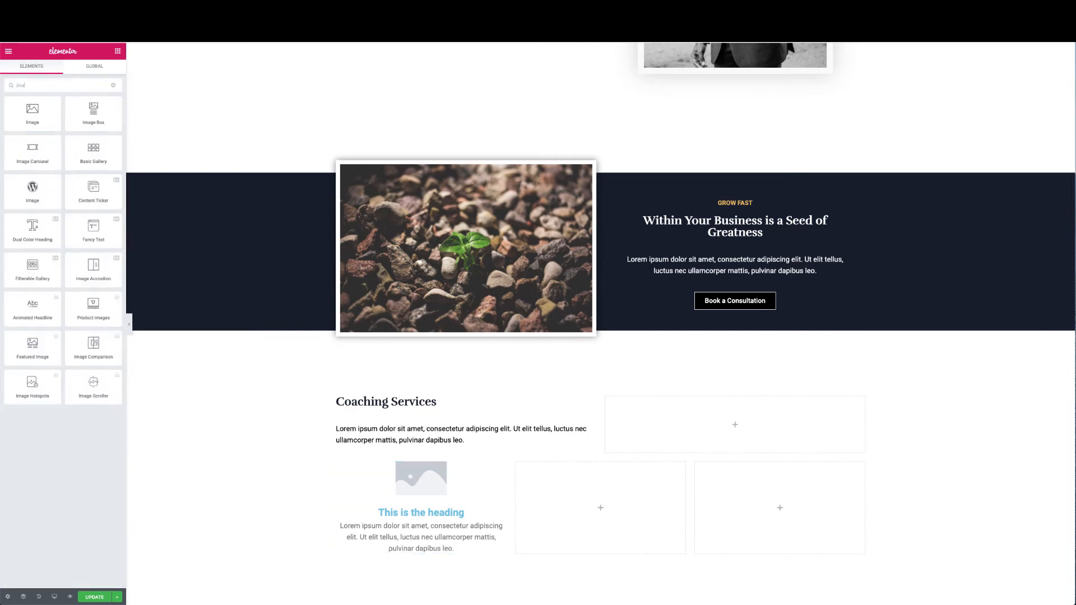
type("ge box")
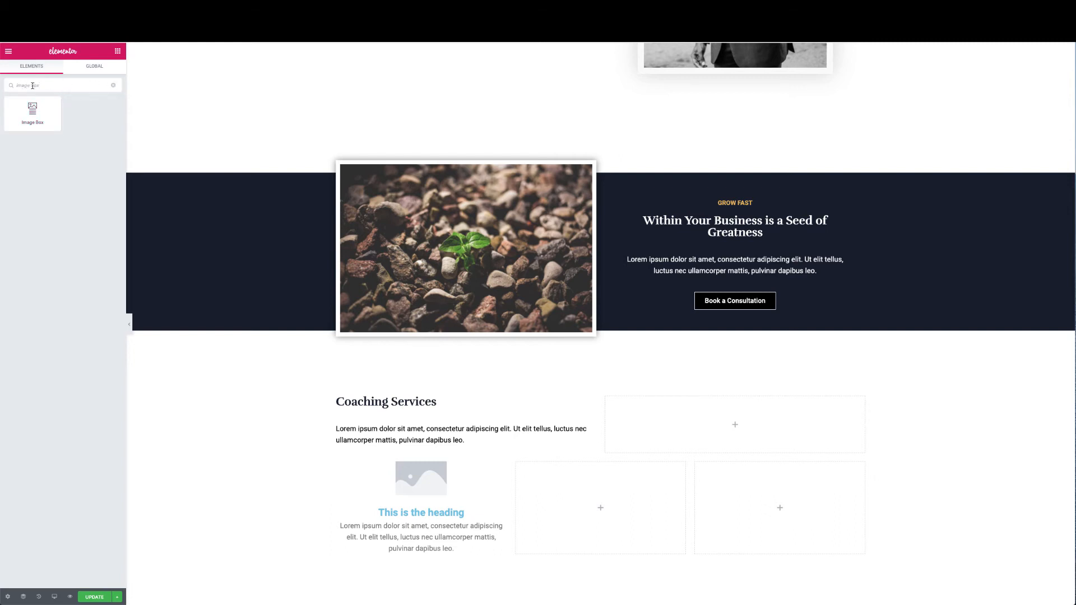
key("BackSpace")
key("BackSpace")
key("BackSpace")
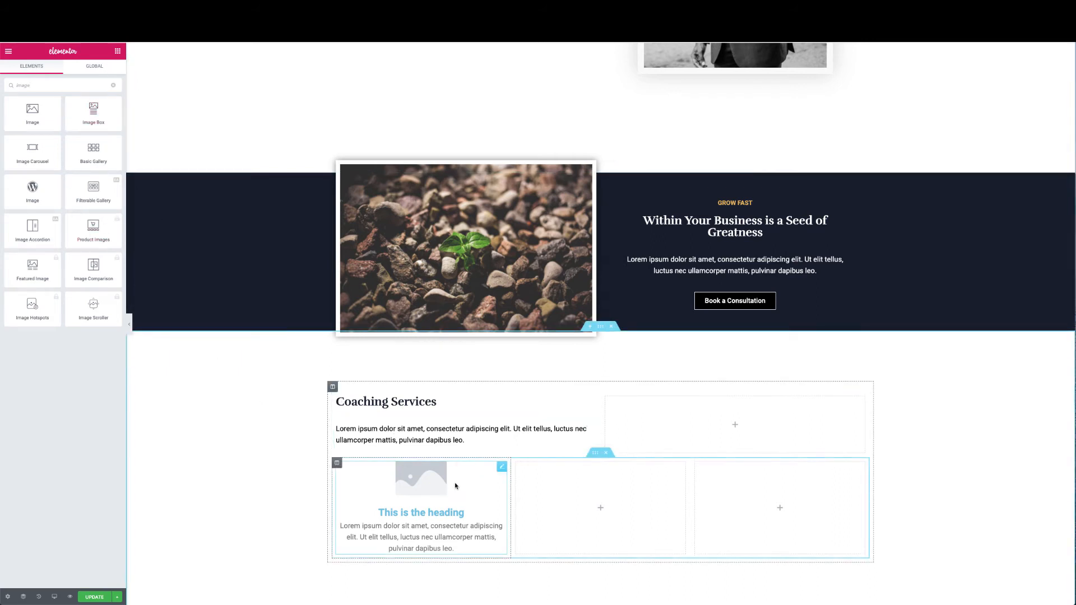
Insert the one-on-one photo into the Image Box, copying its title into Alt Text
left_click(502, 467)
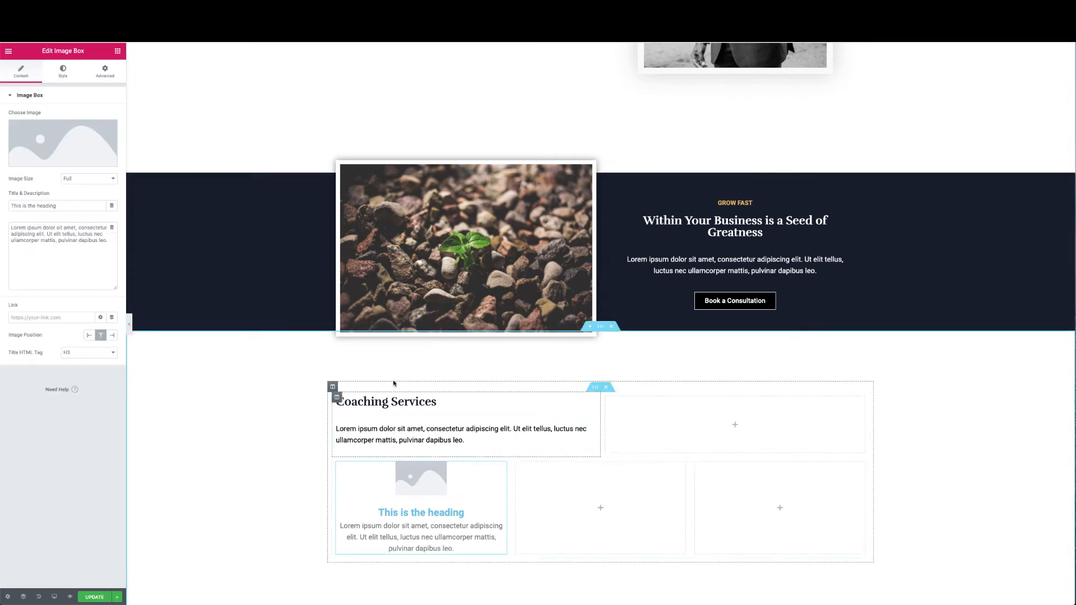
left_click(89, 160)
left_click(75, 163)
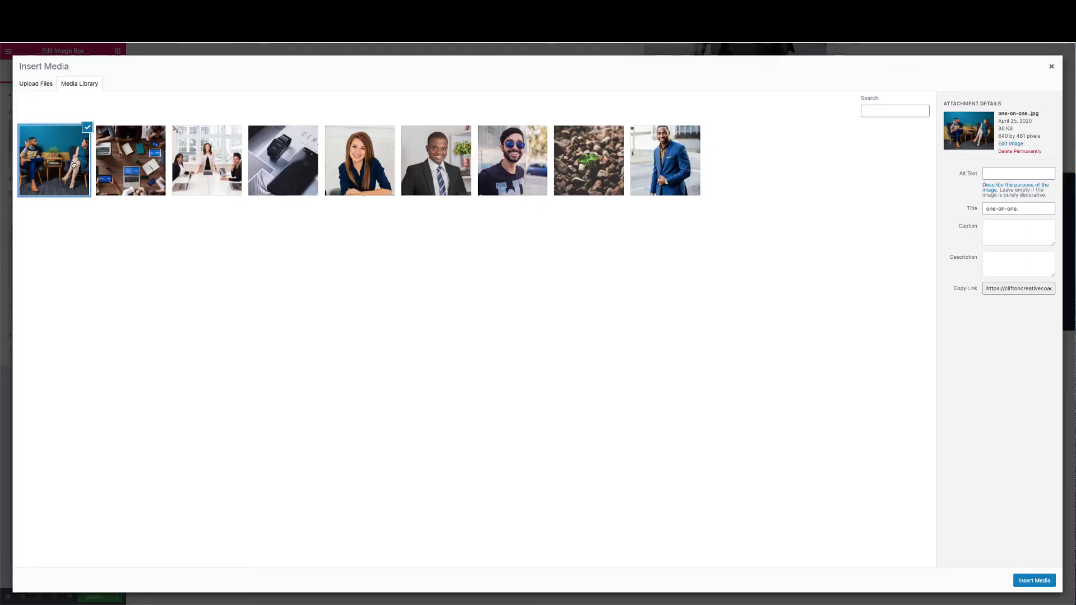
left_click(1010, 209)
left_click_drag(1010, 209, 912, 206)
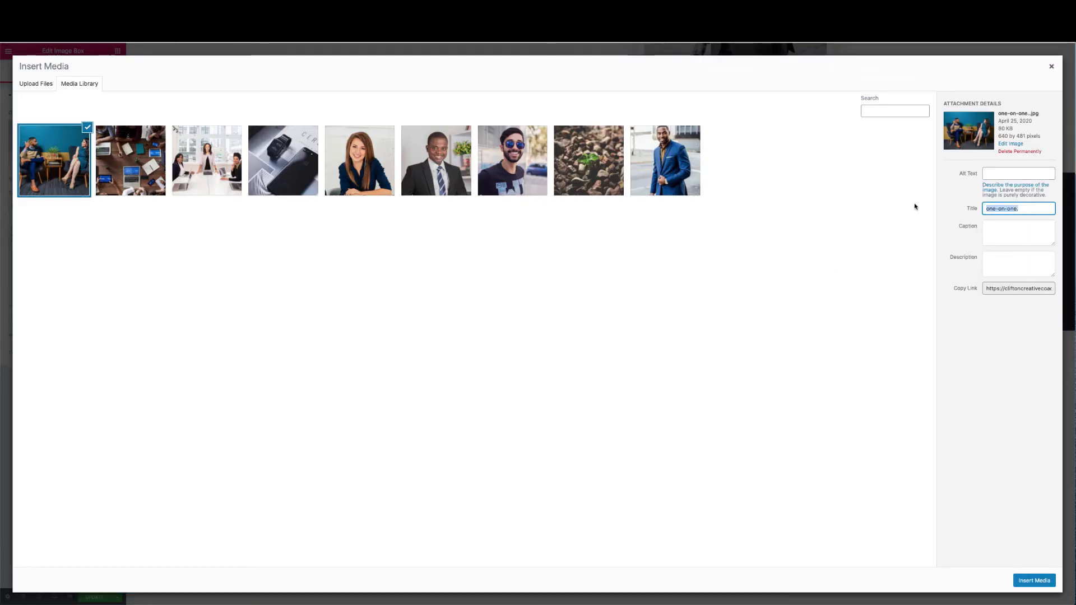
key("ctrl+c")
left_click(989, 174)
key("ctrl+v")
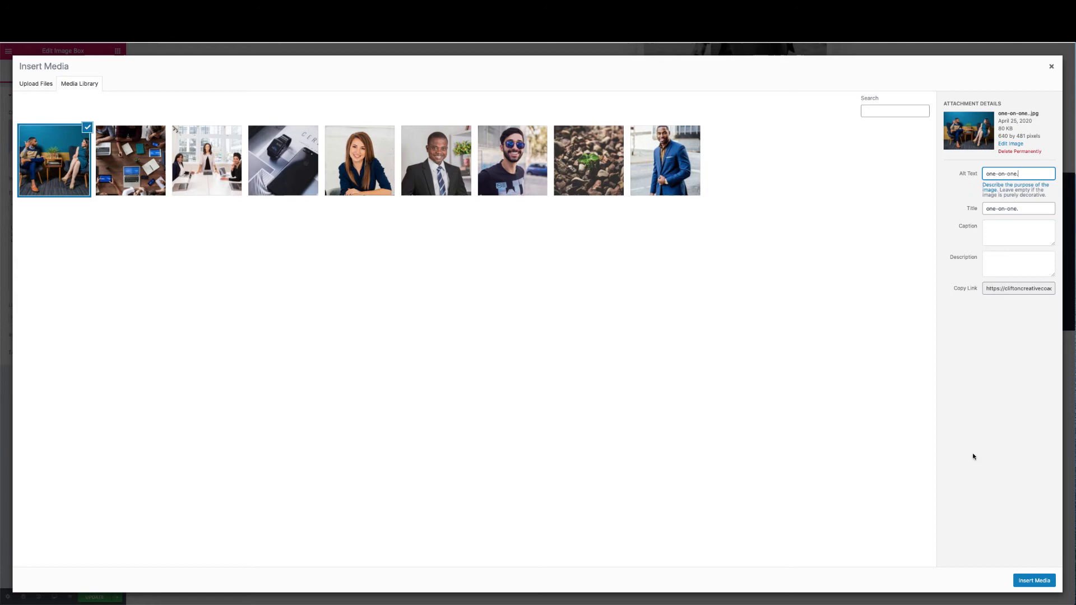
left_click(1033, 581)
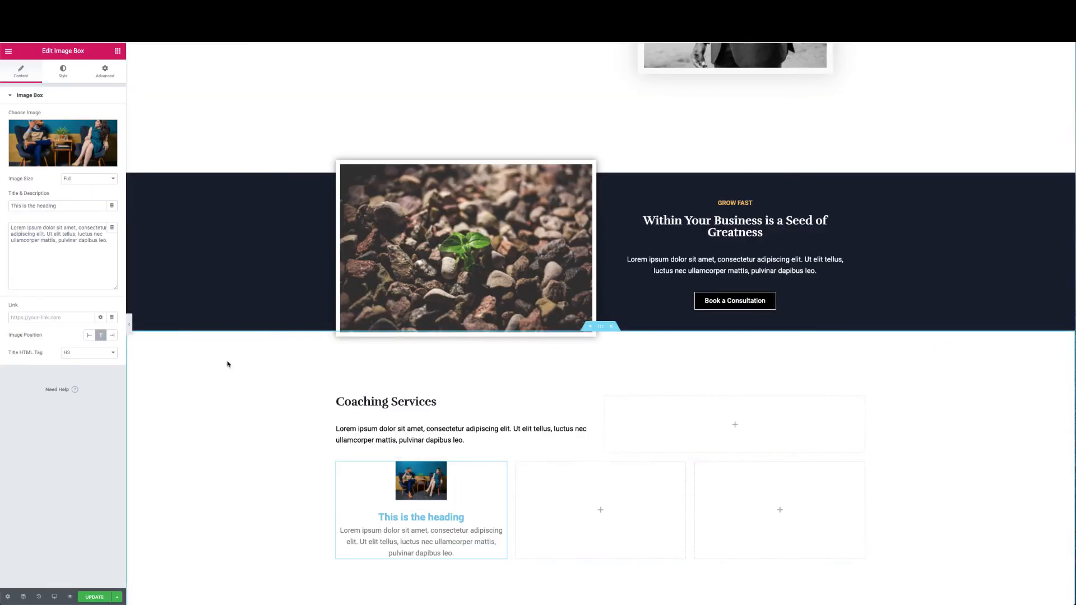
Keep the Full image size and retitle the box 'Individual Coaching'
left_click(83, 179)
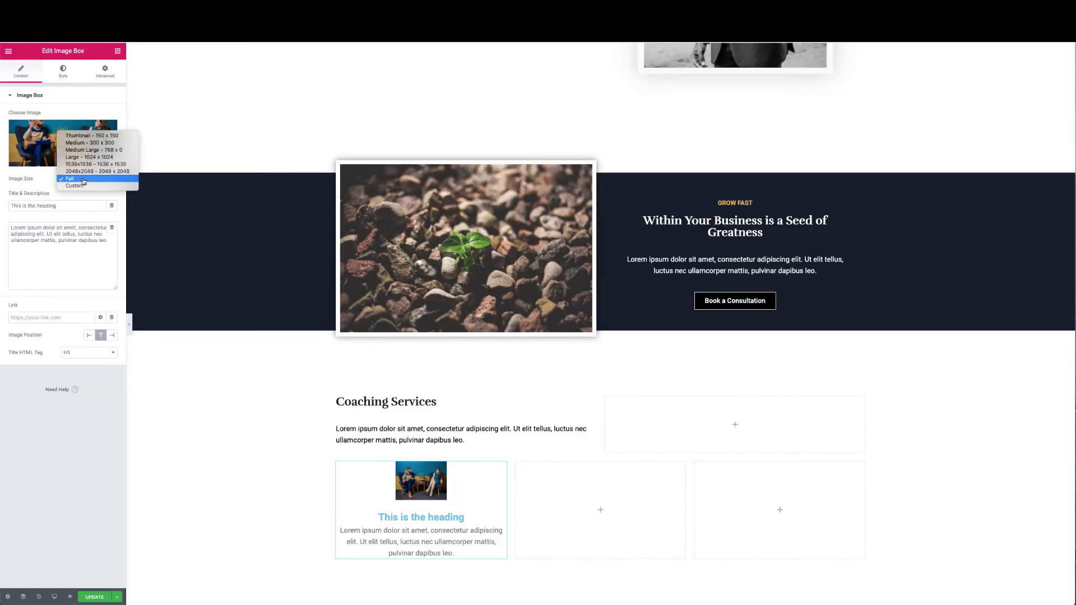
left_click(82, 179)
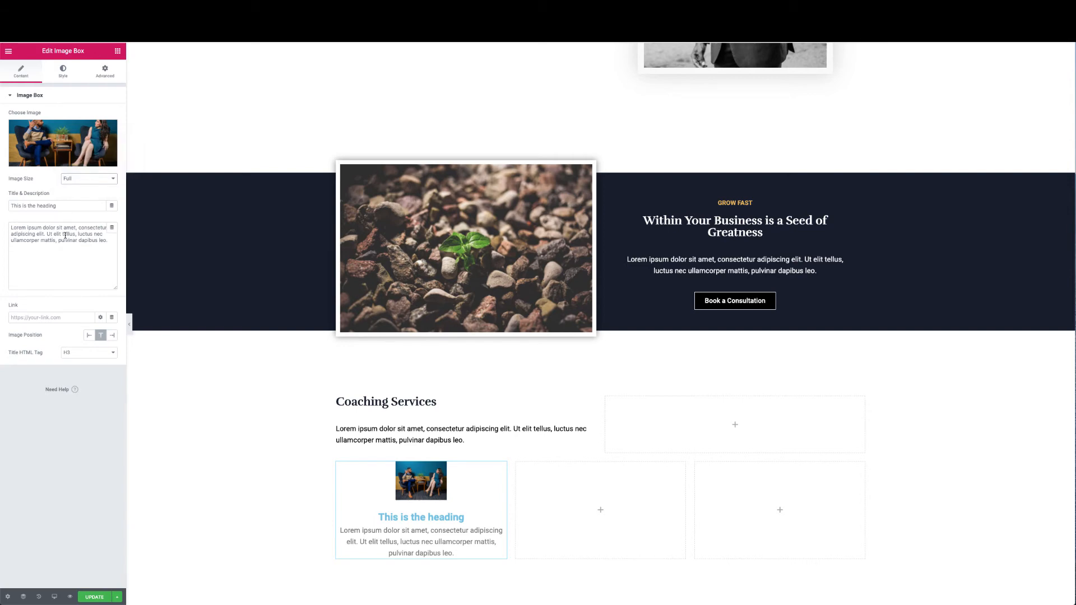
triple_click(65, 207)
type("Individual")
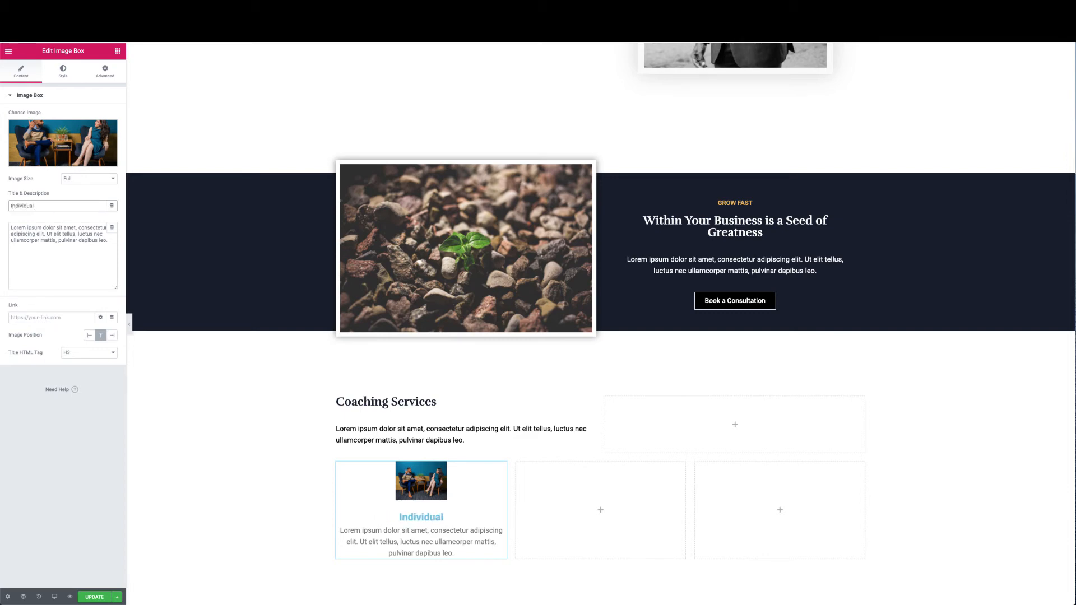
type(" Coaching")
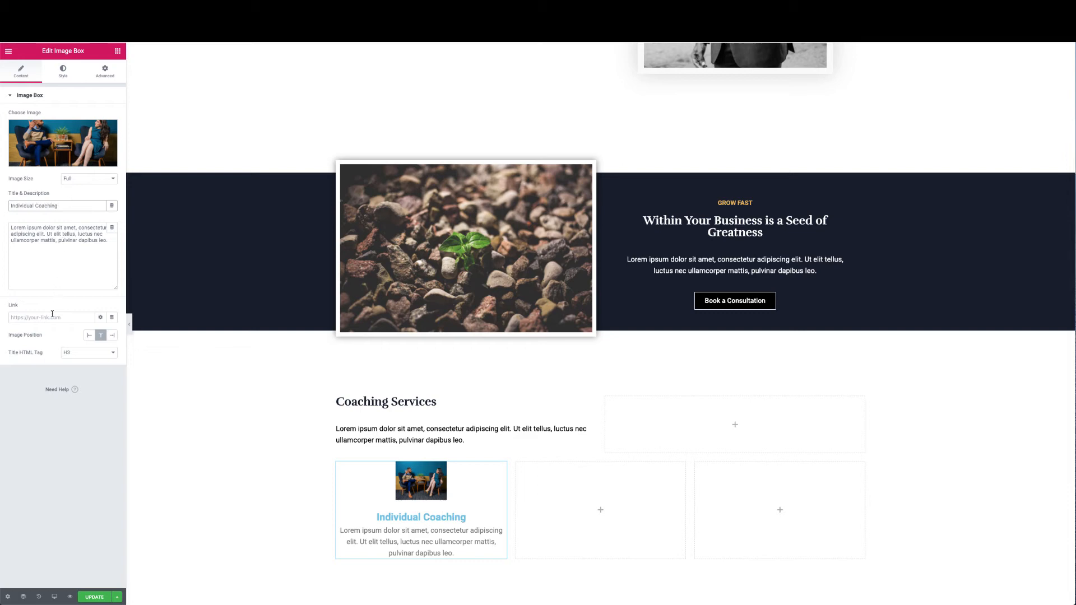
Set the image box's Image Width to 75% and expand the Content style section
left_click(63, 71)
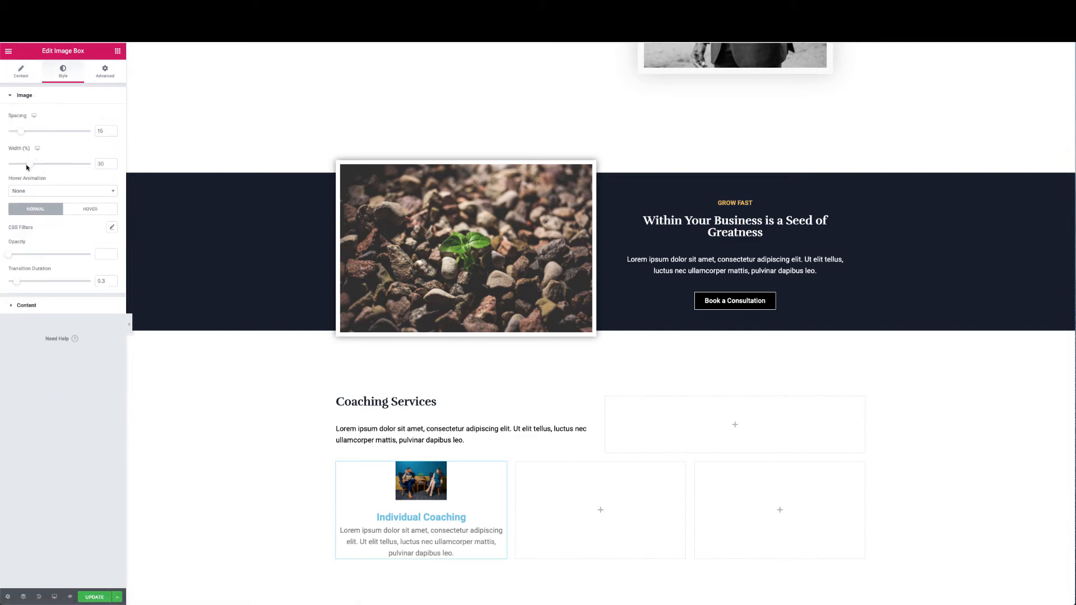
left_click_drag(31, 164, 67, 168)
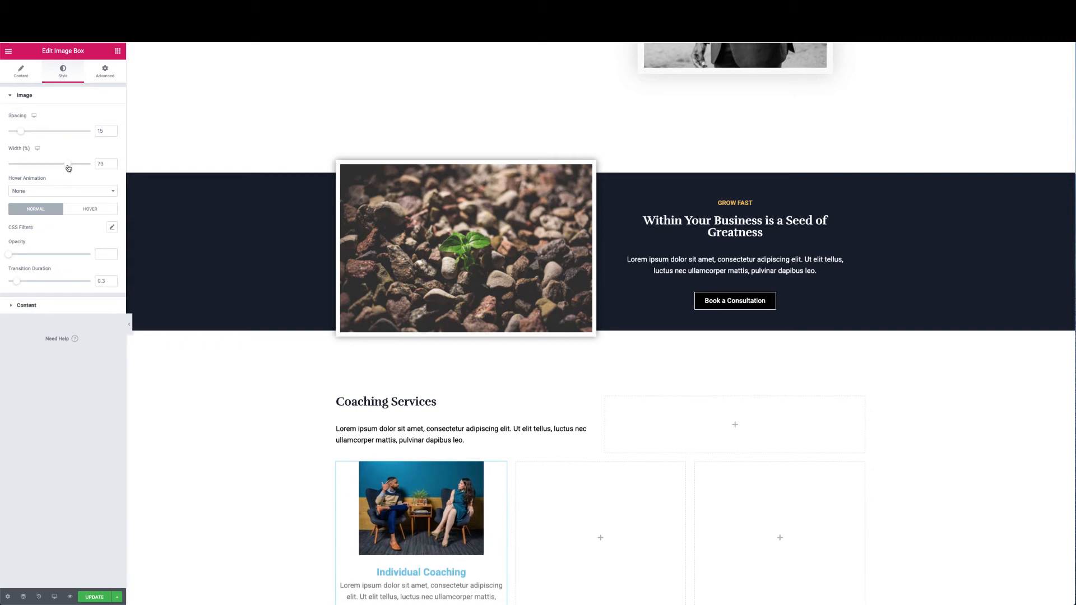
left_click(105, 165)
key("BackSpace")
type("5")
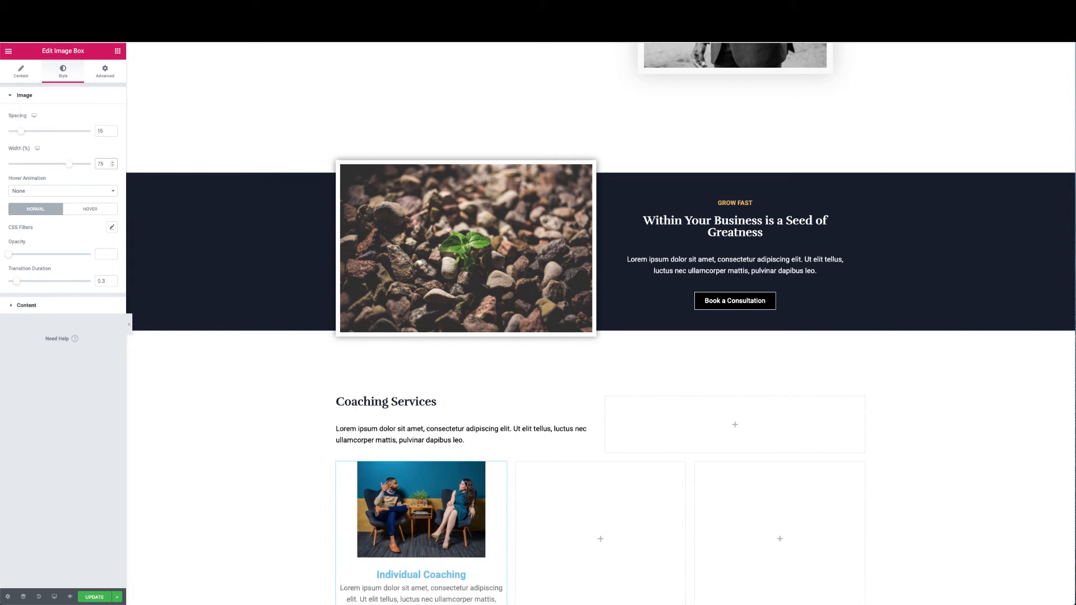
scroll(238, 224, "down", 3)
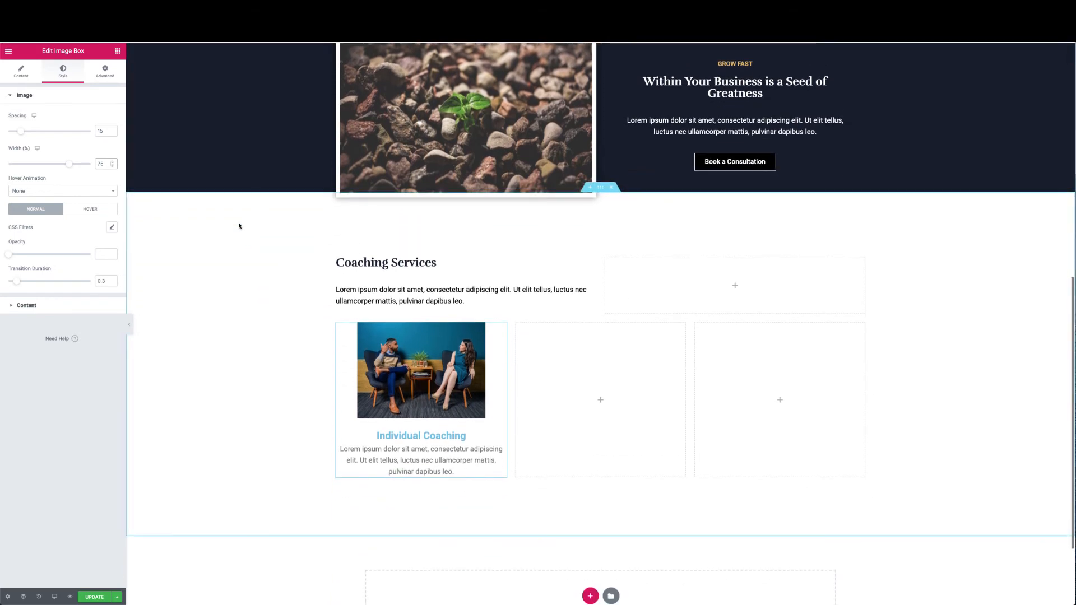
double_click(65, 307)
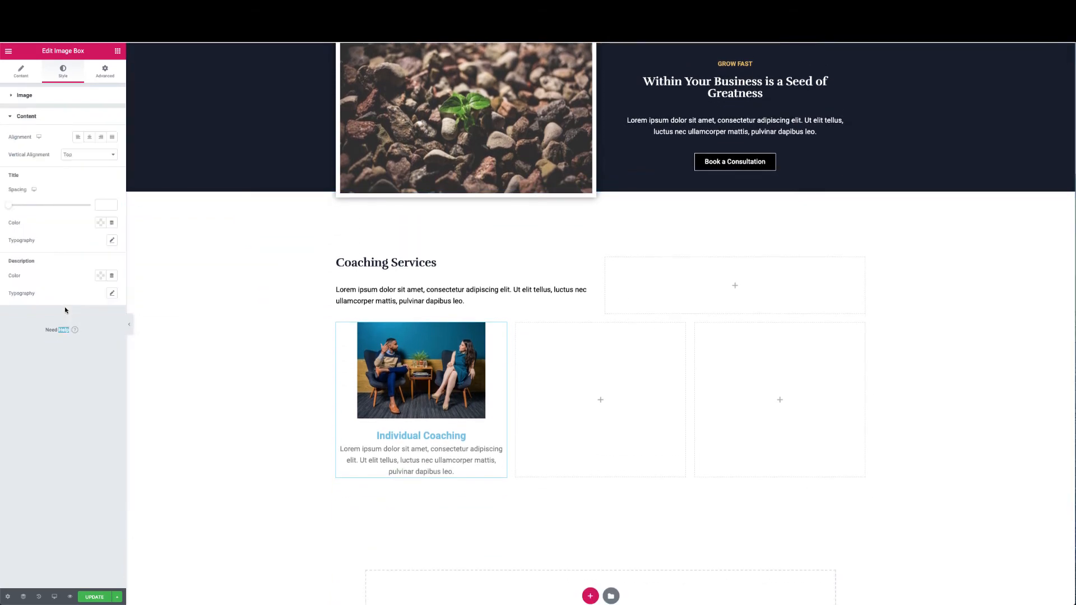
Make the title and description text black and left-align the image box contents
left_click(101, 223)
left_click(129, 246)
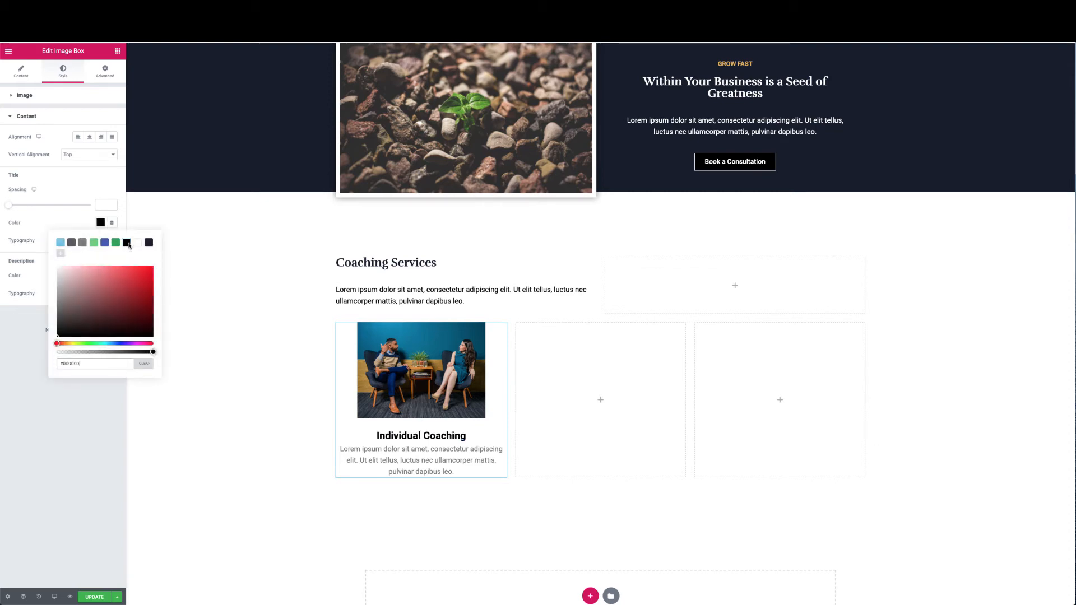
left_click(79, 221)
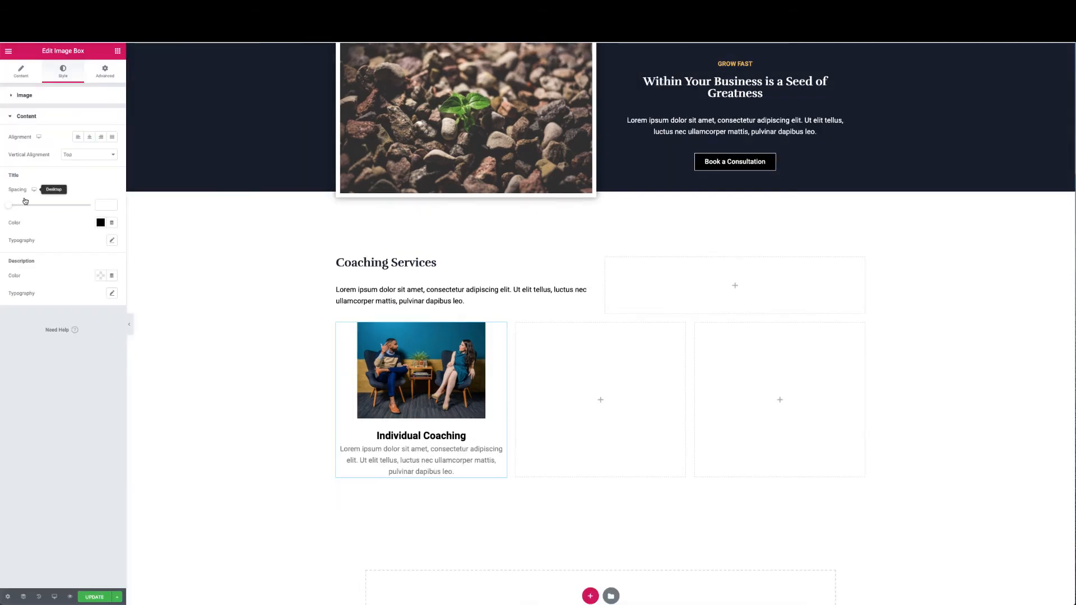
left_click(79, 137)
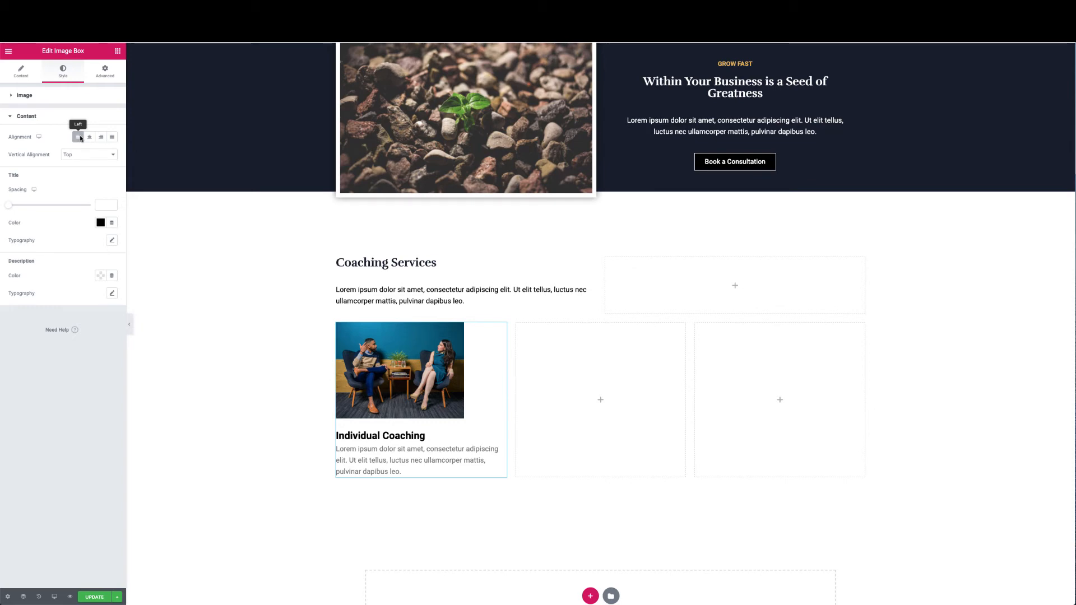
left_click(101, 276)
left_click(127, 297)
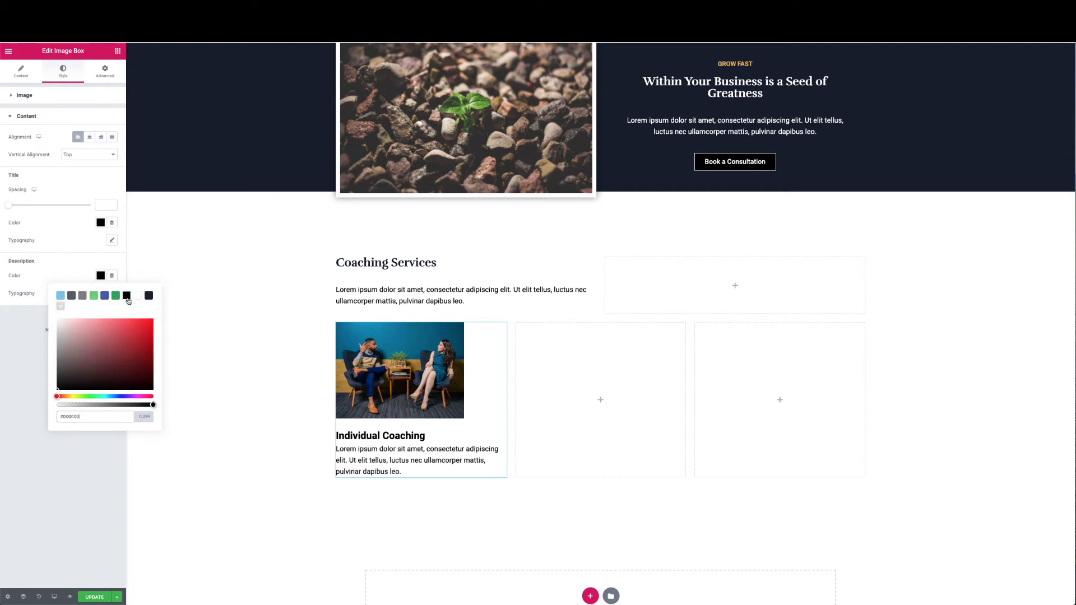
left_click(112, 249)
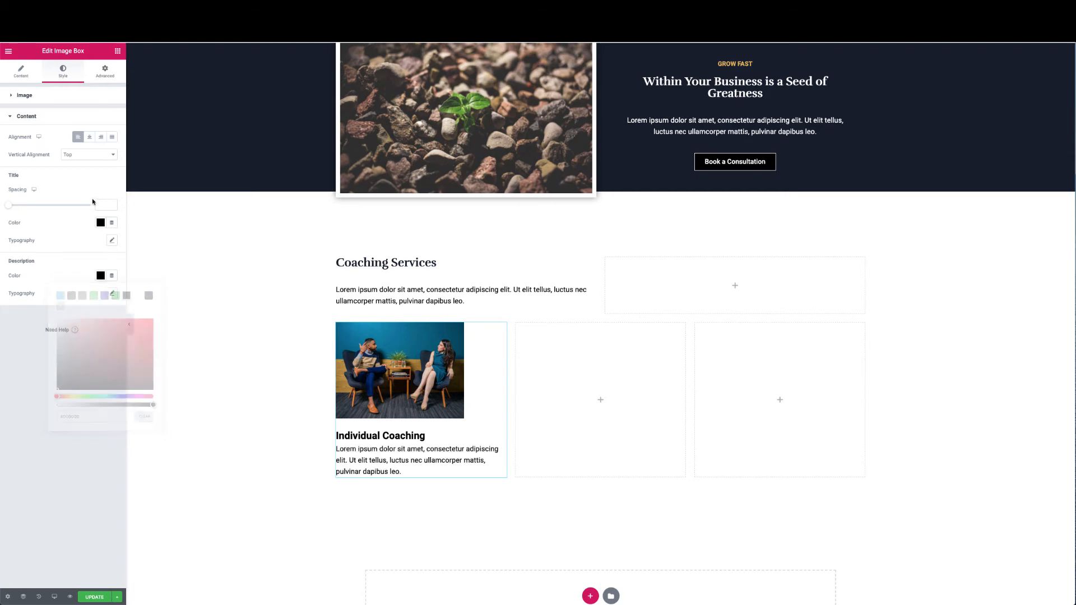
Add spacing below the title and set the title font to Rufina
left_click_drag(10, 208, 22, 208)
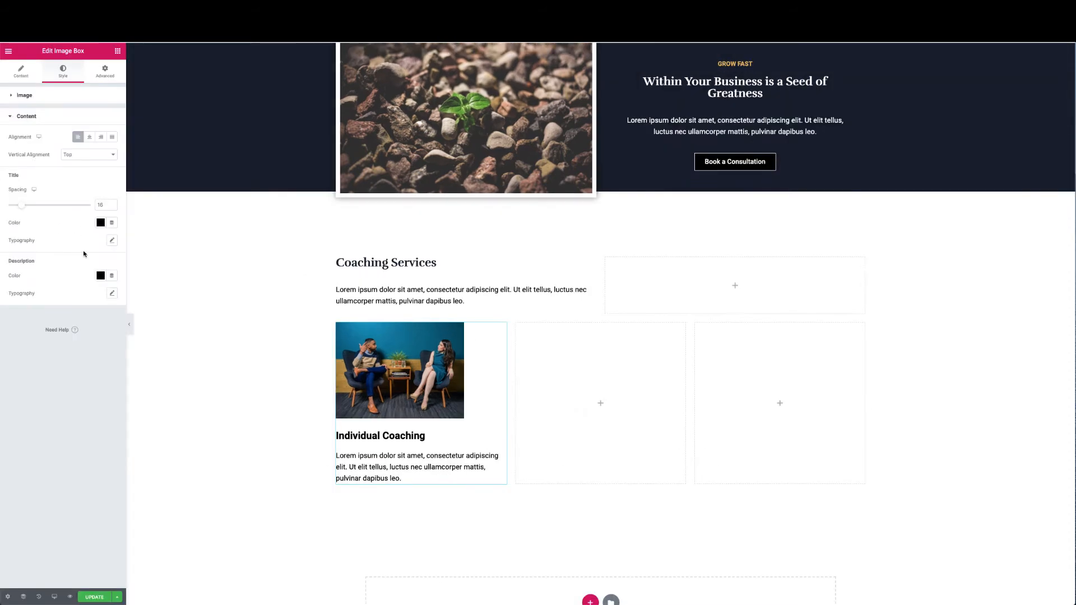
left_click(111, 240)
left_click(84, 263)
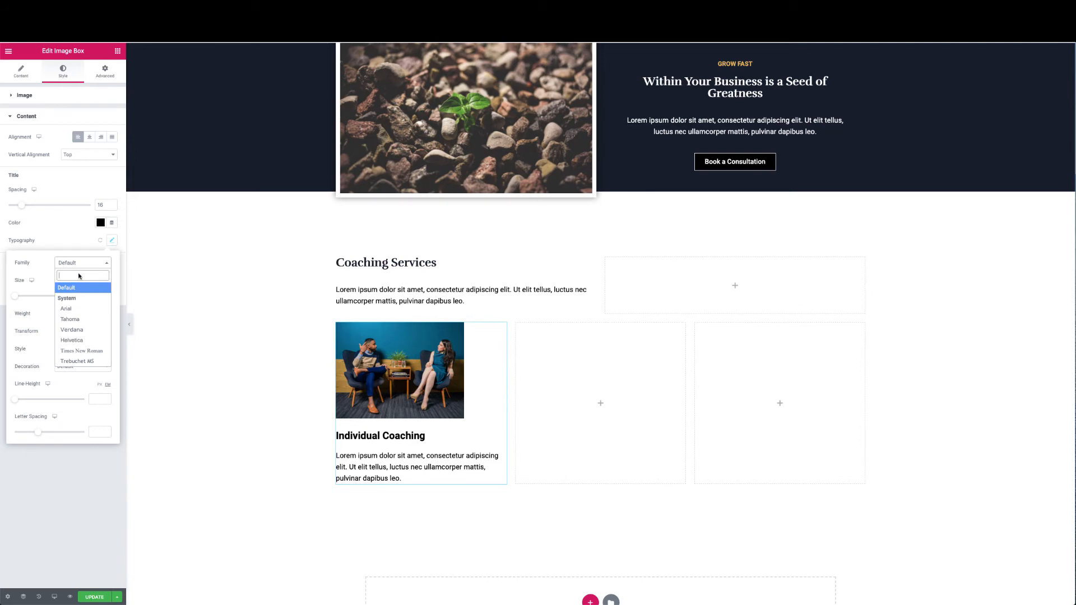
type("Rufin")
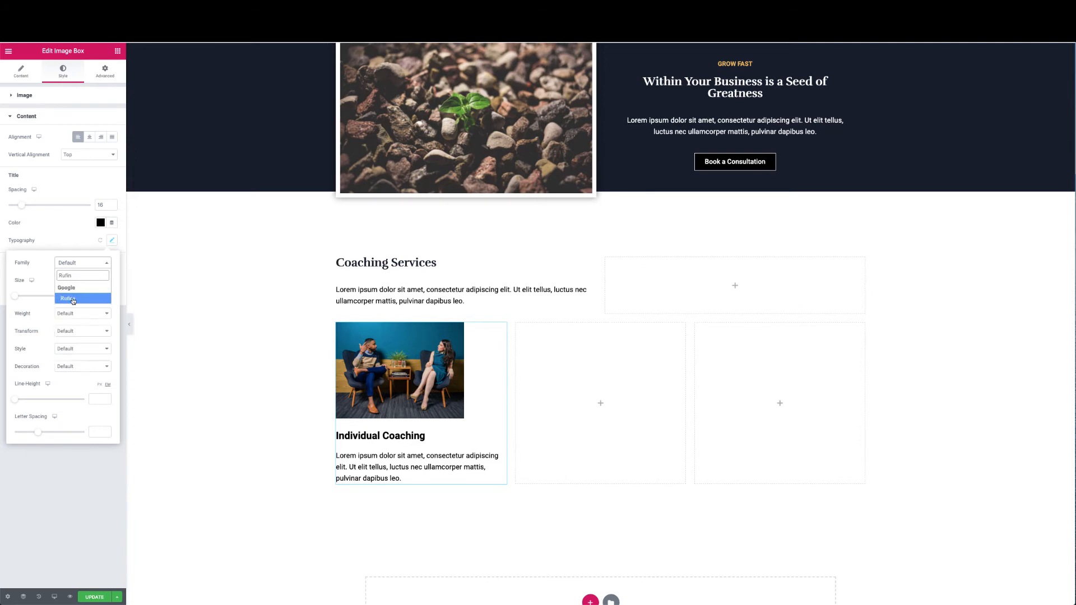
left_click(72, 299)
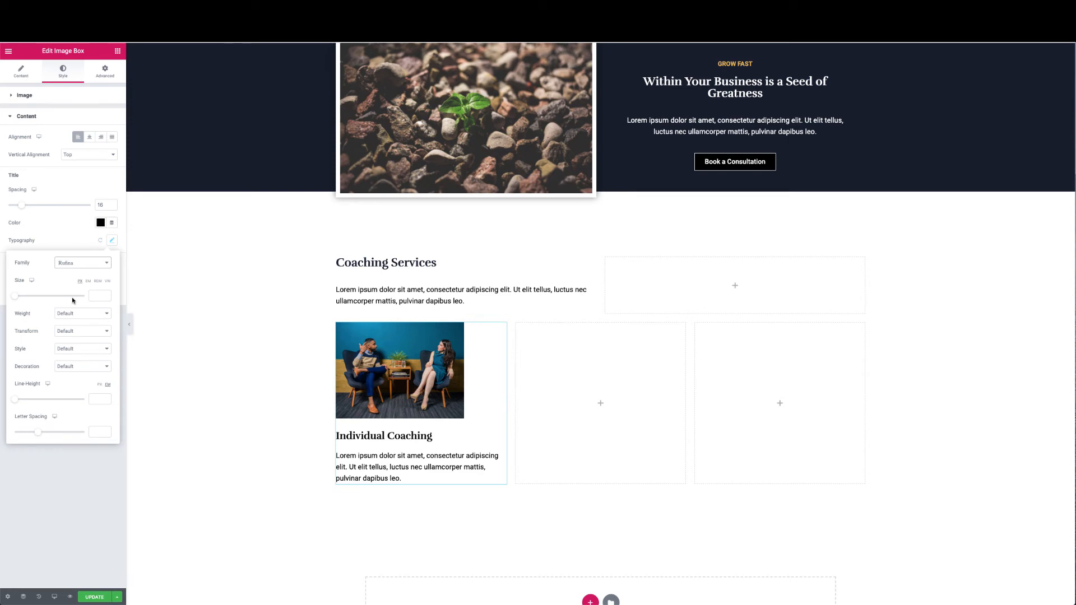
left_click(424, 381)
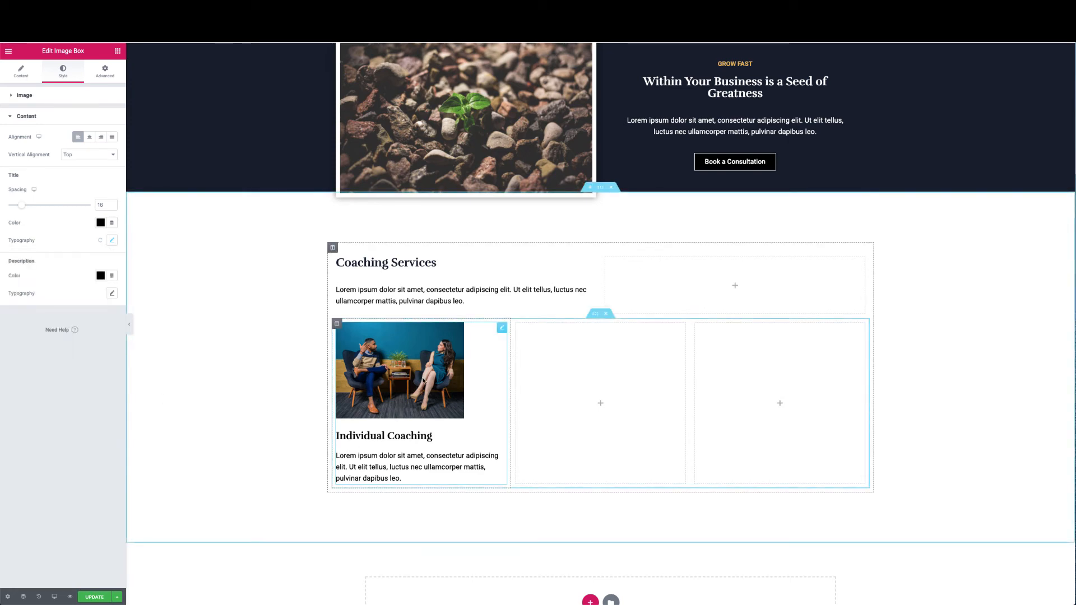
Nudge the Image Spacing and widen the image to 100% width
left_click(24, 95)
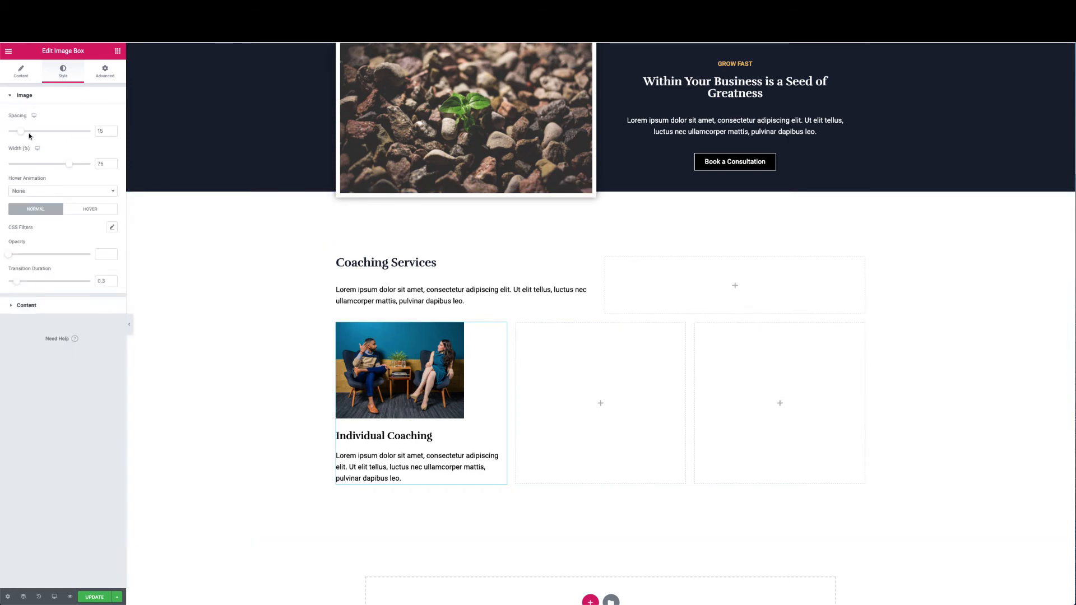
mouse_move(25, 131)
left_mouse_down()
mouse_move(84, 130)
mouse_move(22, 132)
left_mouse_up()
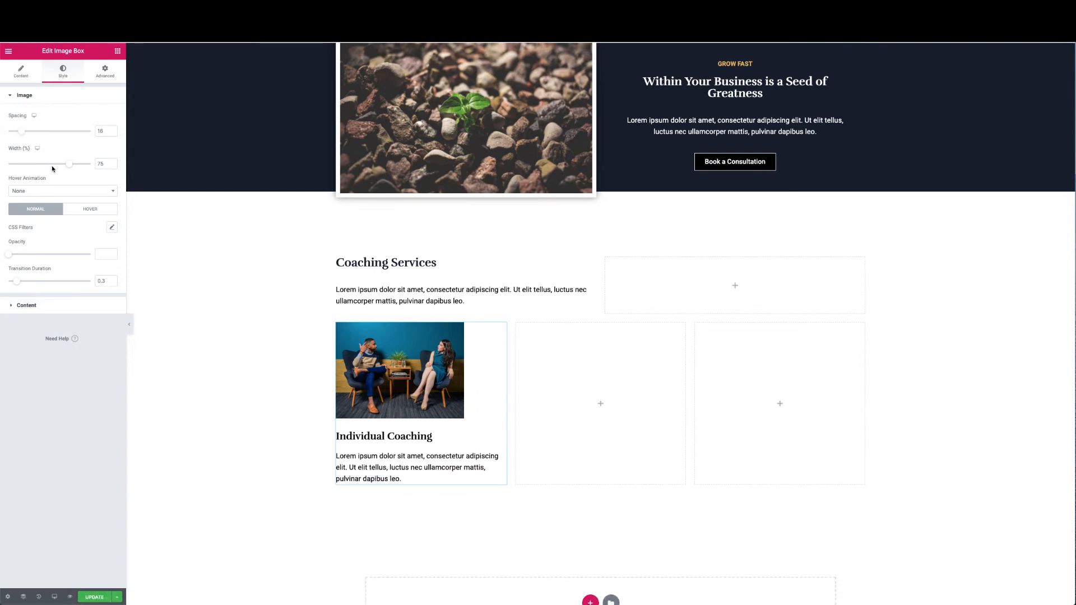
left_click_drag(69, 164, 111, 166)
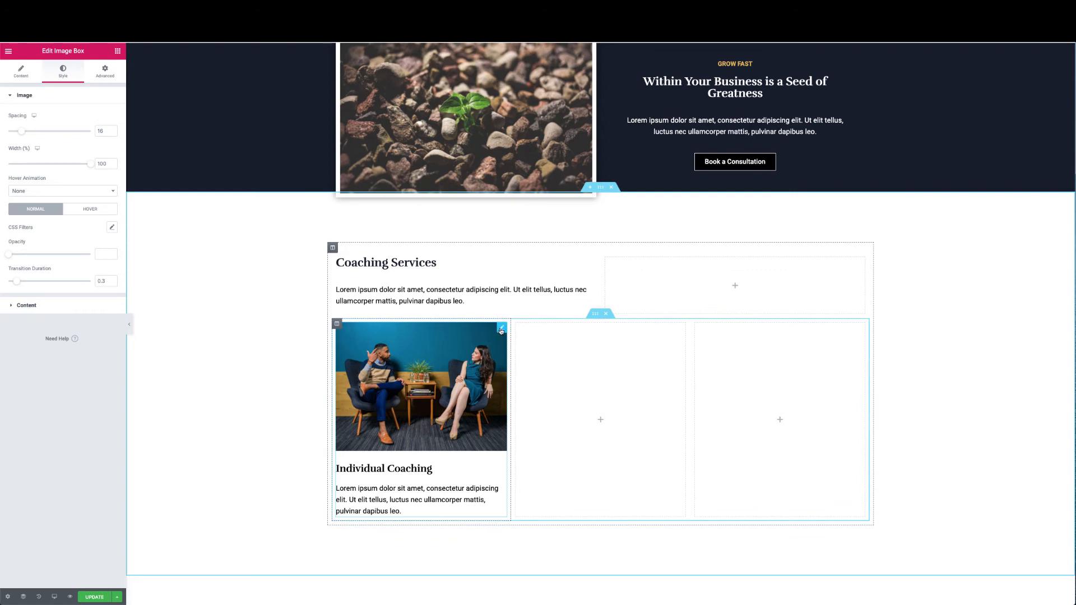
Duplicate the Individual Coaching image box twice and move the copies into columns two and three
right_click(501, 330)
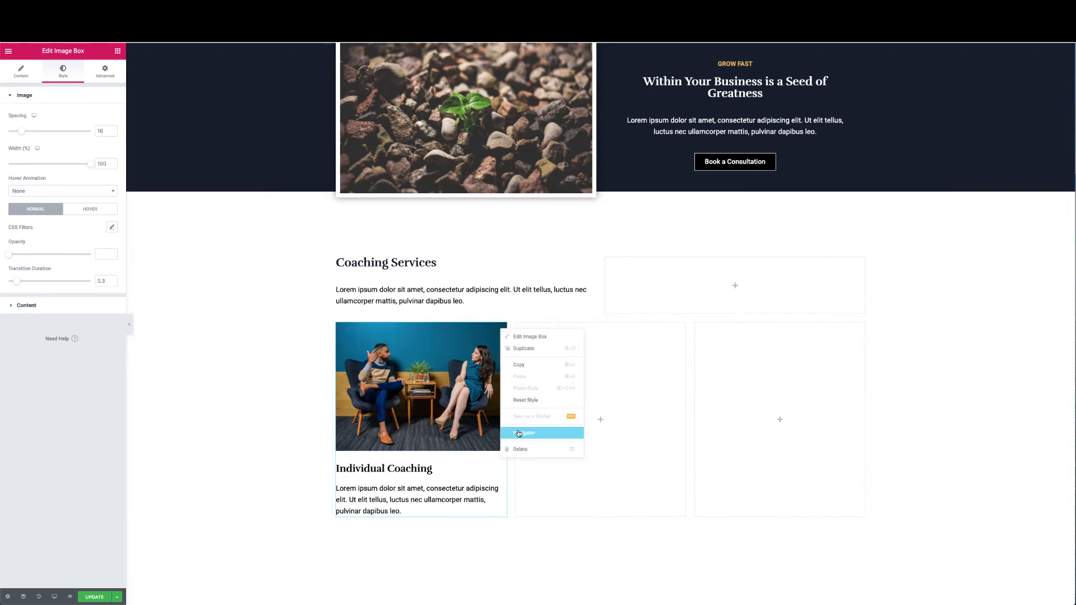
left_click(531, 350)
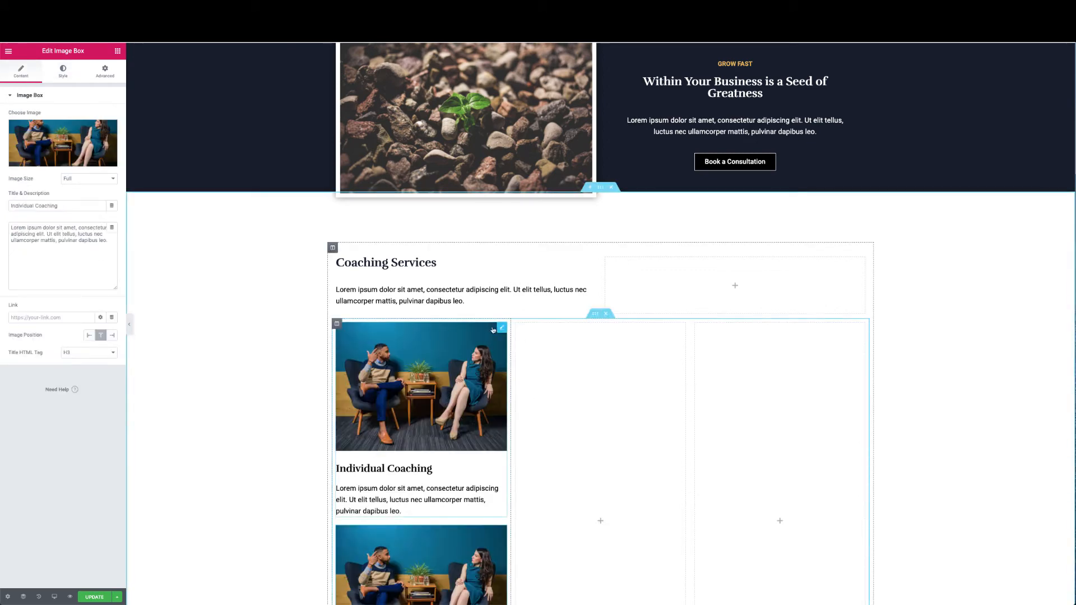
right_click(501, 329)
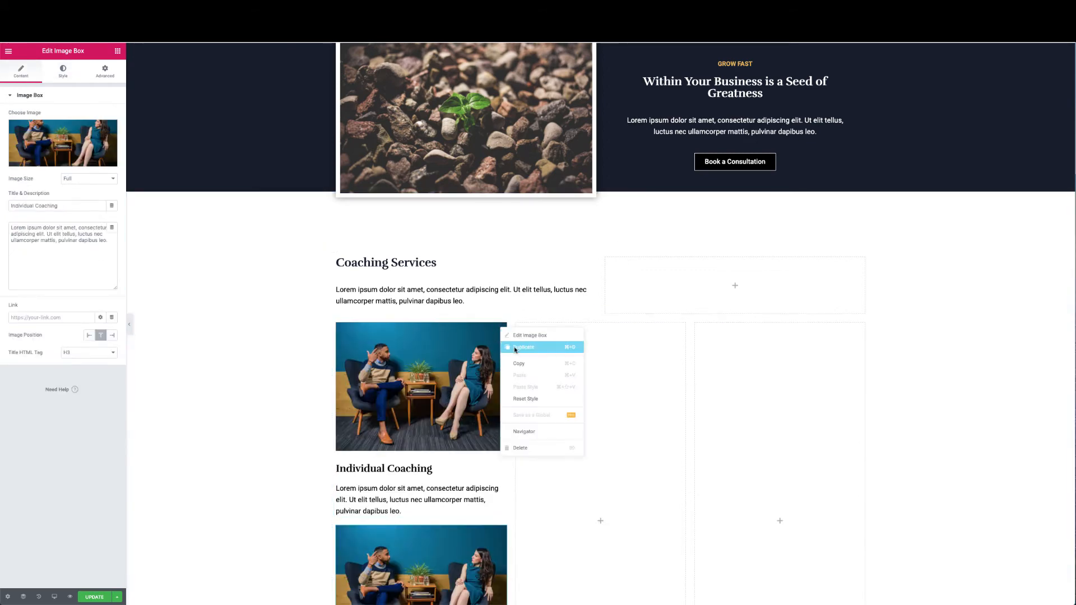
left_click(514, 348)
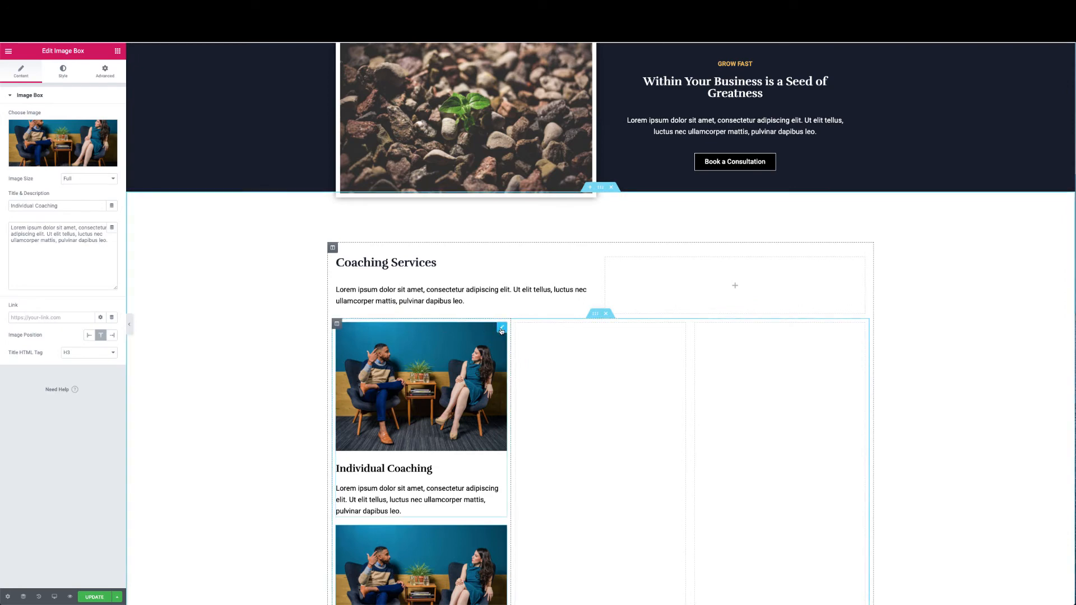
left_click_drag(501, 328, 545, 340)
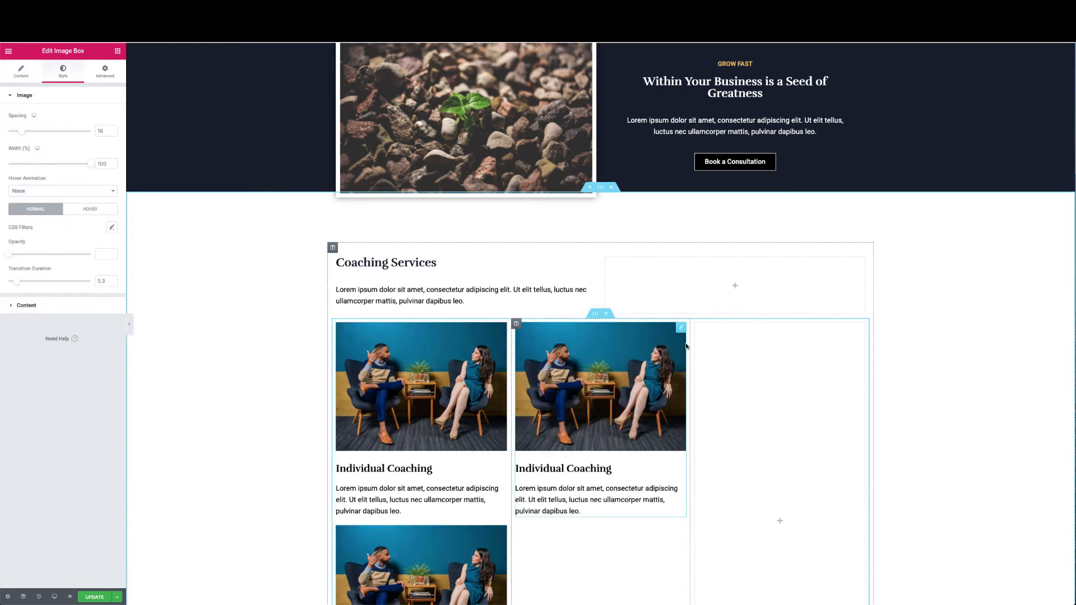
left_click_drag(501, 532, 643, 460)
left_click_drag(683, 537, 786, 440)
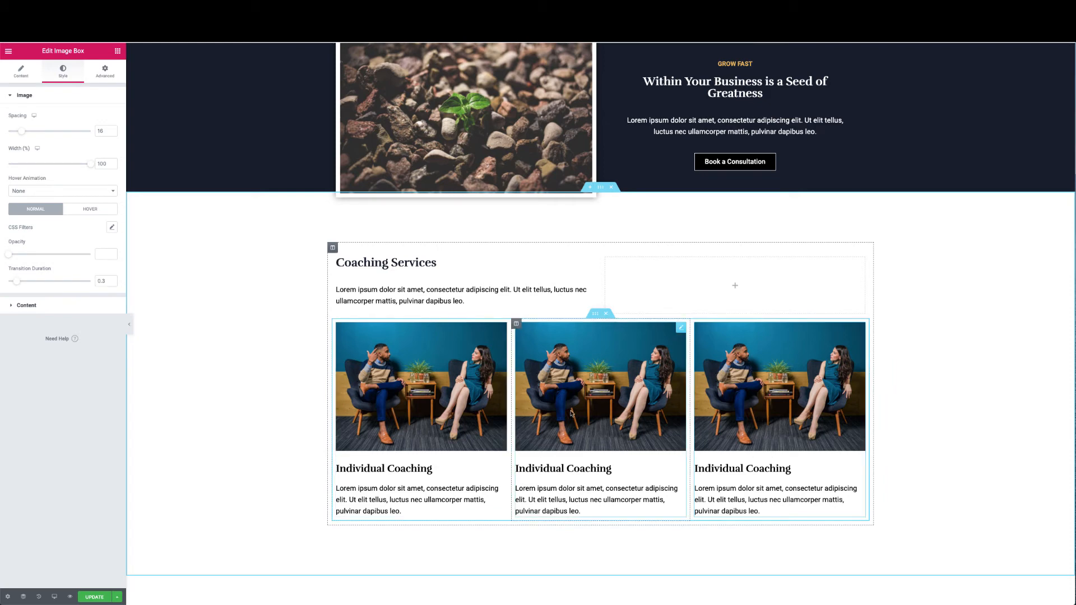
Give the middle image box the group-coaching photo
left_click(602, 385)
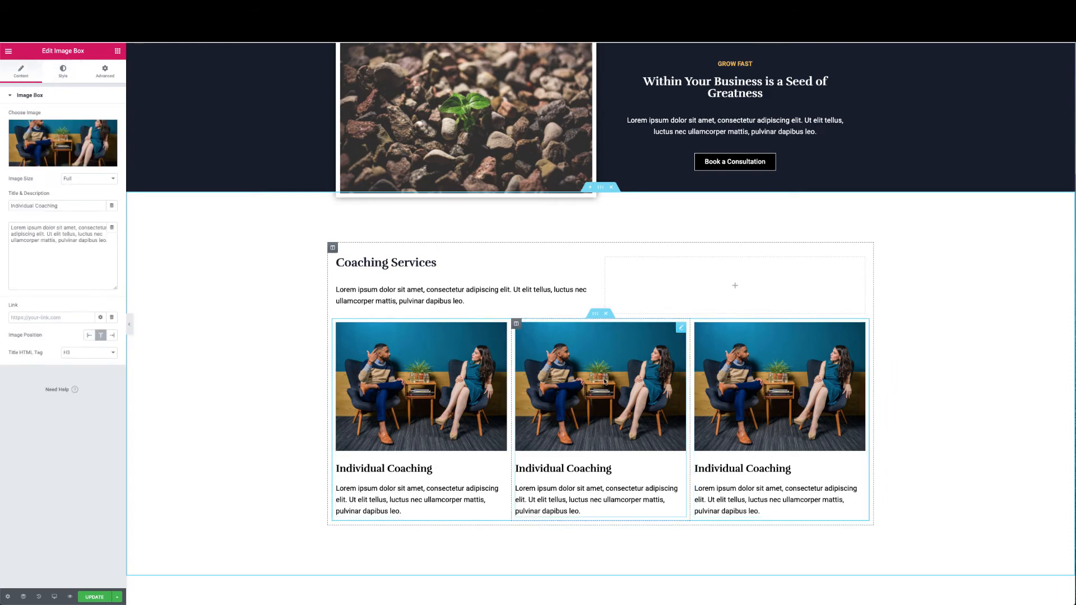
left_click(66, 146)
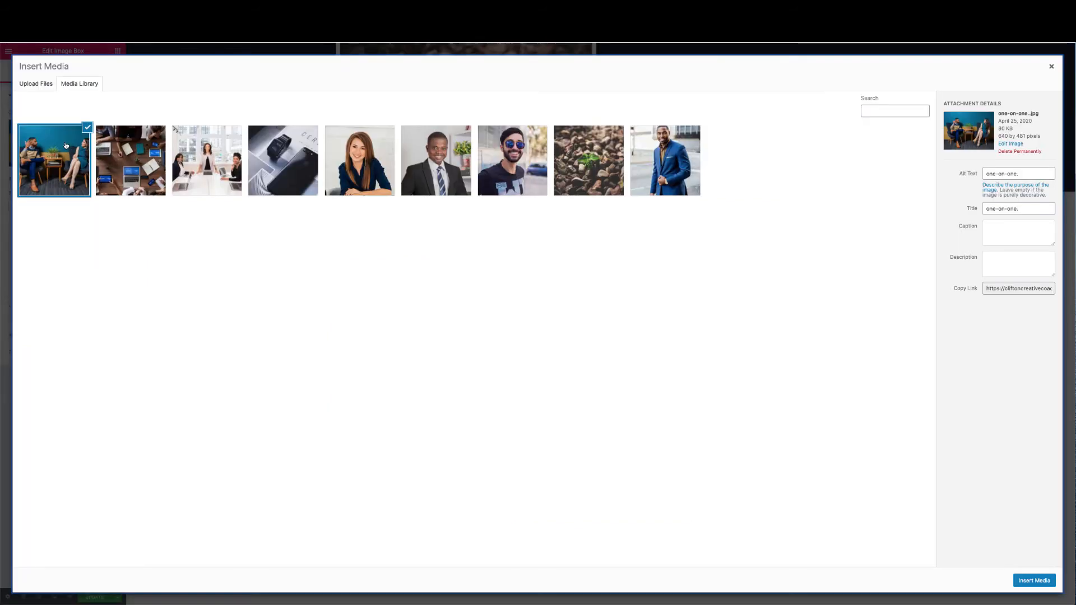
left_click(162, 162)
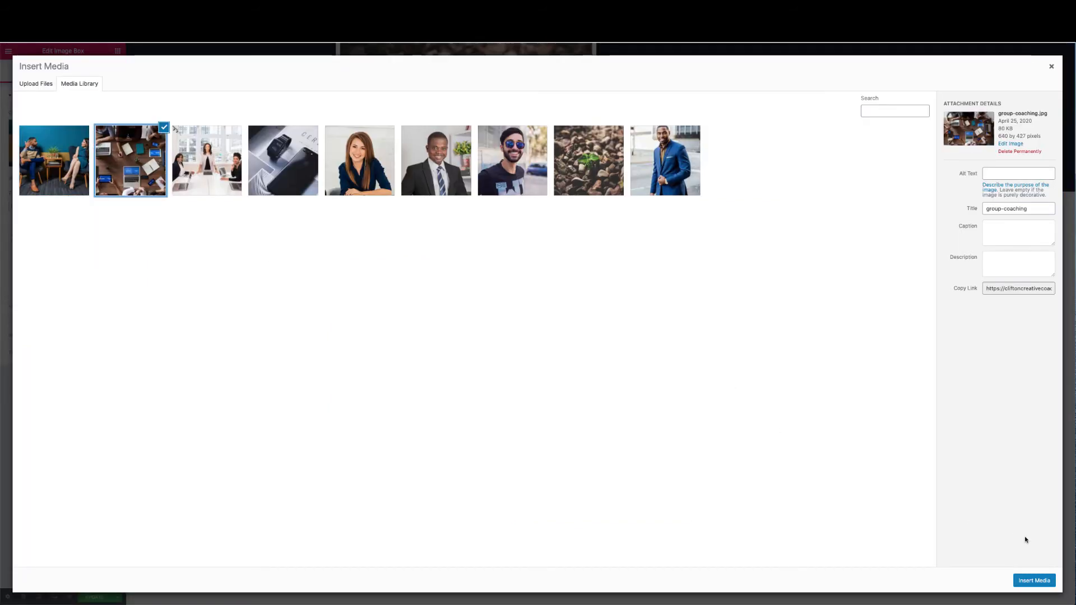
left_click(1031, 580)
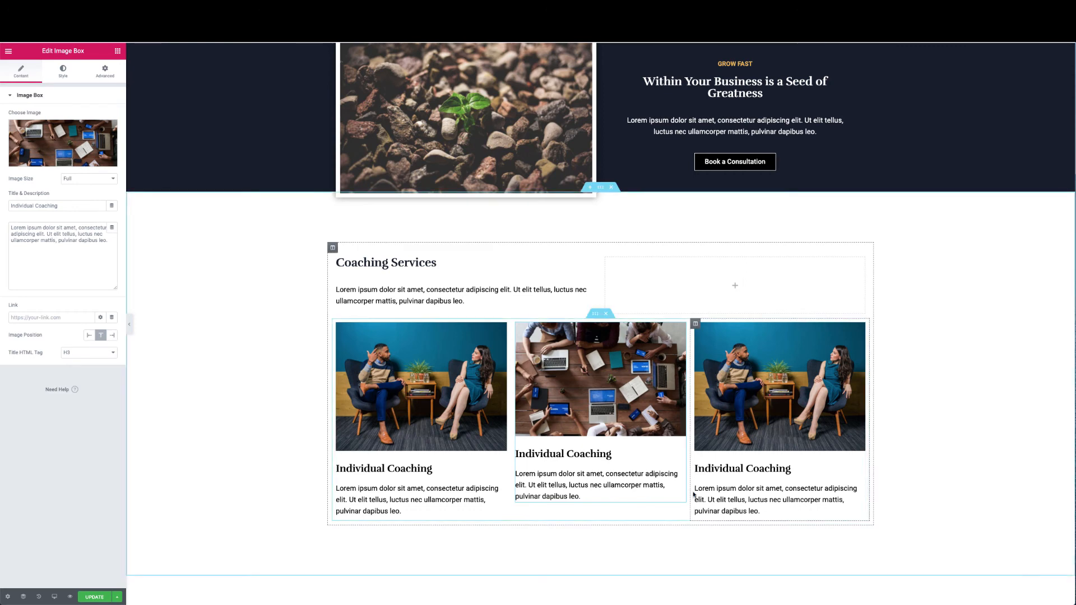
Give the third box the corporate-coaching photo and recheck the middle box's photo
left_click(761, 387)
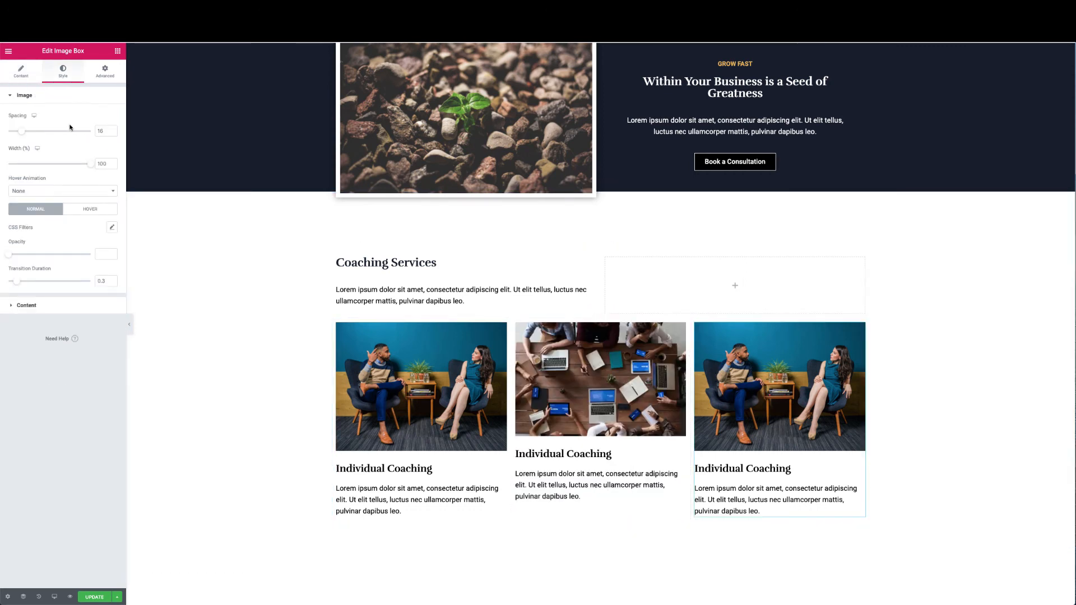
left_click(21, 72)
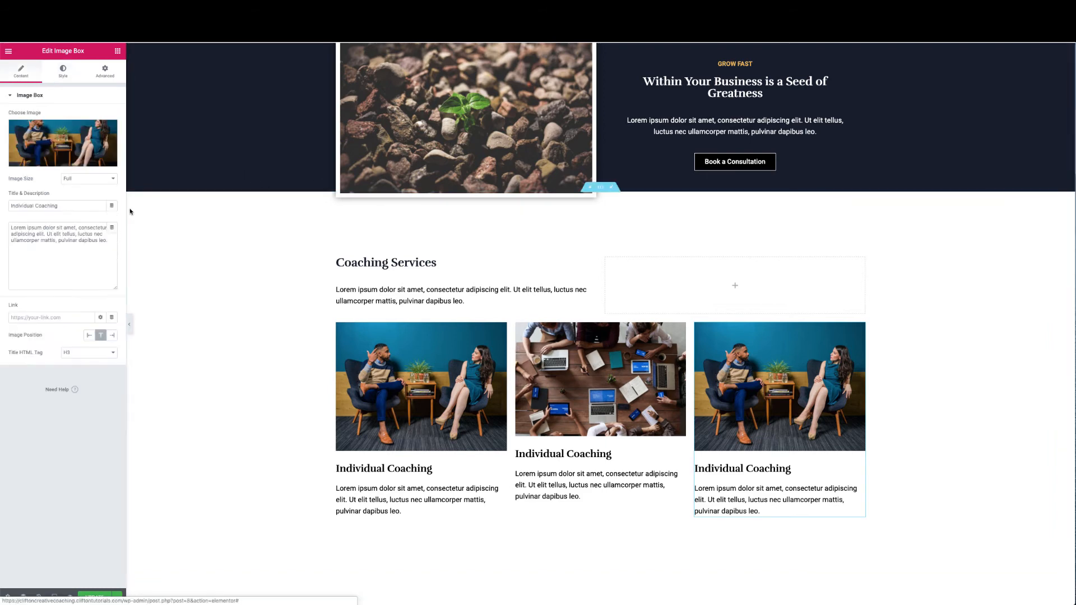
left_click(80, 152)
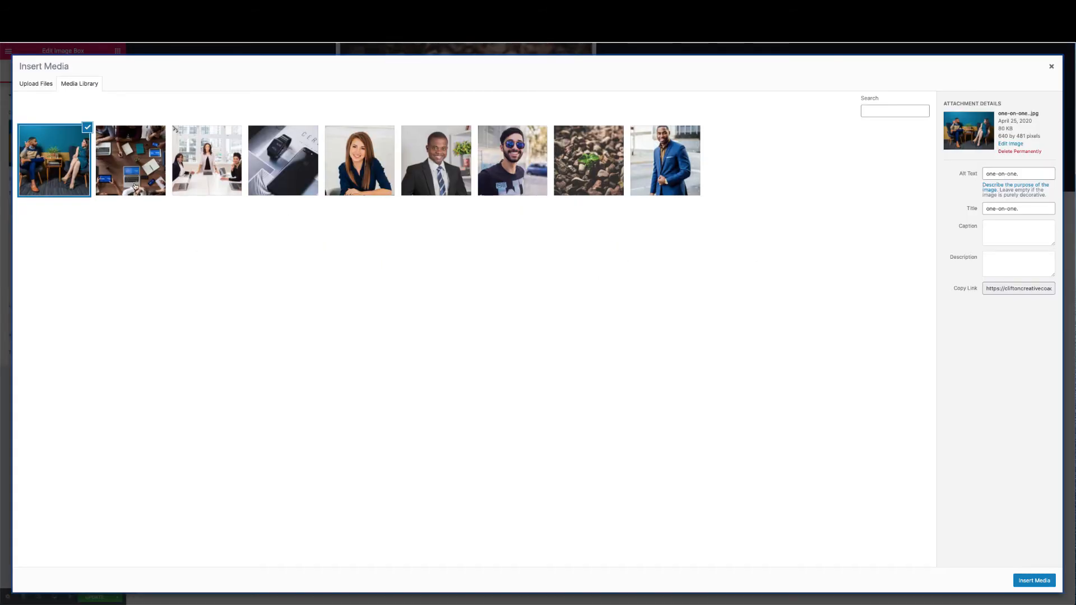
left_click(224, 166)
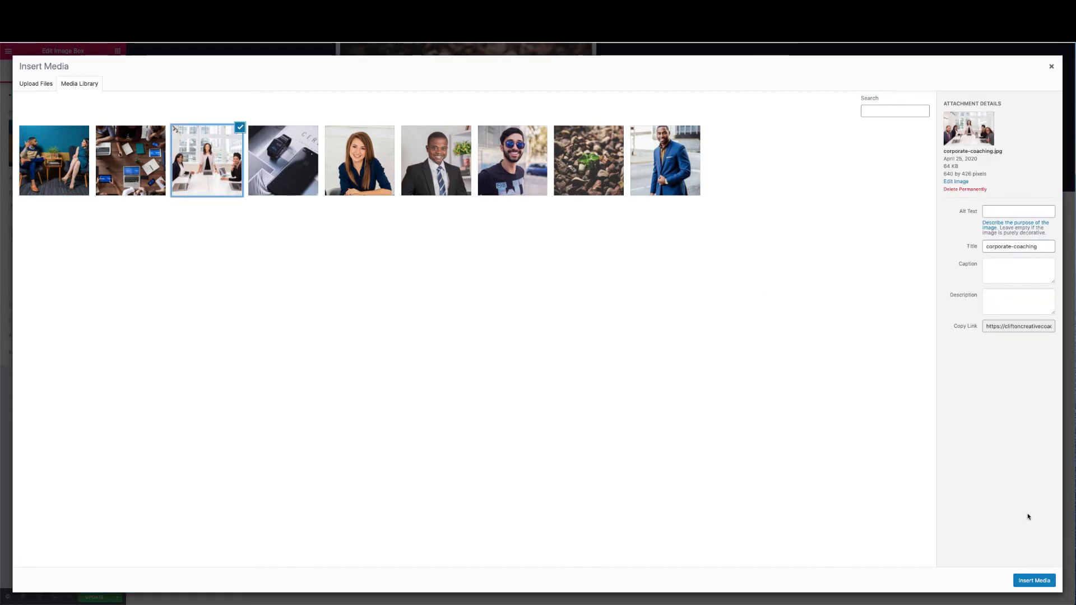
left_click(1029, 581)
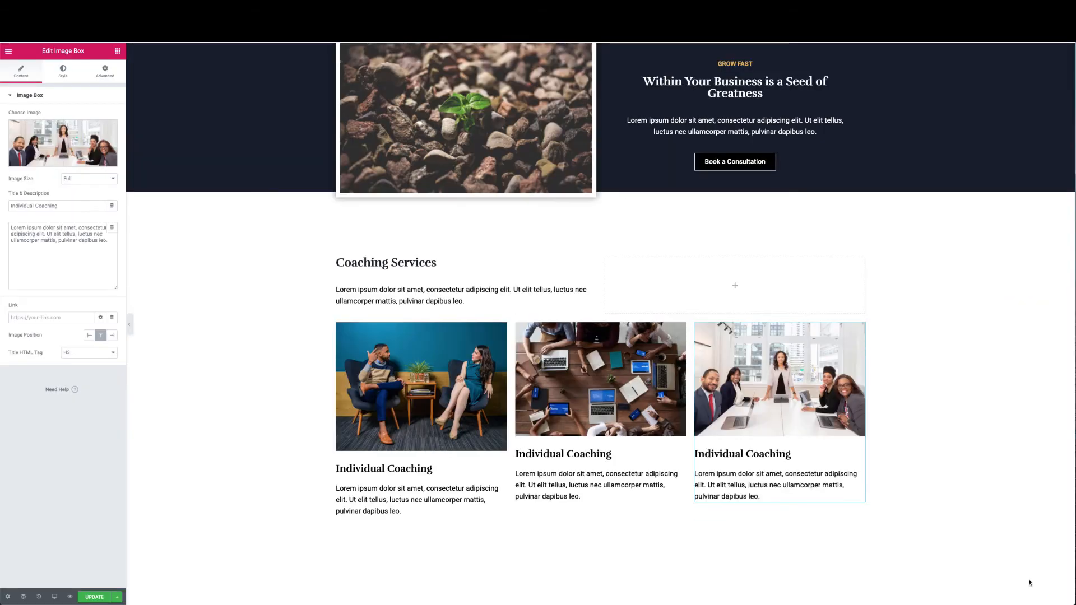
left_click(577, 384)
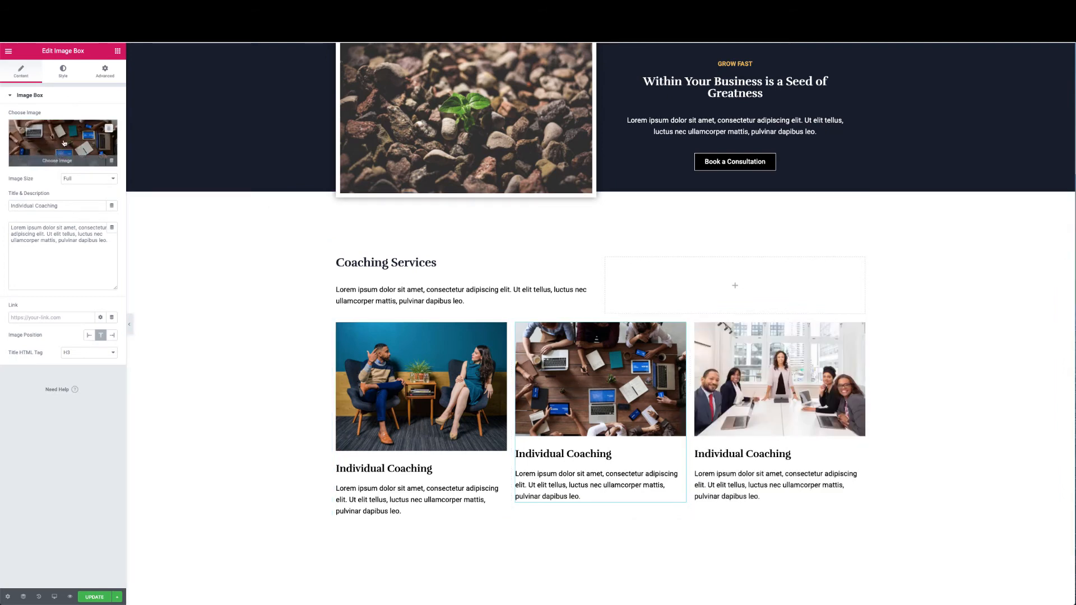
left_click(64, 144)
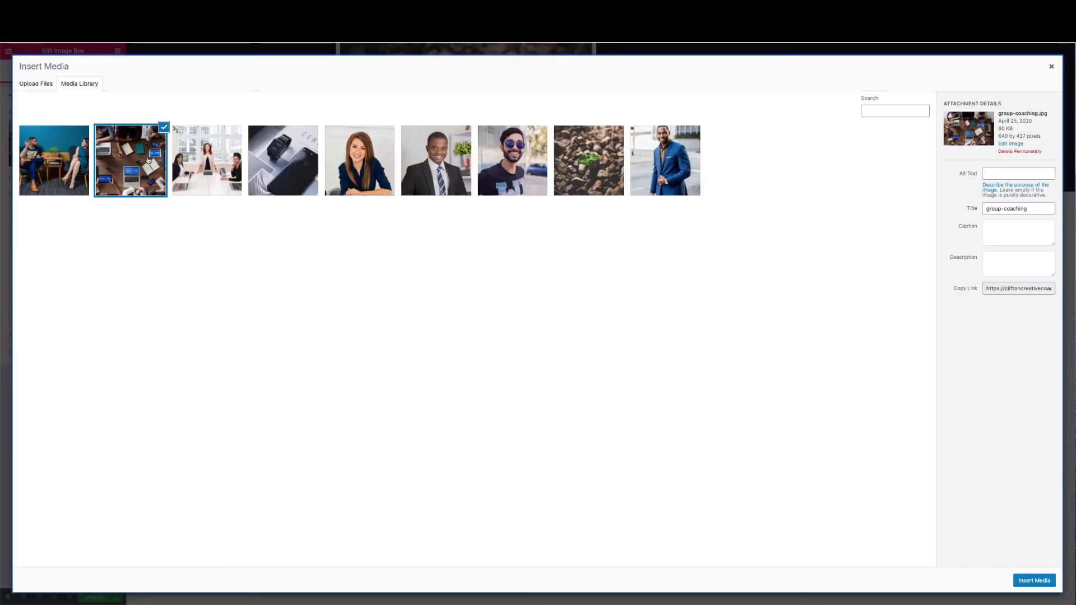
left_click(1044, 582)
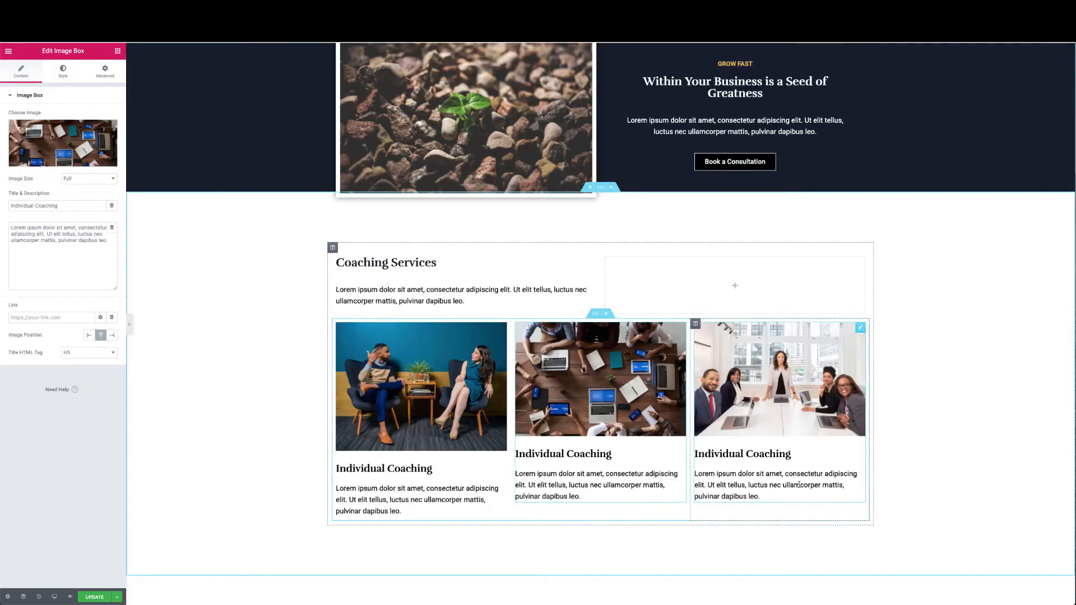
scroll(798, 482, "down", 2)
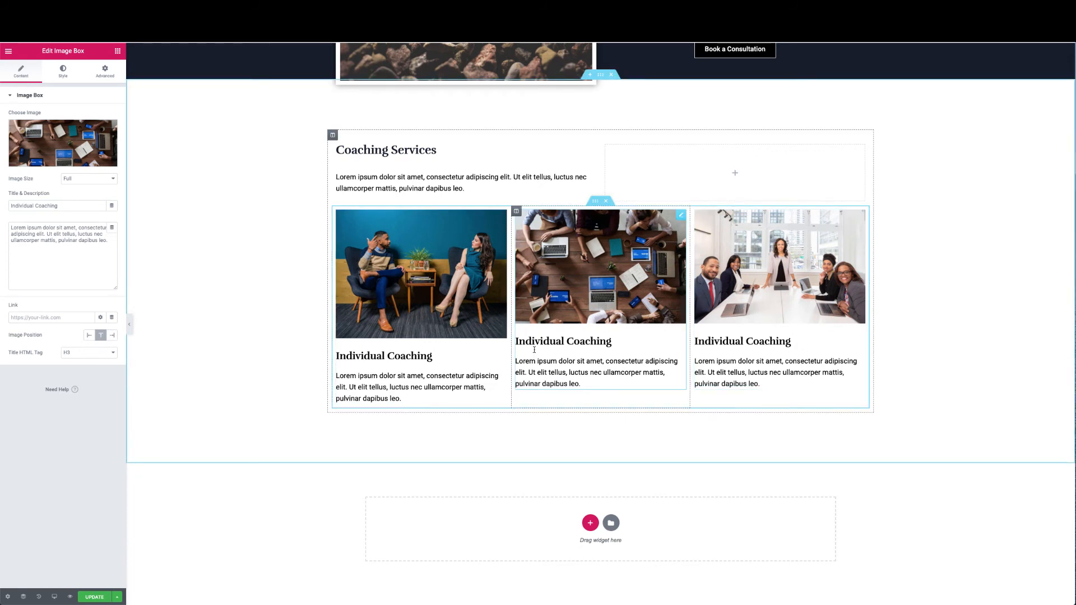
Retitle the middle box 'Group Coaching'
double_click(563, 347)
left_click_drag(566, 342, 571, 342)
left_click(562, 342)
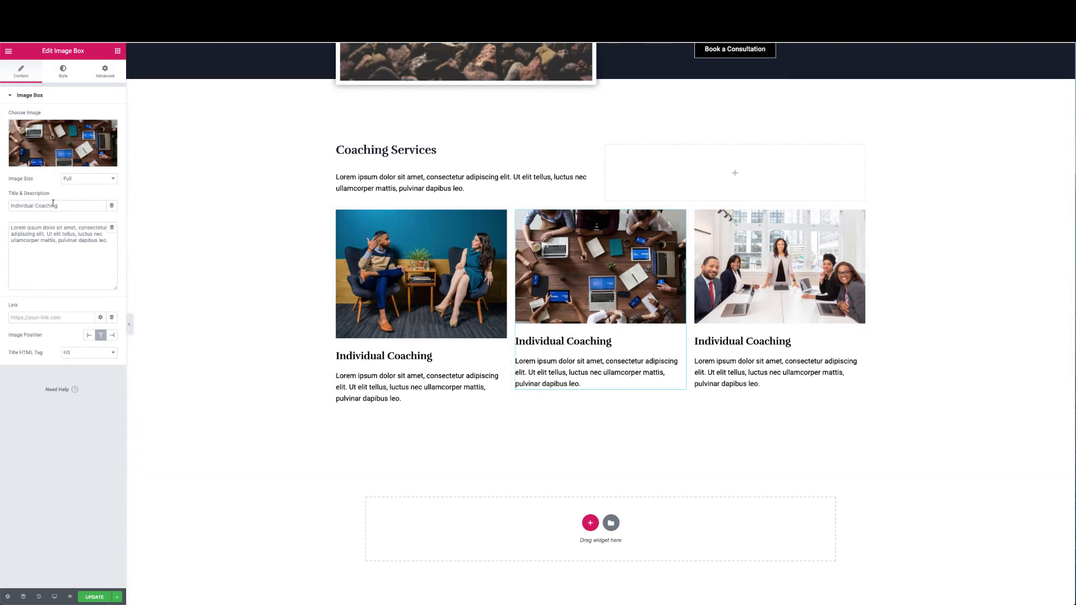
left_click_drag(35, 206, 2, 202)
type("Grop")
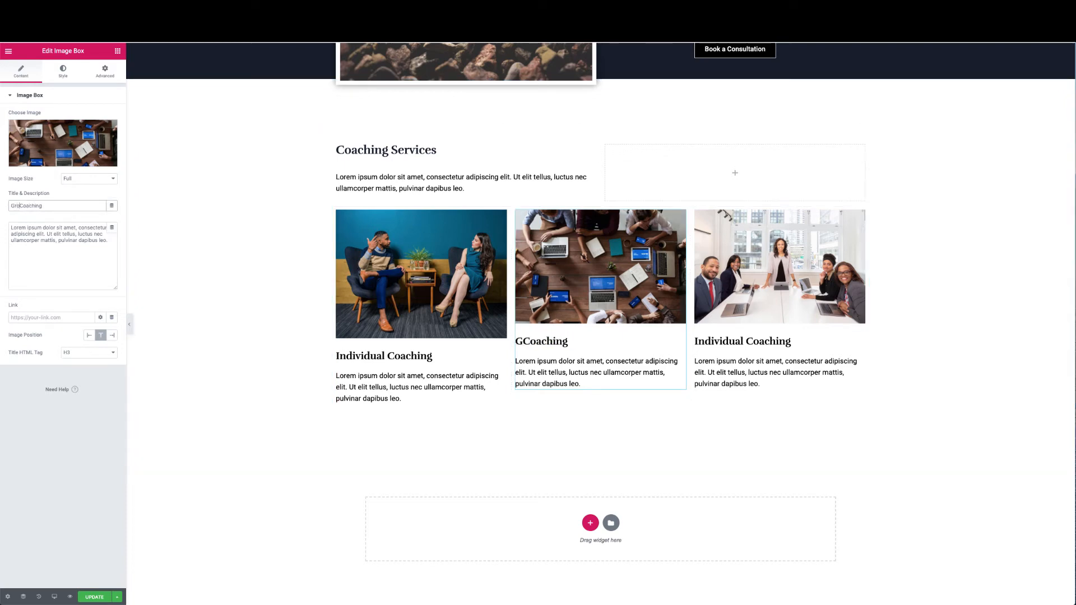
key("BackSpace")
key("BackSpace")
type("o")
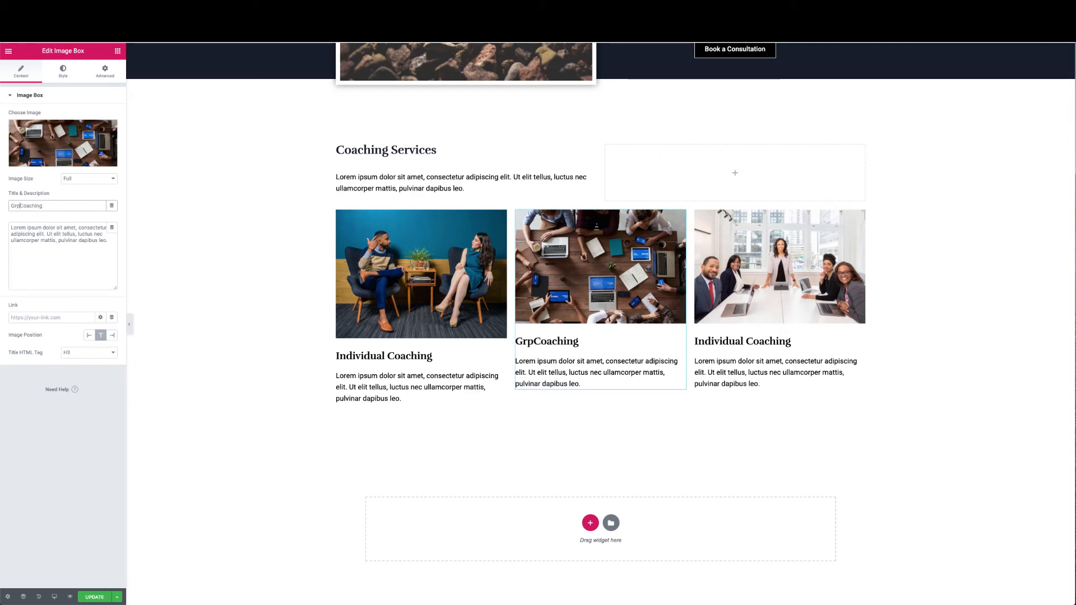
key("BackSpace")
type("oup")
Retitle the third box 'Corparate Coaching'
left_click(758, 338)
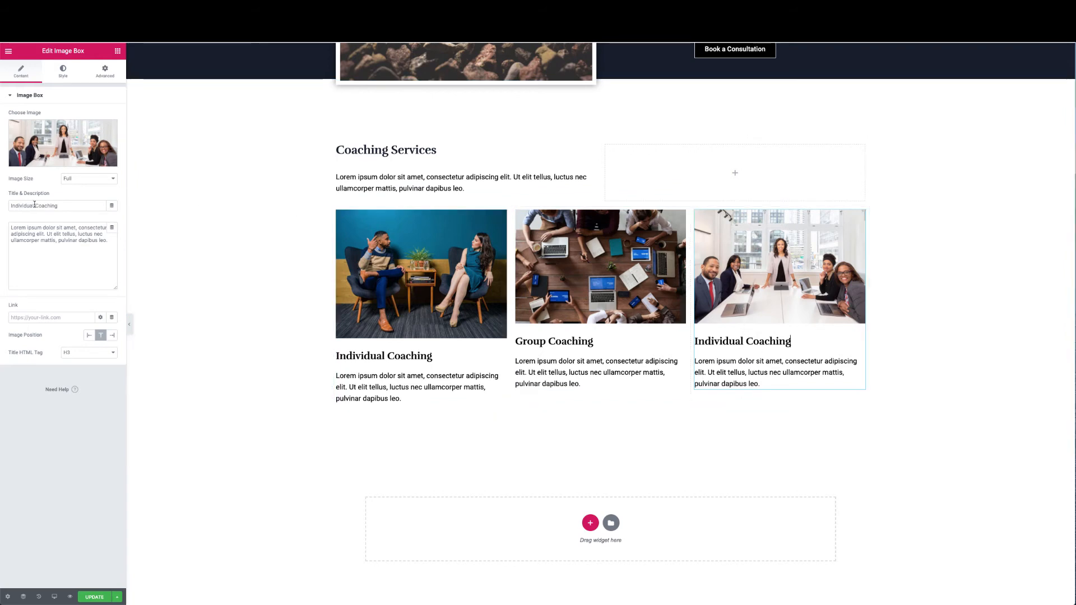
left_click_drag(35, 205, 3, 204)
type("Corpara")
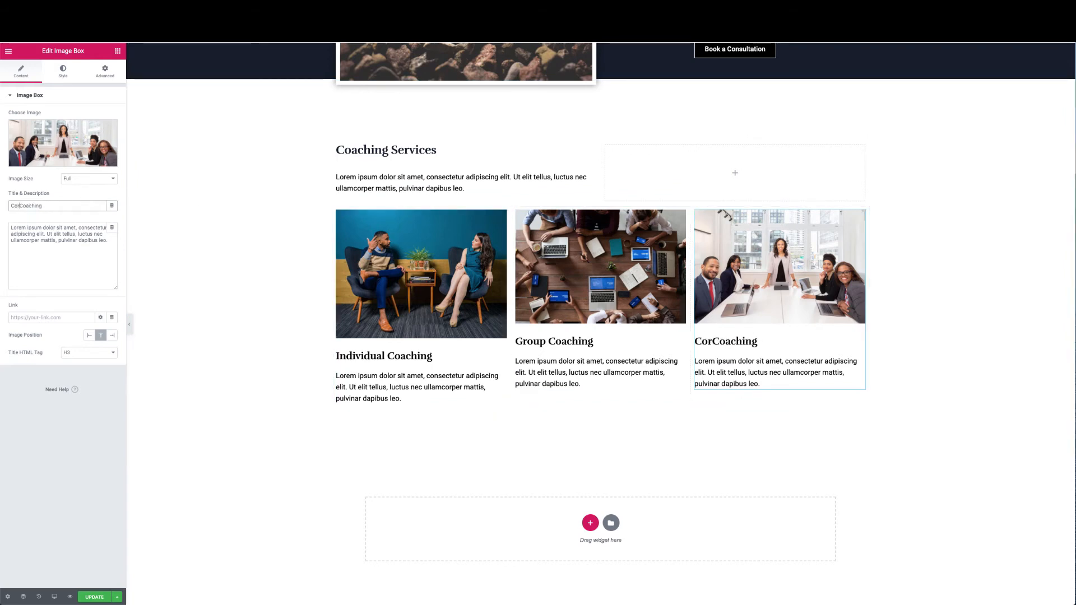
type("te")
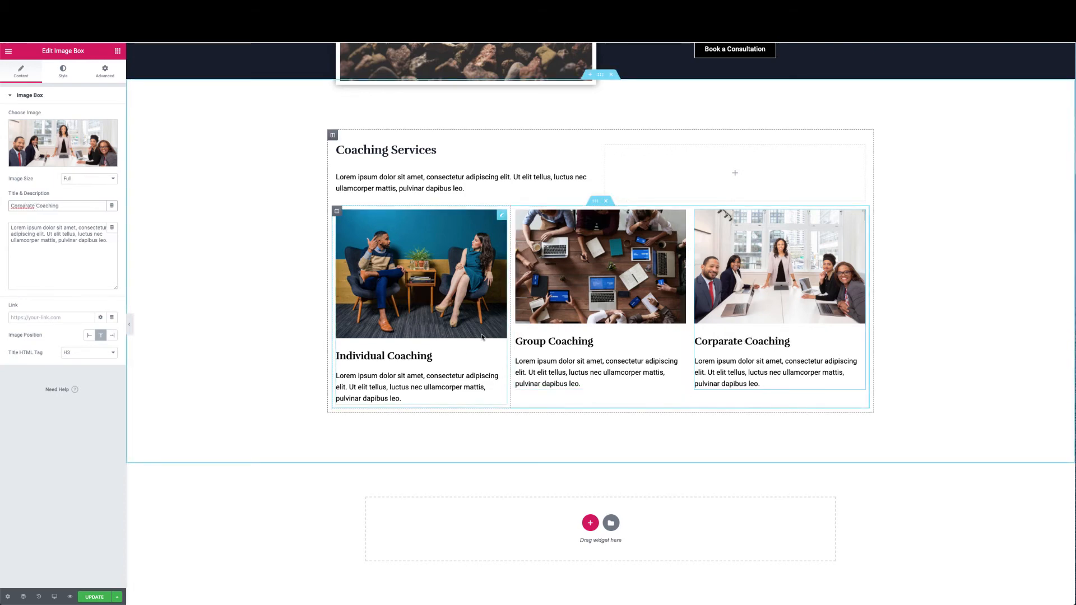
left_click(482, 336)
scroll(482, 337, "up", 2)
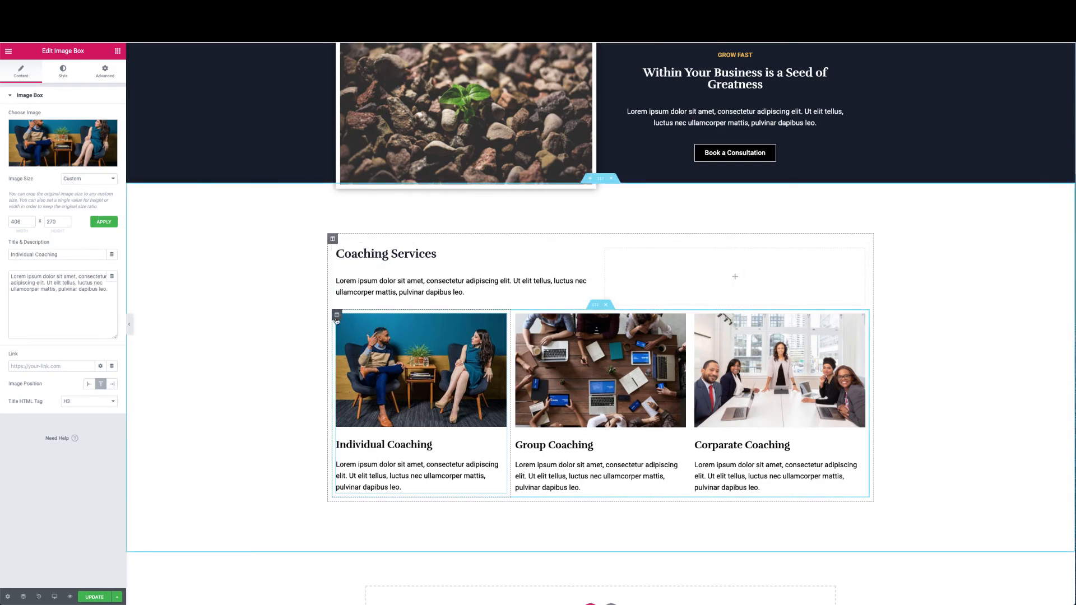
Set the Individual Coaching column's padding to 40 on every side
left_click(337, 317)
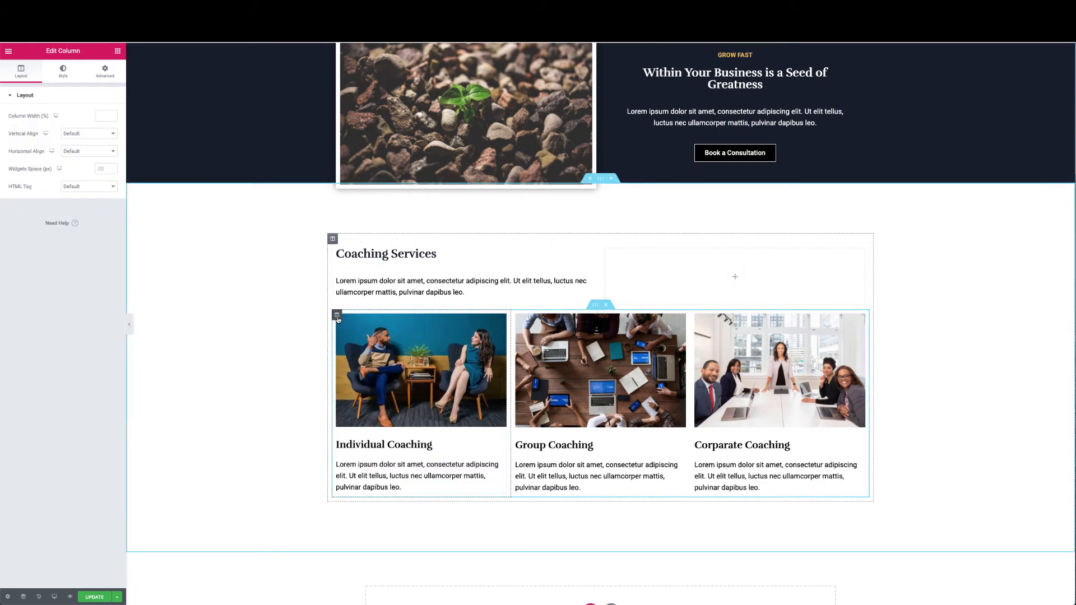
left_click(104, 71)
left_click(18, 168)
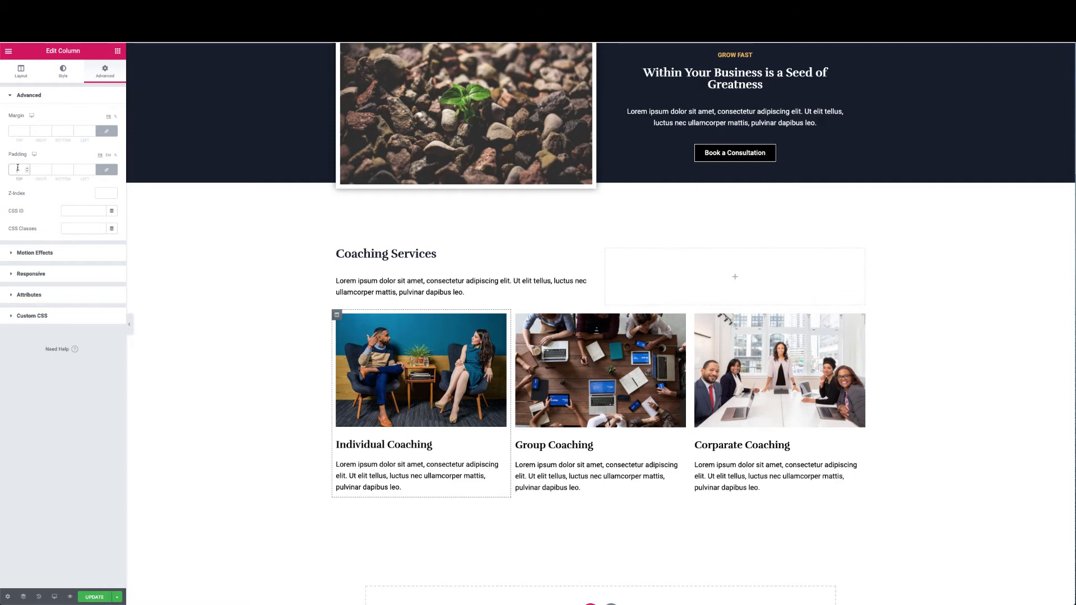
type("40")
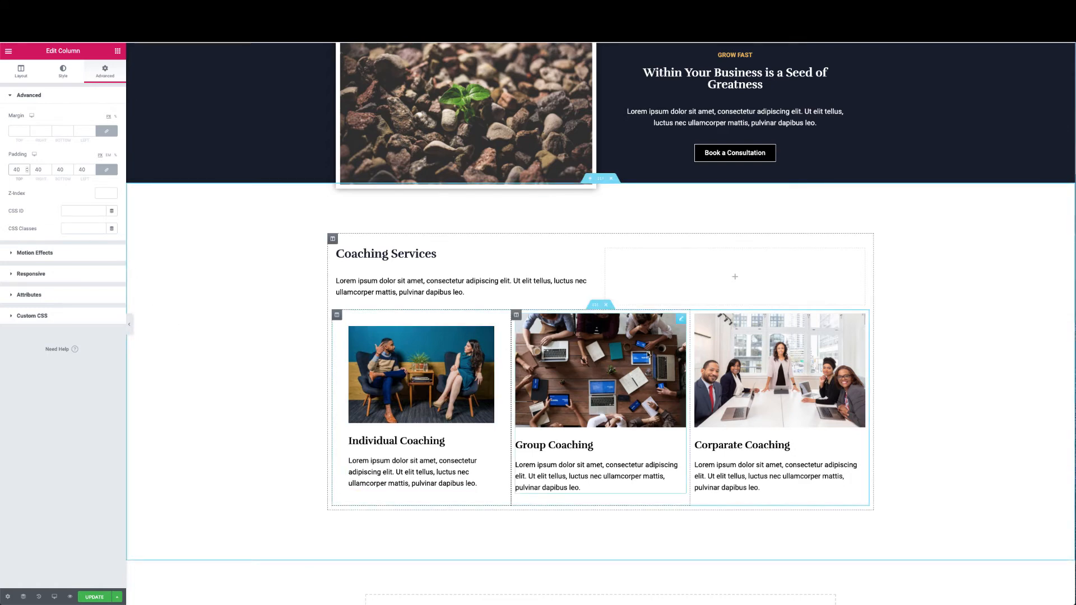
Copy that column's style and paste it onto the Group and Corparate Coaching columns
right_click(337, 315)
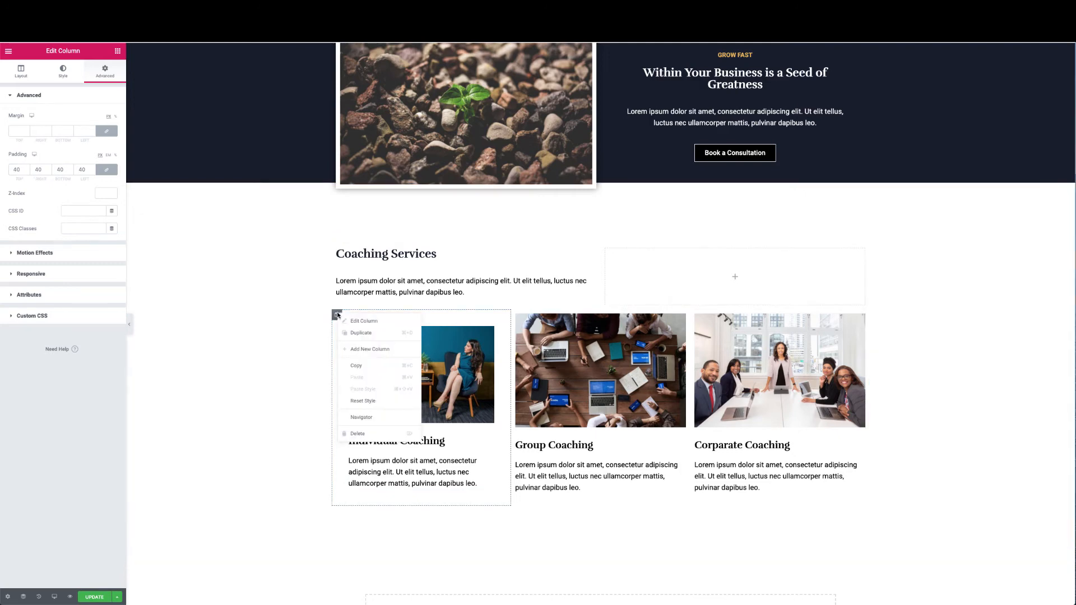
left_click(364, 367)
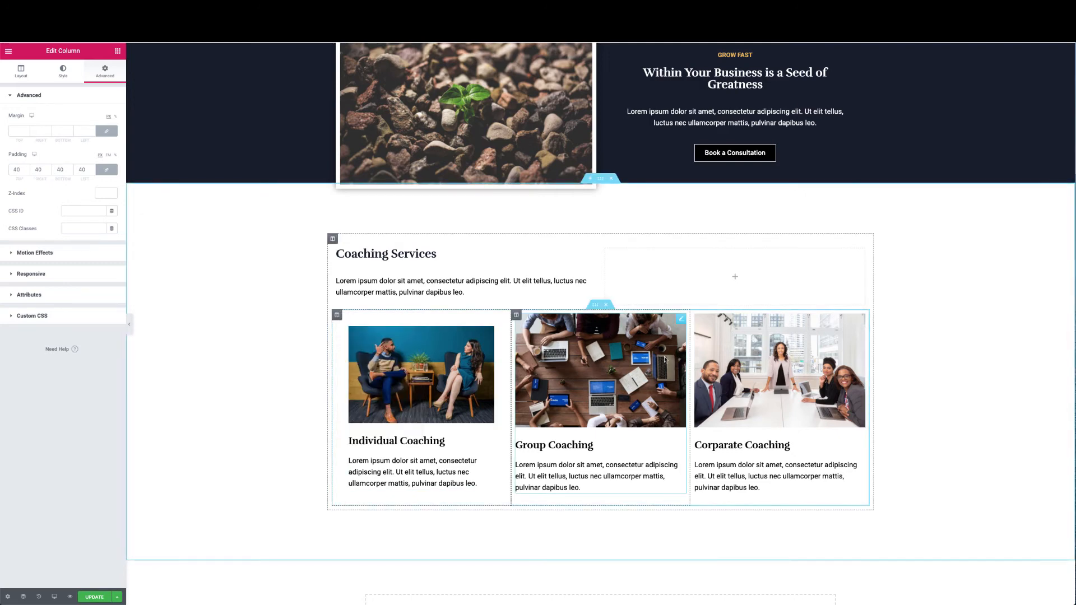
right_click(518, 317)
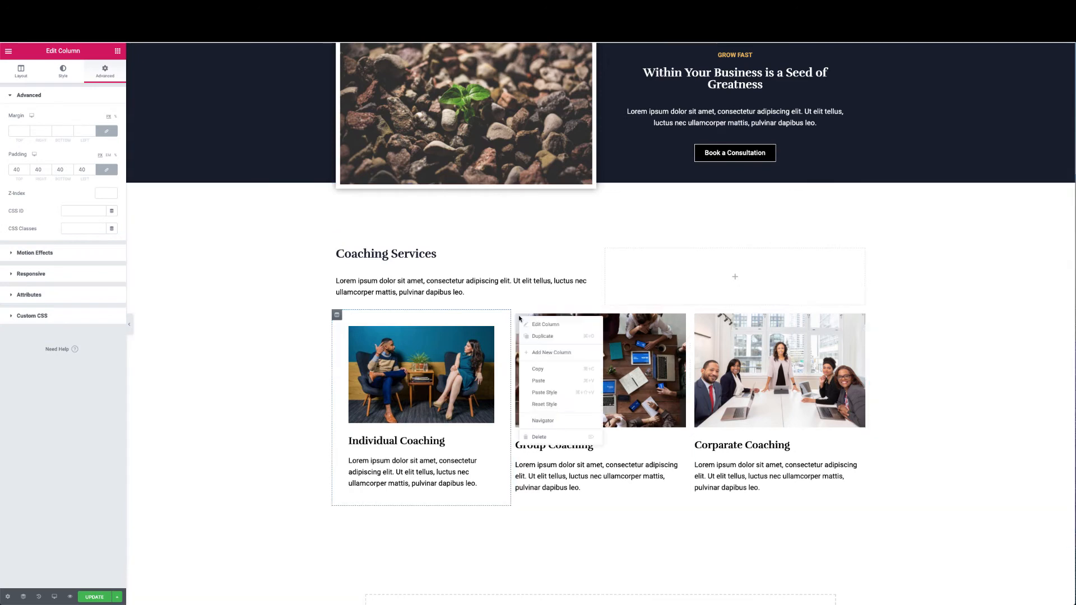
left_click(548, 396)
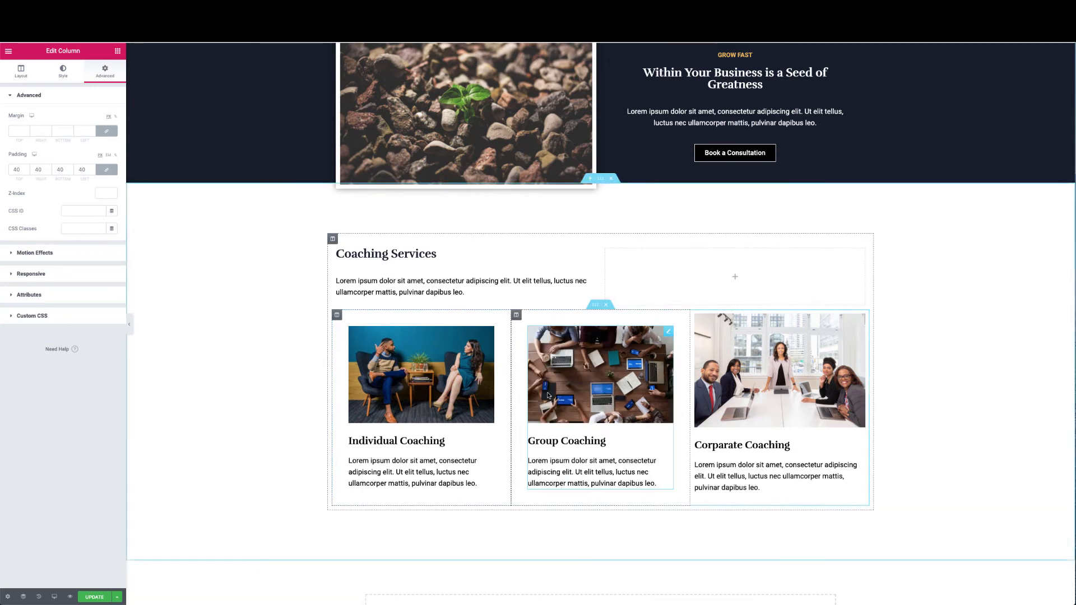
right_click(695, 315)
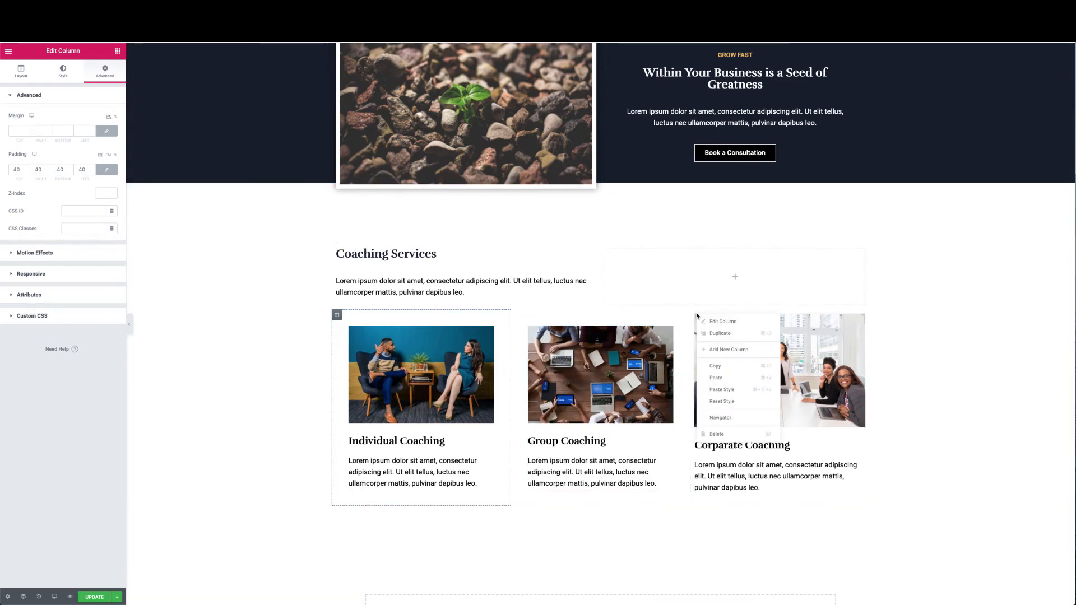
left_click(716, 390)
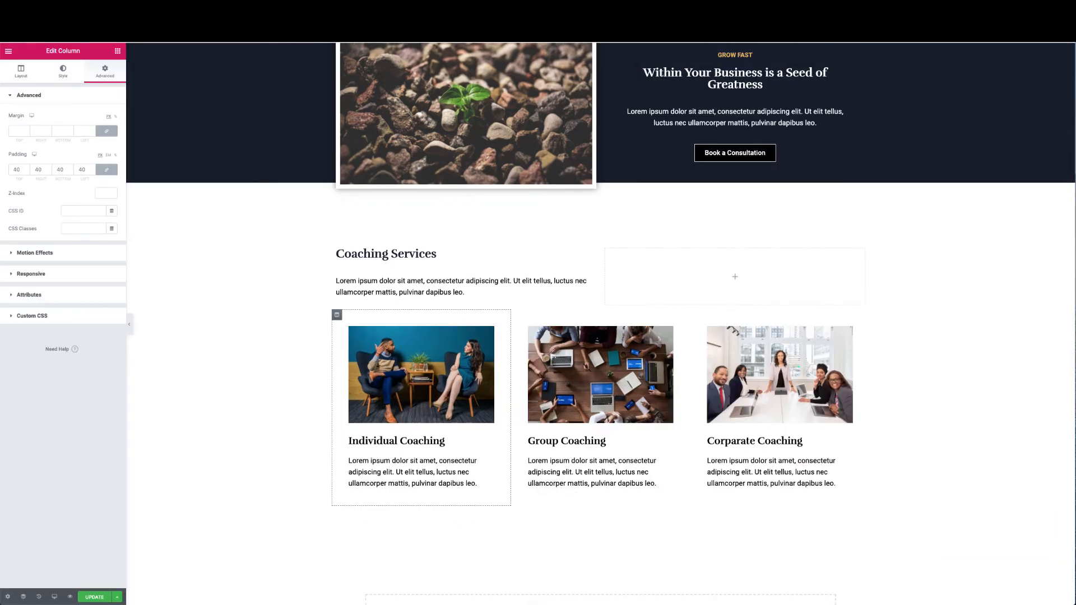
Look over the three padded columns, then switch to the finished reference coaching page
scroll(576, 409, "up", 3)
scroll(575, 409, "down", 5)
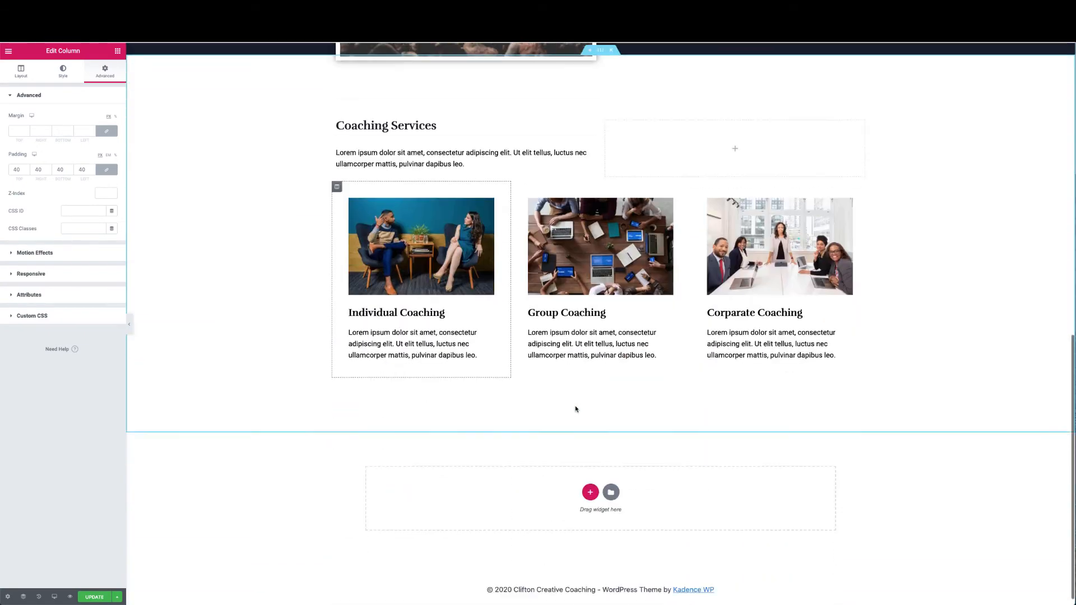
scroll(575, 409, "up", 4)
scroll(575, 409, "down", 3)
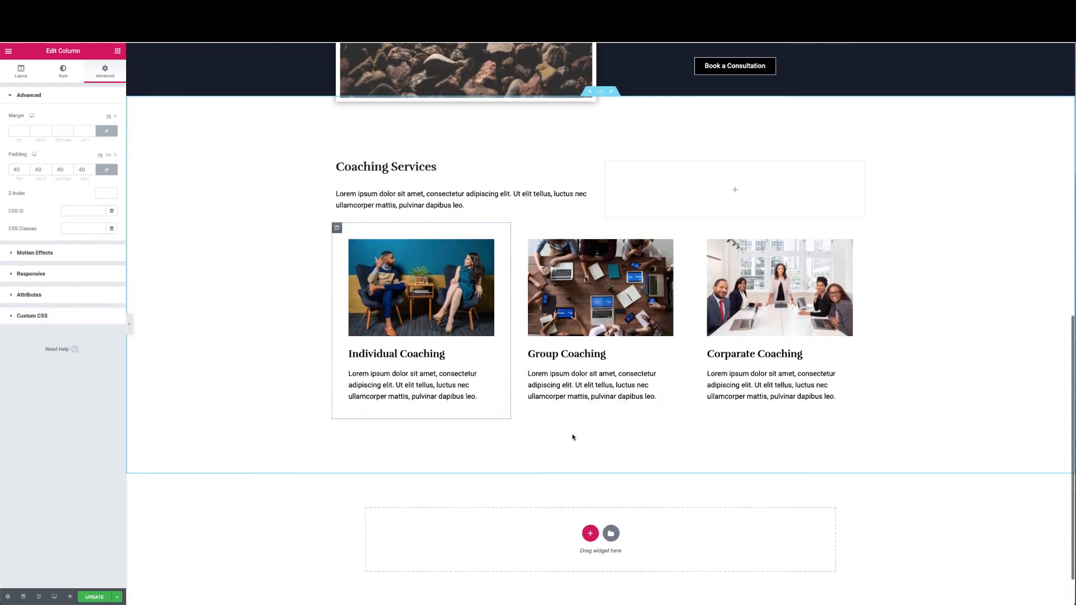
scroll(582, 432, "up", 2)
scroll(581, 429, "down", 1)
scroll(581, 429, "up", 1)
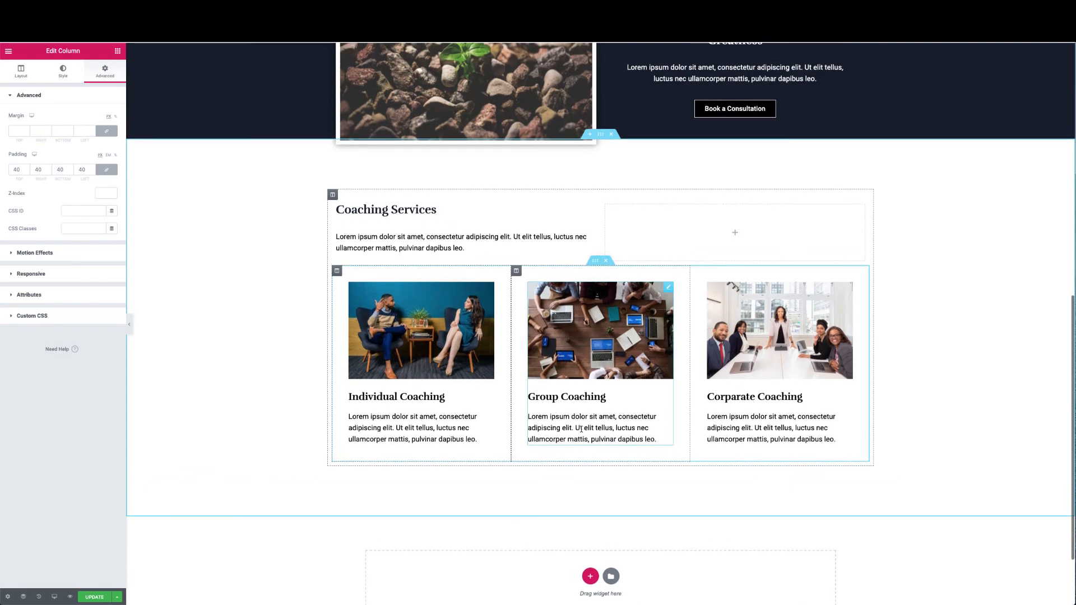
scroll(568, 381, "down", 4)
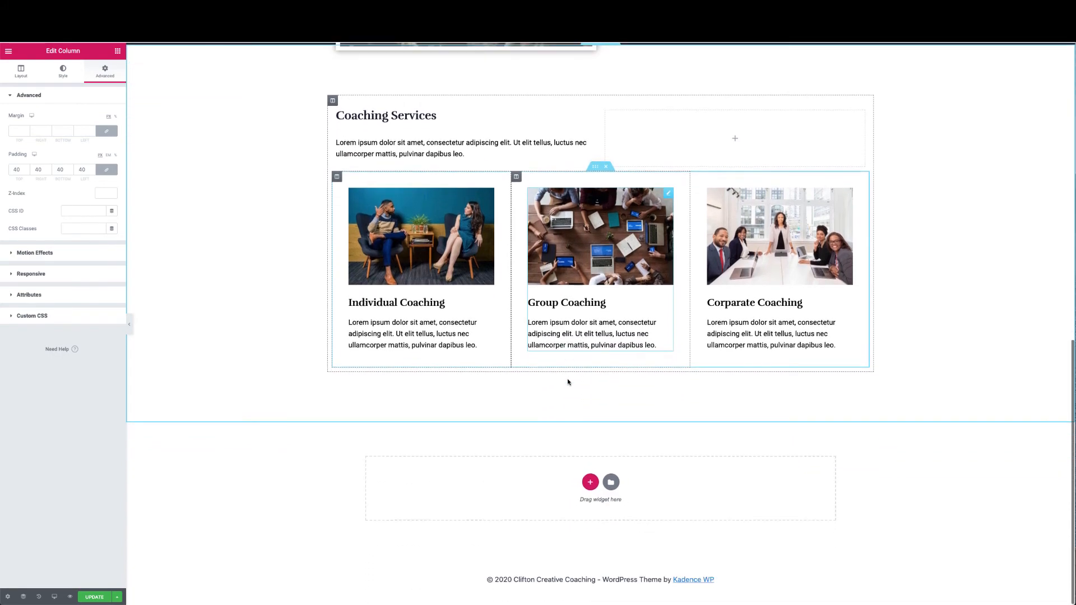
left_click(493, 12)
scroll(528, 255, "down", 8)
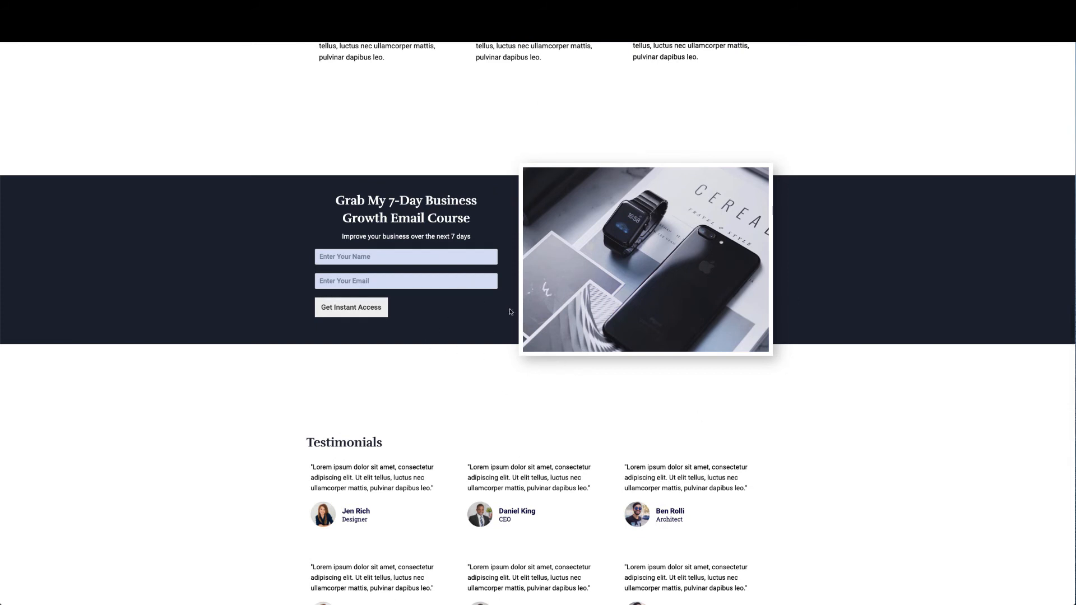
scroll(548, 308, "up", 5)
scroll(548, 308, "up", 4)
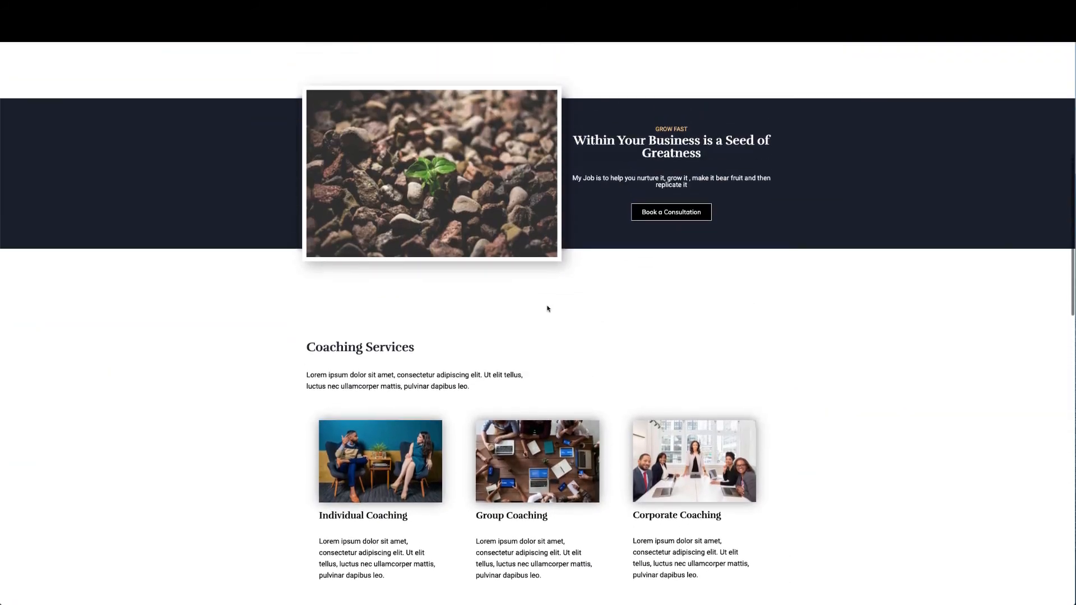
scroll(565, 348, "down", 8)
scroll(564, 350, "down", 1)
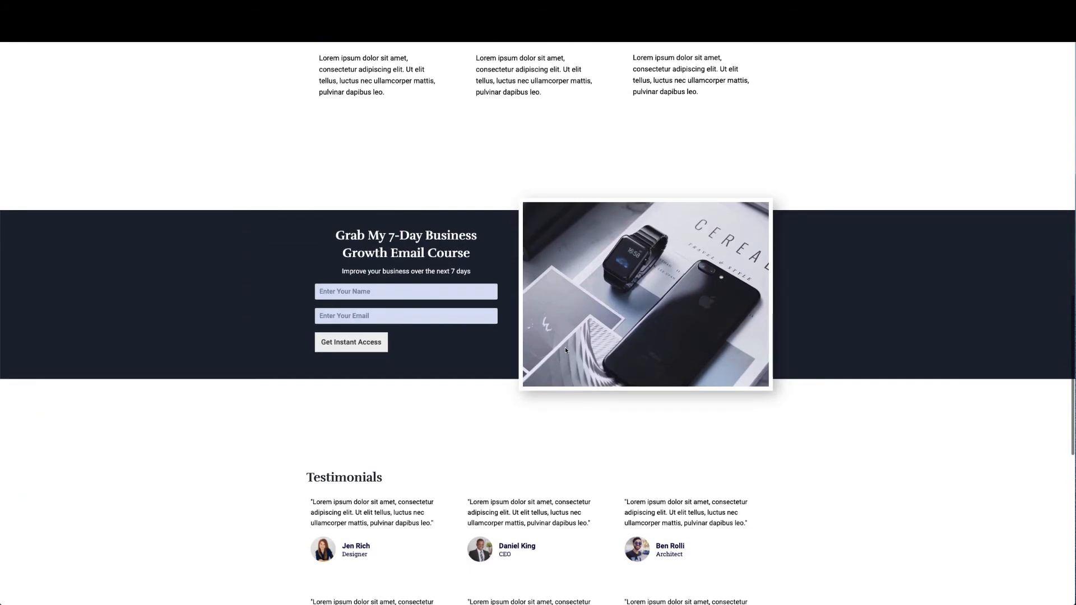
left_click_drag(336, 236, 463, 245)
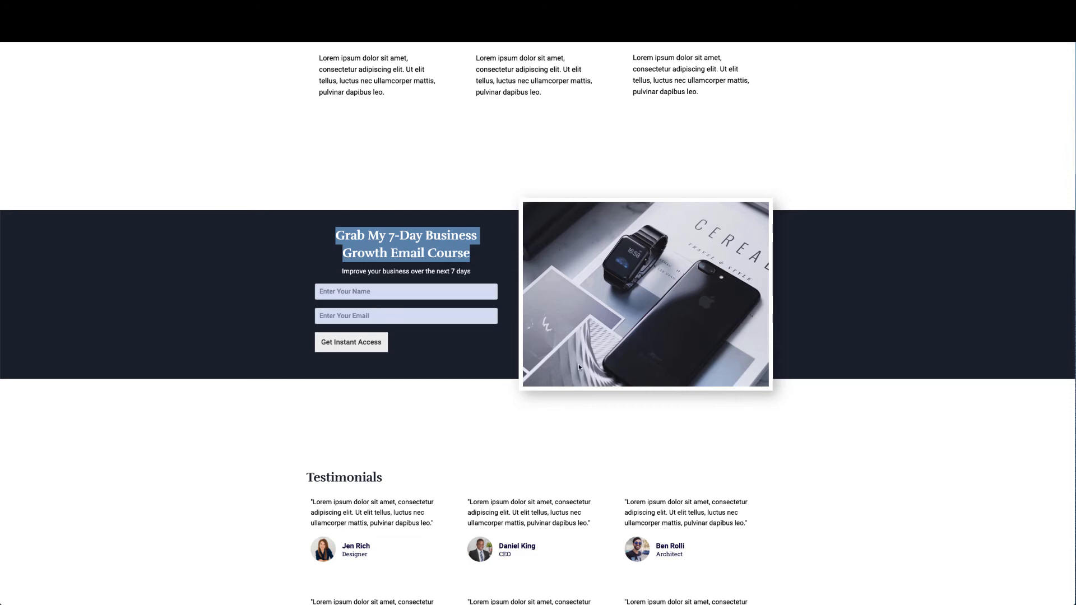
scroll(623, 368, "up", 3)
left_click(631, 341)
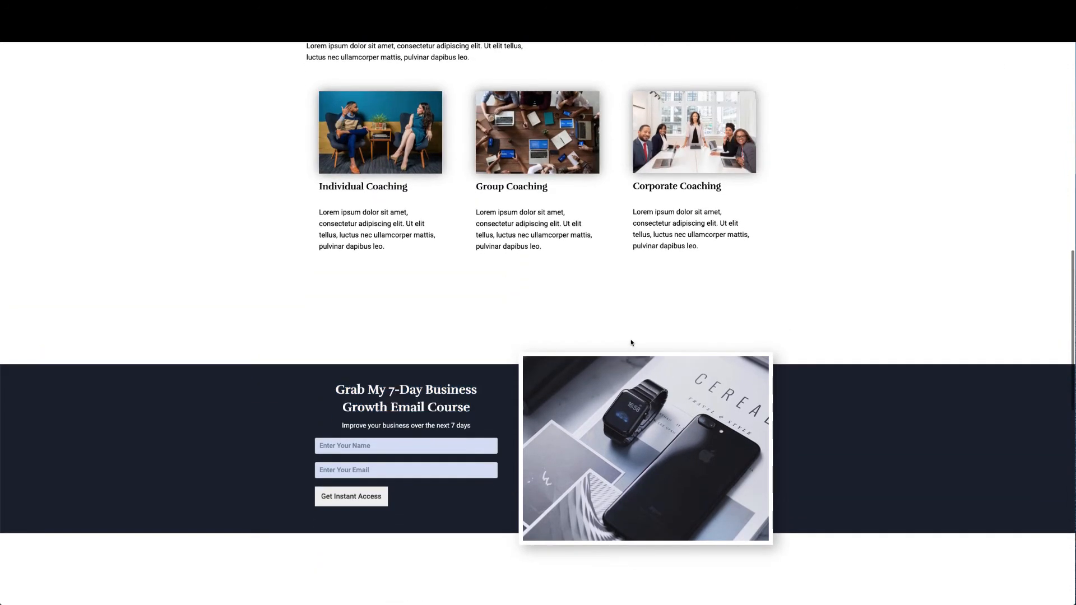
scroll(631, 342, "up", 3)
scroll(631, 342, "up", 5)
scroll(637, 282, "up", 5)
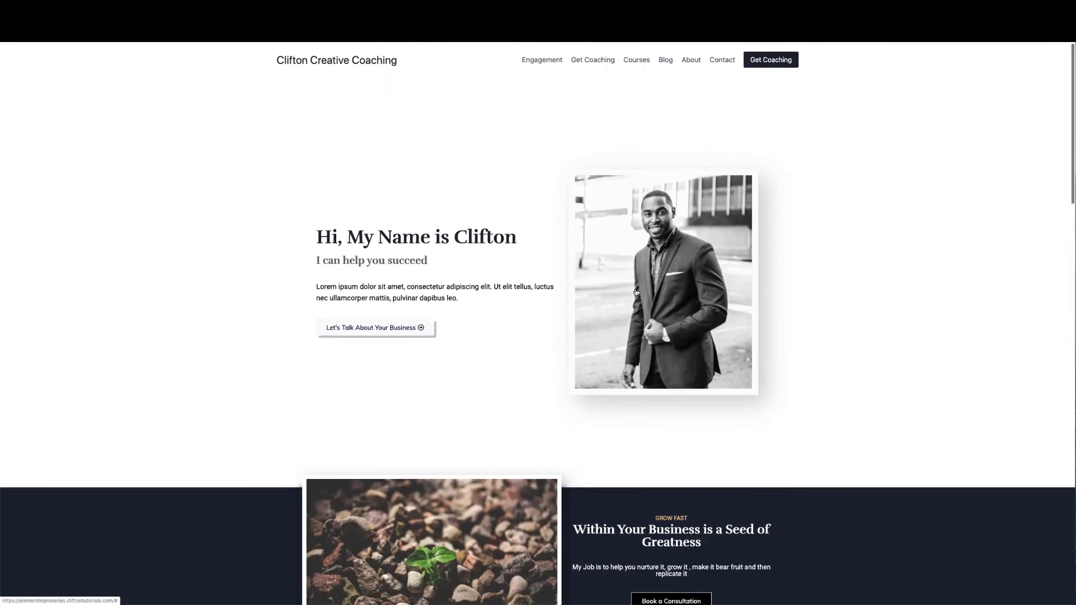
scroll(636, 292, "down", 3)
scroll(636, 292, "down", 9)
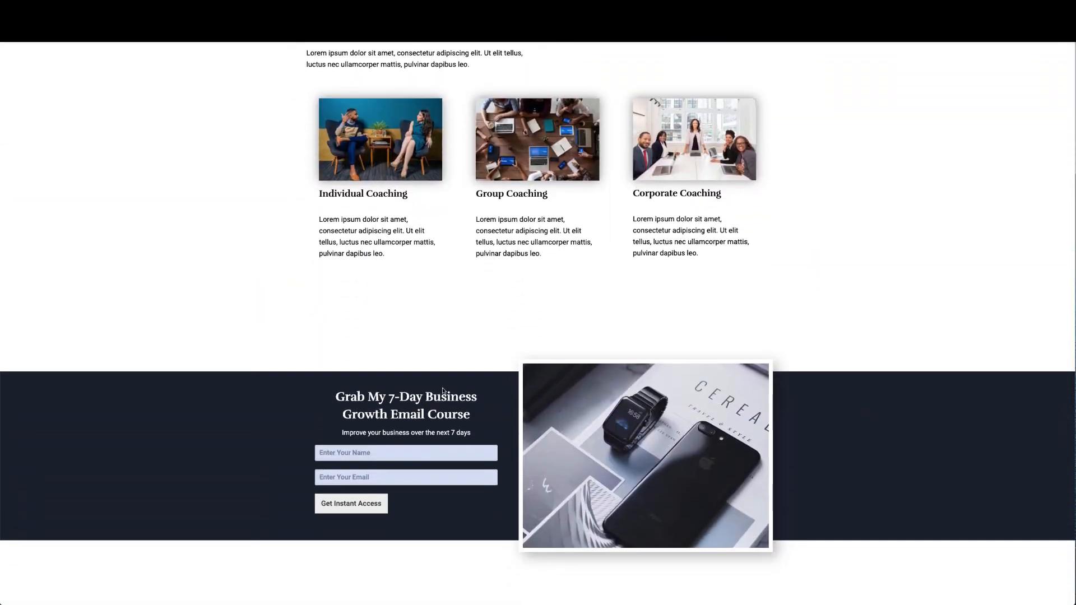
scroll(792, 218, "down", 4)
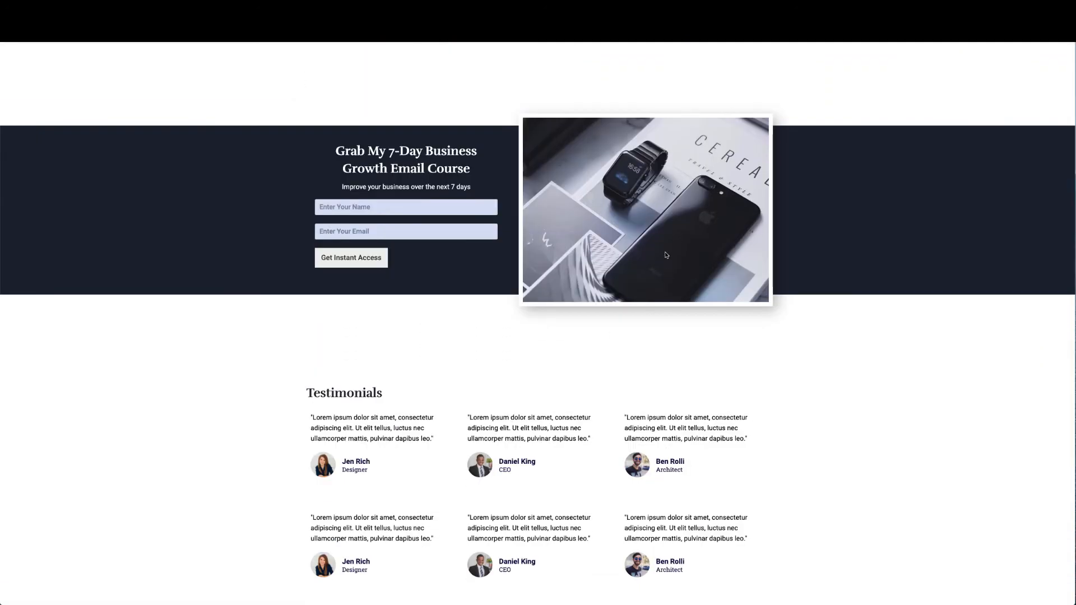
scroll(665, 255, "up", 10)
scroll(665, 255, "up", 4)
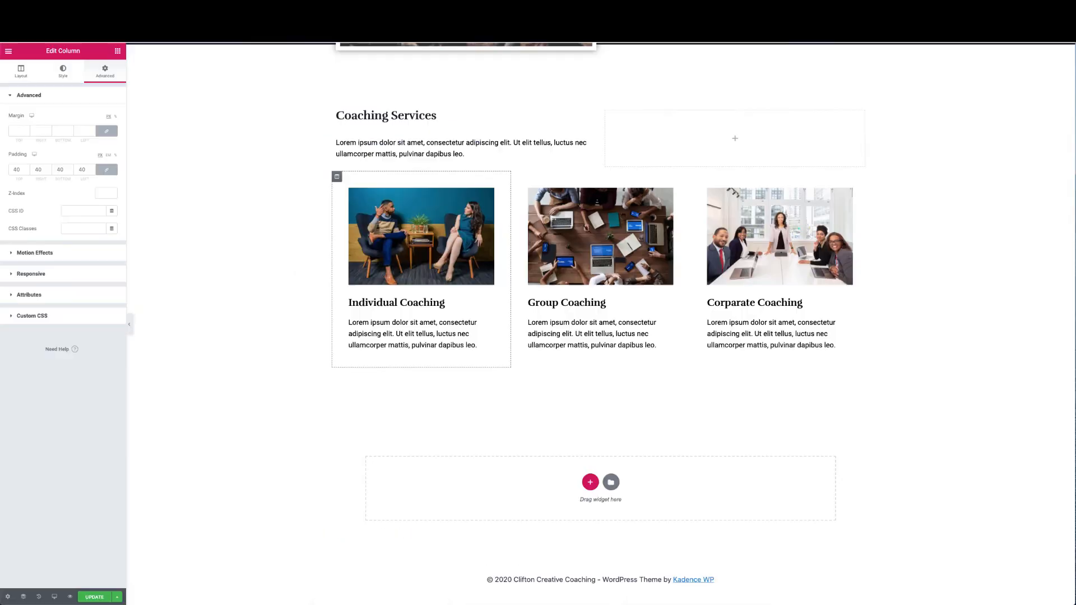
Save the Home Page changes with Update
scroll(431, 213, "up", 3)
scroll(431, 213, "down", 3)
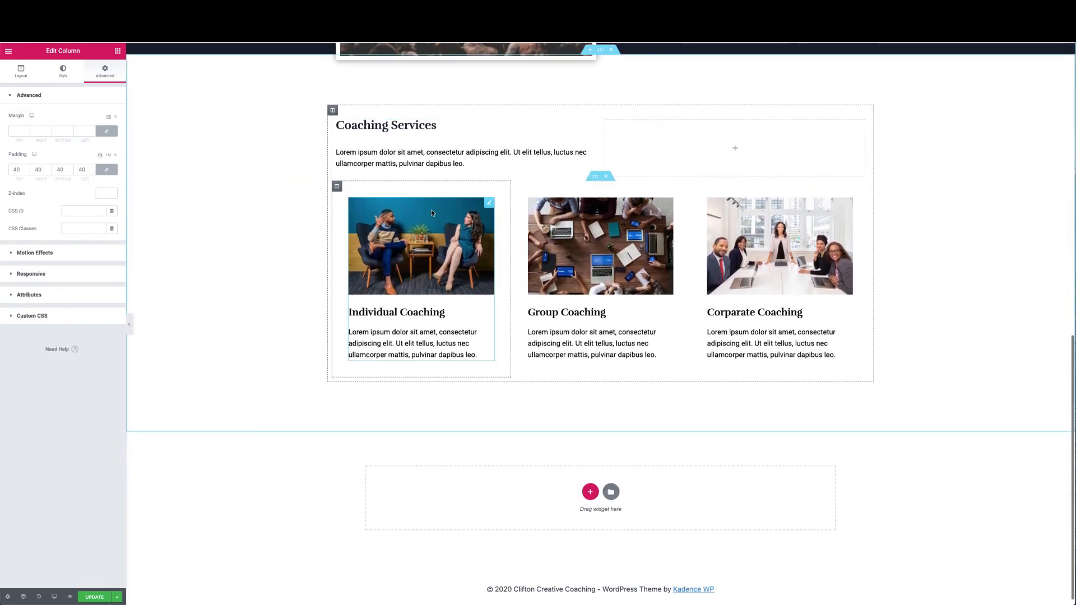
scroll(432, 213, "up", 2)
scroll(431, 213, "down", 1)
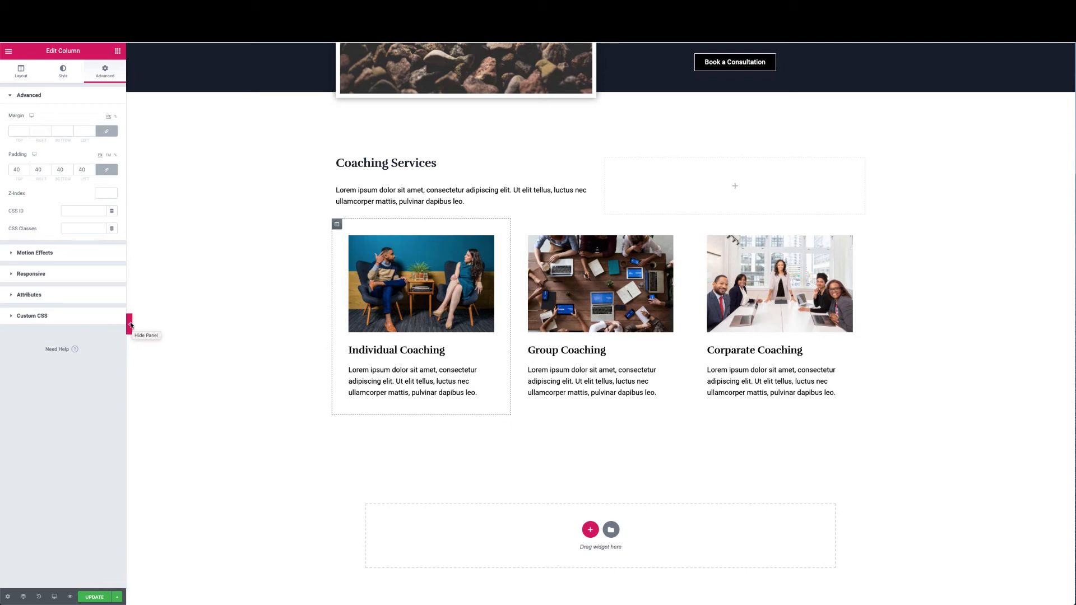
left_click(96, 595)
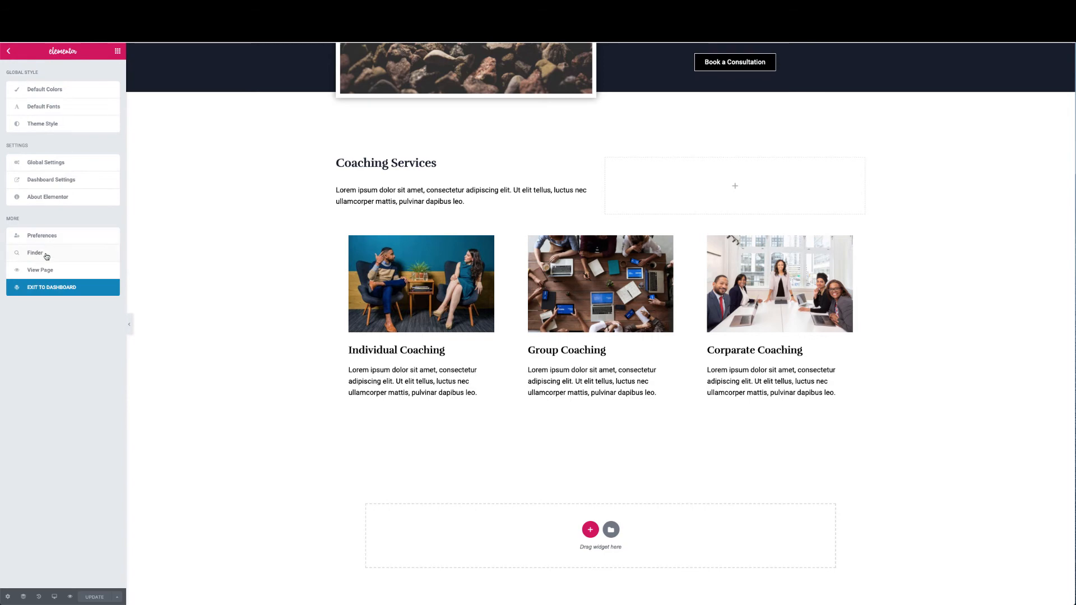
Exit to the dashboard and start a new WPForms form via Add New
left_click(47, 288)
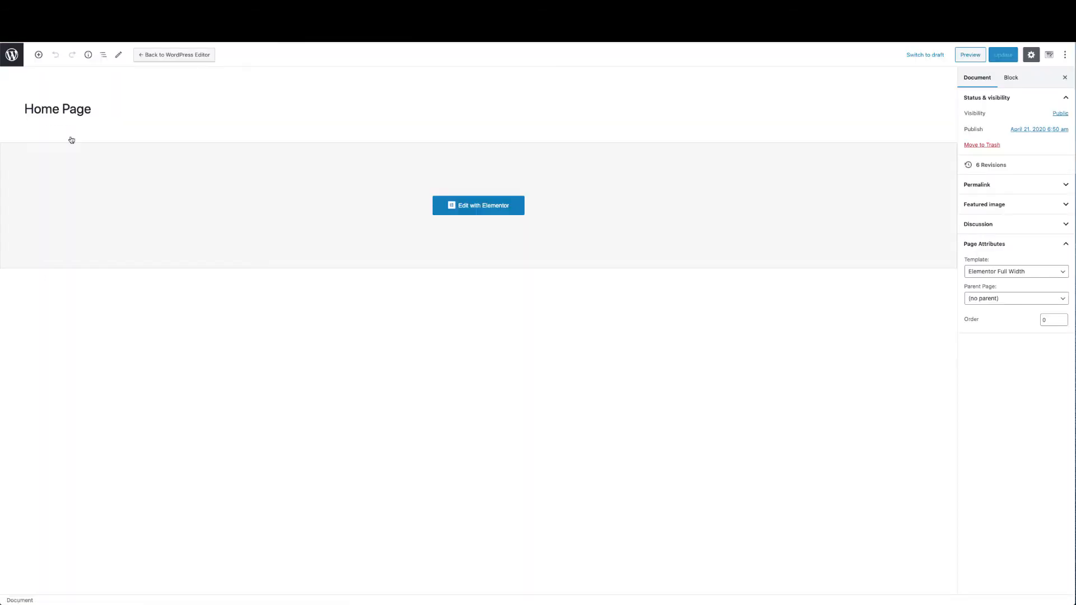
left_click(12, 57)
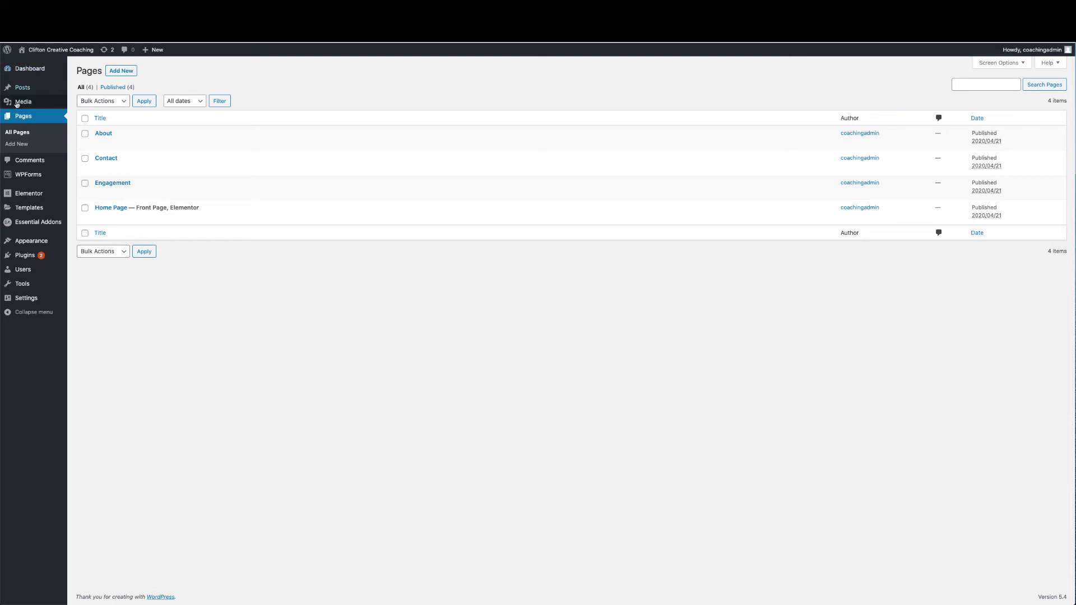
mouse_move(27, 176)
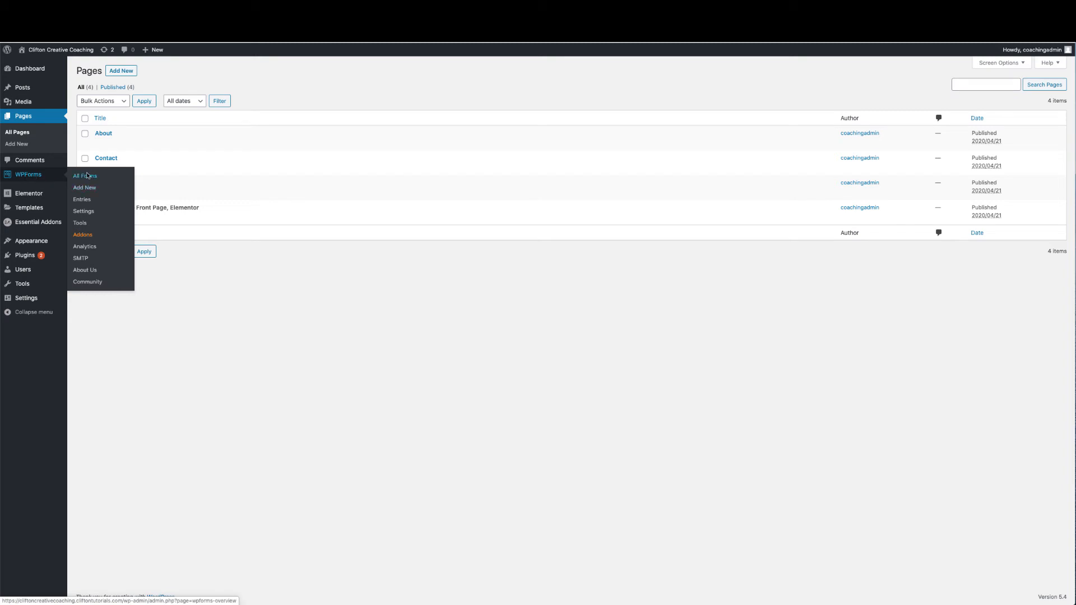
left_click(84, 190)
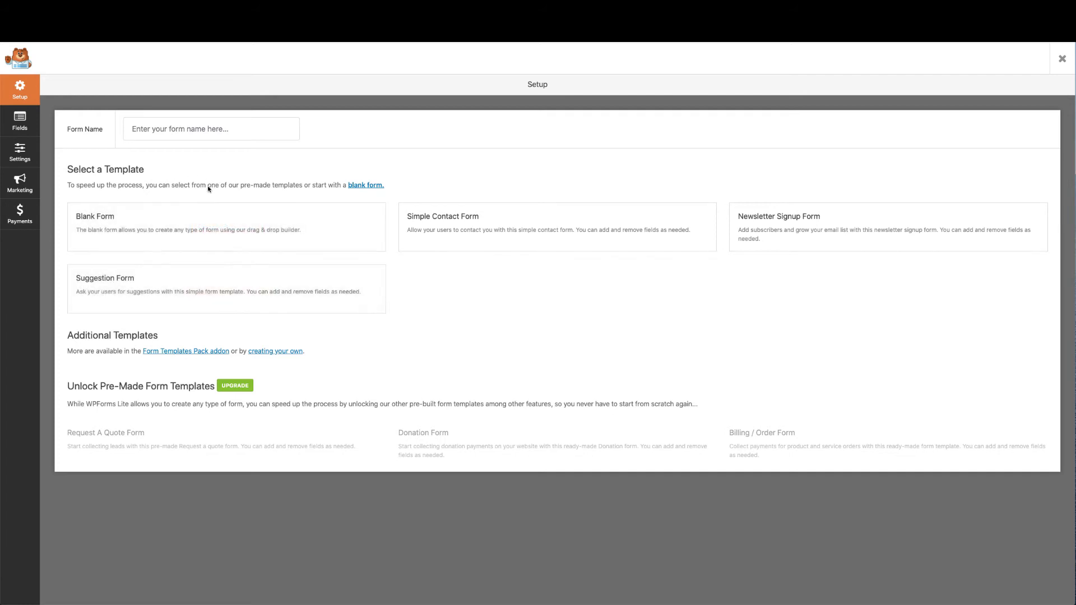
Create a form from the Newsletter Signup Form template and dismiss the reminder popup
mouse_move(235, 291)
mouse_move(786, 237)
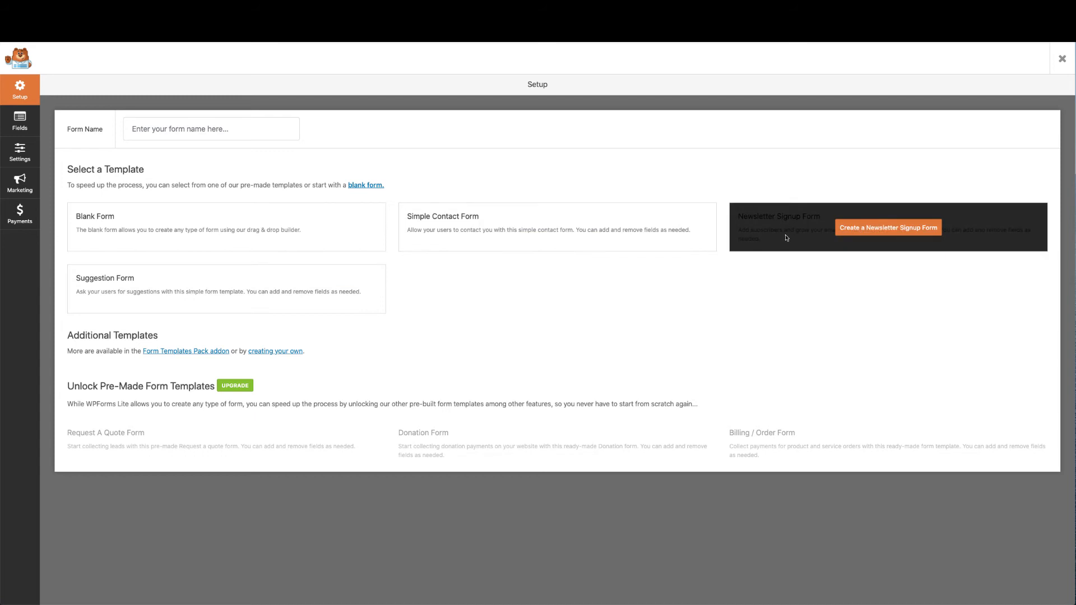
left_click(870, 230)
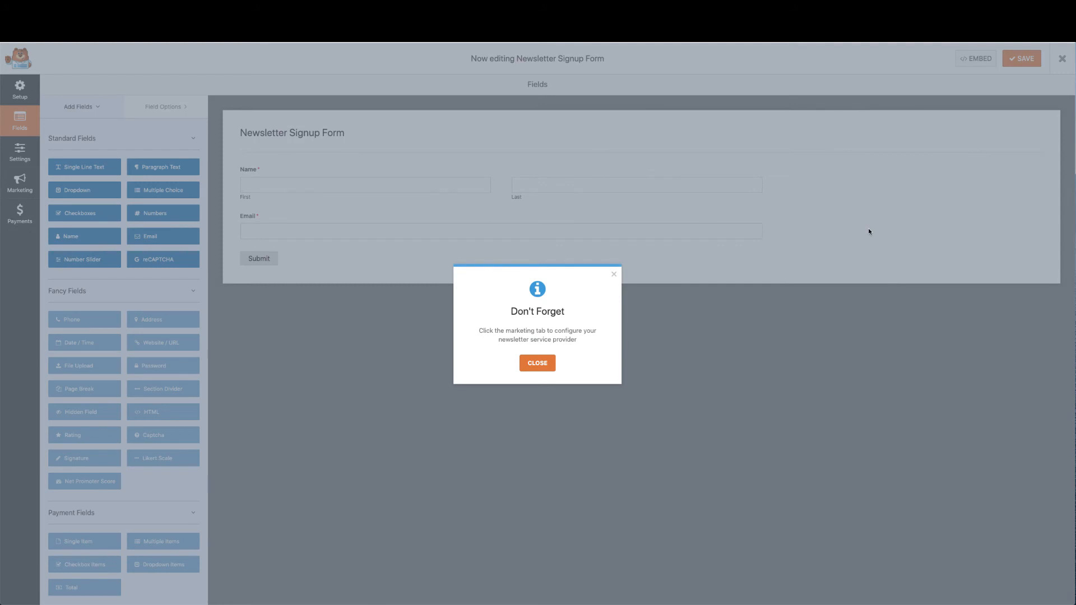
left_click(542, 365)
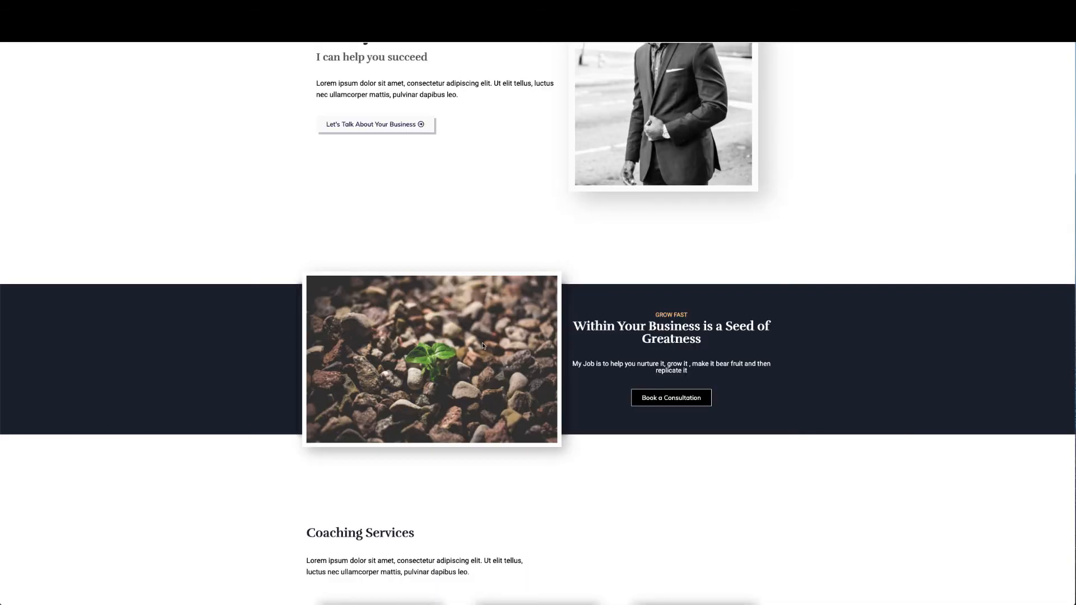
scroll(482, 346, "down", 12)
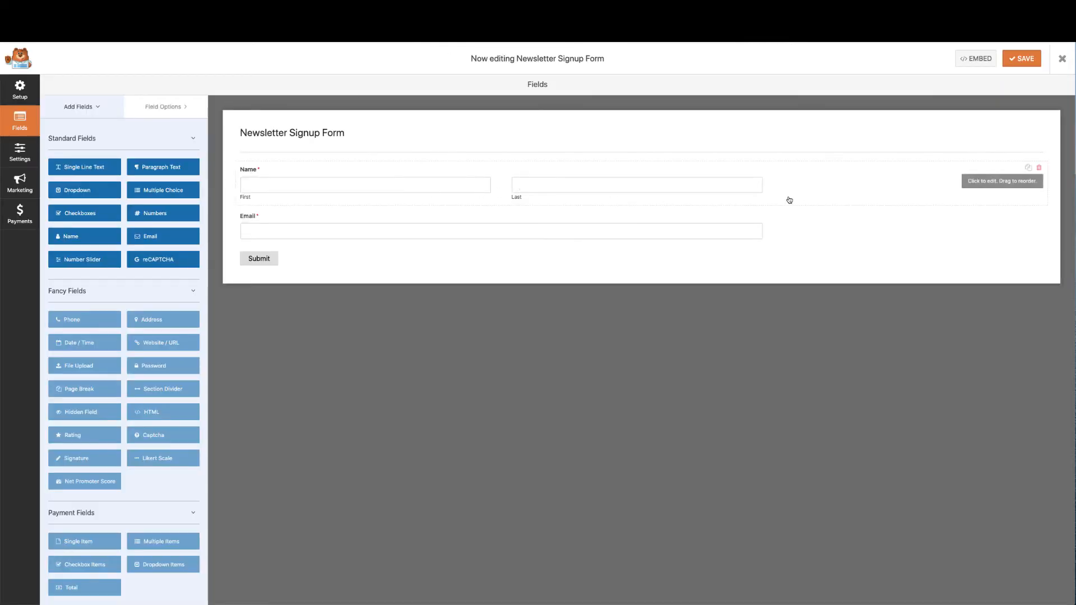
Replace the two-part Name field with a Single Line Text field labelled 'Full Name'
left_click(1039, 168)
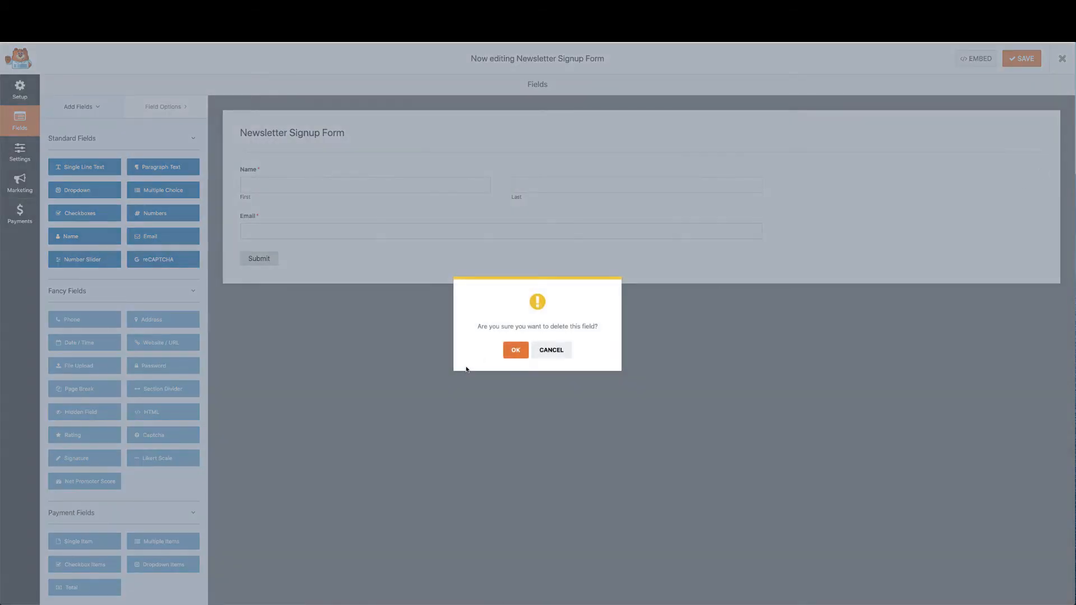
left_click(517, 350)
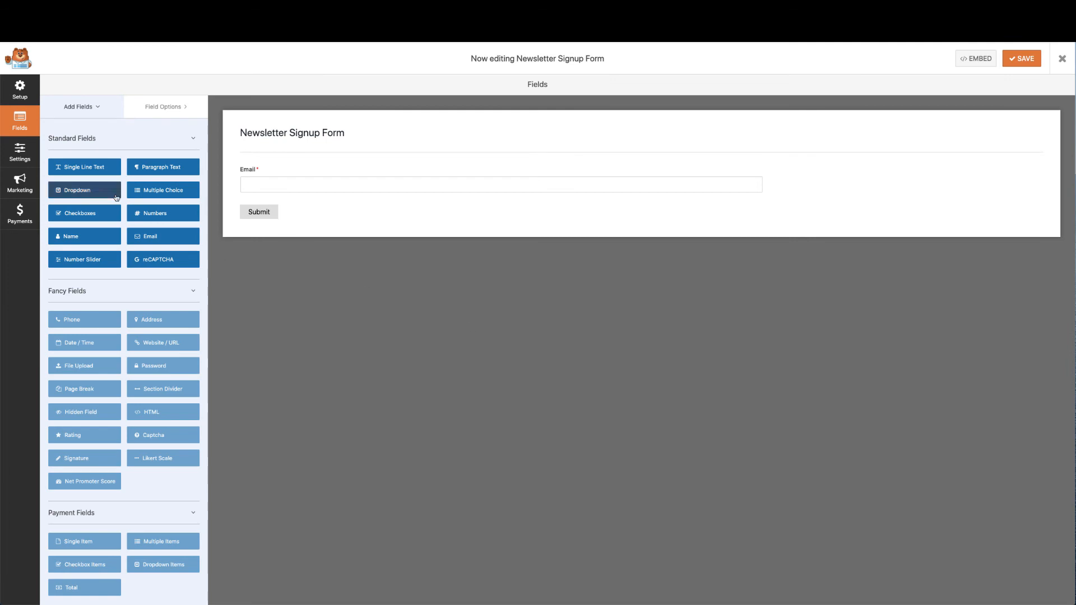
left_click_drag(101, 167, 295, 167)
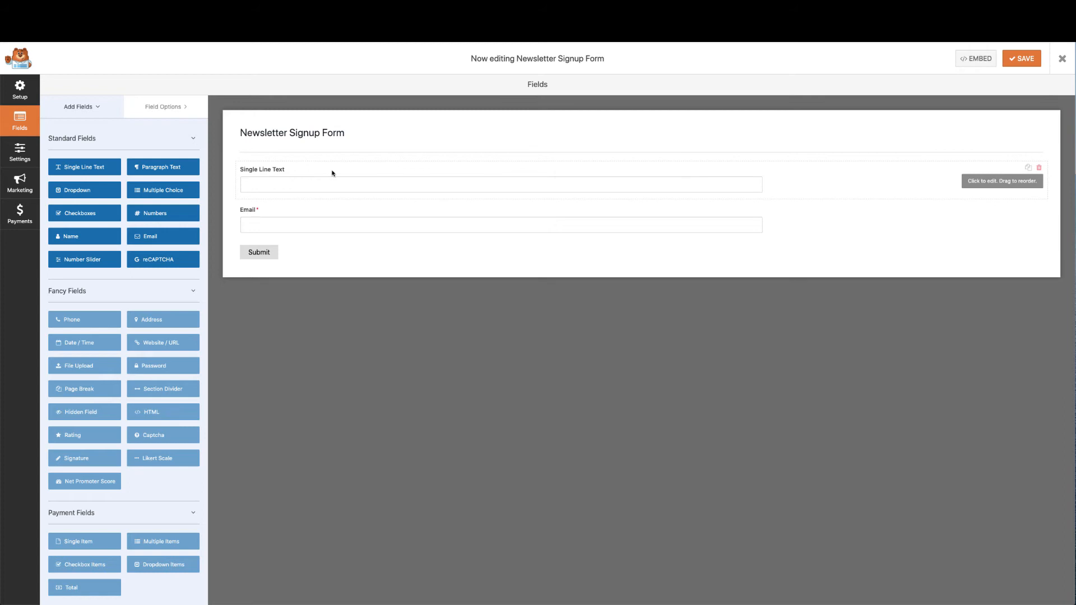
left_click(797, 180)
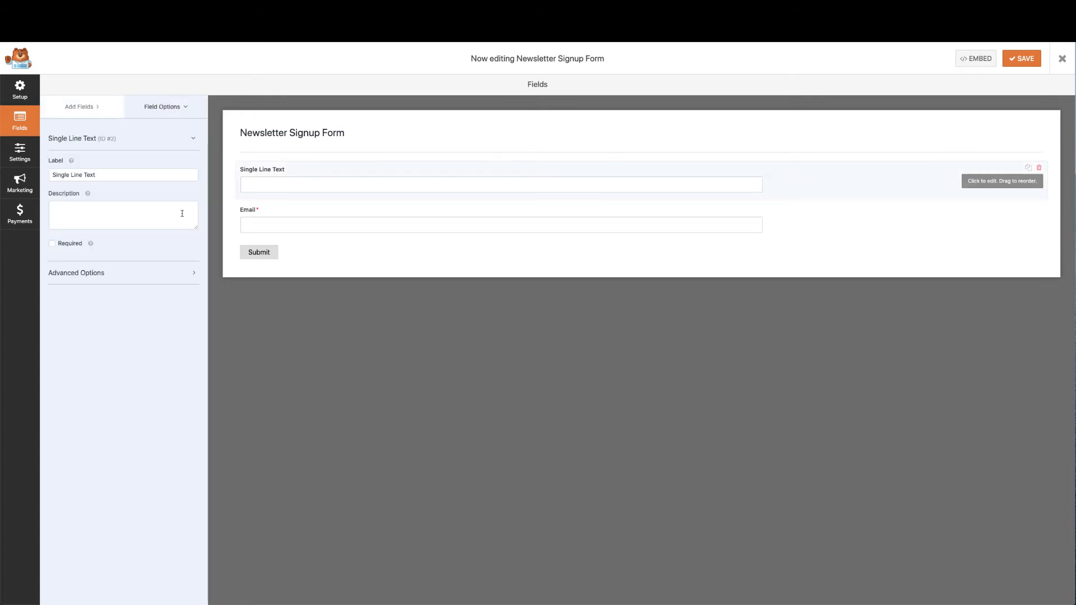
left_click_drag(129, 175, 36, 173)
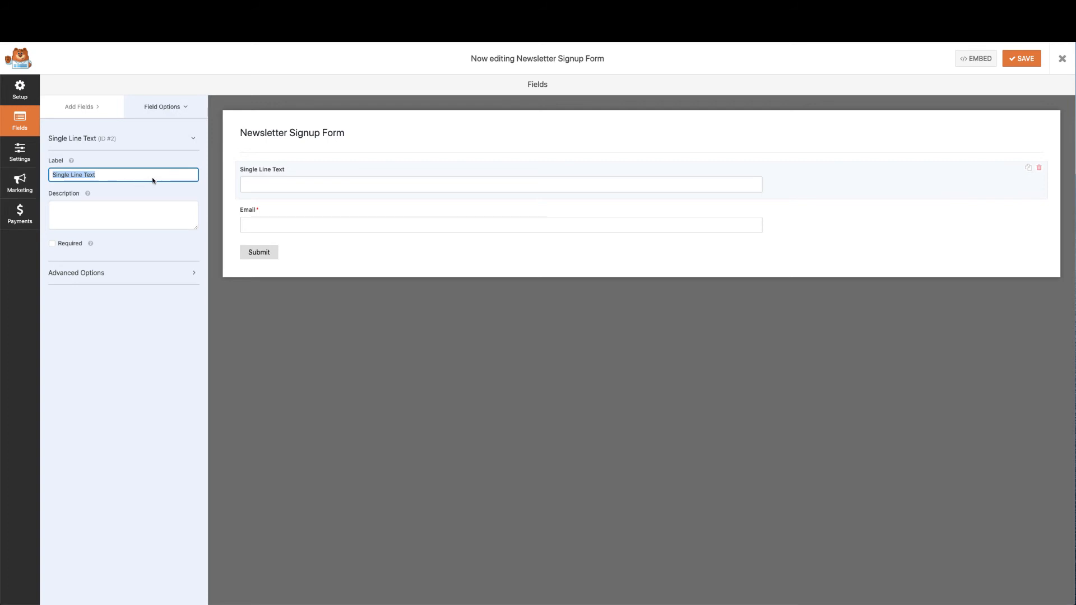
type("Full Name")
Give the field the placeholder 'Enter Your Name' and shorten its label to 'Name'
left_click(105, 282)
left_click(89, 342)
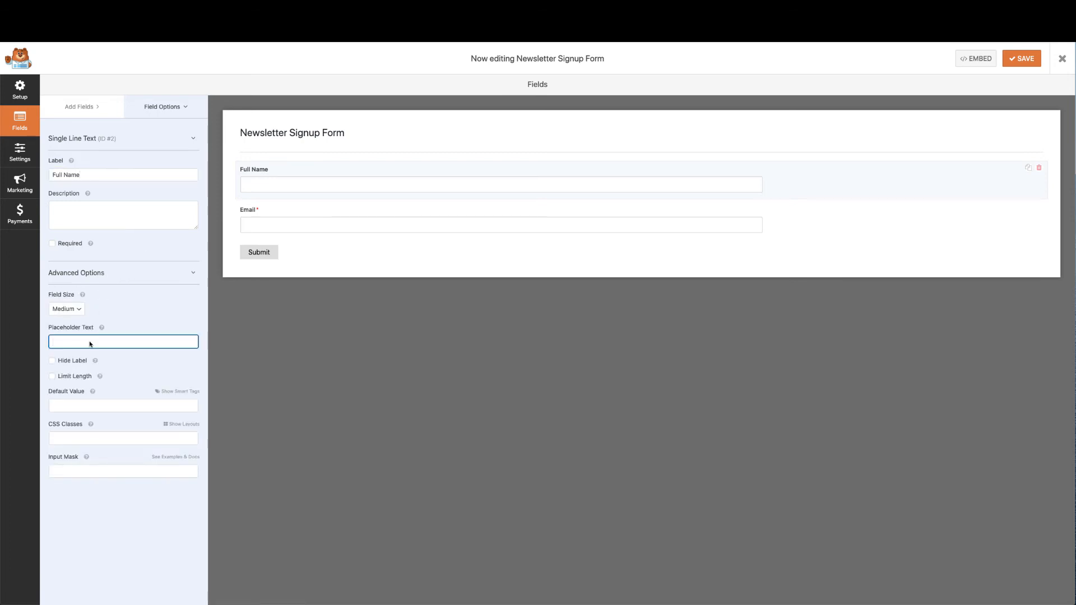
type("Enter")
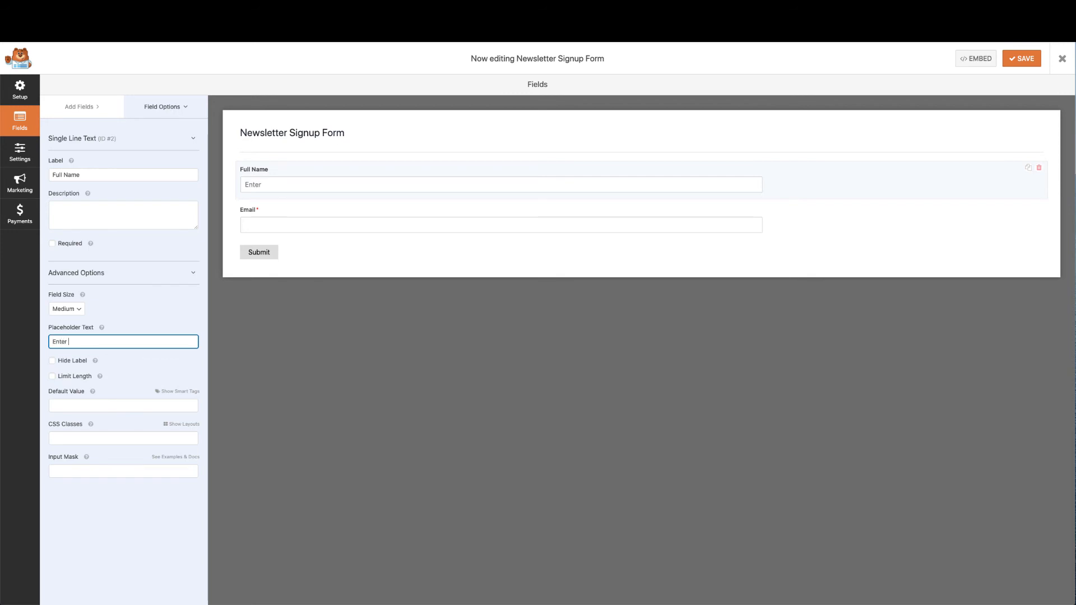
type(" Your Full Name")
left_click_drag(82, 341, 93, 340)
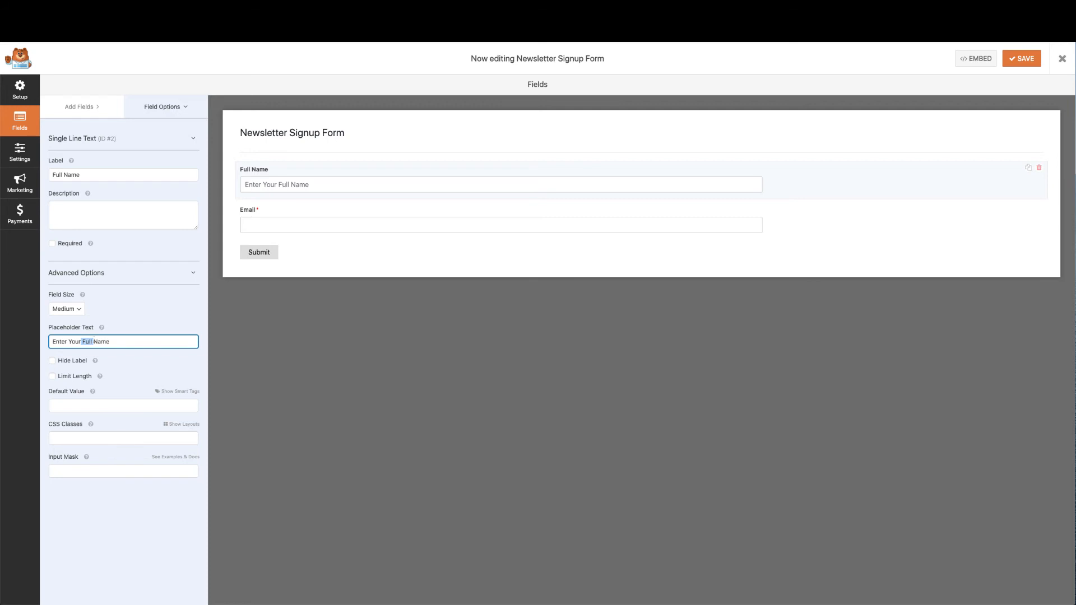
key("BackSpace")
left_click_drag(64, 173, 44, 174)
key("BackSpace")
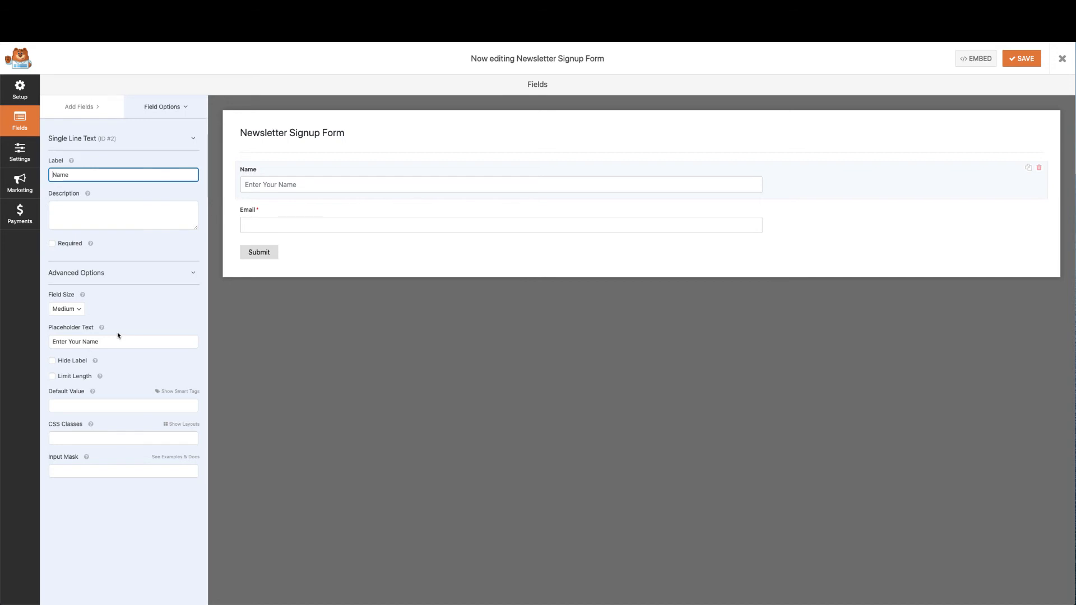
Give the Email field the placeholder 'Entery Your Email', then start fixing the typo
left_click(289, 213)
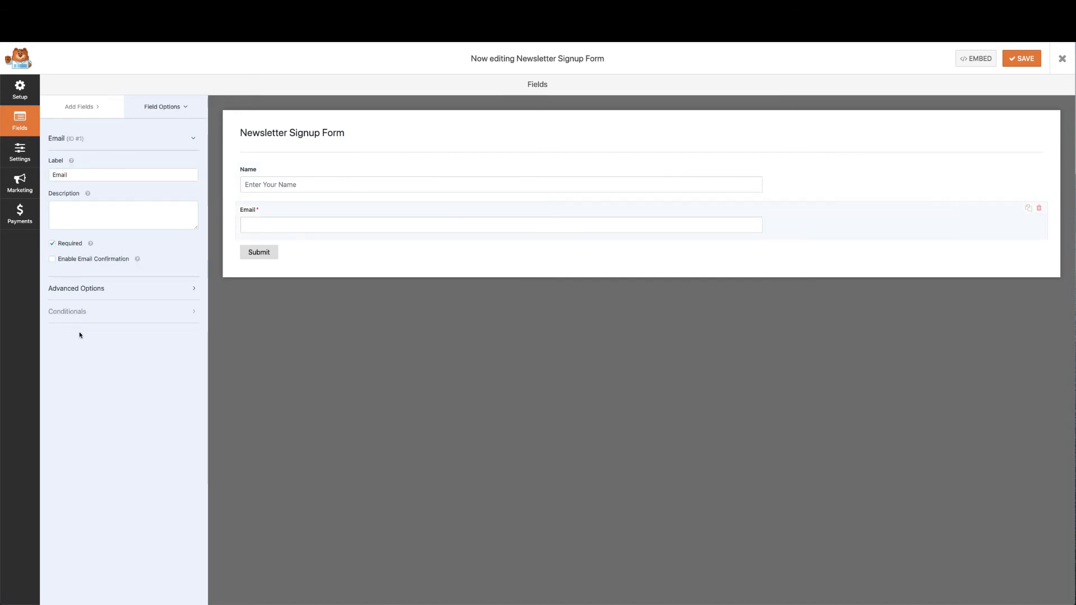
left_click(108, 289)
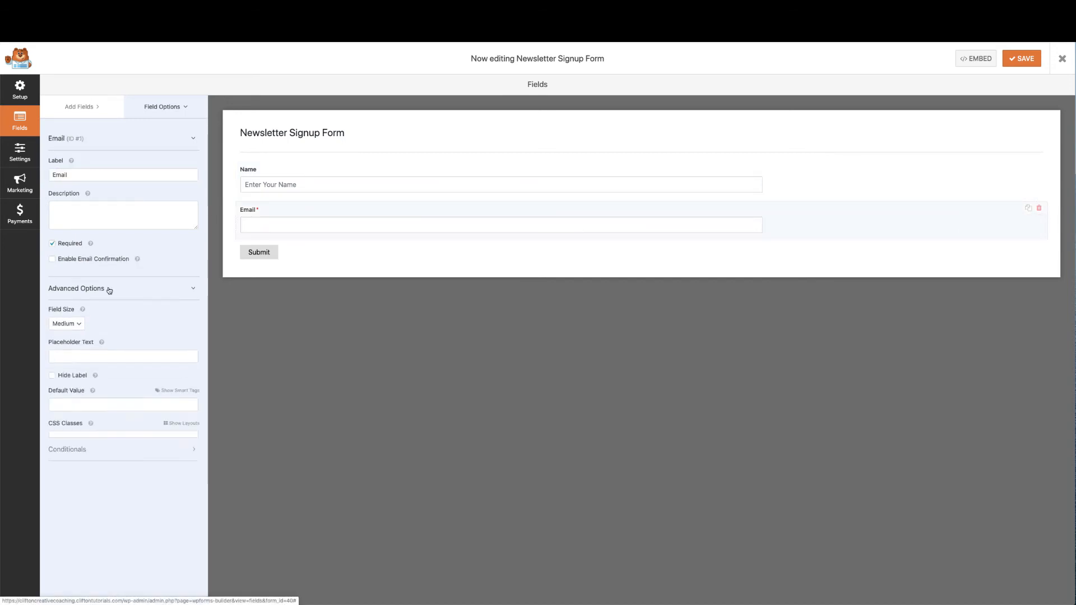
left_click(69, 357)
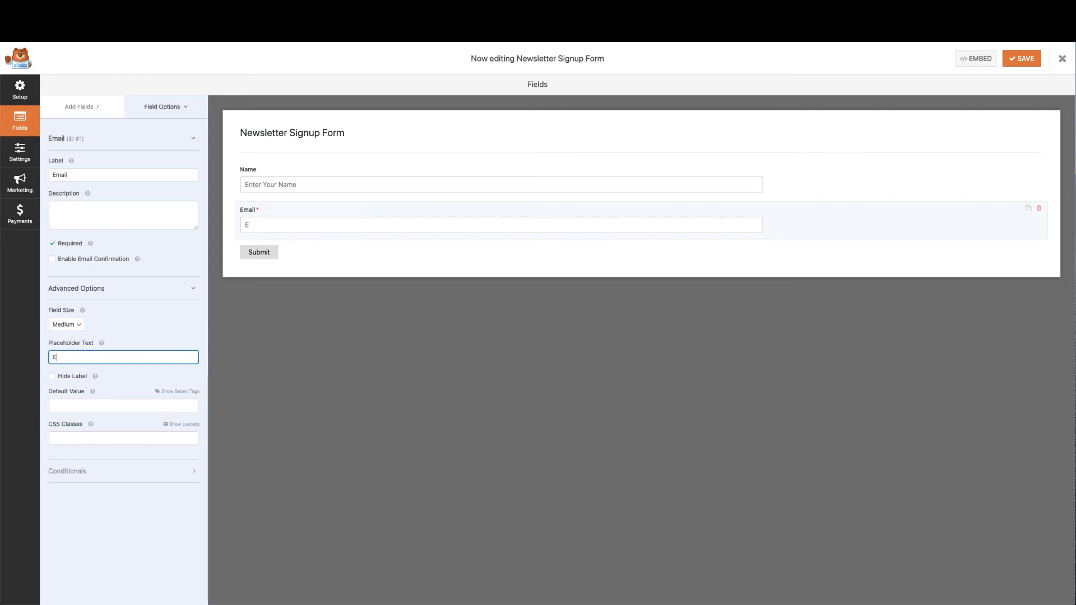
type("Entery Your Email")
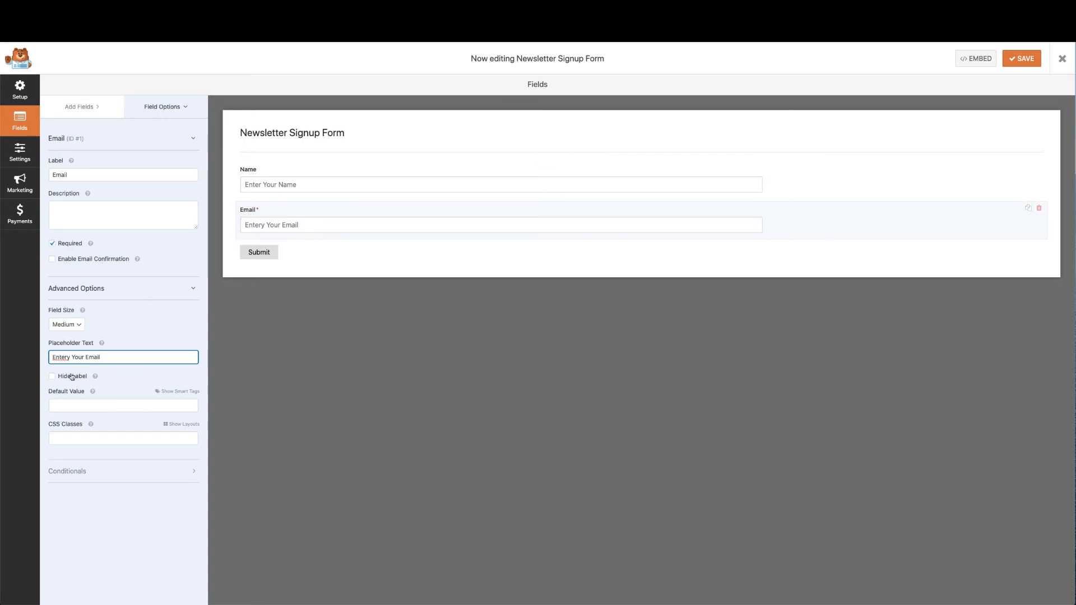
left_click(71, 358)
key("BackSpace")
key("BackSpace")
Change the submit button text to 'Get Instant Access' and review Notifications and Confirmations
left_click(260, 252)
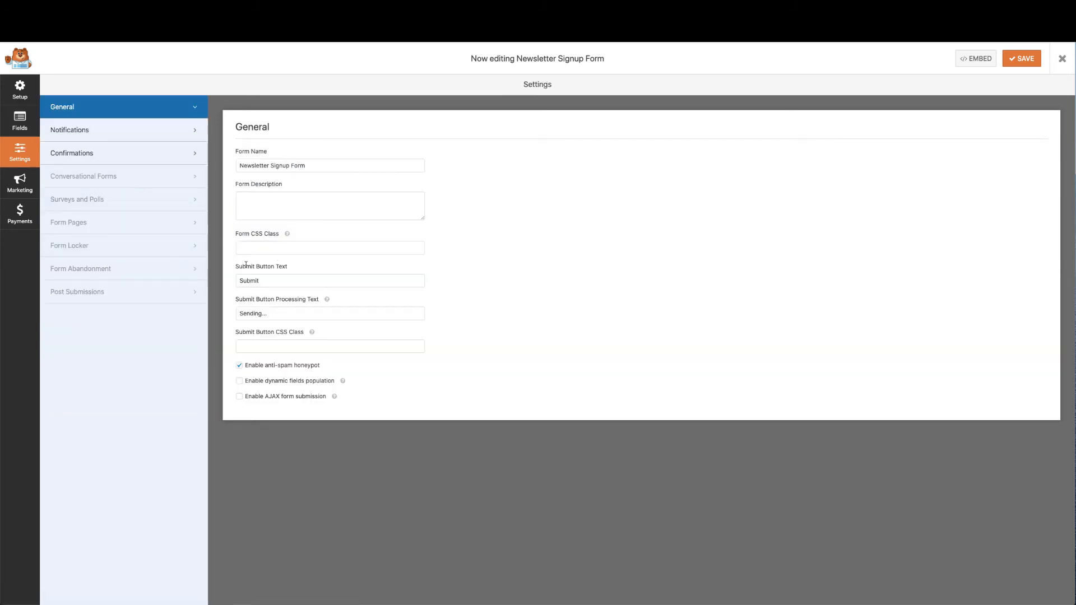
left_click_drag(266, 282, 228, 283)
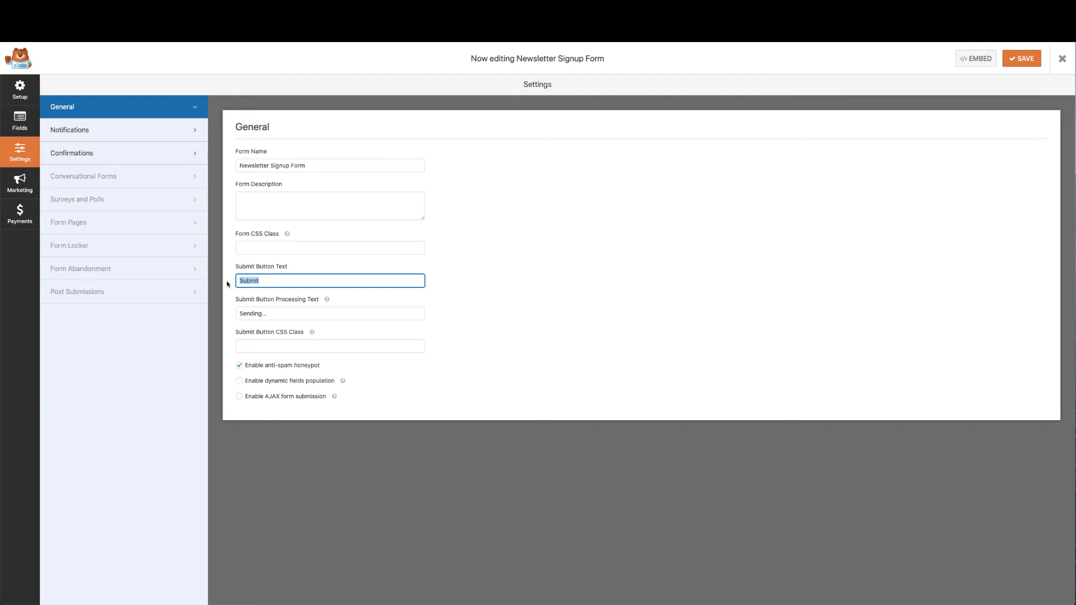
type("Get")
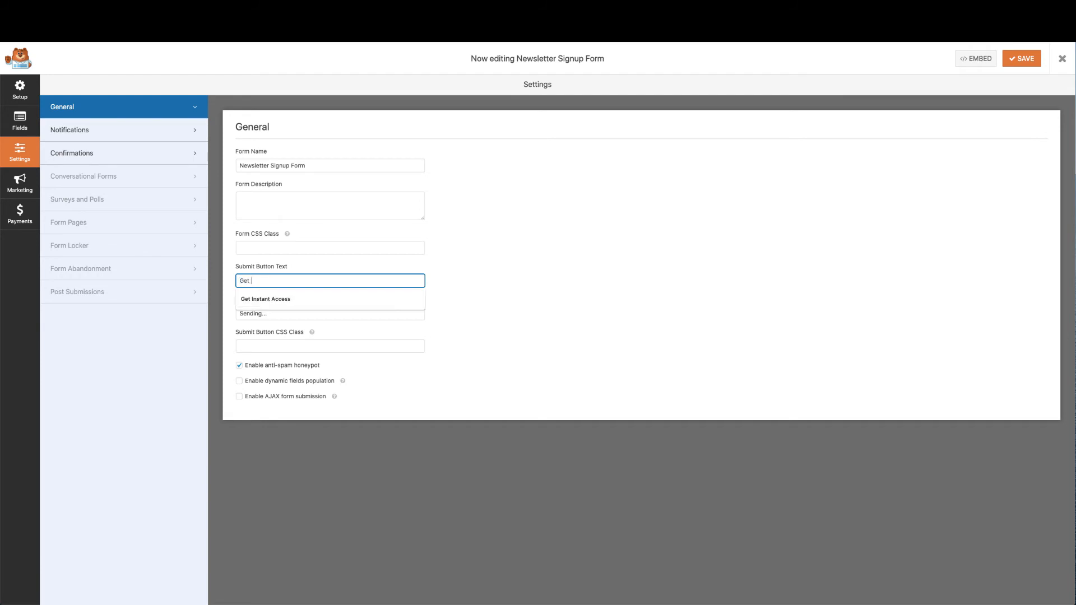
type(" Instasn")
type("nt")
type(" Access")
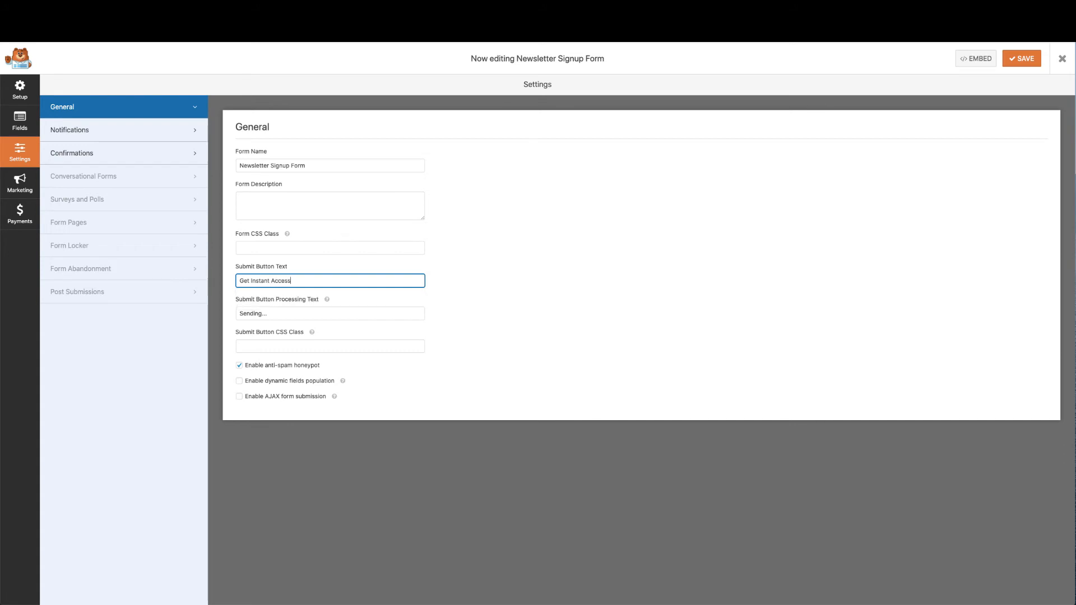
left_click(492, 263)
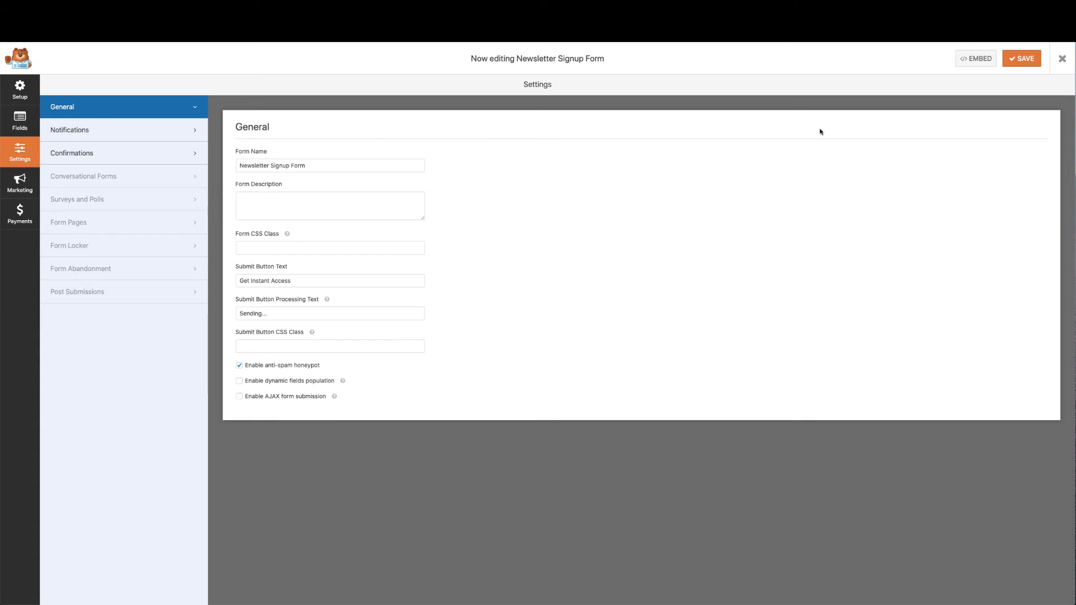
left_click(139, 139)
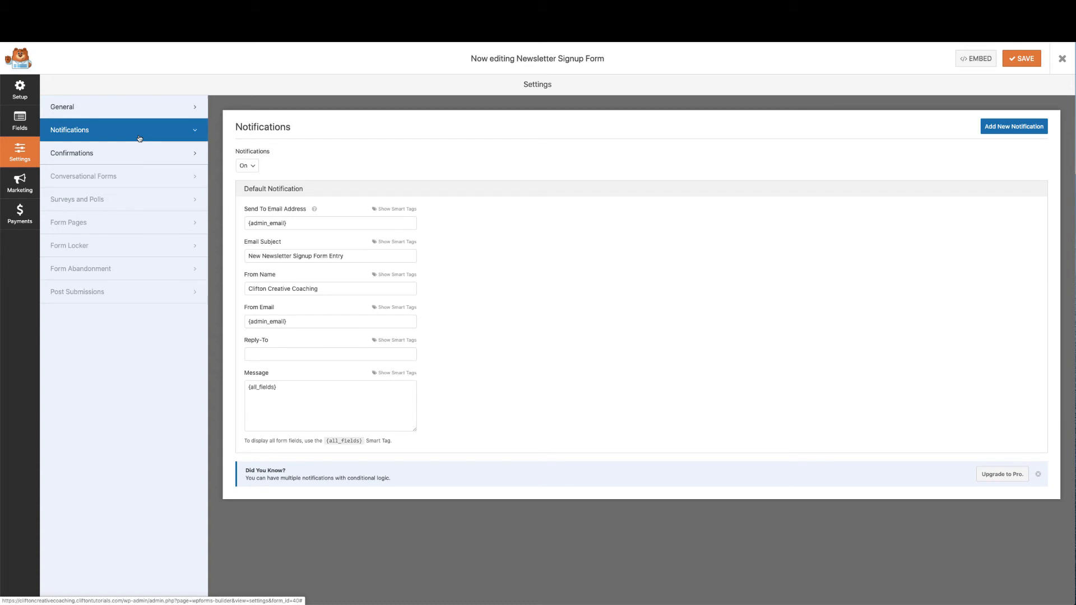
left_click(153, 159)
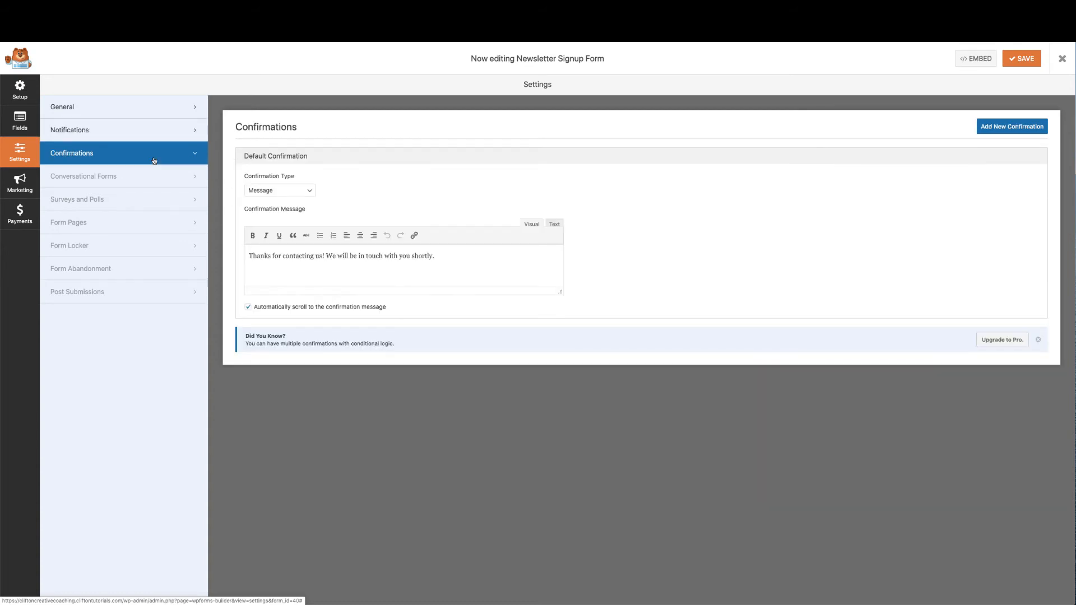
left_click(133, 110)
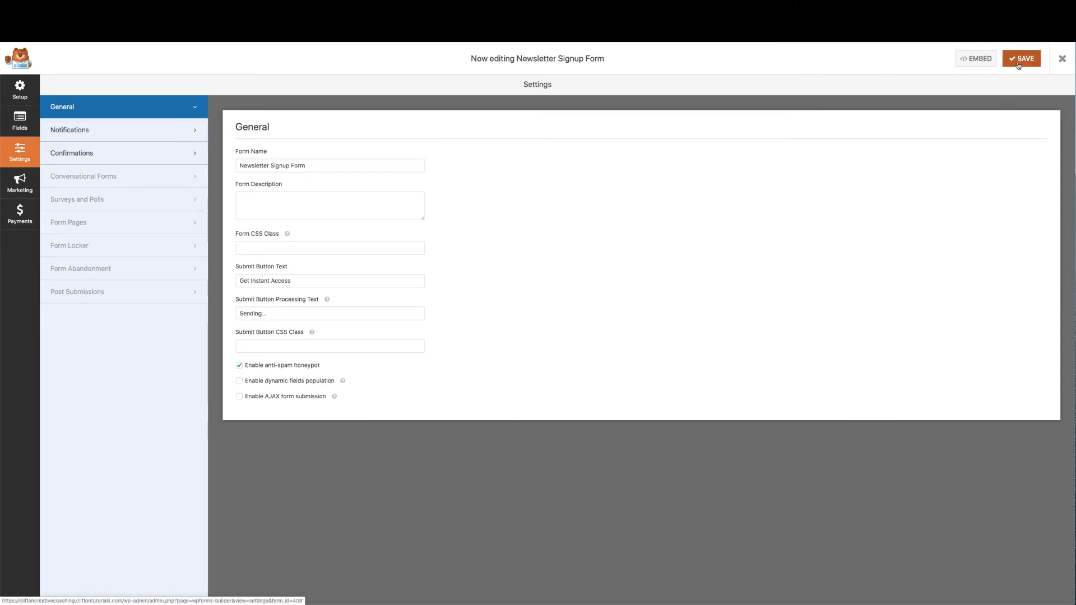
Check the form's embed shortcode, then exit the form builder to the Forms Overview
left_click(985, 61)
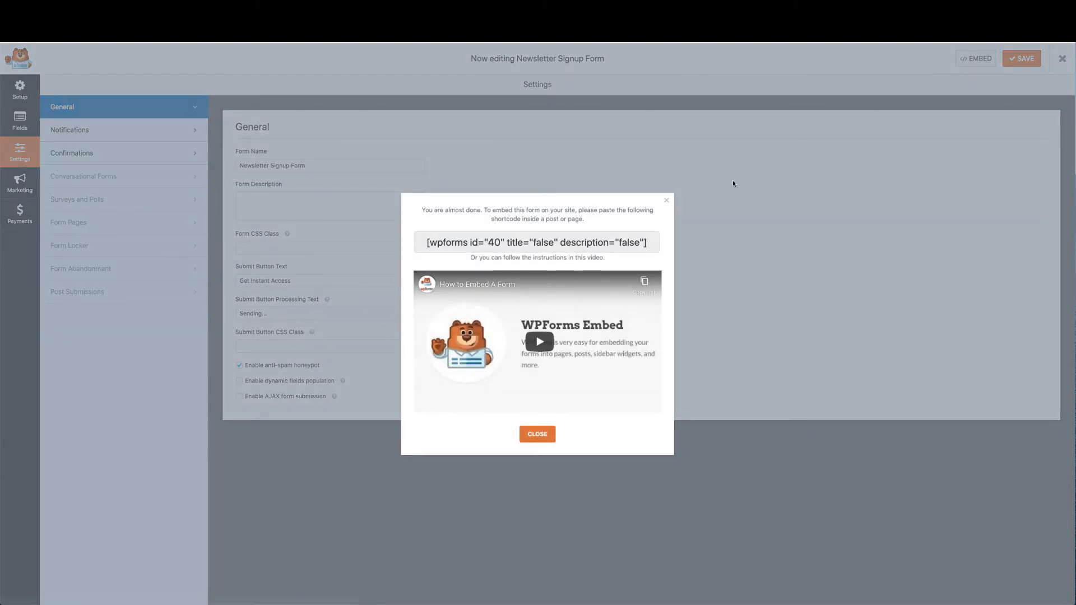
left_click(645, 247)
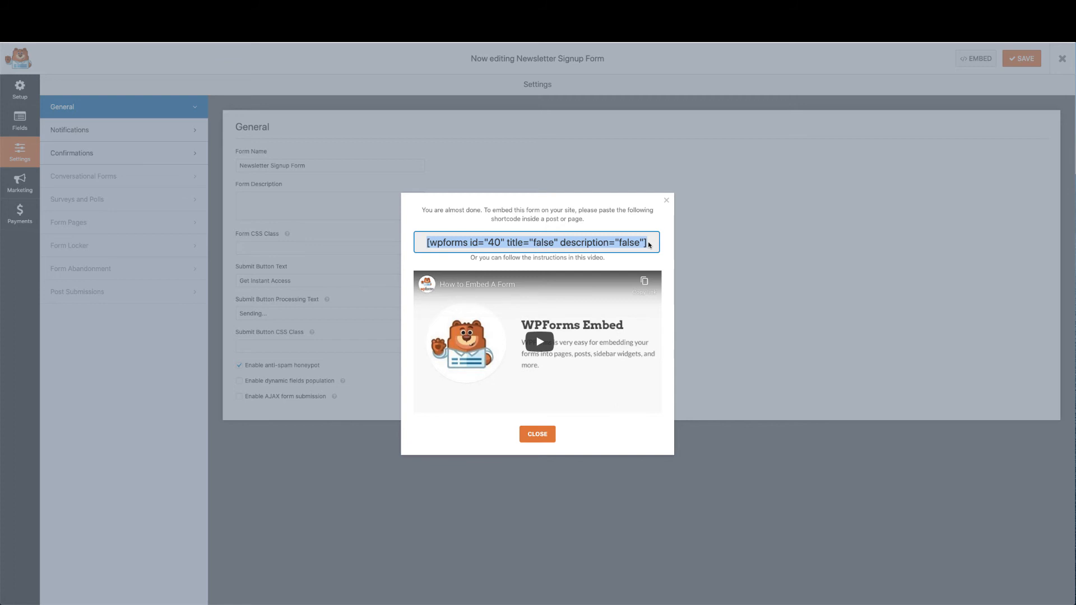
left_click(666, 201)
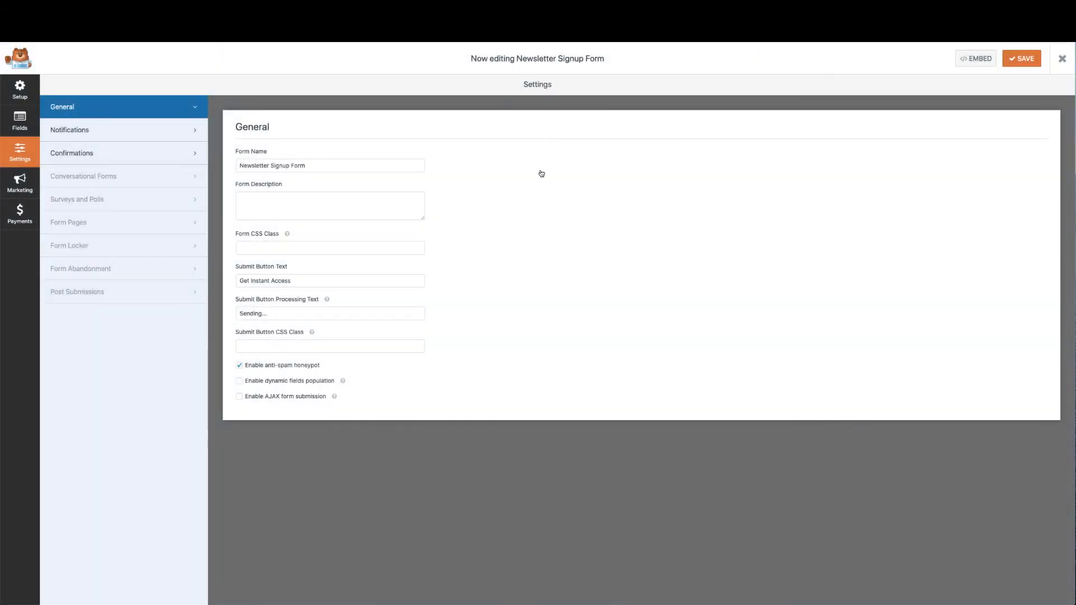
left_click(1062, 61)
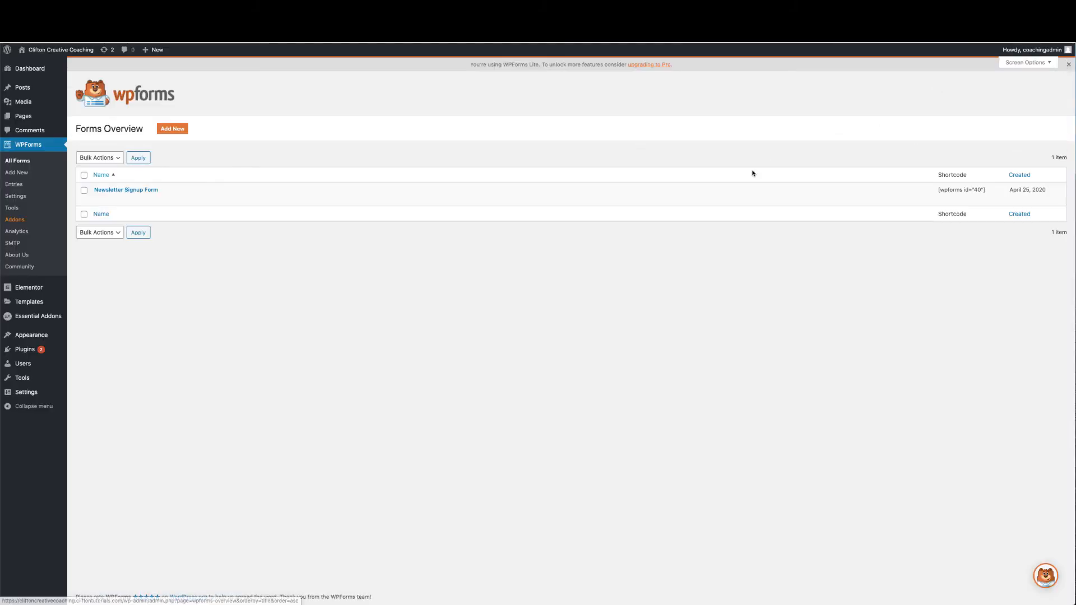
mouse_move(93, 55)
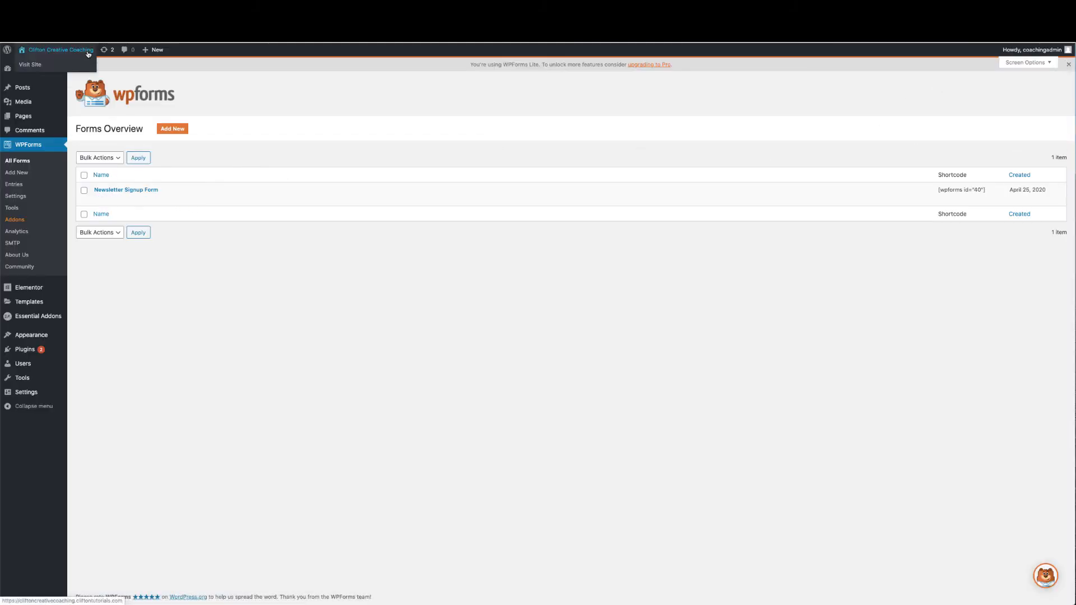
Open the Home page from the admin bar in Elementor and scroll through its sections
left_click(88, 54)
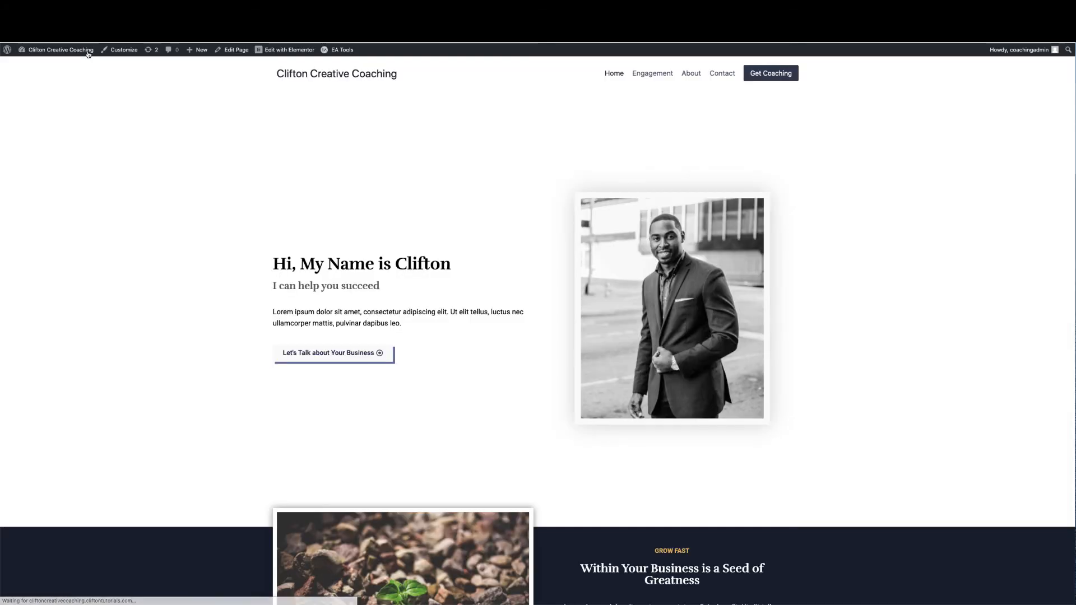
left_click(291, 54)
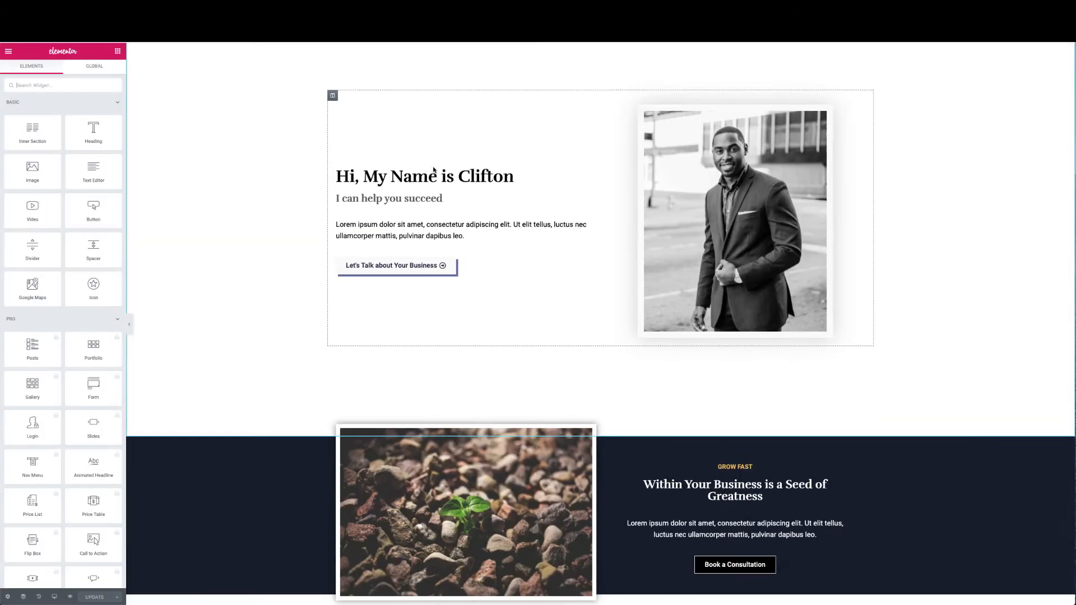
scroll(433, 170, "down", 5)
scroll(434, 170, "up", 2)
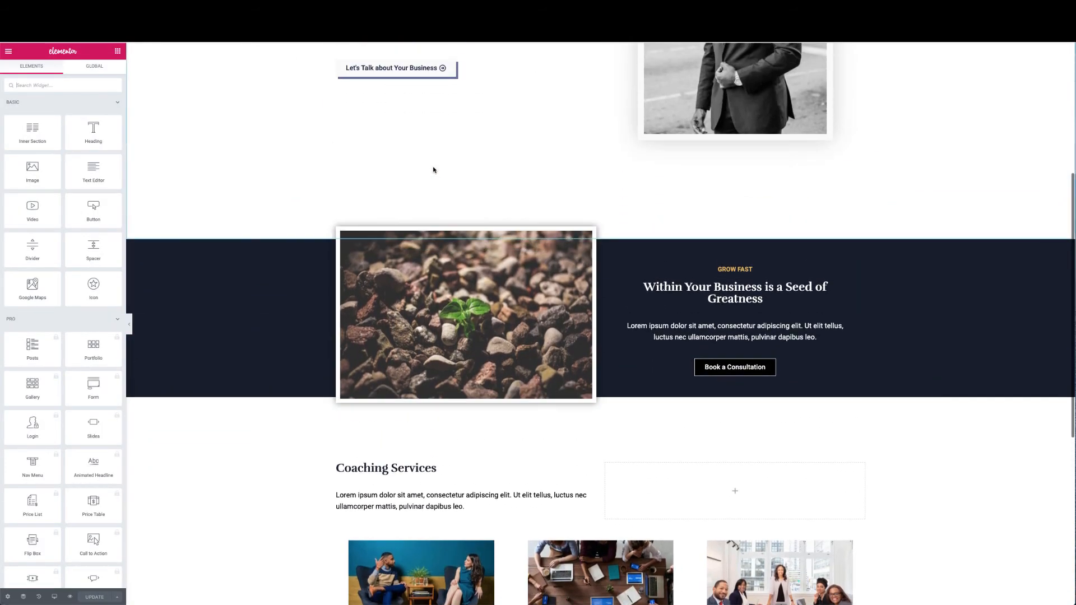
scroll(434, 171, "down", 4)
scroll(434, 171, "up", 2)
scroll(434, 171, "down", 3)
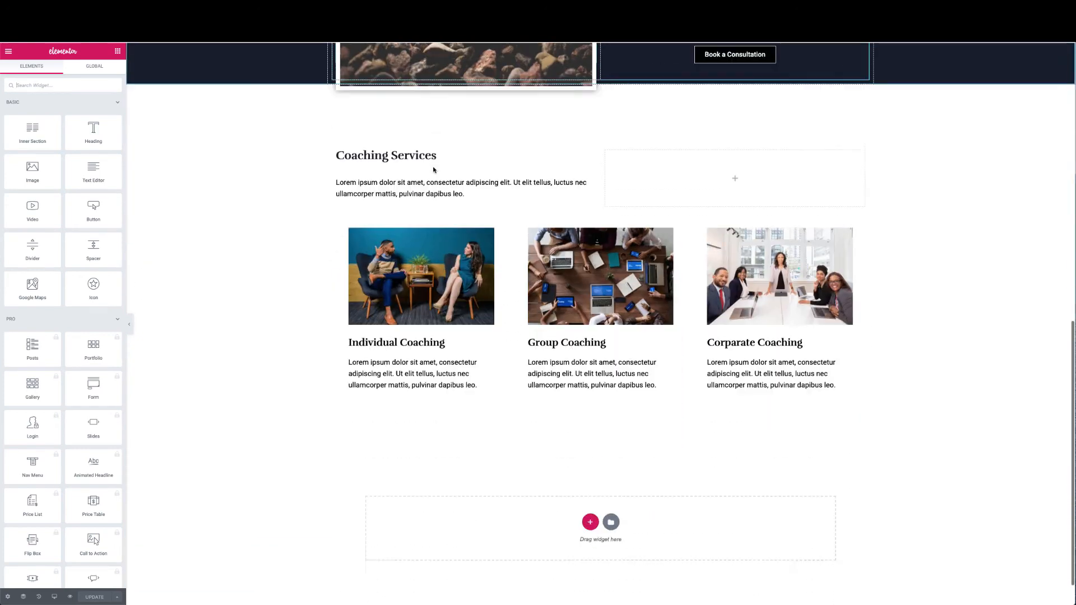
scroll(433, 170, "down", 1)
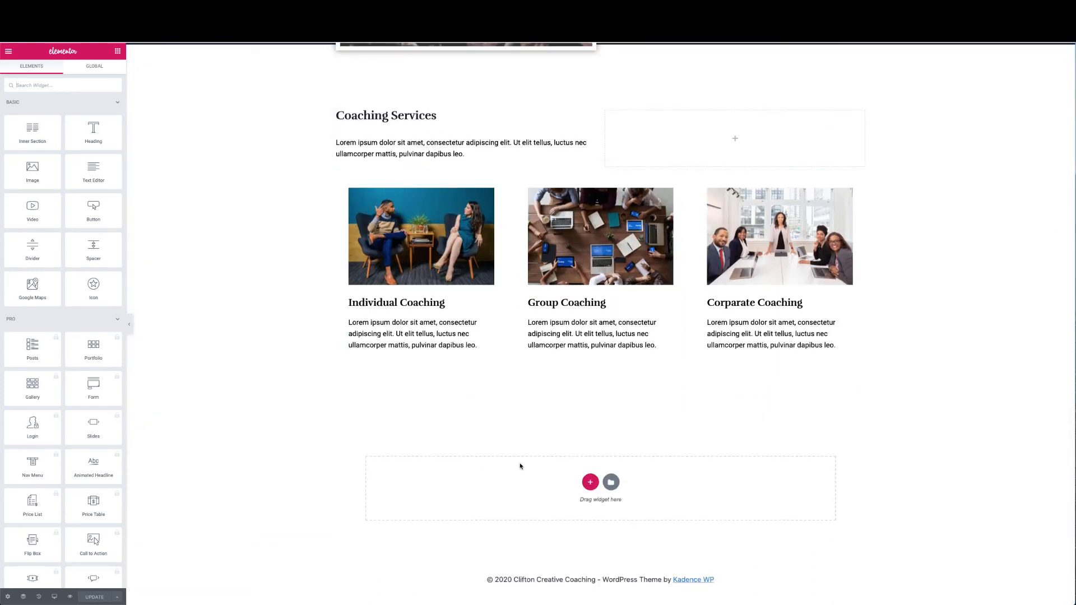
scroll(520, 466, "up", 5)
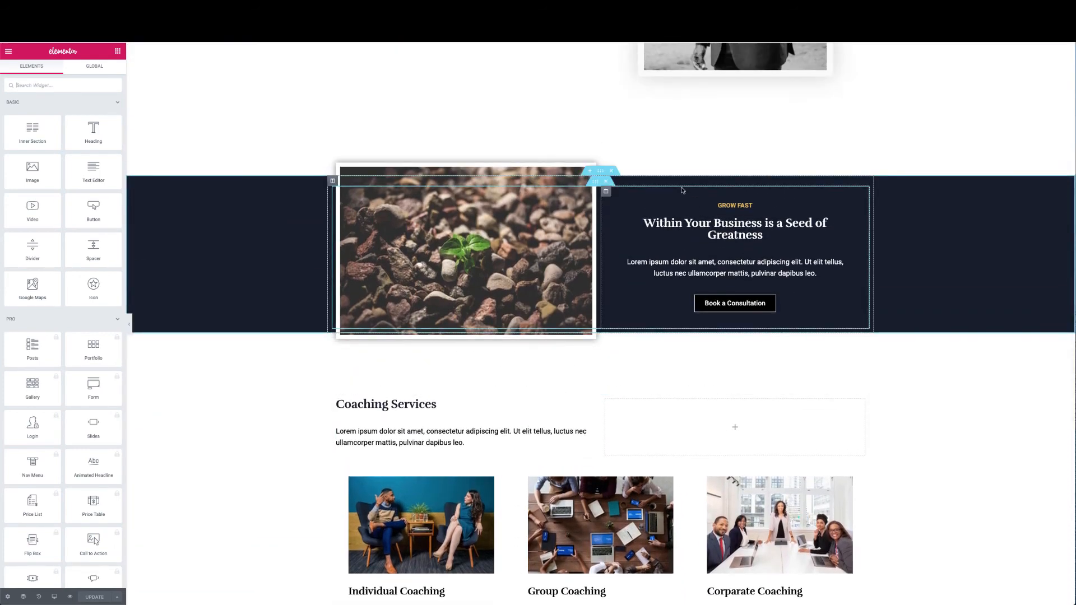
Copy the dark 'Within Your Business is a Seed of Greatness' section and paste it under Coaching Services
right_click(600, 172)
left_click(619, 207)
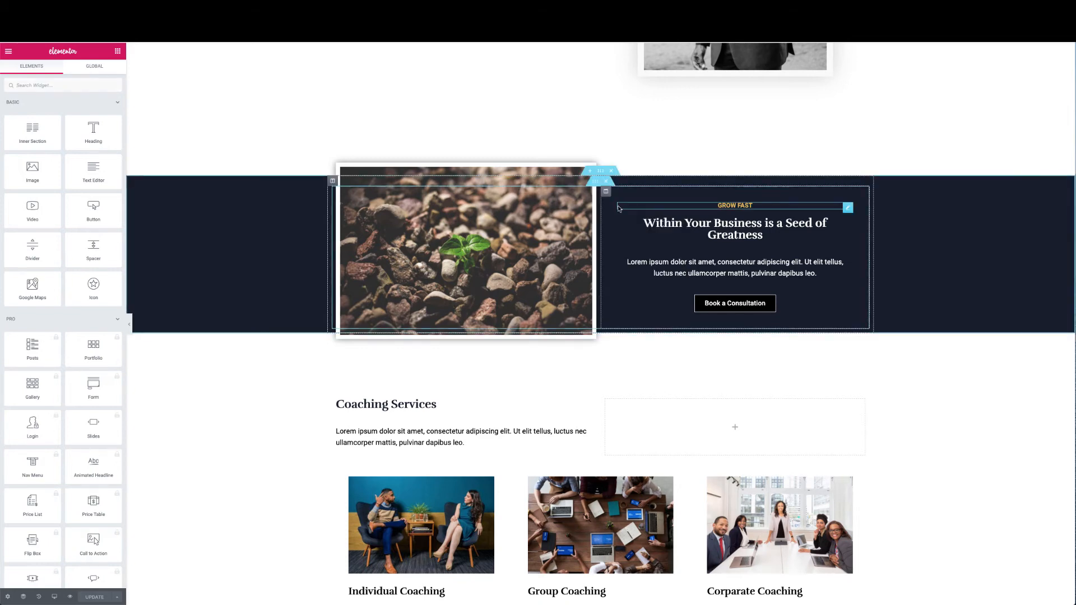
scroll(619, 208, "down", 5)
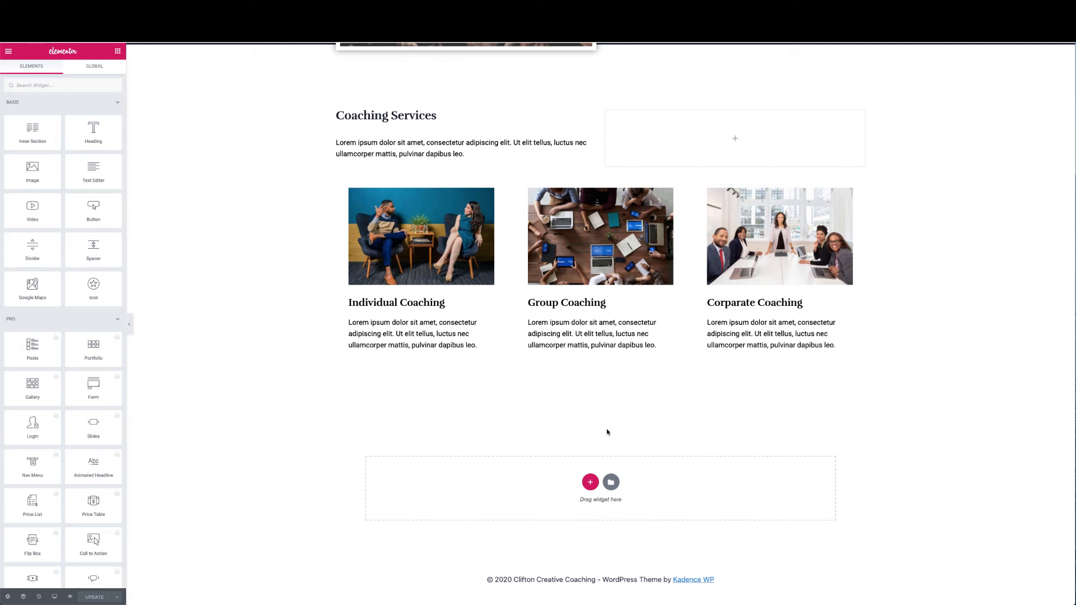
right_click(607, 431)
right_click(608, 404)
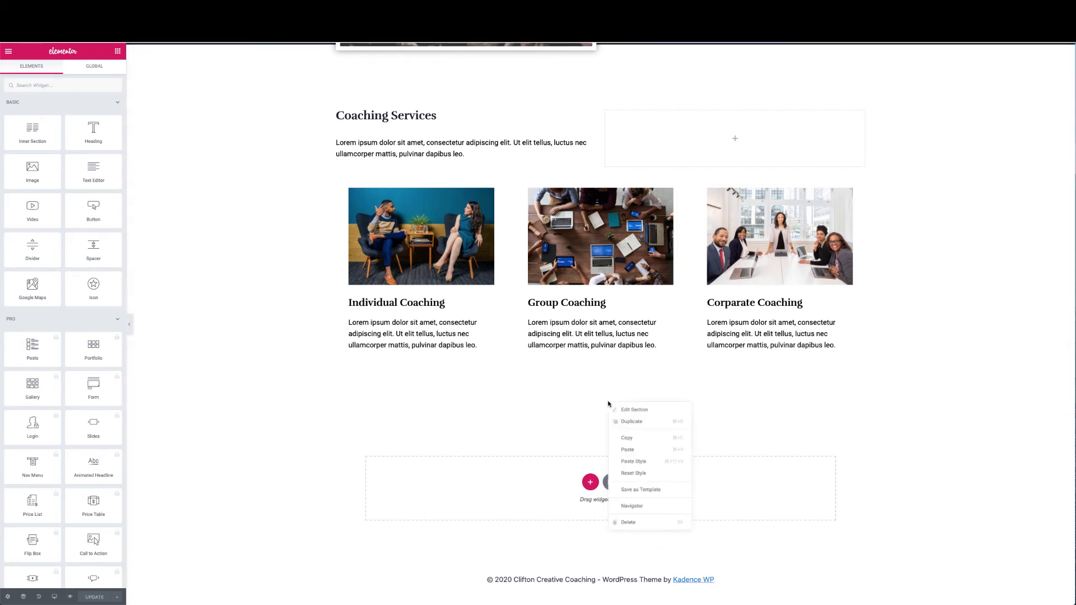
left_click(589, 410)
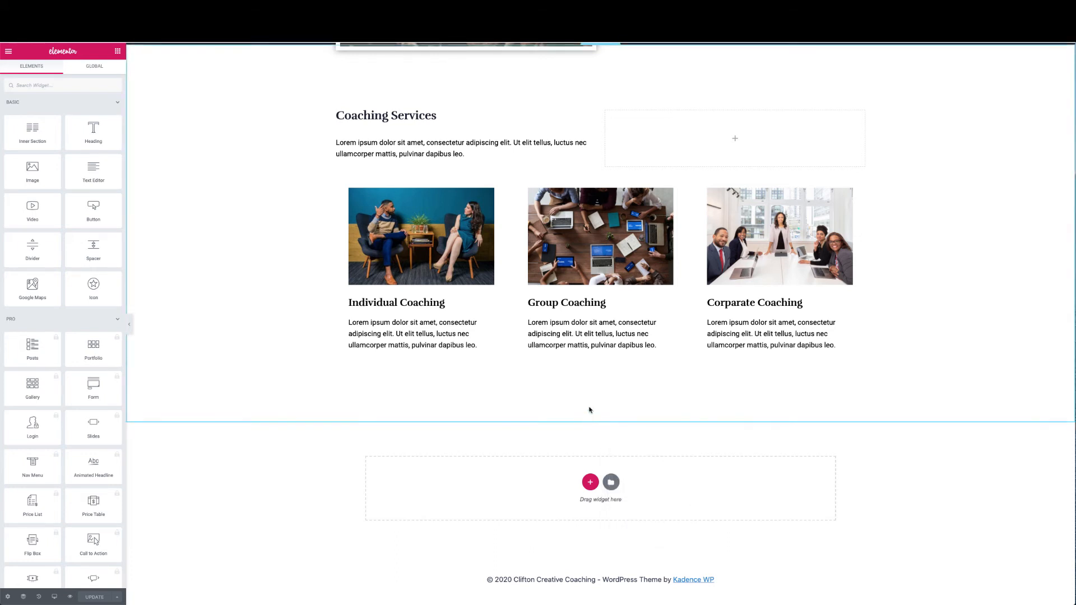
right_click(593, 410)
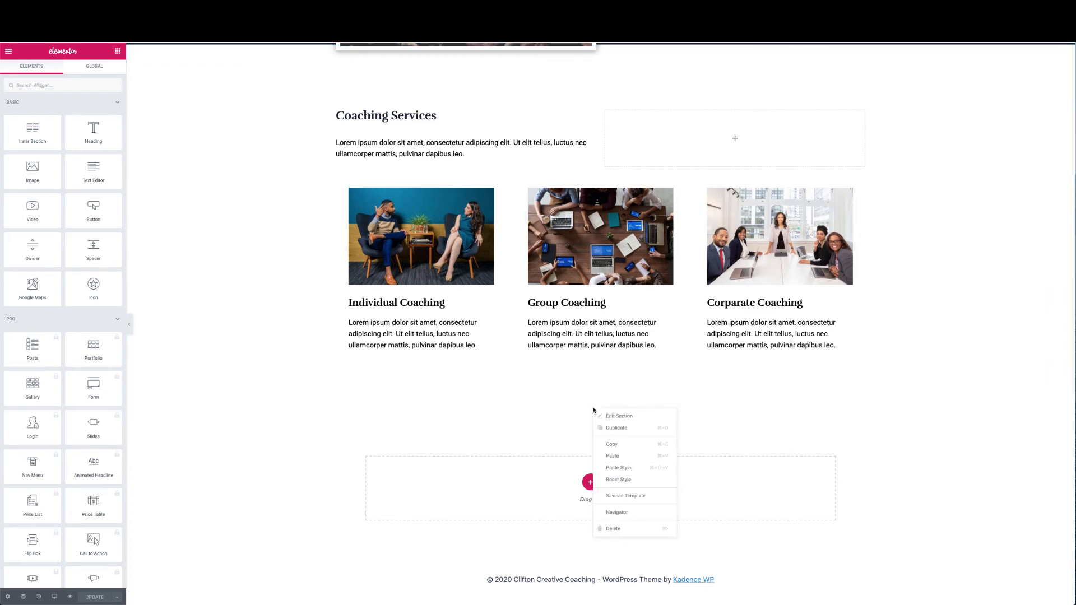
left_click(617, 457)
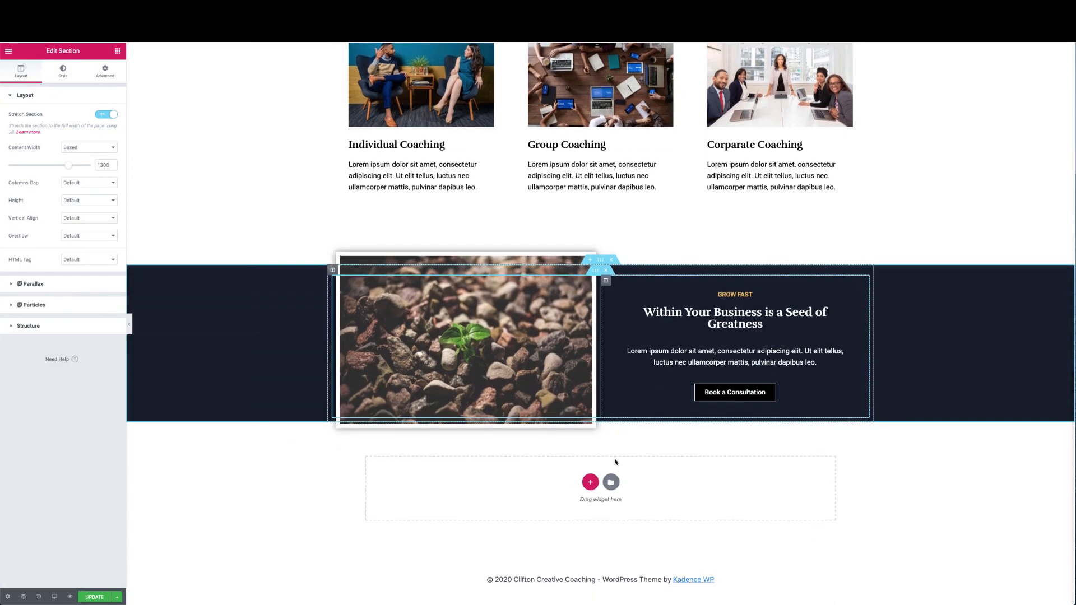
Move the plant photo column to the right of the text column in the pasted section
scroll(615, 455, "up", 8)
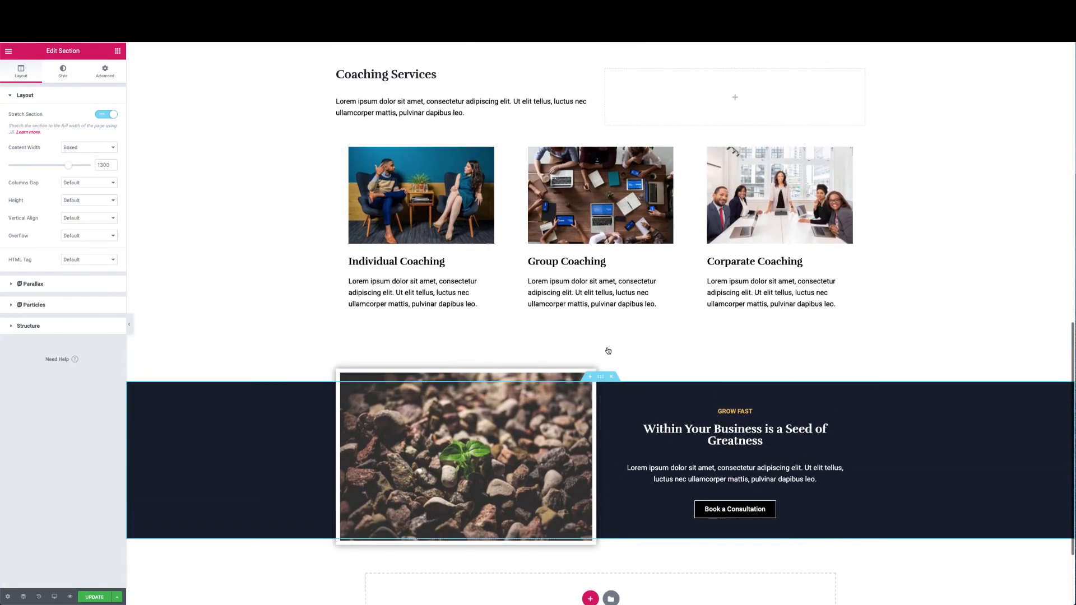
scroll(581, 467, "down", 8)
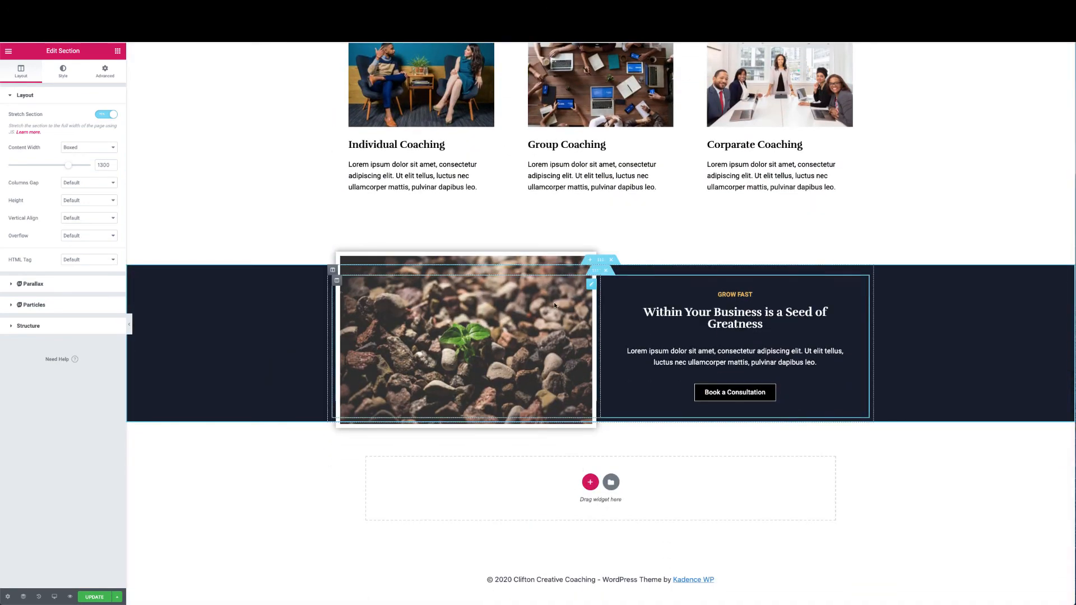
scroll(554, 305, "up", 7)
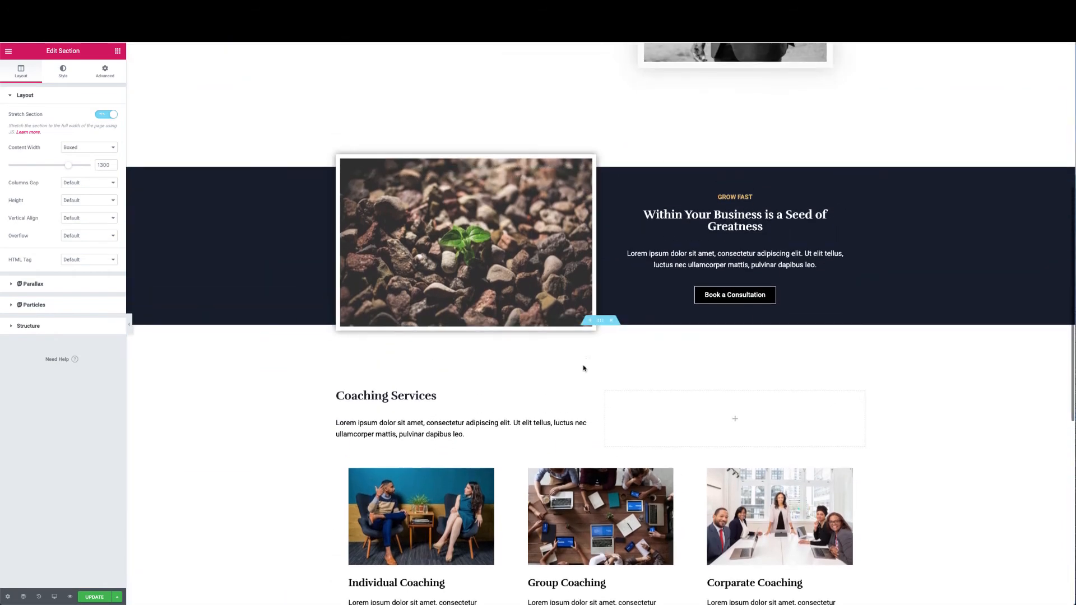
scroll(583, 368, "down", 7)
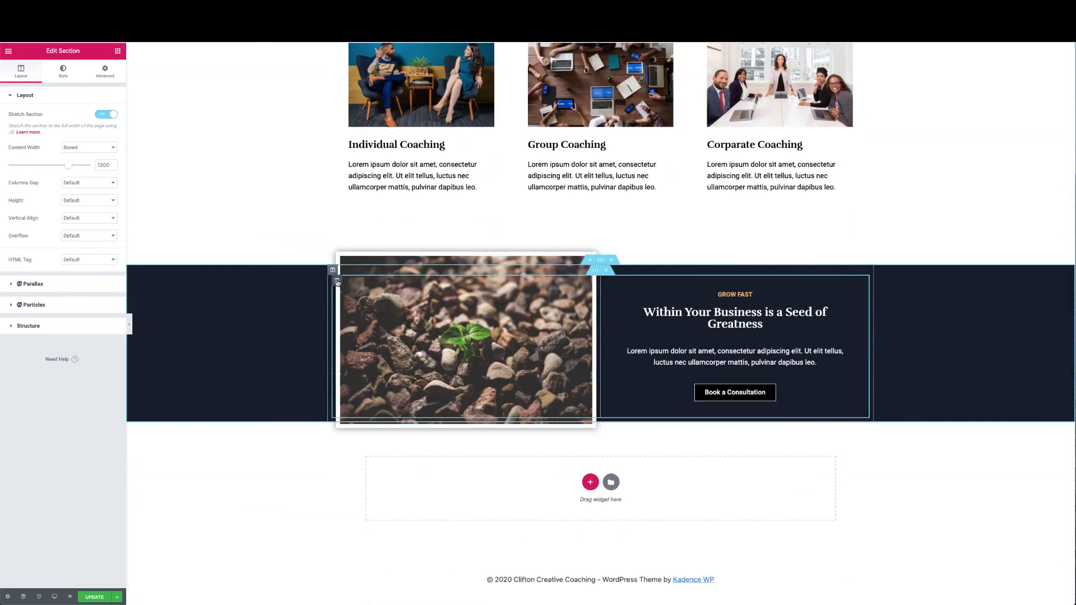
left_click_drag(337, 282, 732, 299)
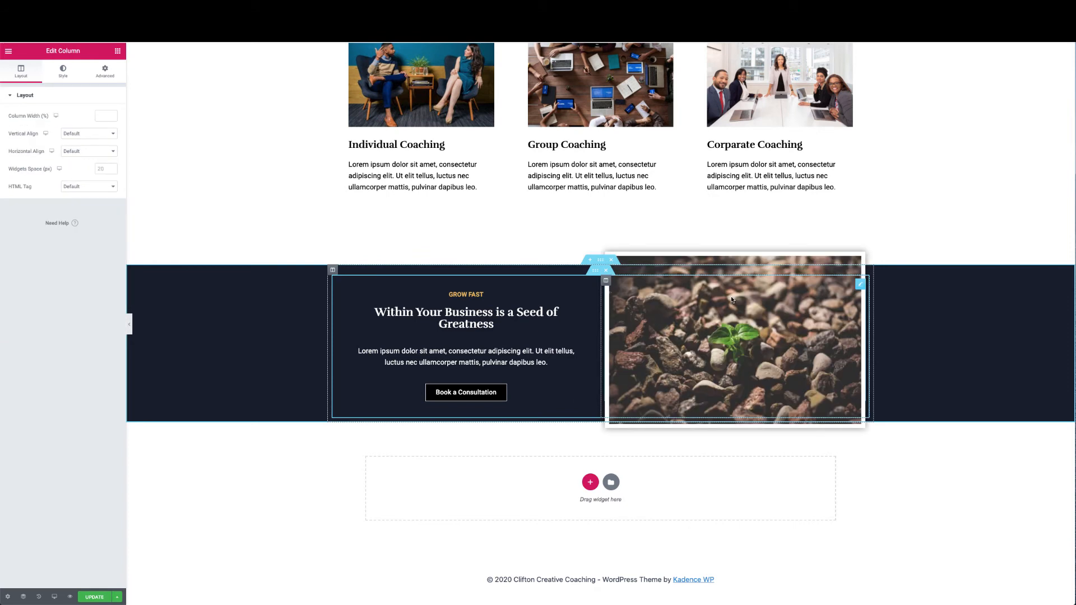
Replace the copied section's plant photo with port6.jpg, the phone and smartwatch photo
left_click(714, 325)
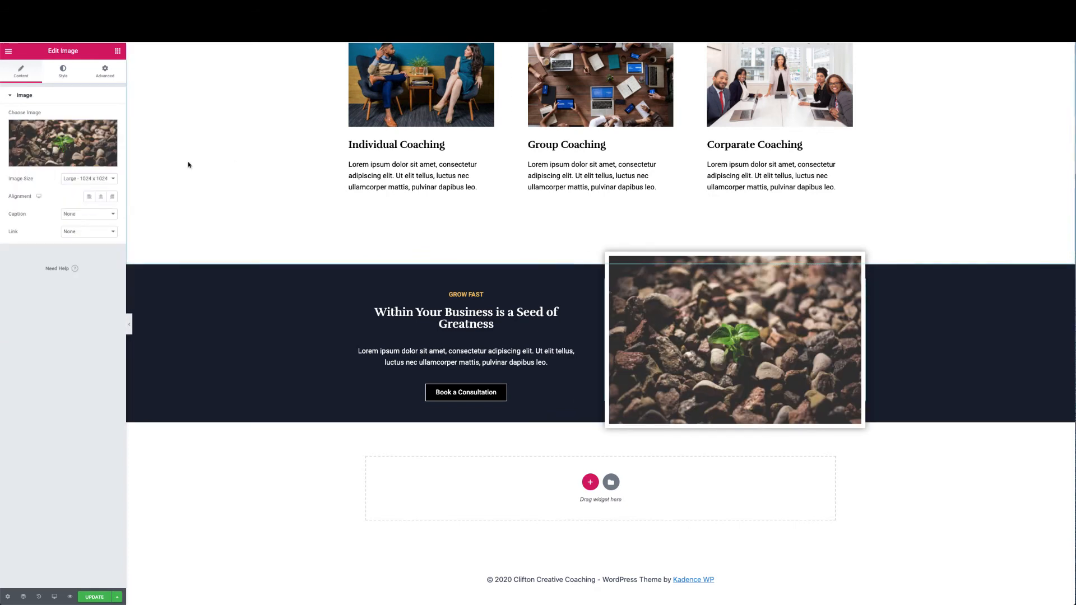
left_click(67, 149)
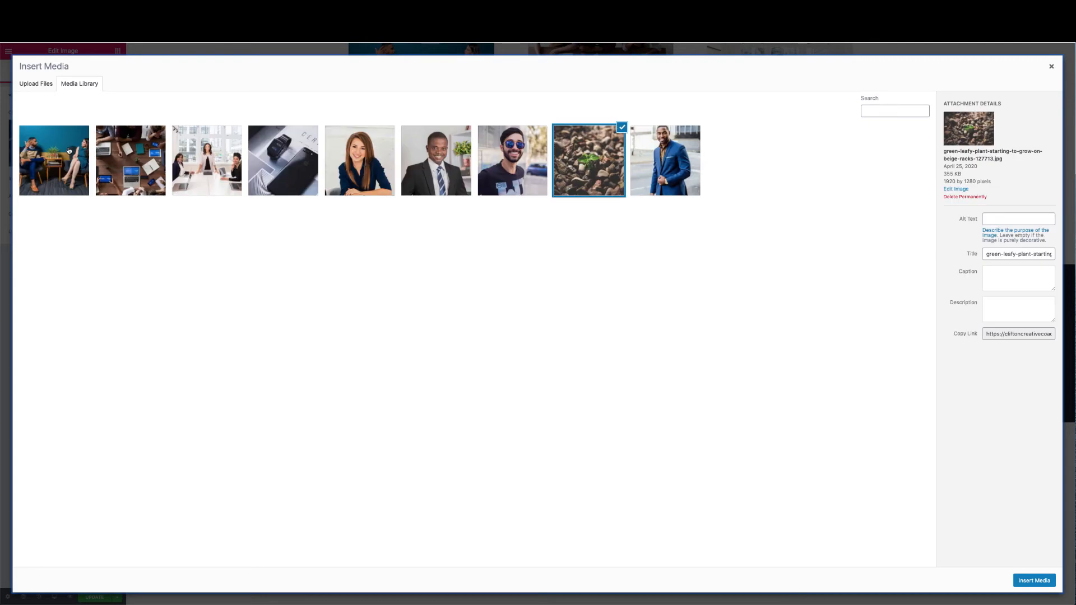
left_click(272, 169)
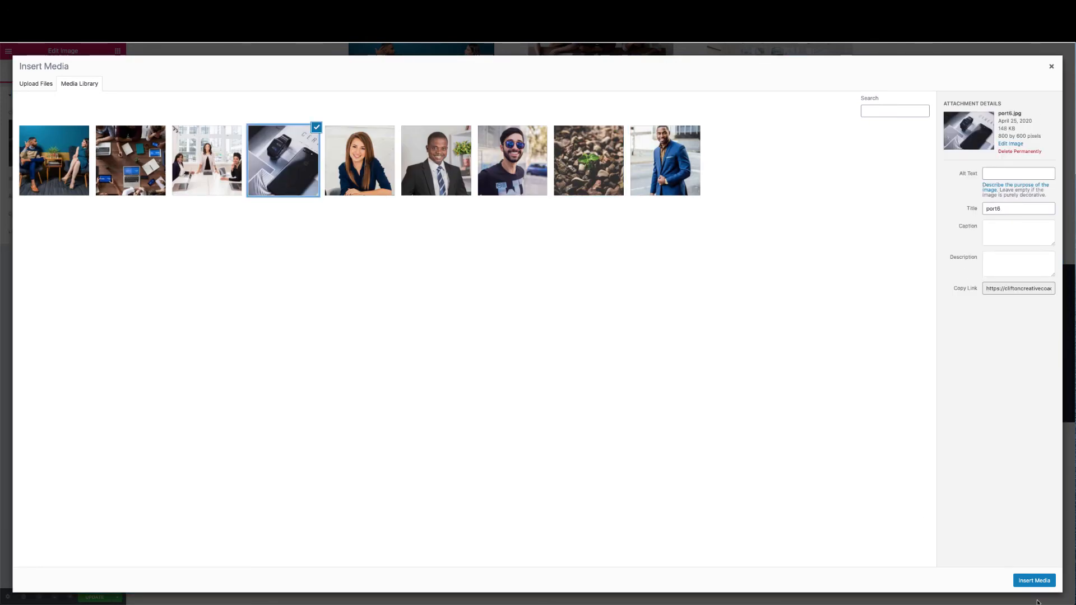
left_click(1036, 581)
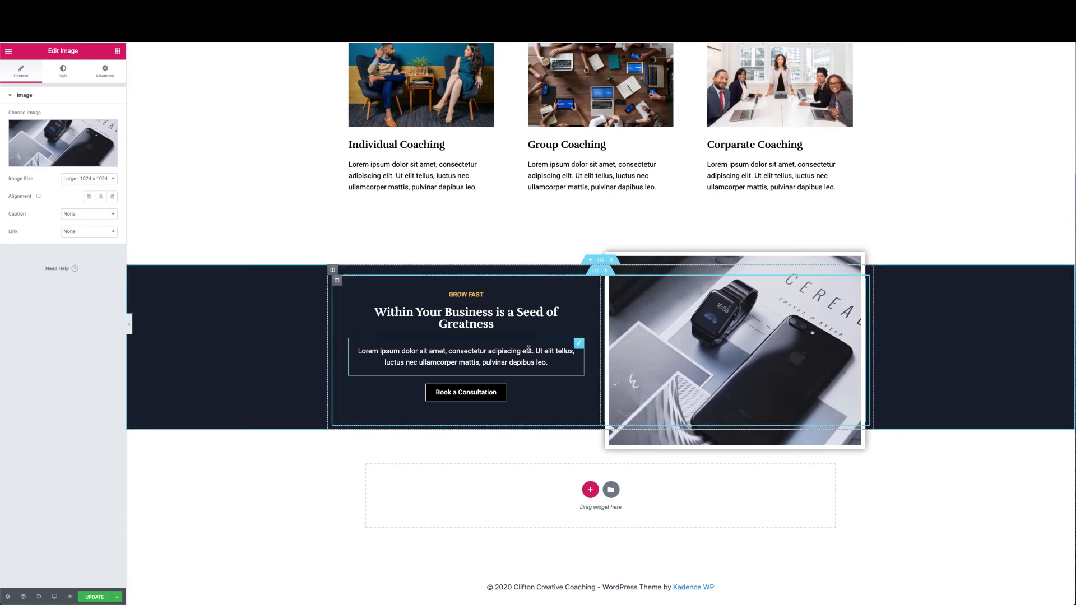
Delete the paragraph widget and the Book a Consultation button from the copied section
right_click(579, 344)
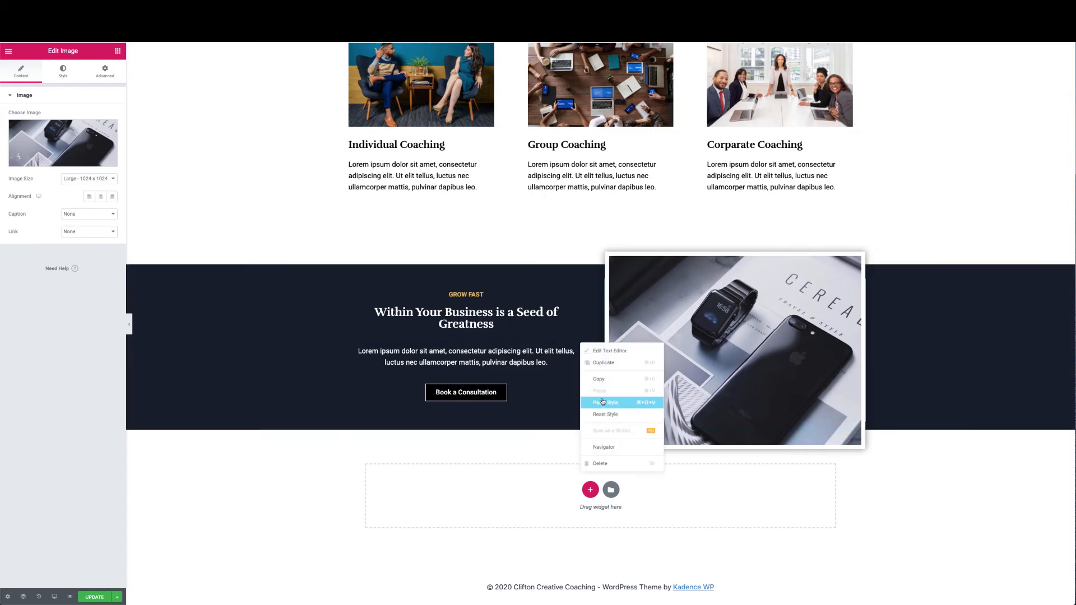
left_click(601, 463)
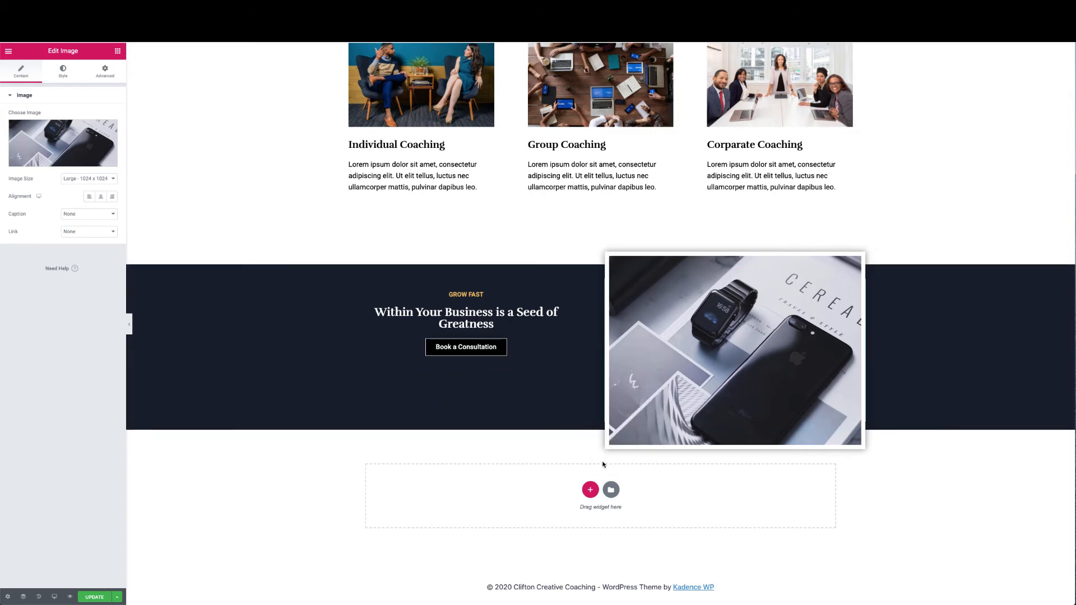
right_click(579, 346)
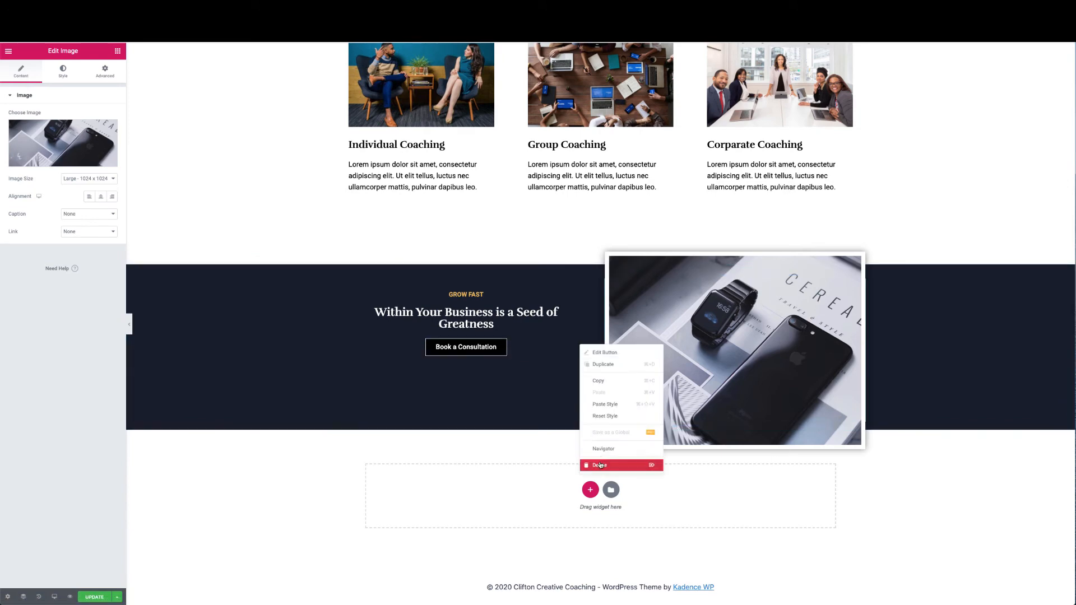
left_click(599, 464)
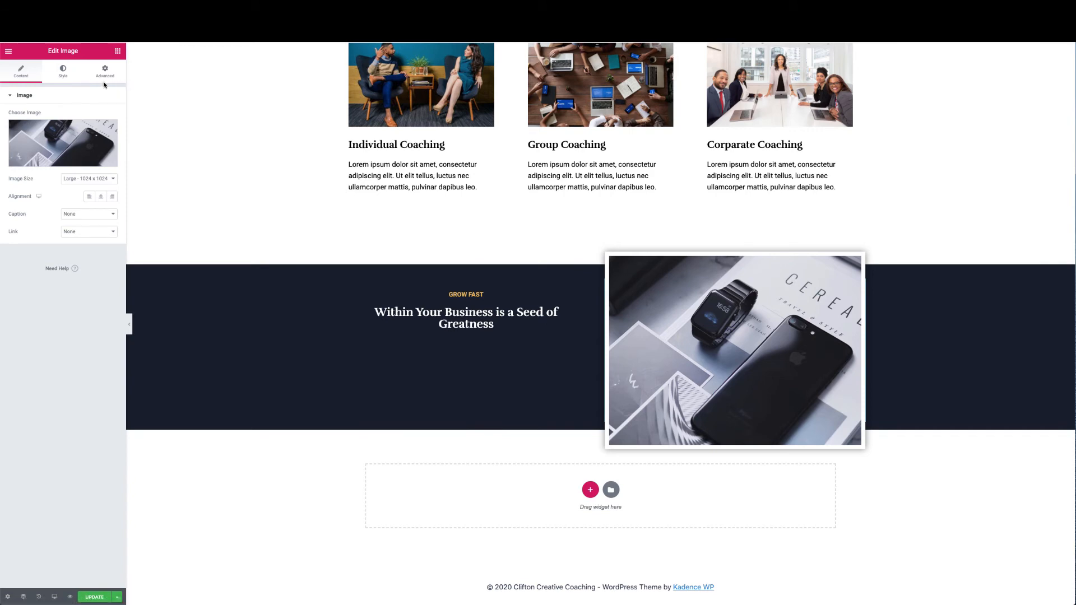
left_click(118, 51)
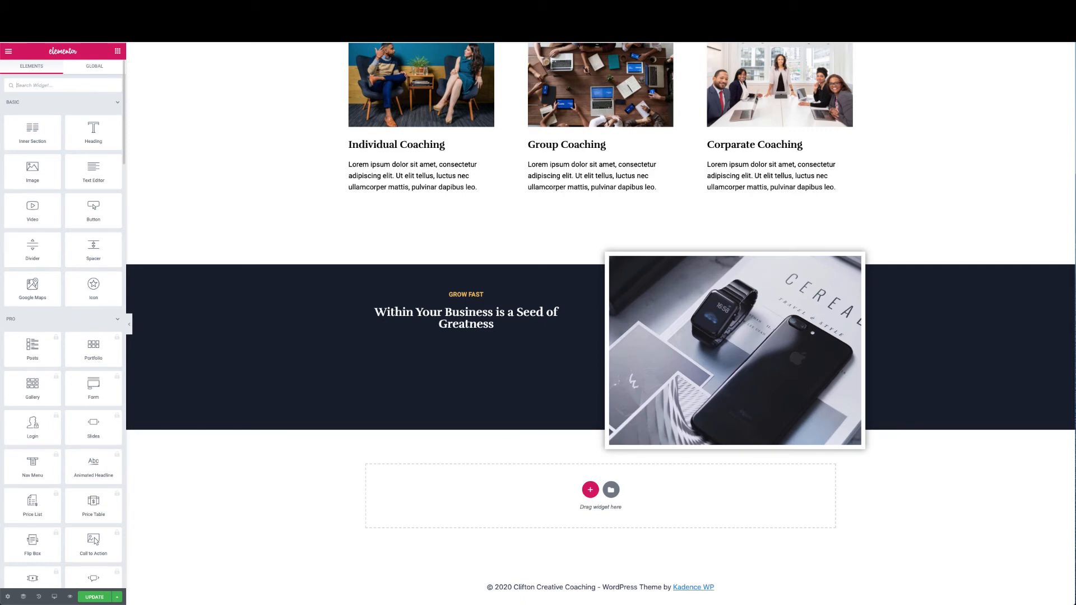
type("short")
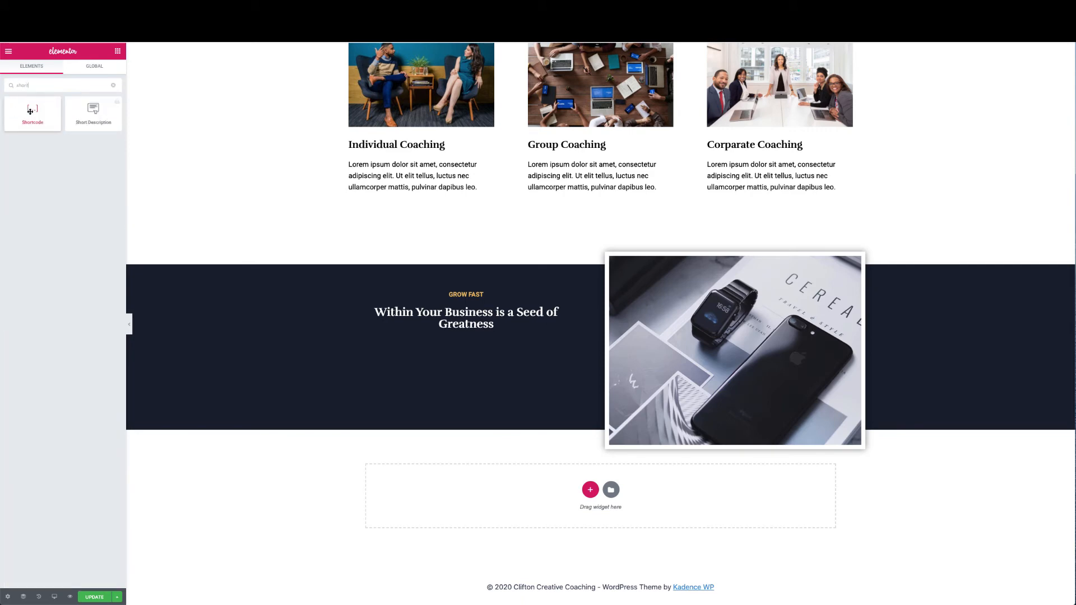
left_click_drag(31, 111, 438, 339)
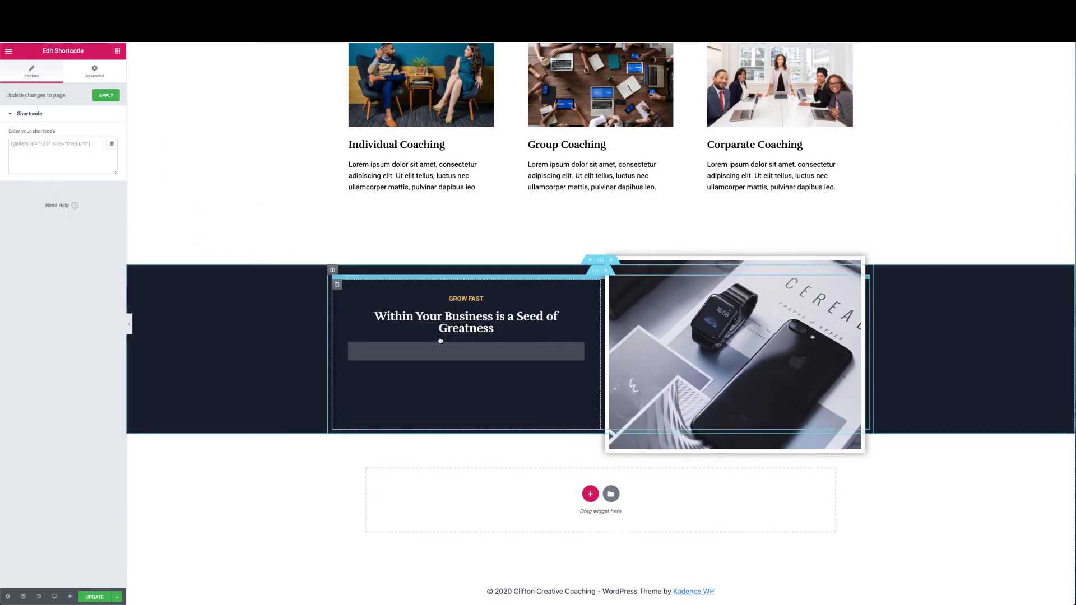
left_click(84, 152)
type("[wpforms id=\"40\" title=\"false\" description=\"false\"]")
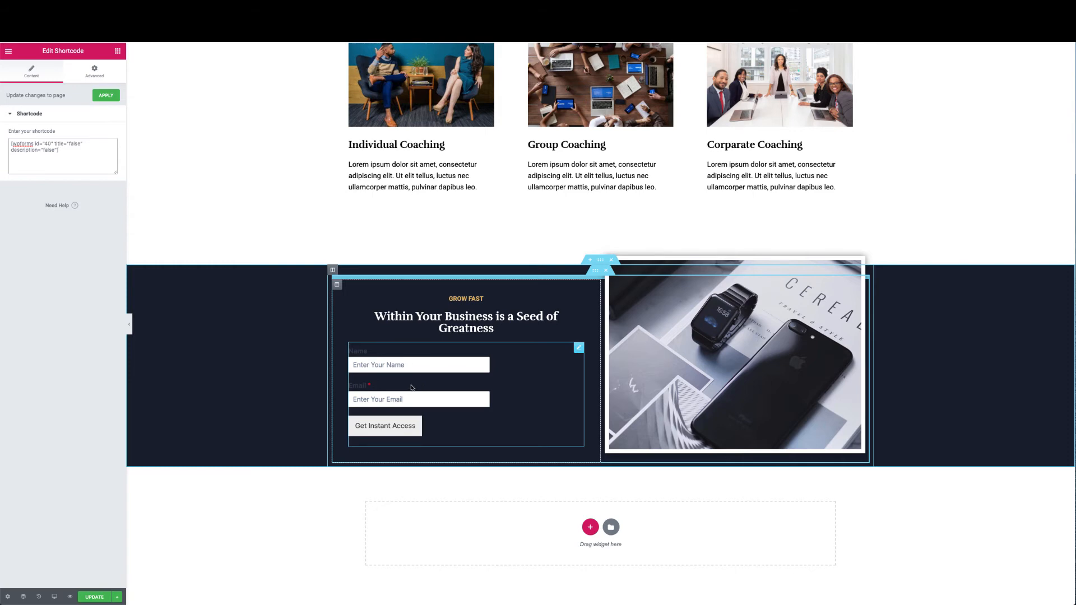
left_click(97, 74)
left_click(39, 76)
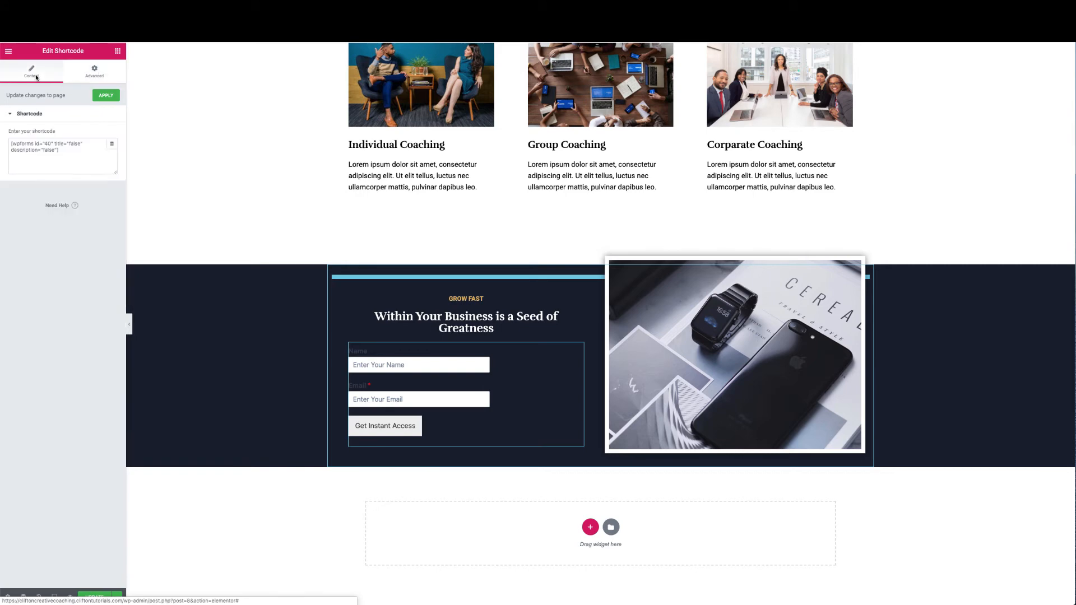
left_click(106, 74)
left_click(37, 74)
left_click(84, 73)
left_click(34, 73)
left_click(96, 72)
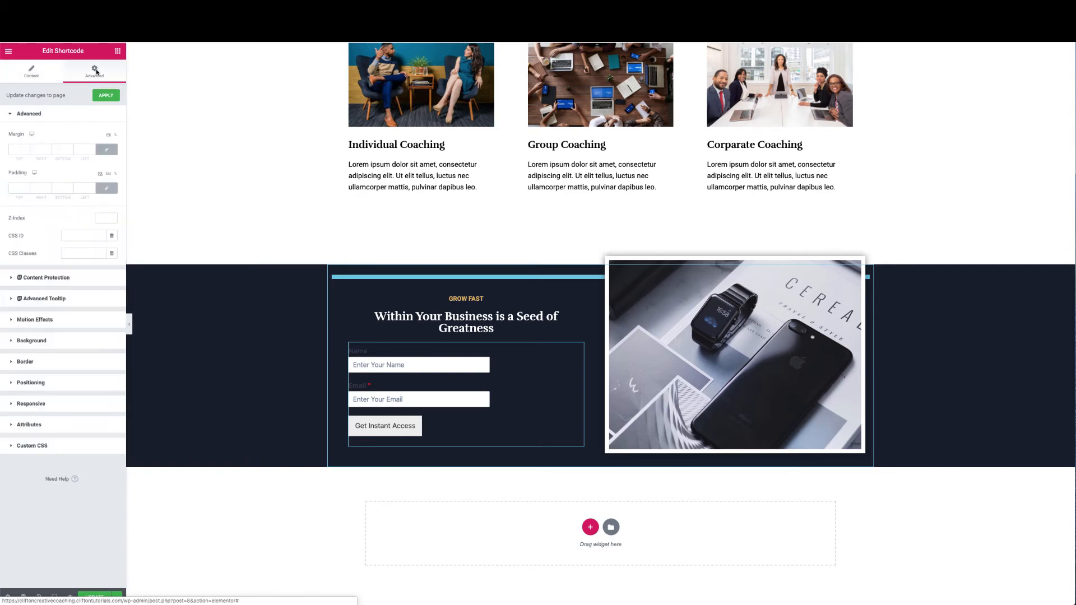
left_click(33, 71)
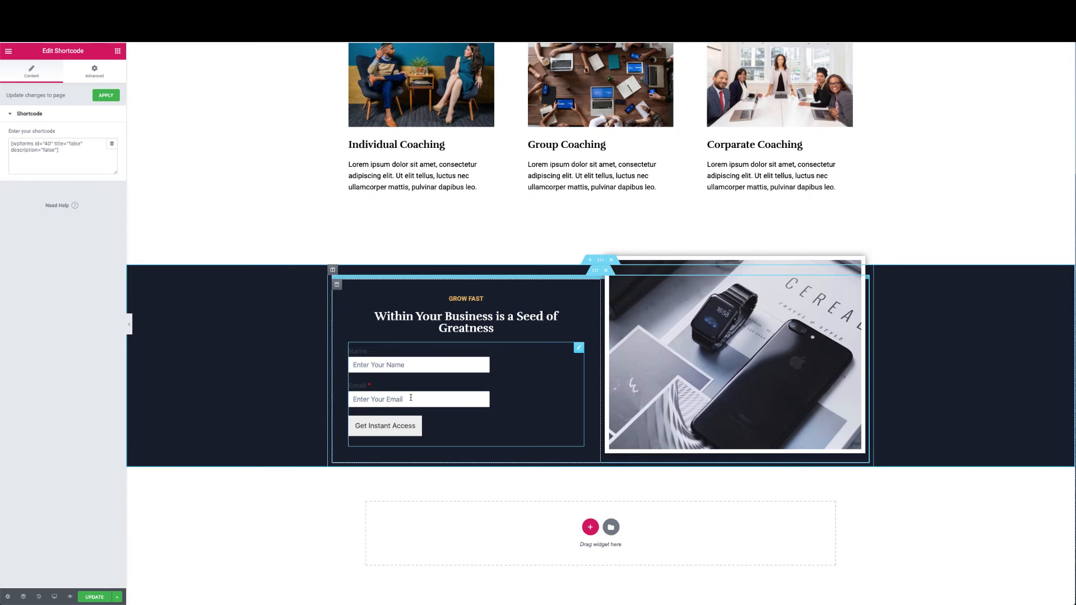
scroll(410, 398, "down", 1)
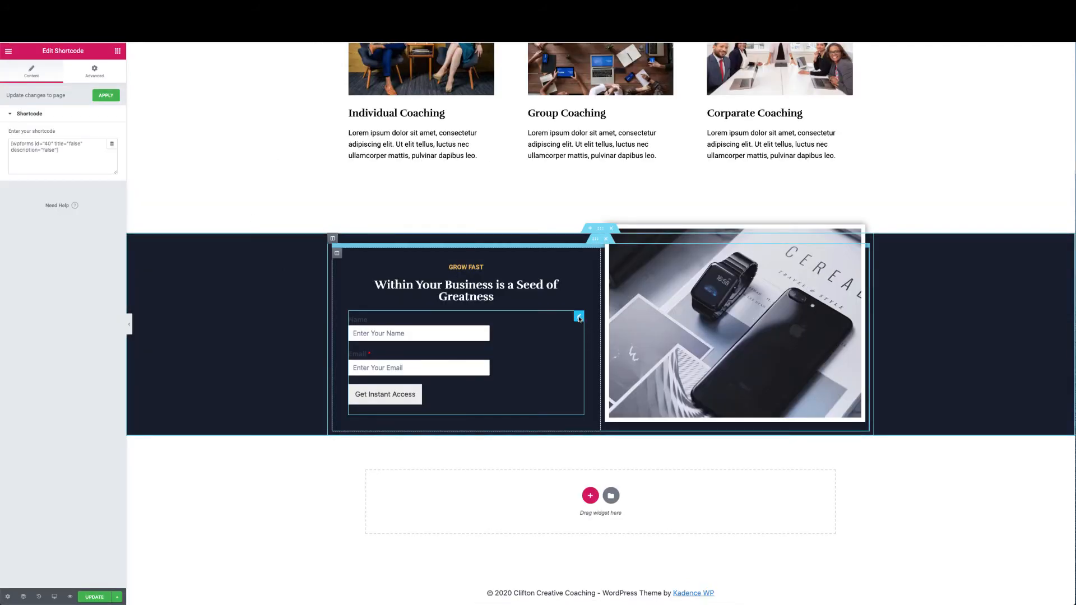
Delete the shortcode form widget and drop a WPForms widget below the section heading
right_click(580, 319)
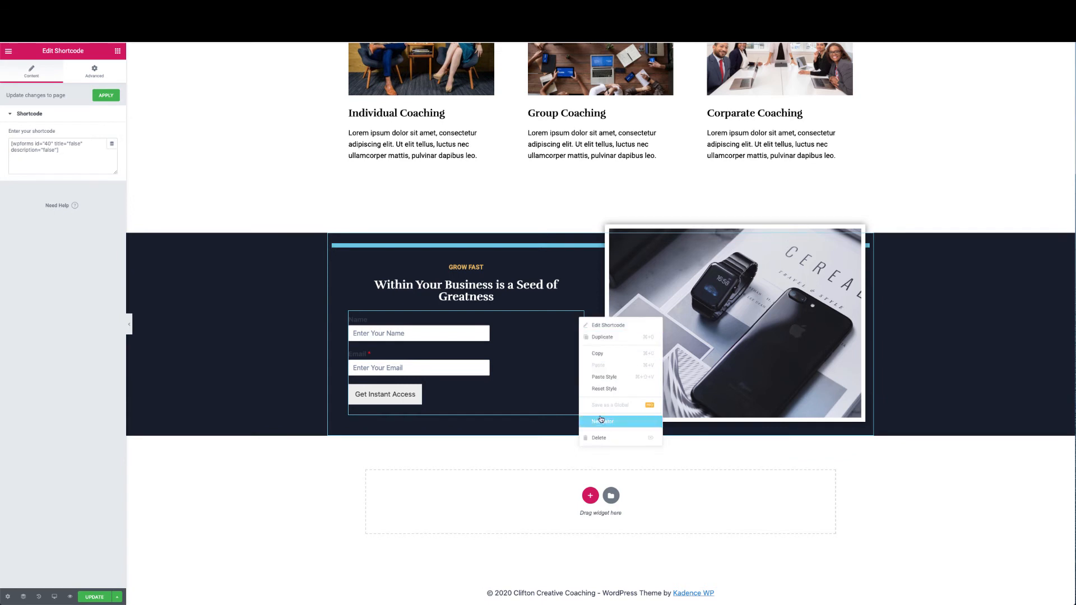
left_click(598, 438)
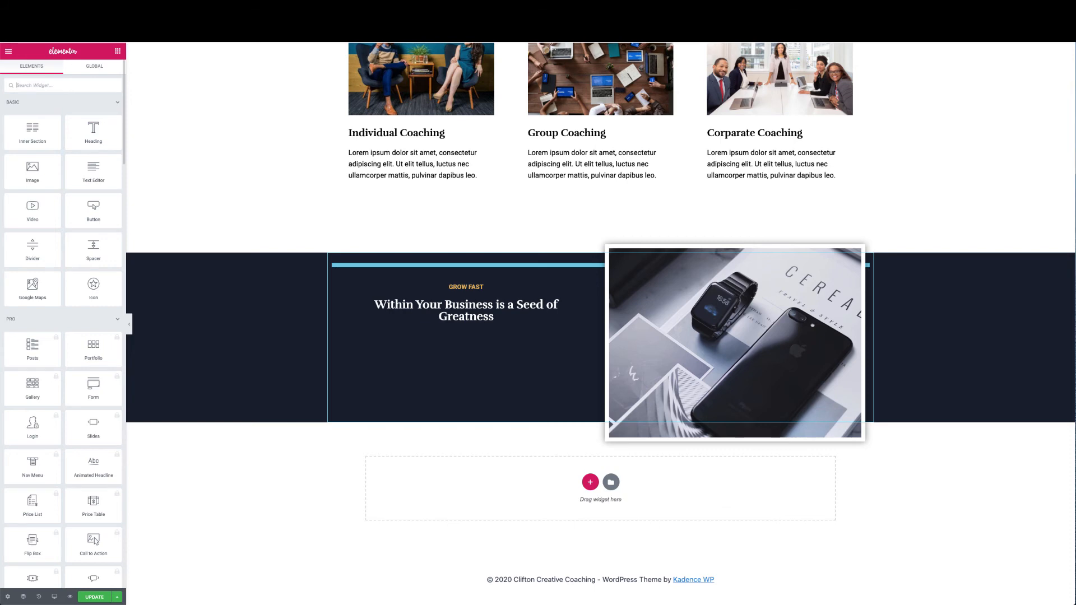
type("wpforms")
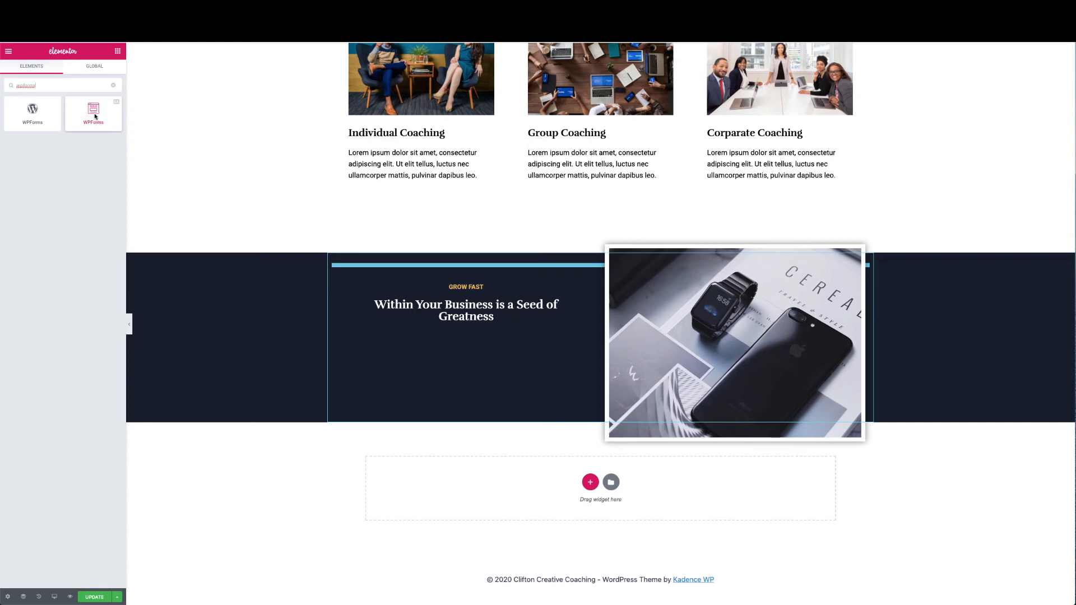
left_click_drag(96, 116, 400, 313)
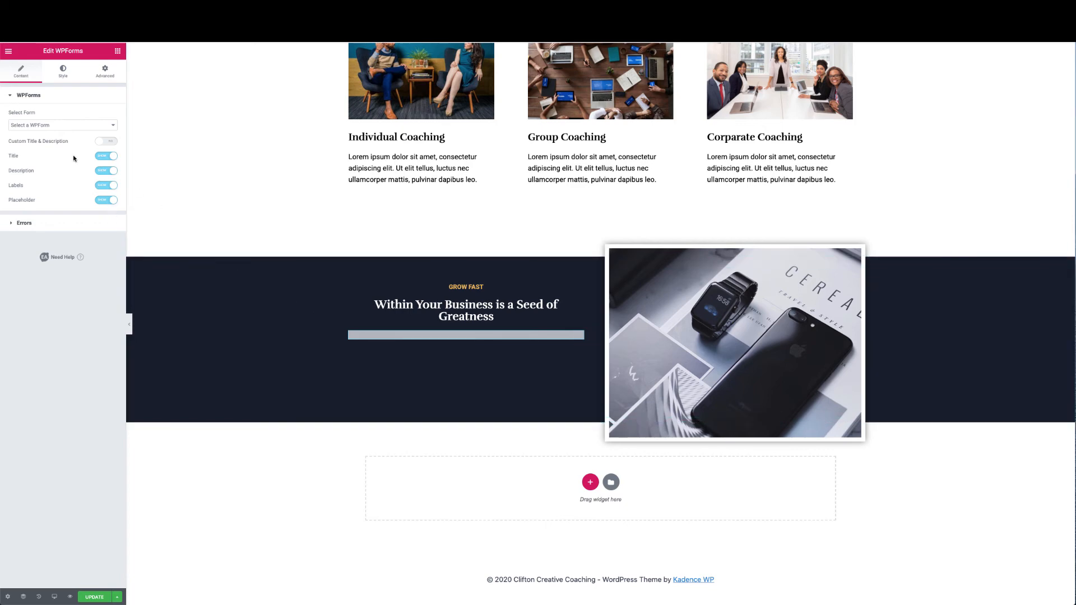
Hide the form title, description and labels, save, and select the Newsletter Signup Form
left_click(102, 157)
left_click(99, 171)
left_click(102, 186)
left_click(95, 597)
left_click(129, 325)
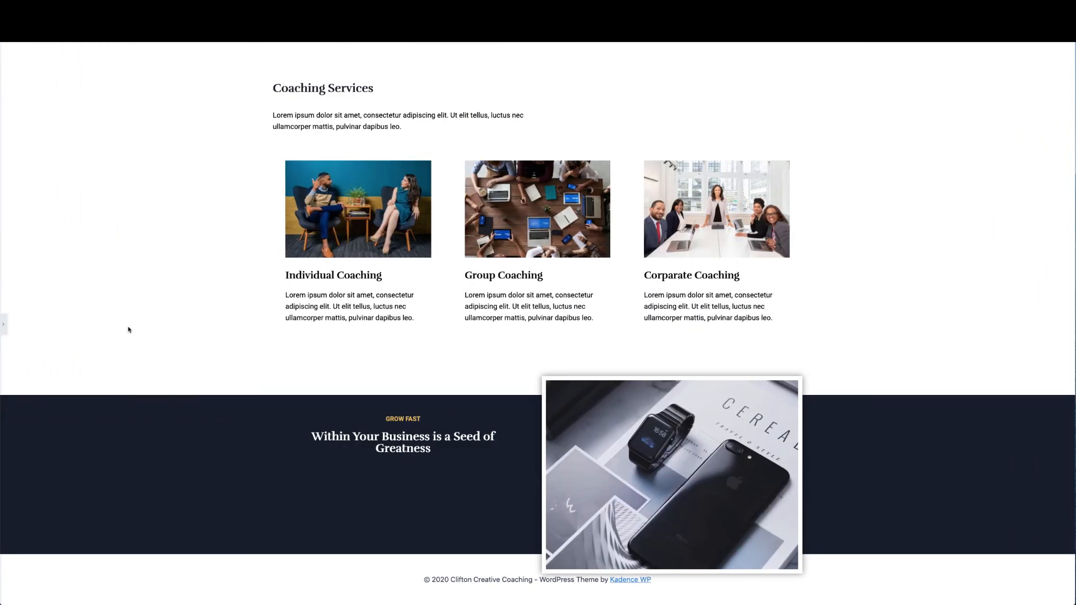
left_click(3, 324)
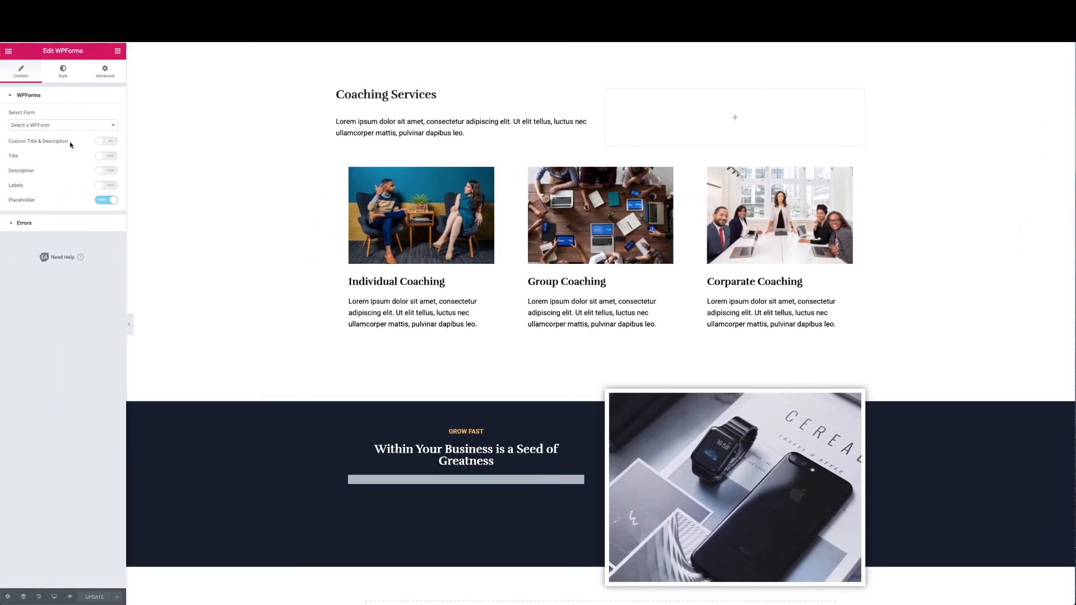
left_click(109, 130)
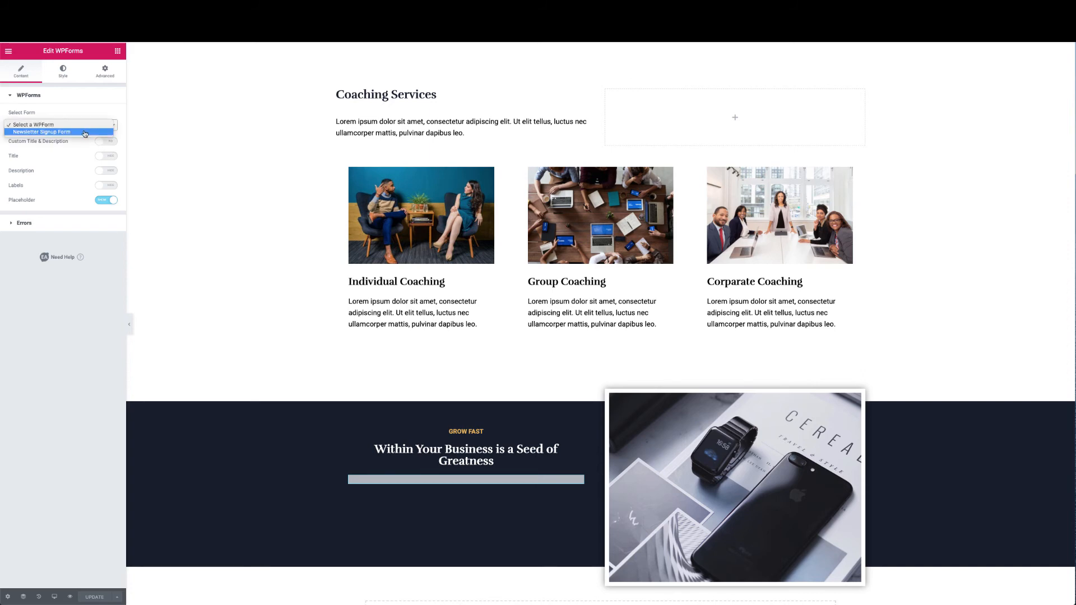
left_click(85, 132)
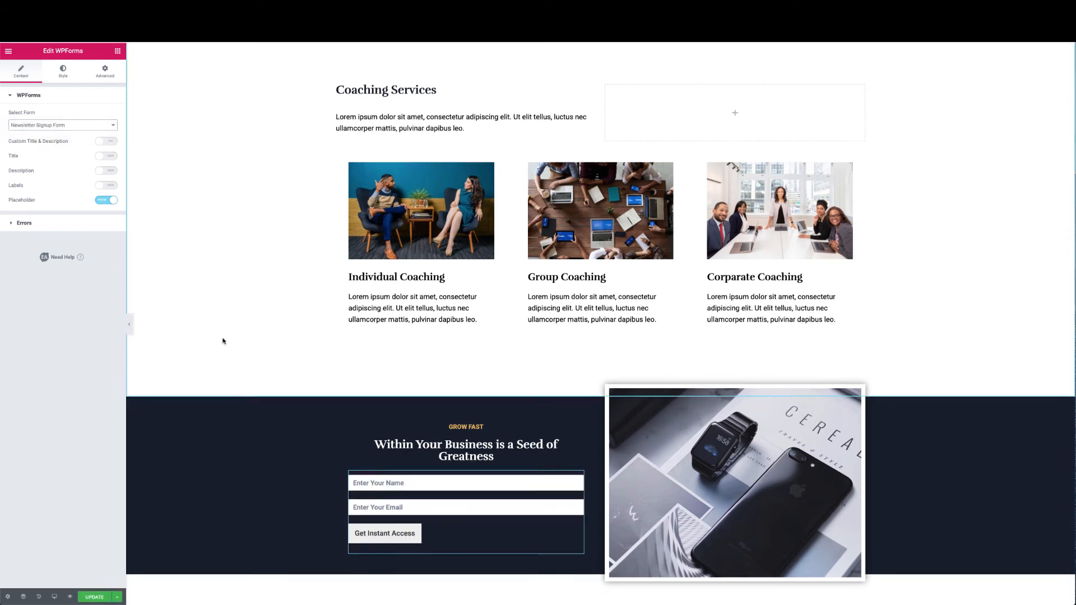
scroll(224, 341, "down", 1)
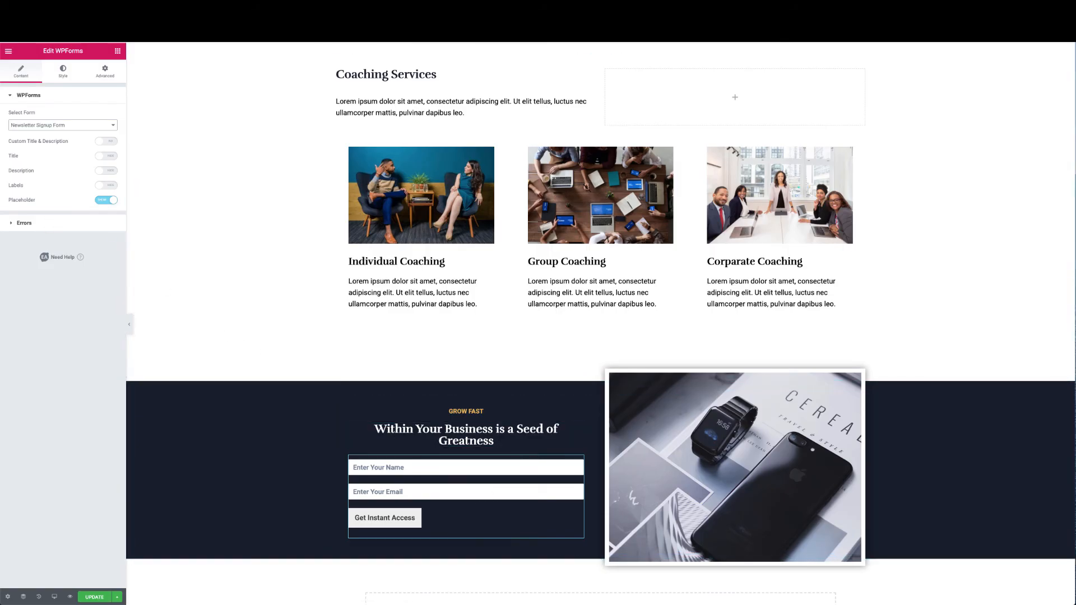
Give the form's Input & Textarea fields a light grey-blue background colour
left_click(62, 73)
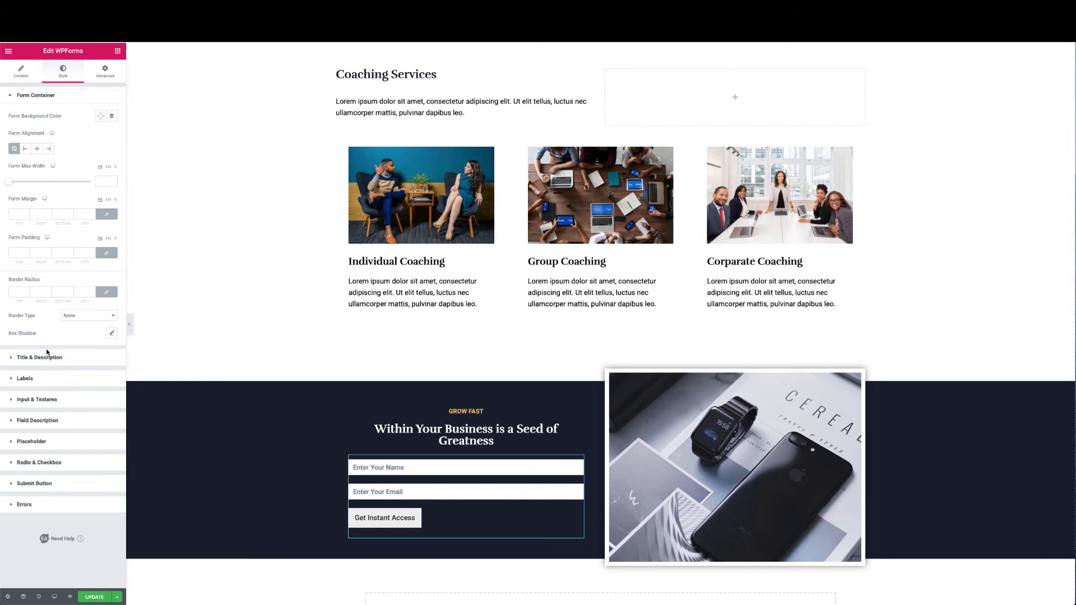
left_click(38, 400)
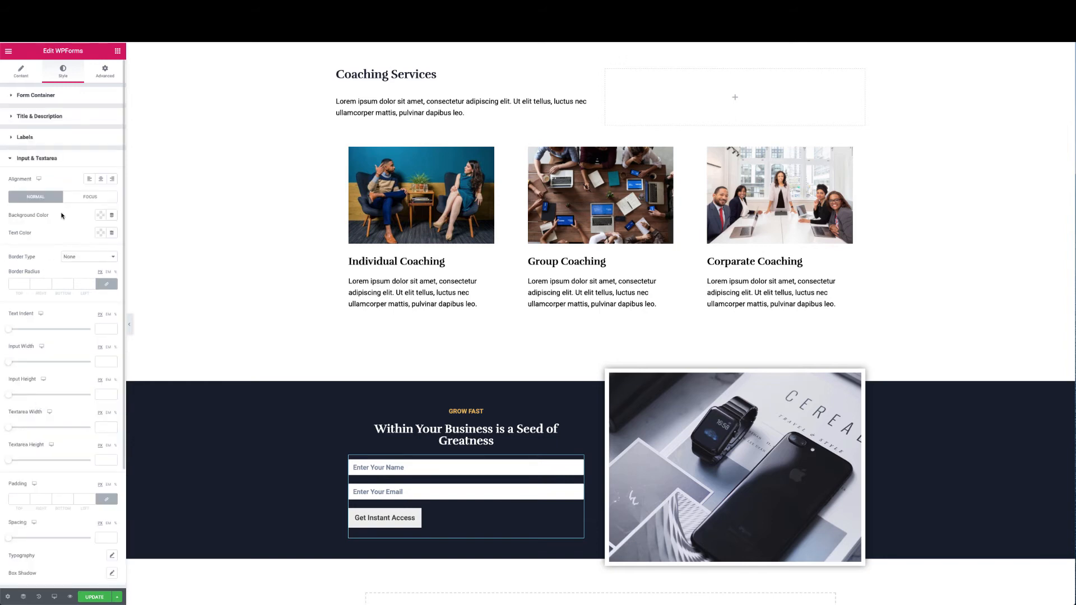
left_click(99, 216)
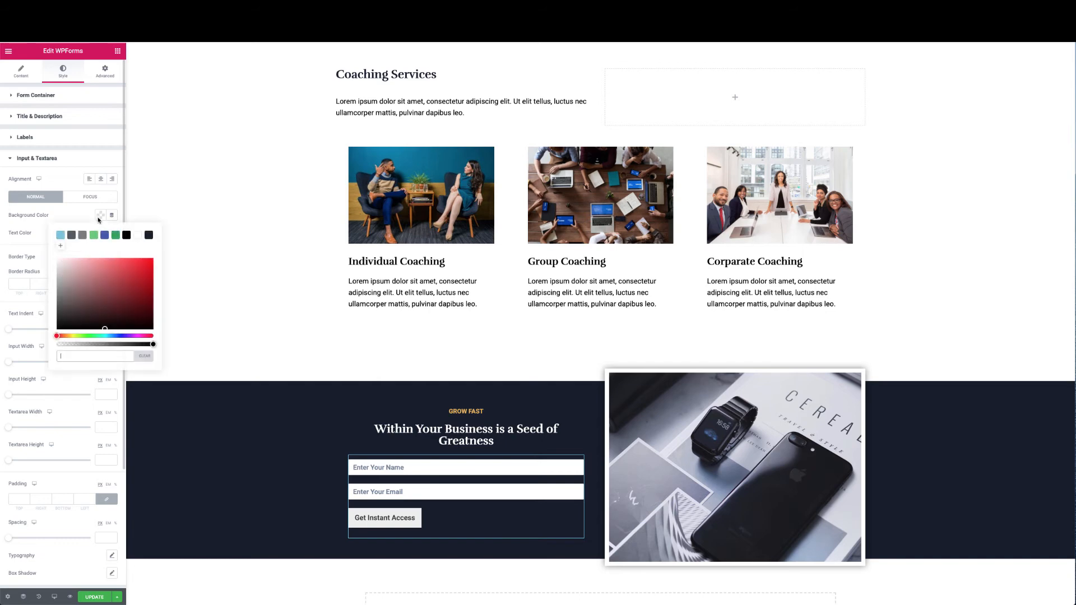
left_click(60, 235)
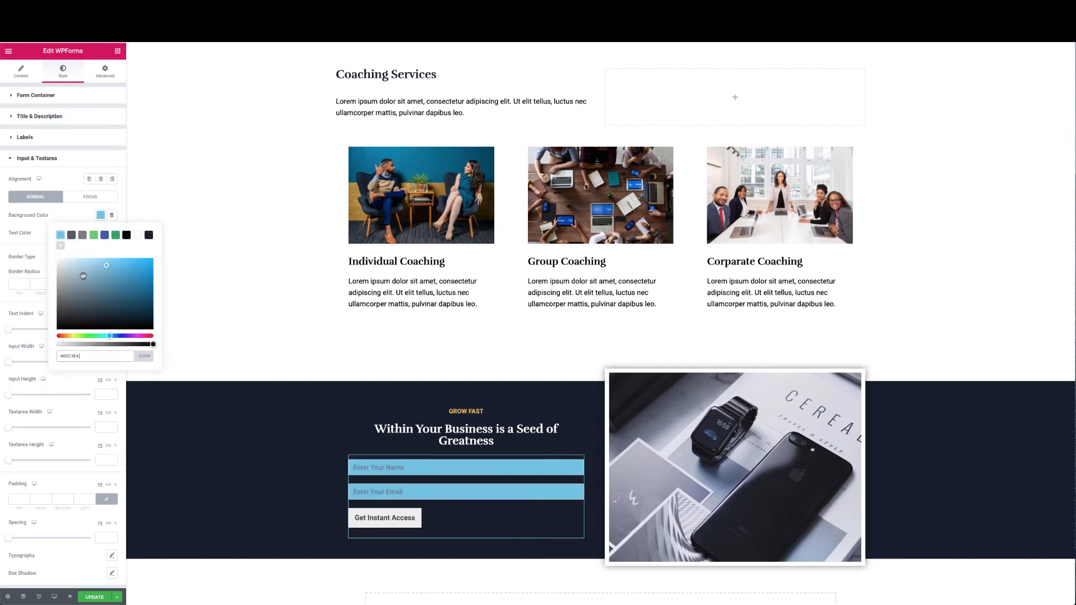
left_click(149, 236)
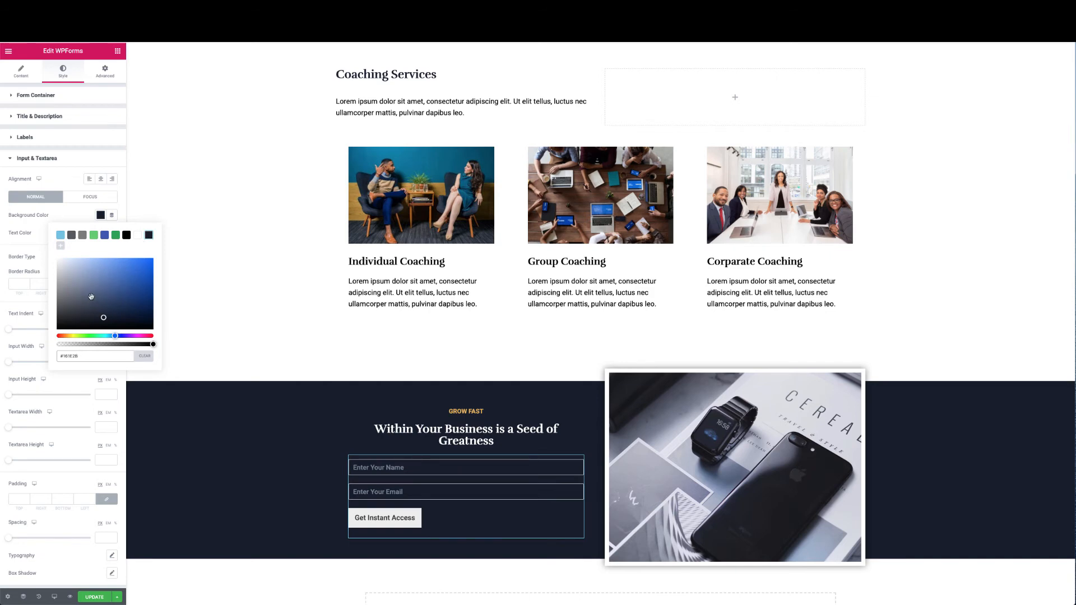
left_click_drag(94, 297, 72, 271)
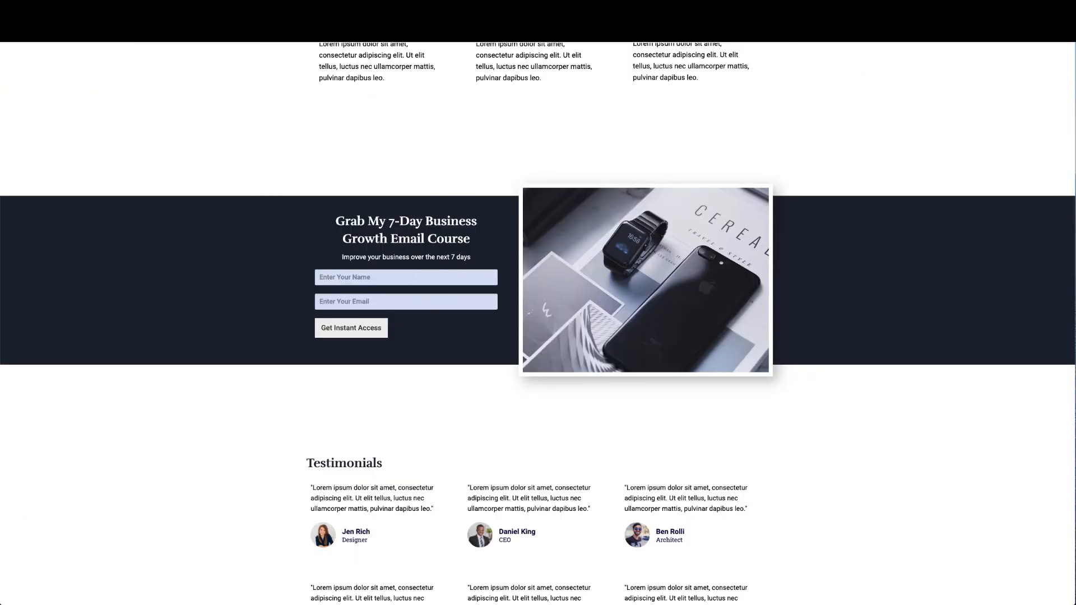
left_click_drag(336, 224, 473, 245)
key("ctrl+c")
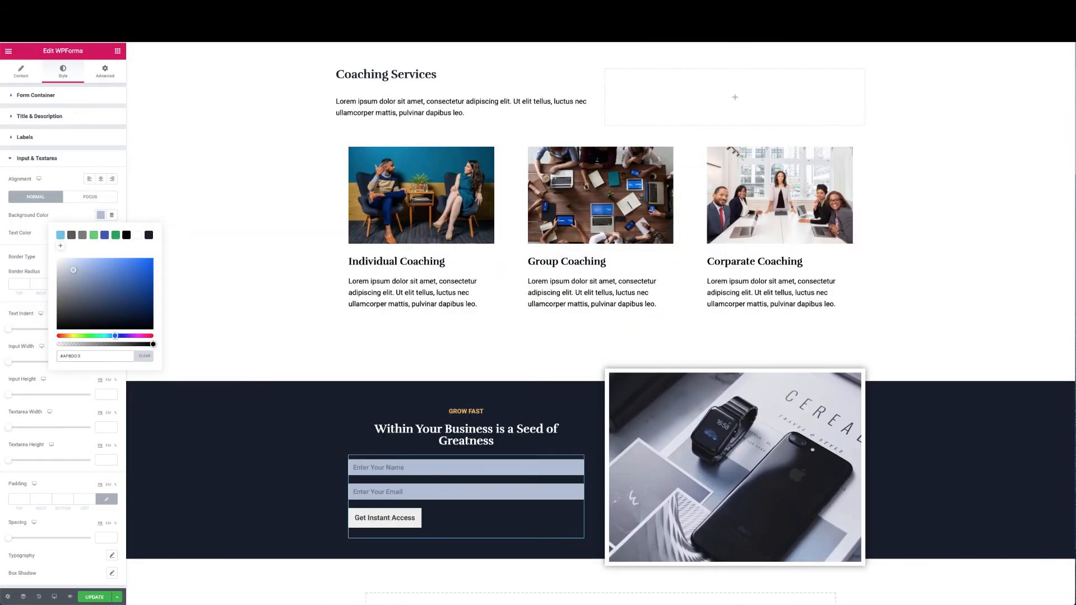
Replace the section heading with the copied 'Grab My 7-Day Business Growth Email Course' title
left_click(579, 430)
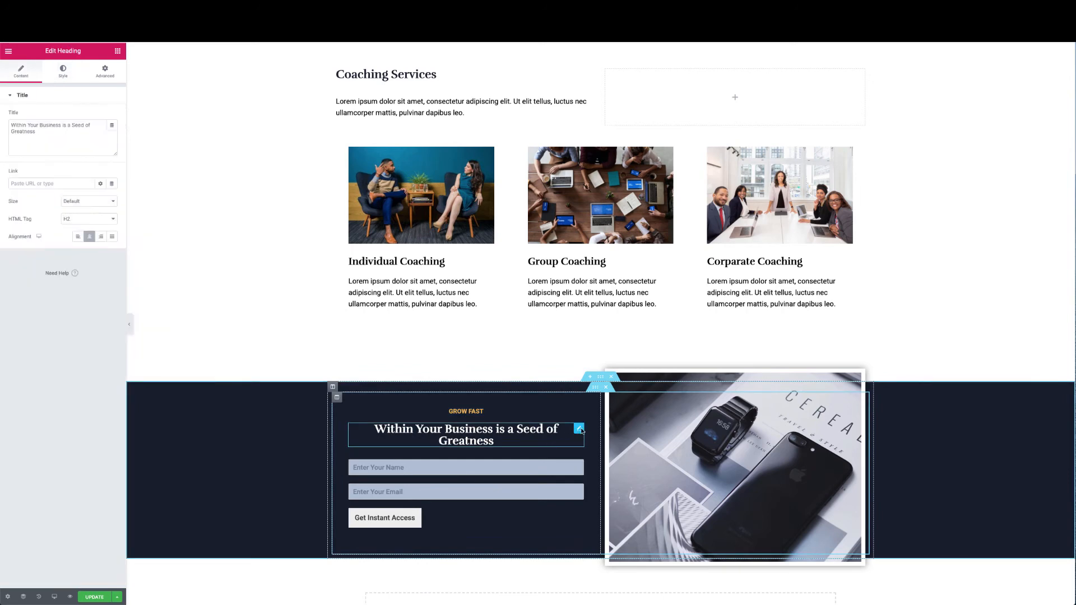
triple_click(84, 140)
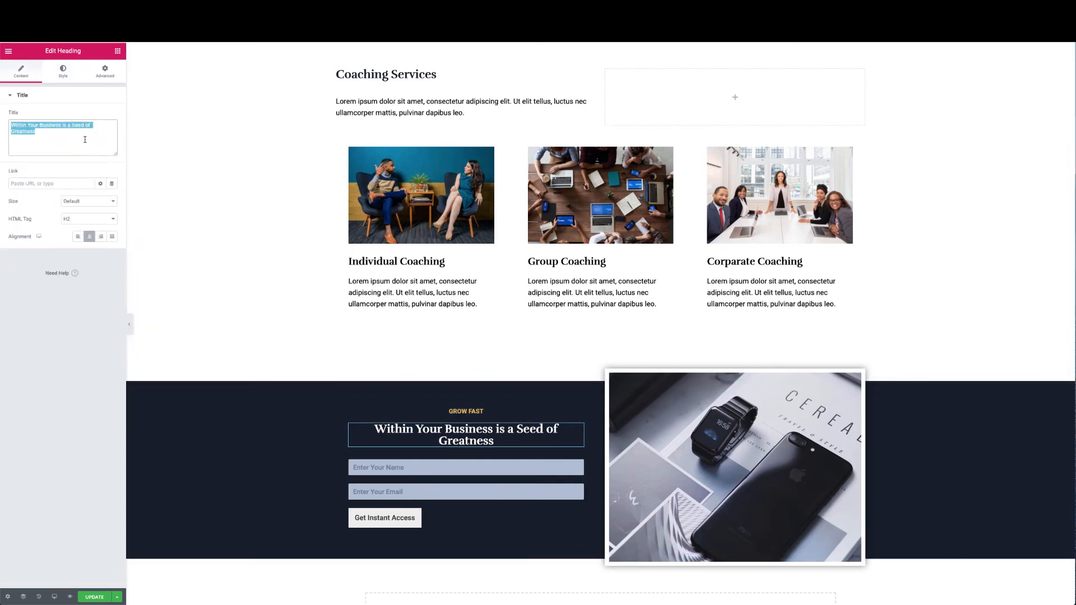
key("ctrl+v")
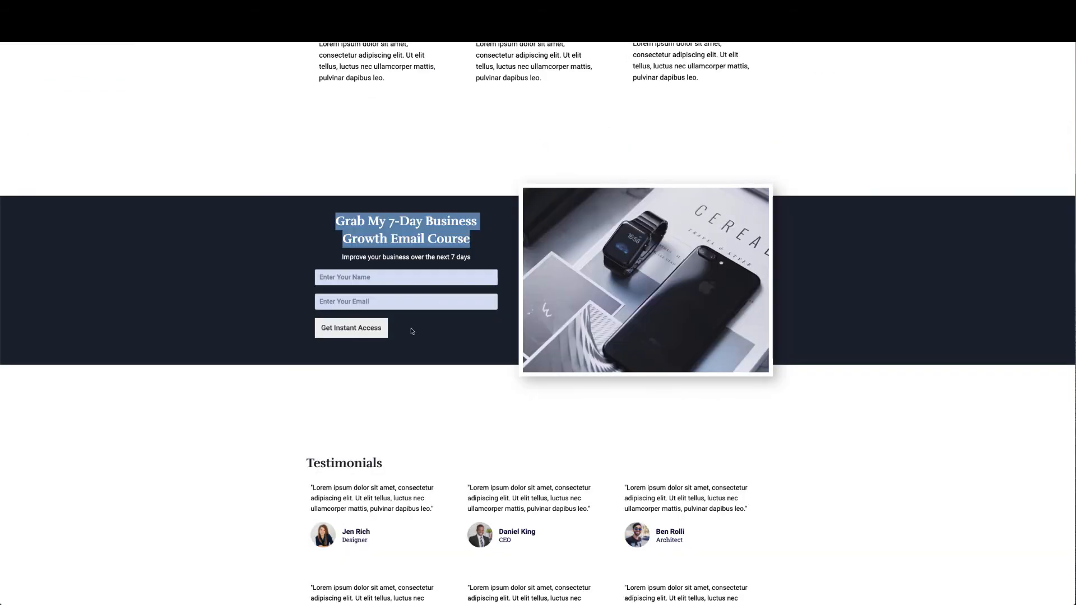
Move the GROW FAST line below the heading and replace it with 'Improve your business over the next 7 days'
left_click(360, 257)
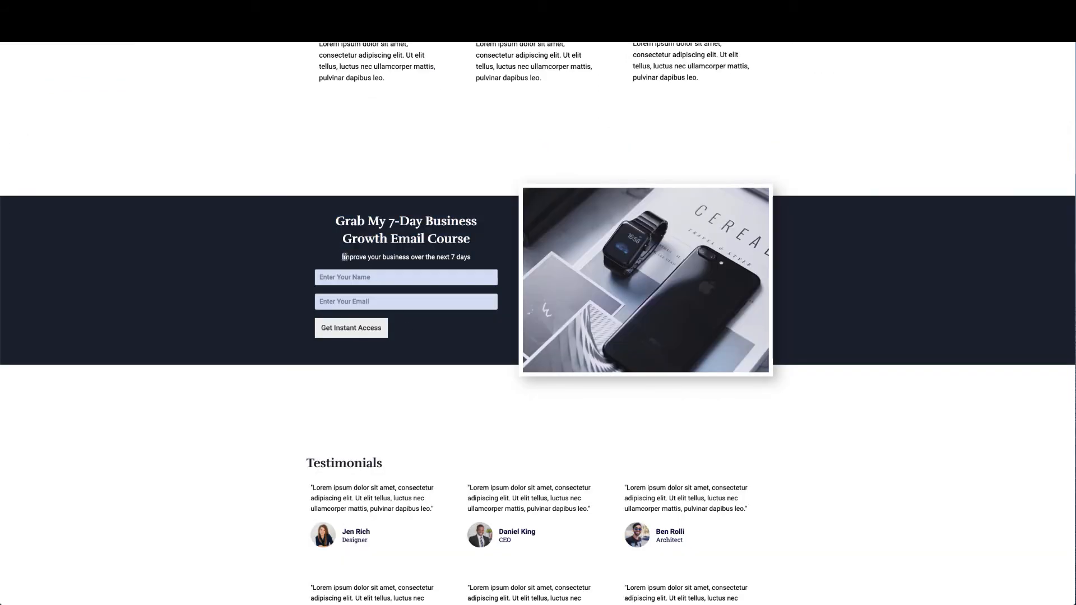
left_click_drag(343, 257, 472, 264)
key("ctrl+c")
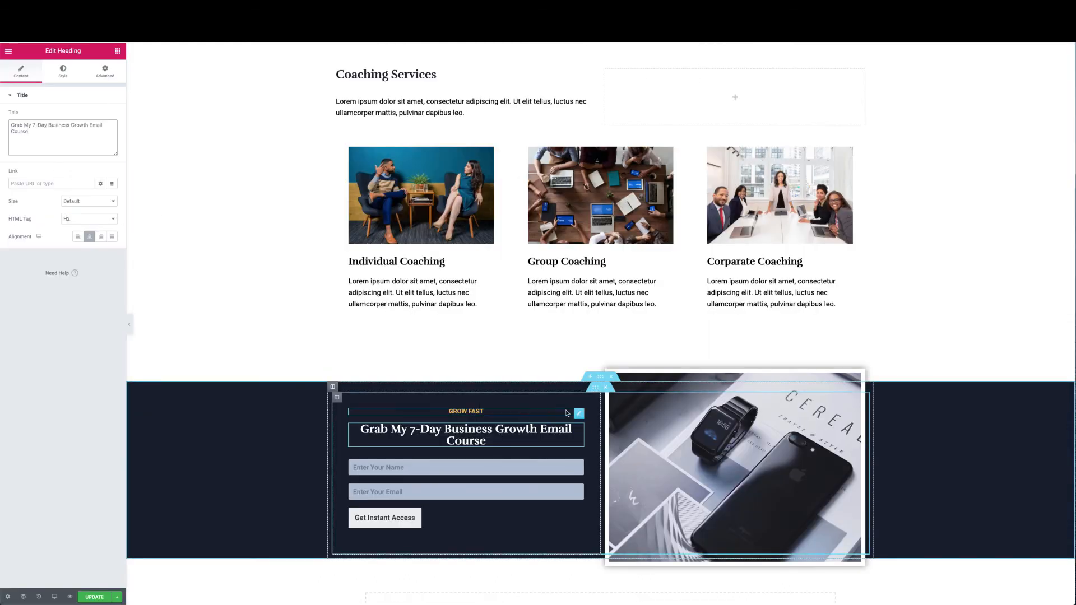
left_click_drag(578, 412, 505, 448)
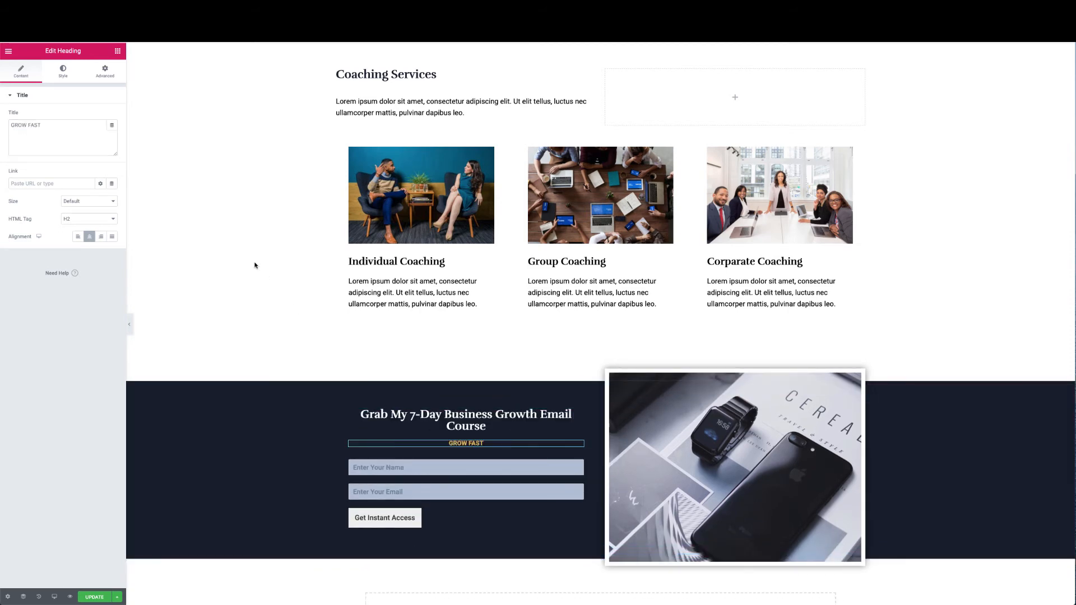
double_click(44, 124)
key("ctrl+v")
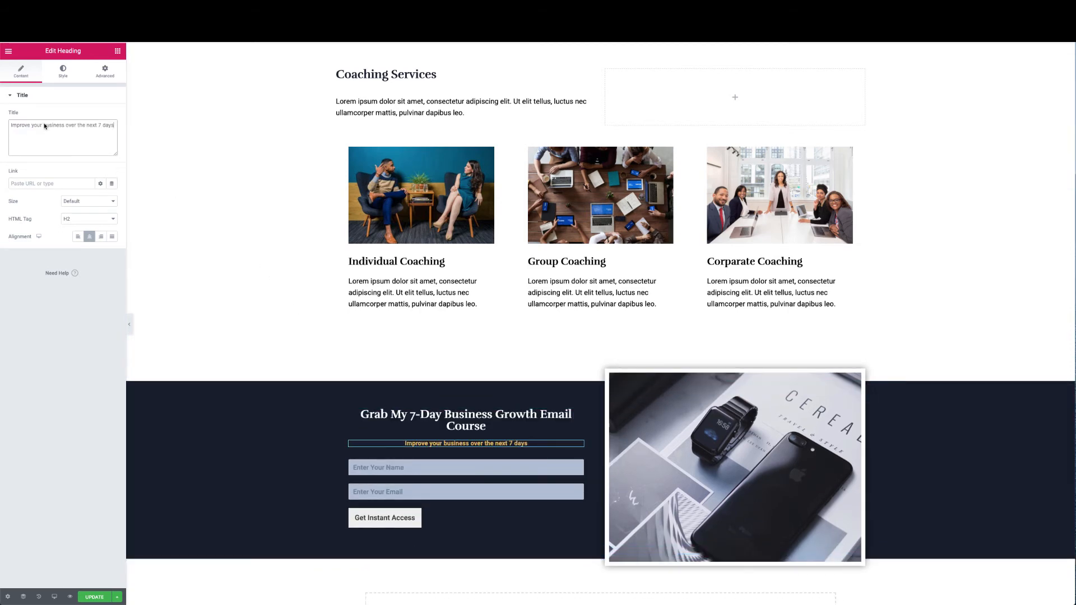
Style the subtitle with white text colour and Normal font weight
left_click(63, 71)
left_click(101, 116)
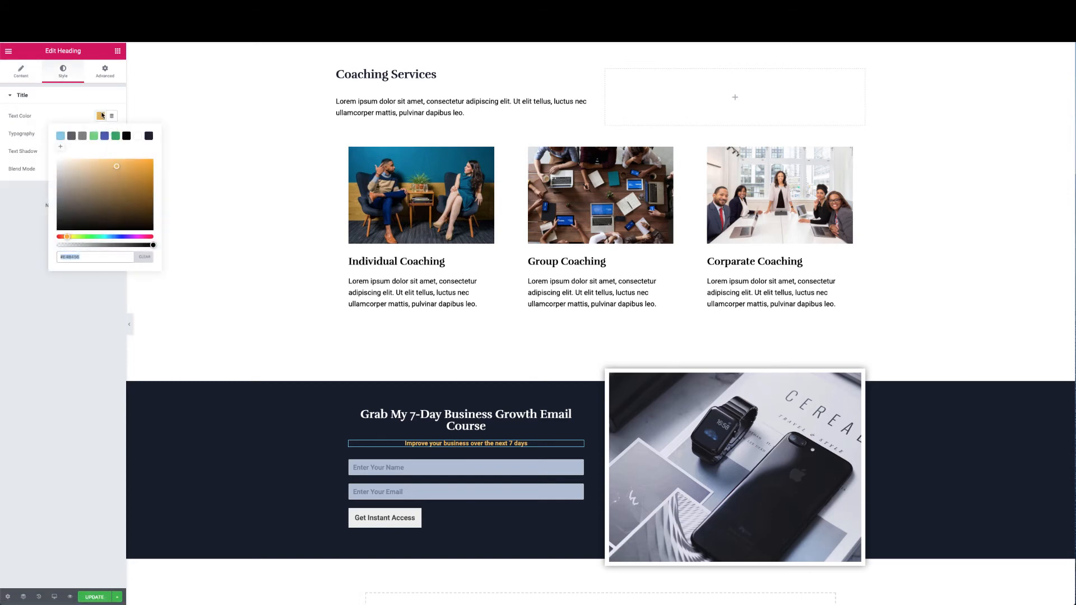
left_click(137, 136)
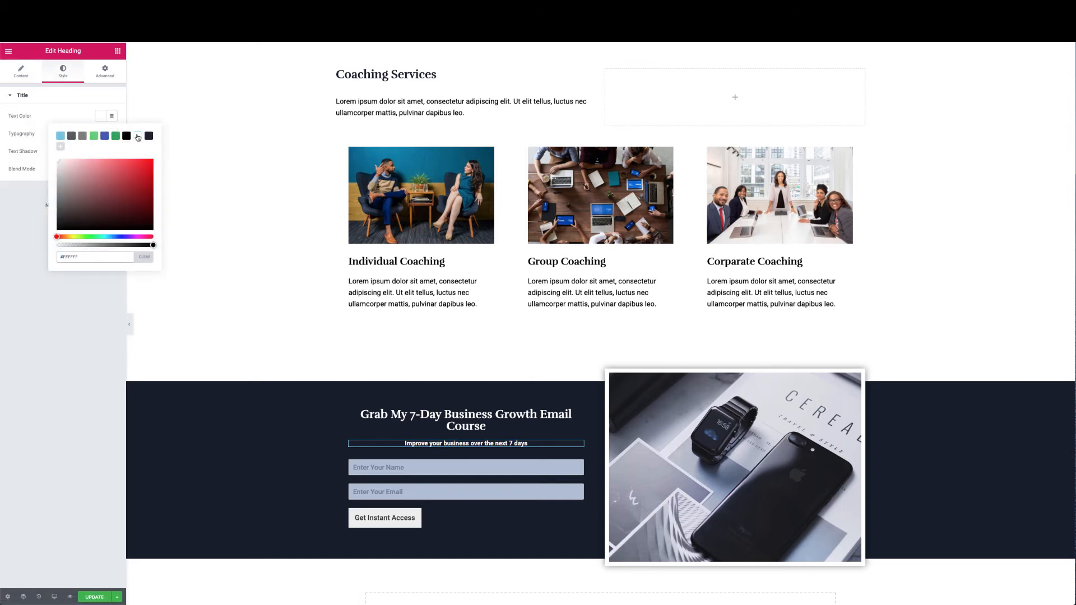
left_click(29, 224)
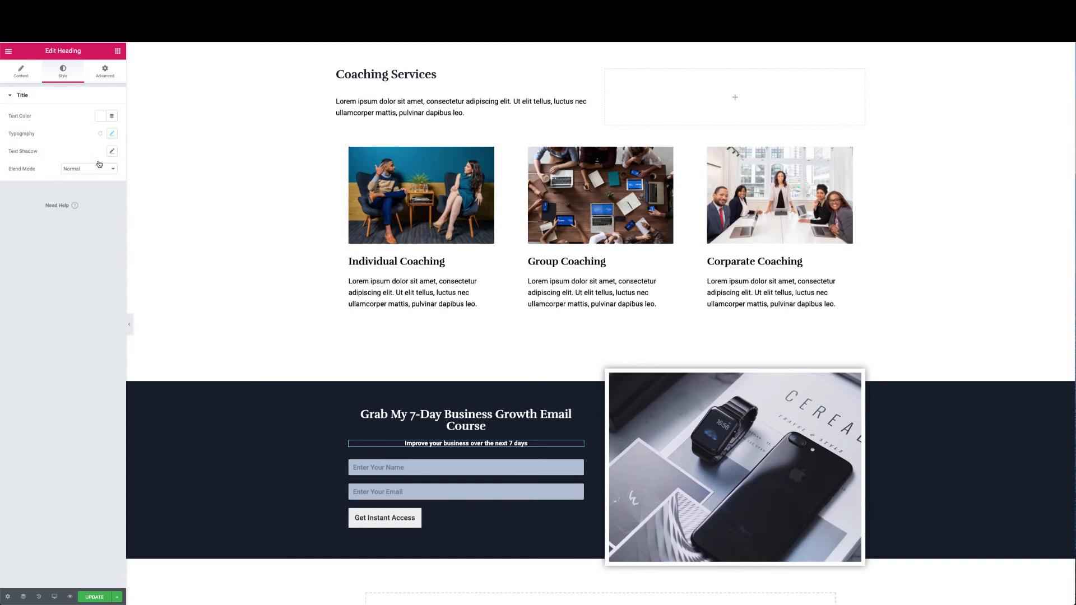
left_click(112, 135)
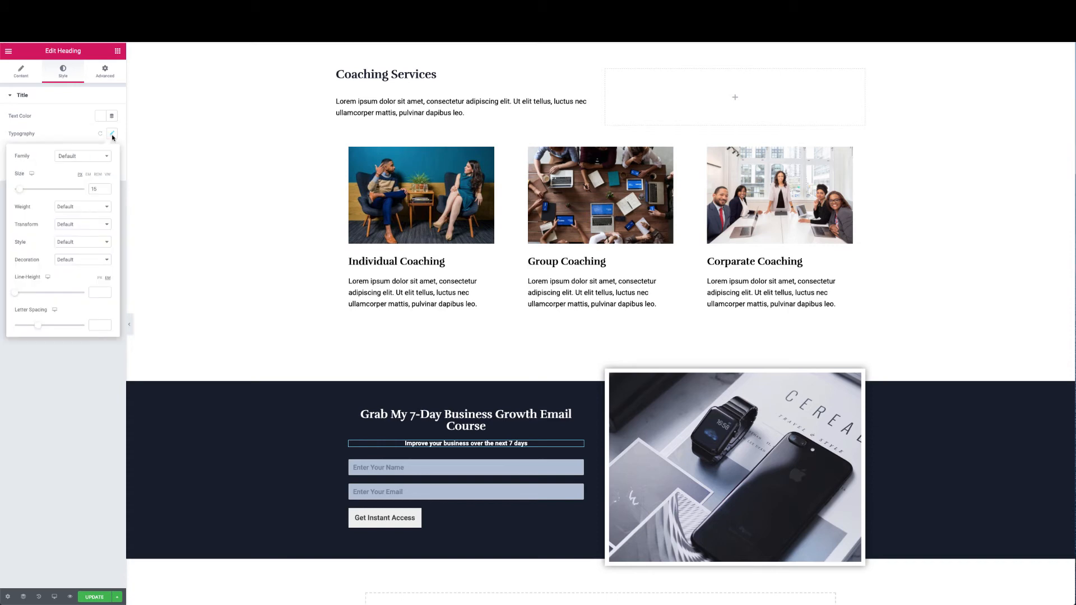
left_click(79, 211)
left_click(77, 213)
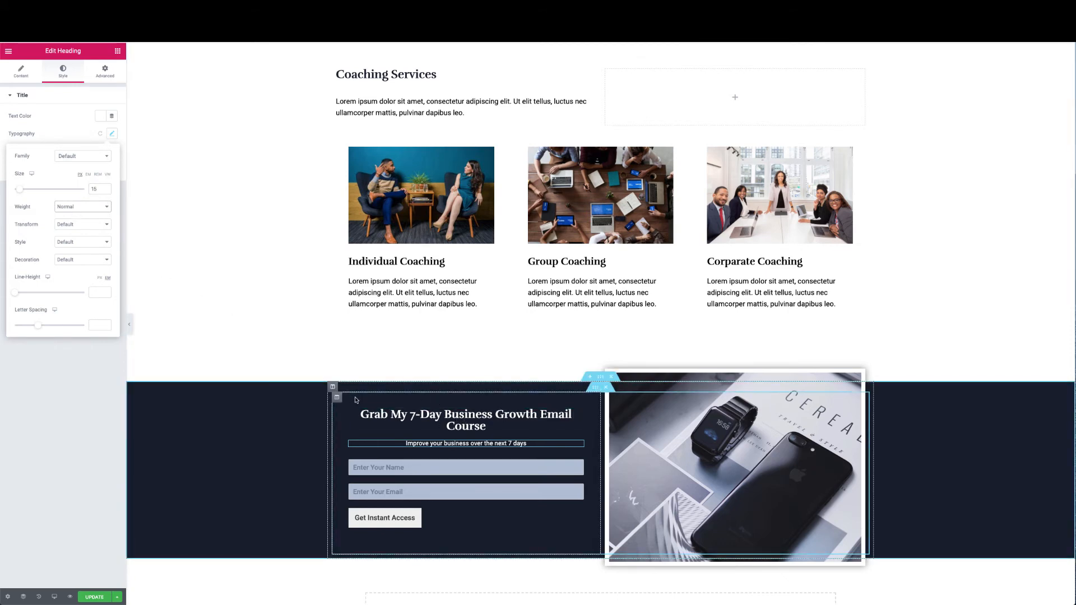
Change the email form column's padding to 60, then set it back to 40
left_click(337, 398)
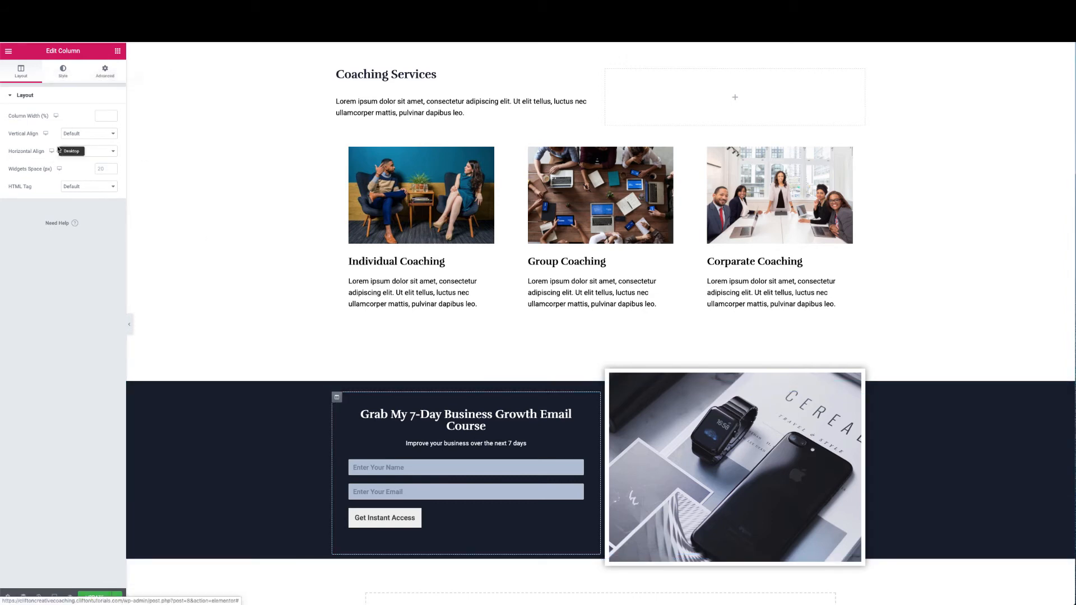
left_click(112, 74)
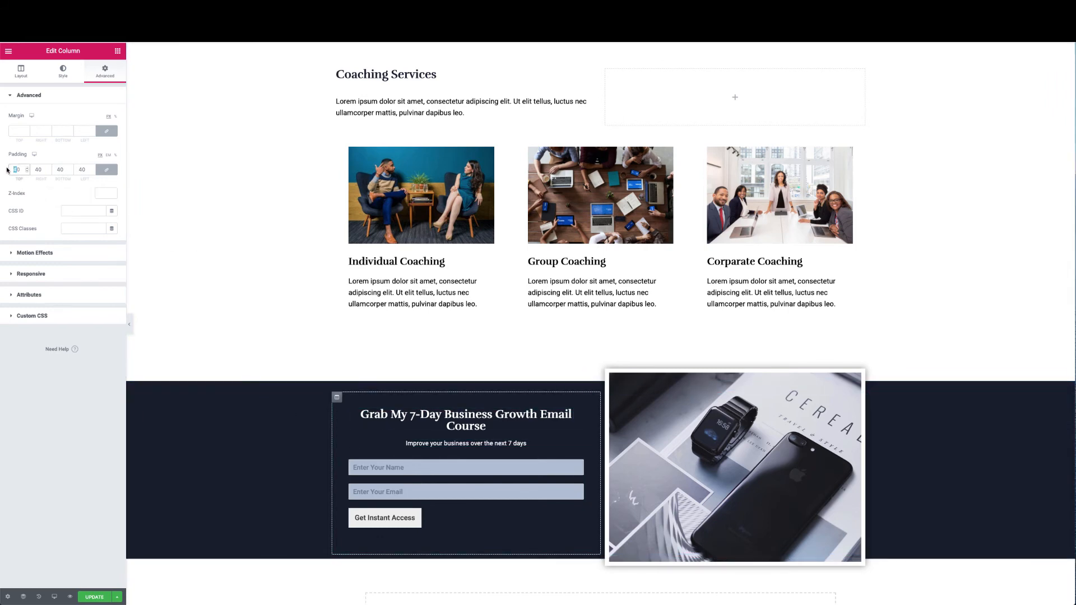
type("60")
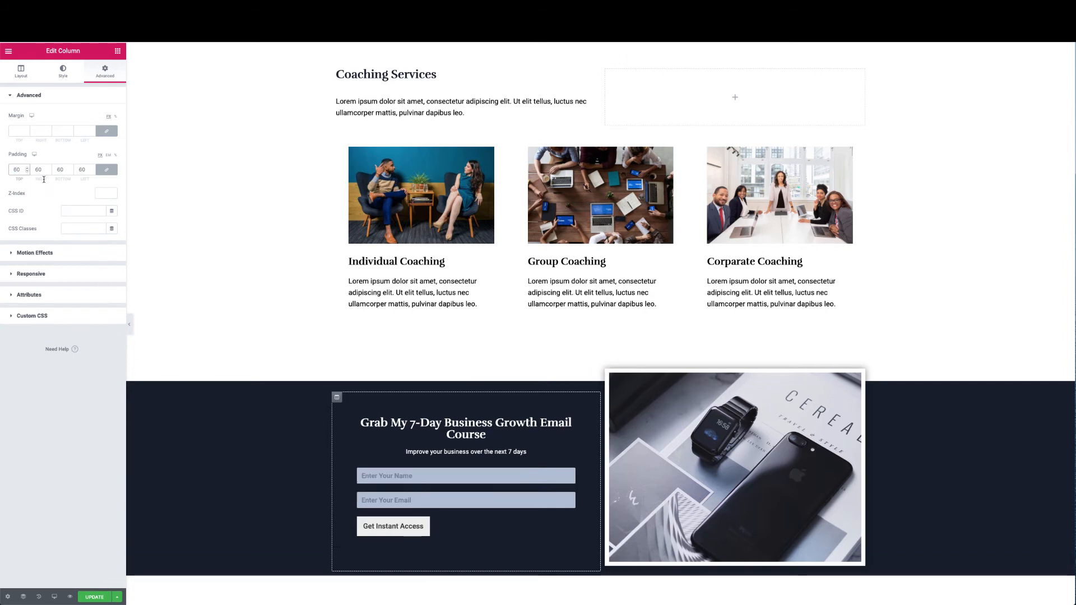
double_click(16, 169)
type("40")
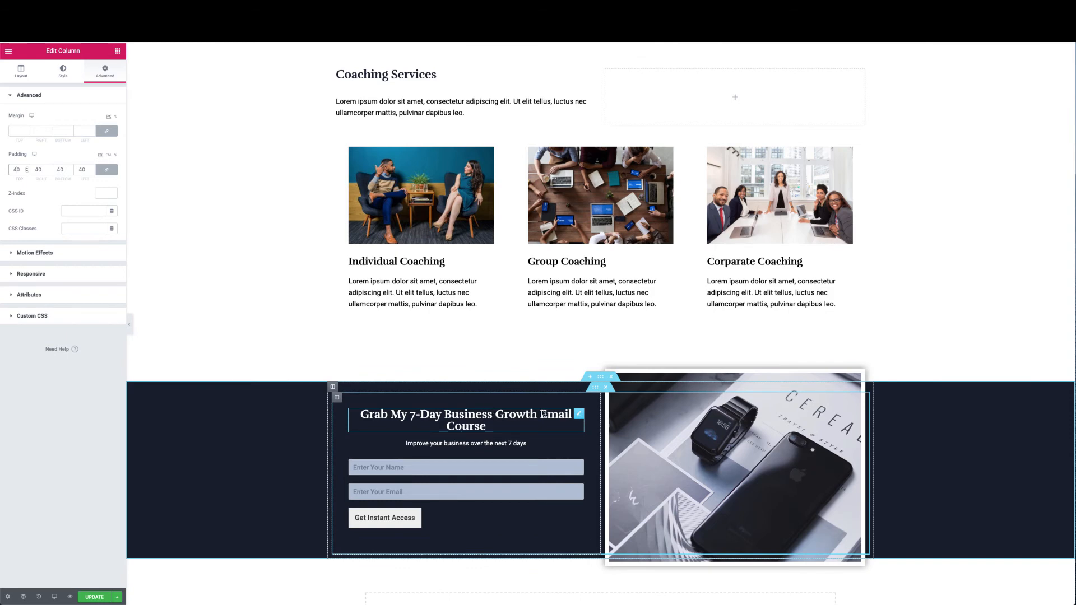
scroll(552, 438, "down", 2)
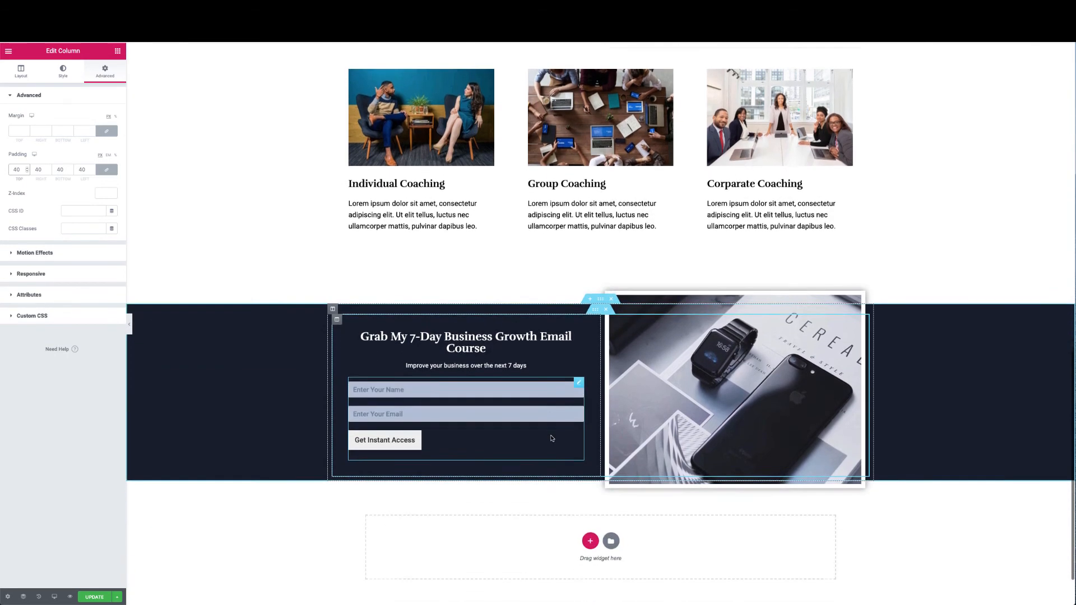
scroll(552, 438, "down", 1)
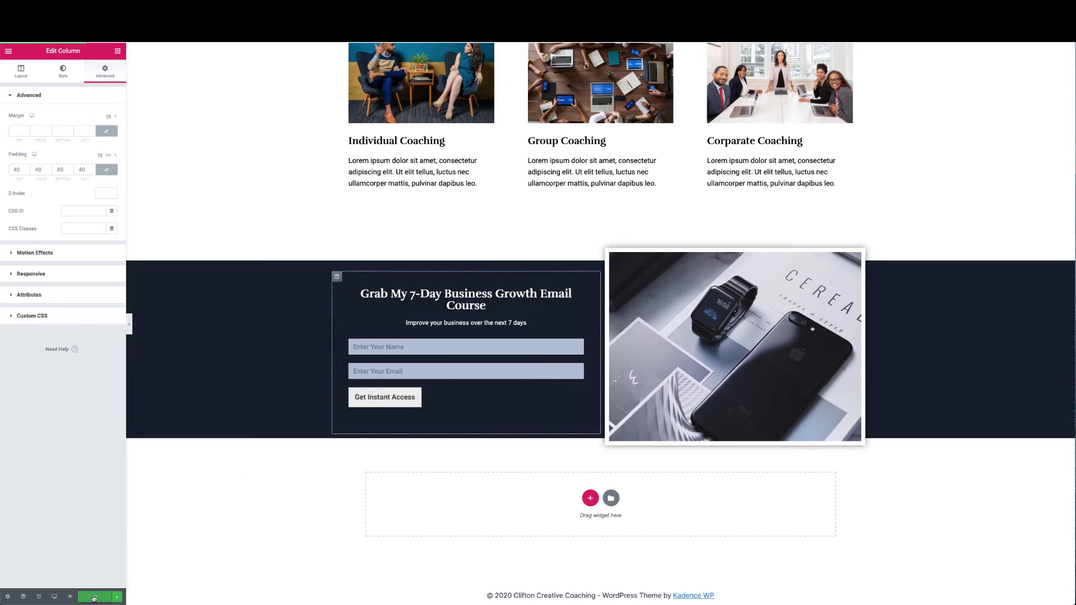
left_click(129, 324)
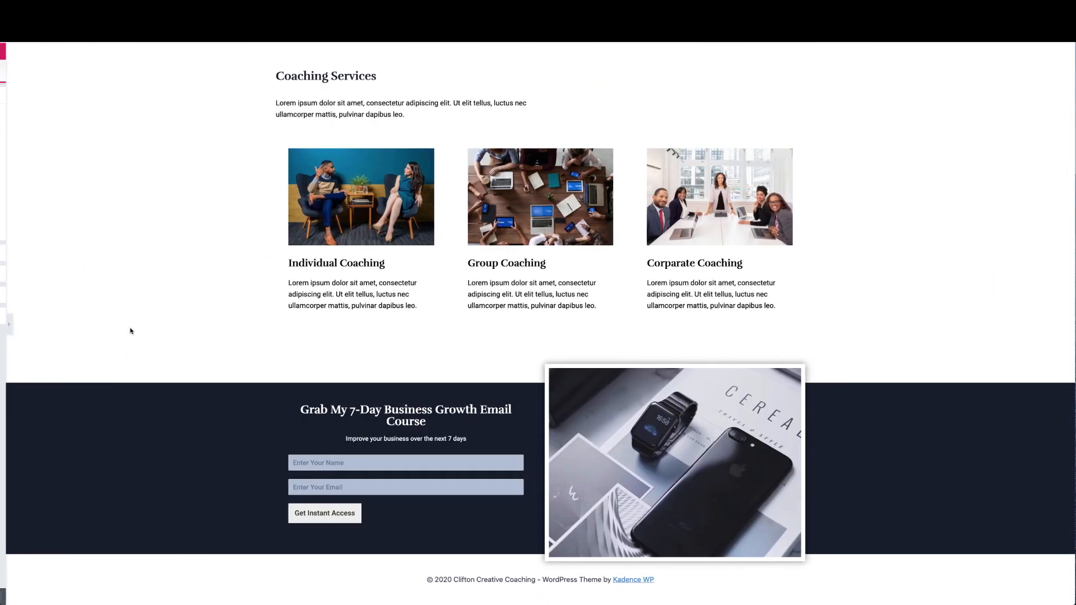
scroll(257, 413, "up", 12)
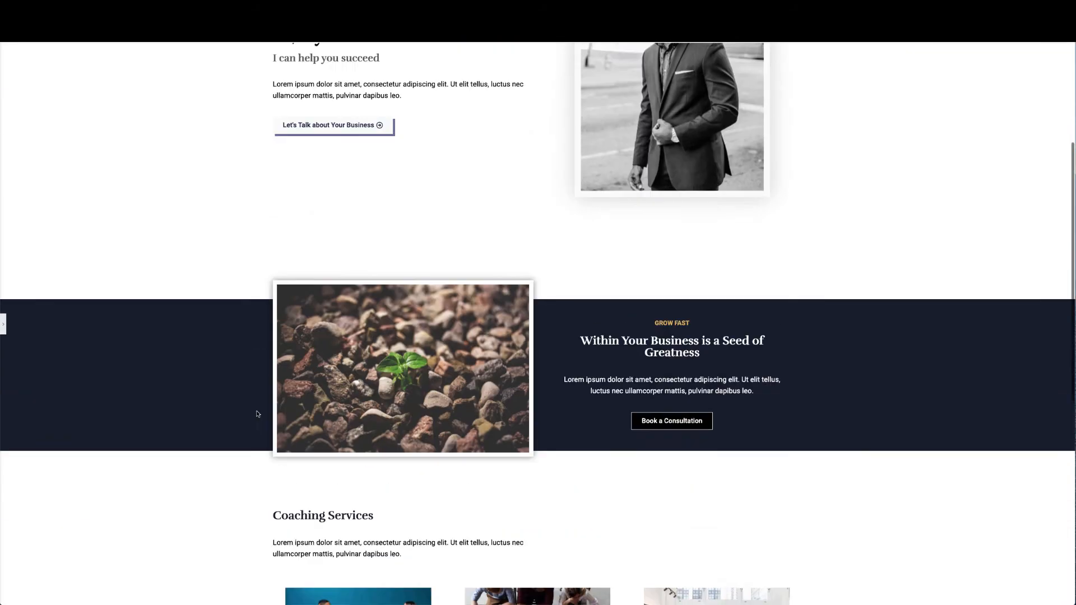
scroll(258, 413, "down", 10)
scroll(257, 413, "down", 3)
scroll(257, 412, "up", 2)
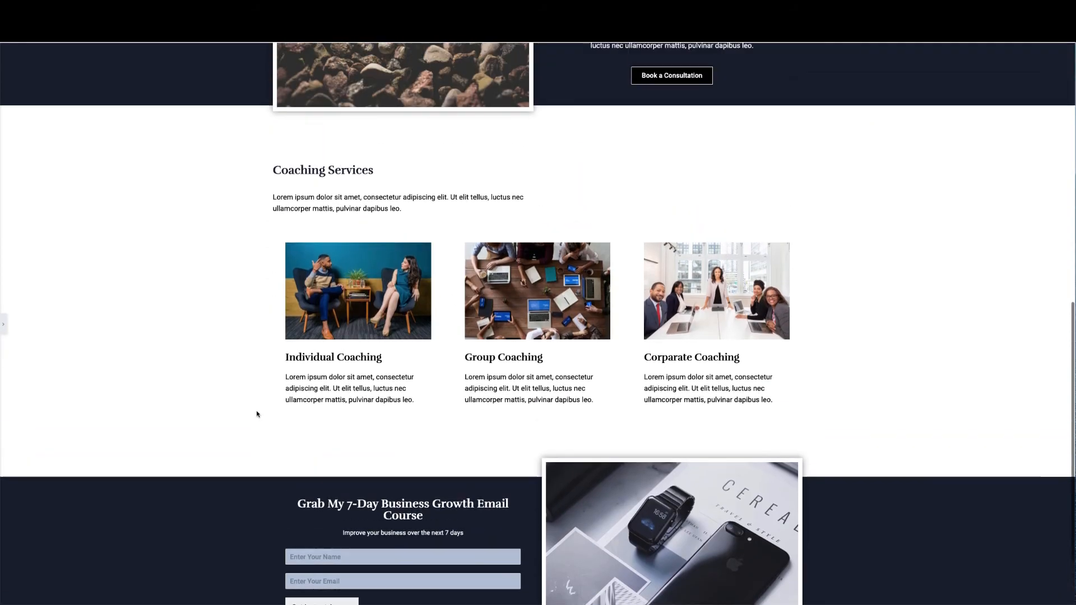
scroll(257, 413, "down", 1)
scroll(257, 411, "up", 10)
scroll(257, 409, "down", 8)
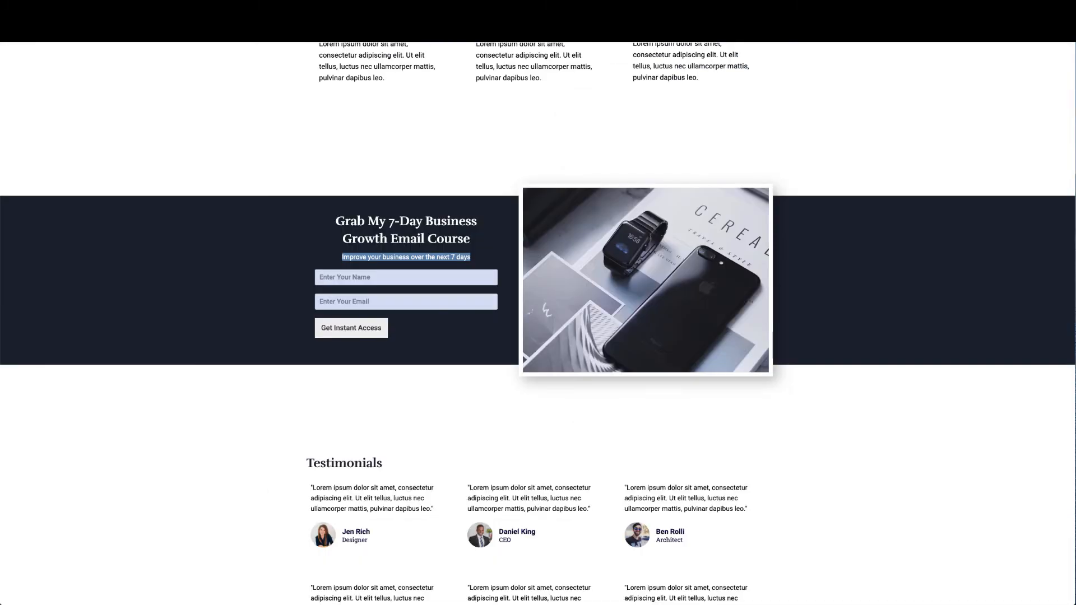
scroll(461, 105, "up", 6)
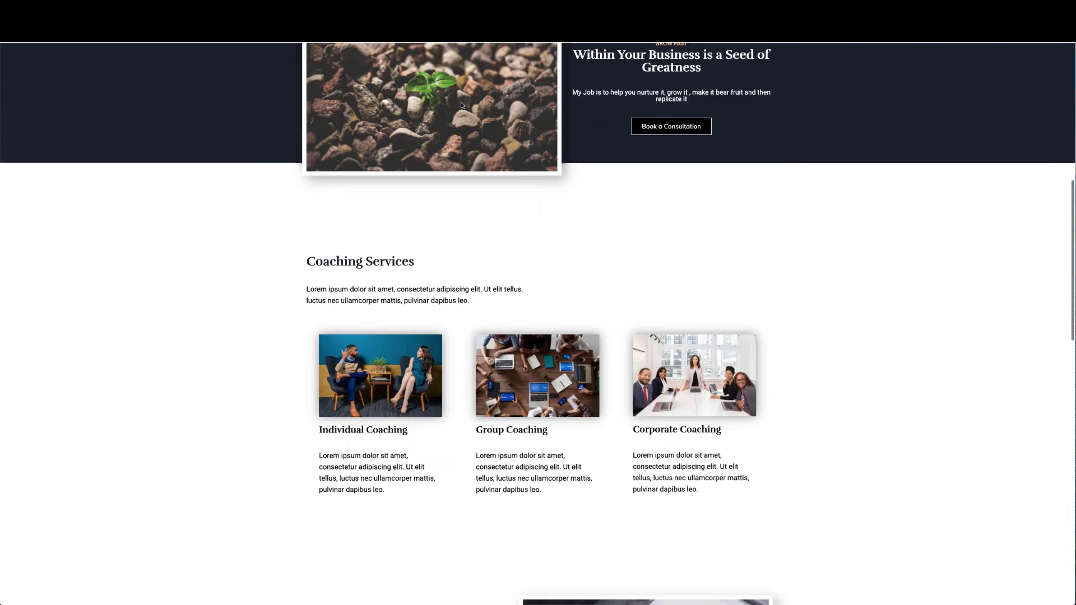
scroll(461, 105, "down", 5)
scroll(461, 105, "up", 4)
scroll(461, 105, "up", 1)
scroll(461, 105, "down", 1)
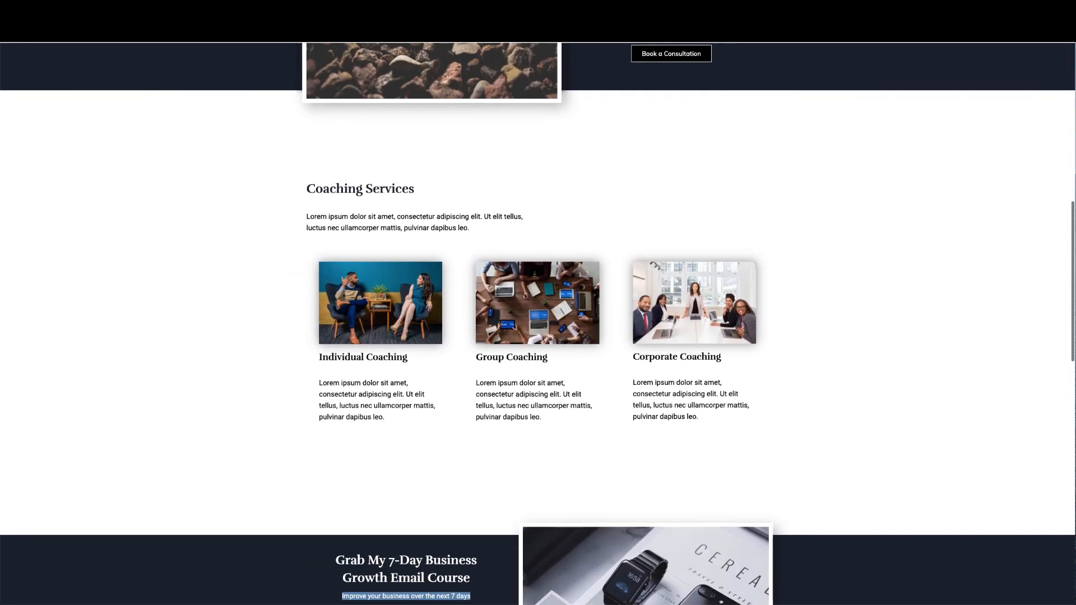
scroll(461, 105, "up", 8)
scroll(391, 215, "down", 10)
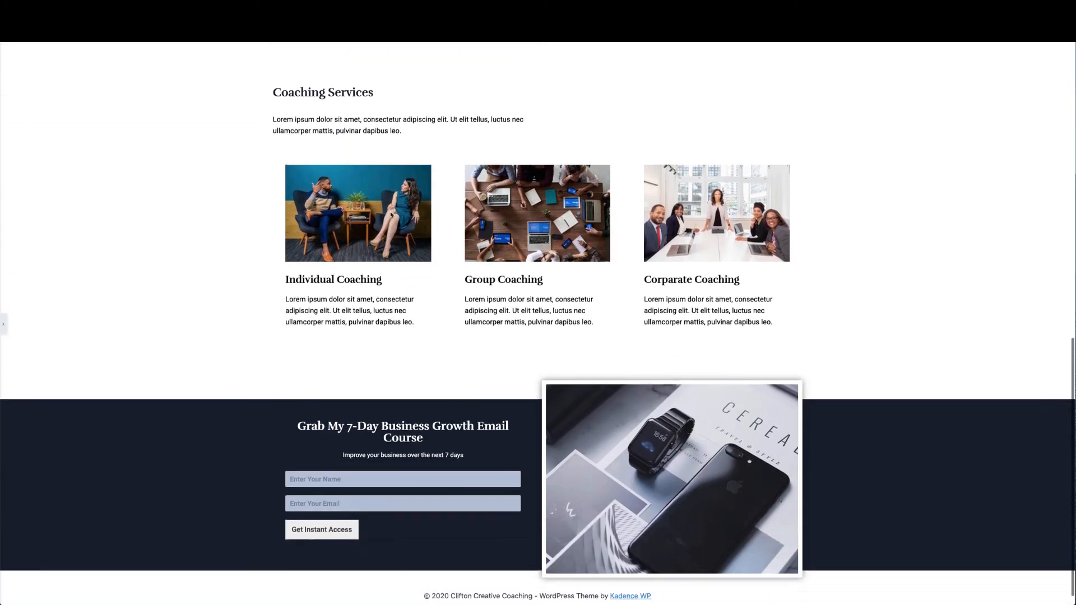
scroll(384, 236, "up", 1)
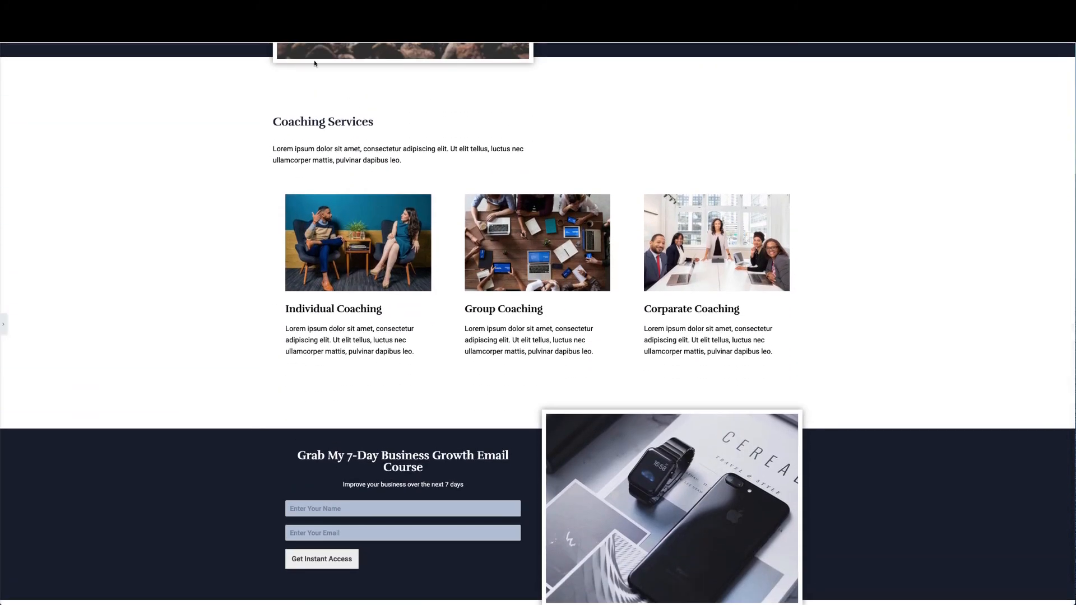
scroll(212, 111, "up", 1)
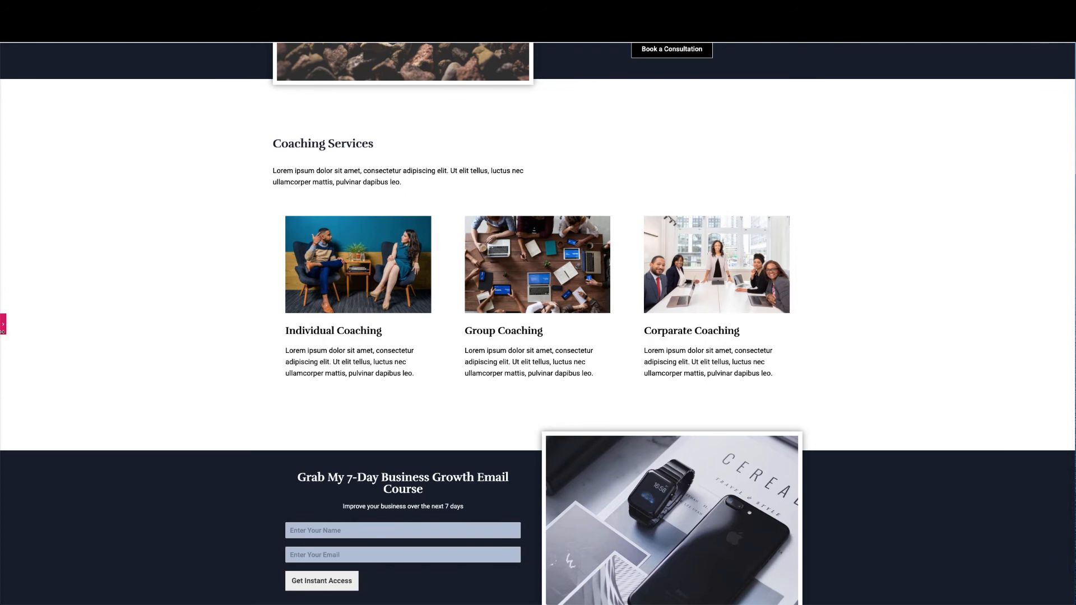
left_click(3, 325)
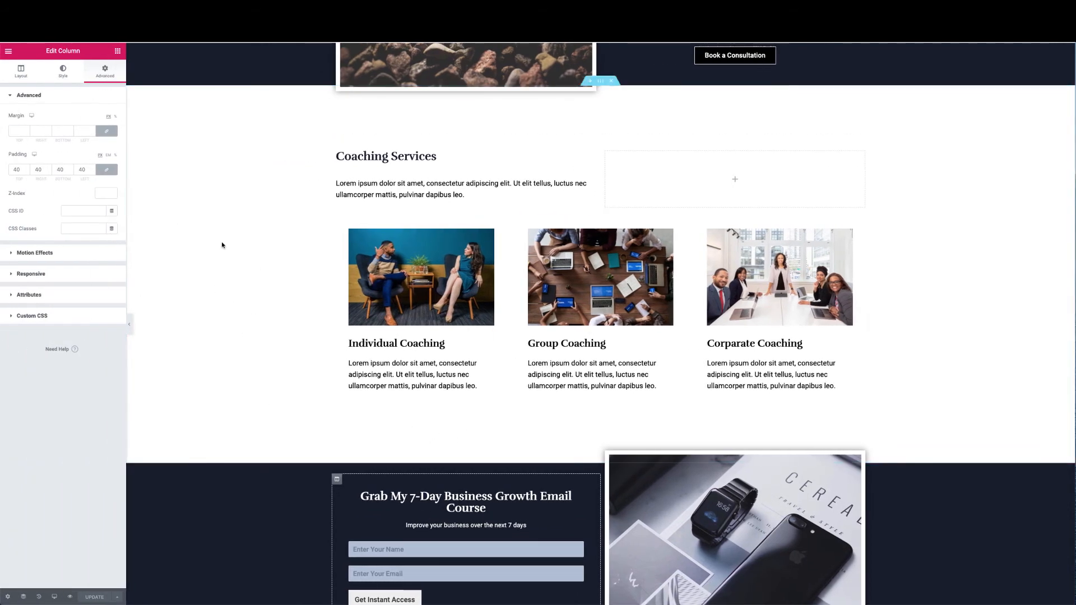
Set the Coaching Services section's bottom padding to 180
left_click(600, 81)
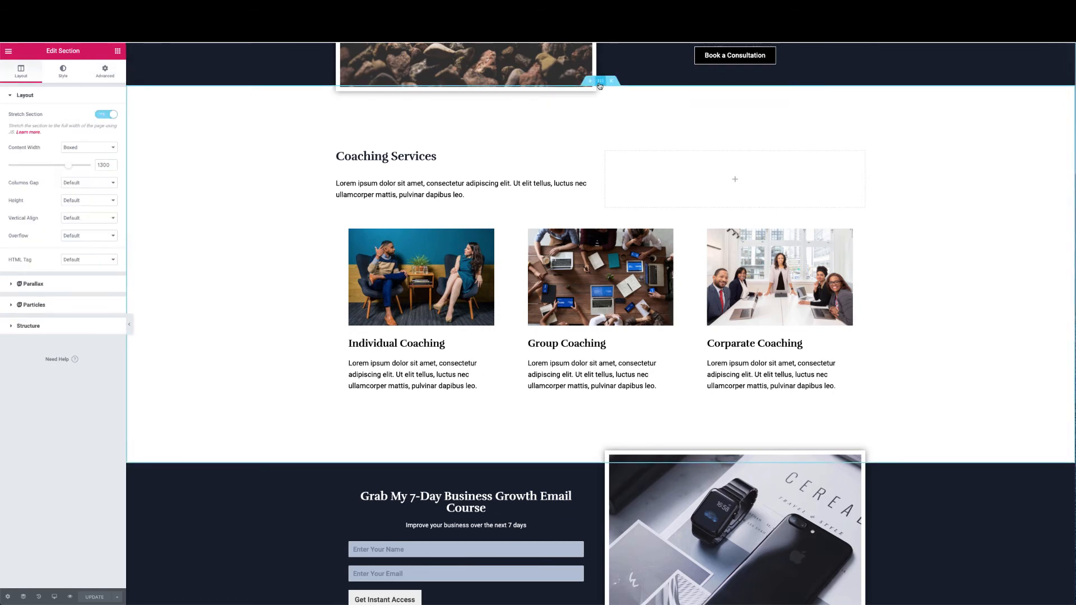
left_click(104, 72)
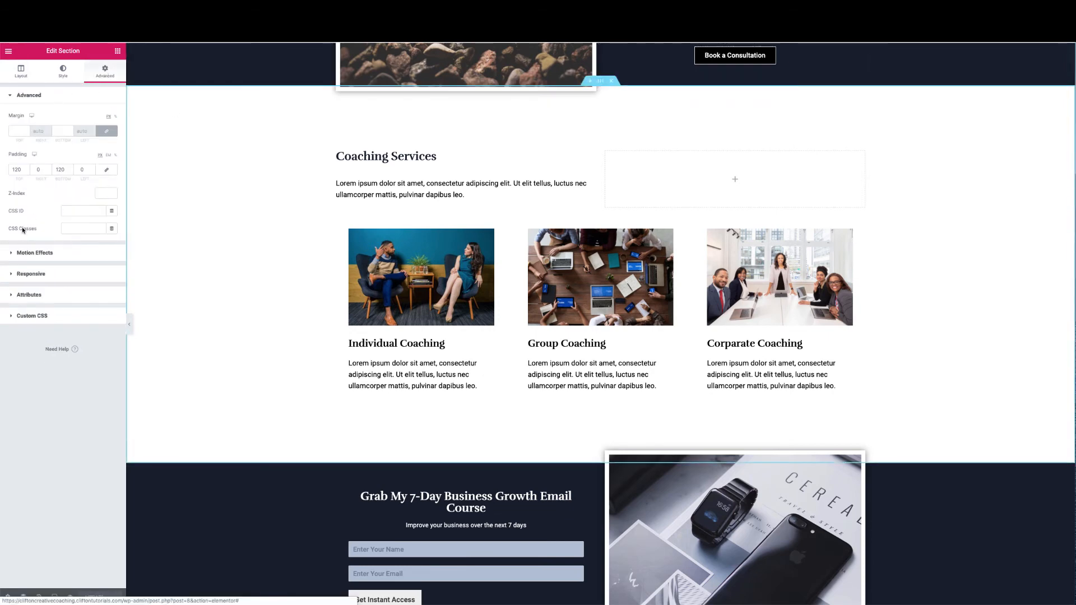
double_click(62, 170)
type("180")
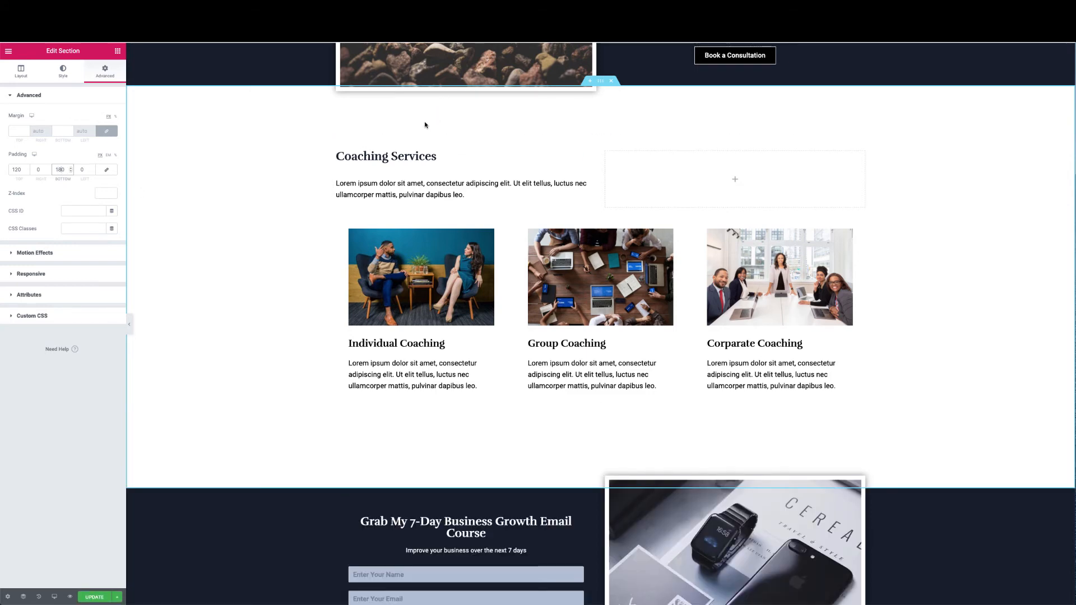
Scroll up and down the page to review the section spacing
scroll(425, 124, "down", 4)
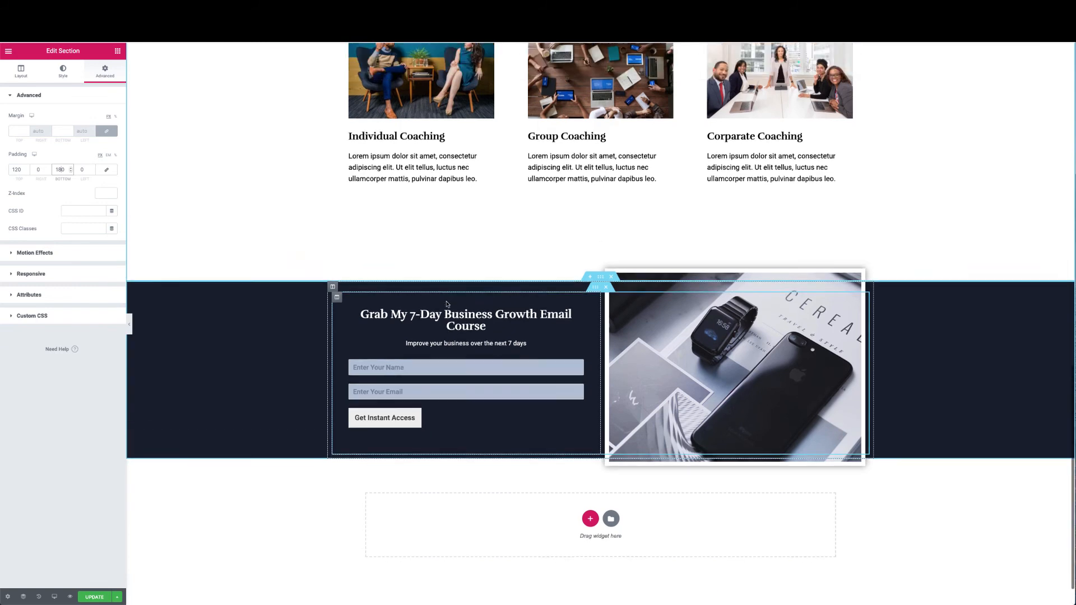
scroll(447, 304, "up", 1)
scroll(447, 304, "down", 1)
scroll(447, 304, "up", 1)
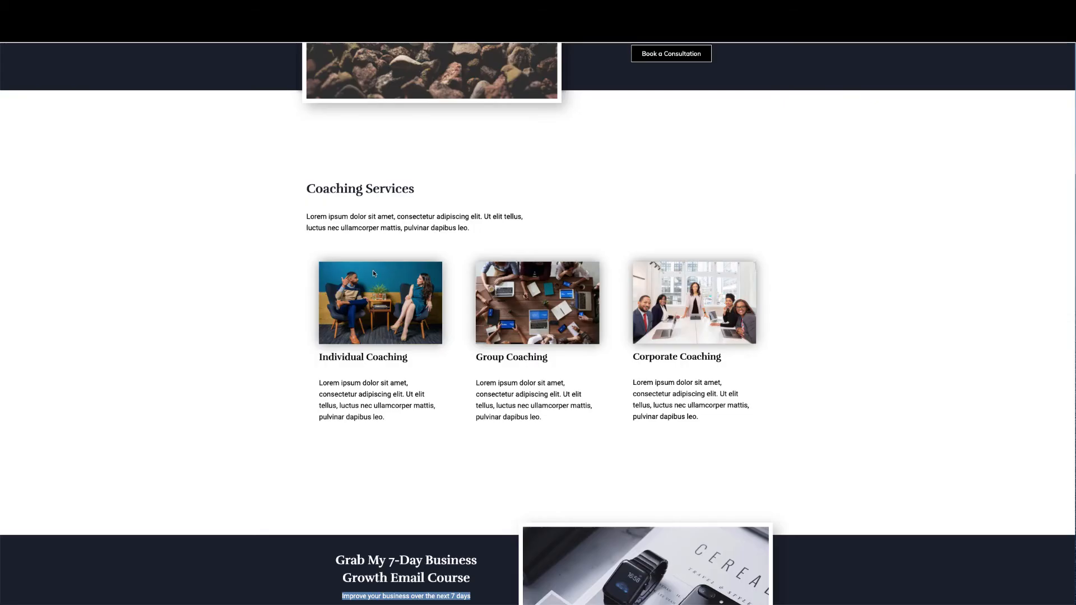
scroll(374, 273, "down", 10)
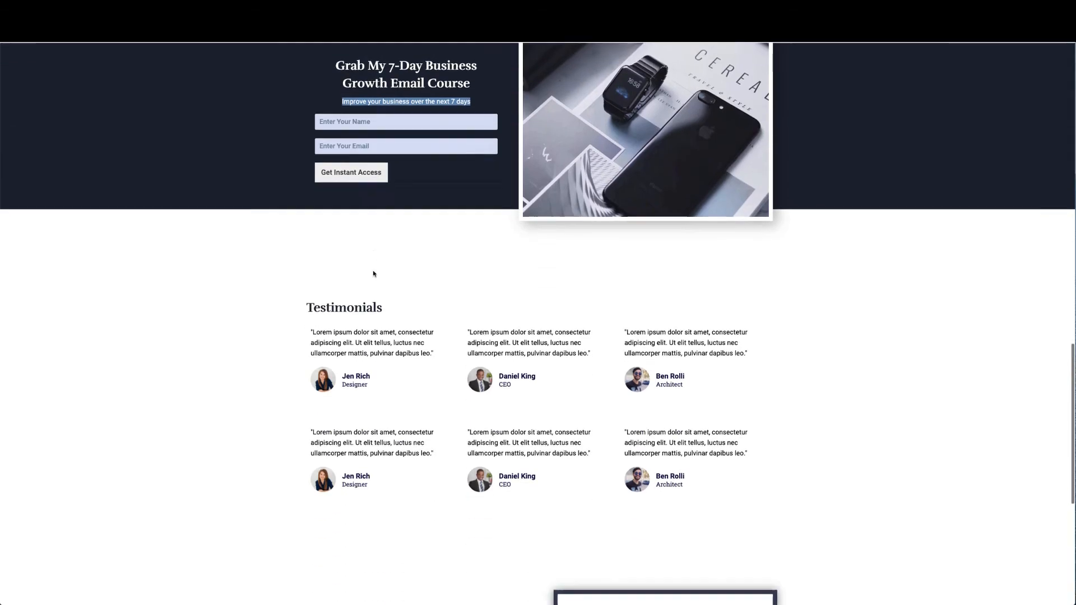
scroll(373, 273, "down", 3)
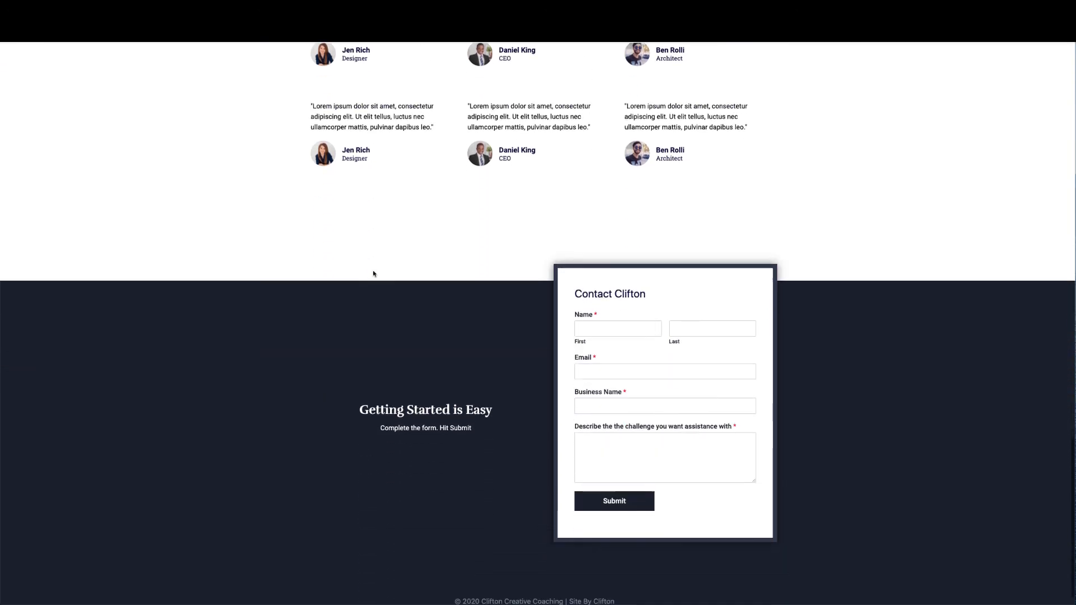
scroll(390, 317, "up", 6)
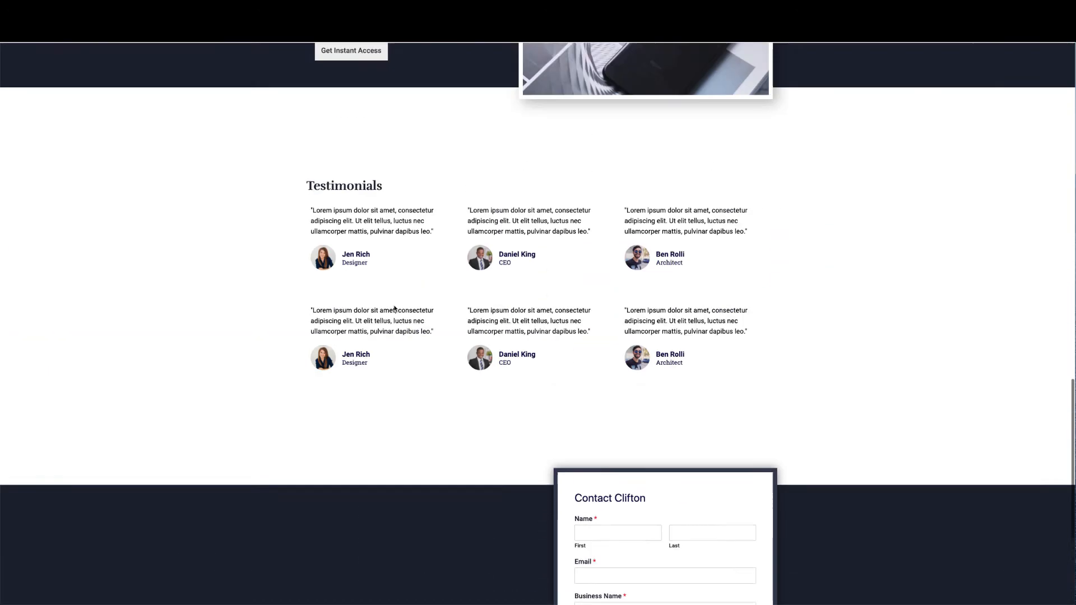
scroll(396, 308, "down", 2)
scroll(385, 361, "up", 1)
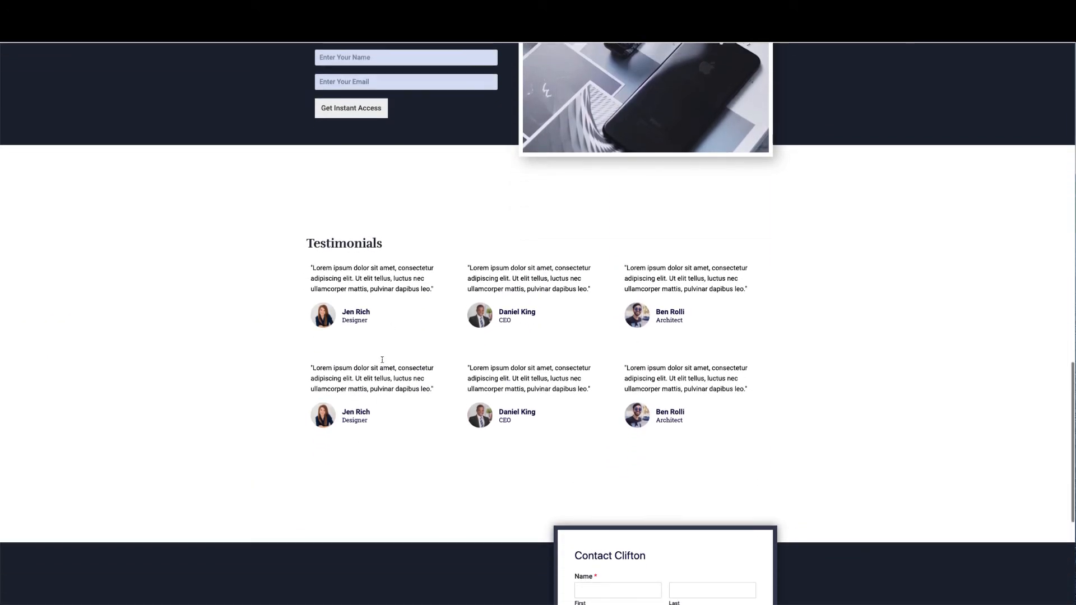
scroll(384, 360, "down", 1)
scroll(382, 360, "up", 4)
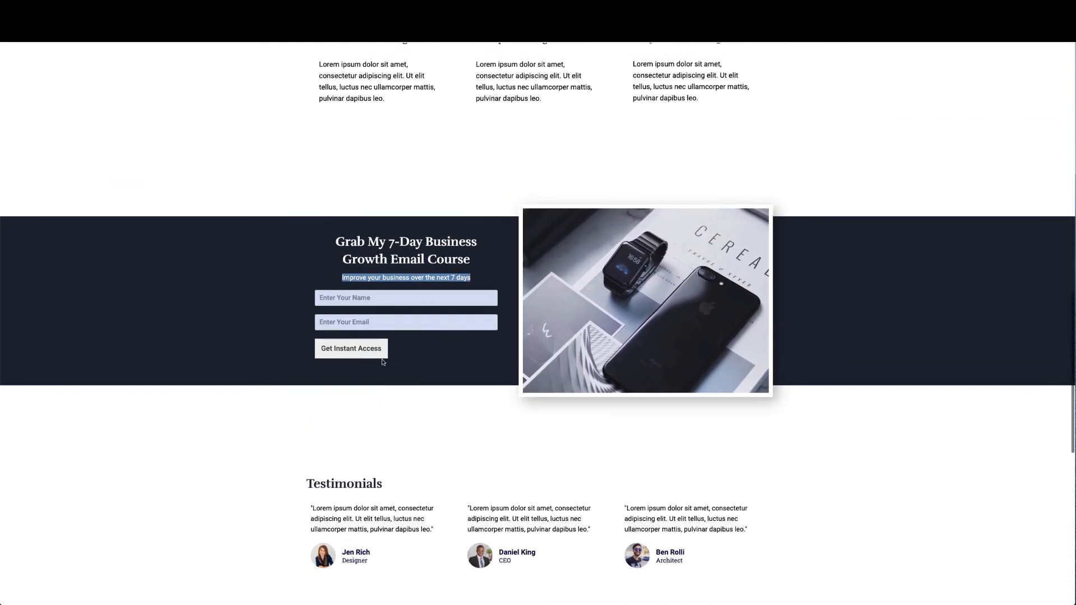
scroll(382, 360, "down", 3)
scroll(382, 361, "up", 4)
scroll(382, 362, "down", 1)
scroll(383, 362, "up", 3)
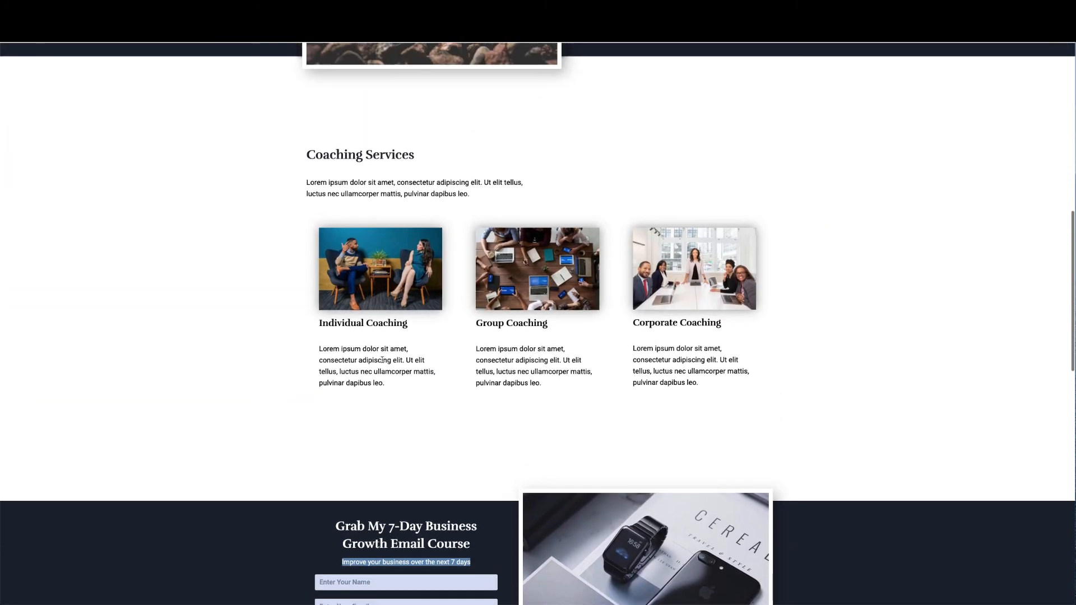
scroll(367, 349, "down", 8)
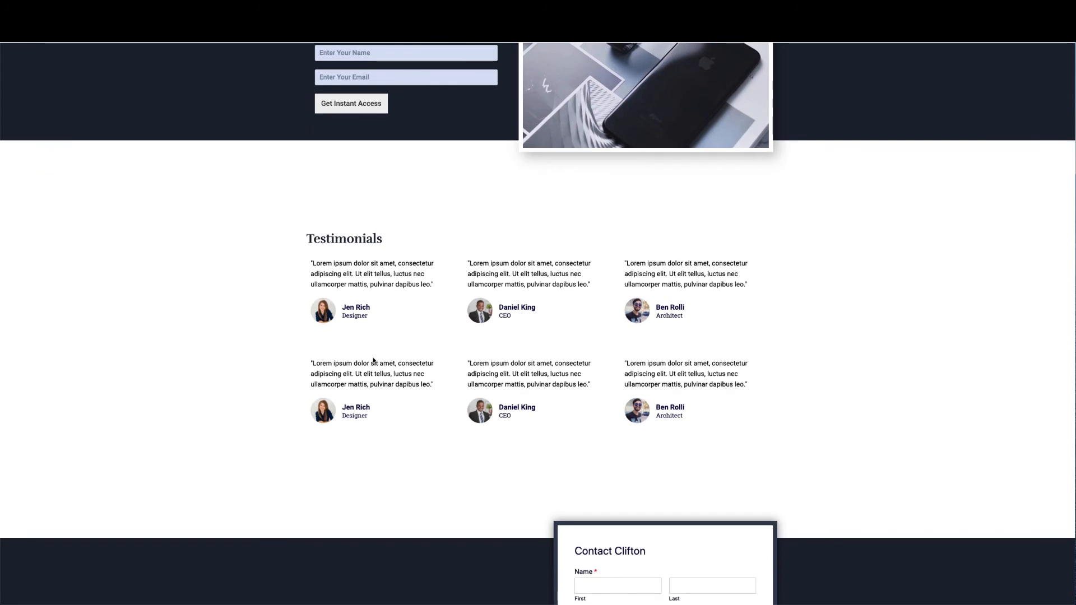
scroll(374, 360, "up", 9)
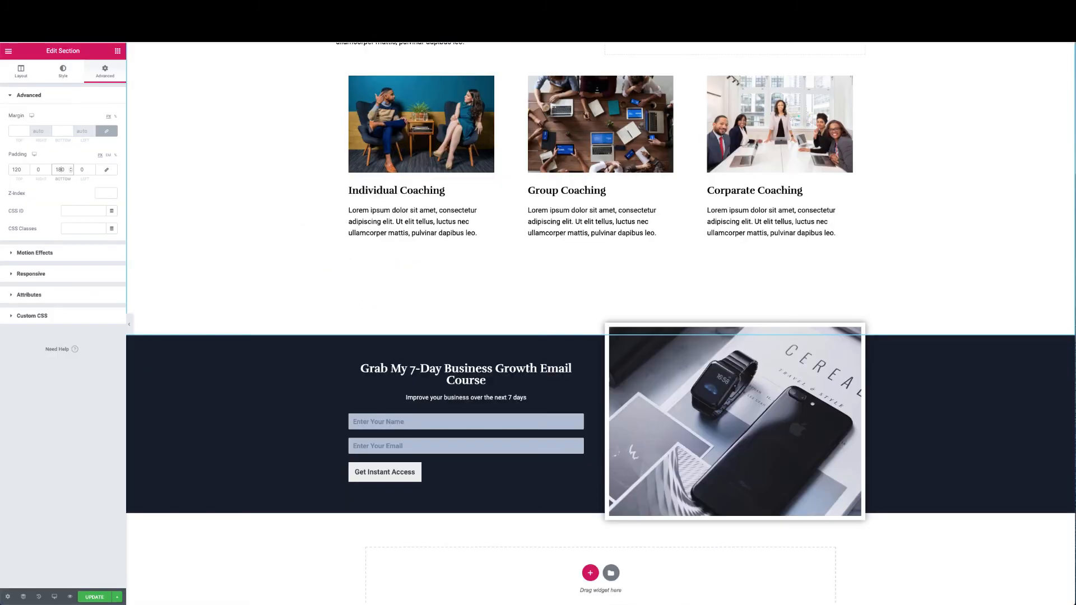
Paste the copied Coaching Services section into the page from a section's right-click menu
scroll(362, 216, "up", 3)
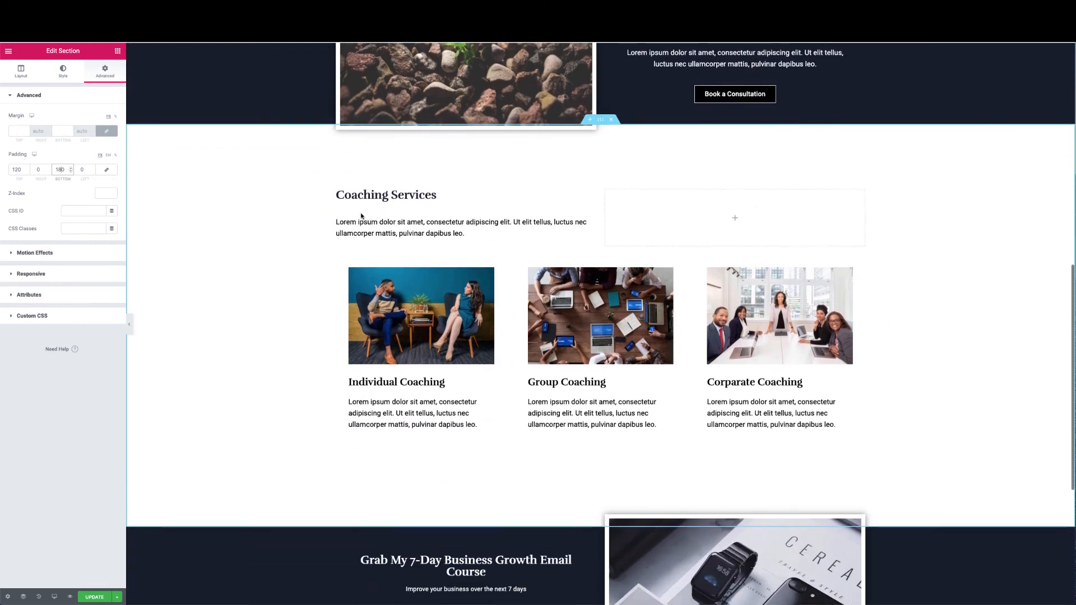
scroll(361, 216, "down", 3)
scroll(361, 216, "up", 4)
scroll(361, 216, "down", 3)
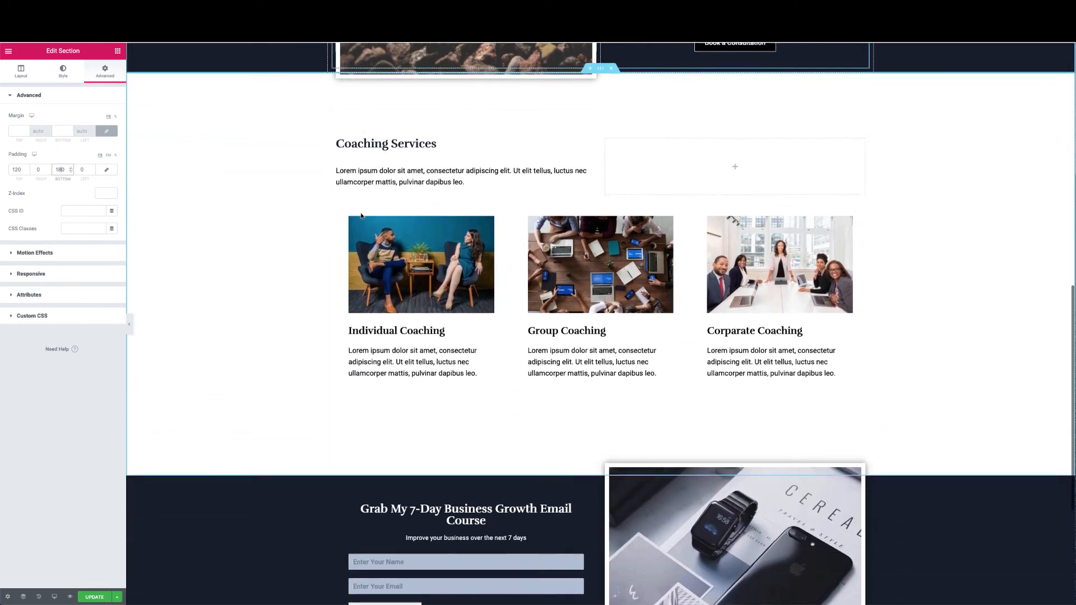
scroll(360, 215, "down", 3)
scroll(361, 216, "up", 4)
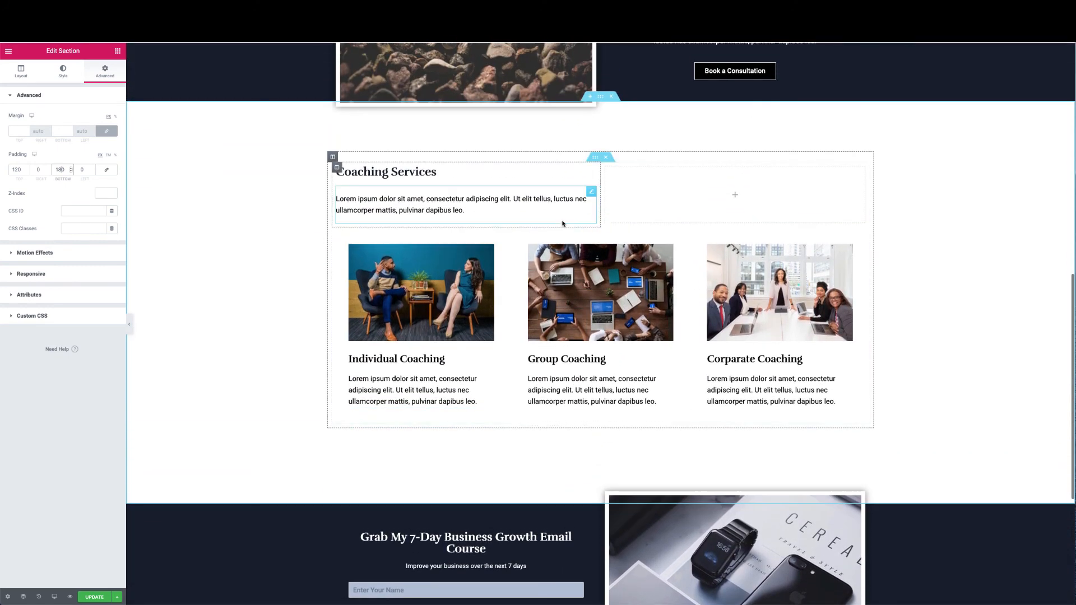
right_click(601, 100)
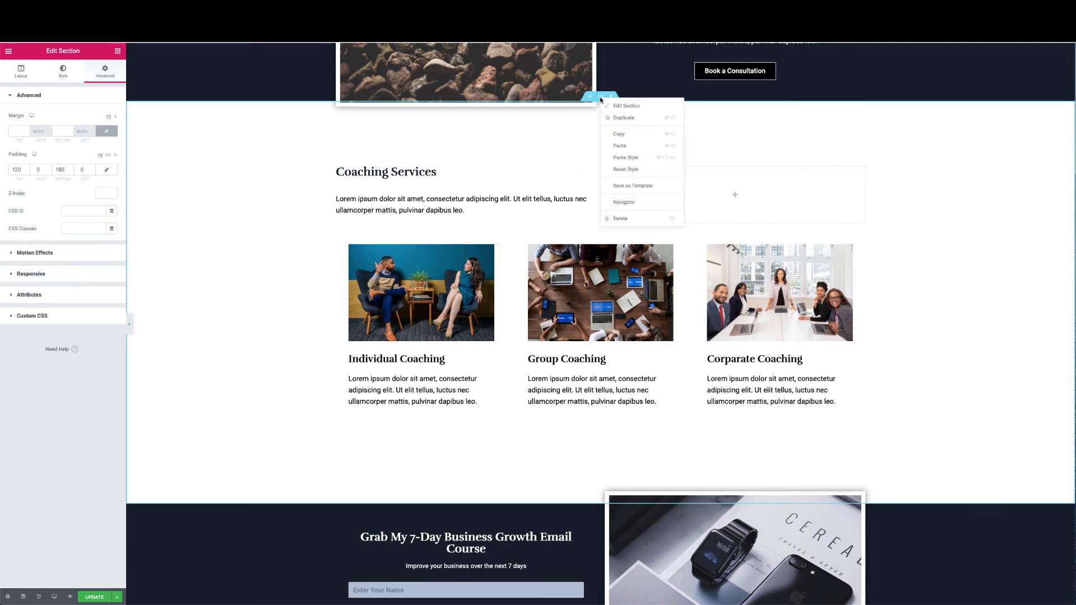
left_click(615, 147)
scroll(554, 267, "down", 5)
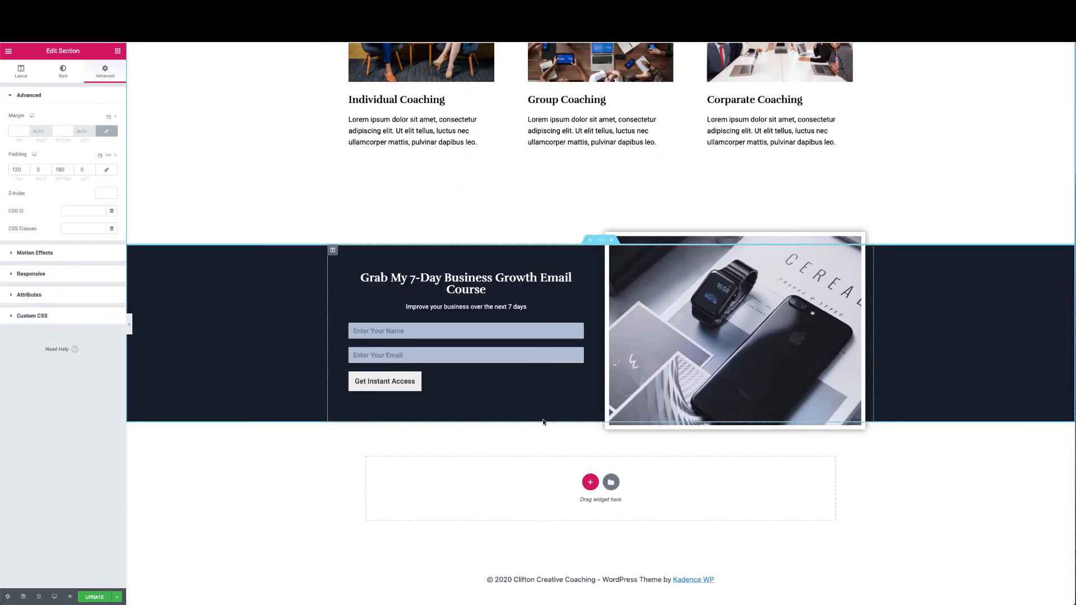
right_click(542, 421)
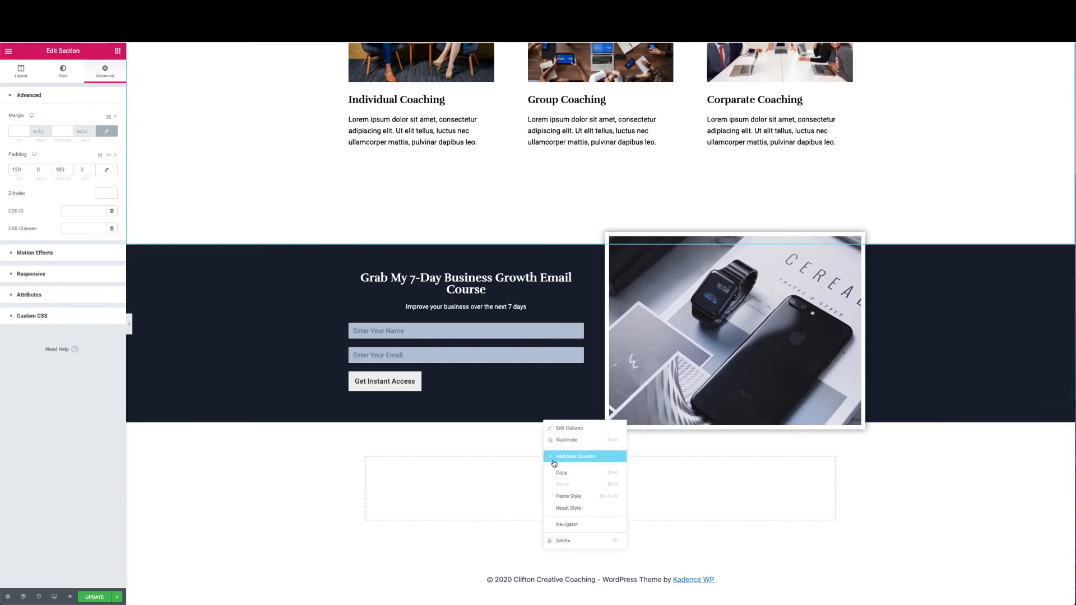
right_click(519, 424)
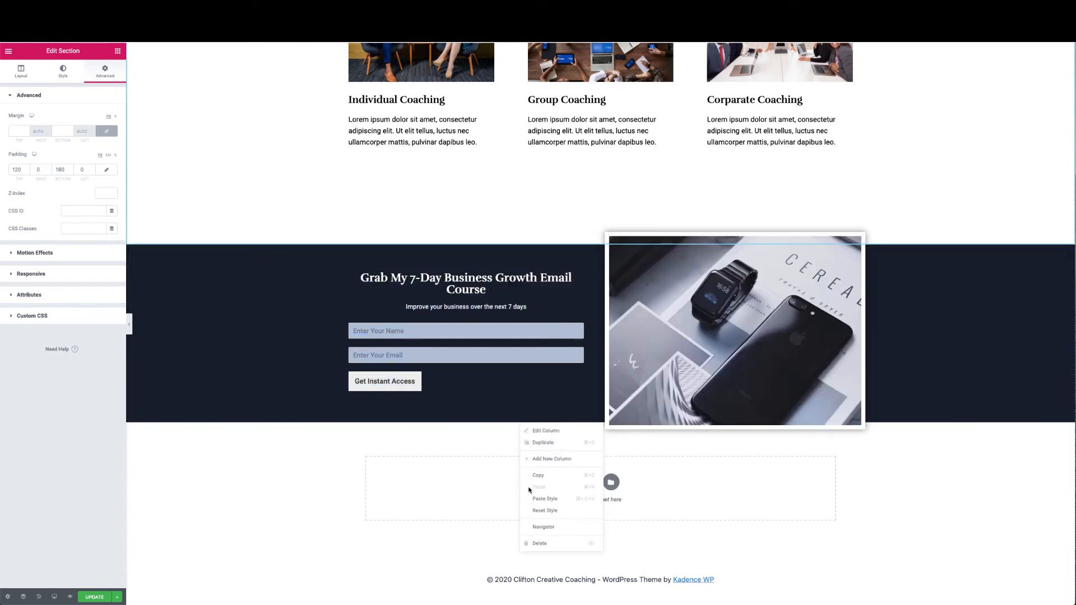
left_click(505, 461)
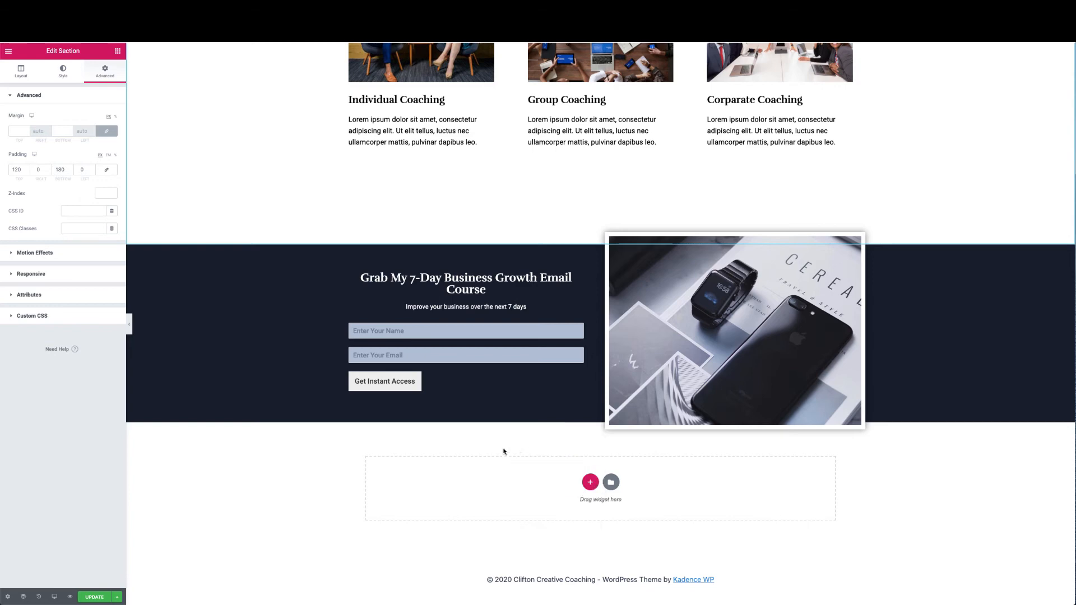
right_click(535, 226)
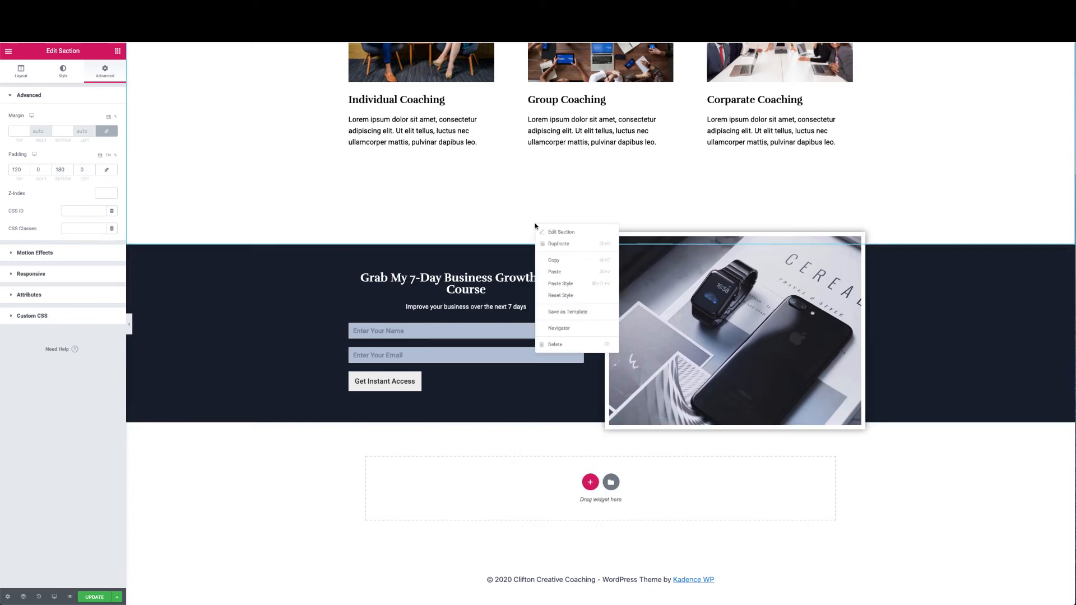
left_click(552, 272)
Drag the email-course section above the Coaching Services copy
scroll(545, 331, "down", 7)
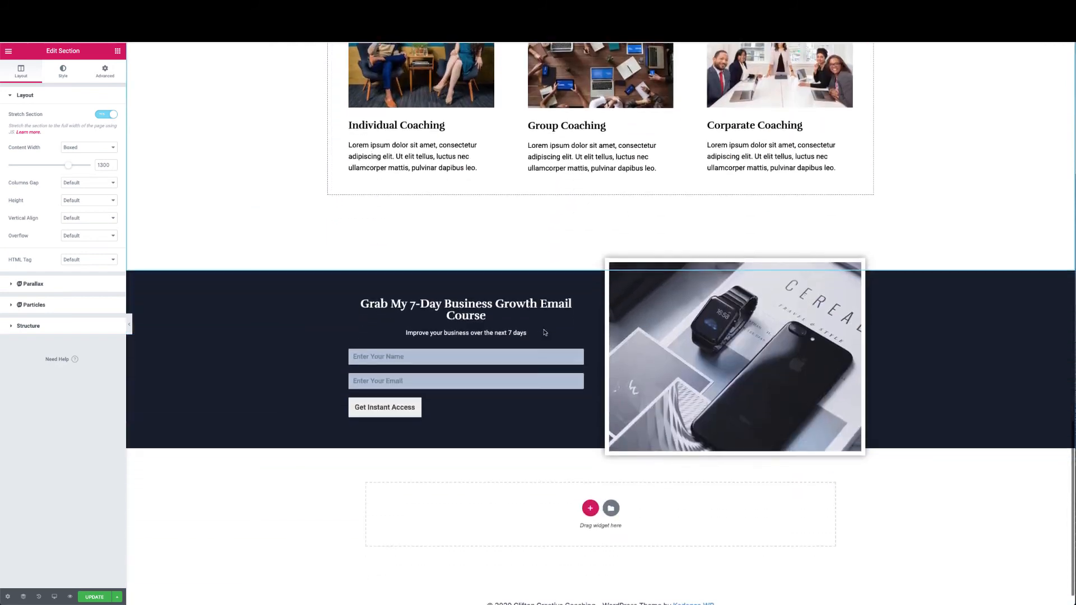
left_click_drag(598, 260, 597, 233)
scroll(594, 294, "up", 1)
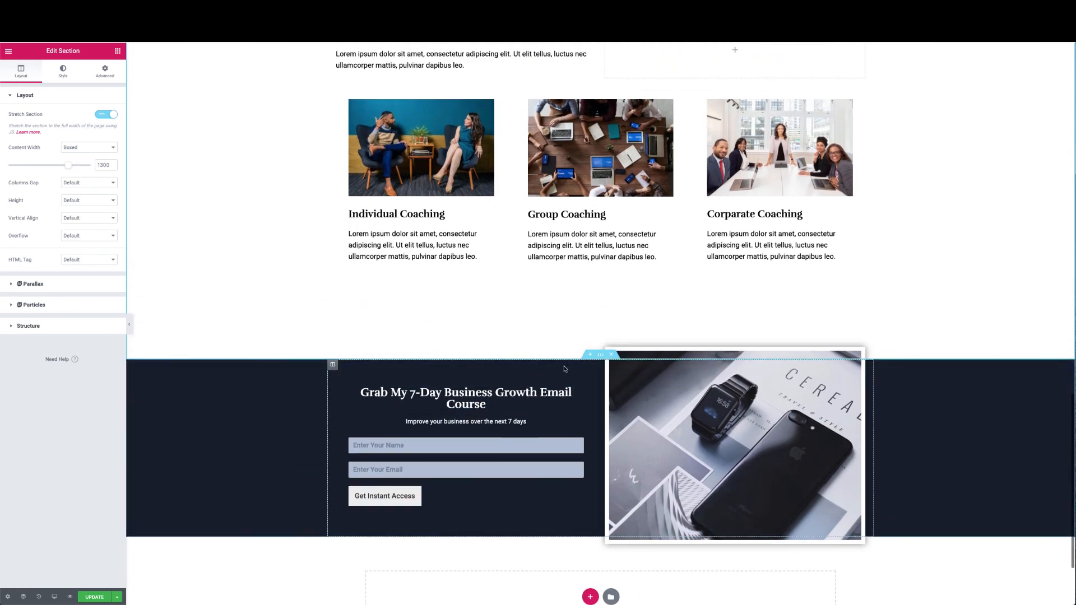
left_click_drag(599, 352, 516, 189)
scroll(516, 189, "down", 4)
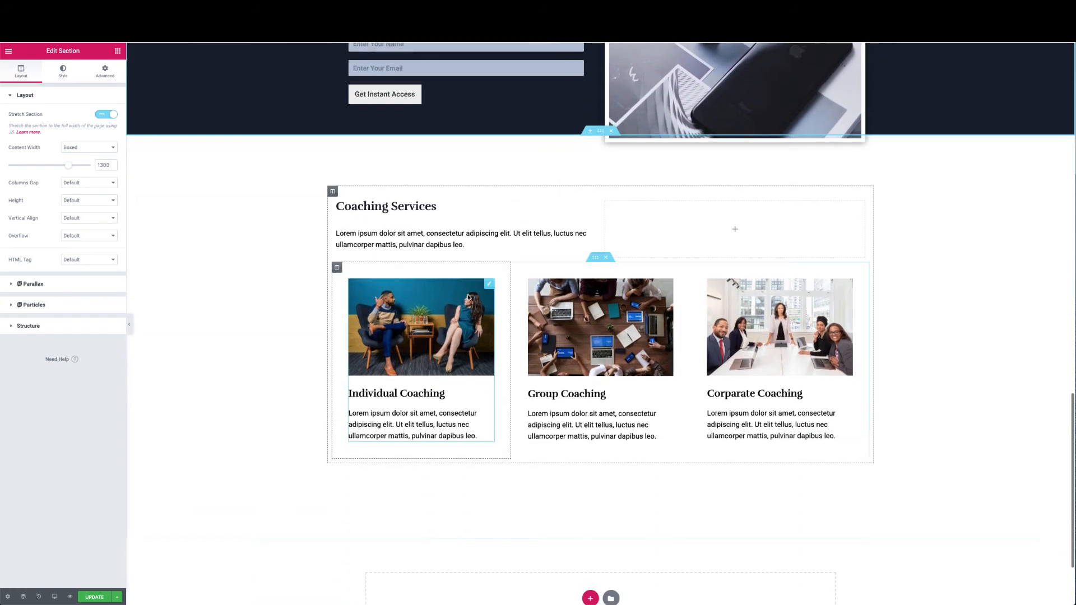
scroll(468, 295, "up", 5)
scroll(468, 295, "up", 3)
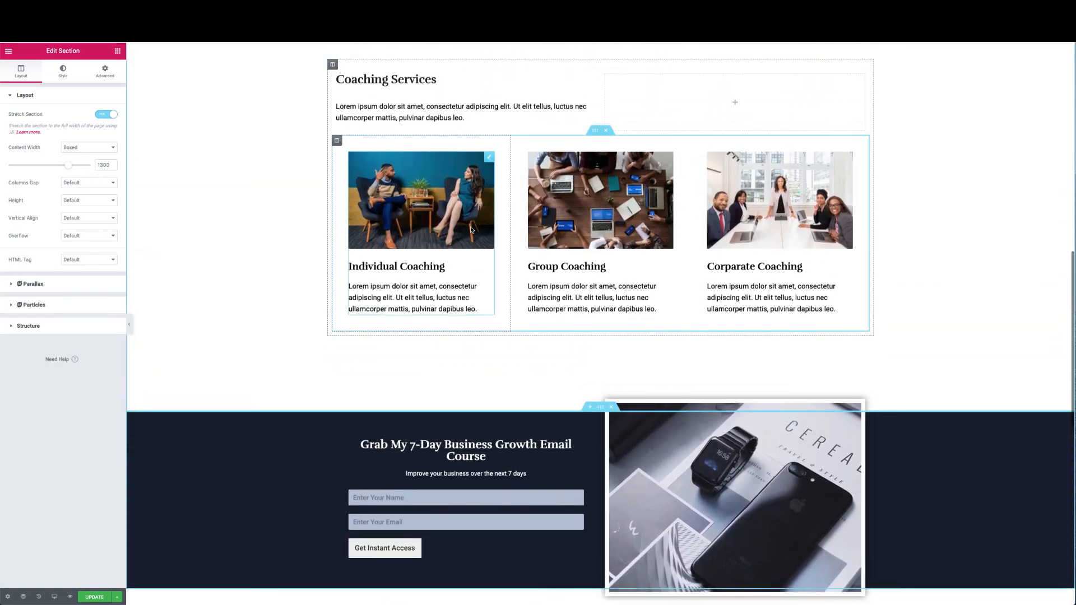
scroll(470, 233, "down", 9)
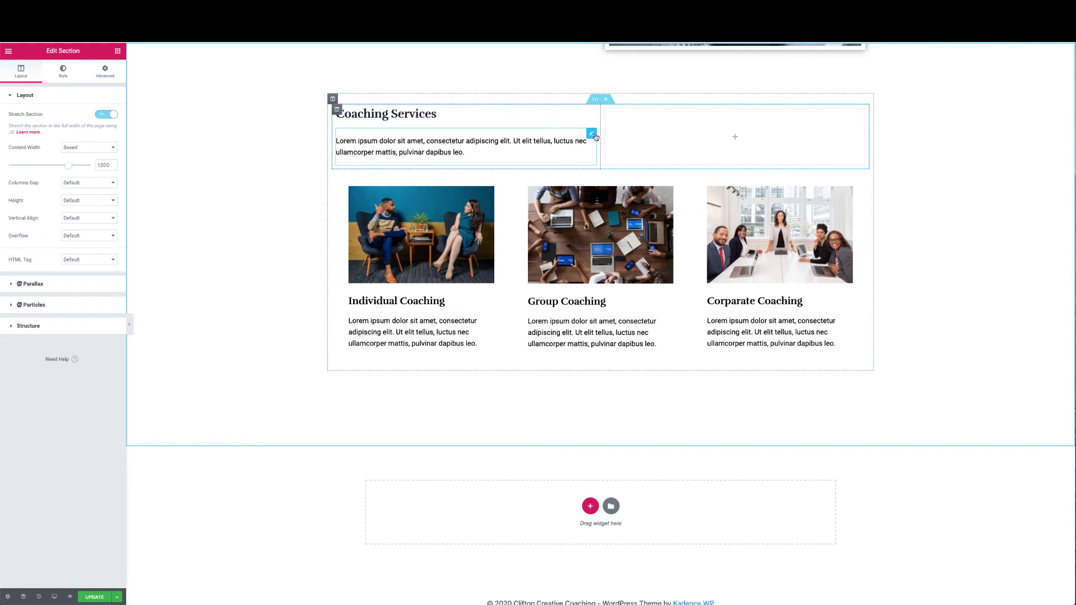
right_click(594, 136)
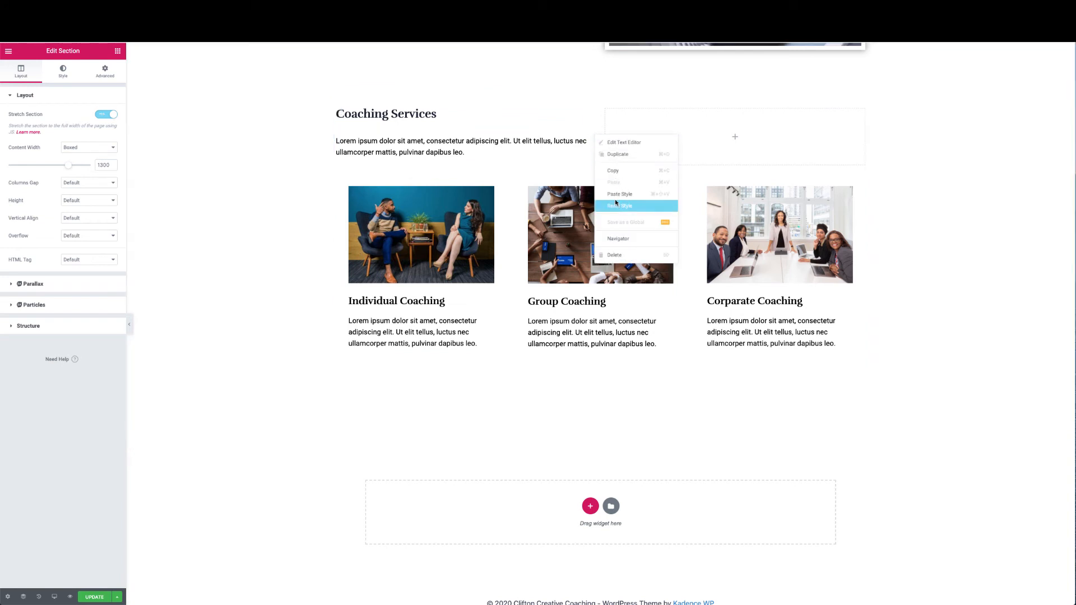
Delete the copy's intro paragraph and rename its heading to 'Testimonials'
left_click(614, 255)
left_click(464, 131)
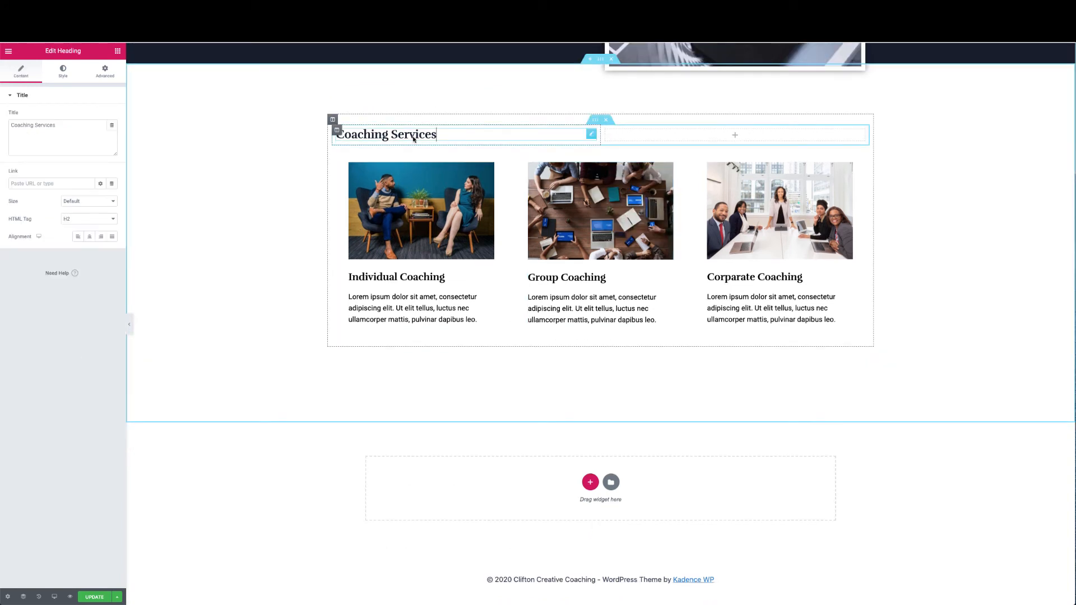
left_click_drag(449, 137, 417, 92)
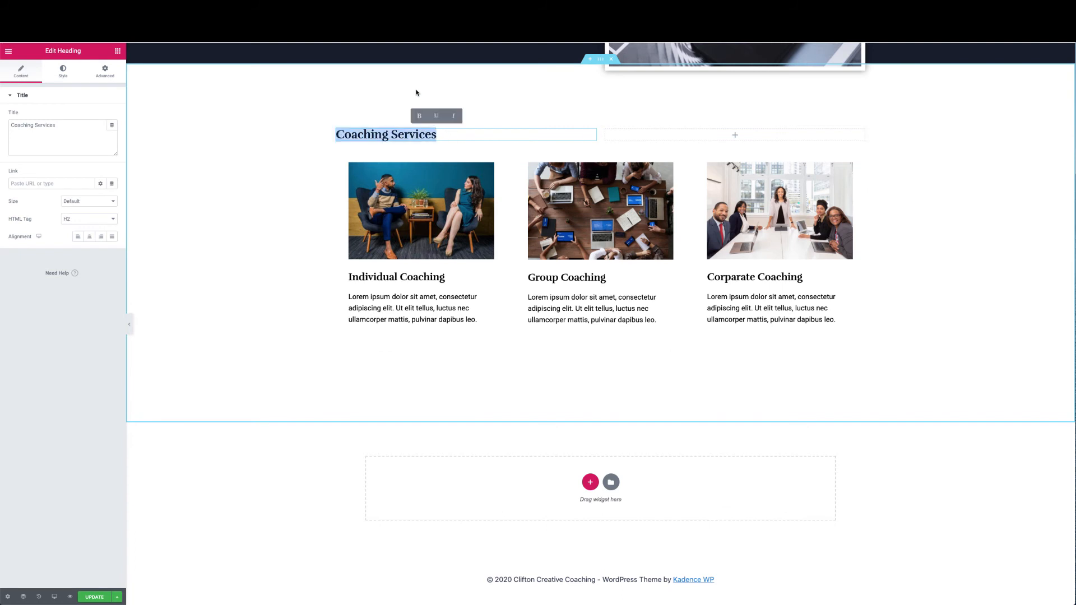
type("Testim")
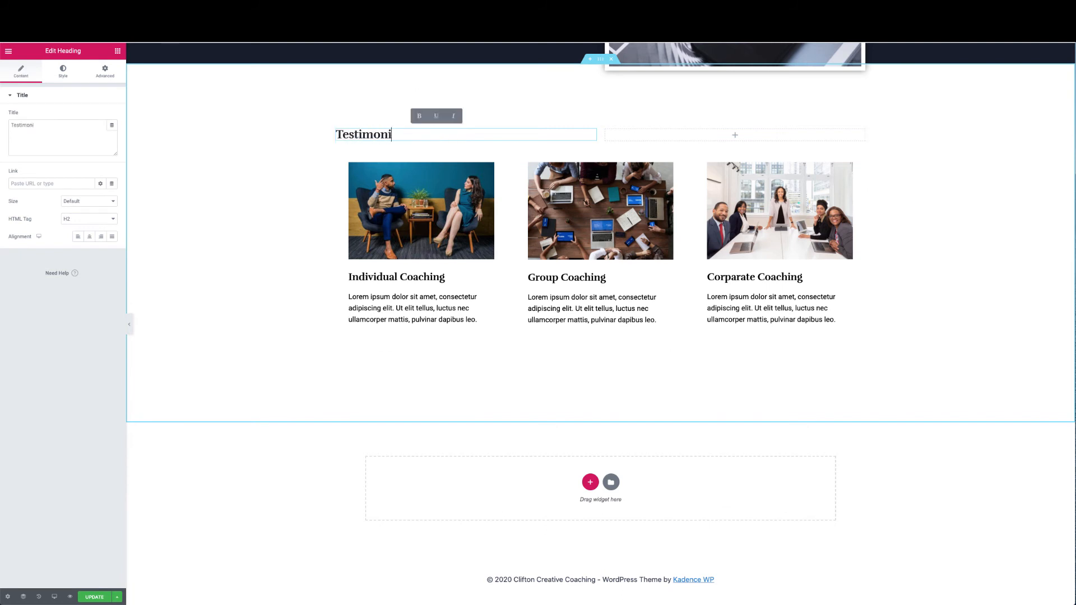
key("BackSpace")
key("BackSpace")
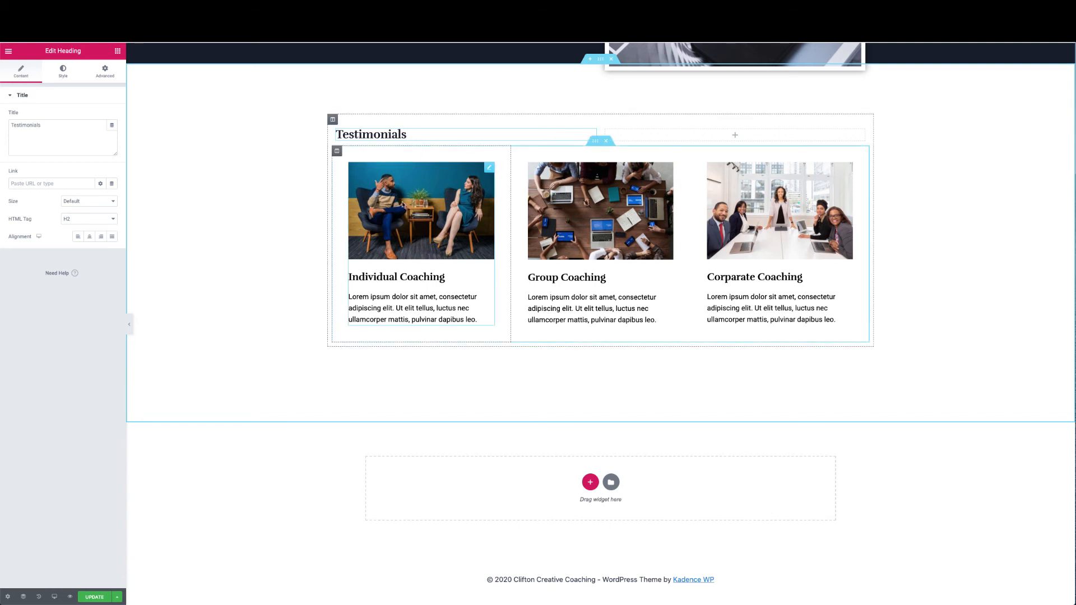
Delete the Individual, Group and Corparate Coaching image boxes
right_click(487, 171)
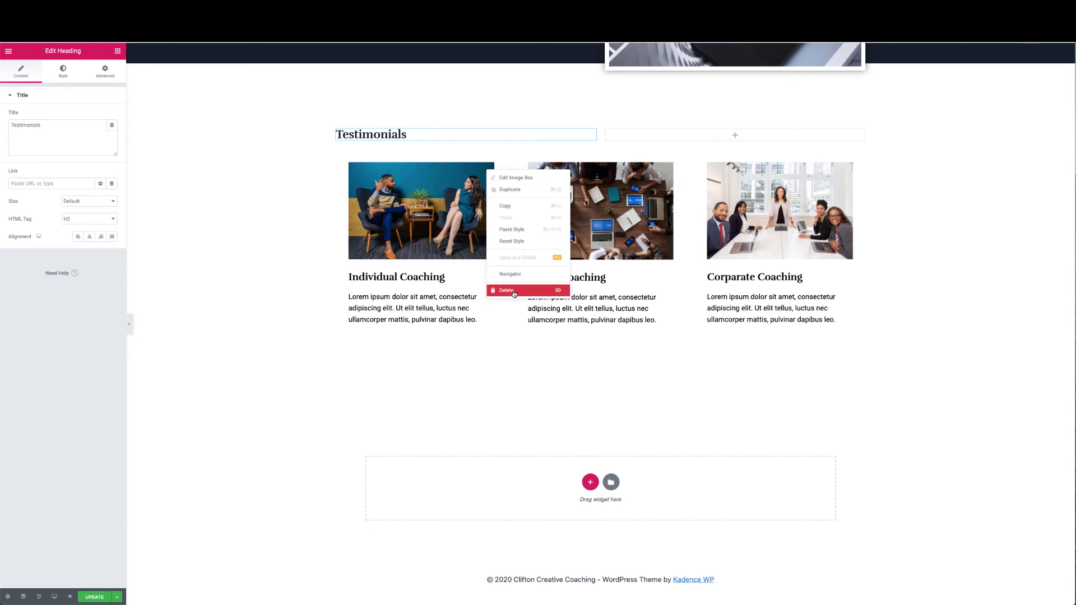
left_click(513, 292)
right_click(671, 174)
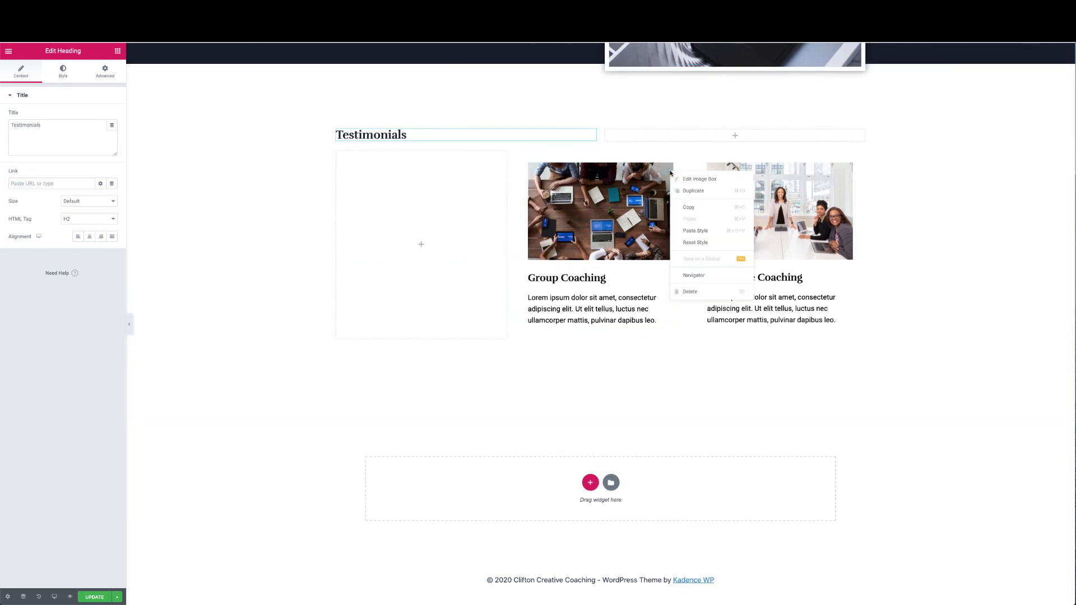
left_click(681, 293)
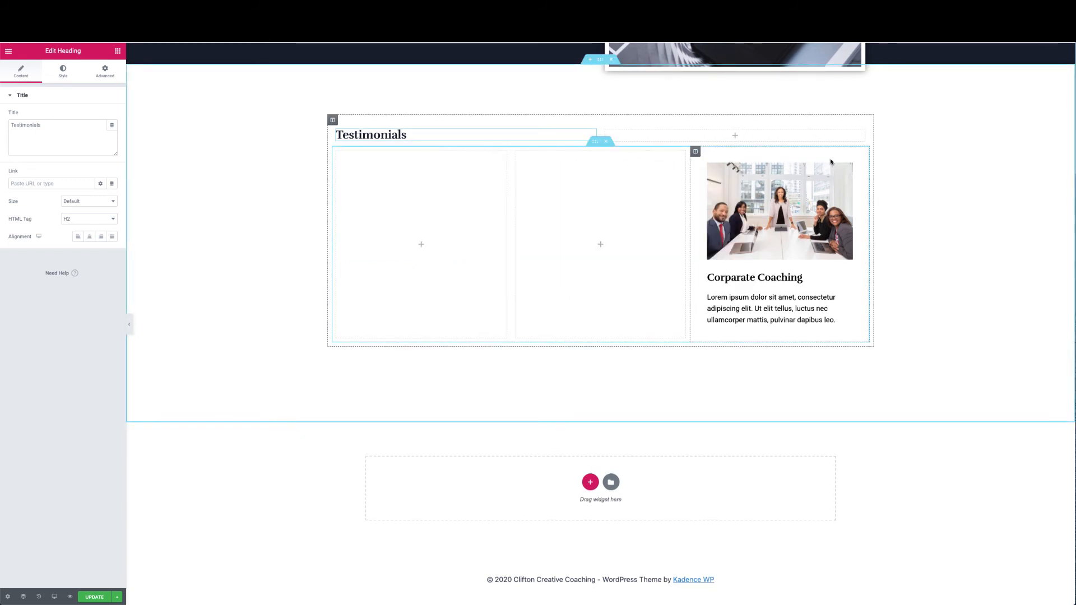
right_click(847, 168)
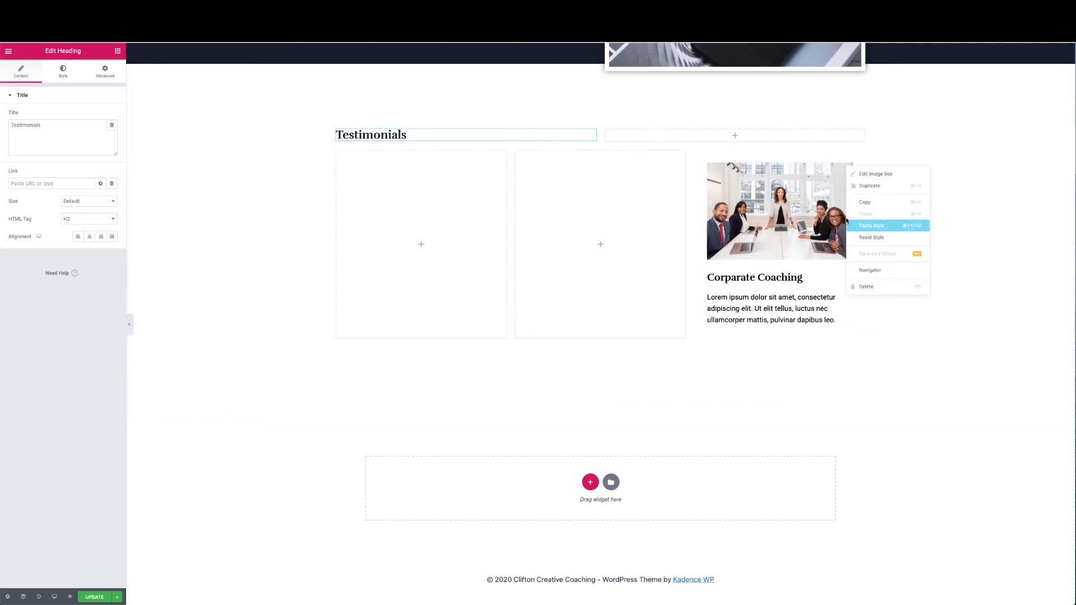
left_click(863, 286)
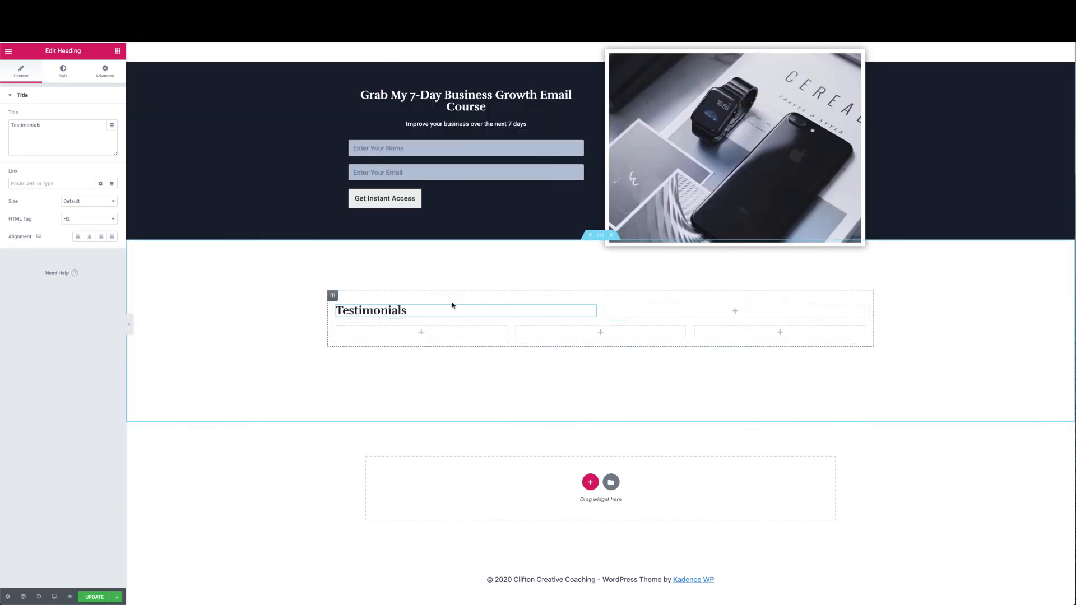
Search the widgets for 'testim' and drop the Testimonial widget into the first Testimonials column
left_click(116, 52)
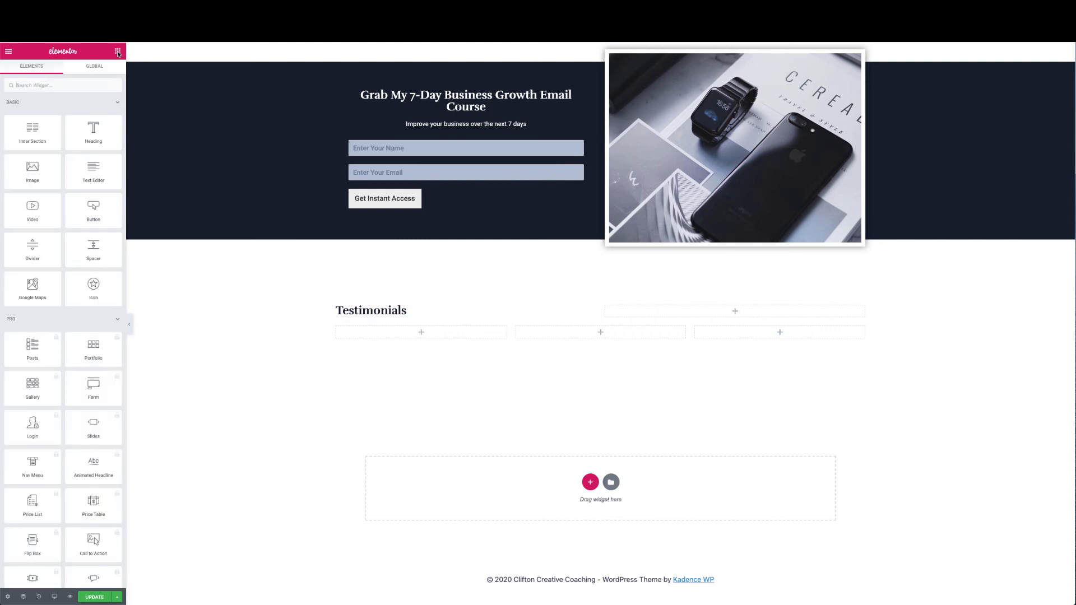
left_click(87, 83)
type("testi")
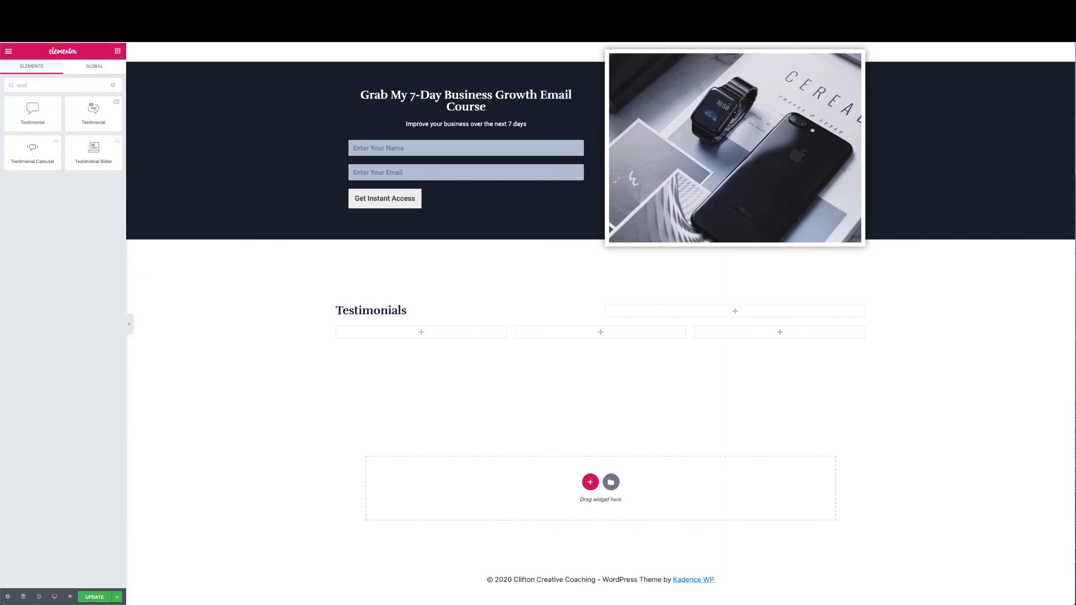
type("monials")
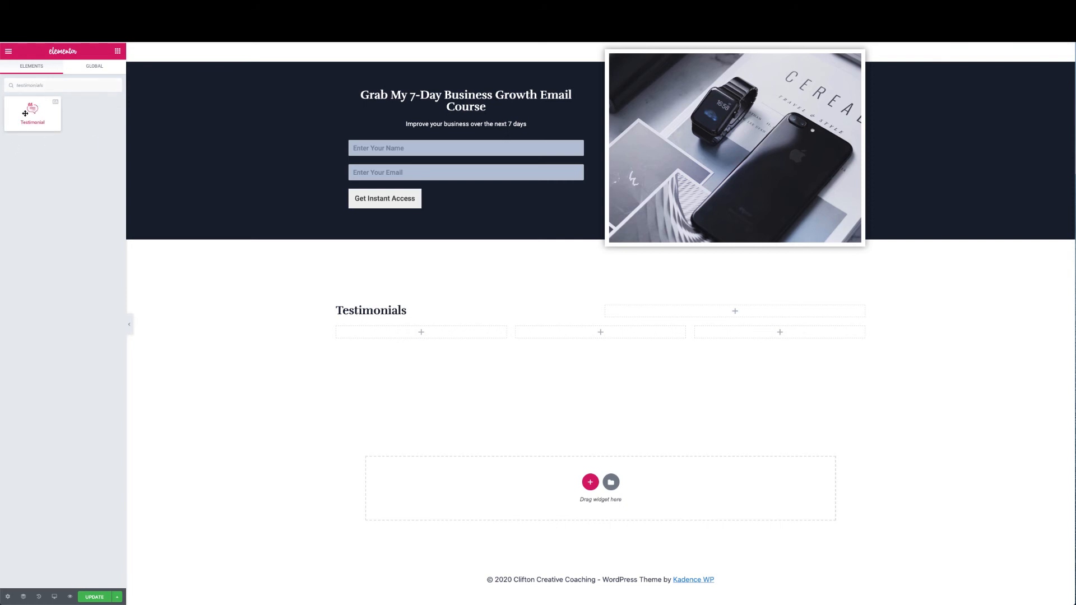
double_click(58, 83)
key("BackSpace")
type("tes")
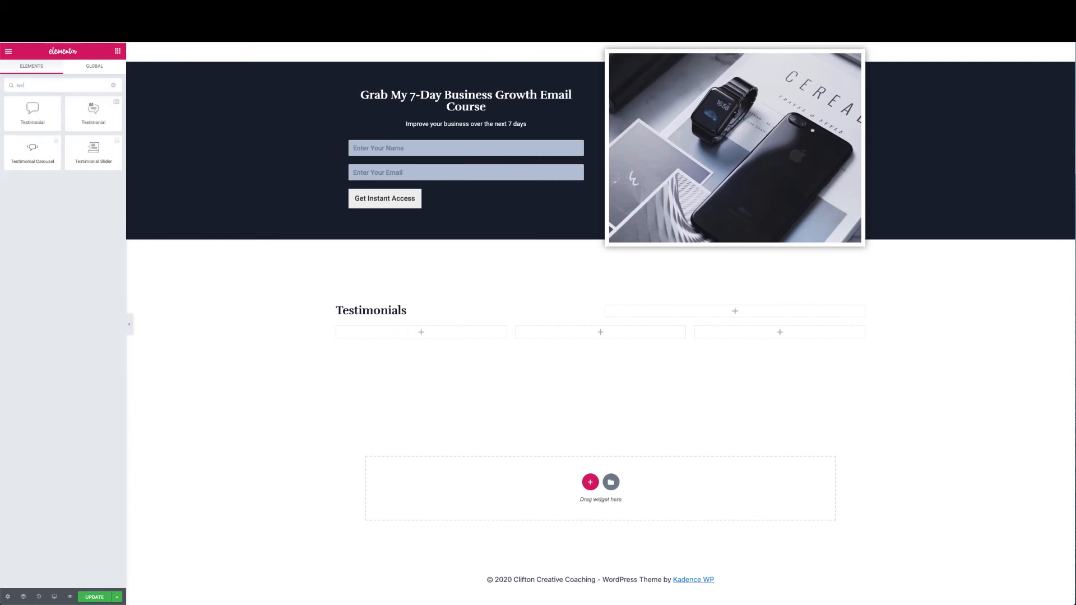
type("tion")
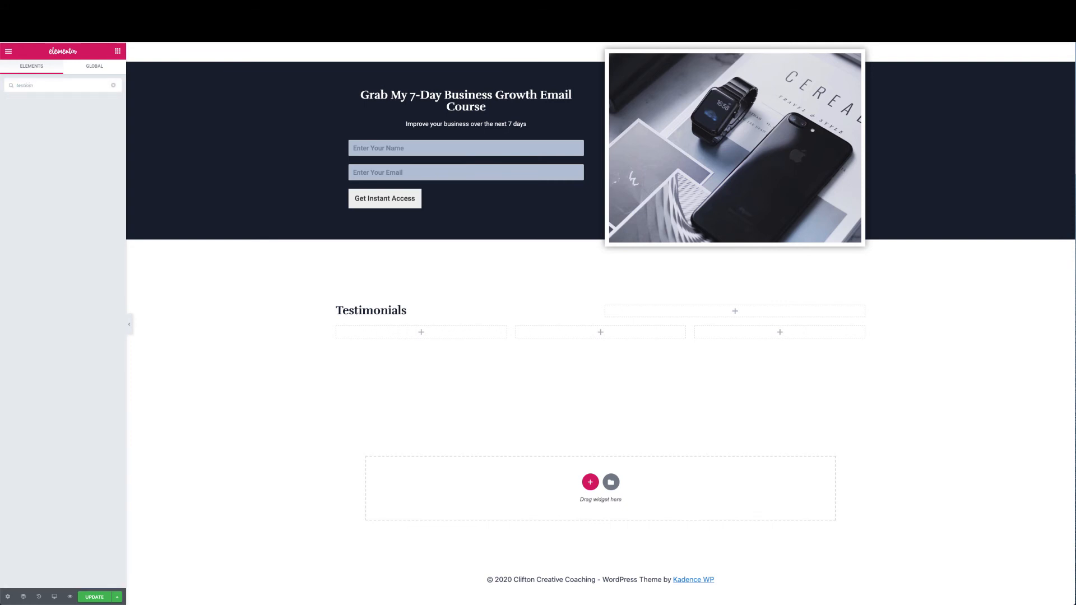
type("i")
key("BackSpace")
key("BackSpace")
key("BackSpace")
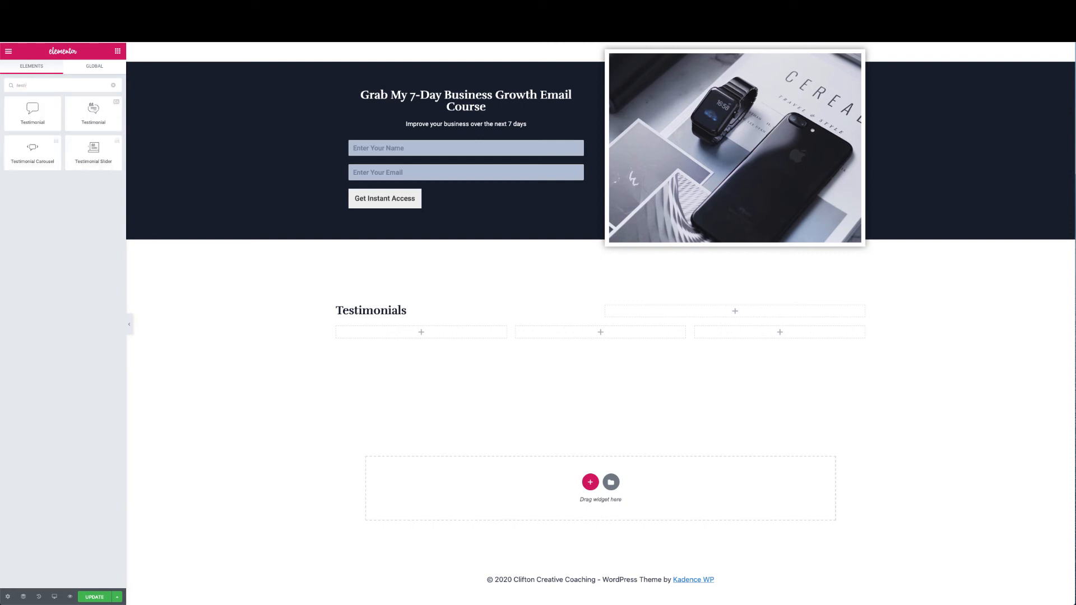
type("m")
left_click_drag(31, 113, 409, 335)
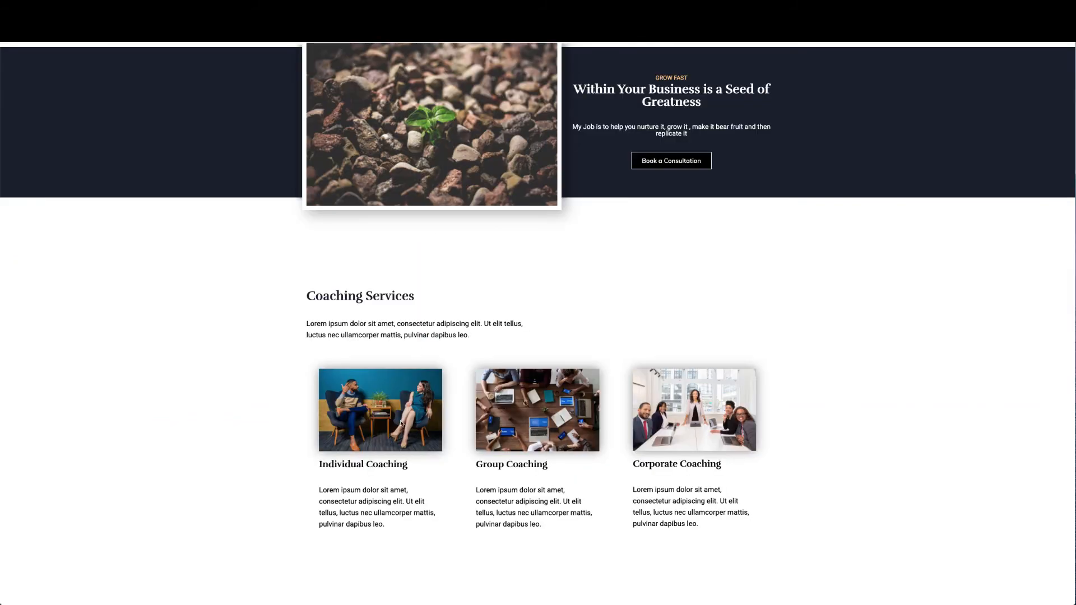
scroll(401, 424, "down", 10)
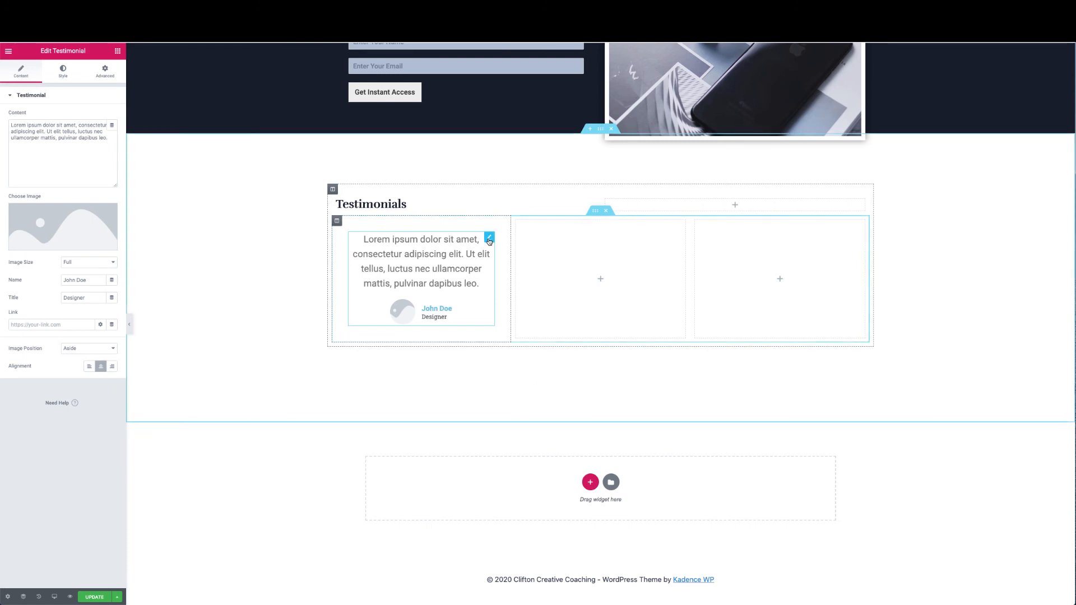
Set the testimonial image to the smiling-woman photo from the Media Library
left_click(50, 230)
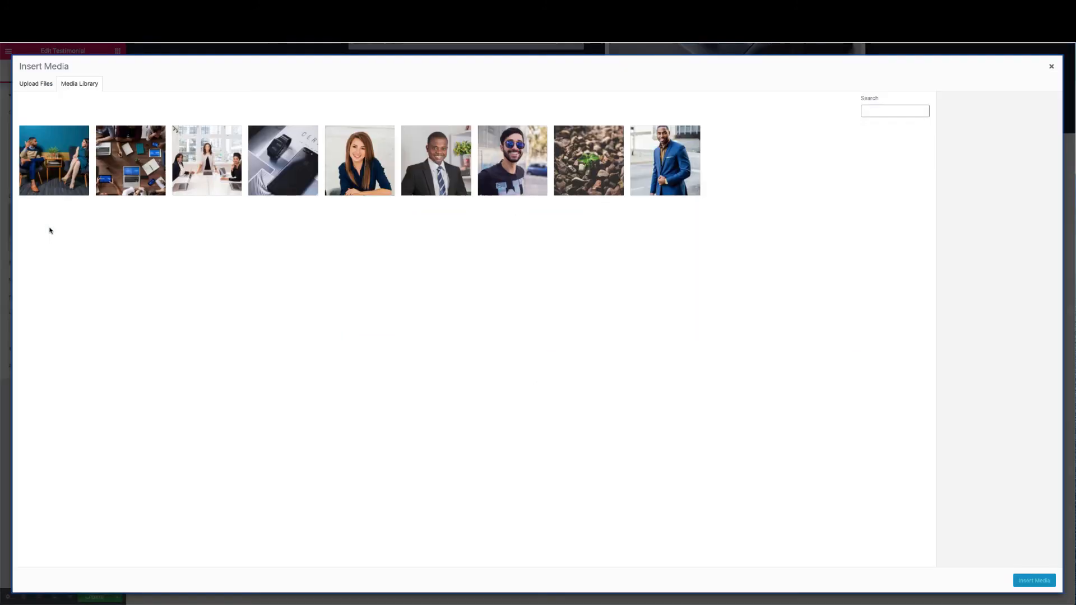
left_click(375, 183)
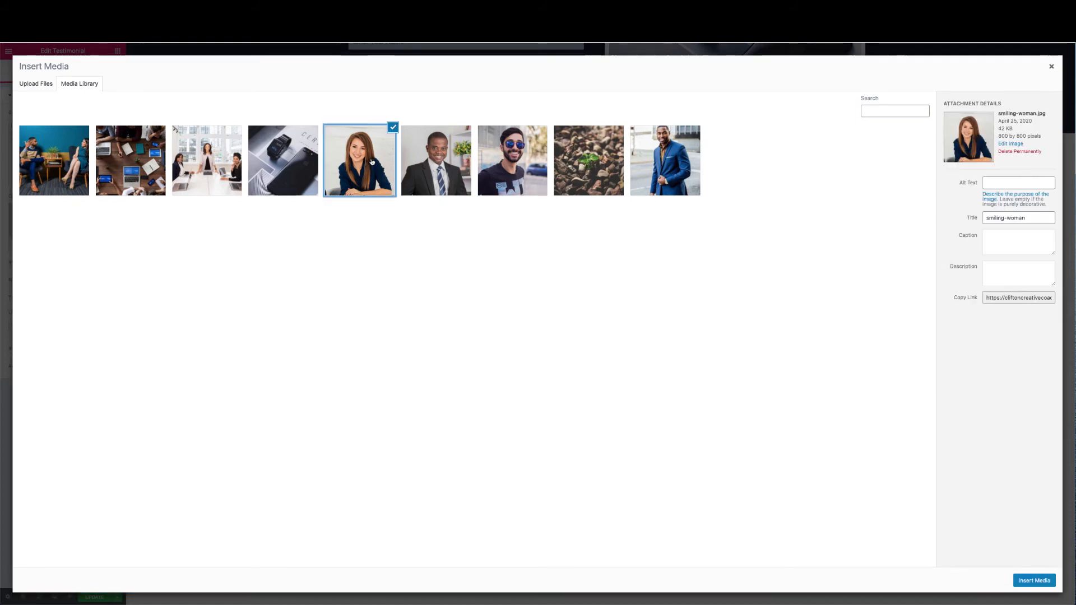
left_click(1033, 581)
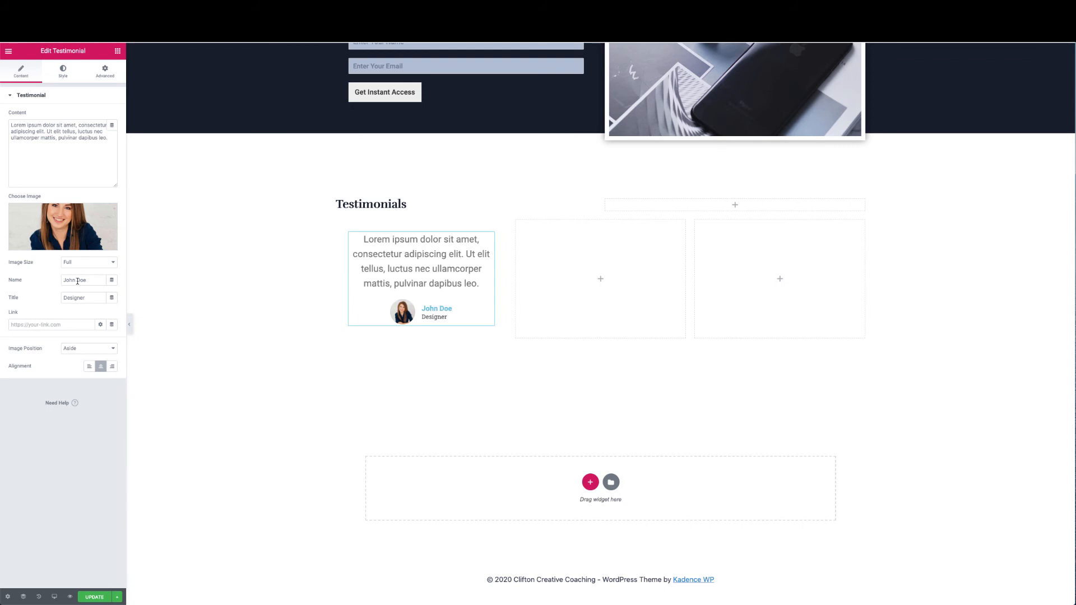
Replace the reviewer name and wrap the testimonial text in quotation marks
left_click_drag(88, 280, 40, 280)
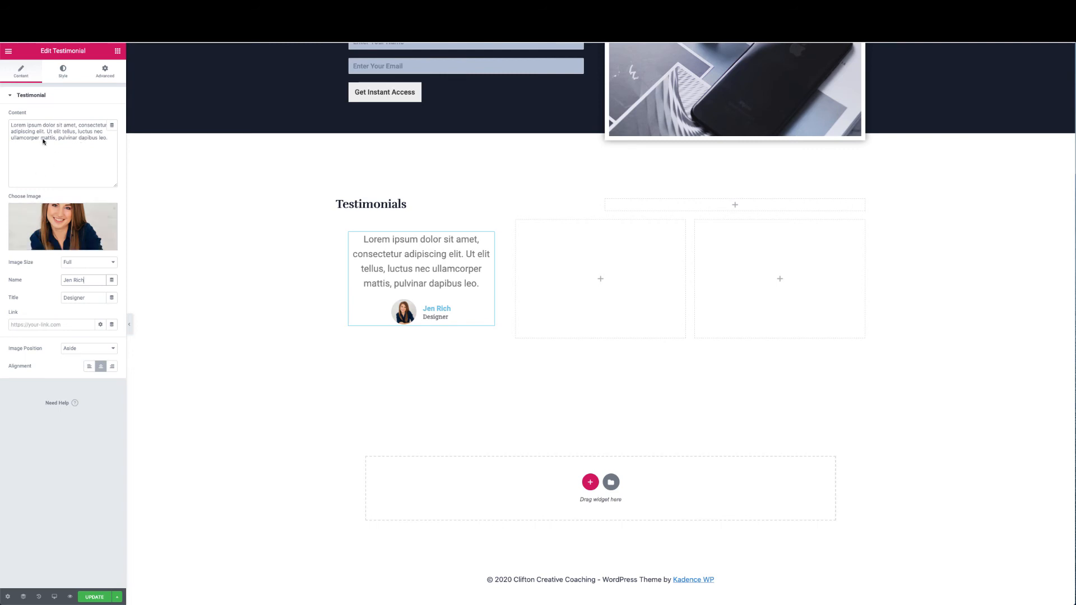
left_click(11, 127)
type("\"")
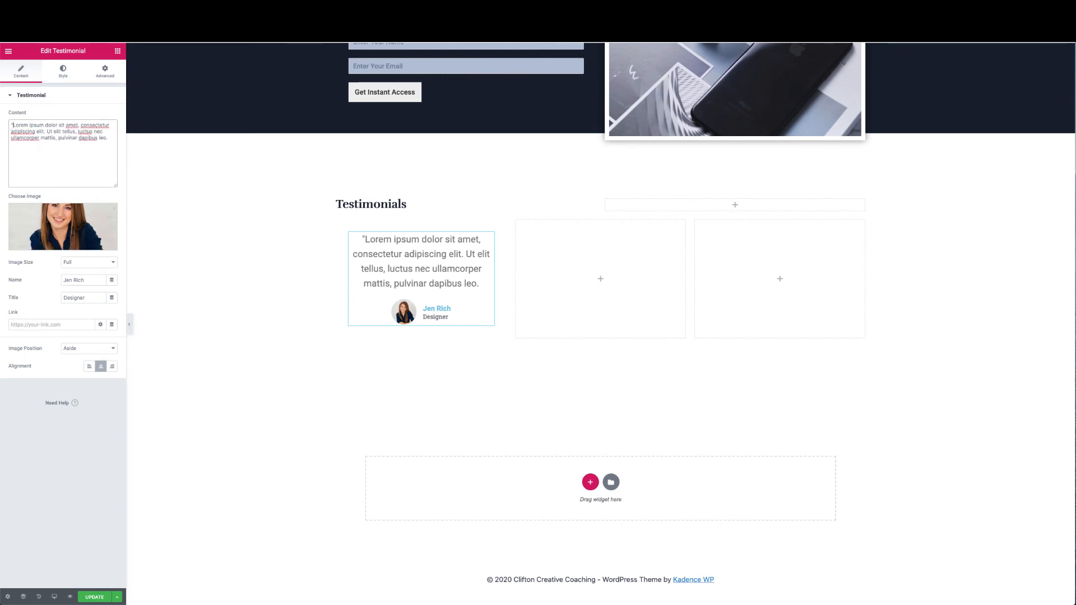
left_click(108, 138)
type("\"")
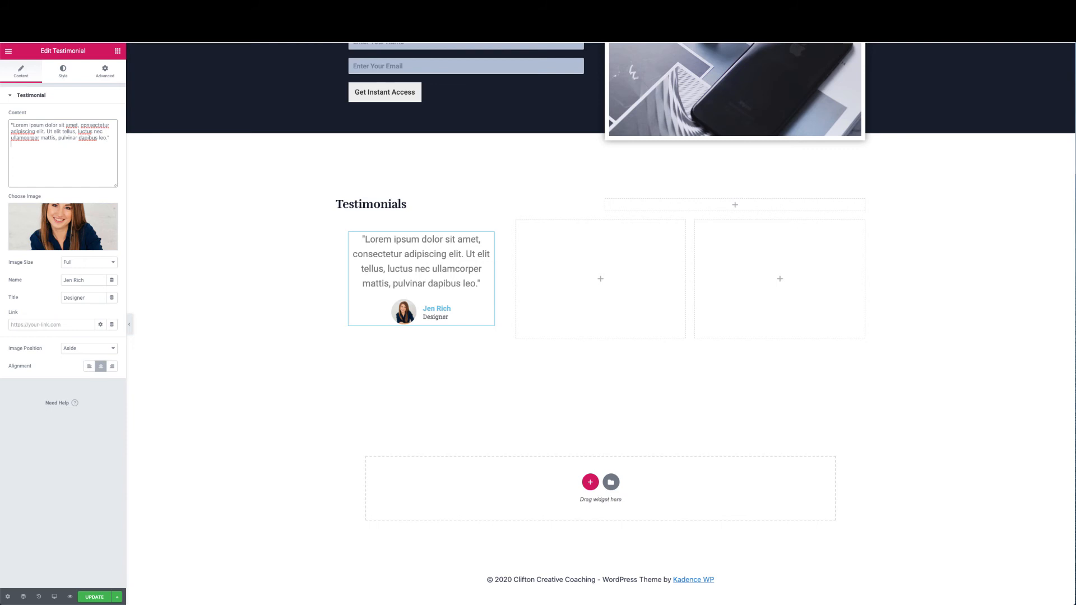
left_click(64, 72)
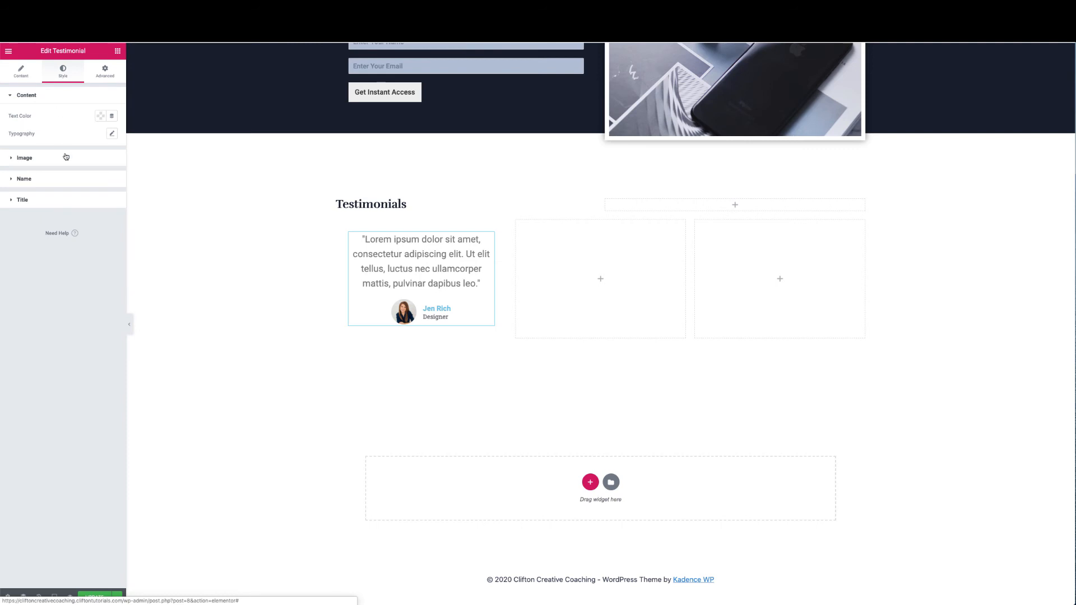
Make the testimonial quote text black with font size 16
left_click(99, 119)
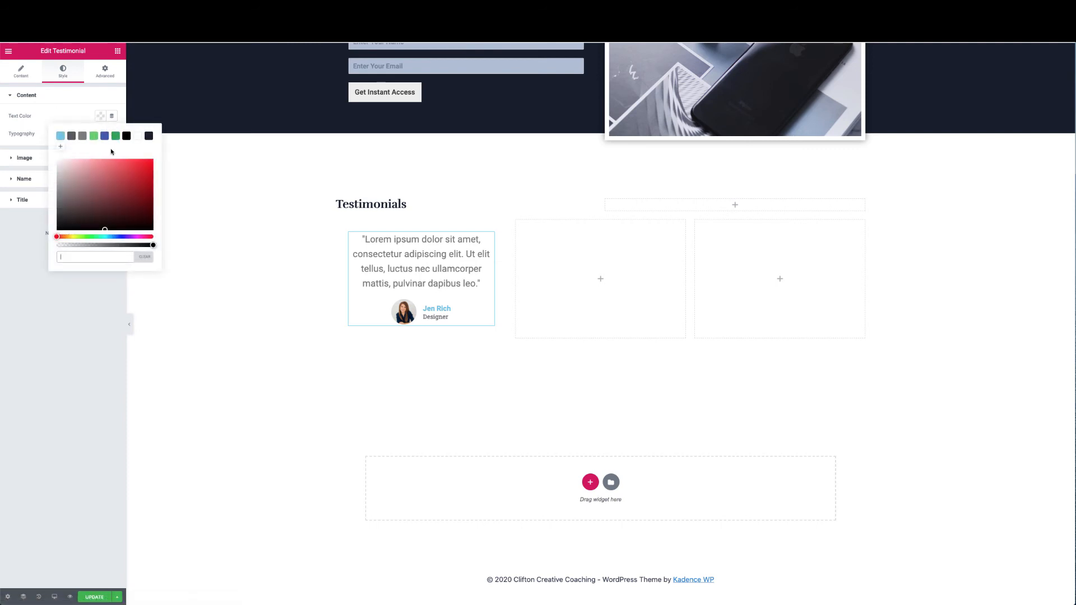
left_click(125, 136)
left_click(89, 99)
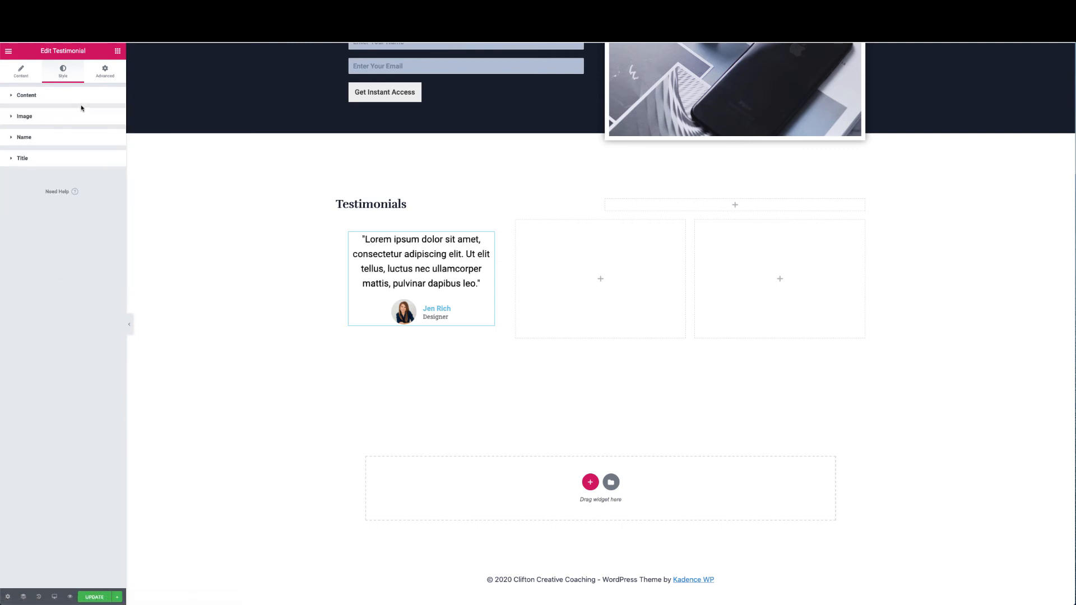
left_click(93, 100)
left_click(113, 133)
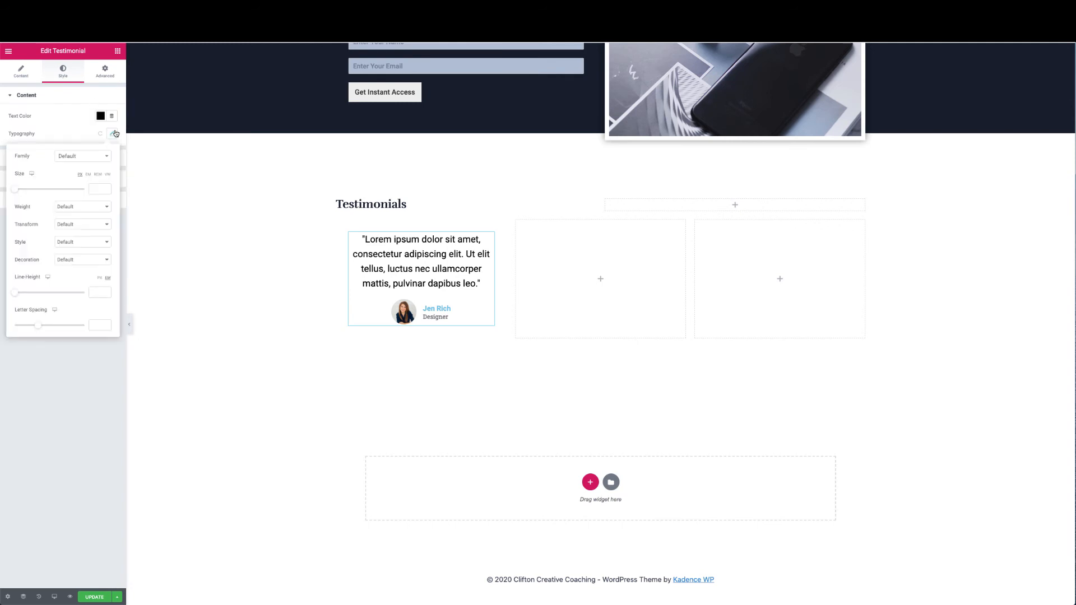
left_click_drag(16, 192, 21, 192)
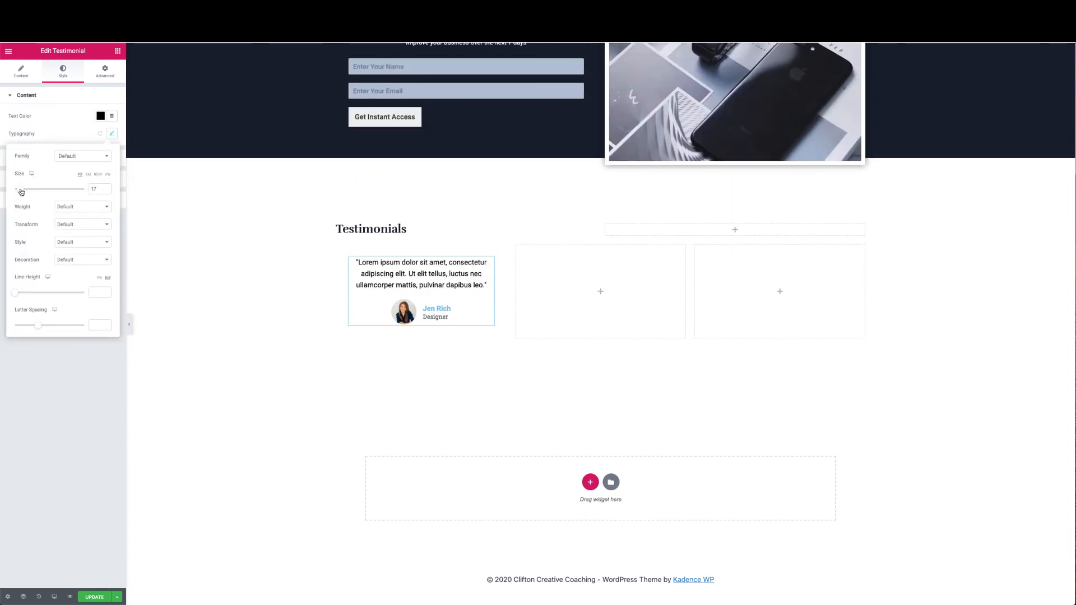
double_click(93, 189)
type("16")
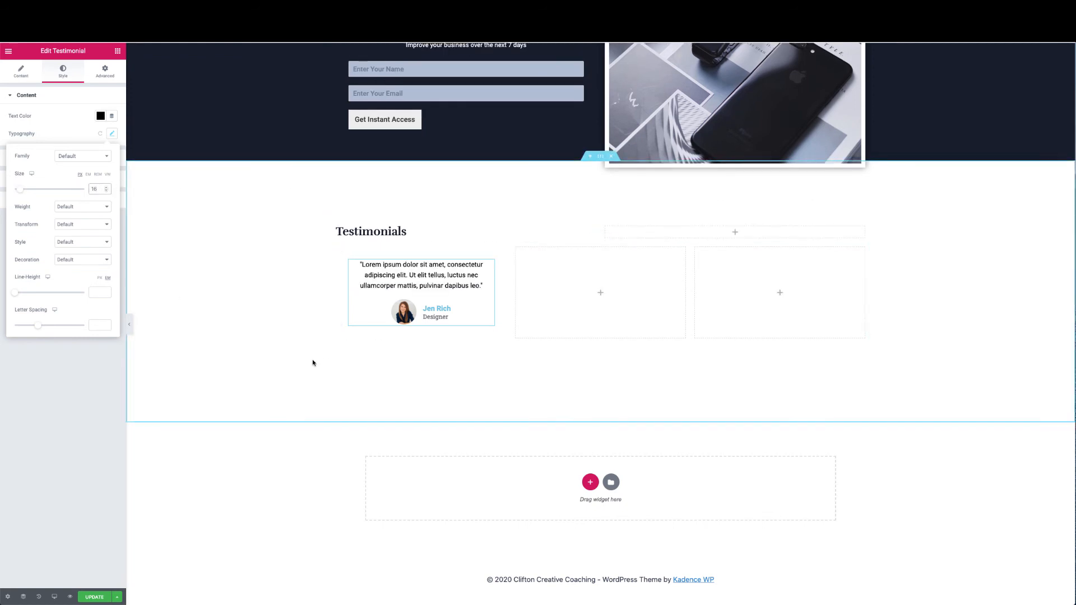
left_click(76, 116)
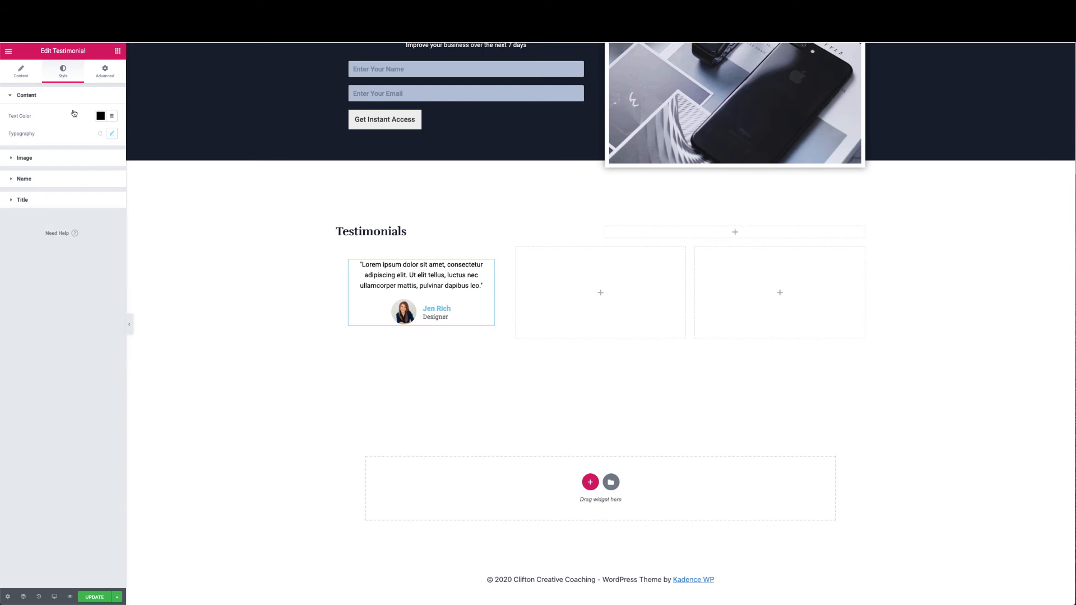
Colour the testimonial title and reviewer name dark #161E2B
left_click(55, 200)
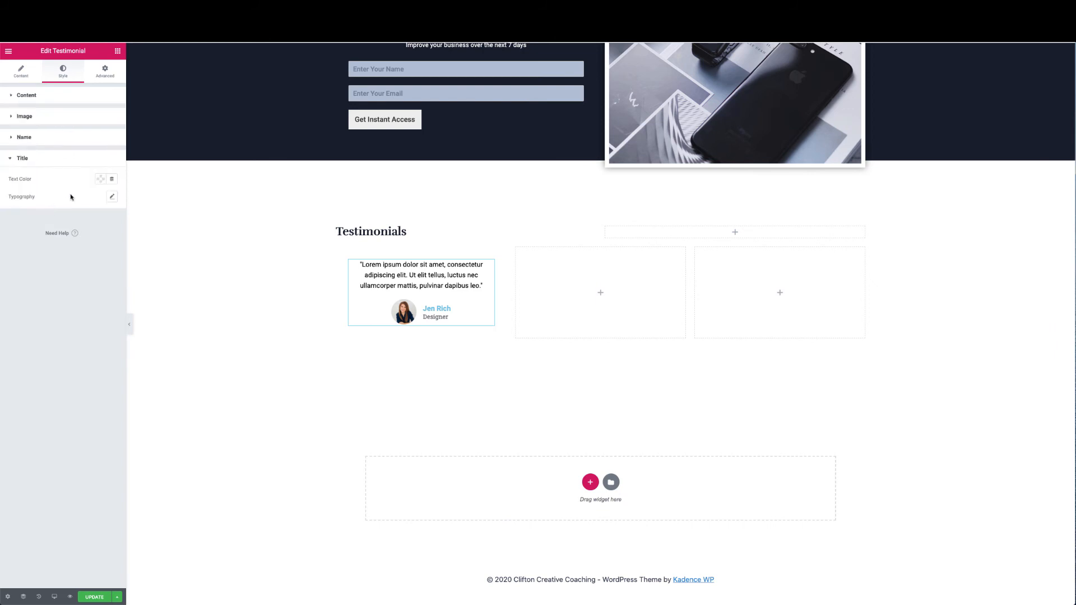
left_click(100, 180)
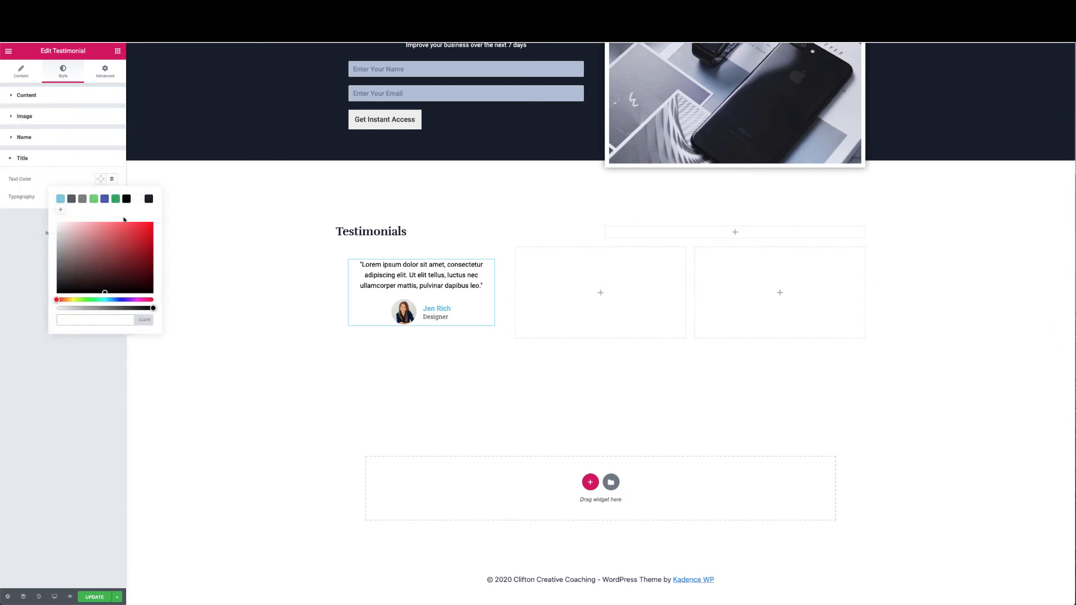
left_click(148, 200)
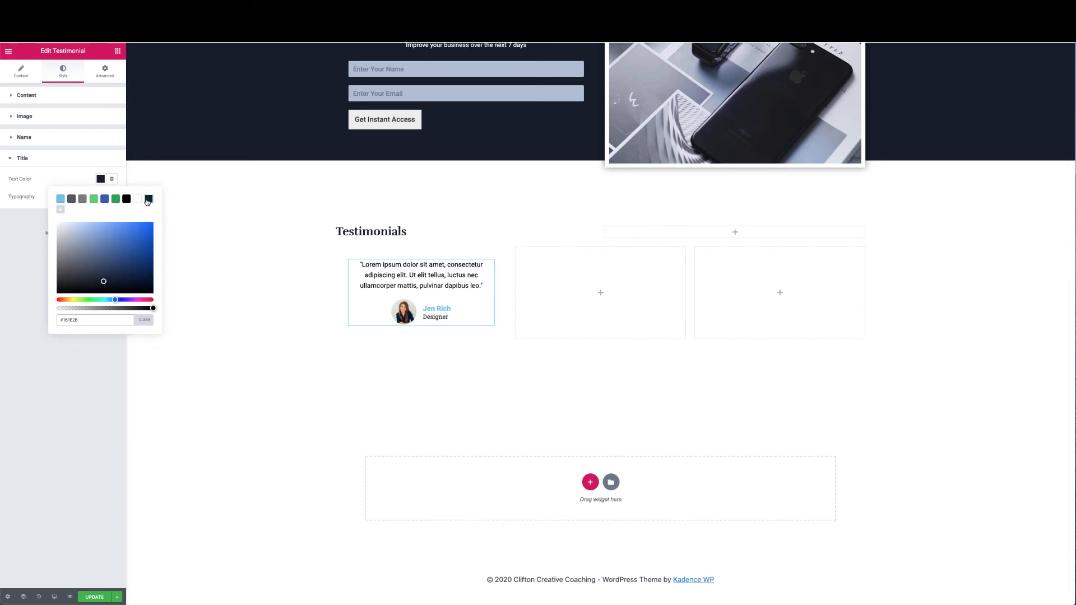
left_click(65, 179)
left_click(74, 163)
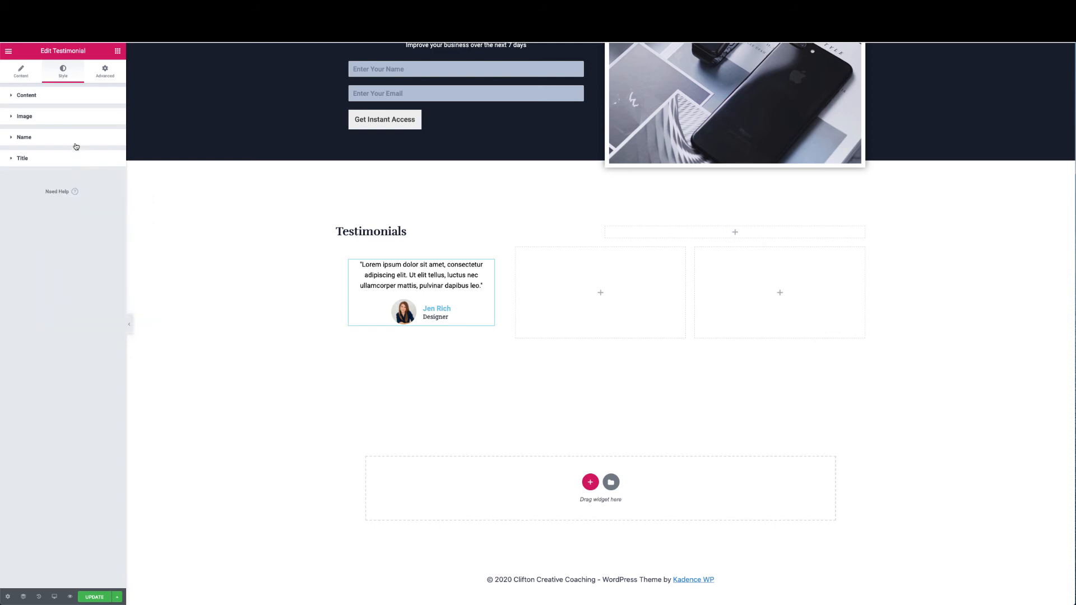
left_click(75, 143)
left_click(102, 158)
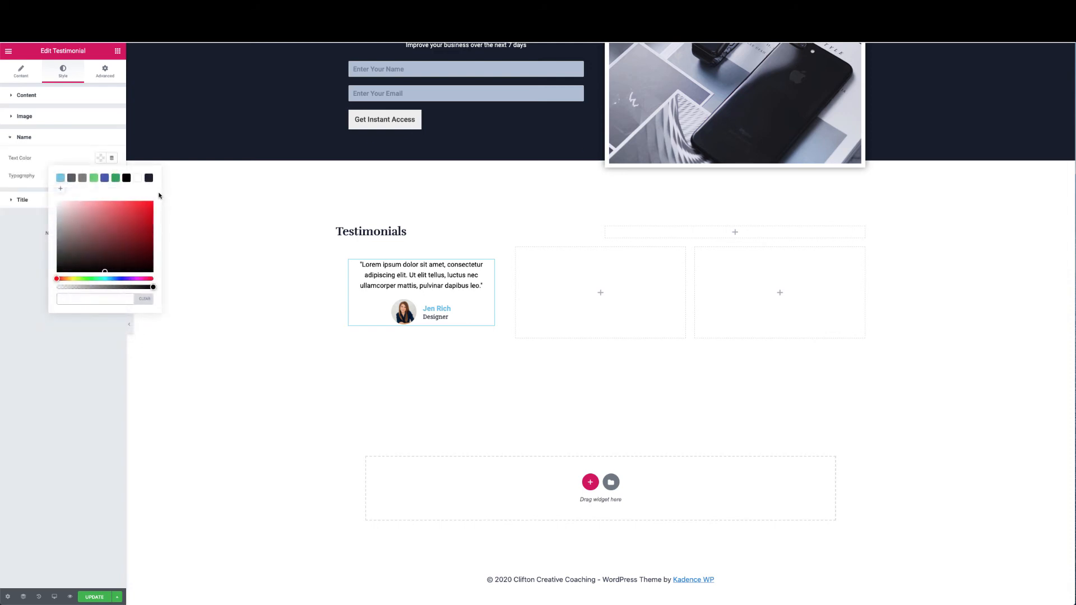
left_click(149, 178)
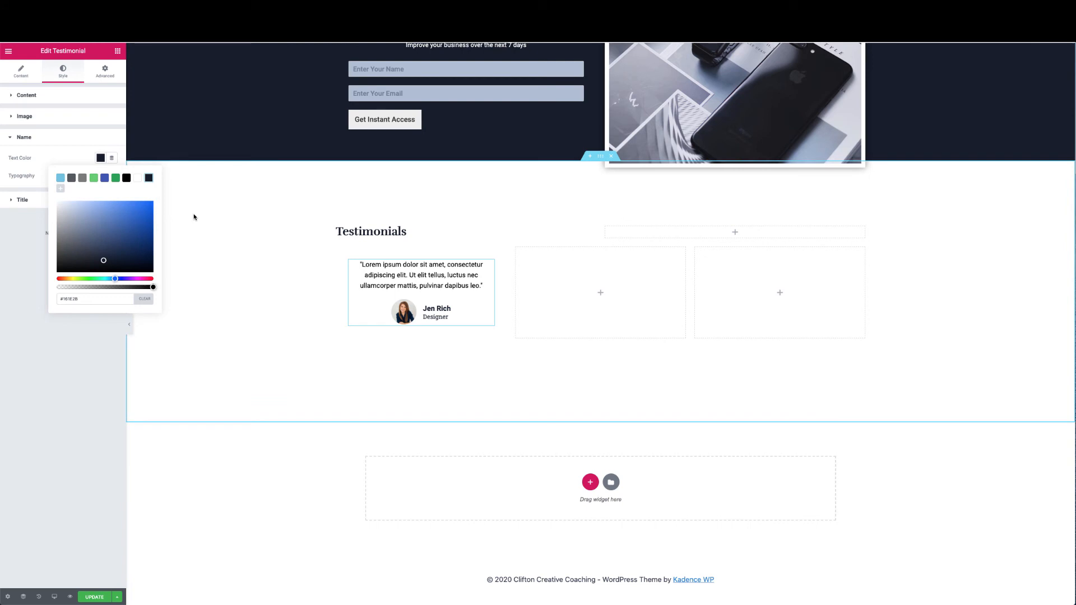
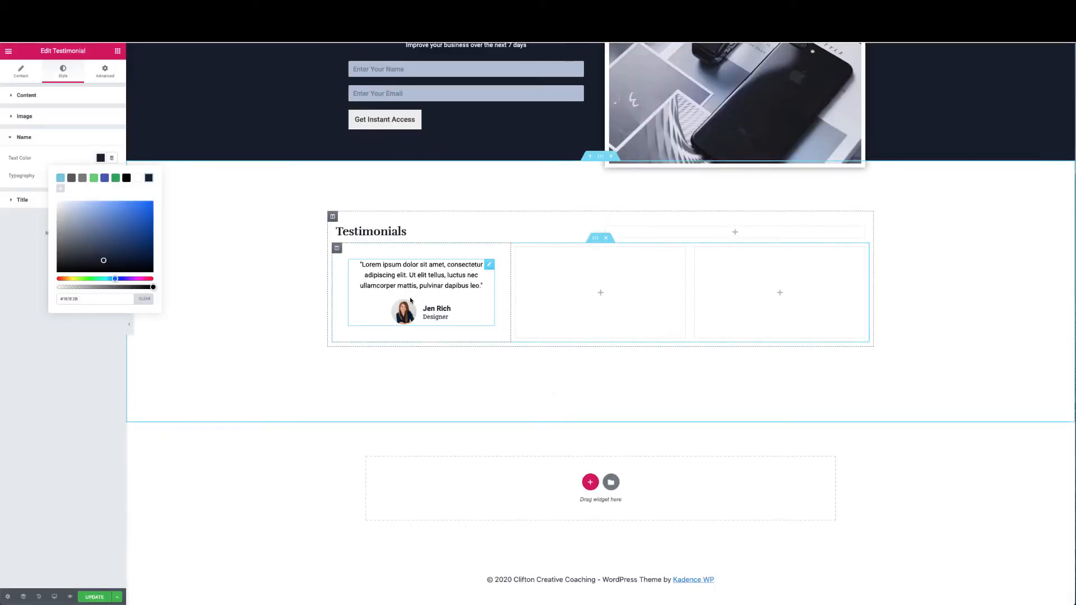
Set the first testimonial's alignment to Left
left_click(34, 263)
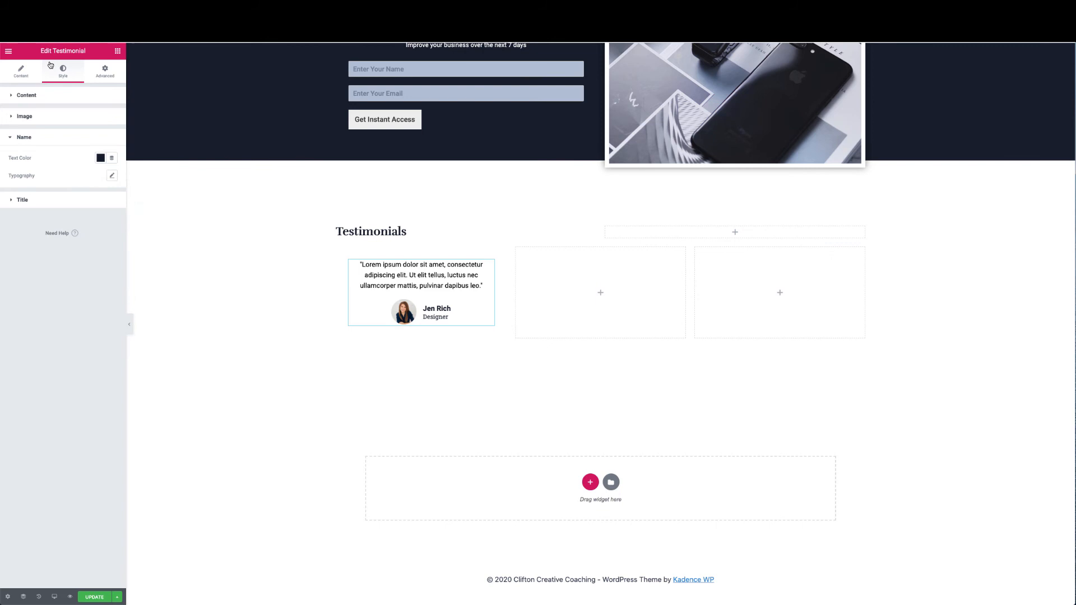
left_click(23, 74)
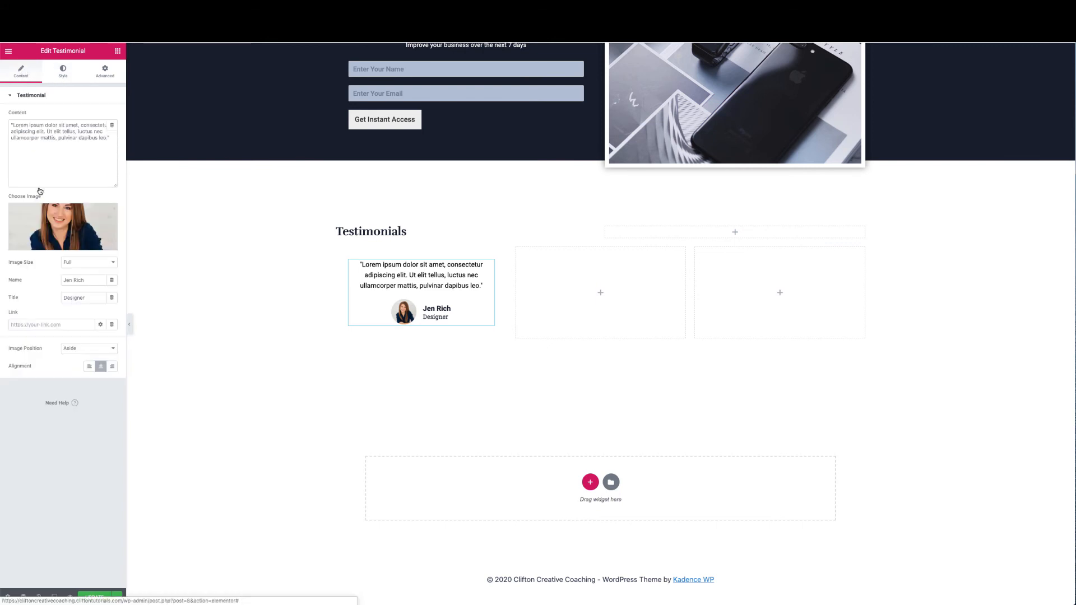
left_click(90, 367)
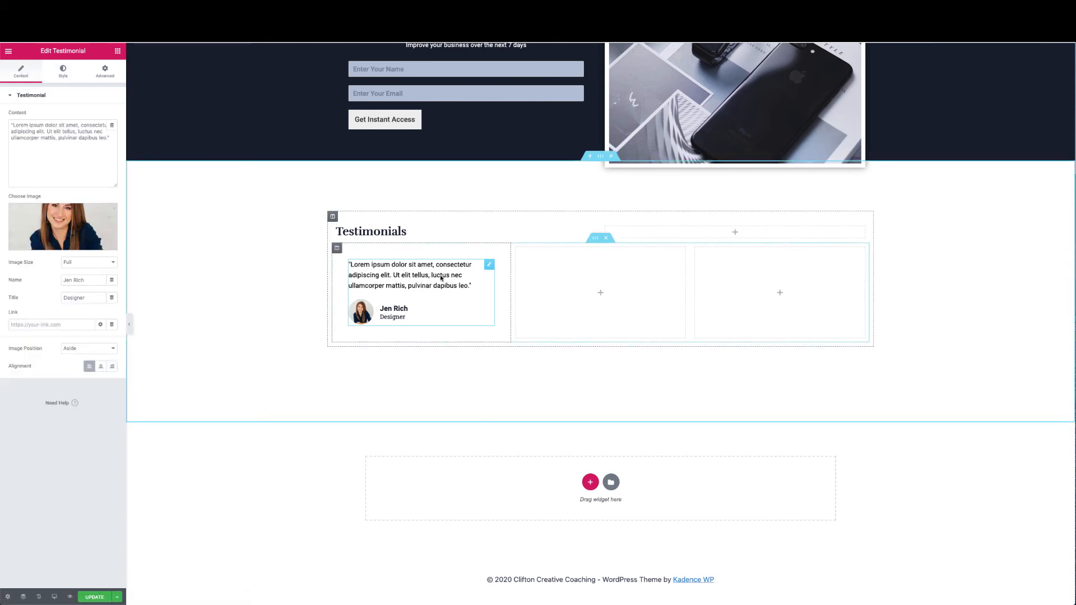
Copy the first testimonial and paste it into the middle and right empty columns
right_click(488, 269)
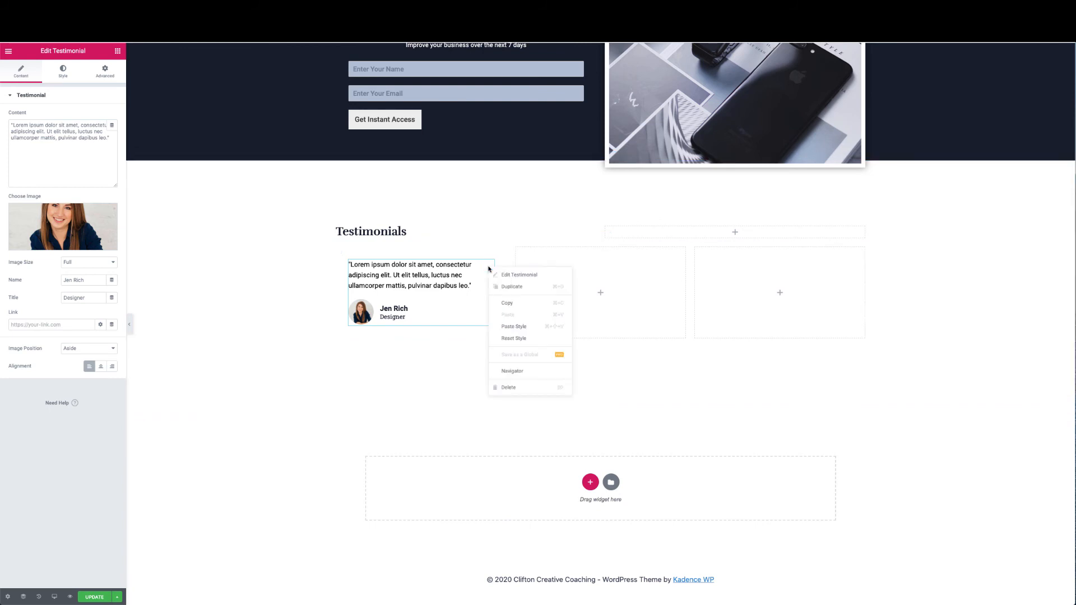
left_click(507, 302)
right_click(603, 290)
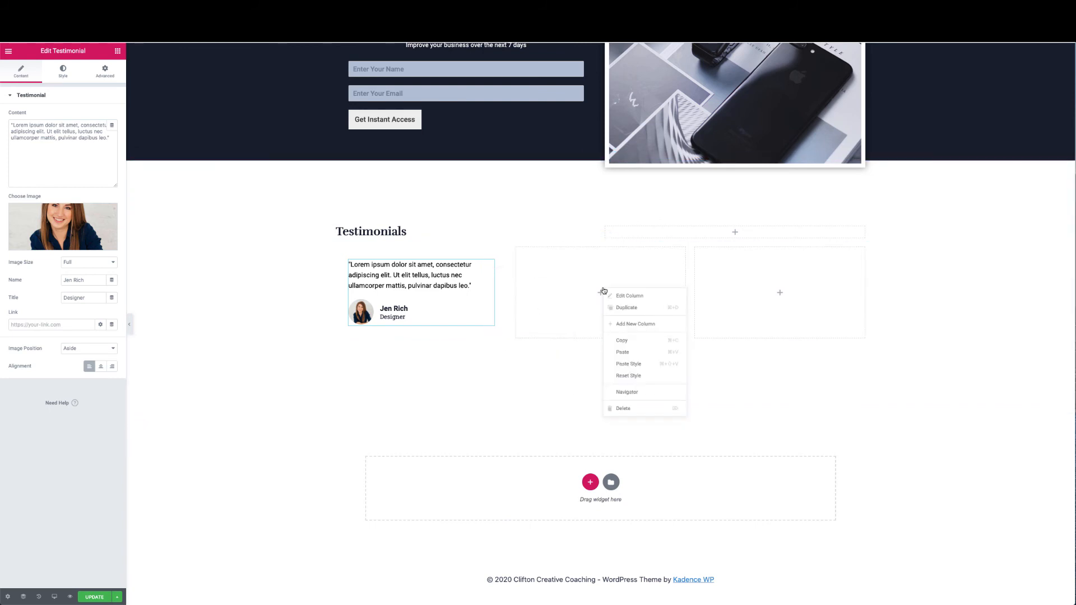
left_click(633, 364)
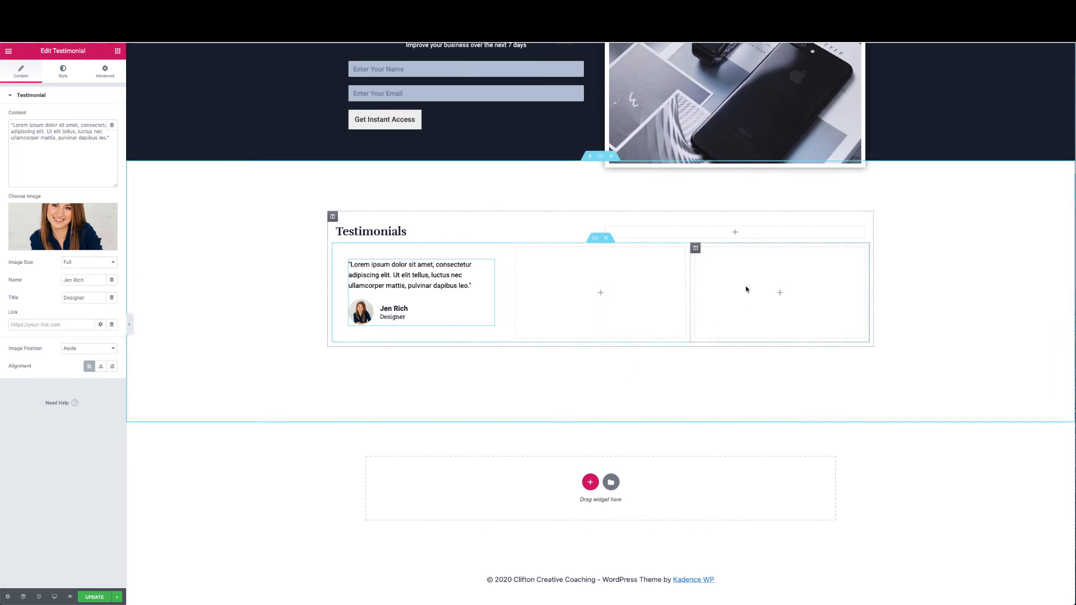
right_click(603, 291)
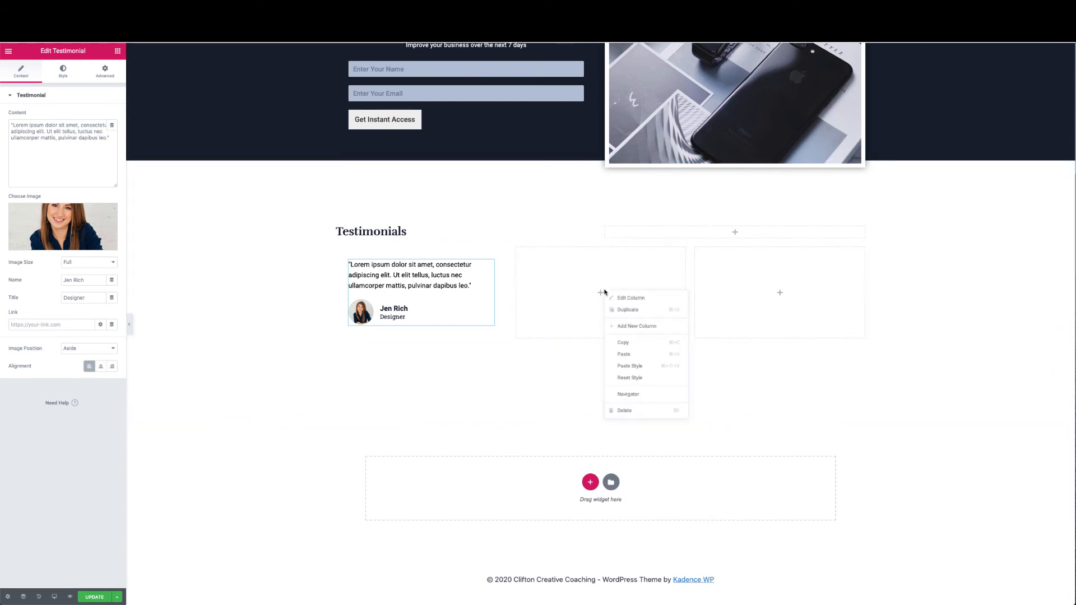
left_click(628, 353)
right_click(753, 273)
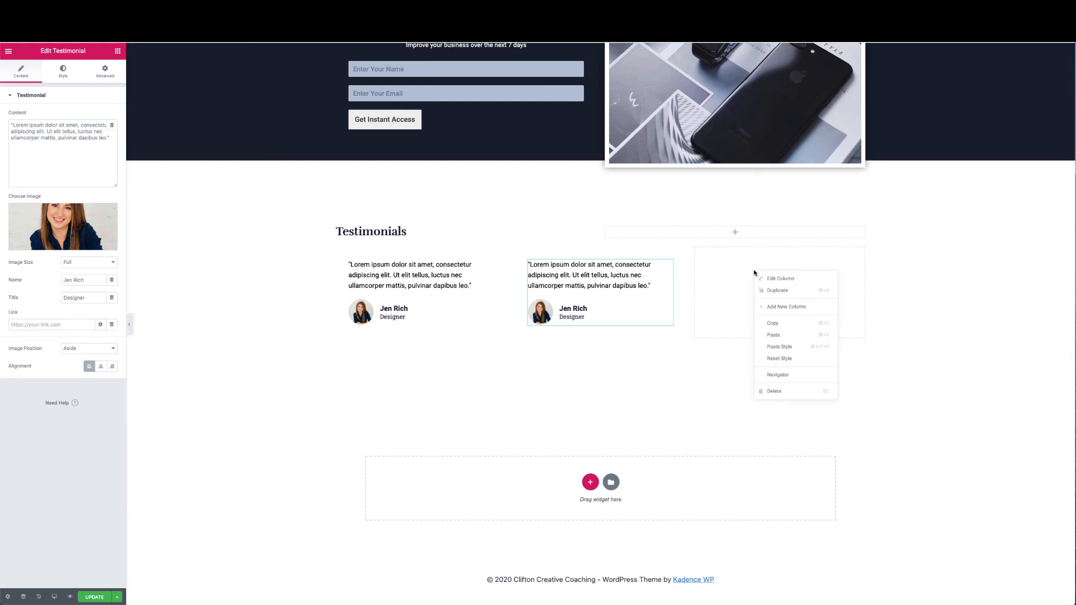
left_click(768, 336)
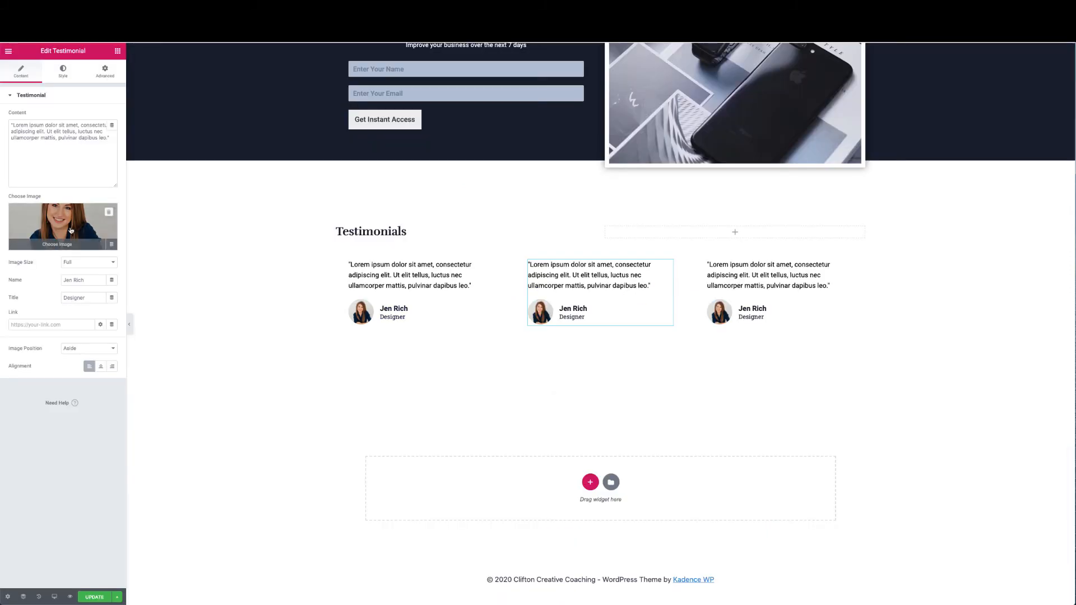
Swap the middle testimonial's photo for the smiling businessman image
left_click(69, 227)
left_click(429, 155)
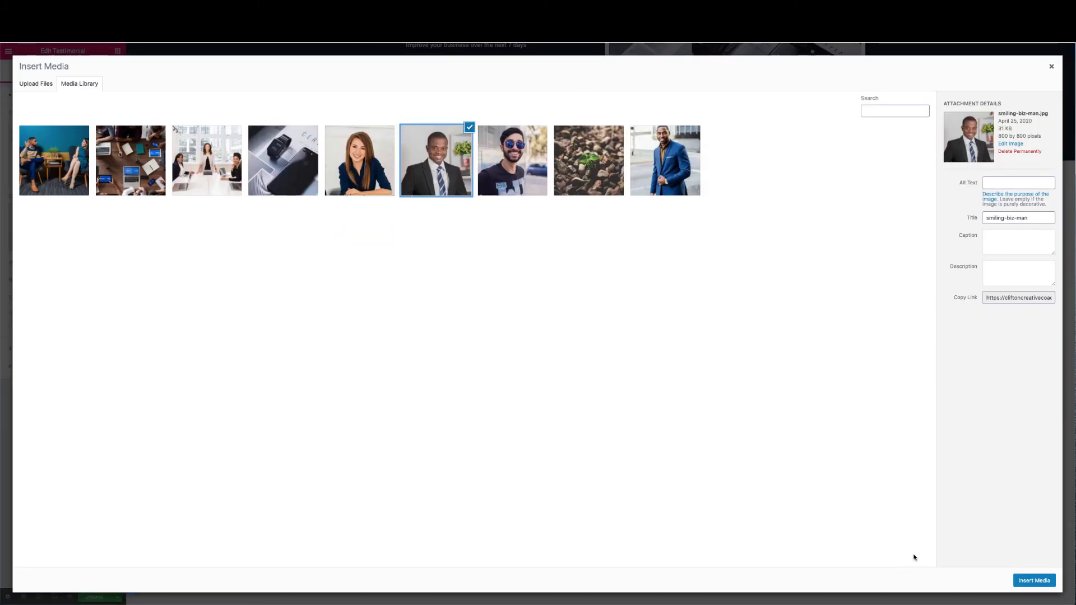
left_click(1034, 581)
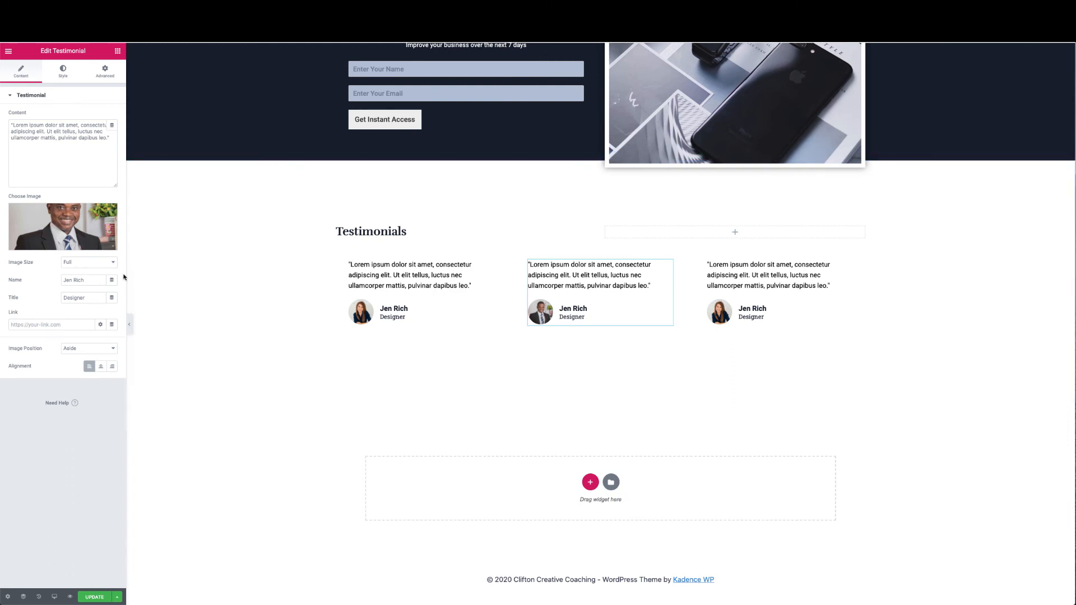
Give the middle testimonial a new author name and the title CEO
left_click(63, 72)
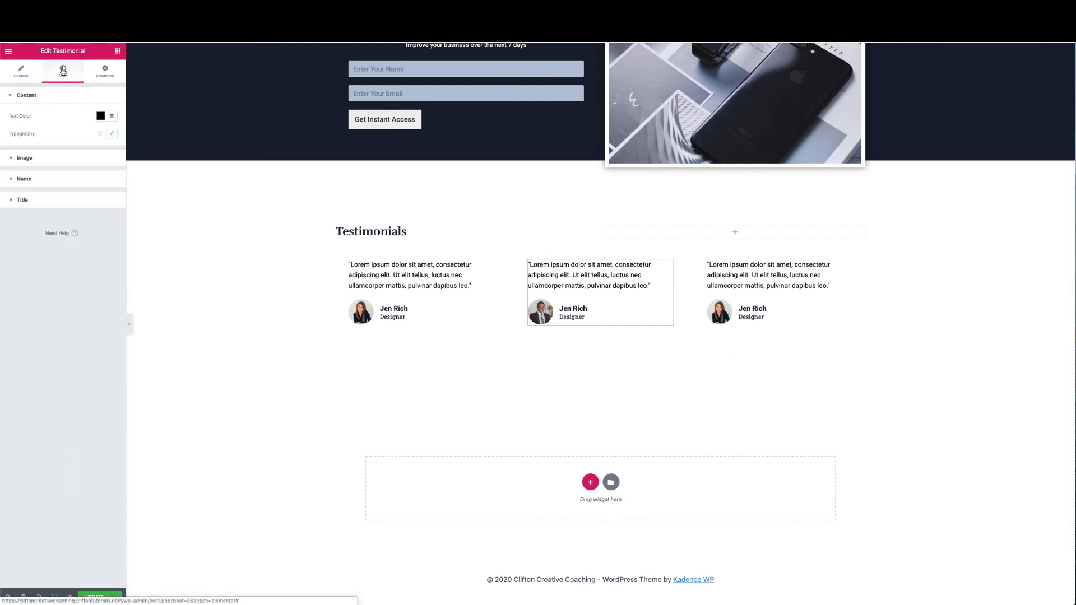
left_click(33, 71)
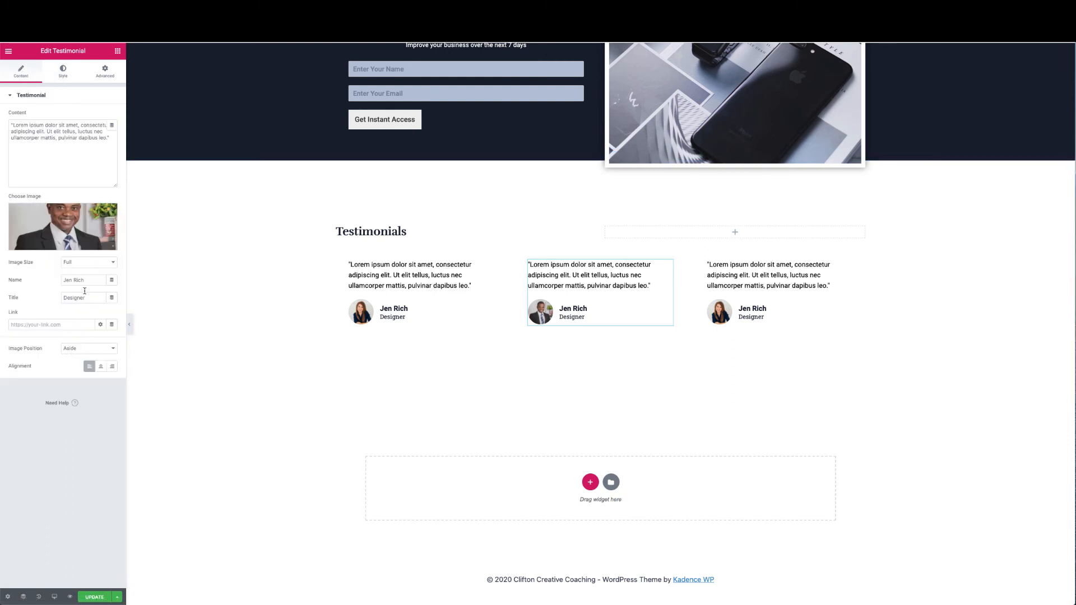
left_click_drag(84, 280, 65, 281)
double_click(61, 298)
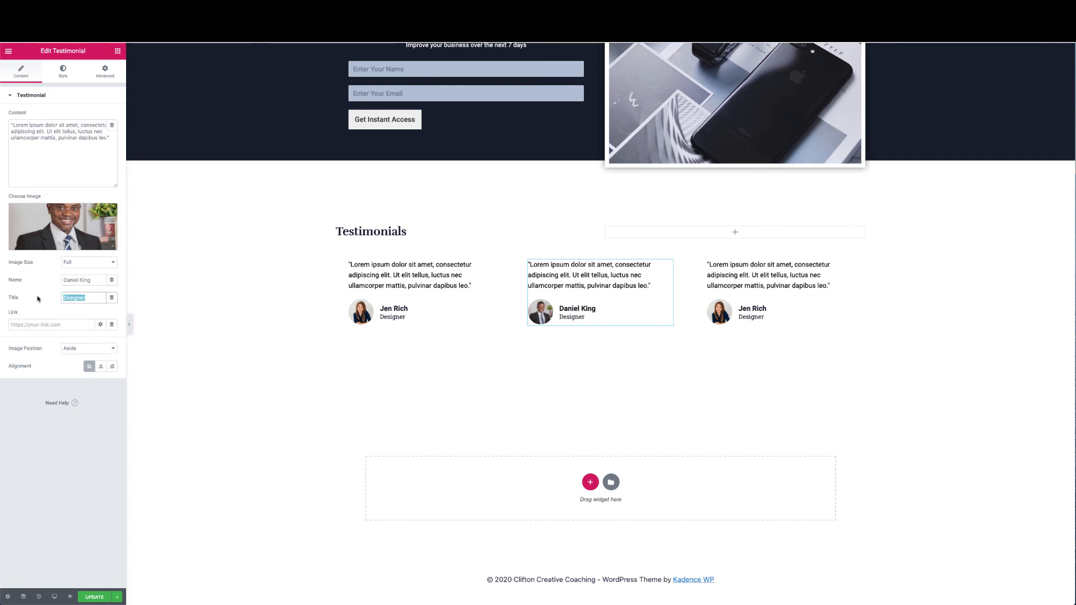
type("CEO")
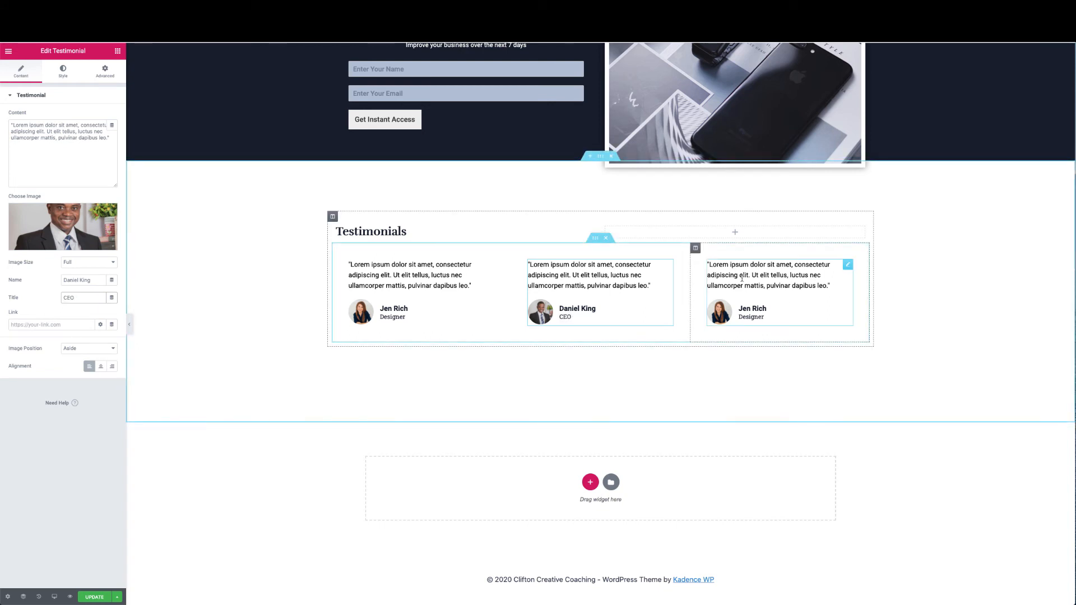
right_click(743, 298)
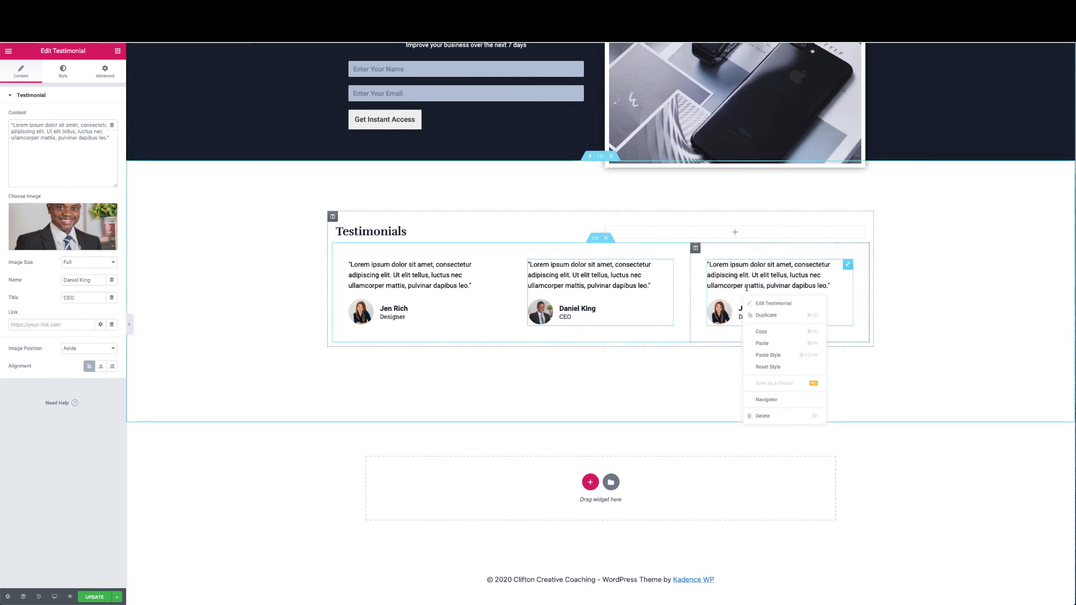
Change the third testimonial's photo to the smiling man in sunglasses image
left_click(814, 281)
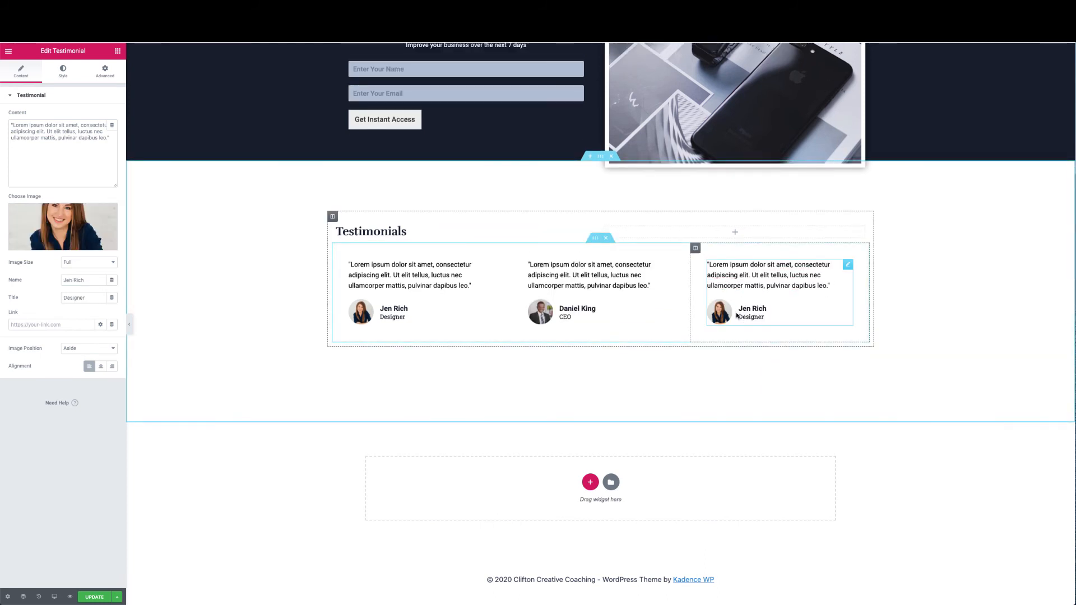
left_click(56, 224)
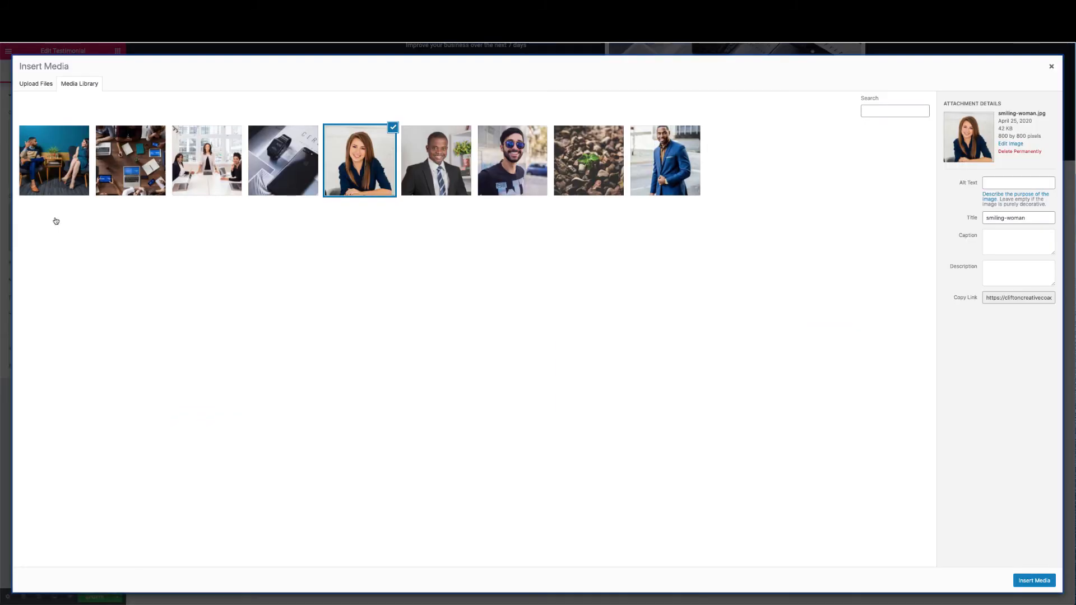
left_click(515, 186)
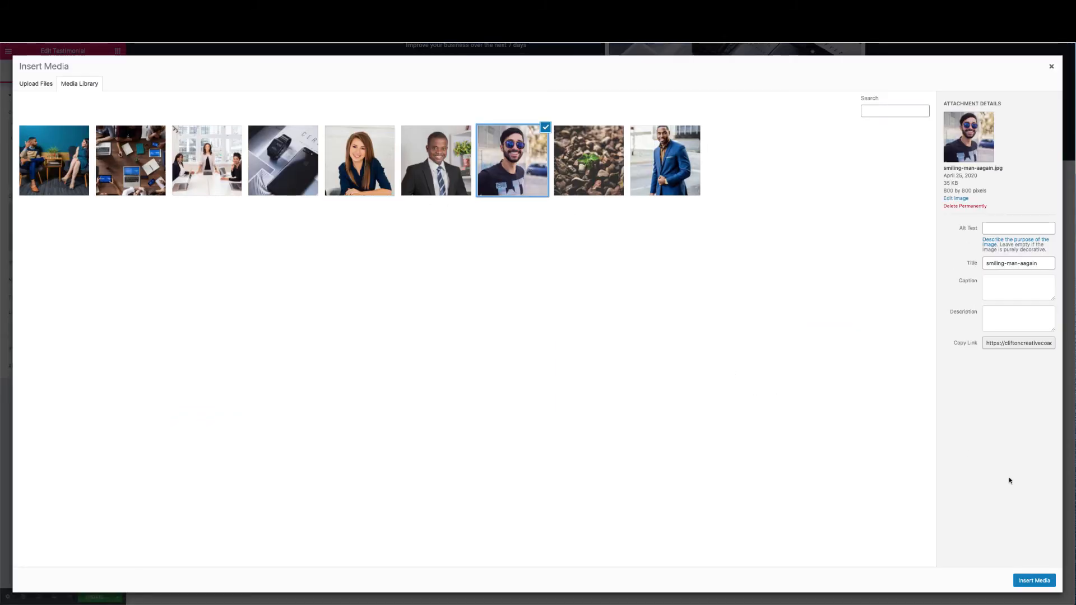
left_click(1032, 580)
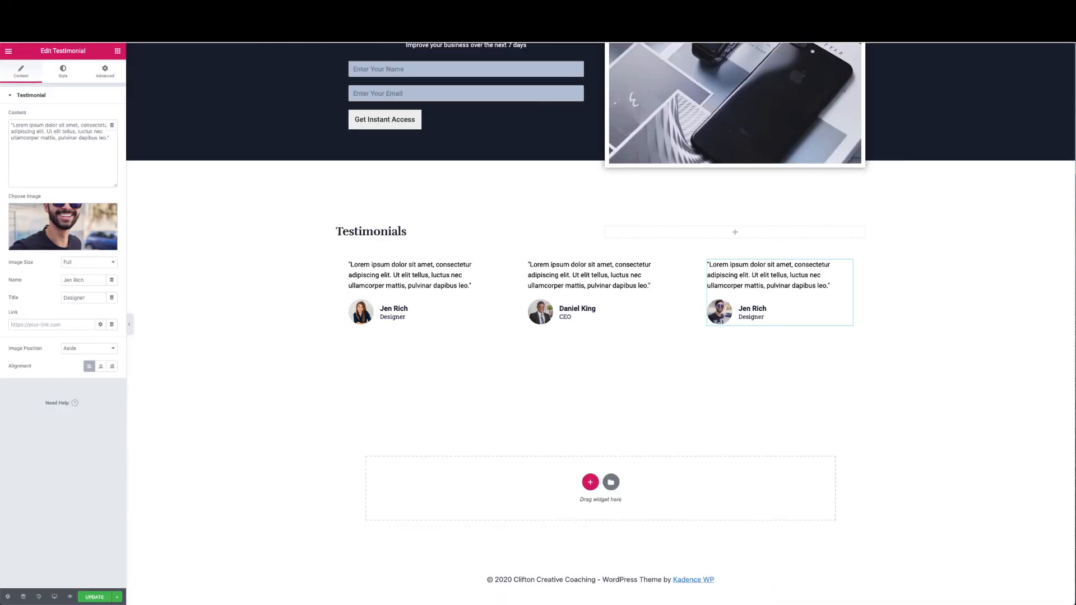
Give the third testimonial a new author name and the title Architect
left_click_drag(84, 280, 46, 278)
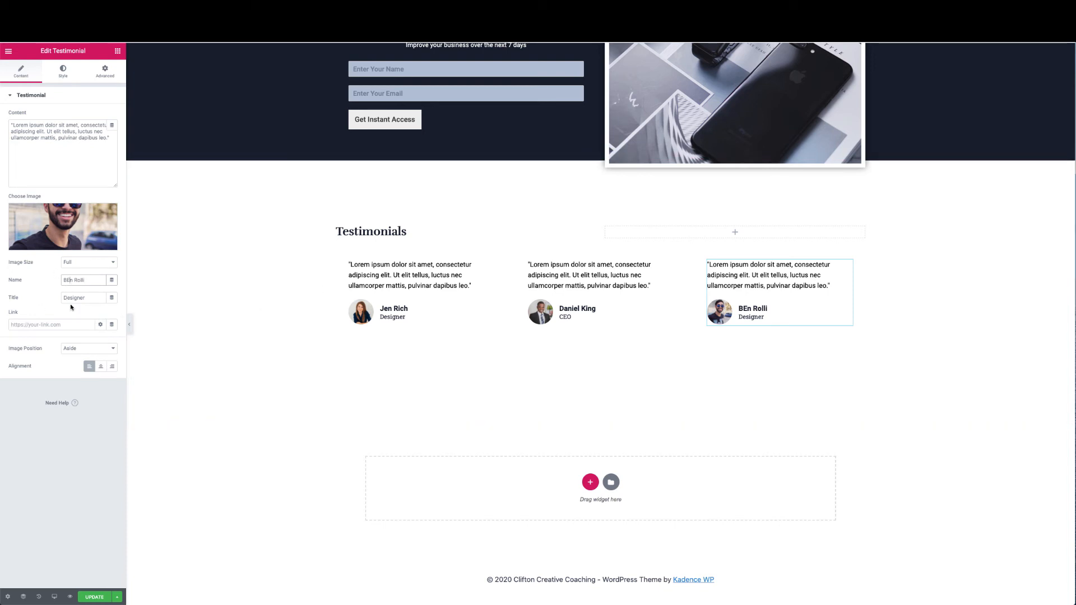
left_click_drag(83, 304, 42, 298)
type("Architect")
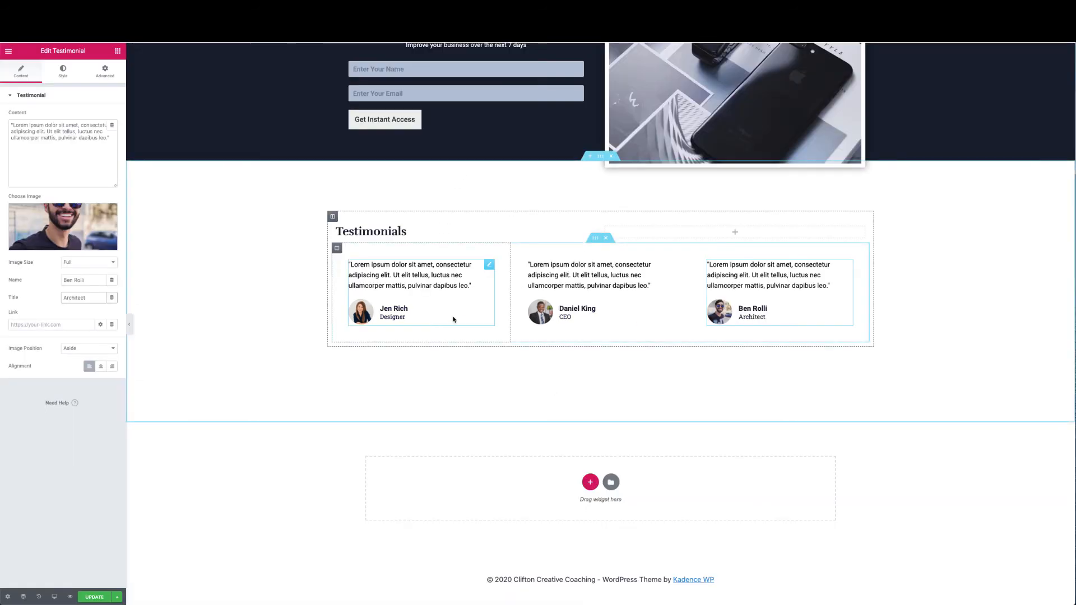
Duplicate the three-testimonial row, then hide the editor panel to preview the page
left_click(596, 241)
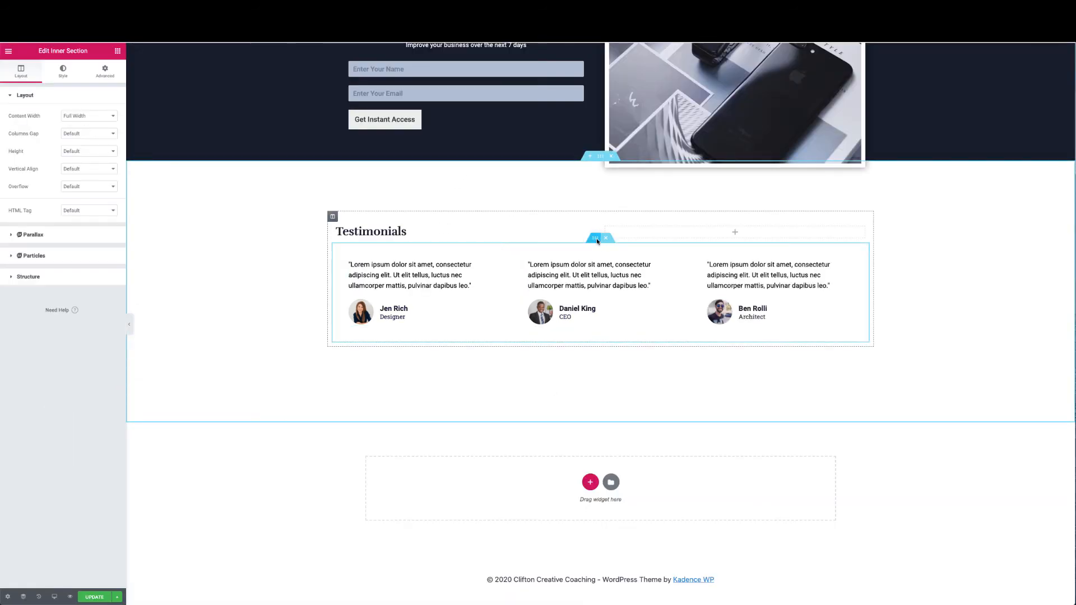
right_click(596, 240)
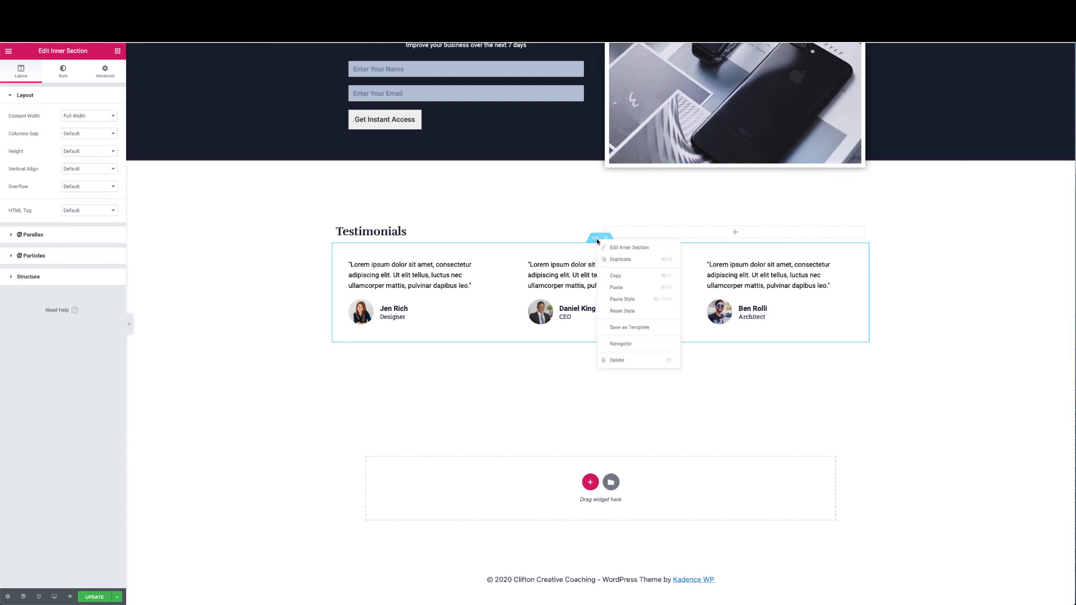
left_click(619, 260)
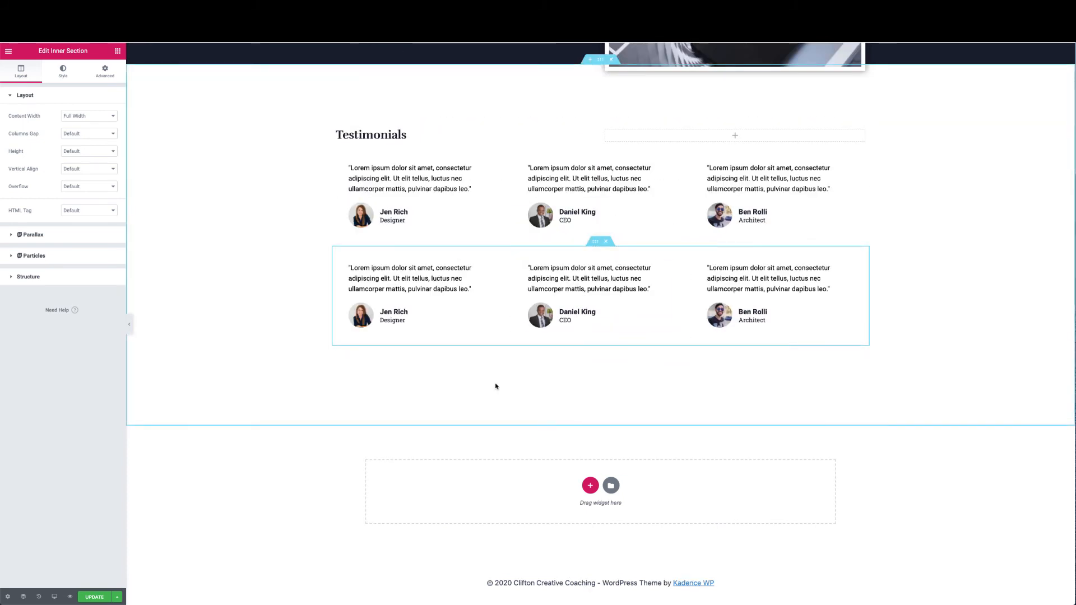
scroll(498, 384, "up", 2)
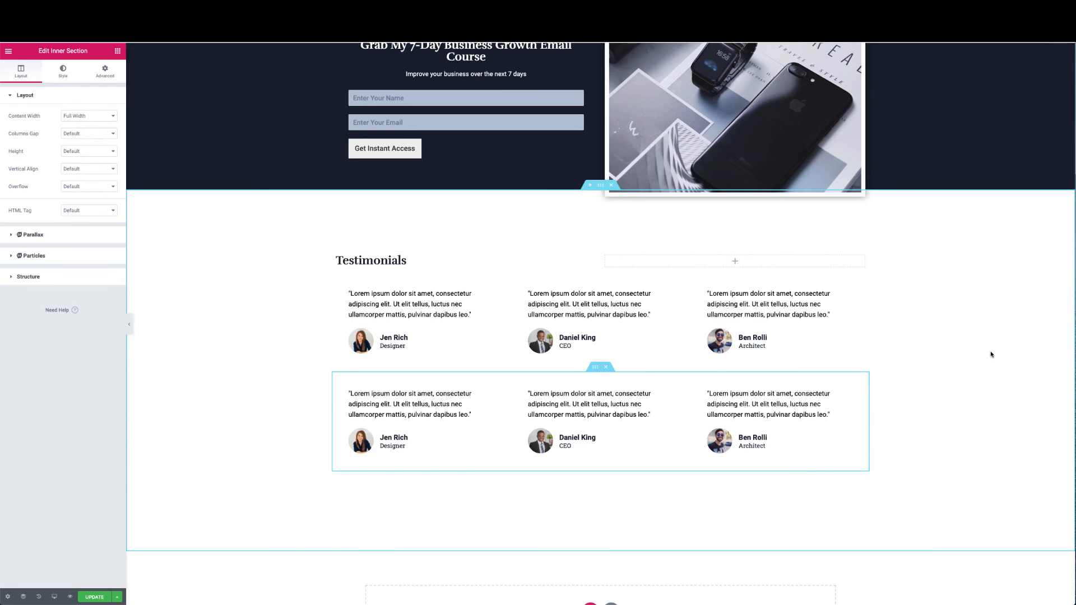
scroll(934, 367, "up", 4)
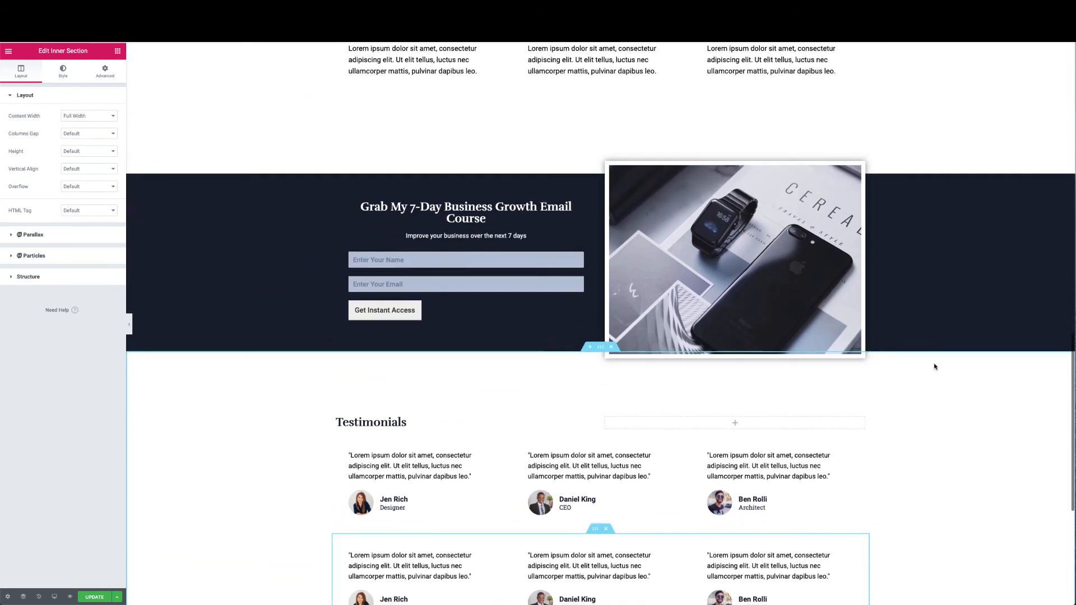
scroll(934, 366, "down", 1)
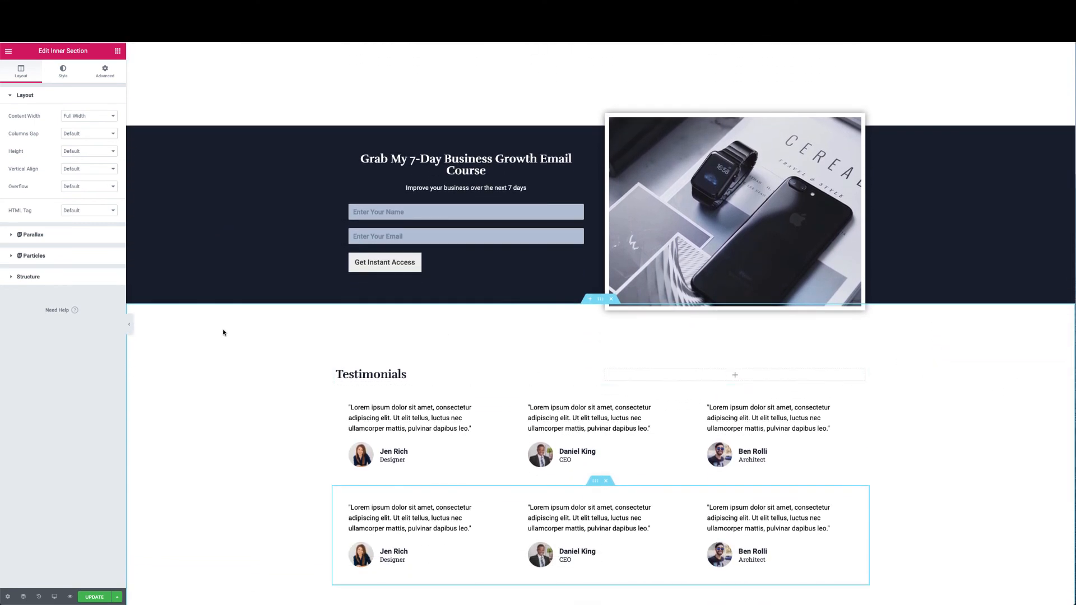
left_click(127, 326)
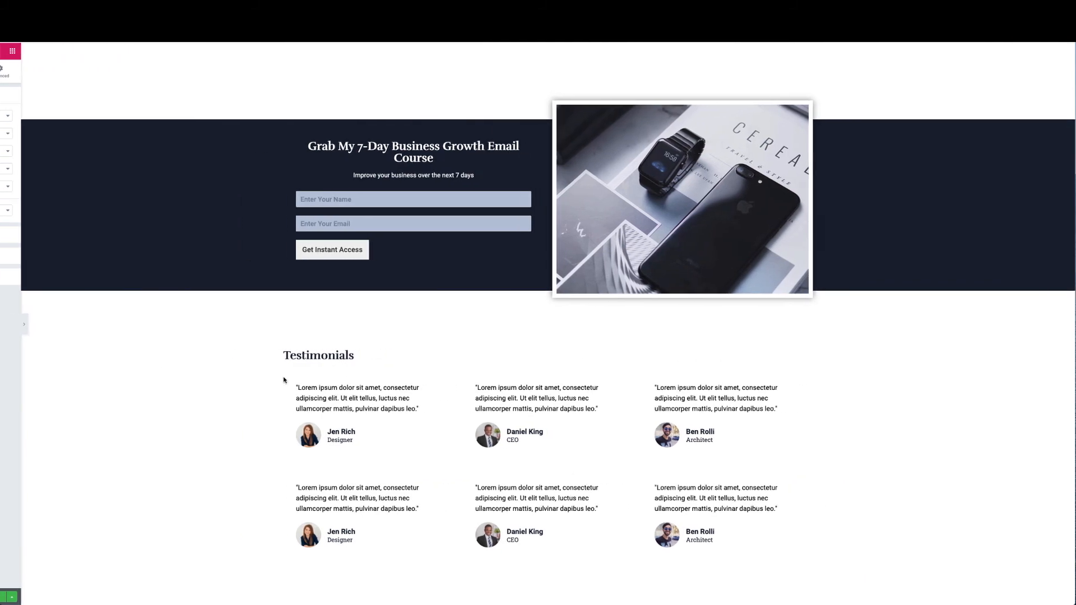
Review the example site's 'Getting Started is Easy' Contact Clifton section, then reopen the Elementor panel
scroll(339, 378, "up", 15)
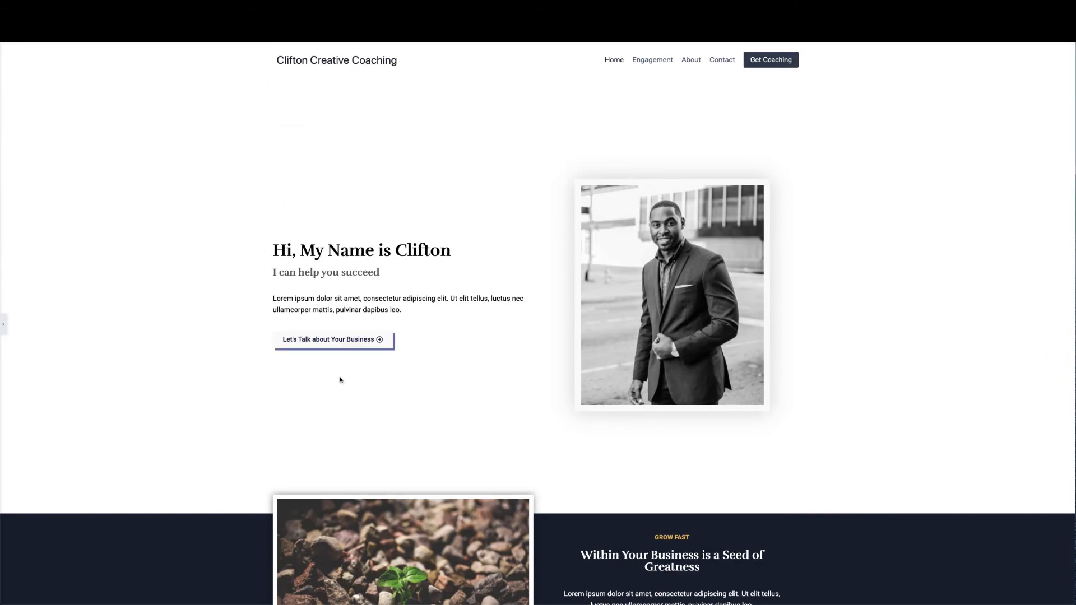
scroll(340, 380, "down", 6)
scroll(340, 380, "down", 12)
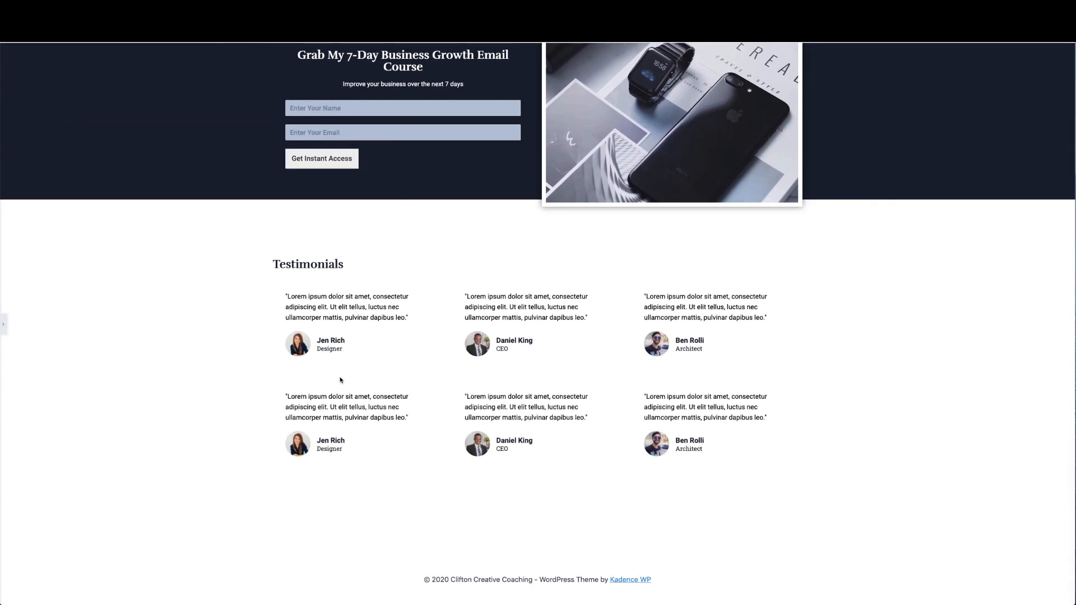
scroll(340, 380, "up", 5)
scroll(340, 379, "down", 5)
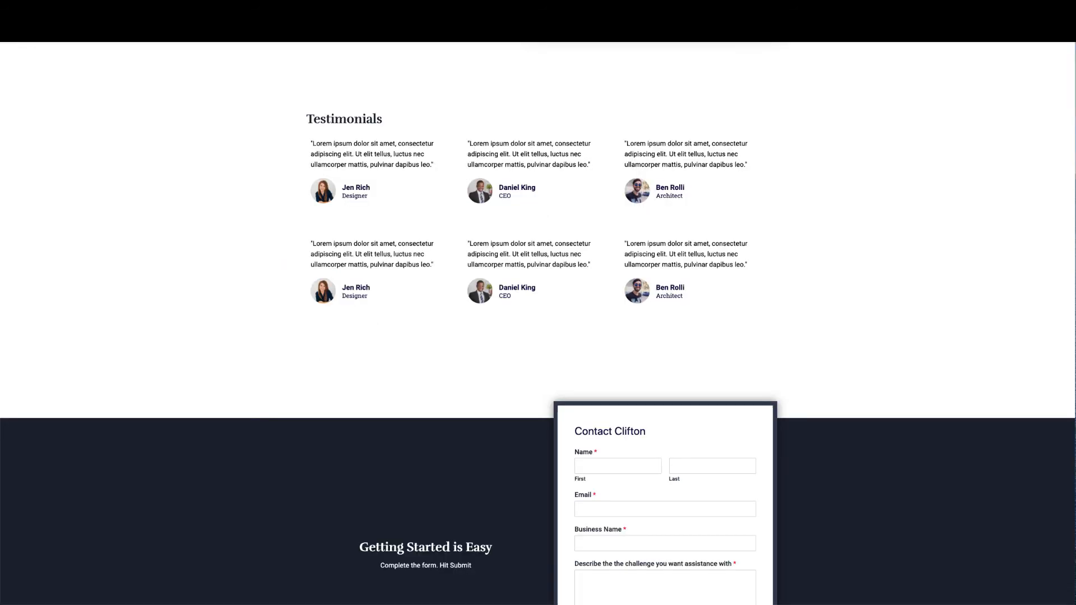
scroll(532, 233, "down", 3)
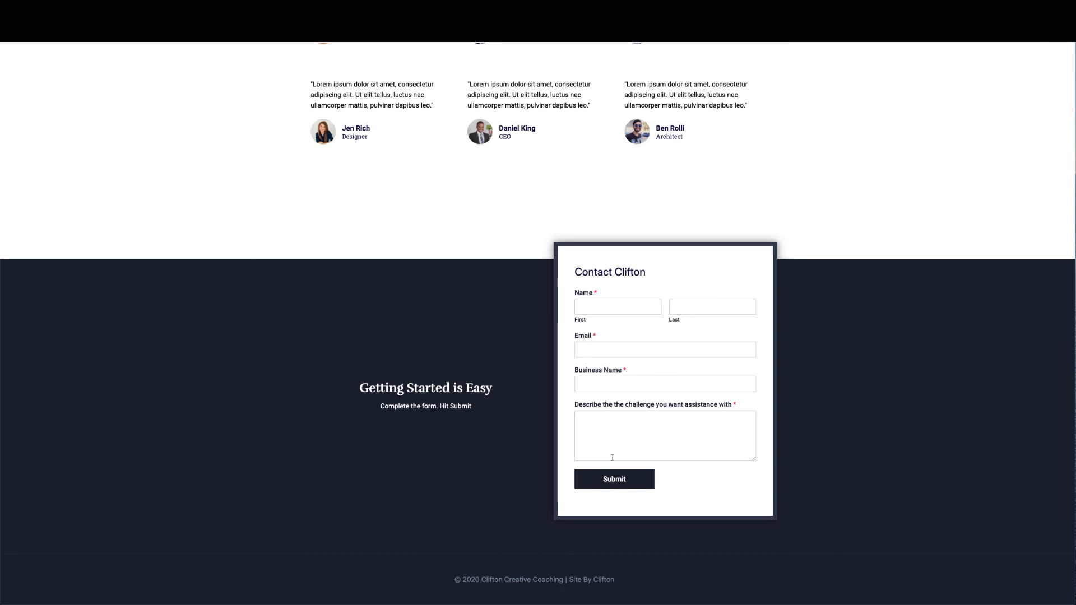
scroll(612, 457, "up", 18)
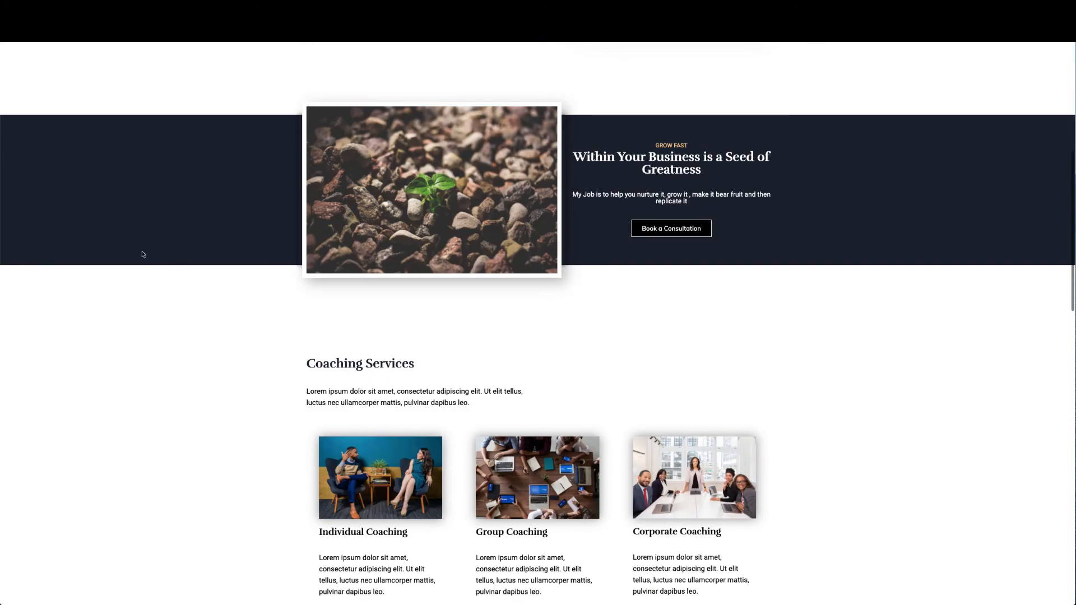
key("super+r")
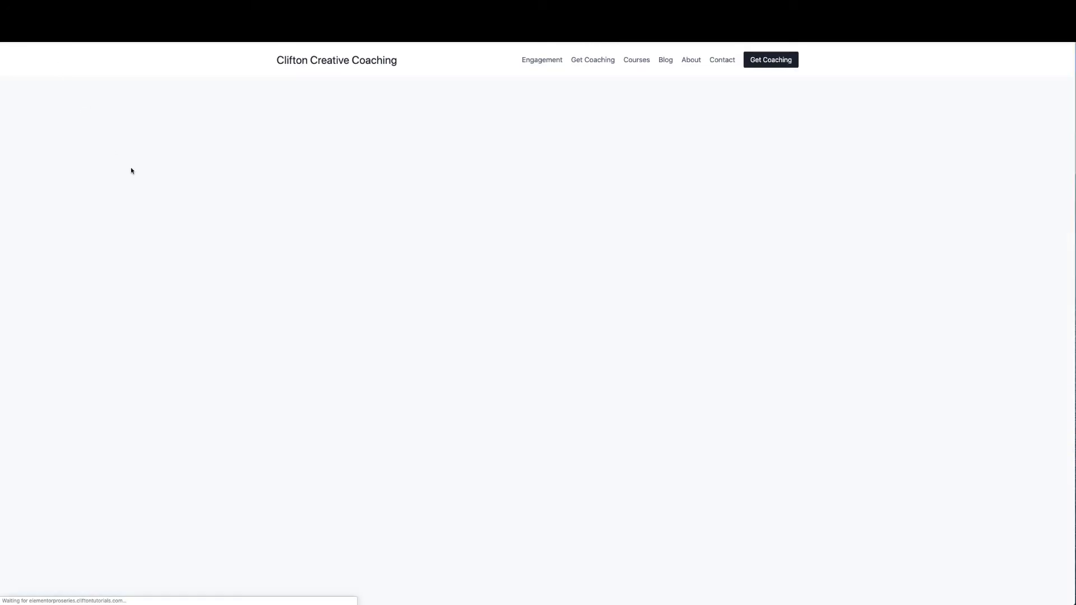
scroll(163, 257, "down", 5)
scroll(164, 258, "down", 15)
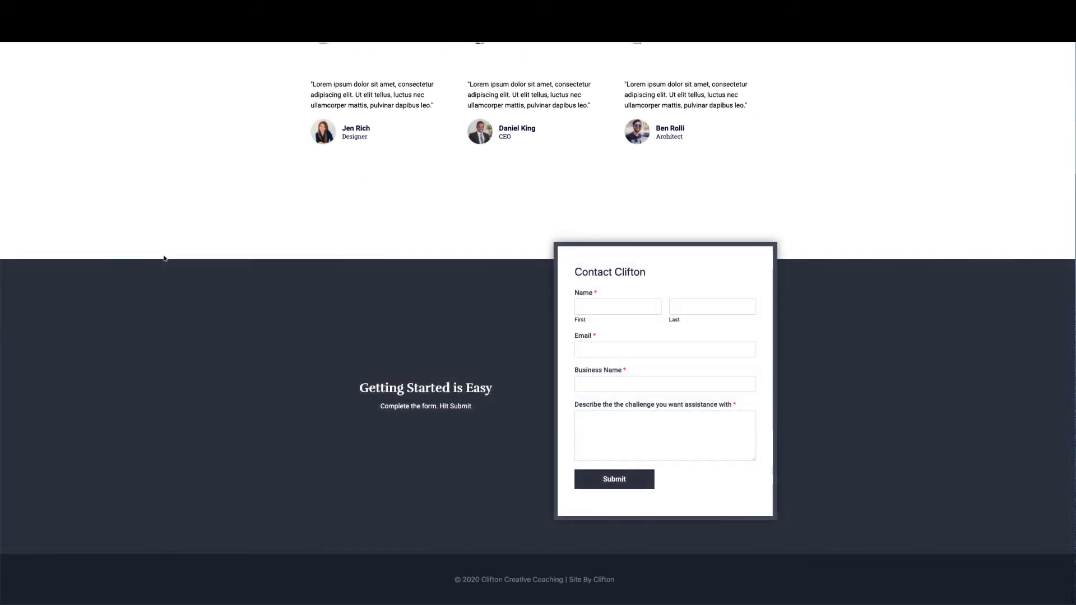
scroll(164, 259, "up", 20)
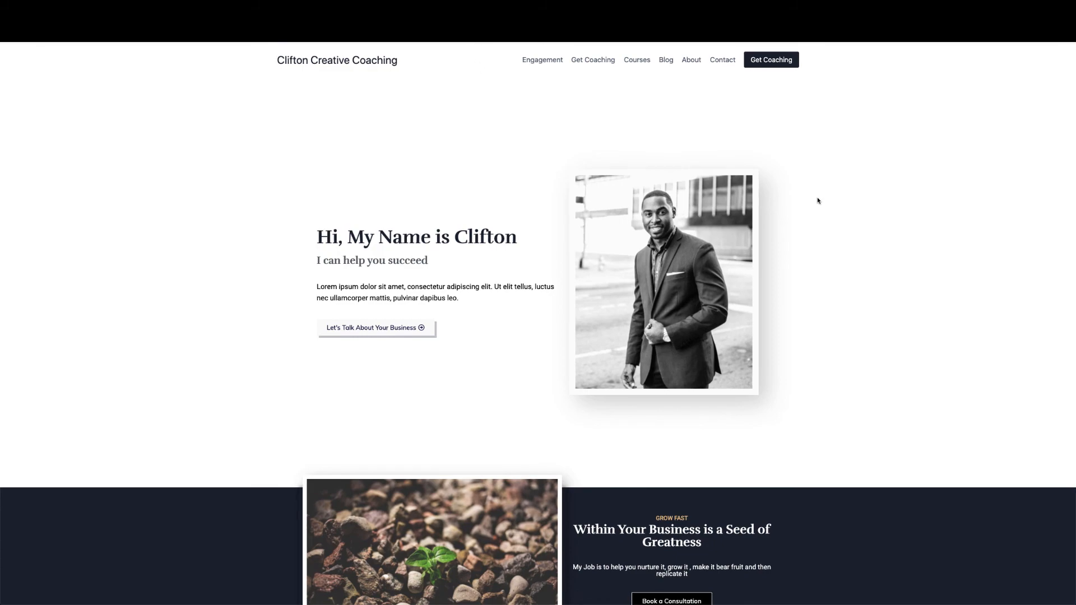
scroll(818, 202, "down", 20)
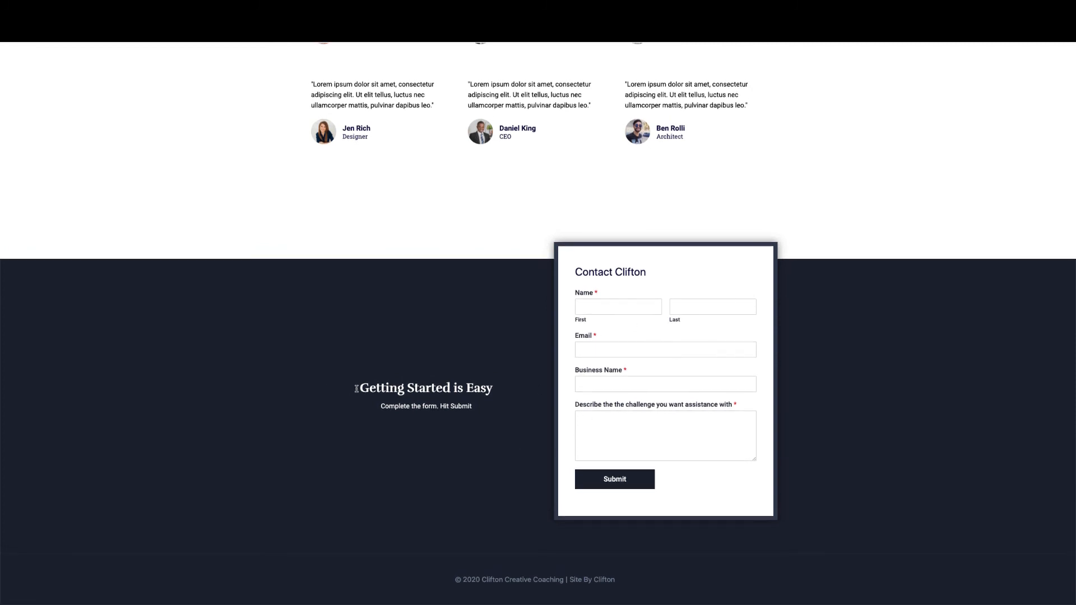
left_click_drag(359, 388, 513, 410)
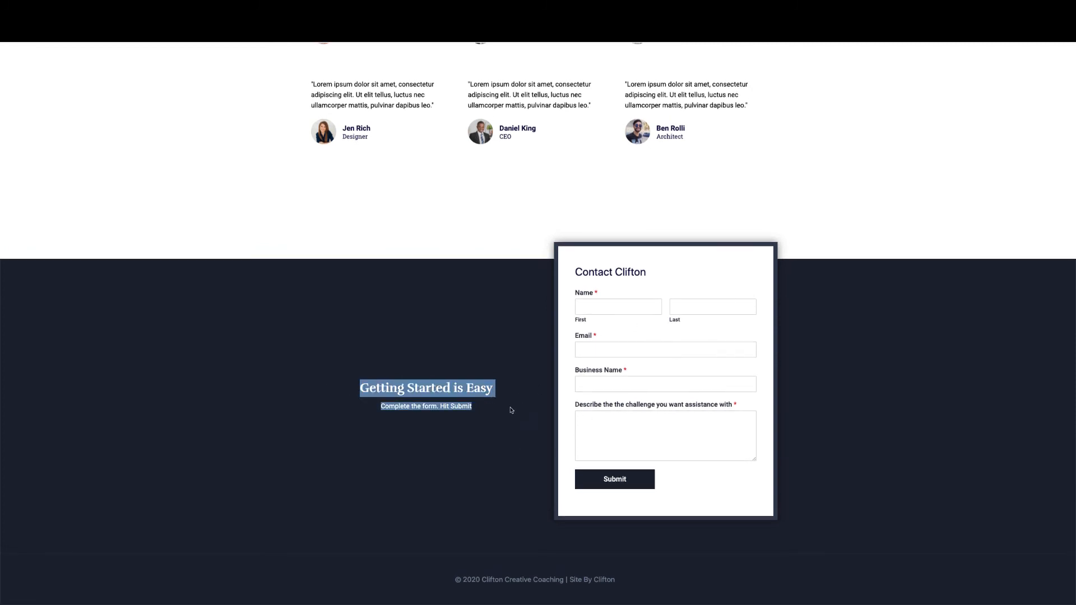
left_click(493, 410)
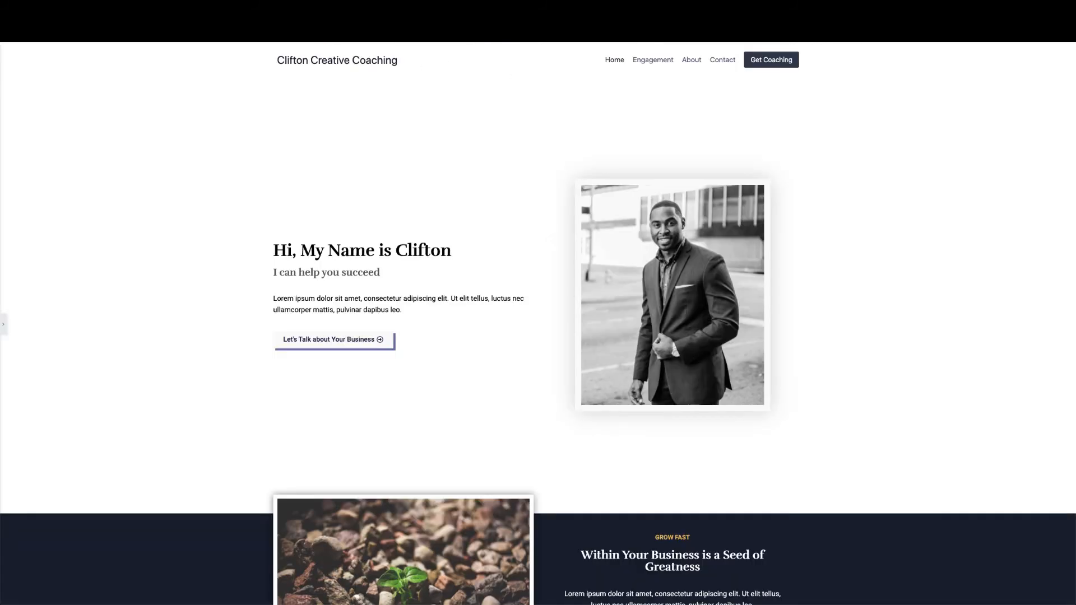
scroll(253, 224, "down", 15)
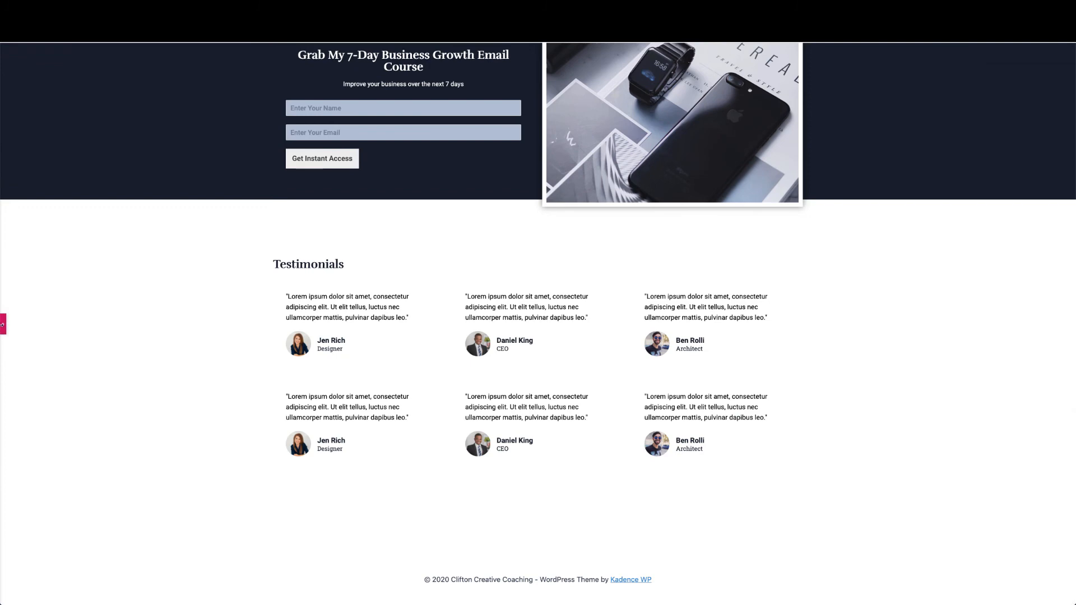
left_click(2, 323)
Add a stretched one-column section below Testimonials
scroll(300, 348, "down", 3)
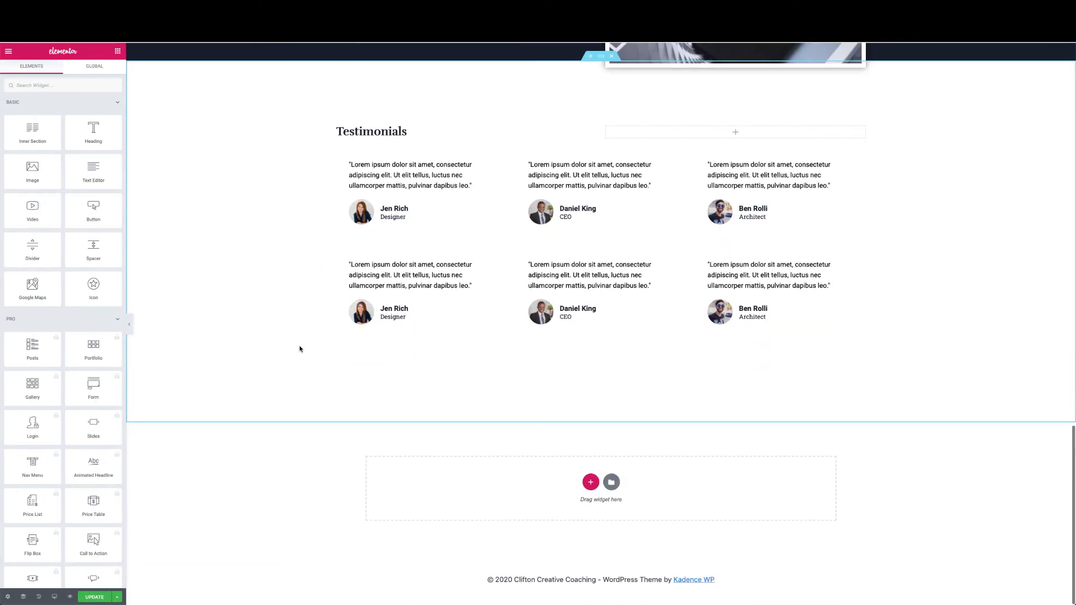
left_click(591, 484)
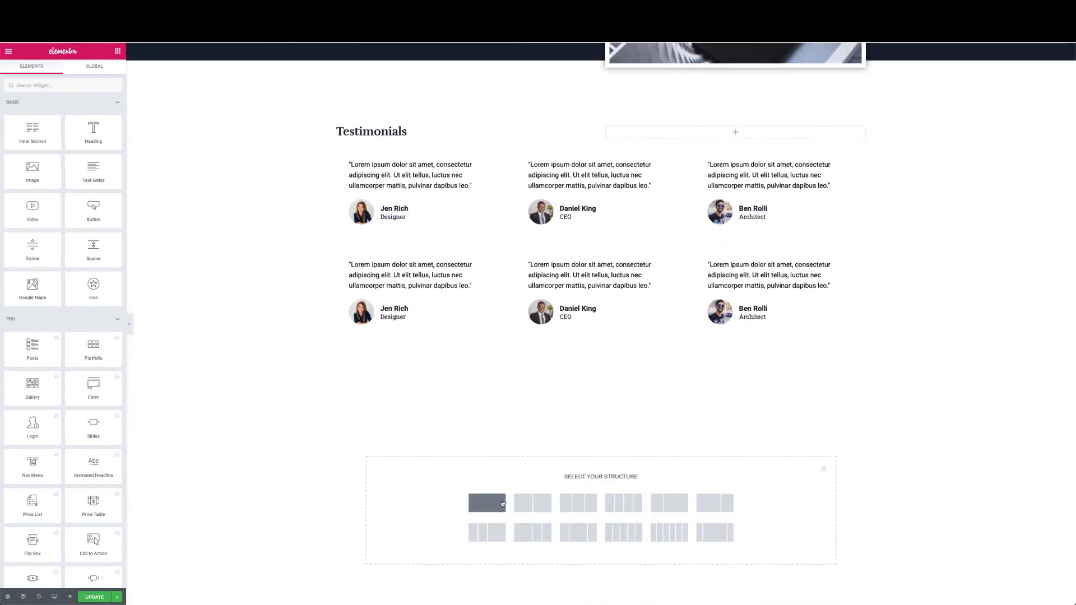
left_click(493, 506)
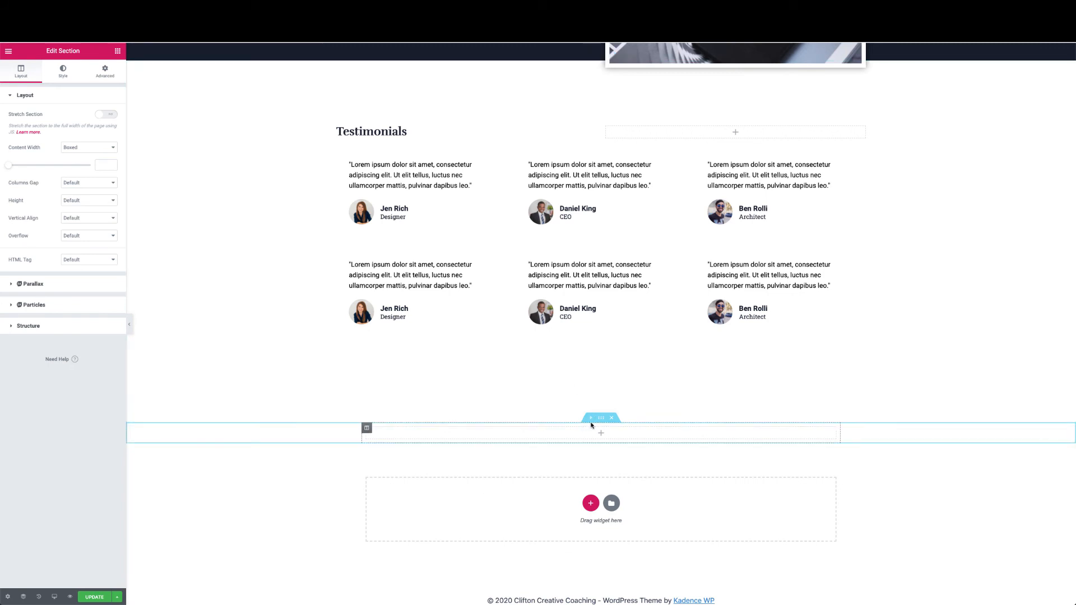
left_click(108, 114)
type("1300")
Drop a two-column Inner Section into it and set its content width to Full Width
left_click(601, 436)
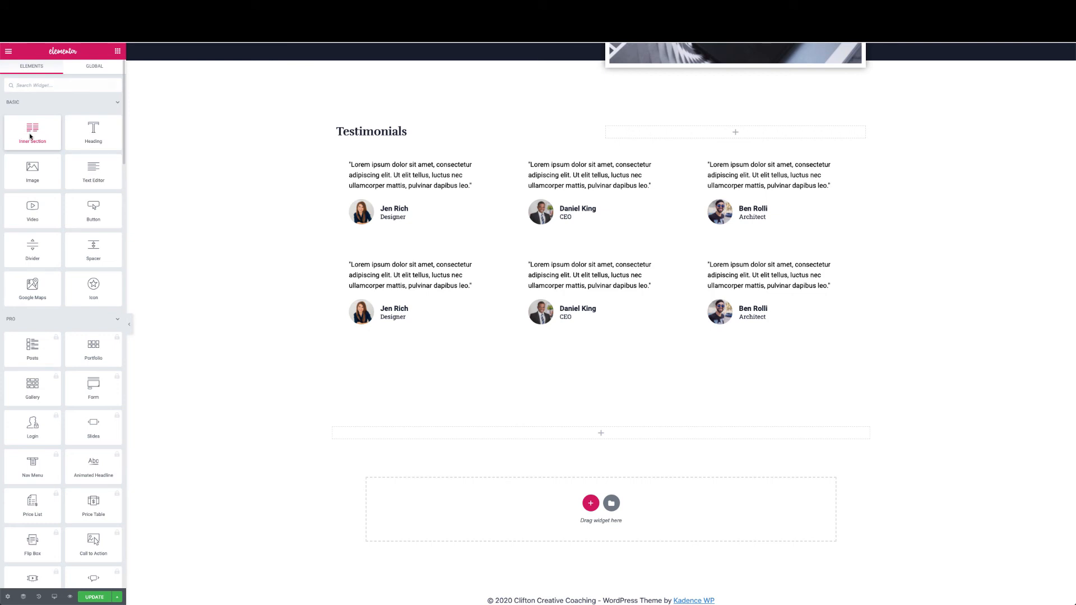
left_click_drag(32, 137, 569, 433)
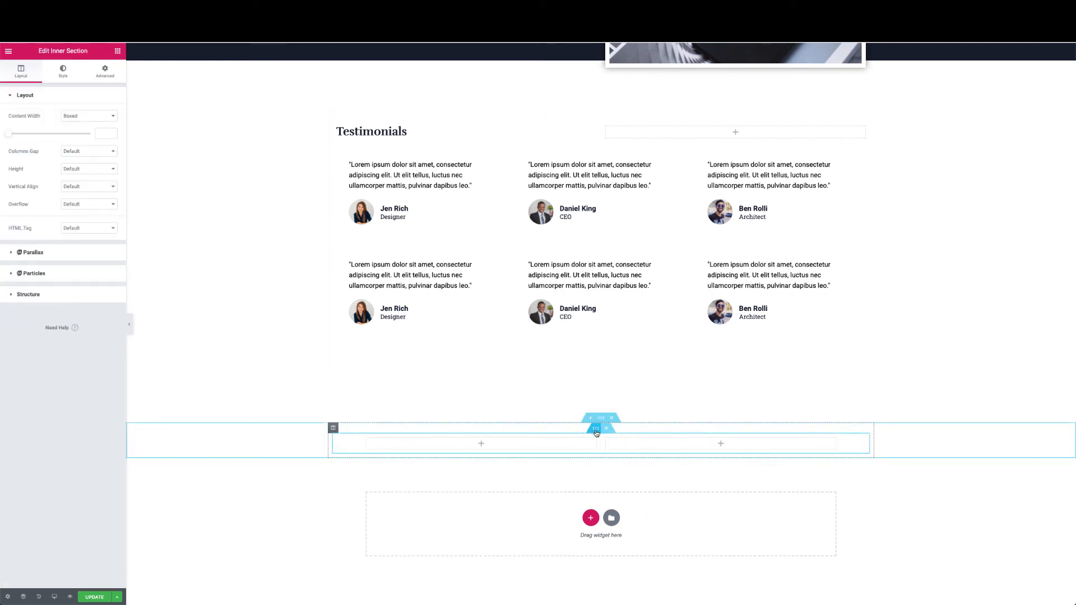
left_click(110, 120)
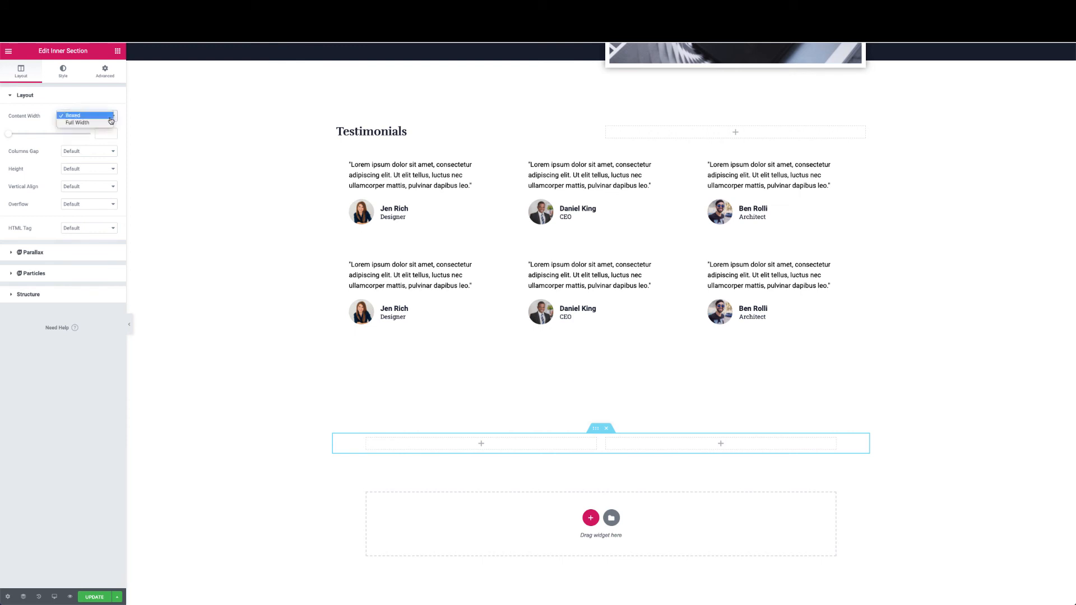
left_click(103, 124)
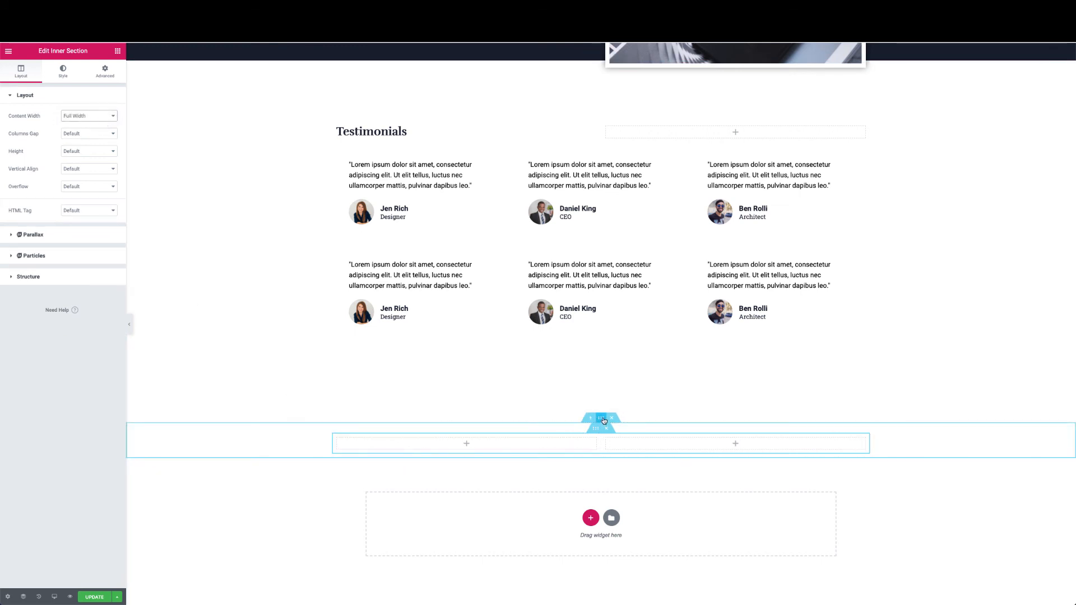
Give the outer section a Classic dark navy #161E2B background
left_click(598, 420)
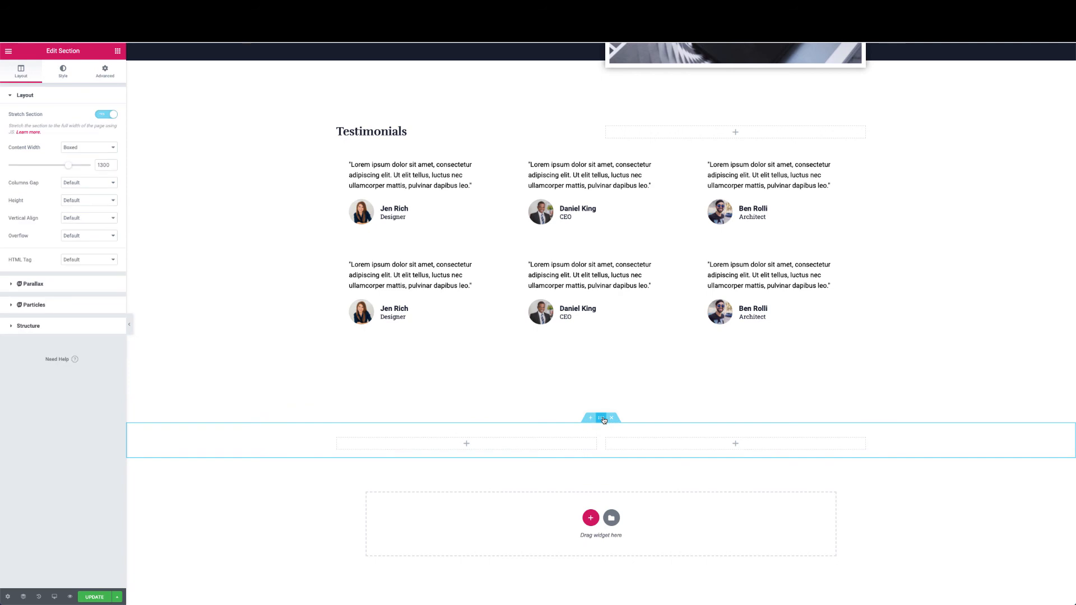
left_click(63, 71)
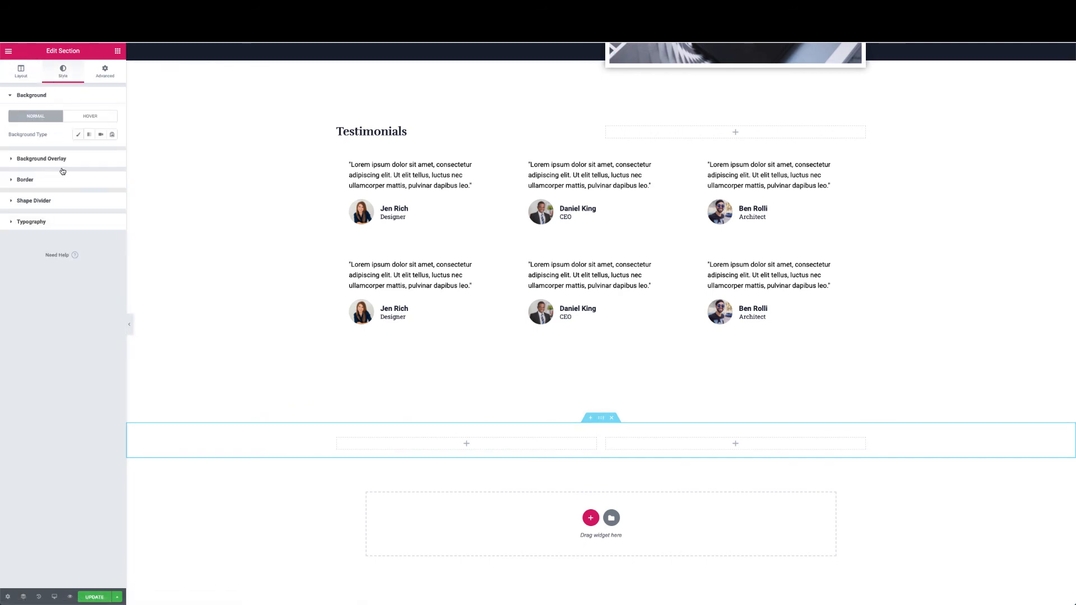
left_click(78, 135)
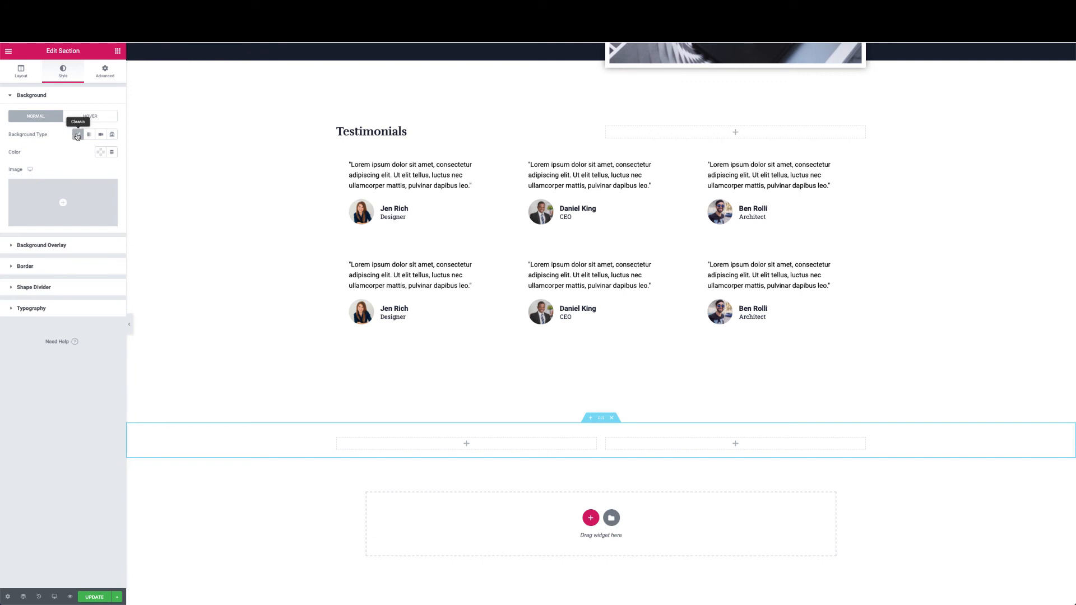
left_click(100, 153)
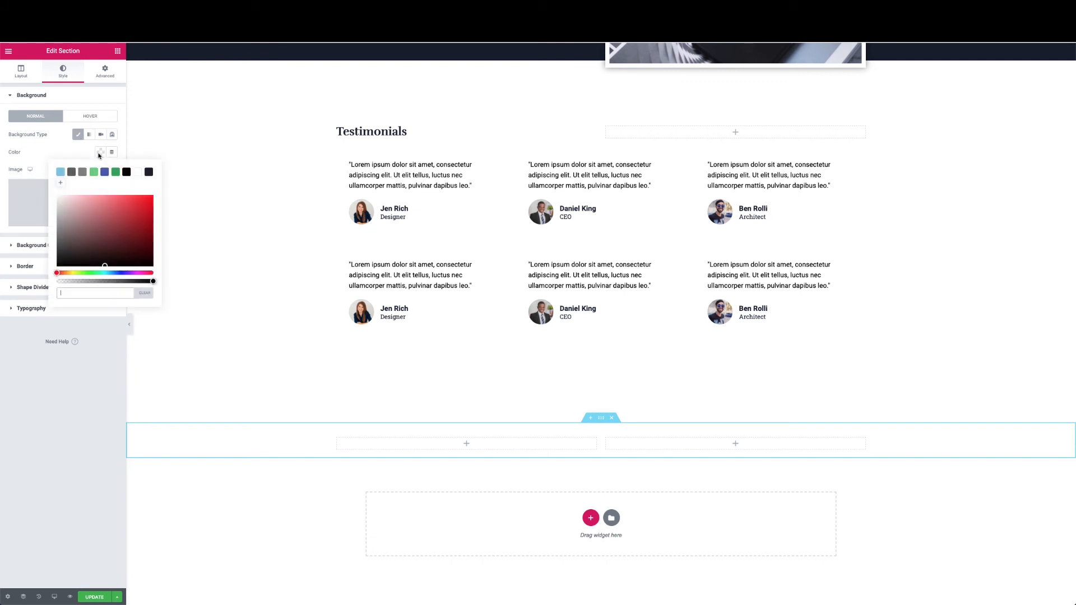
left_click(149, 173)
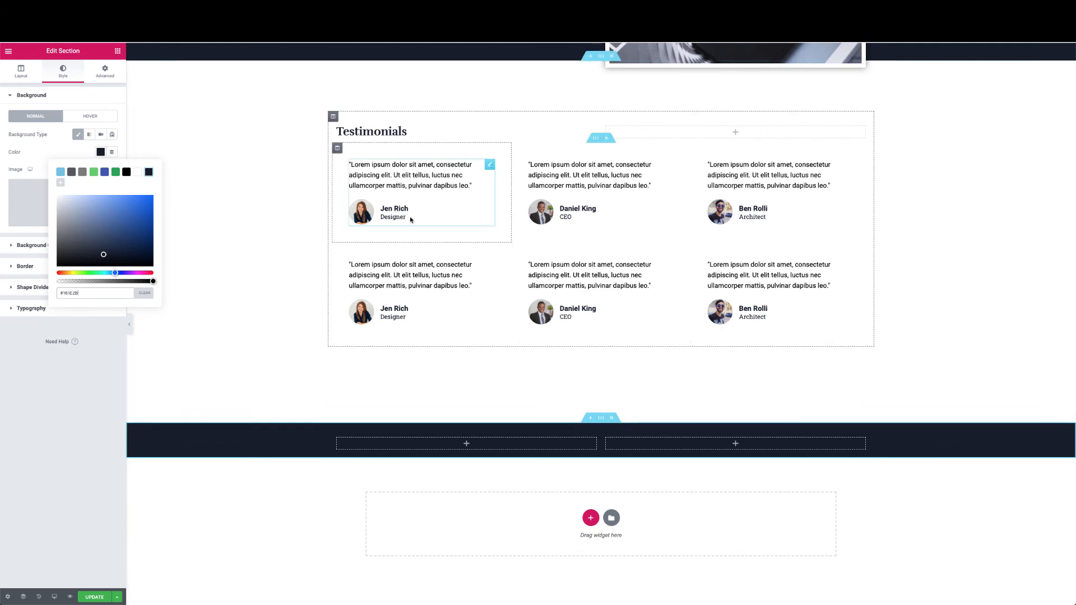
Set the section padding to 120 top and bottom, 0 left and right
left_click(104, 72)
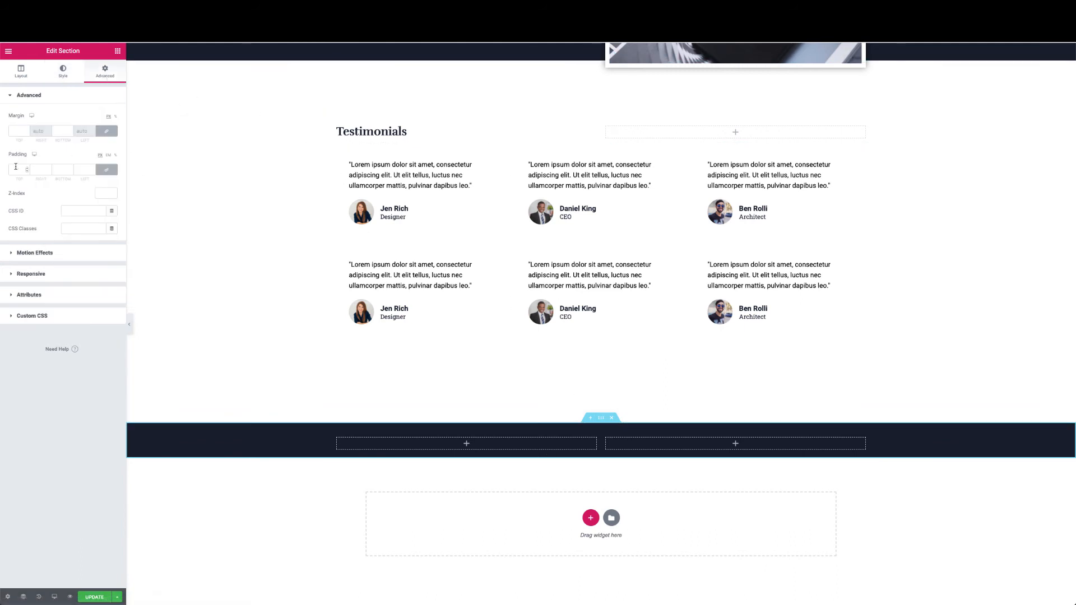
left_click(18, 169)
type("1")
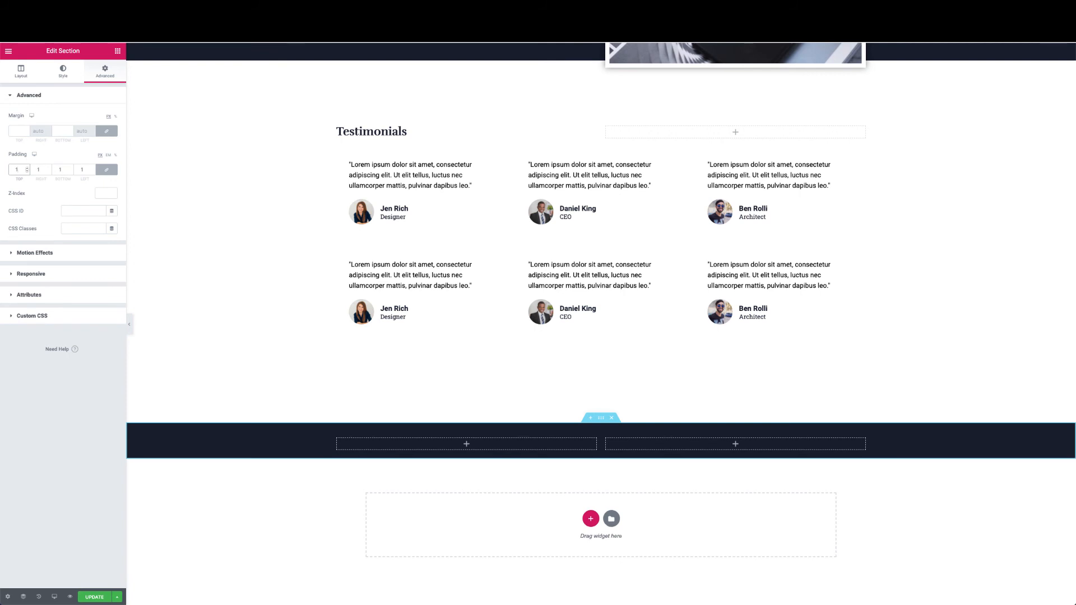
type("20")
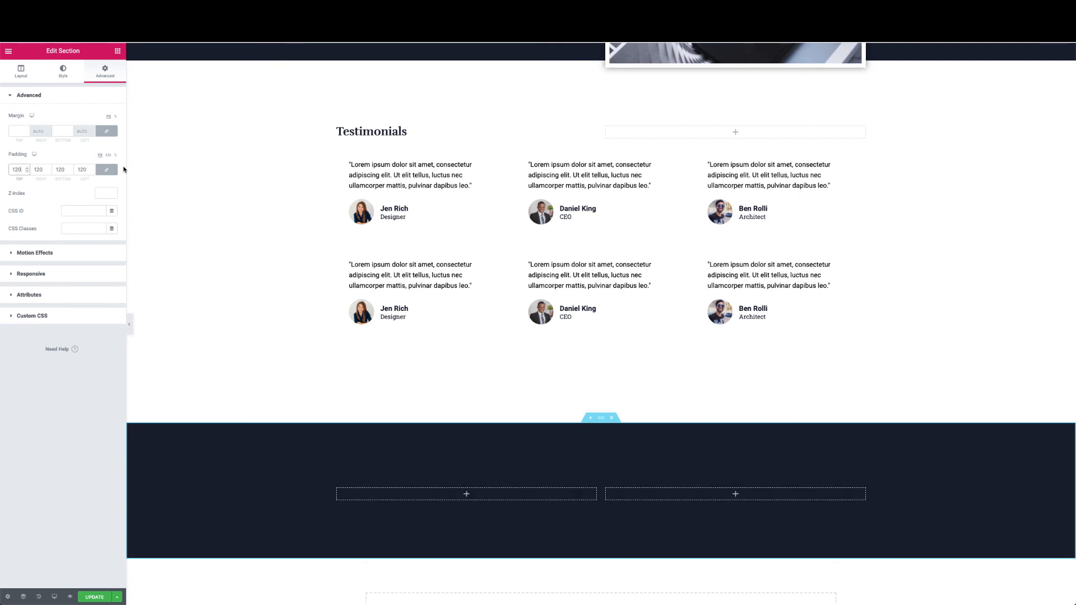
left_click(106, 169)
double_click(38, 169)
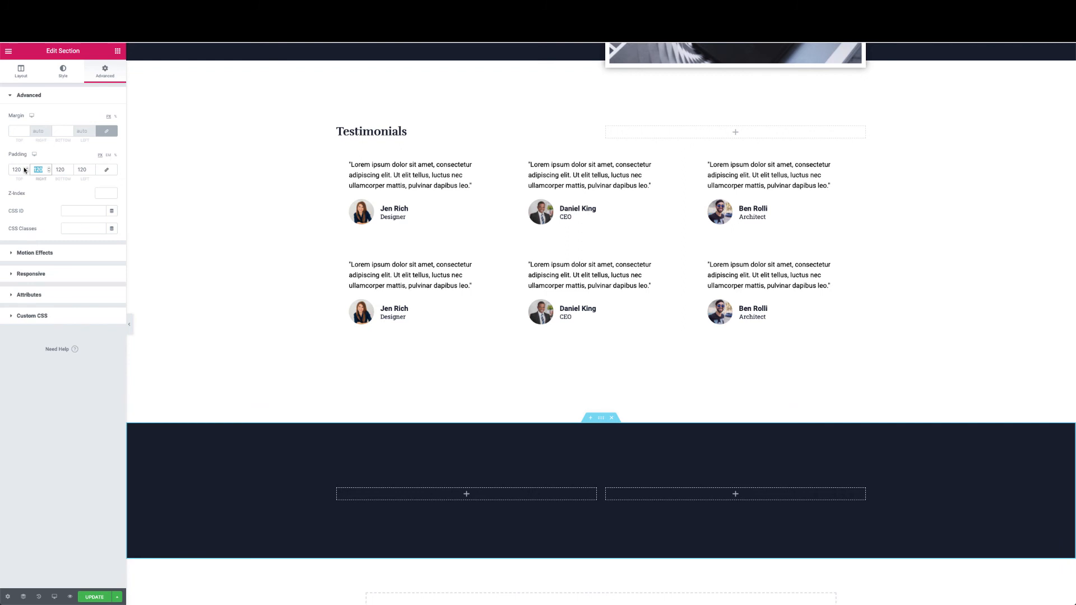
type("0")
left_click(87, 169)
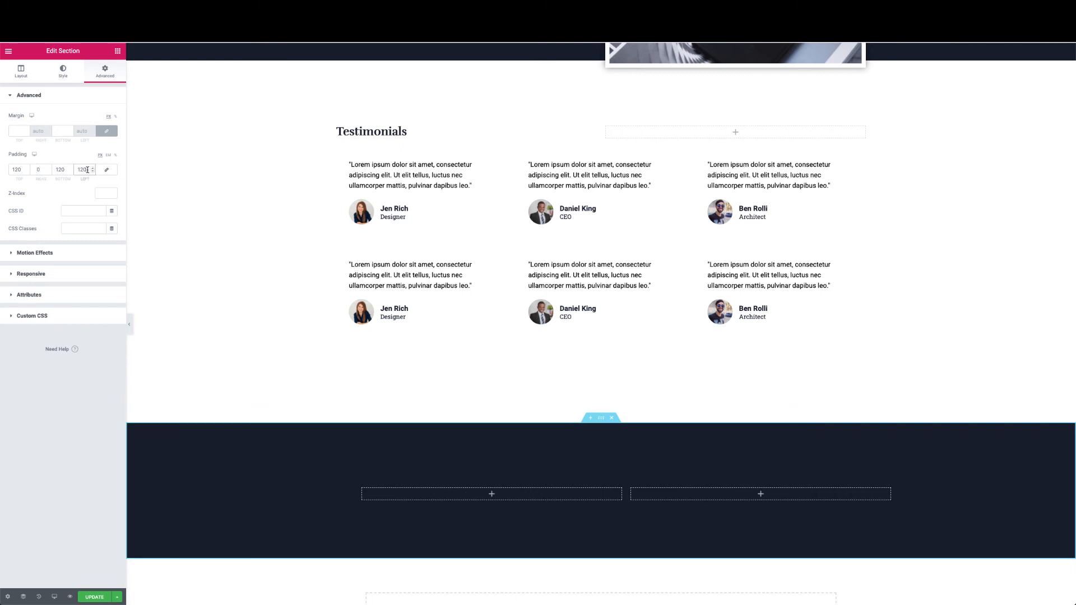
type("0")
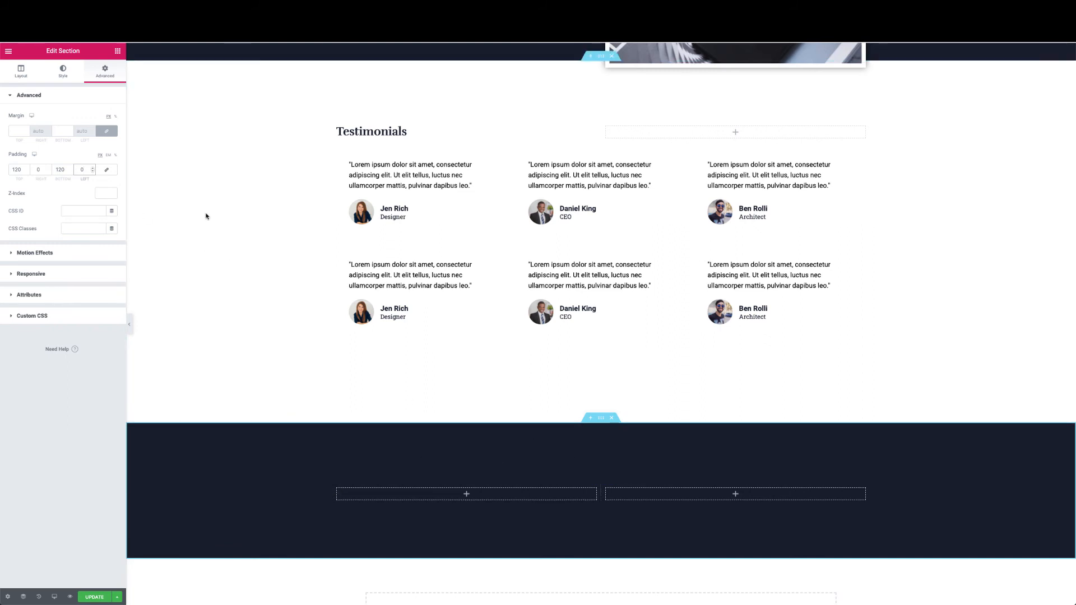
Add a centred 'Getting Started is Easy' heading to the dark section's left column
left_click(117, 51)
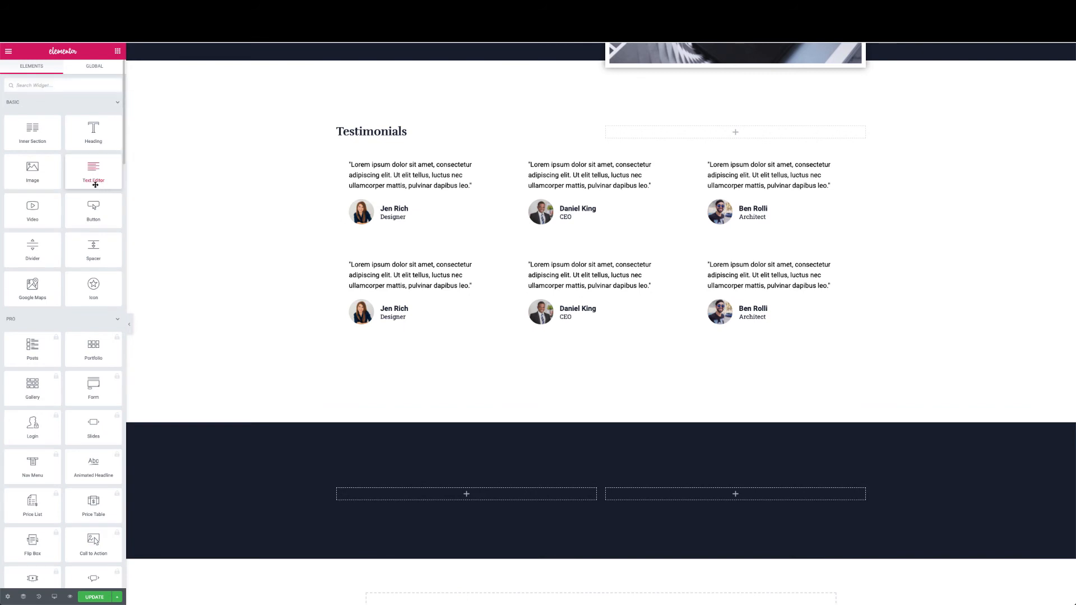
left_click_drag(93, 130, 451, 493)
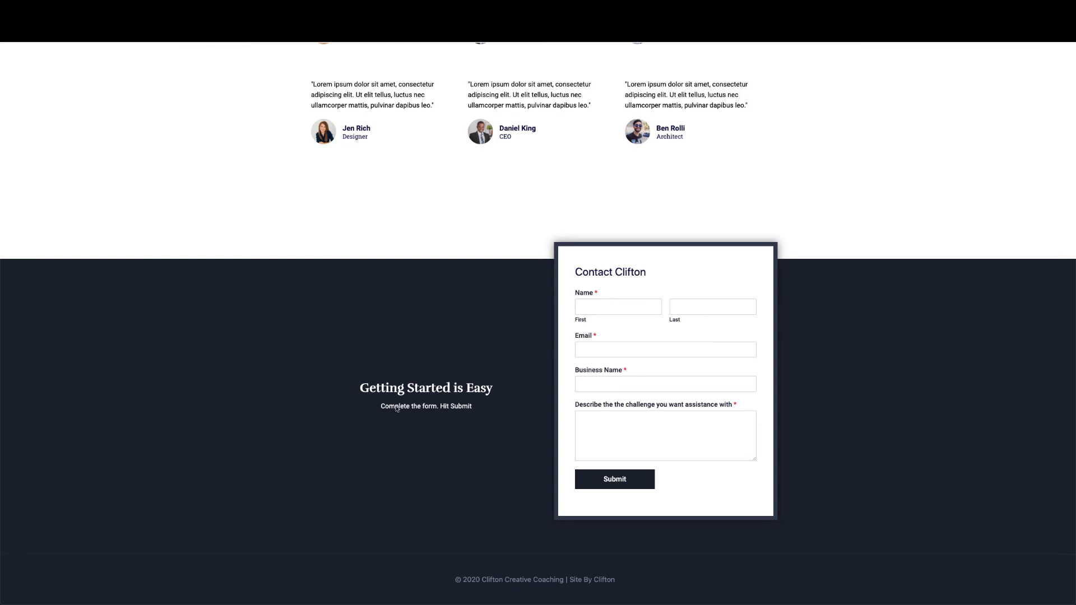
left_click_drag(367, 393, 517, 397)
key("ctrl+c")
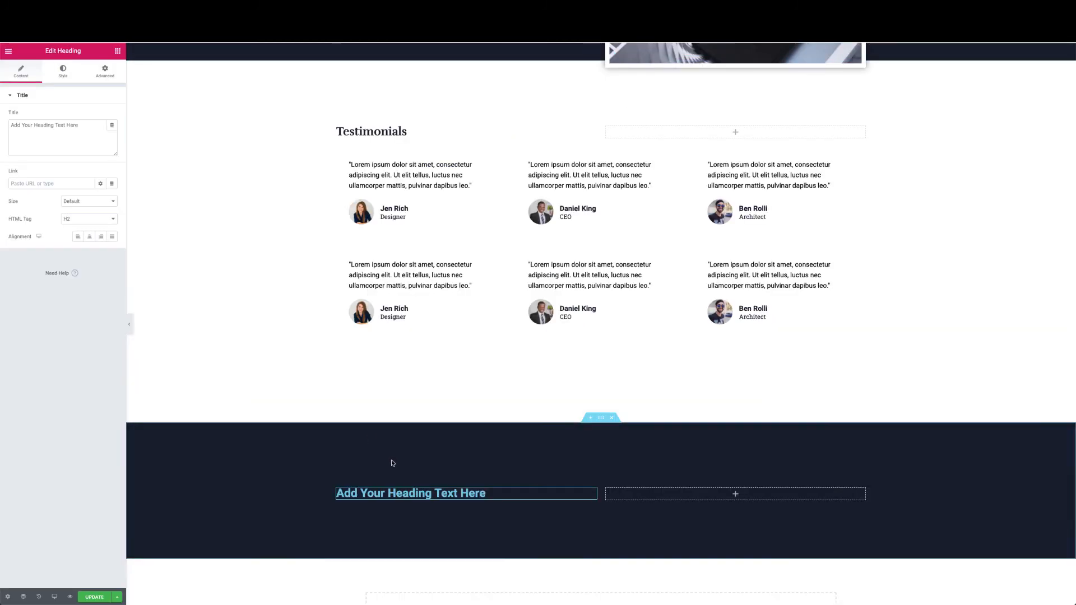
triple_click(83, 125)
key("ctrl+v")
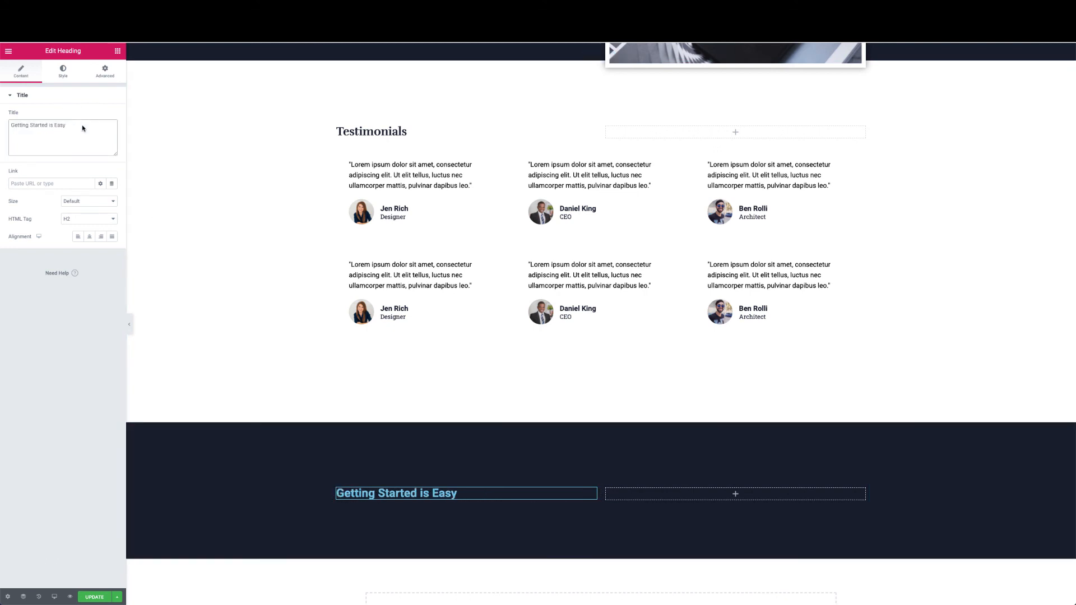
left_click(89, 236)
Make the heading text colour white
left_click(64, 74)
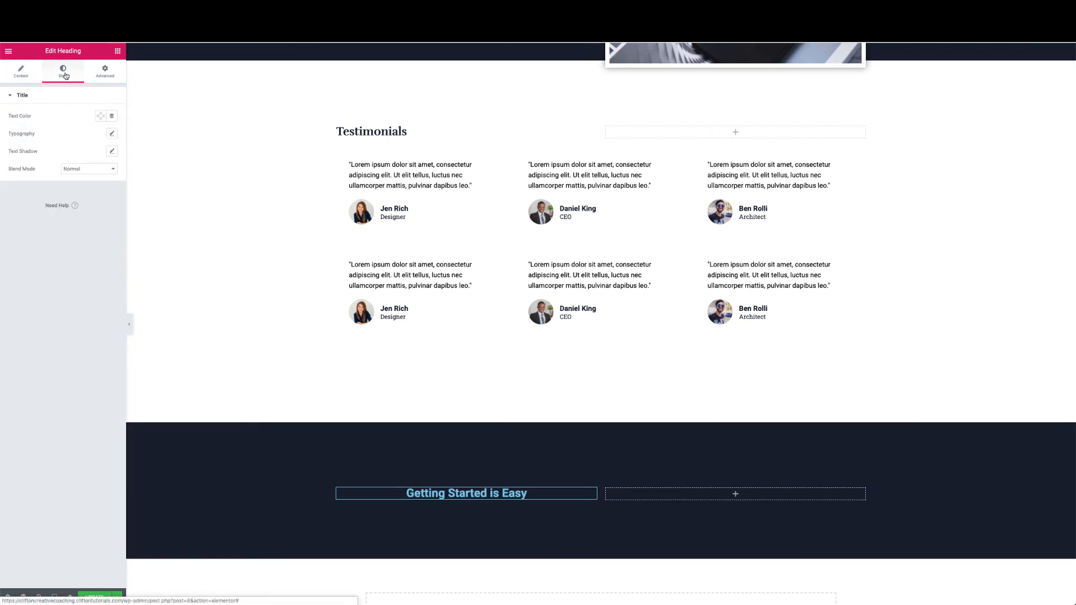
left_click(101, 116)
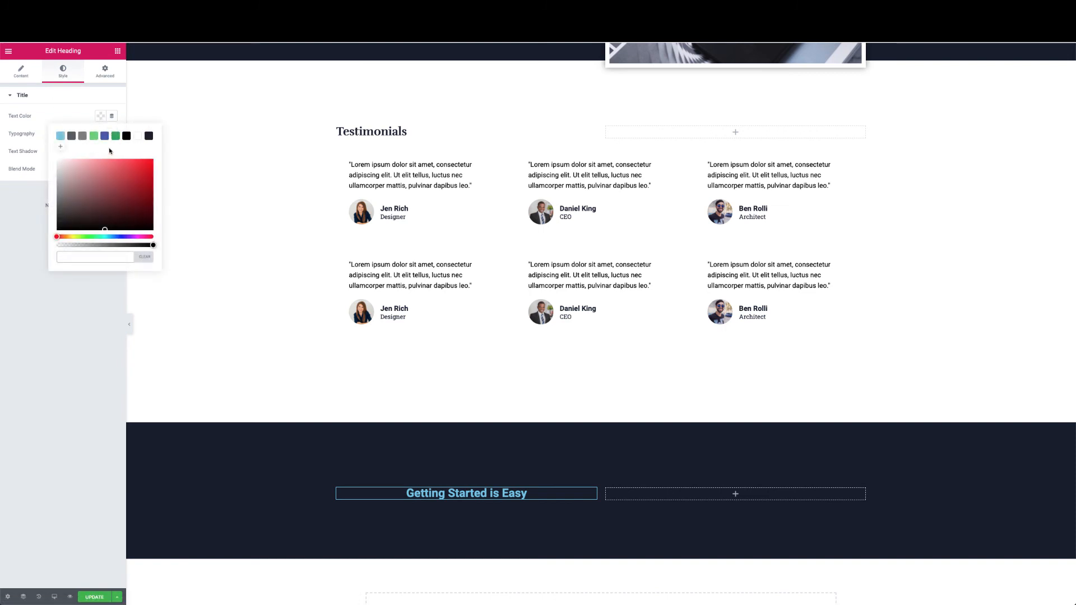
left_click(138, 136)
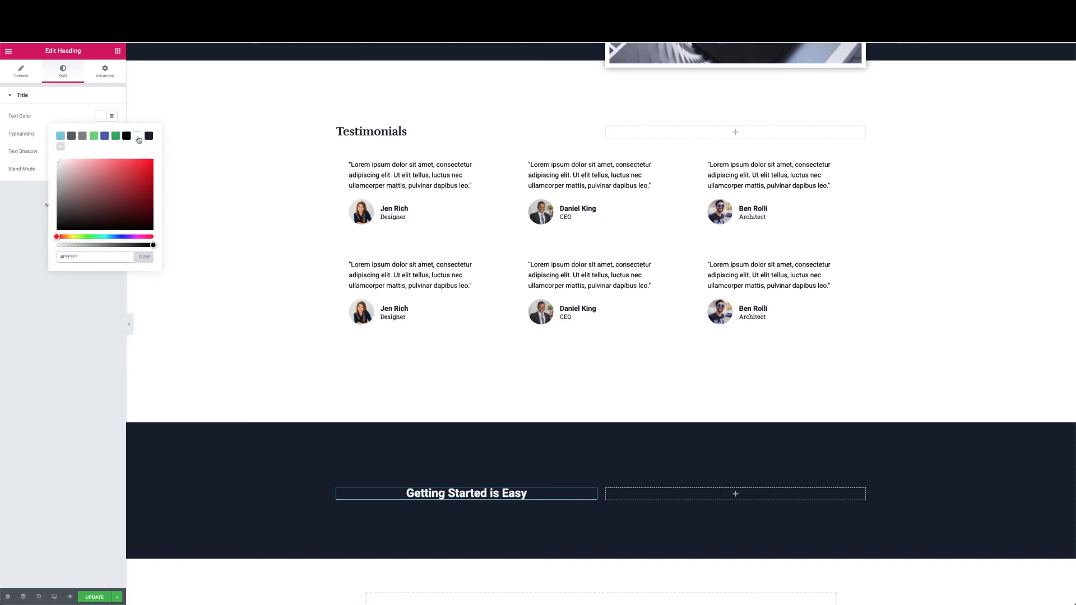
left_click(79, 112)
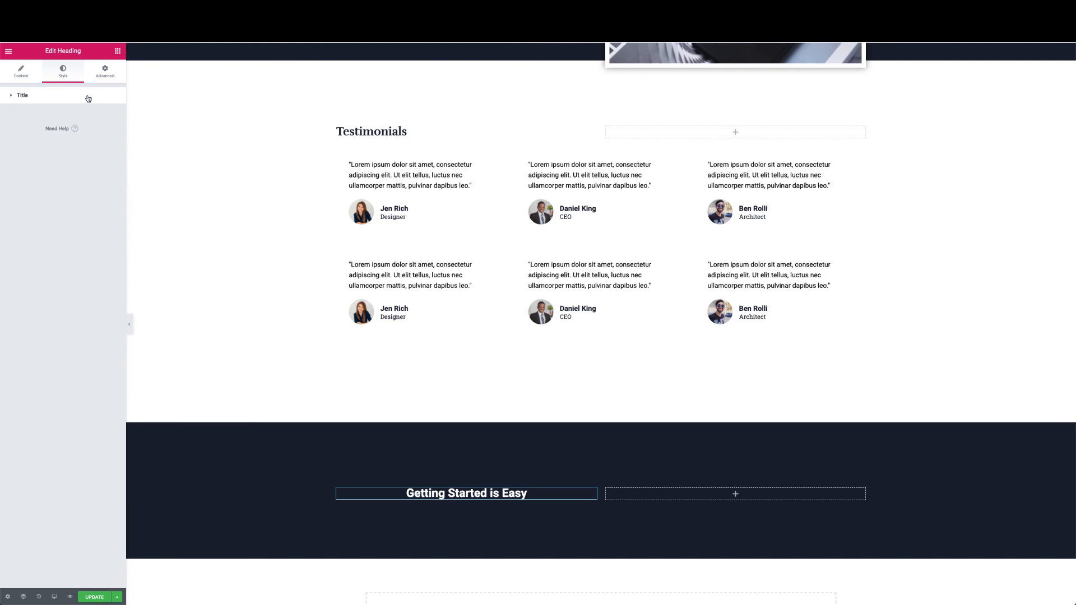
left_click(88, 99)
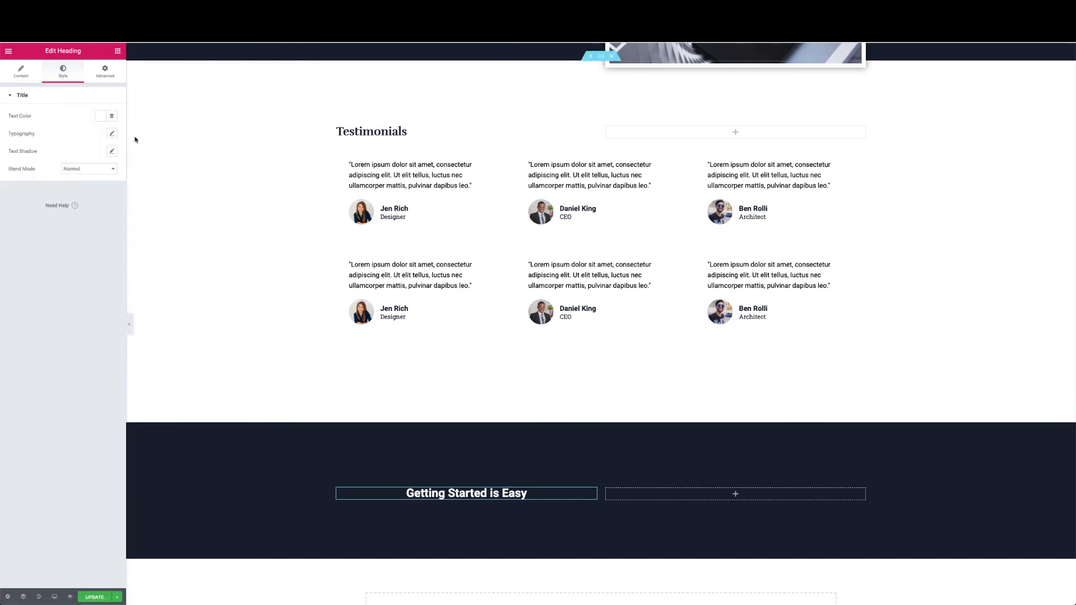
Set the heading's typography font family to Rufina
left_click(112, 135)
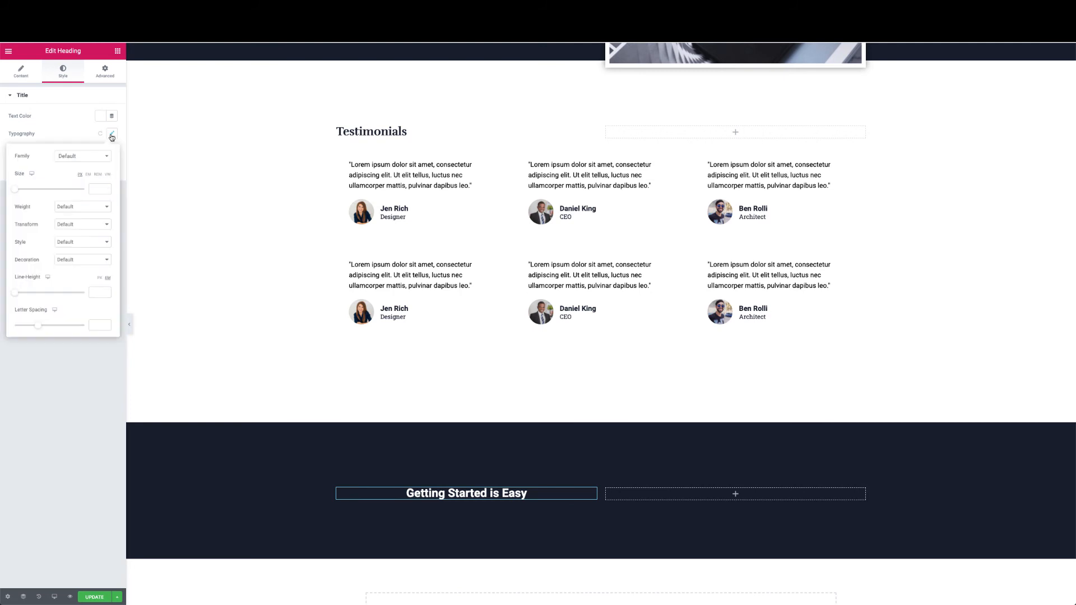
left_click(93, 160)
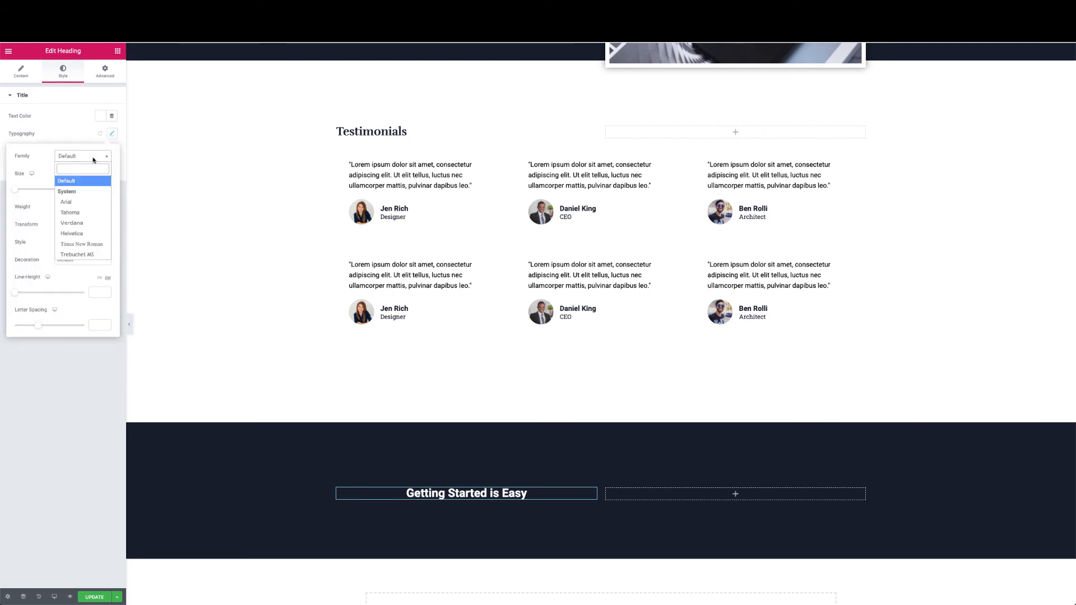
type("Rufina")
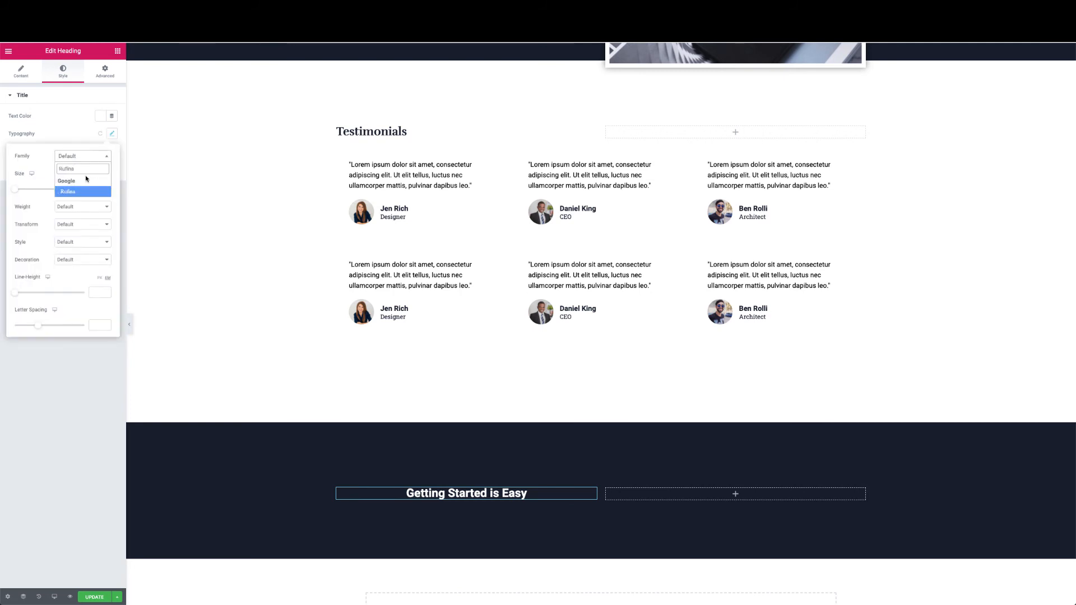
left_click(73, 192)
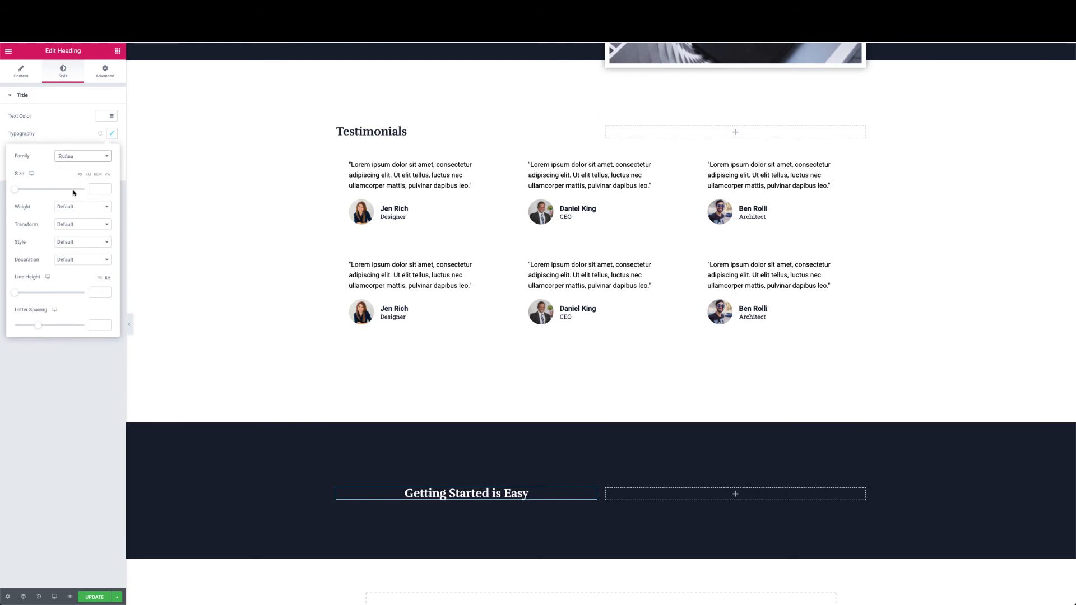
left_click(72, 120)
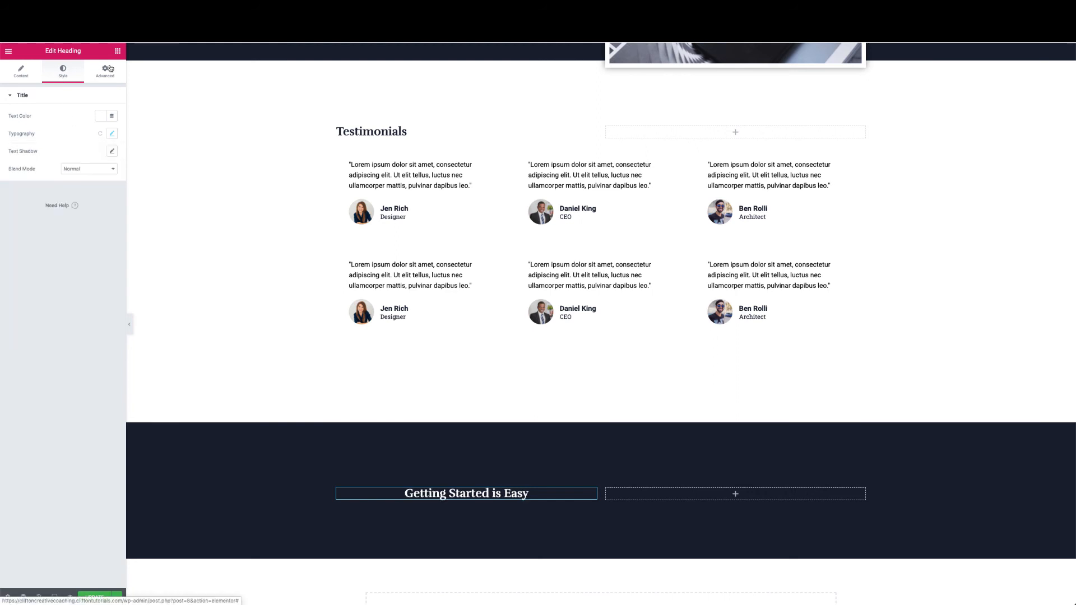
left_click(22, 73)
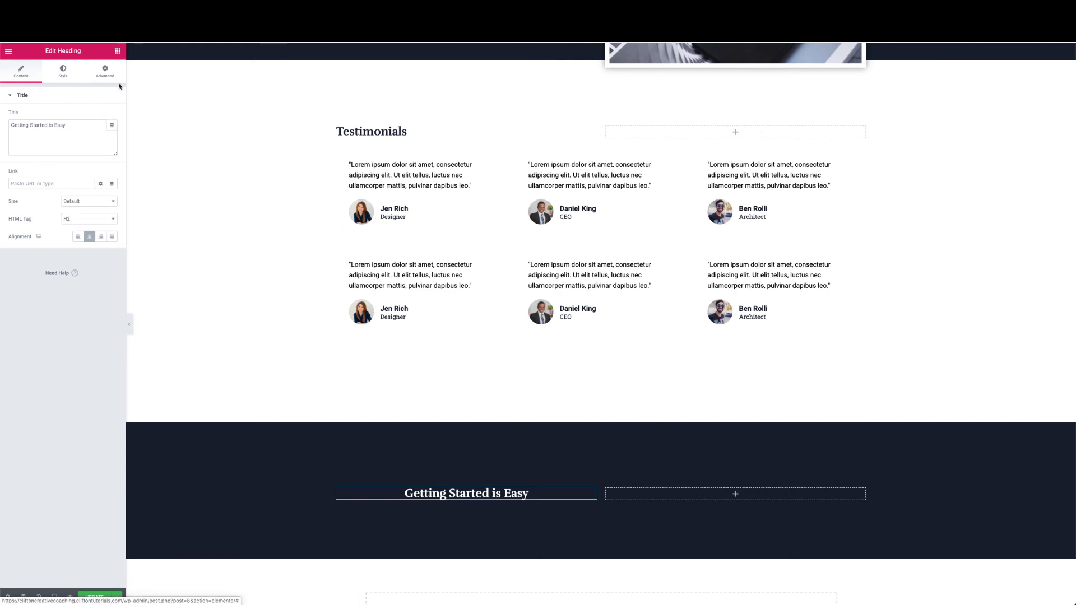
left_click(118, 51)
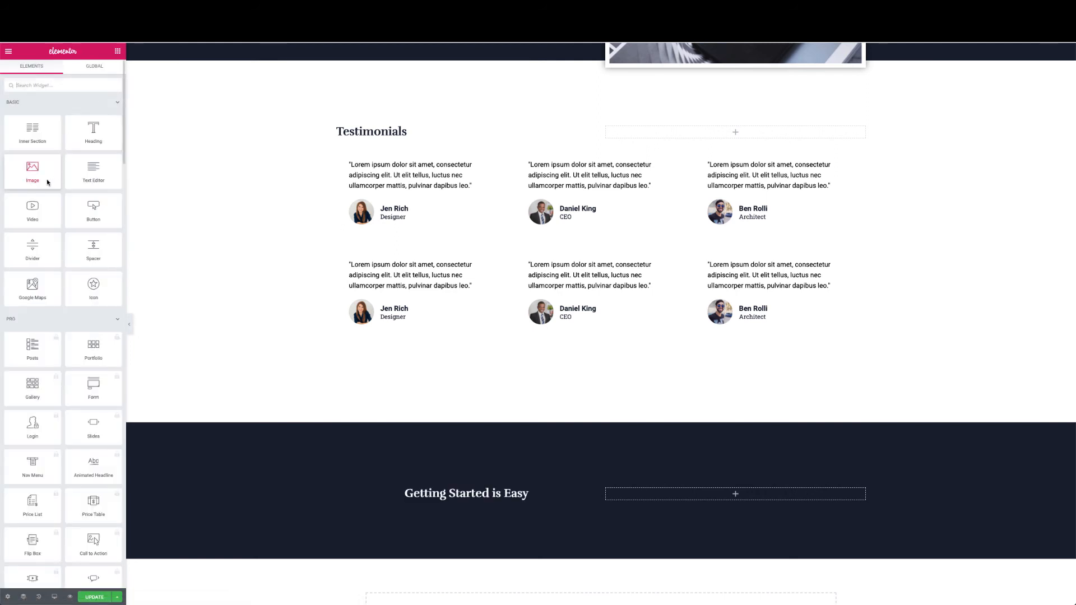
Add a Text Editor block under the heading with centred white text
left_click_drag(91, 174, 442, 495)
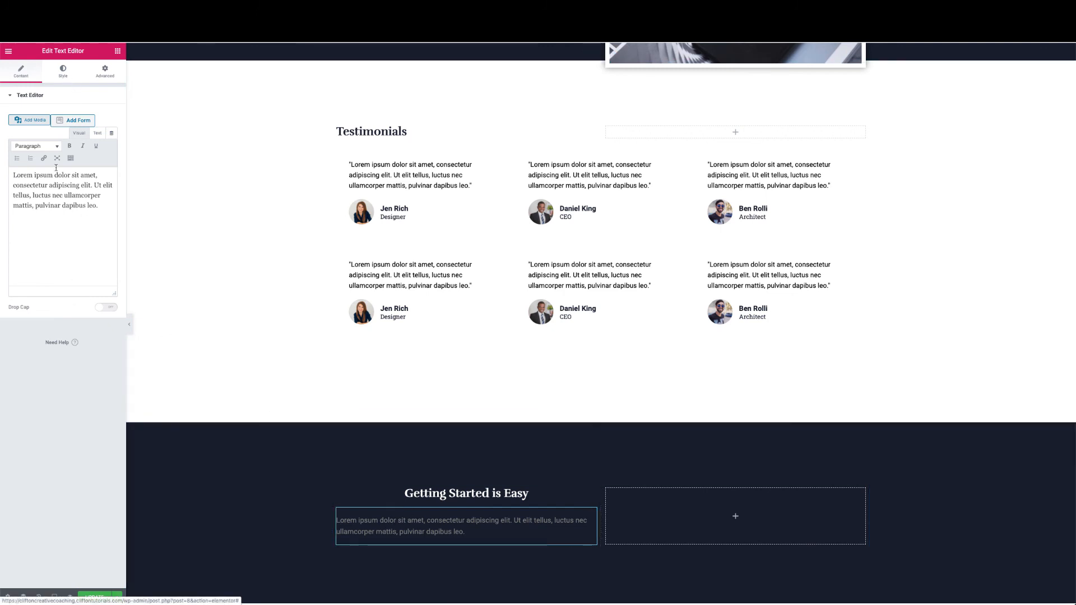
left_click(63, 72)
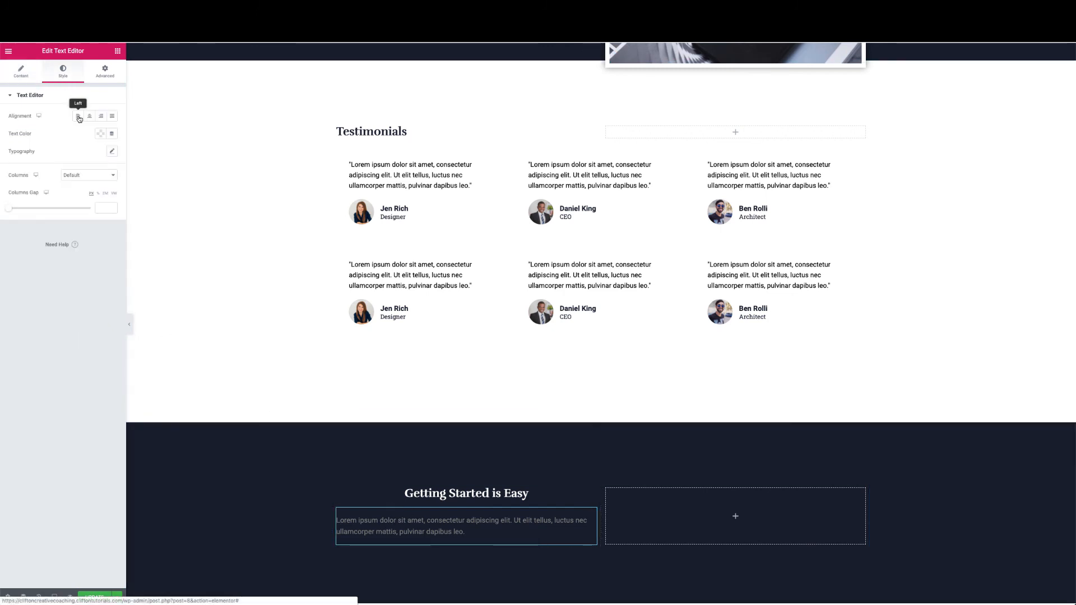
left_click(89, 116)
left_click(100, 134)
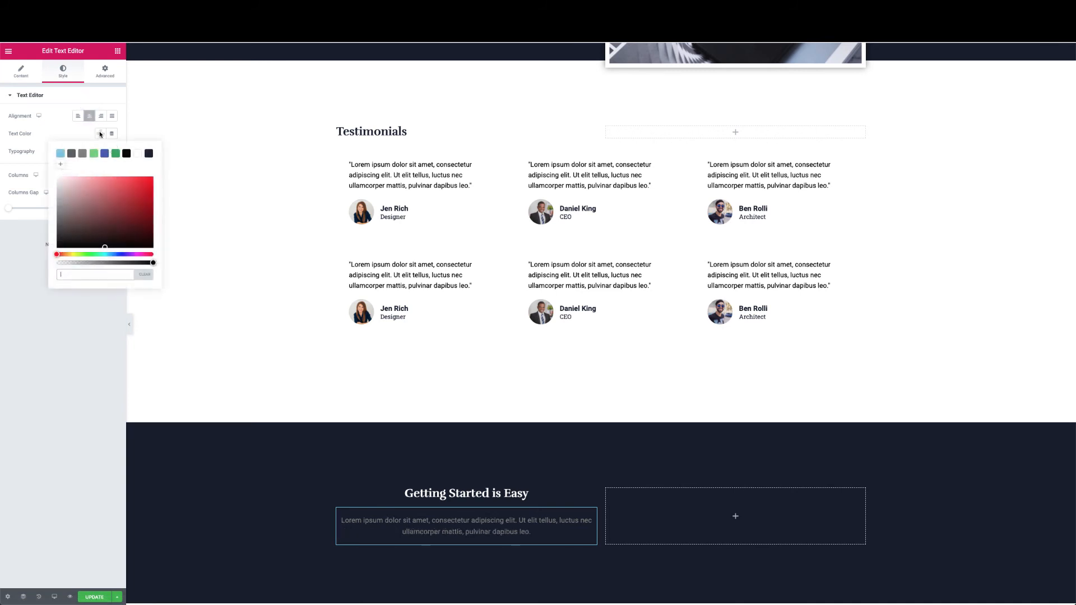
left_click(137, 154)
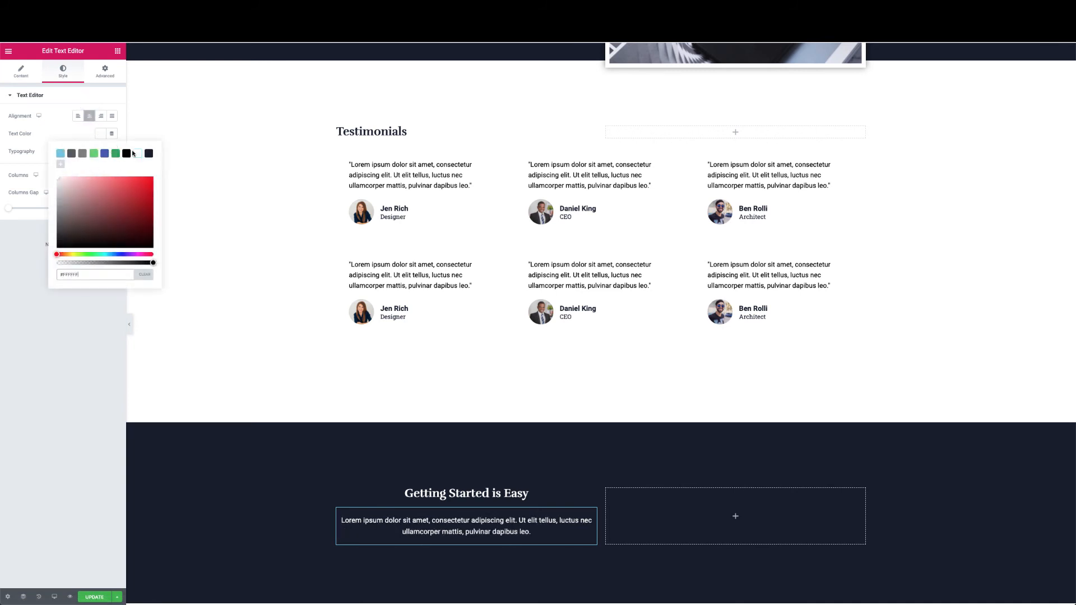
left_click(23, 72)
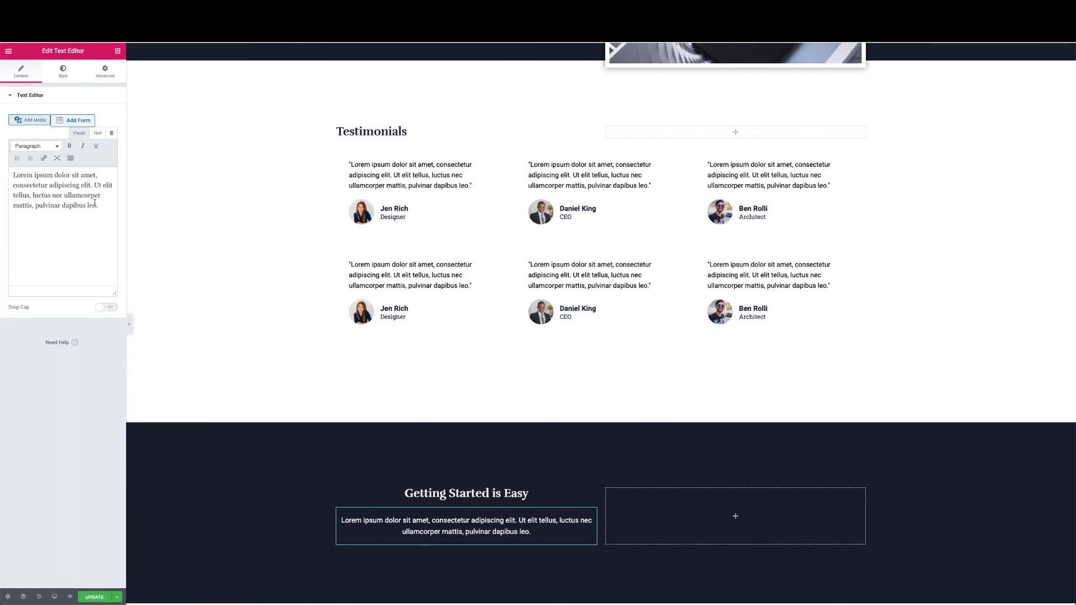
Replace the placeholder paragraph with 'Complete the form. Hit Submit'
left_click_drag(98, 206, 0, 132)
type("C")
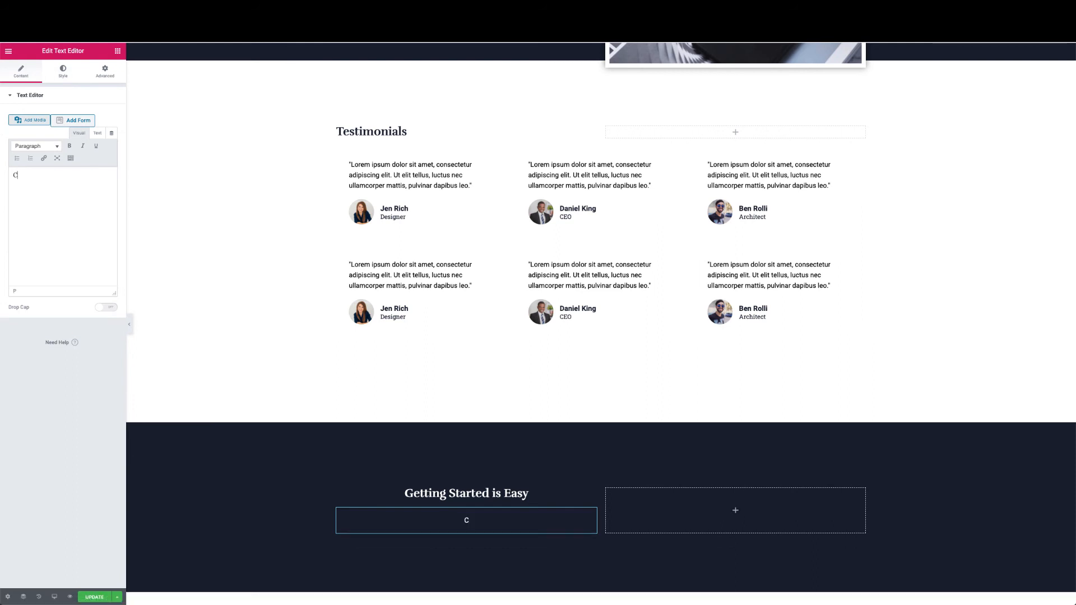
type("omplete the form")
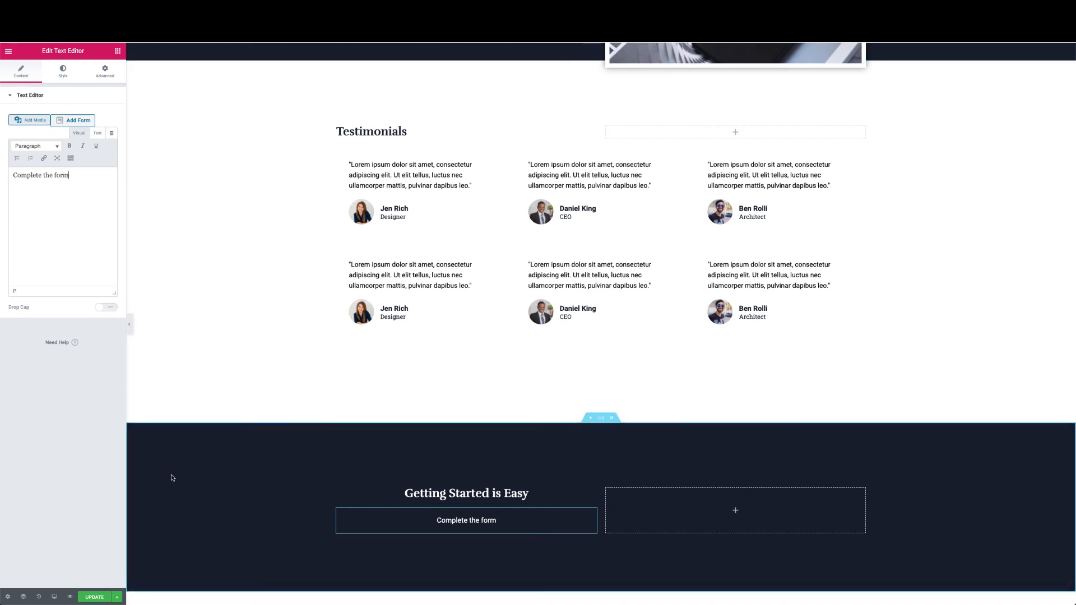
left_click(130, 325)
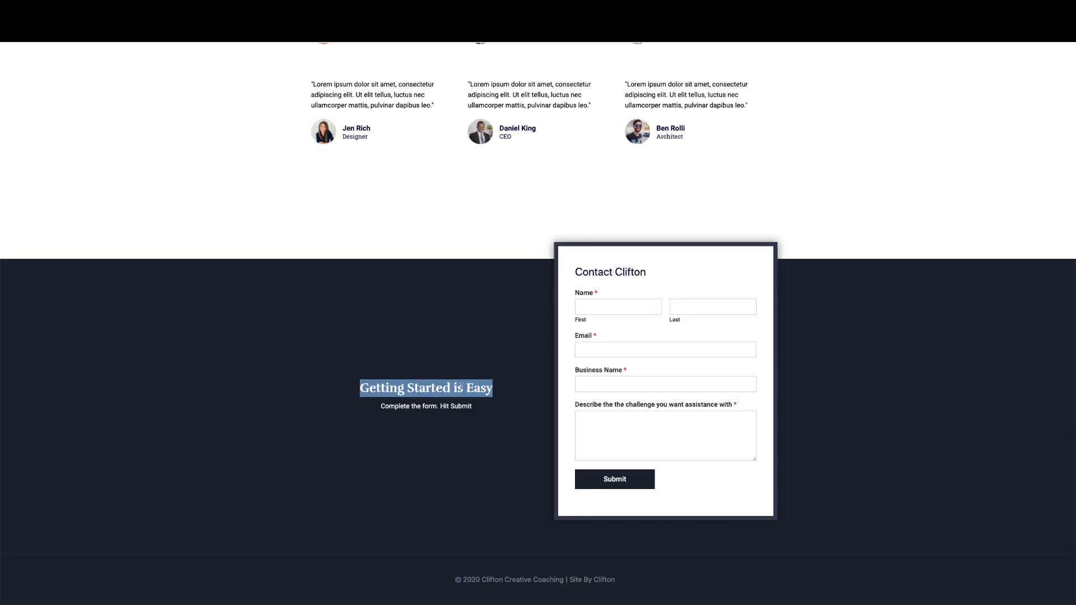
left_click(495, 425)
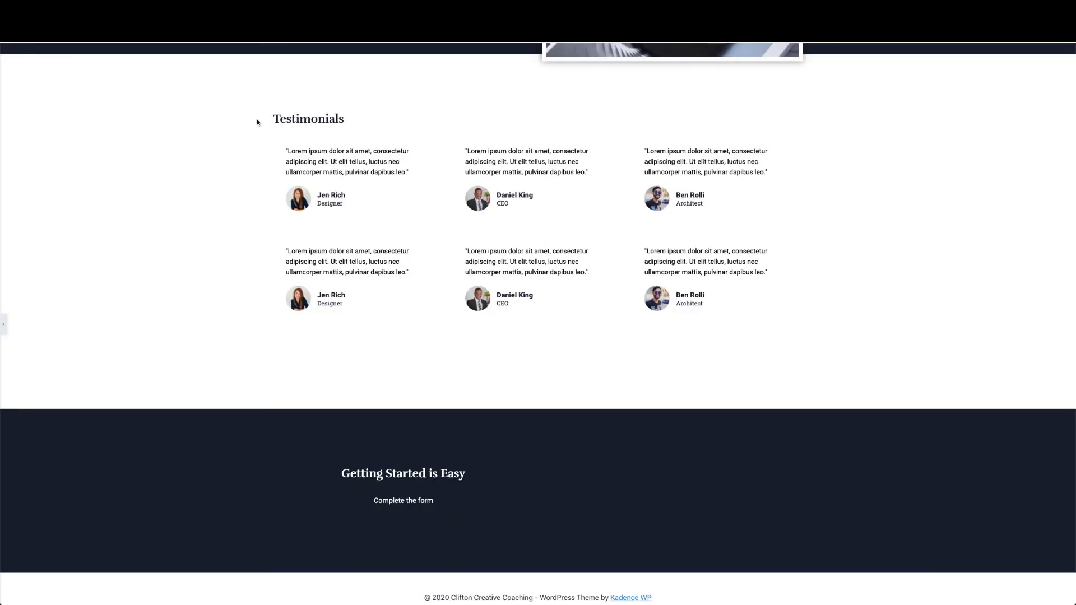
scroll(274, 266, "down", 1)
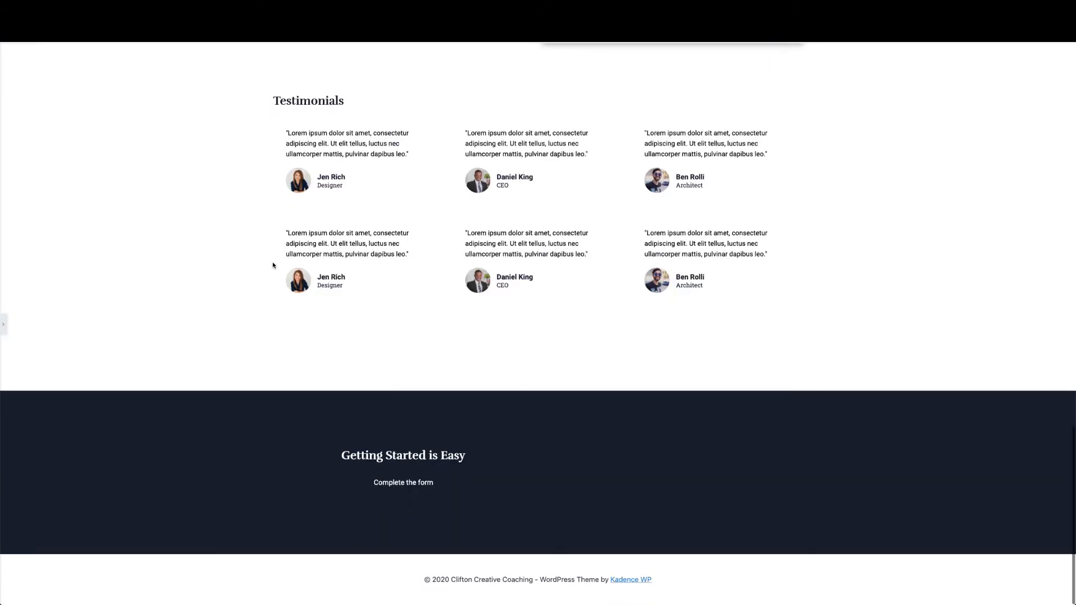
left_click(4, 328)
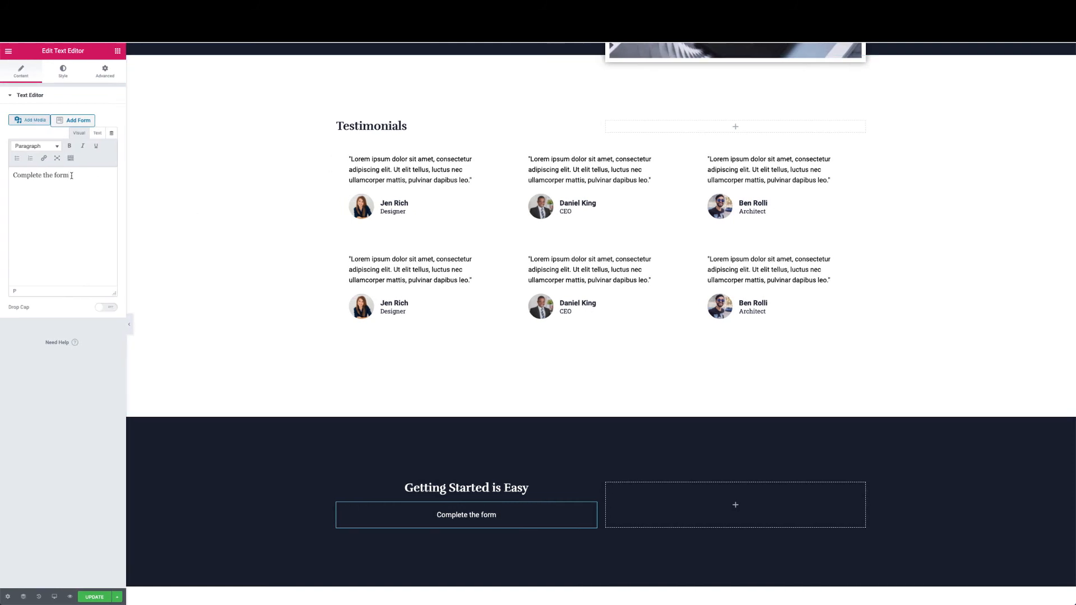
type(". Hit Submit")
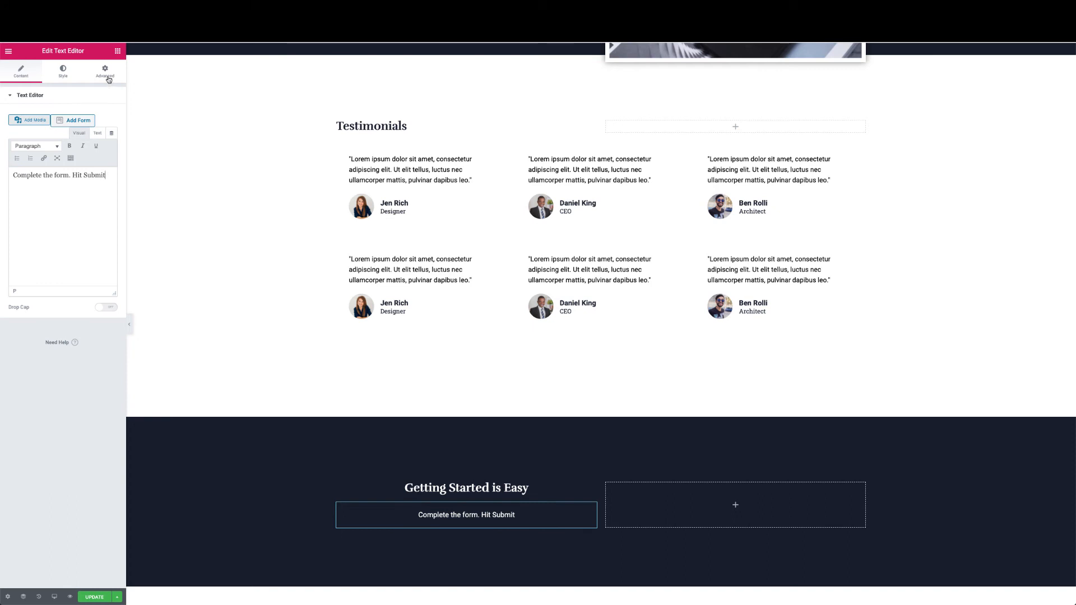
left_click(108, 79)
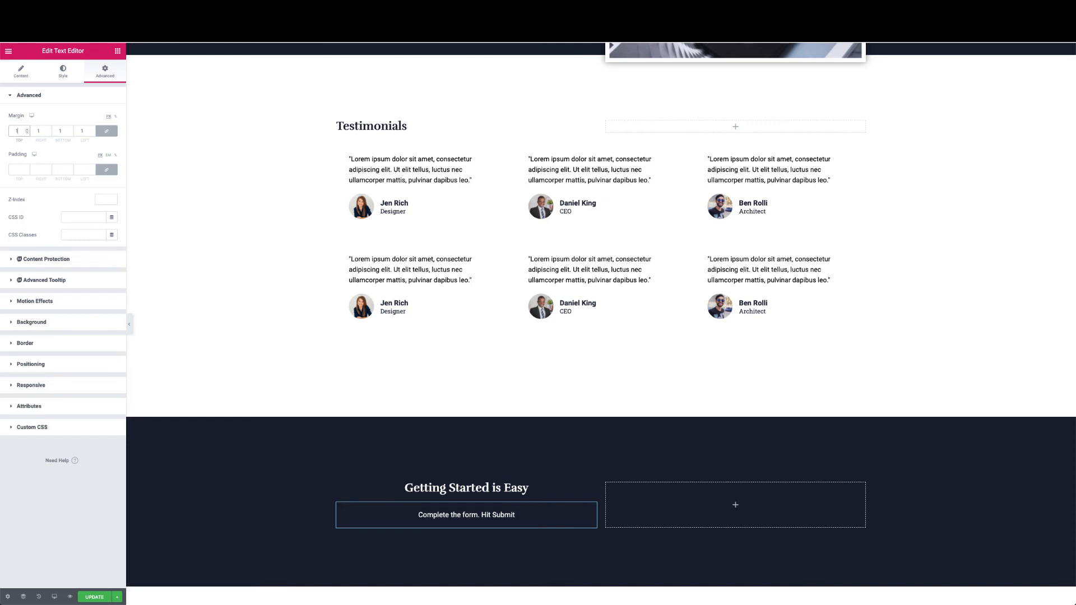
Set the paragraph's top margin to -20 with the other margins at 0
left_click(107, 130)
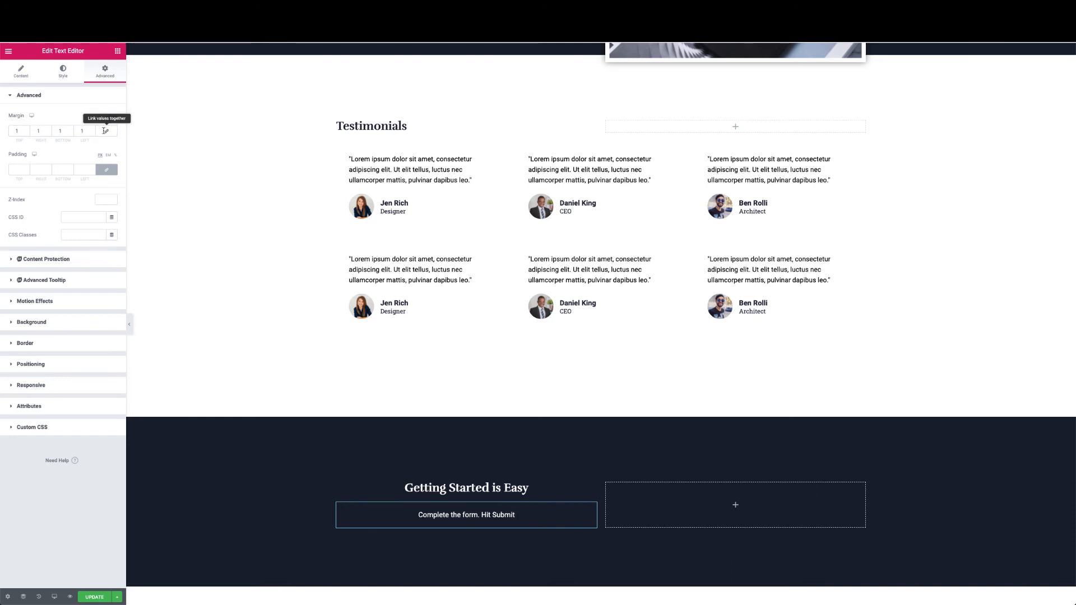
left_click_drag(23, 130, 8, 130)
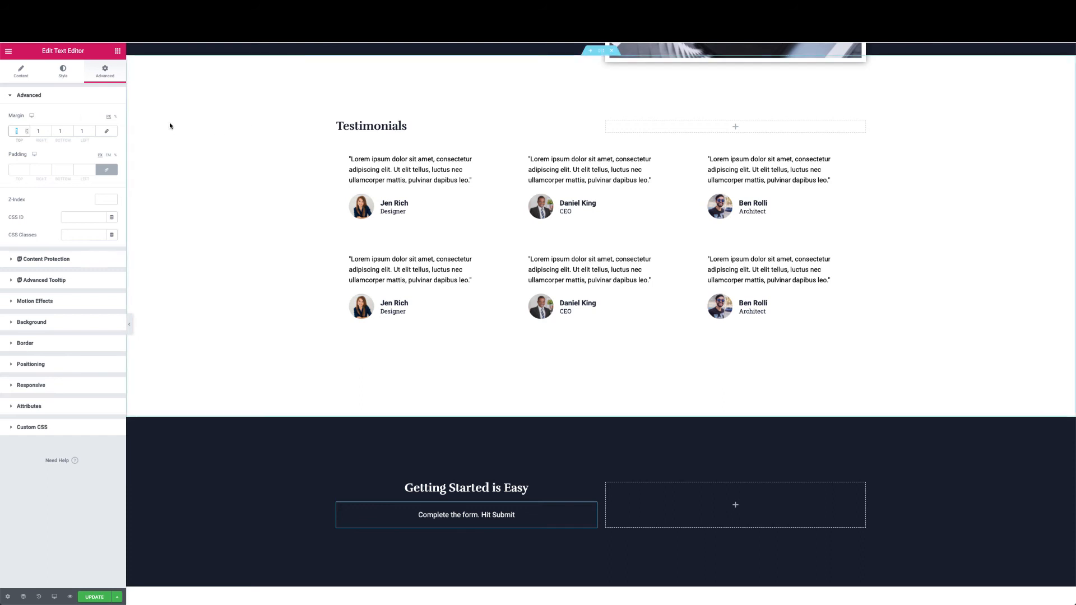
left_click(106, 130)
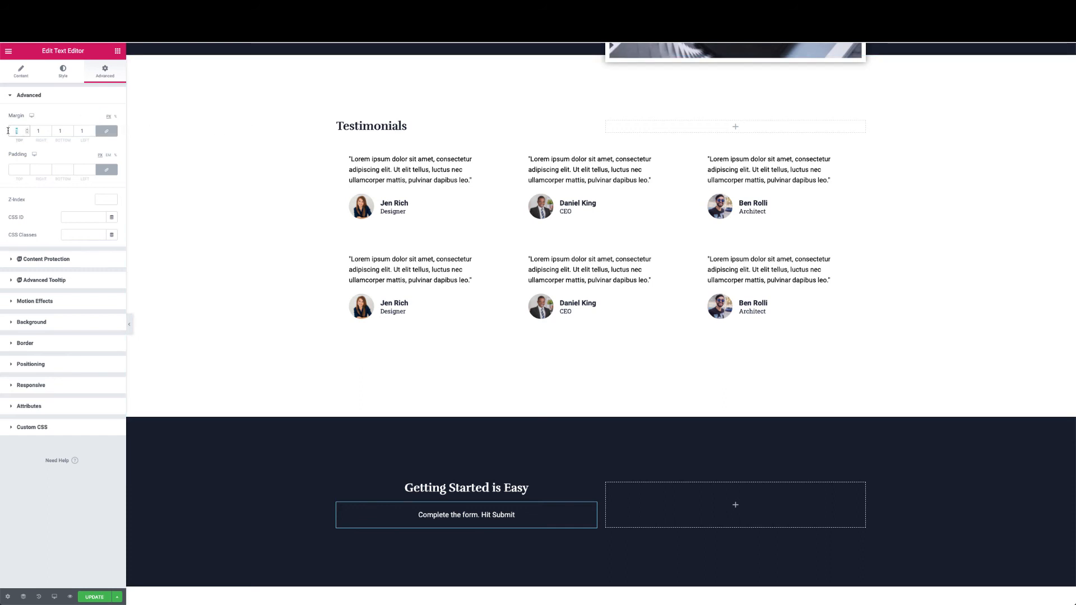
type("0")
left_click(107, 131)
left_click_drag(21, 130, 8, 132)
type("1")
left_click(13, 131)
type("-1")
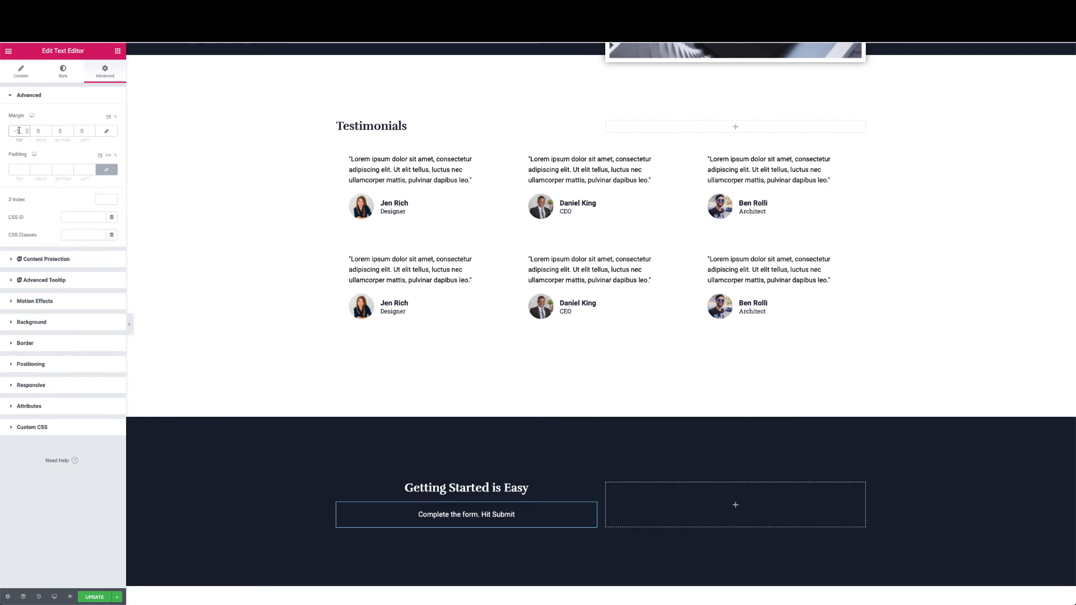
type("0")
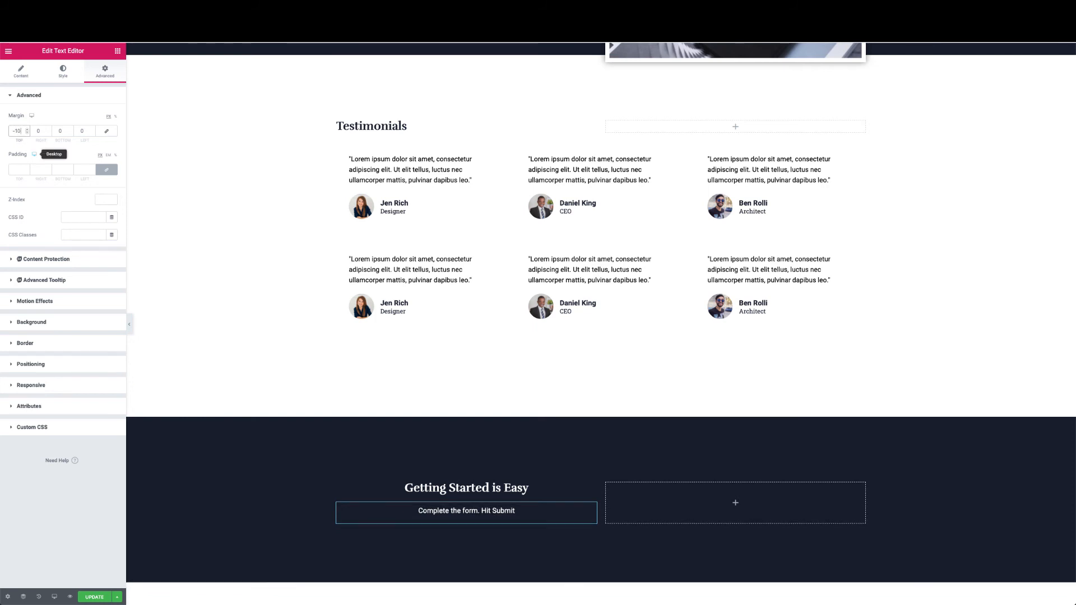
left_click(27, 133)
left_click(27, 133)
left_click(27, 133)
left_click(28, 132)
left_click(27, 133)
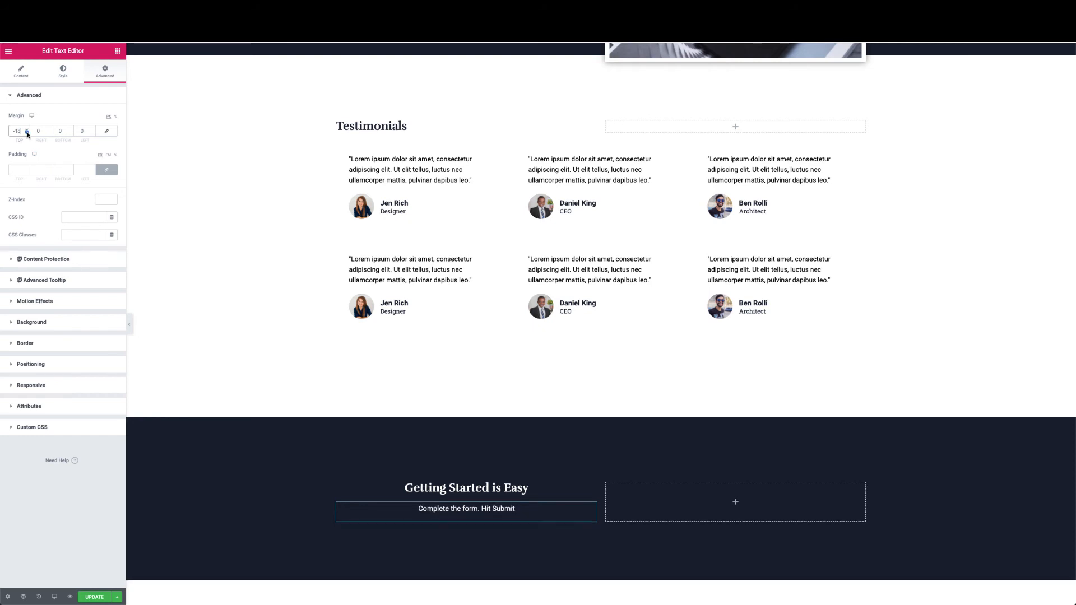
left_click(28, 133)
left_click(27, 133)
left_click(27, 133)
left_click(27, 133)
left_click(27, 133)
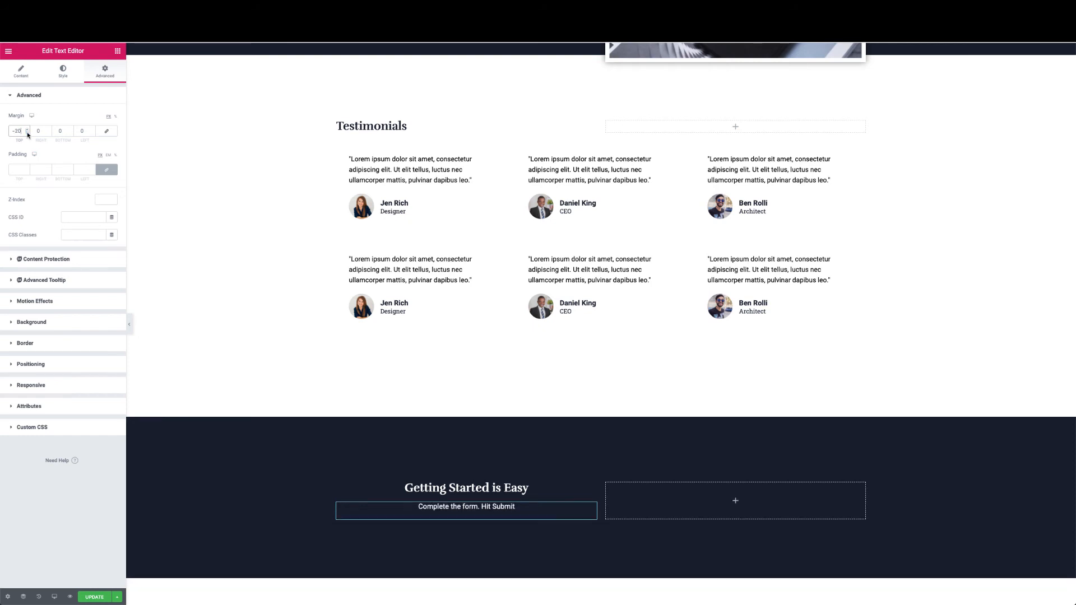
Preview the layout full width, then save the page with Update
left_click(130, 331)
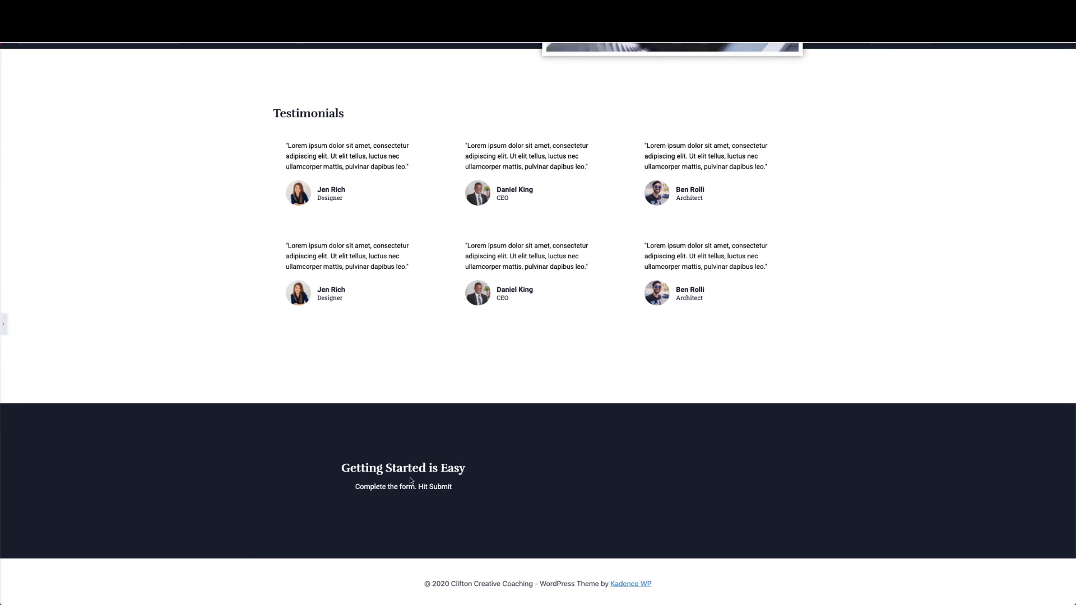
left_click(4, 325)
left_click(94, 597)
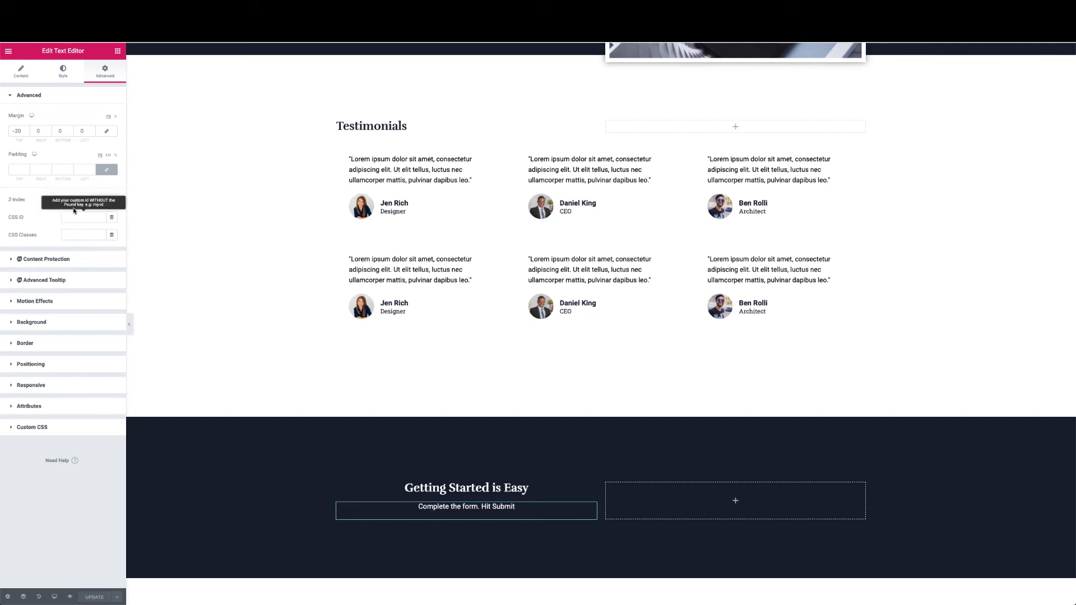
Leave Elementor and the block editor for the WordPress admin dashboard
left_click(10, 53)
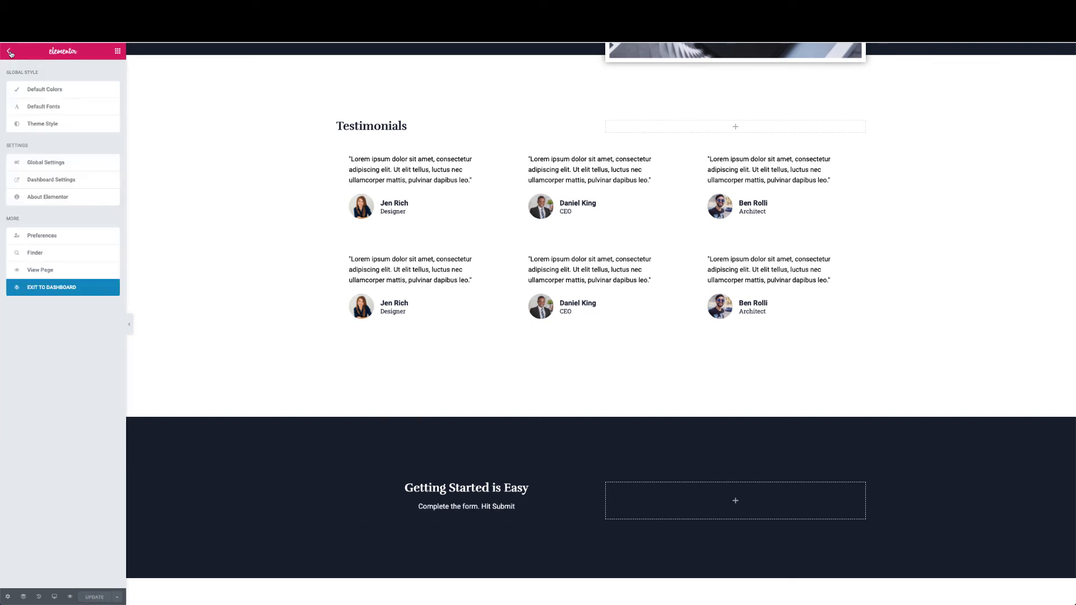
left_click(35, 292)
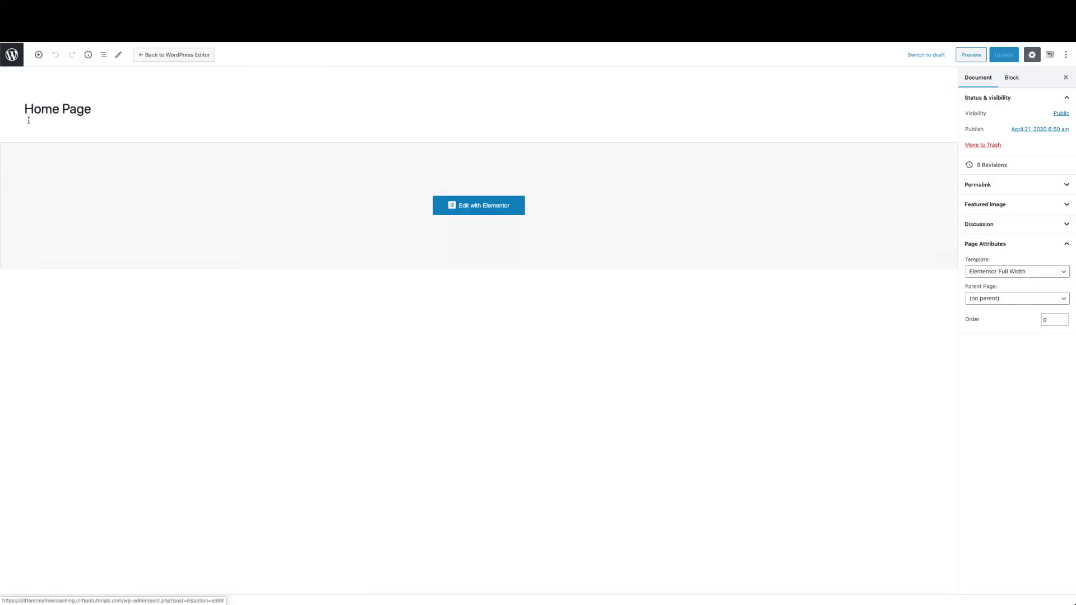
left_click(12, 54)
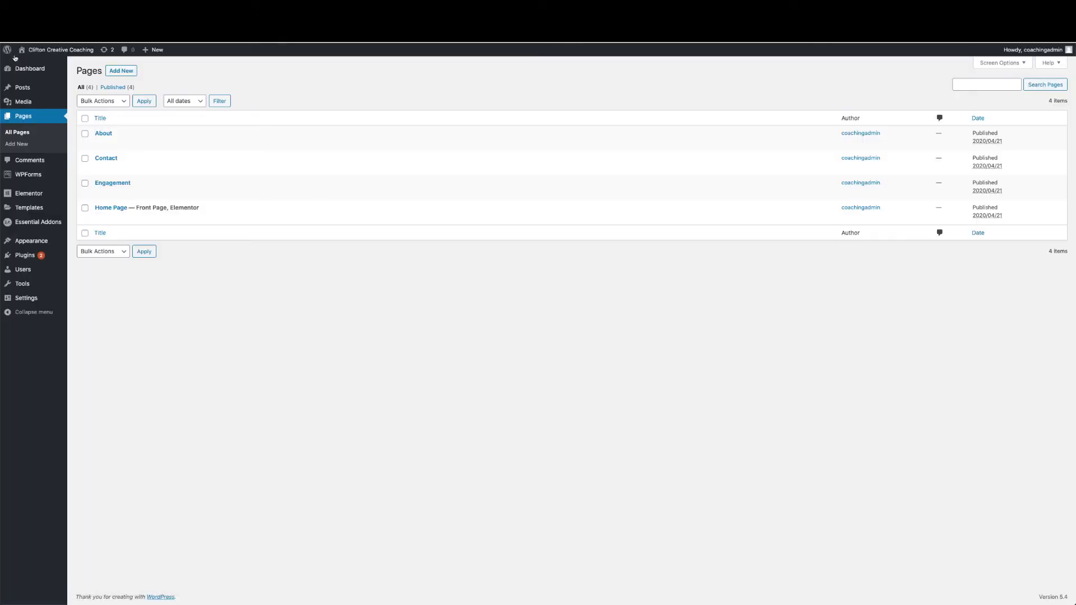
Create a new WPForms form from the Simple Contact Form template
mouse_move(26, 173)
left_click(94, 190)
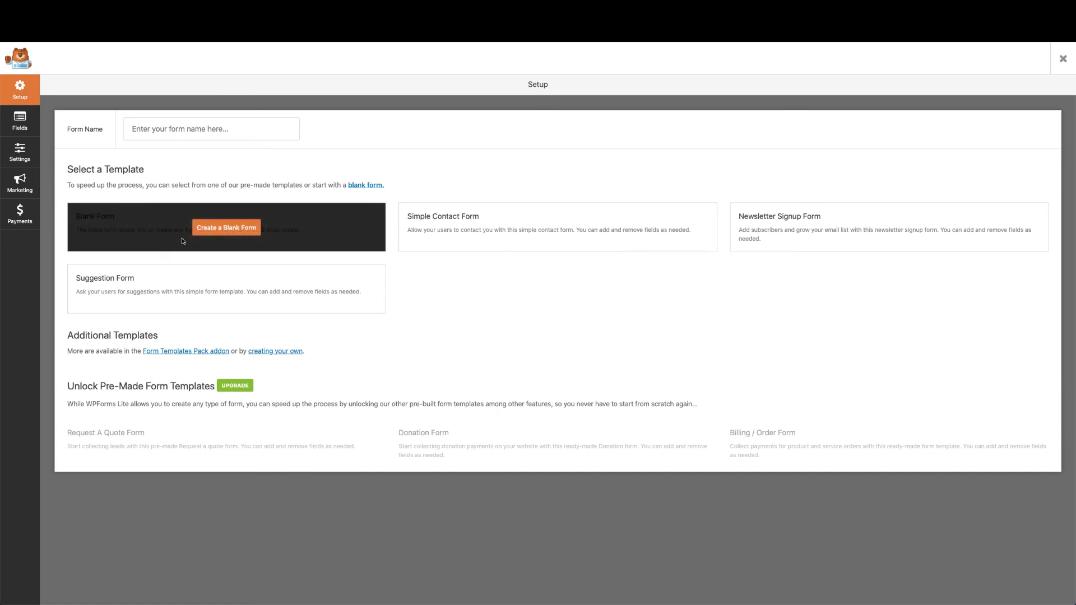
mouse_move(473, 220)
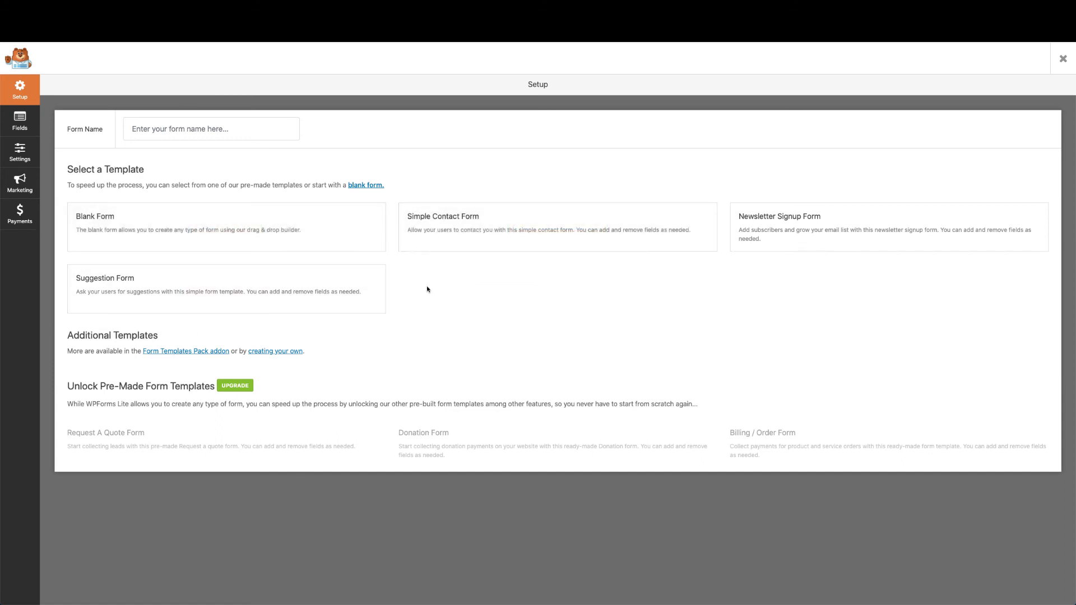
left_click(568, 227)
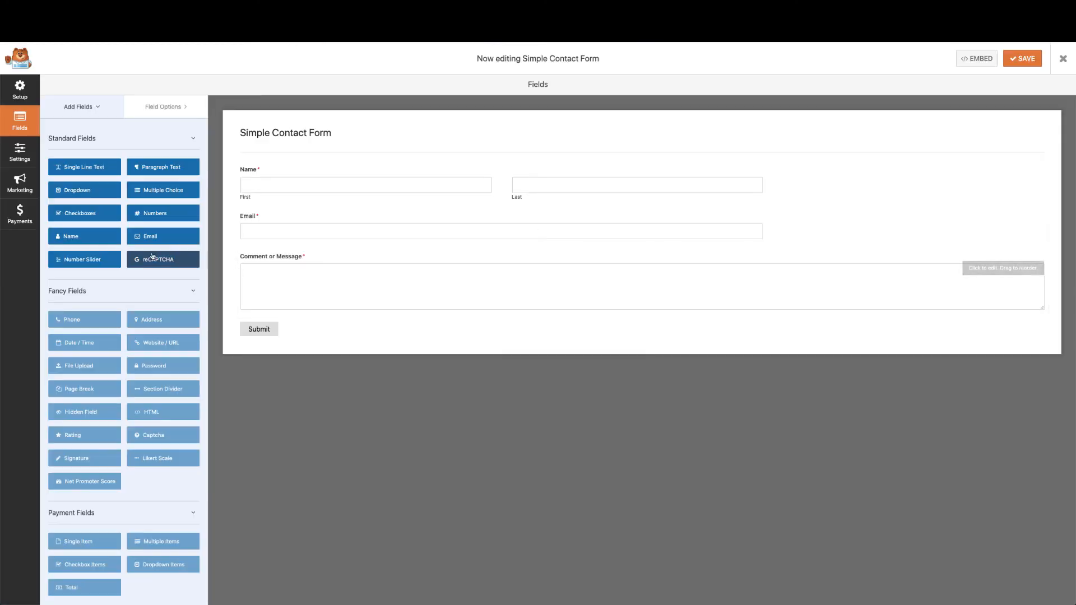
Add a required single-line text field labelled 'Business Name' below Email
left_click_drag(98, 170, 312, 257)
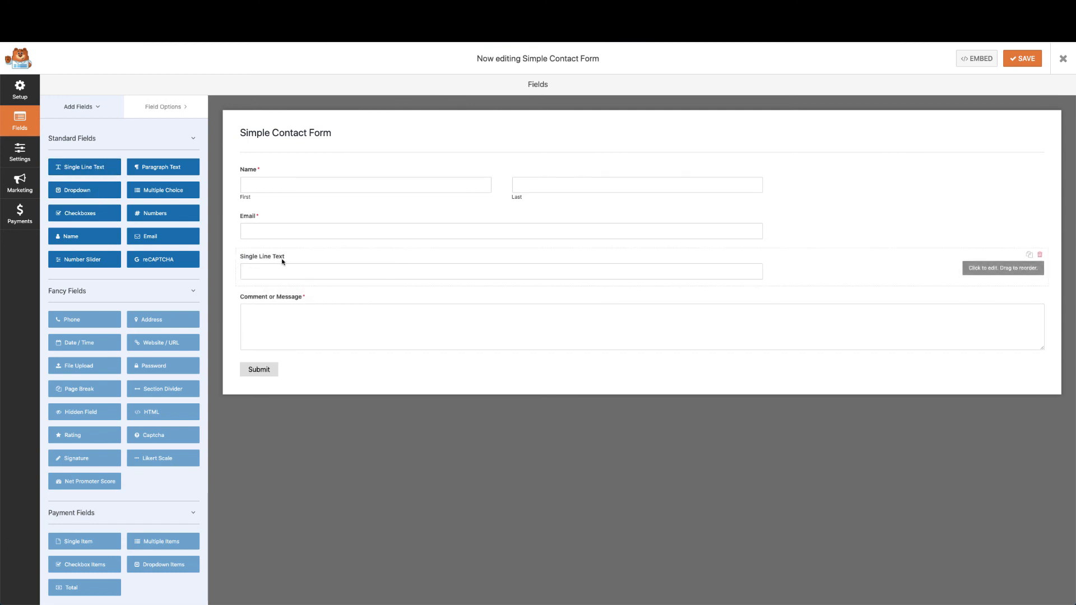
left_click(291, 260)
triple_click(132, 174)
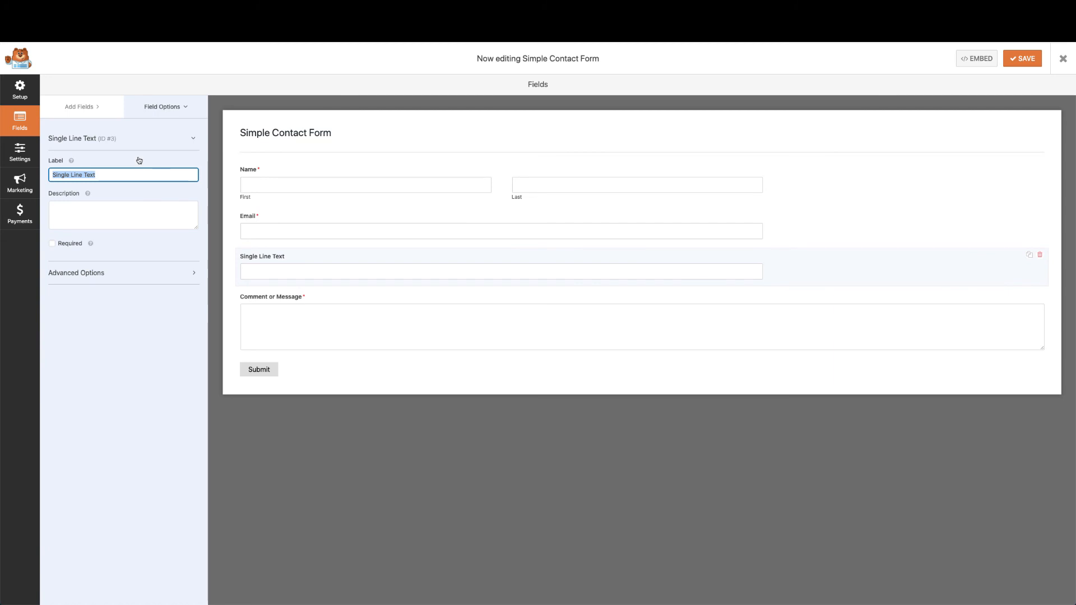
type("Business Name")
left_click(56, 243)
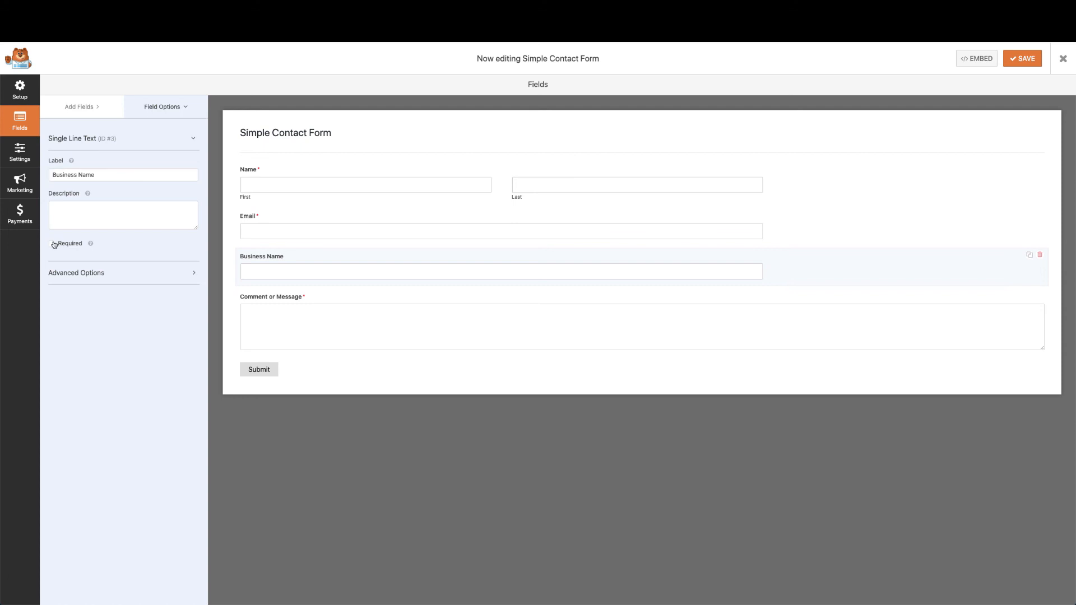
left_click(53, 244)
Relabel the message field 'Describe the challenge you are dealing with', then save and close the builder
left_click(368, 298)
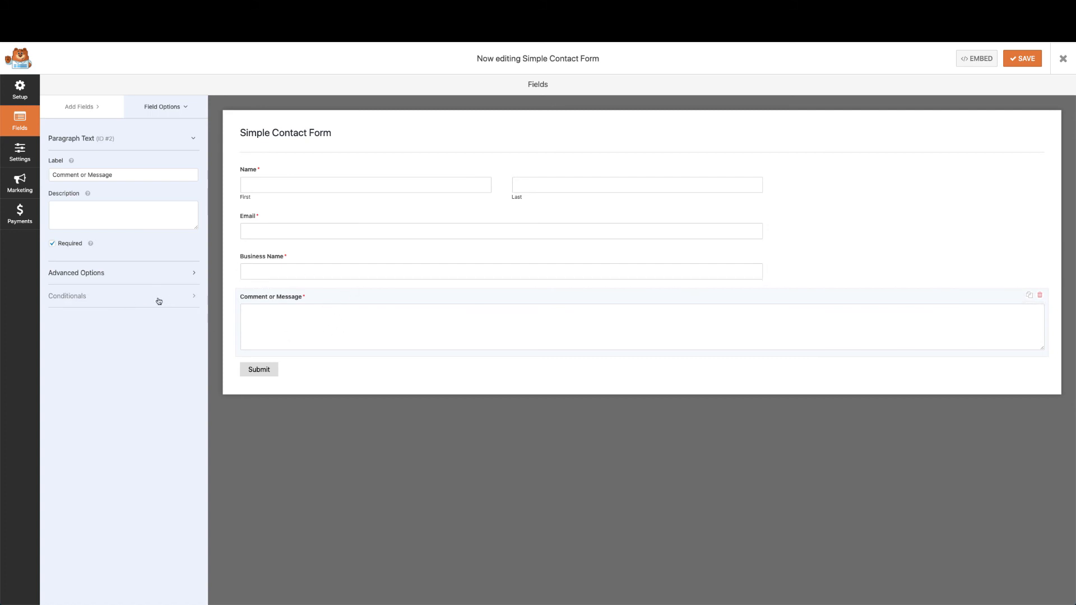
triple_click(130, 171)
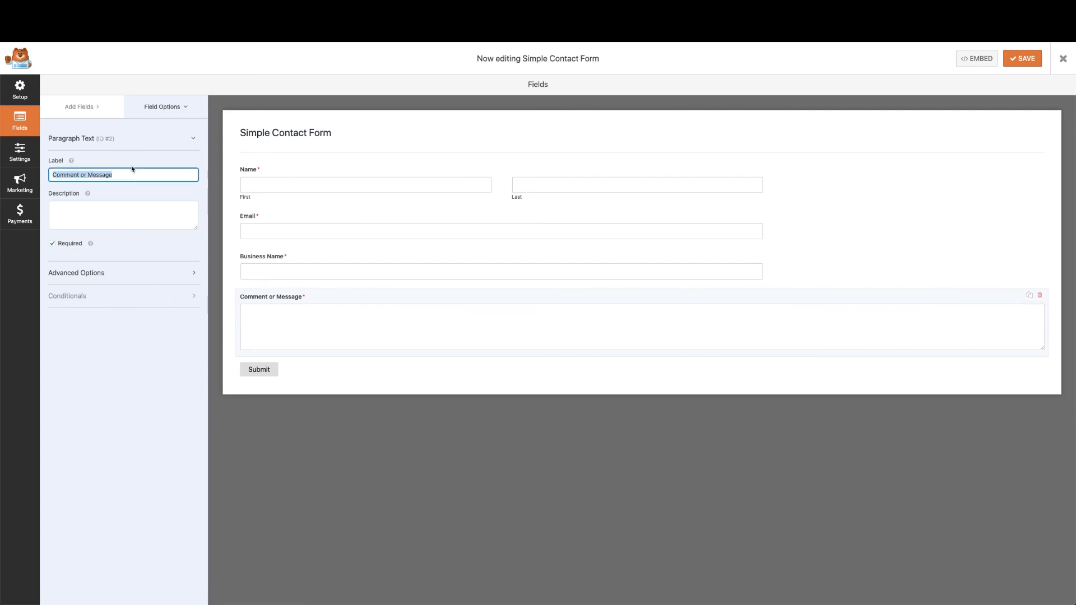
type("Describe th")
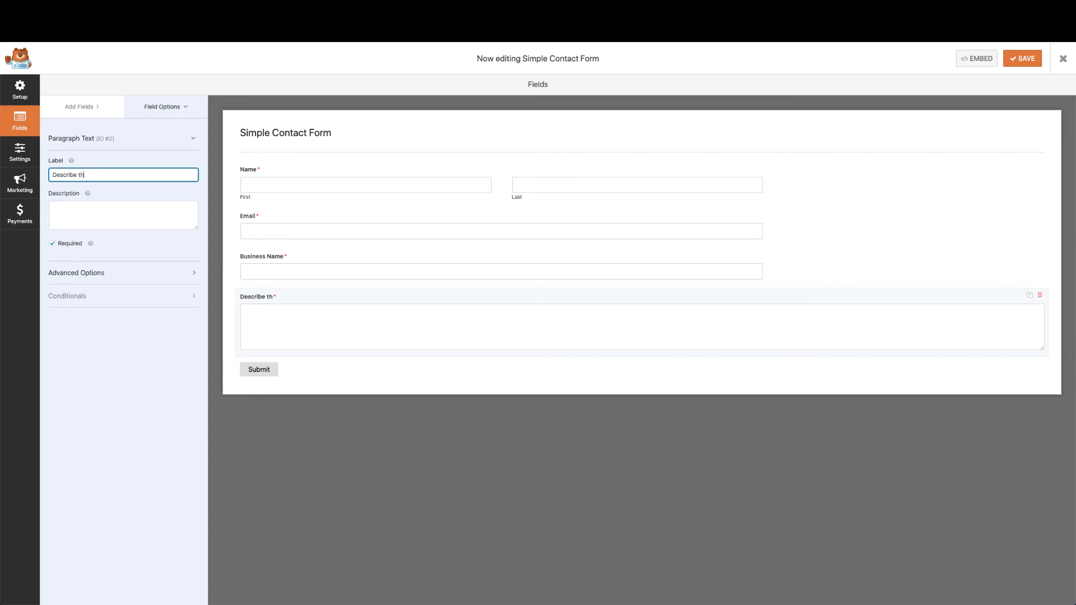
type("e challenge you are dealing with")
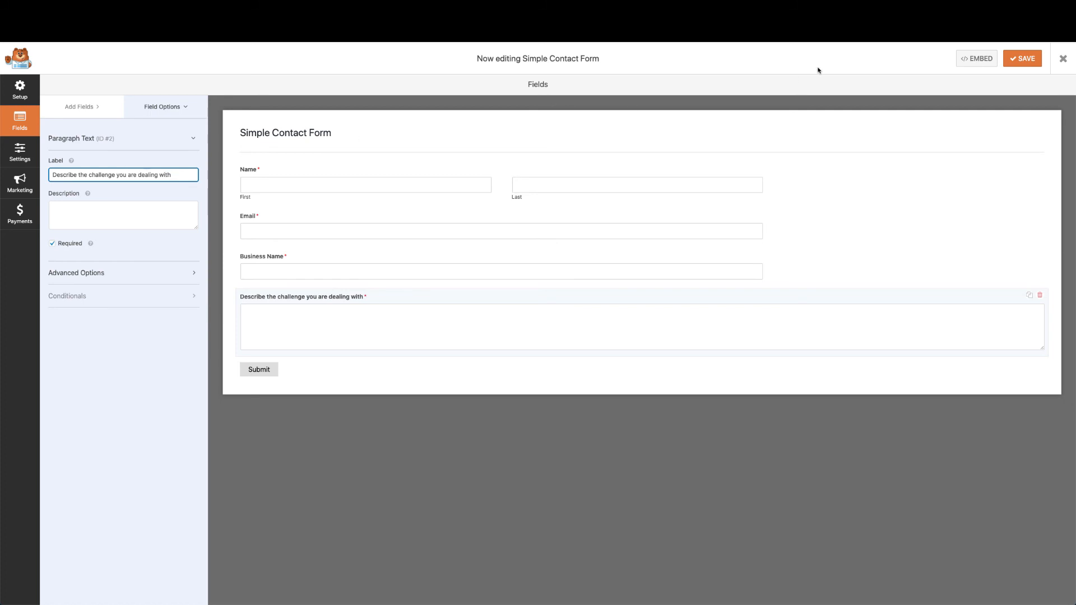
left_click(1023, 63)
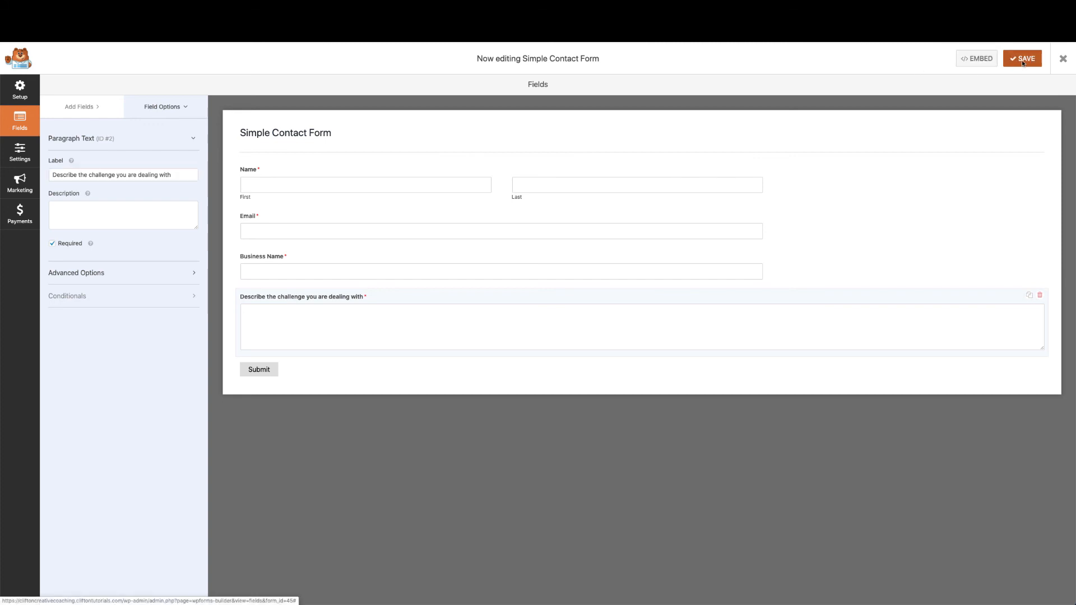
left_click(1060, 66)
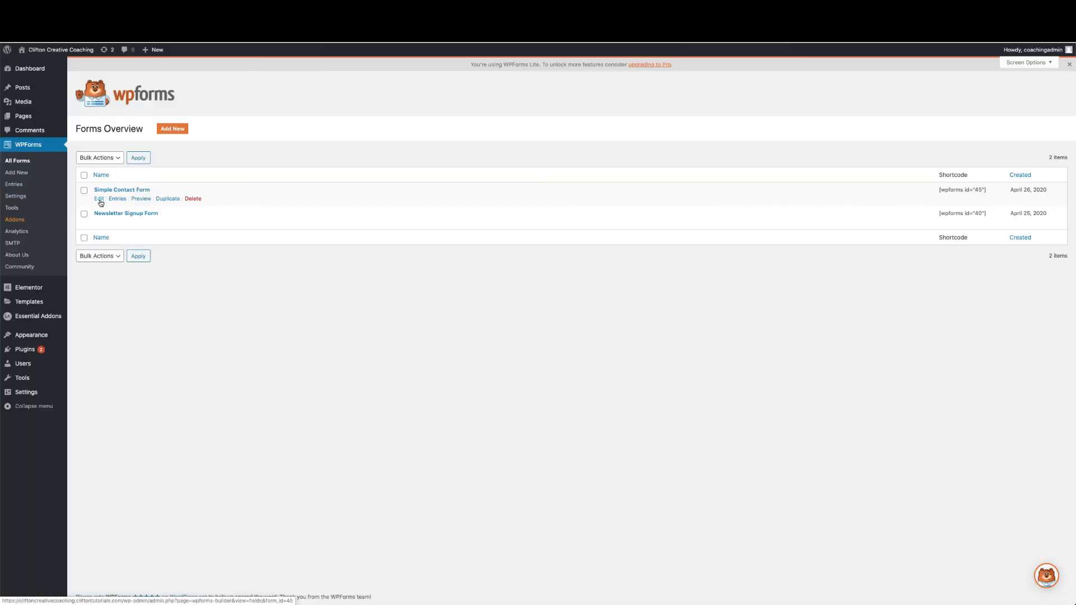
Rename Simple Contact Form to 'Contact Clifton', save it, and close the builder
left_click(99, 200)
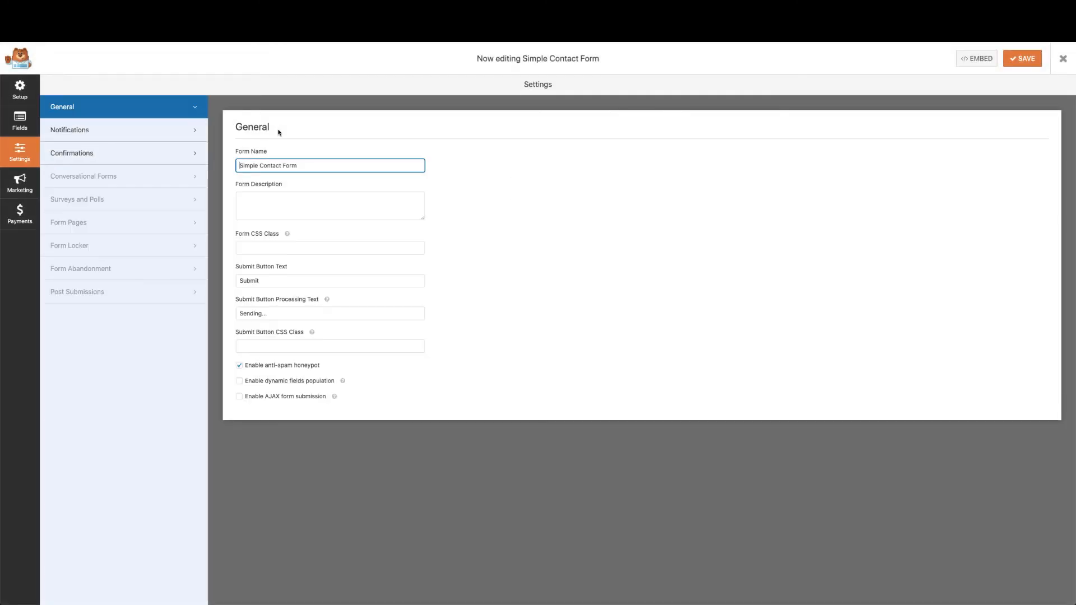
triple_click(284, 161)
type("Contact")
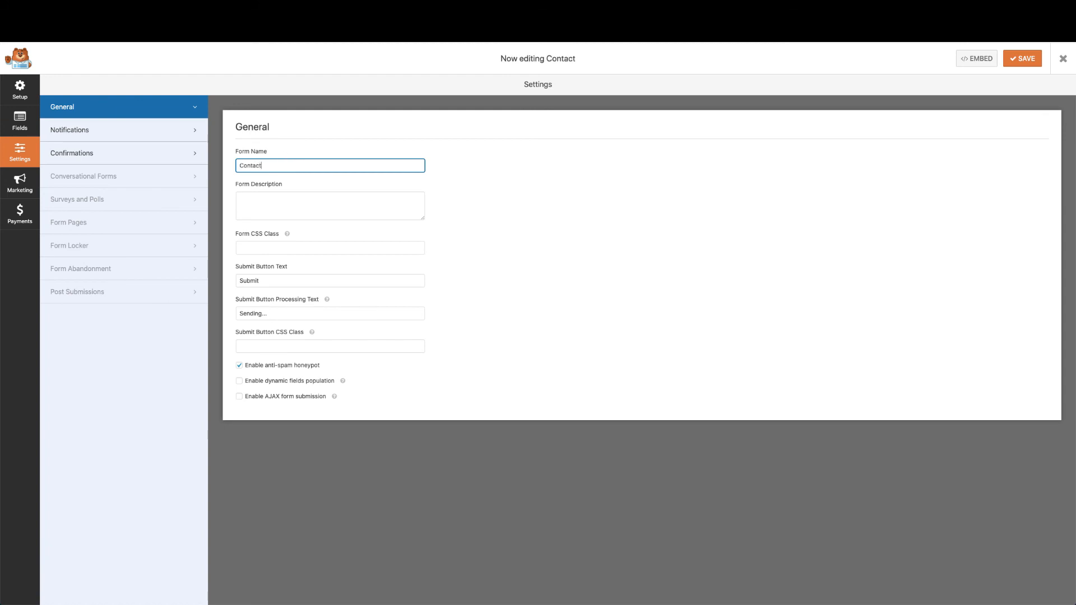
type(" Cliftomn")
key("BackSpace")
key("BackSpace")
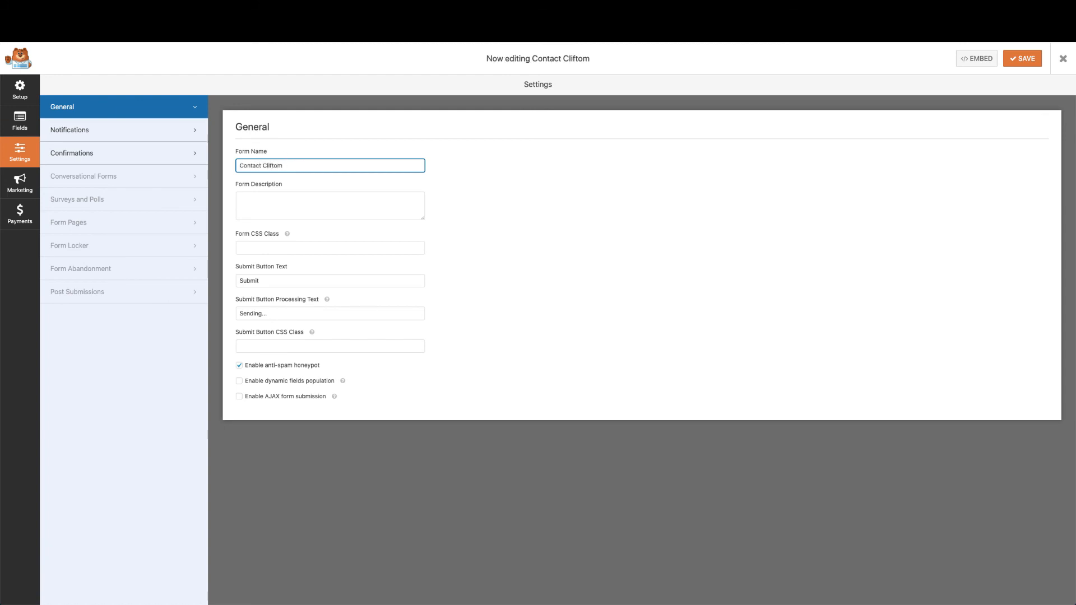
type("n")
left_click(1023, 61)
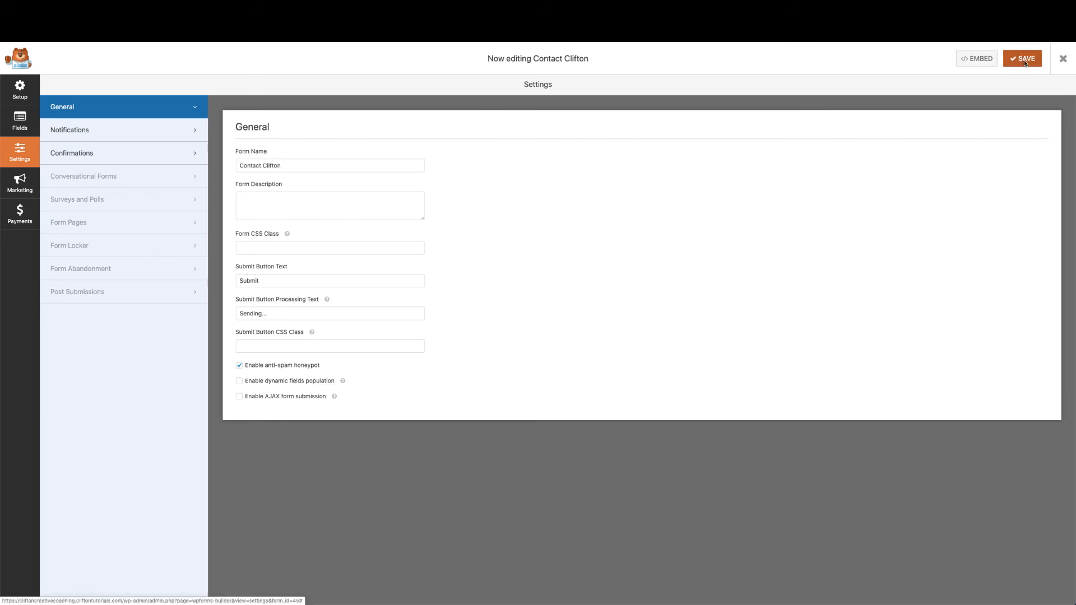
left_click(1067, 61)
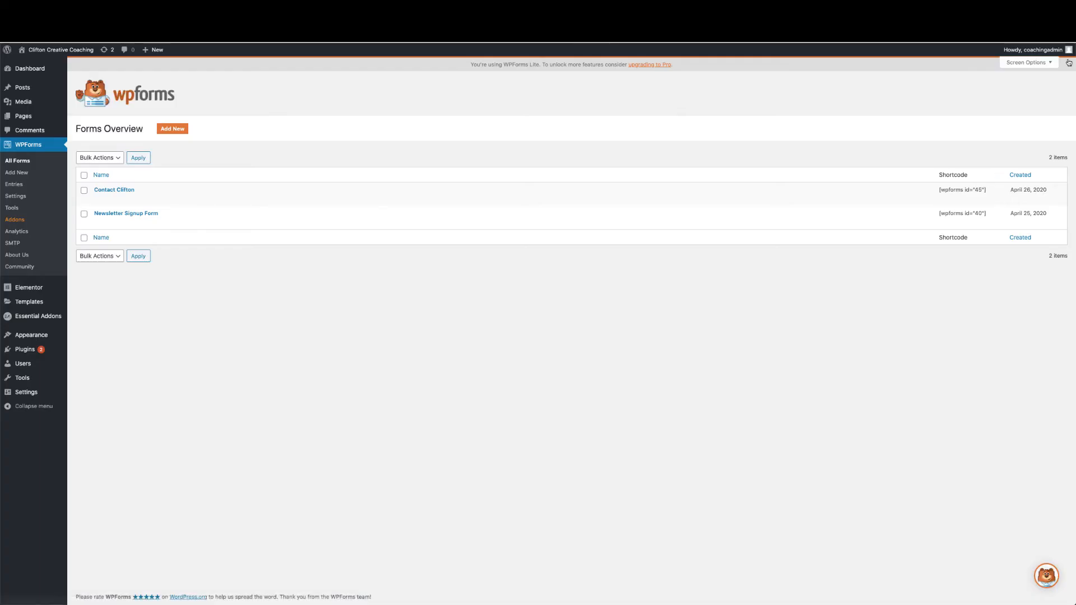
Reopen the home page in Elementor and scroll to the dark 'Getting Started is Easy' section
left_click(62, 51)
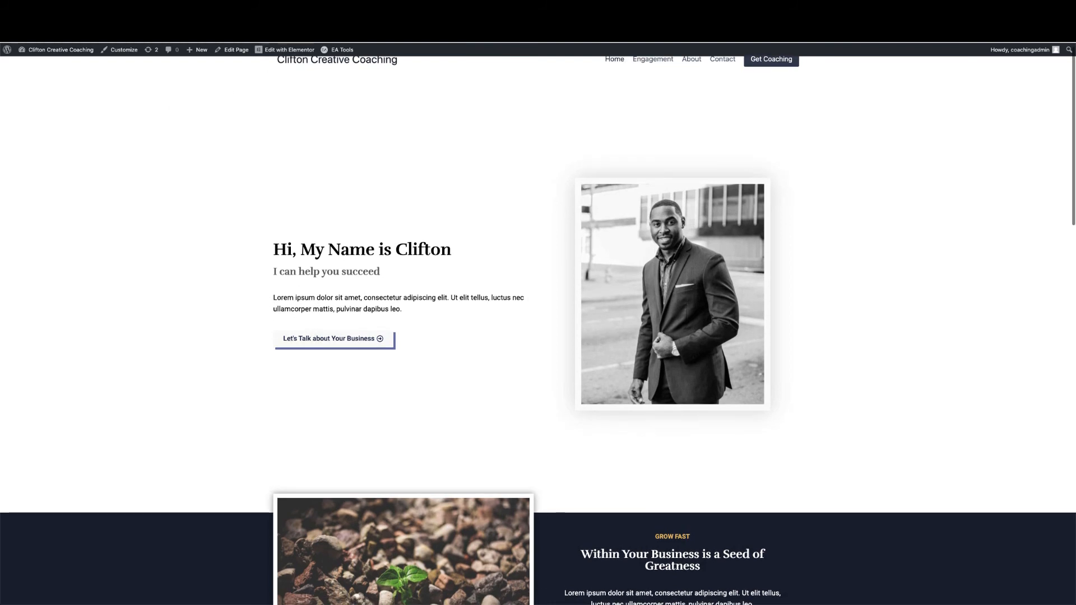
left_click(300, 51)
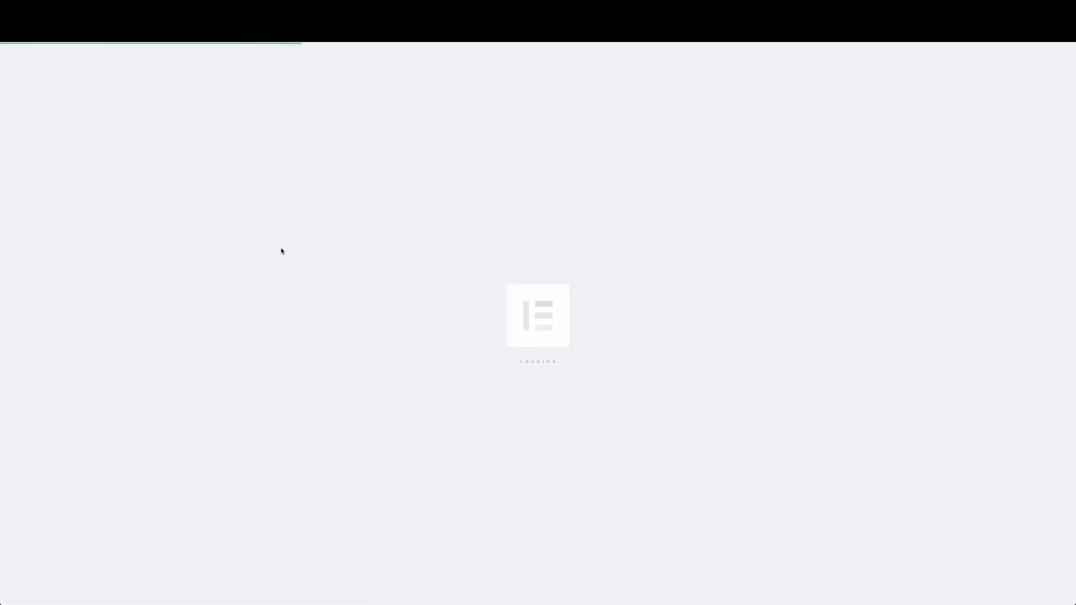
scroll(282, 251, "down", 10)
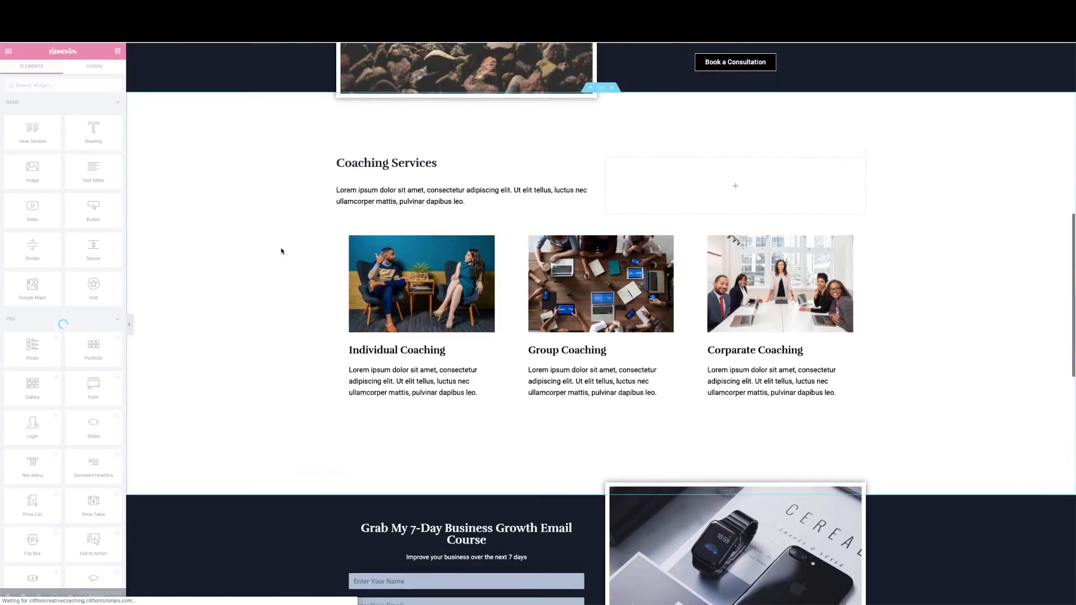
scroll(282, 251, "up", 4)
scroll(283, 248, "up", 5)
scroll(293, 425, "down", 15)
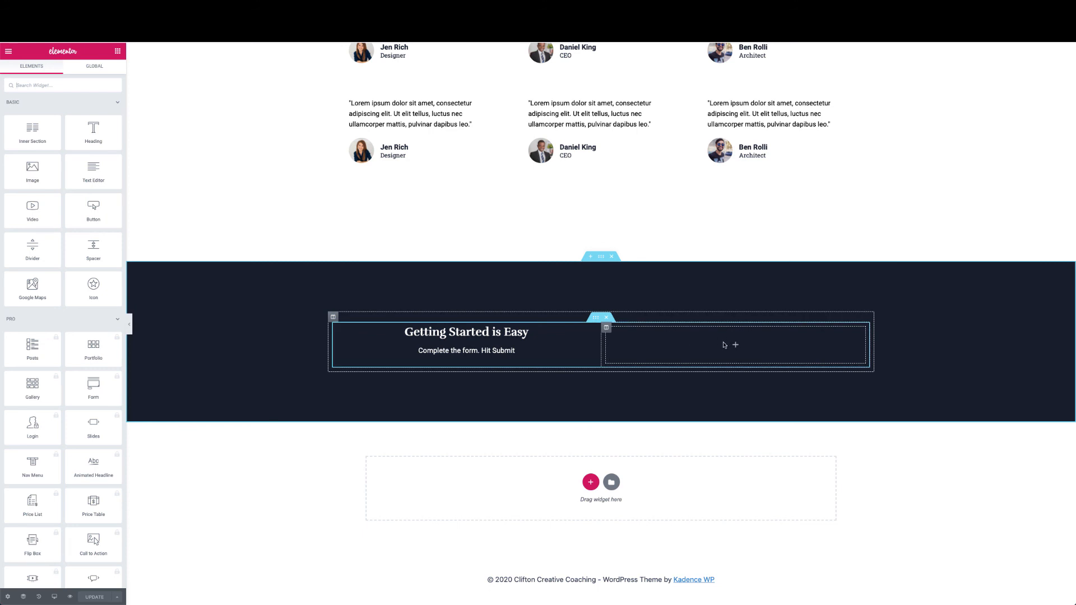
Search 'wp' in Elements and drop the WPForms widget into the empty right column
left_click(87, 87)
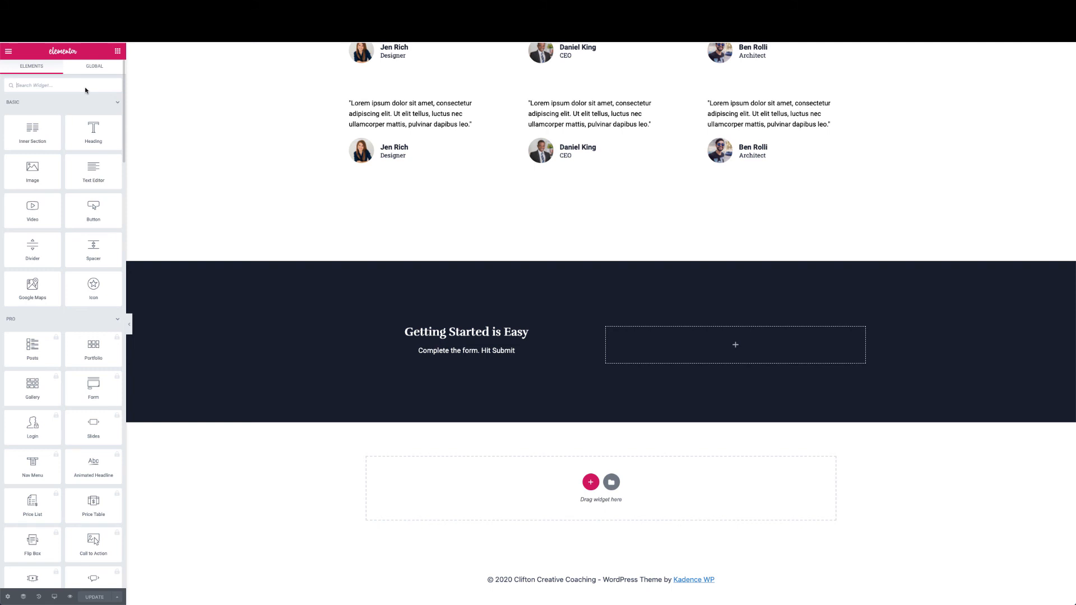
type("wpfo")
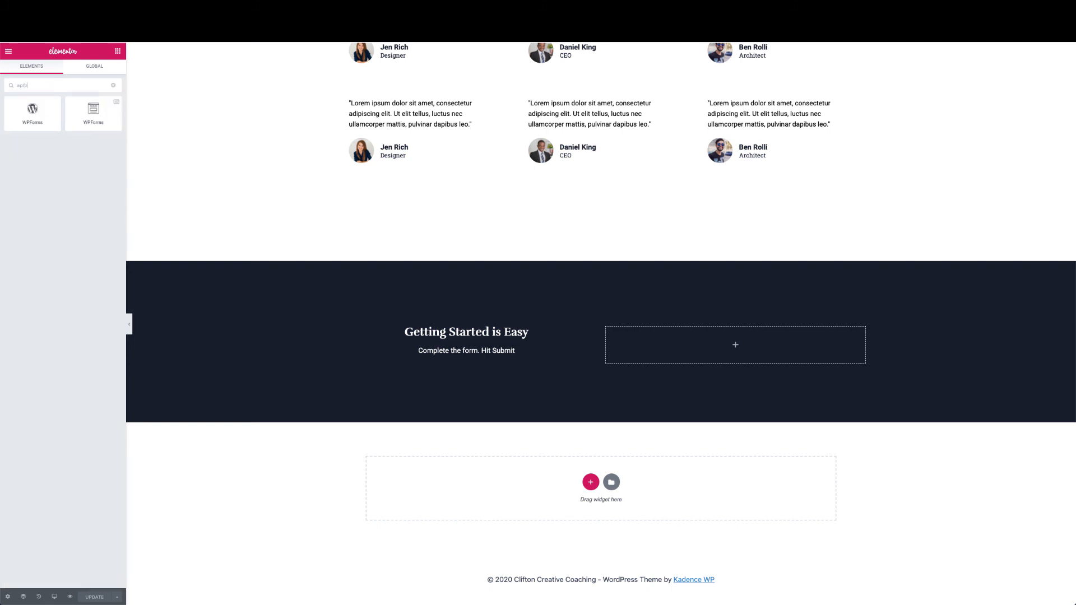
left_click_drag(93, 112, 743, 348)
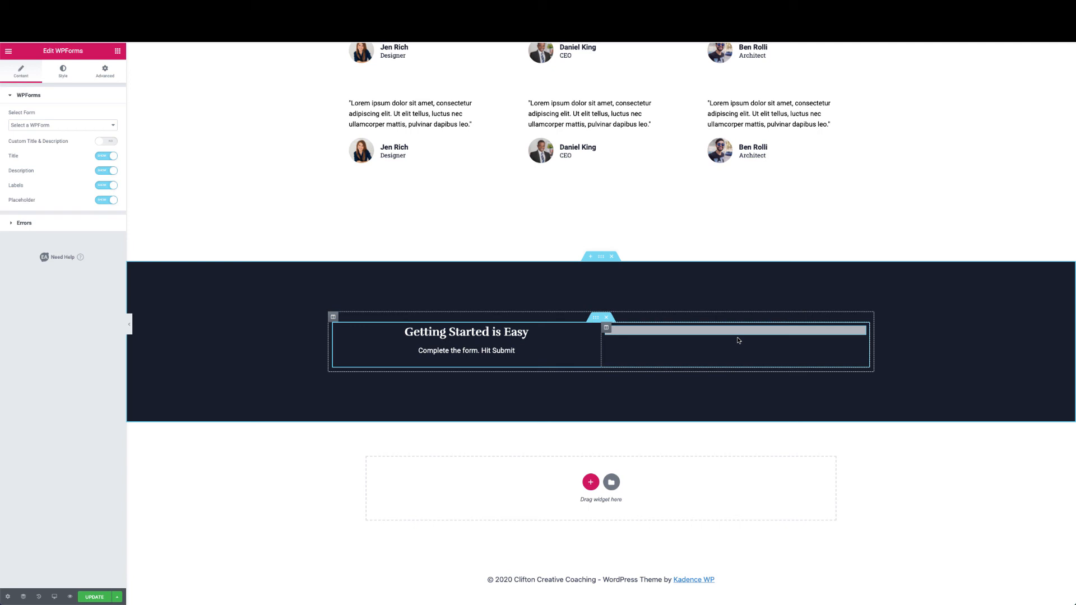
Choose Contact Clifton as the widget's form and compare with the reference site
left_click(111, 127)
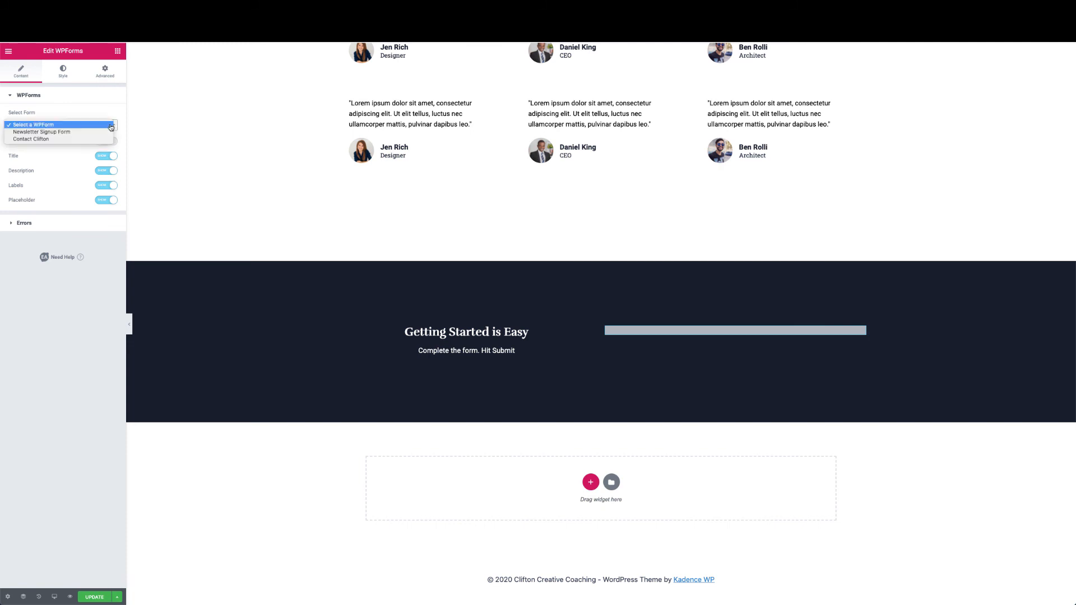
left_click(56, 139)
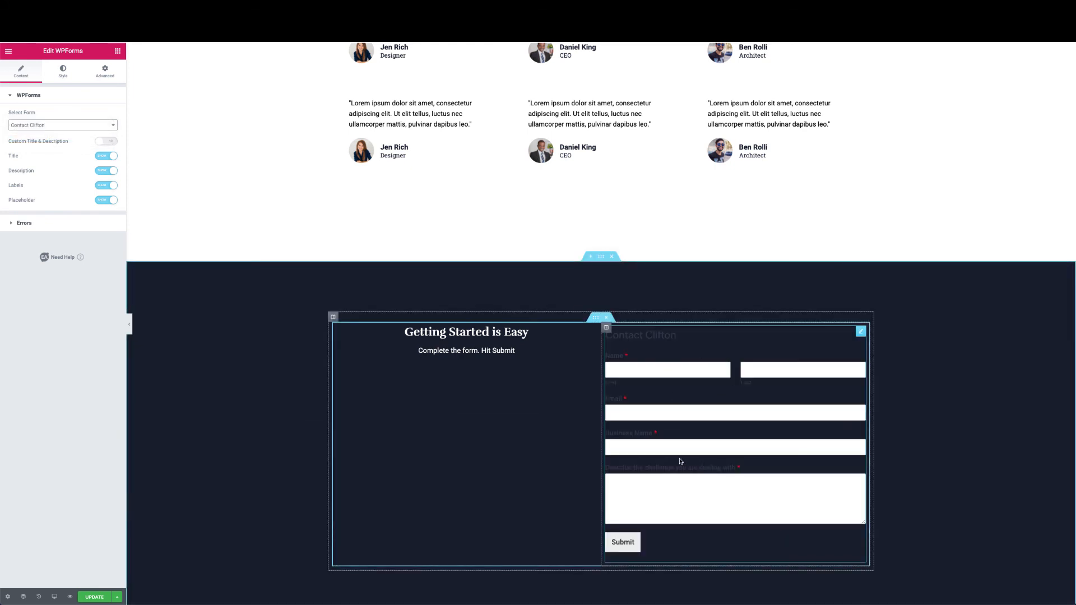
scroll(680, 461, "down", 1)
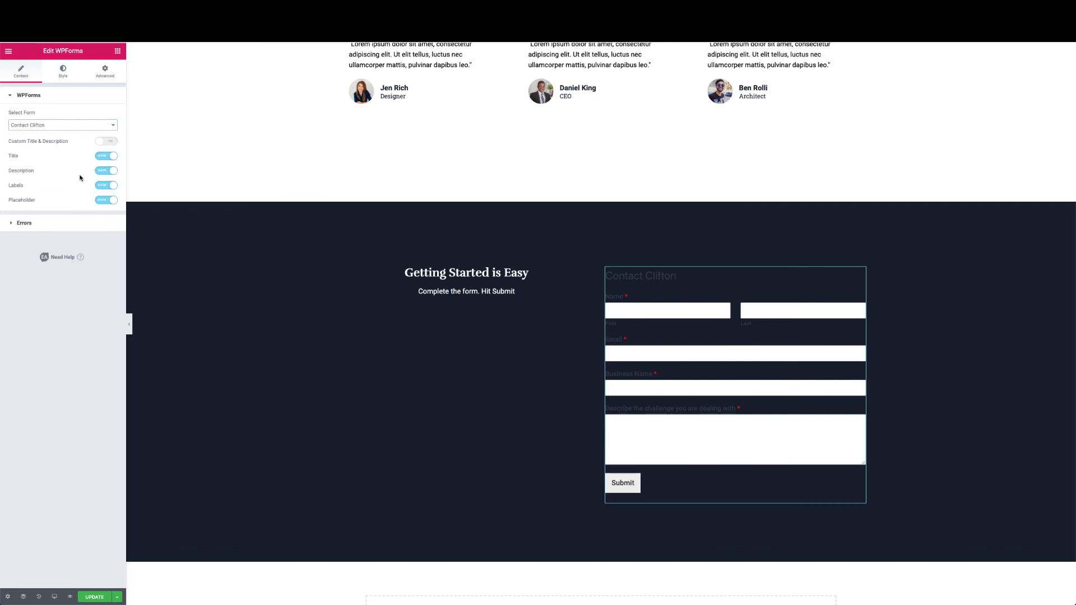
left_click(460, 11)
left_click(62, 72)
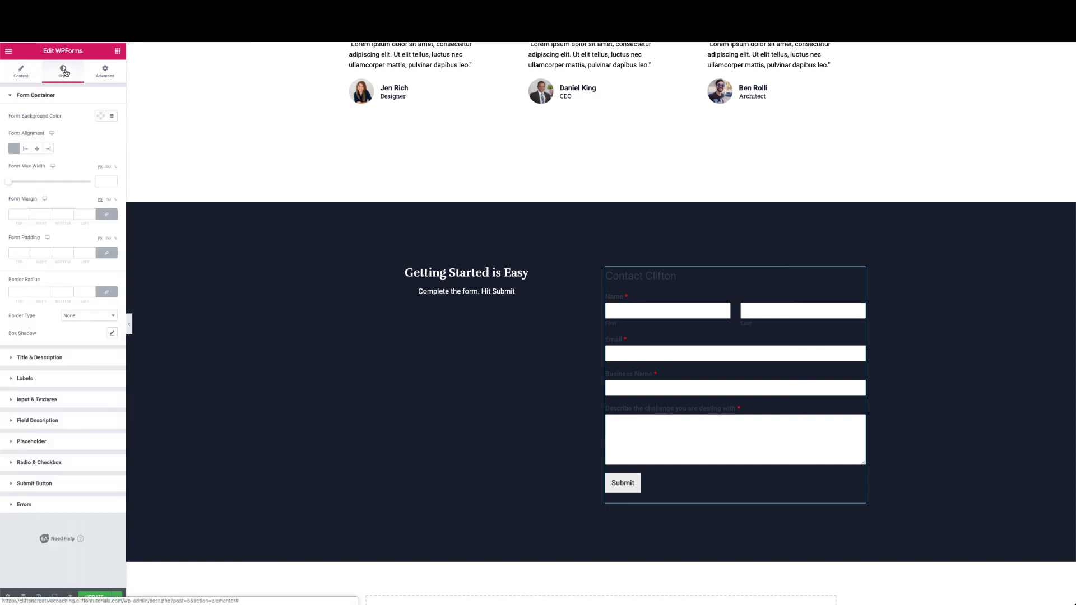
left_click(100, 119)
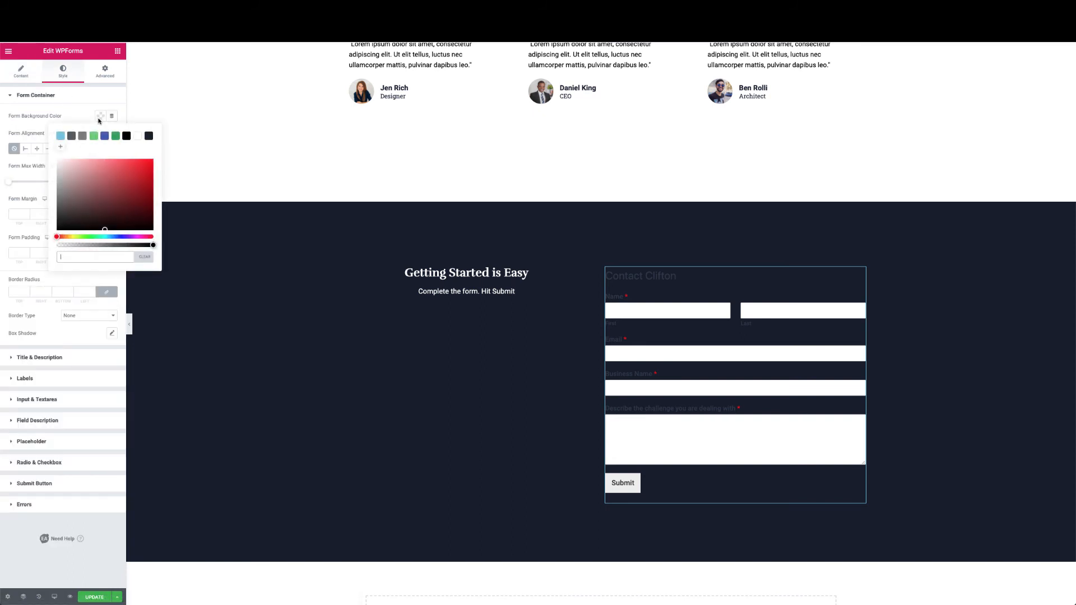
left_click(137, 137)
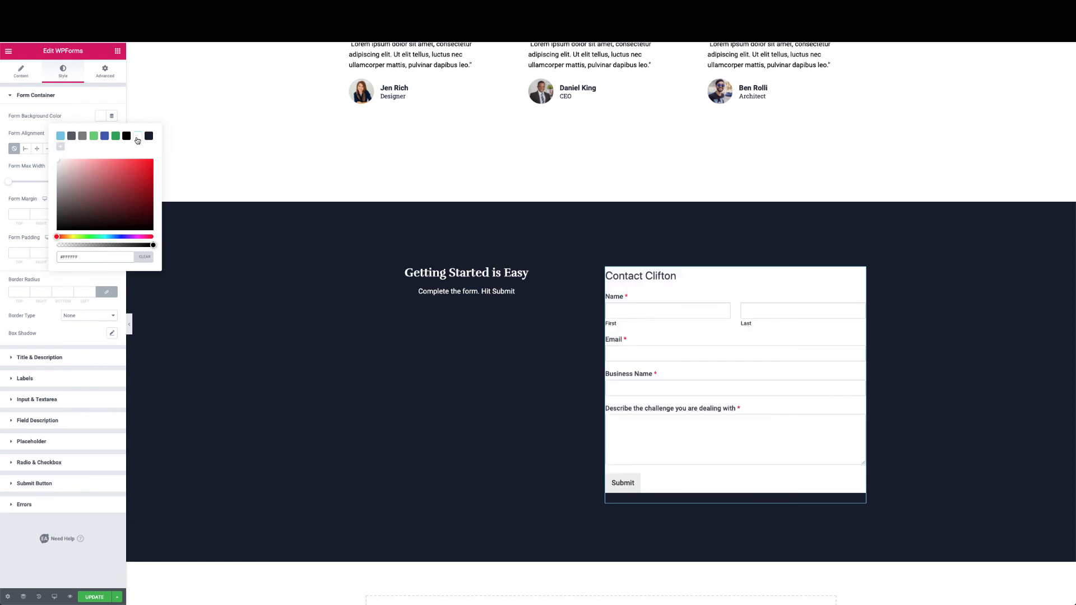
left_click(67, 116)
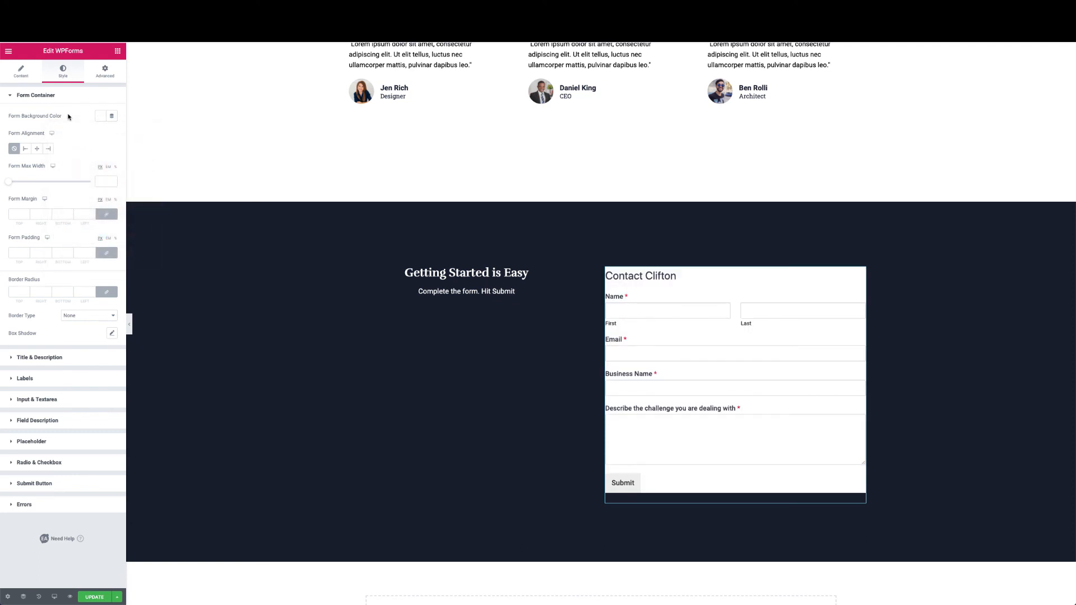
left_click(73, 100)
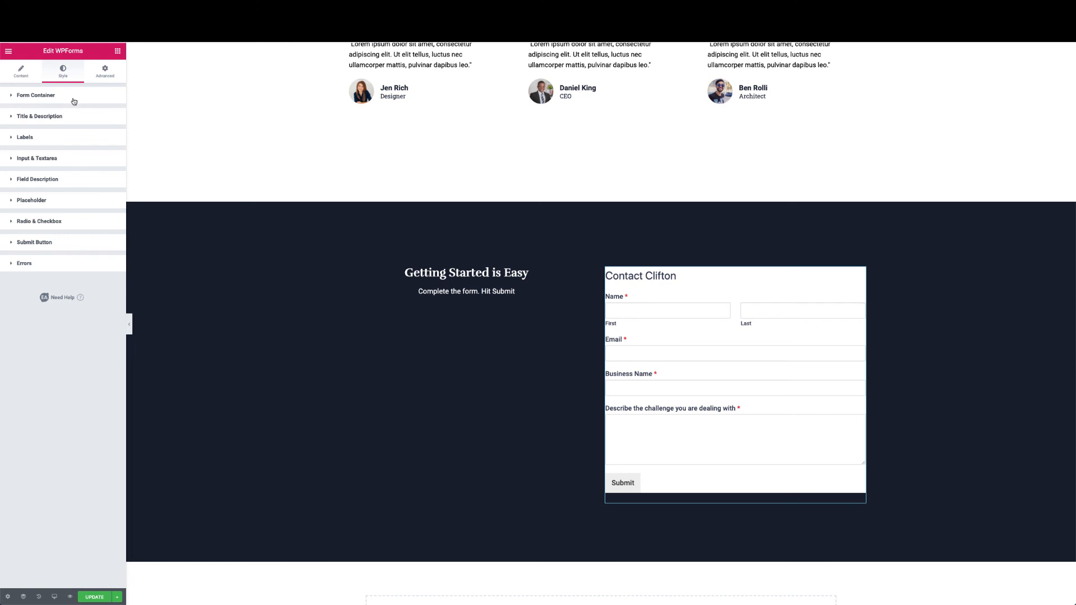
left_click(105, 70)
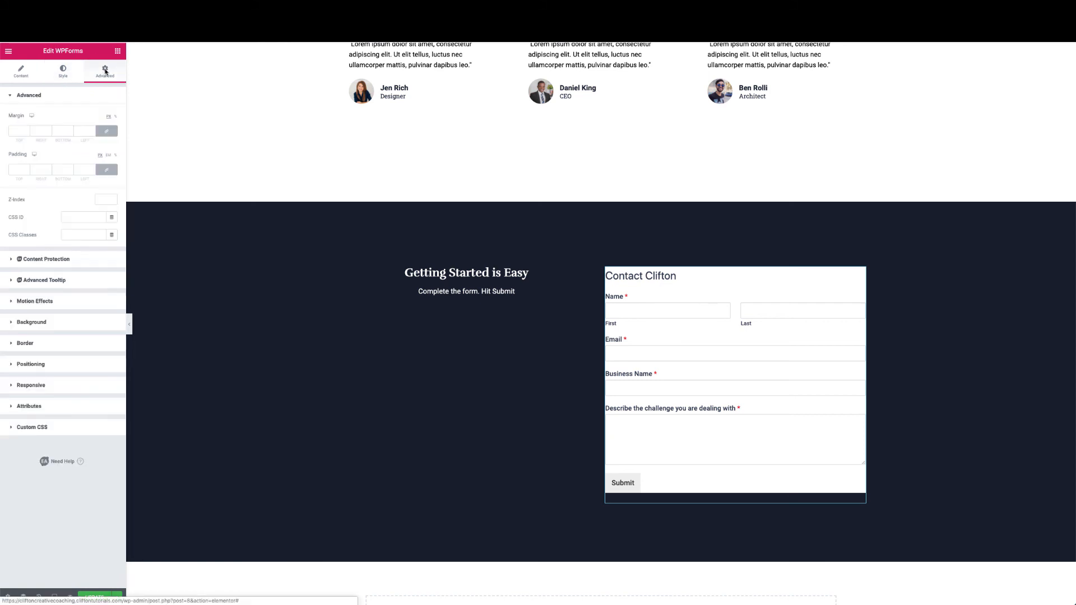
left_click(19, 169)
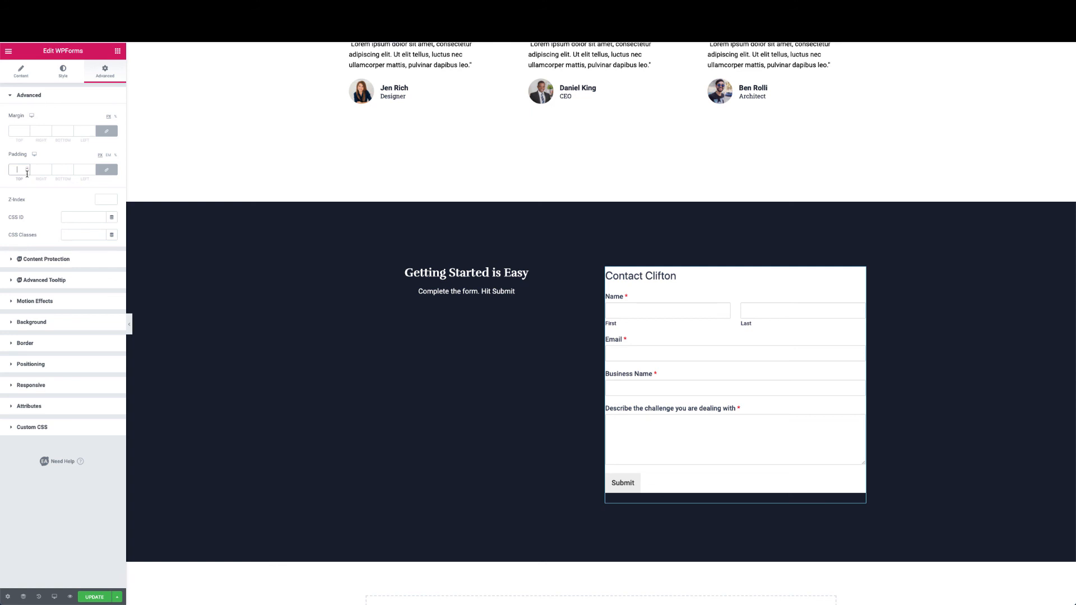
type("50")
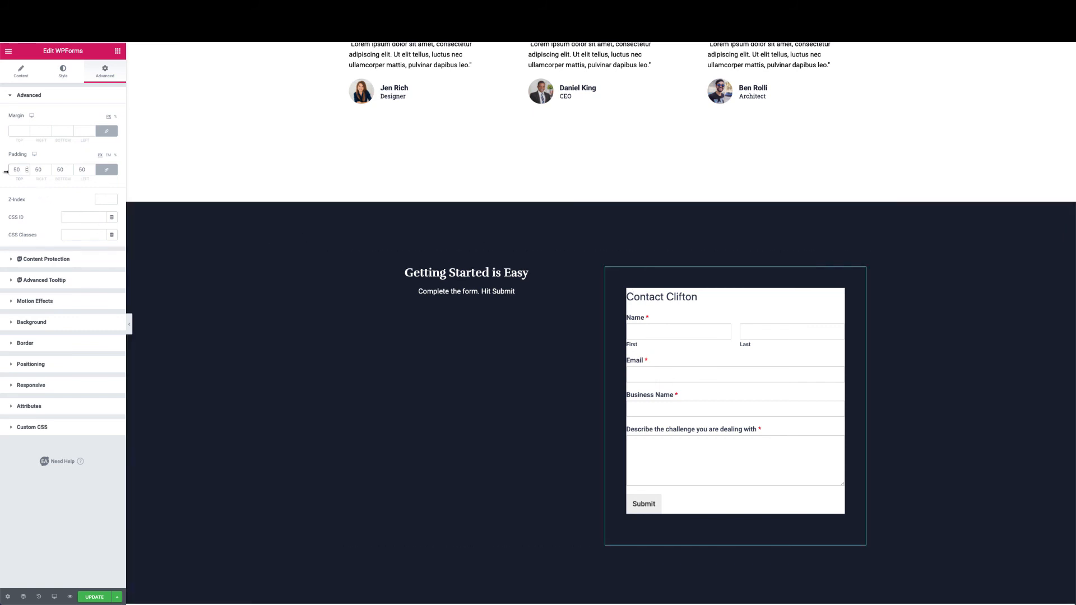
left_click_drag(19, 171, 2, 172)
key("BackSpace")
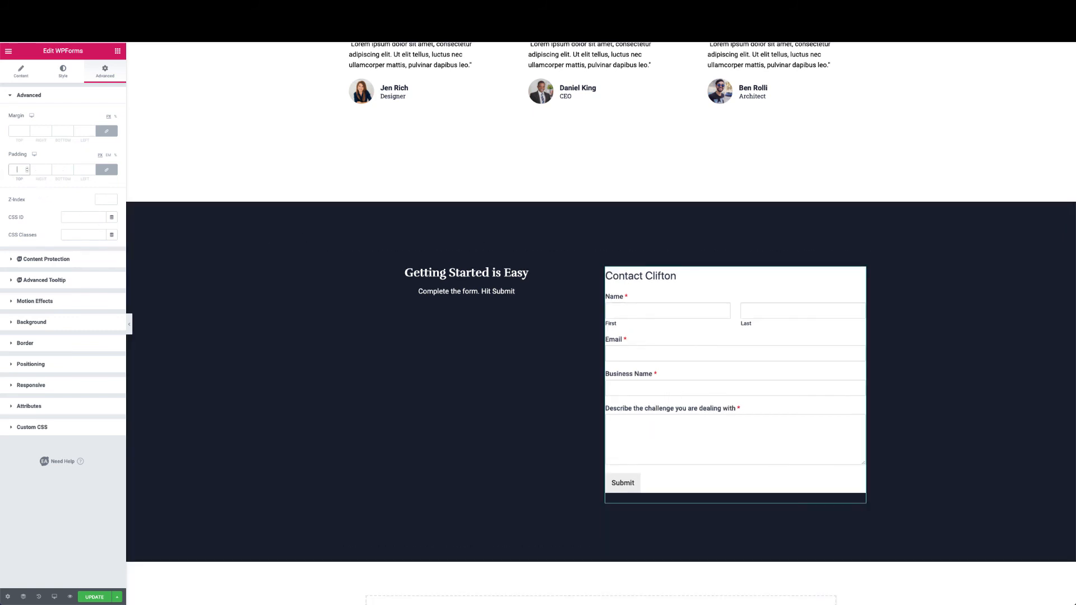
left_click(64, 72)
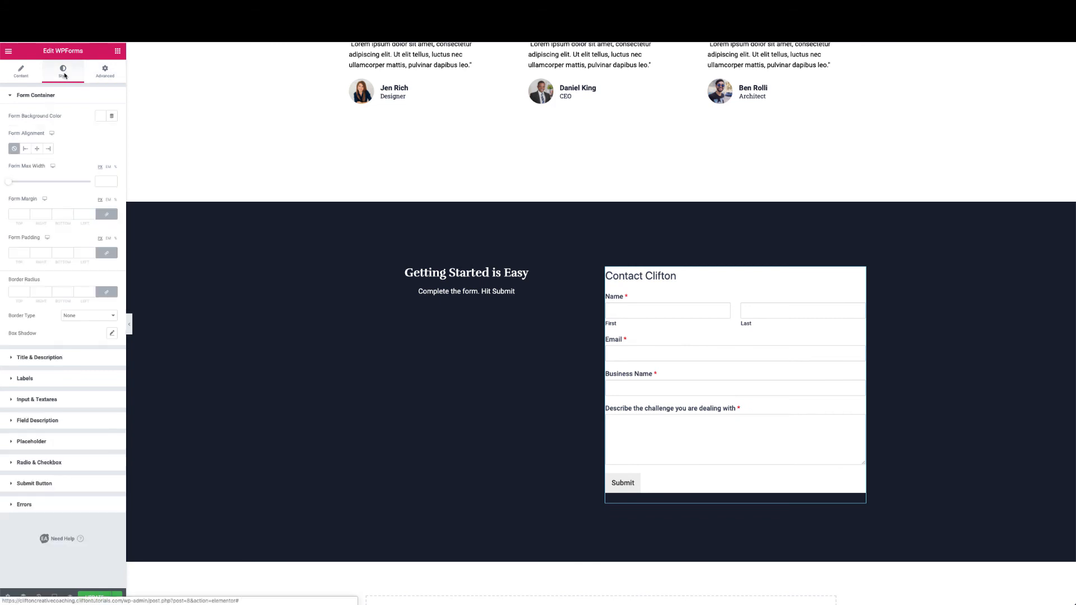
left_click(102, 117)
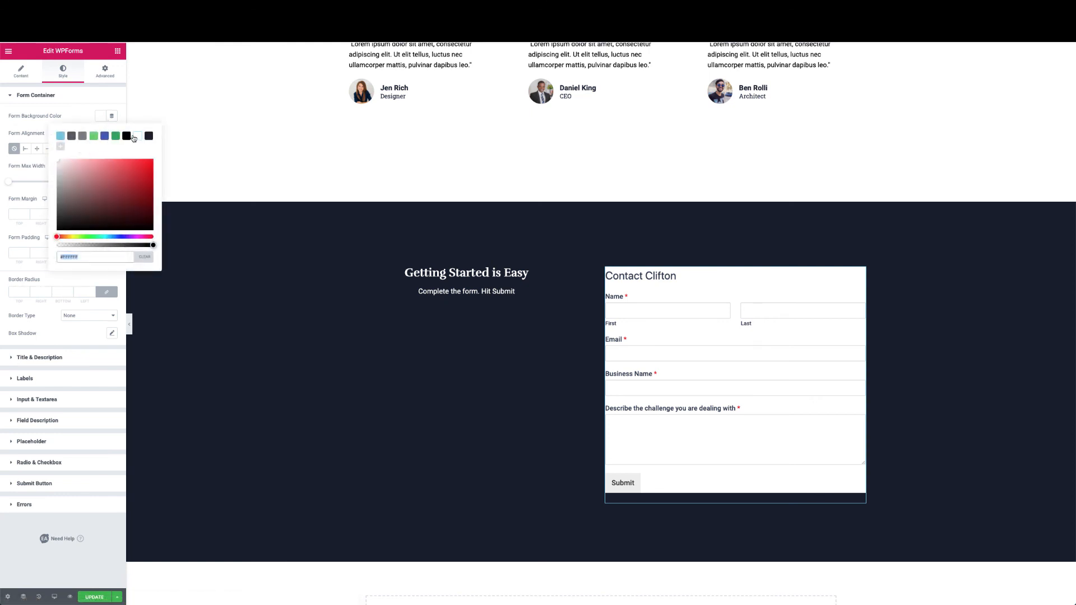
left_click(96, 114)
left_click(99, 117)
left_click(148, 257)
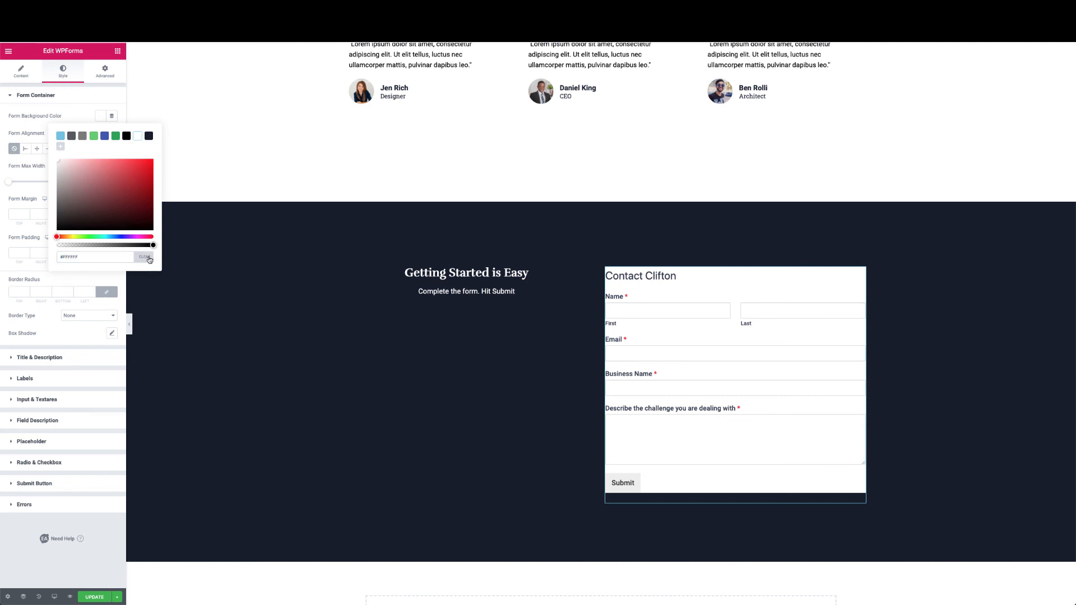
left_click(72, 103)
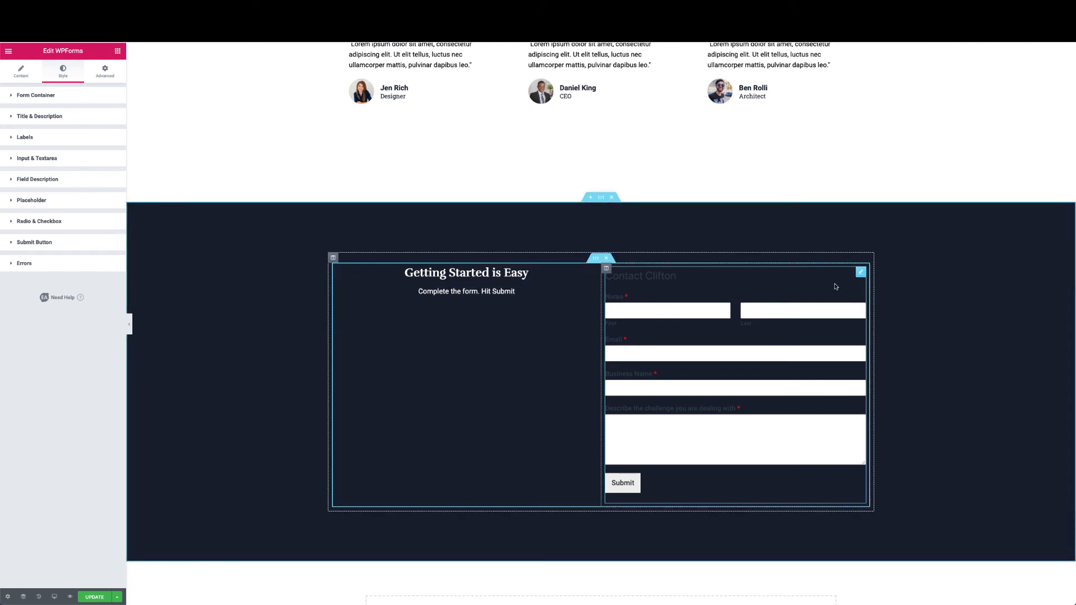
Give the form's column a classic white background
left_click(606, 269)
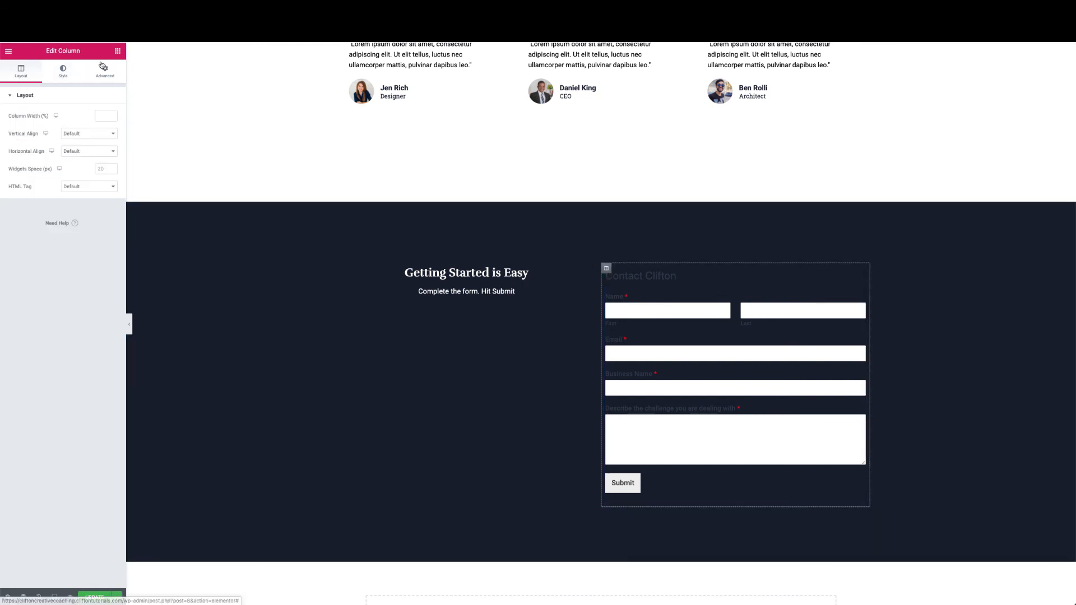
left_click(62, 73)
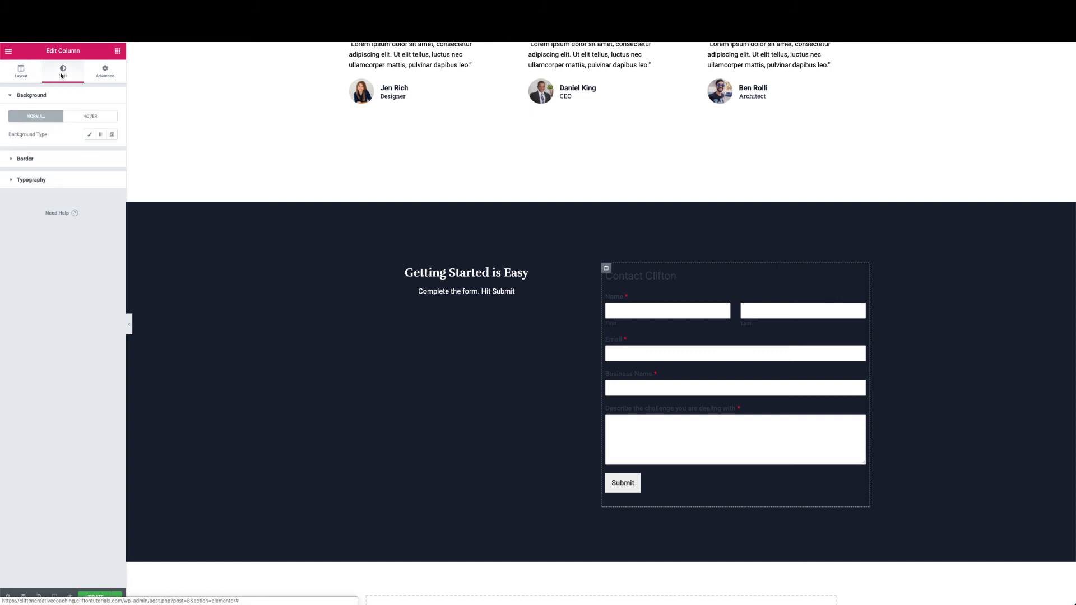
left_click(90, 134)
left_click(100, 152)
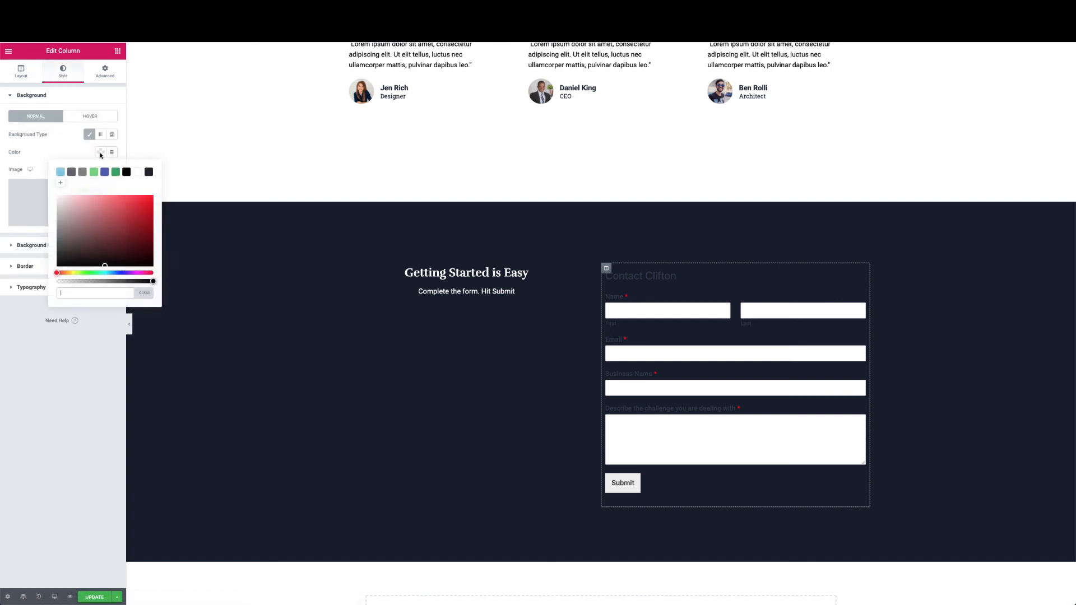
left_click(137, 172)
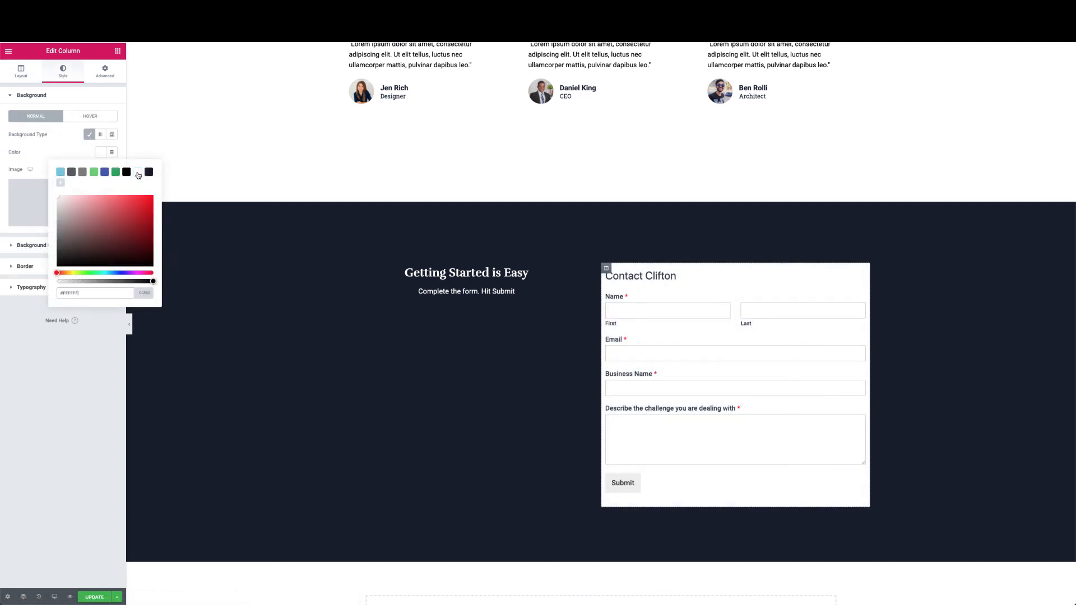
left_click(61, 148)
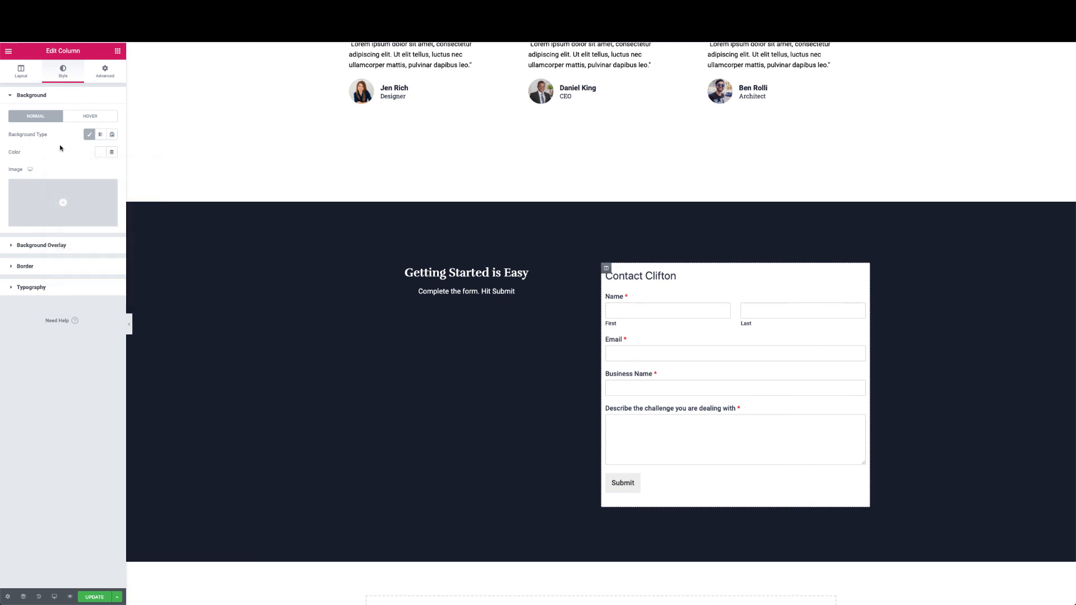
Add a solid 10px border in #323E51 around the form column
left_click(28, 267)
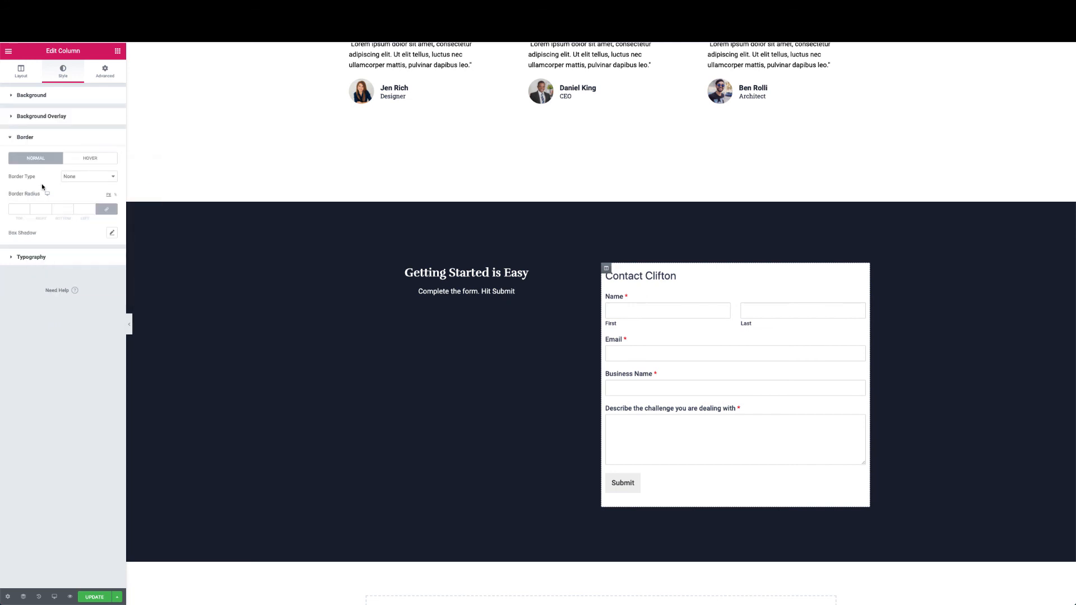
left_click(19, 209)
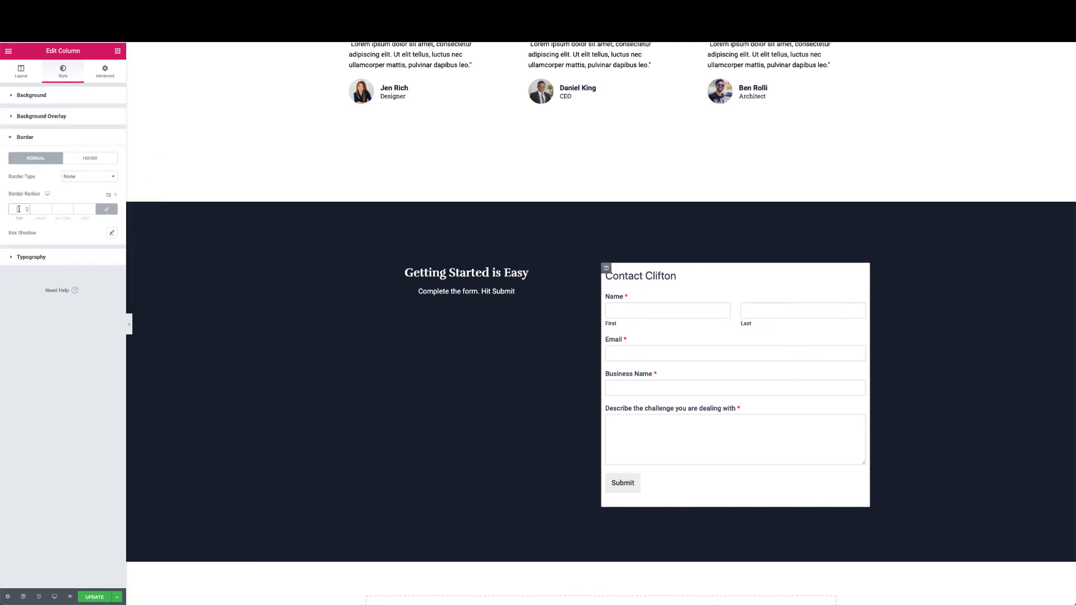
left_click(75, 177)
left_click(78, 184)
left_click(21, 211)
type("10")
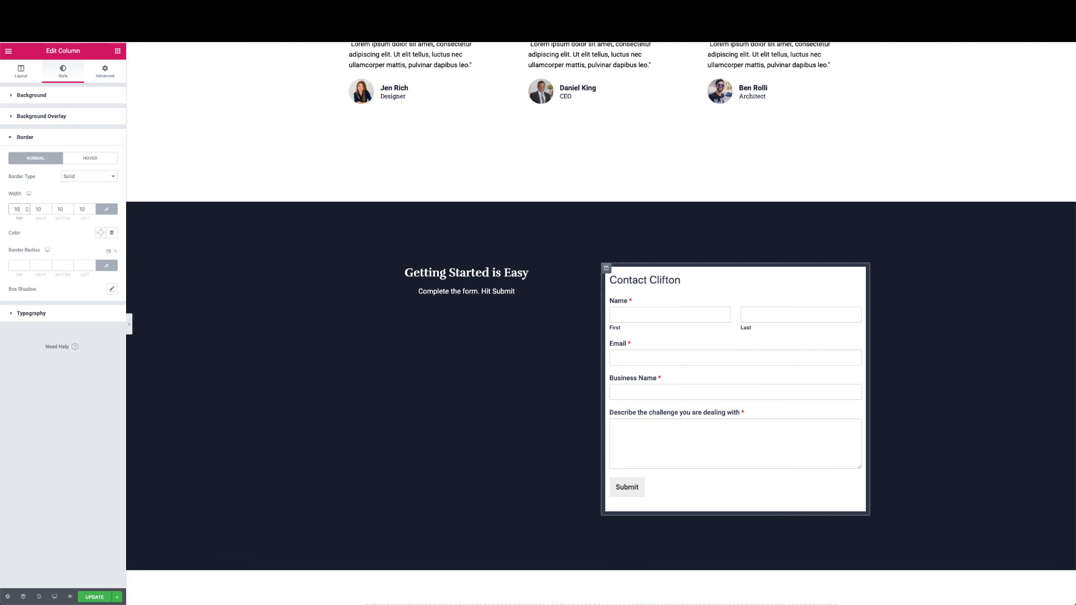
left_click(98, 234)
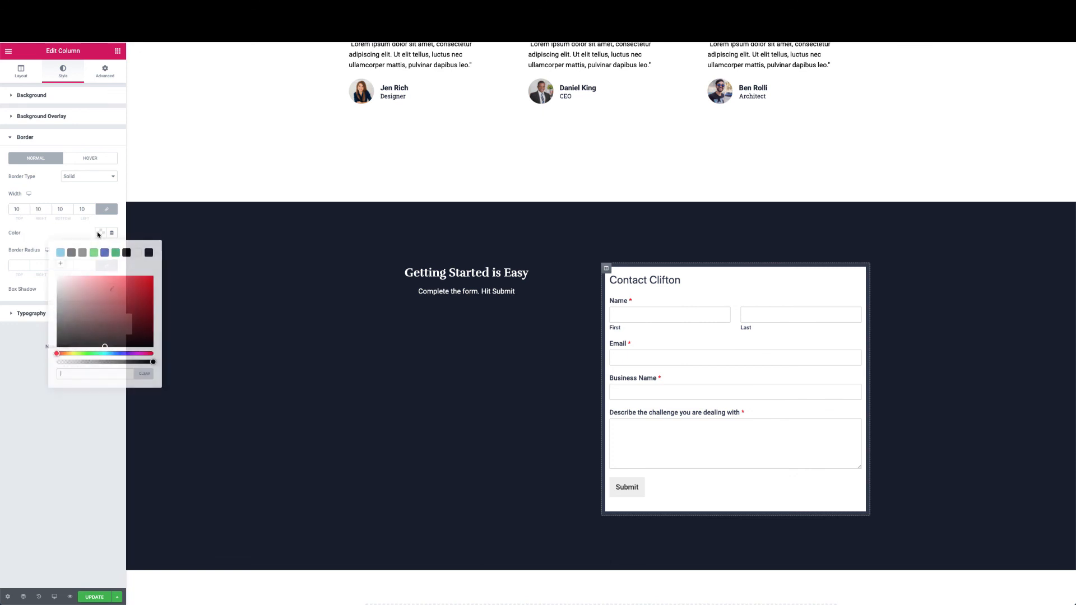
left_click(148, 253)
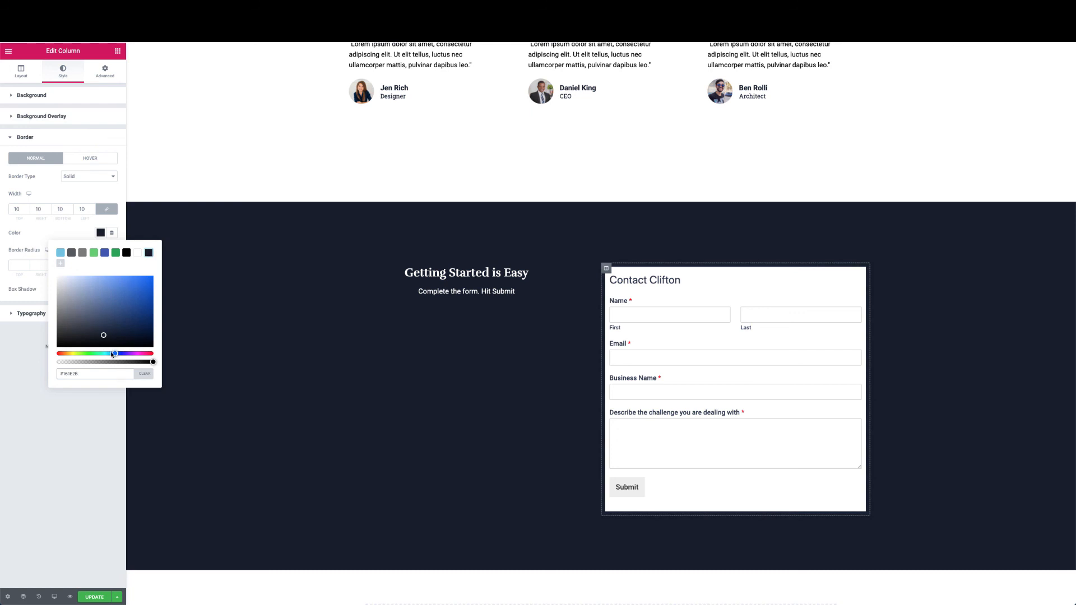
left_click_drag(103, 338, 90, 324)
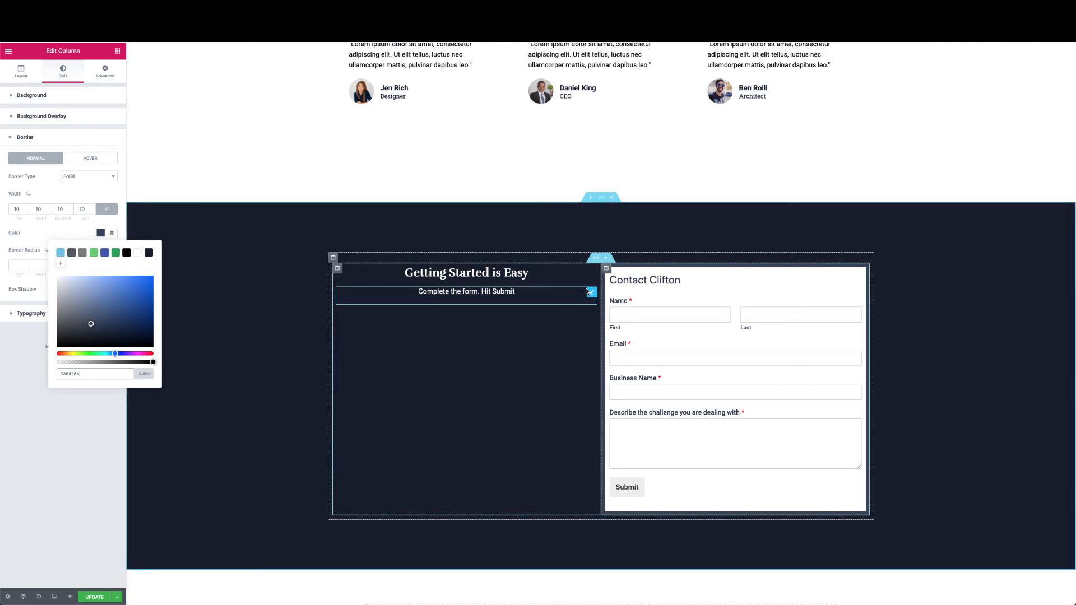
left_click(10, 414)
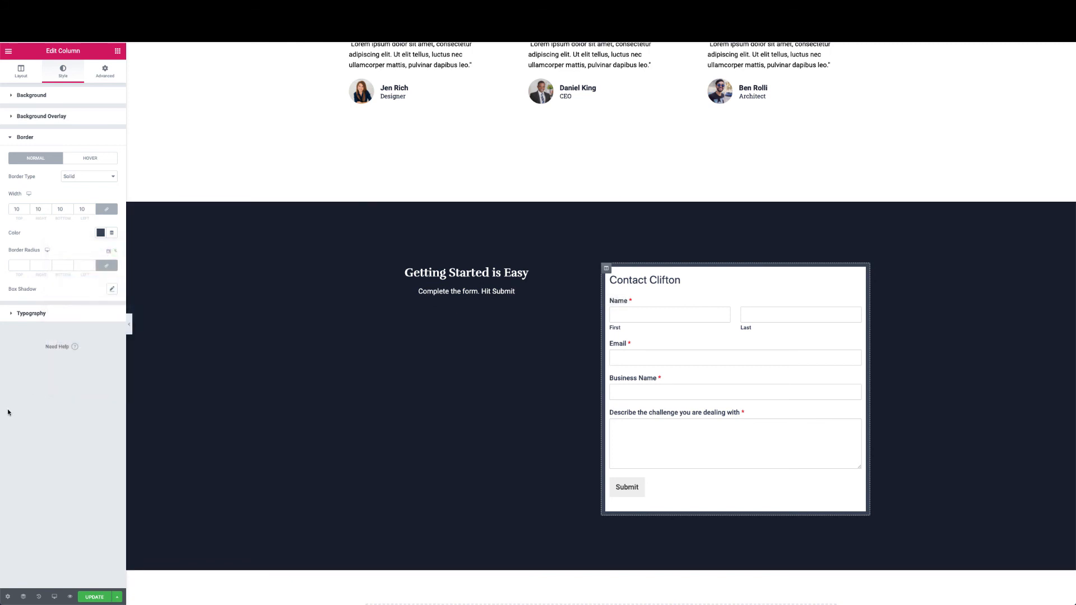
scroll(384, 350, "down", 1)
scroll(383, 351, "down", 2)
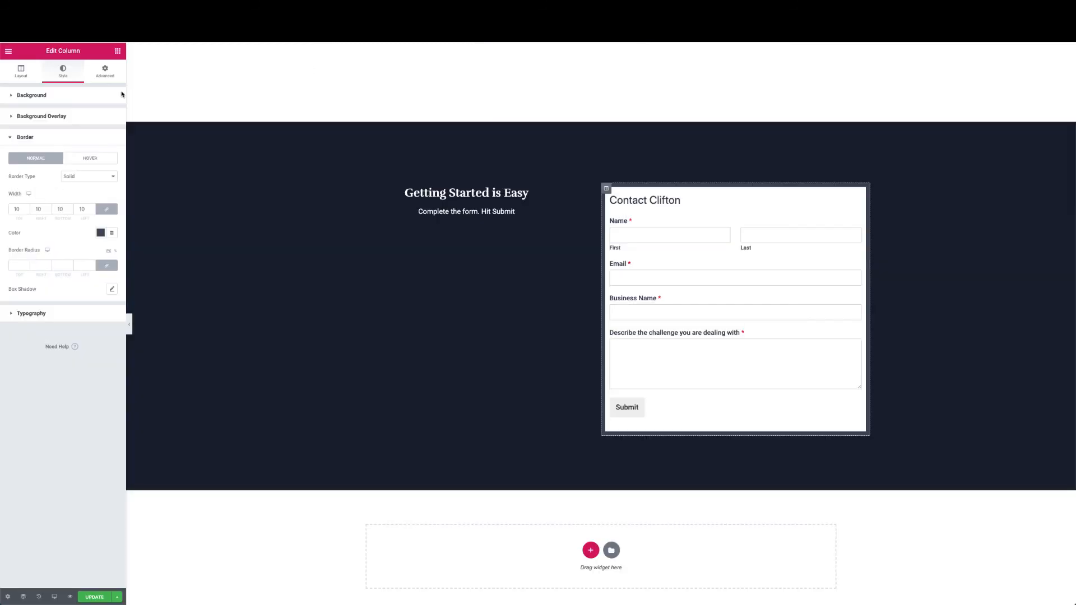
Pad the form column 50 on all sides and resize columns to about 58.6% / 41.4%
left_click(105, 69)
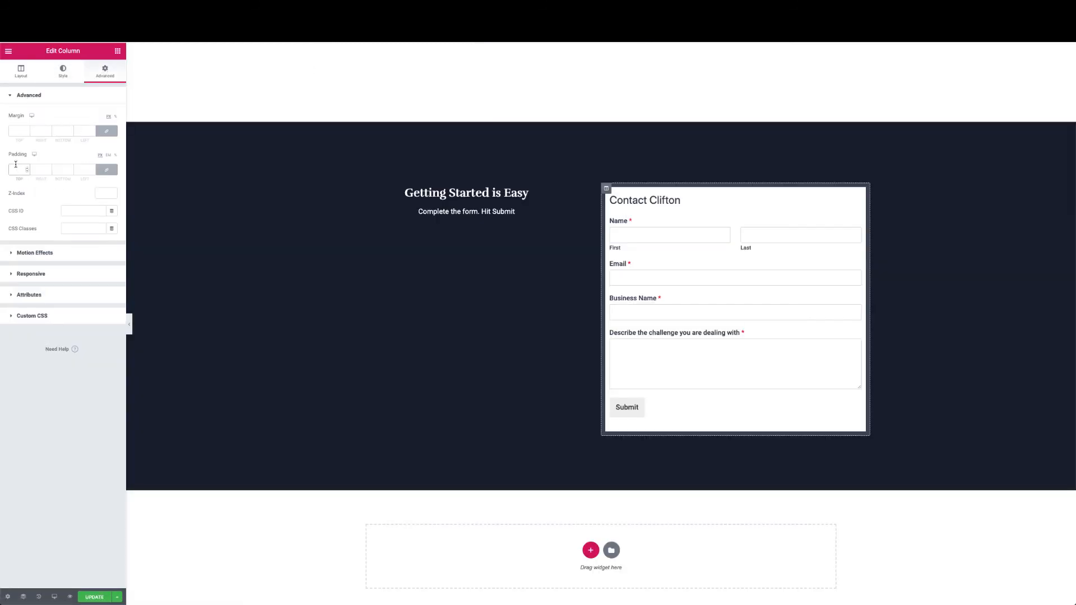
type("50")
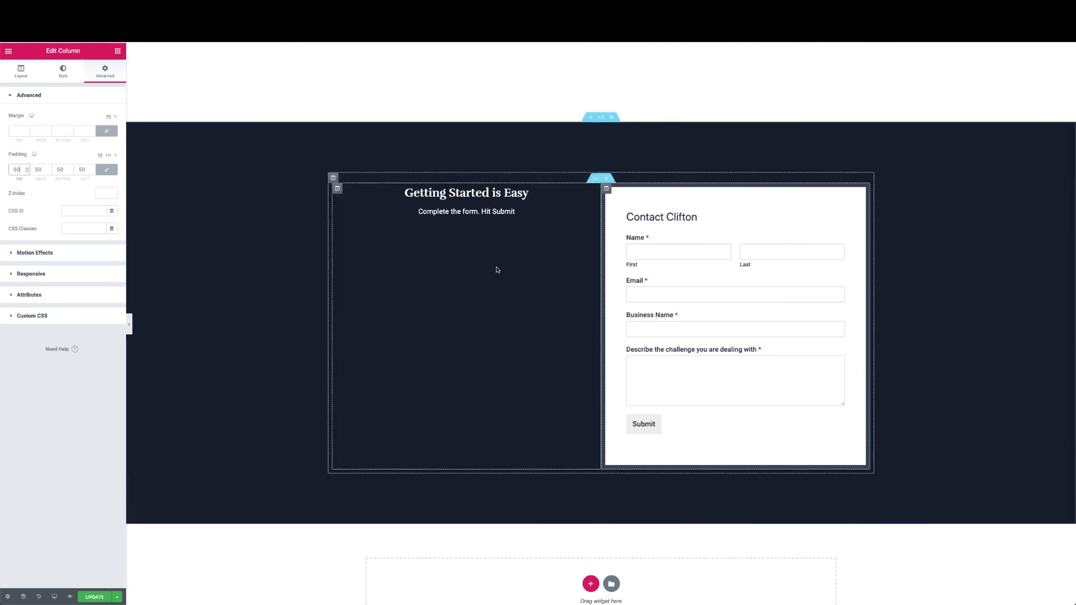
left_click_drag(601, 315, 644, 316)
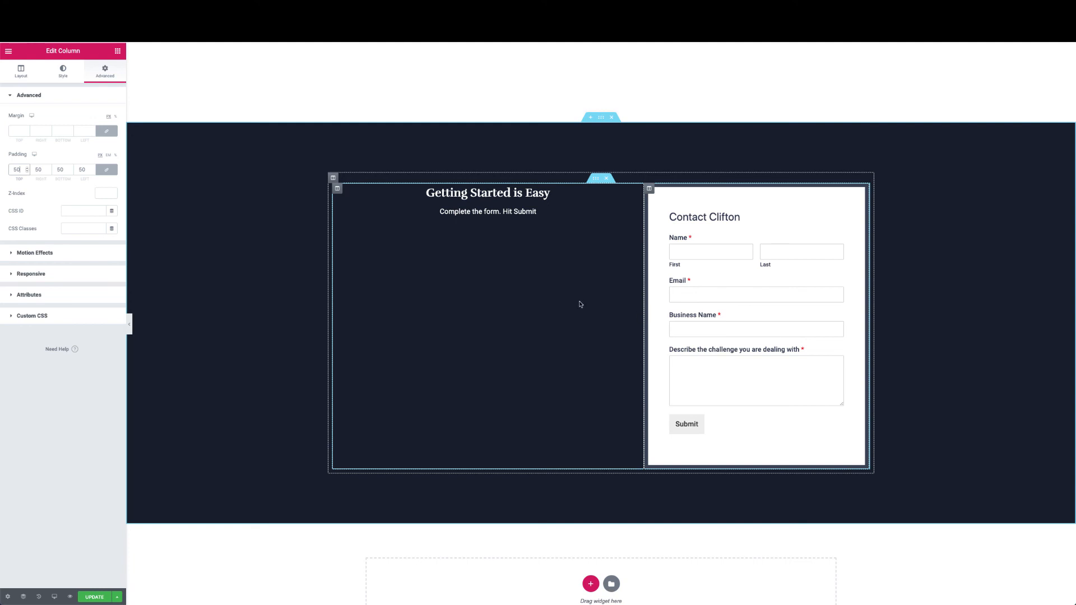
scroll(579, 303, "up", 1)
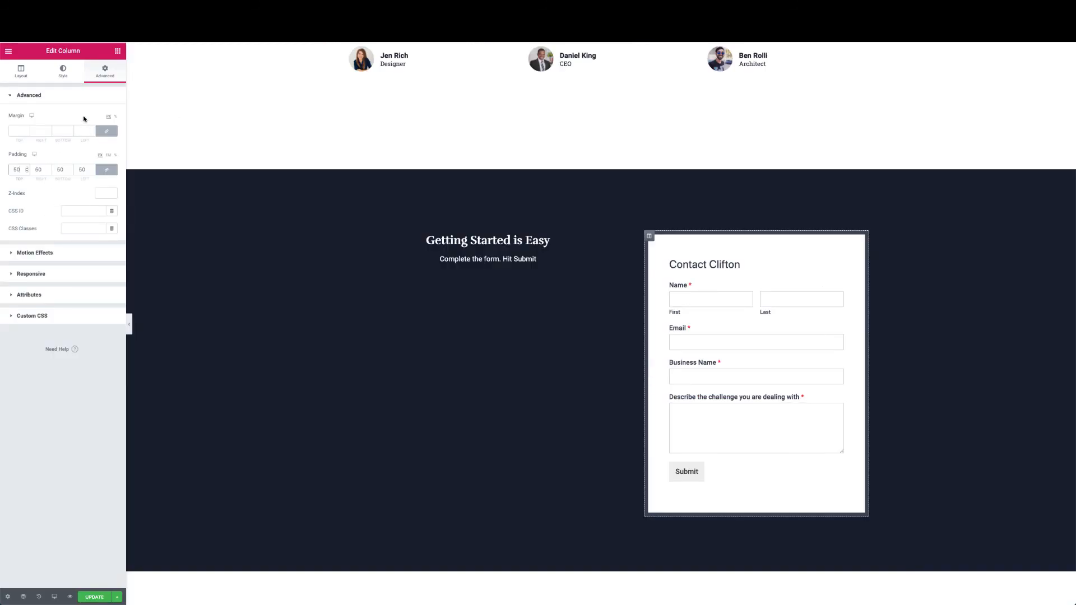
Unlink the form column's margin values so only the top side changes
left_click(19, 131)
type("1")
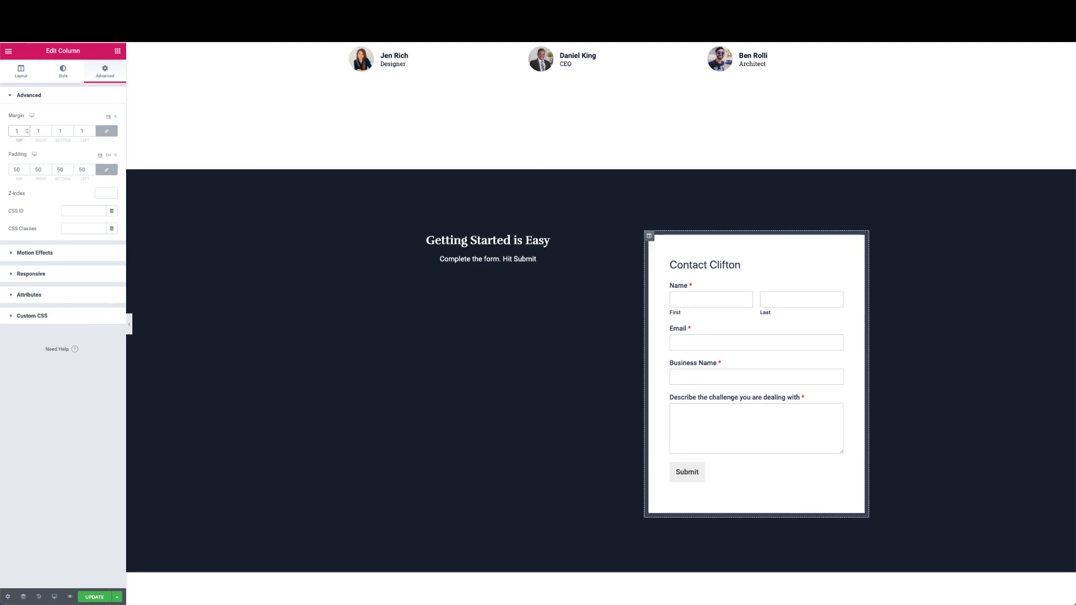
left_click(107, 132)
left_click_drag(23, 132, 7, 131)
type("0")
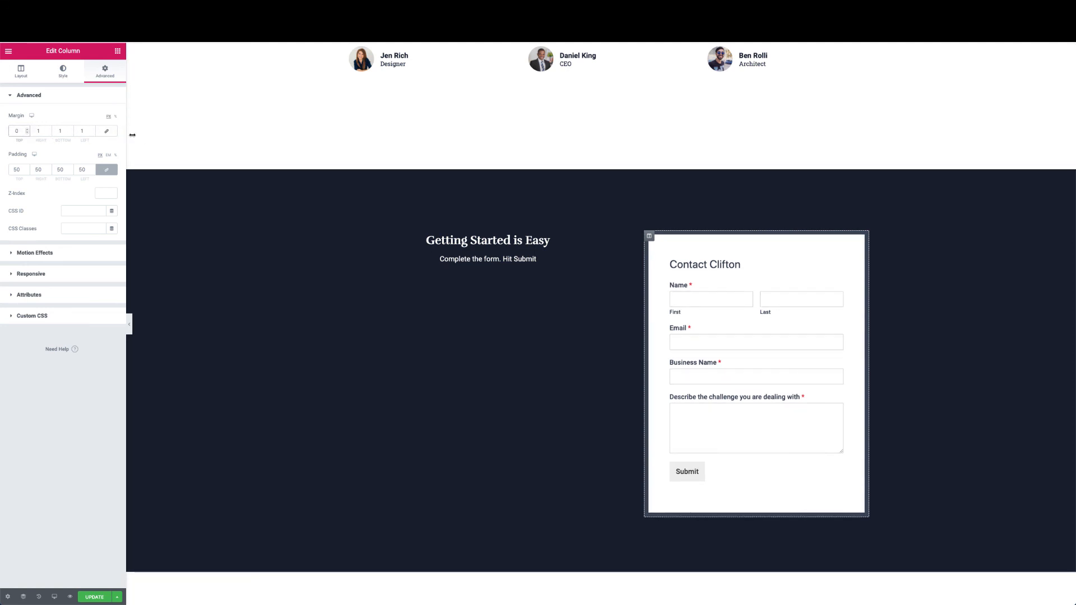
left_click(107, 130)
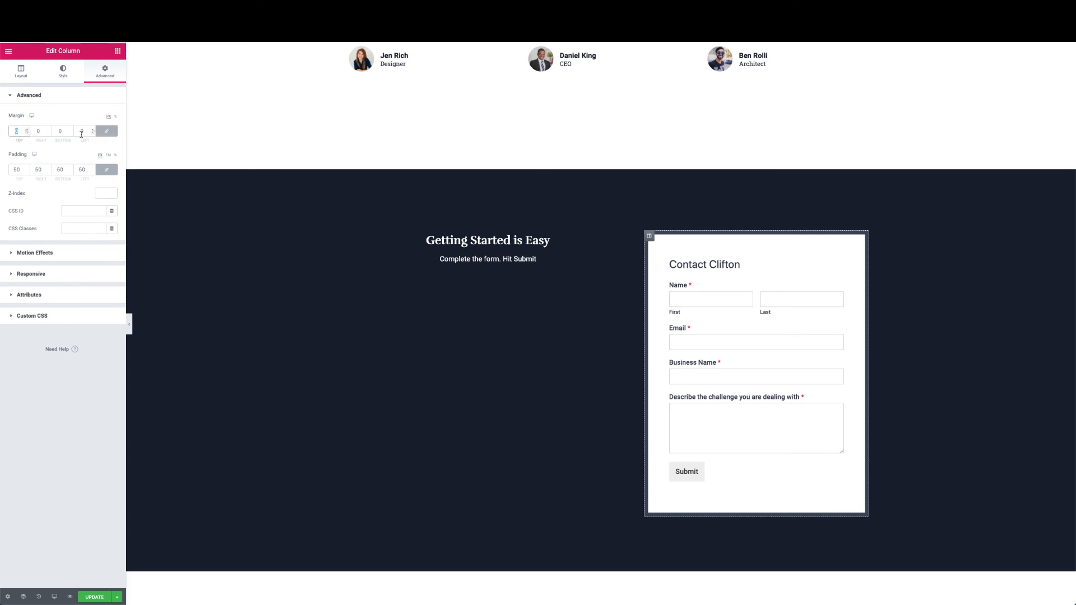
left_click(107, 132)
left_click_drag(24, 132, 7, 131)
type("1")
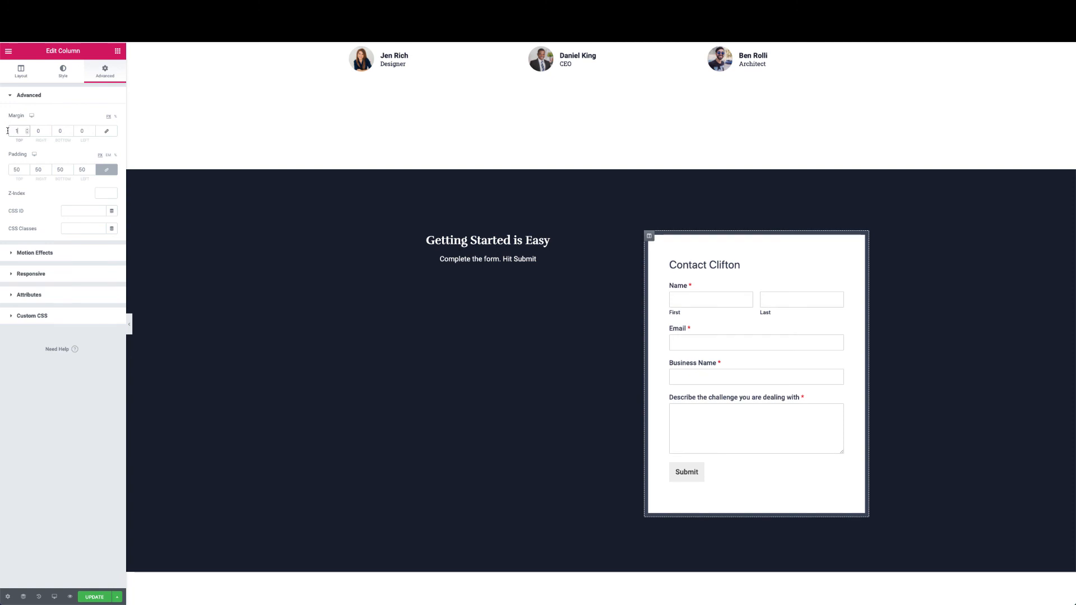
Set the form column's top margin to -200, leaving the other sides at 0
left_click(13, 130)
type("-1")
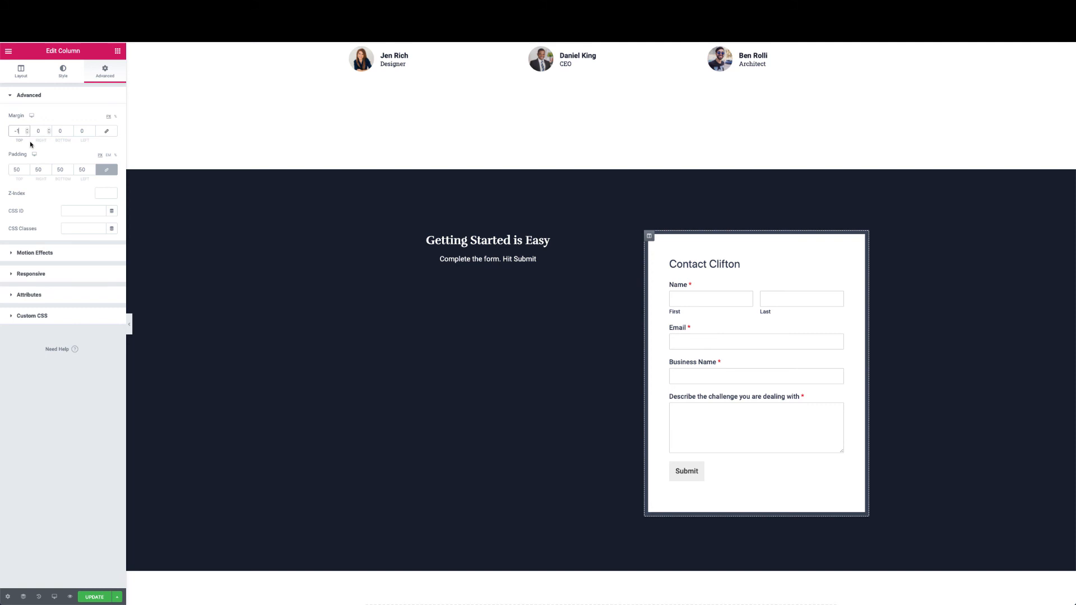
type("20")
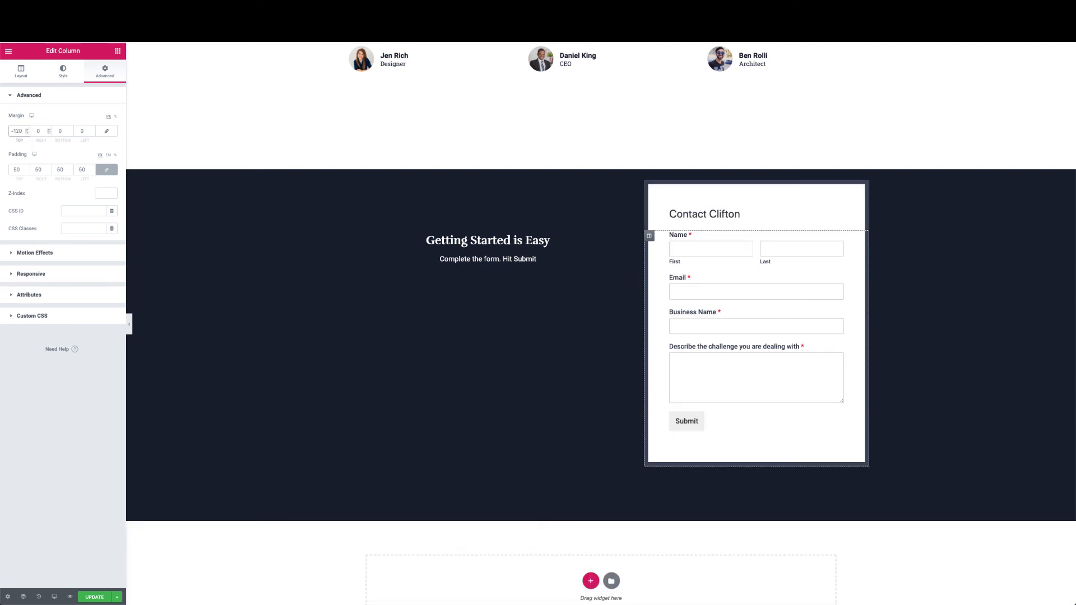
key("BackSpace")
key("BackSpace")
key("BackSpace")
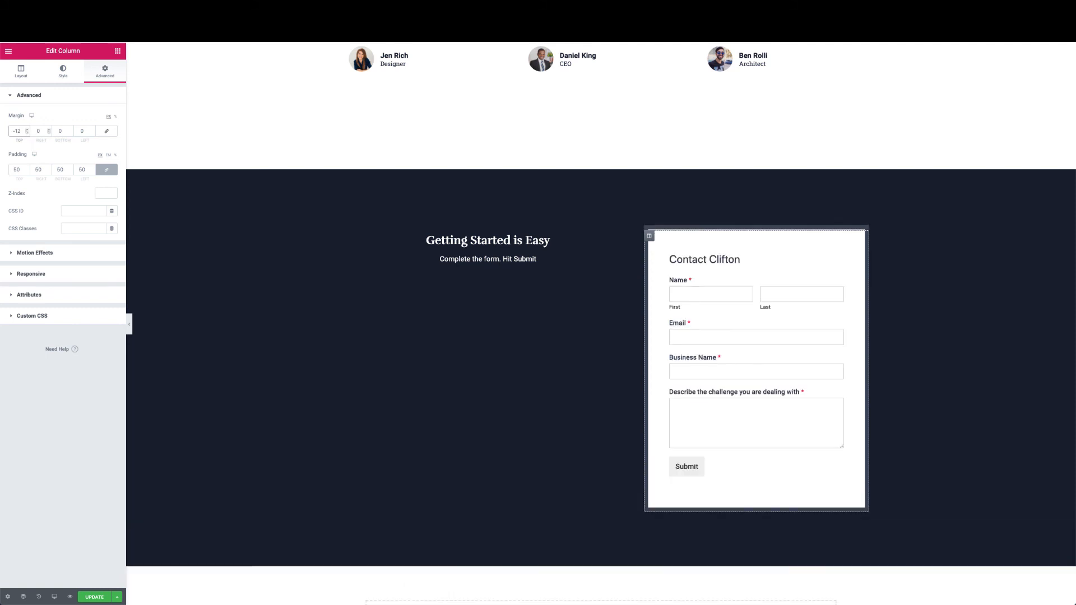
type("2")
key("BackSpace")
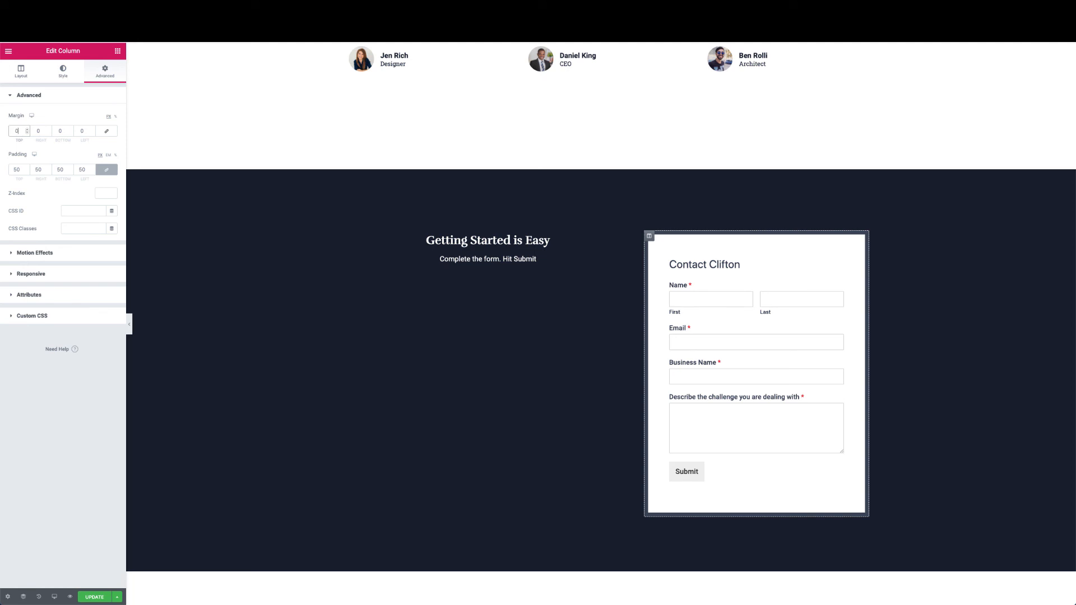
type("2")
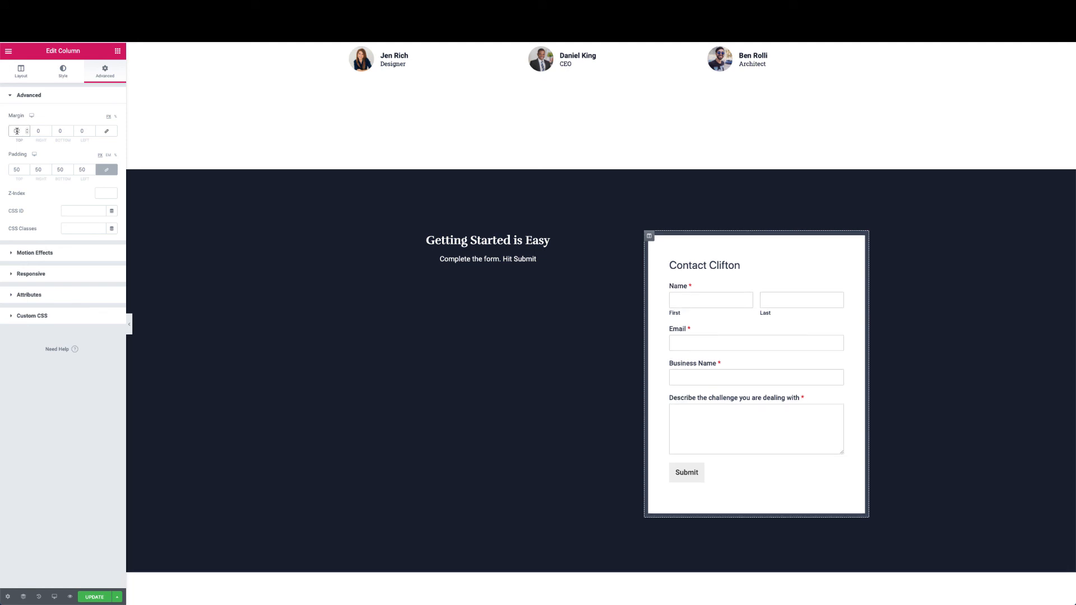
type("1")
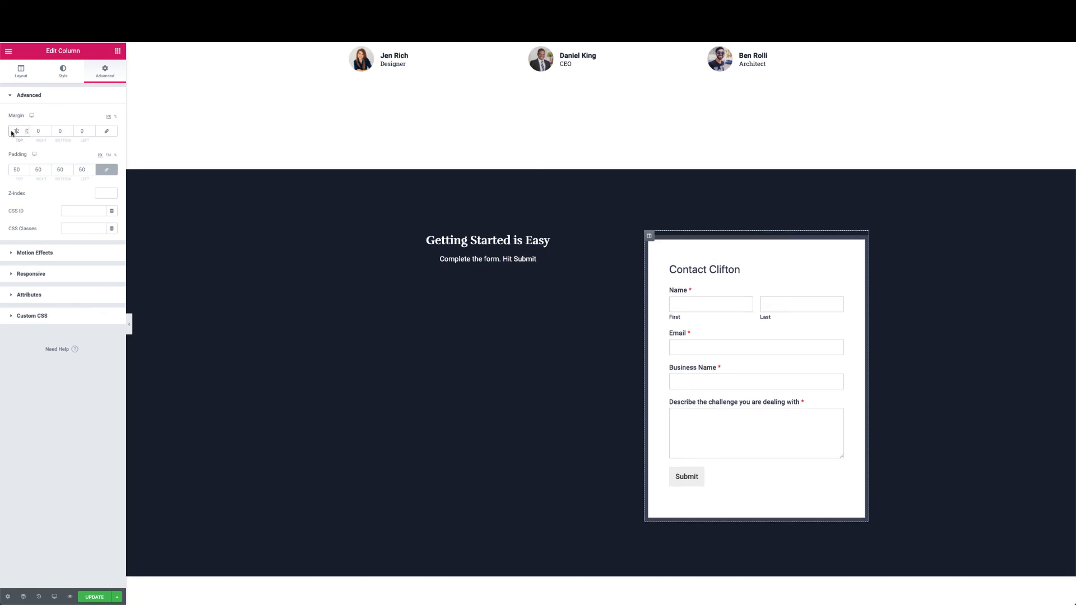
key("BackSpace")
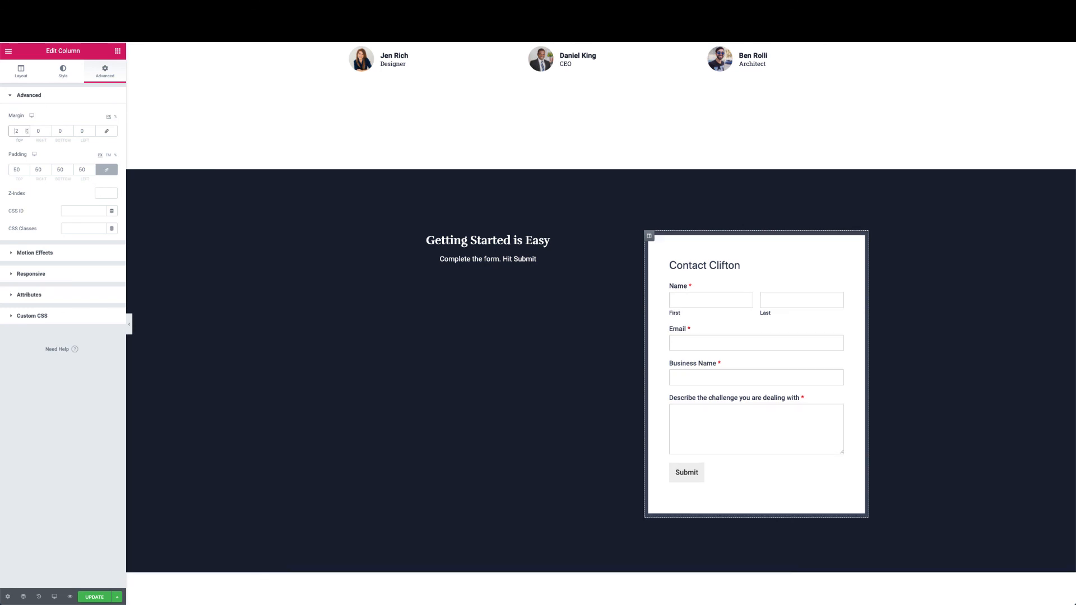
type("-2")
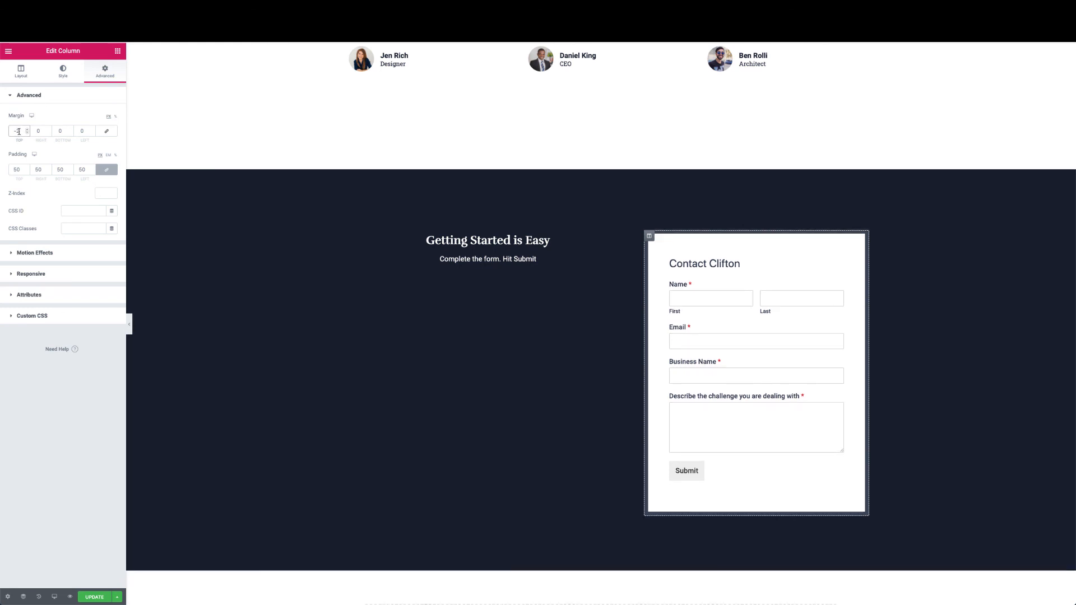
type("00")
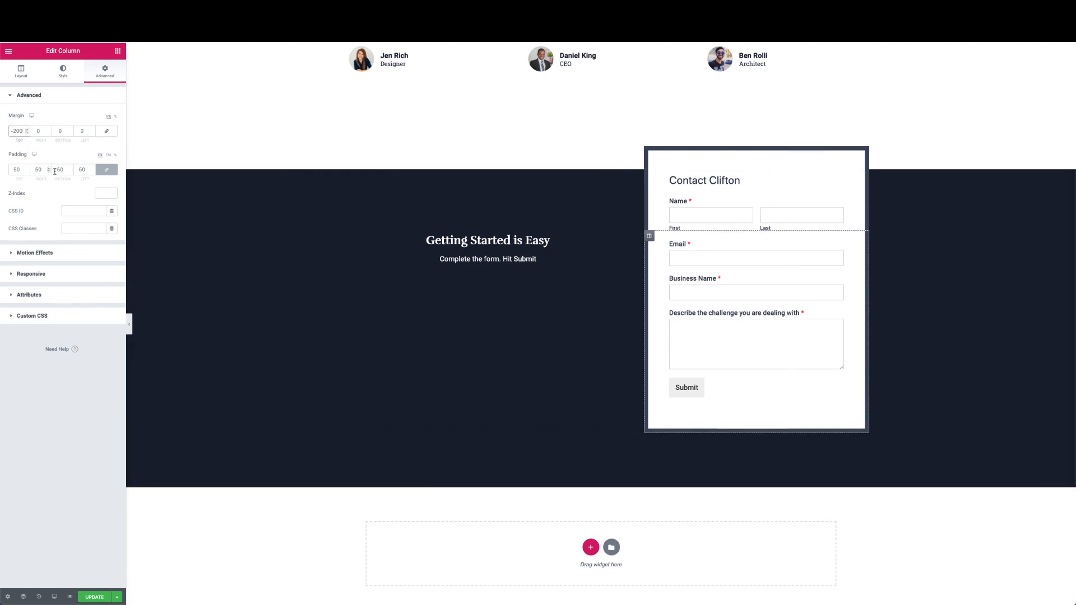
left_click(64, 71)
Add a box shadow with adjusted blur to the form column, update the page, and preview it
left_click(38, 269)
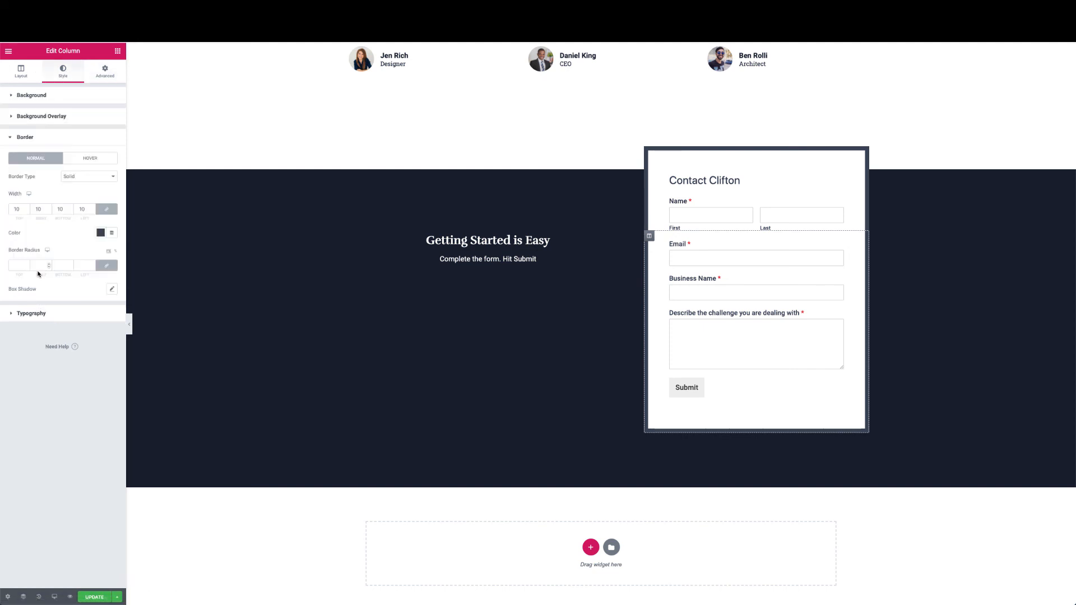
left_click(112, 289)
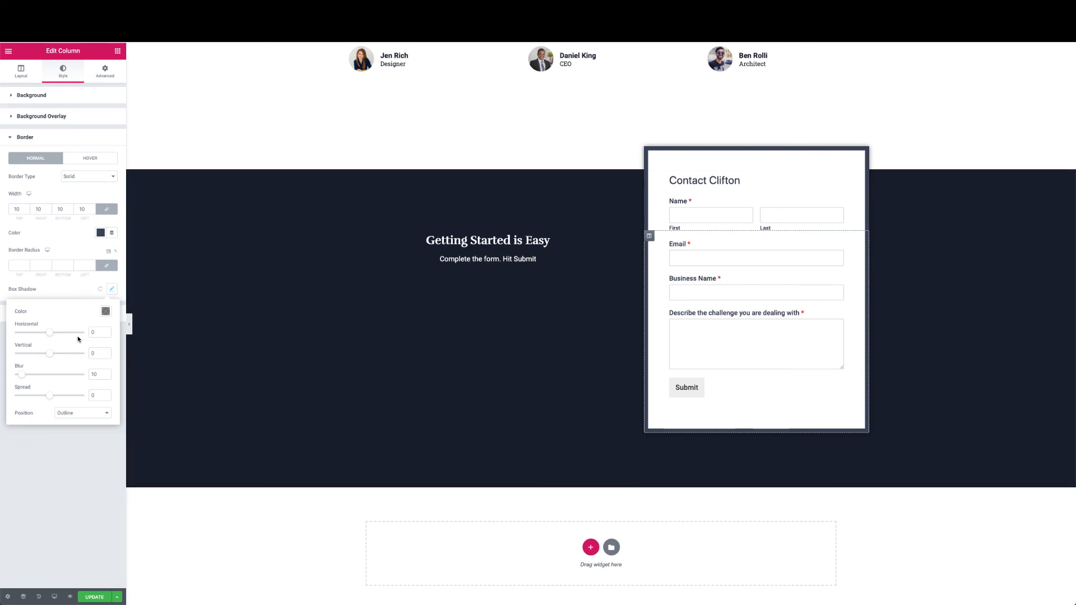
left_click(93, 376)
type("1")
key("Delete")
left_click(90, 447)
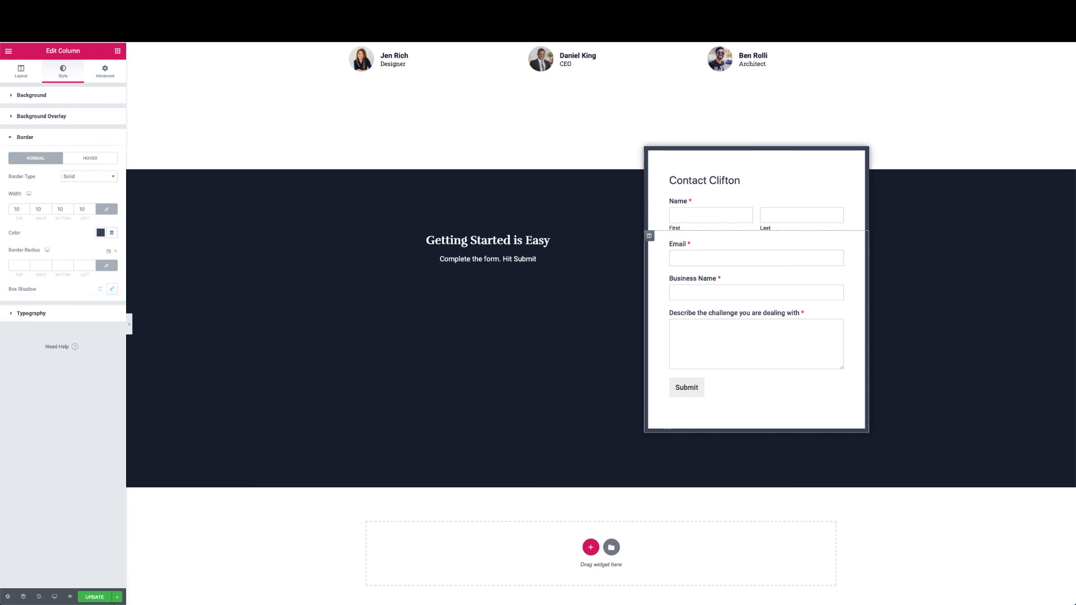
left_click(99, 596)
left_click(129, 323)
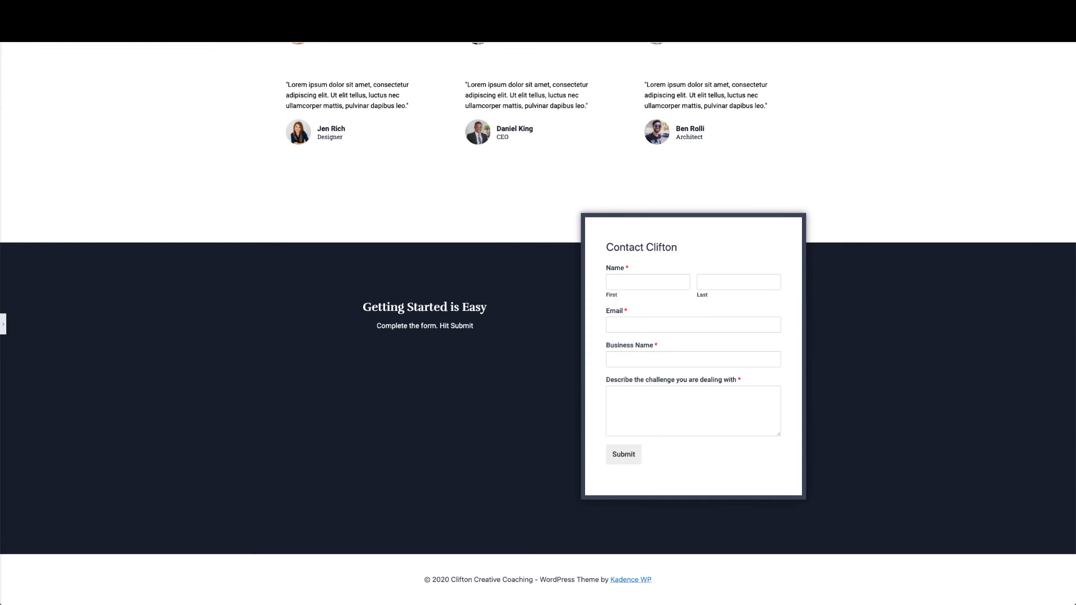
Set the dark section's two-column inner section to Middle vertical alignment
left_click(3, 324)
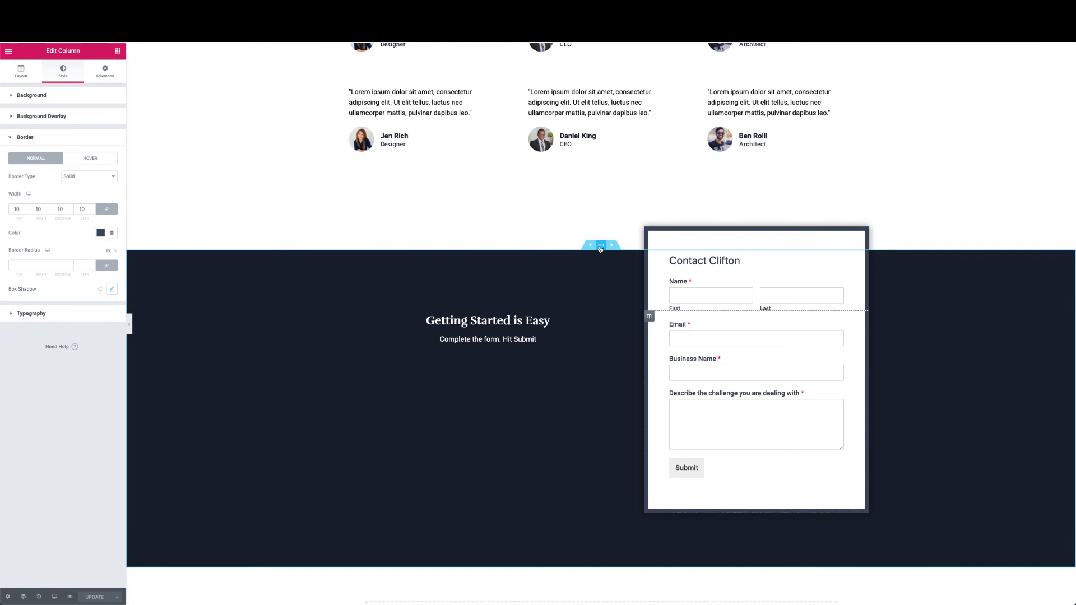
left_click(600, 249)
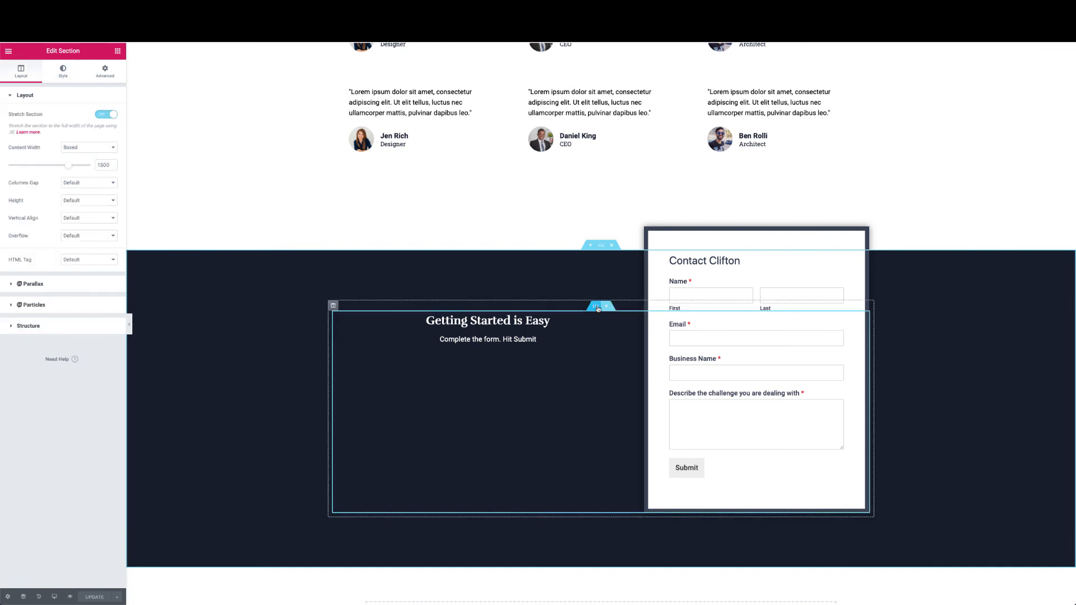
left_click(597, 308)
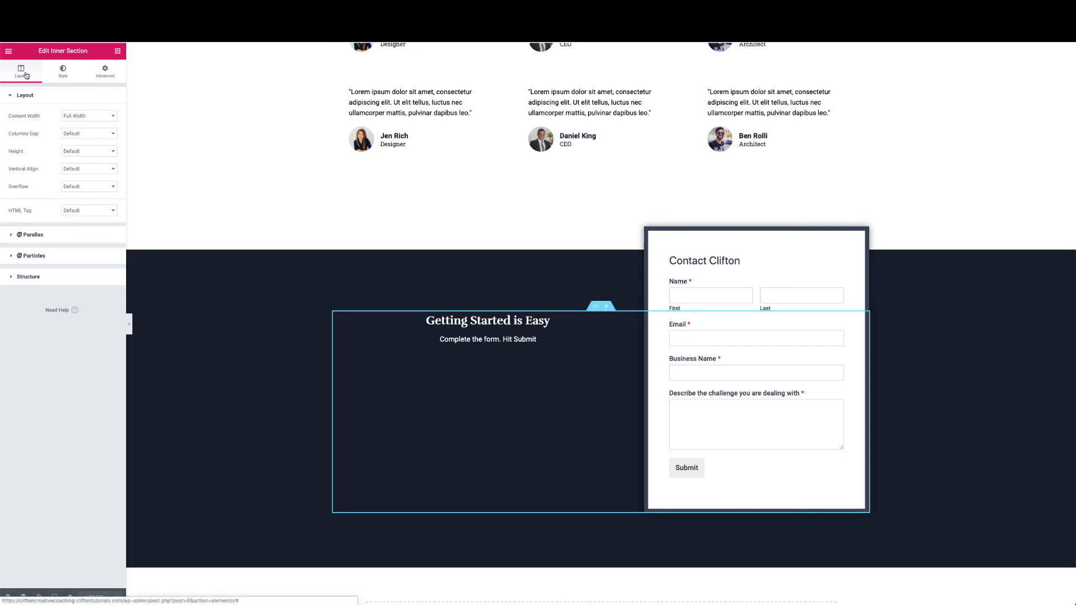
left_click(70, 170)
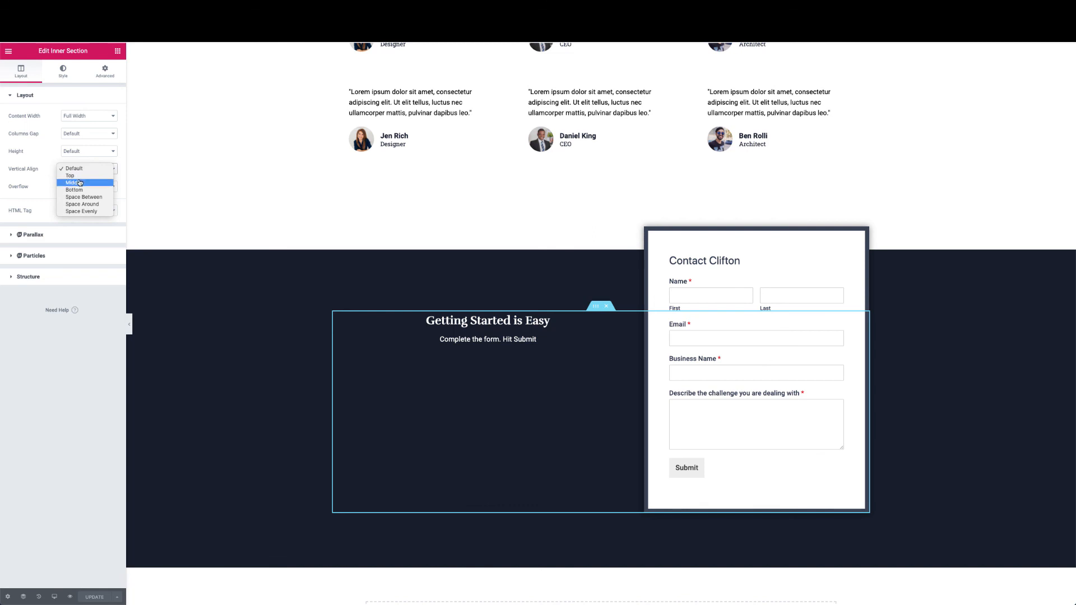
left_click(79, 183)
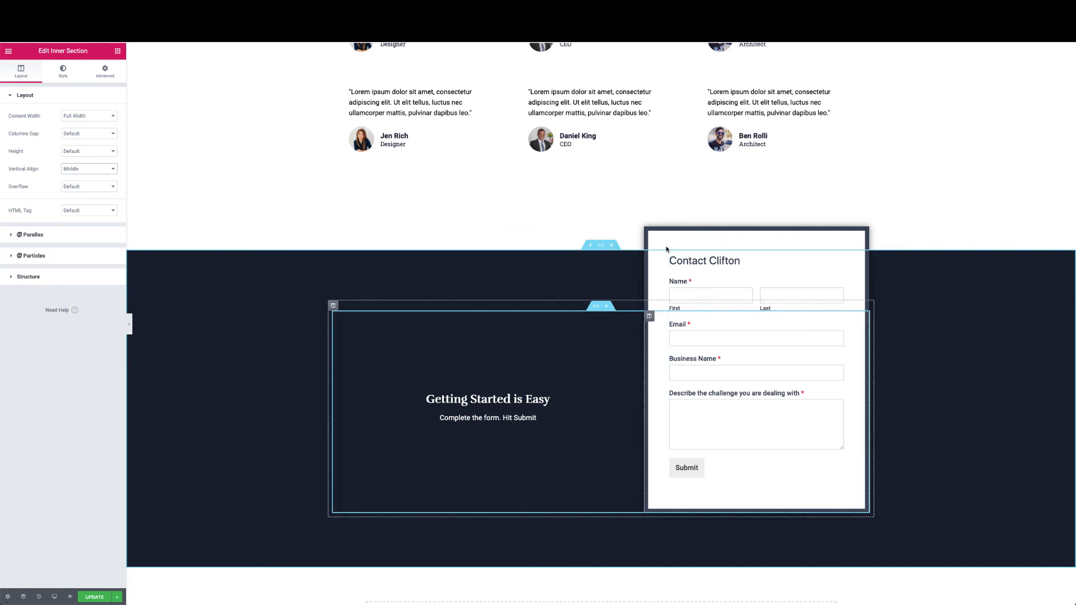
Change the form column's top margin from -200 to -180 and preview the section without the editor panel
left_click(649, 316)
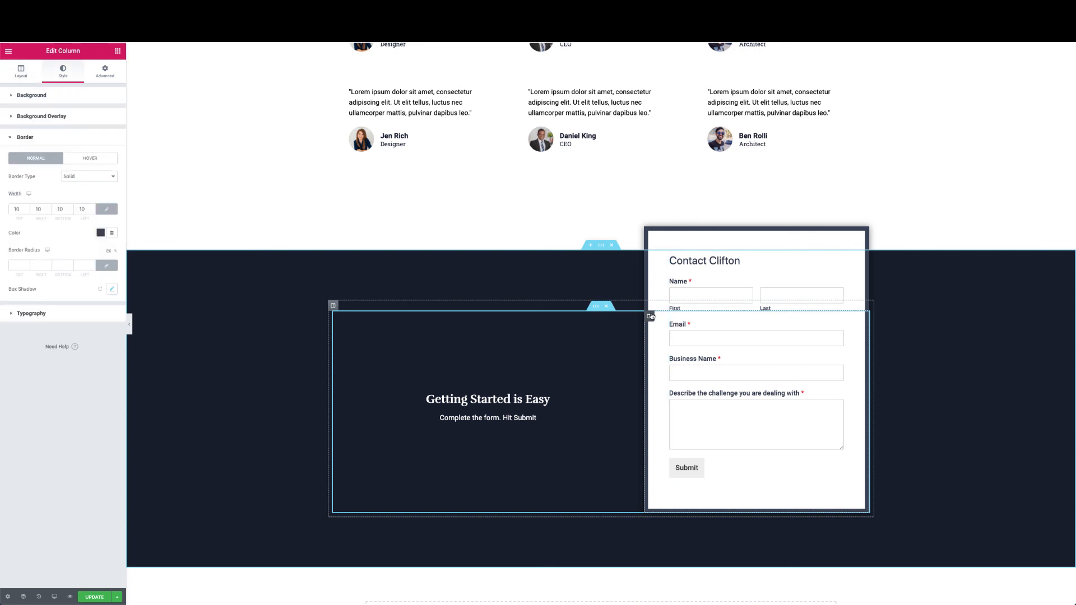
left_click(104, 78)
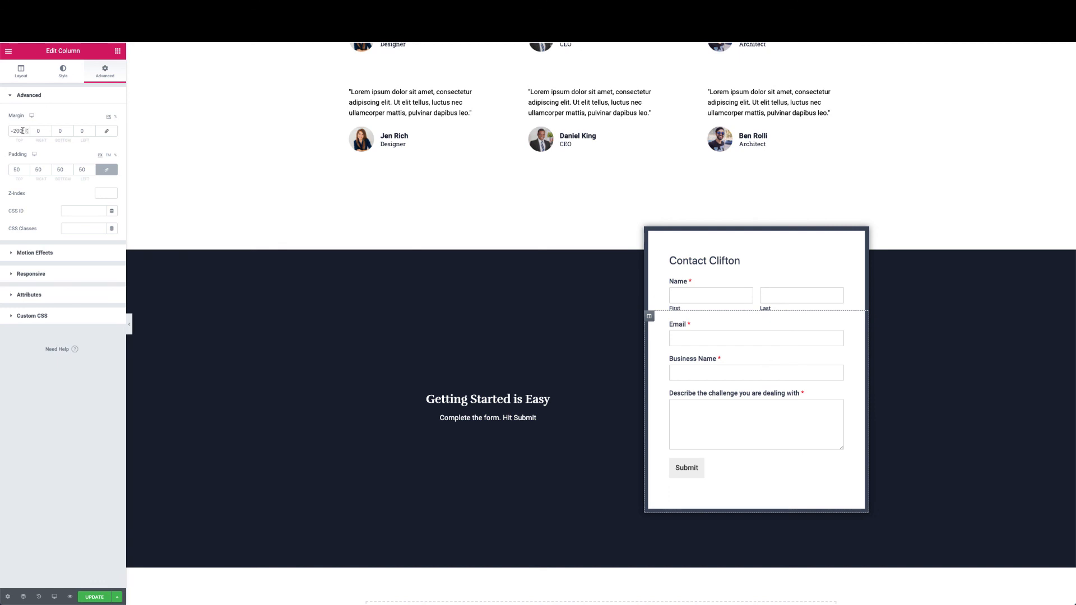
left_click_drag(23, 131, 13, 130)
type("18")
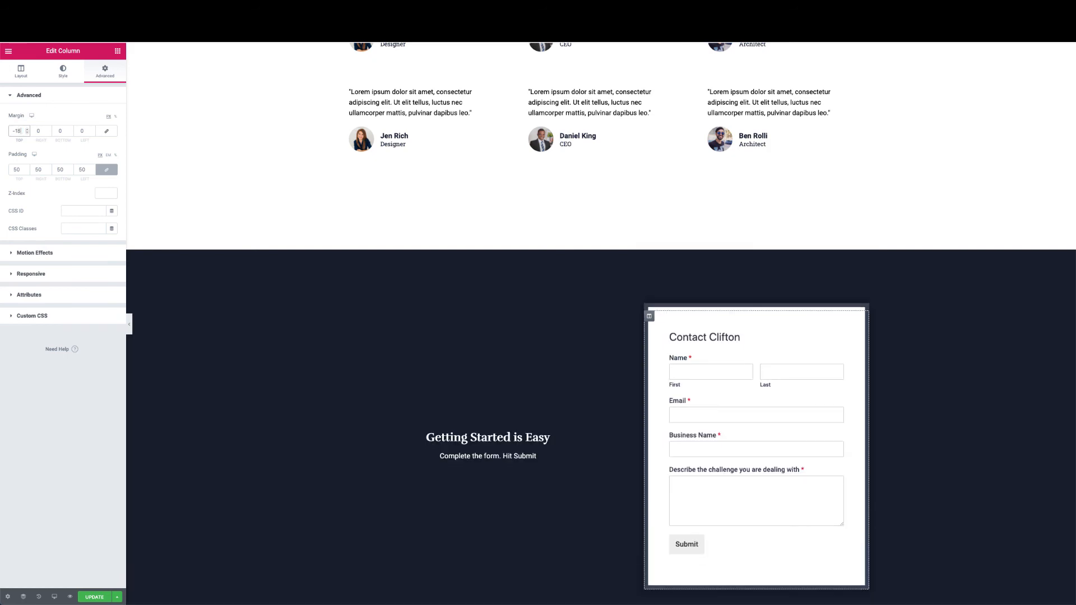
type("0")
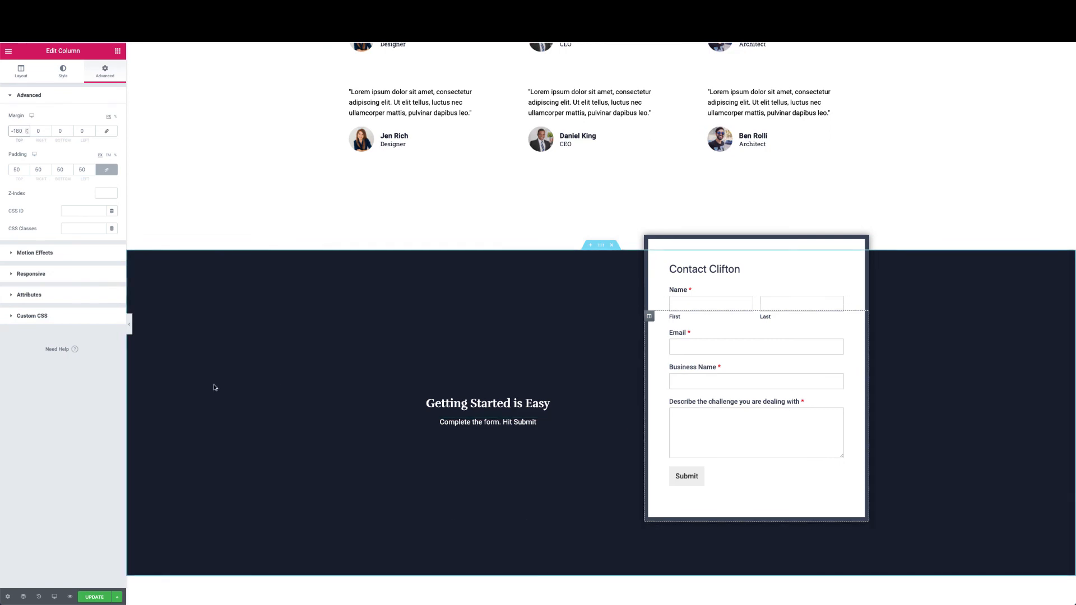
left_click(130, 328)
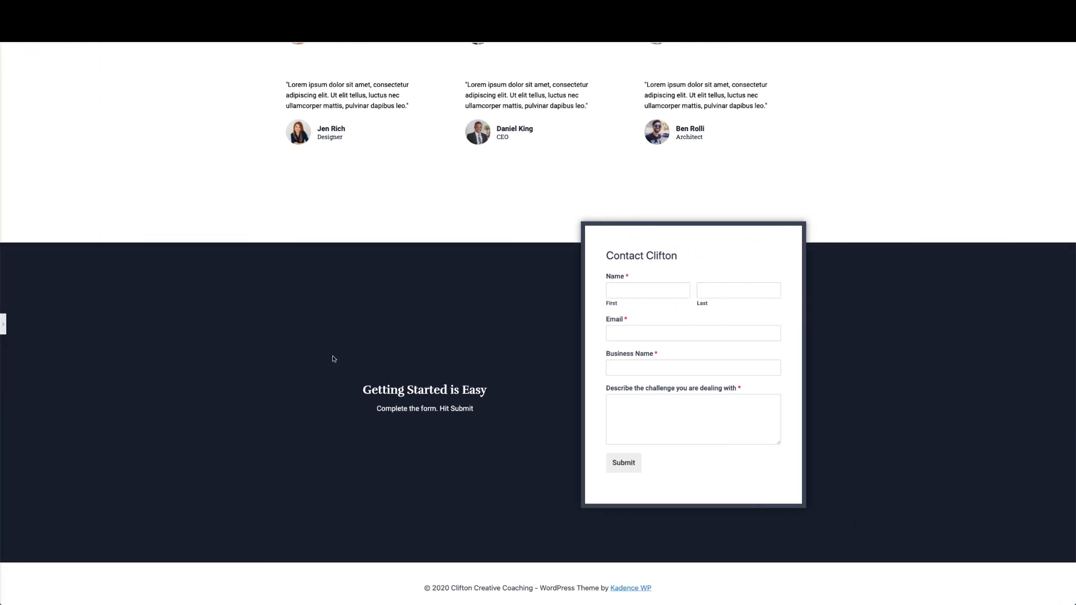
scroll(333, 359, "up", 15)
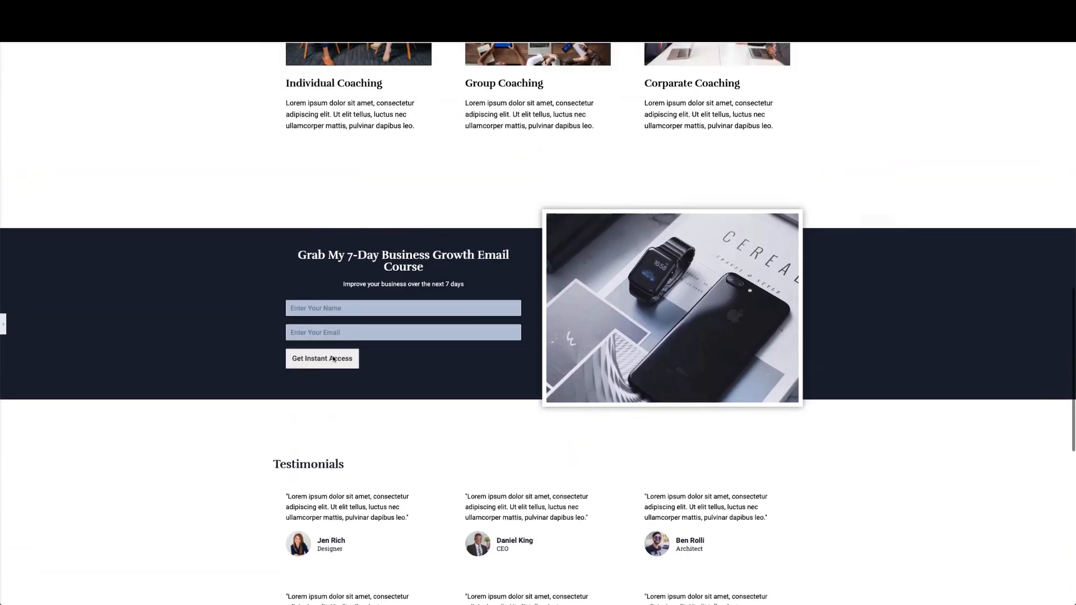
scroll(331, 363, "down", 15)
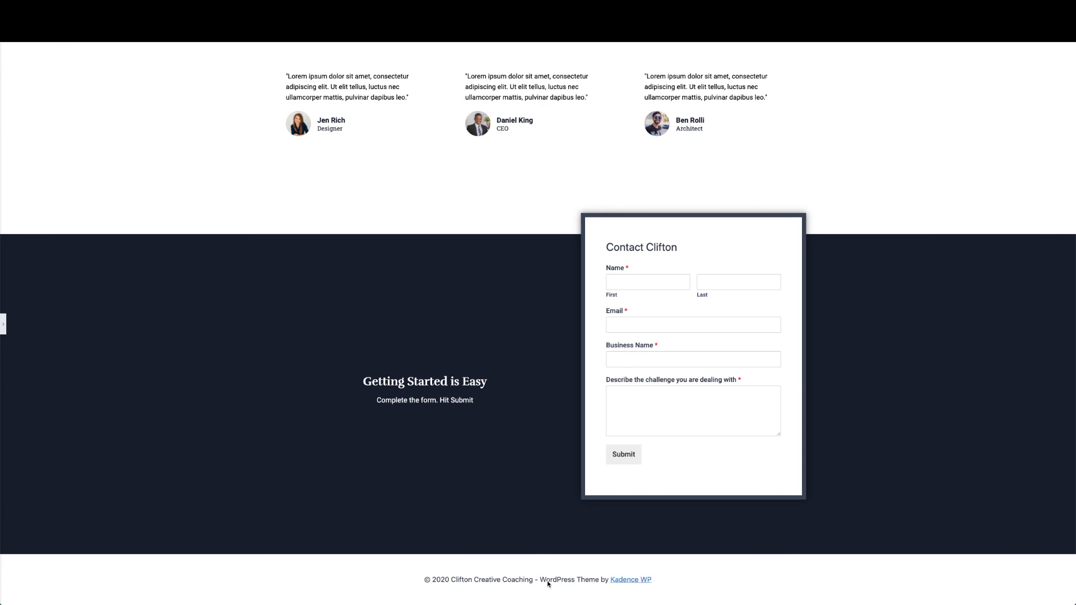
left_click_drag(540, 581, 656, 580)
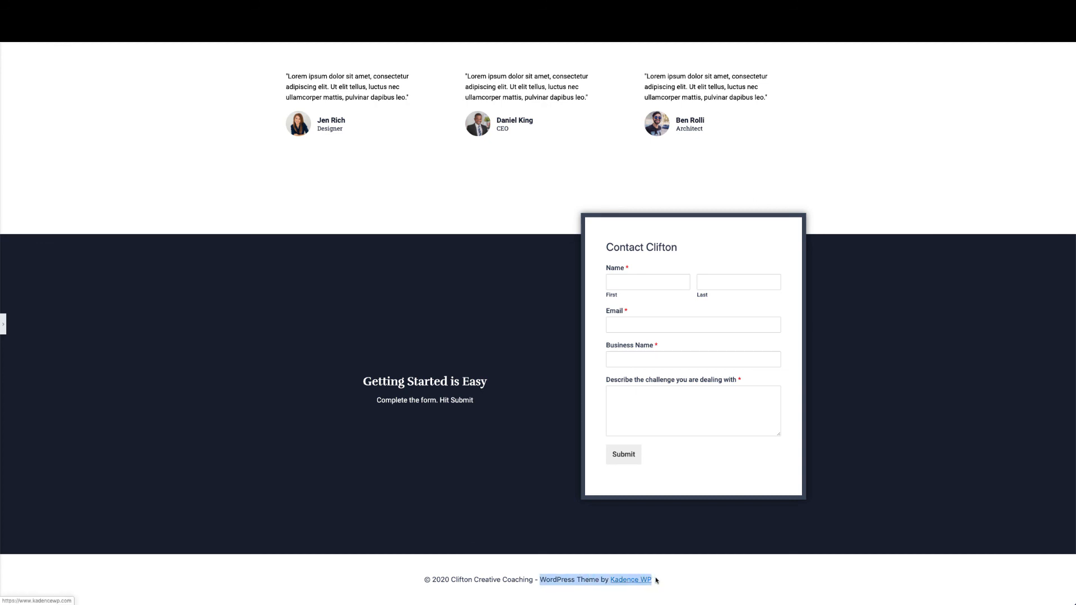
left_click(661, 581)
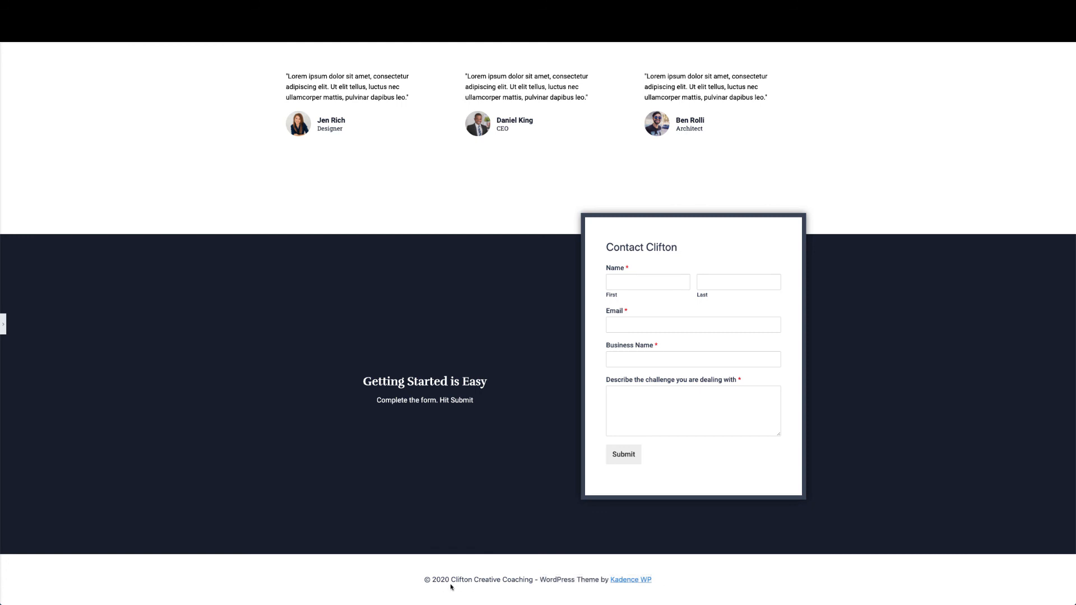
left_click_drag(538, 581, 668, 585)
left_click(616, 513)
Save the home page changes and briefly preview the page at full width
left_click(4, 328)
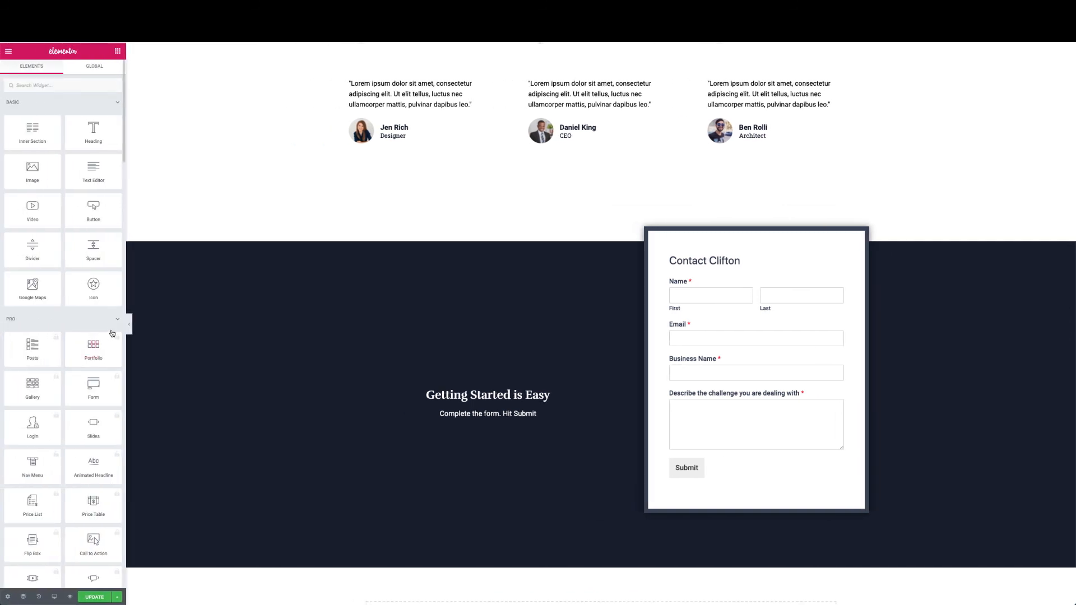
left_click(101, 598)
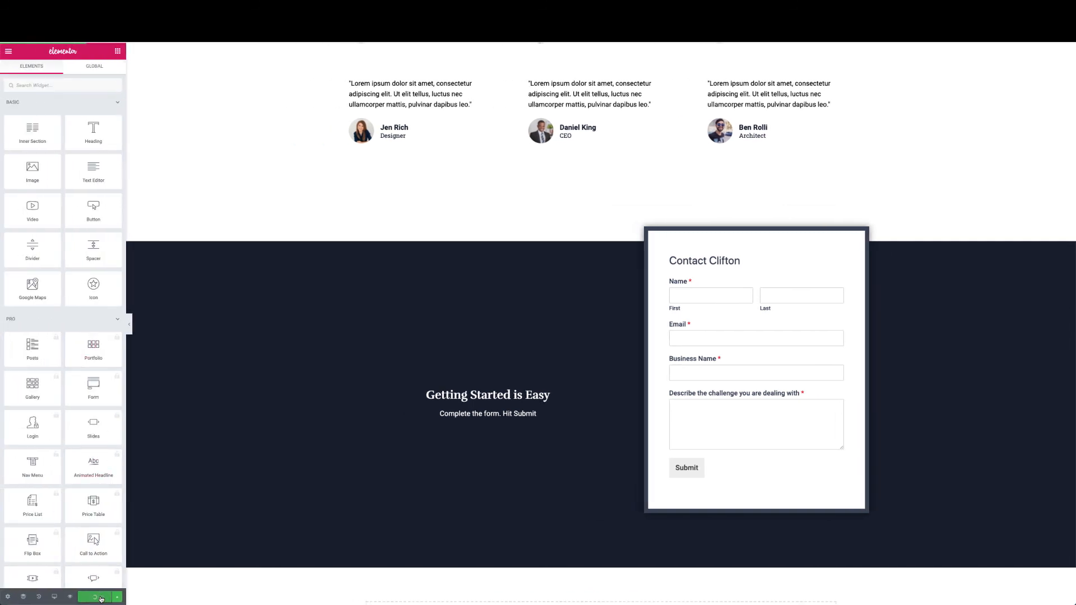
left_click(132, 326)
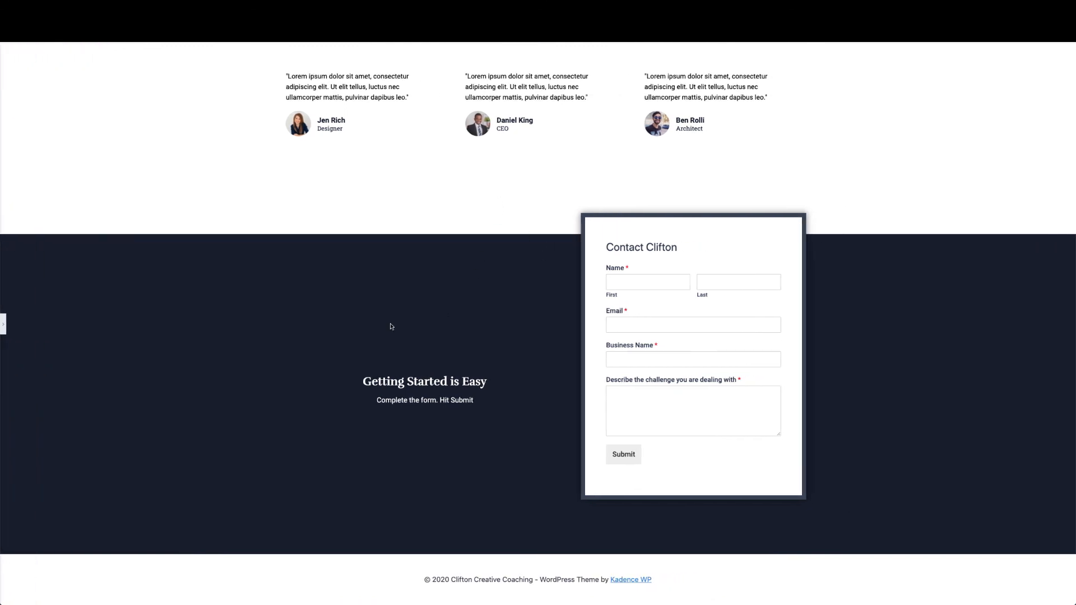
left_click(5, 326)
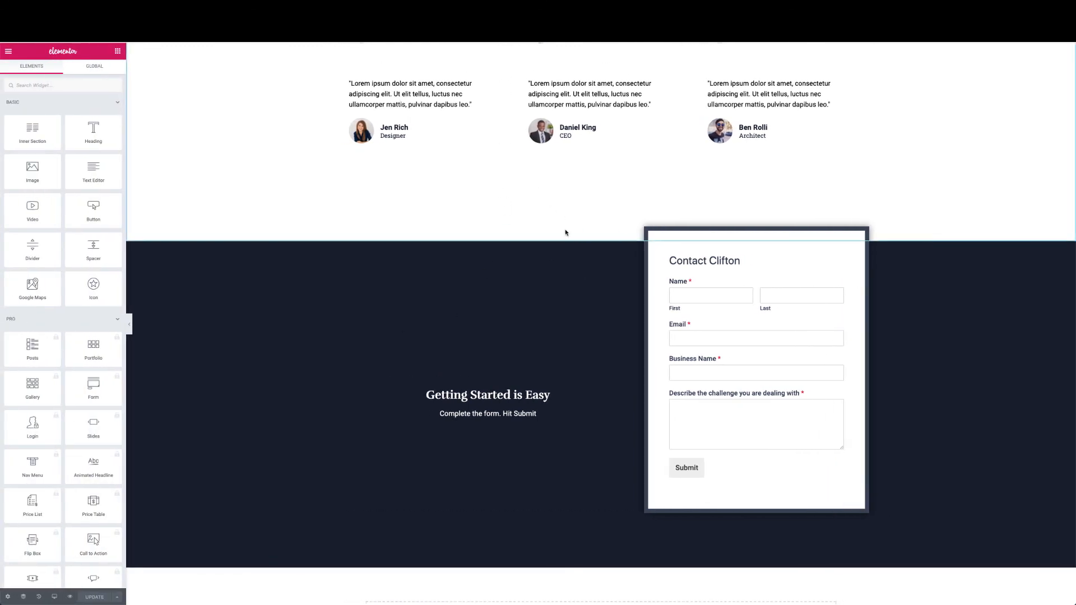
Check the dark section's background colour is 161E2B, save again, and show Elementor's main menu
left_click(602, 237)
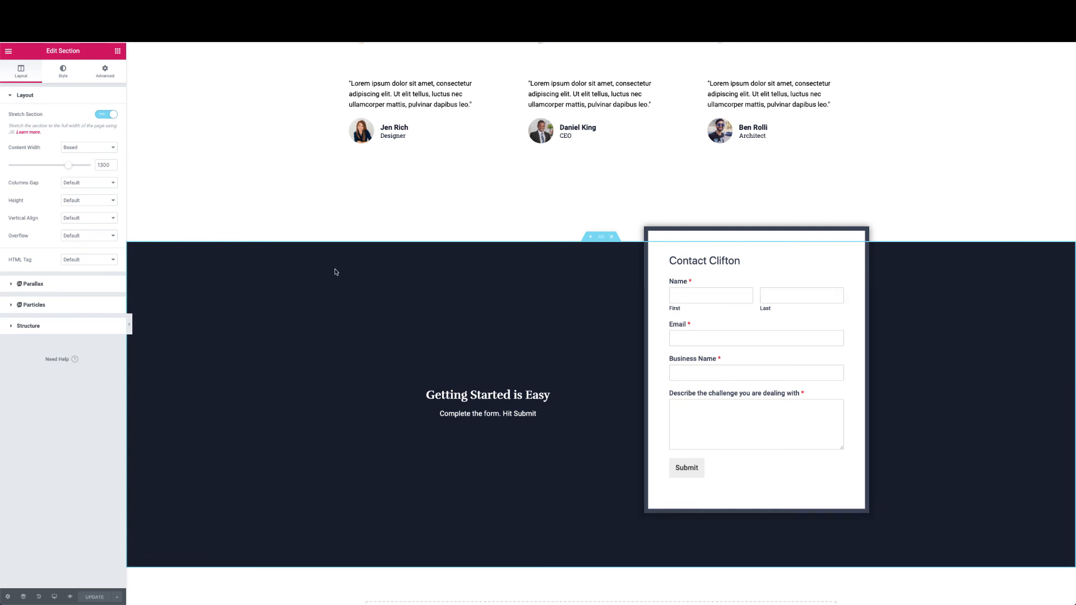
left_click(63, 71)
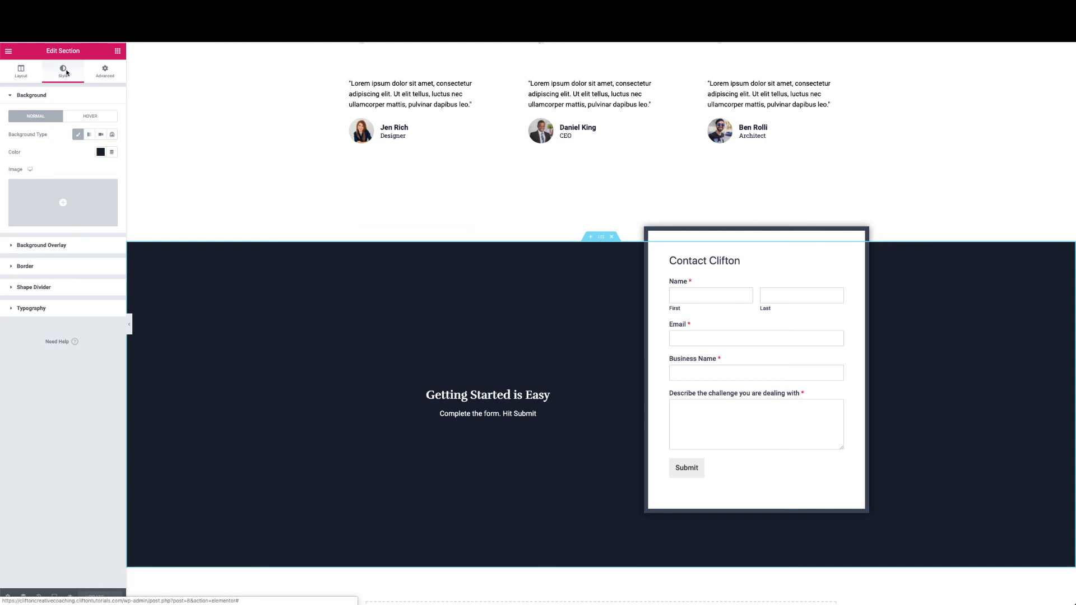
left_click(100, 151)
double_click(84, 296)
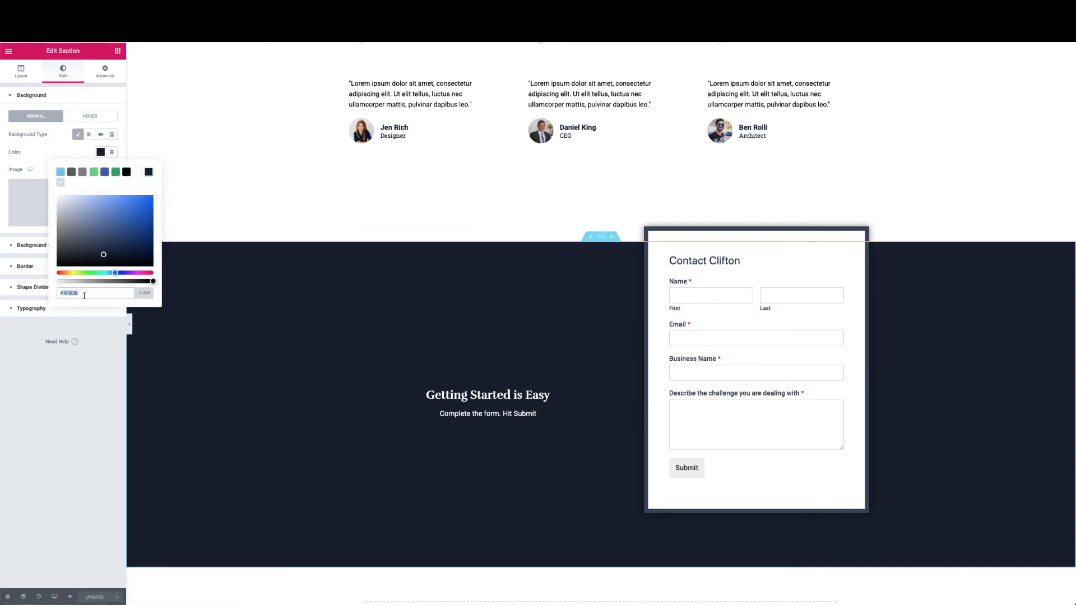
left_click(214, 340)
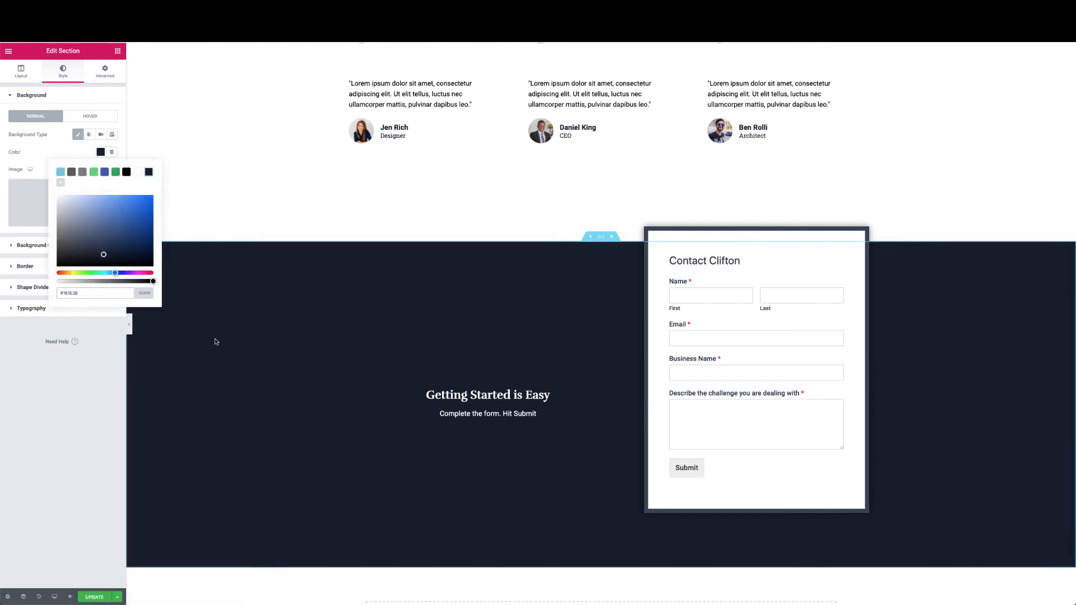
left_click(159, 145)
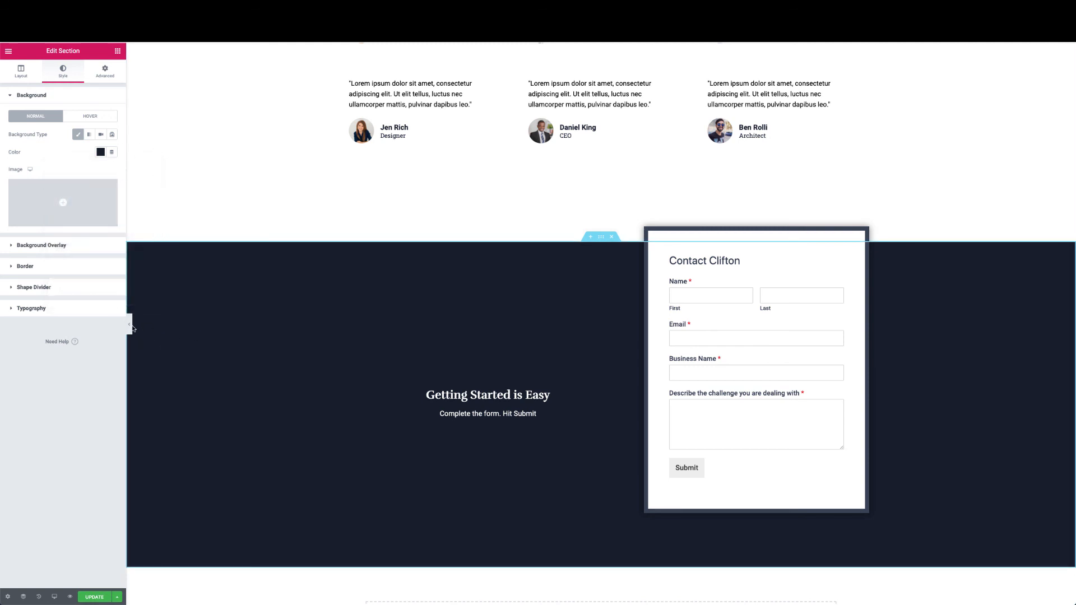
left_click(102, 598)
left_click(8, 51)
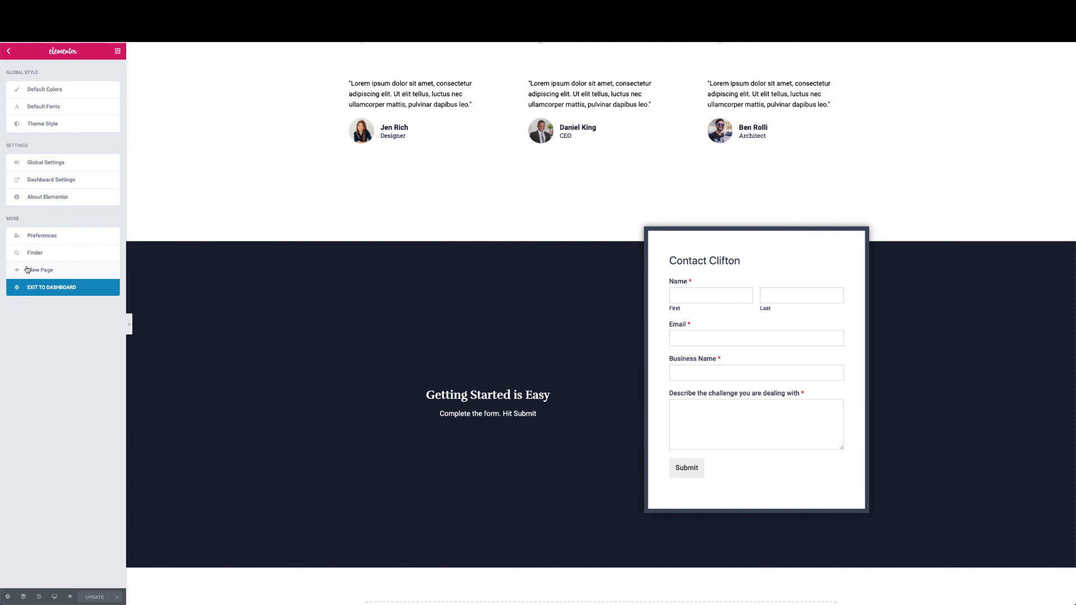
View the live home page from top to bottom, then go to the Kadence Customizer
left_click(27, 269)
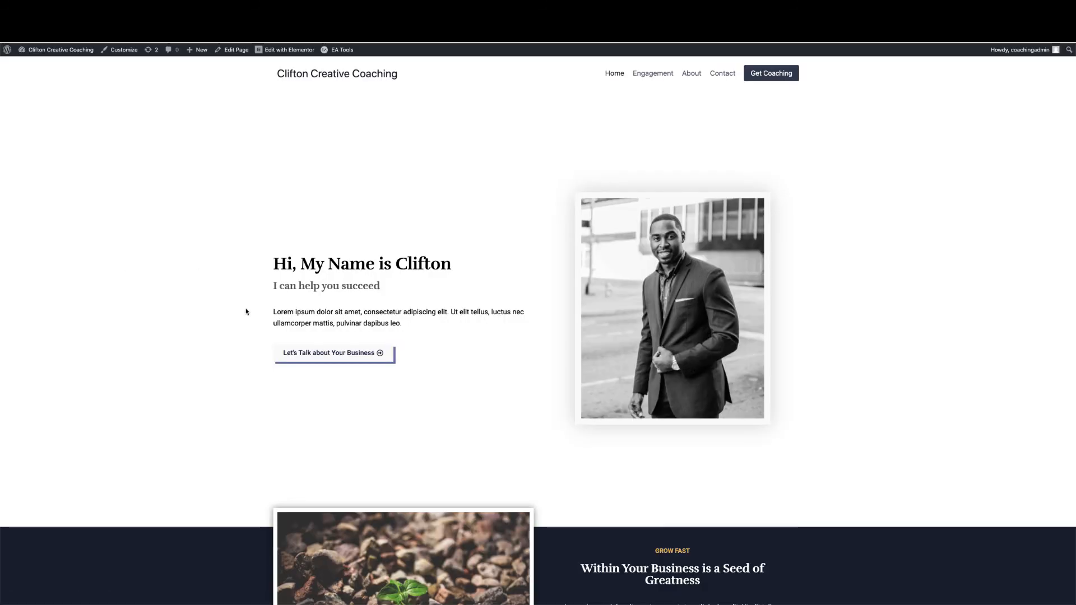
scroll(174, 400, "down", 20)
scroll(142, 451, "up", 20)
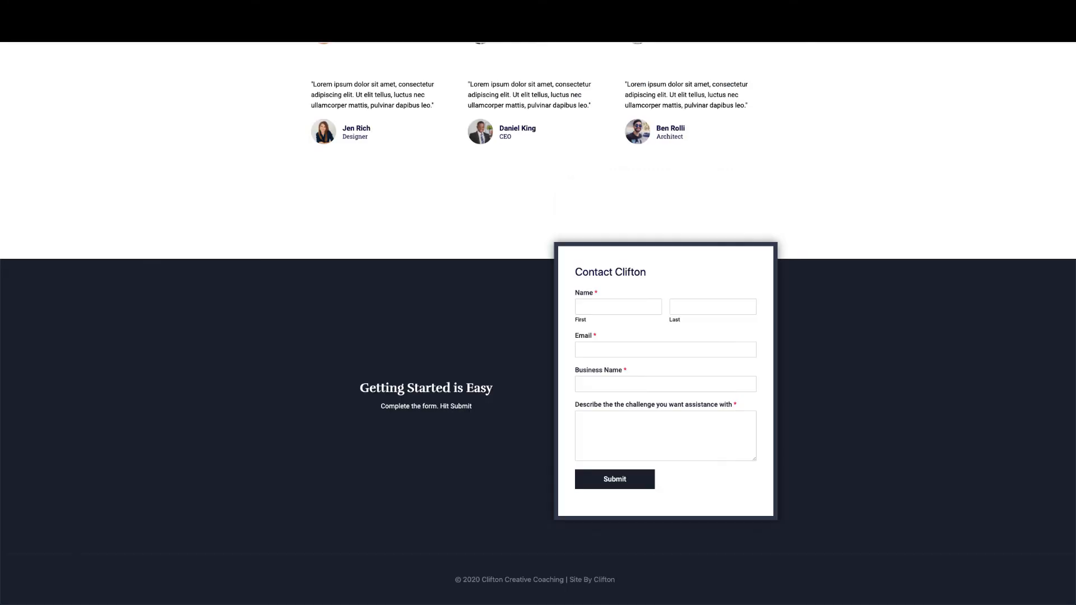
scroll(249, 270, "up", 20)
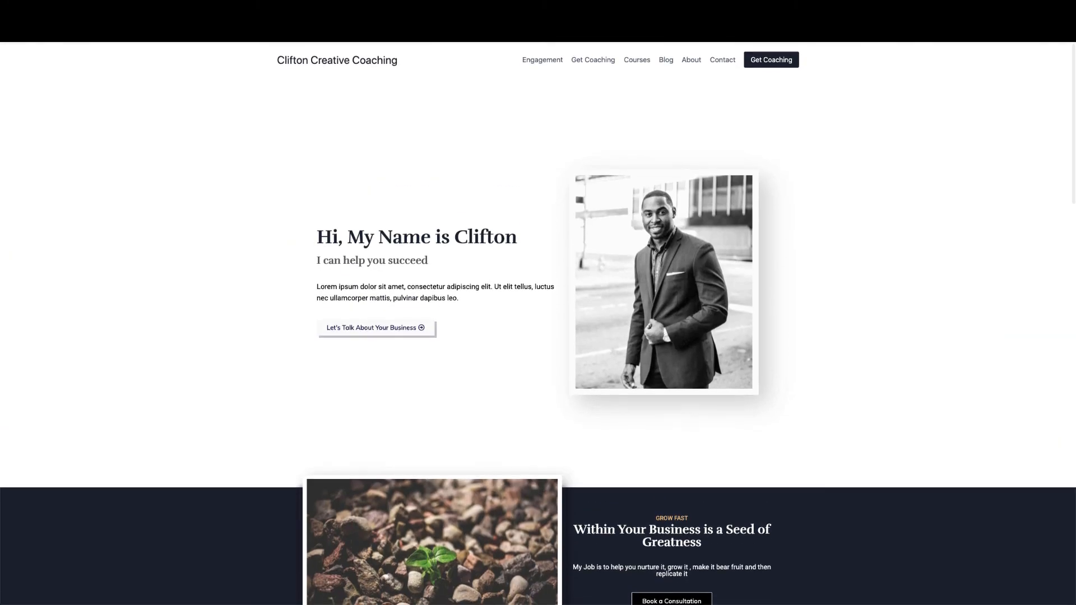
key("ctrl+Tab")
scroll(257, 279, "down", 20)
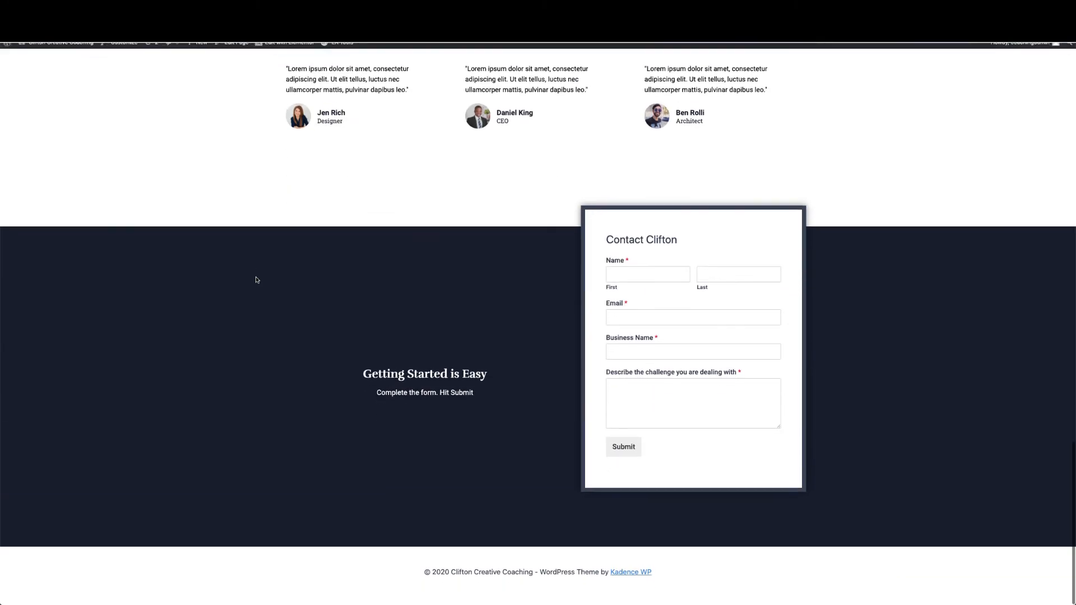
scroll(256, 281, "up", 8)
scroll(256, 280, "up", 15)
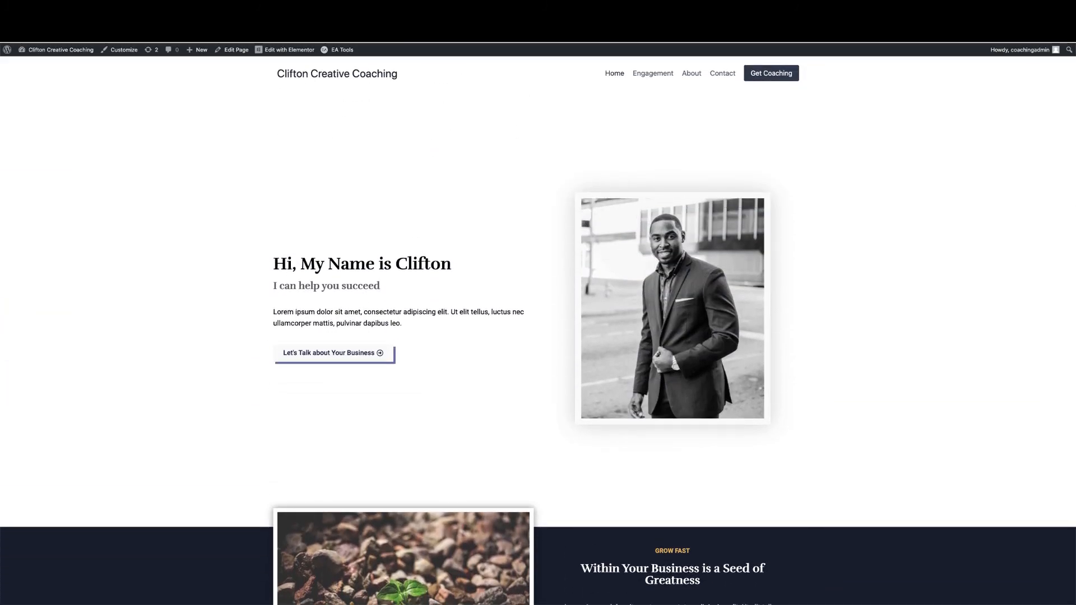
scroll(303, 243, "down", 20)
scroll(303, 247, "up", 10)
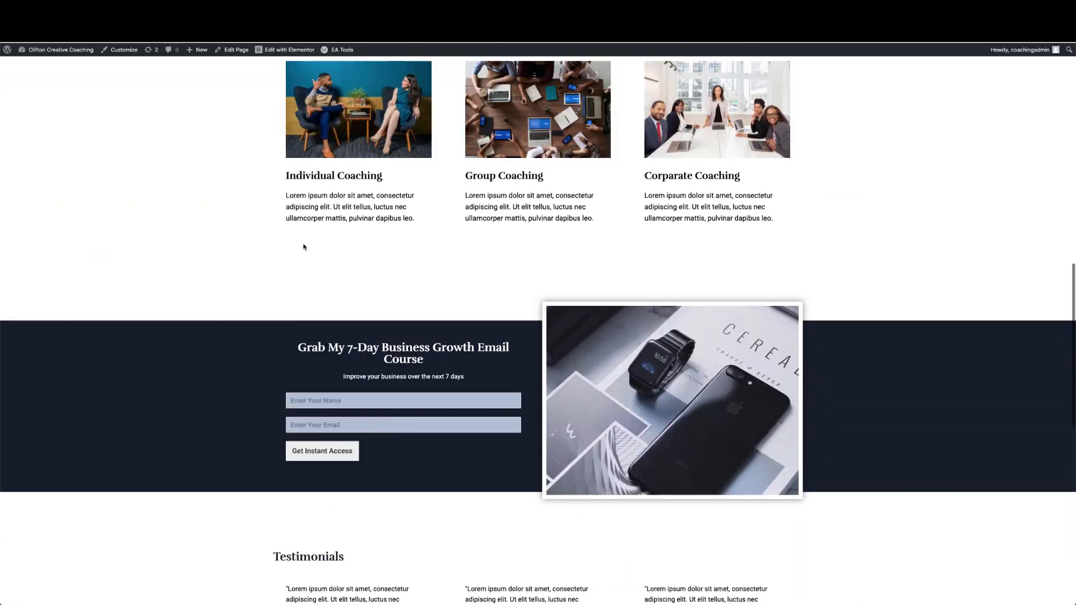
scroll(303, 247, "up", 13)
scroll(303, 247, "down", 6)
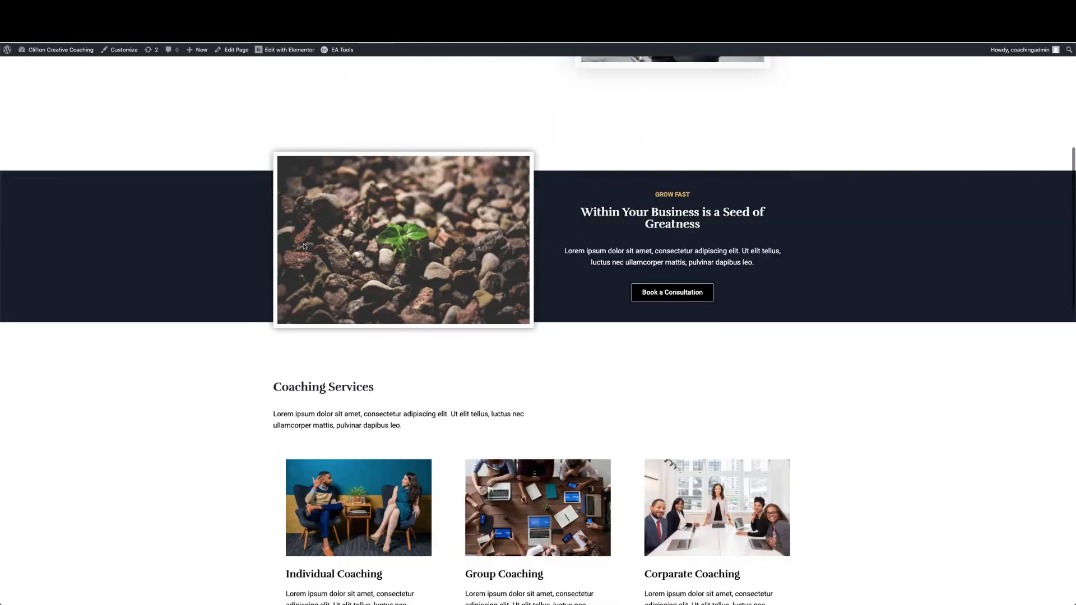
scroll(303, 246, "down", 10)
scroll(303, 246, "up", 10)
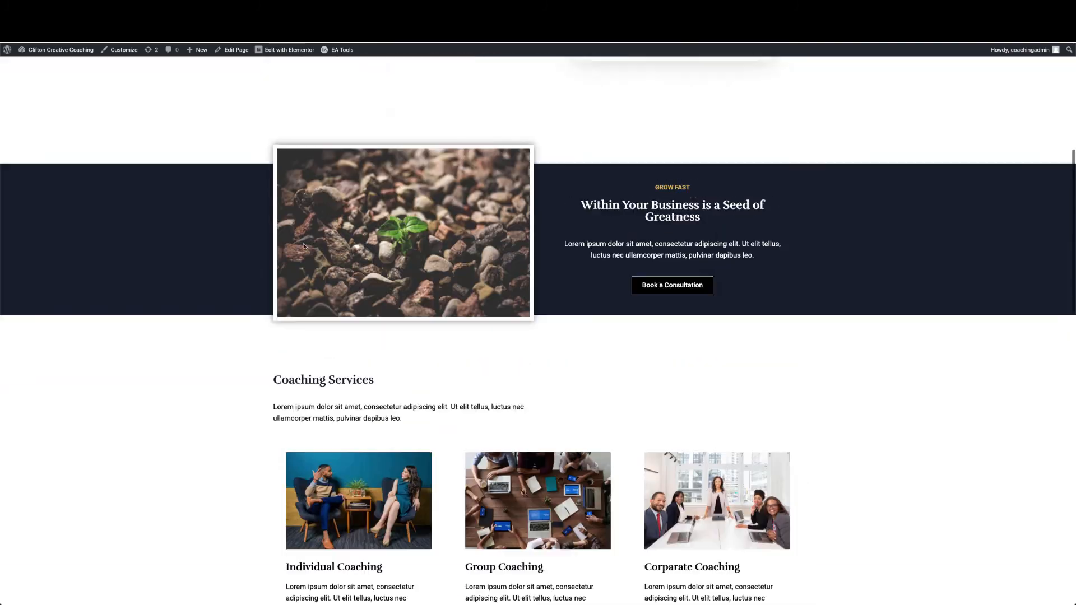
scroll(303, 246, "up", 6)
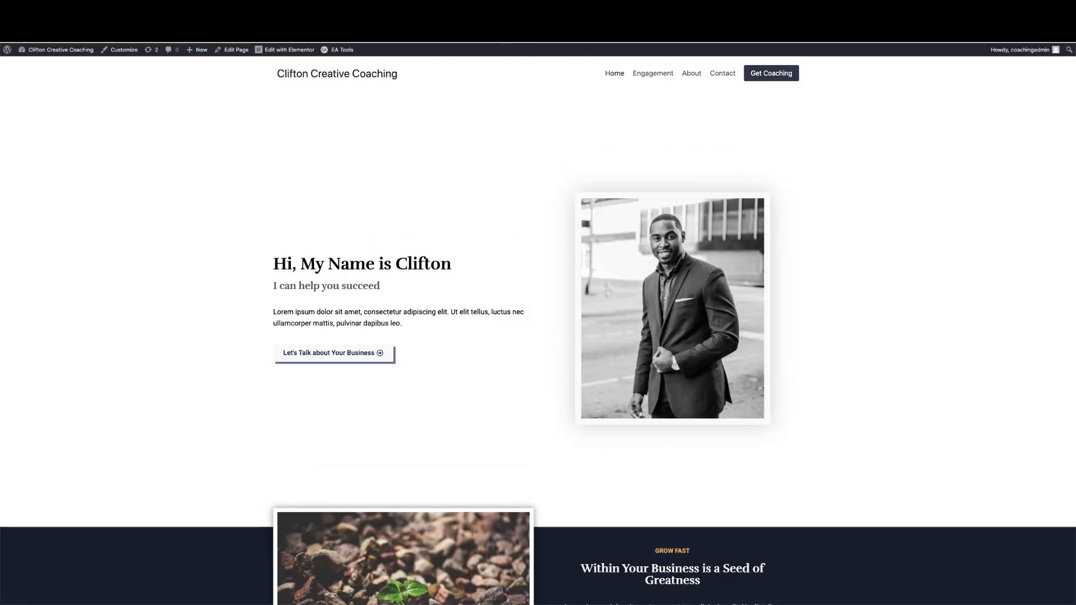
scroll(221, 242, "down", 20)
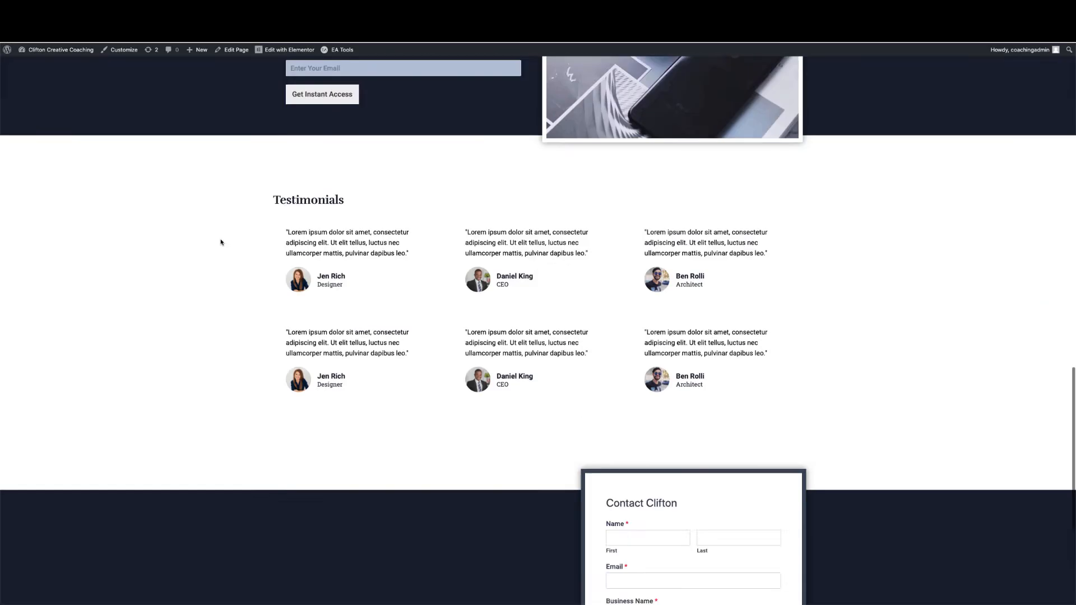
scroll(221, 242, "up", 20)
scroll(221, 242, "up", 2)
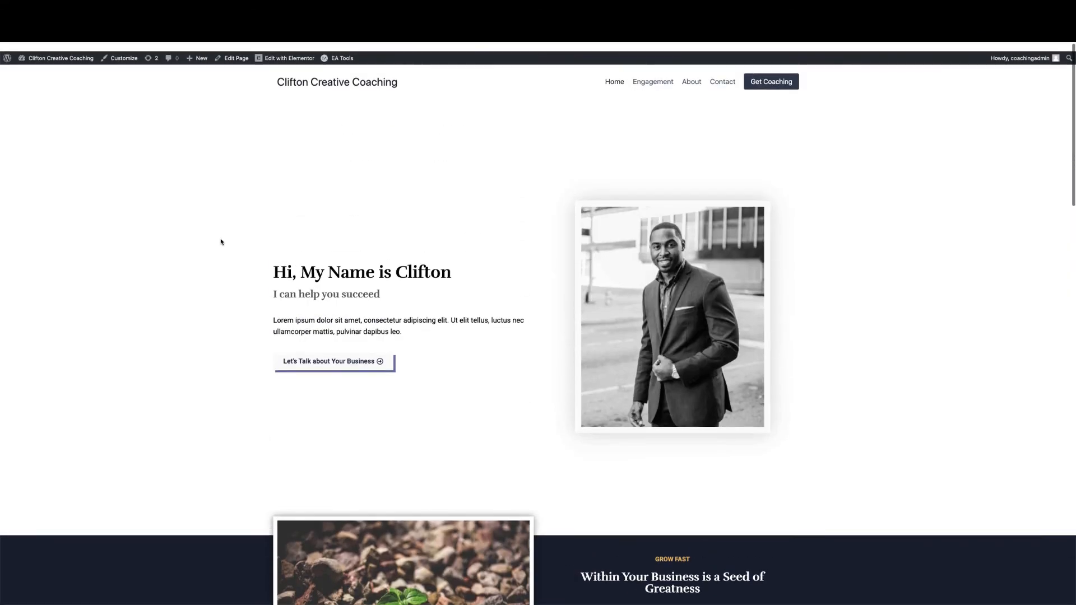
left_click(126, 52)
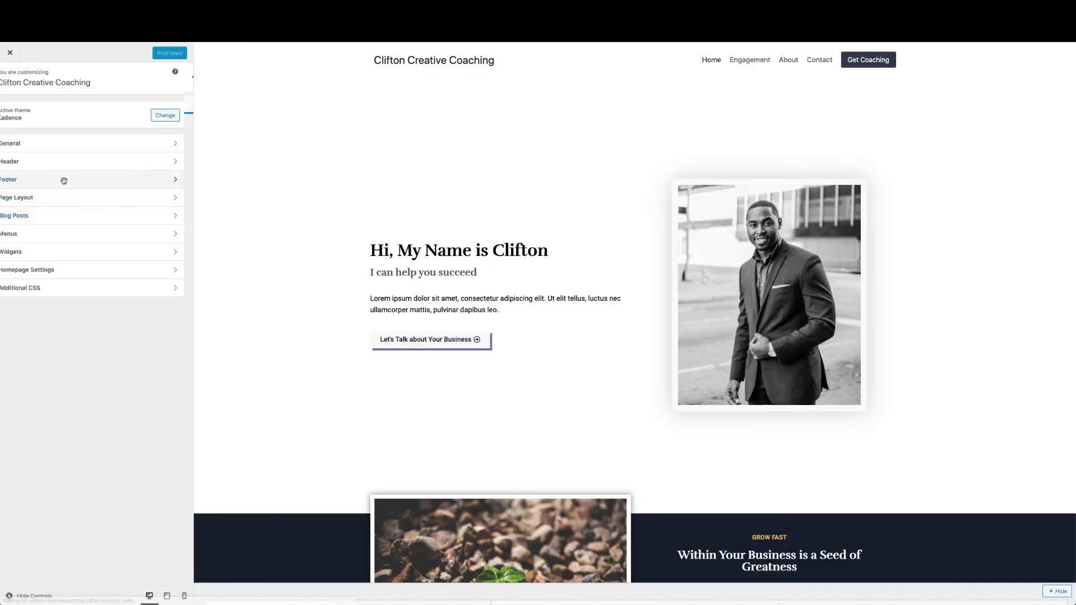
Bring up the Footer builder and the Copyright item's settings in its bottom row
left_click(63, 179)
scroll(322, 366, "down", 2)
scroll(322, 367, "down", 20)
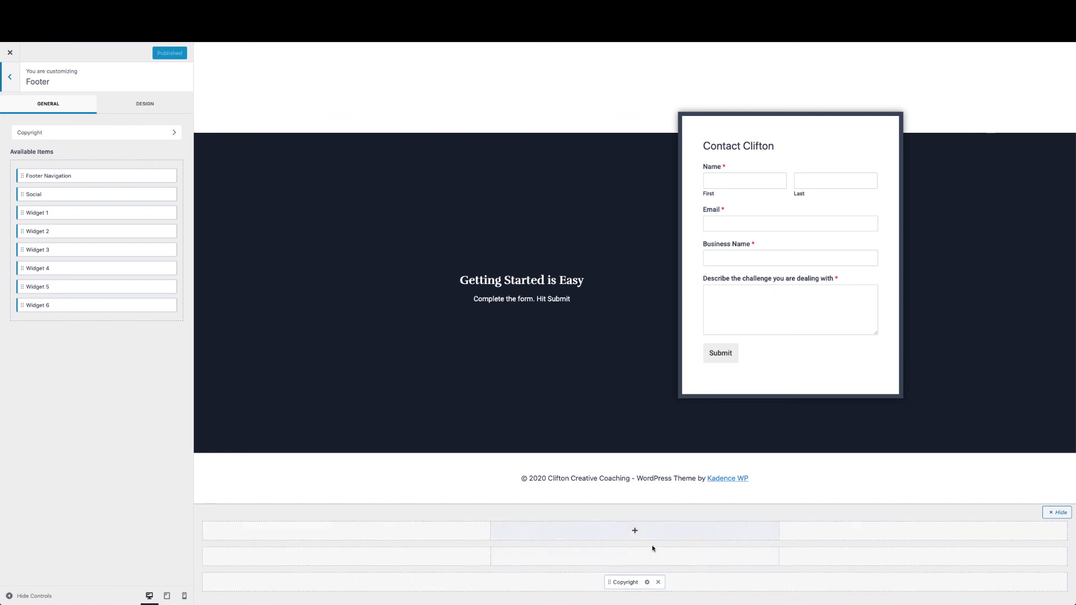
left_click(647, 583)
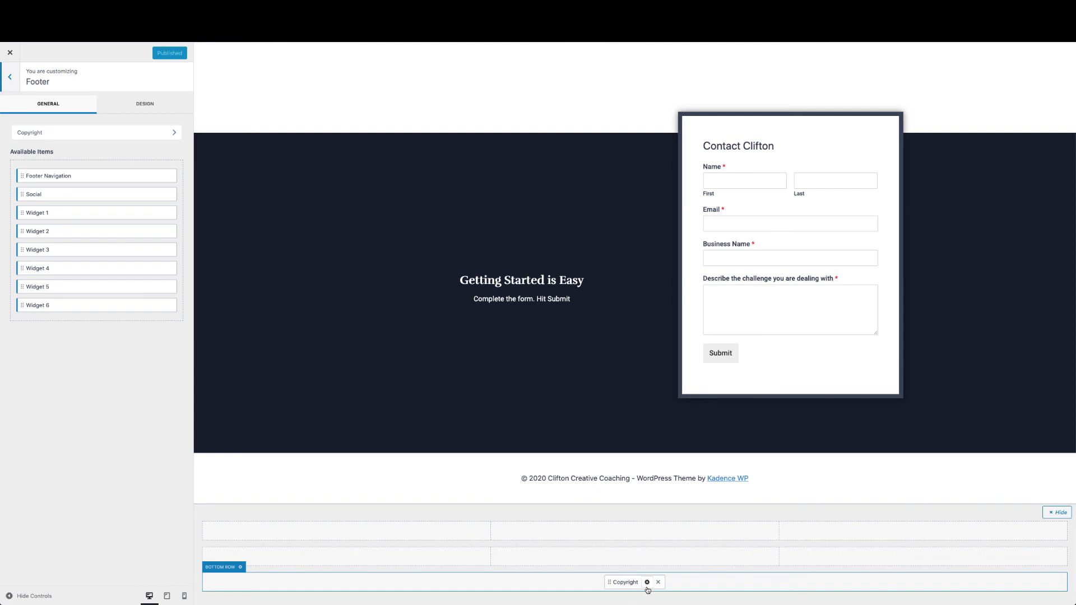
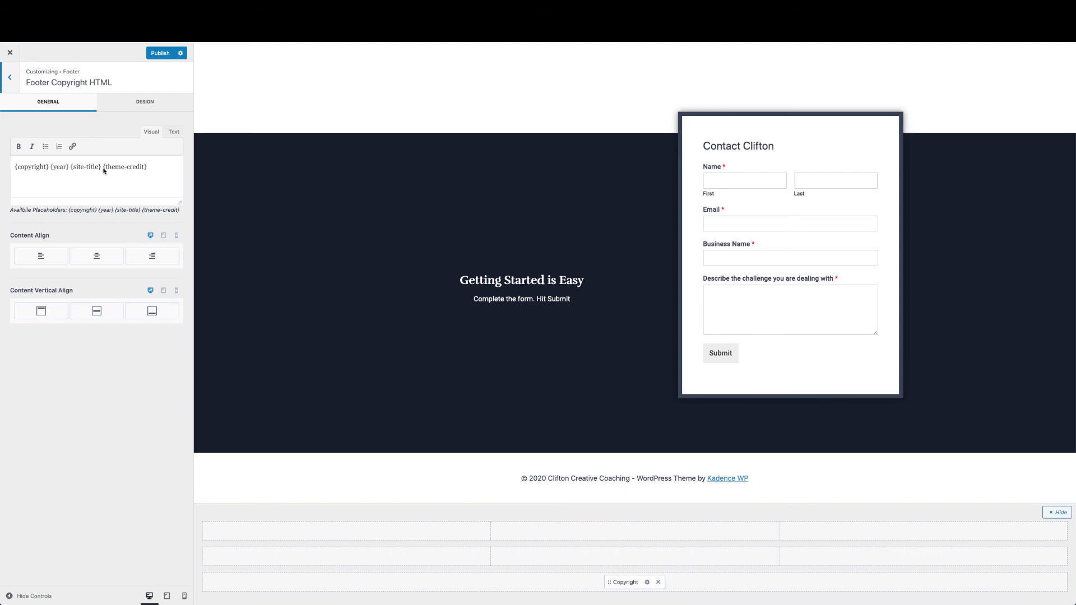
Replace the {theme-credit} in the footer copyright with '| Site by Clifton'
left_click_drag(103, 168, 146, 170)
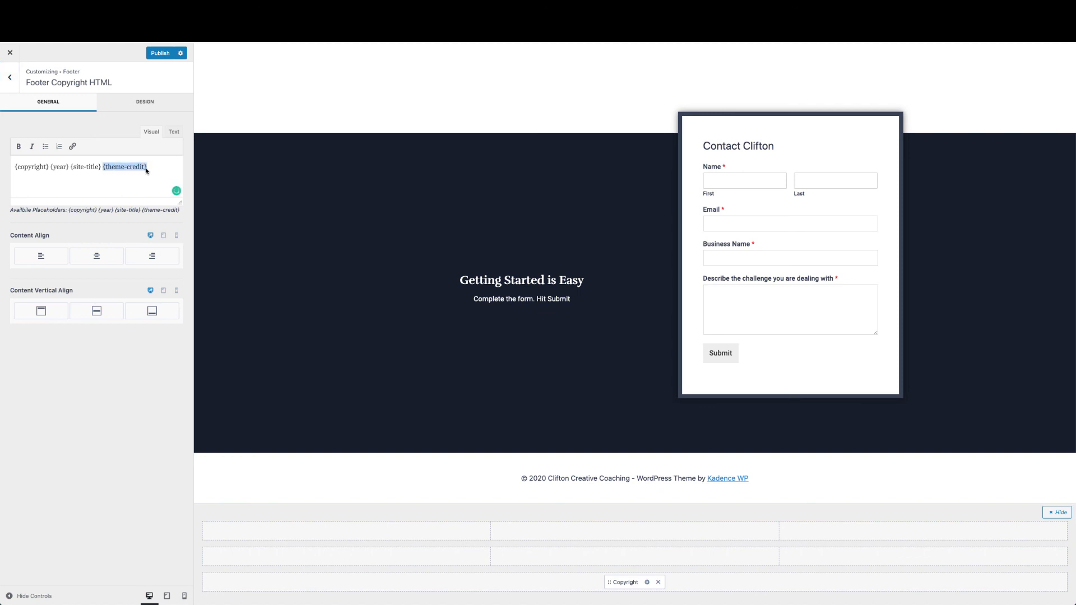
key("BackSpace")
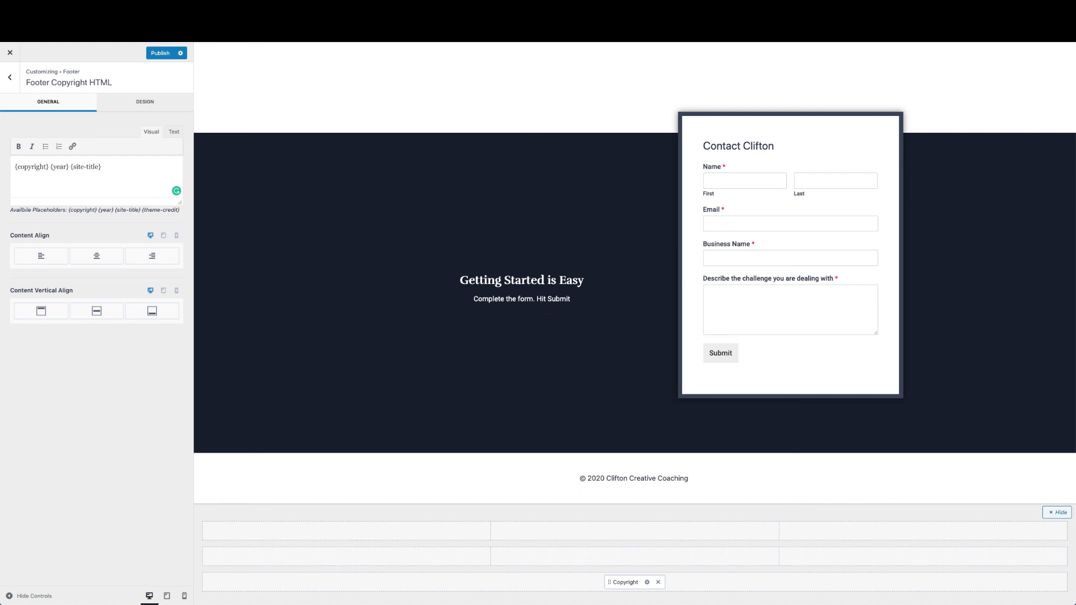
type("| Site by Clifton")
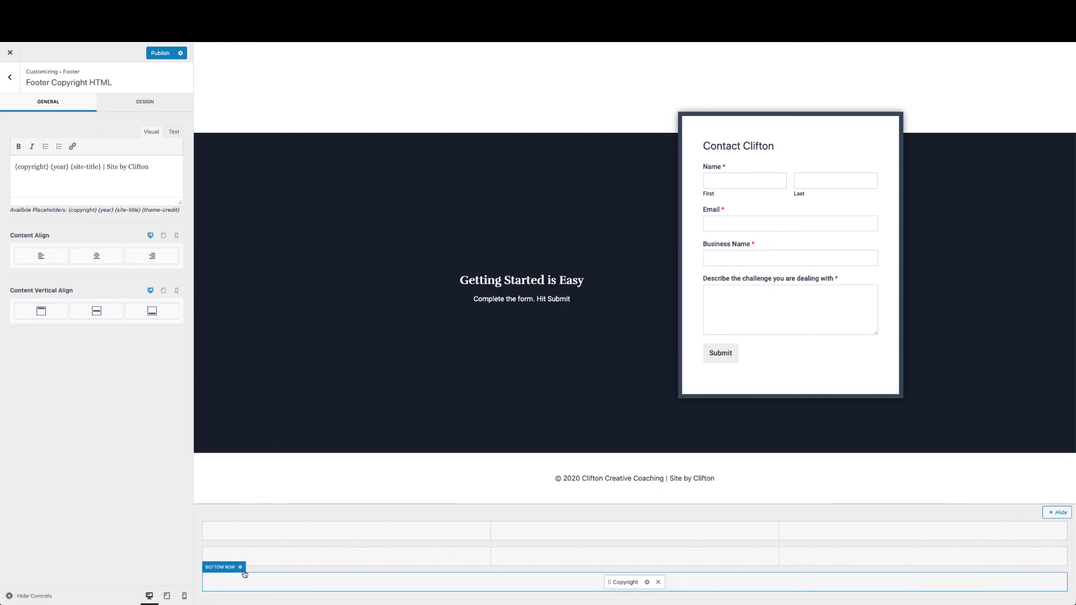
Set the footer bottom row's Design background colour to hex #161E2B
left_click(241, 567)
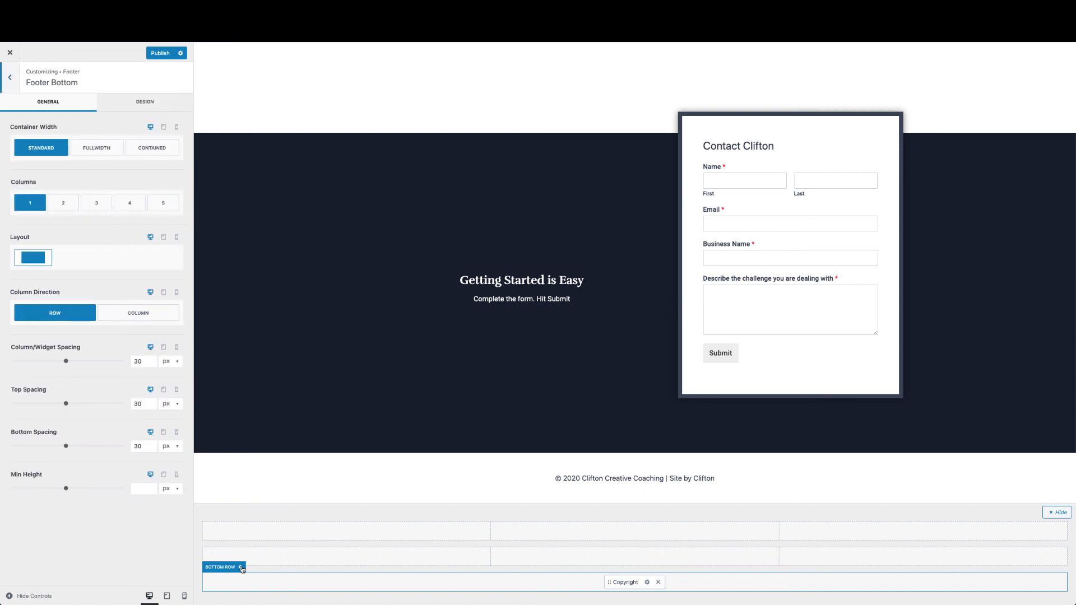
left_click(153, 102)
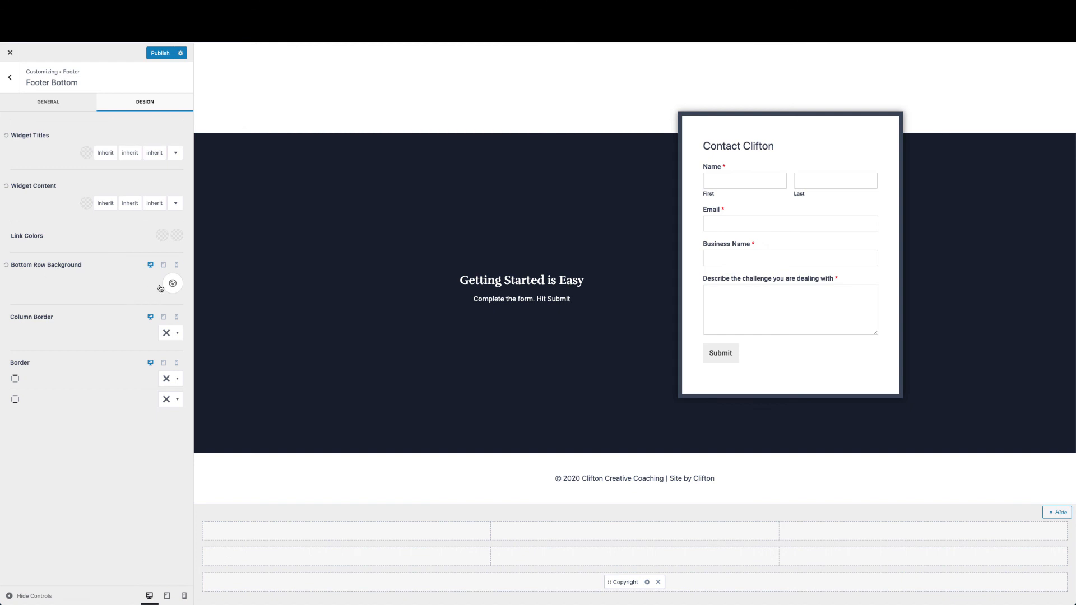
left_click(173, 284)
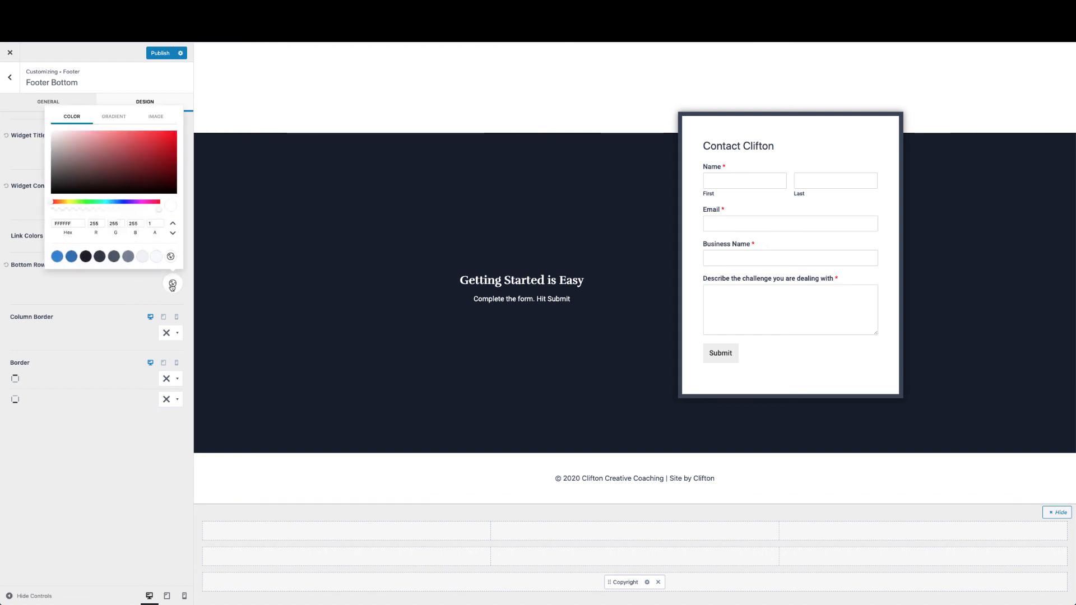
double_click(79, 223)
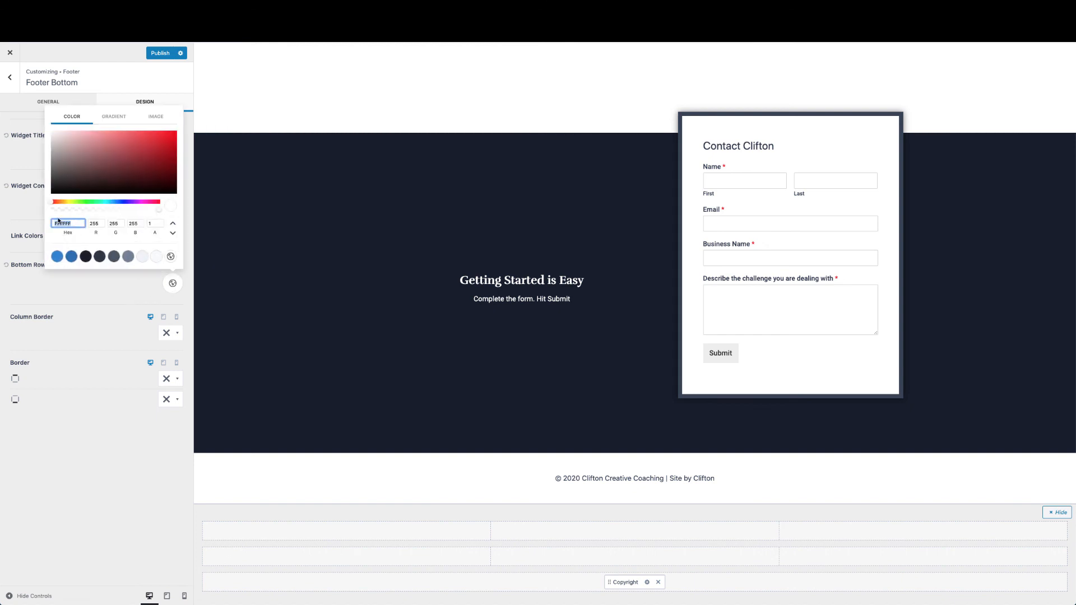
type("#161E2B")
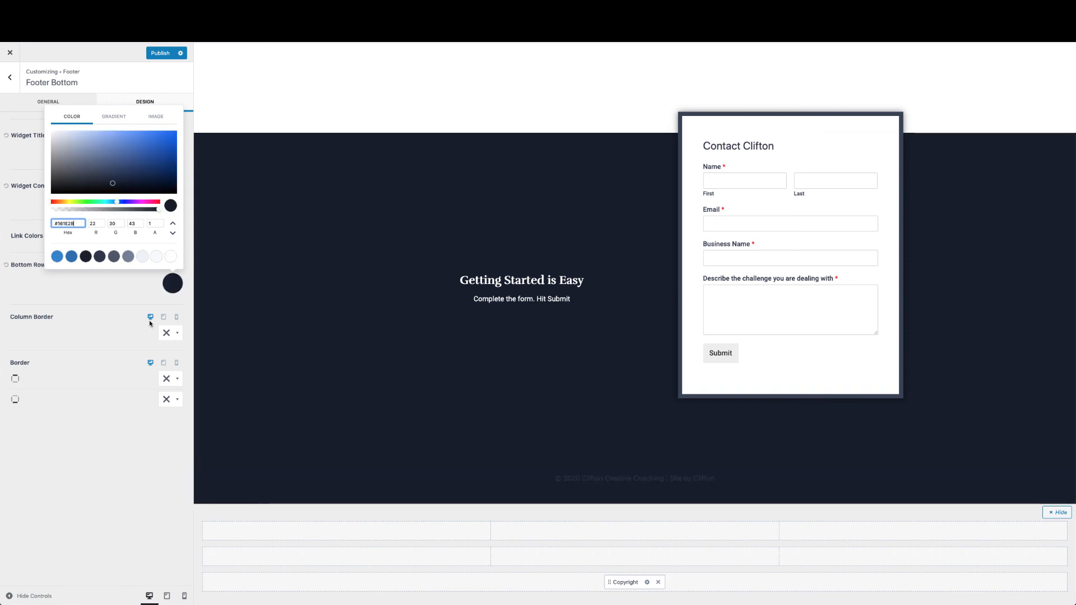
left_click(97, 297)
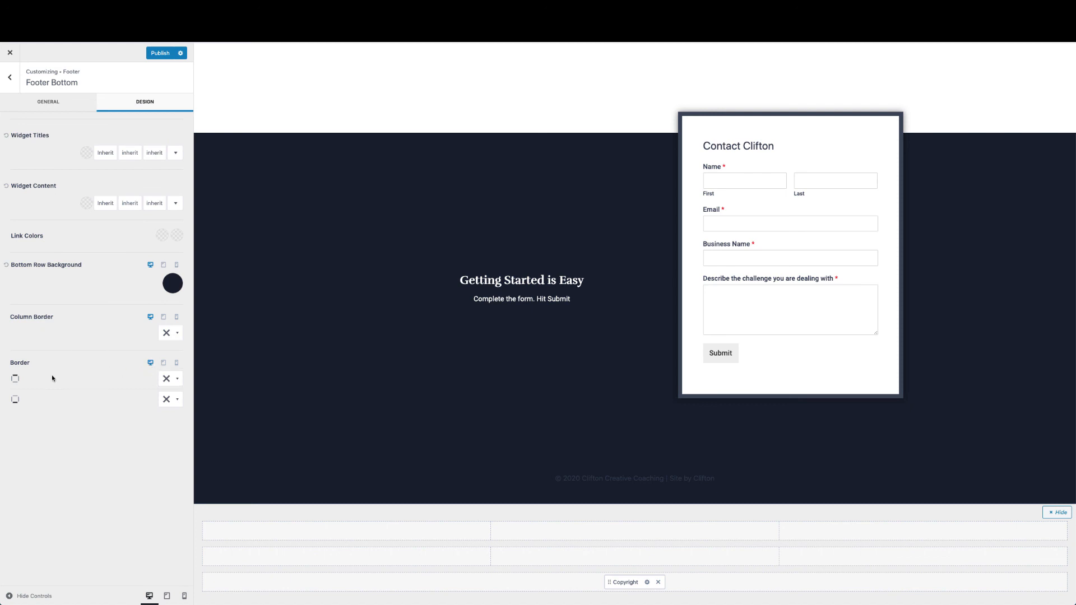
Make the bottom row's top border a solid line coloured slate blue 45576E
left_click(177, 379)
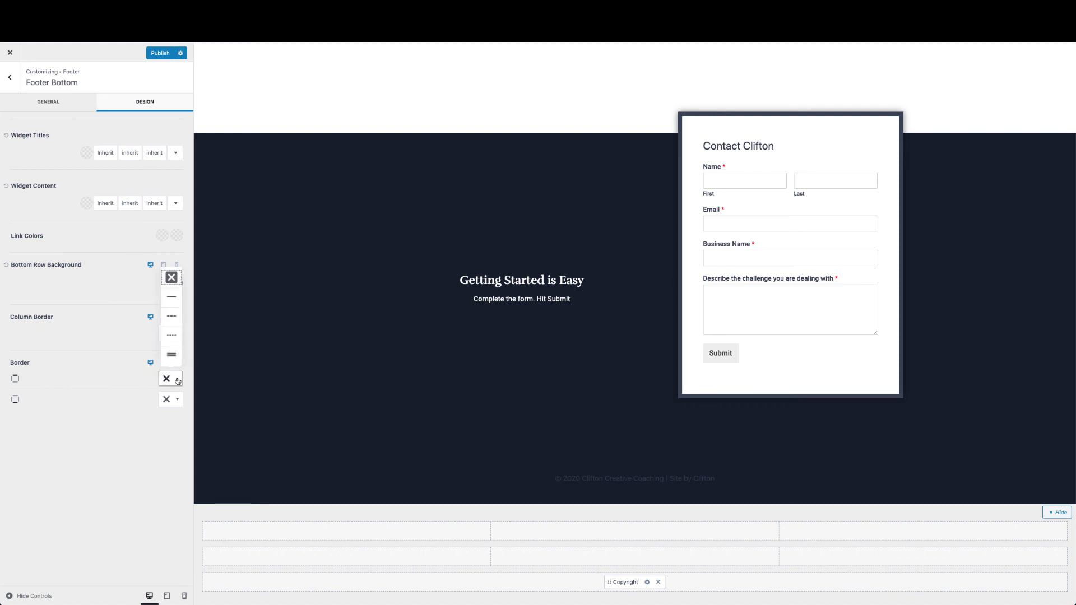
left_click(102, 383)
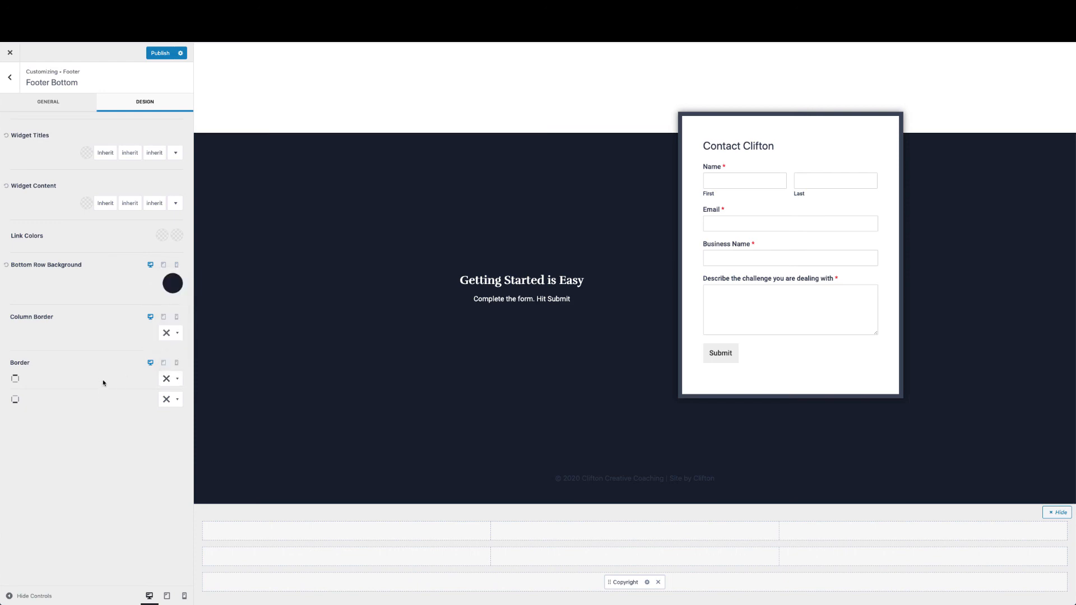
left_click(177, 380)
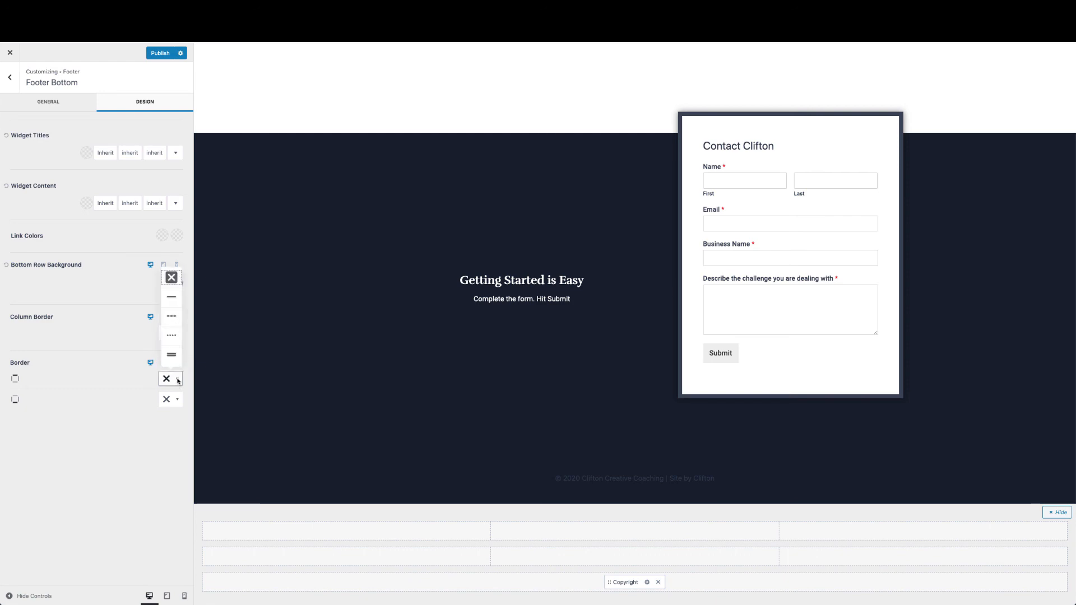
left_click(175, 298)
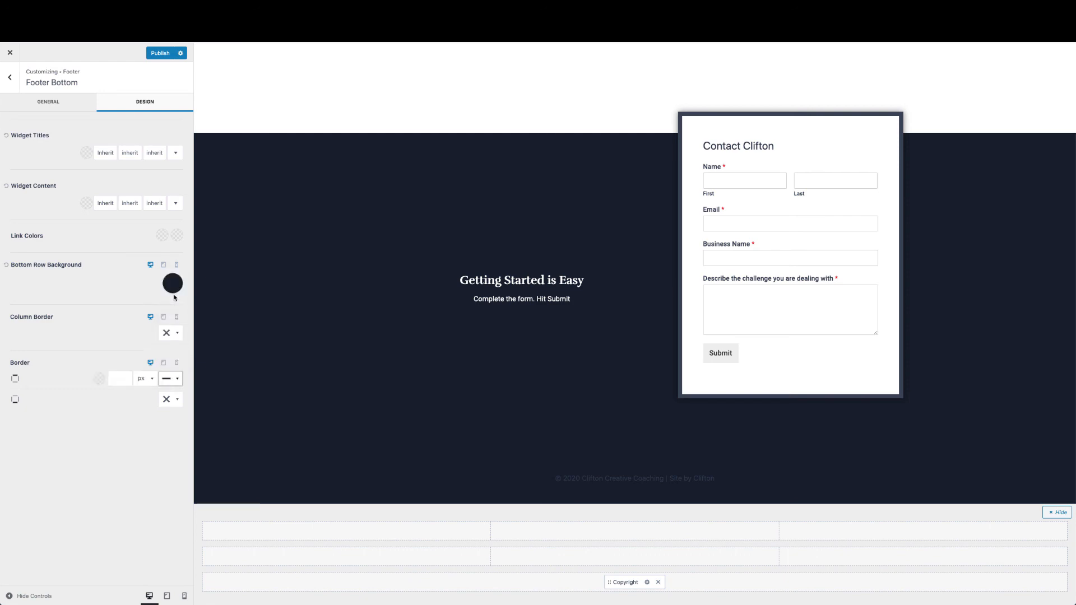
left_click(98, 379)
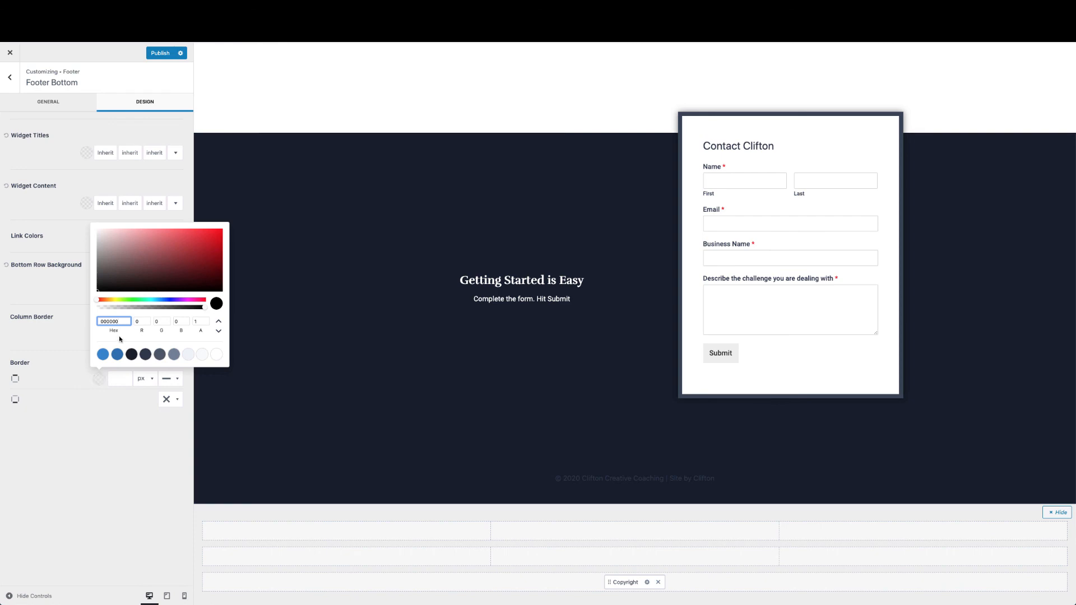
left_click_drag(123, 319, 86, 320)
type("#161E28")
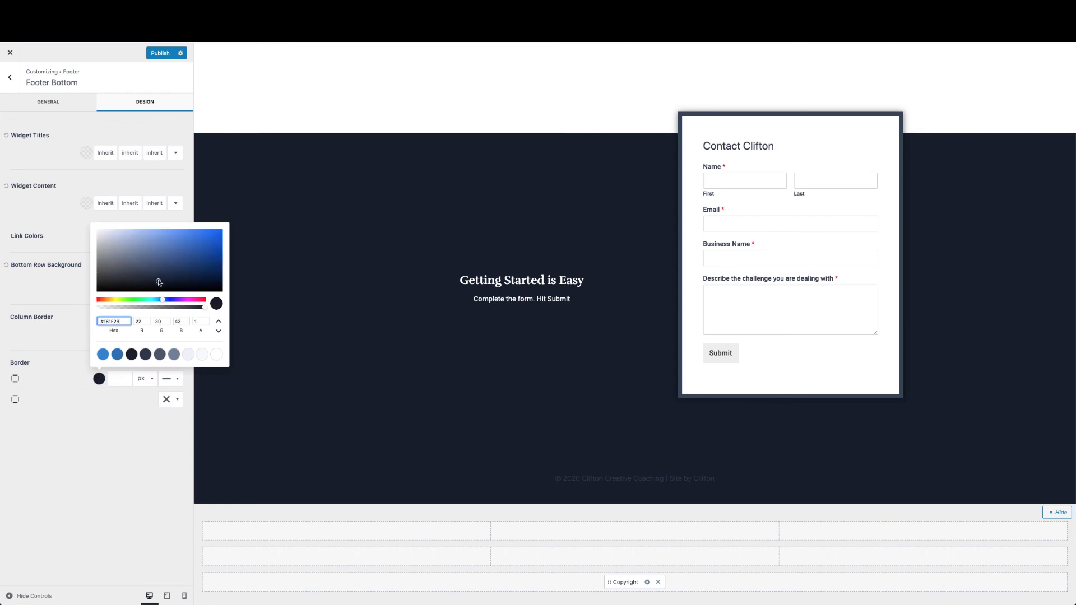
left_click_drag(158, 282, 144, 266)
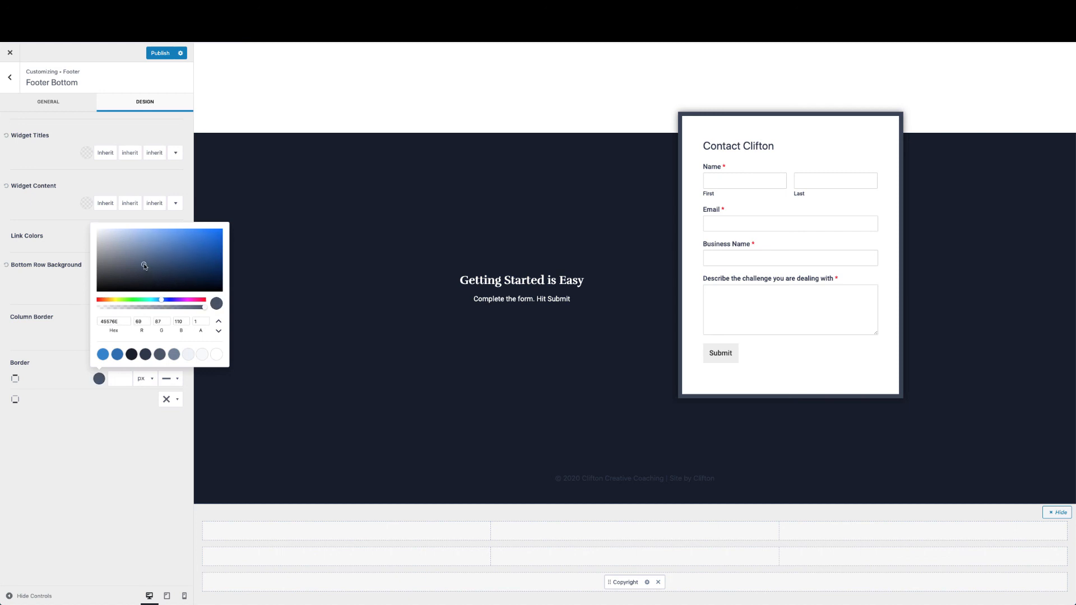
Give the top border a 1 px width and make its colour semi-transparent
left_click(113, 380)
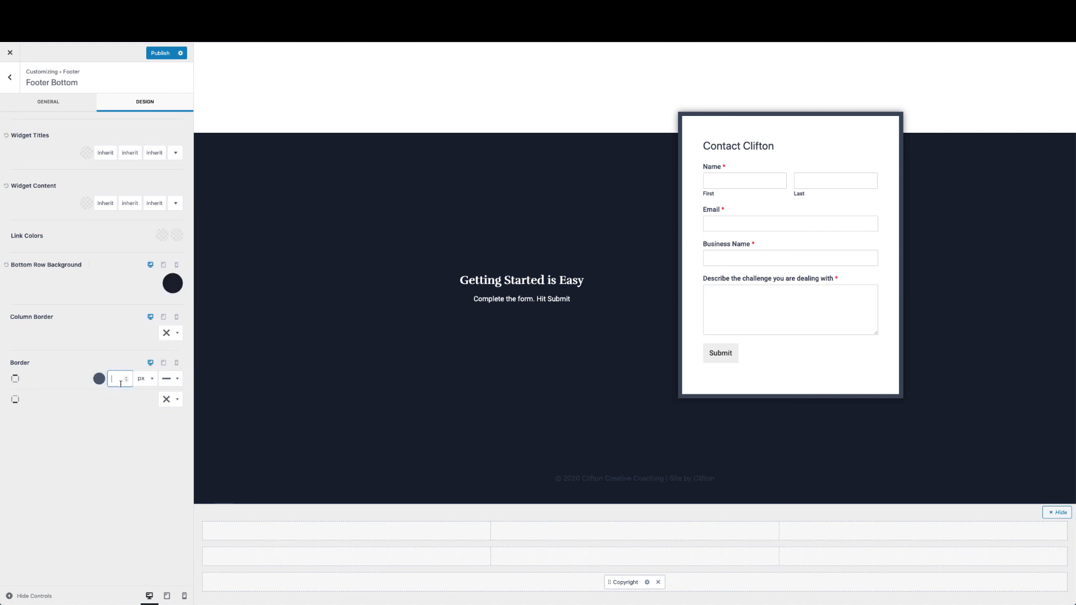
type("1")
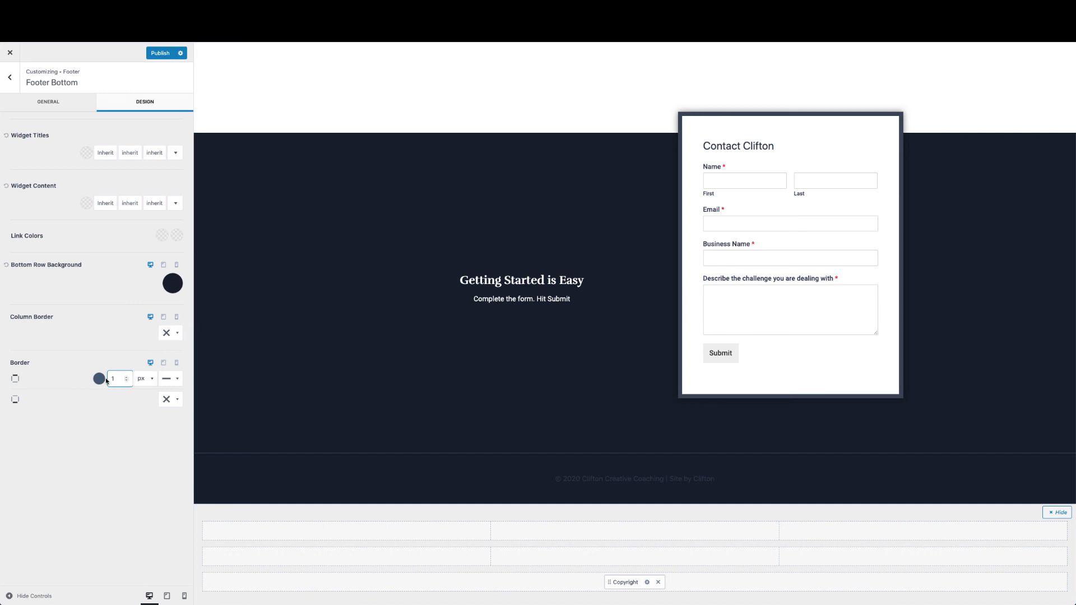
left_click(101, 379)
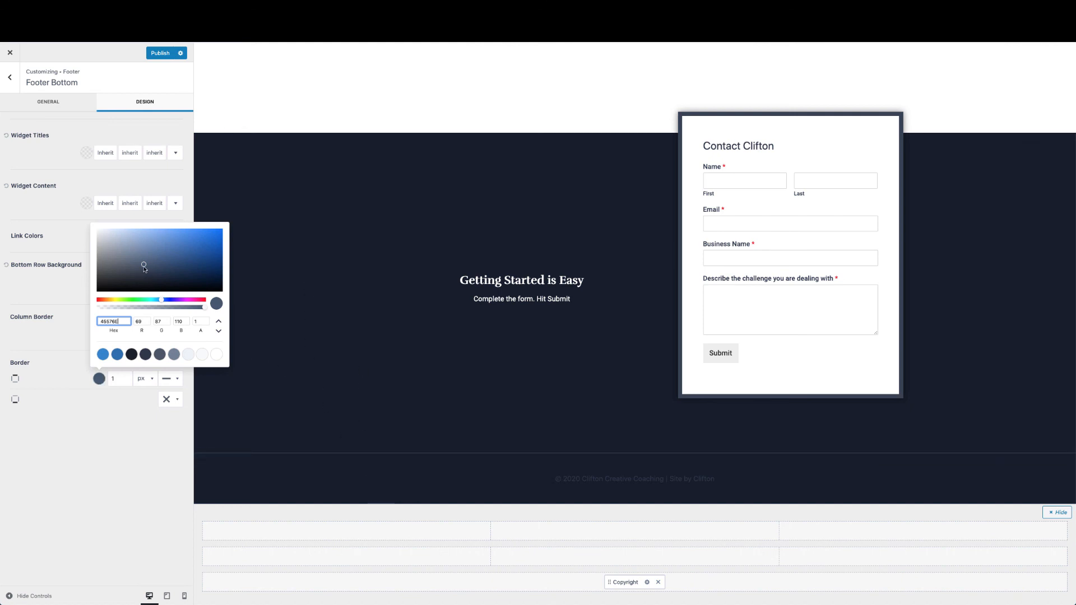
left_click_drag(203, 308, 128, 306)
left_click(140, 453)
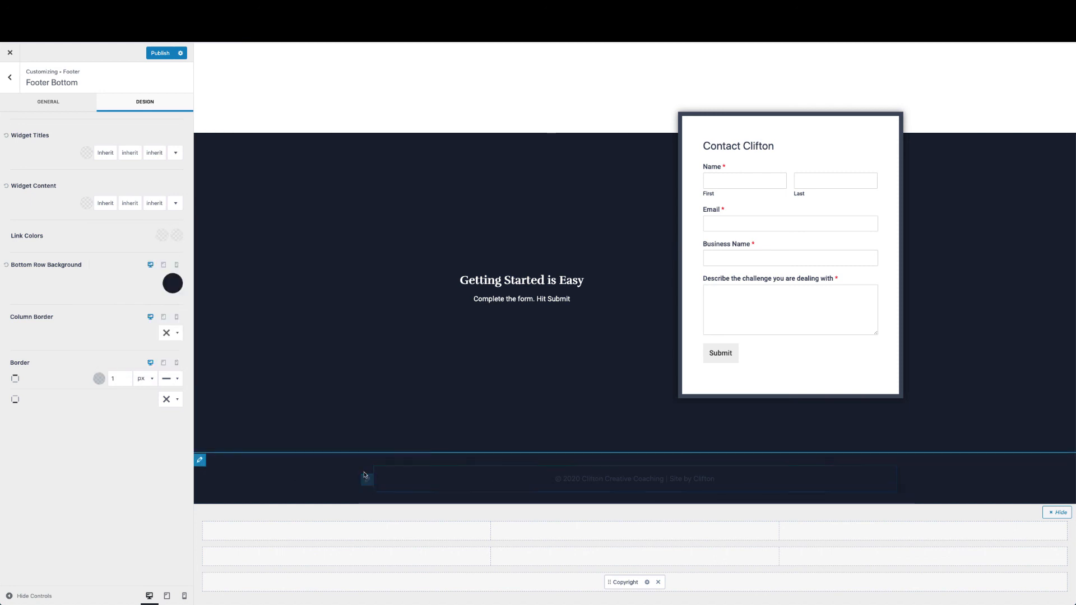
Set the copyright font colour to grey 718096, publish, and return to the live homepage
left_click(368, 481)
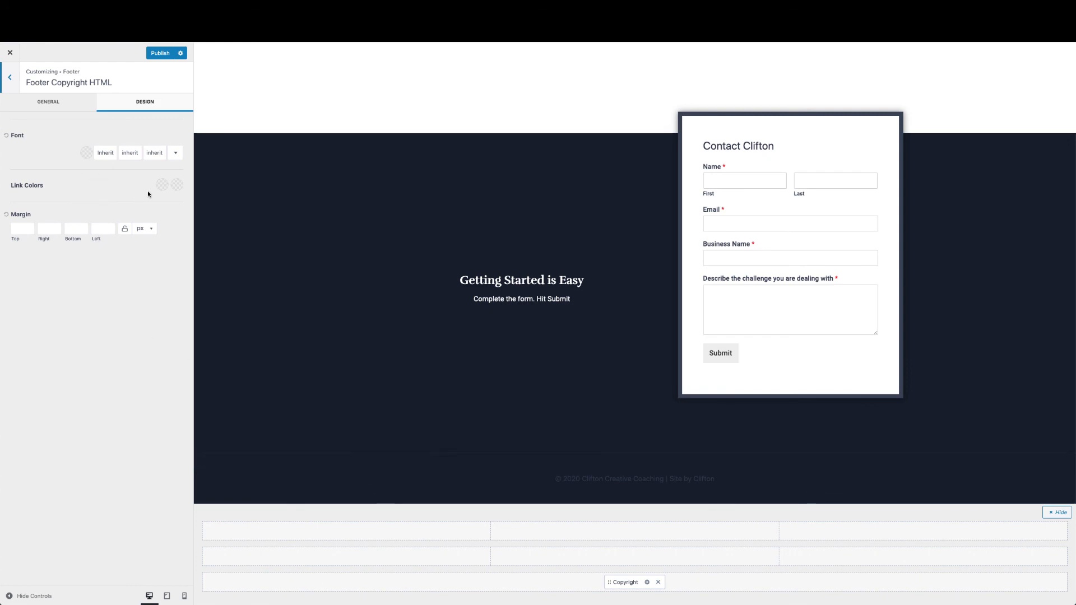
left_click(88, 153)
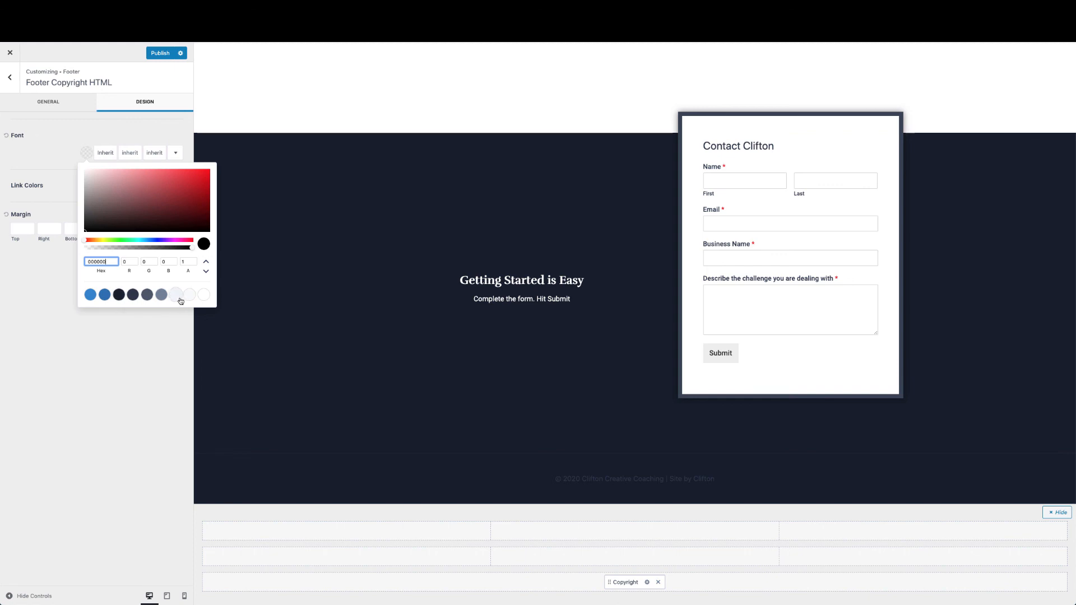
left_click(175, 295)
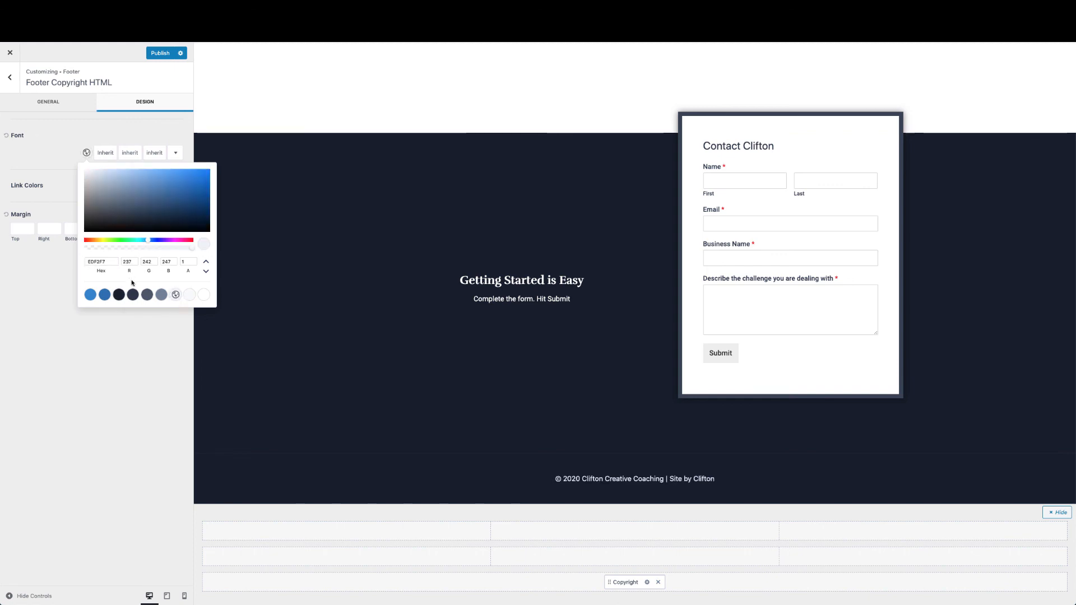
left_click(161, 294)
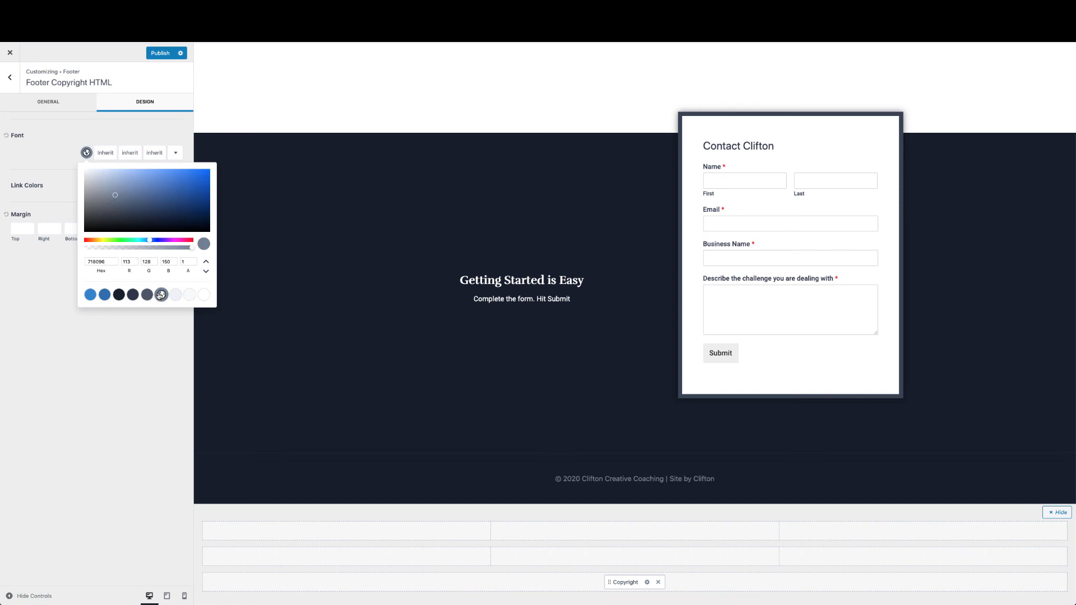
left_click(130, 372)
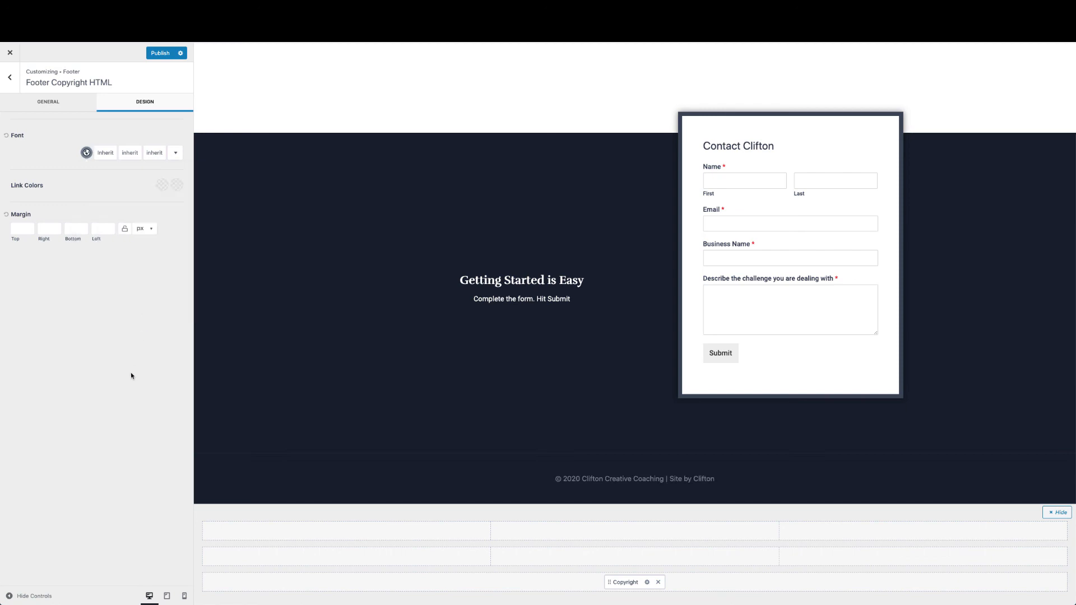
left_click(163, 54)
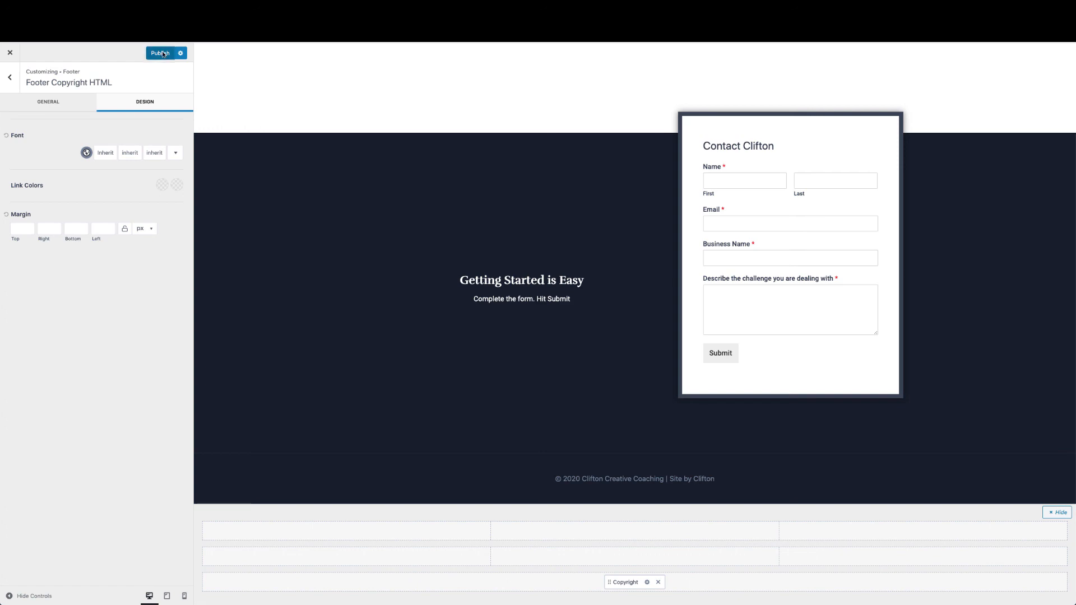
left_click(10, 54)
Scroll through the live home page, then open it with Edit with Elementor
scroll(345, 223, "down", 10)
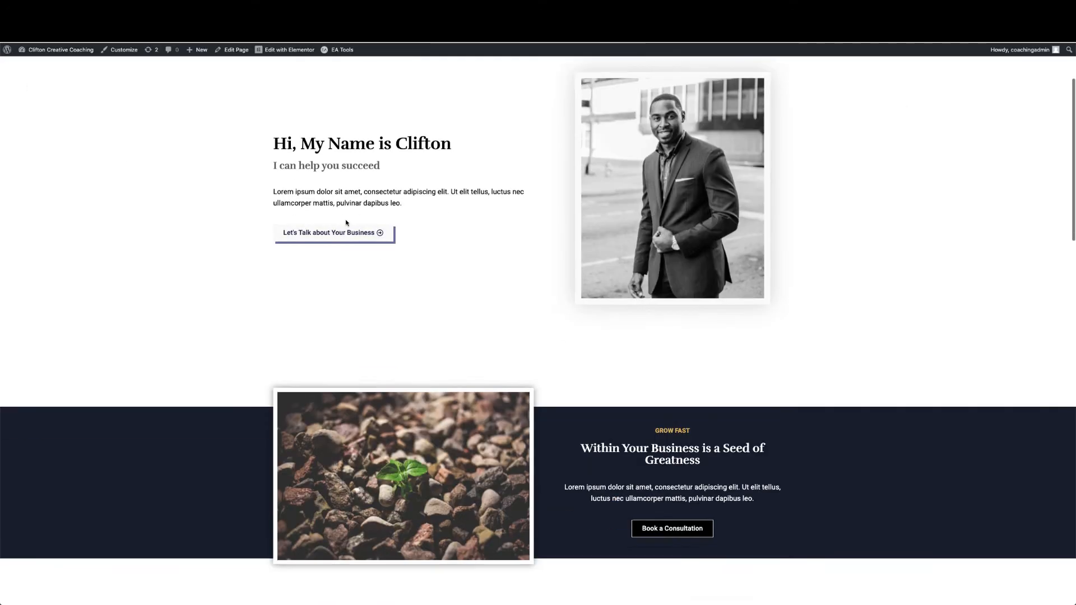
scroll(346, 223, "down", 8)
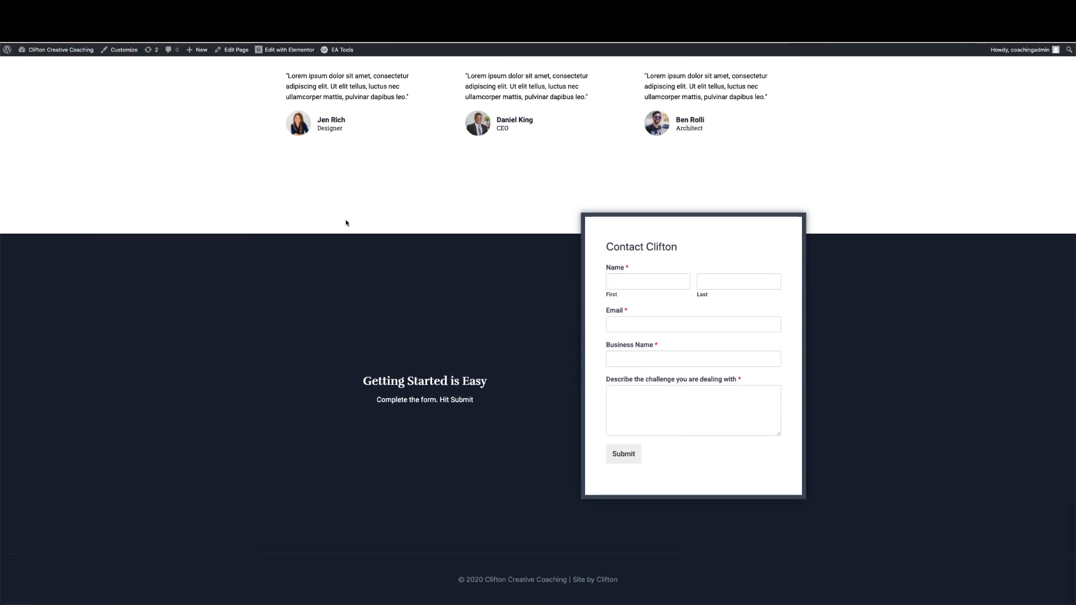
scroll(346, 223, "up", 4)
scroll(345, 223, "up", 10)
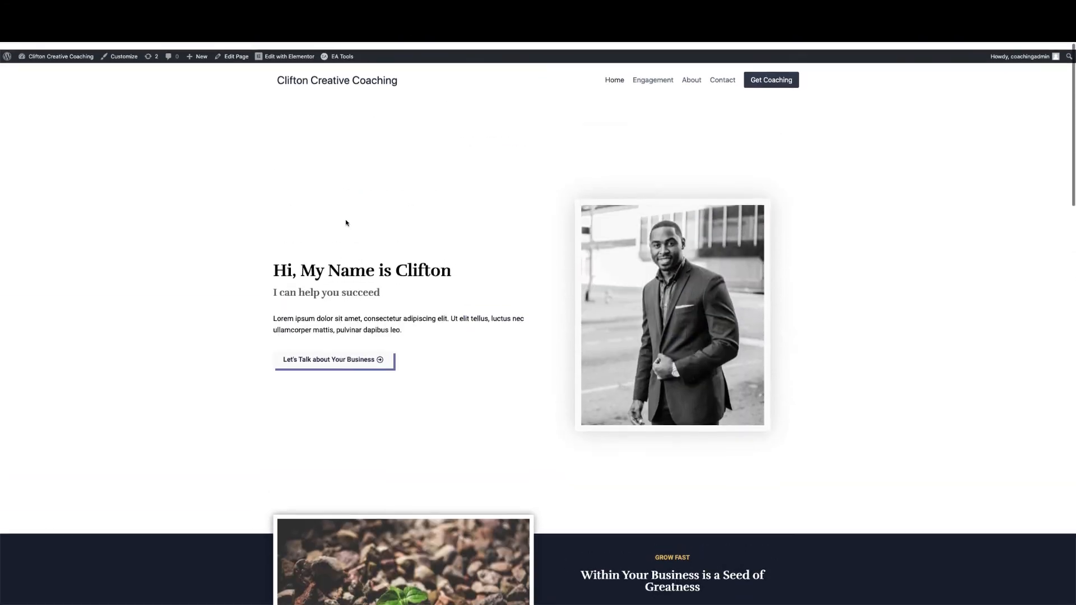
scroll(345, 223, "down", 15)
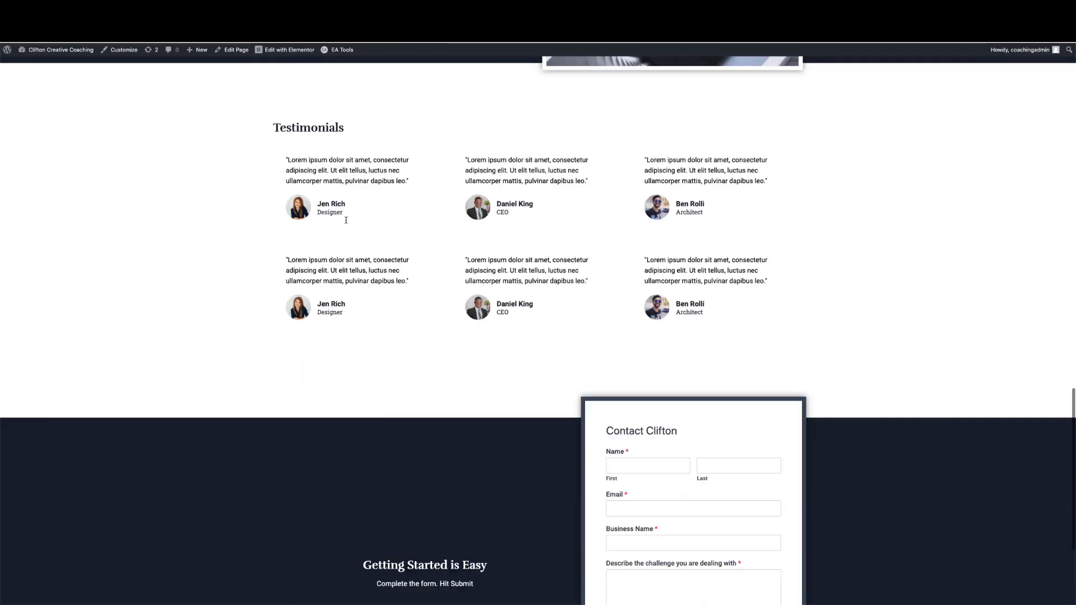
scroll(346, 223, "up", 15)
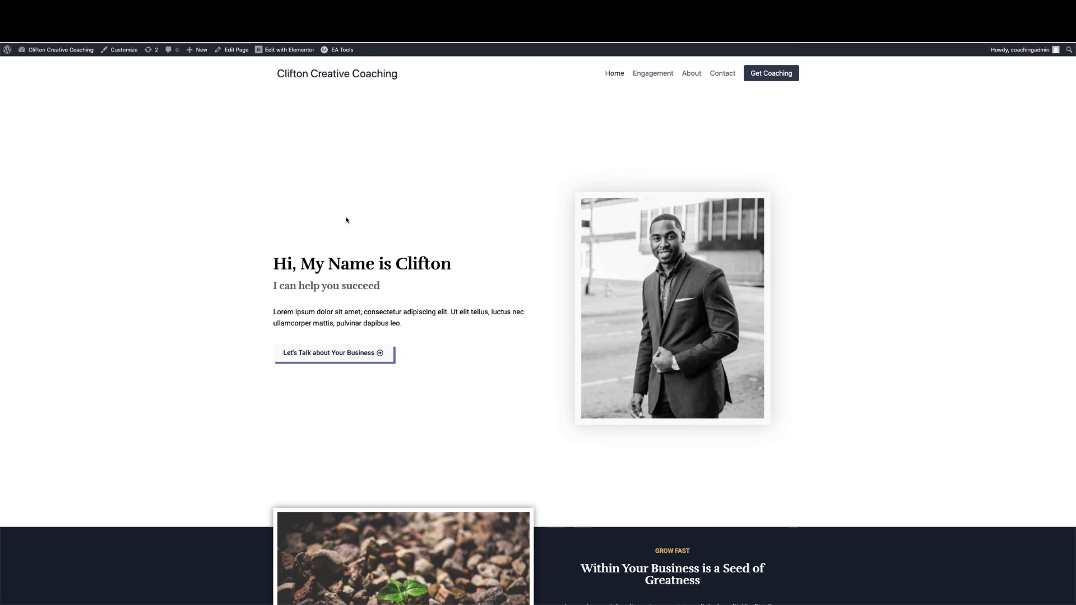
left_click(291, 52)
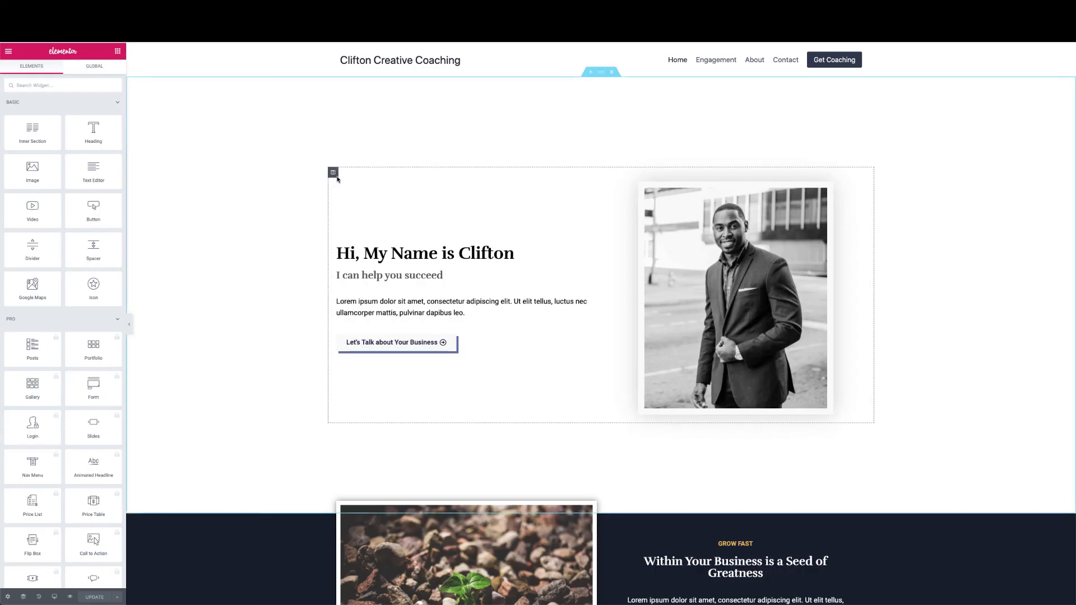
Give the hero section a Zoom In entrance animation under Motion Effects
left_click(601, 71)
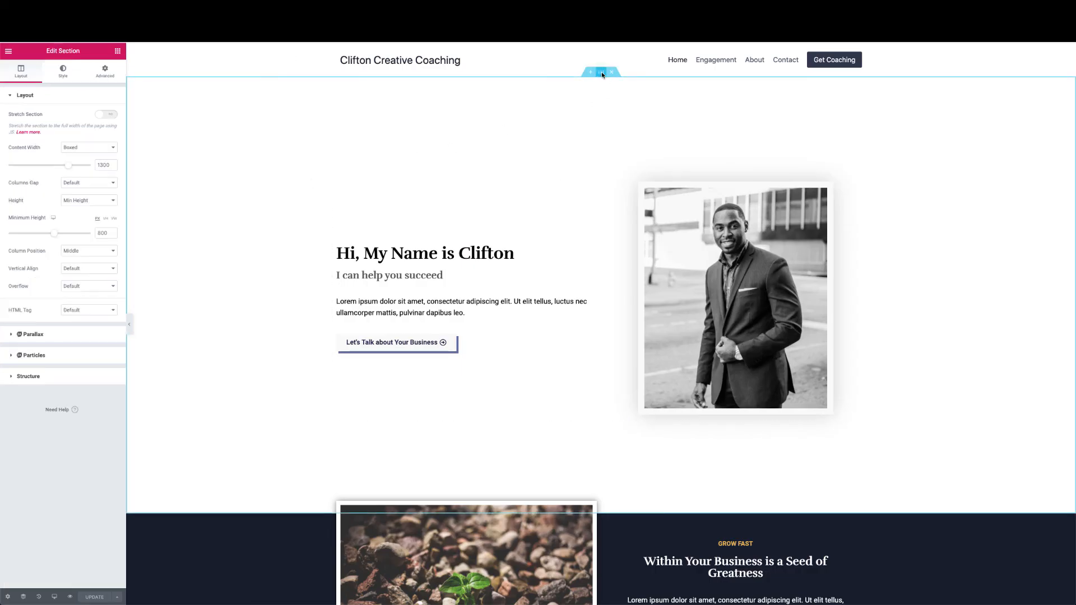
left_click(112, 72)
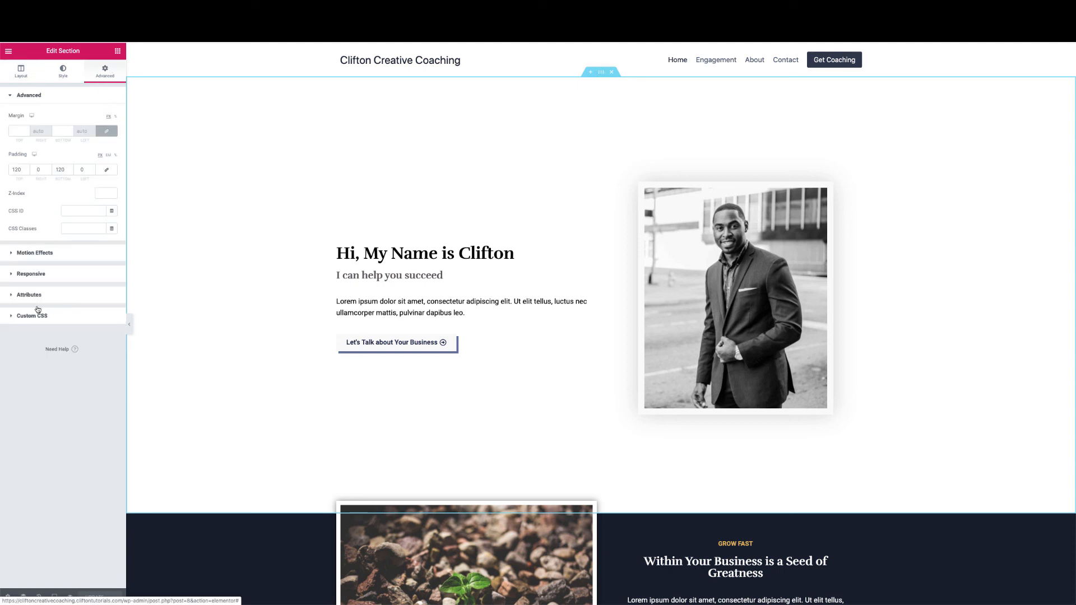
left_click(33, 254)
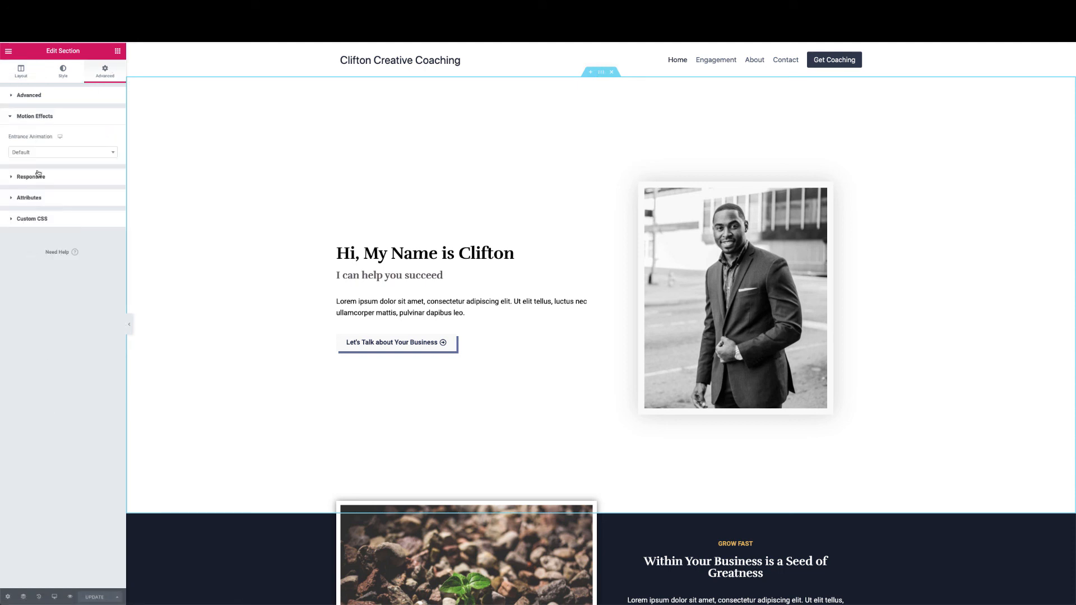
left_click(45, 152)
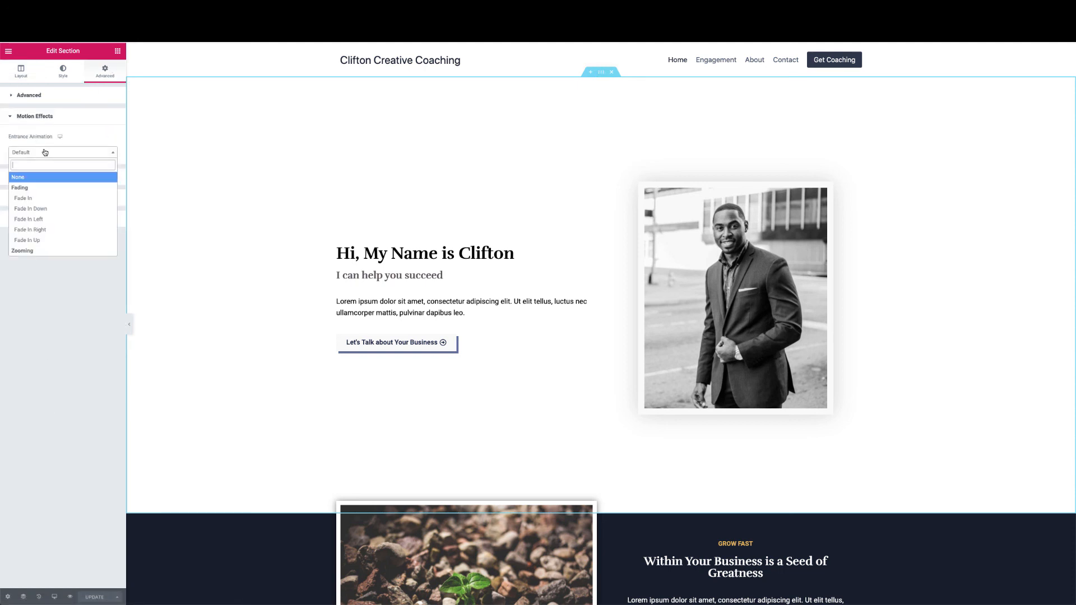
scroll(31, 227, "down", 5)
left_click(31, 224)
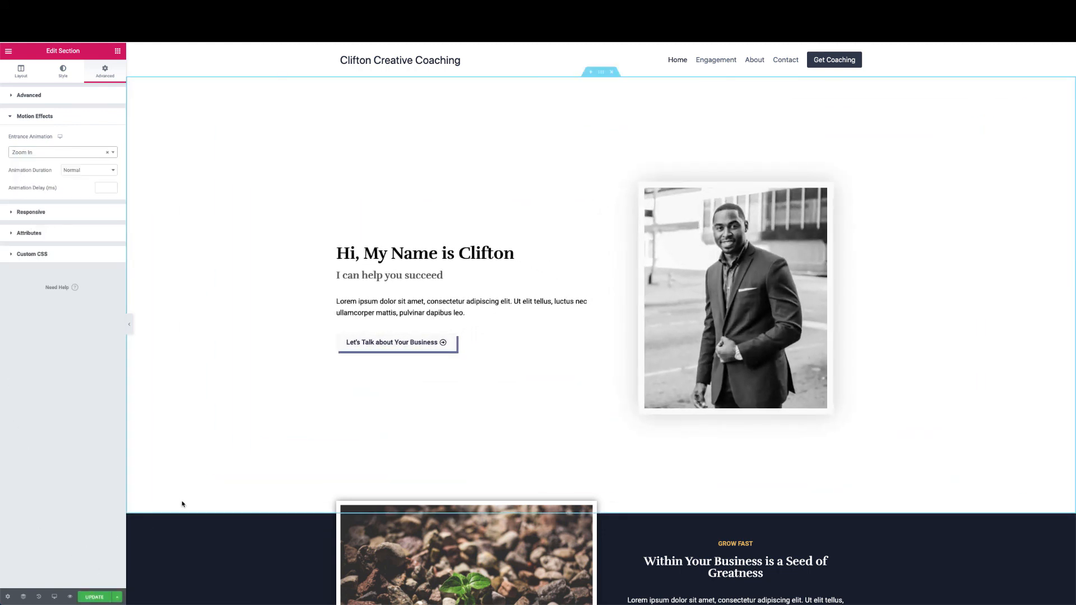
Set the Seed of Greatness section's entrance animation to Slide In Right
scroll(182, 503, "down", 5)
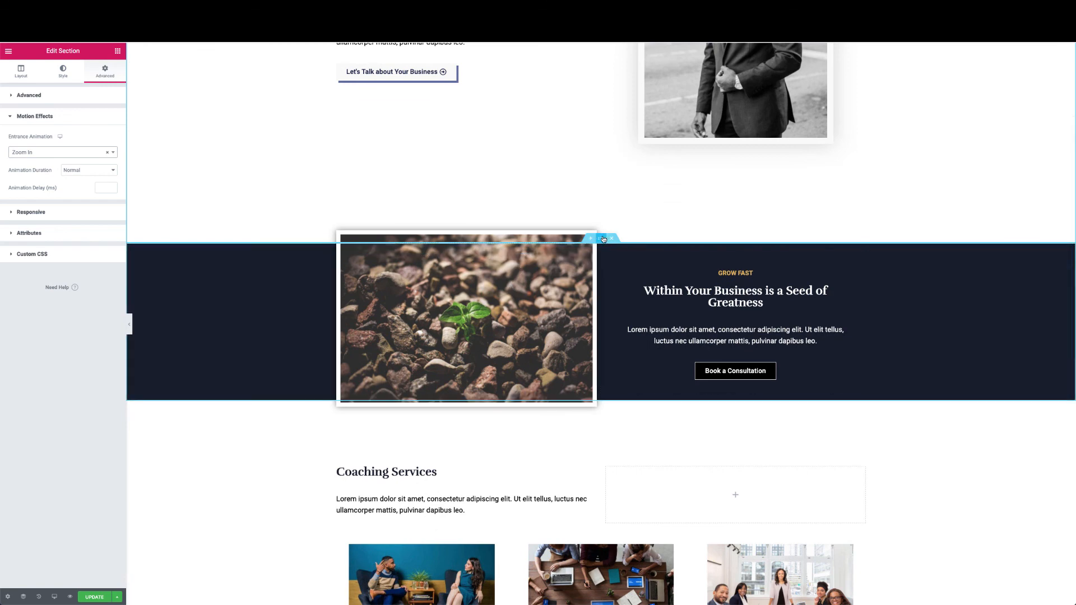
left_click(602, 239)
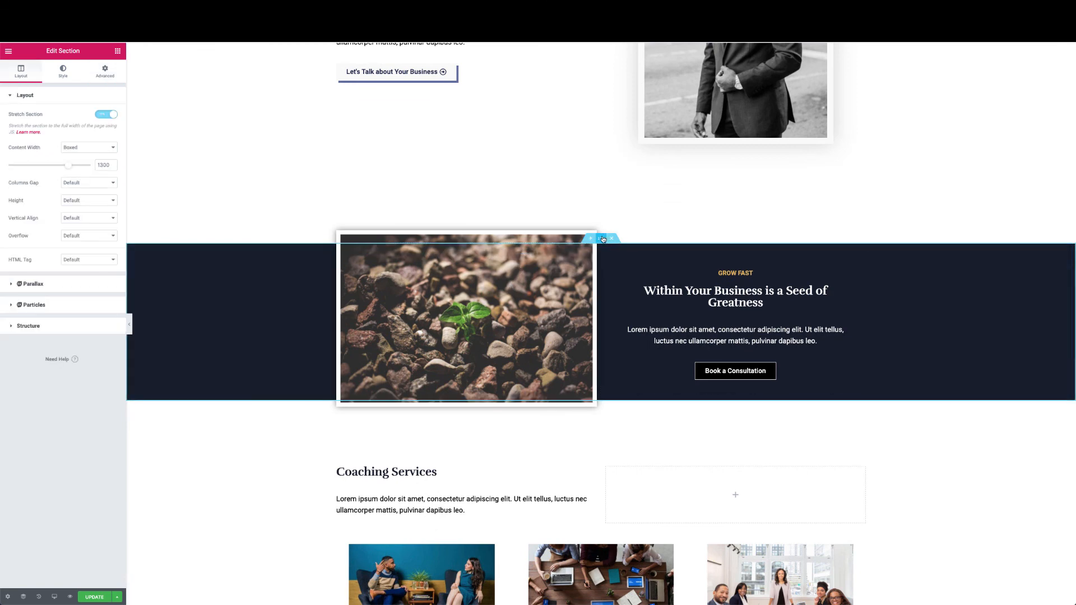
left_click(106, 76)
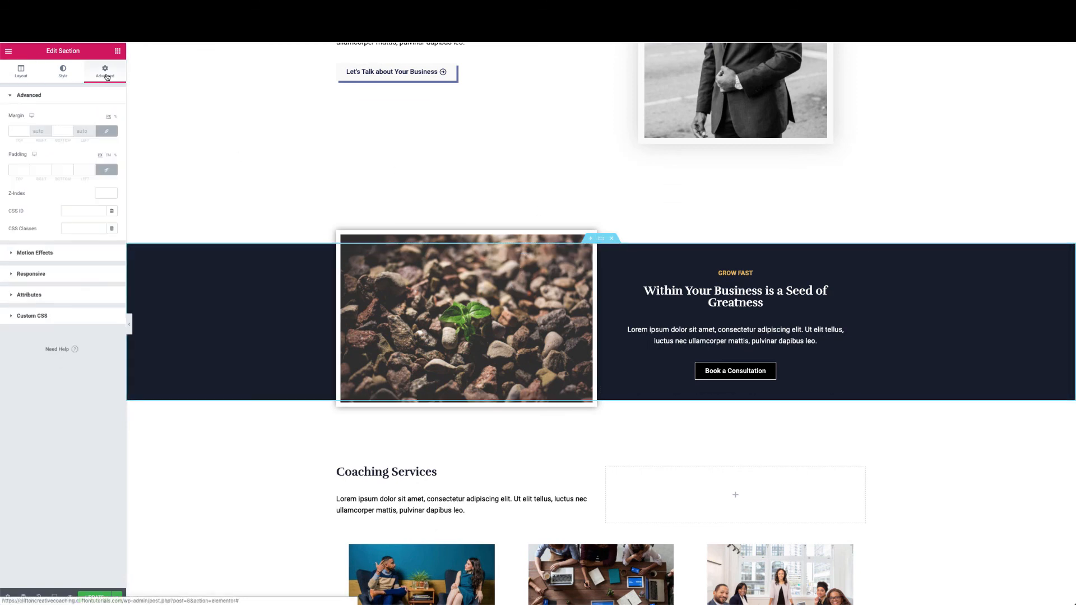
left_click(42, 254)
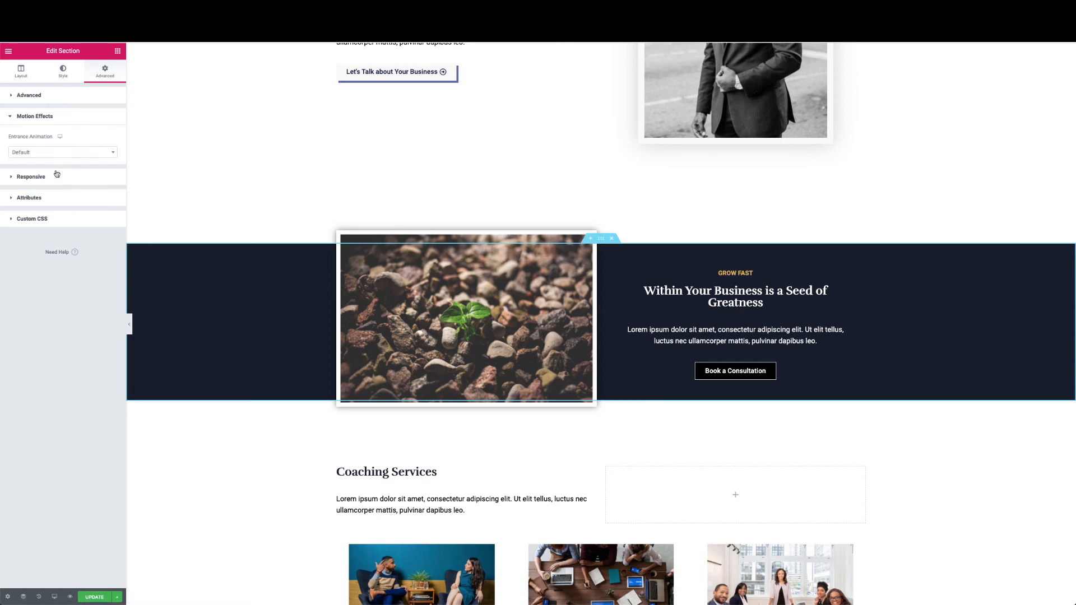
left_click(62, 152)
scroll(47, 209, "down", 3)
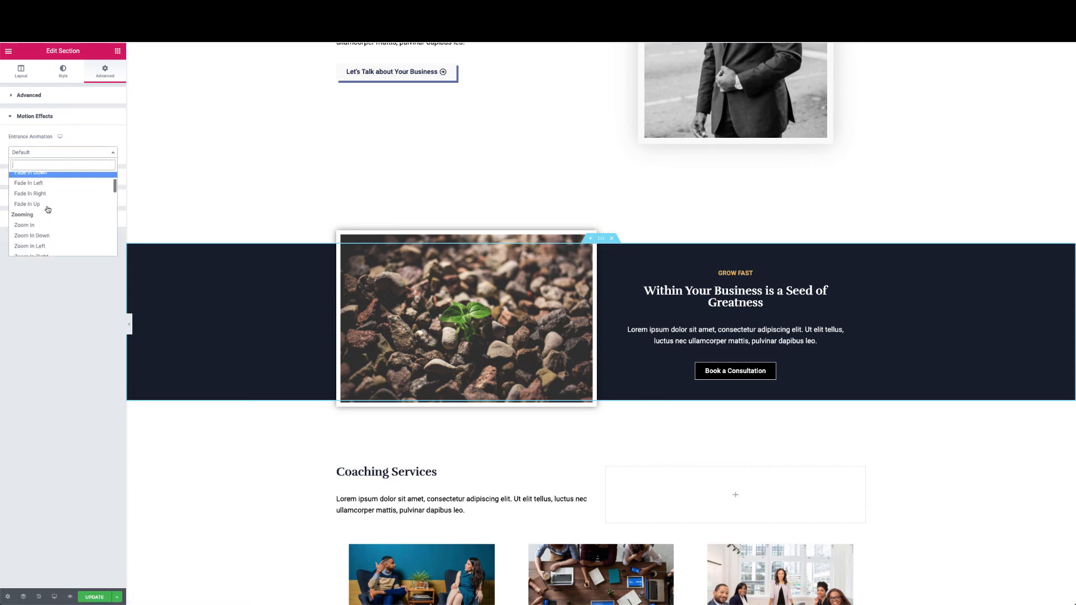
scroll(46, 203, "down", 3)
left_click(47, 191)
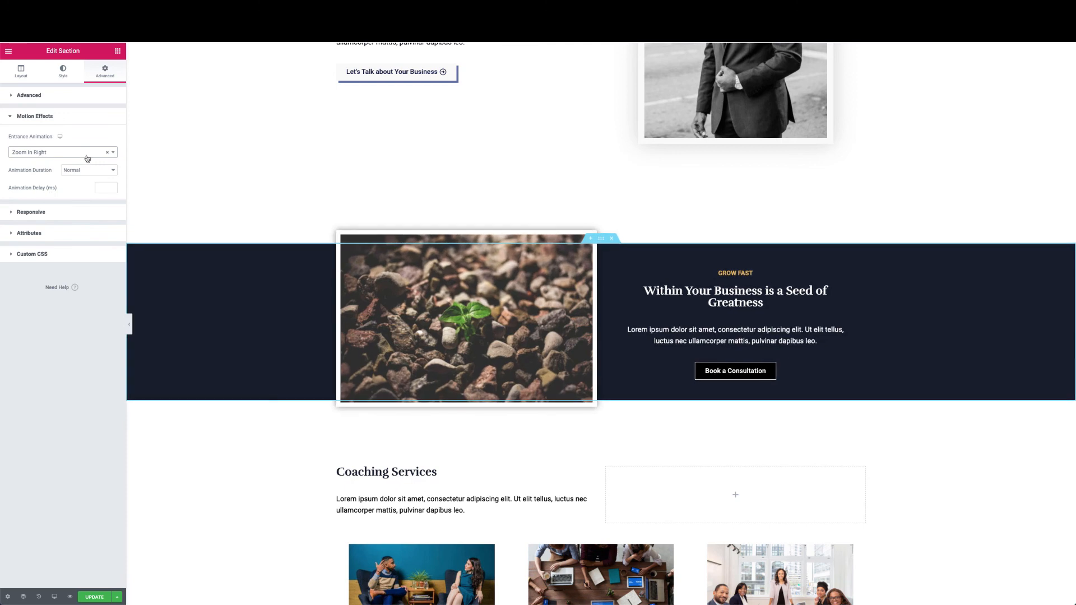
left_click(88, 158)
scroll(49, 229, "down", 5)
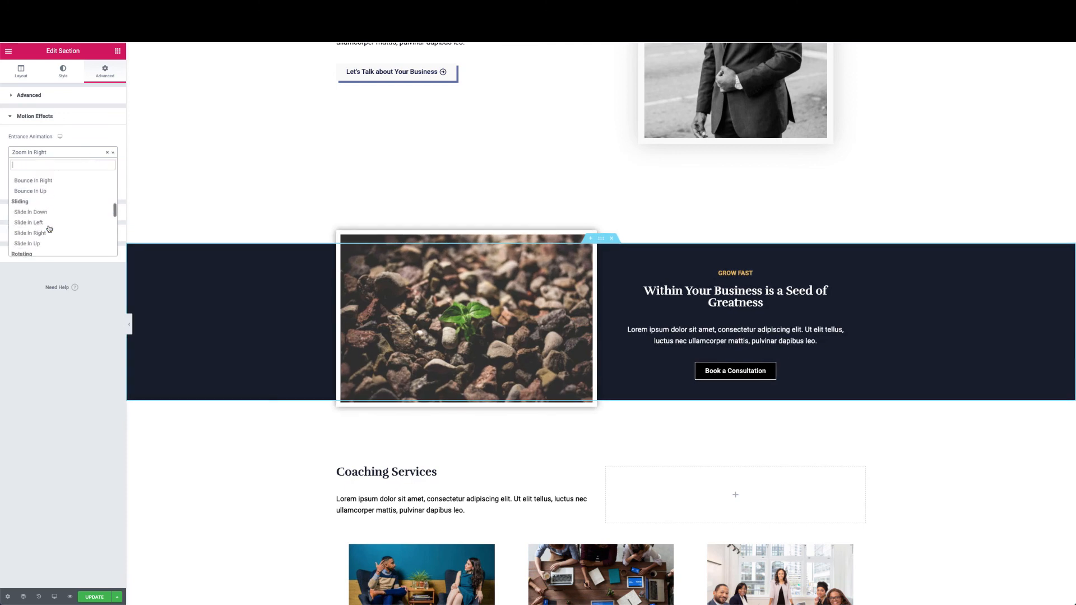
scroll(51, 218, "up", 1)
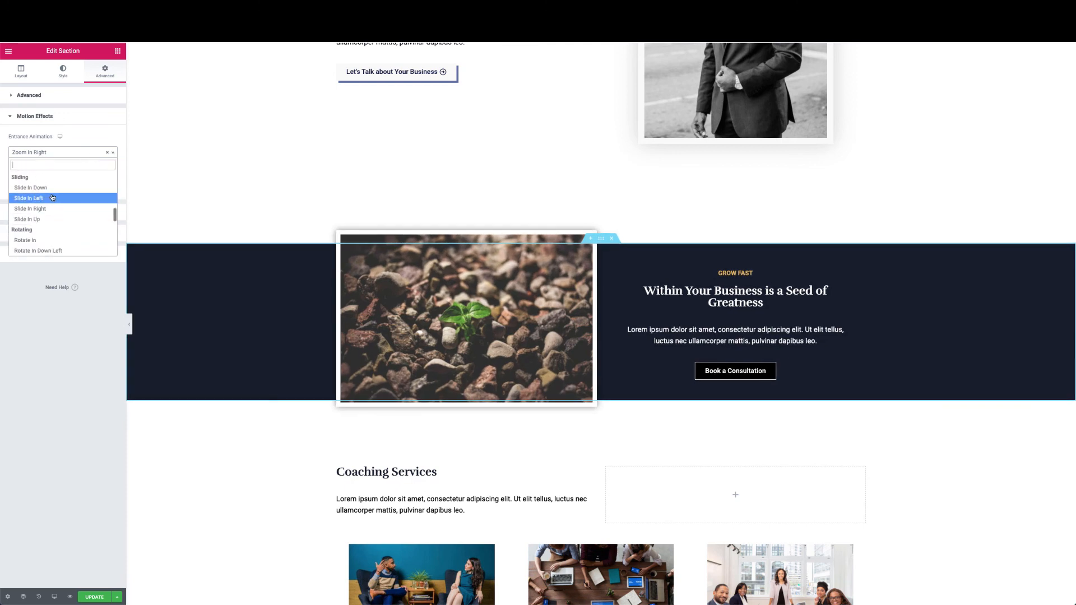
left_click(49, 208)
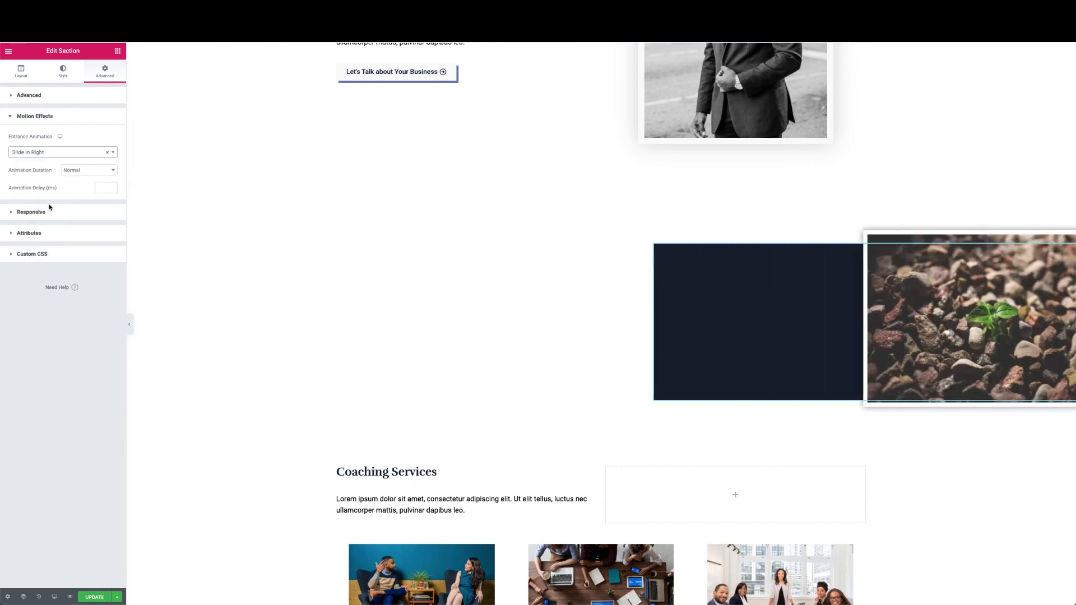
Give the Coaching Services section a Zoom In entrance animation
scroll(257, 311, "down", 4)
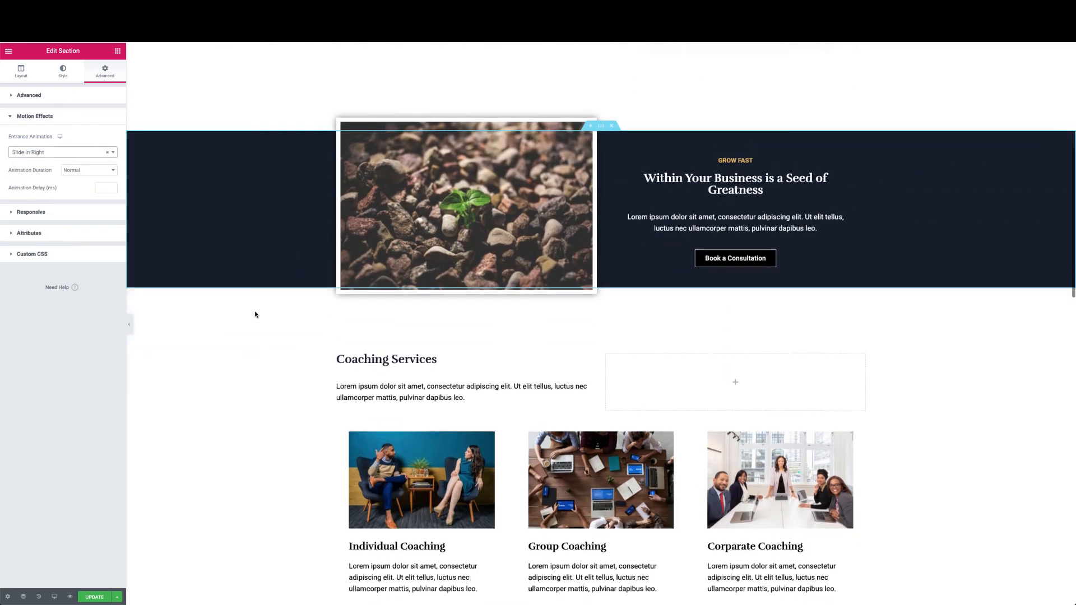
left_click(601, 187)
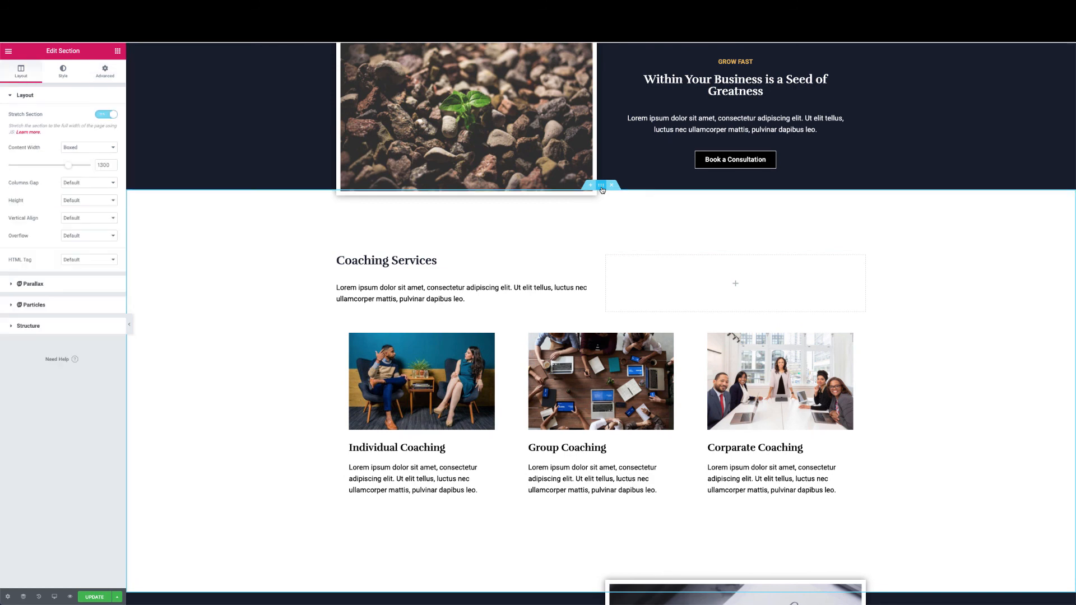
left_click(106, 72)
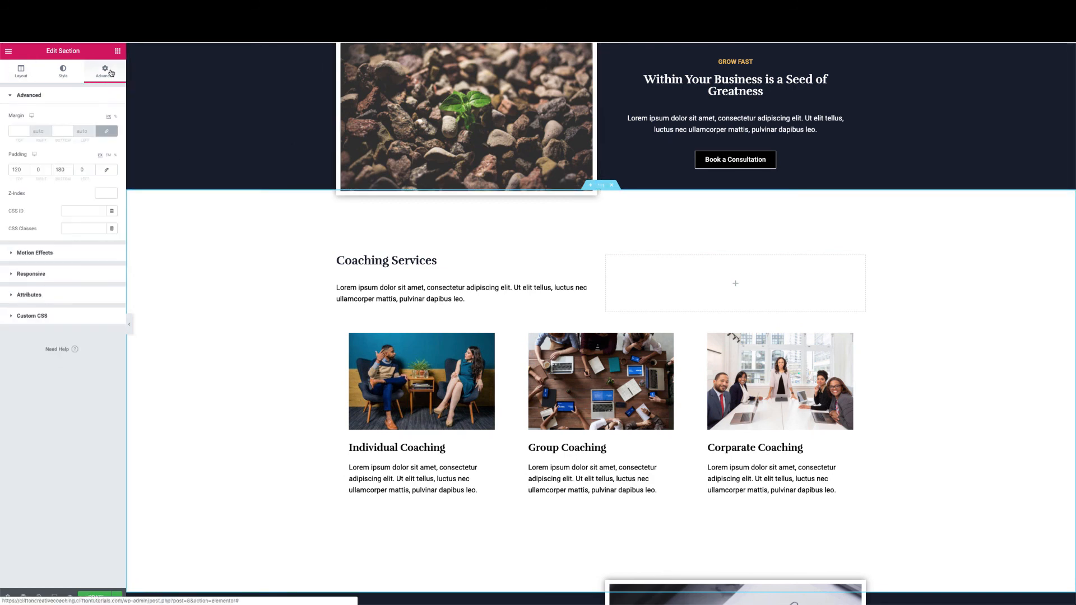
left_click(59, 252)
left_click(65, 153)
scroll(42, 213, "down", 3)
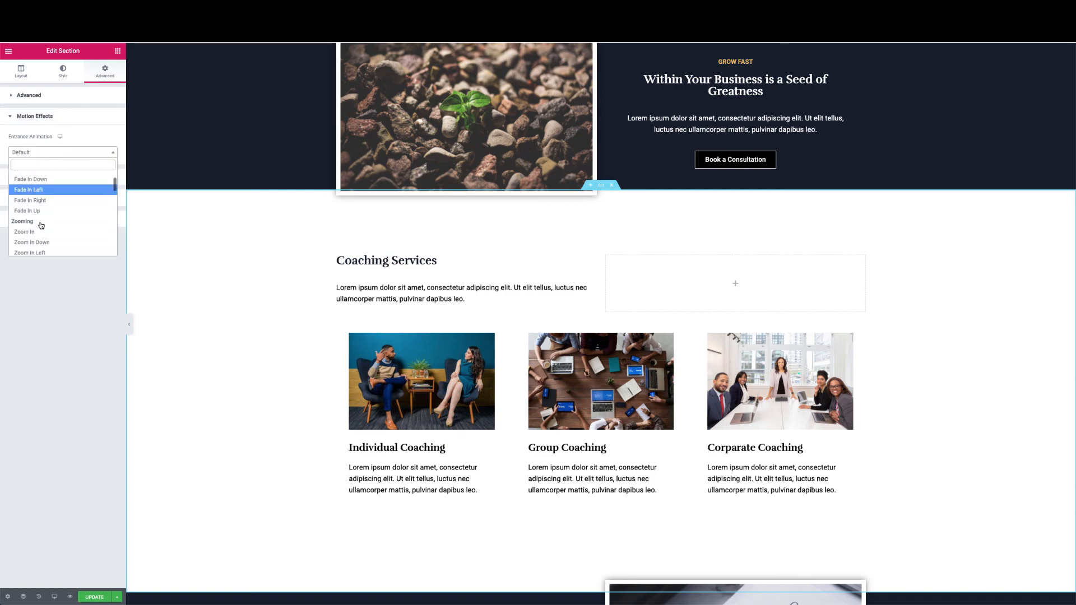
left_click(41, 220)
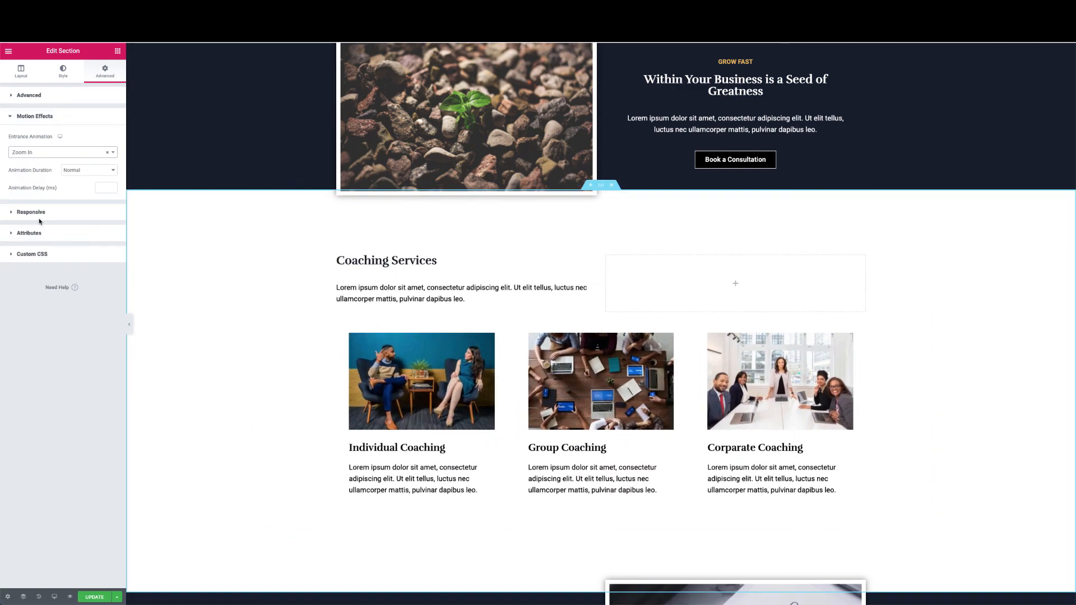
scroll(349, 259, "down", 8)
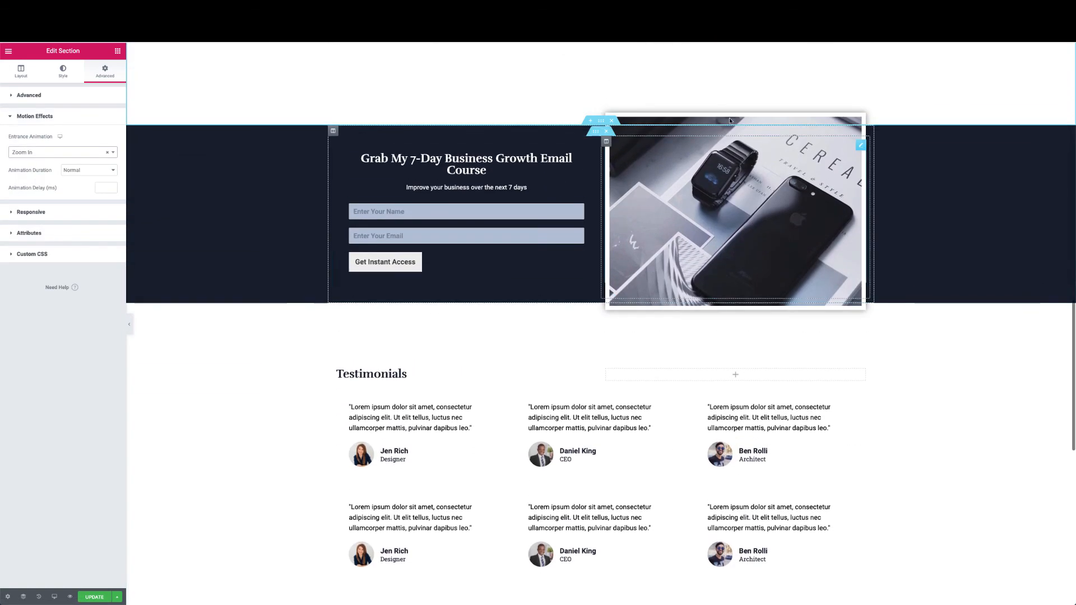
Give the email course section a Slide In Left entrance animation
left_click(602, 125)
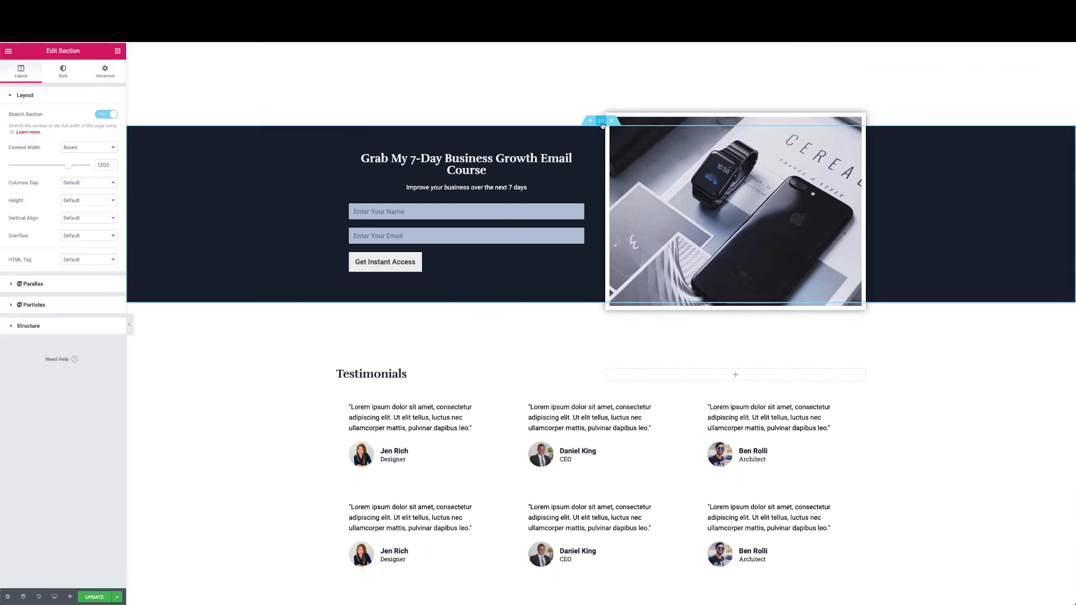
left_click(112, 79)
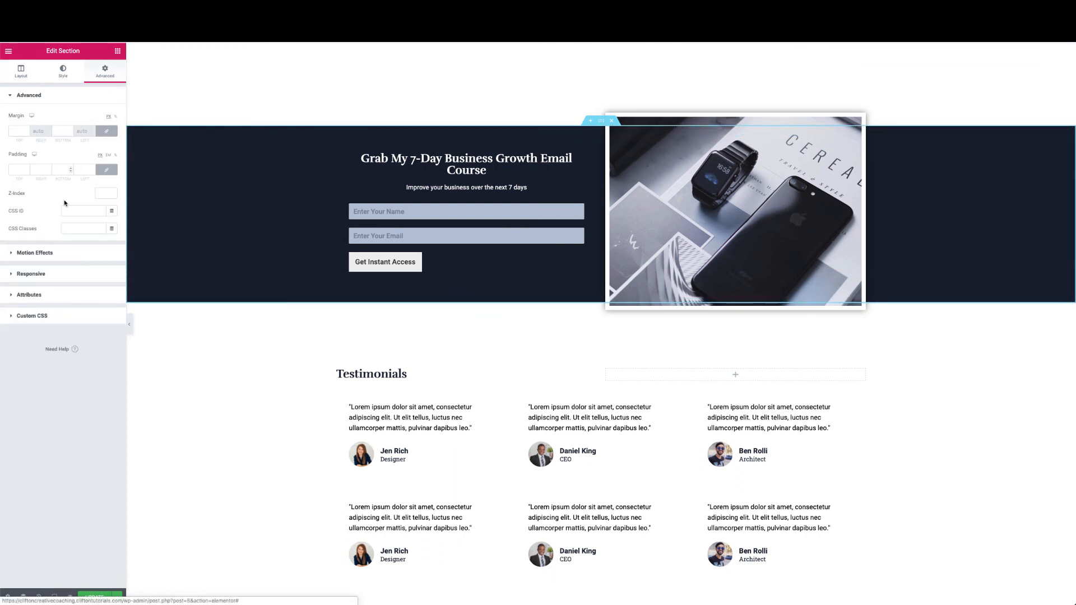
left_click(66, 253)
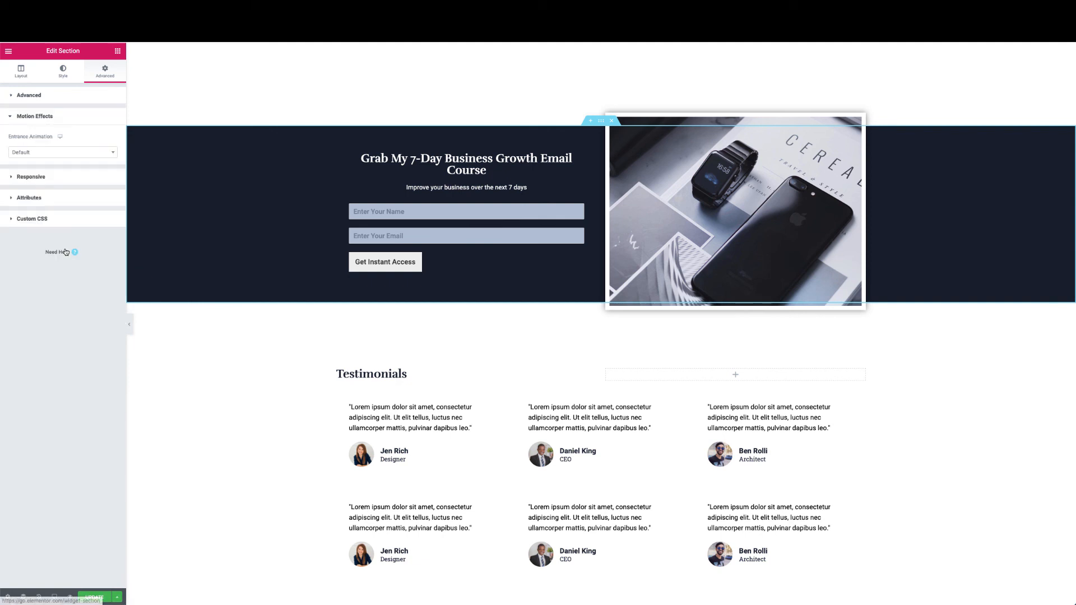
left_click(64, 152)
scroll(36, 231, "down", 5)
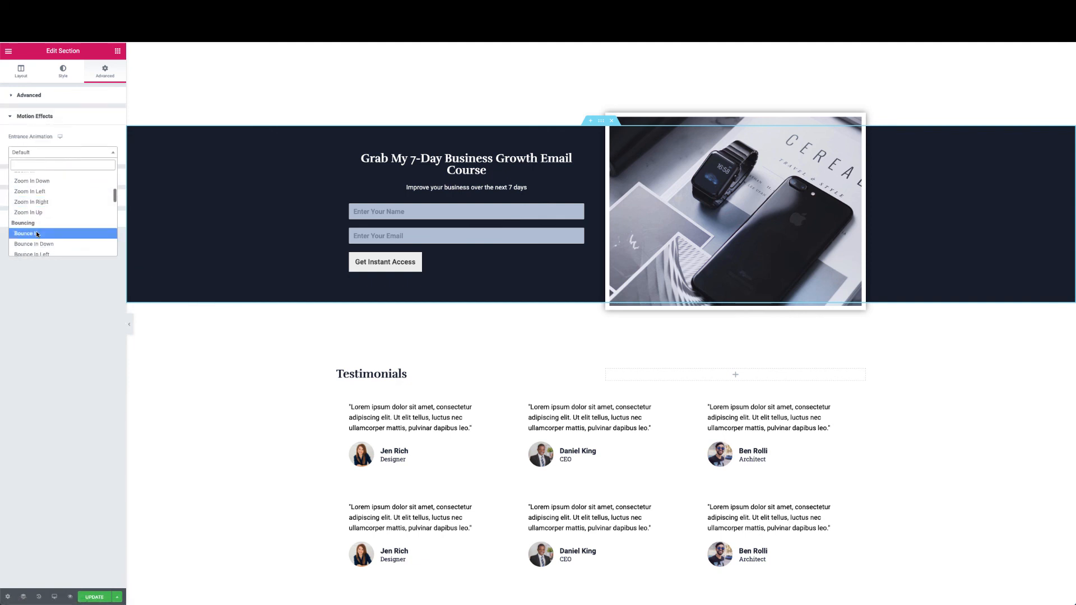
scroll(36, 231, "down", 3)
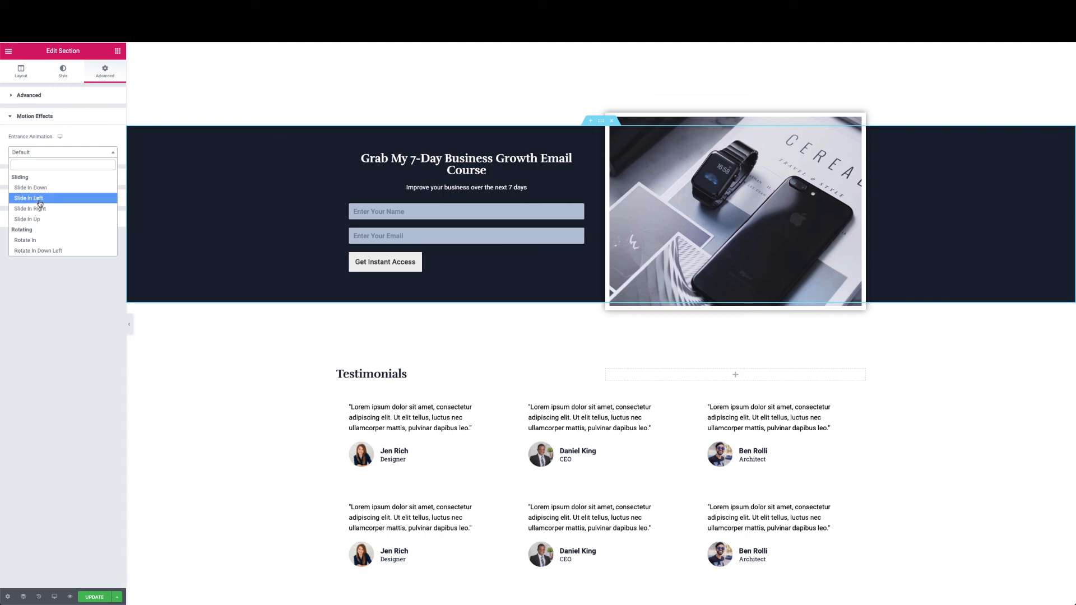
left_click(39, 198)
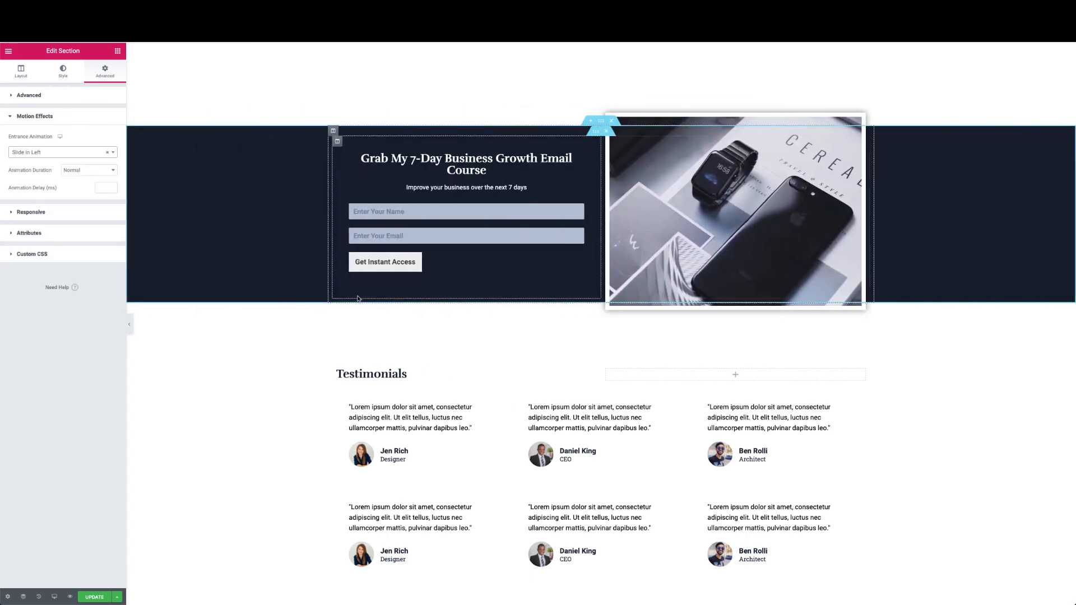
scroll(358, 298, "down", 5)
scroll(487, 260, "up", 3)
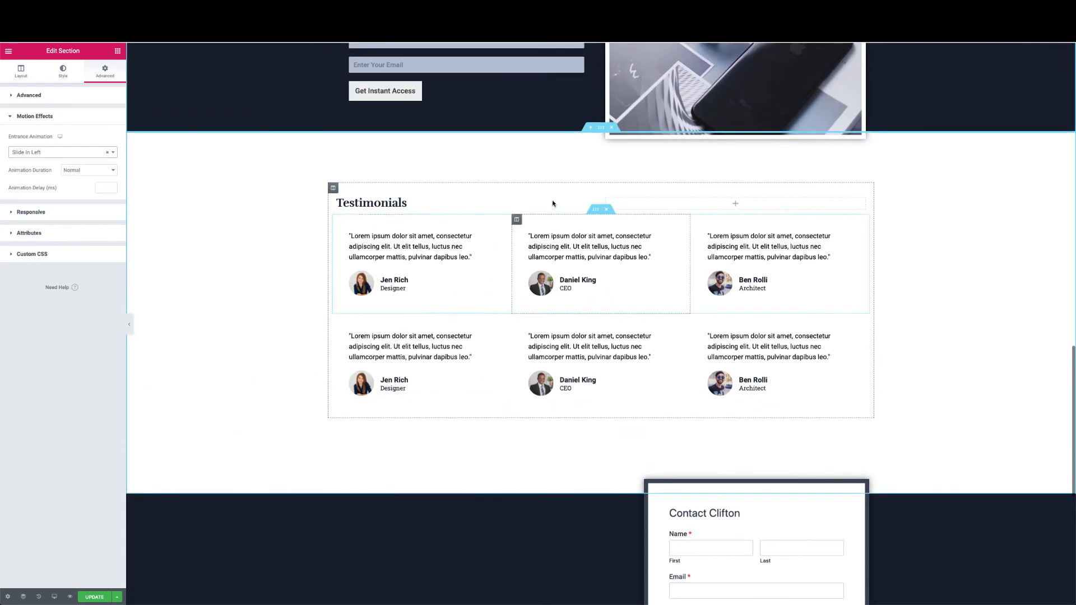
Set the Testimonials section's entrance animation to Zoom In
left_click(601, 128)
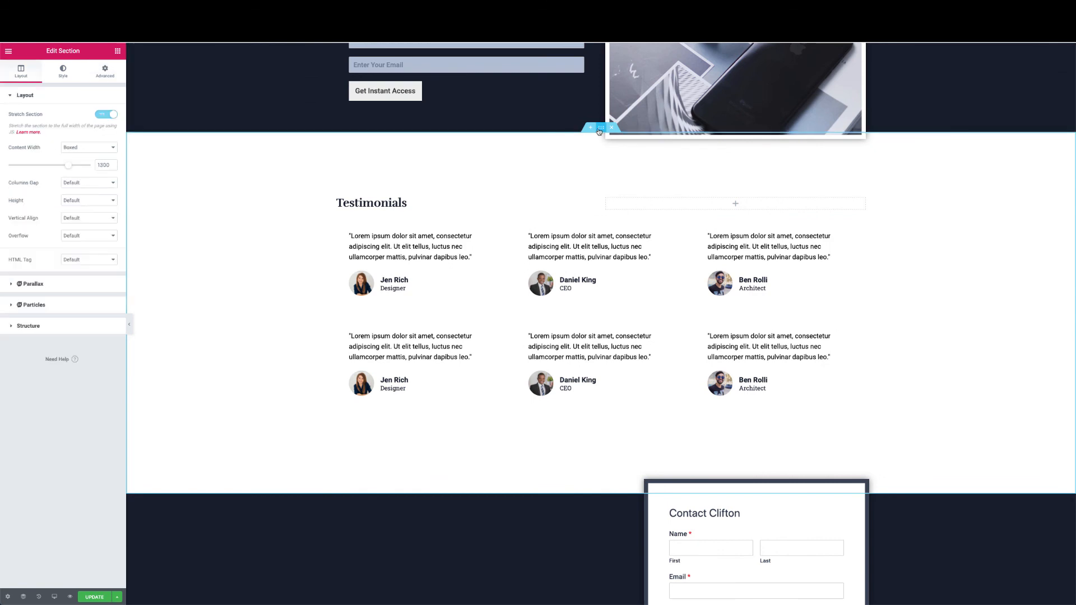
left_click(112, 74)
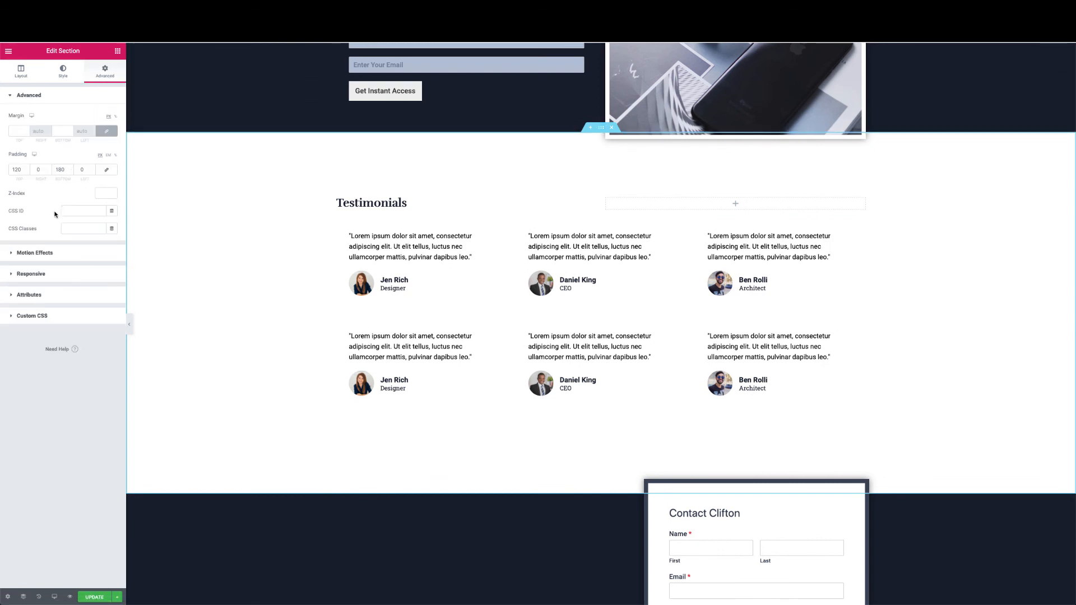
left_click(52, 256)
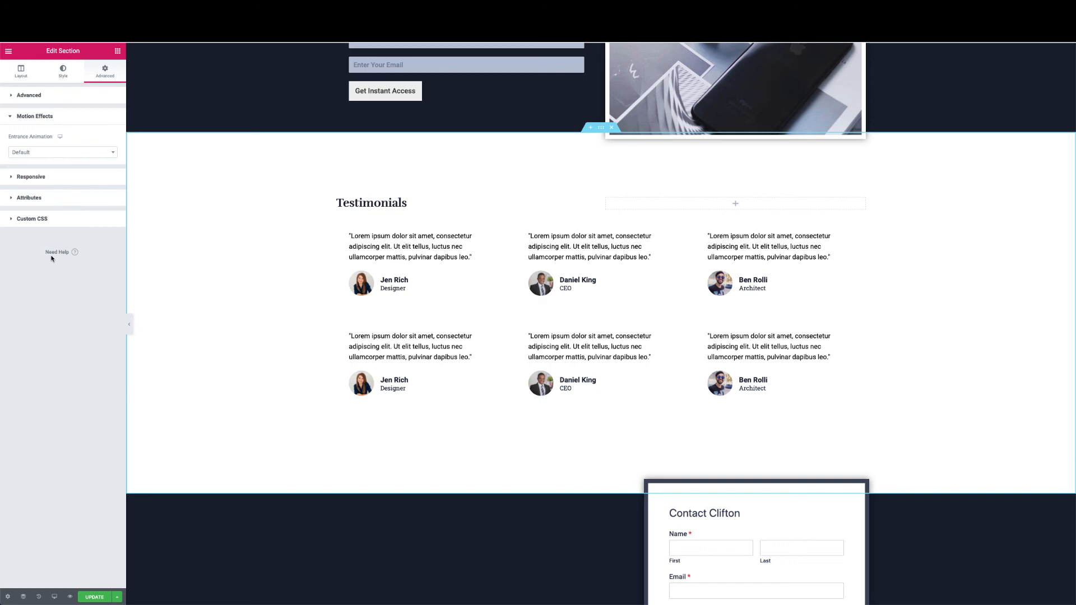
left_click(84, 152)
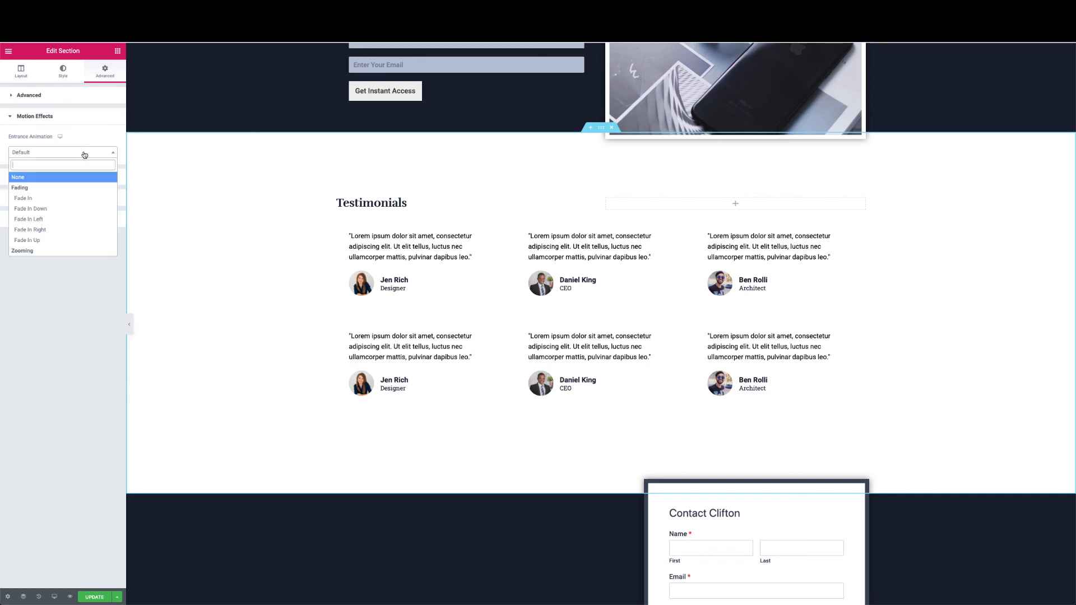
scroll(41, 238, "down", 2)
left_click(36, 212)
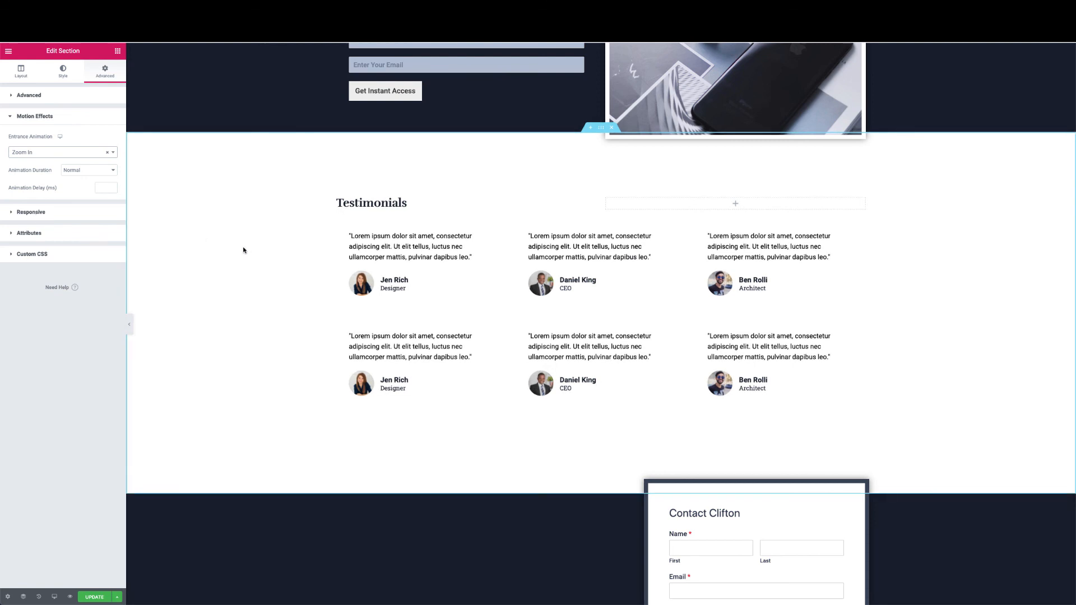
scroll(243, 250, "down", 5)
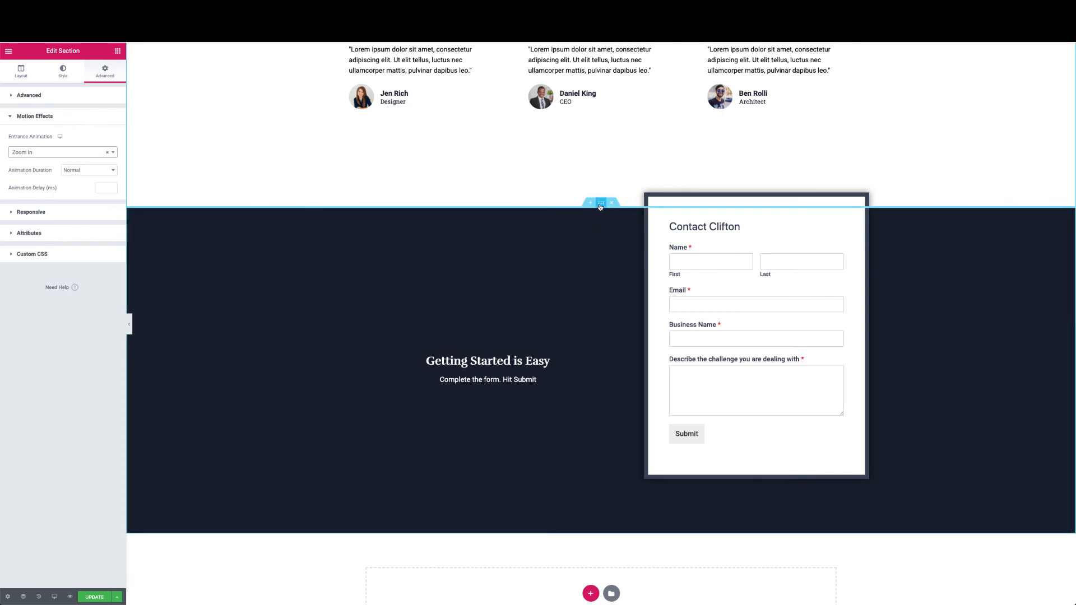
Give the Getting Started is Easy section a Slide In Right entrance and update the page
left_click(599, 207)
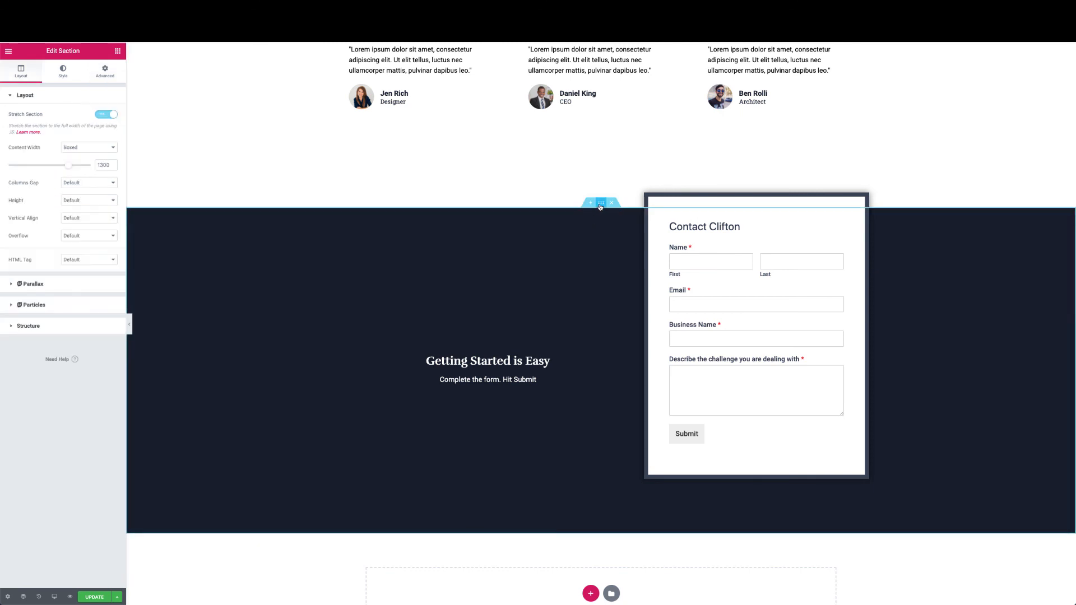
left_click(109, 76)
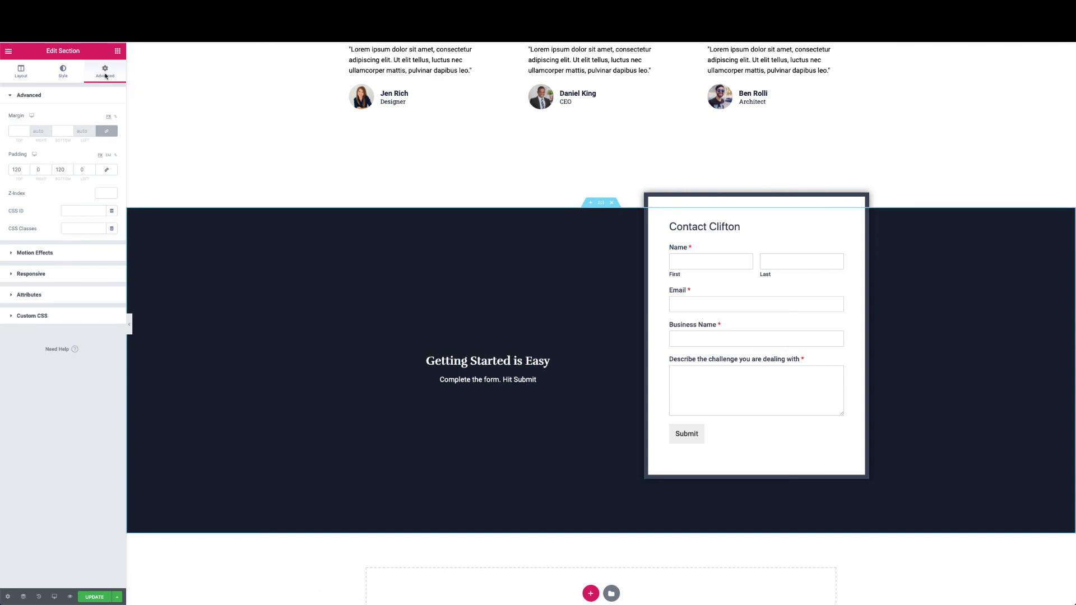
left_click(65, 256)
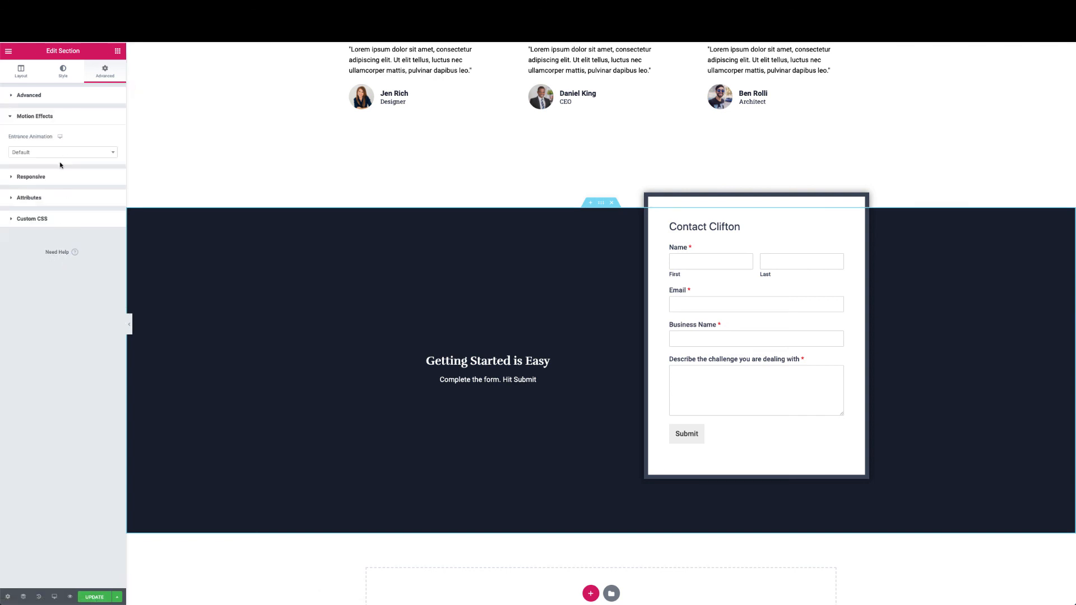
left_click(75, 153)
scroll(54, 224, "down", 5)
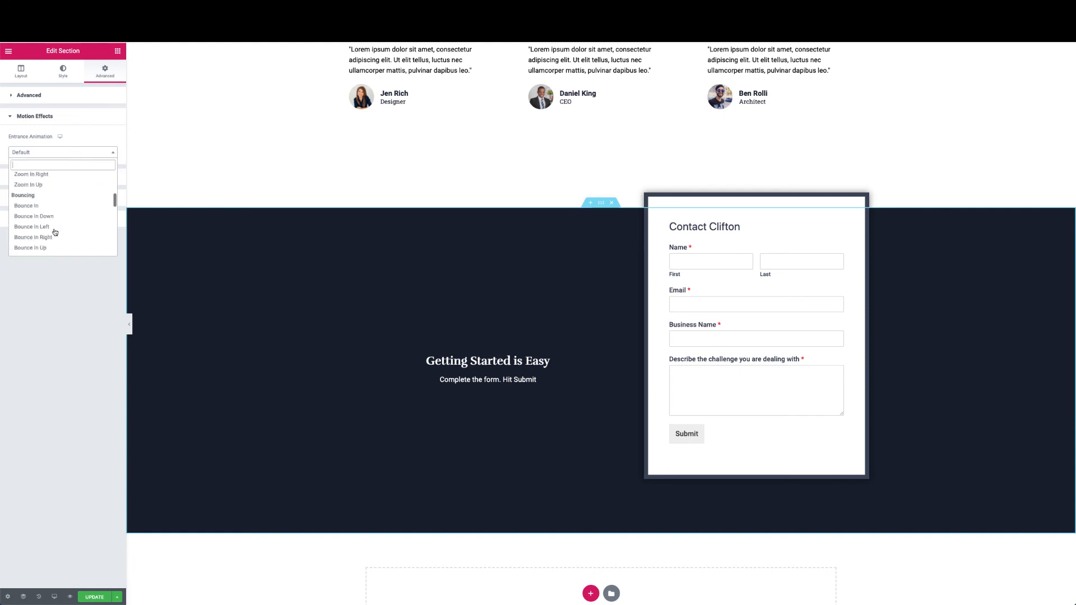
scroll(55, 231, "down", 2)
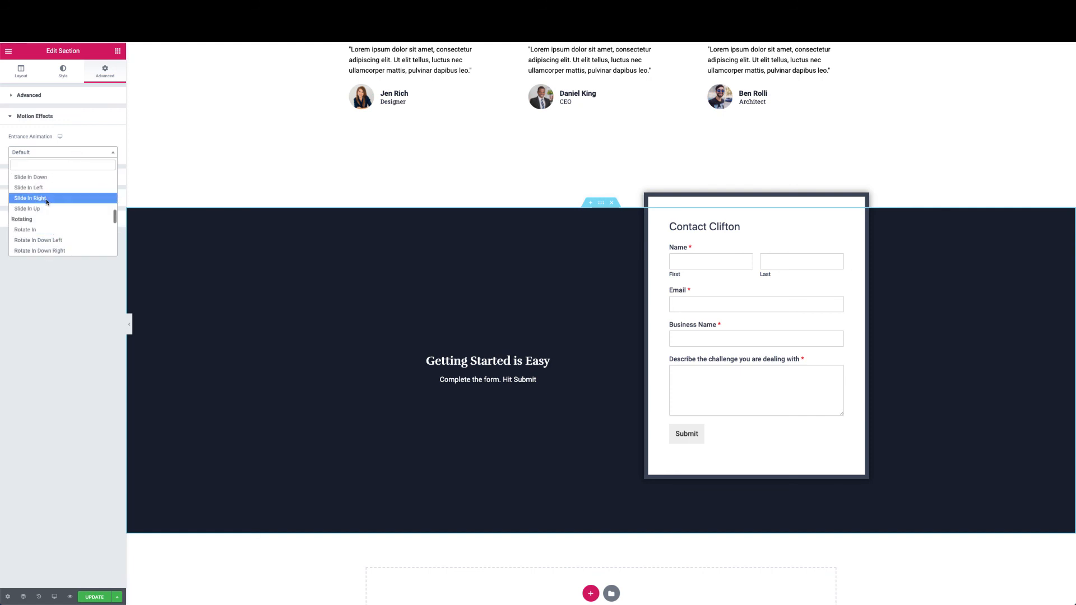
left_click(46, 201)
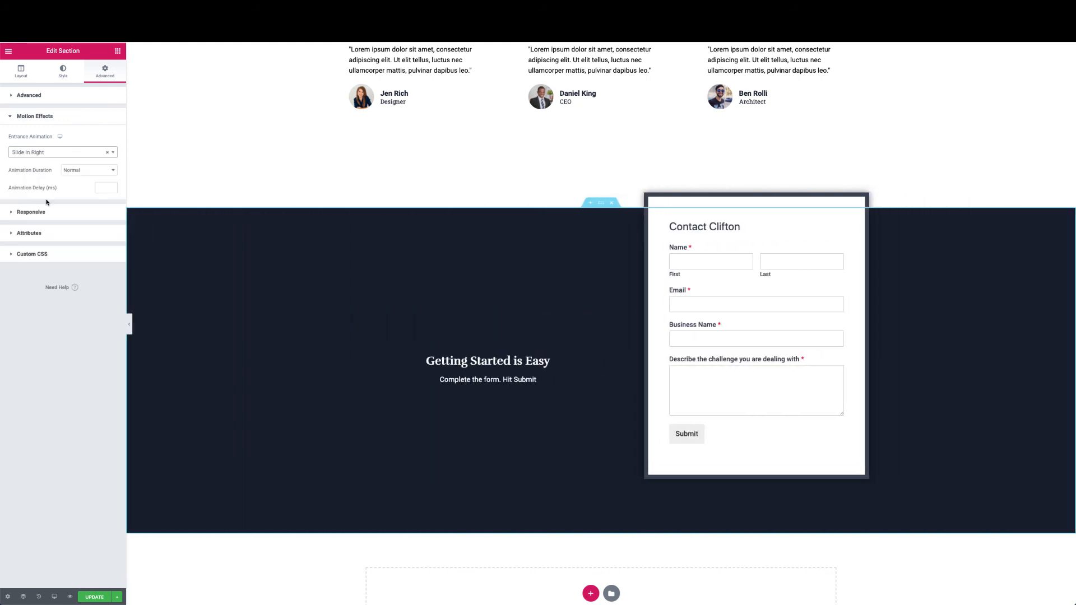
left_click(95, 598)
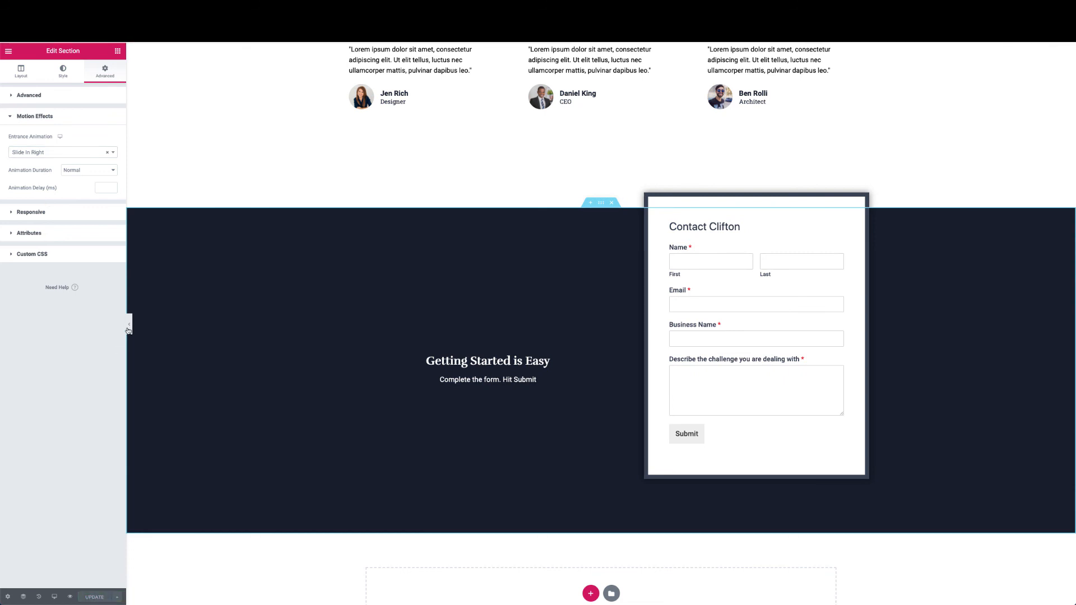
View the published home page and scroll through it to watch the section animations
left_click(8, 52)
left_click(42, 270)
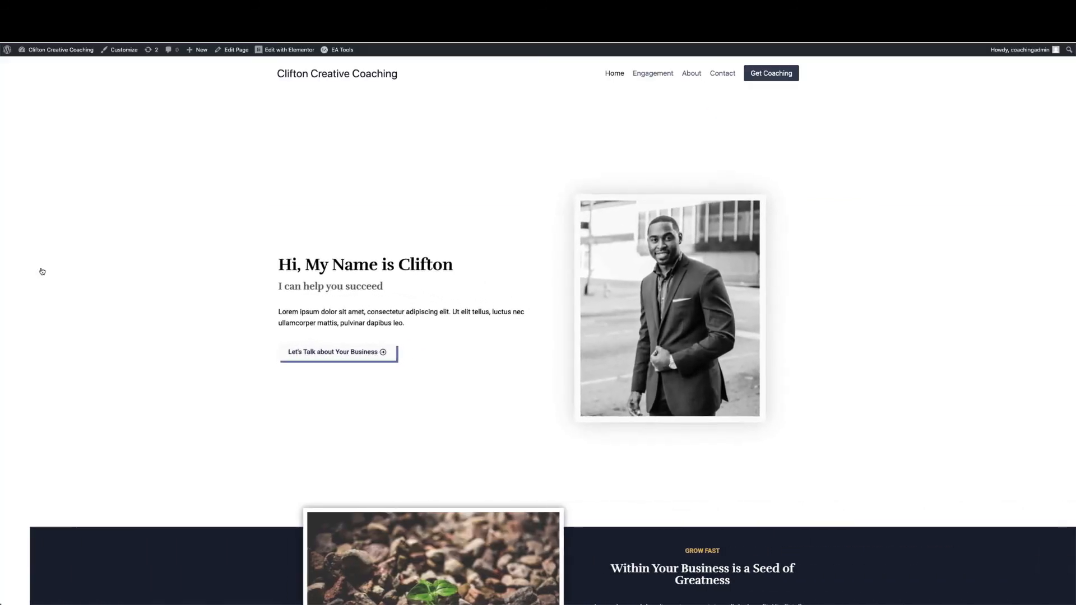
scroll(117, 282, "down", 10)
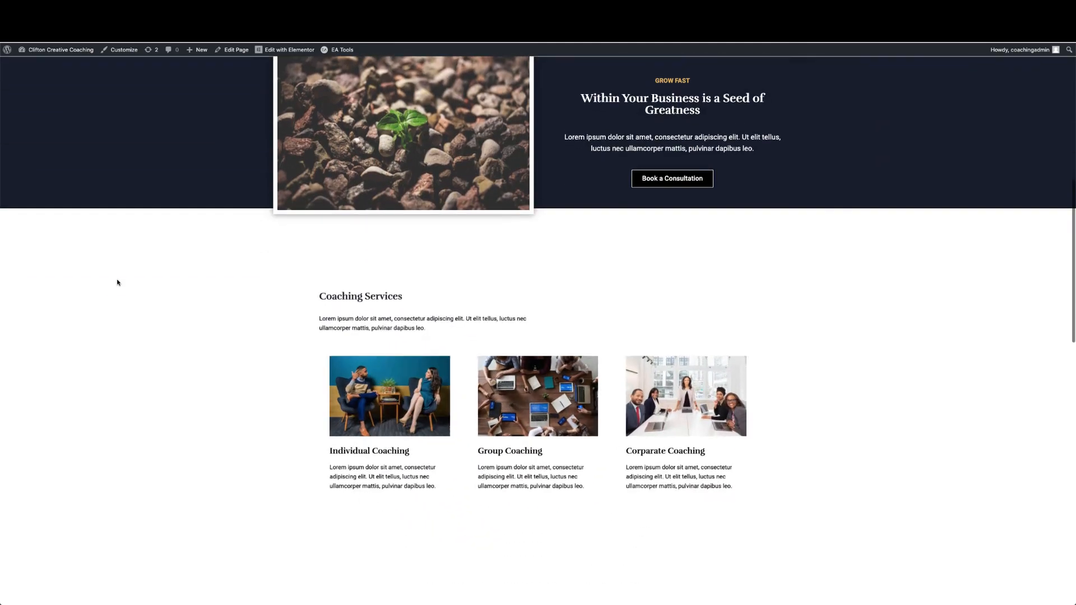
scroll(117, 281, "down", 12)
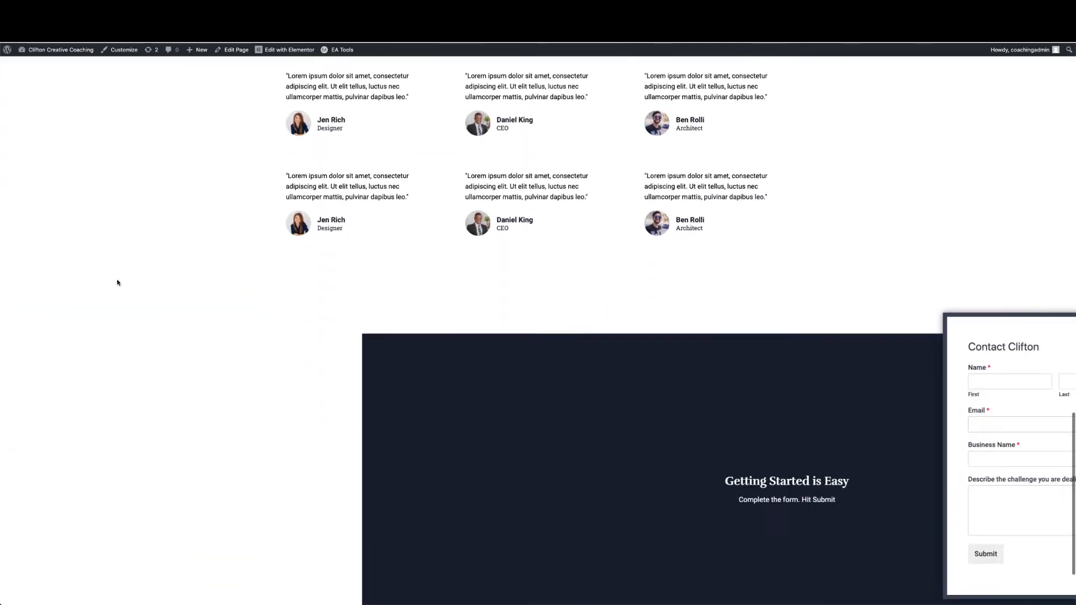
scroll(118, 281, "up", 12)
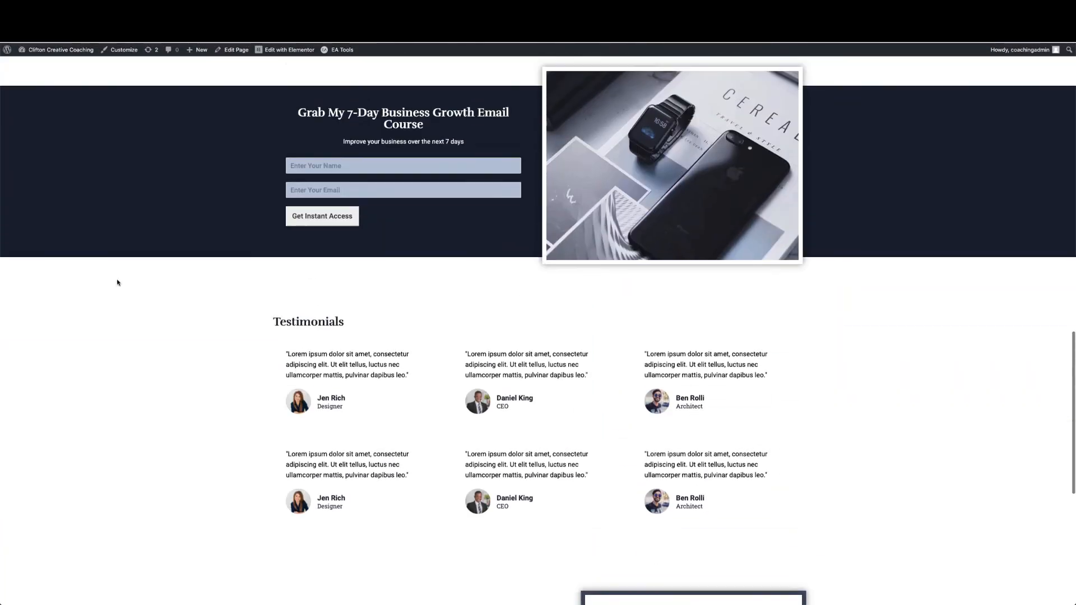
scroll(117, 282, "up", 10)
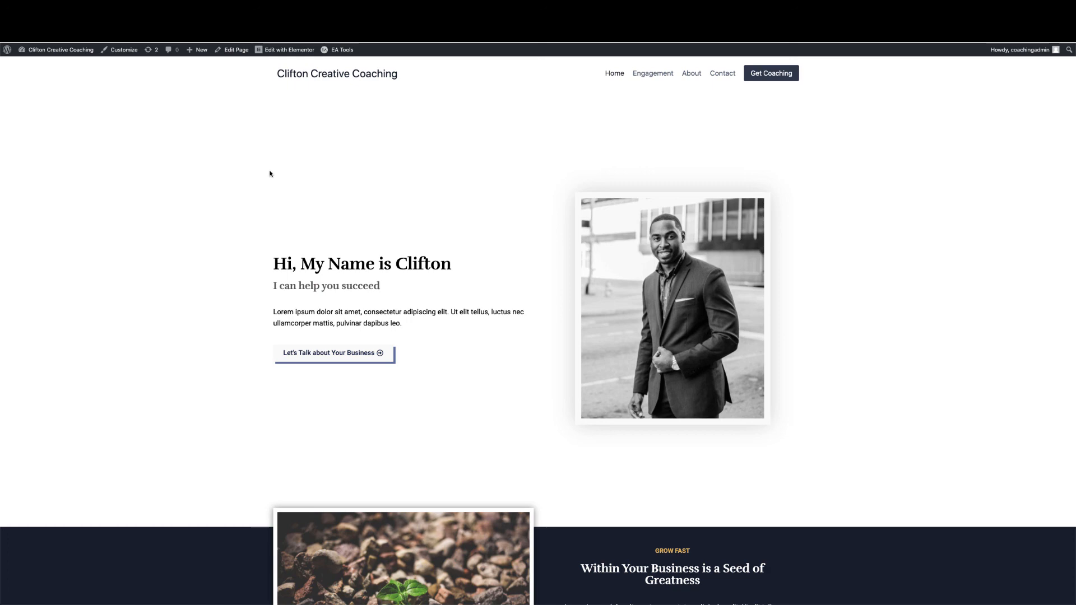
scroll(269, 173, "down", 20)
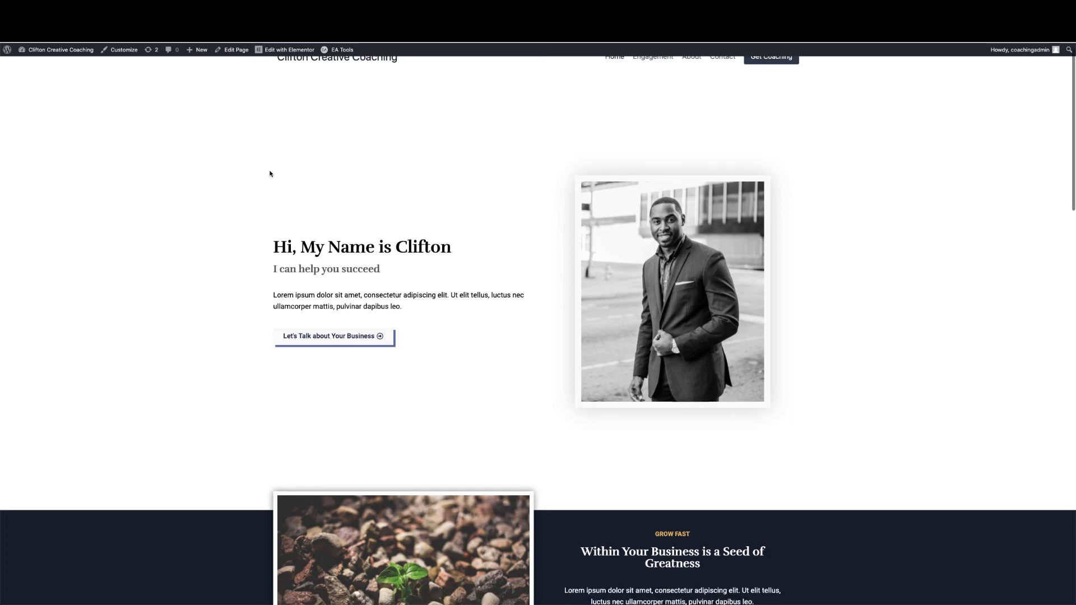
scroll(269, 174, "up", 20)
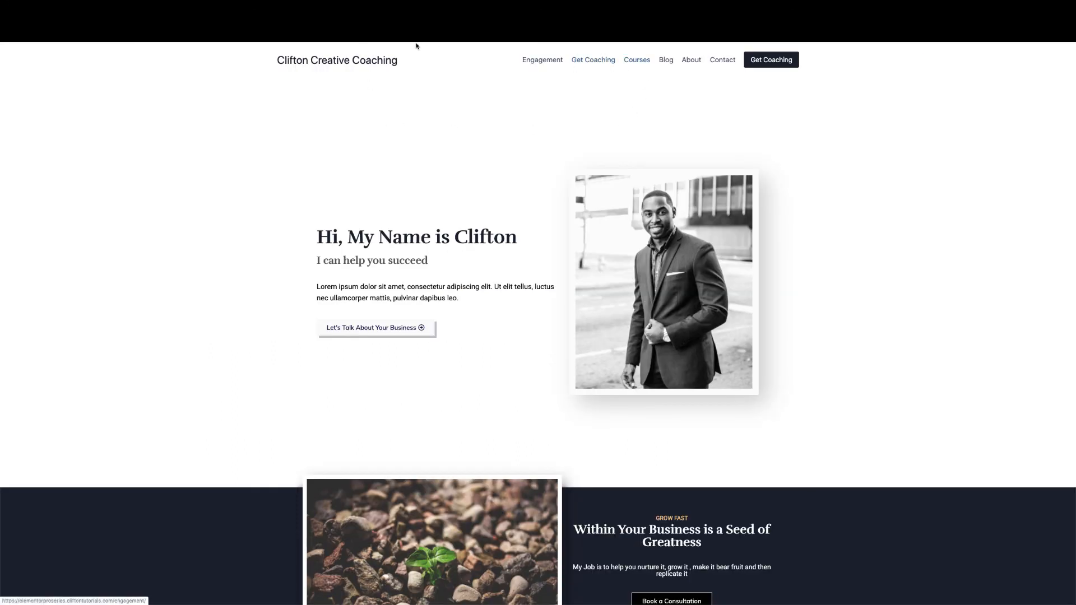
left_click(543, 60)
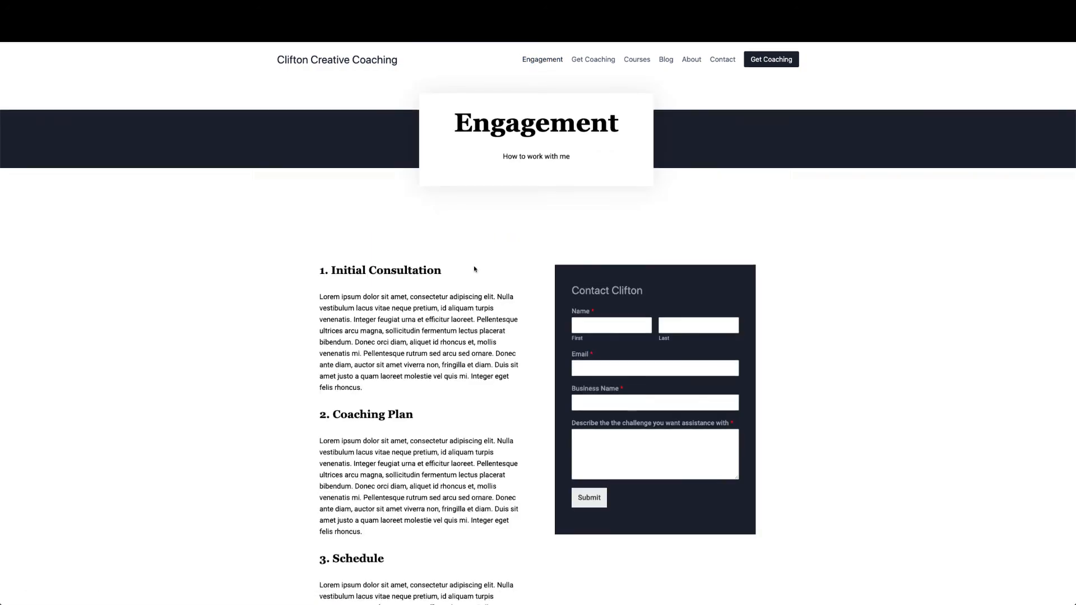
scroll(475, 271, "down", 9)
scroll(475, 270, "up", 9)
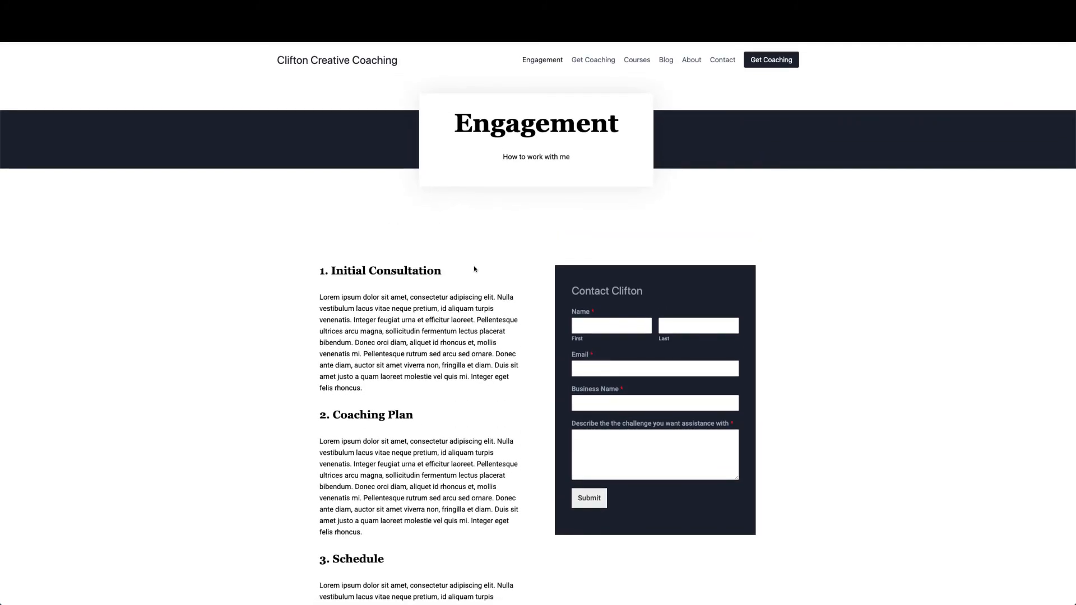
left_click(336, 63)
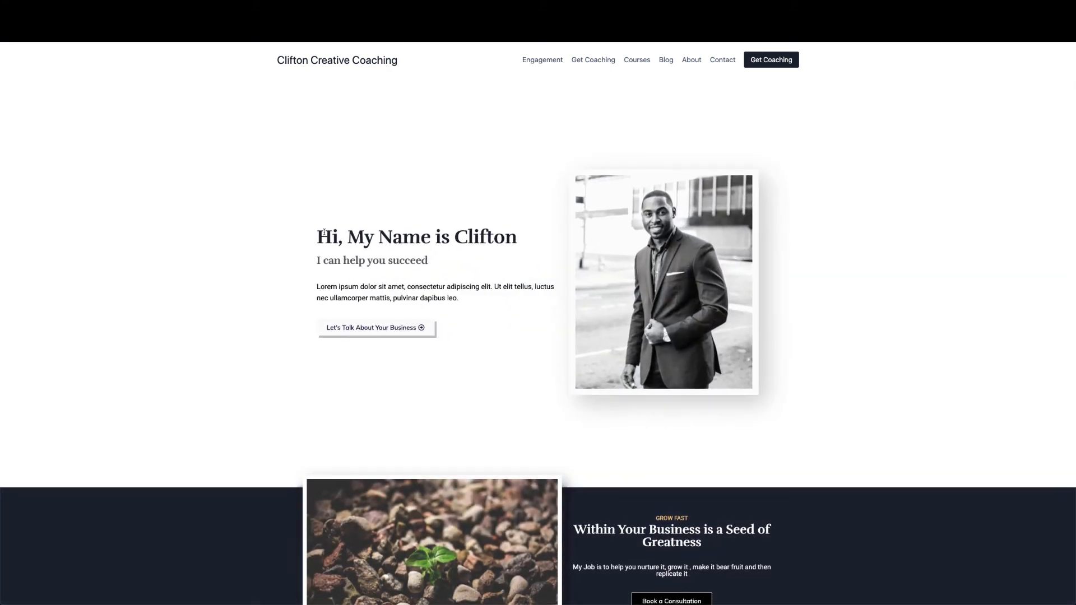
scroll(324, 235, "down", 8)
scroll(323, 234, "down", 15)
scroll(324, 233, "up", 12)
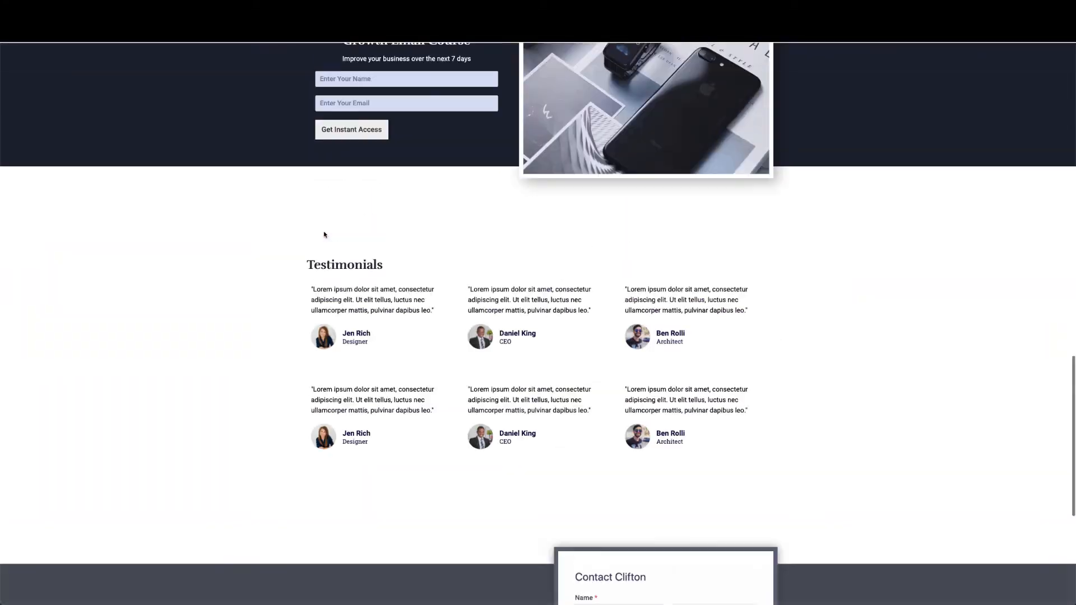
scroll(323, 232, "up", 10)
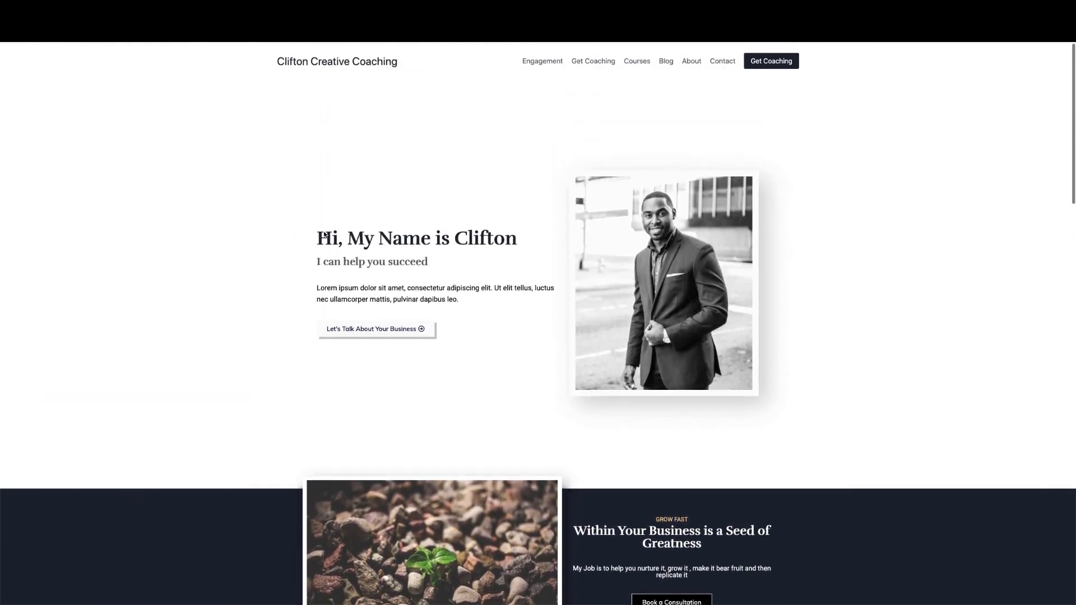